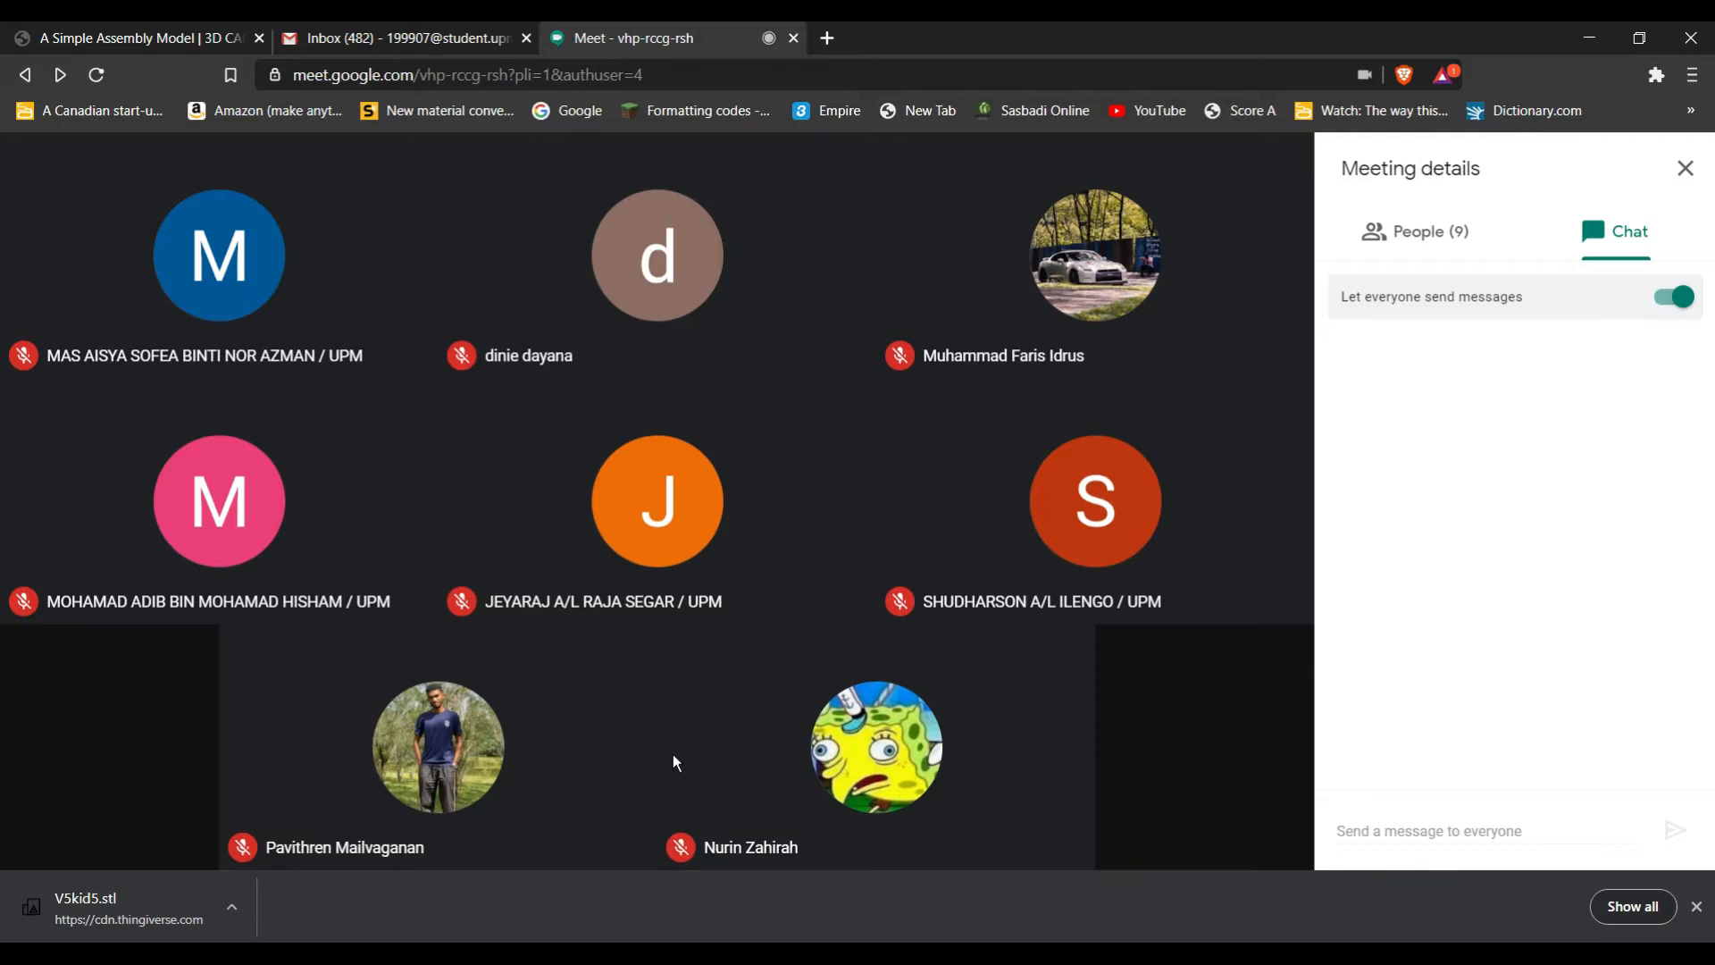
Admit the waiting participant to the video meeting.
mouse_move(727, 718)
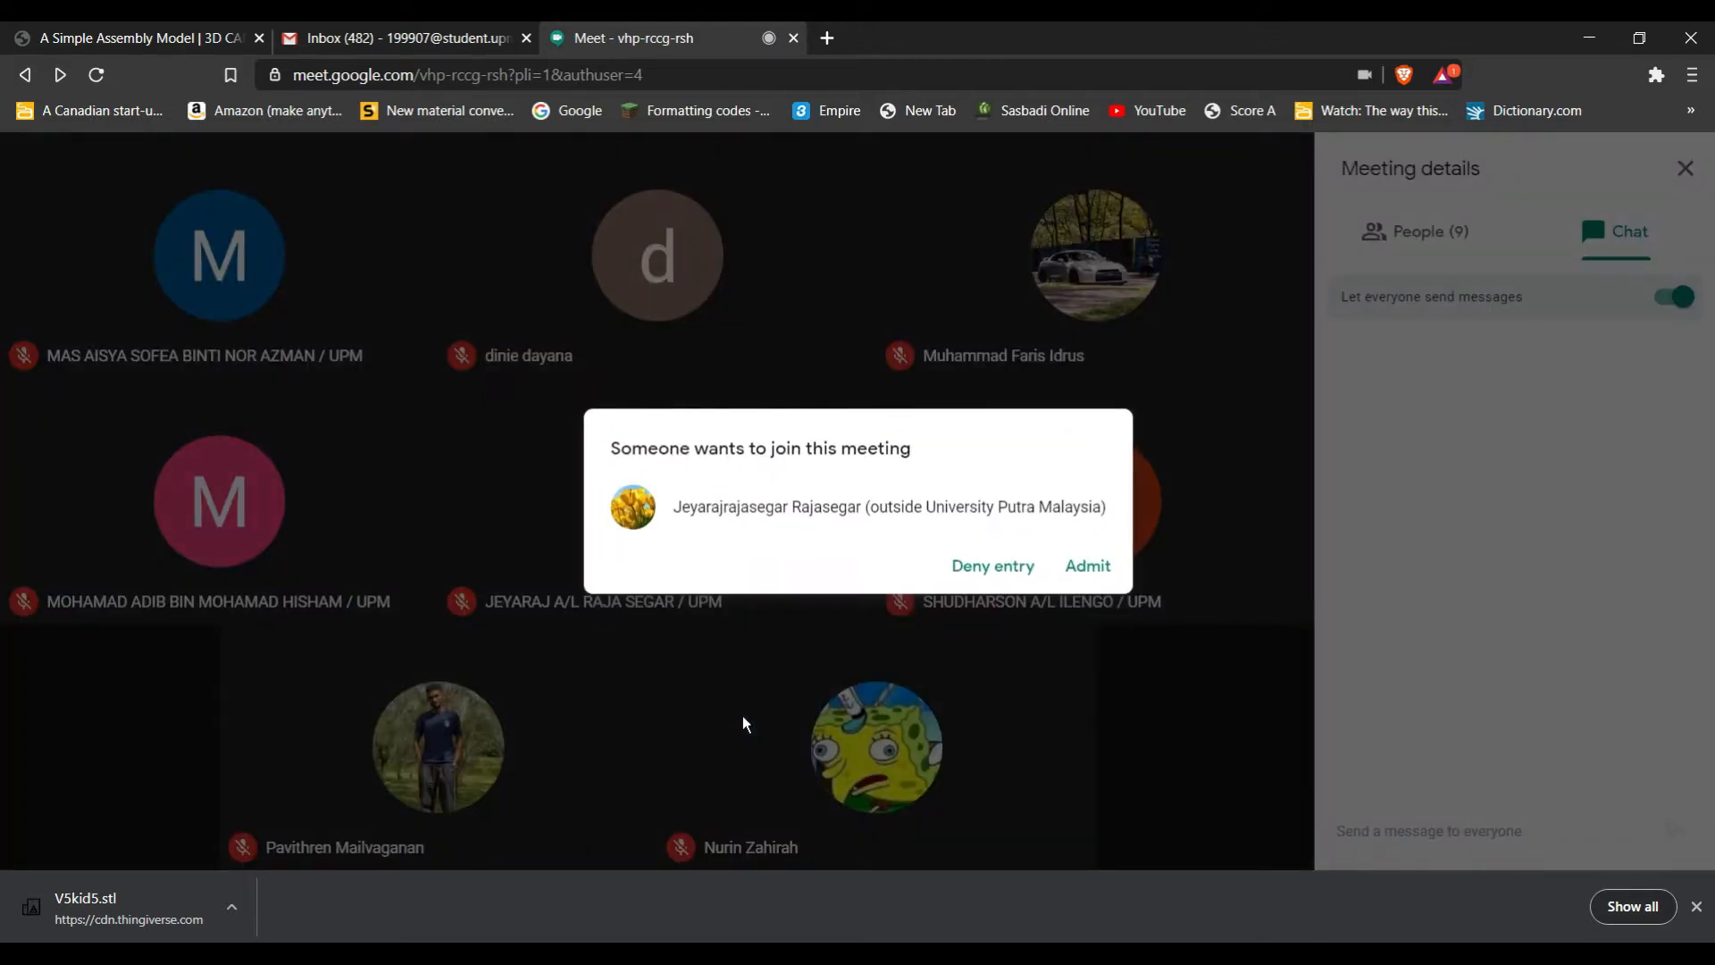
click(1103, 564)
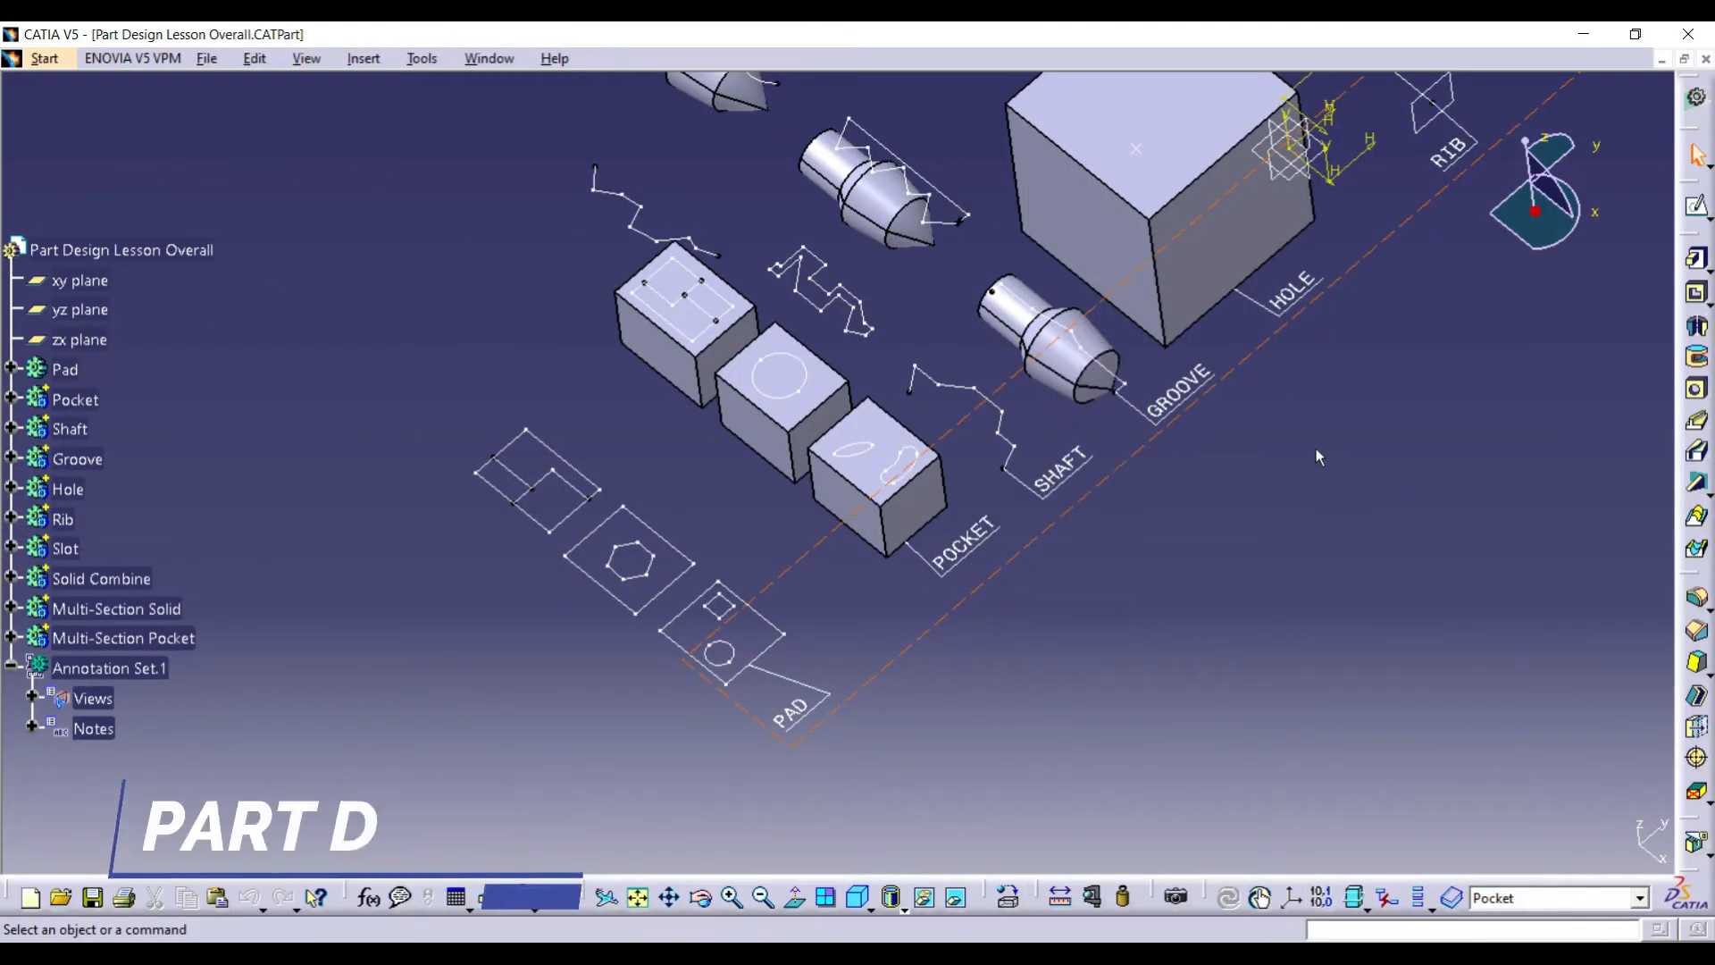
Switch to CATIA V5 and float the Sketch-Based, Dress-Up, Reference Elements, Transformation and Surface-Based feature toolbars over the model area.
drag(1316, 448, 1287, 437)
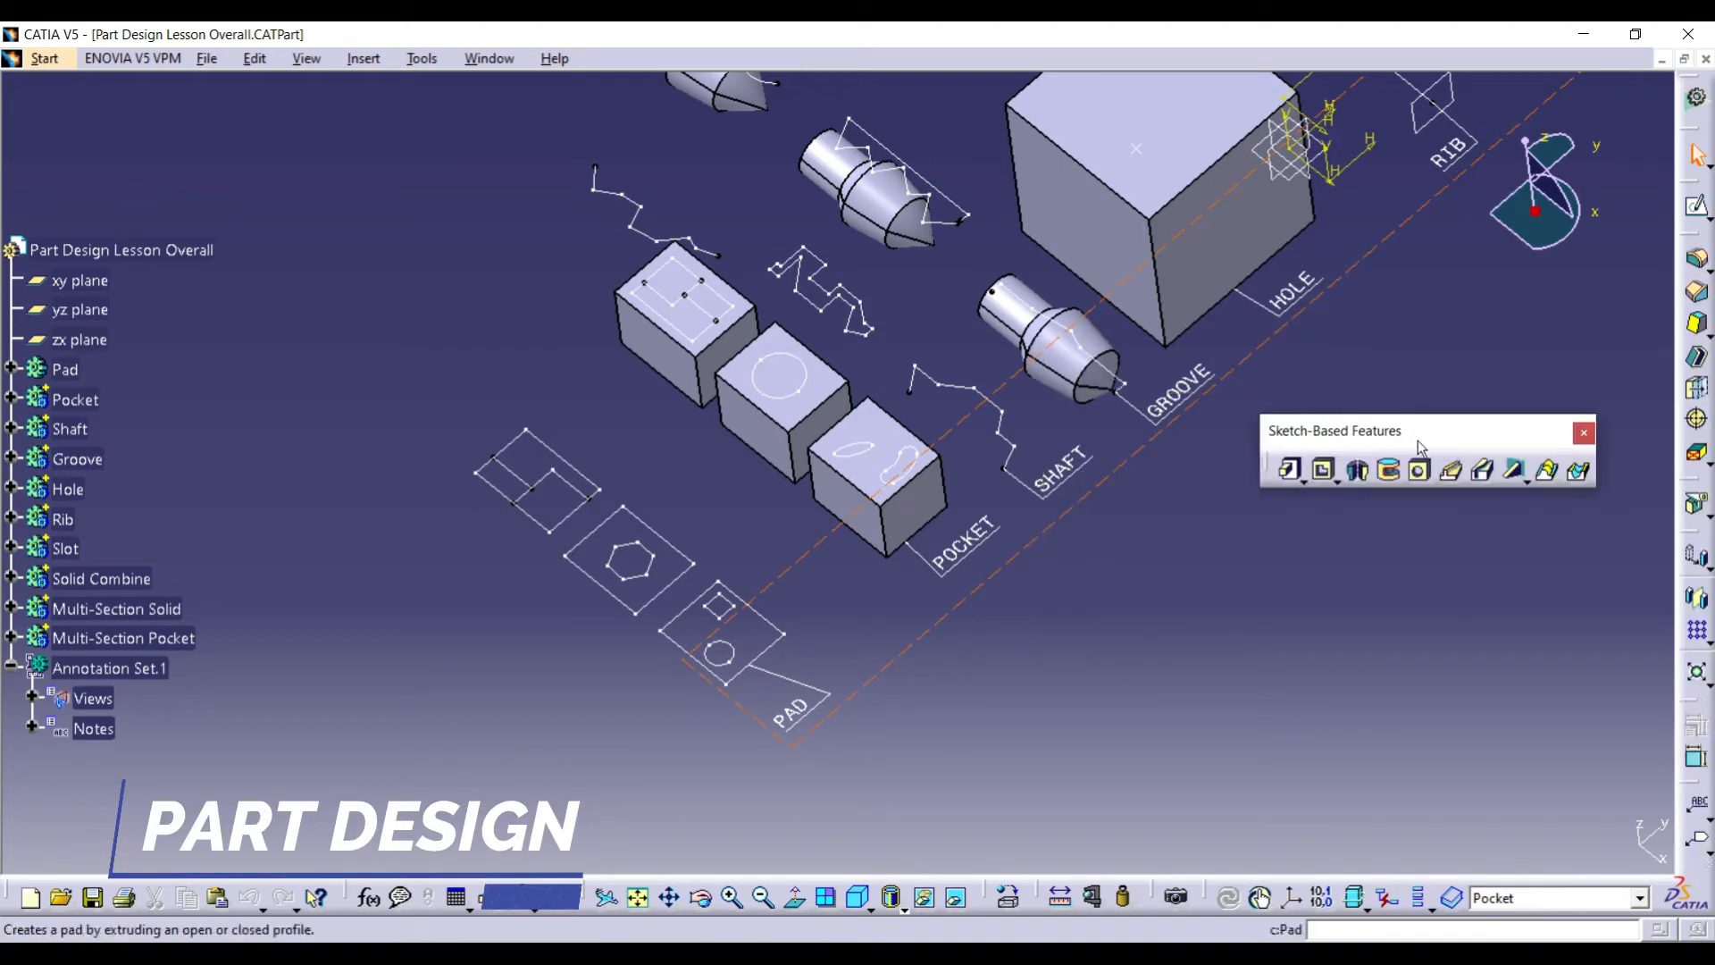
drag(1430, 437, 1447, 289)
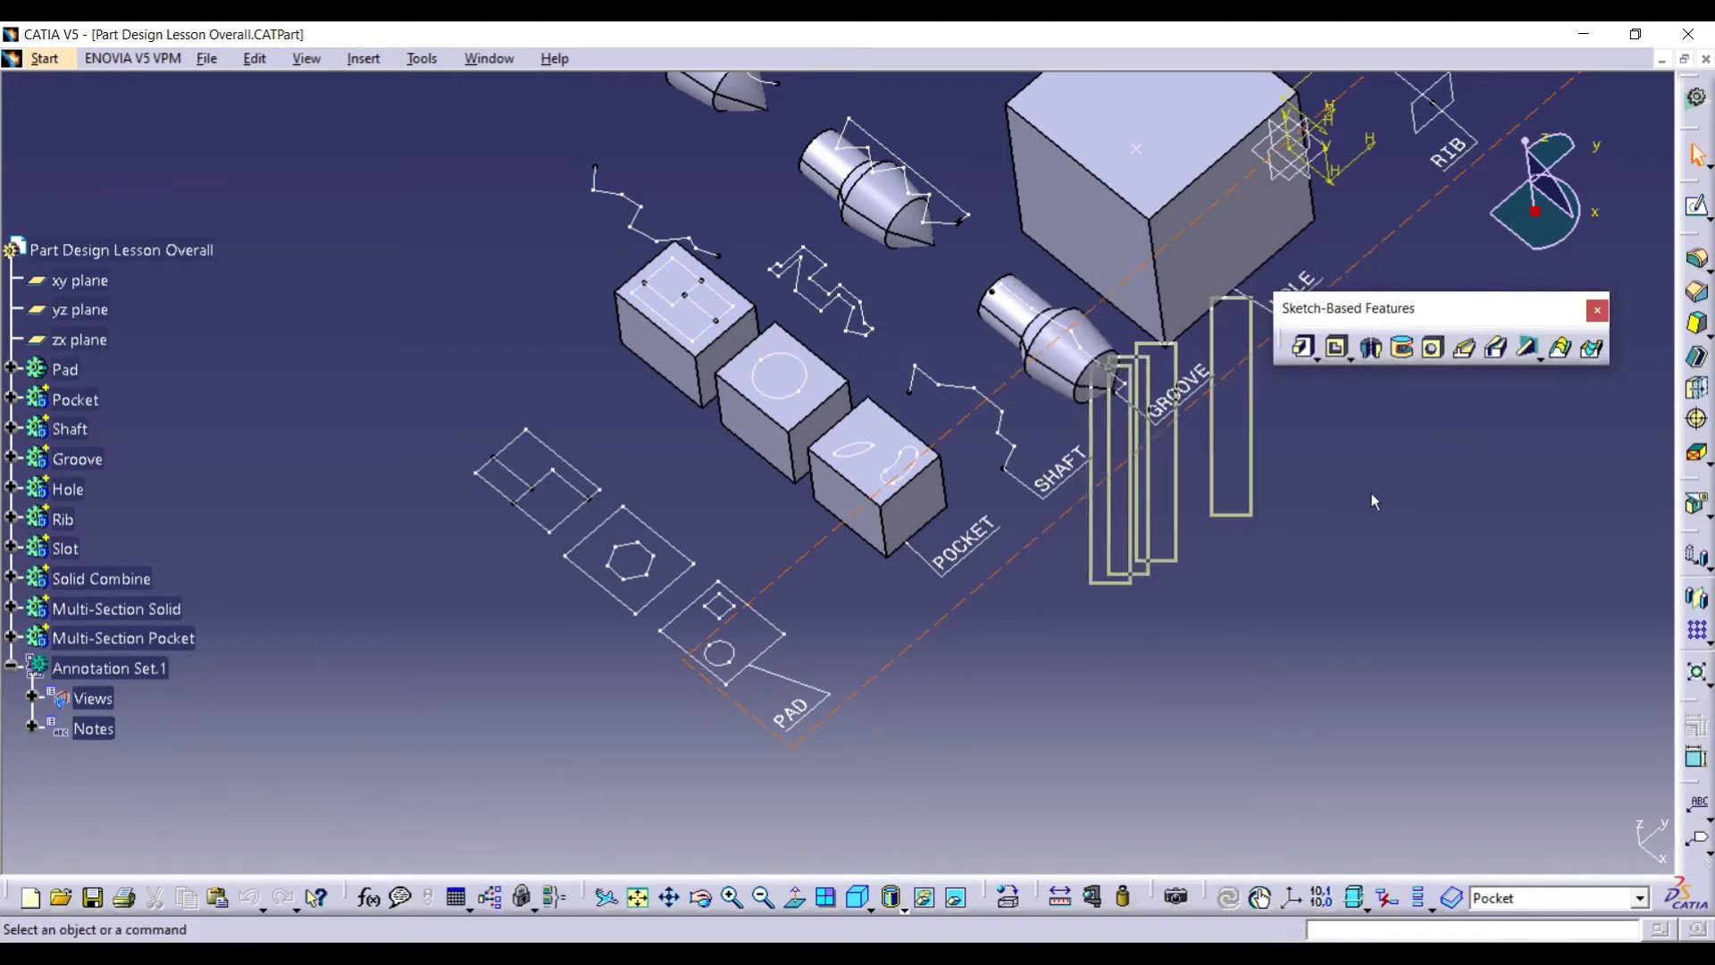
drag(1371, 502, 1370, 503)
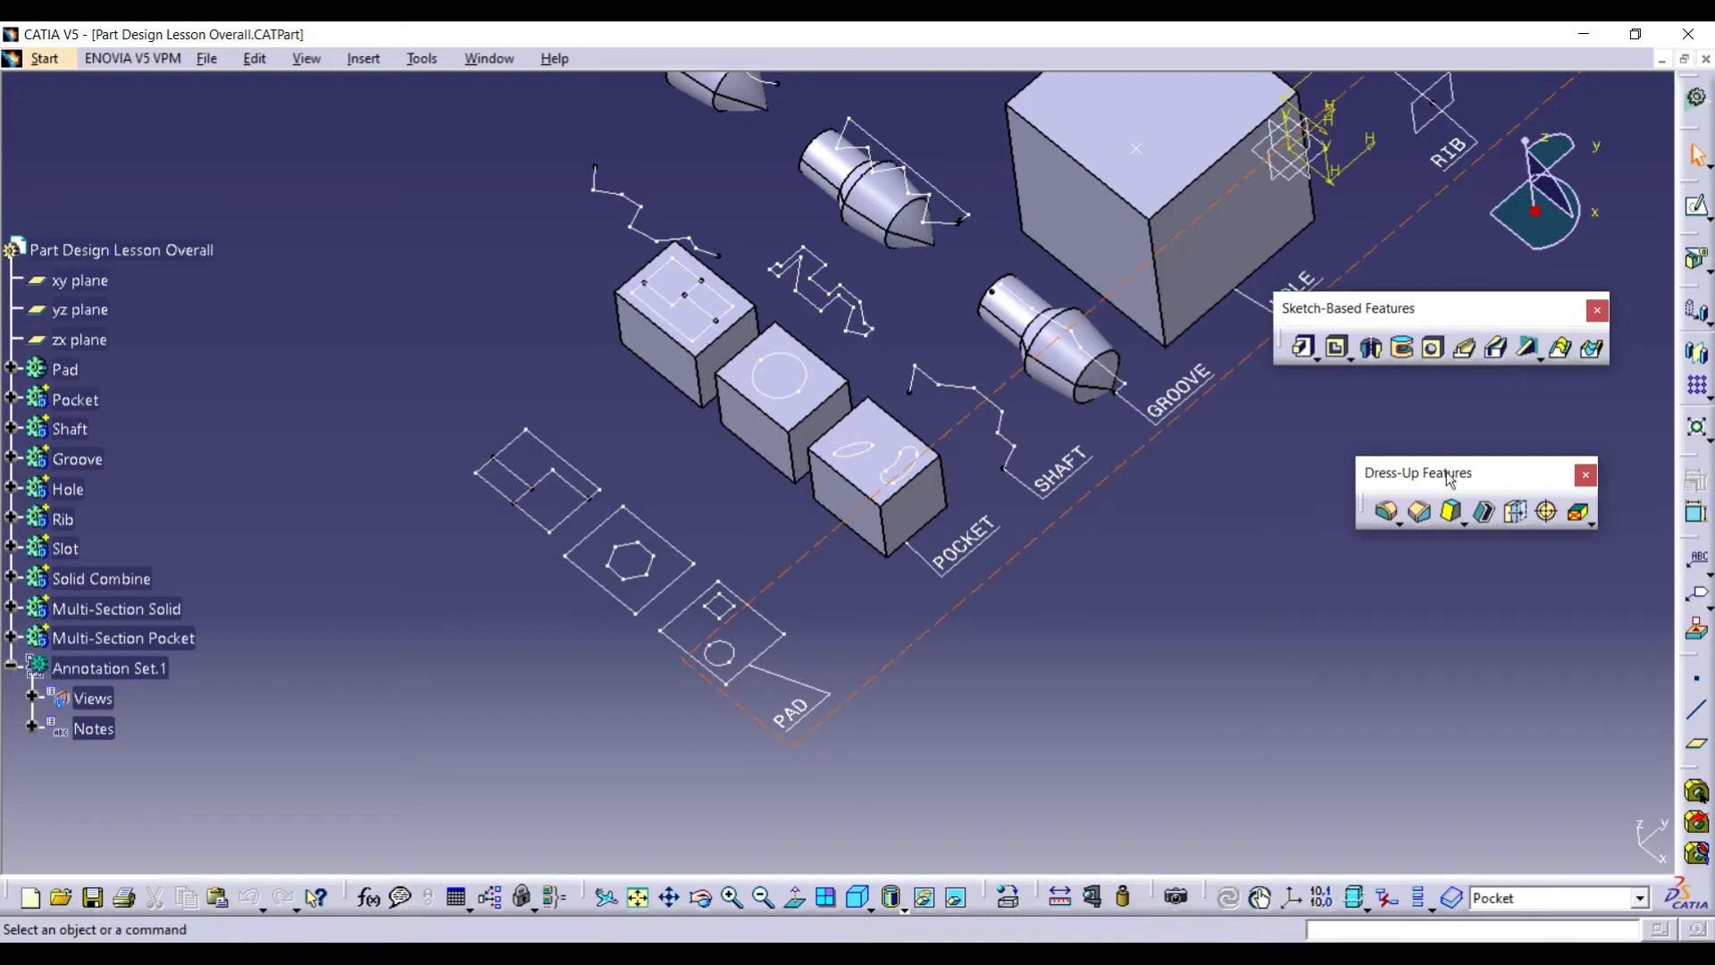
drag(1687, 665, 1497, 666)
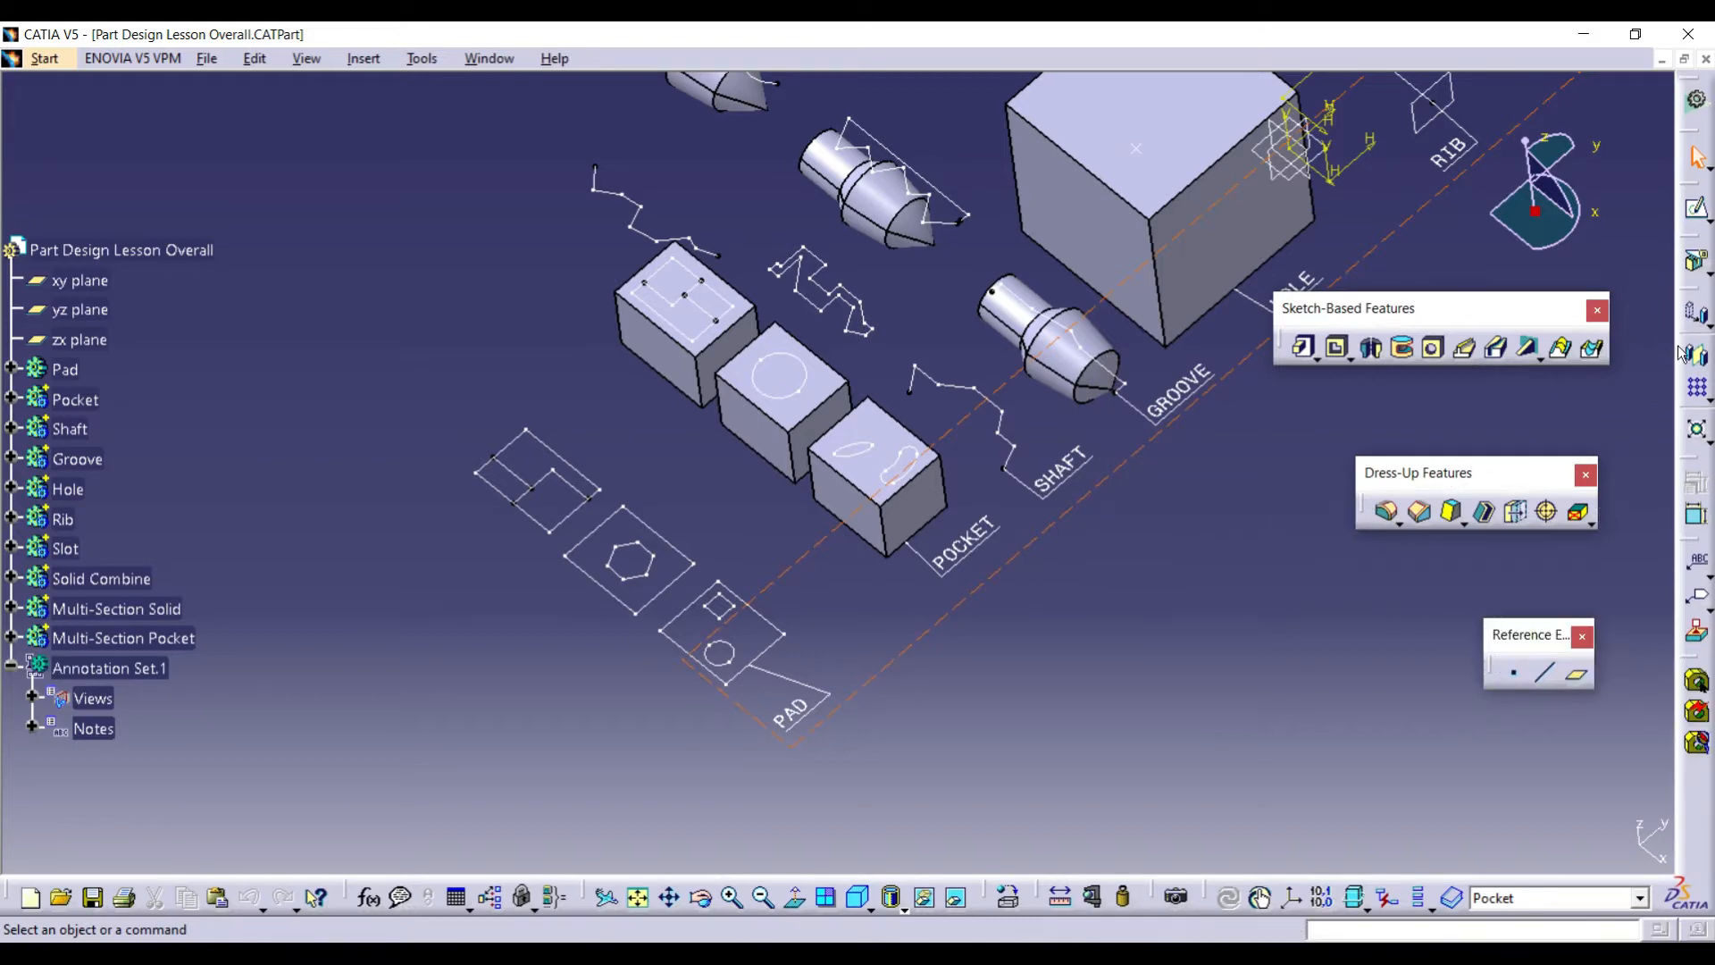
drag(1688, 289, 1277, 623)
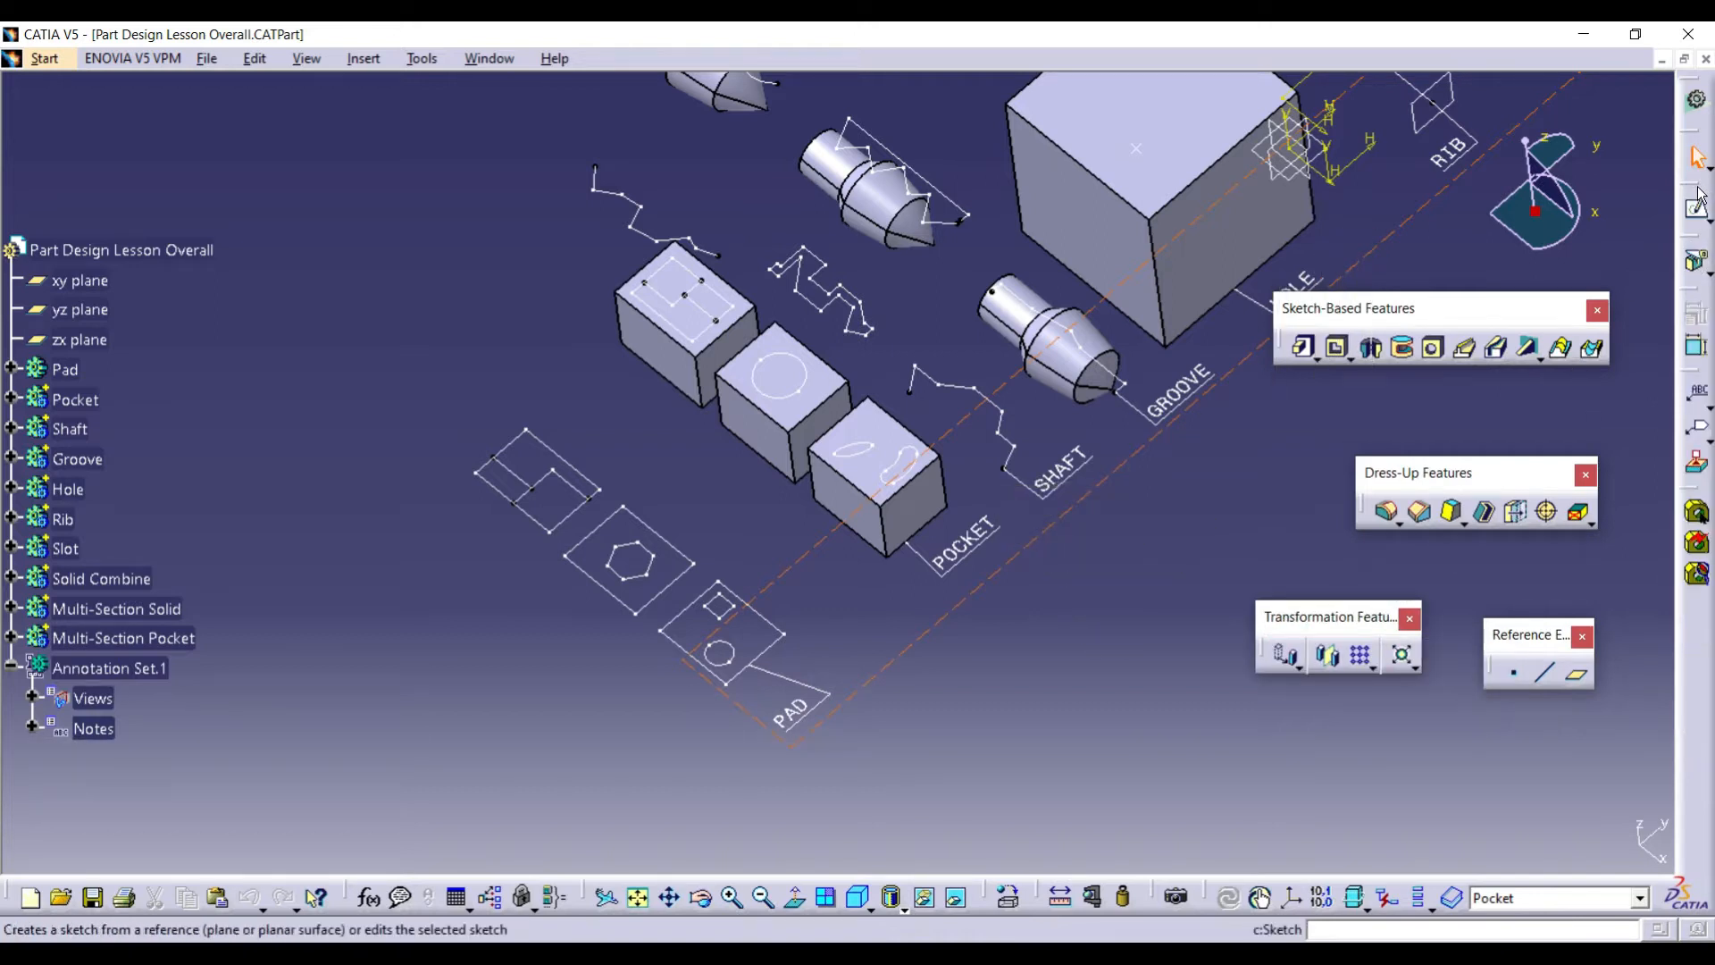
drag(1694, 243, 1251, 534)
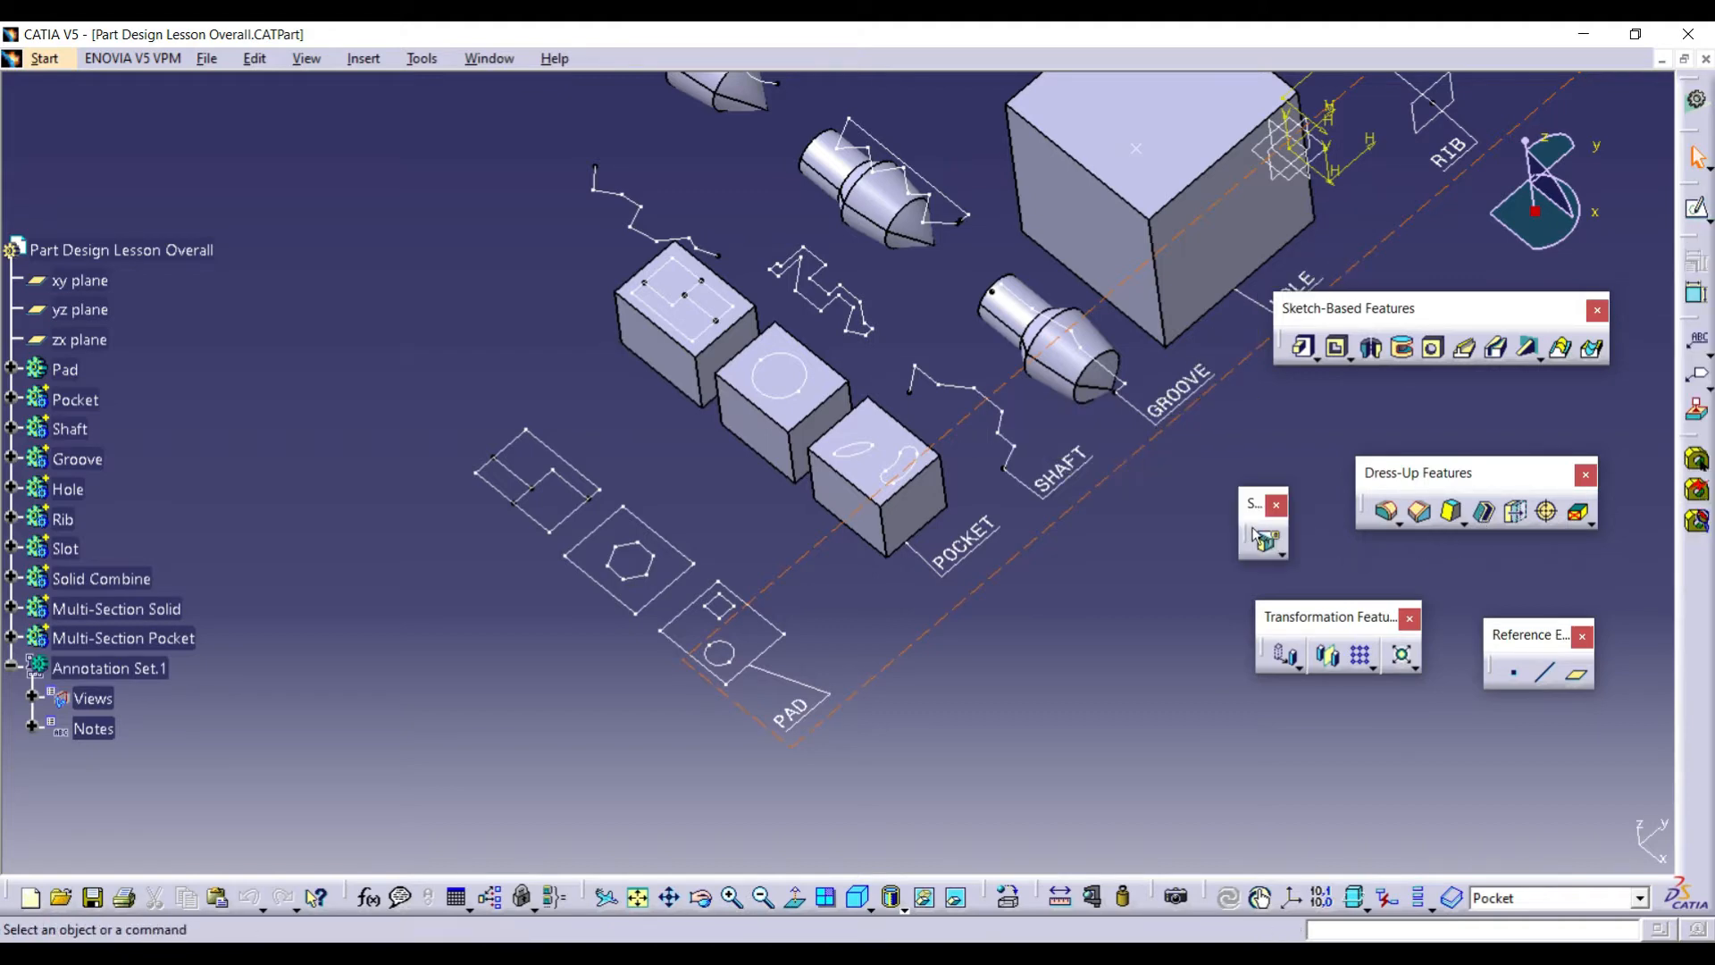
Collapse Annotation Set.1 and expand the Pad body in the tree, examining how its sketches, such as Sketch.4, match the PAD profiles.
middle_drag(1212, 580, 986, 582)
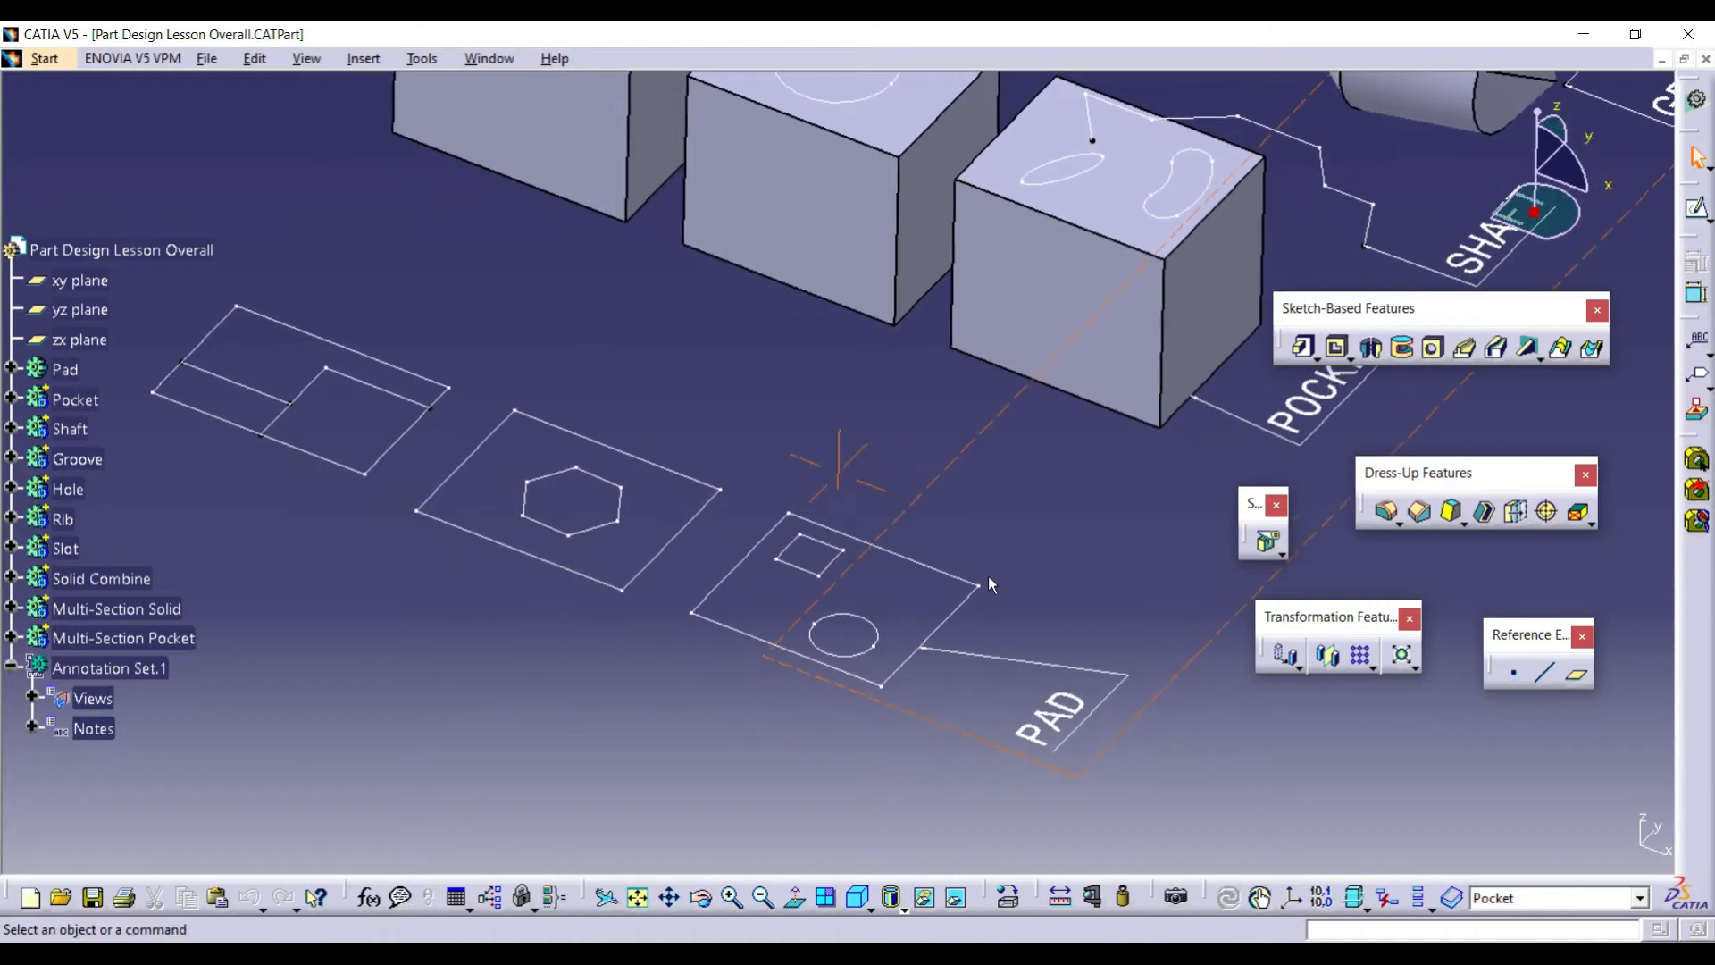
click(10, 668)
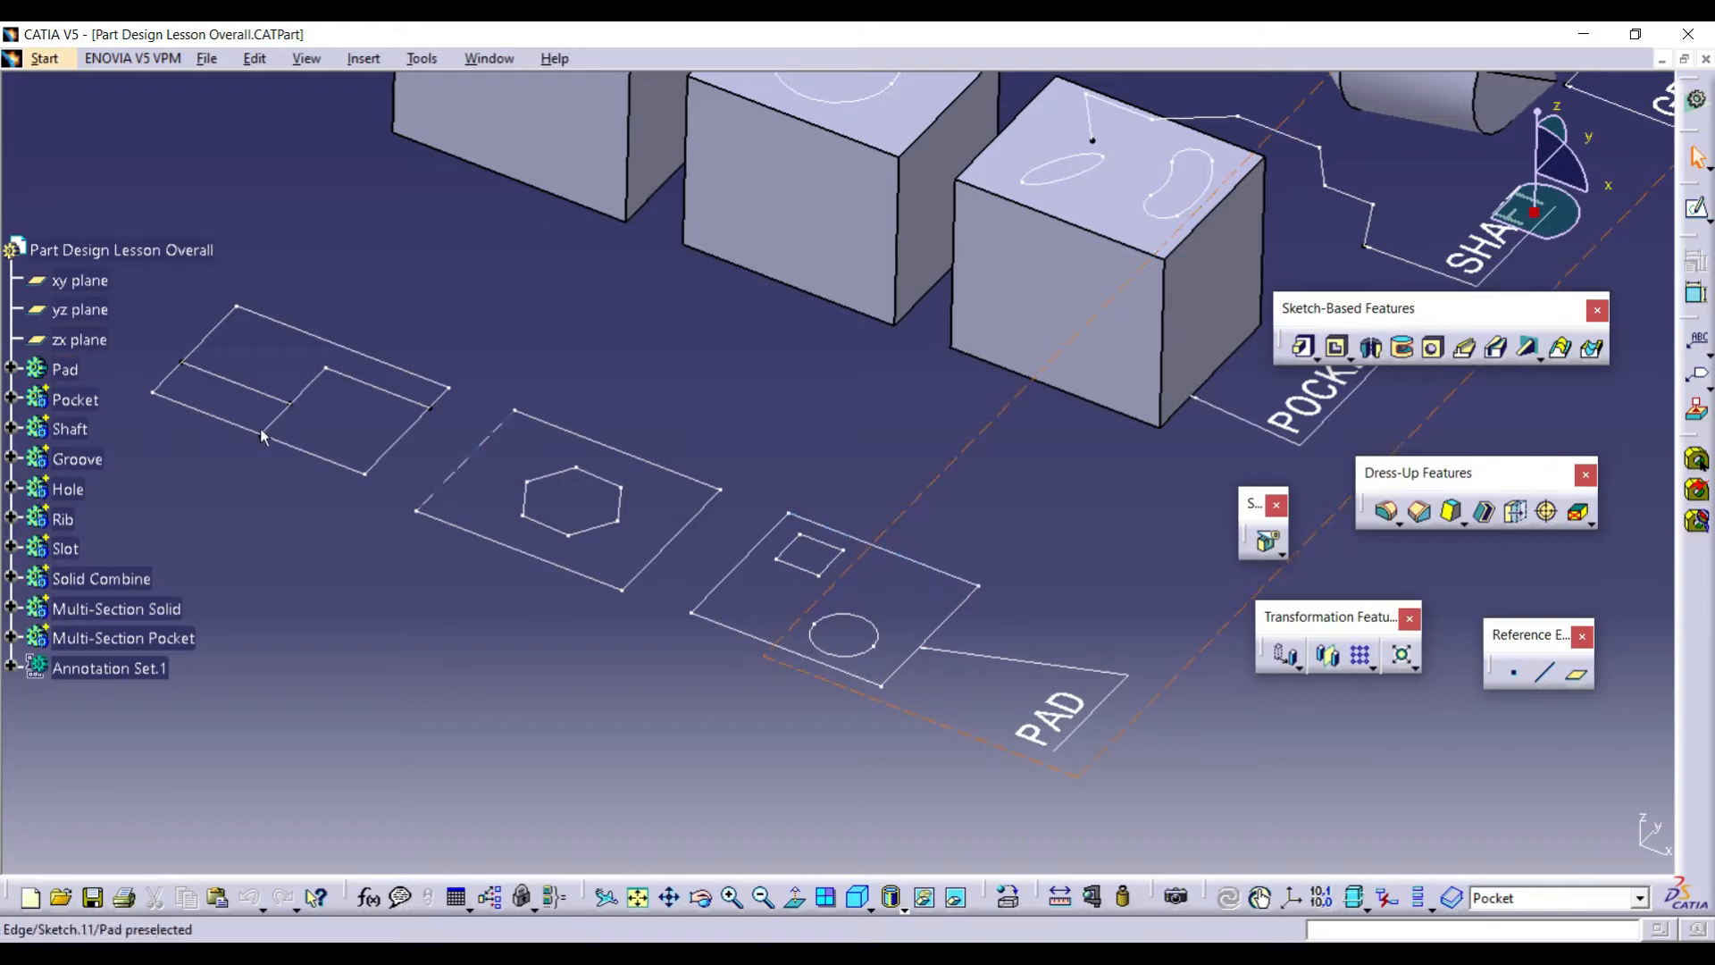
click(11, 369)
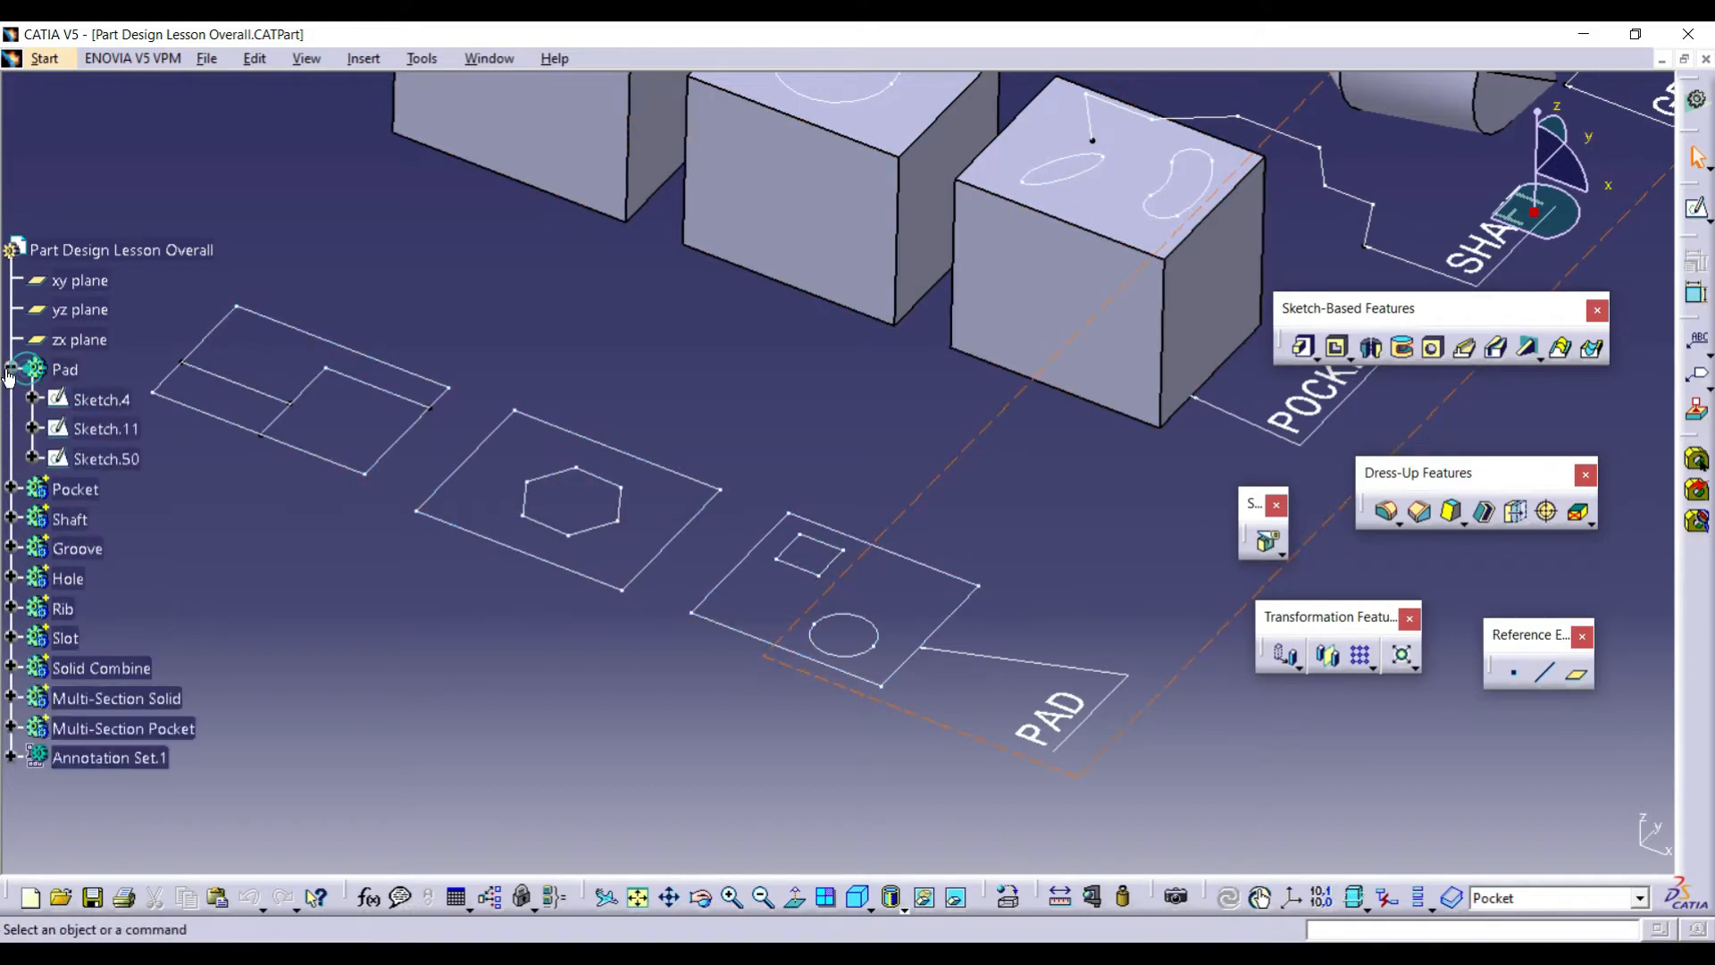
click(77, 399)
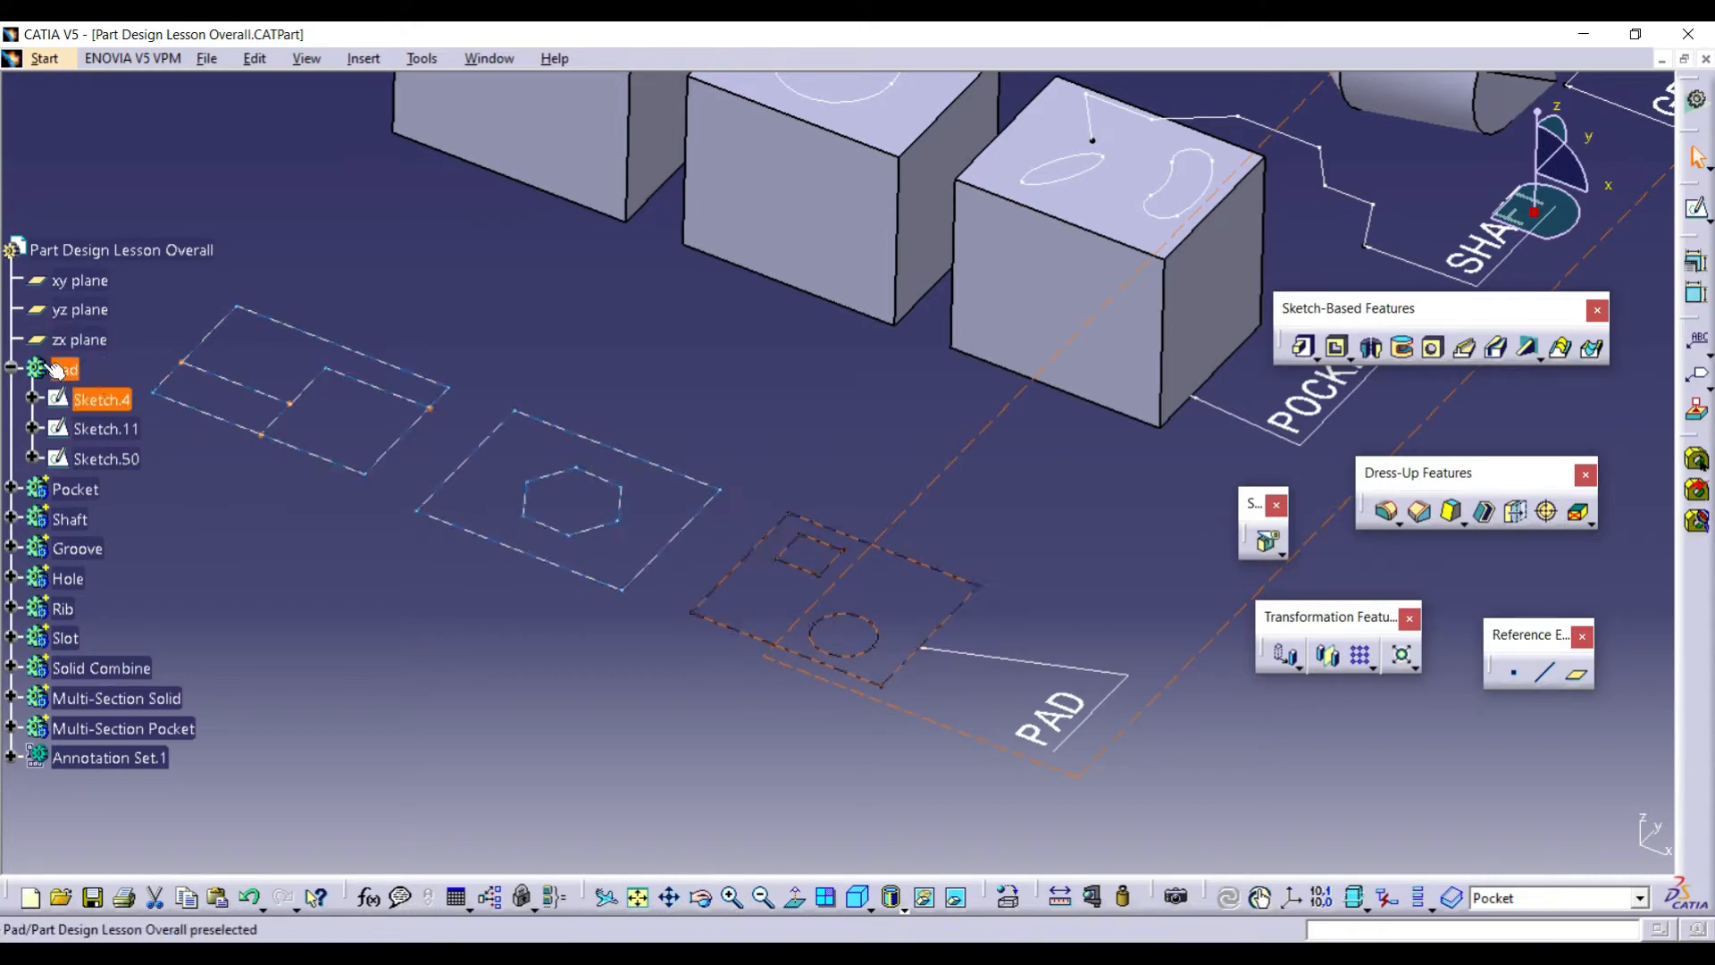
ctrl+click(59, 436)
ctrl+click(59, 436)
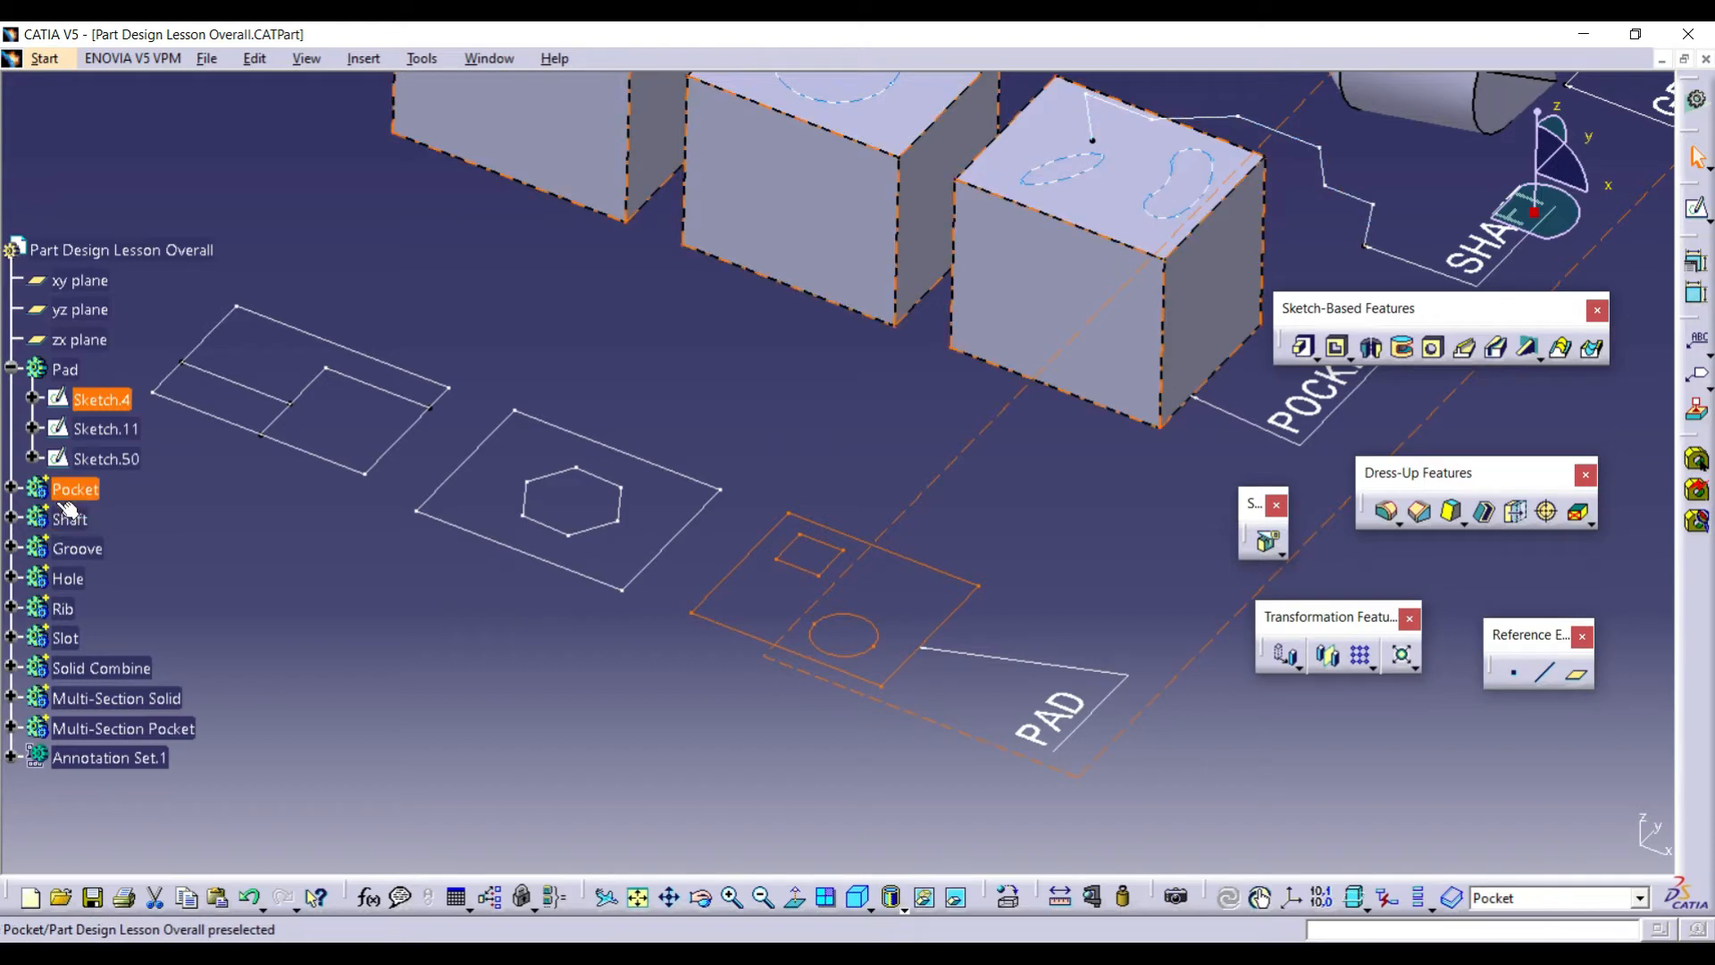
ctrl+click(50, 374)
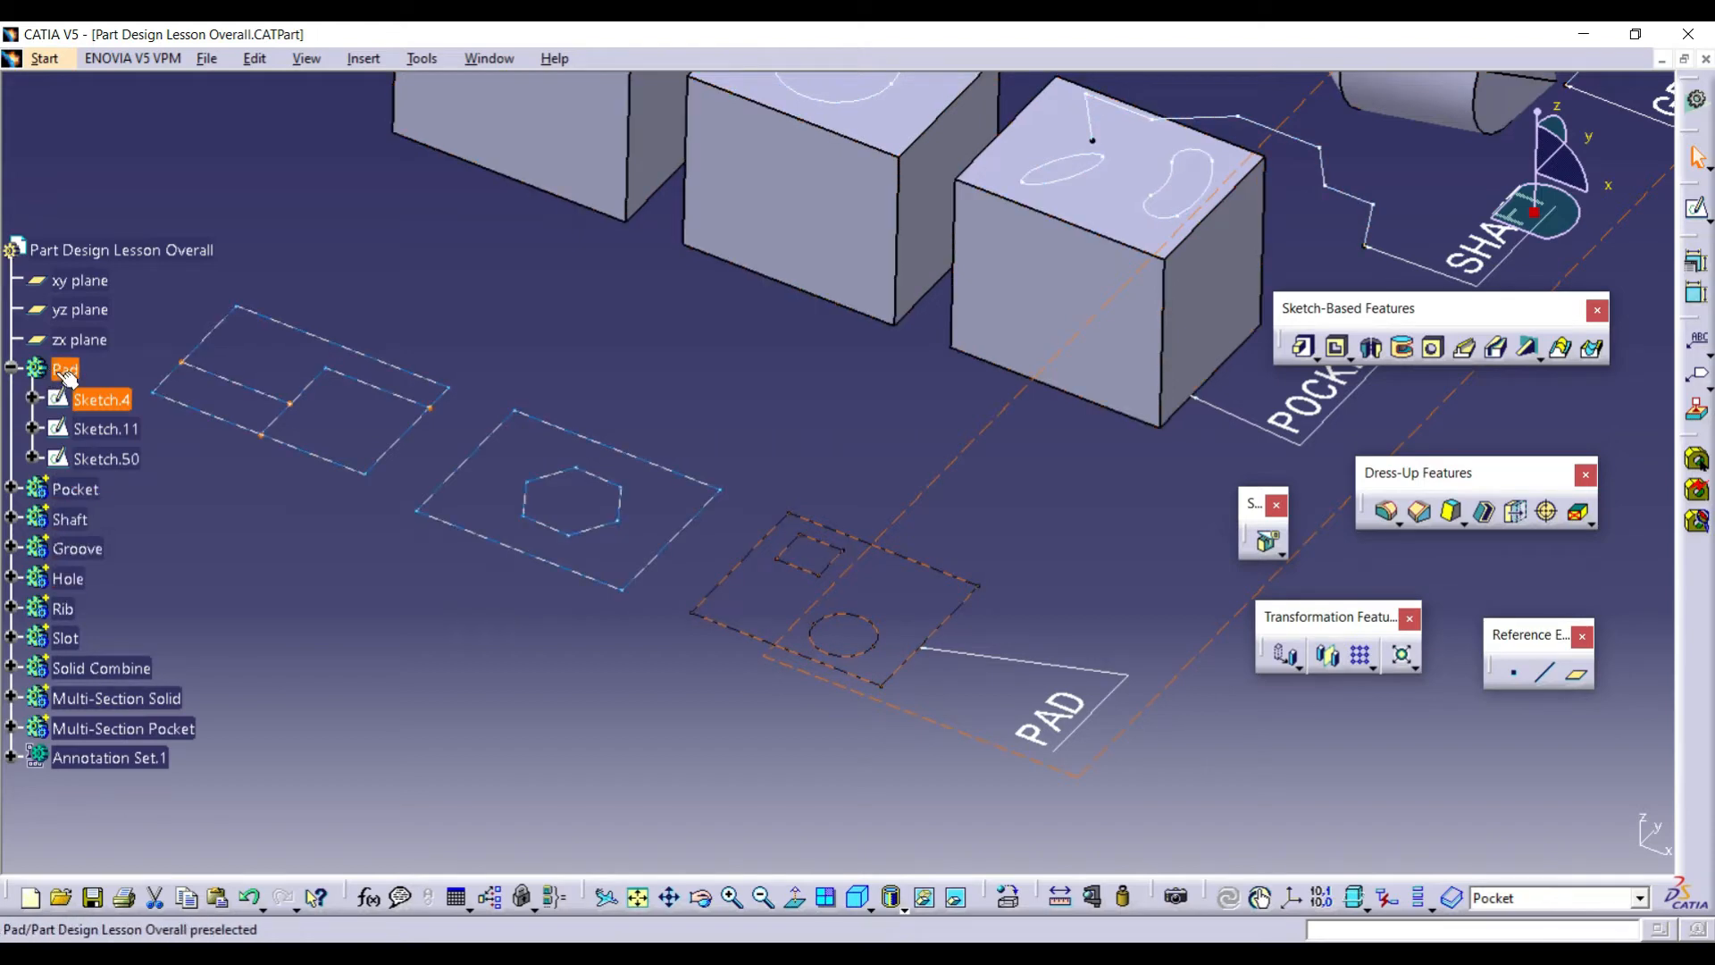
click(230, 516)
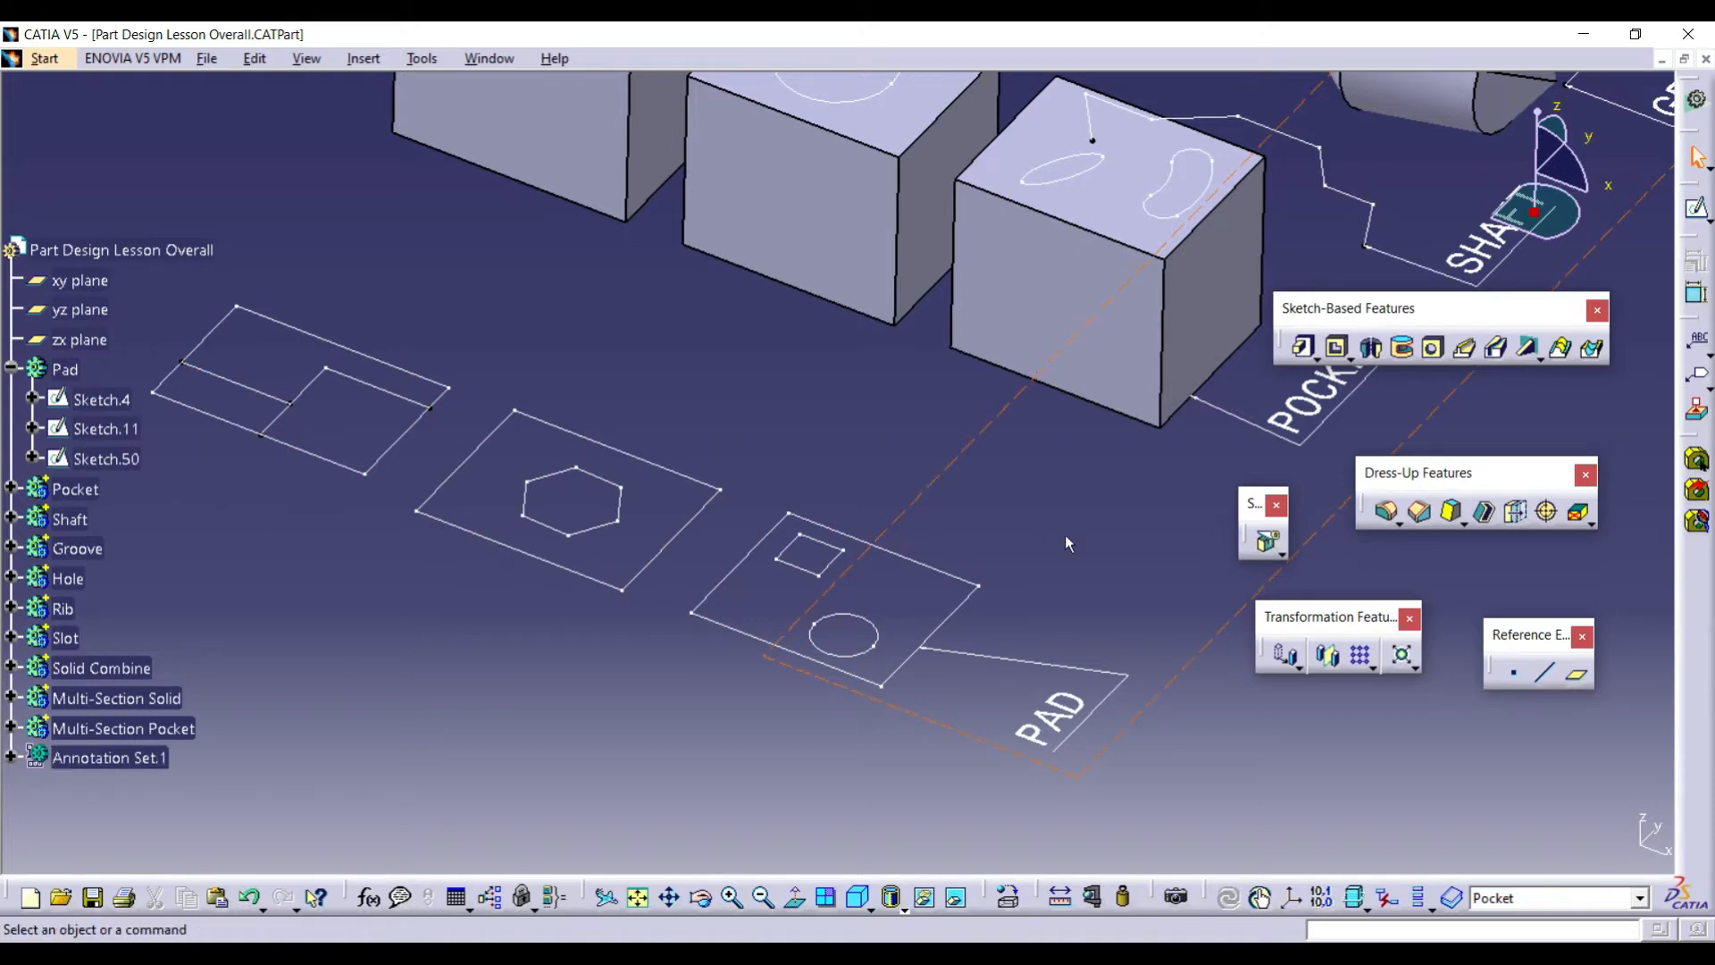
Define the Multi-Section Pocket body as the in-work object and expand it in the tree.
right_click(94, 731)
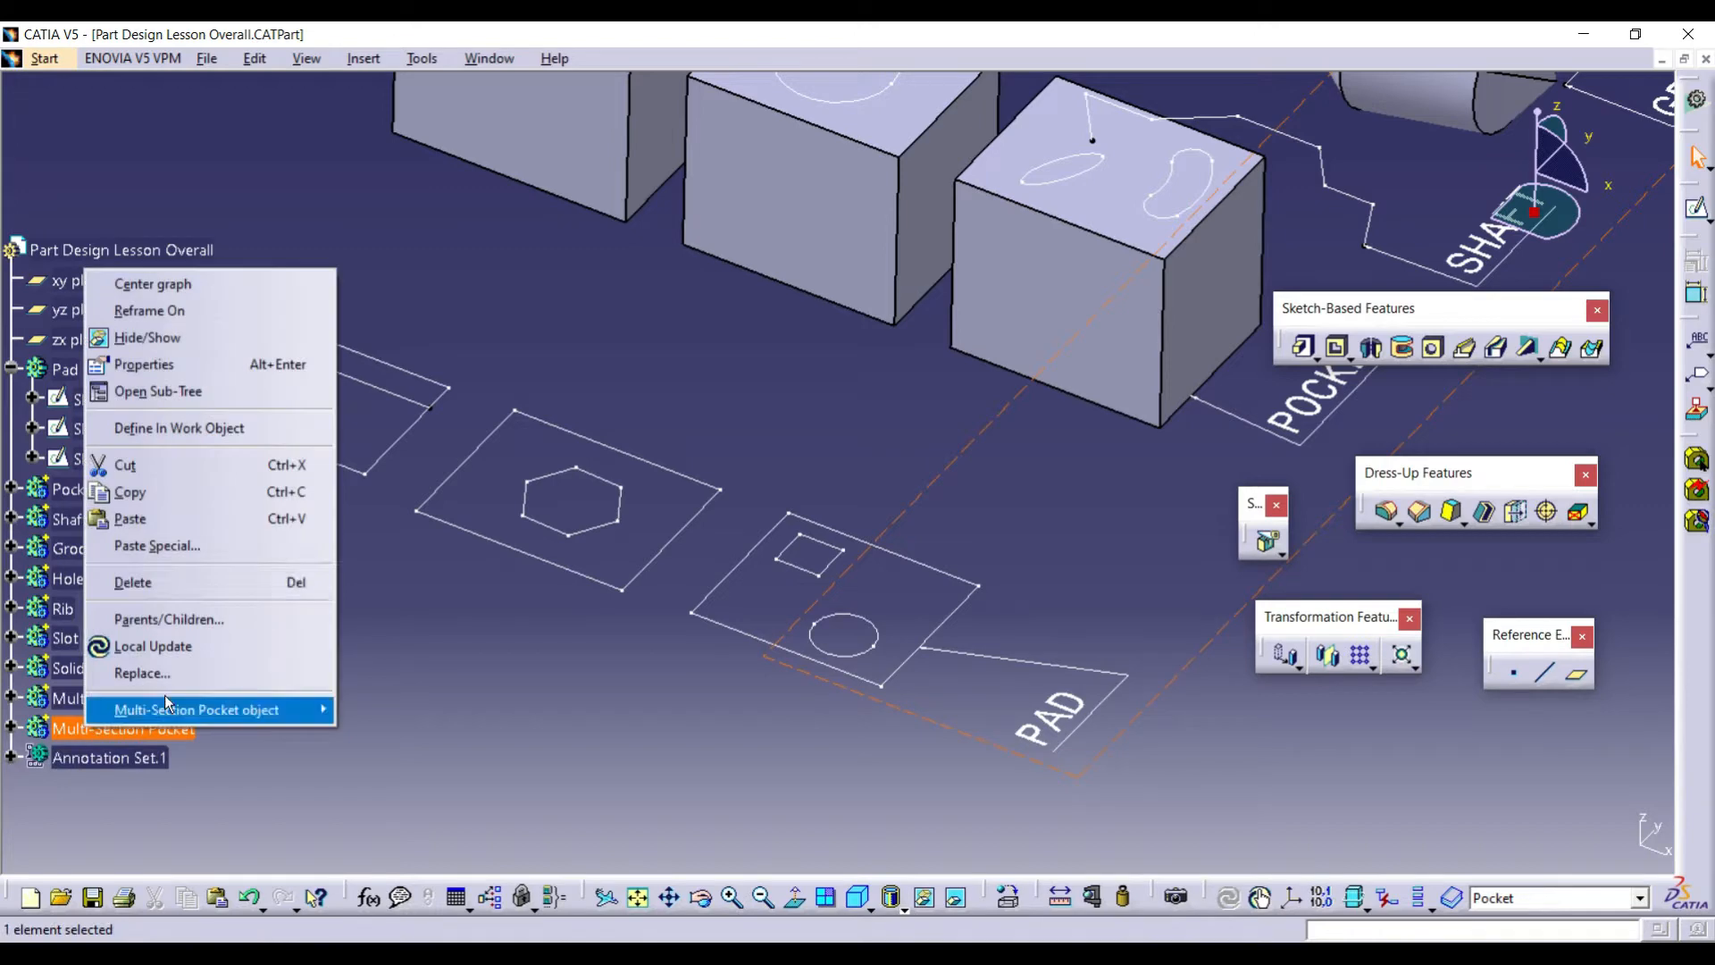
click(154, 431)
click(10, 728)
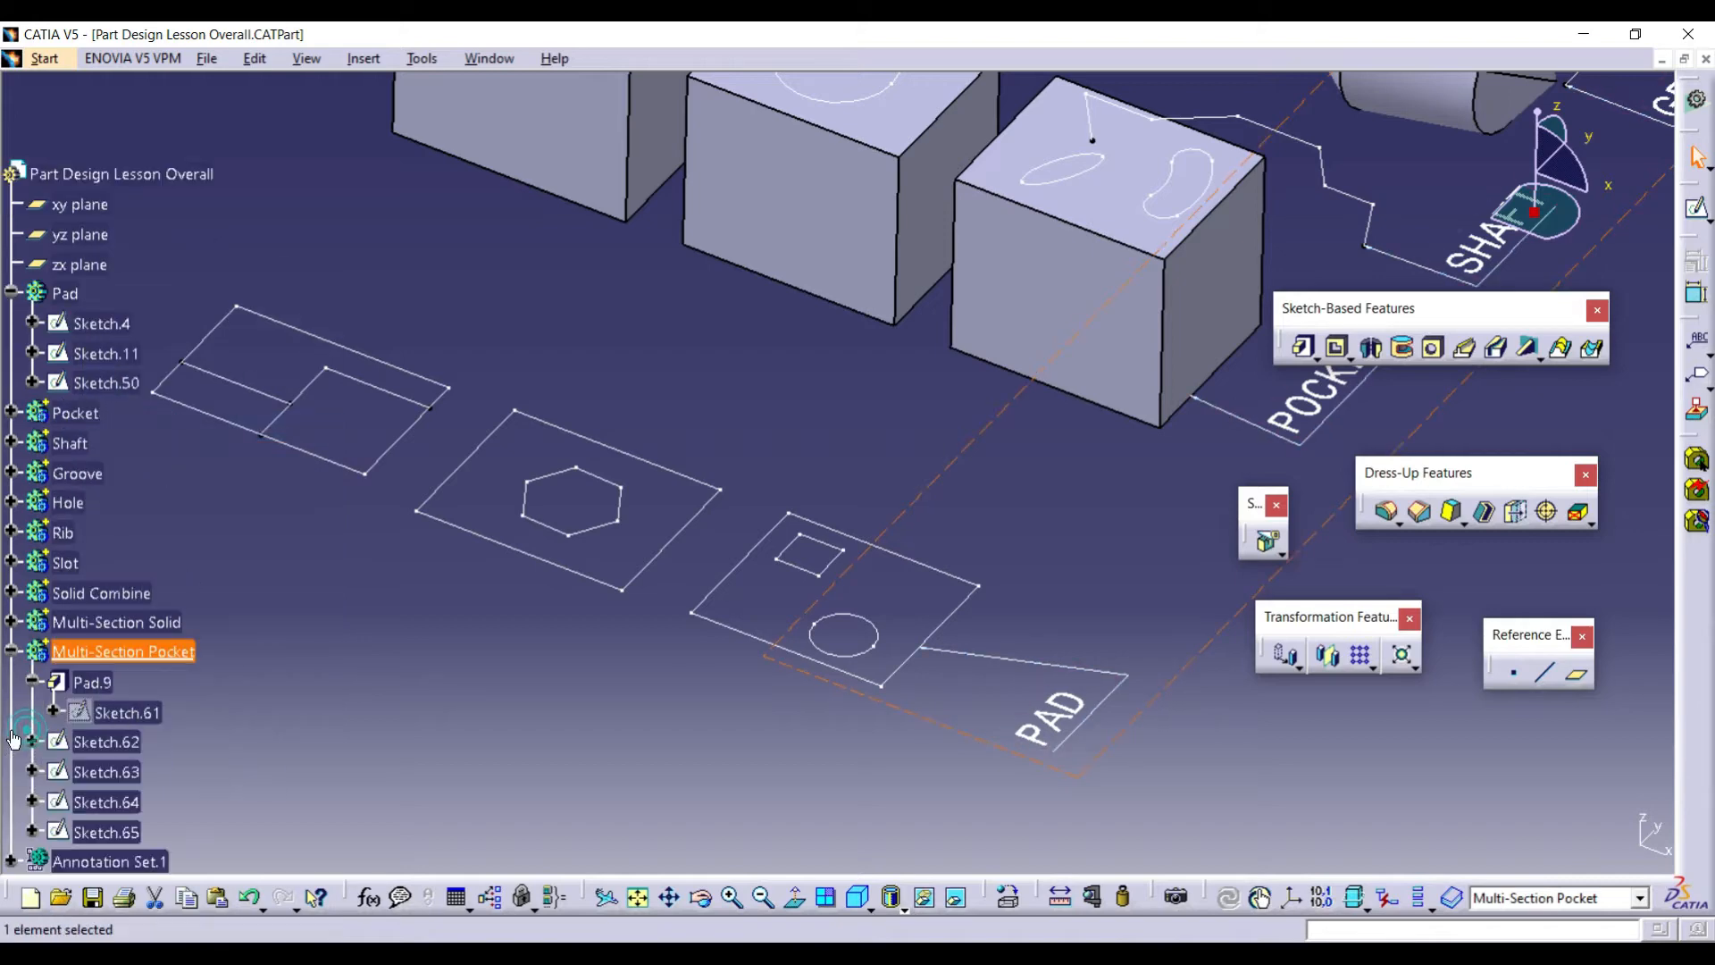
scroll(229, 688, down, 3)
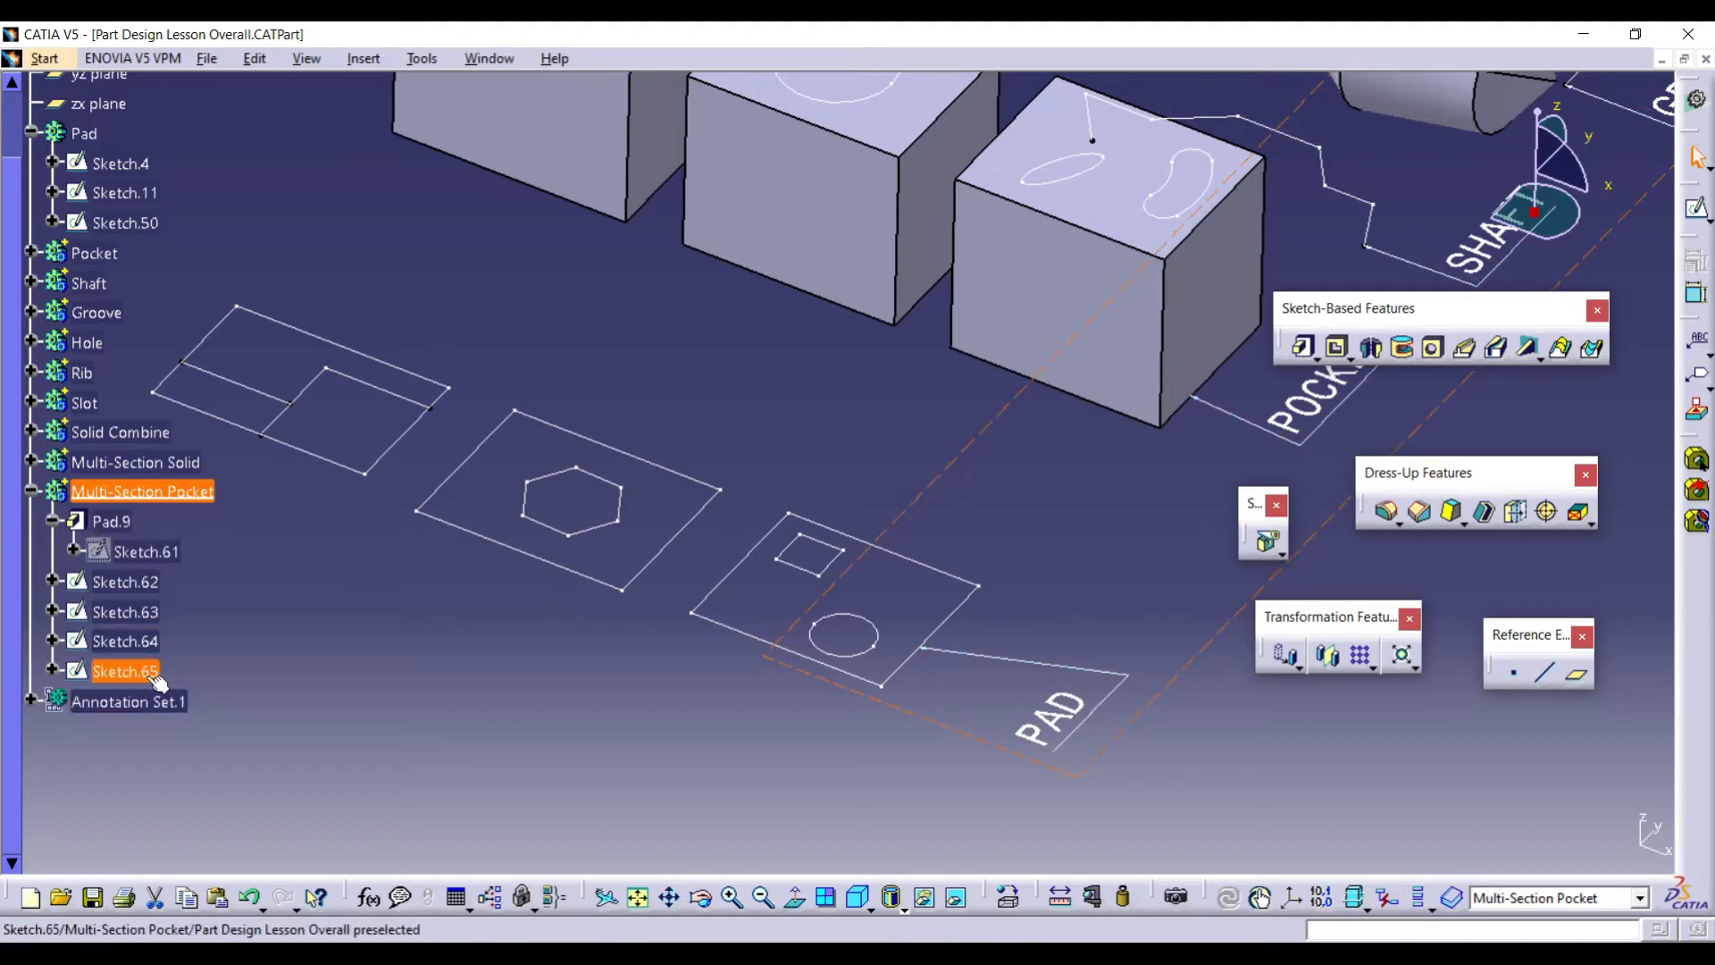
scroll(129, 665, up, 3)
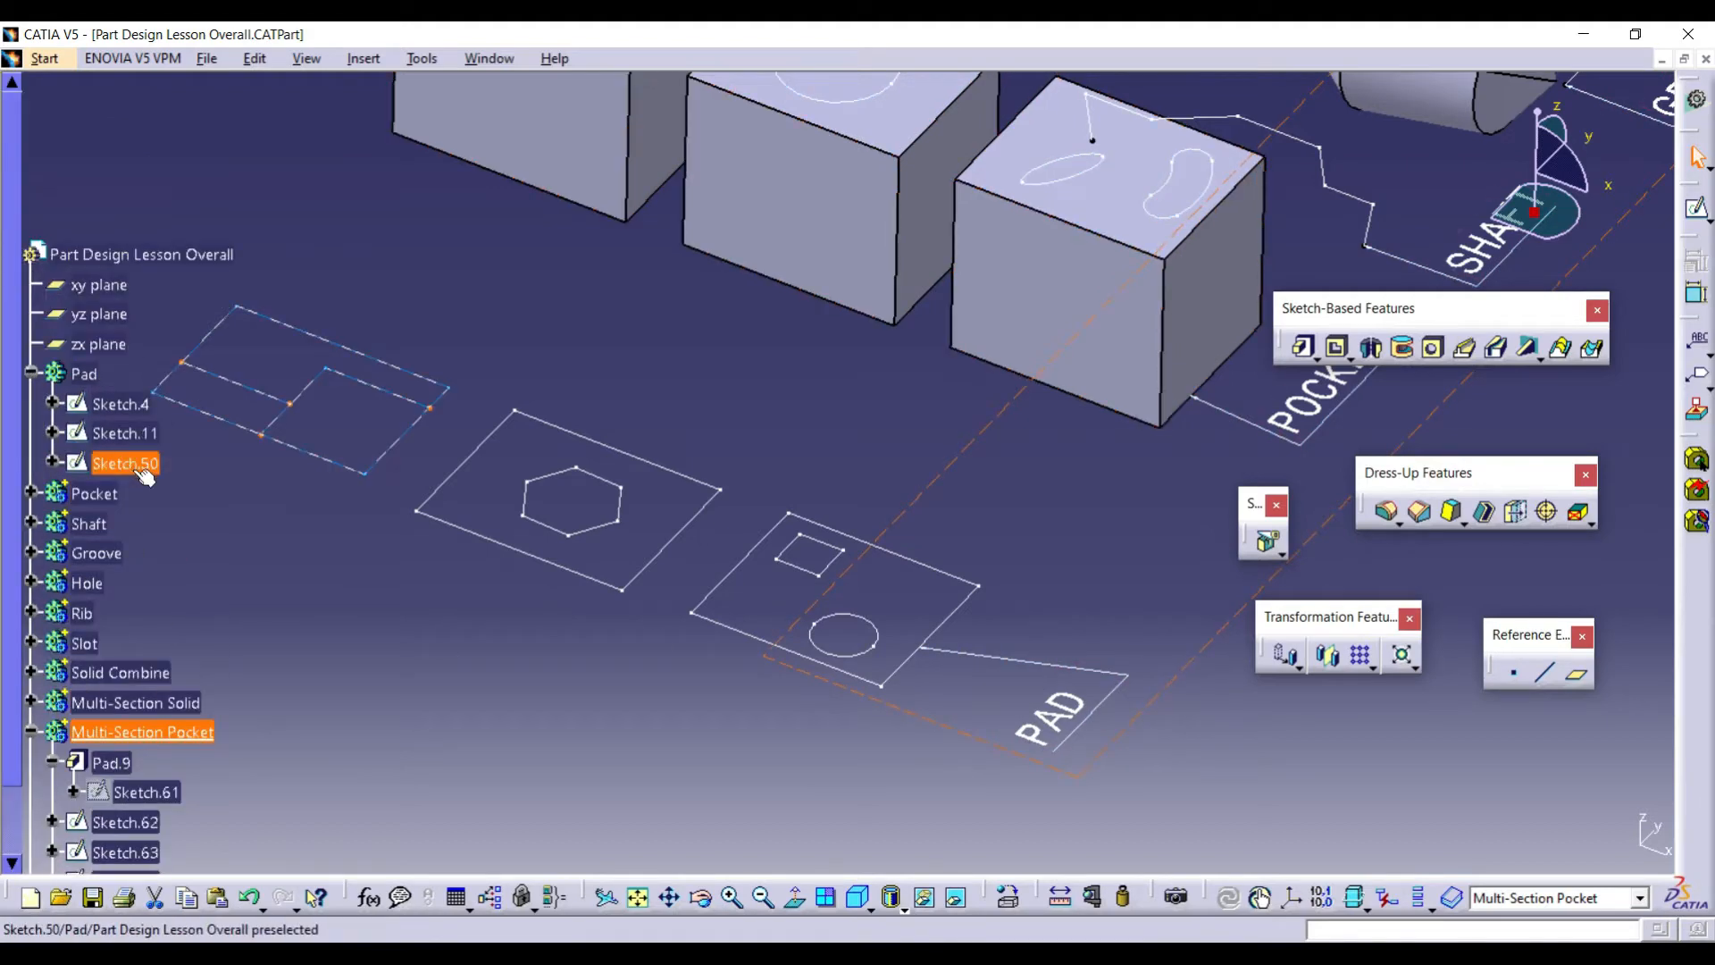
scroll(269, 716, down, 2)
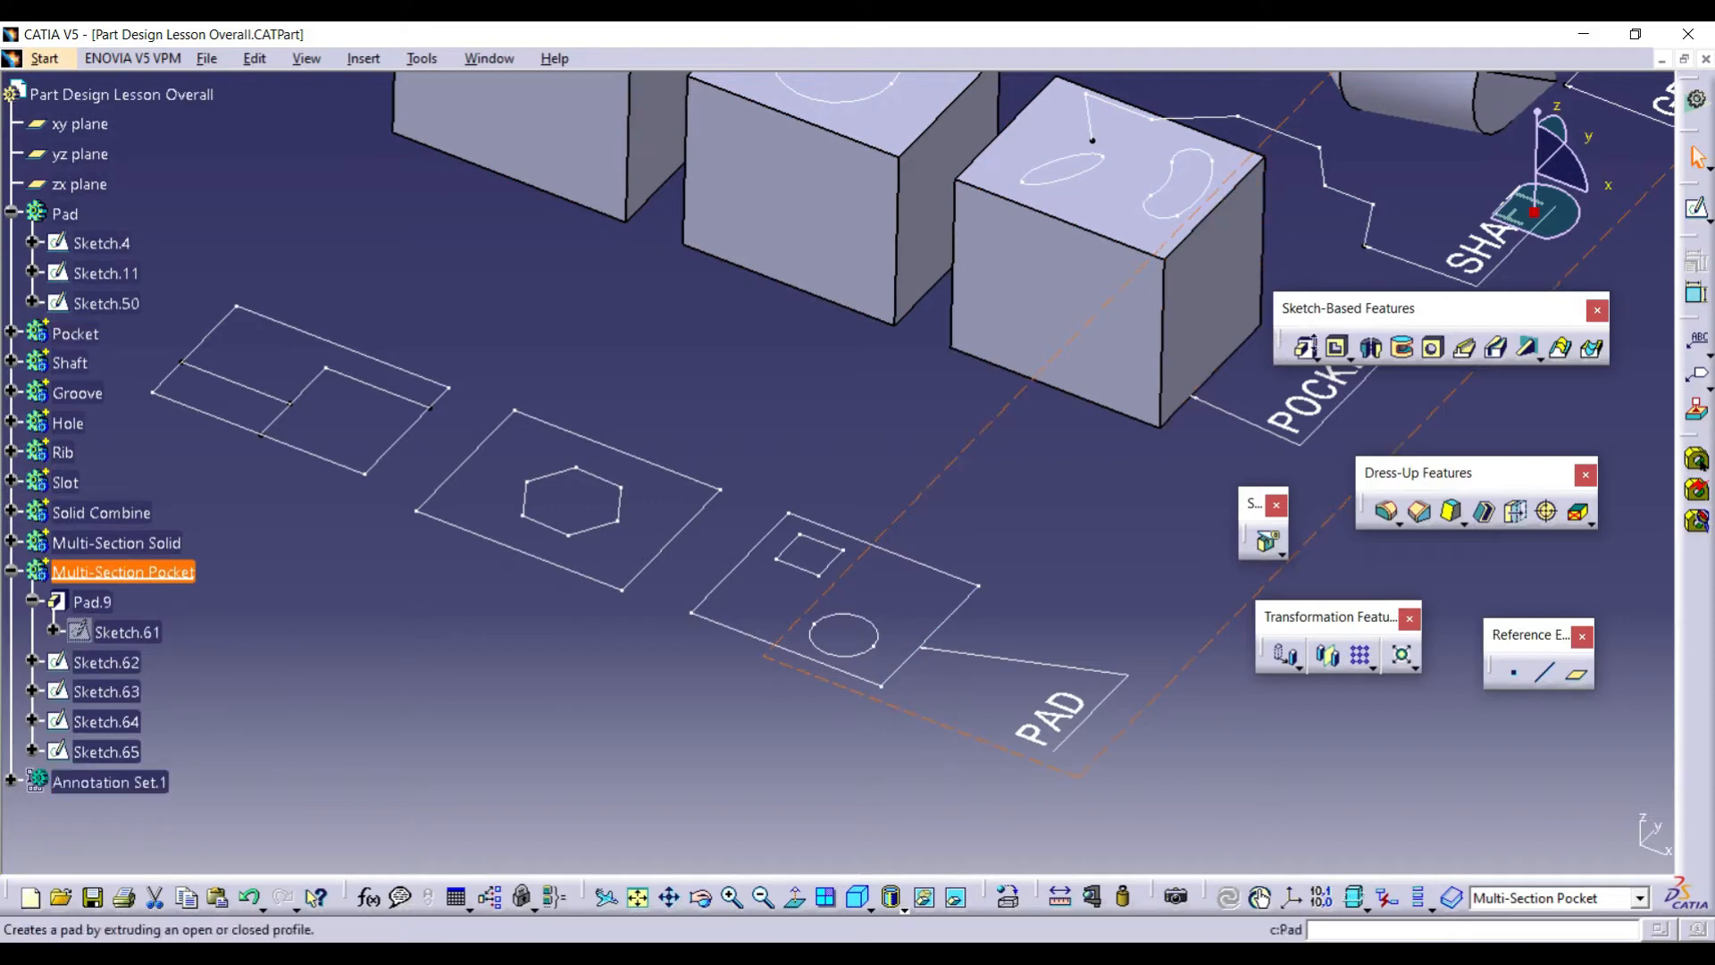
click(1307, 350)
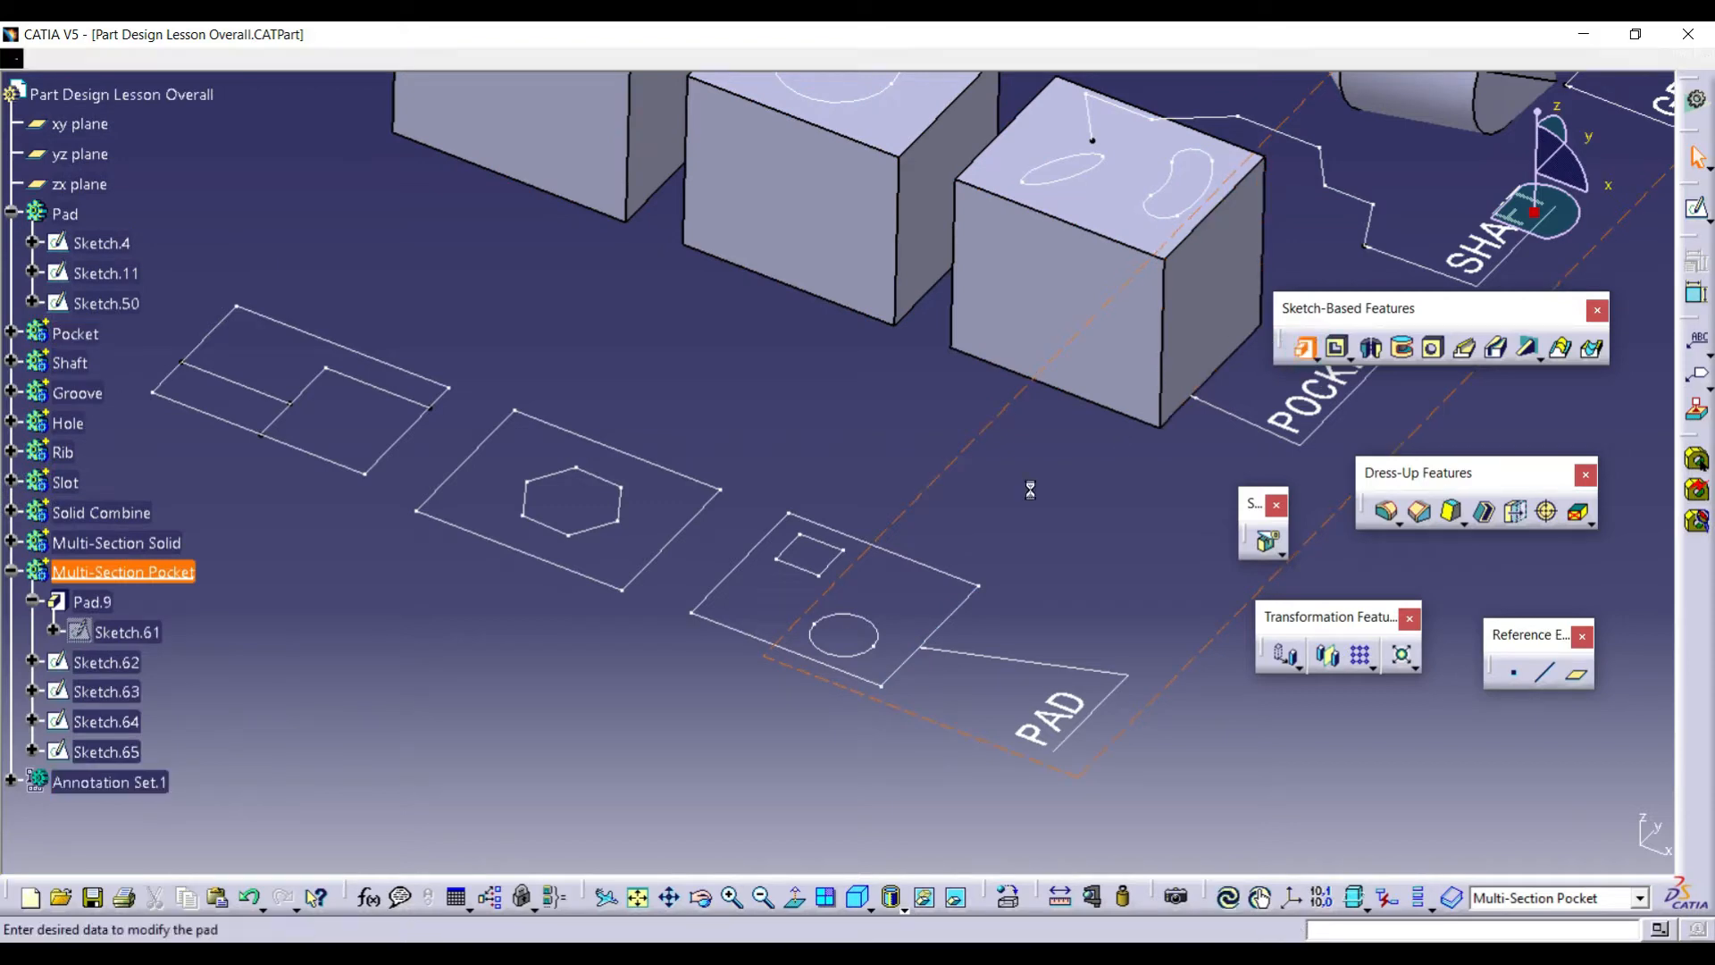
click(935, 575)
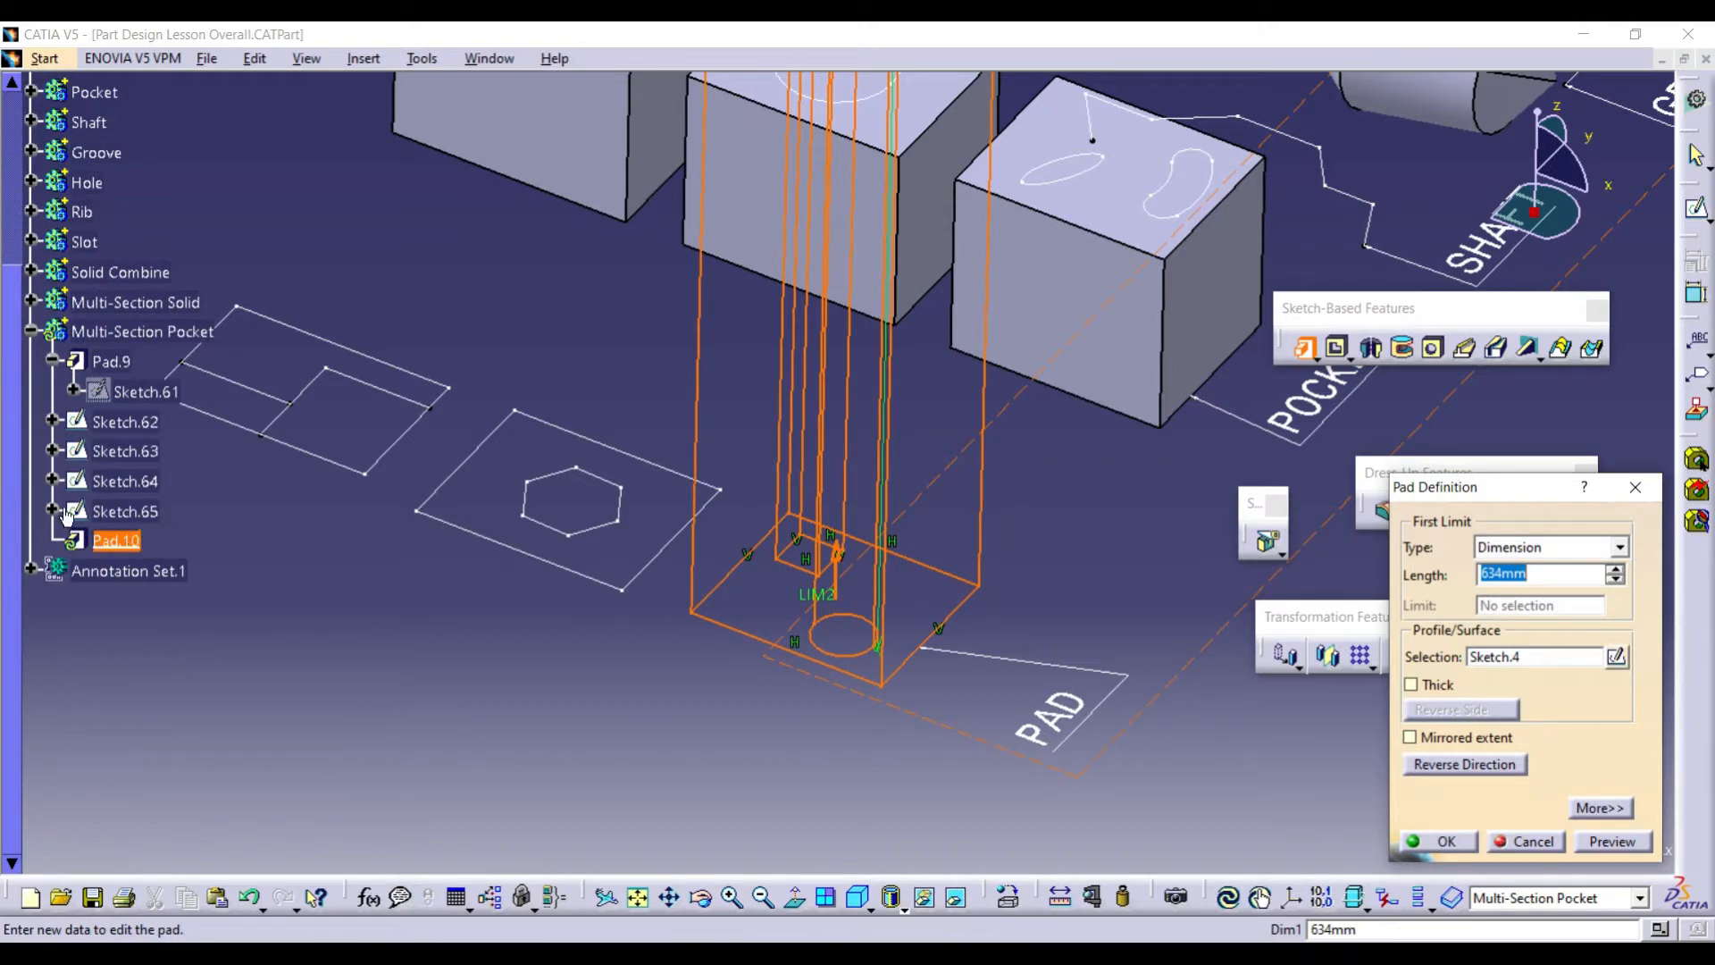
scroll(303, 597, up, 4)
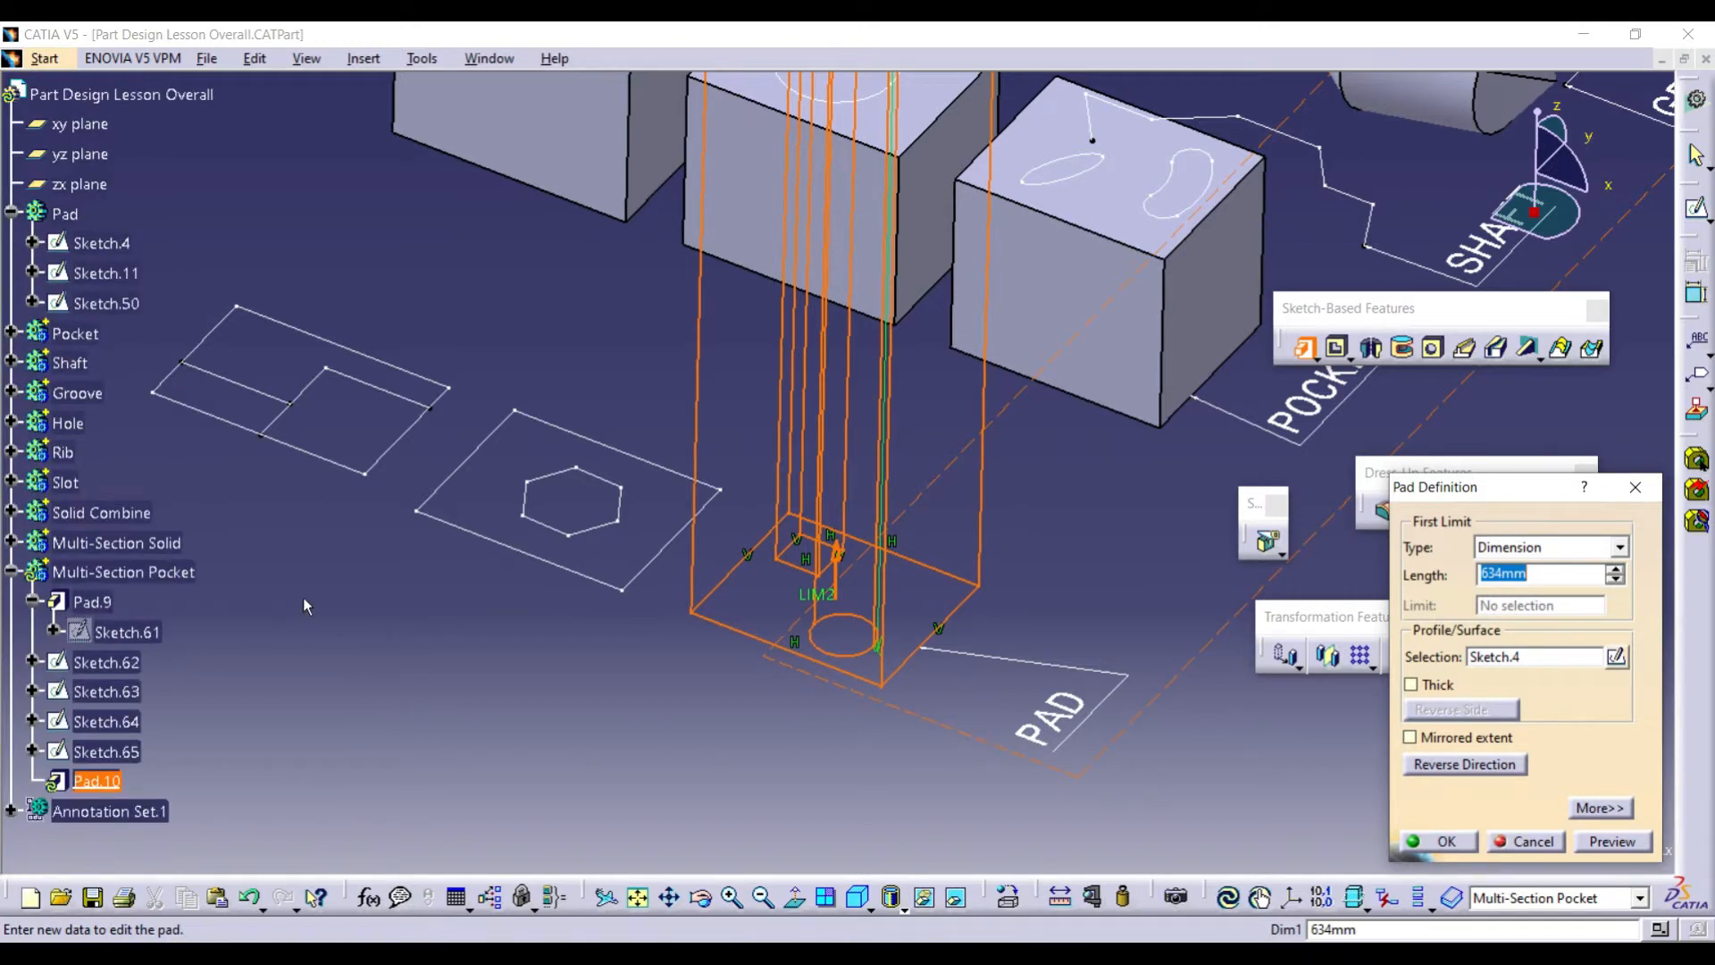
click(1547, 842)
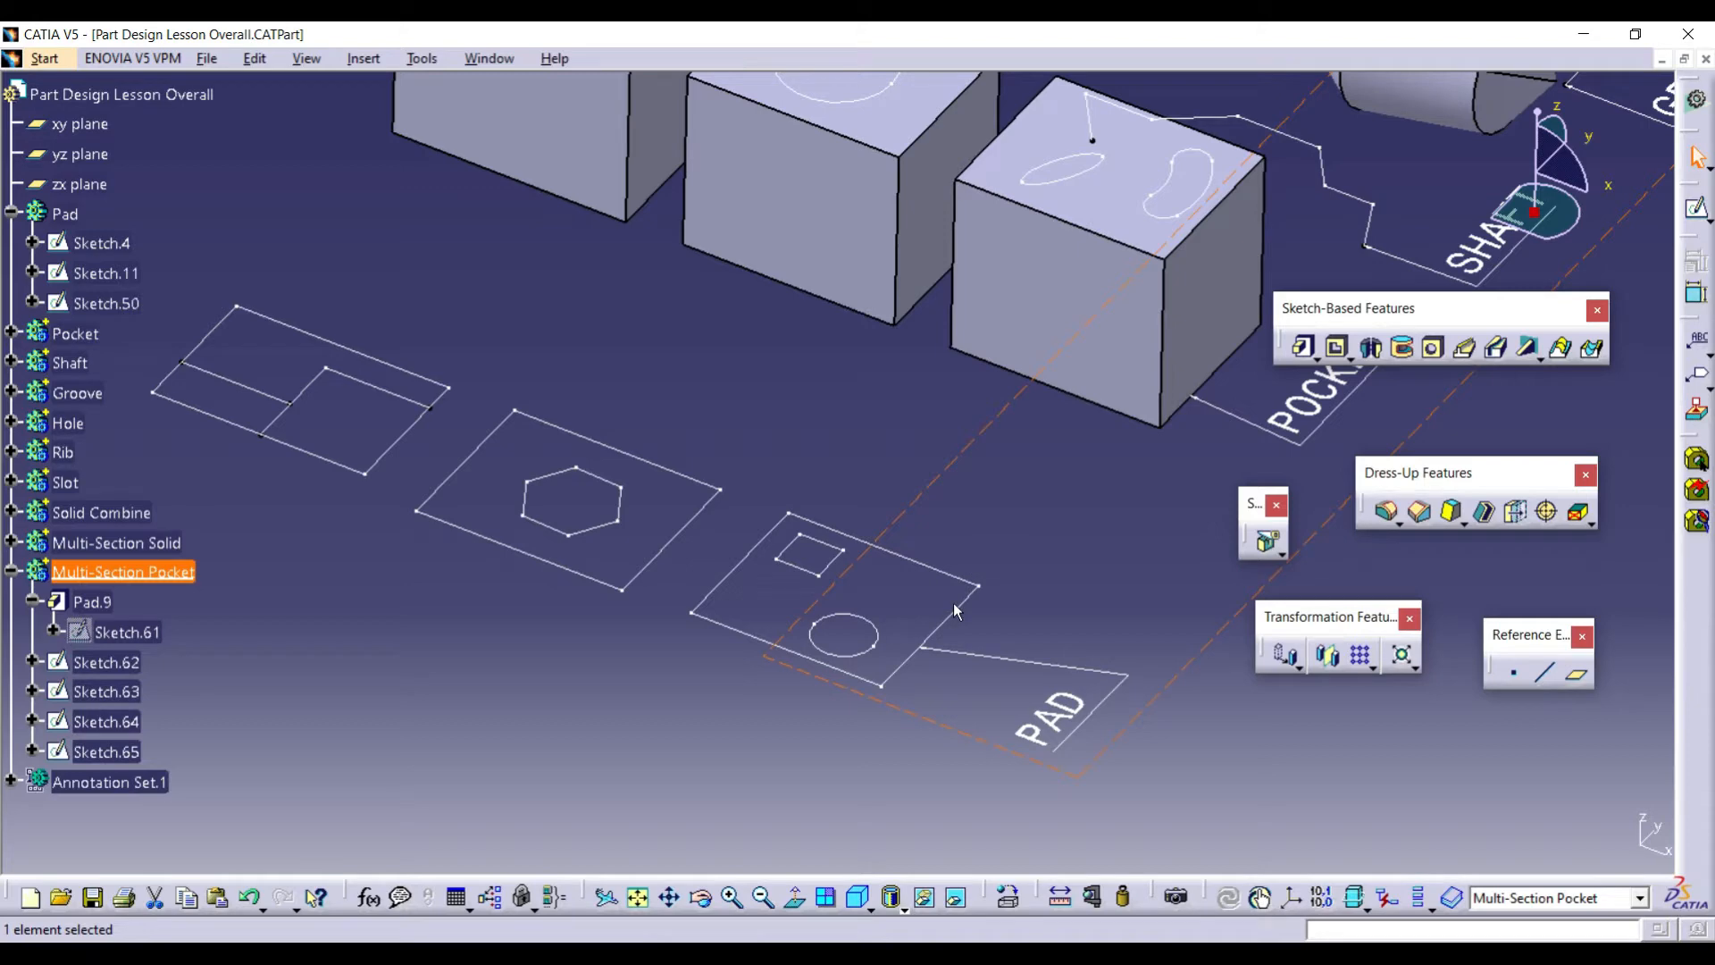
Try to cut a 634 mm deep pocket from Sketch.16 while the Multi-Section Pocket body is in work.
mouse_move(1111, 399)
middle_down()
mouse_move(932, 470)
mouse_move(843, 664)
middle_up()
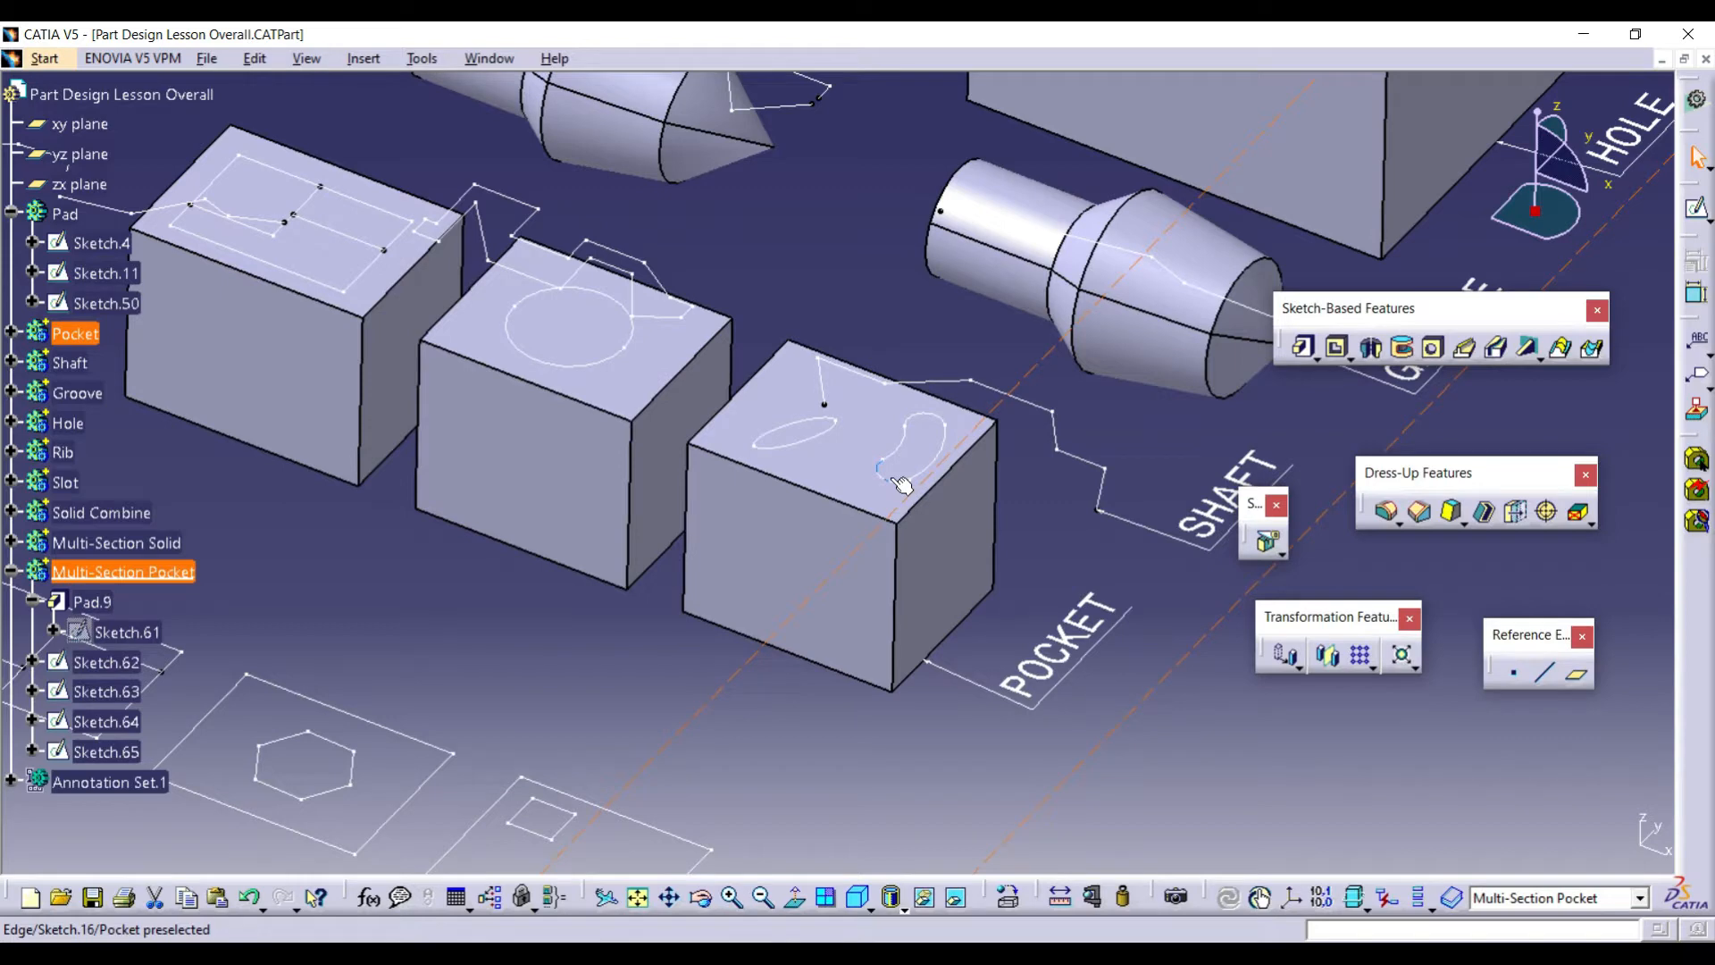
middle_drag(902, 485, 844, 556)
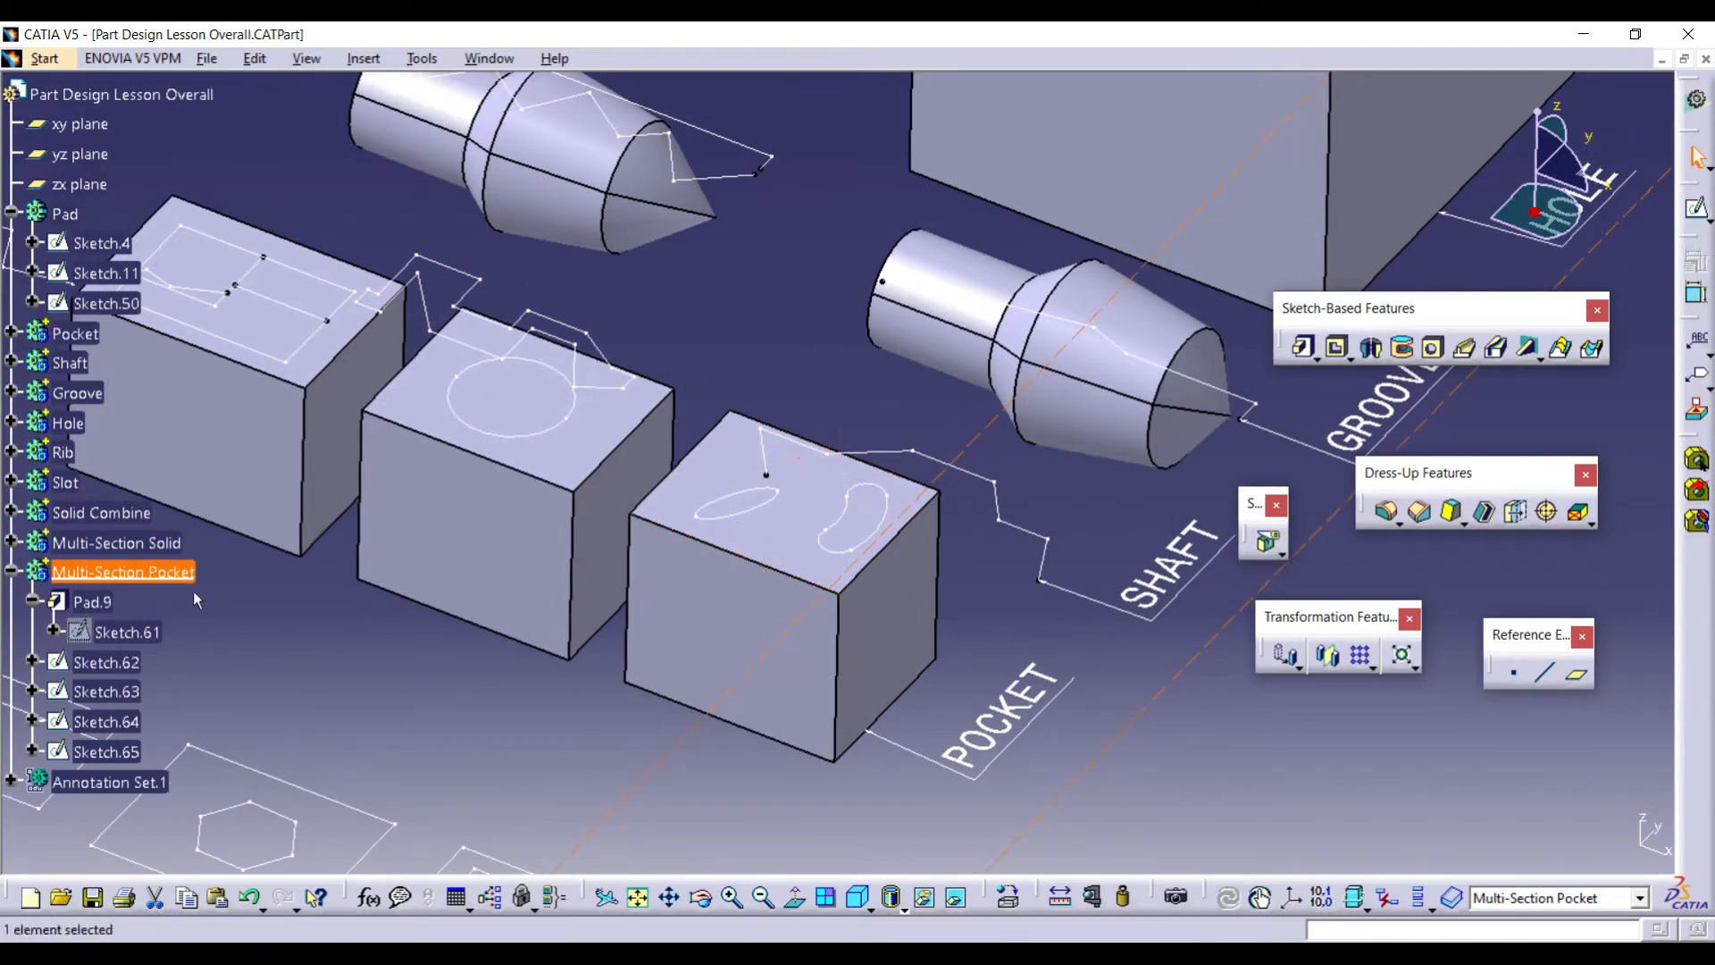
click(541, 741)
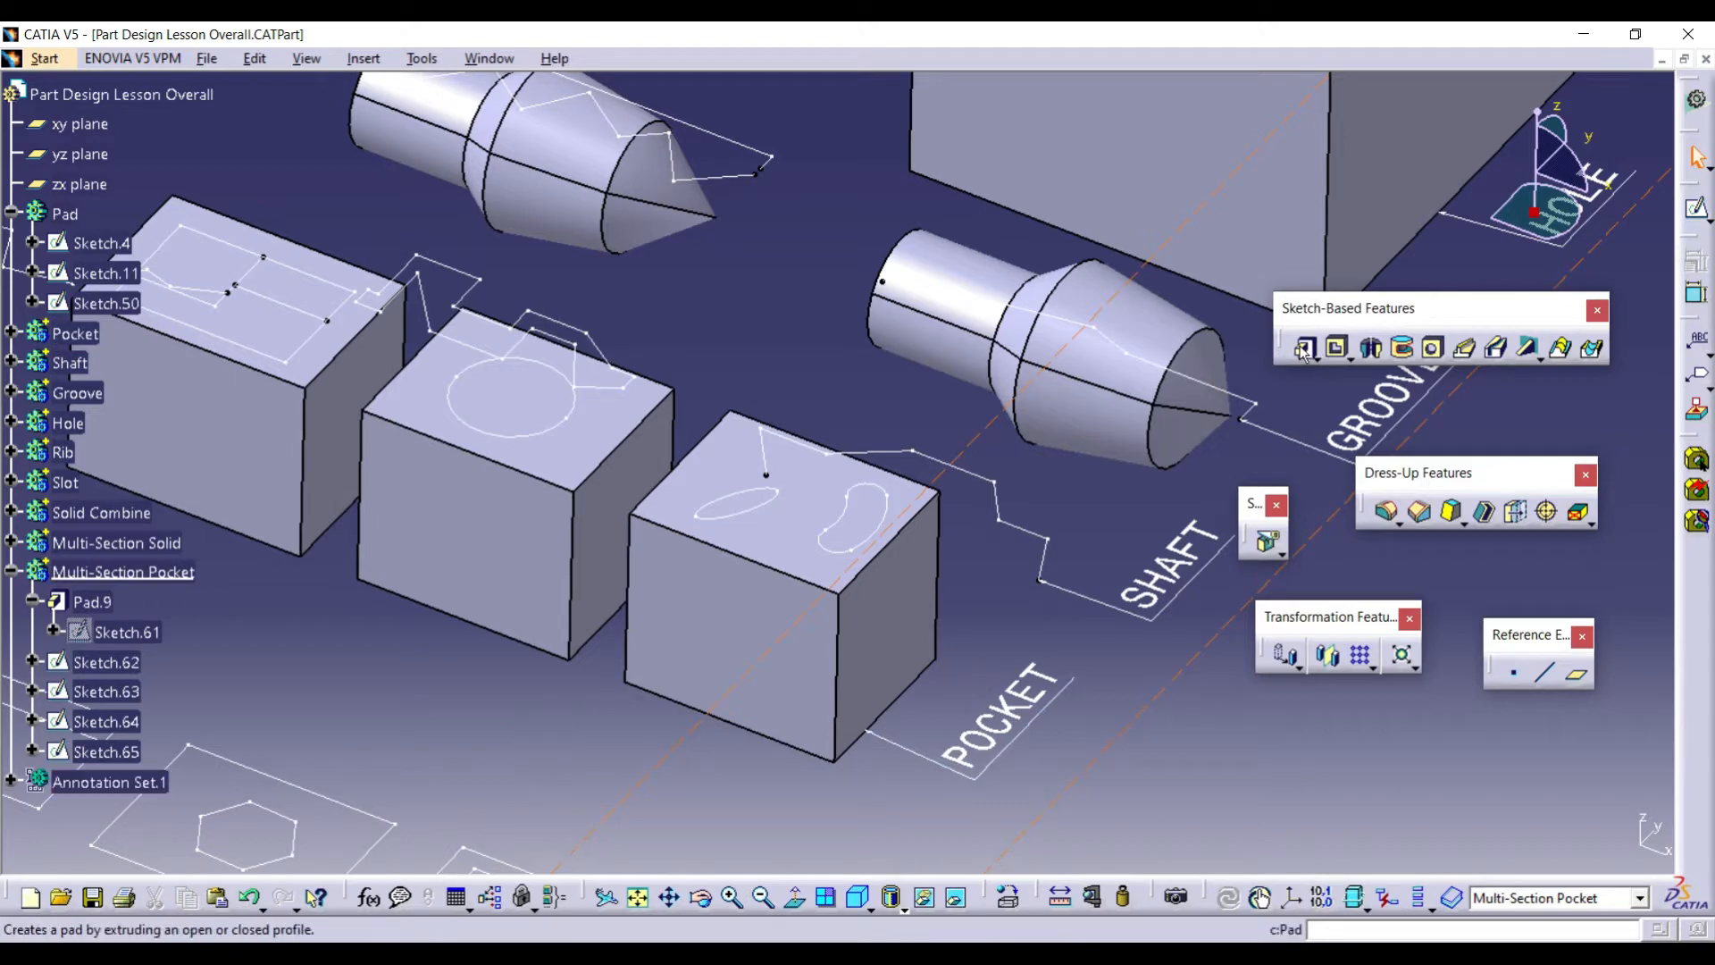
click(1337, 348)
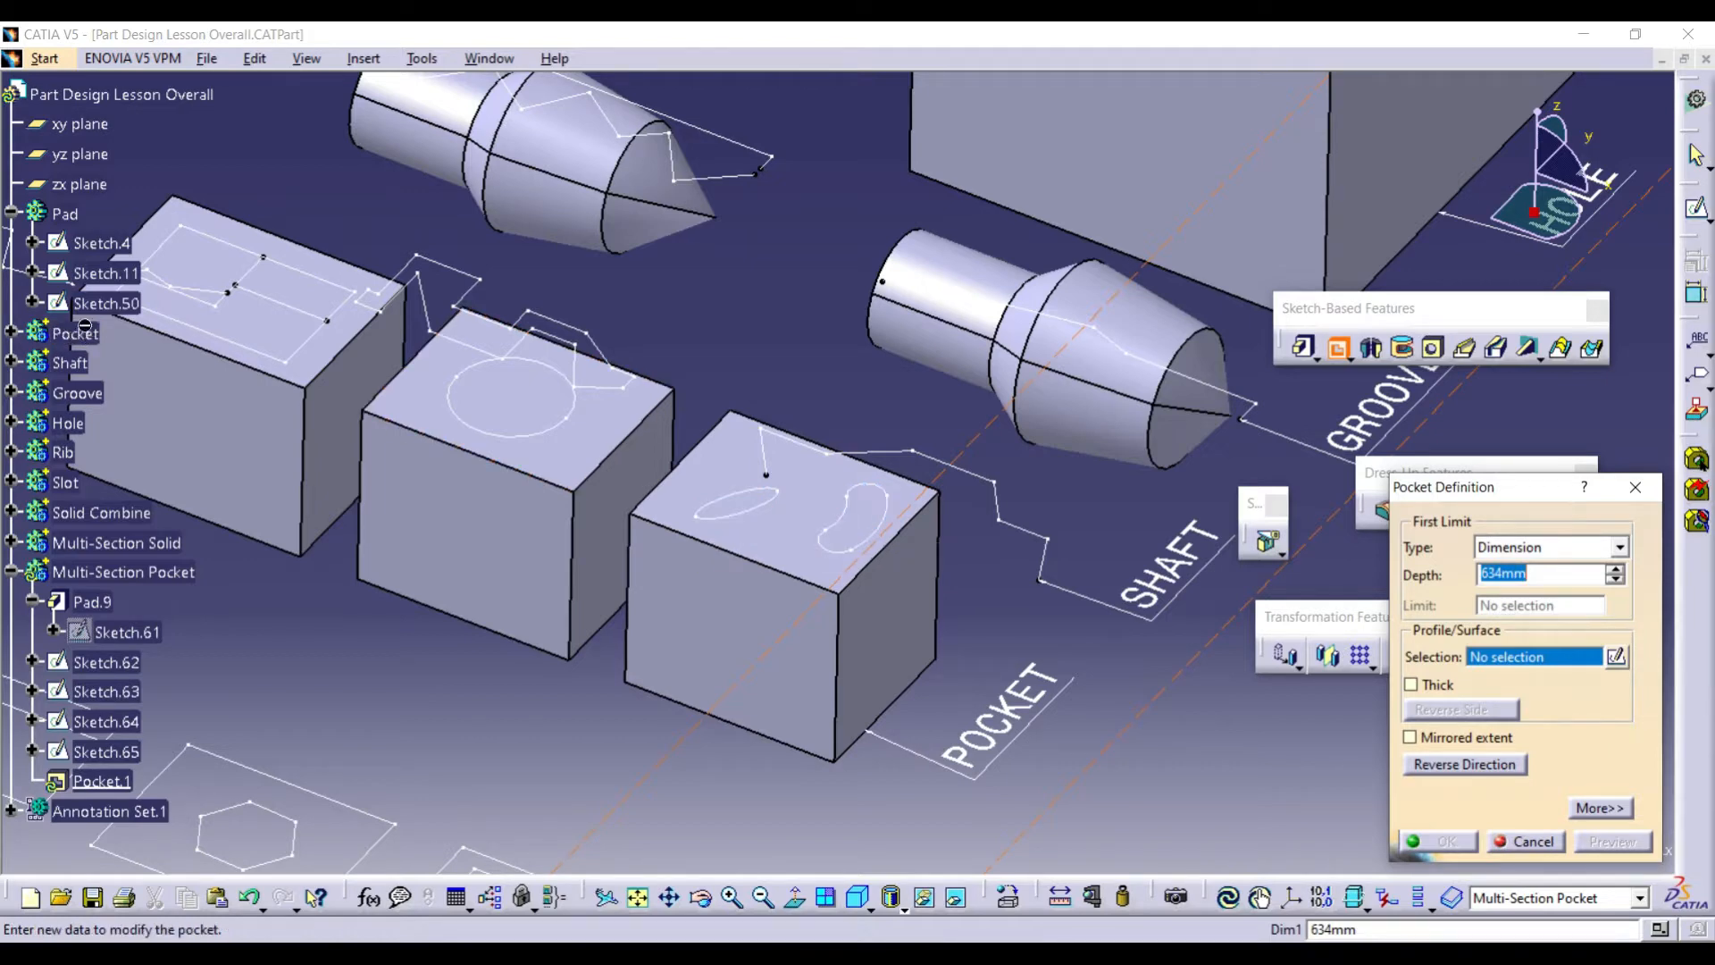
click(844, 538)
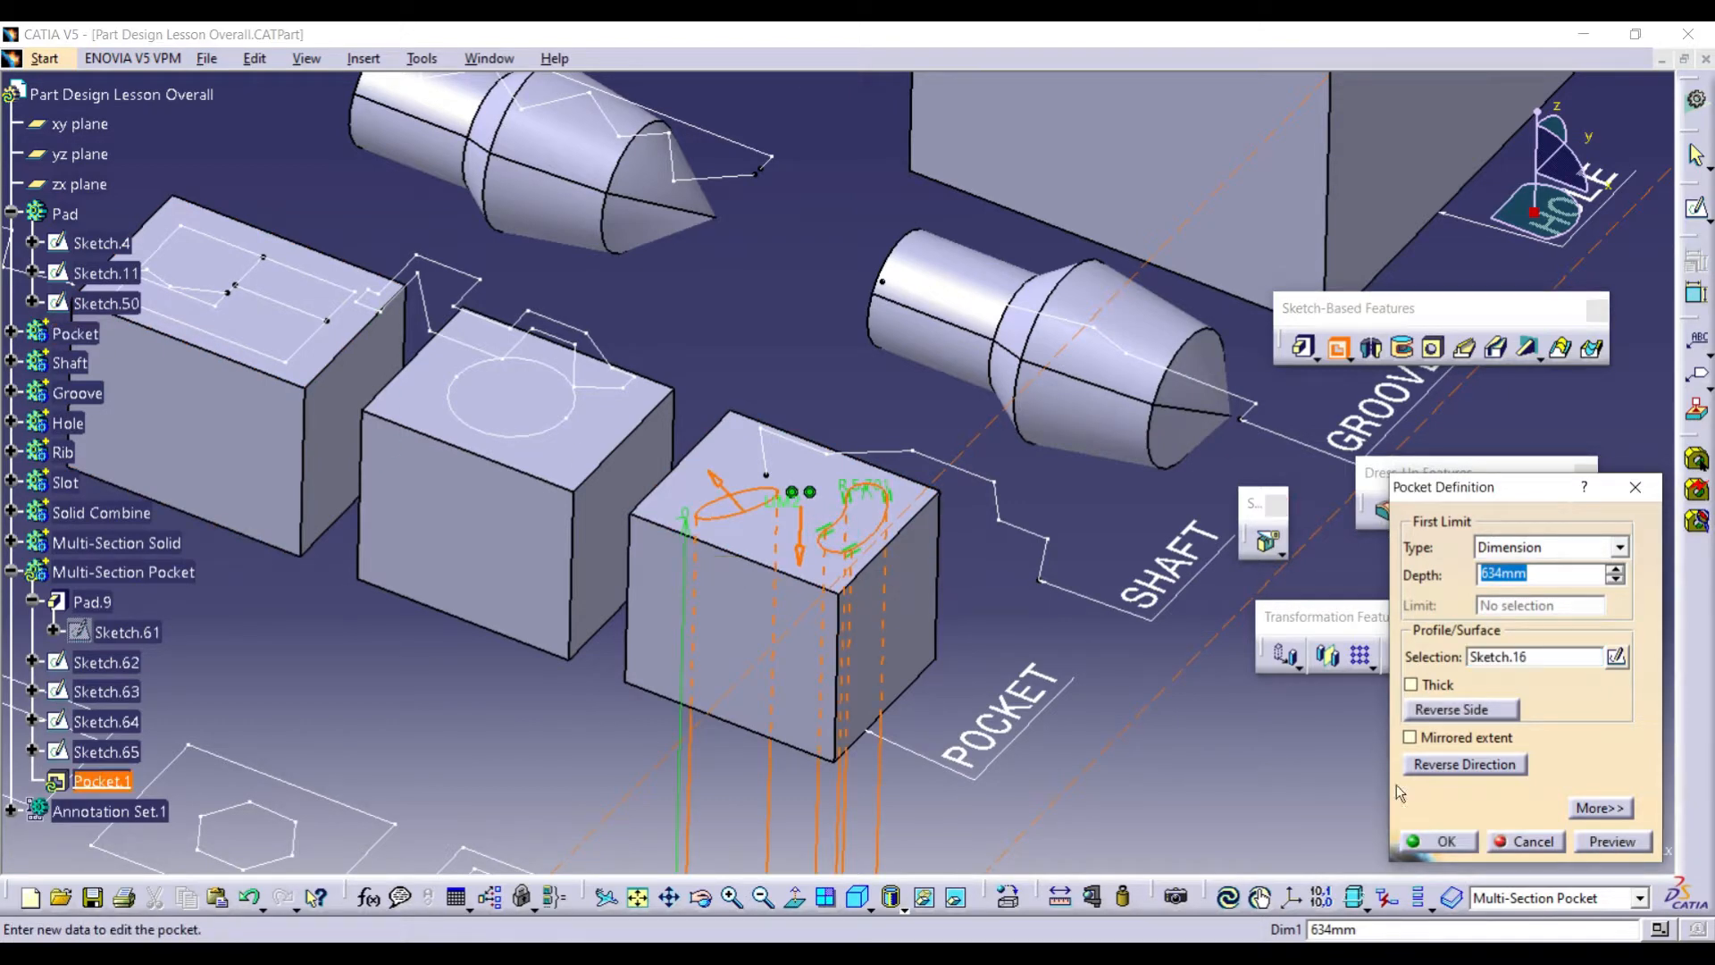
click(1427, 842)
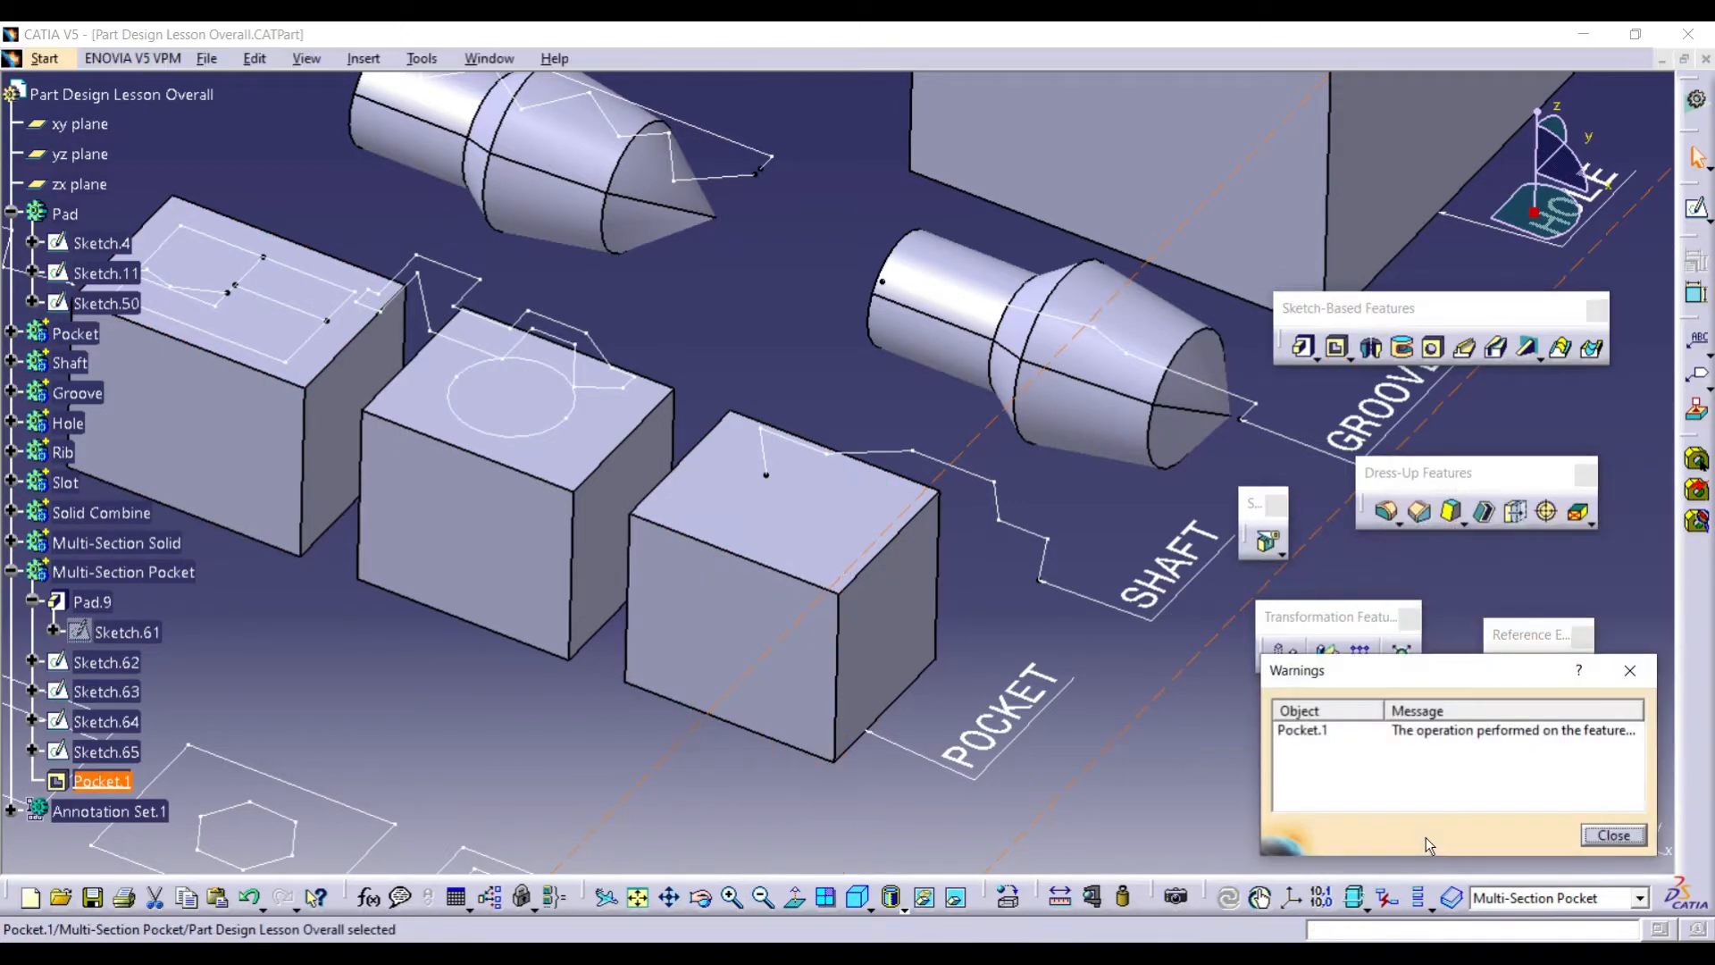
click(1442, 728)
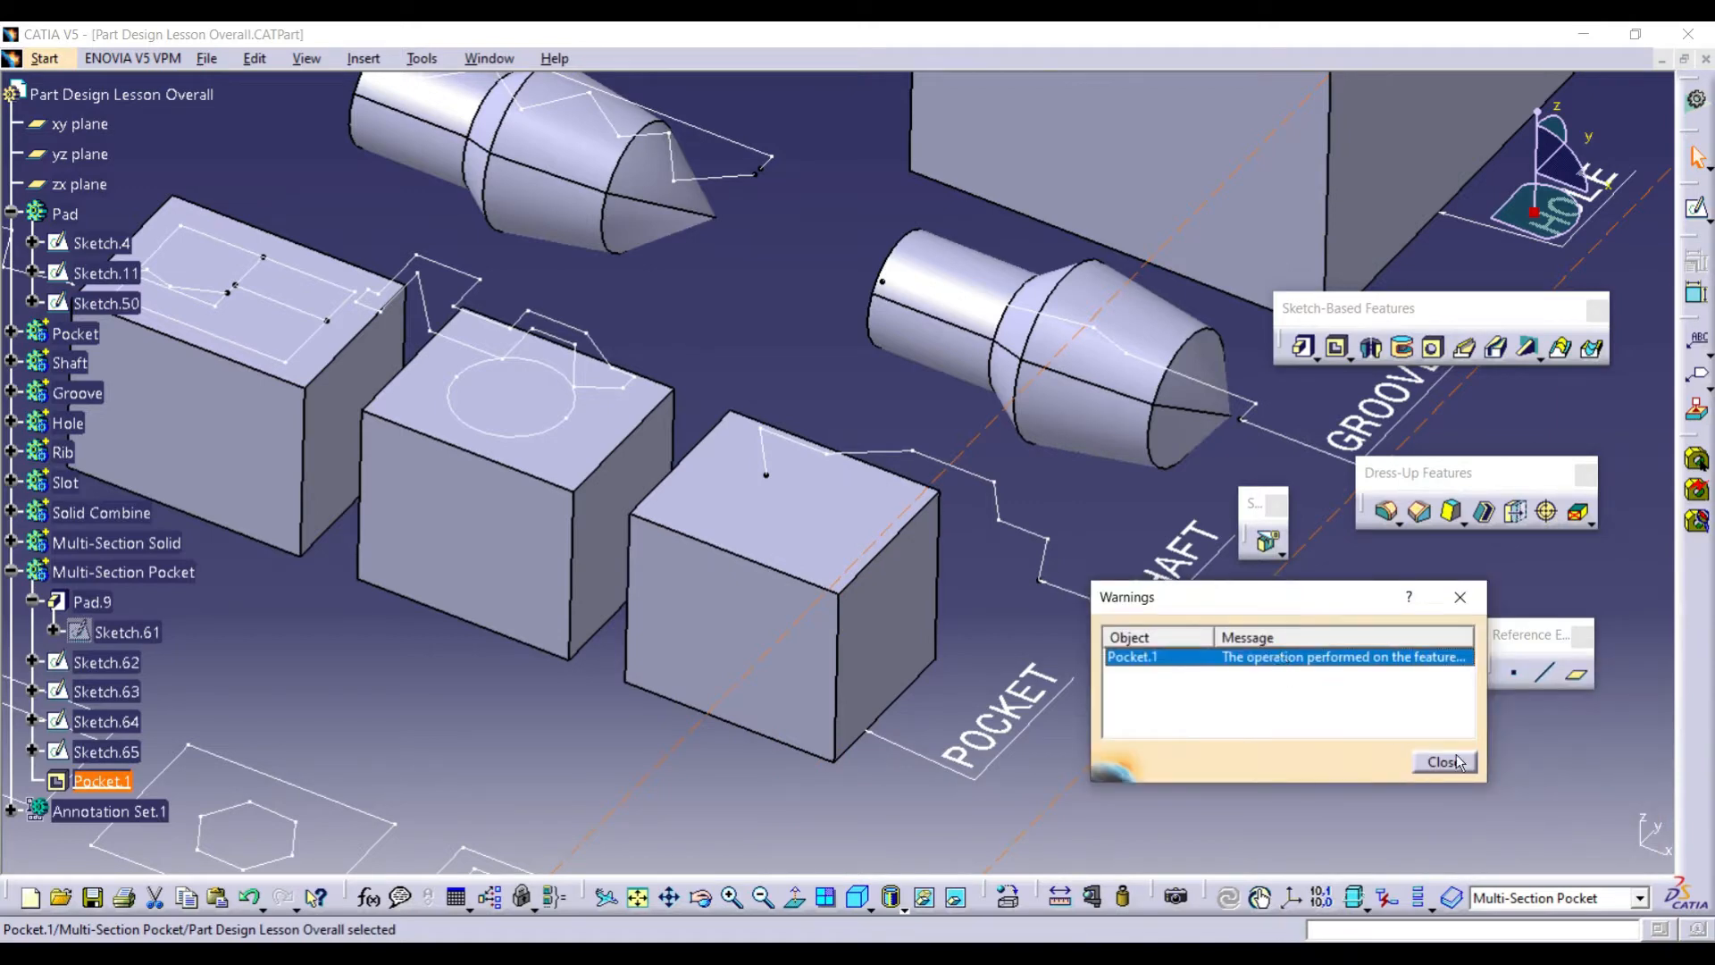
click(1459, 764)
Expand the Pocket body in the tree and undo the pocket made from Sketch.16.
middle_drag(783, 529, 850, 506)
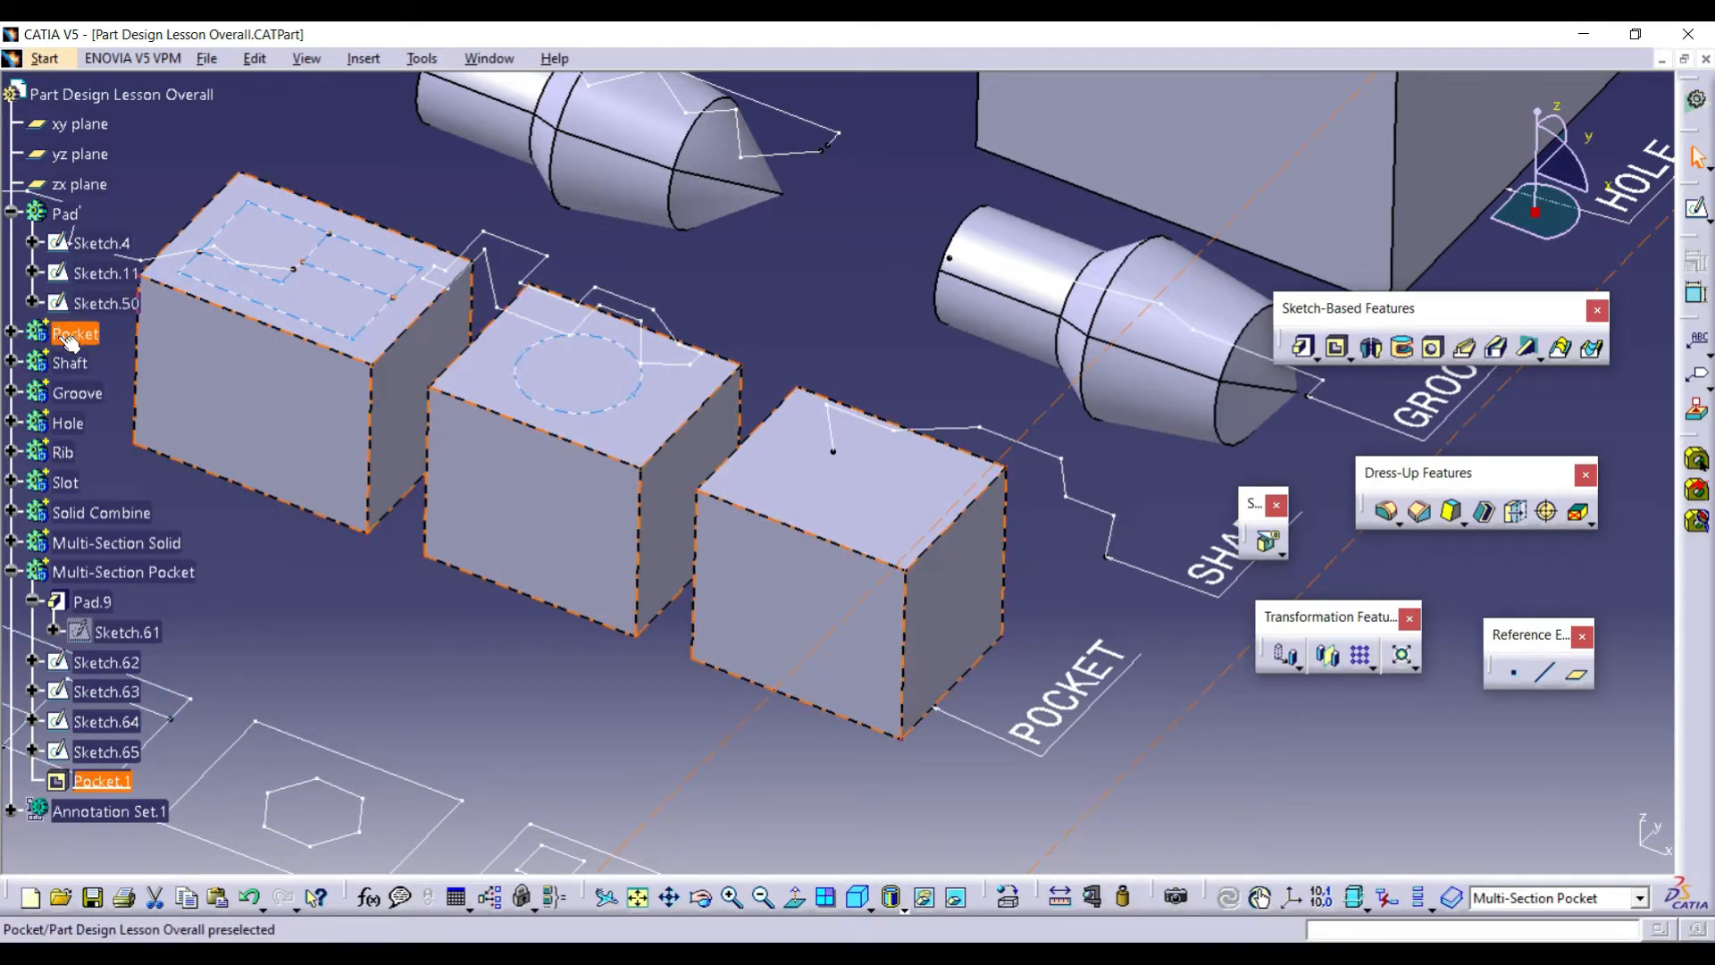
click(14, 334)
click(31, 320)
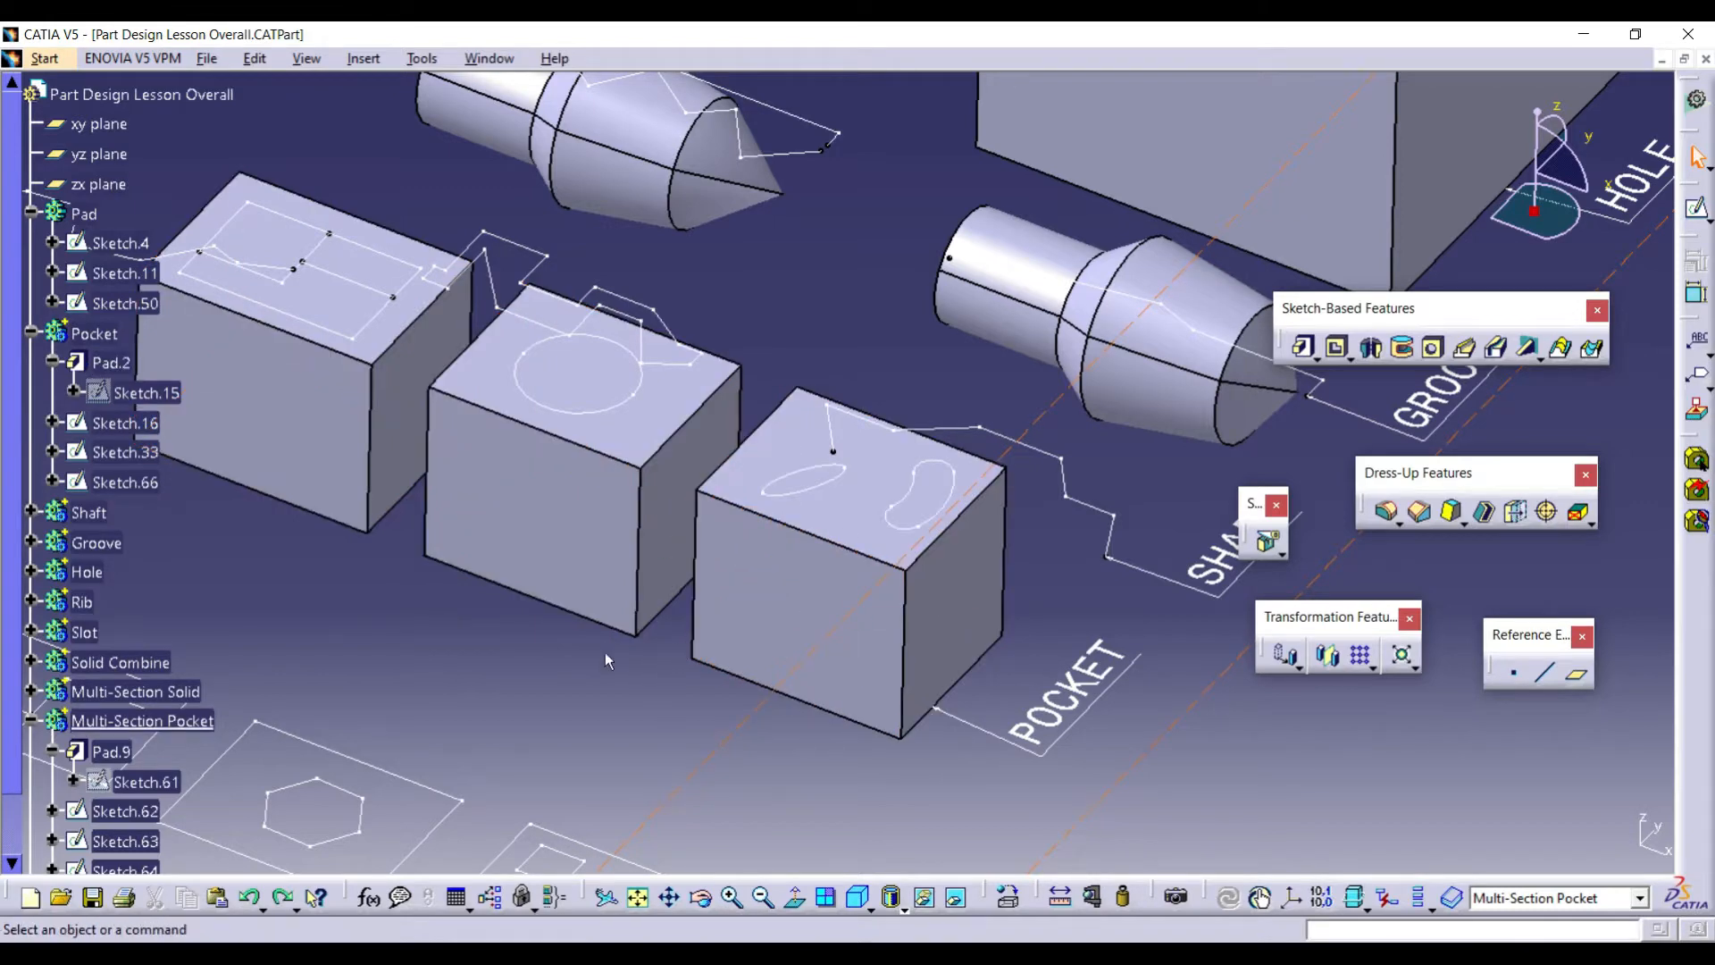
mouse_move(557, 646)
middle_down()
mouse_move(682, 727)
mouse_move(980, 613)
middle_up()
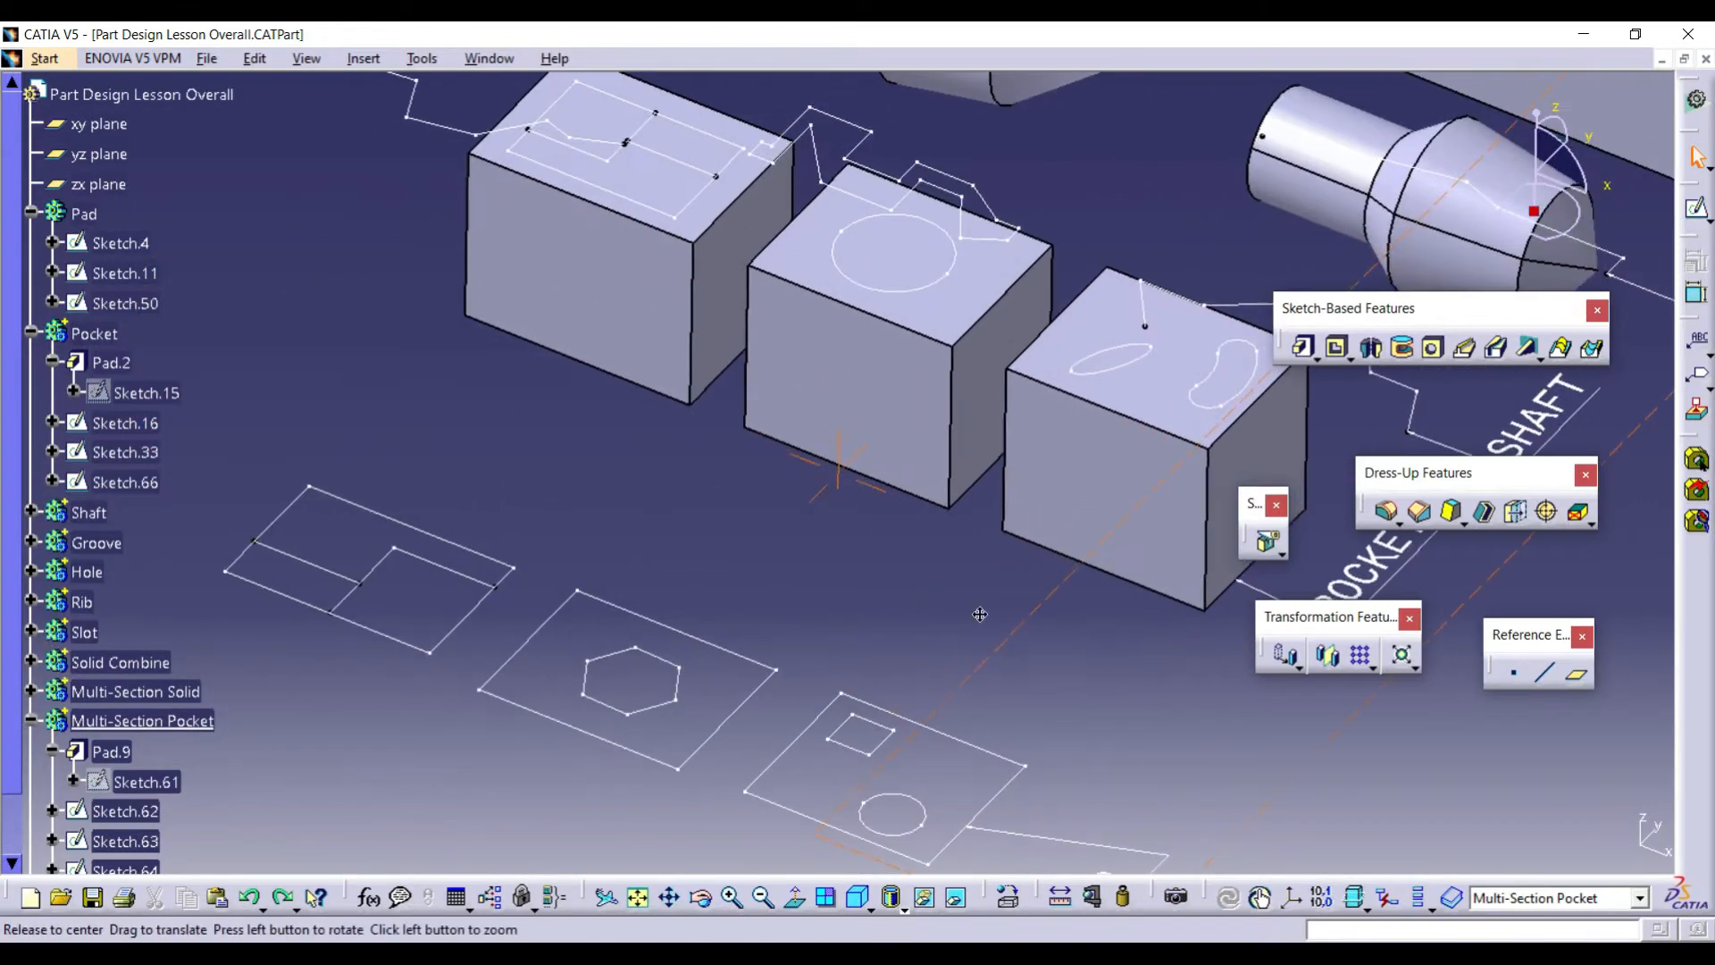
middle_click(980, 613)
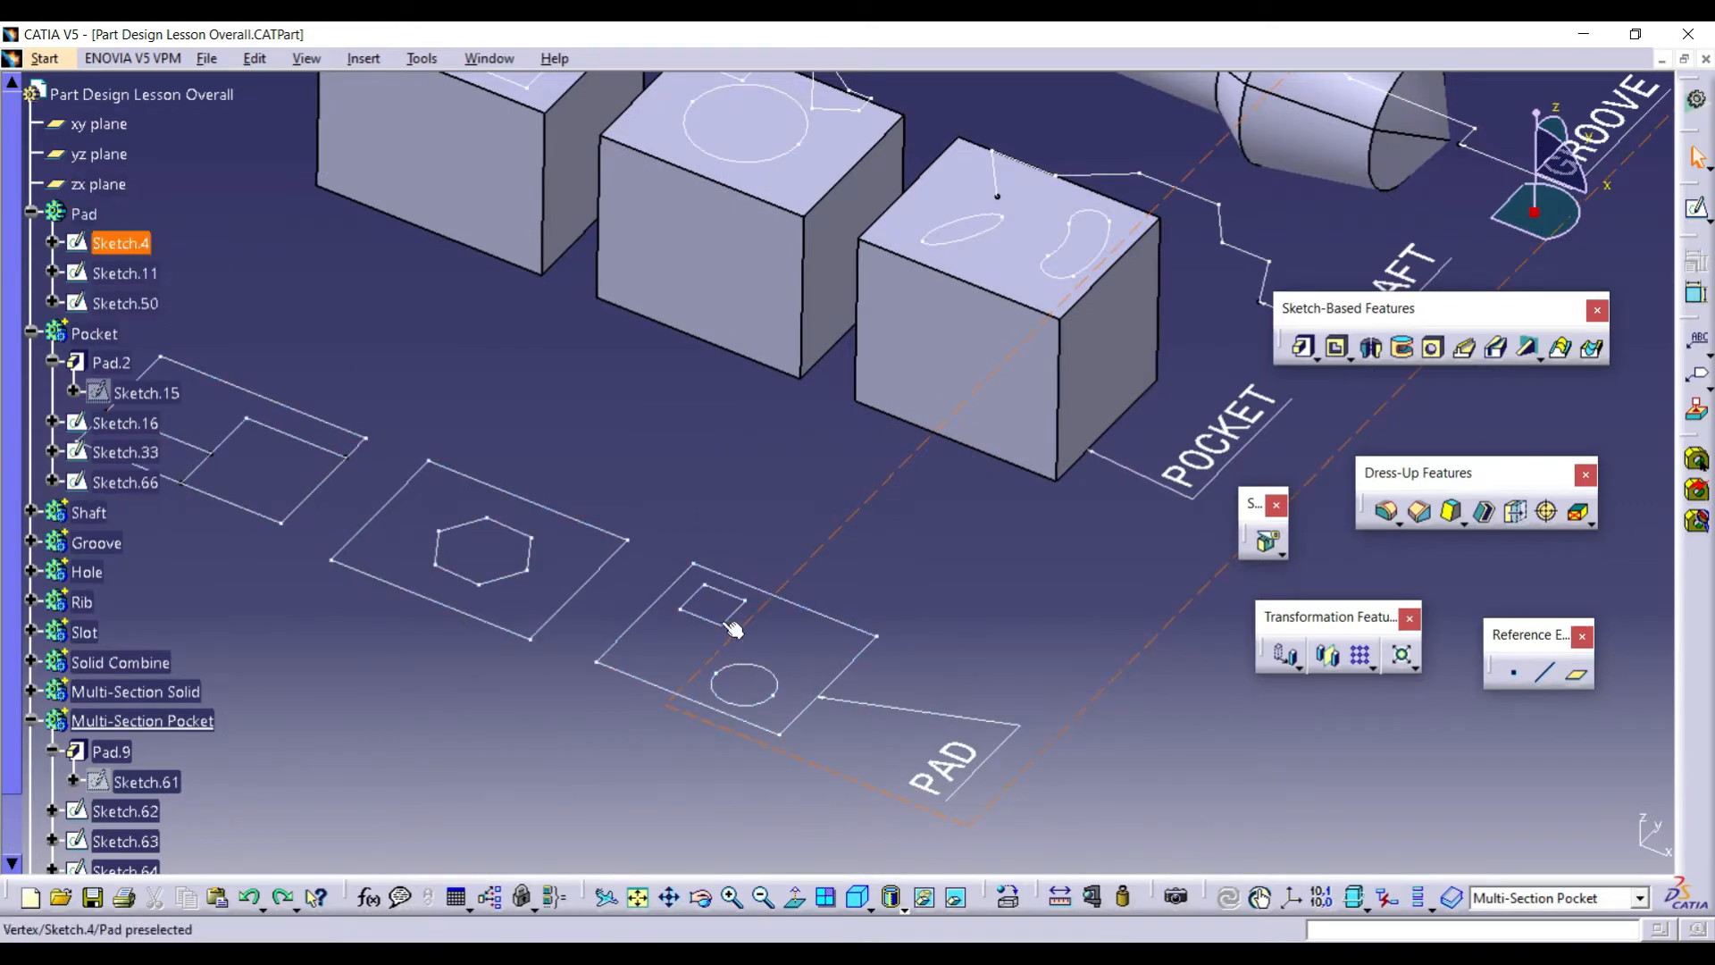
Define the Pad body as the in-work object.
middle_drag(661, 541, 673, 461)
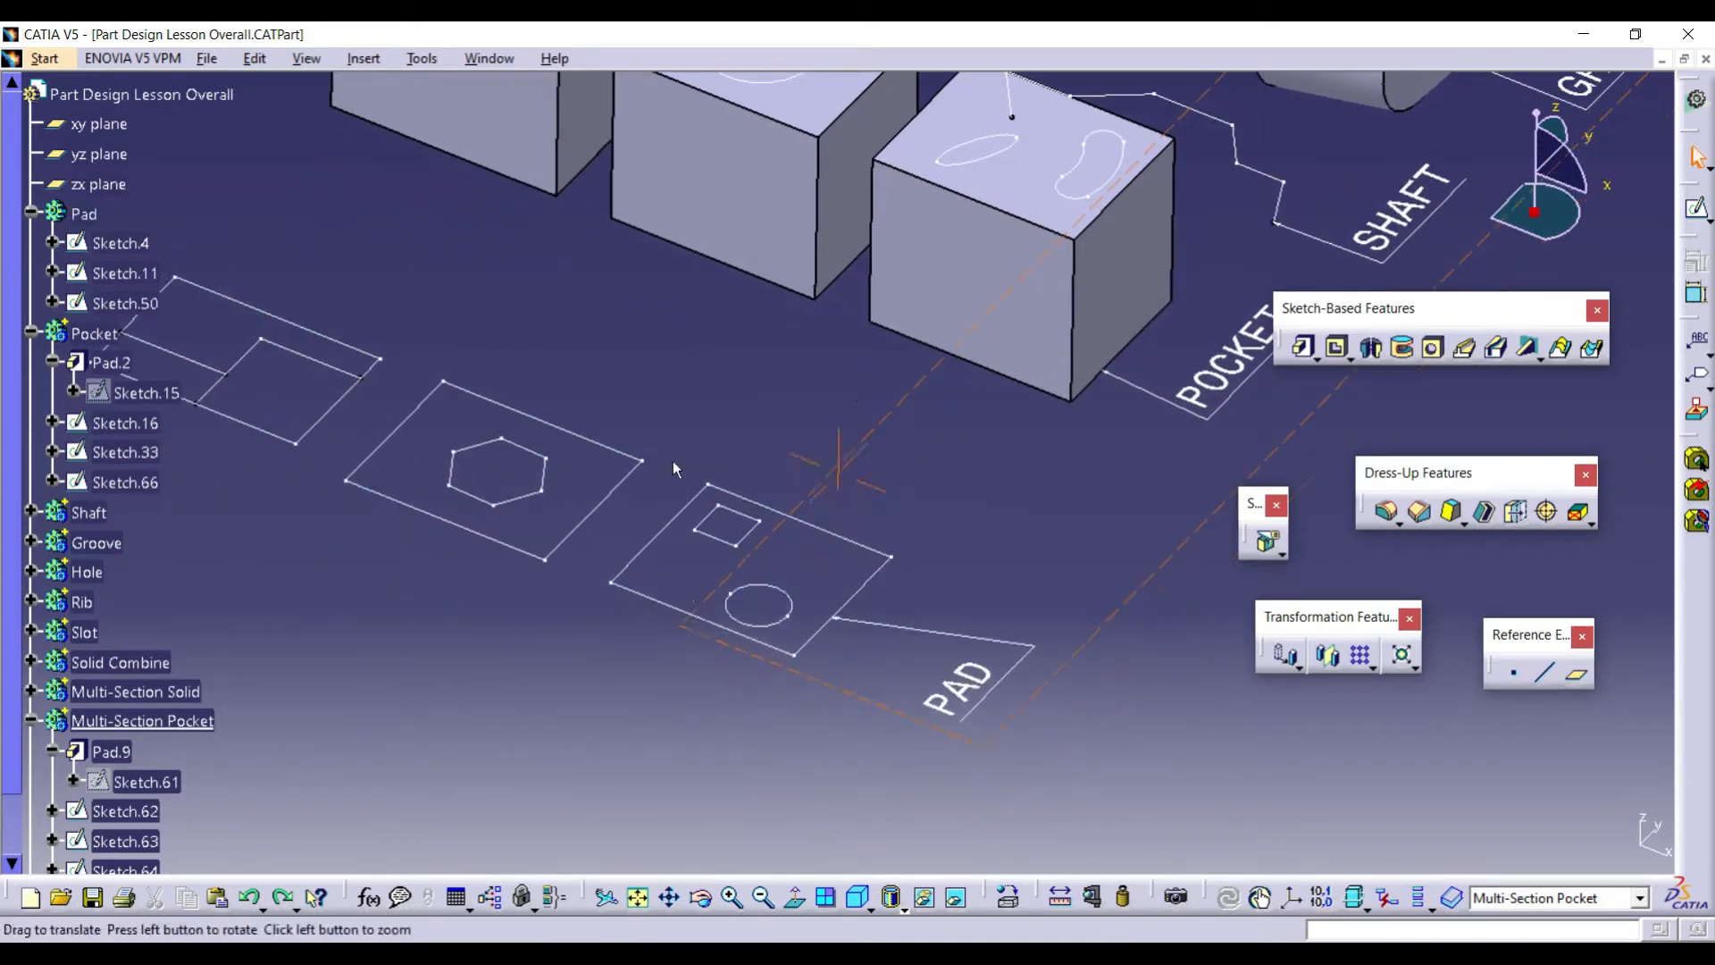
right_click(87, 214)
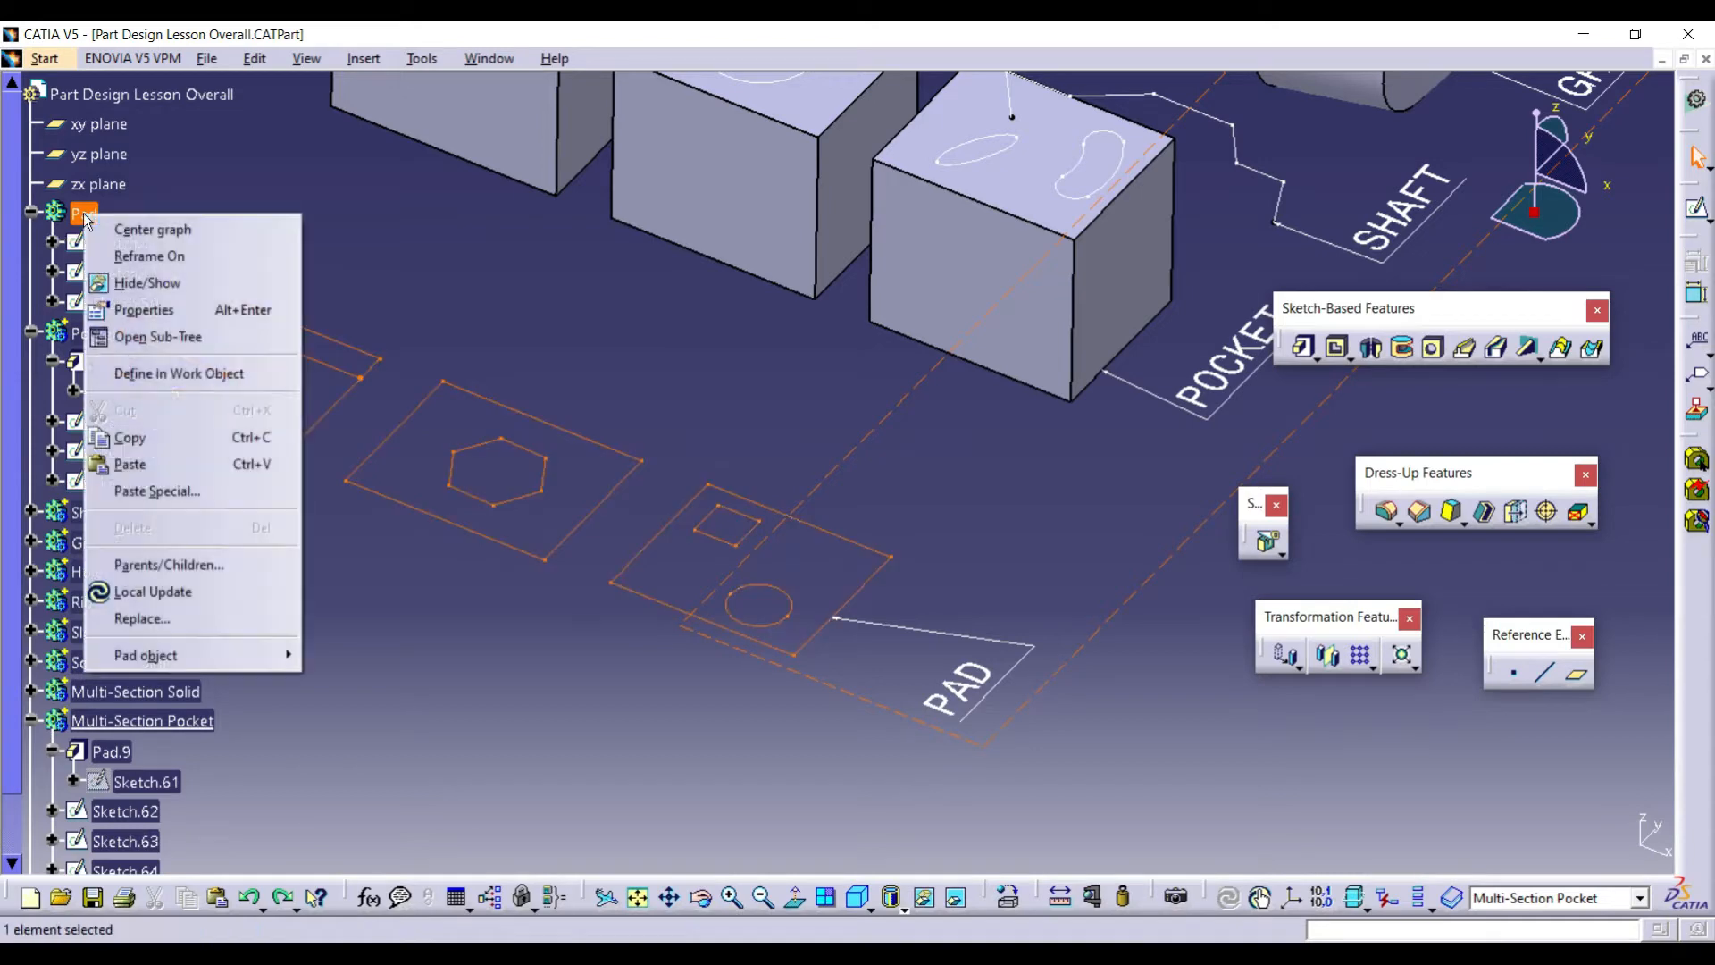
click(195, 377)
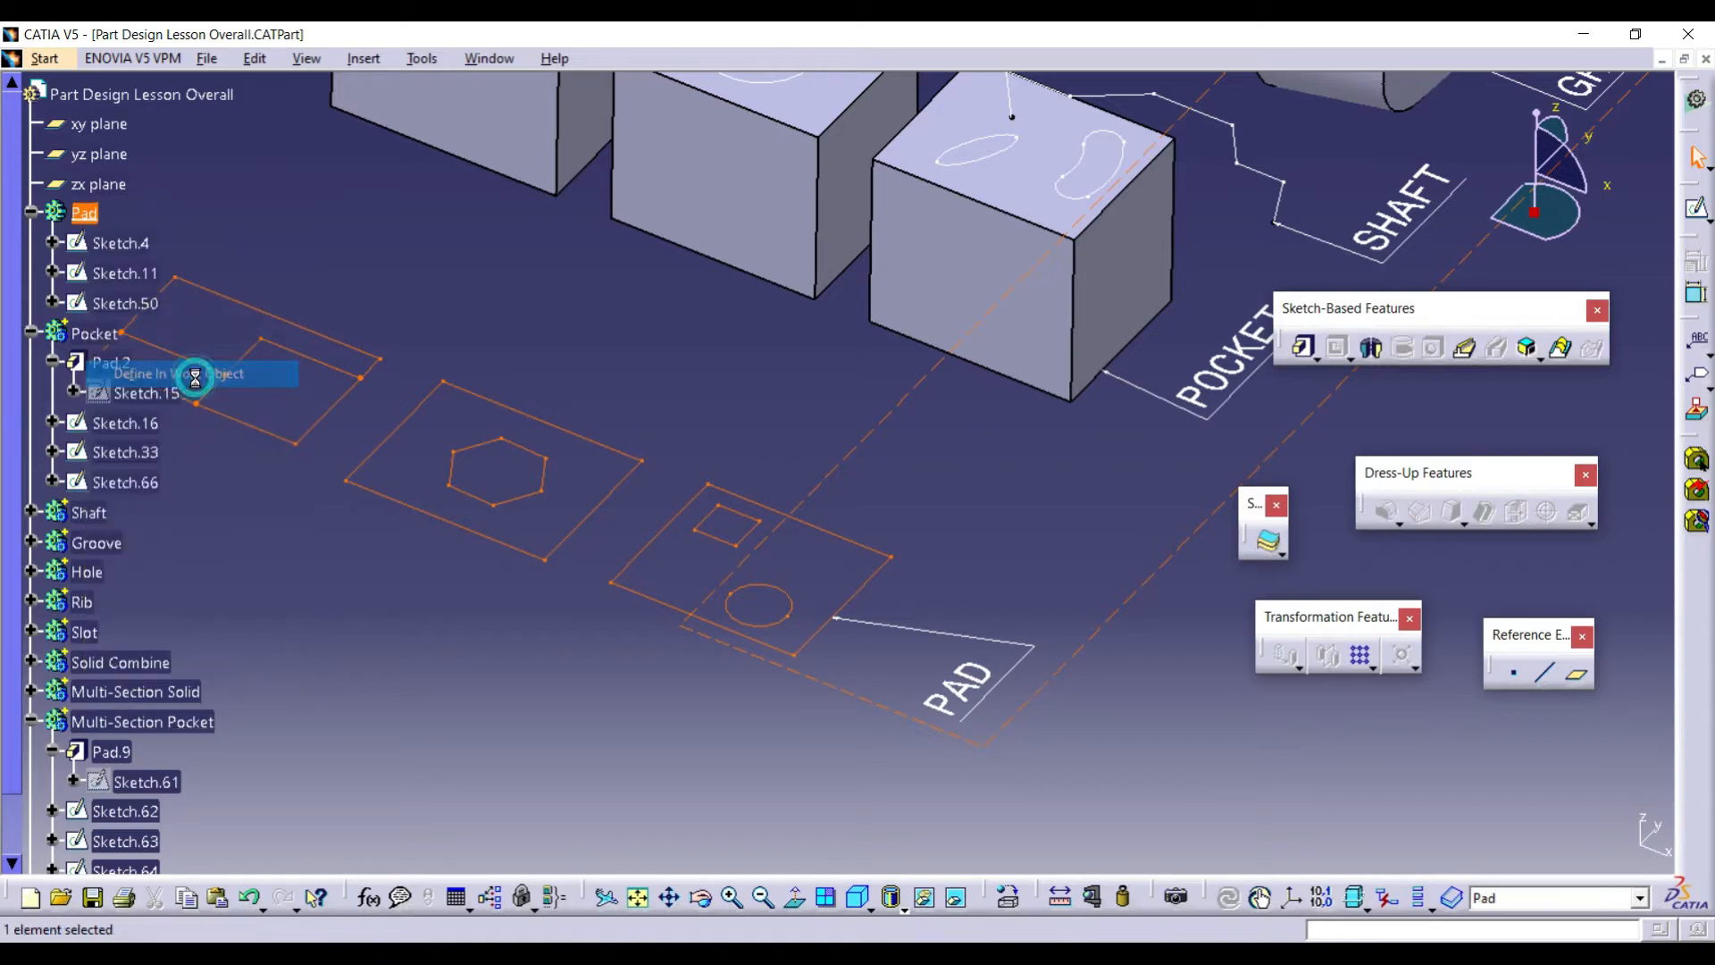
click(870, 490)
middle_drag(869, 491, 1049, 494)
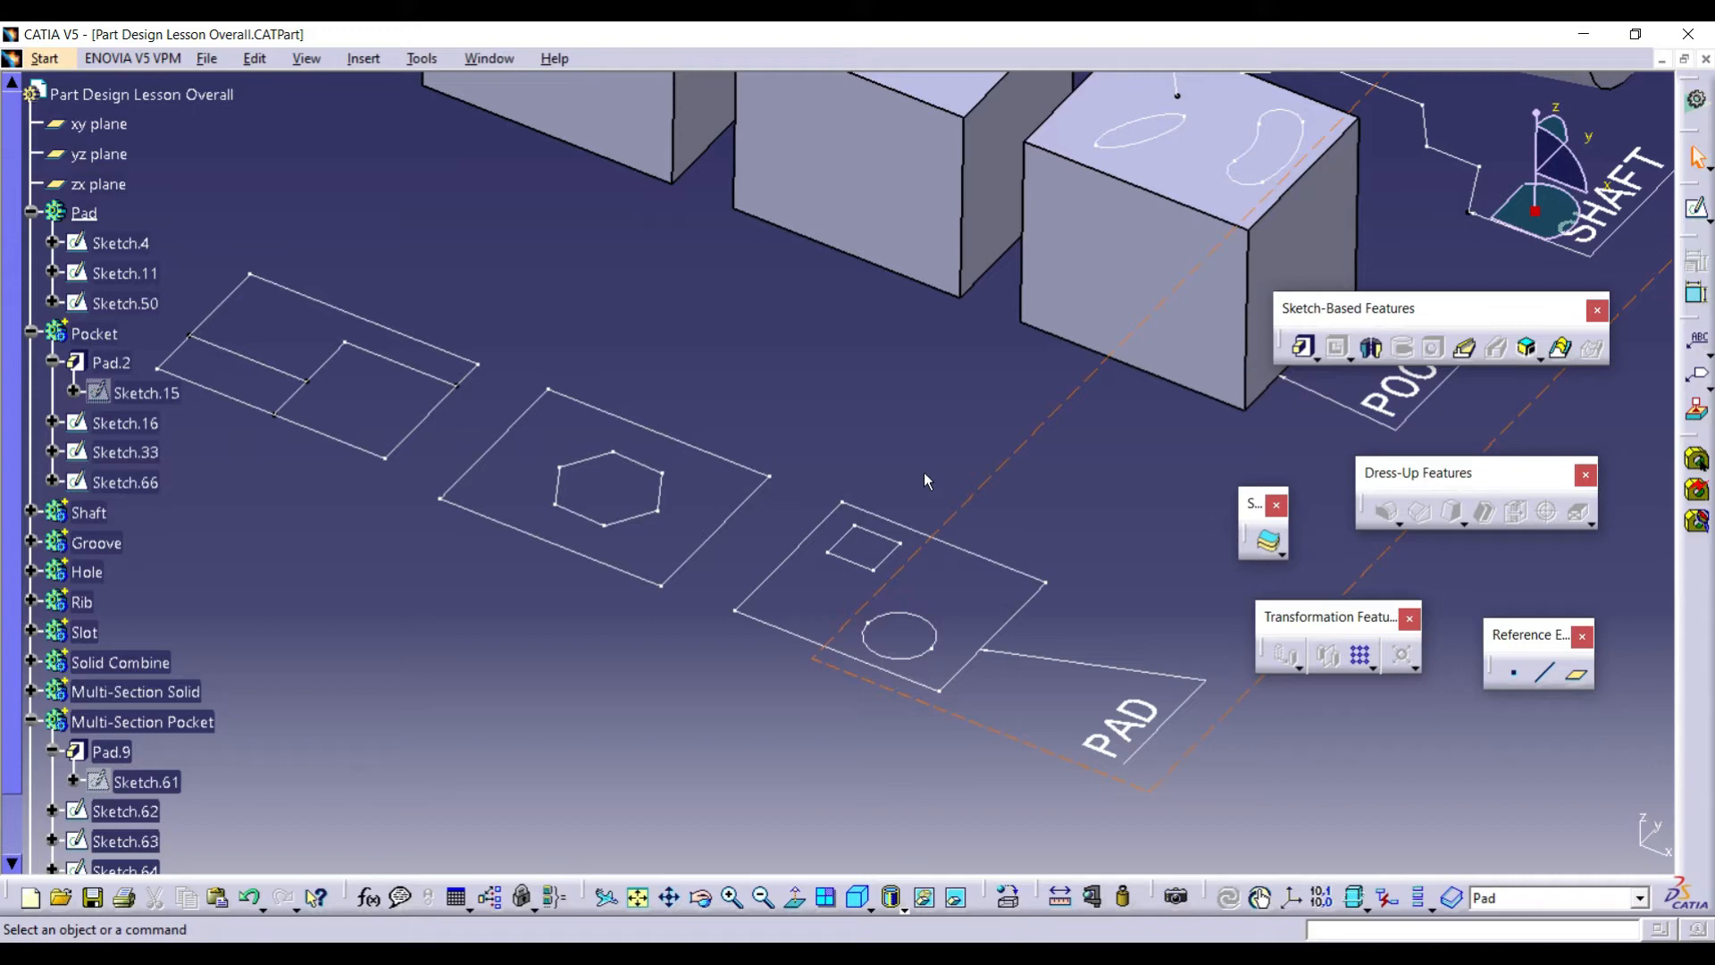
Pad Sketch.4, the rectangle with the square and circular openings, to a length of 20 mm.
scroll(924, 473, down, 2)
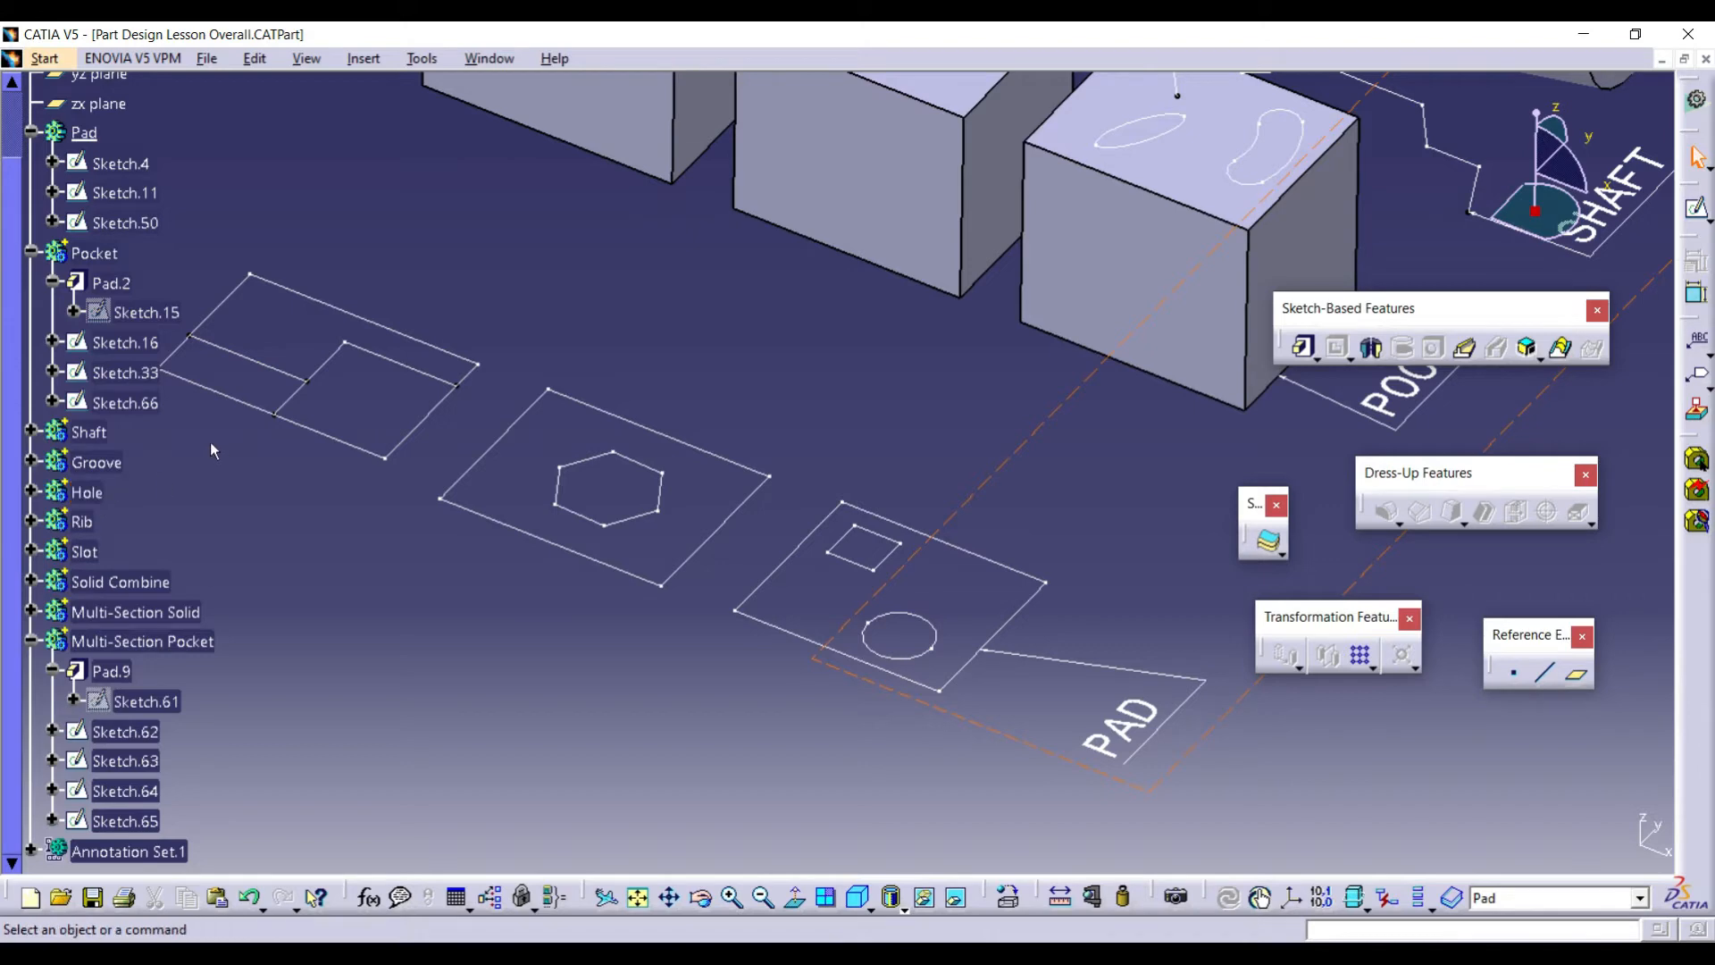
scroll(192, 436, up, 2)
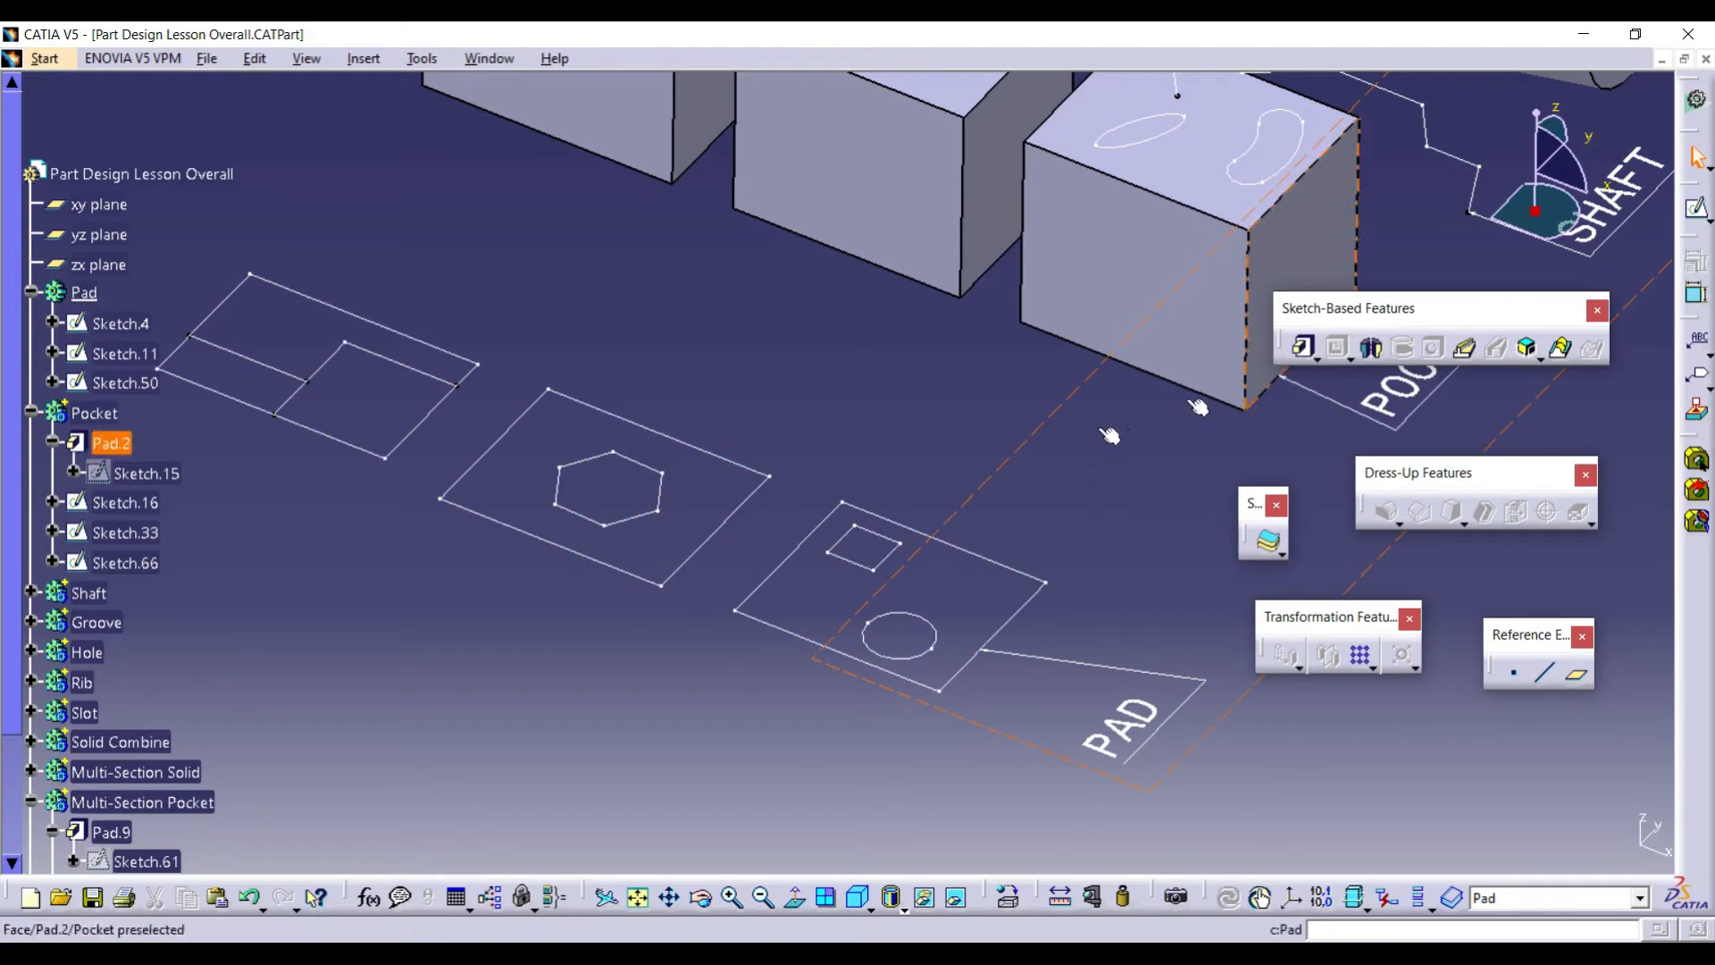
middle_drag(798, 443, 813, 475)
middle_drag(964, 420, 967, 482)
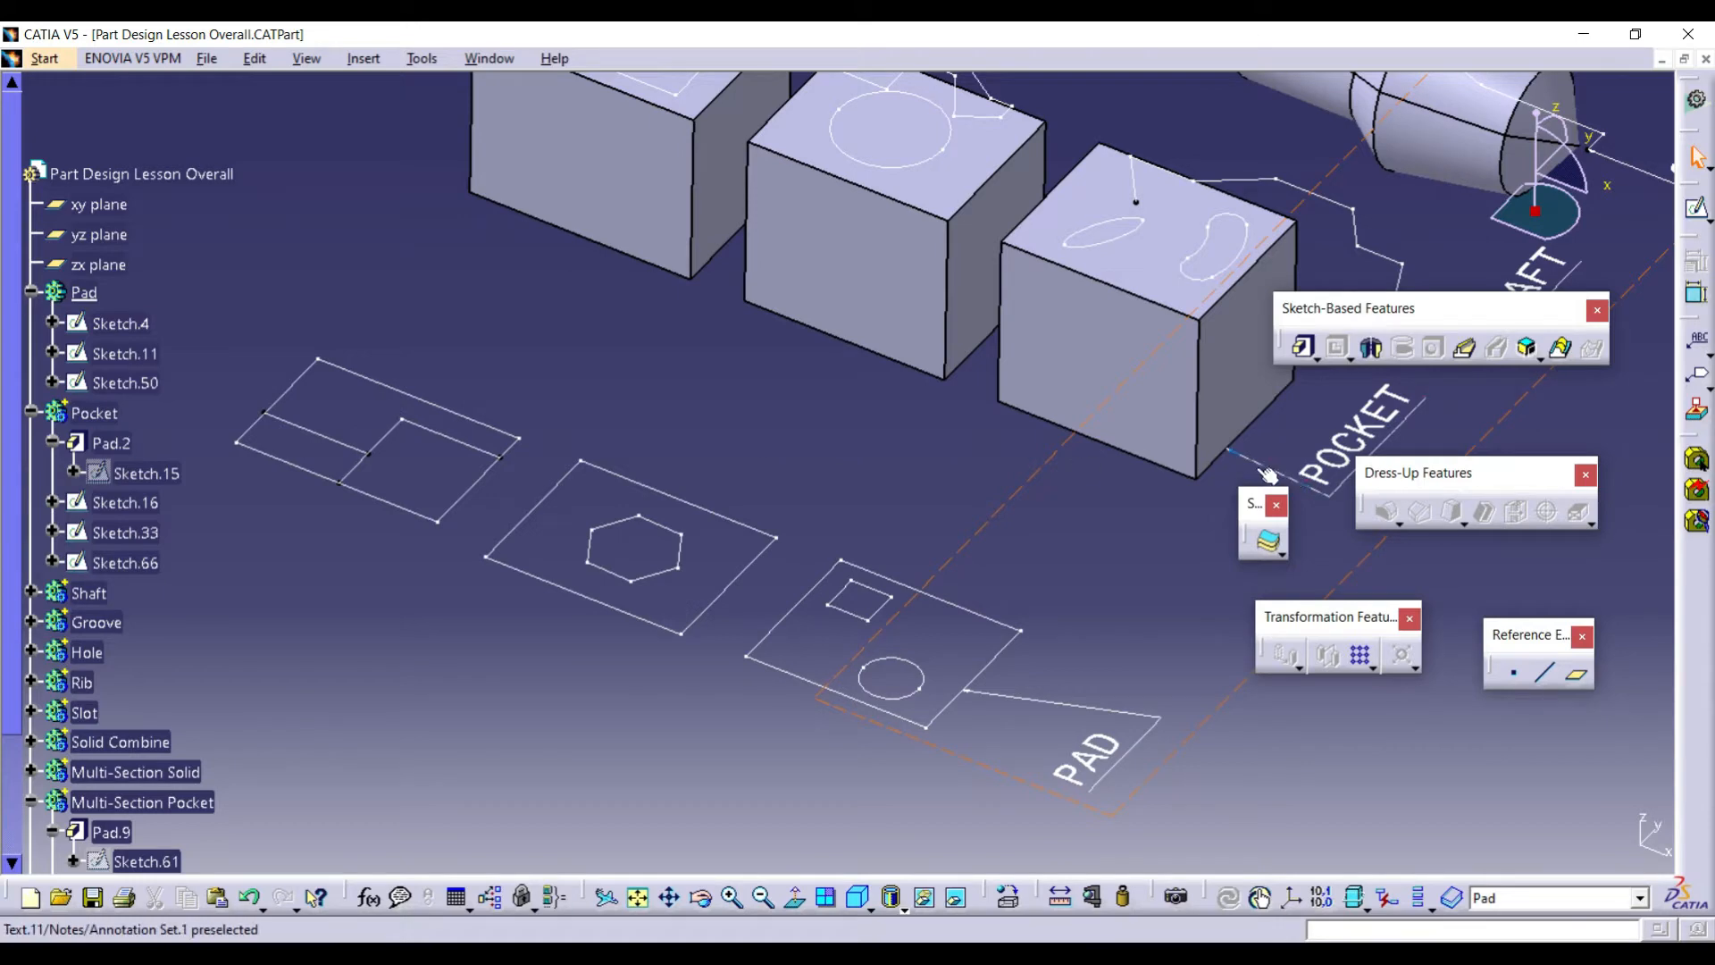
click(1303, 346)
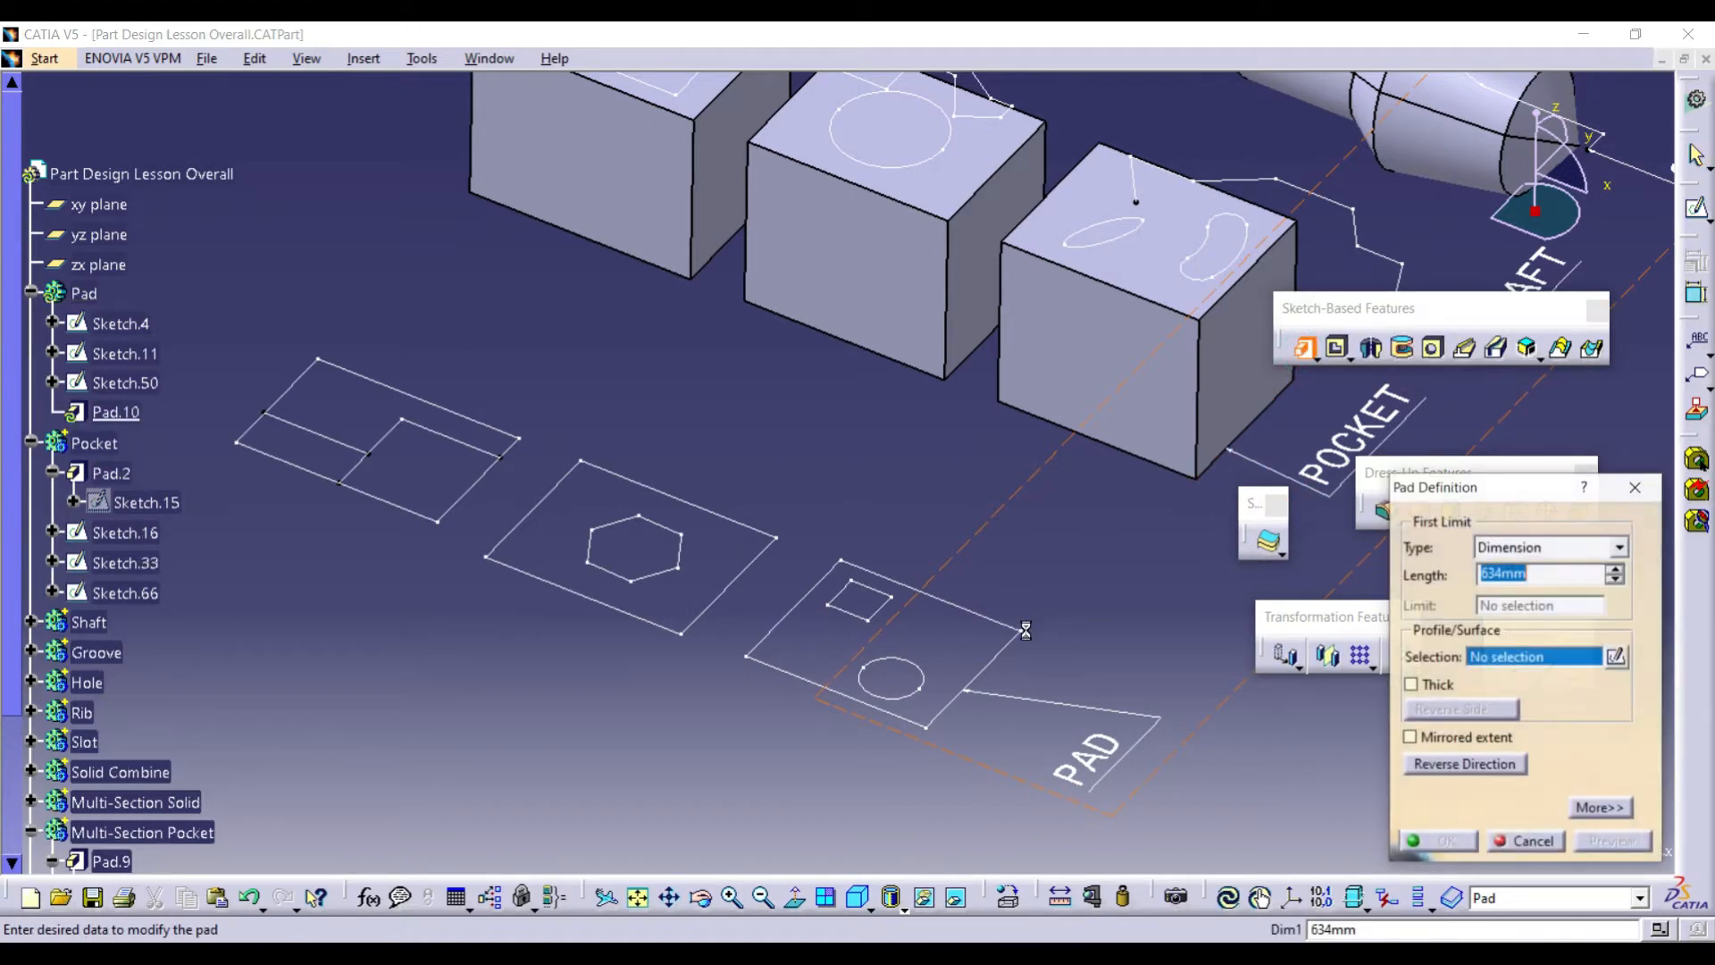
click(996, 623)
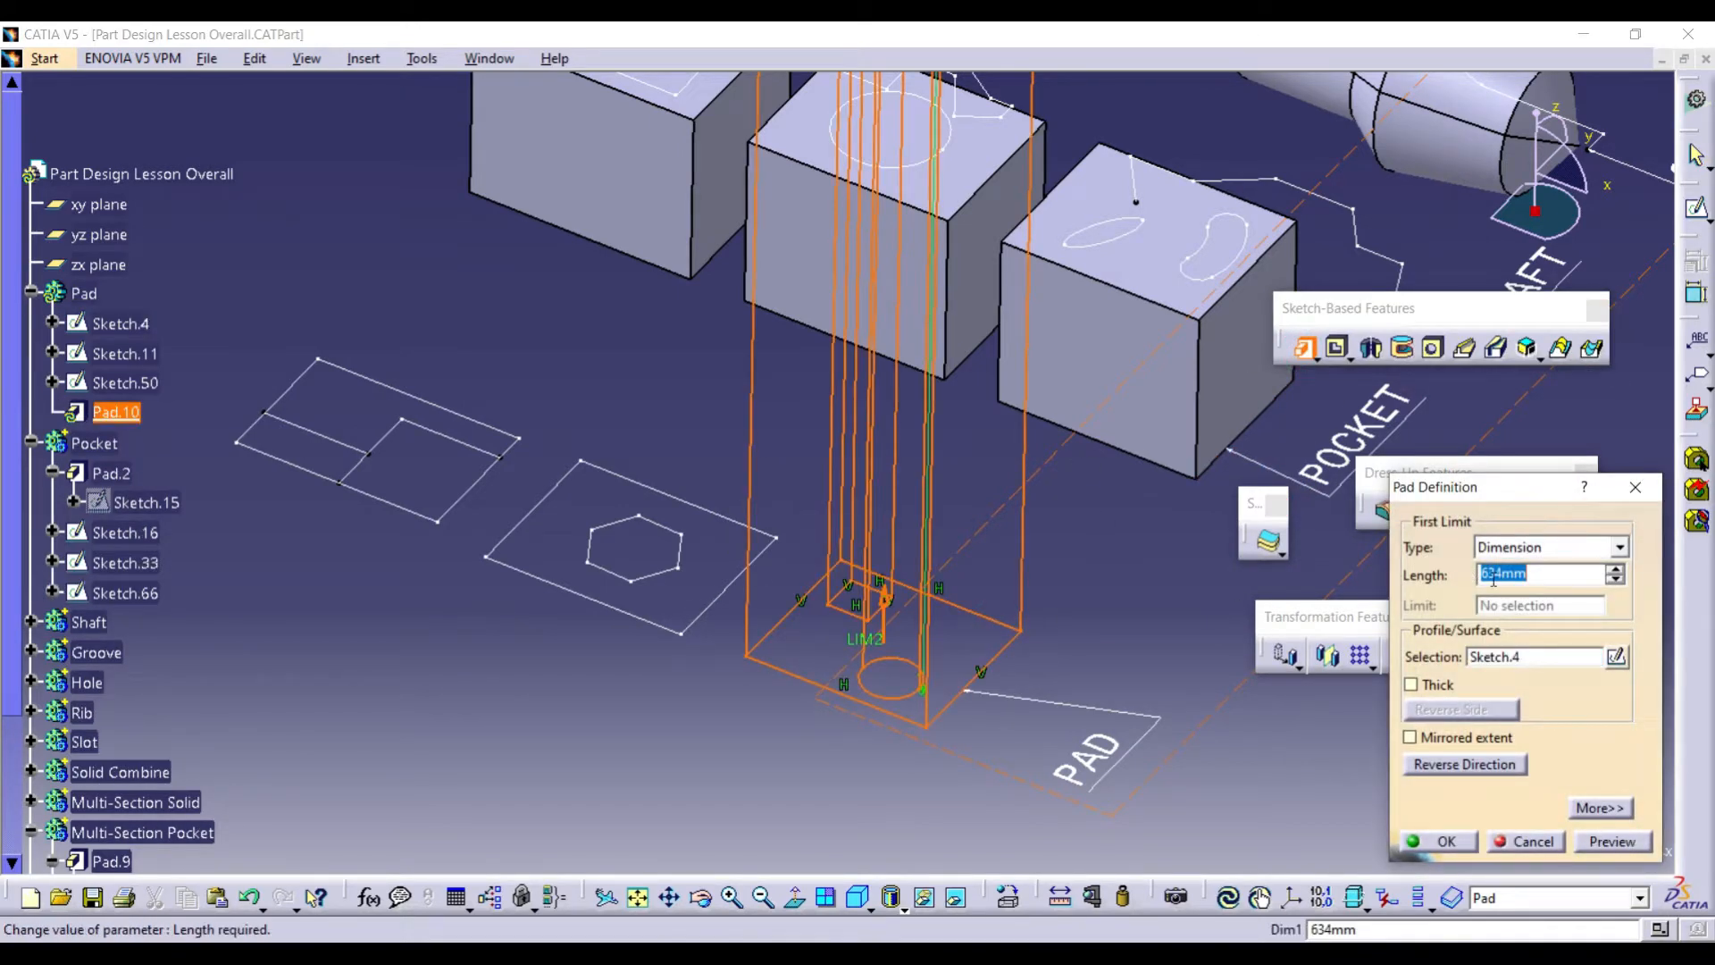
text(20)
key(Return)
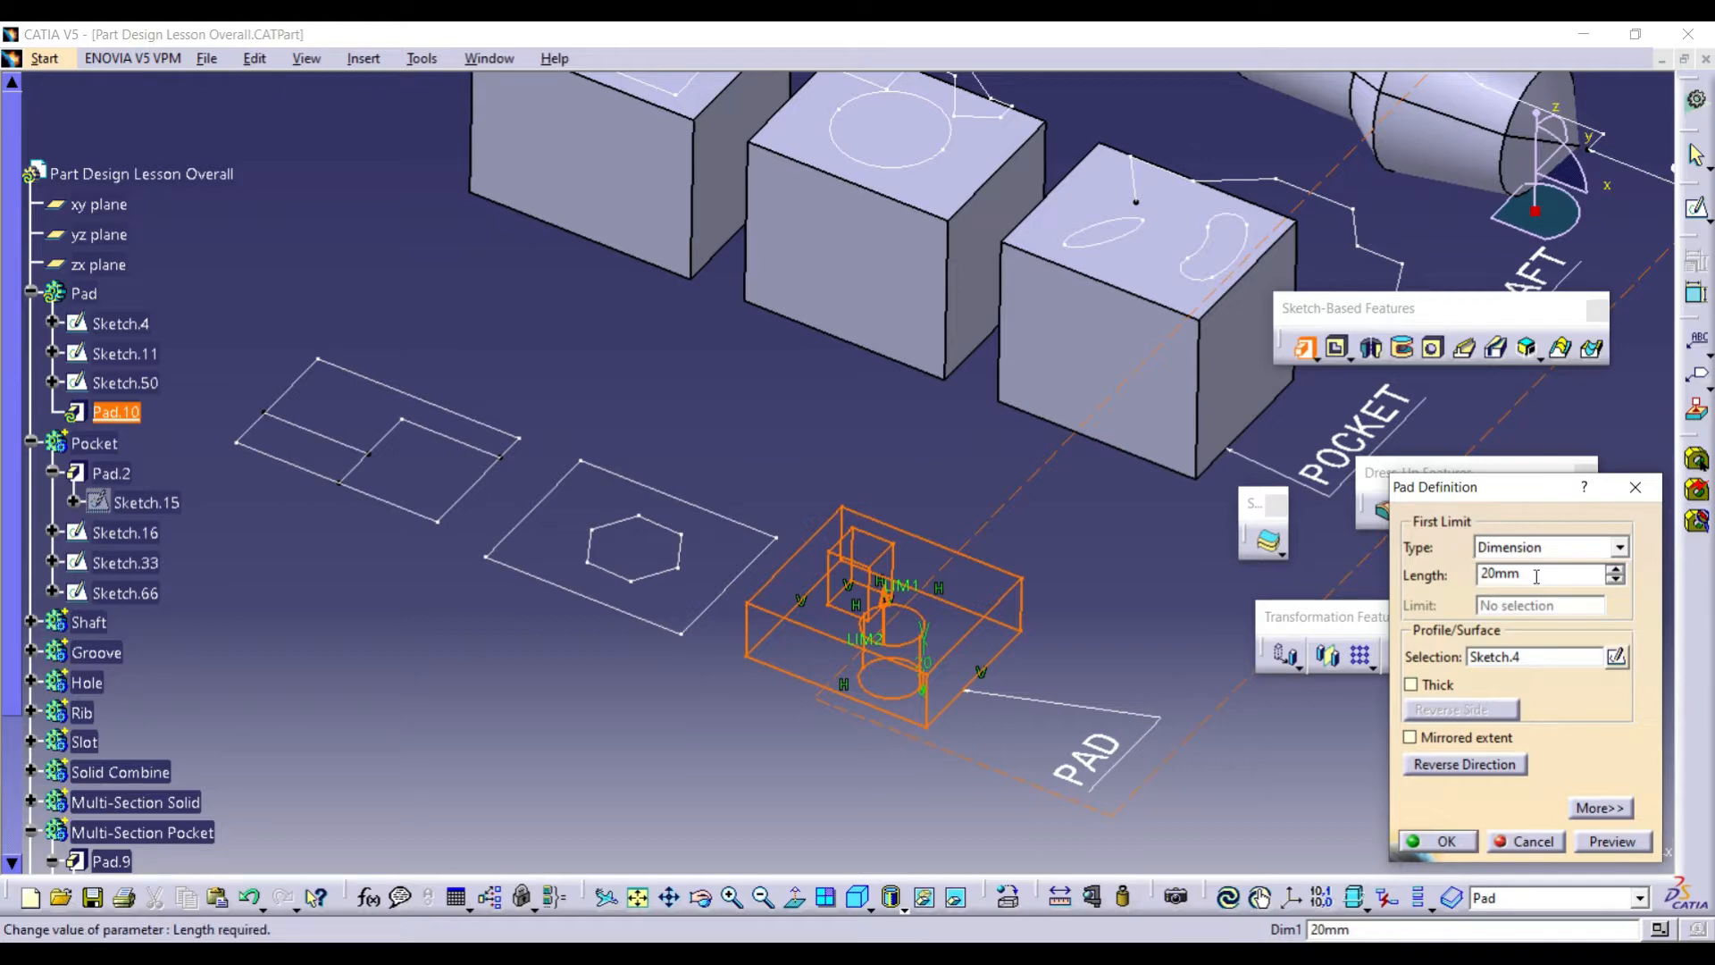
click(1568, 544)
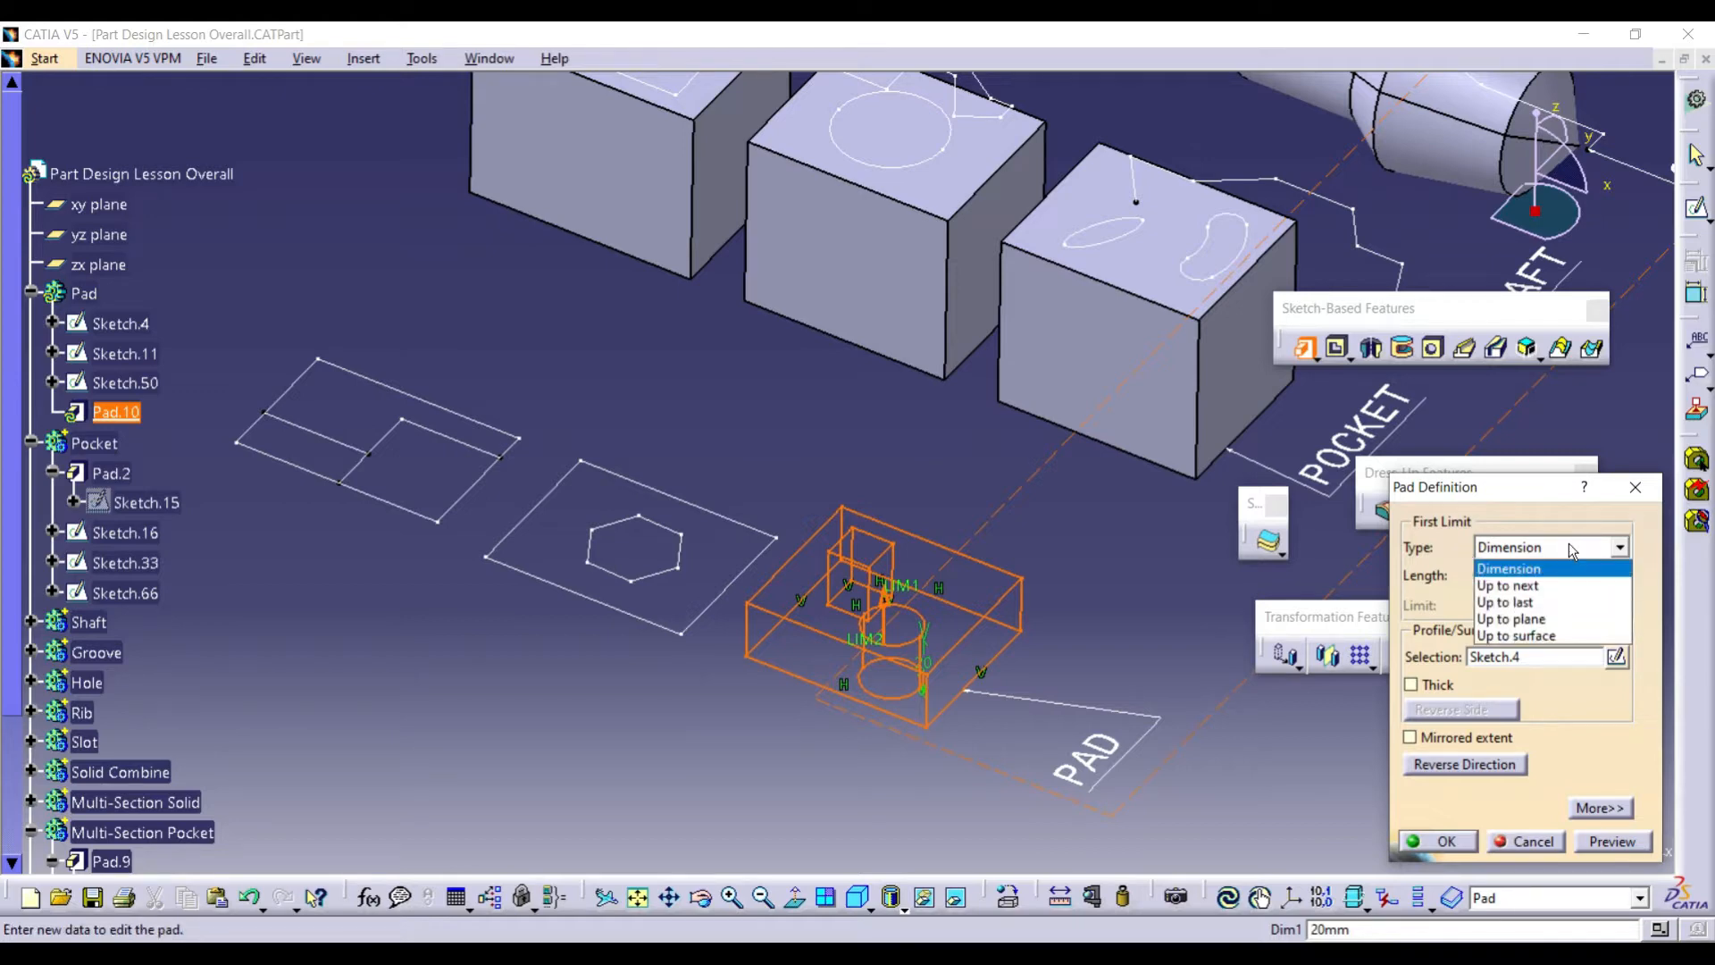
click(1569, 546)
drag(1533, 574, 1428, 581)
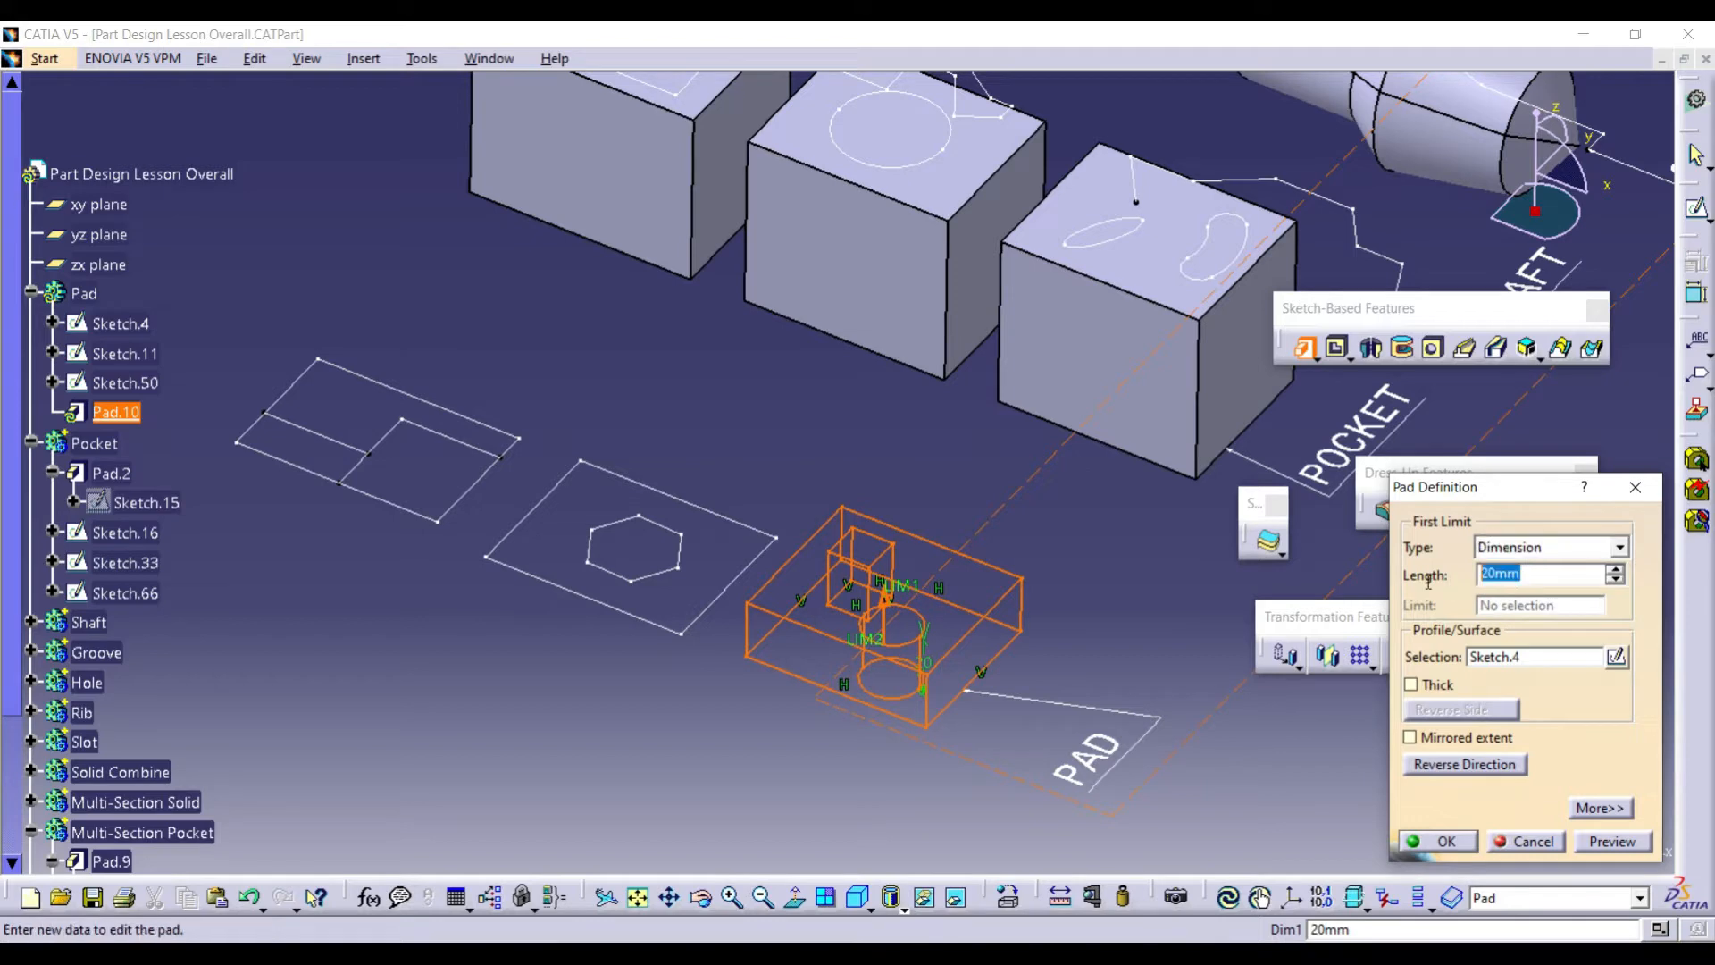
click(1444, 842)
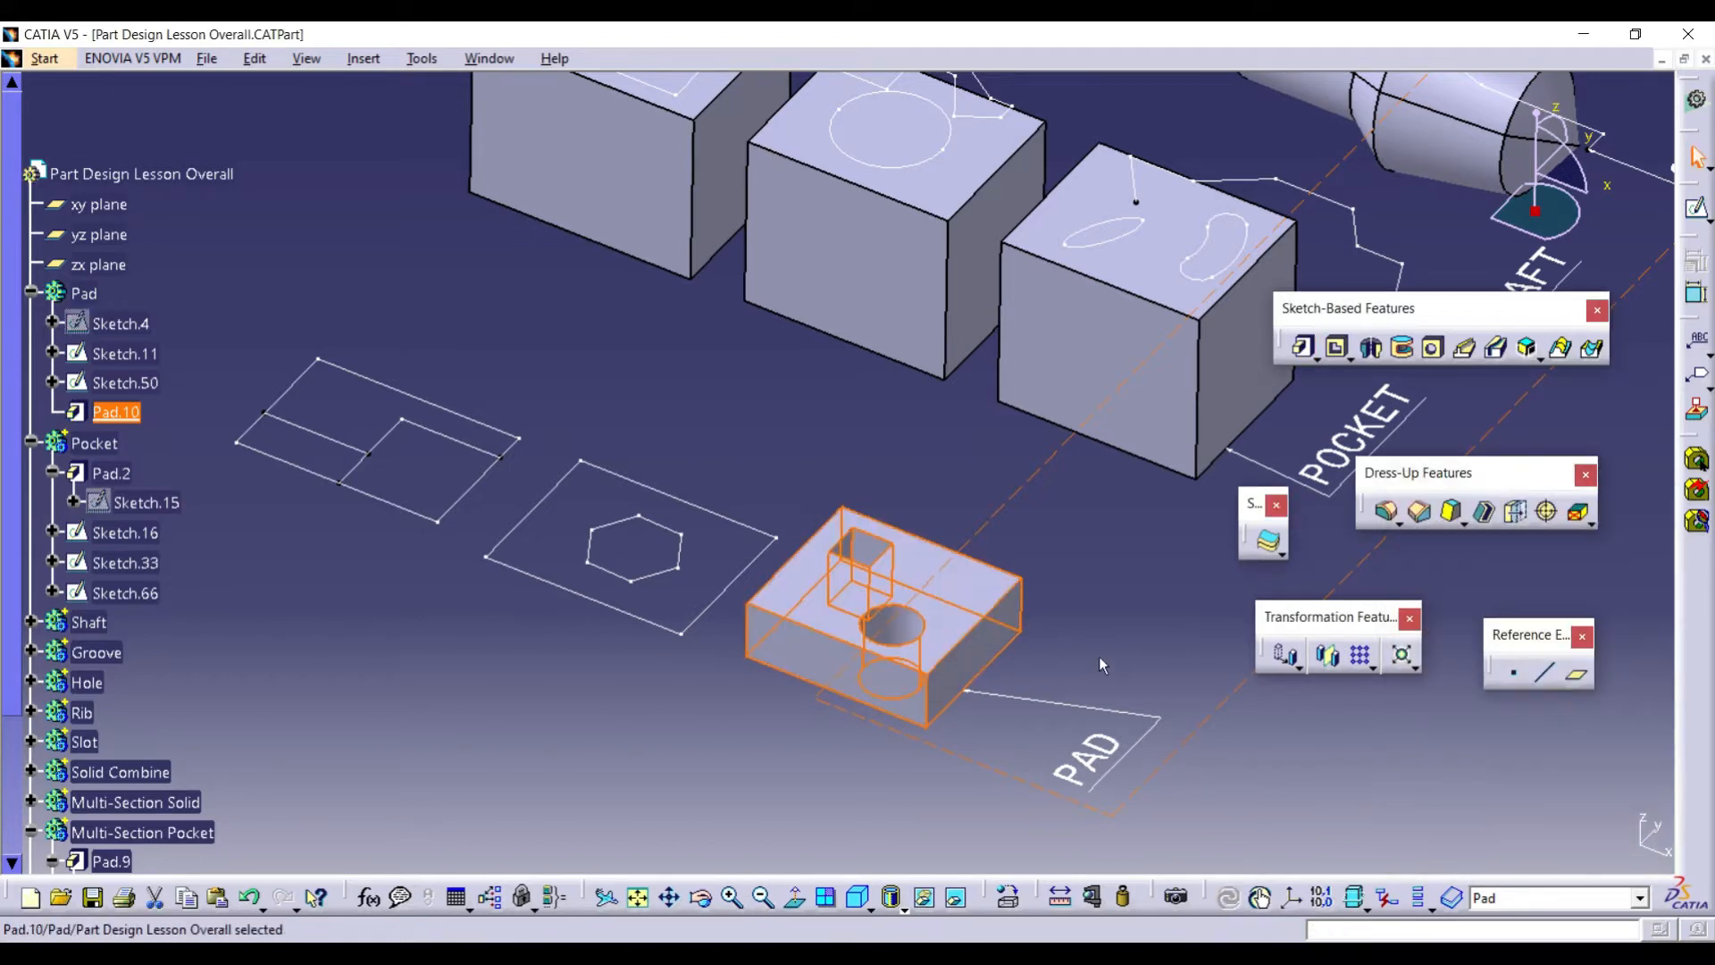
Start a 20 mm pad from Sketch.11, the rectangle with the inner hexagon, and enable the Thick option.
middle_click(766, 433)
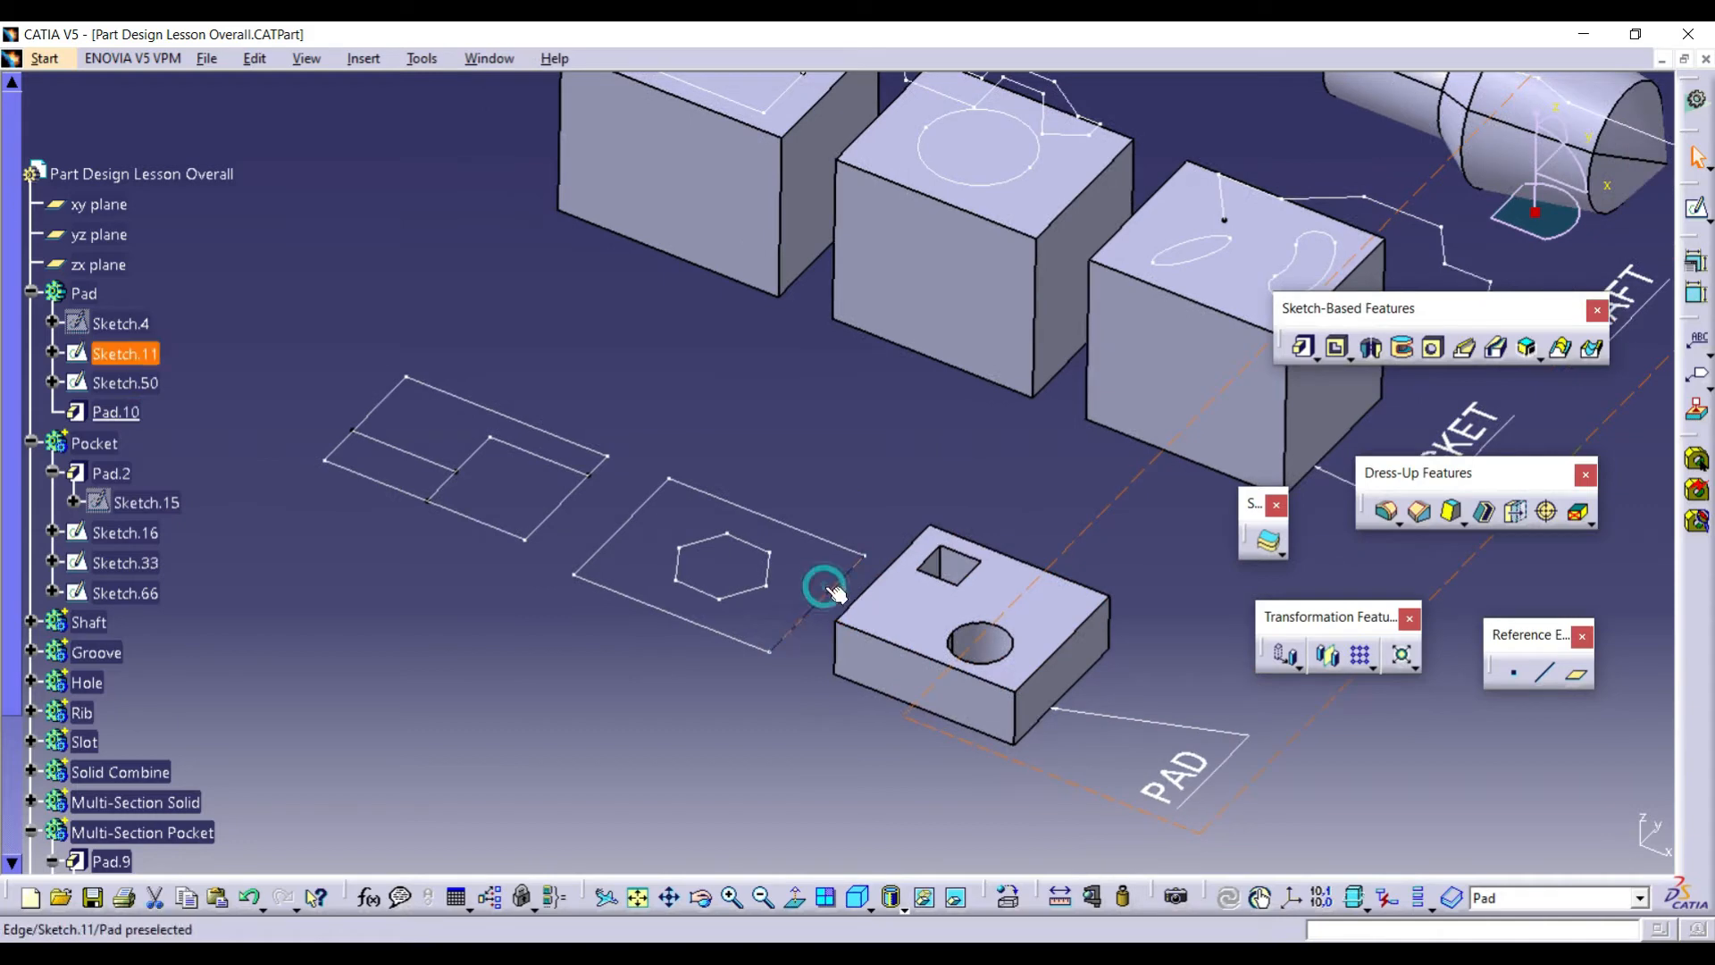
click(832, 589)
click(168, 359)
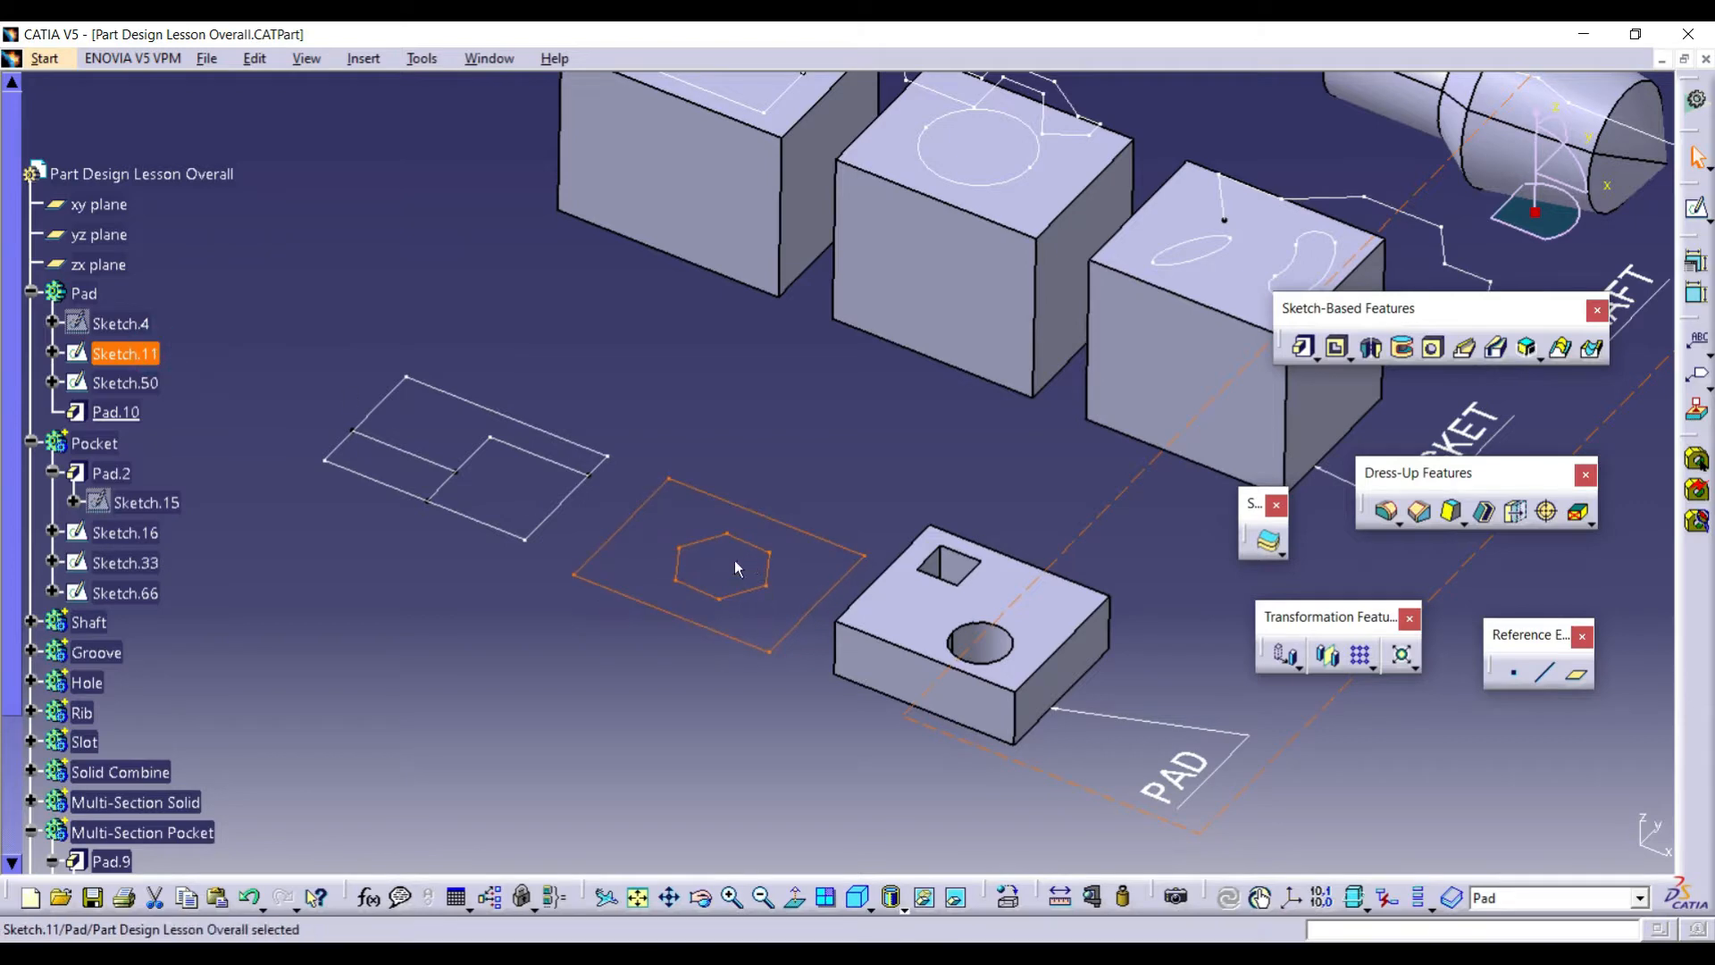
middle_drag(749, 582, 743, 291)
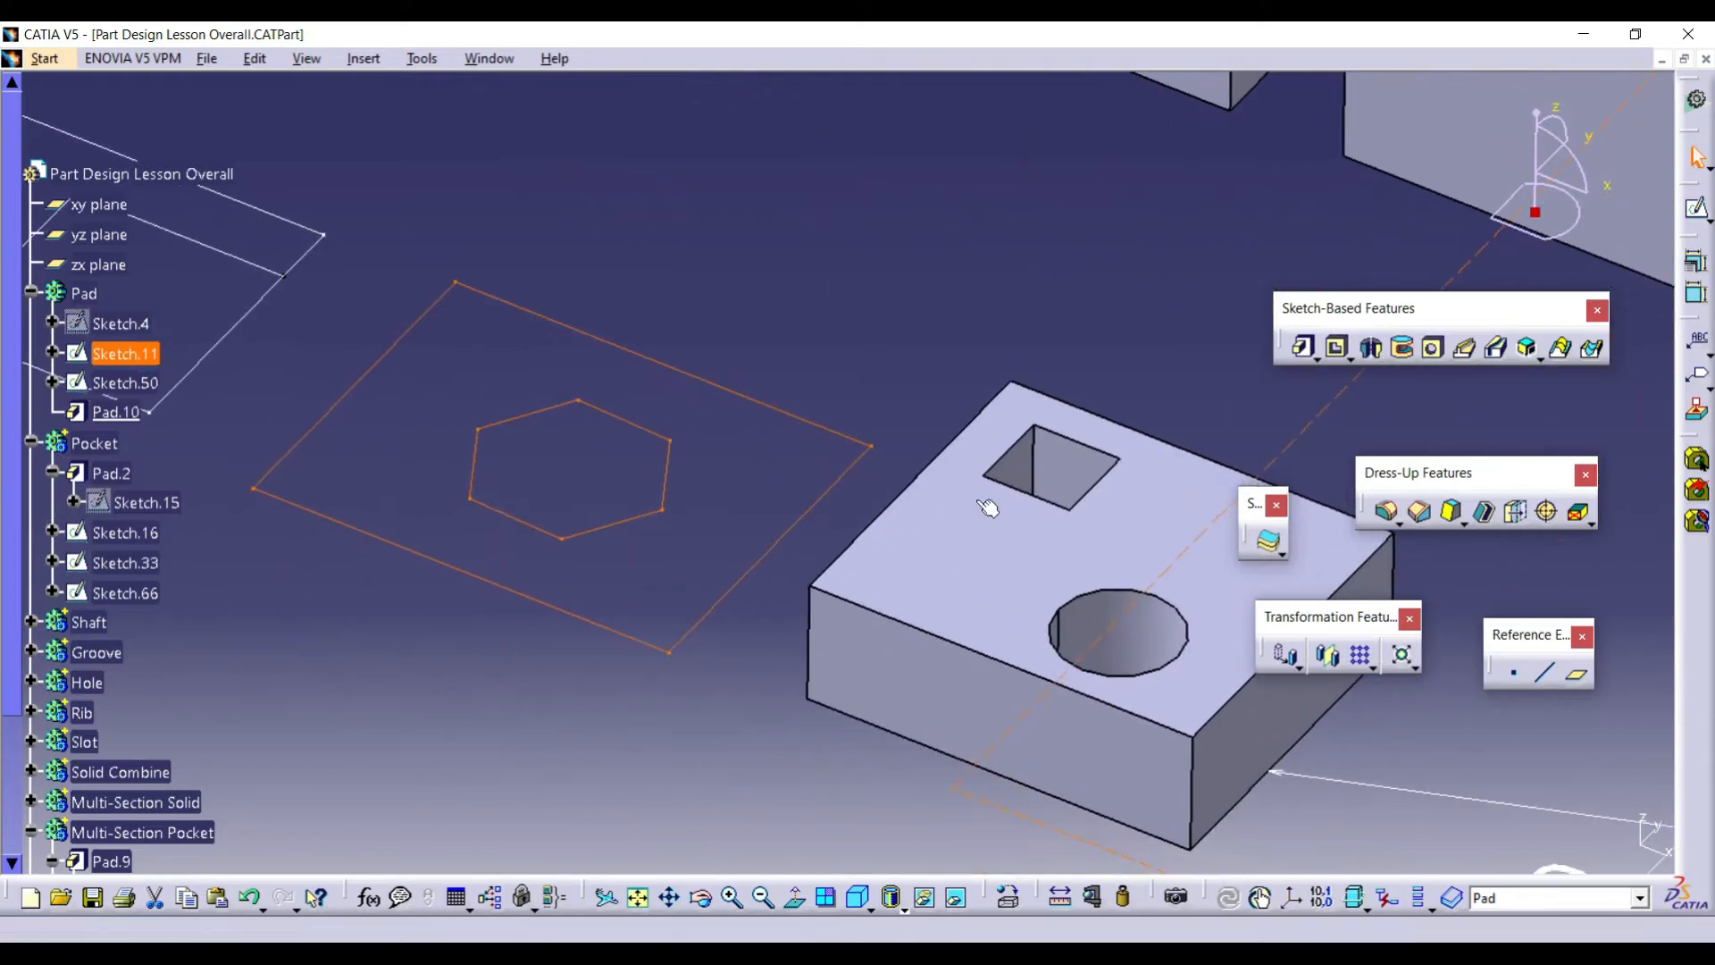
middle_drag(736, 363, 858, 442)
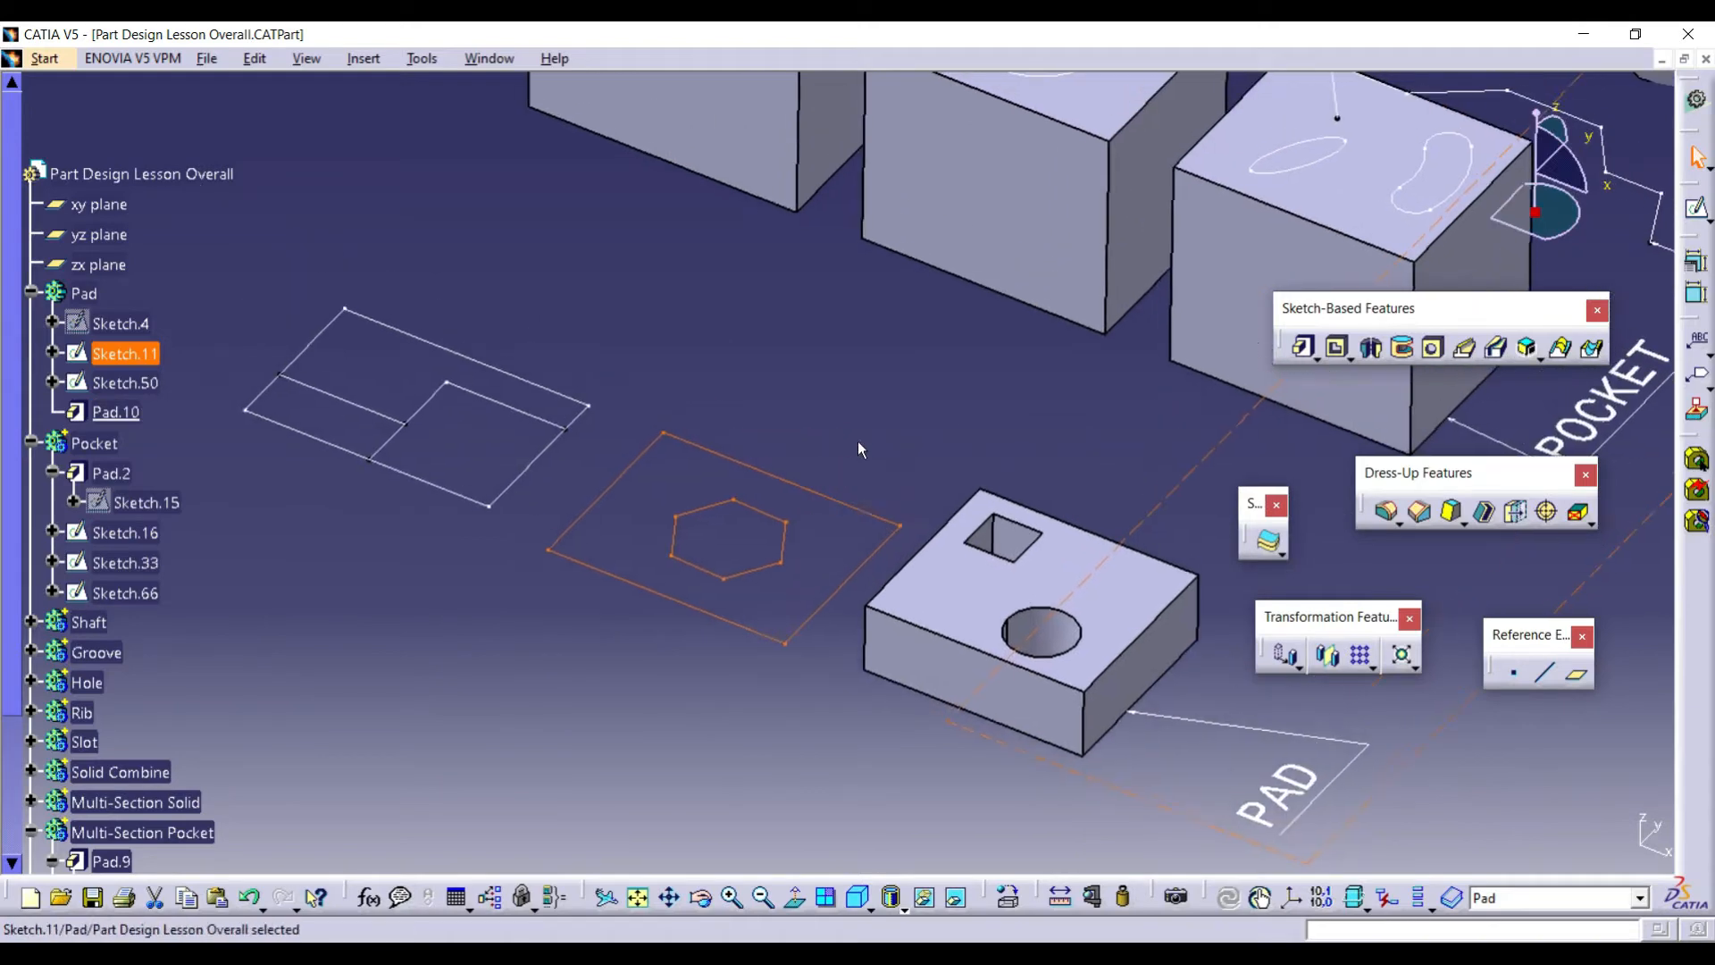
click(1304, 347)
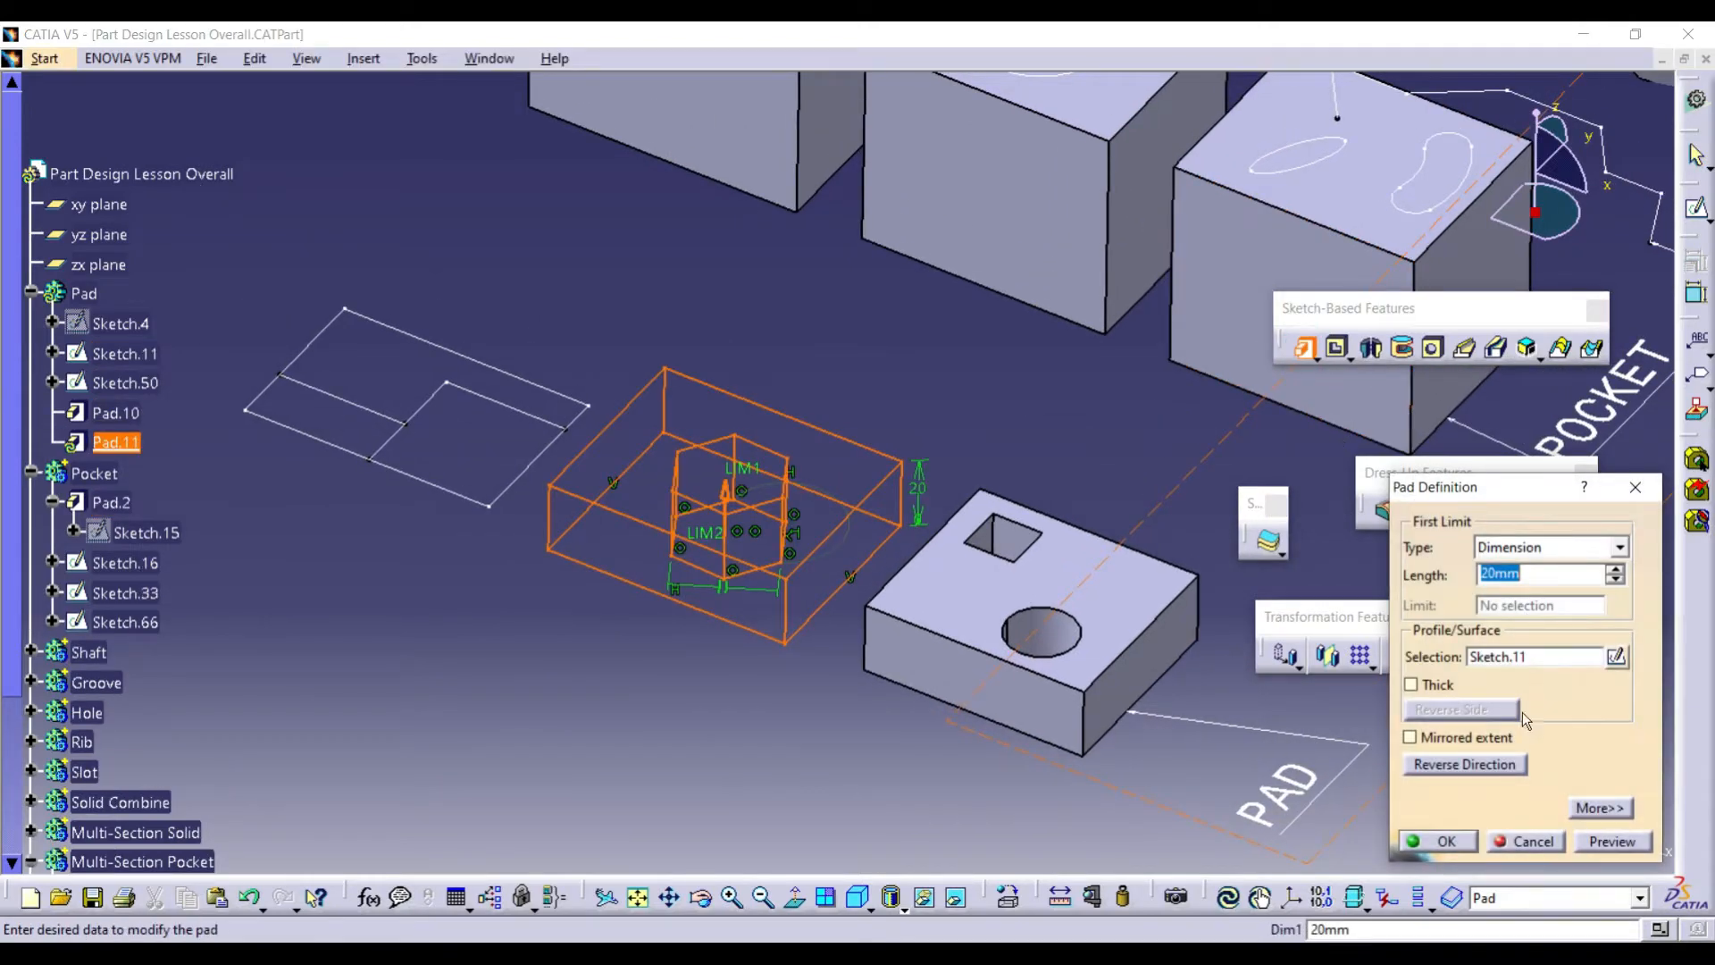
click(1436, 686)
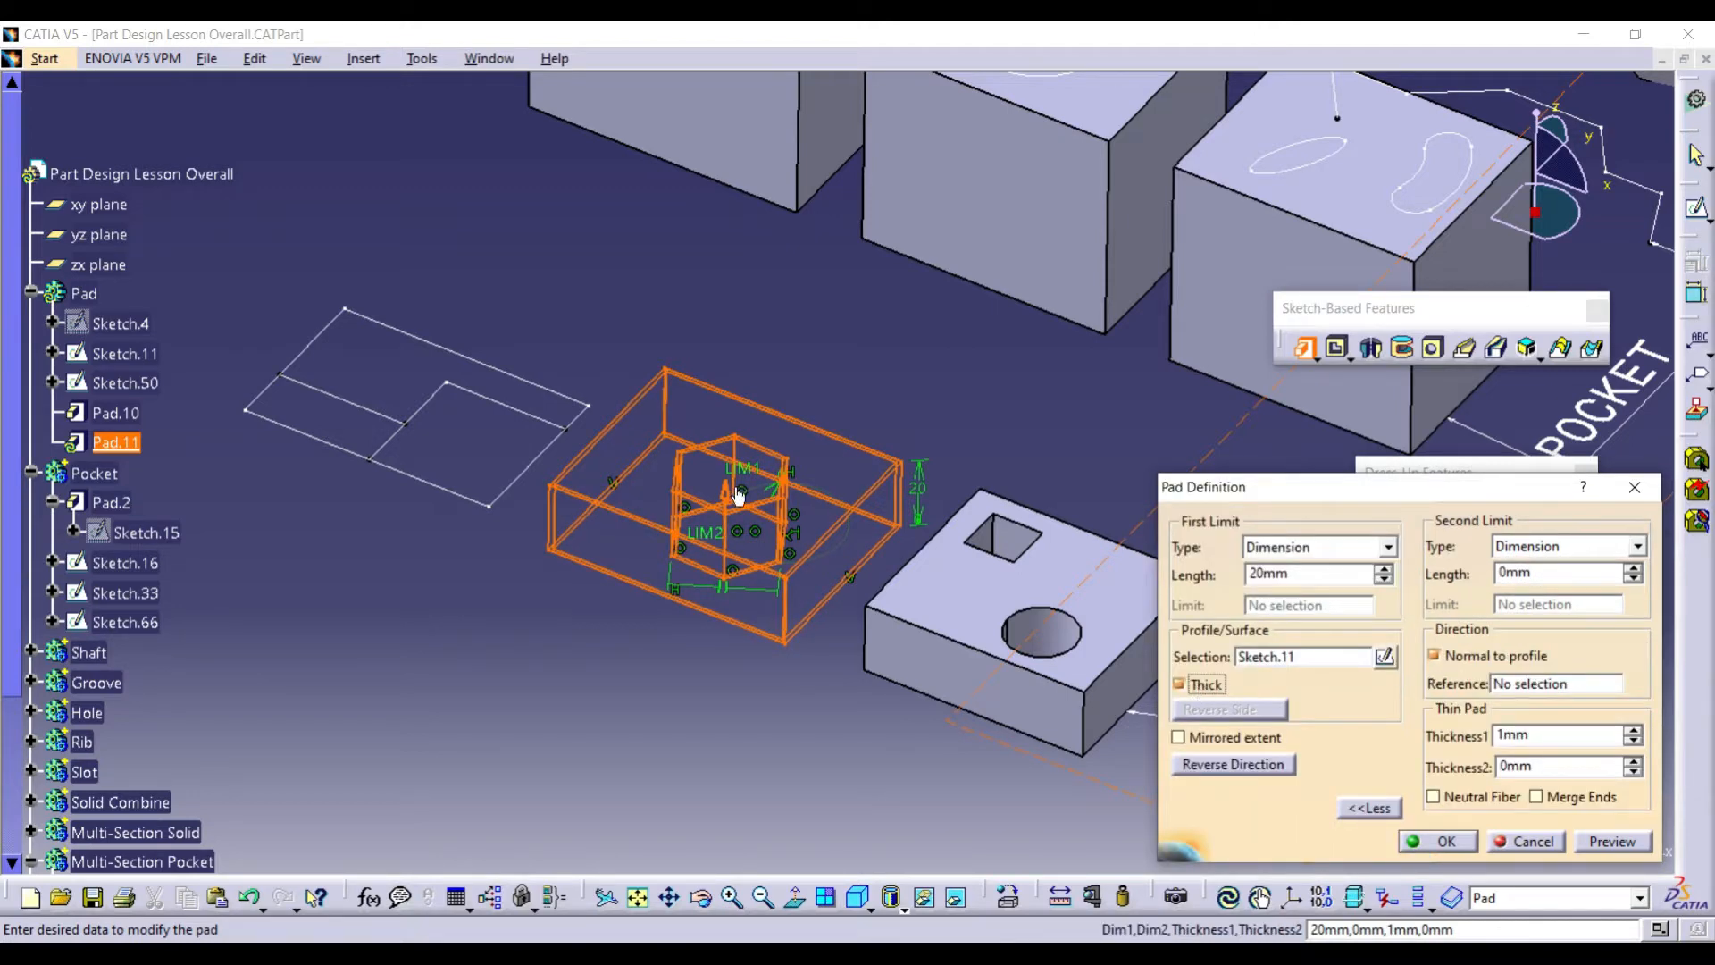
Increase Thickness1 of the thin pad to 8 mm and check the wall preview around the hexagon.
middle_click(783, 509)
mouse_move(807, 608)
middle_down()
mouse_move(844, 514)
mouse_move(842, 598)
mouse_move(901, 576)
mouse_move(788, 513)
mouse_move(839, 433)
mouse_move(848, 500)
mouse_move(803, 592)
mouse_move(817, 611)
middle_up()
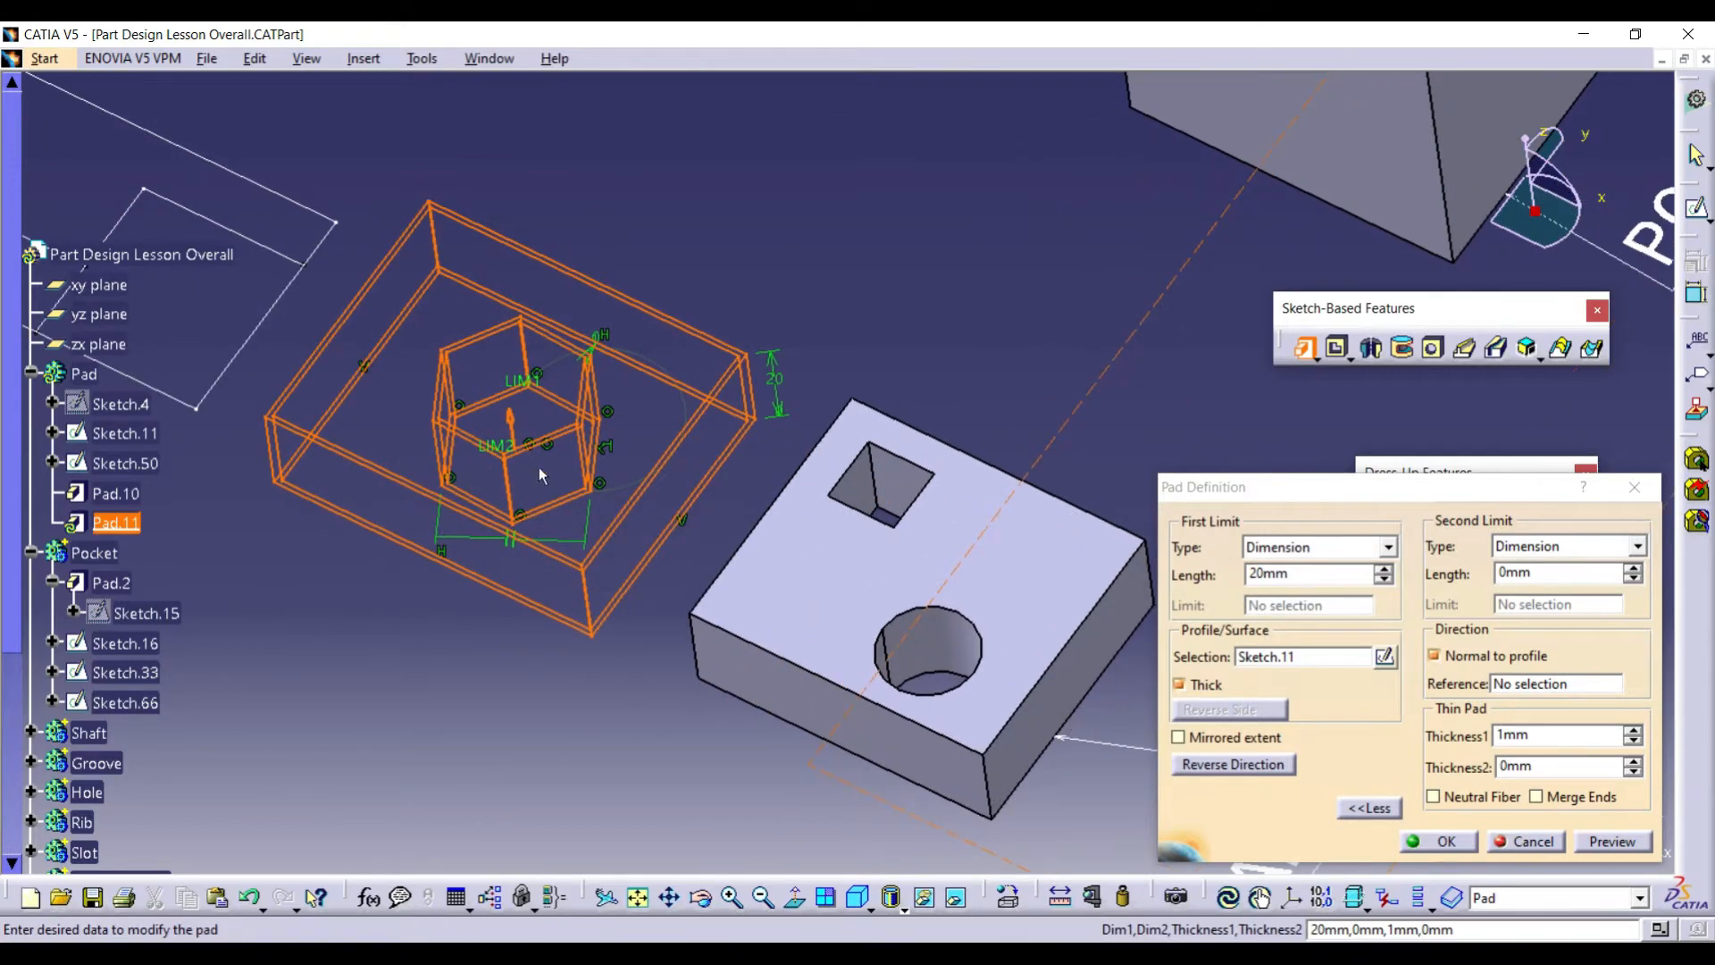
middle_drag(539, 474, 823, 573)
middle_drag(754, 631, 836, 630)
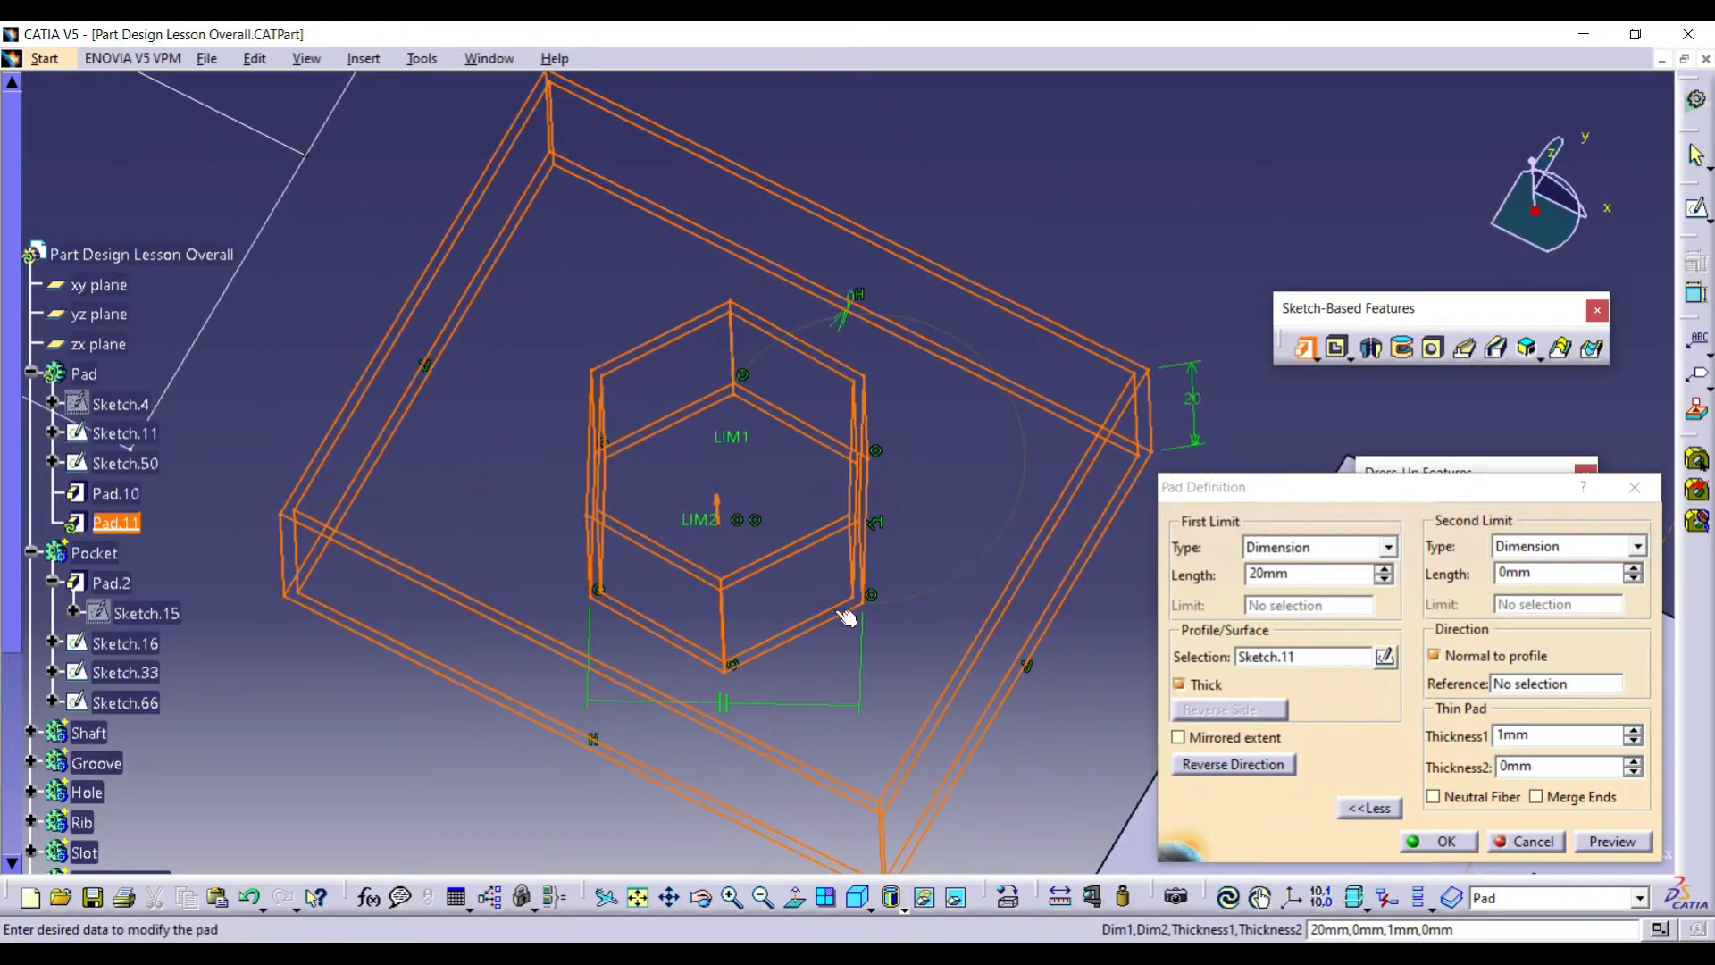
scroll(831, 609, up, 1)
middle_drag(831, 609, 844, 567)
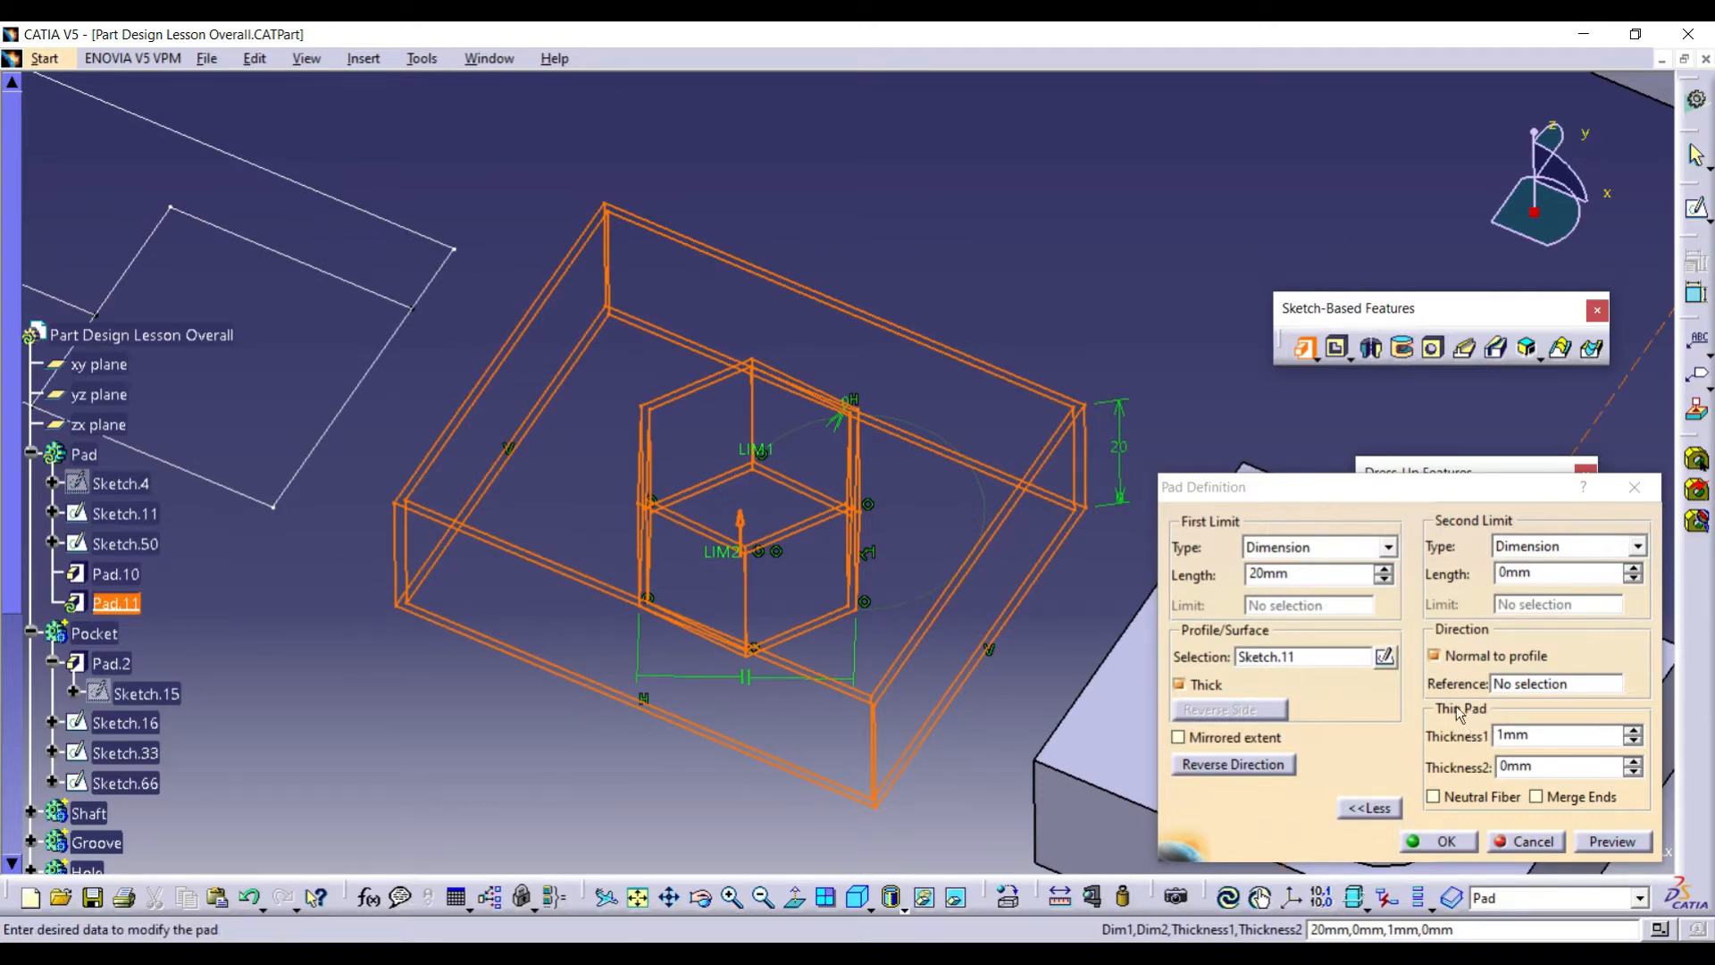
click(1534, 738)
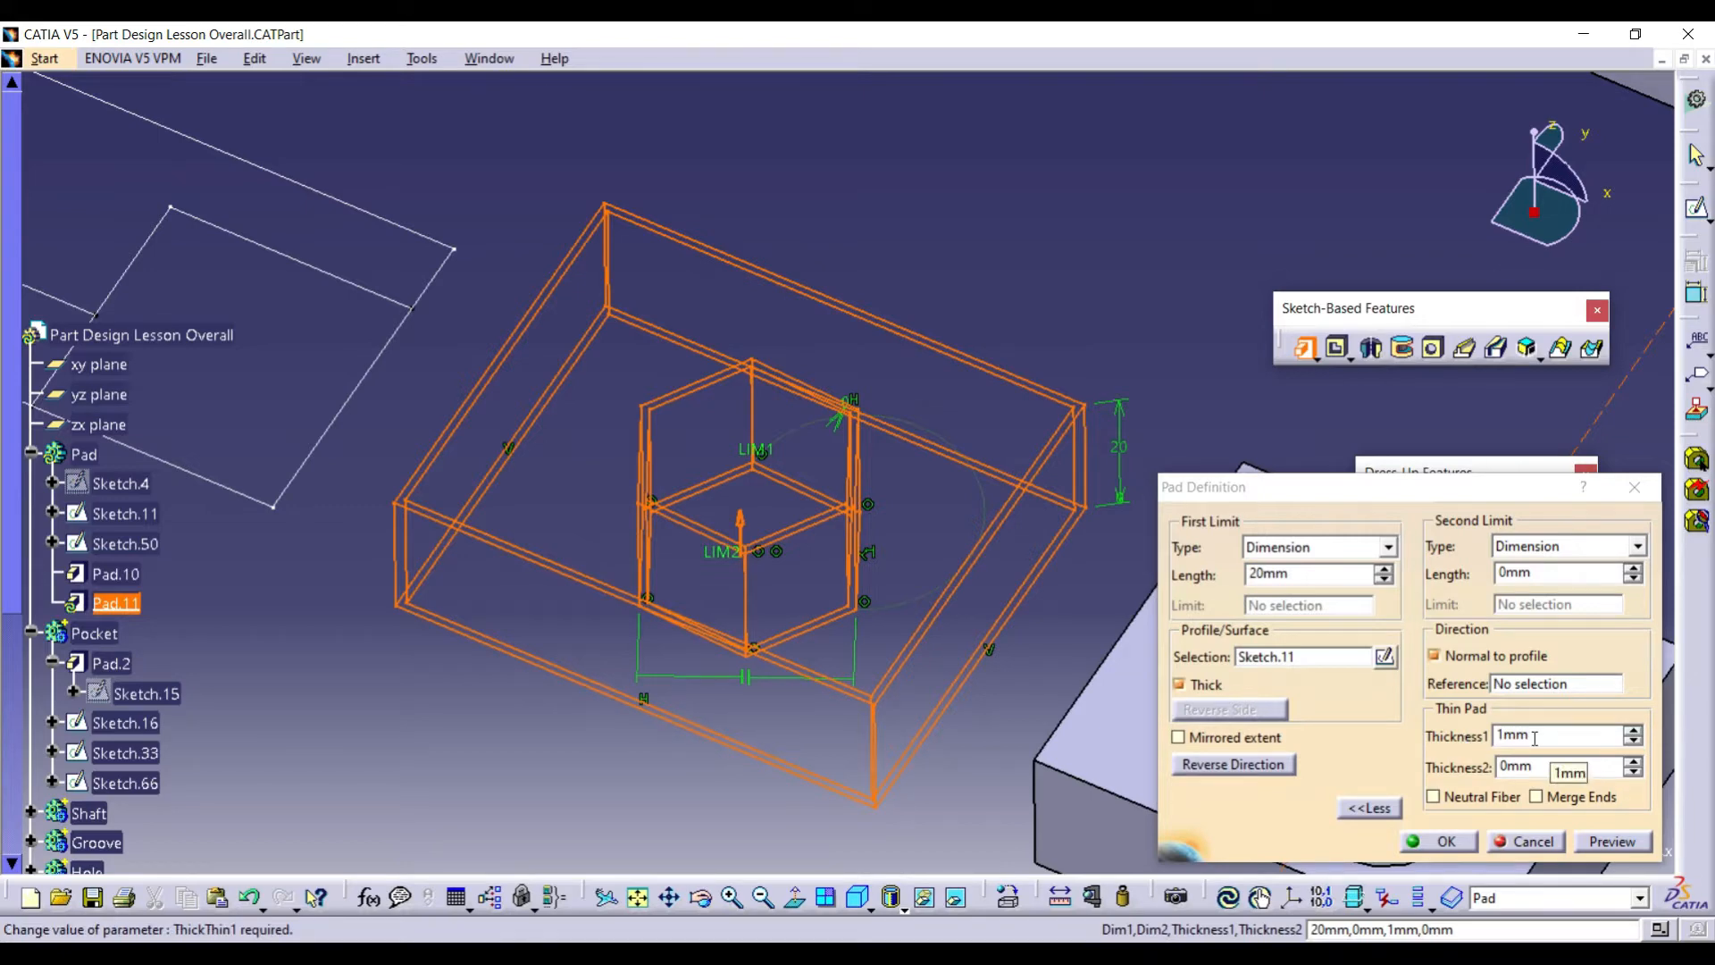
double_click(1534, 738)
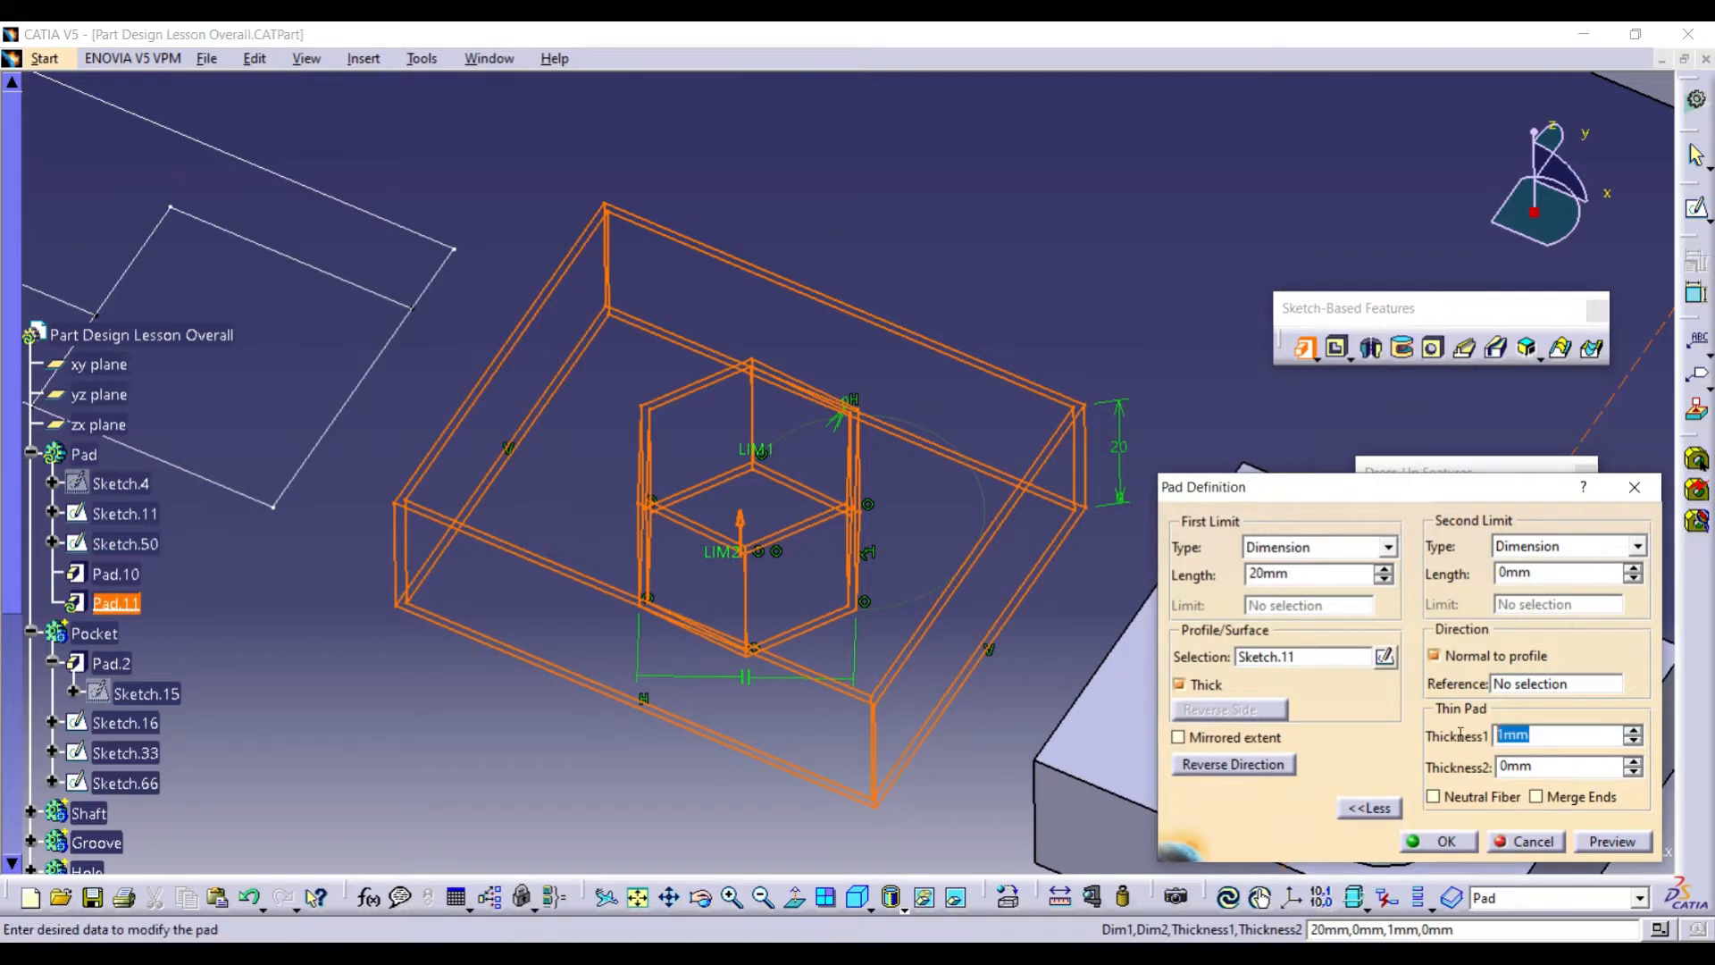
click(1634, 731)
click(1635, 731)
click(1634, 732)
click(1635, 731)
click(1634, 731)
click(1635, 732)
click(1634, 731)
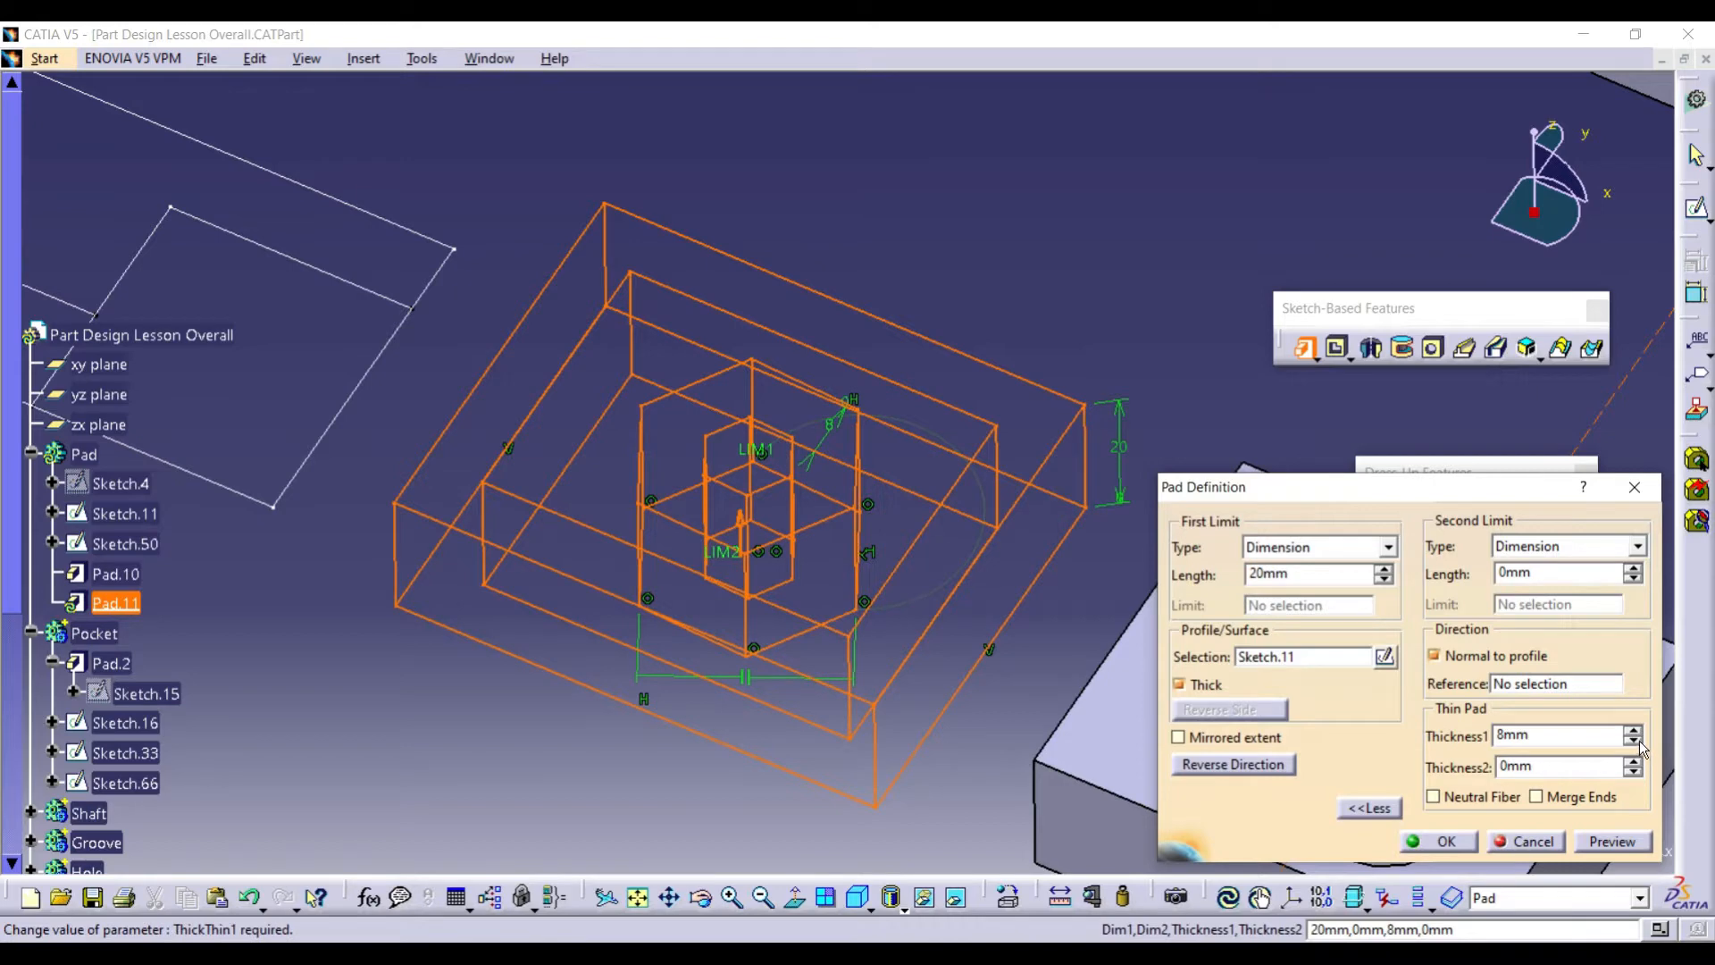
Reduce Thickness1 of the thin pad to 3 mm.
click(1634, 741)
click(1634, 742)
click(1634, 742)
click(1633, 742)
click(1634, 741)
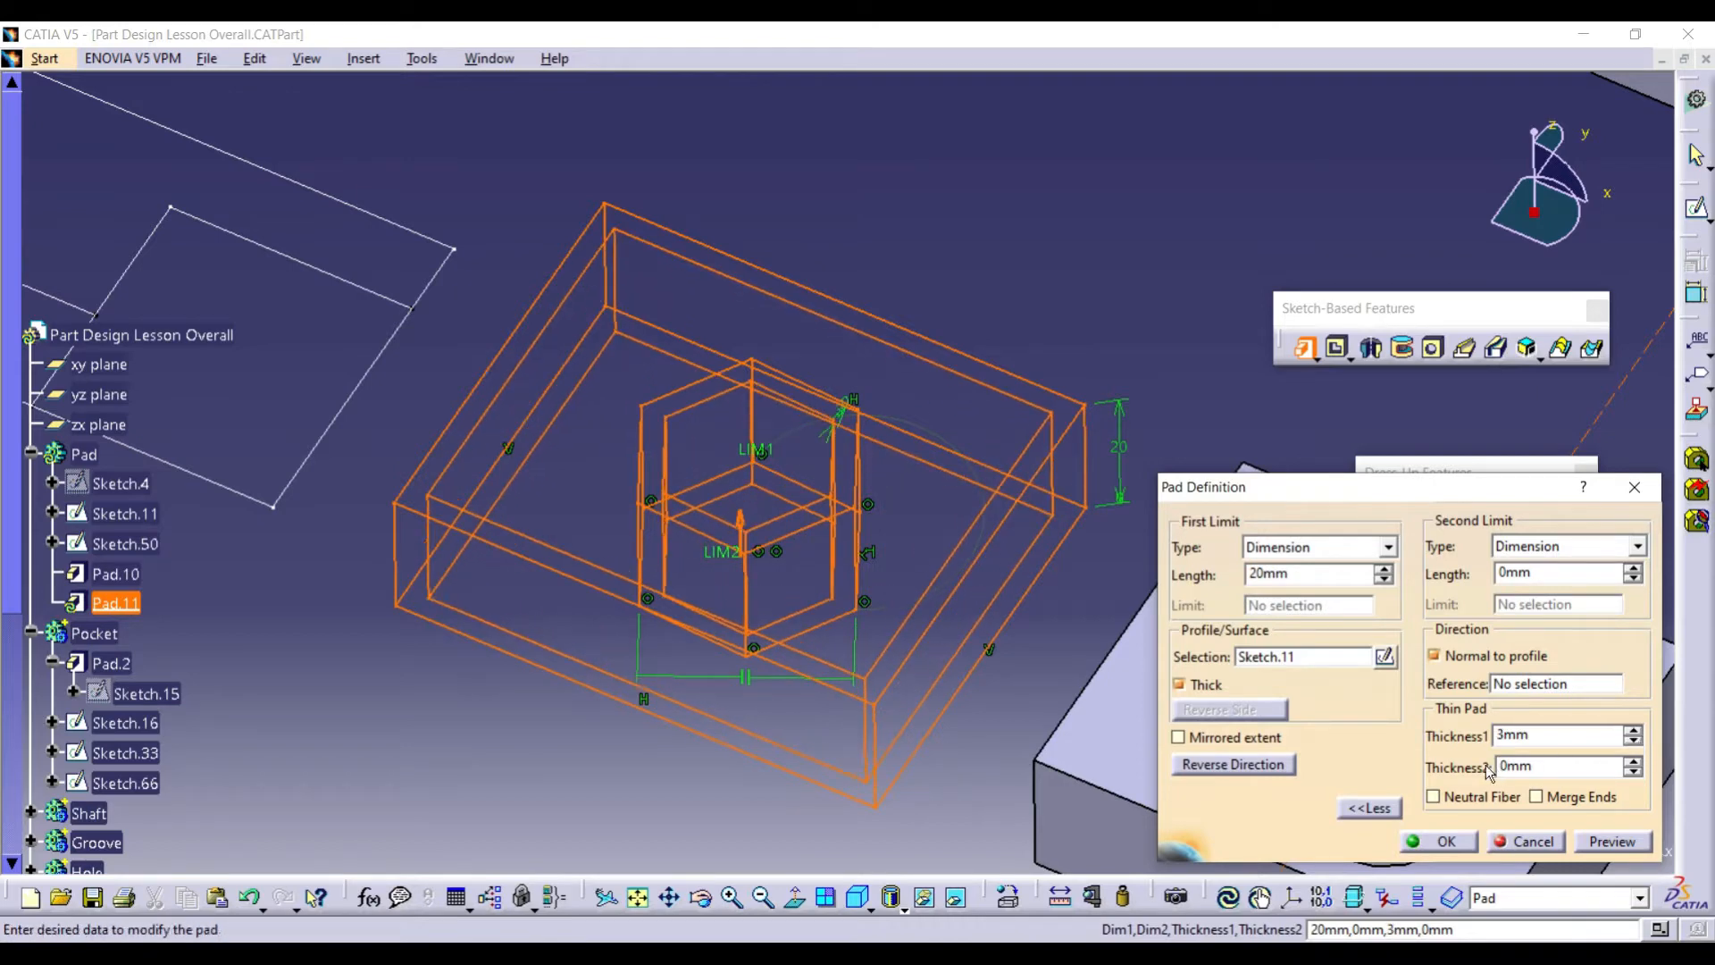
Set Thickness2 of the thin pad to 5 mm and create the pad.
click(1634, 760)
click(1634, 760)
click(1635, 760)
click(1635, 760)
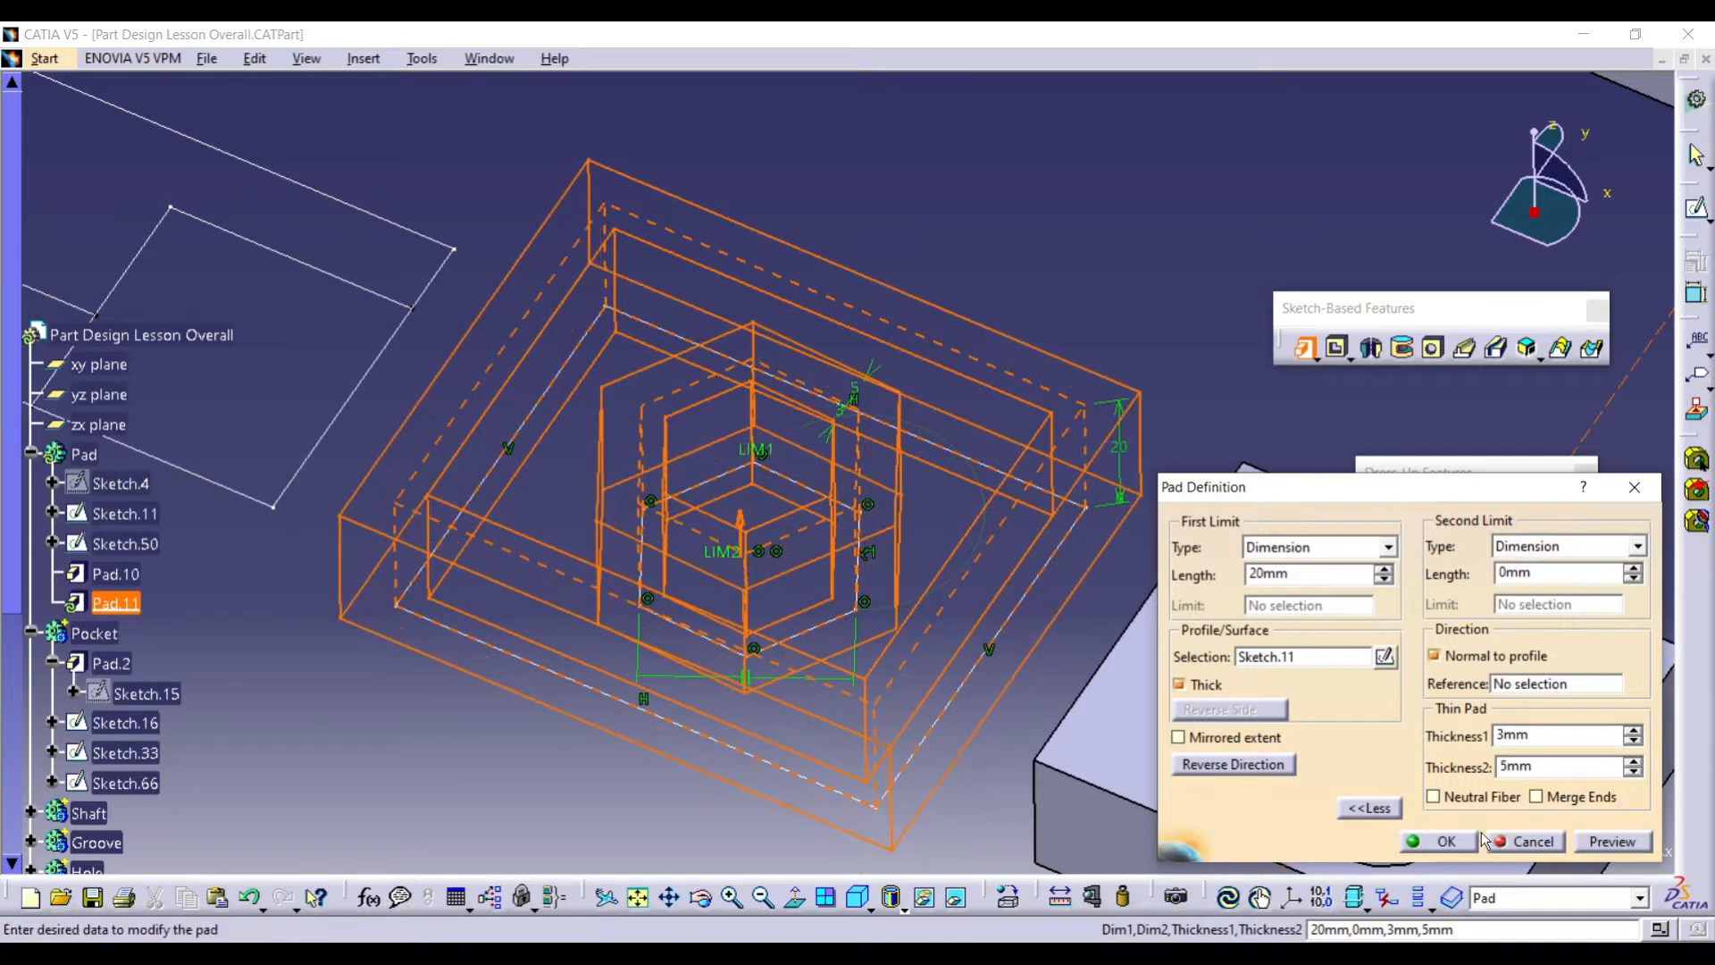
click(1447, 841)
click(1083, 282)
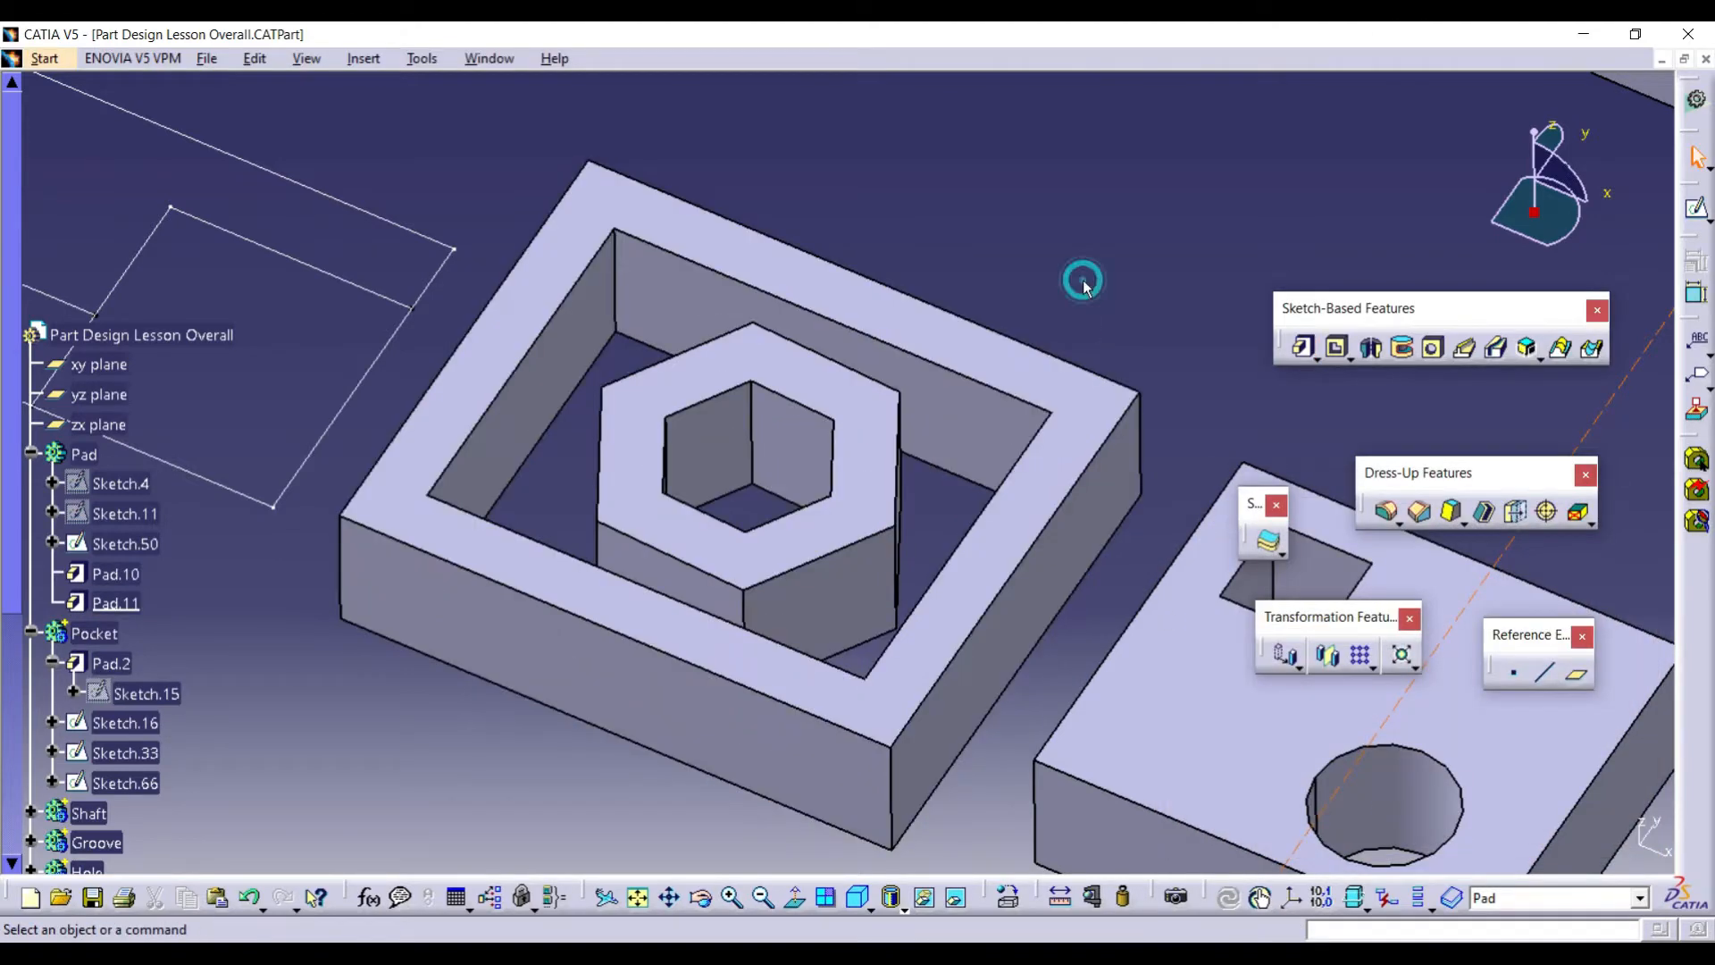
Start a multi-pad from Sketch.50, the rectangle divided into three closed regions.
middle_drag(1082, 281, 1074, 329)
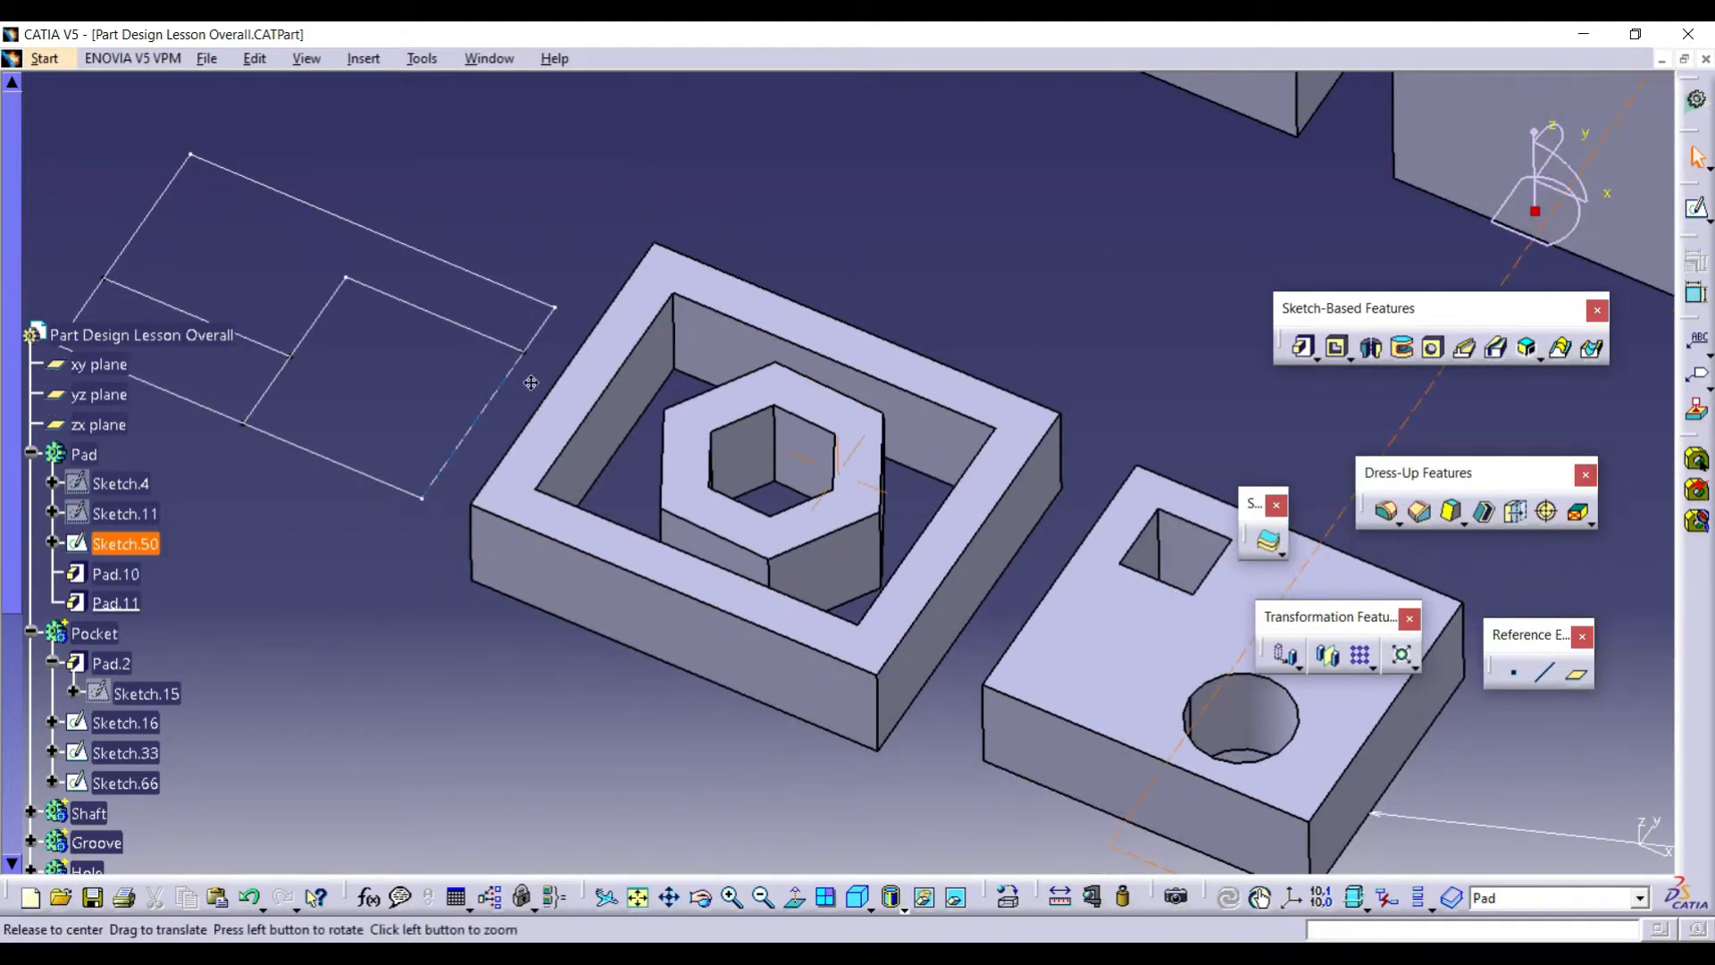
middle_drag(632, 210, 928, 299)
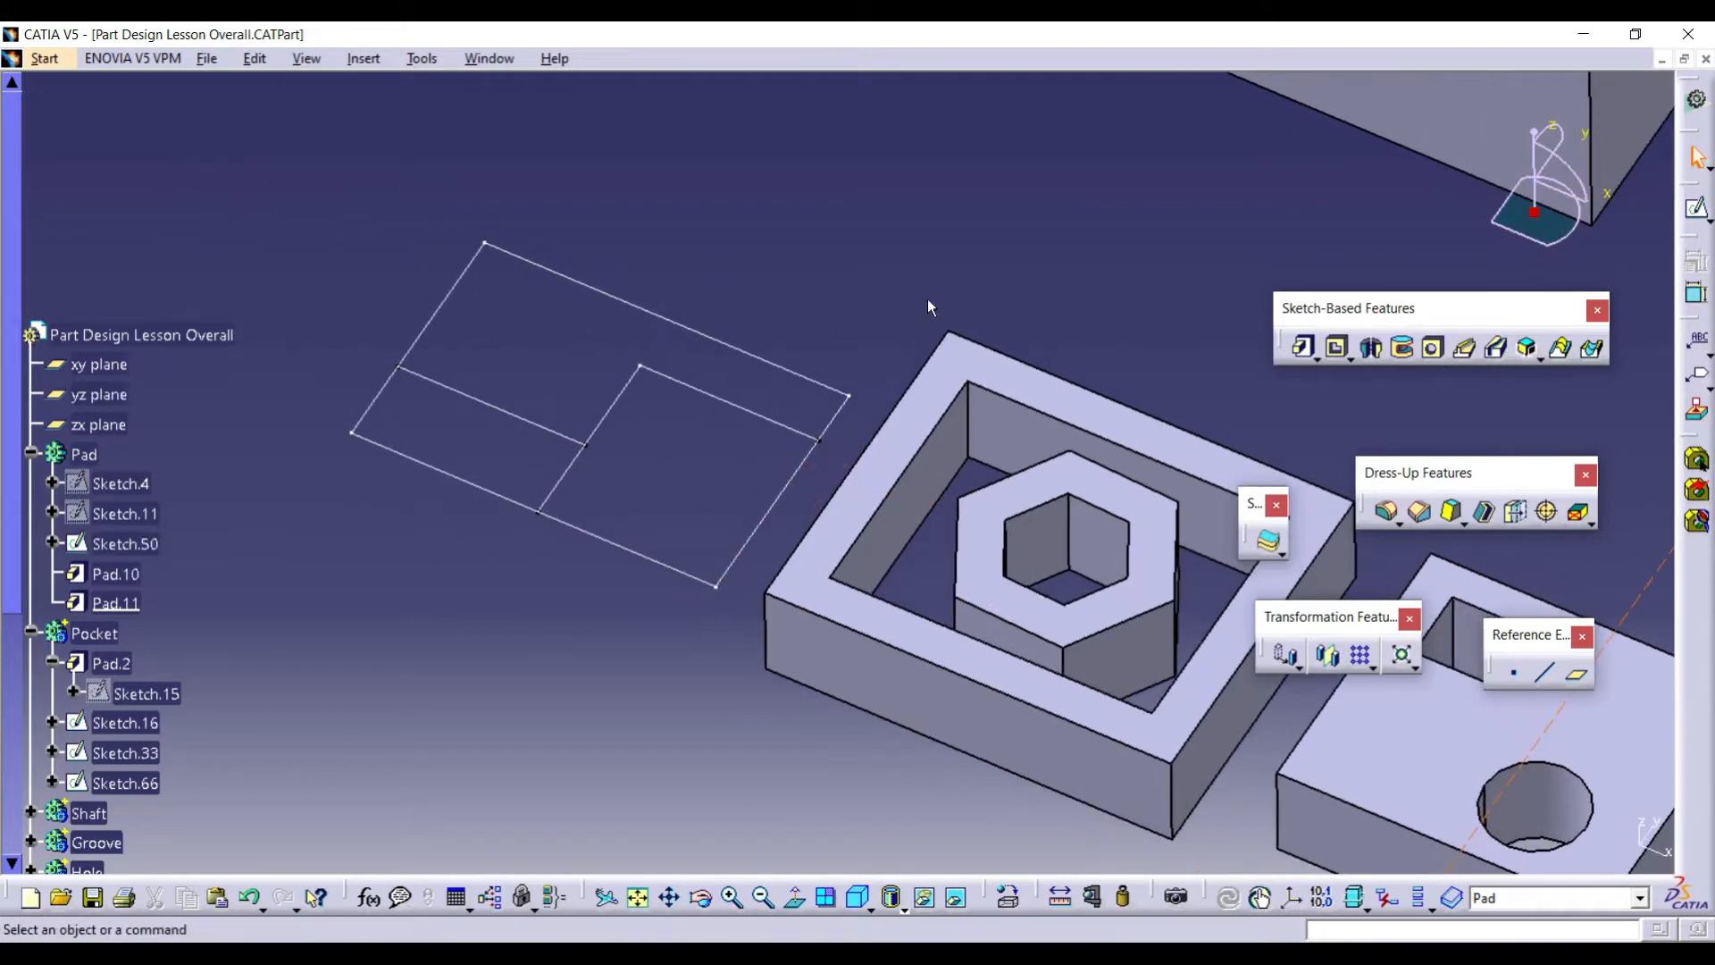
click(1313, 360)
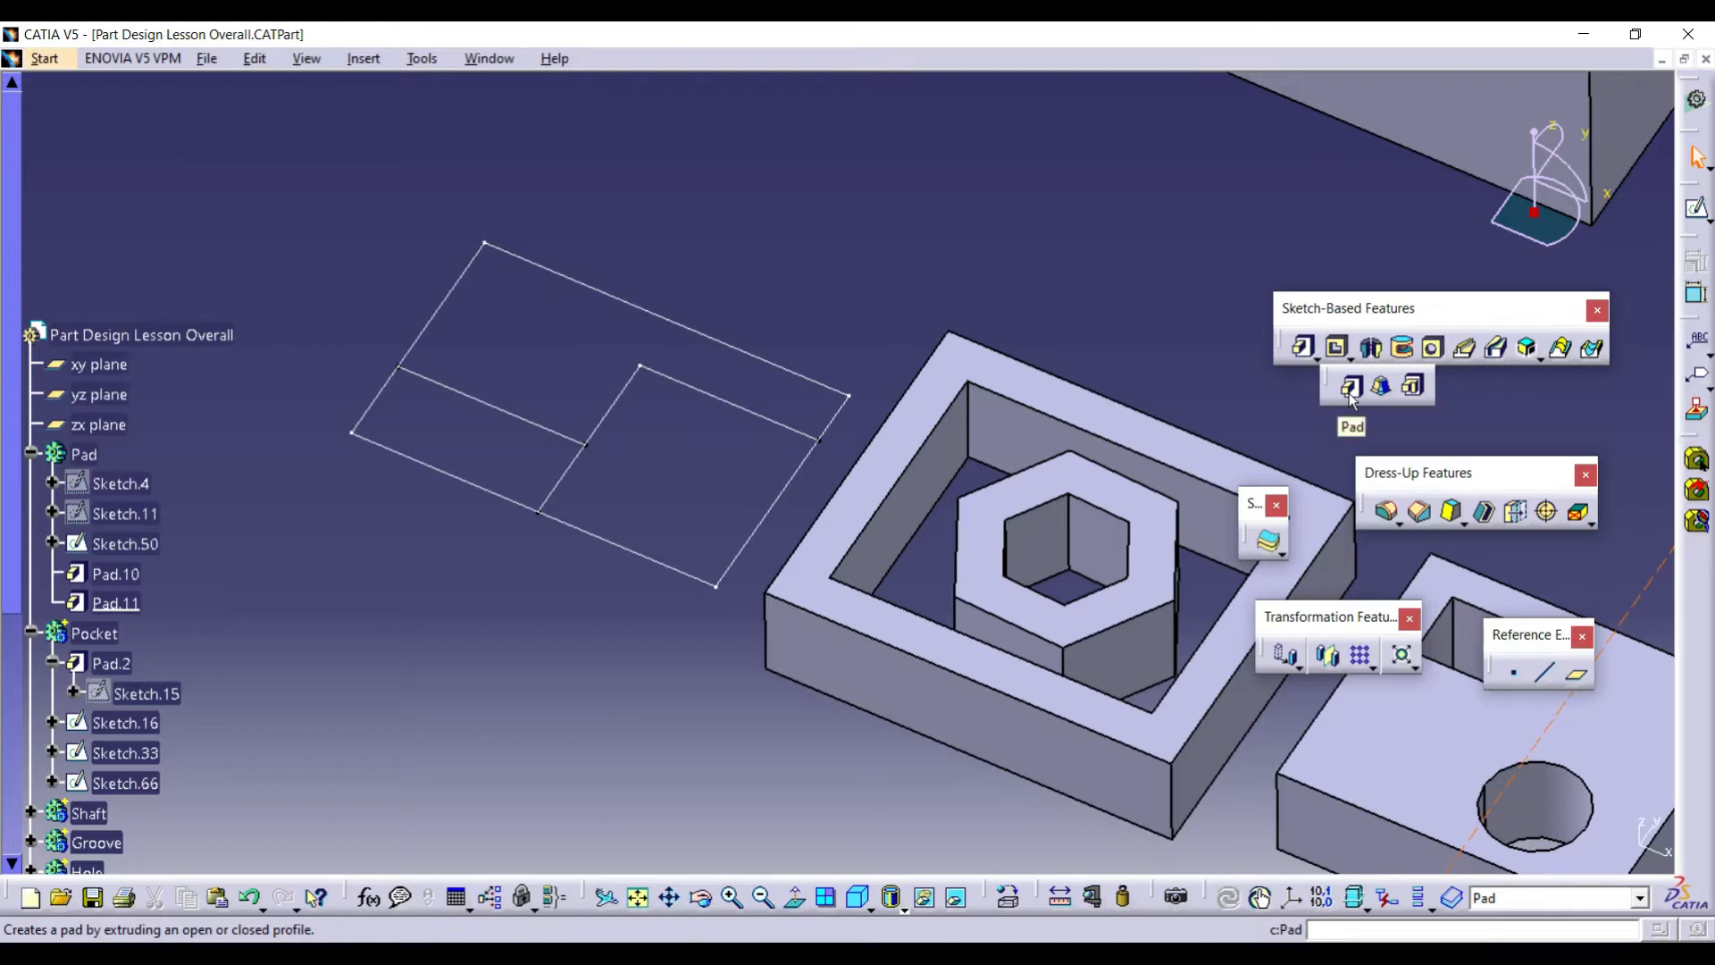
click(1411, 389)
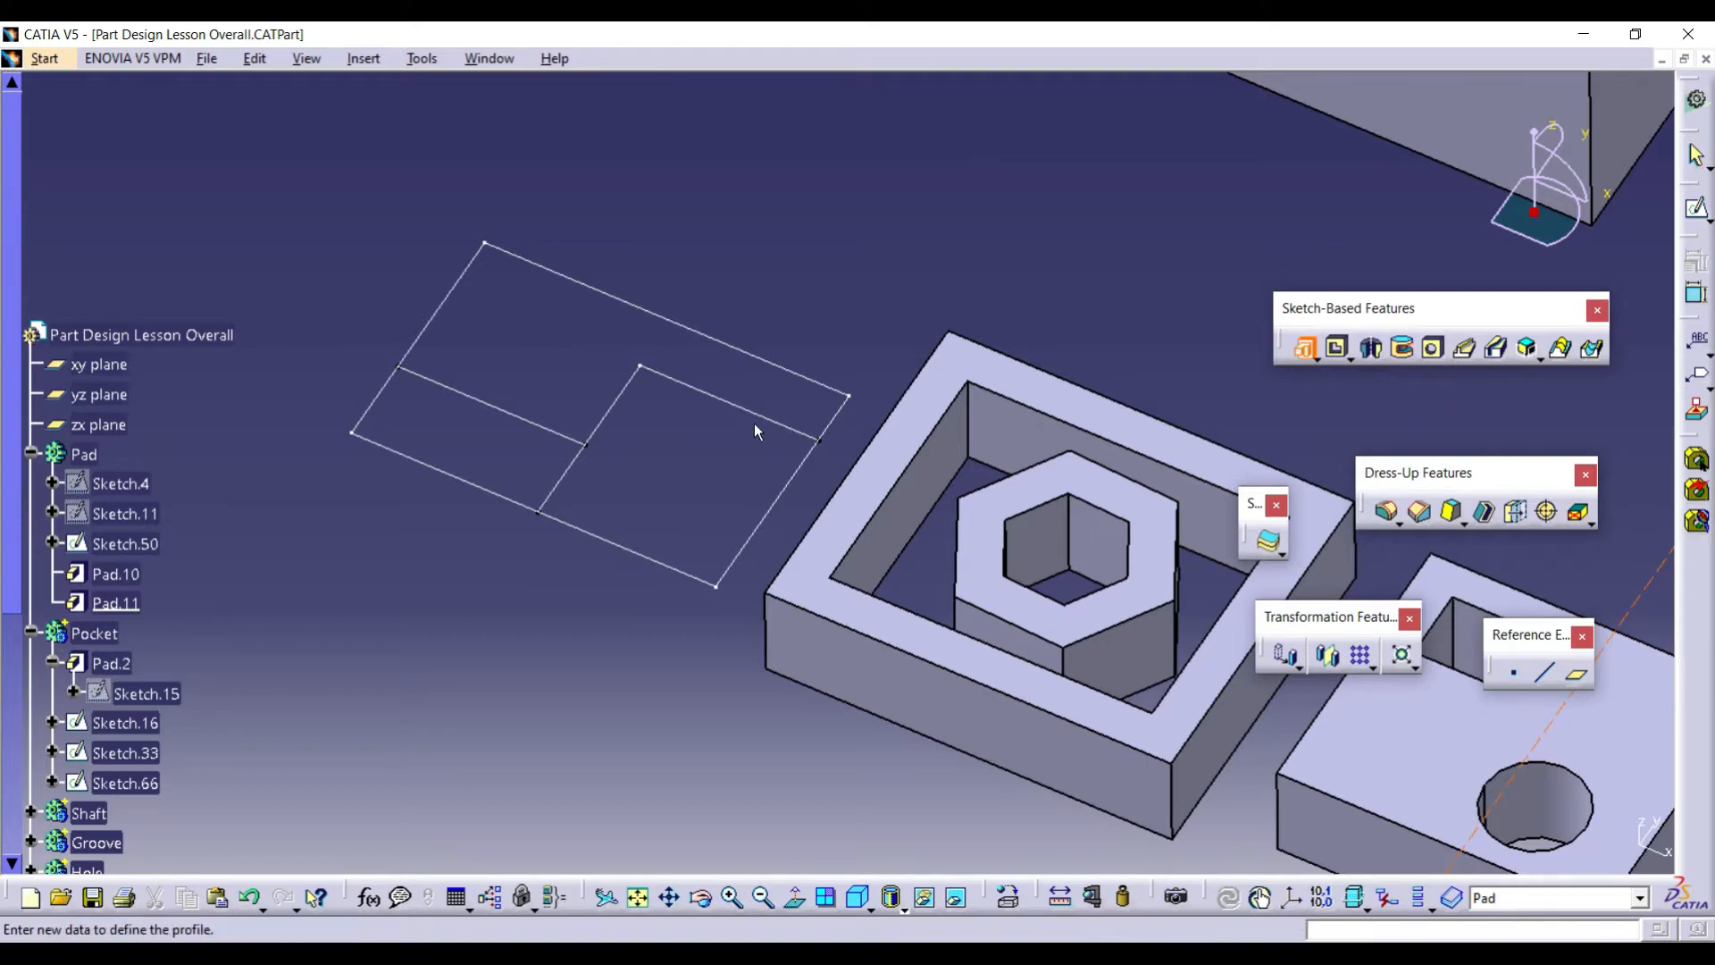
click(786, 419)
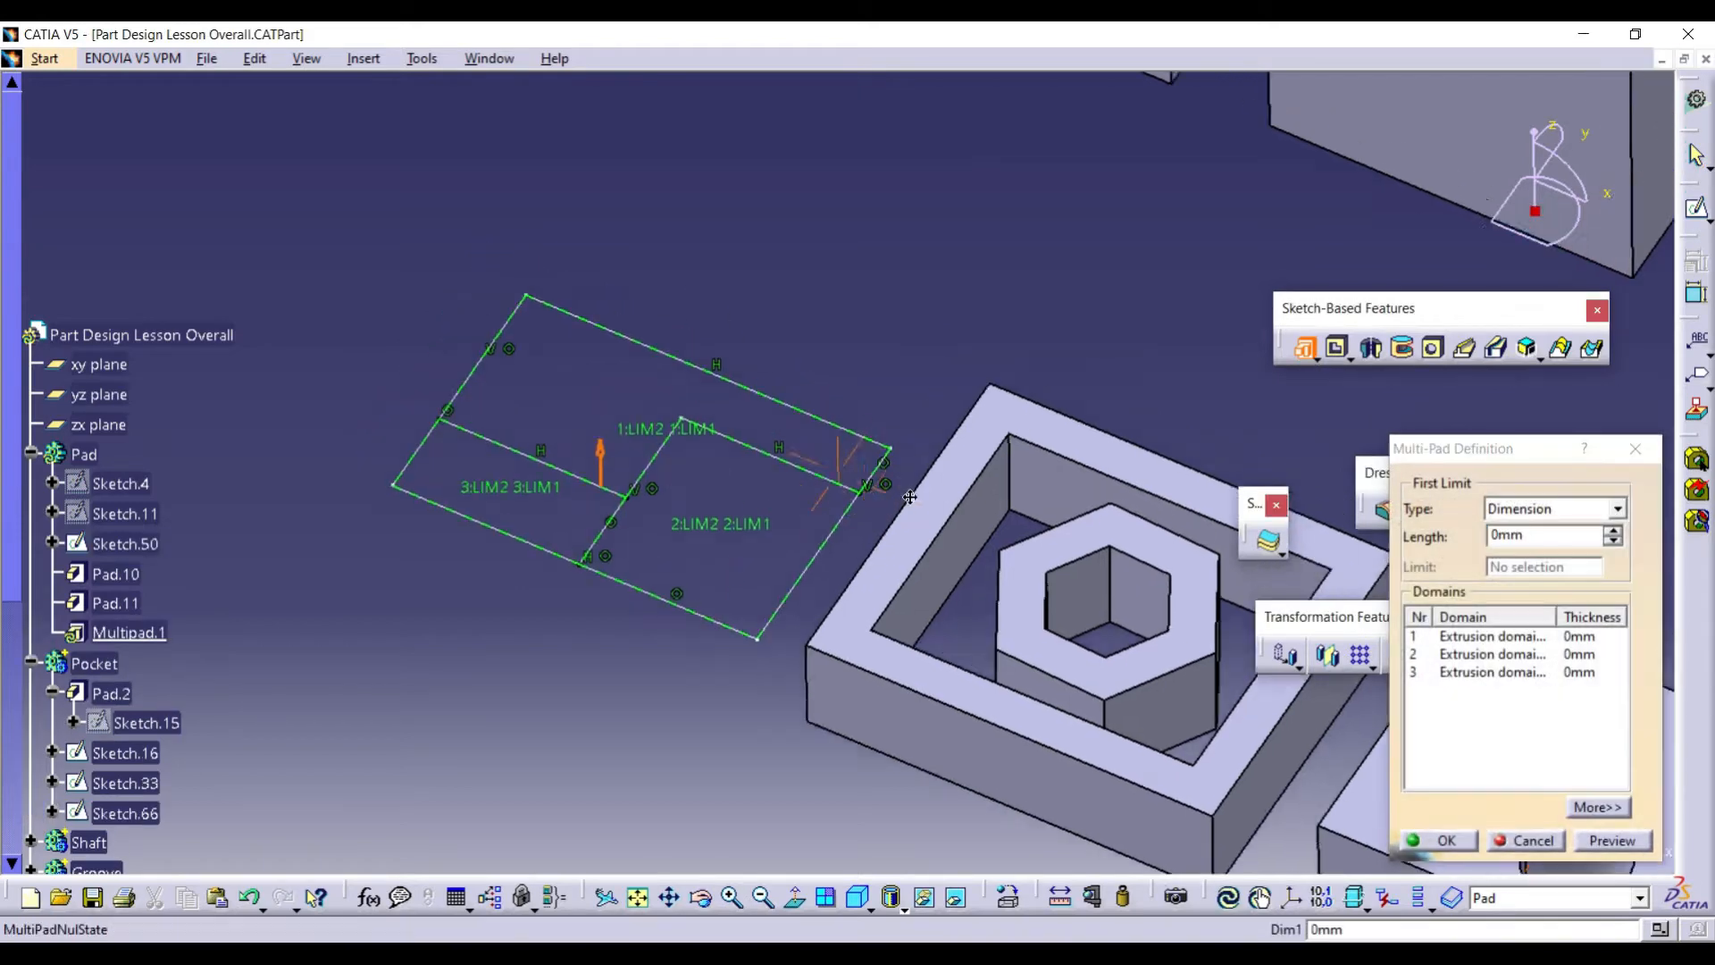
Set the extrusion length of the multi-pad's first domain, the large L-shaped region, to 33 mm.
mouse_move(849, 638)
middle_down()
mouse_move(789, 670)
mouse_move(806, 606)
middle_up()
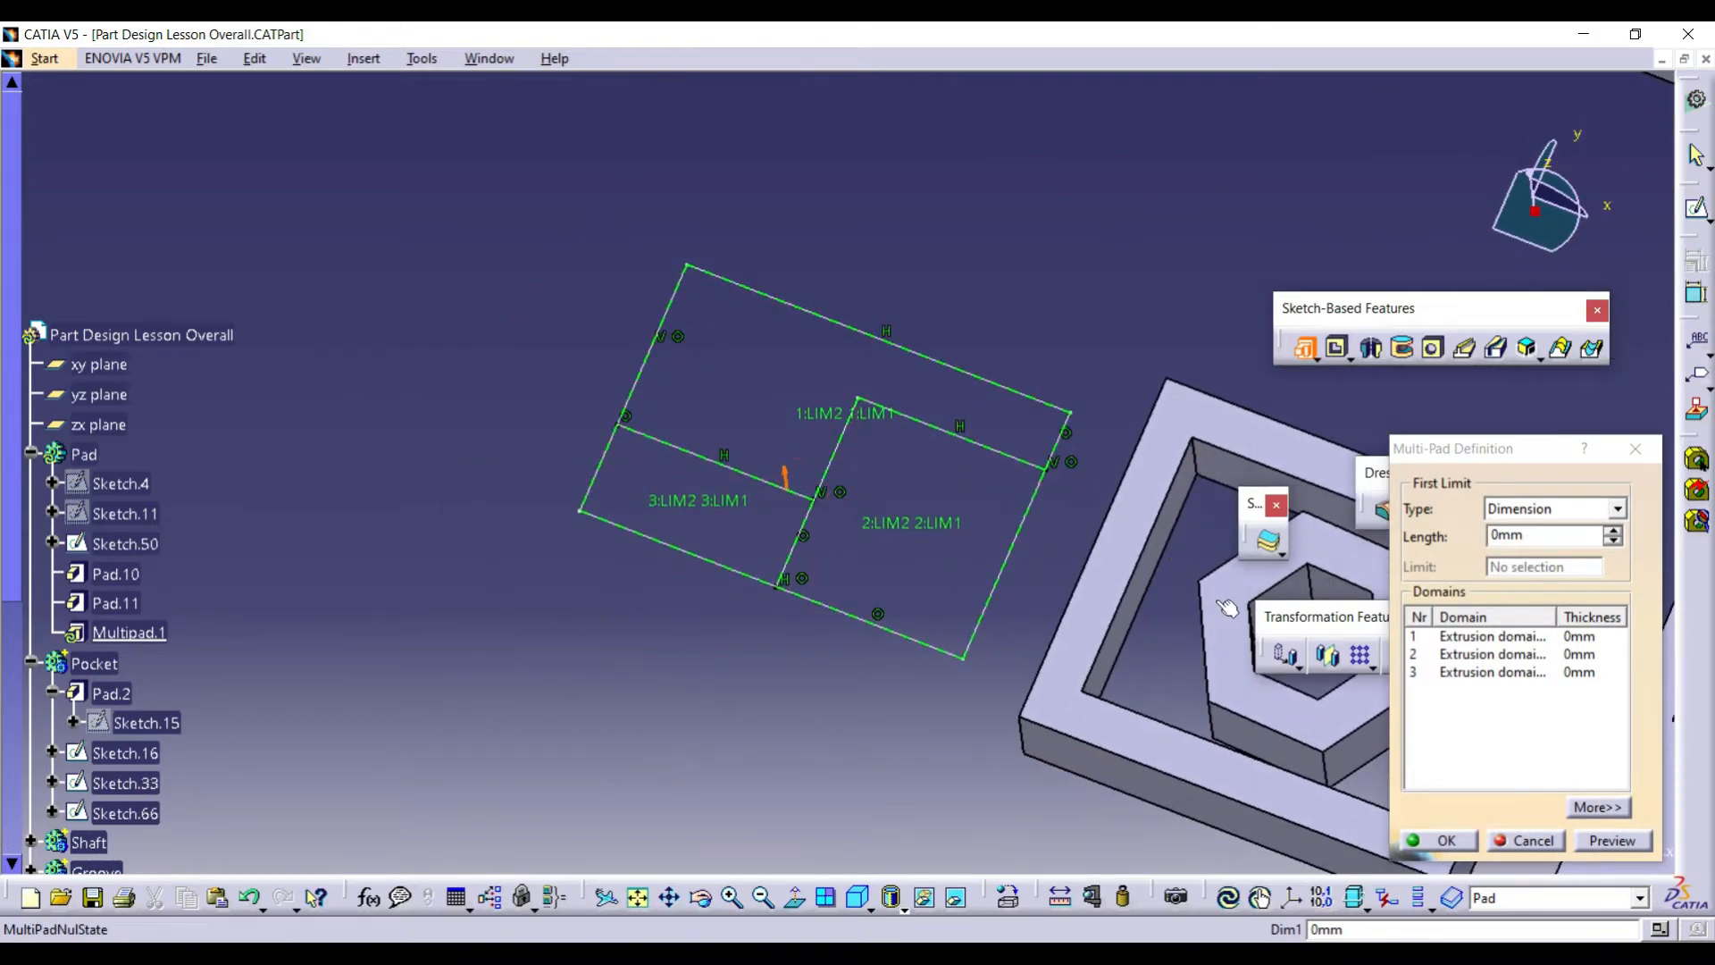
middle_drag(1226, 607, 936, 475)
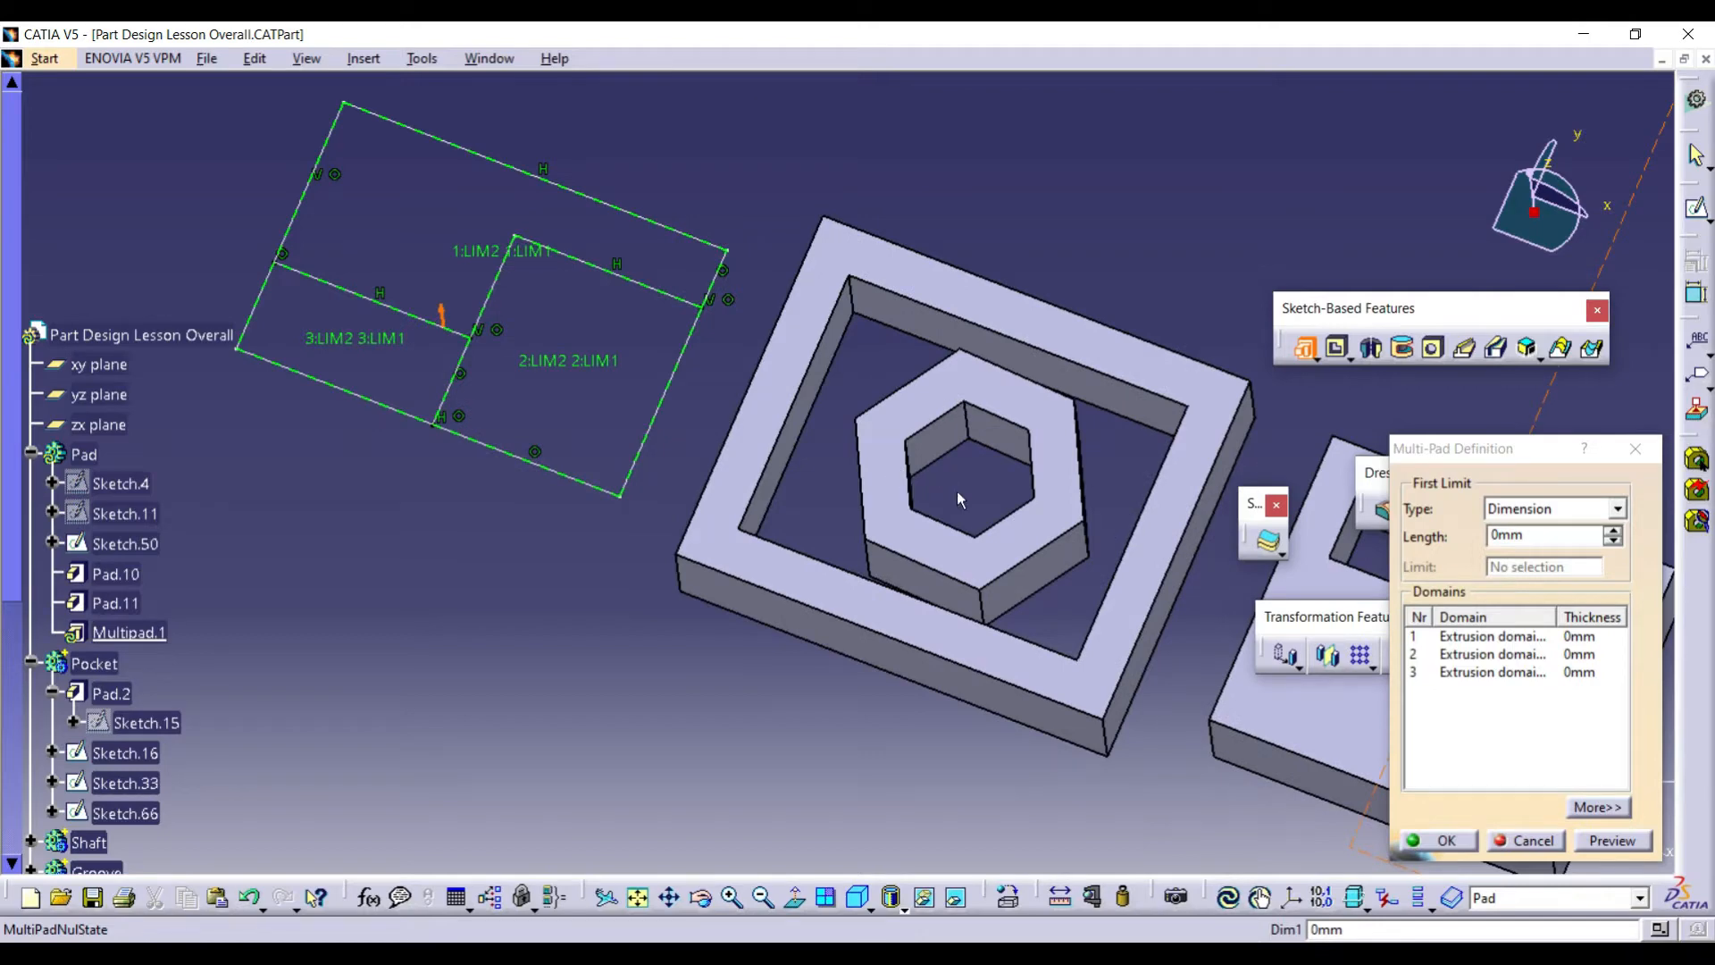
middle_drag(956, 490, 657, 388)
middle_drag(522, 388, 880, 487)
mouse_move(491, 477)
middle_down()
mouse_move(846, 598)
mouse_move(844, 500)
mouse_move(587, 655)
middle_up()
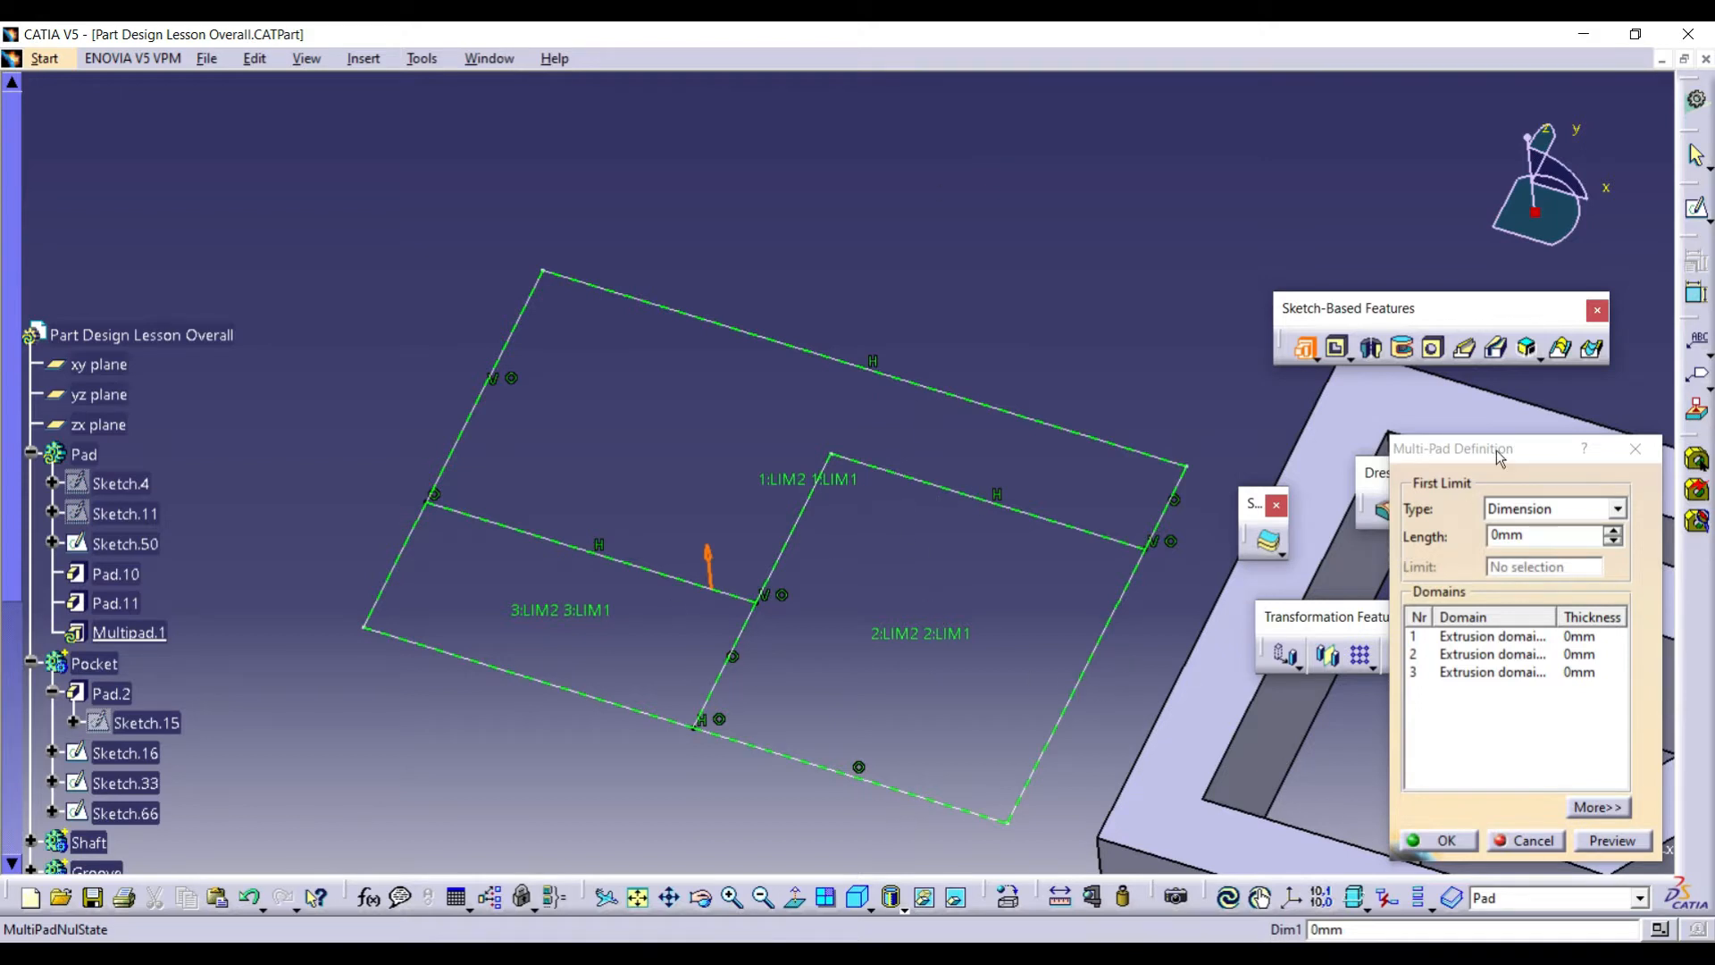
drag(1501, 457, 1373, 349)
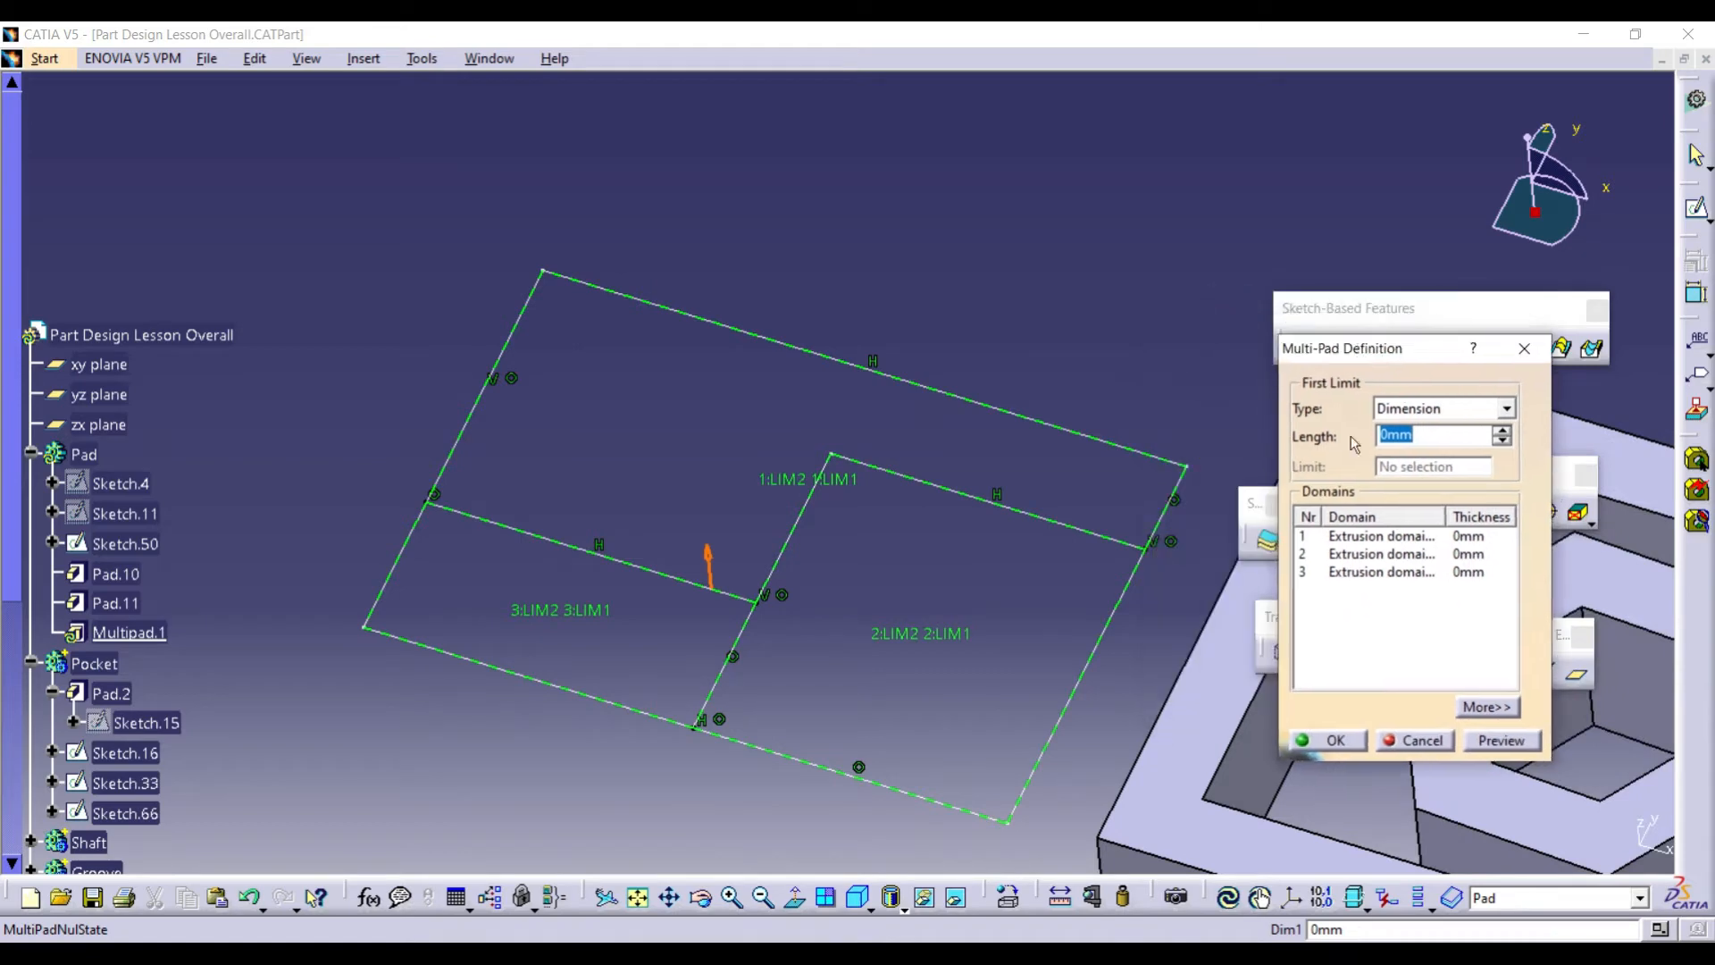
click(1350, 538)
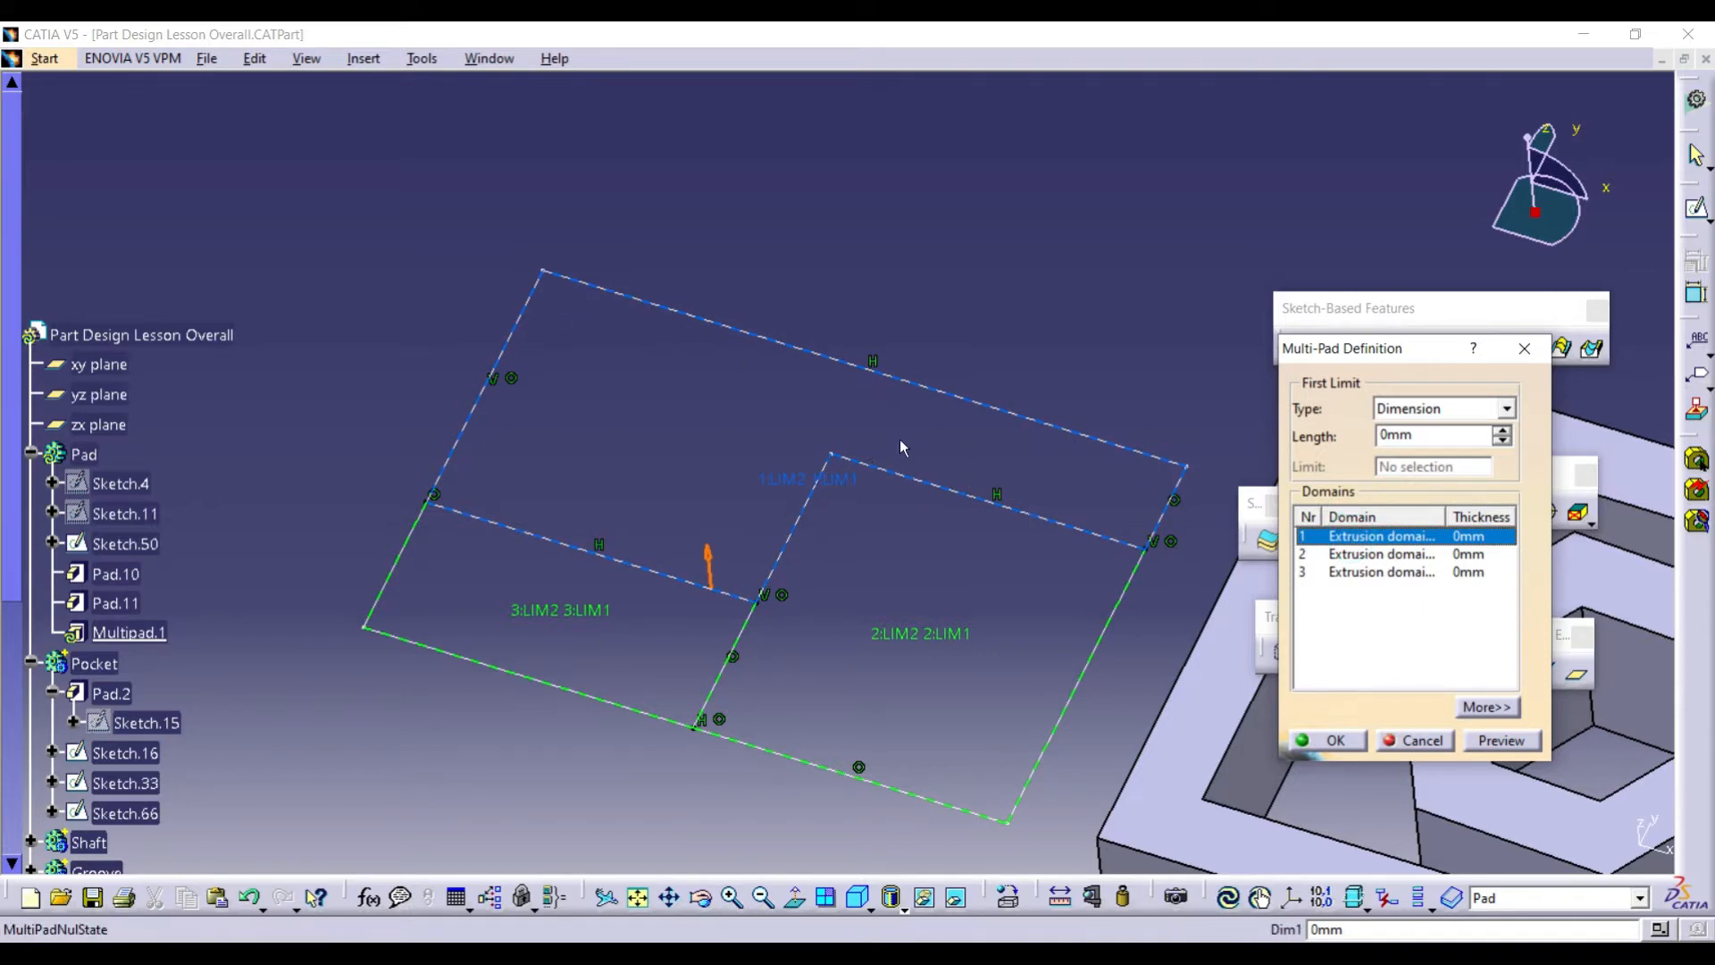
click(1427, 434)
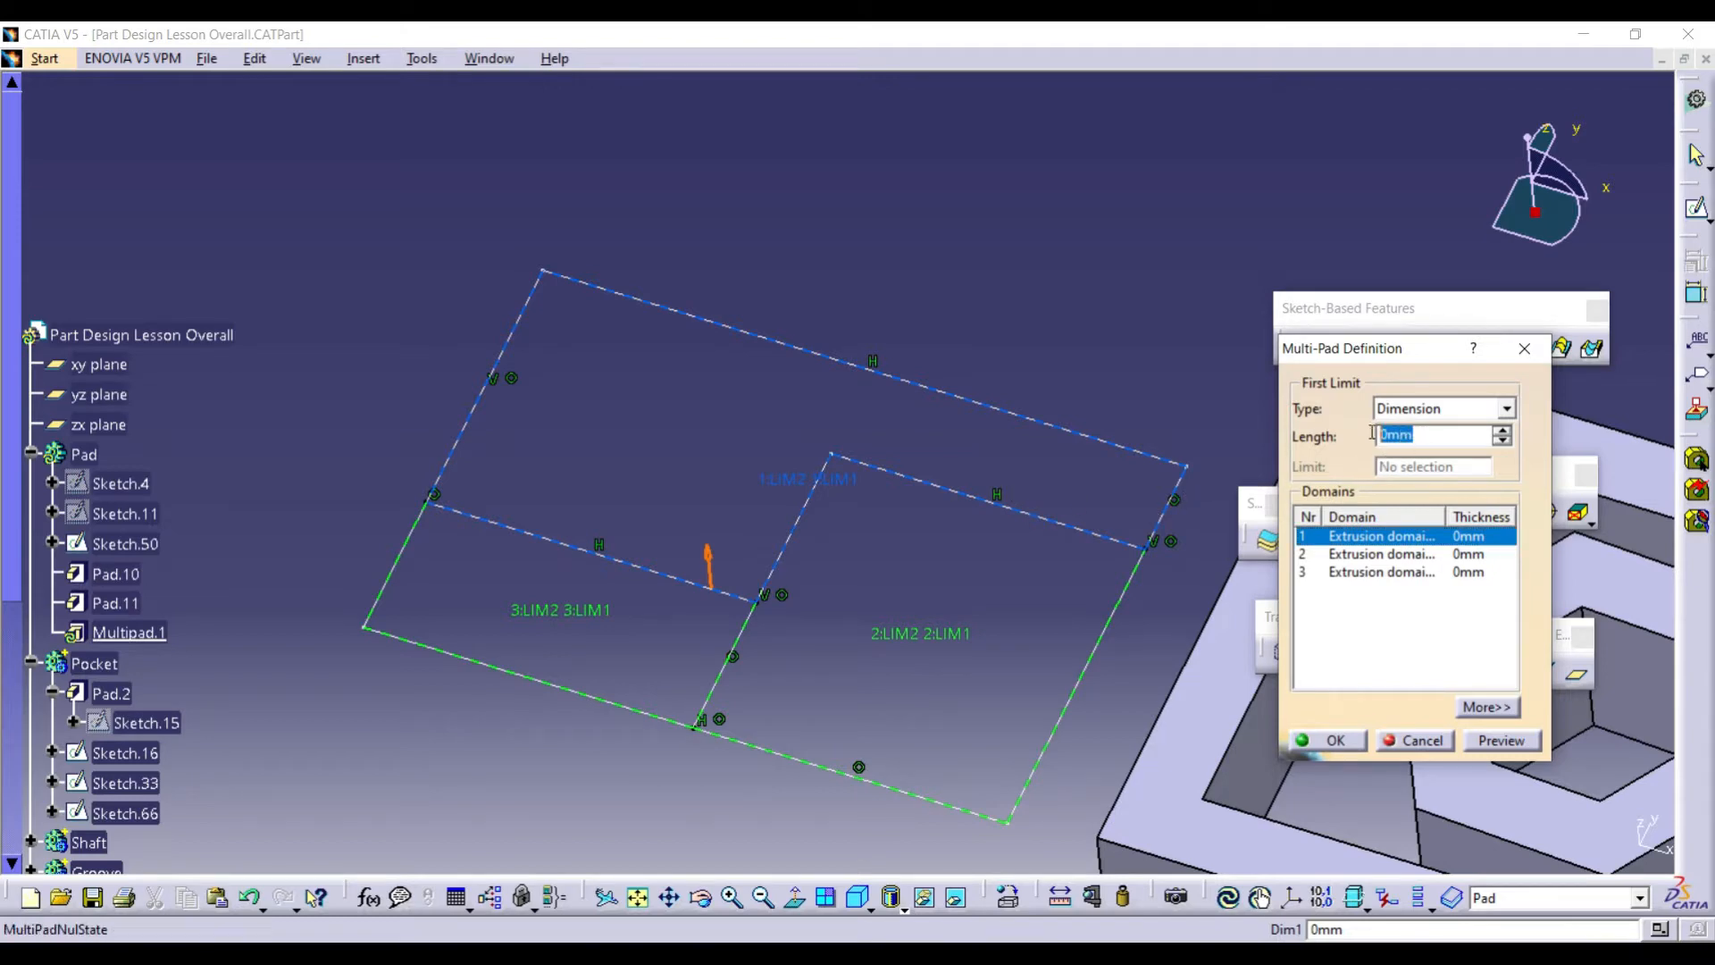
click(1504, 432)
drag(1506, 437, 1505, 434)
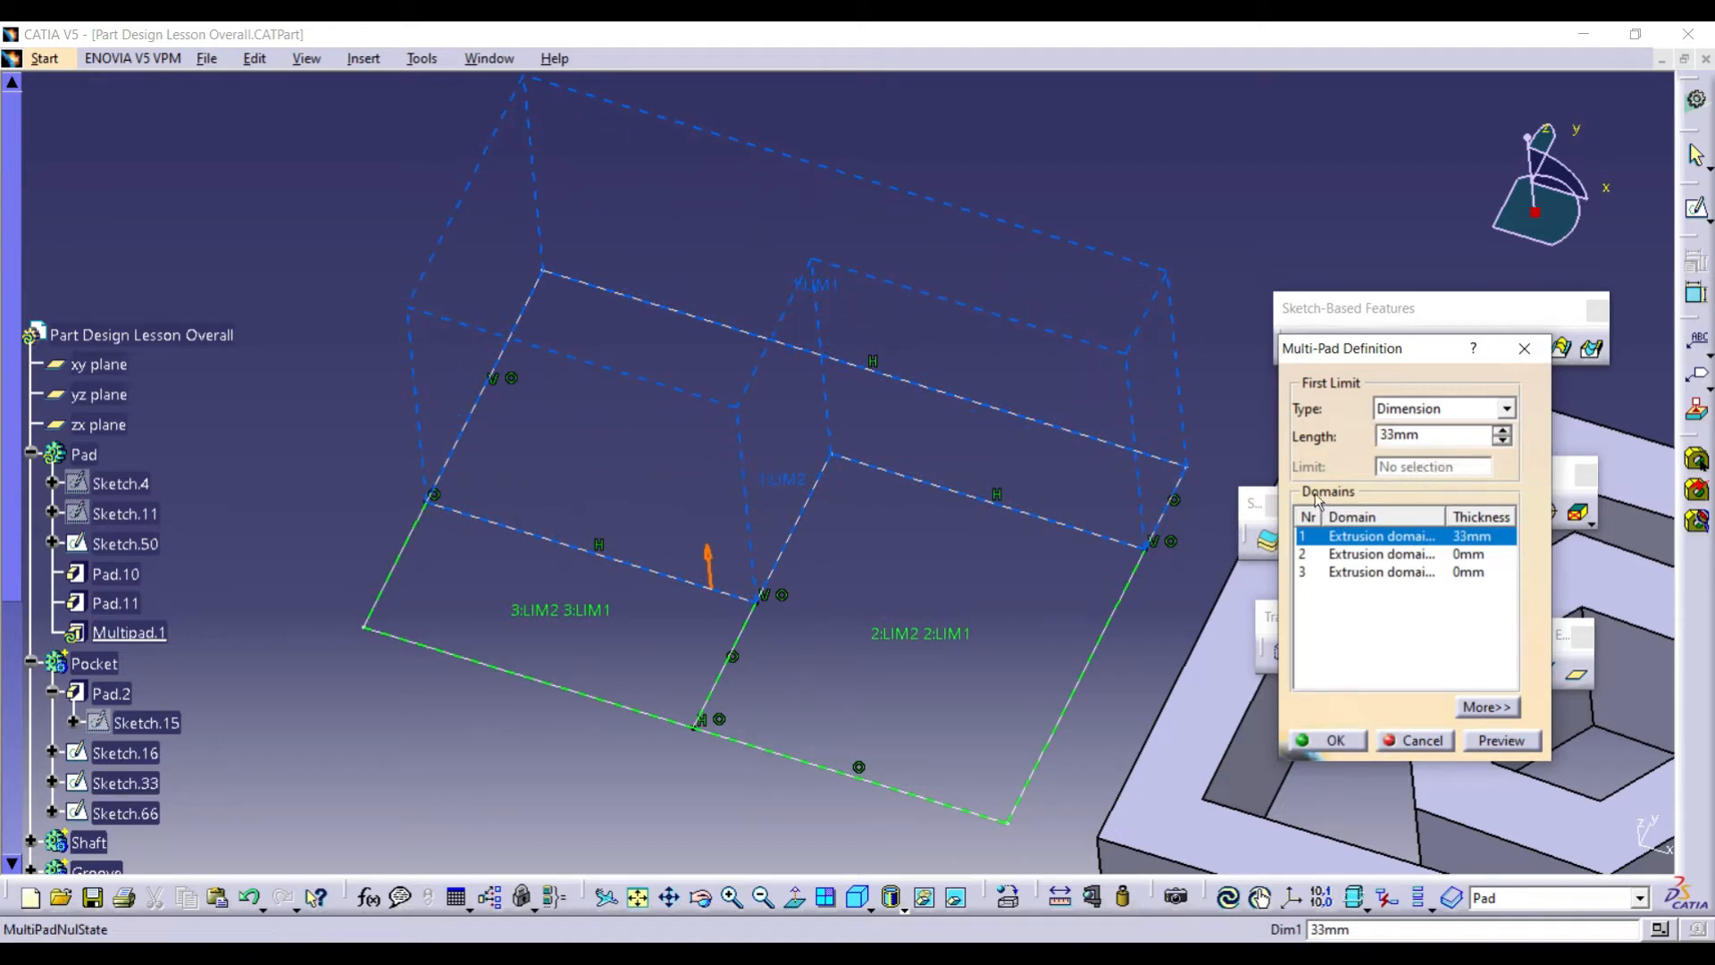
Check the regions of the second and third domains and set the second domain's length to 12 mm.
click(1338, 555)
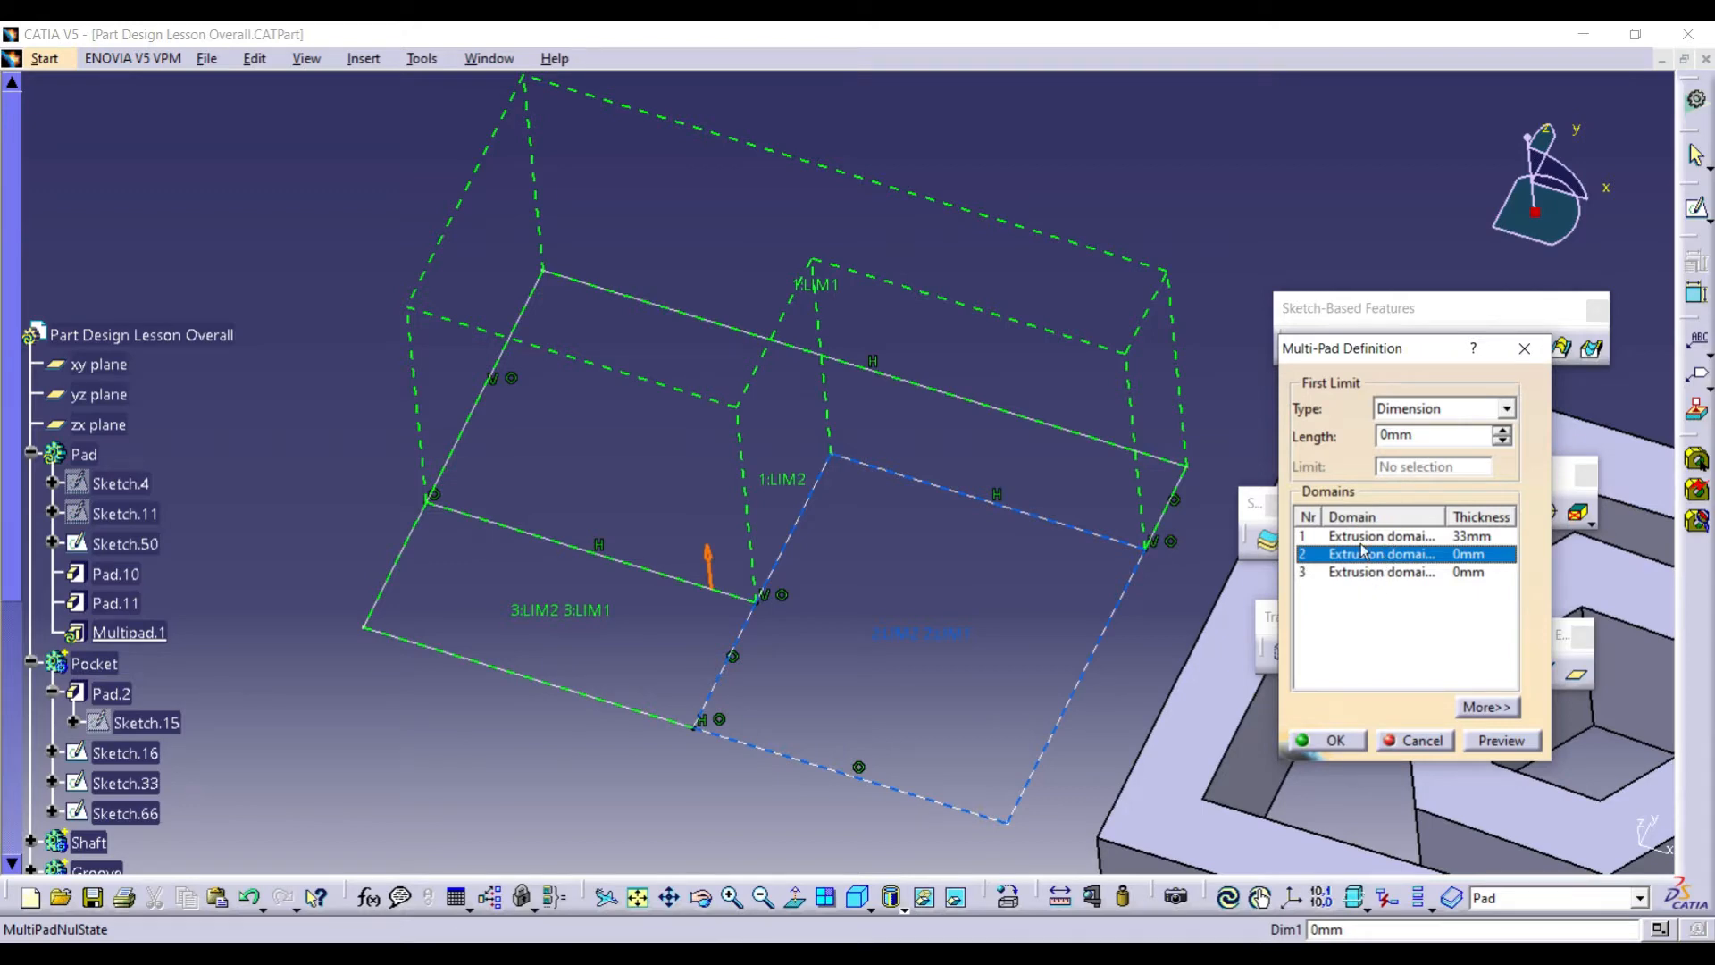
click(1372, 576)
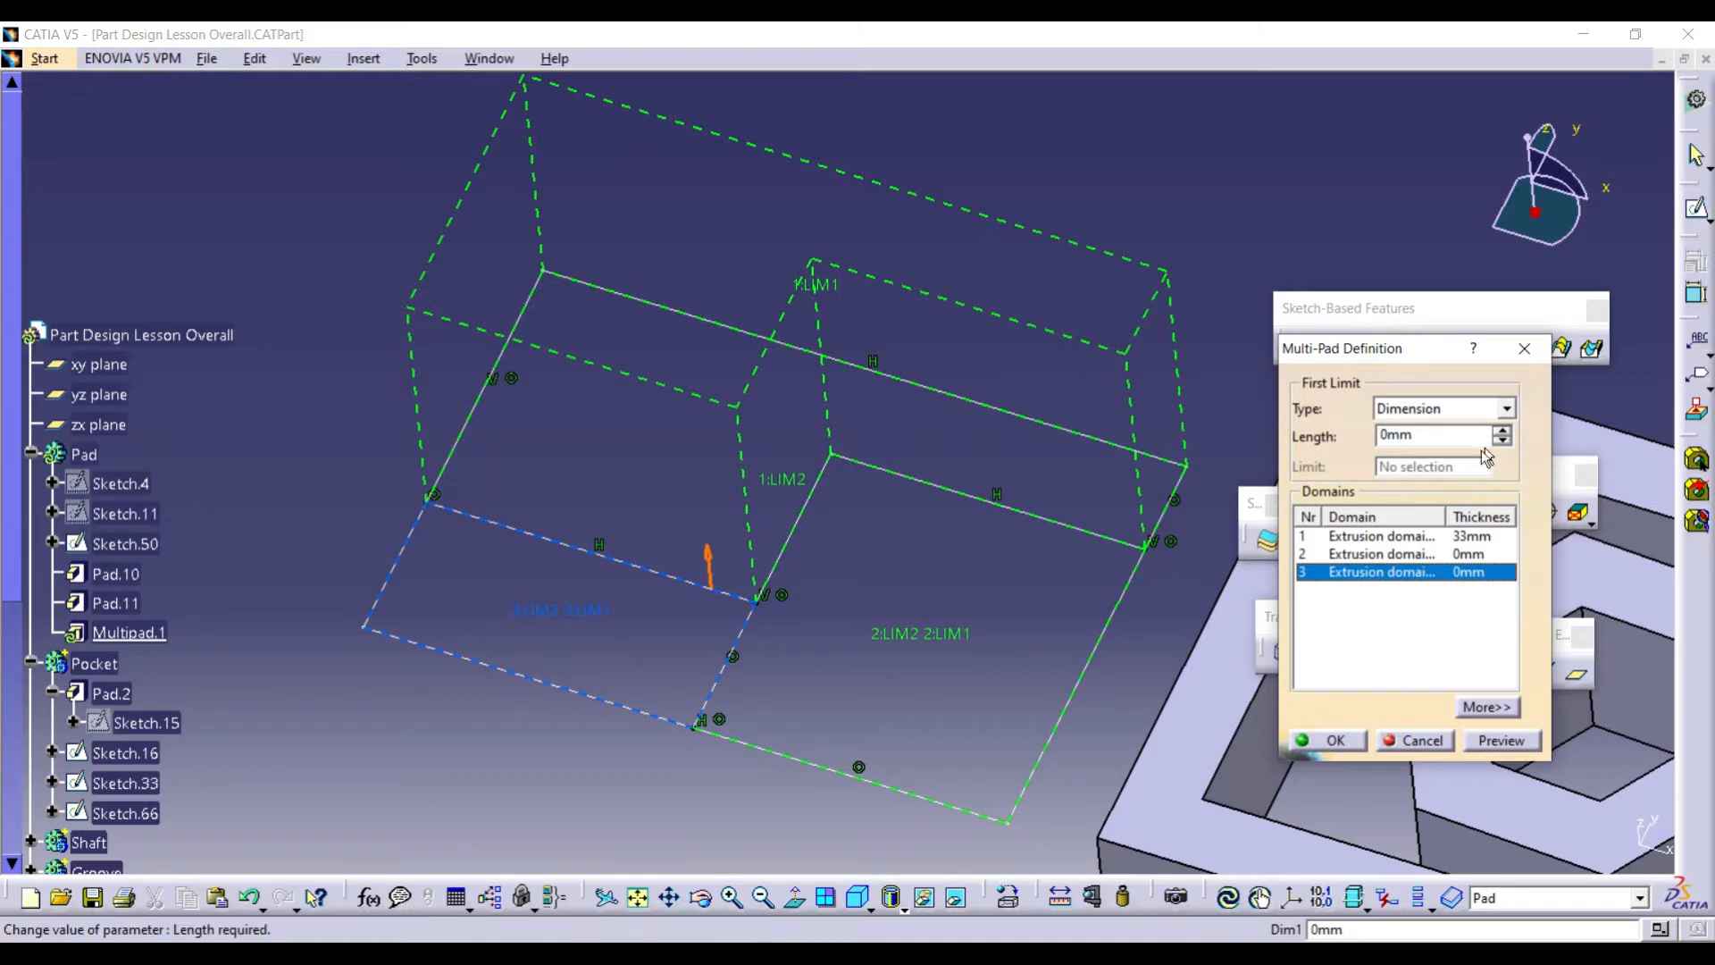
click(1412, 554)
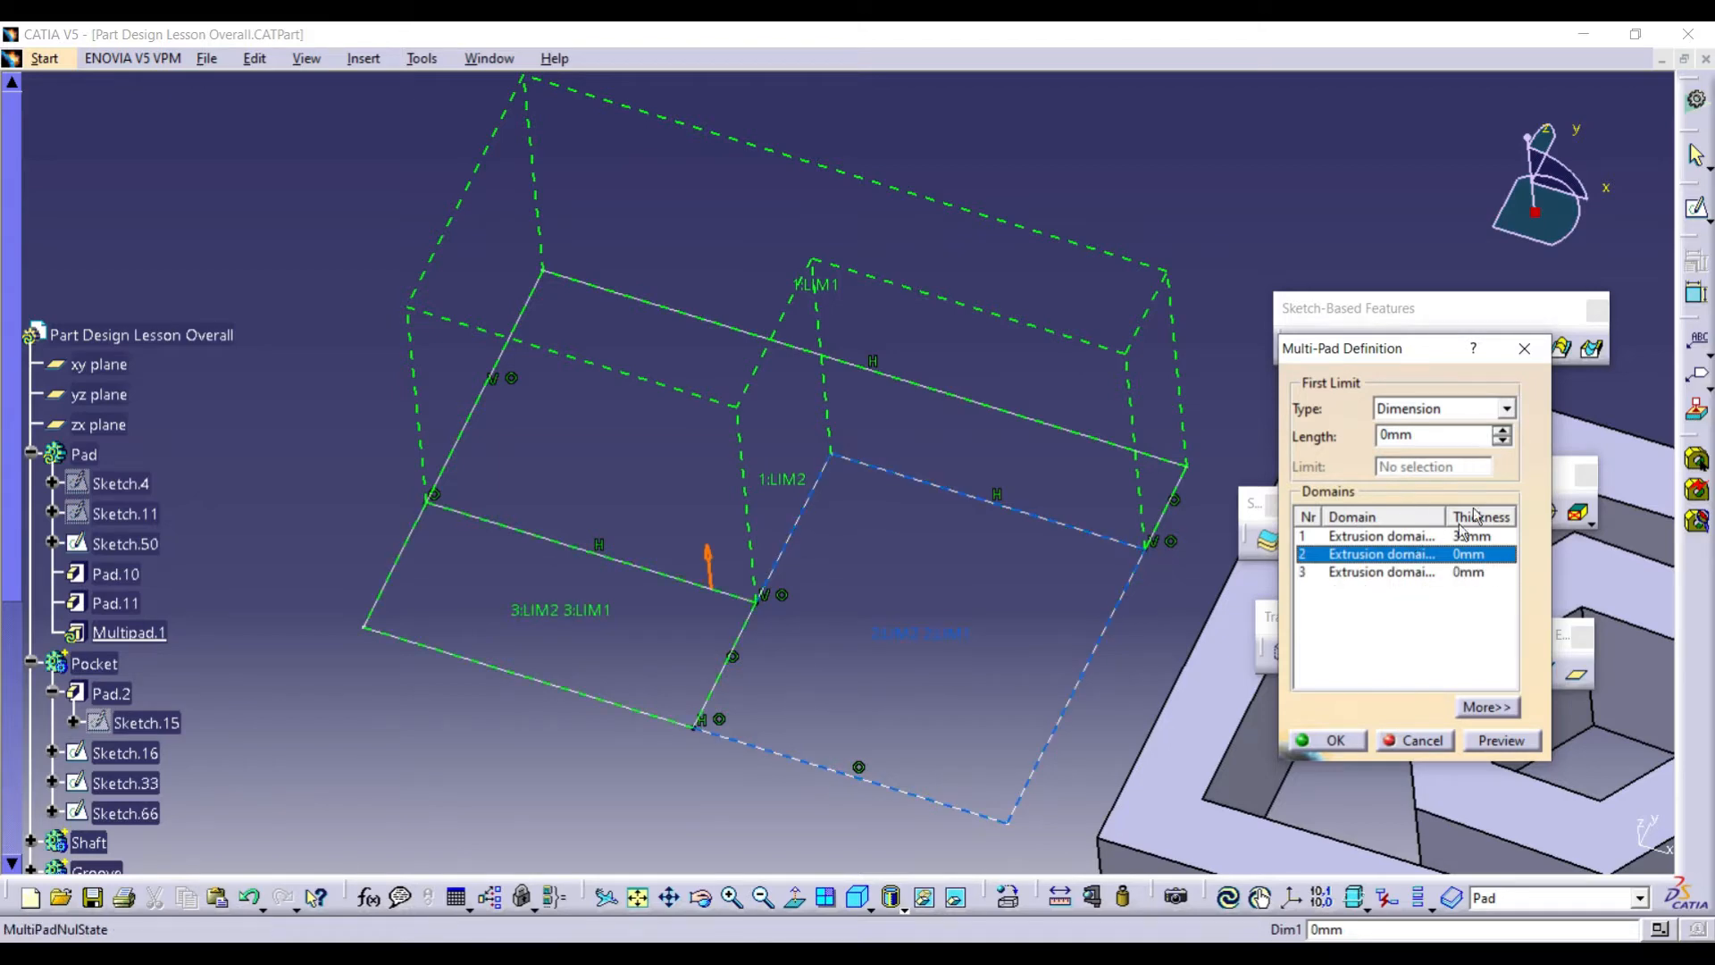
click(1501, 431)
click(1501, 431)
Give the third domain, the small rectangular region, an extrusion length and create the multi-pad.
click(1381, 572)
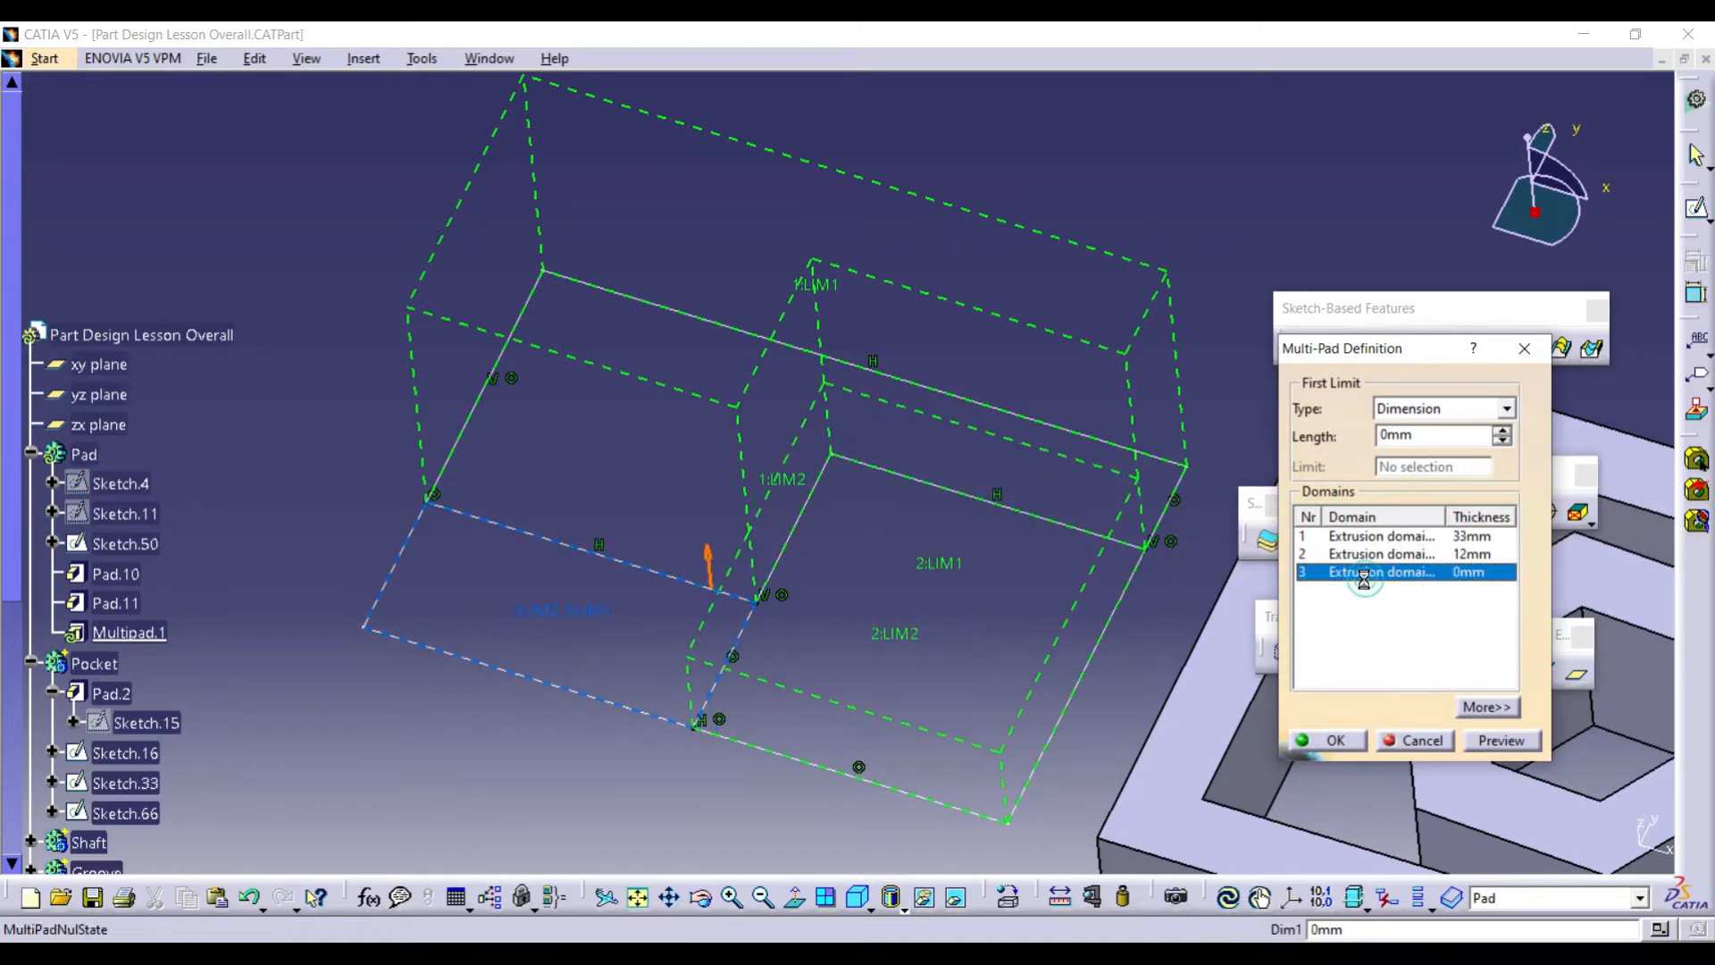
click(1501, 432)
click(1340, 739)
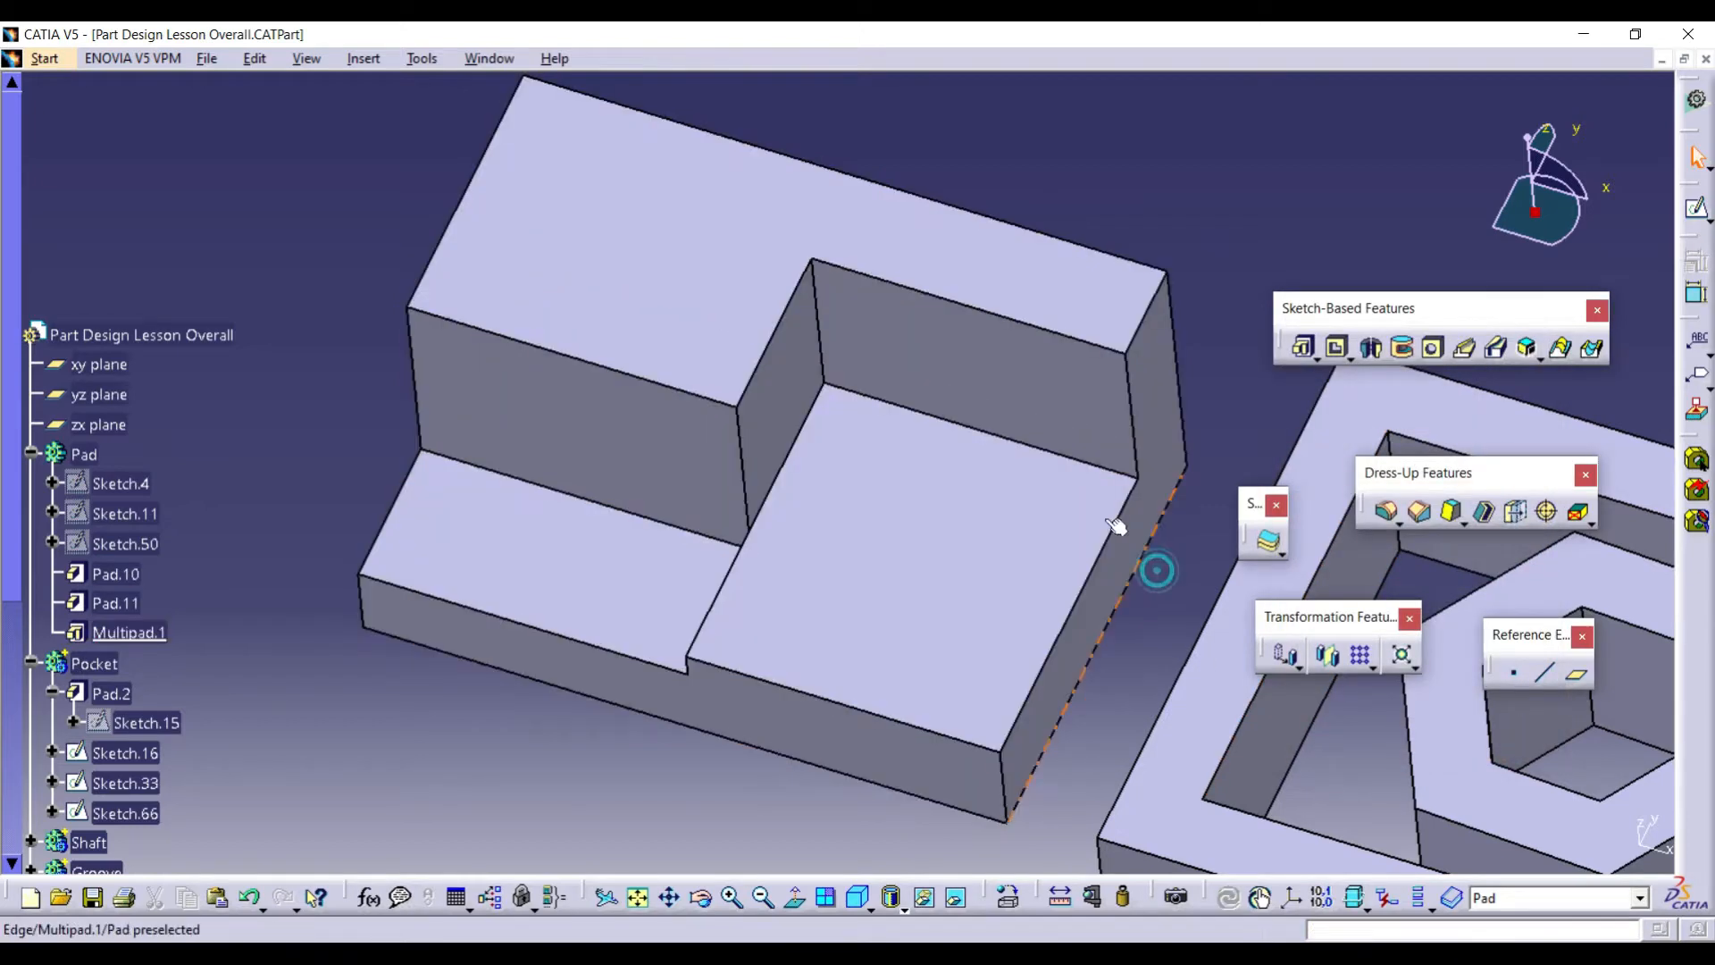
Collapse the Pad and Pocket branches of the tree and define the Pocket body as the in-work object.
middle_drag(1061, 457, 991, 509)
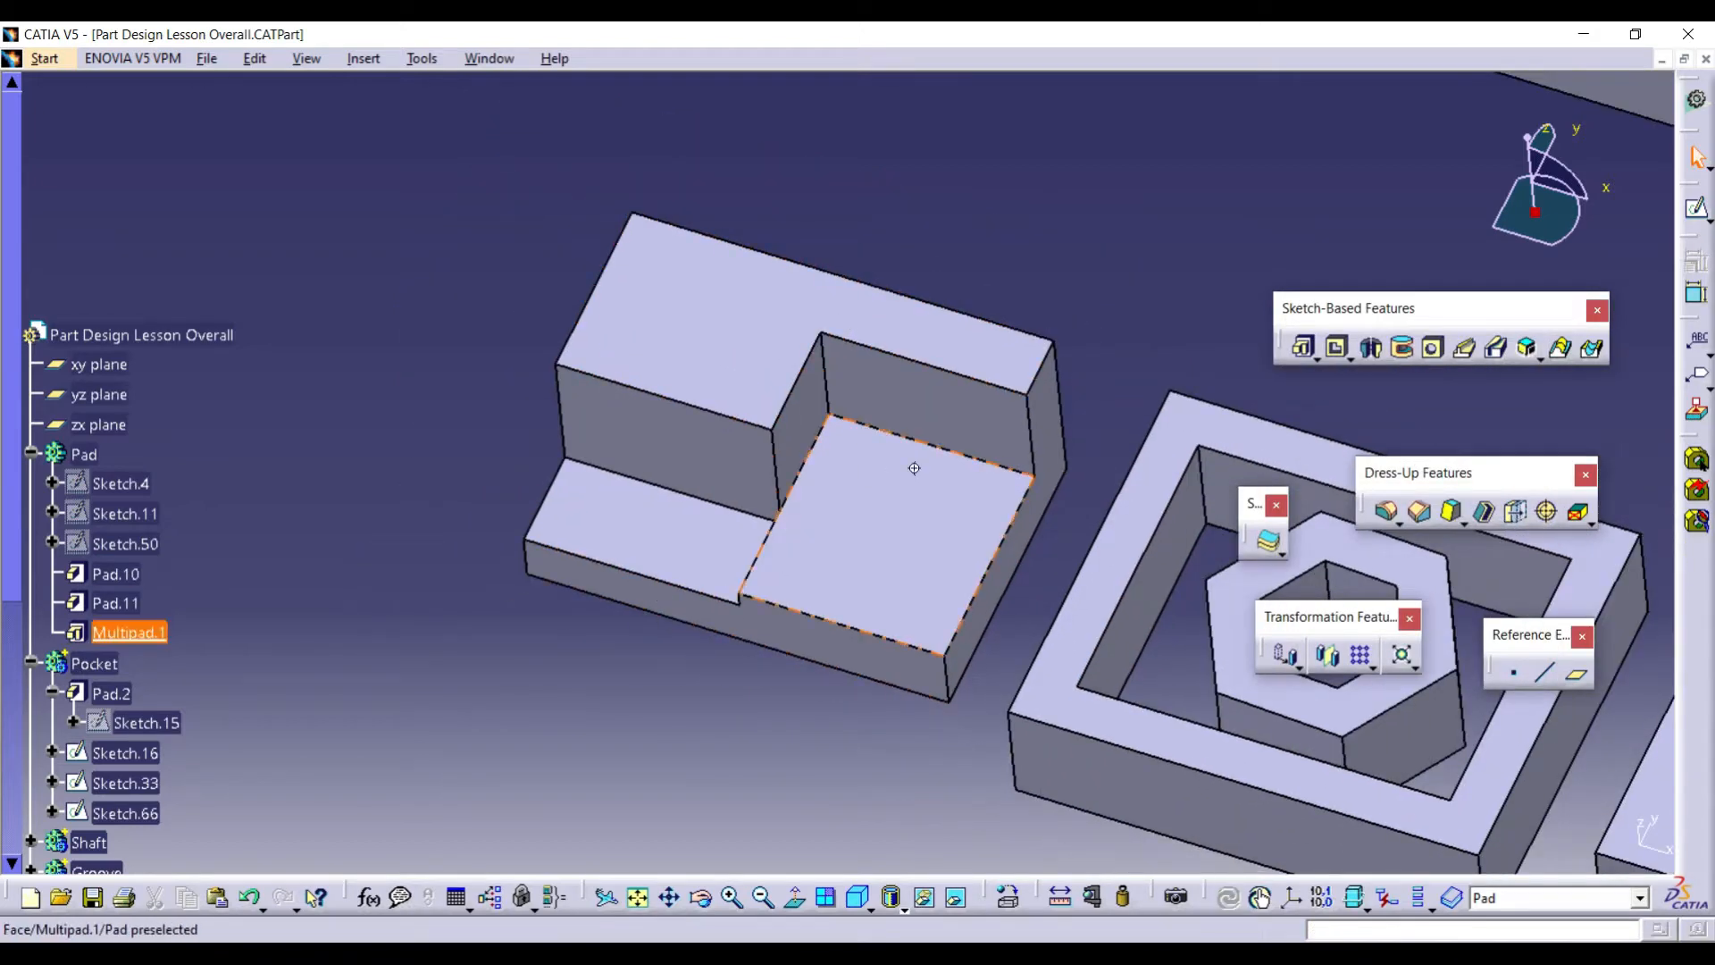
middle_drag(911, 467, 804, 586)
middle_drag(931, 572, 920, 566)
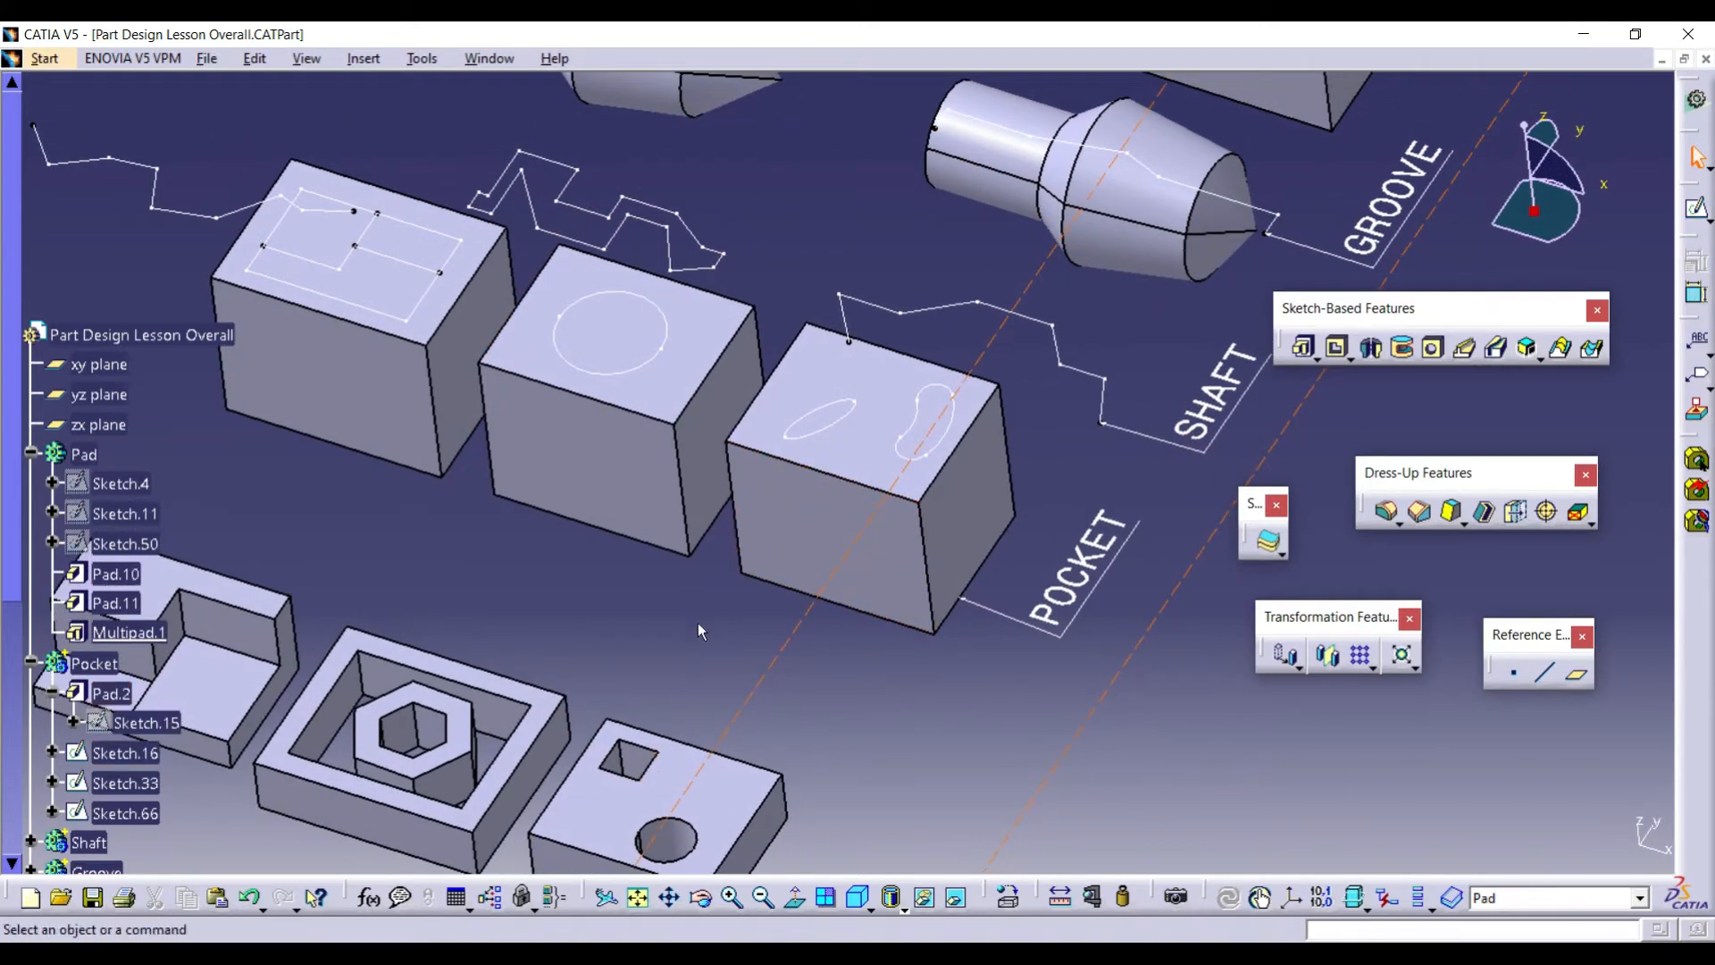
scroll(37, 386, down, 1)
click(27, 374)
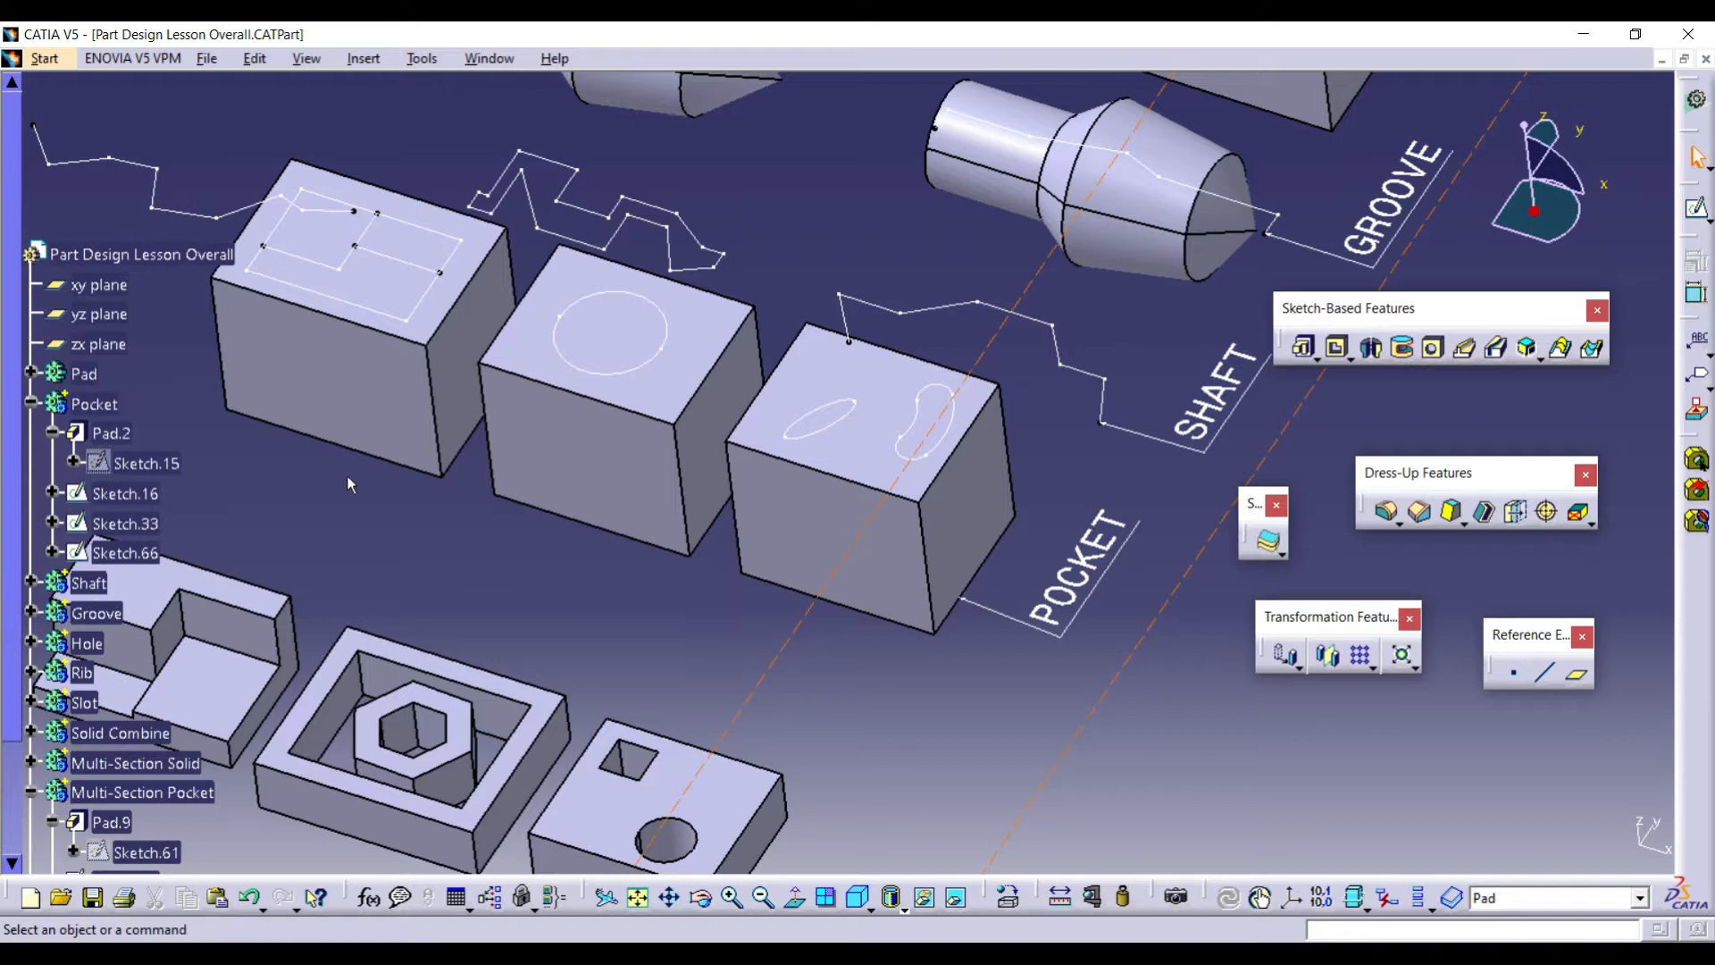
click(31, 404)
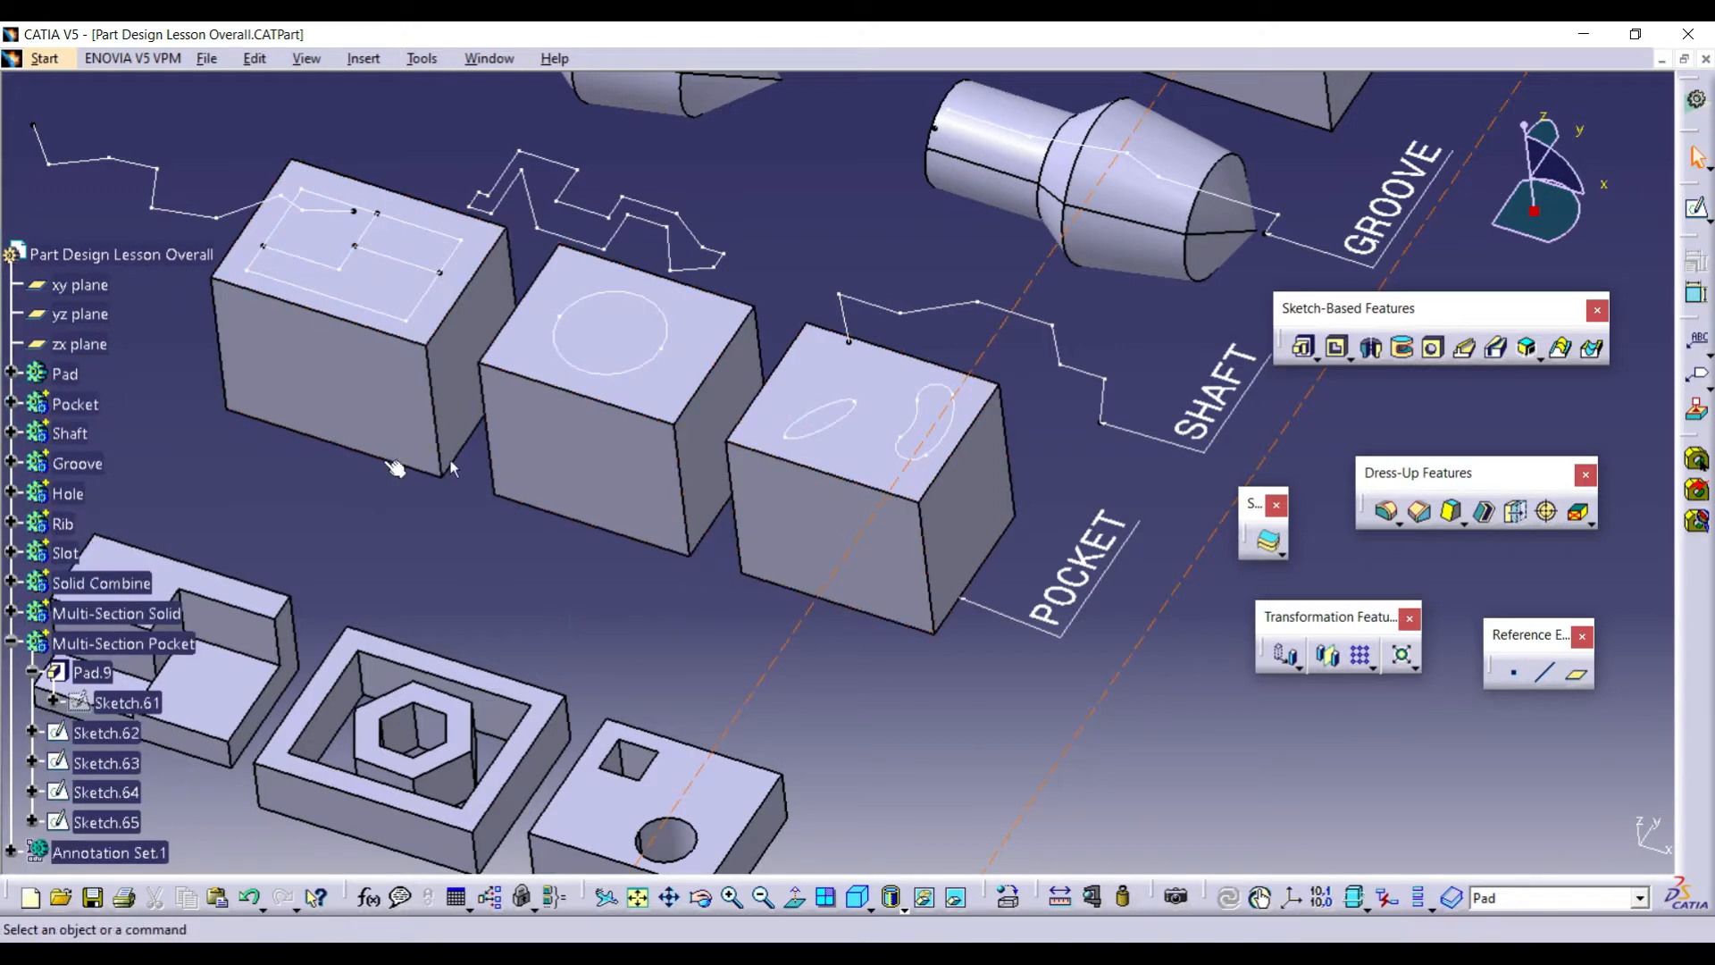
right_click(66, 413)
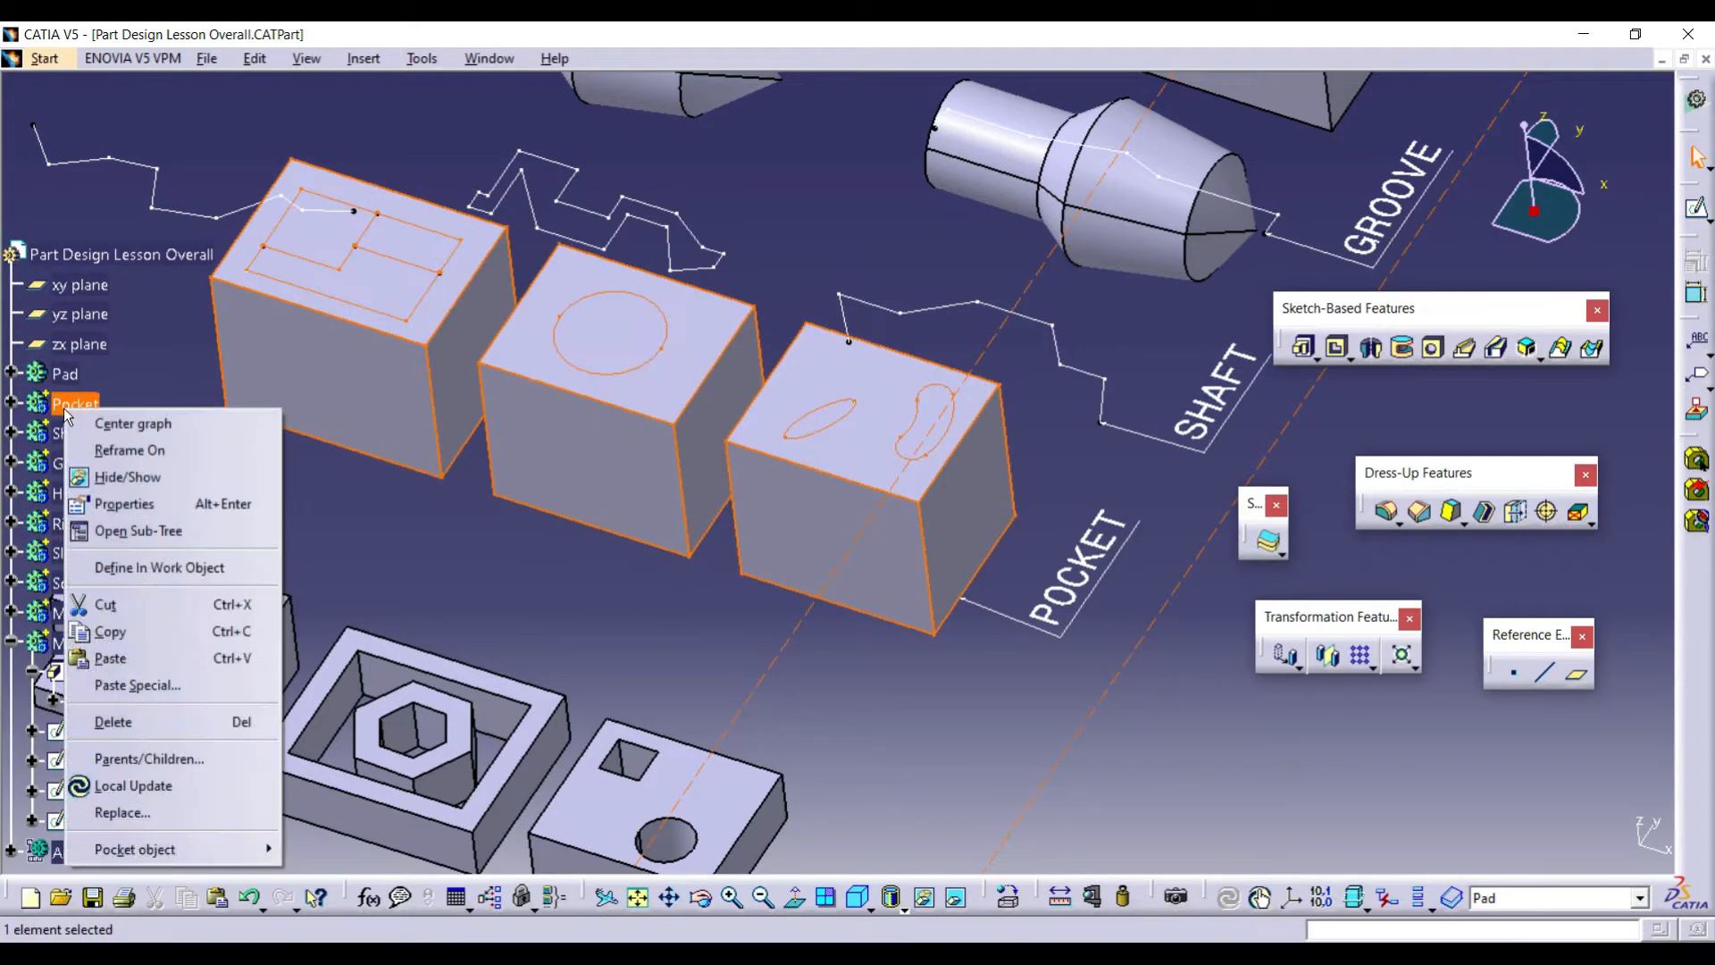
click(118, 568)
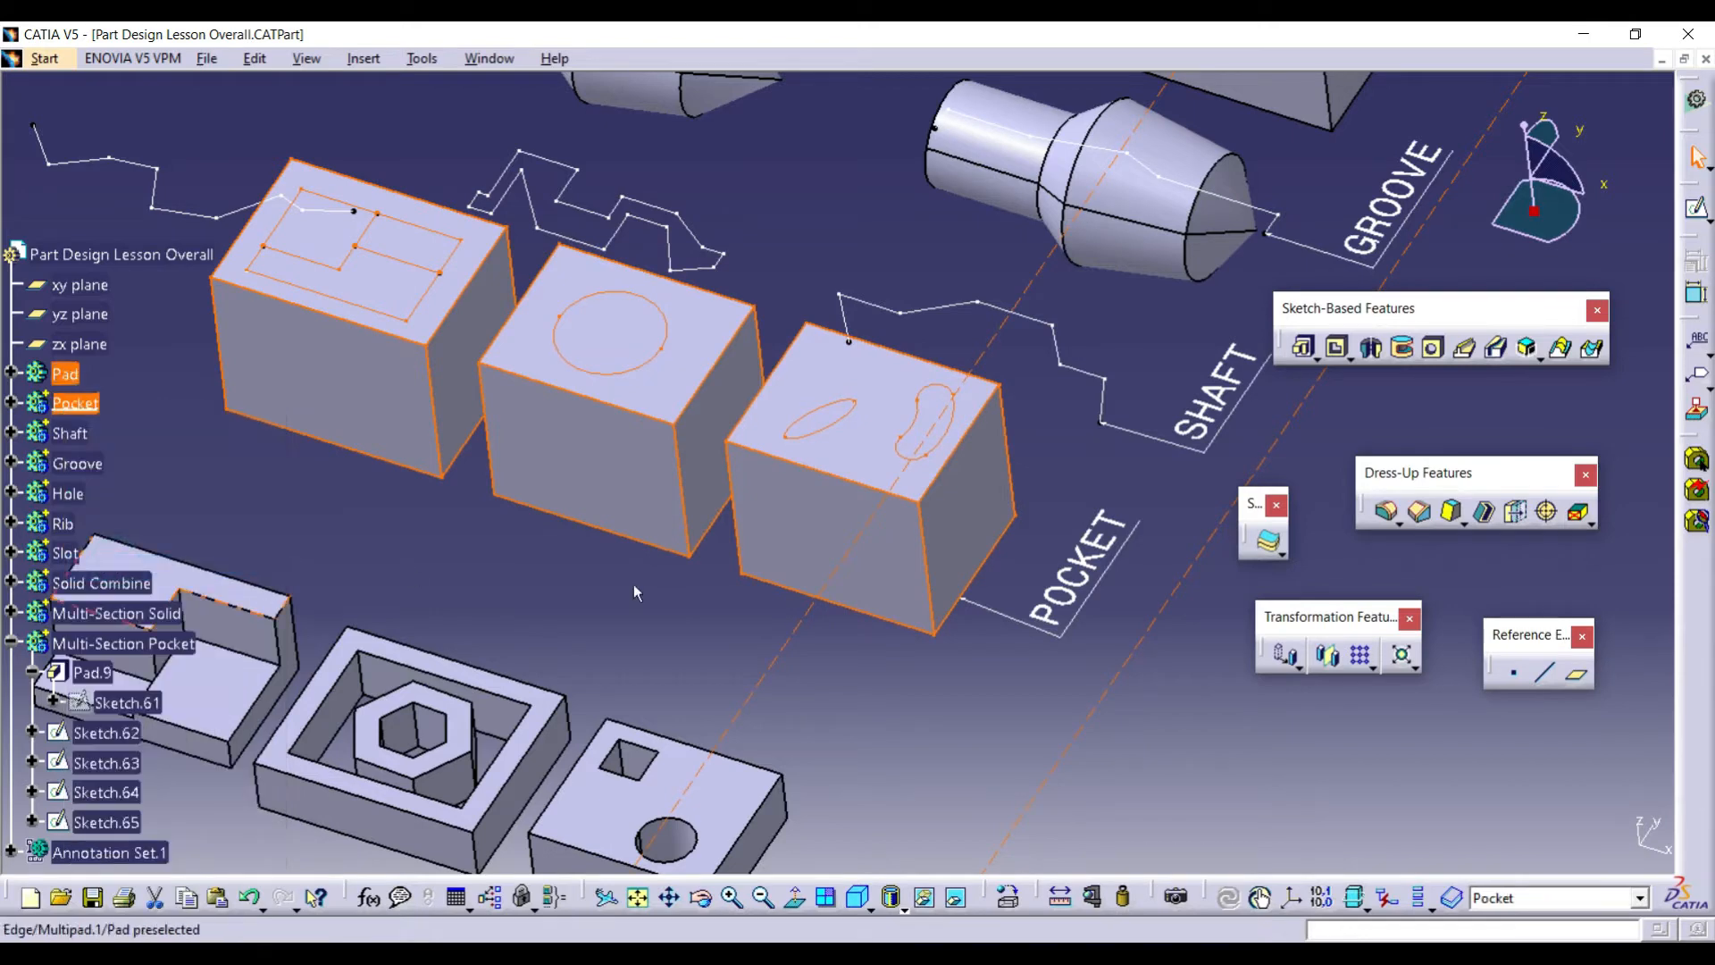
Start a pocket from Sketch.16, the ellipse and curved slot on the block beside the POCKET label.
click(1337, 348)
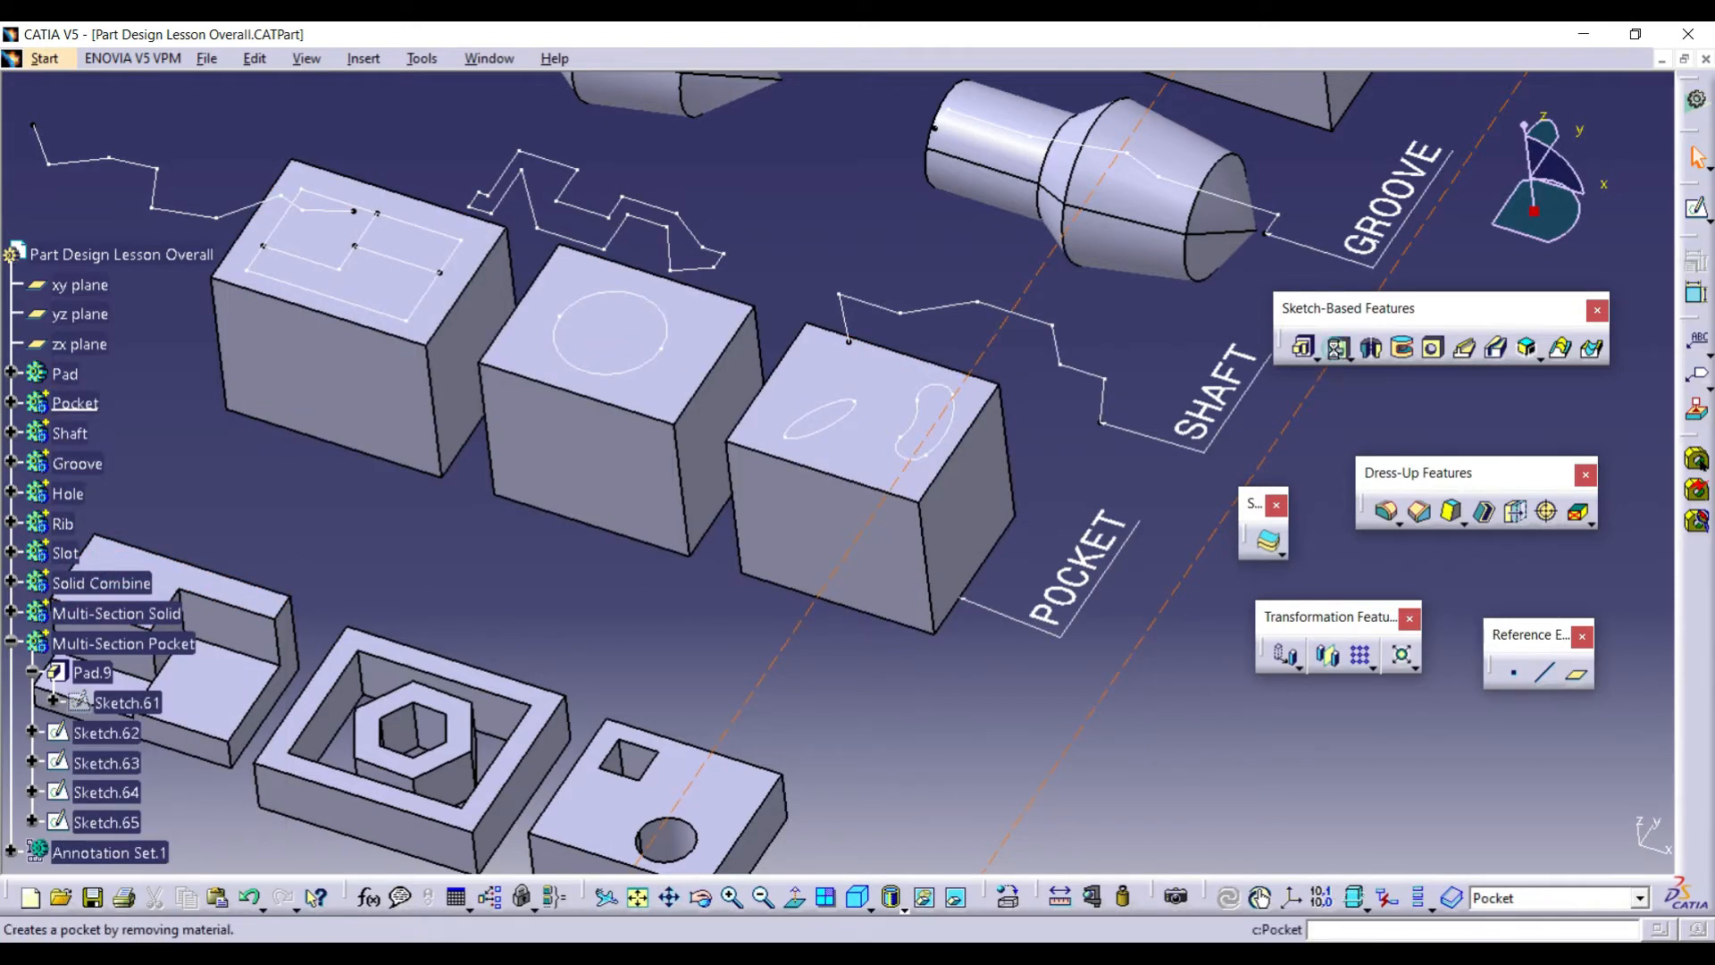
click(811, 435)
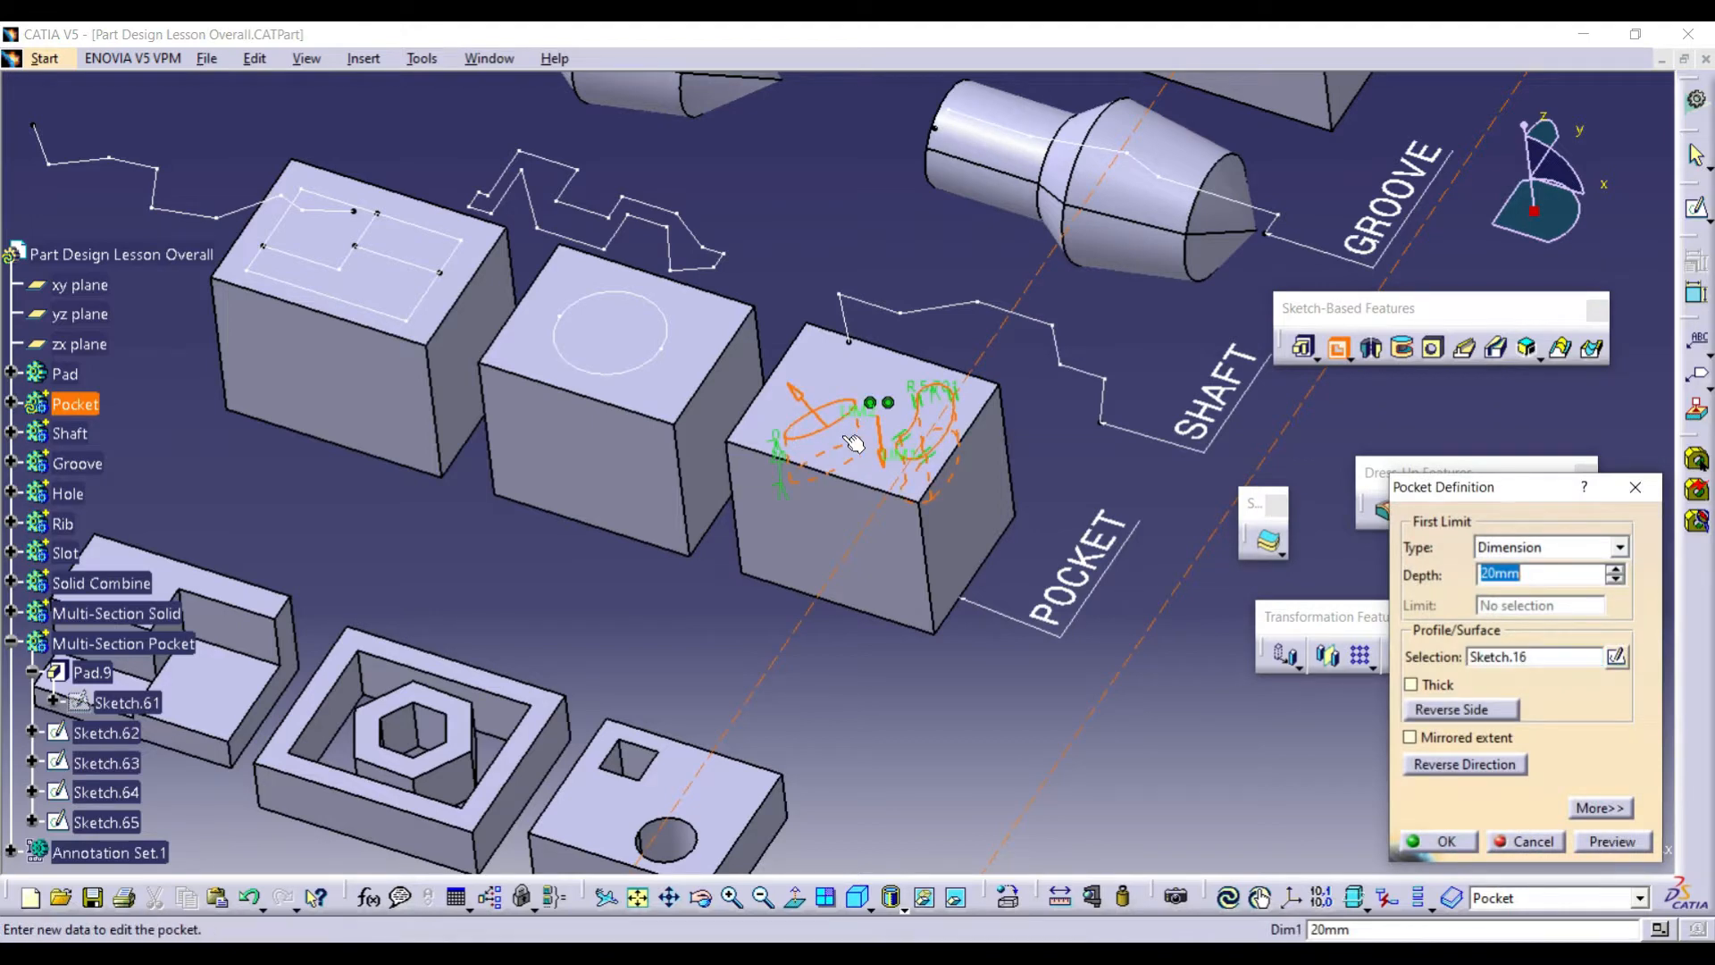
middle_click(843, 436)
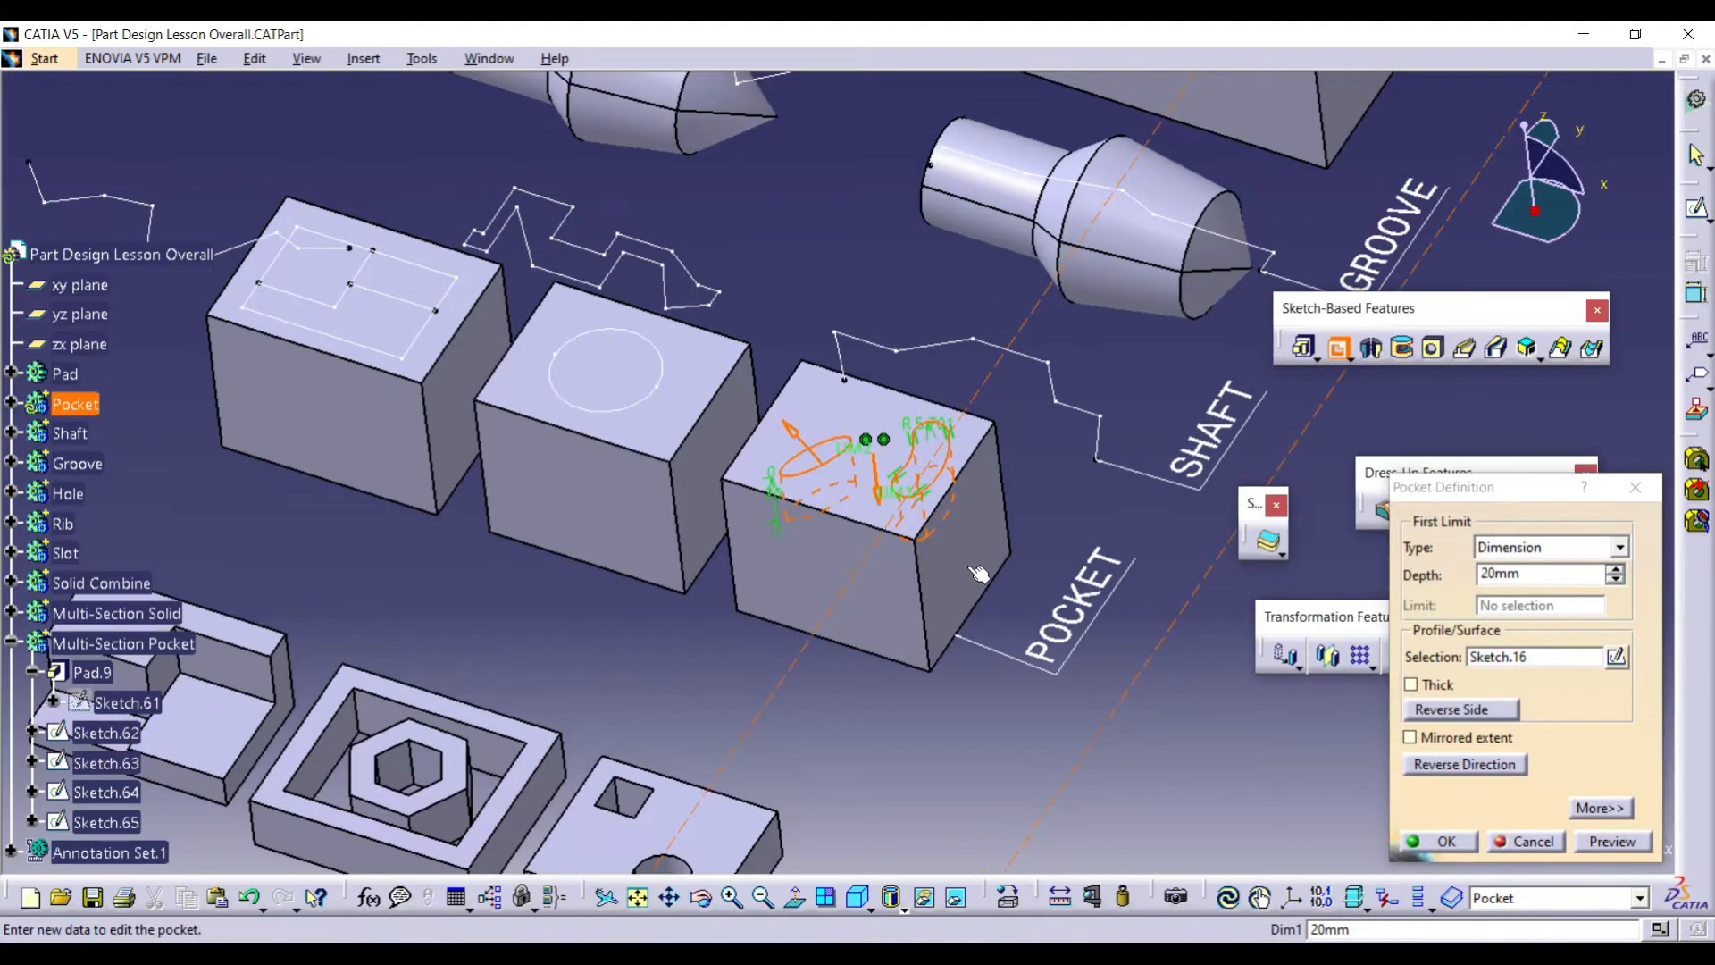
middle_click(865, 465)
Set the pocket's depth to 48 mm and check the preview inside the block.
click(1501, 577)
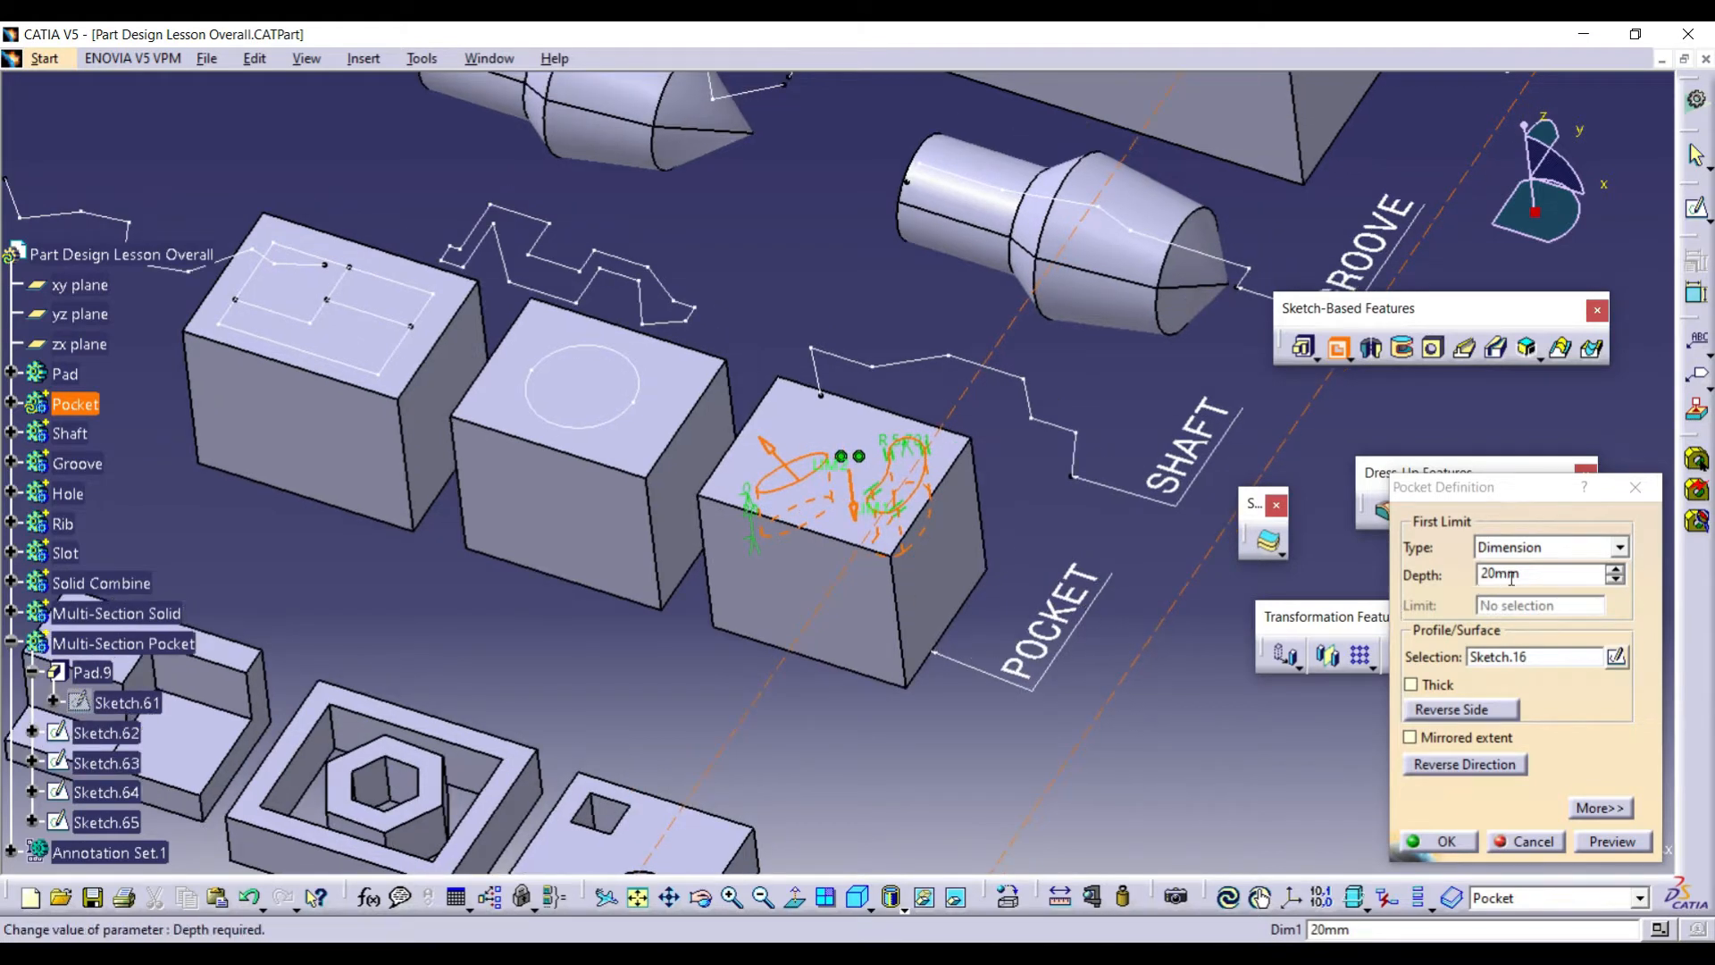
double_click(1526, 574)
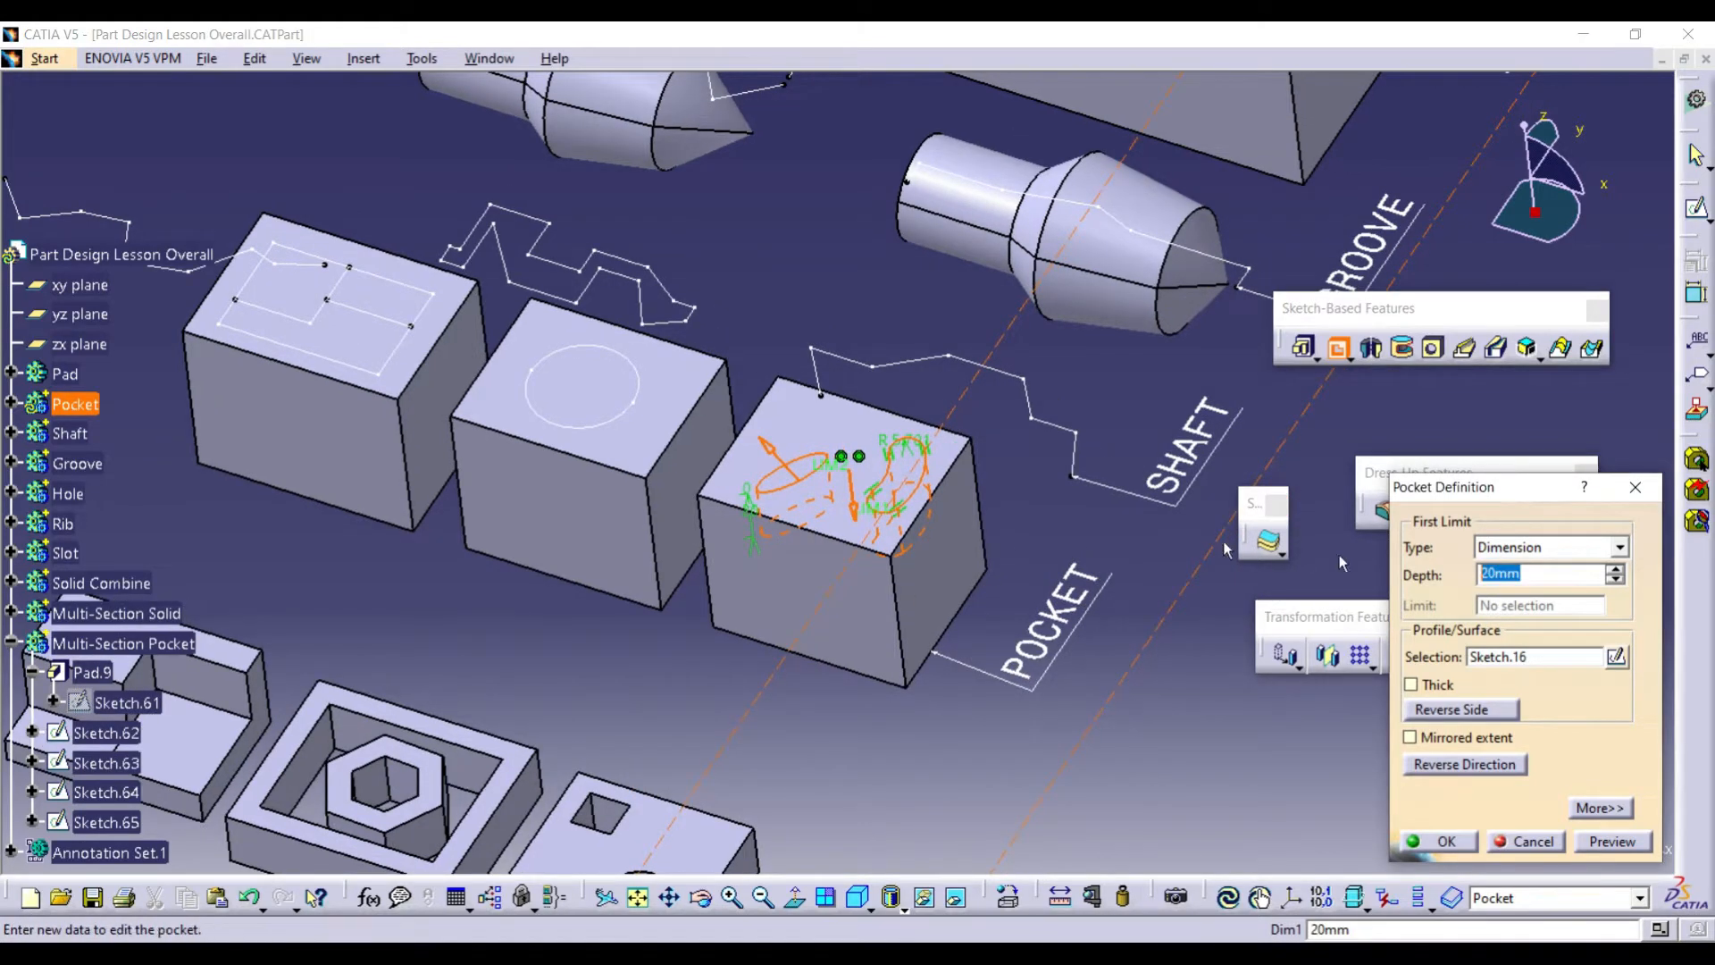
middle_click(848, 506)
middle_drag(817, 598, 804, 540)
drag(770, 538, 766, 717)
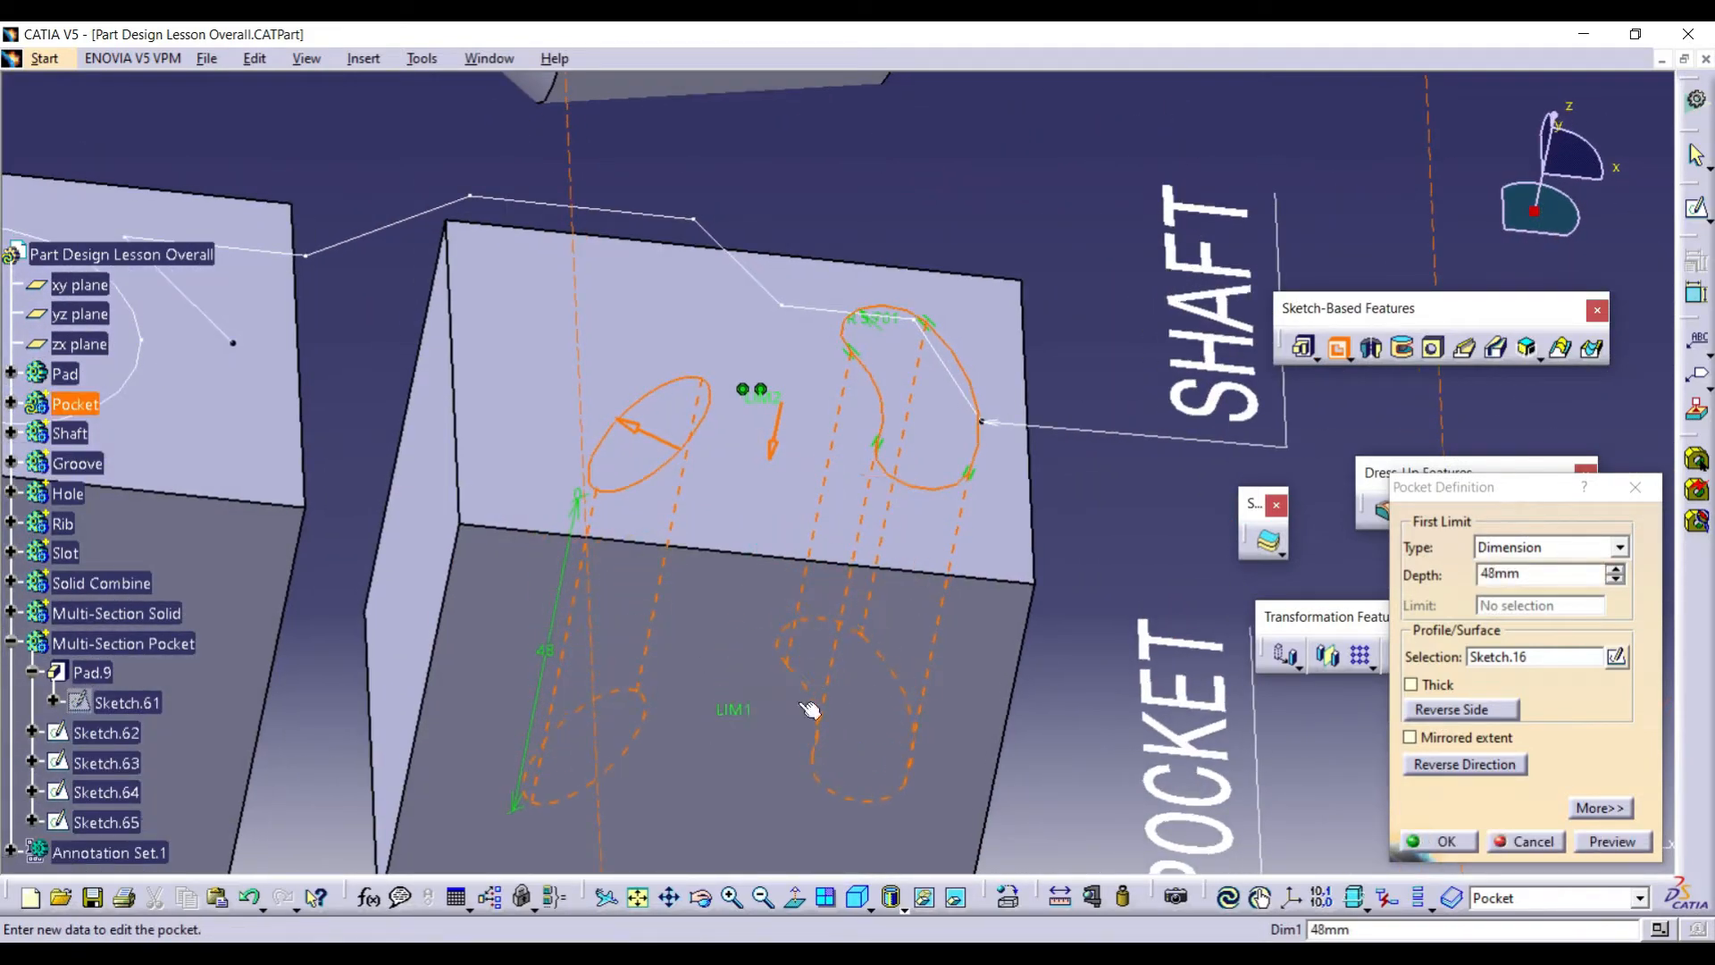
middle_click(865, 603)
middle_drag(807, 578, 727, 602)
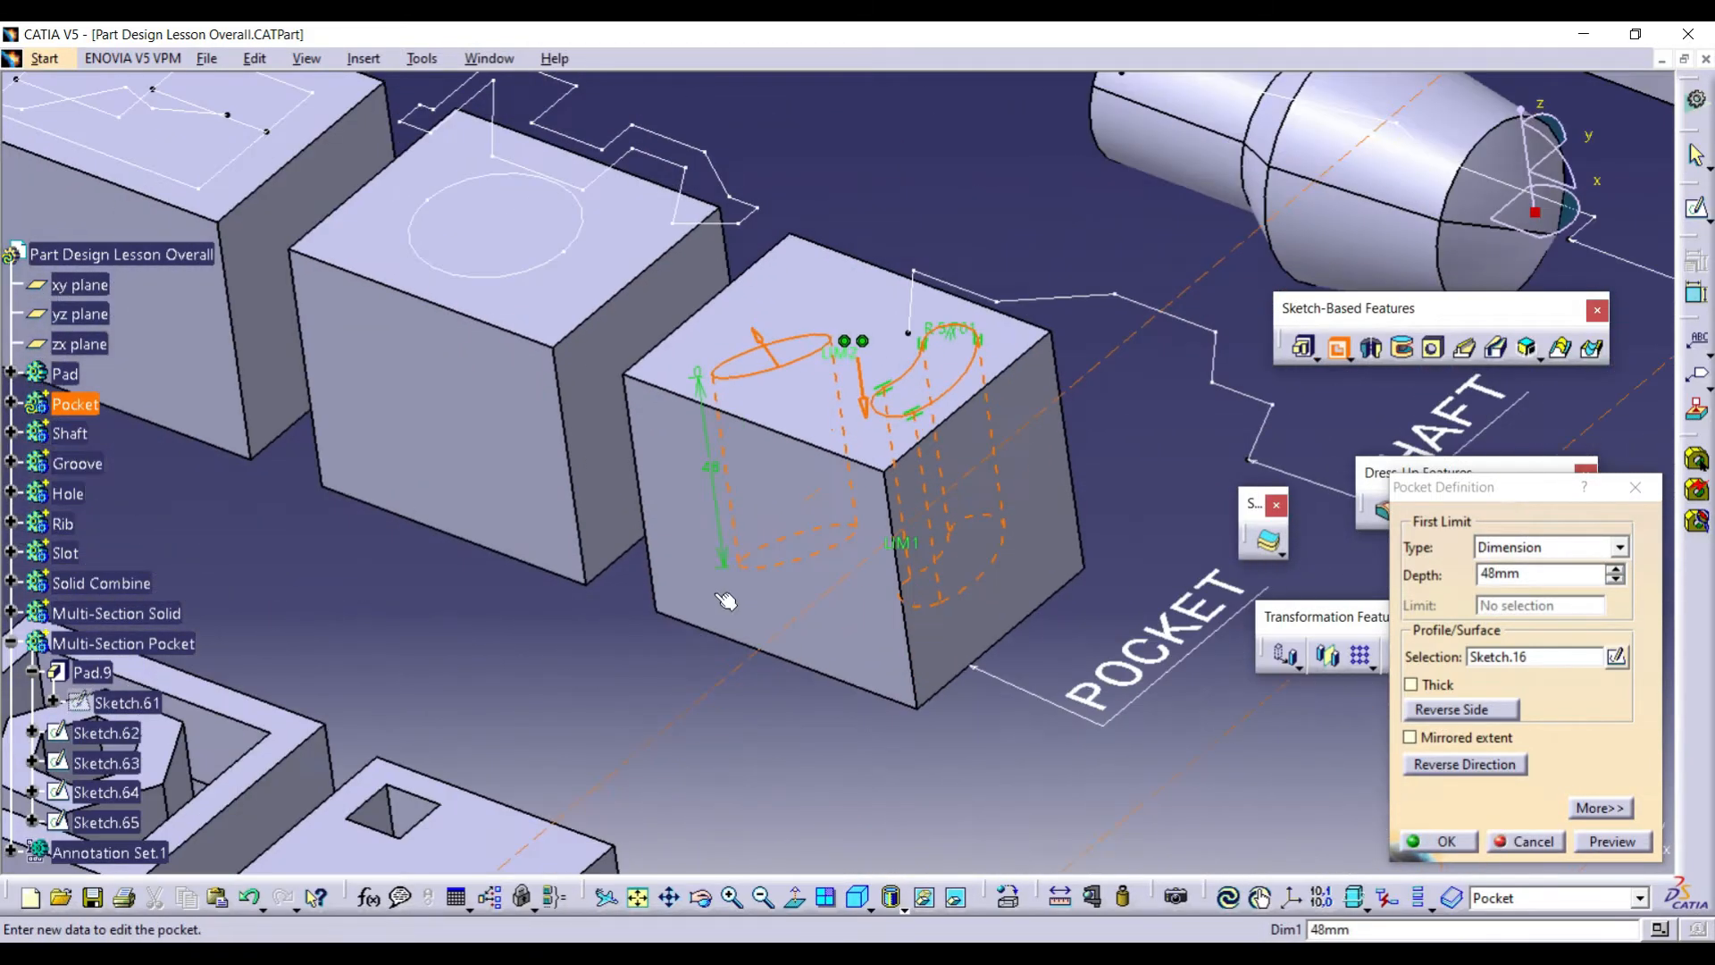
Change the pocket's first limit type to Up to plane and choose the block's bottom face as the limit.
middle_drag(814, 680, 982, 522)
drag(1531, 493, 1335, 286)
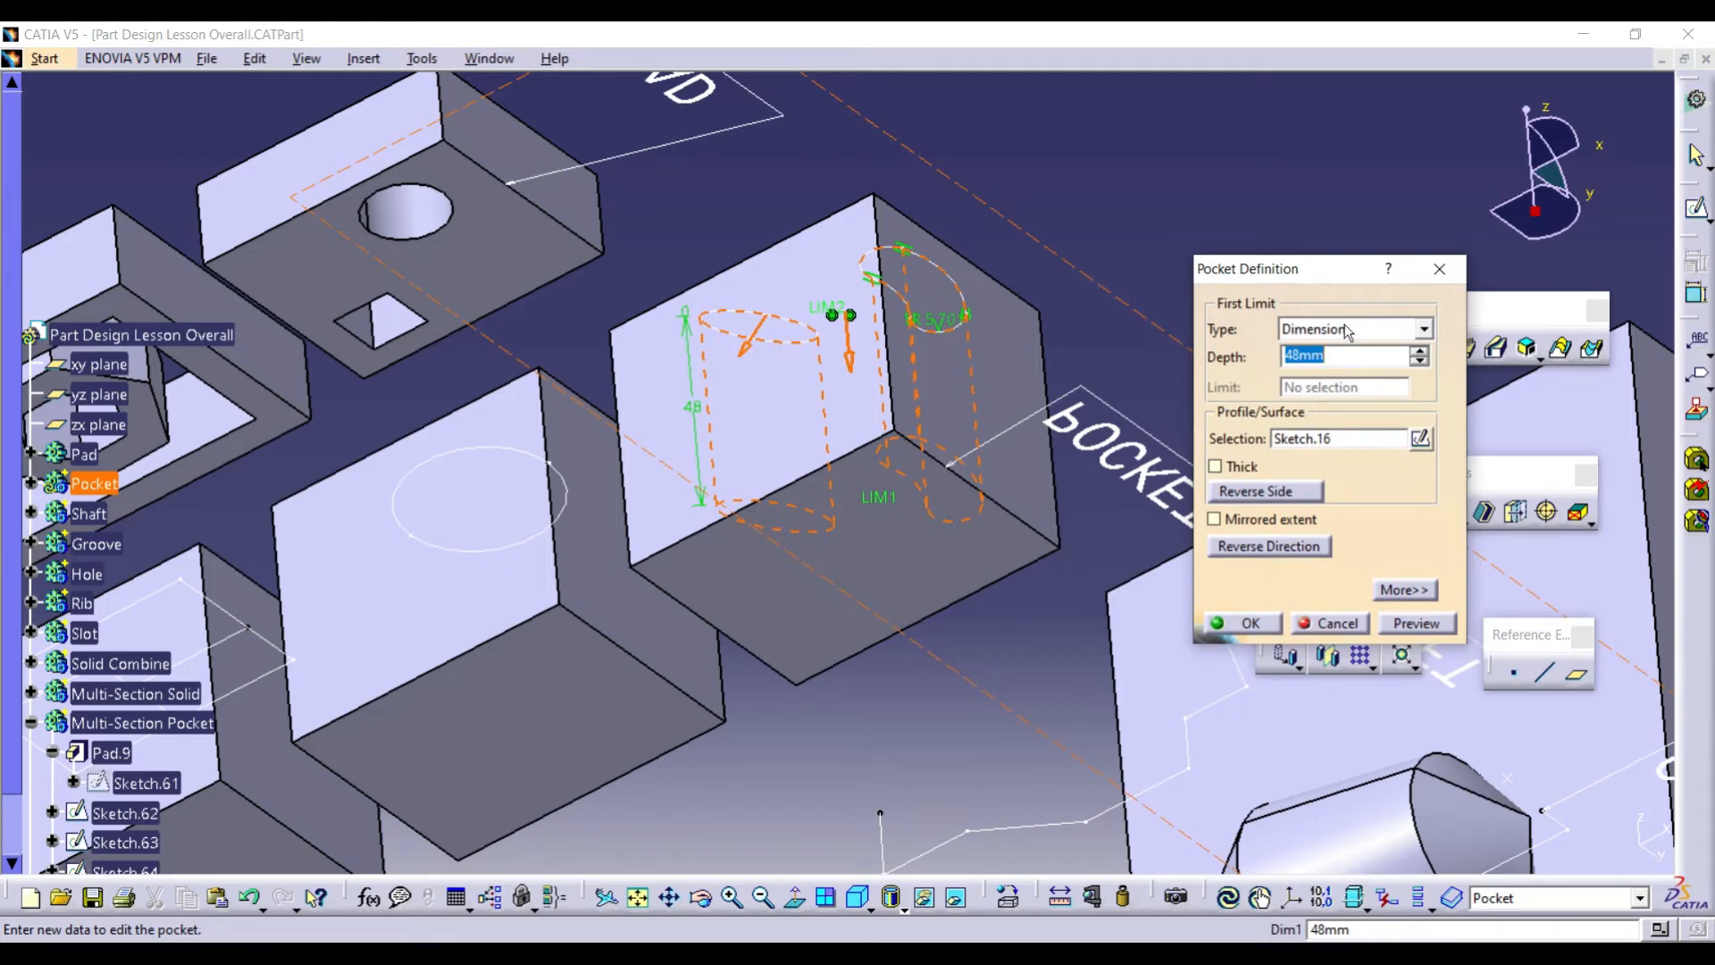
click(1347, 330)
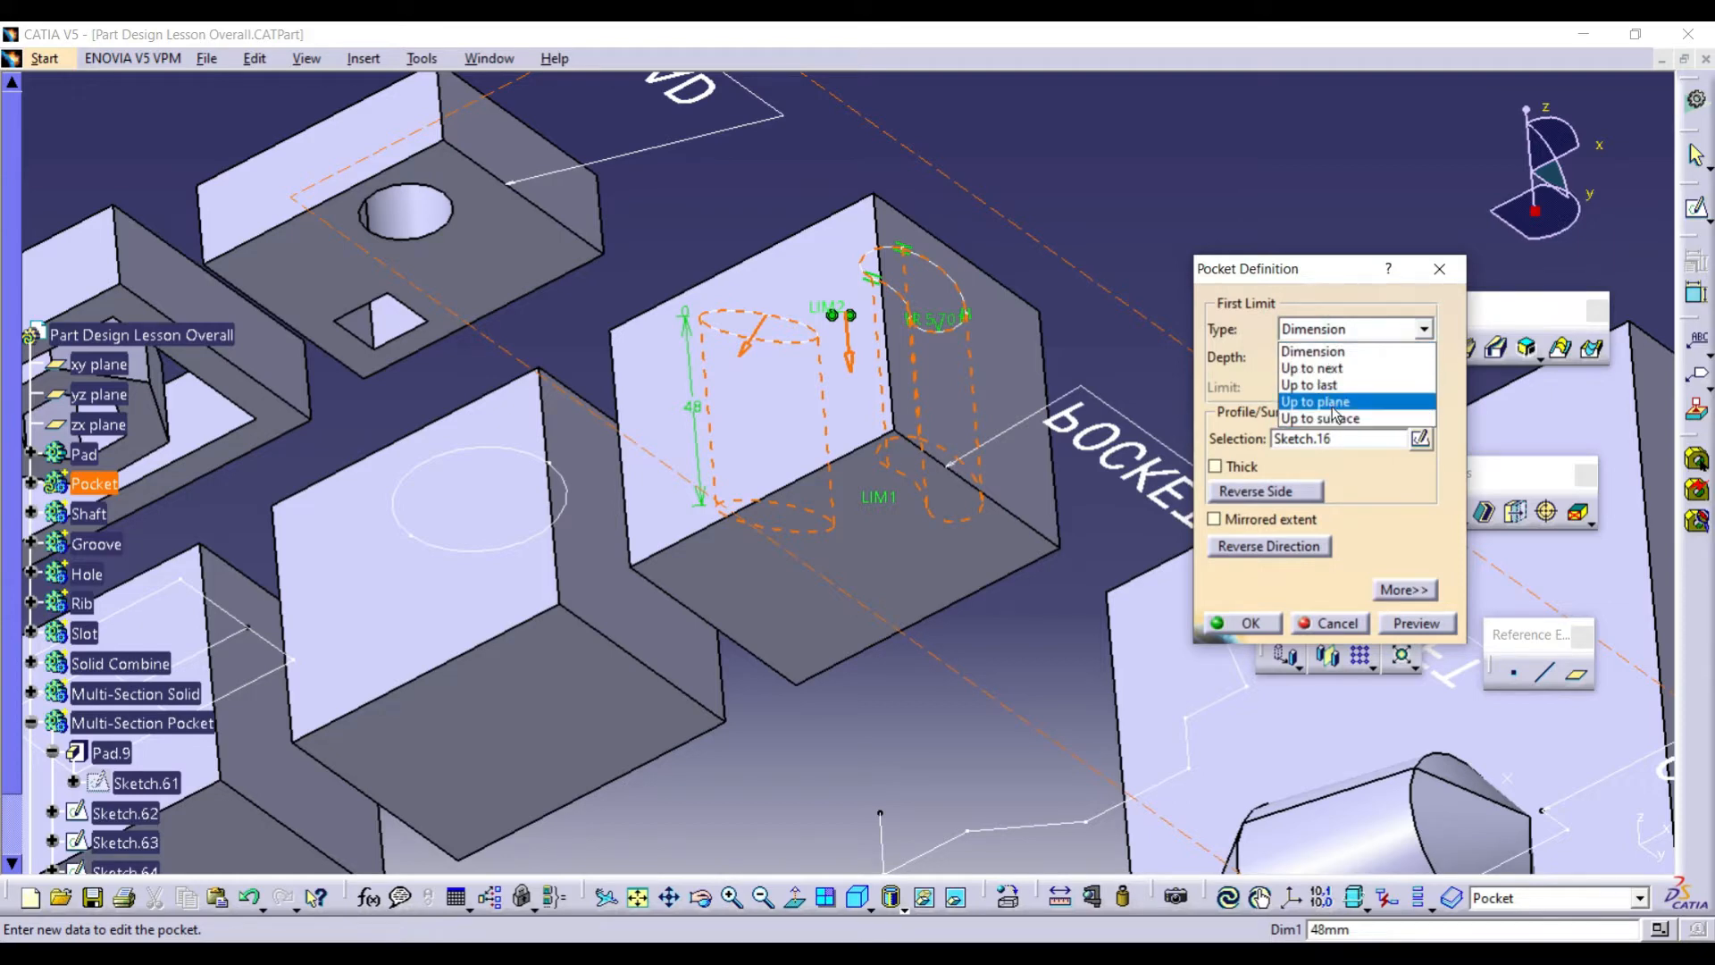
click(1332, 408)
middle_click(814, 397)
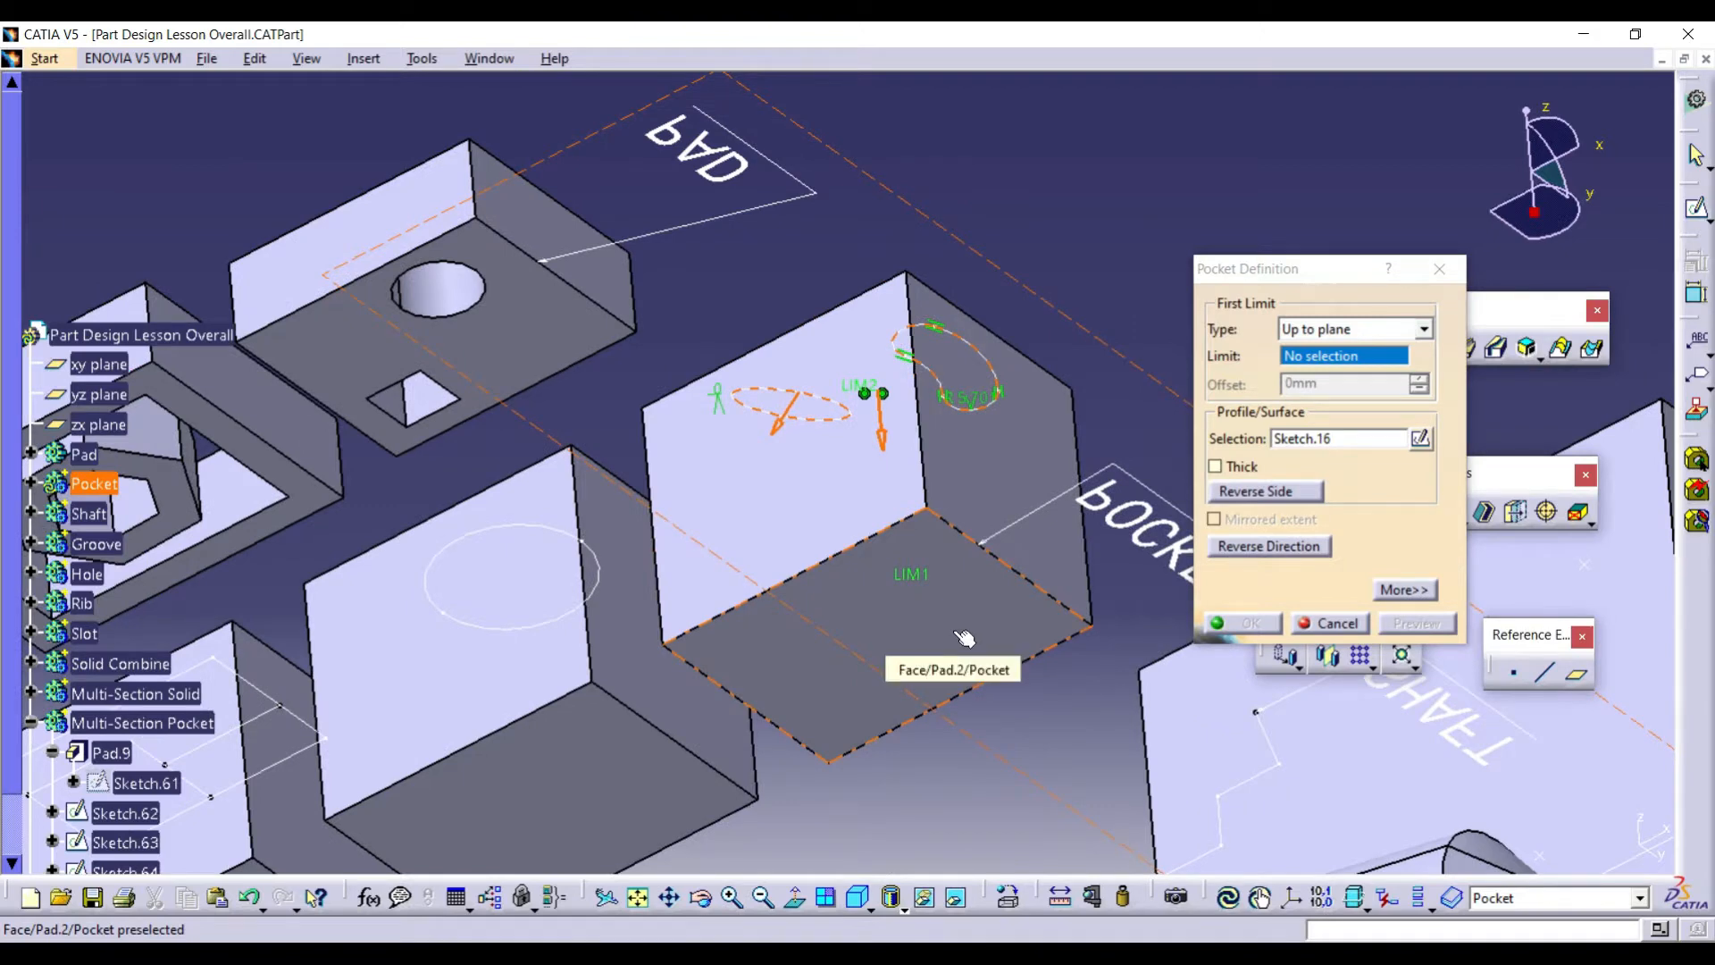
click(972, 603)
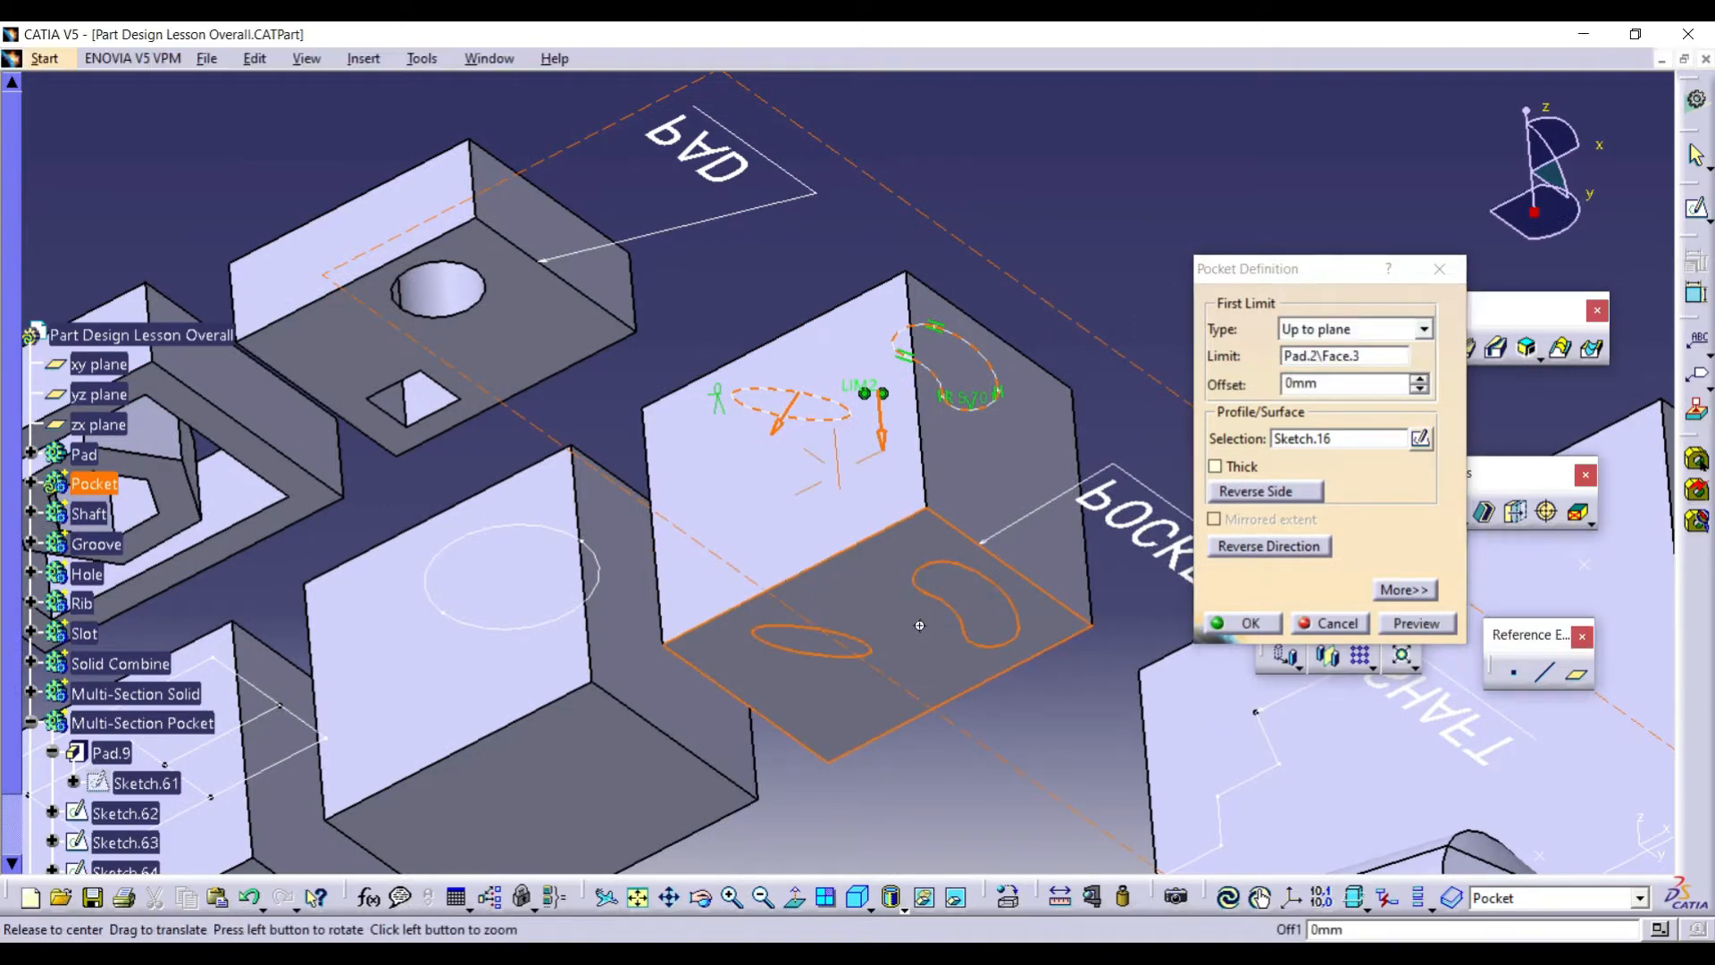
middle_drag(973, 601, 874, 343)
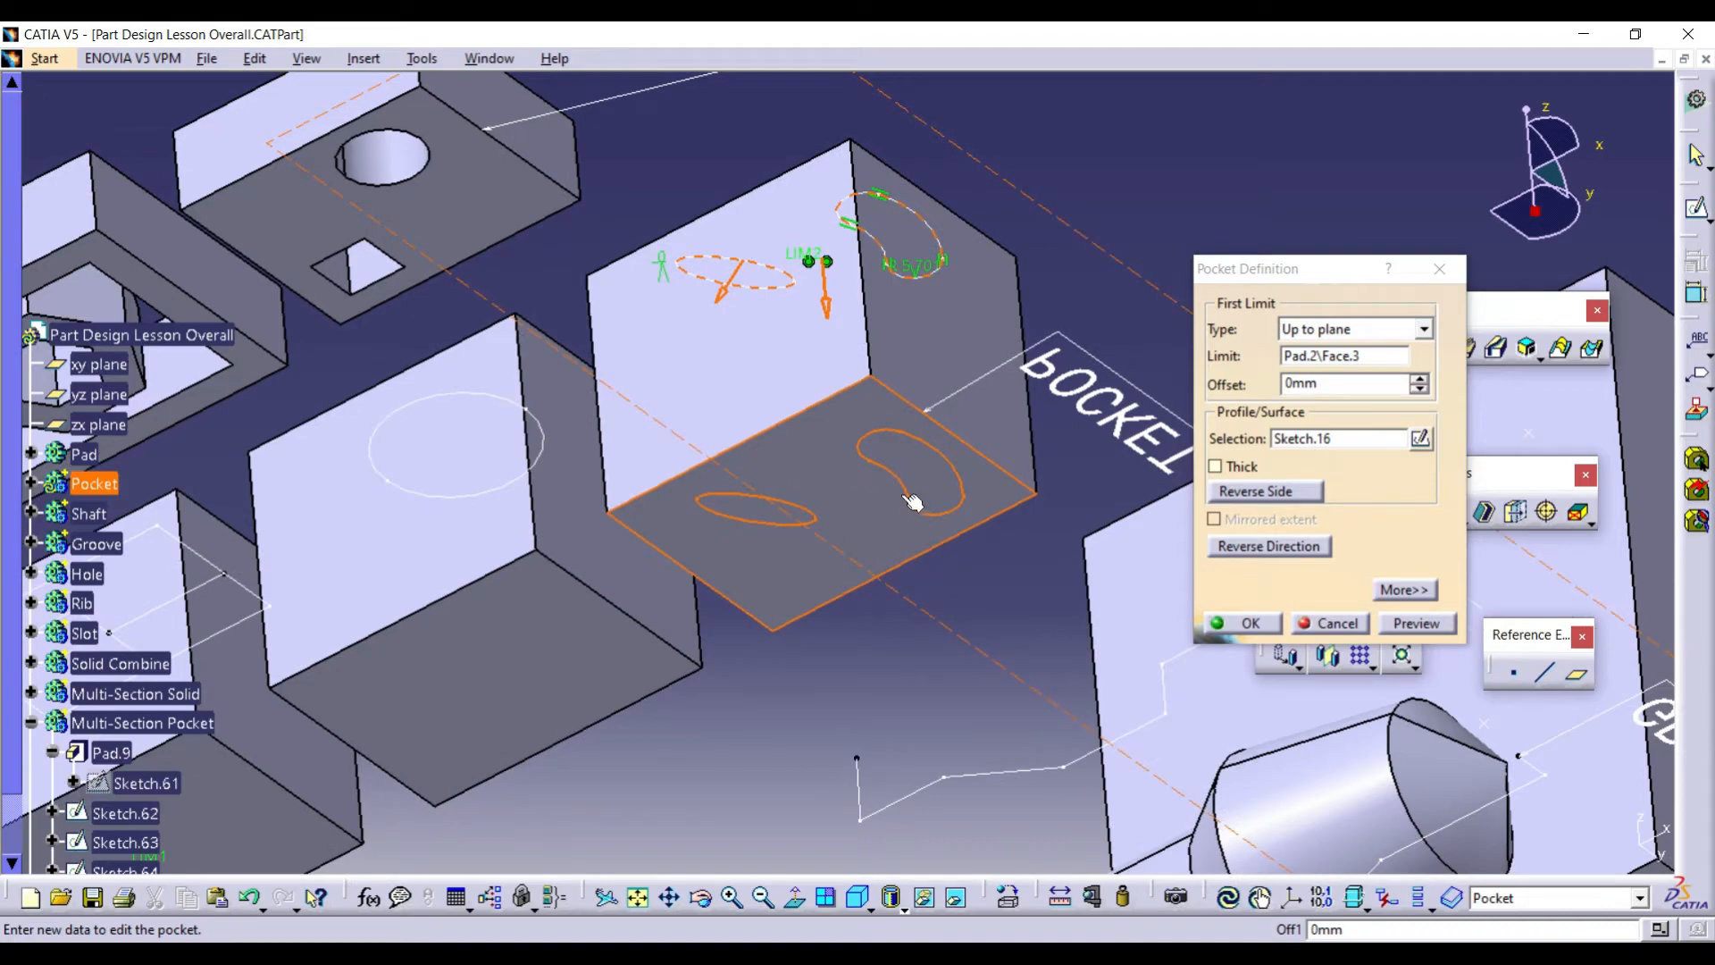
Create the ellipse and curved-slot pocket up to the block's bottom face.
click(1242, 631)
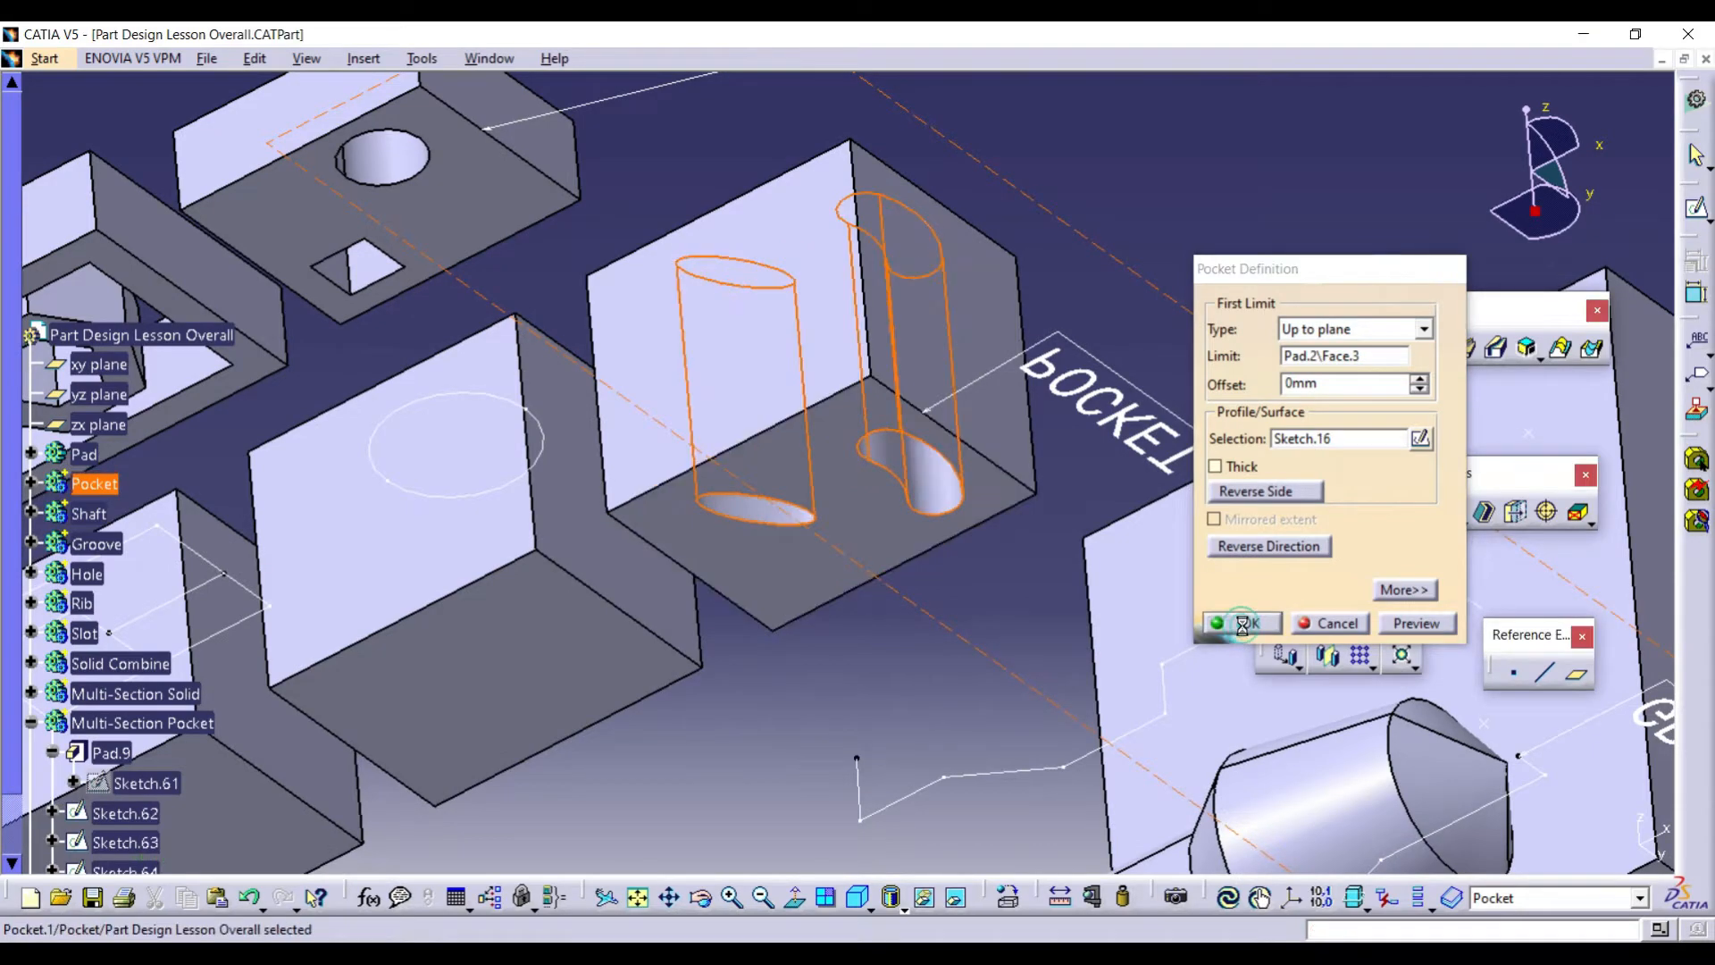
middle_click(797, 228)
middle_drag(841, 204, 844, 697)
middle_drag(670, 275, 1059, 541)
middle_drag(955, 432, 928, 515)
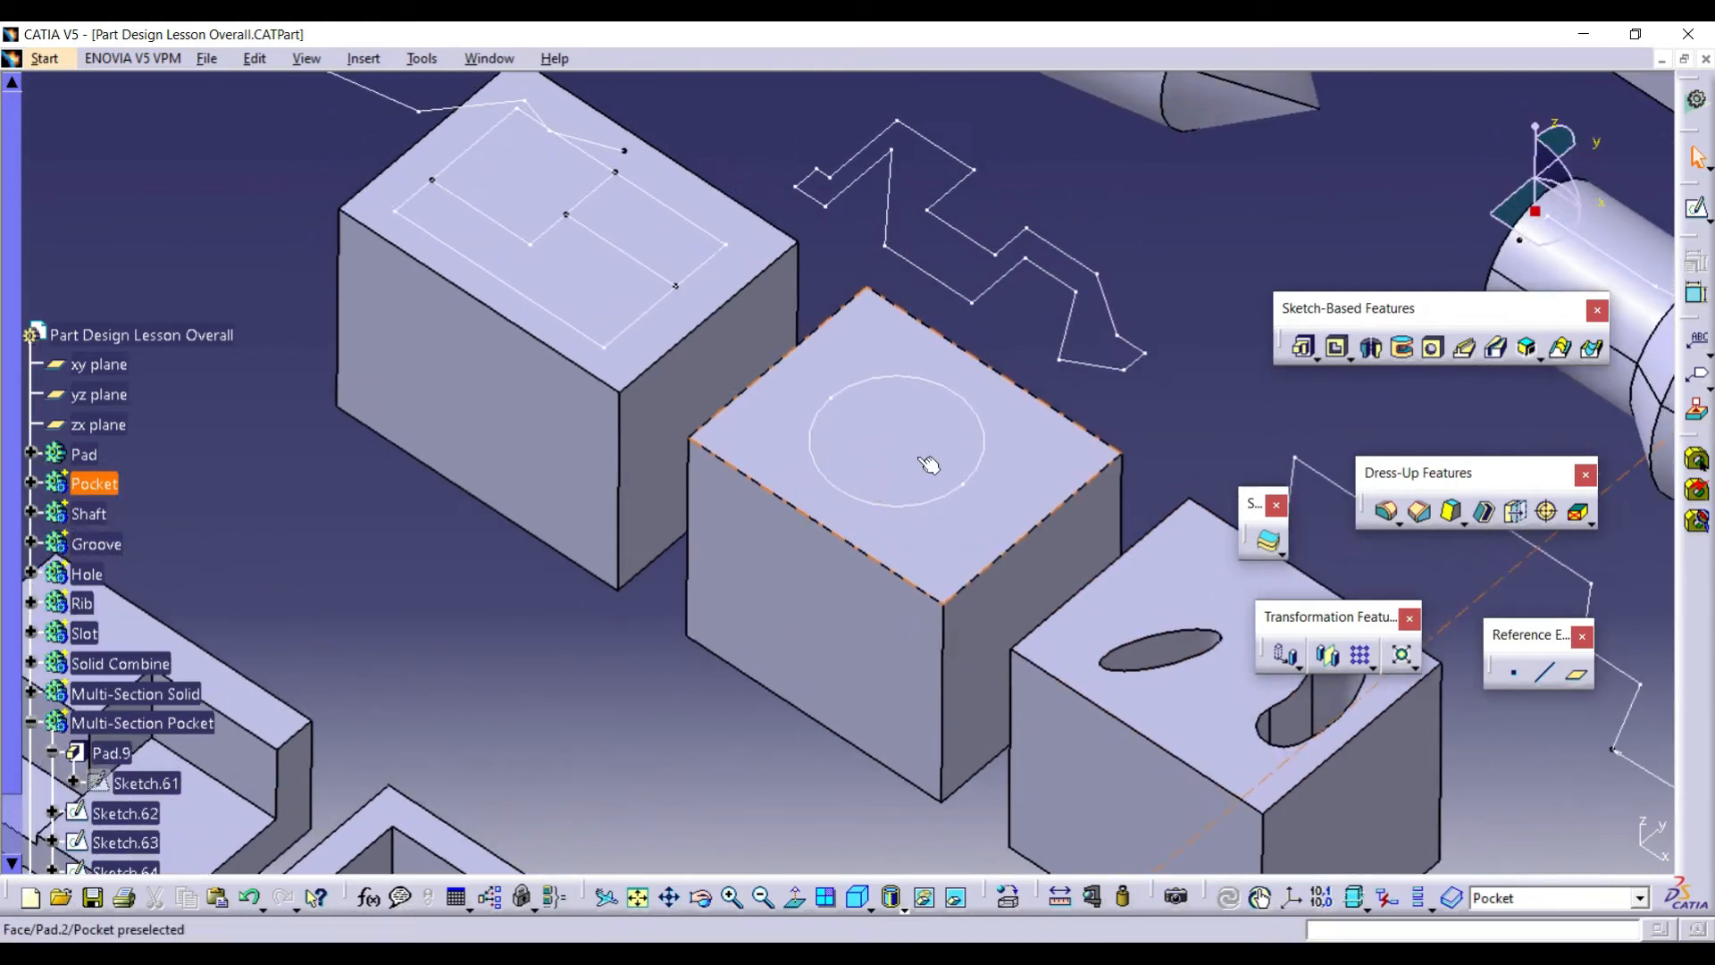
Start a pocket from Sketch.33, the circle on the top face of the neighbouring block.
click(1340, 347)
middle_drag(816, 639, 954, 360)
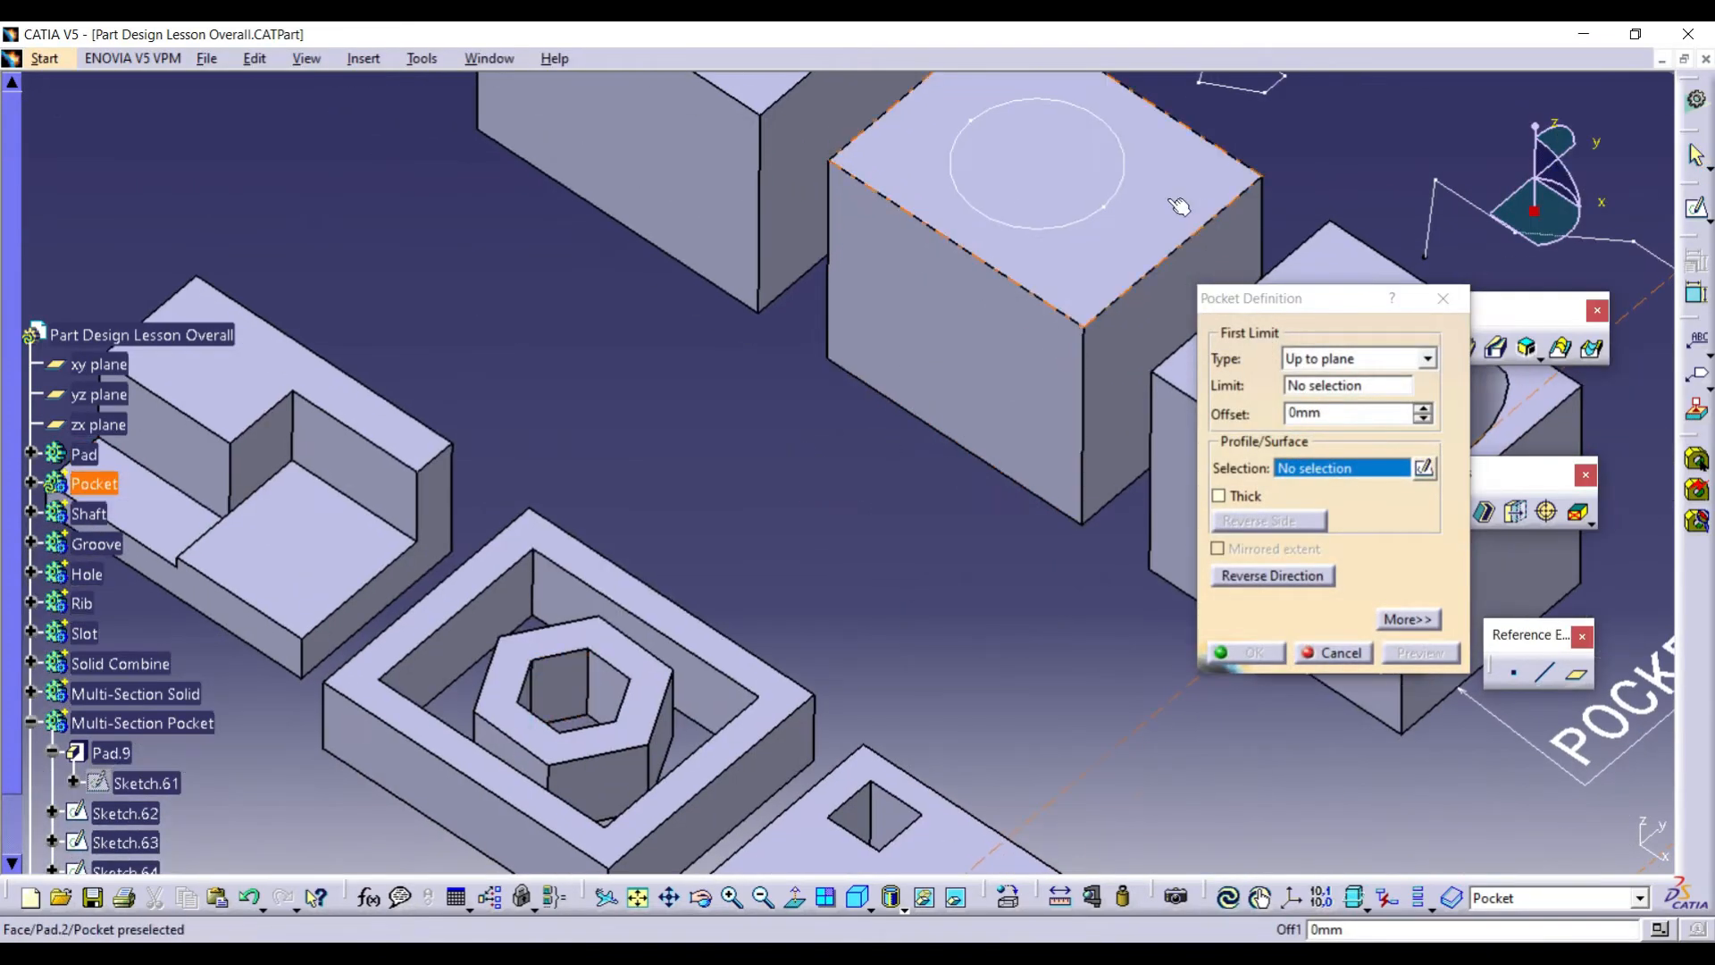
click(1128, 181)
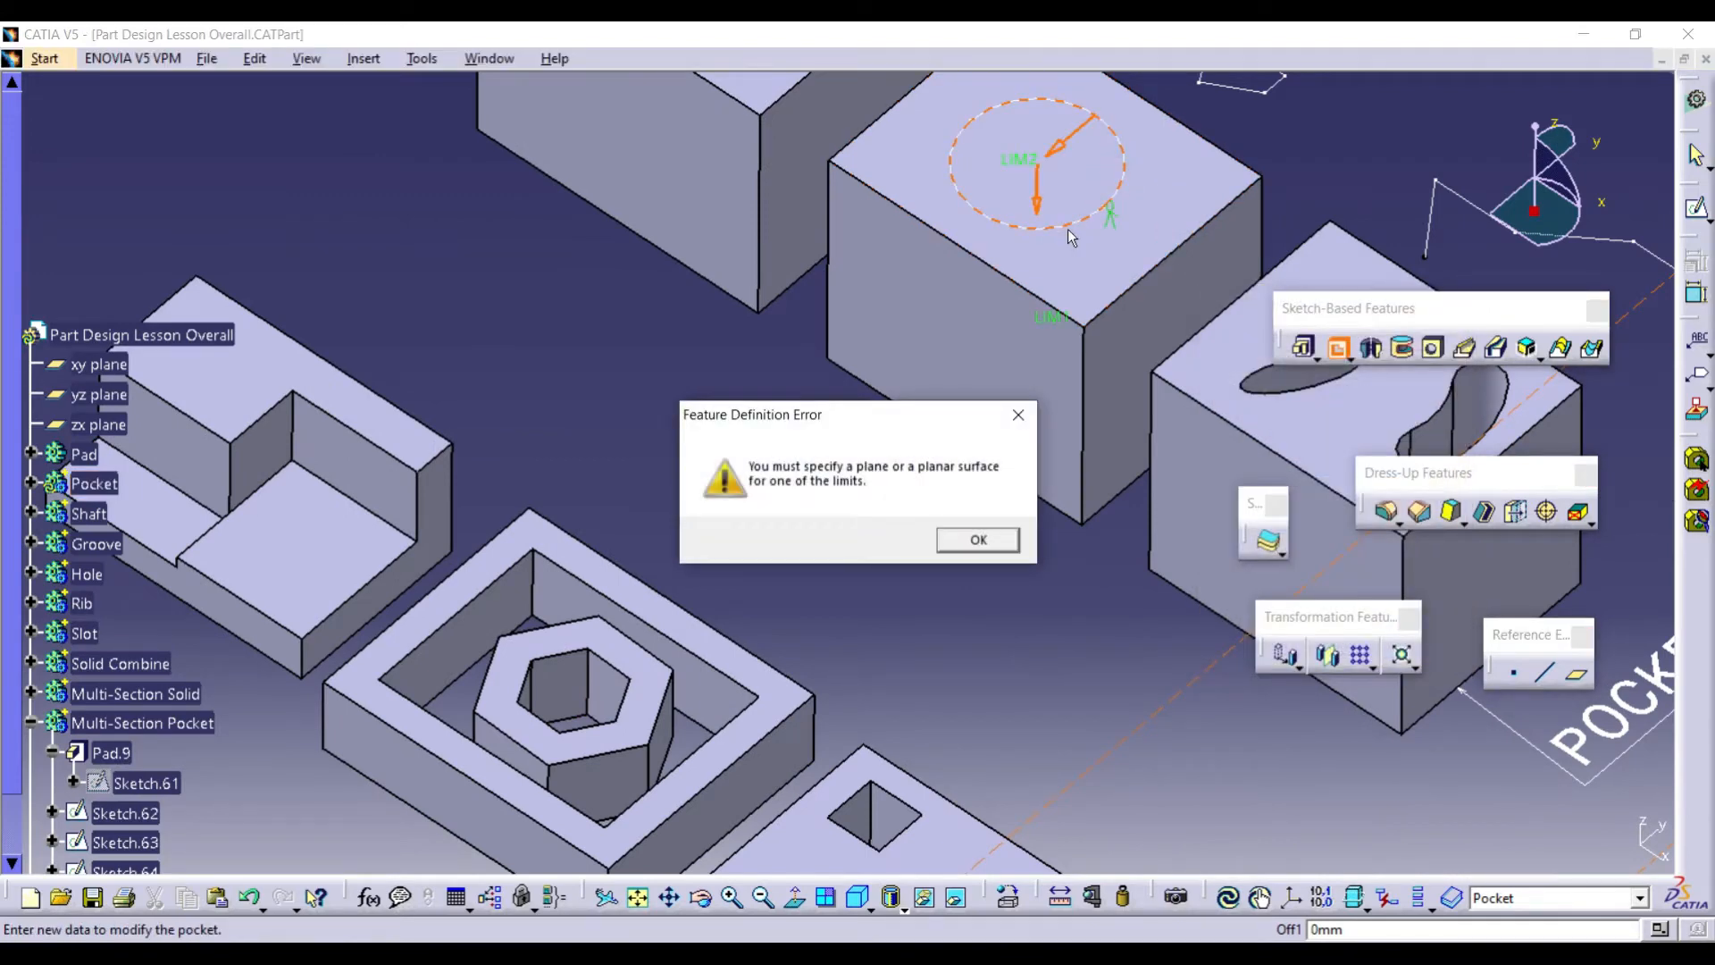
click(957, 541)
middle_drag(1045, 358, 912, 544)
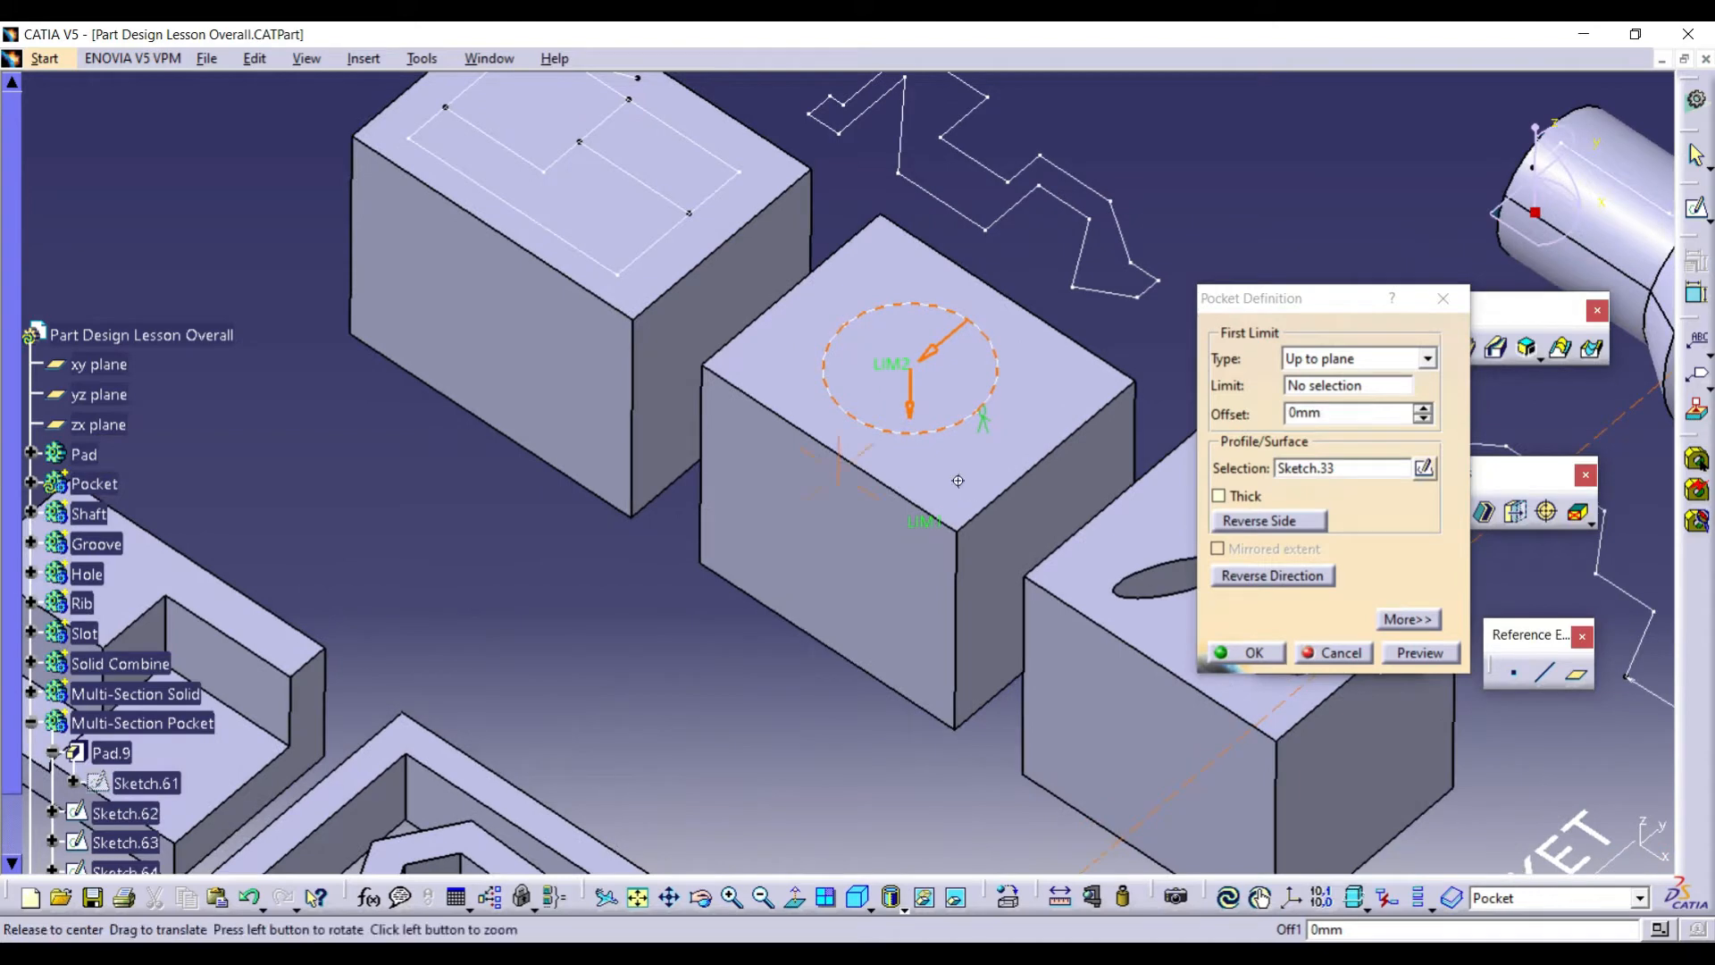
ctrl+middle_drag(957, 479, 990, 456)
middle_drag(911, 494, 741, 578)
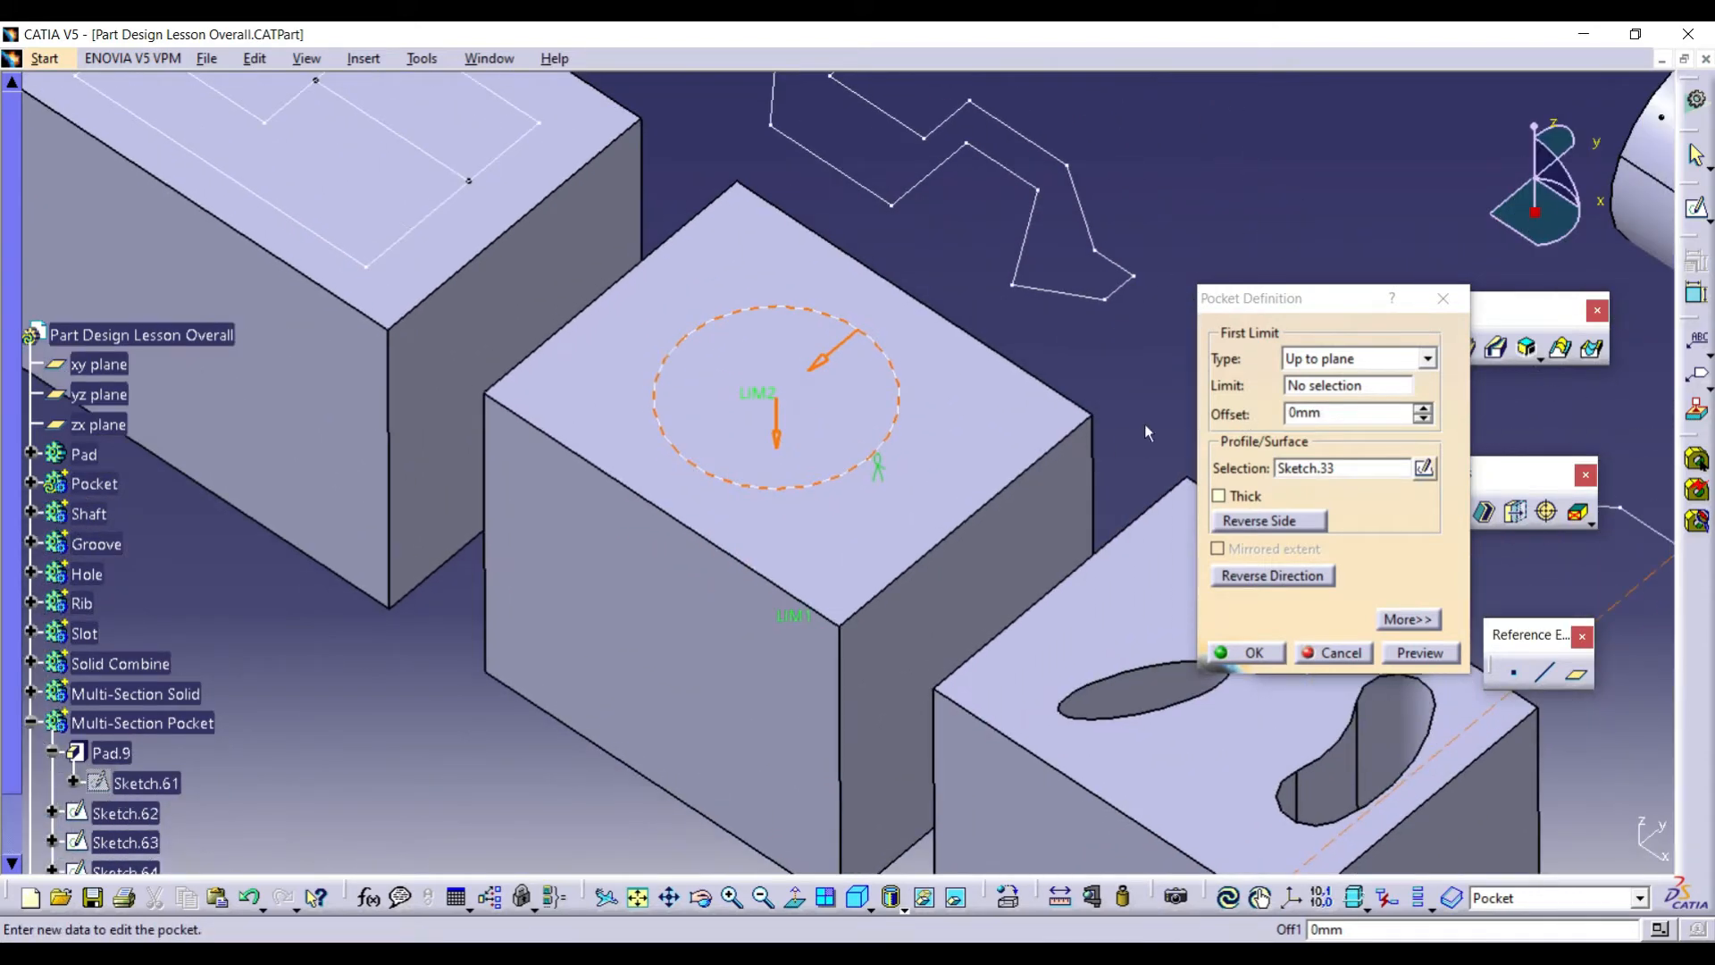
Change the circular pocket's first limit type to Dimension.
click(1324, 358)
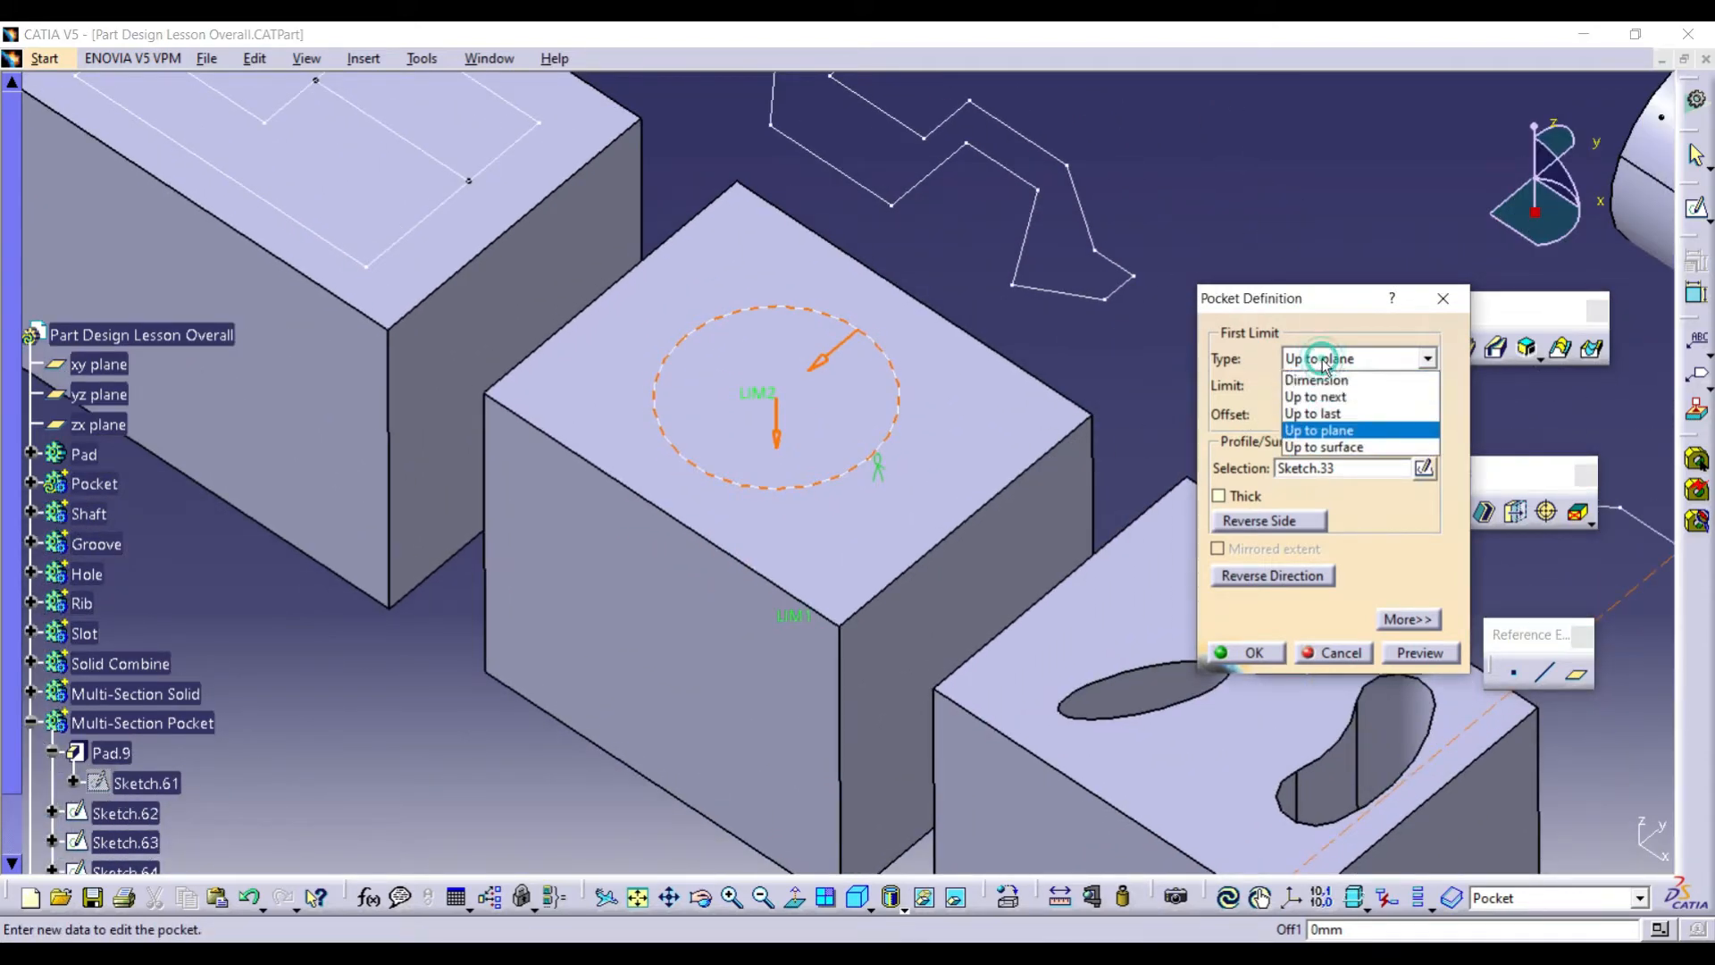
click(1331, 382)
middle_drag(1025, 382, 894, 490)
middle_drag(844, 578, 849, 509)
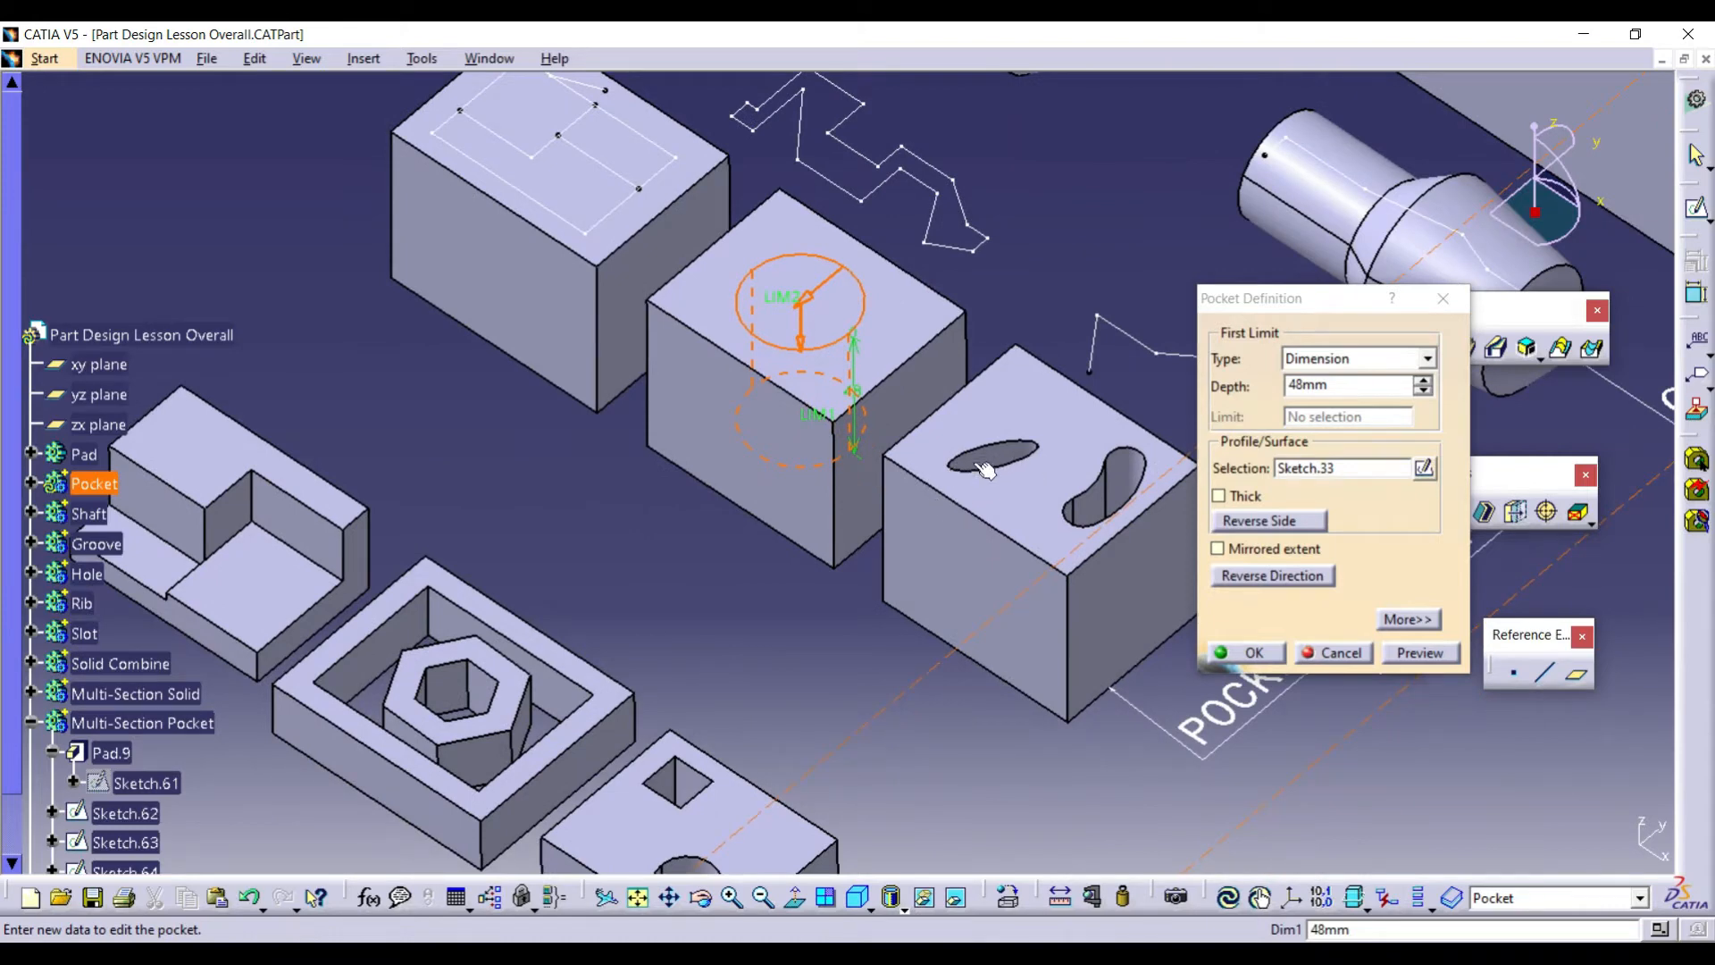
Make the circular pocket thin-walled with the Thick option, using thicknesses of 3 mm and 5 mm, and create it at 48 mm depth.
click(1232, 497)
middle_drag(891, 362, 952, 525)
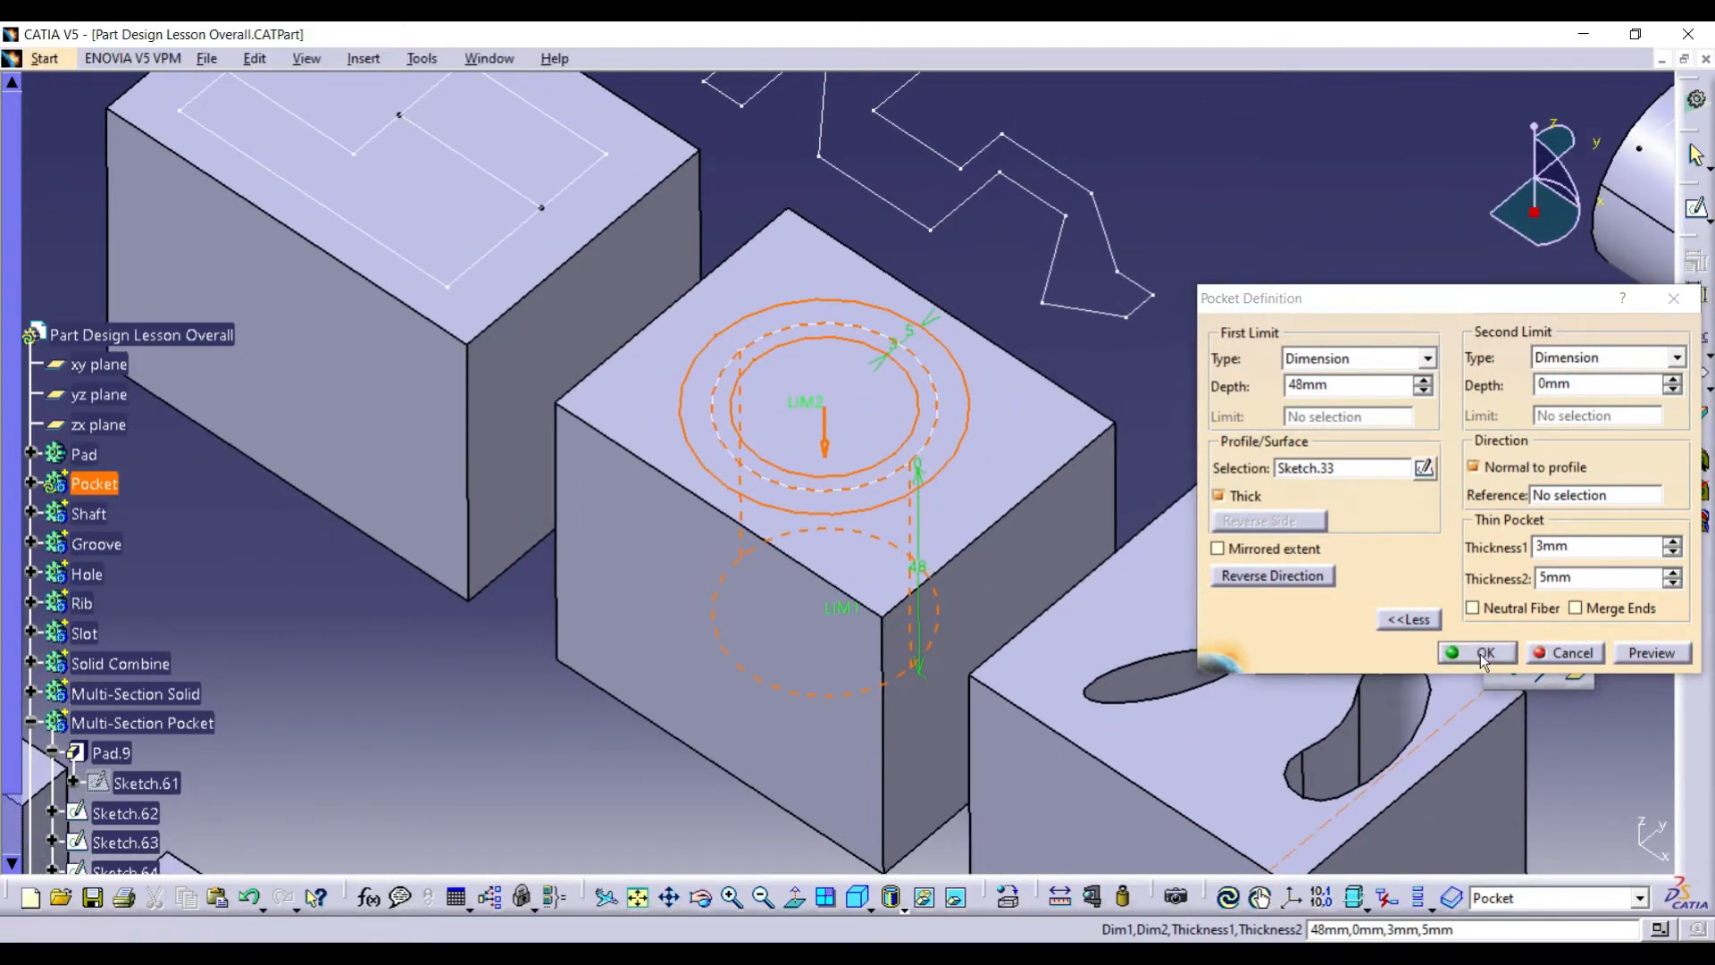
click(1483, 653)
Start a Multi-Pocket from the three-region sketch on top of the block behind the ring-shaped pocket.
middle_drag(988, 414, 637, 681)
middle_drag(729, 371, 880, 550)
middle_drag(698, 548, 844, 393)
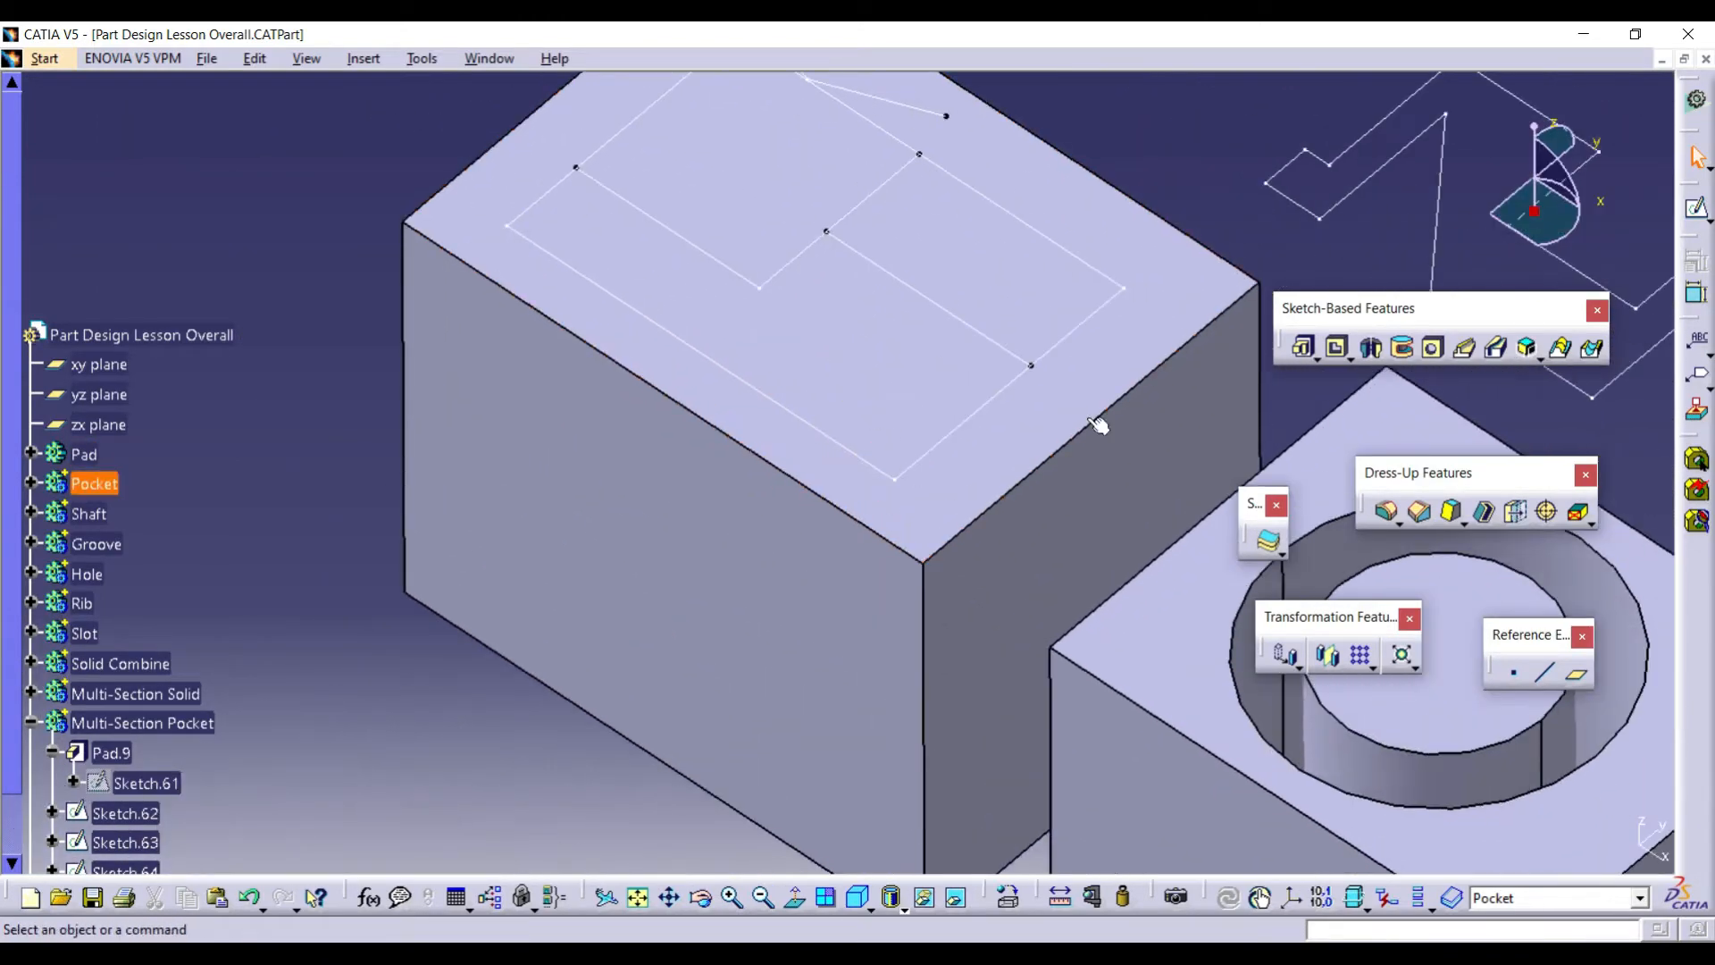
click(1347, 360)
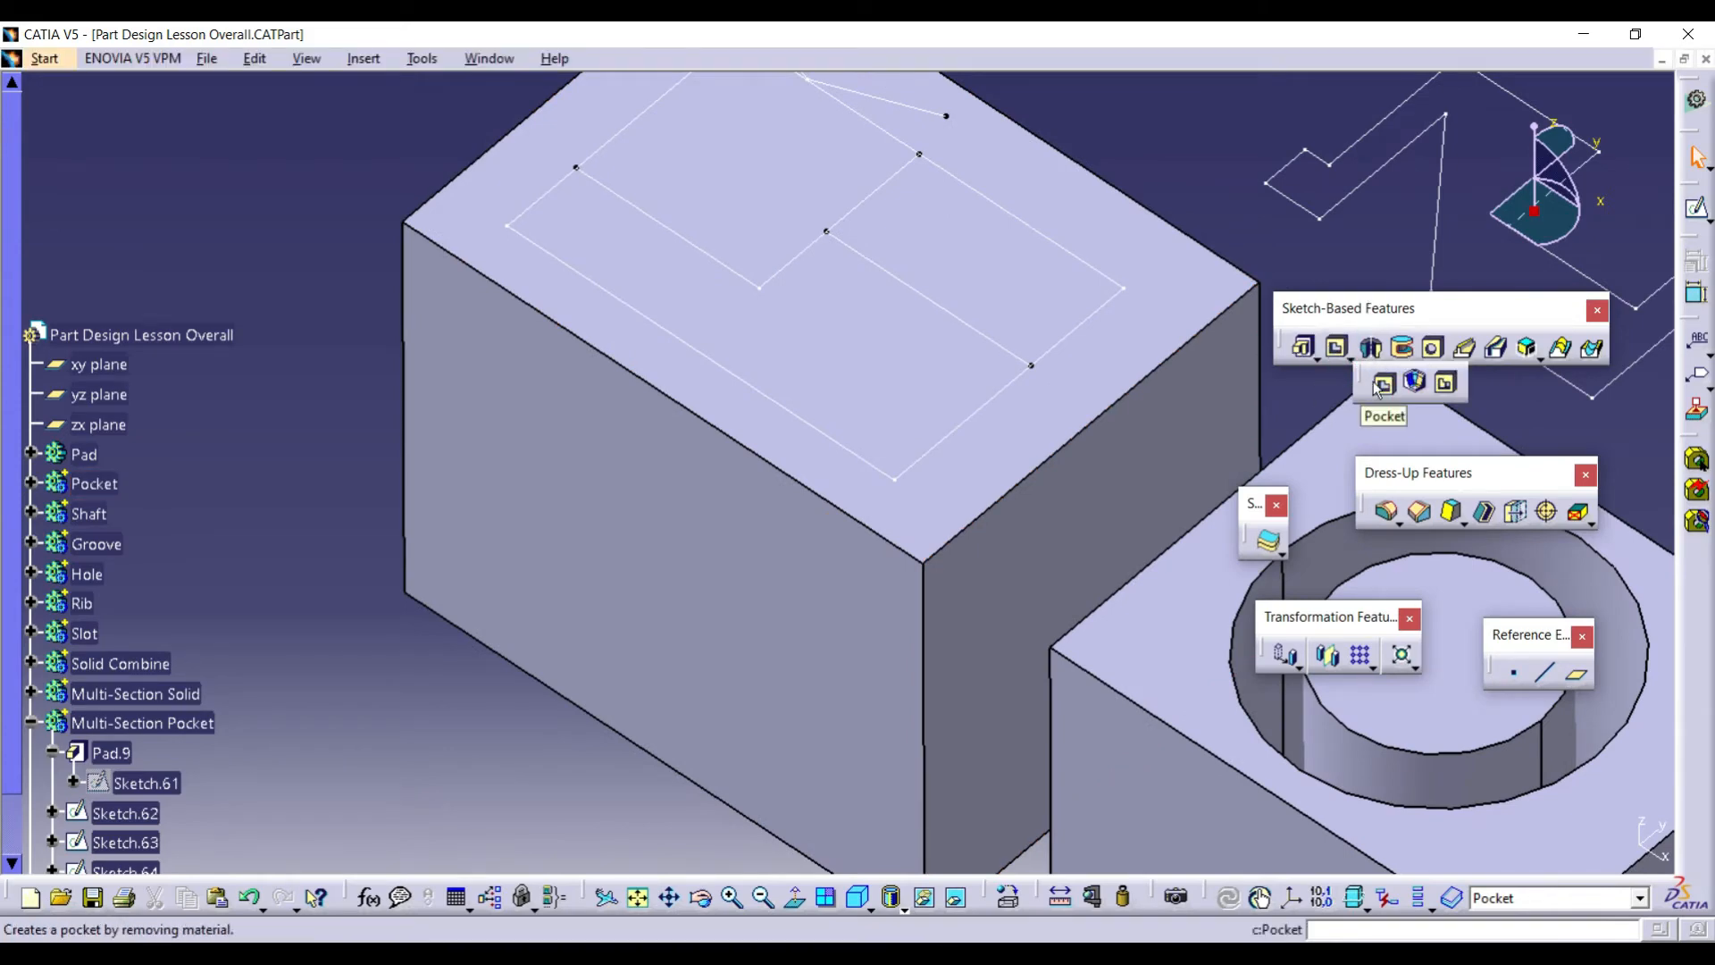
click(1382, 384)
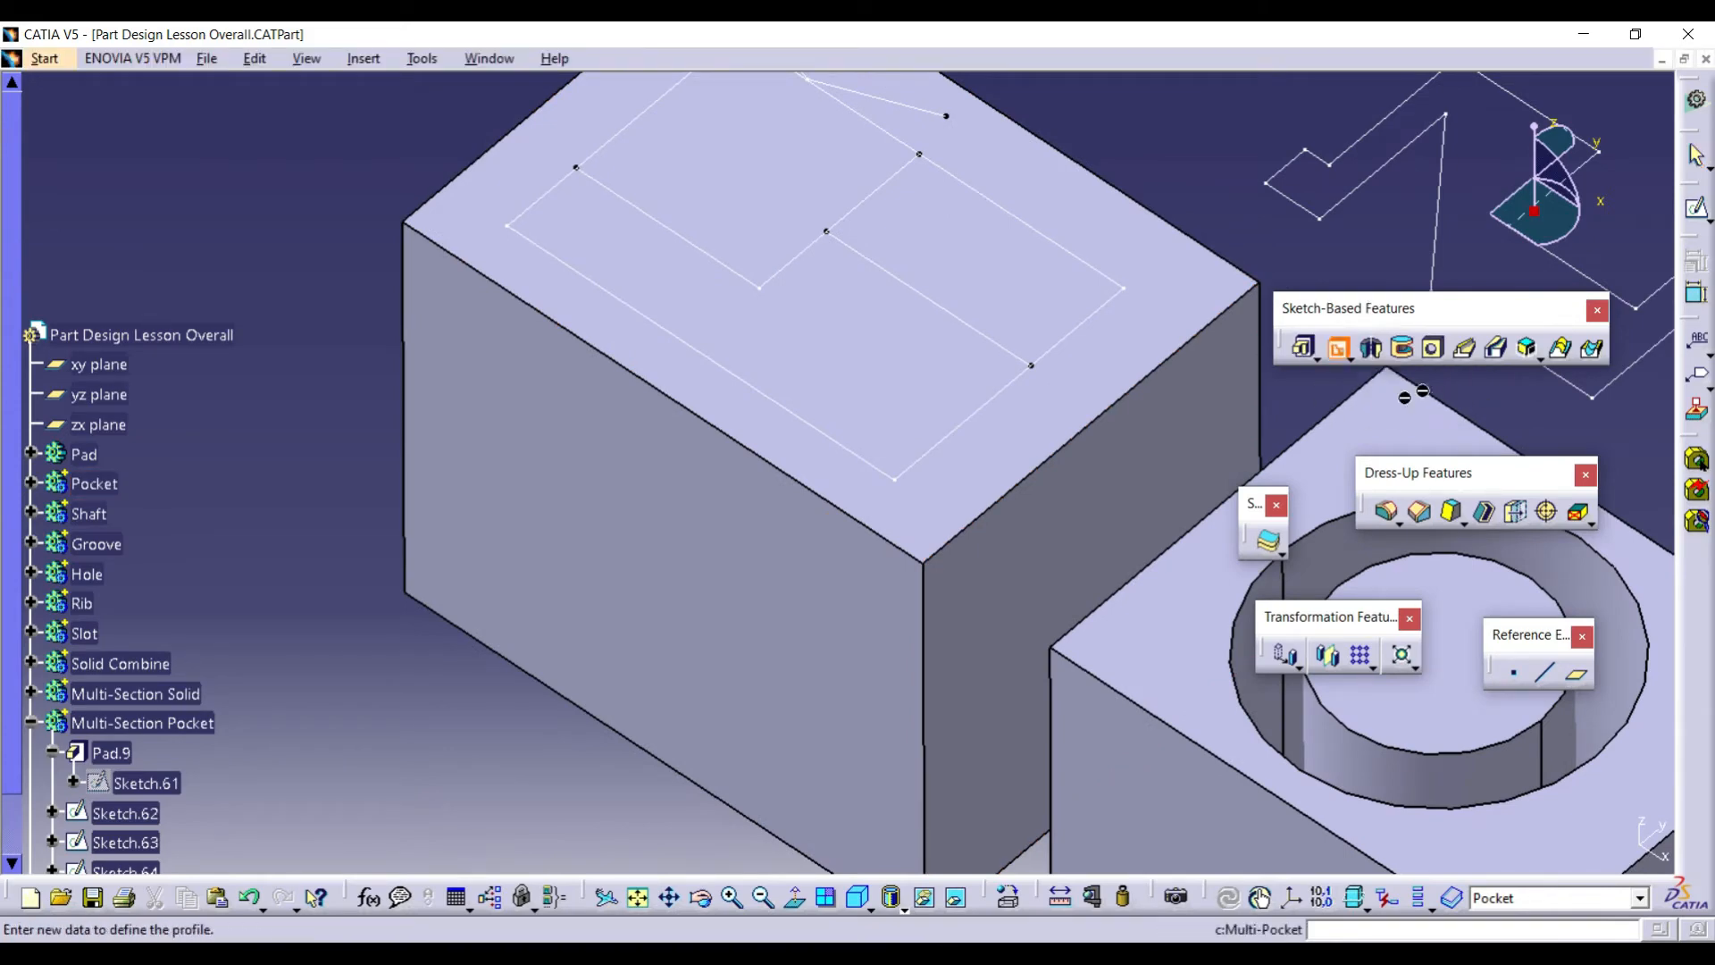
click(996, 414)
mouse_move(997, 414)
middle_down()
mouse_move(923, 372)
mouse_move(982, 498)
middle_up()
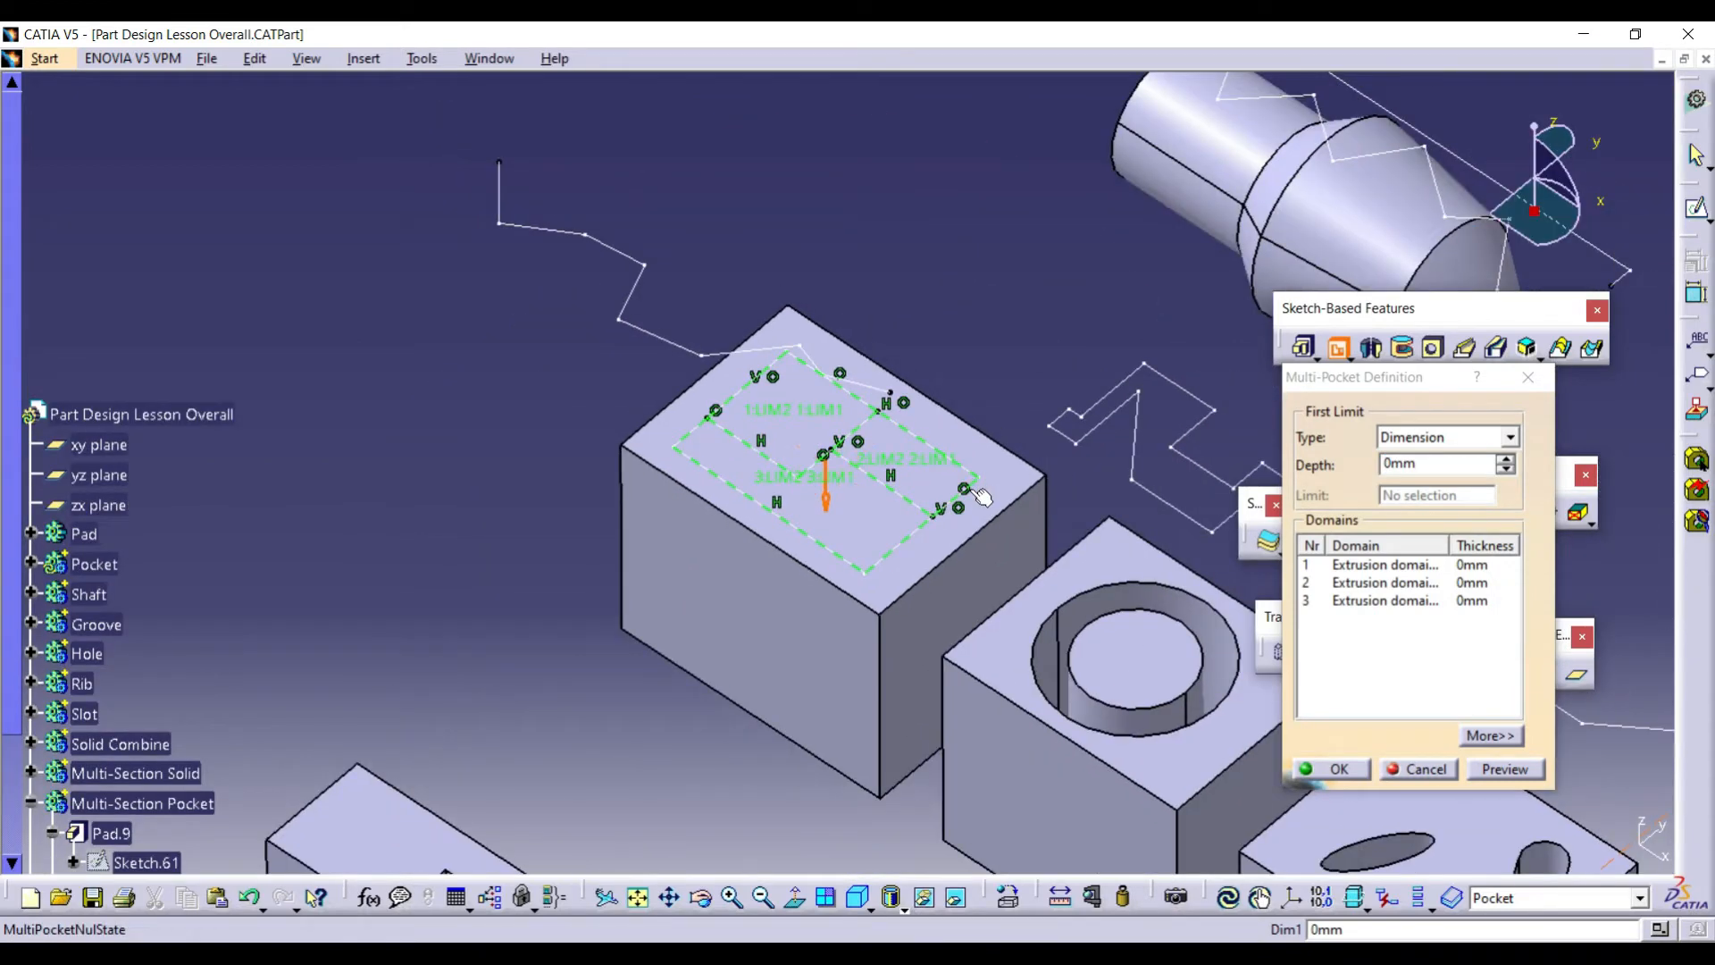
middle_click(983, 498)
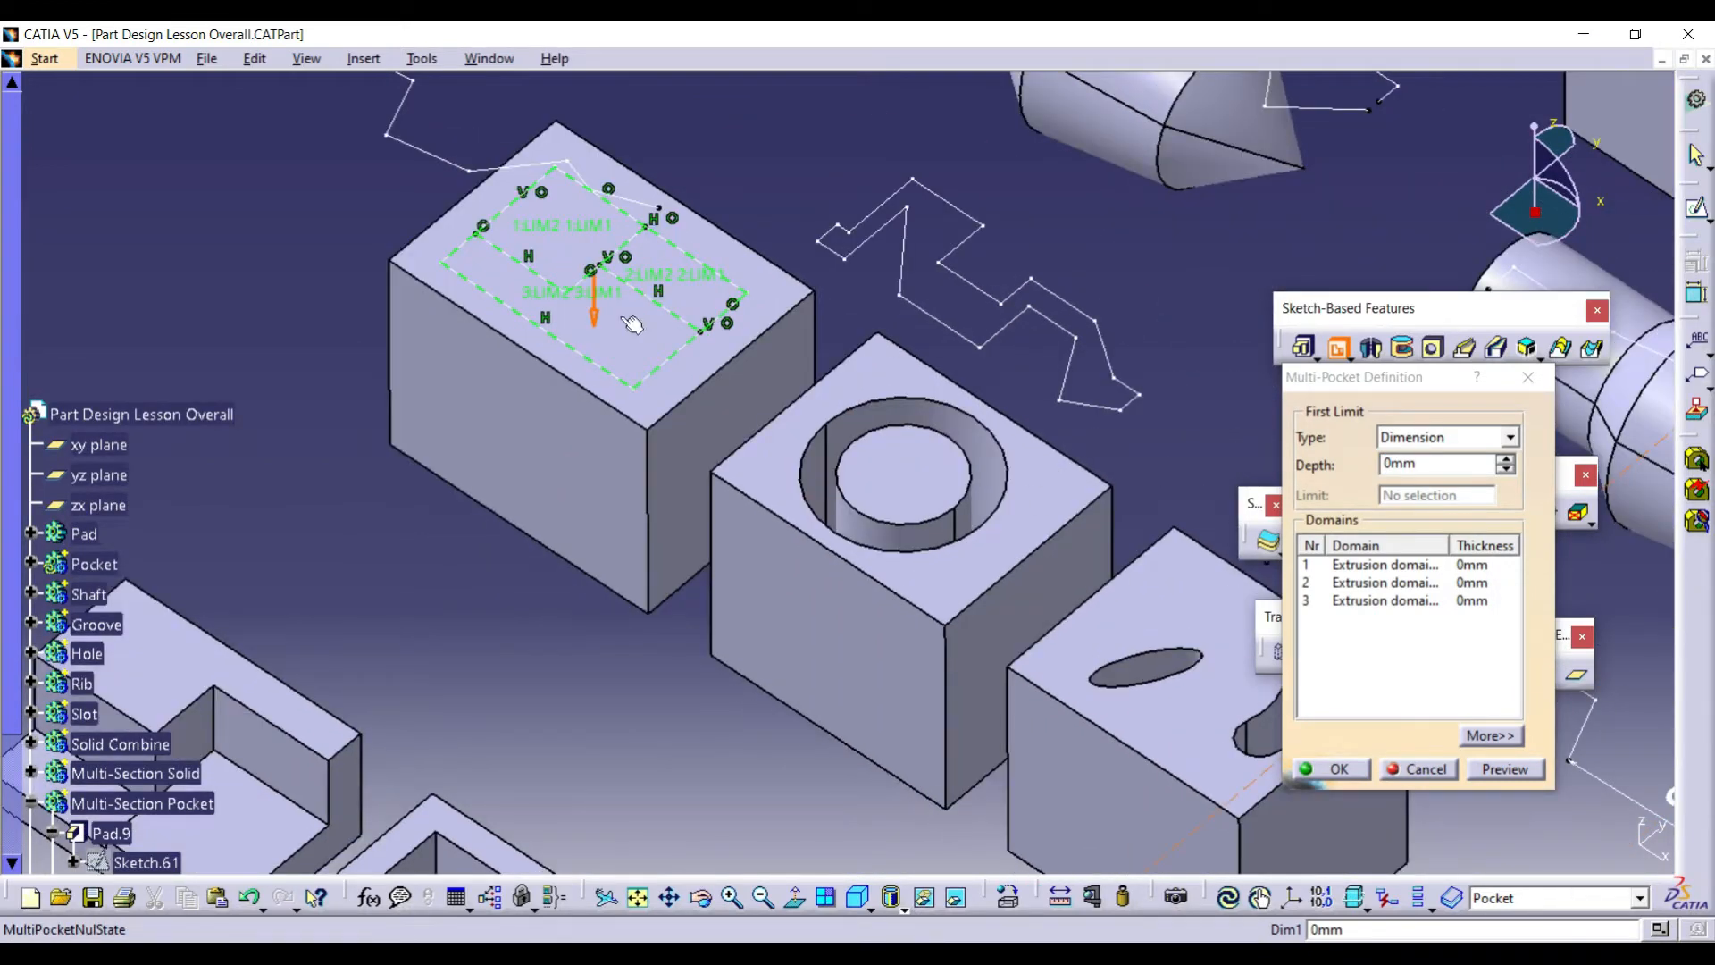
middle_drag(633, 324, 711, 342)
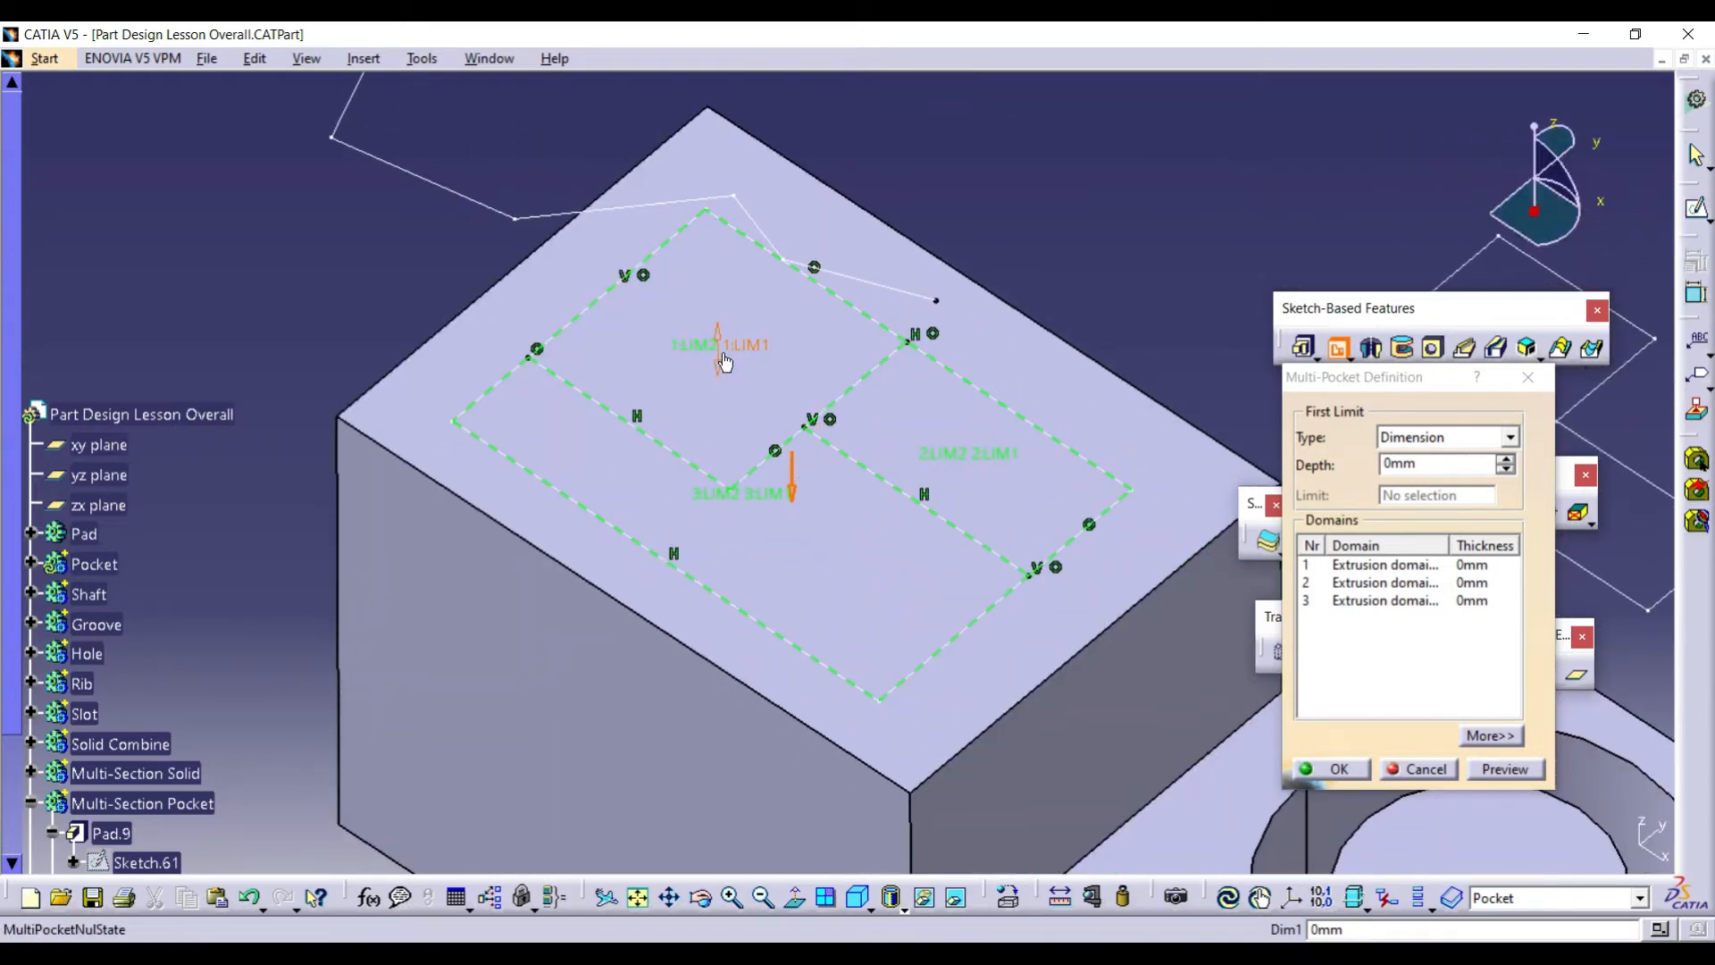
Pull the three multi-pocket domains down to individual depths, with domain 1 at 22 mm, and create the feature.
drag(724, 364, 760, 511)
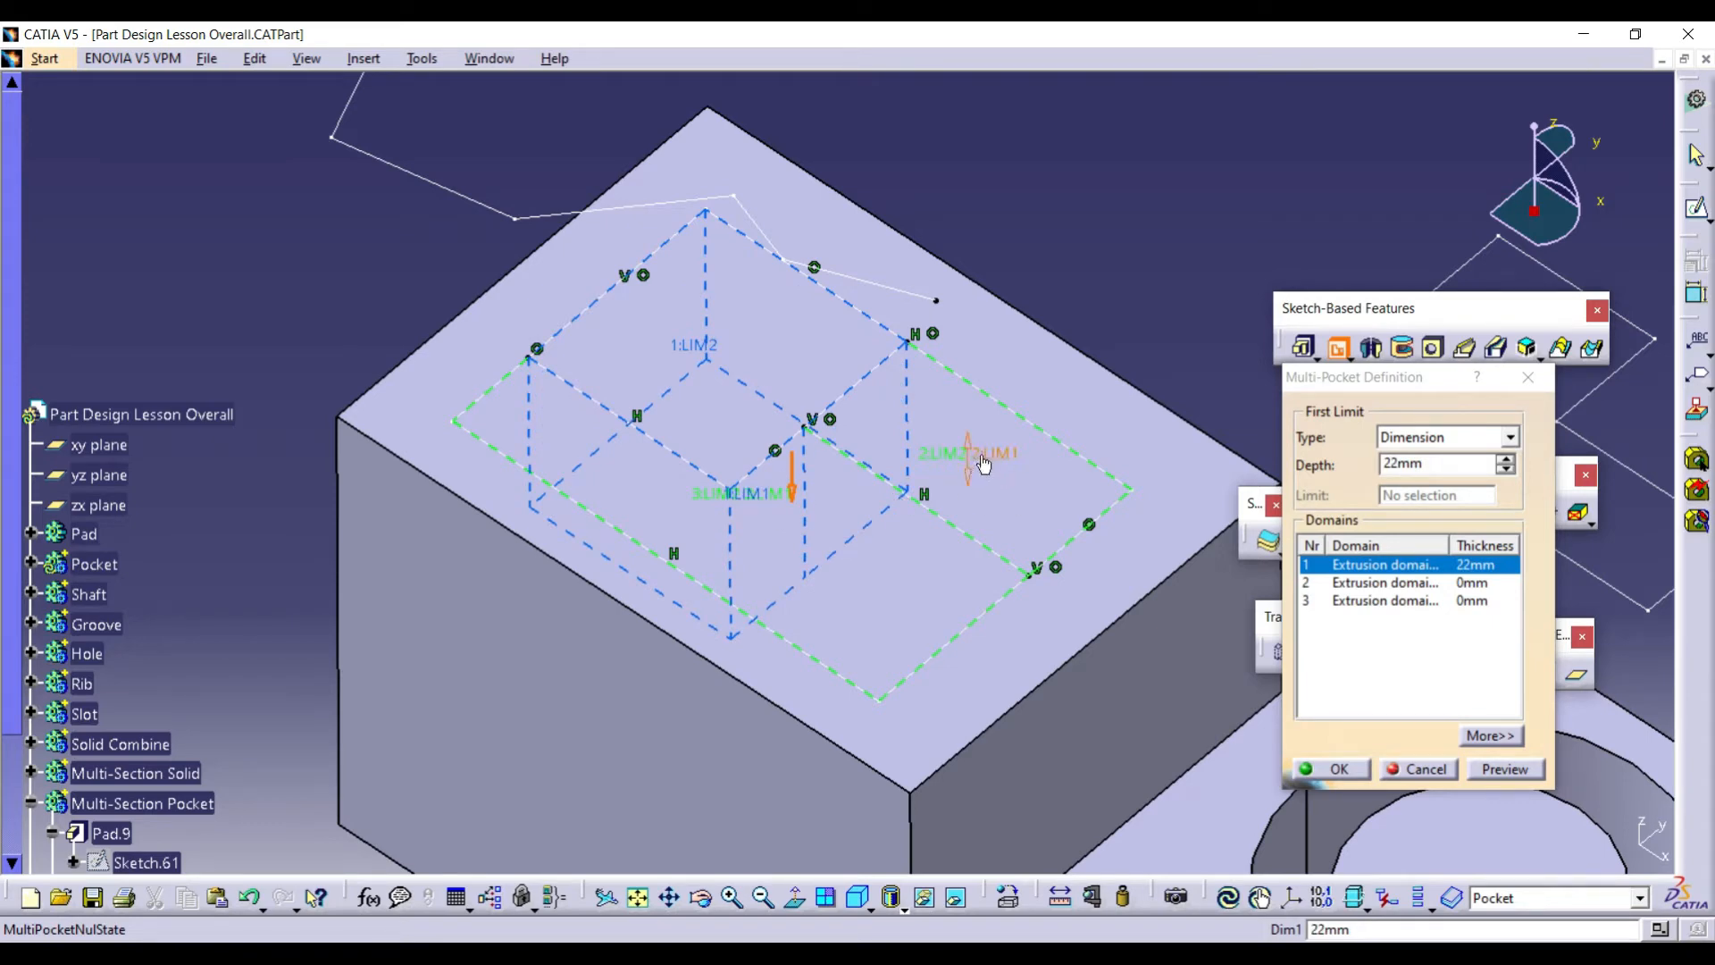
drag(987, 476, 985, 649)
drag(755, 494, 746, 589)
key(Return)
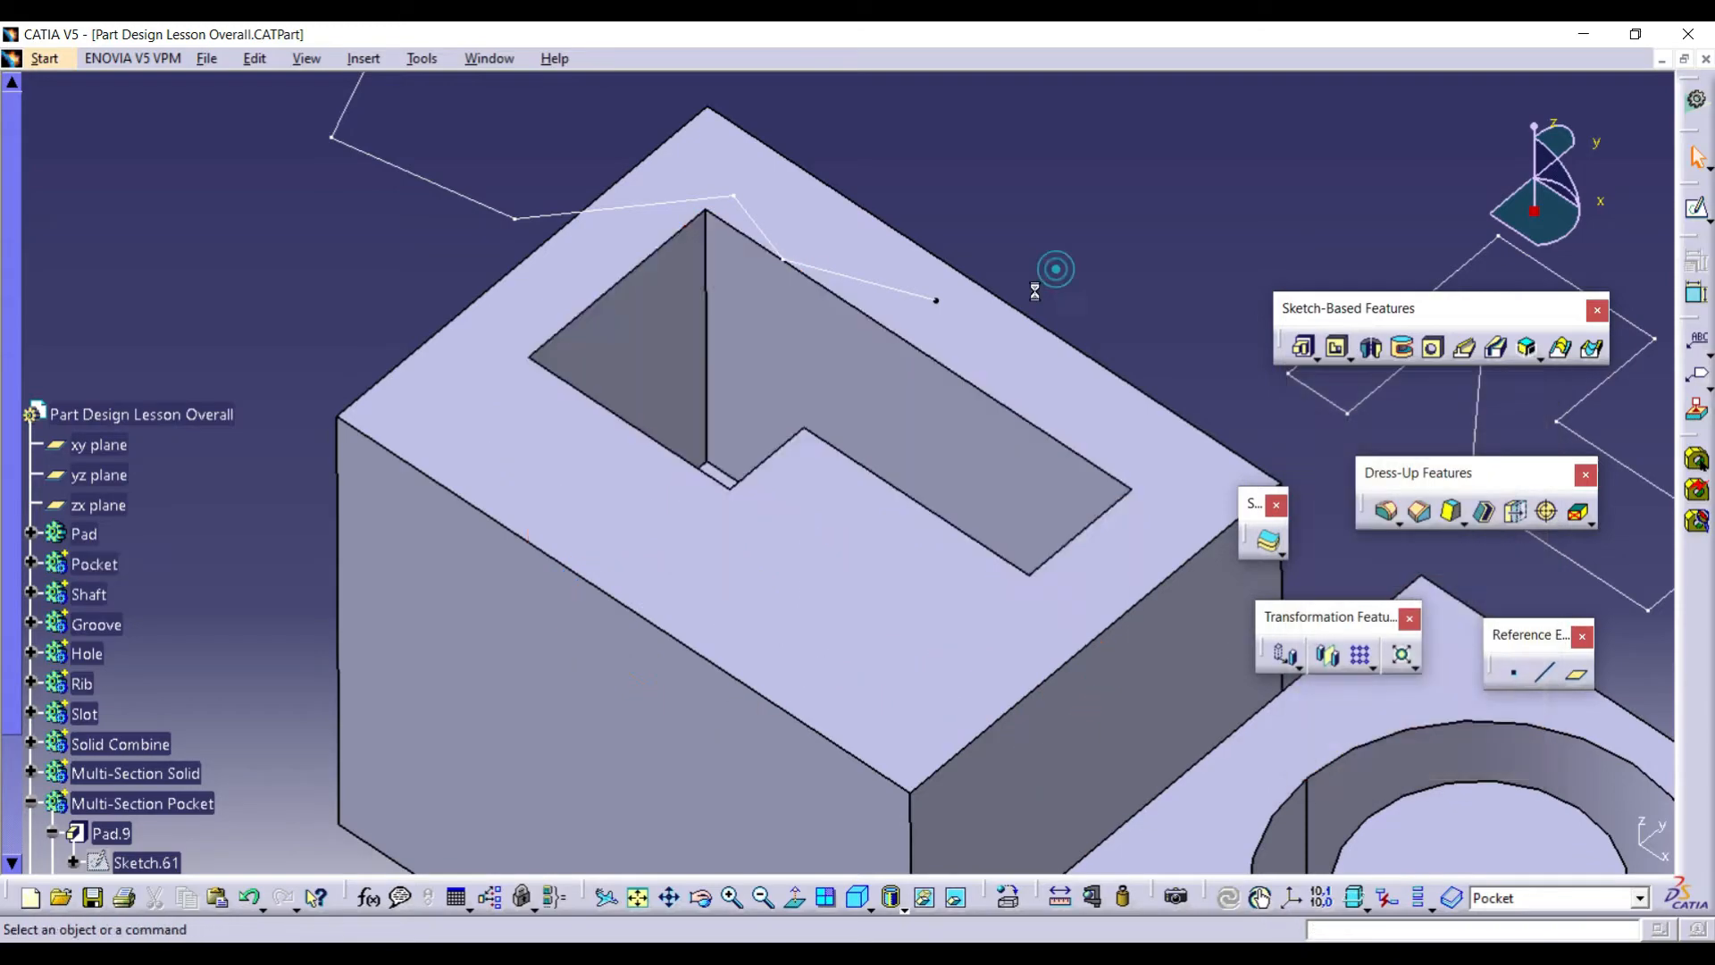
Define the Shaft body as the in-work object.
mouse_move(1045, 284)
middle_down()
mouse_move(950, 521)
mouse_move(929, 421)
mouse_move(897, 484)
mouse_move(876, 480)
middle_up()
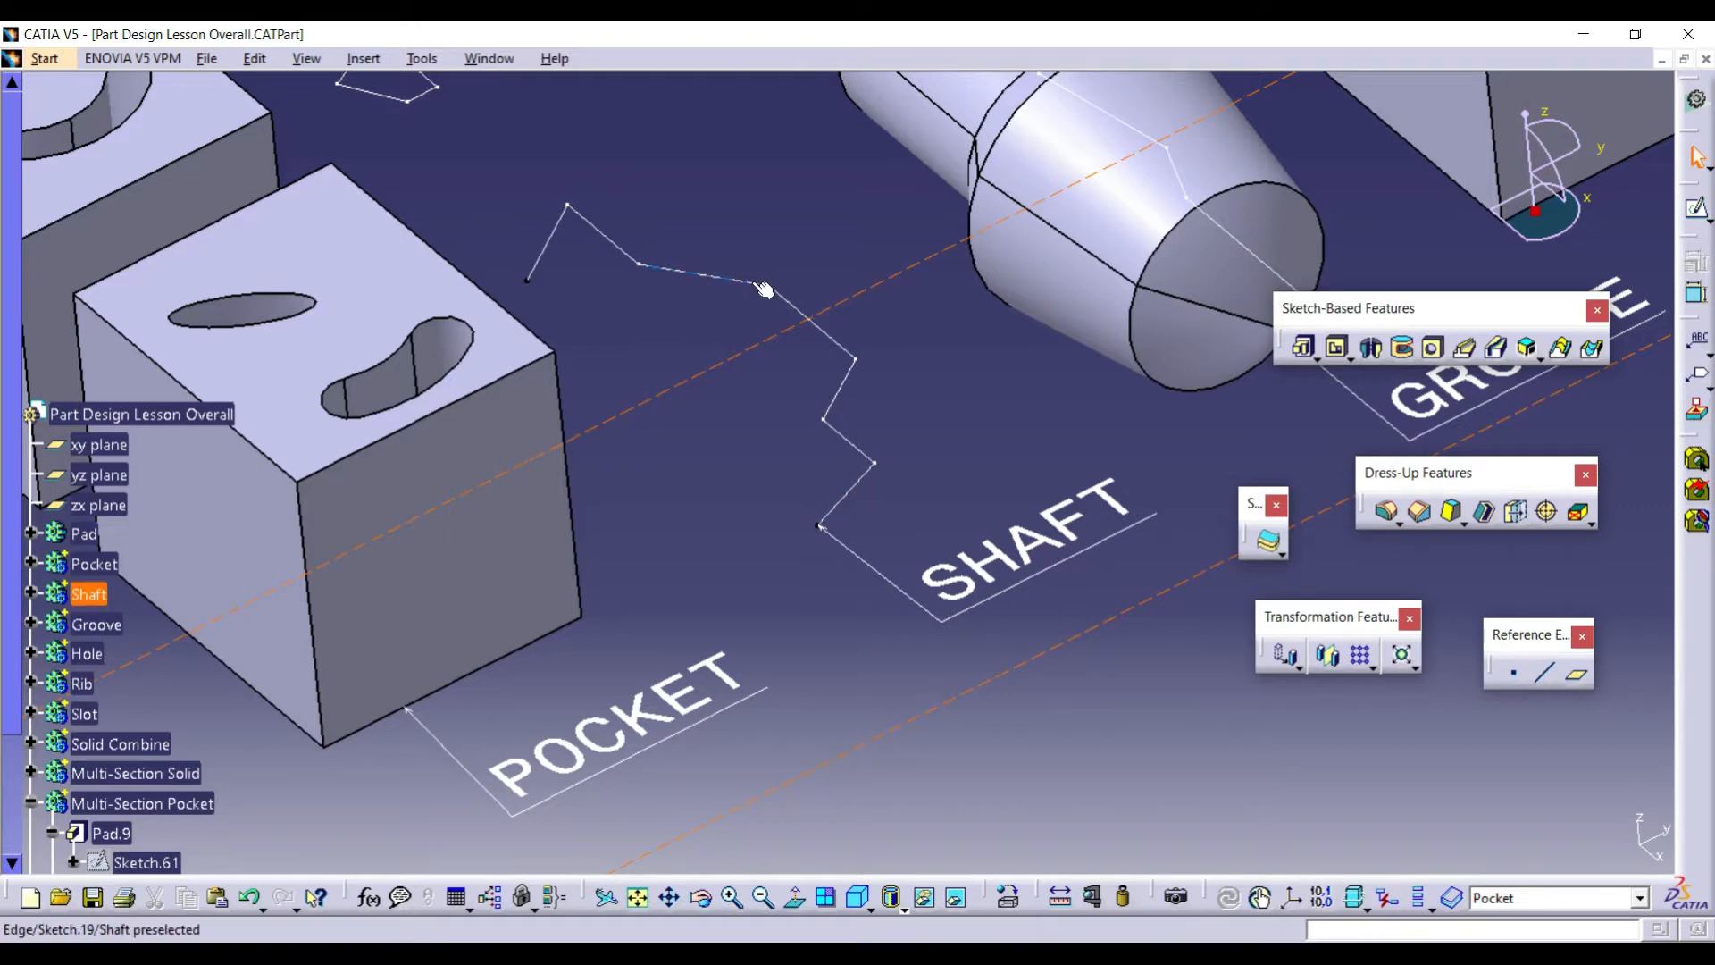
middle_drag(759, 286, 777, 383)
drag(1370, 306, 1367, 351)
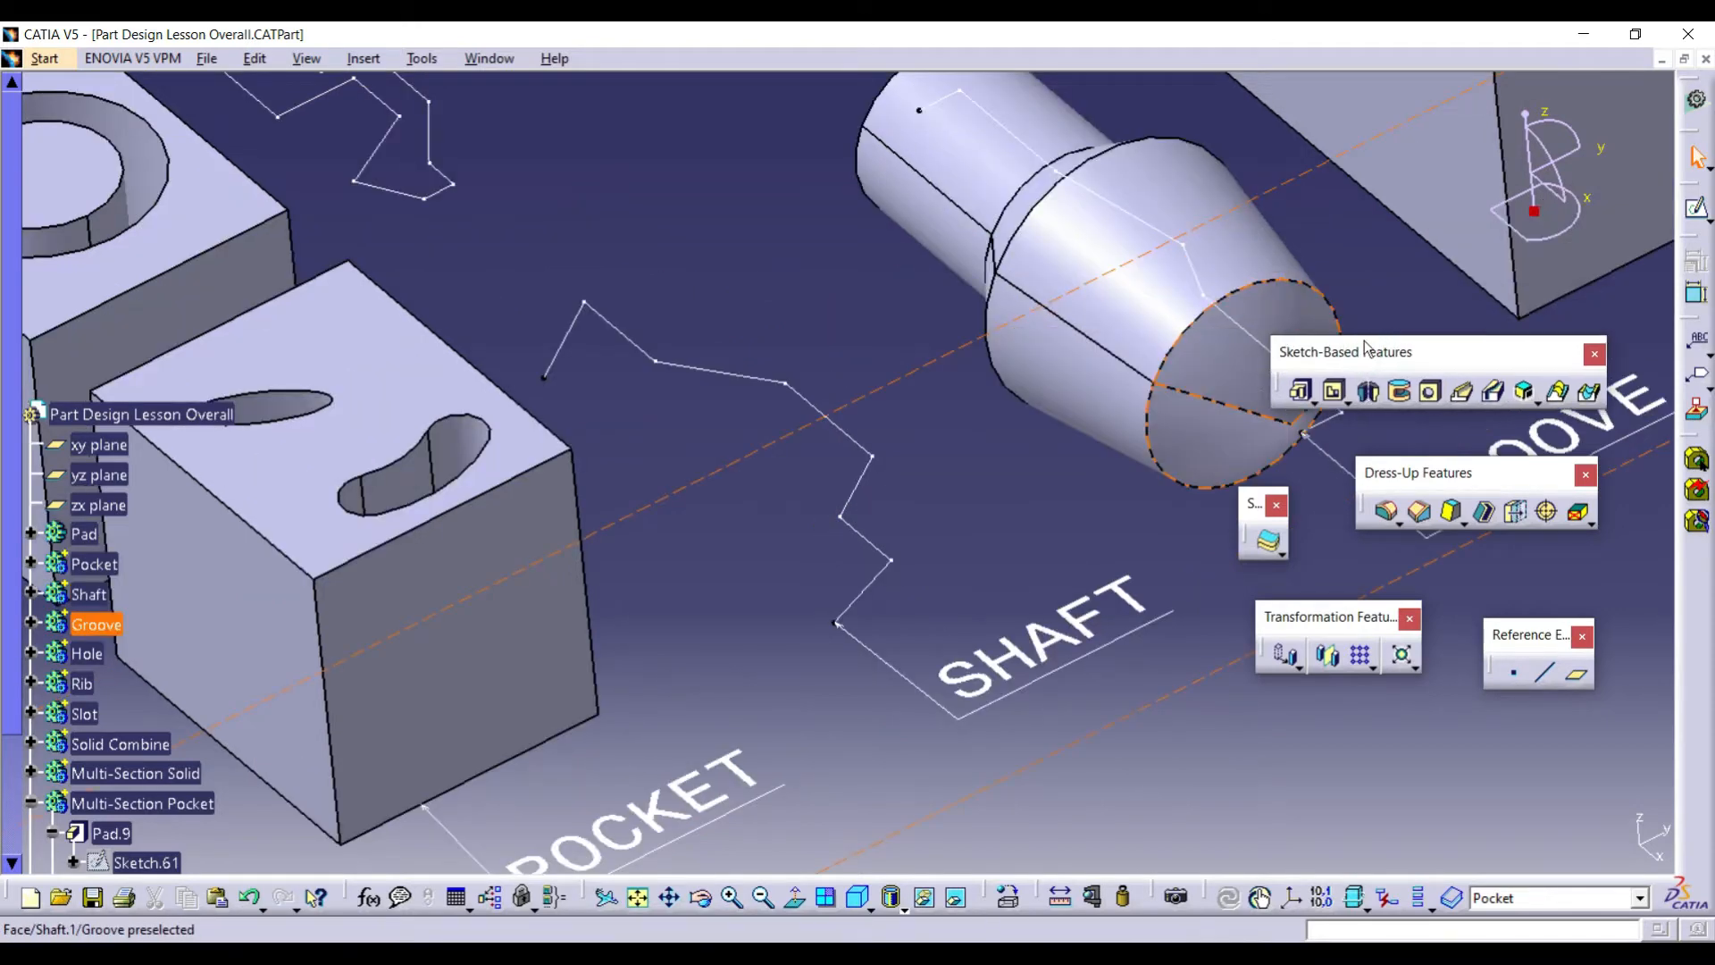
click(1371, 393)
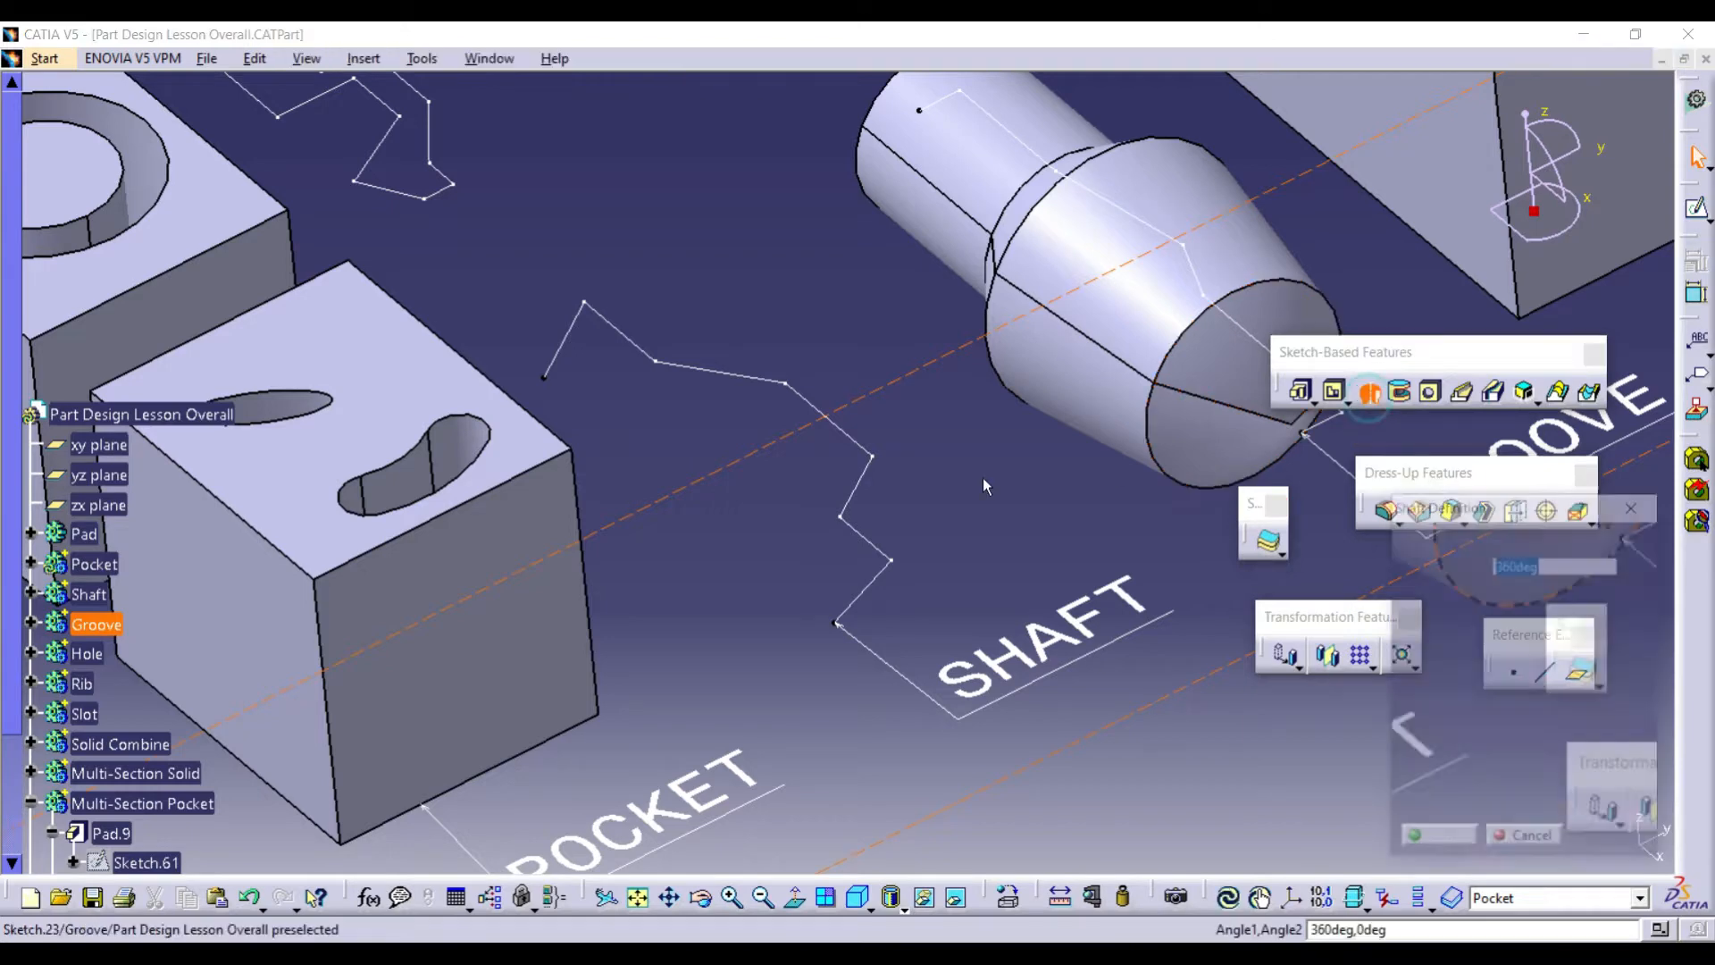
click(1519, 841)
scroll(913, 502, down, 4)
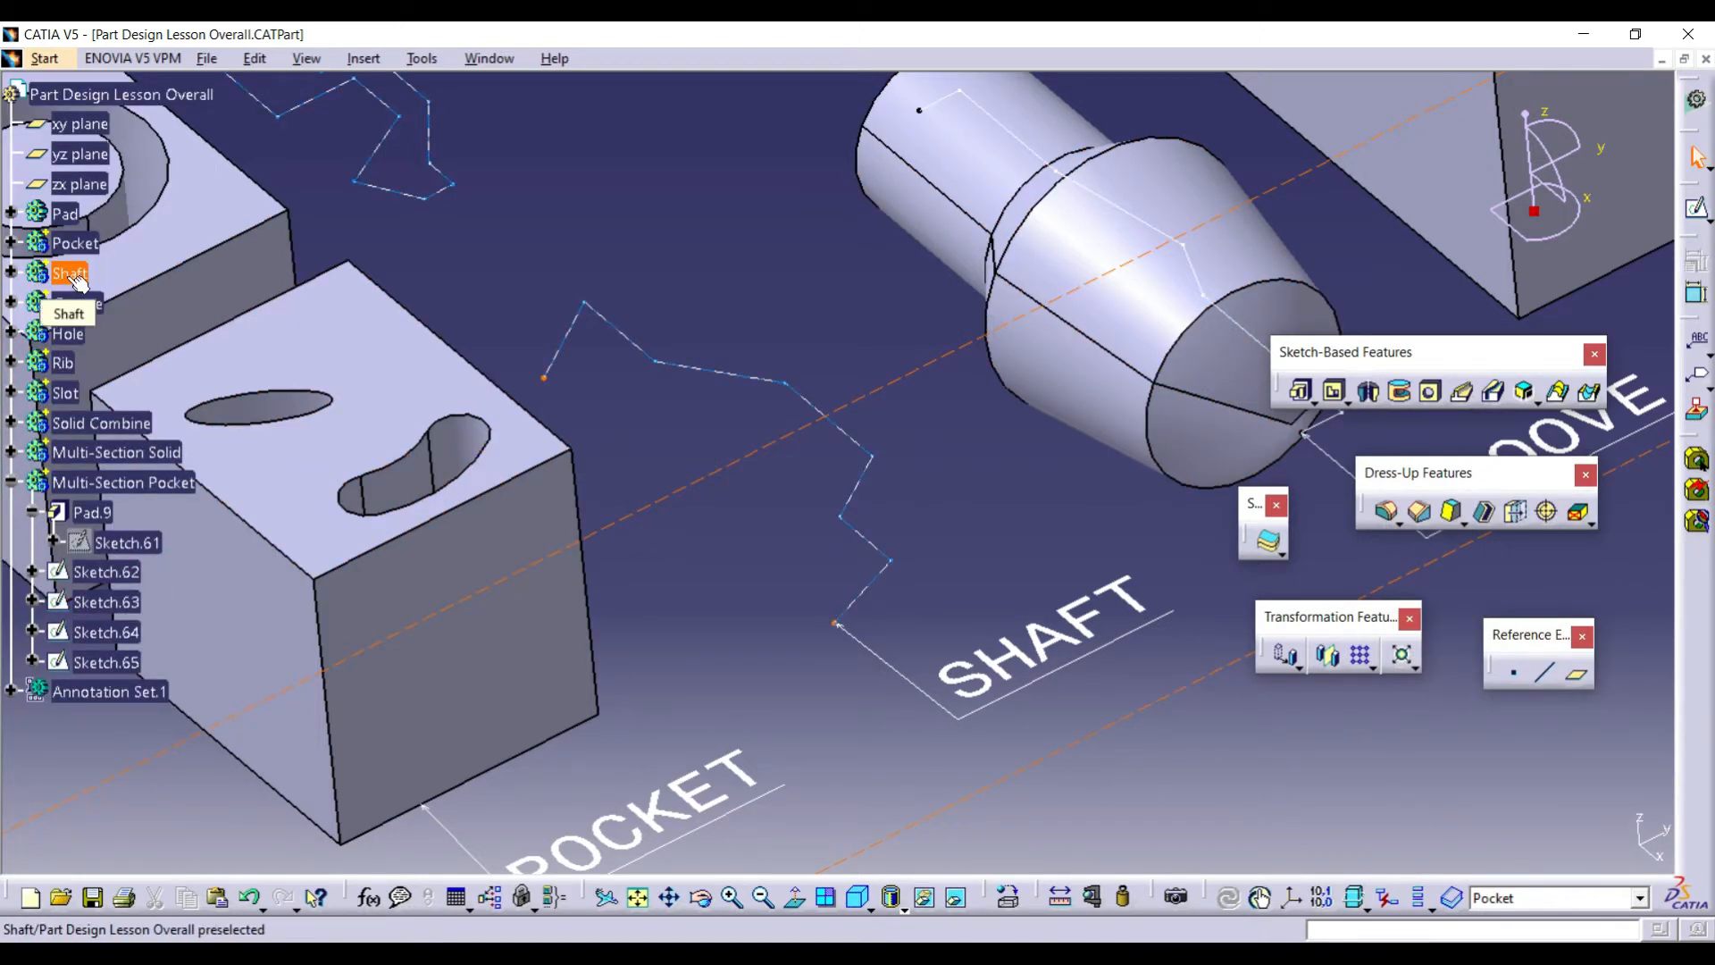
right_click(75, 279)
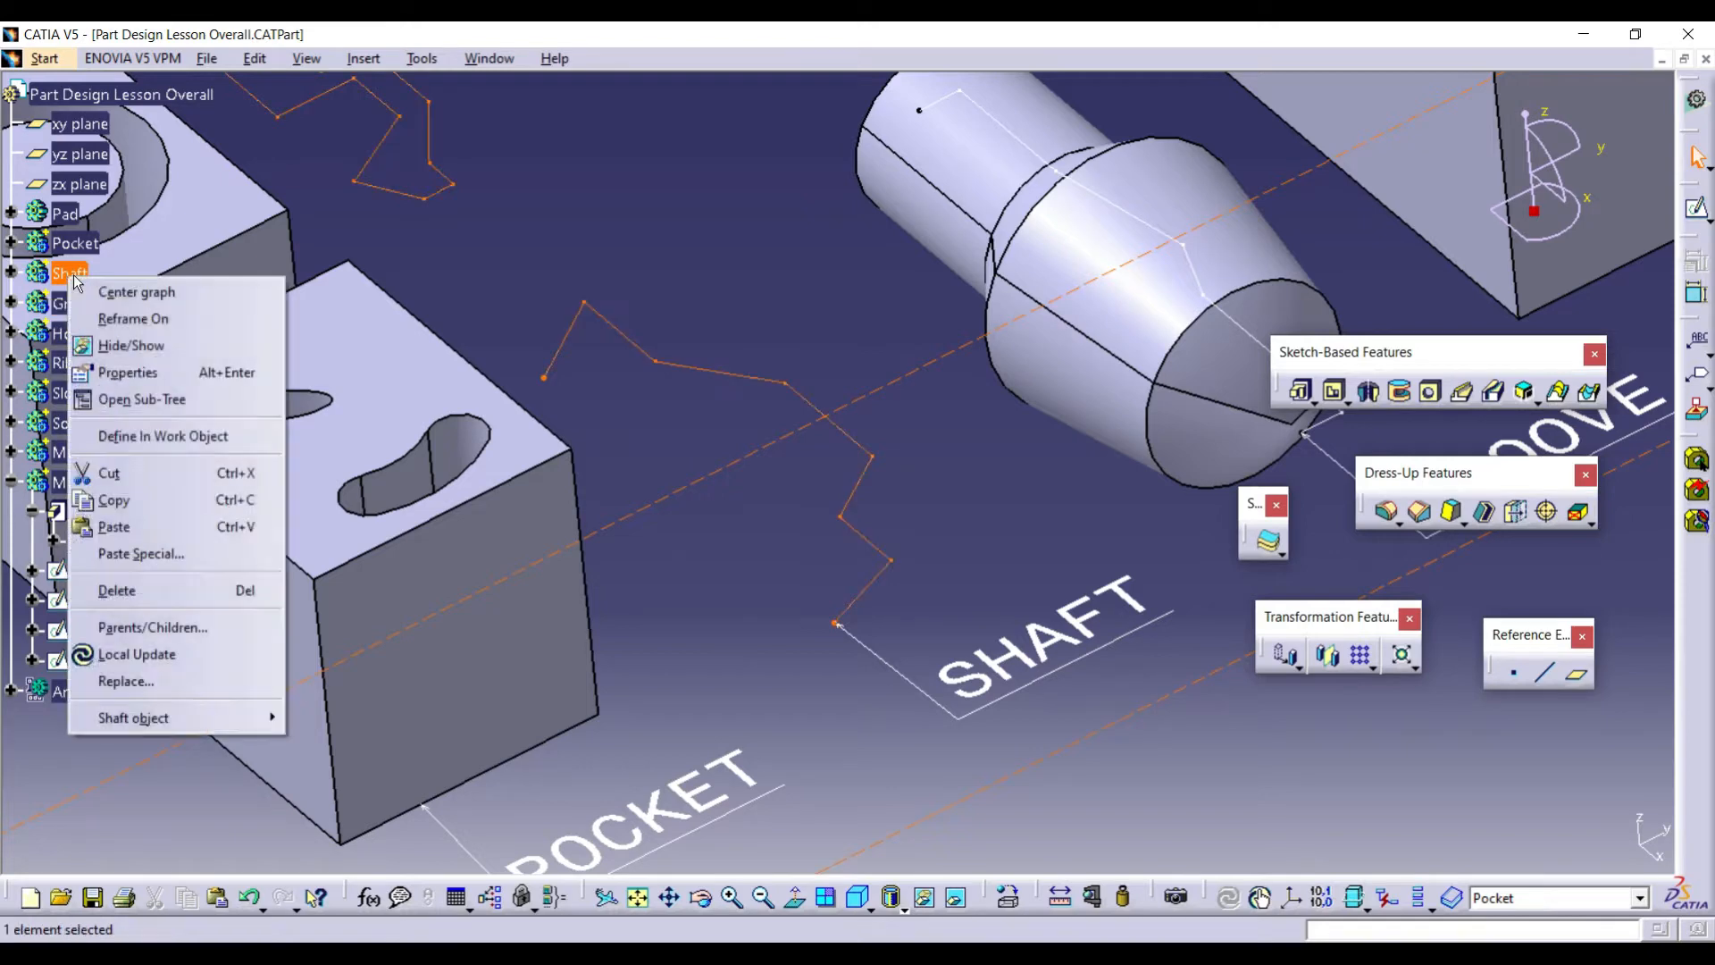
click(207, 437)
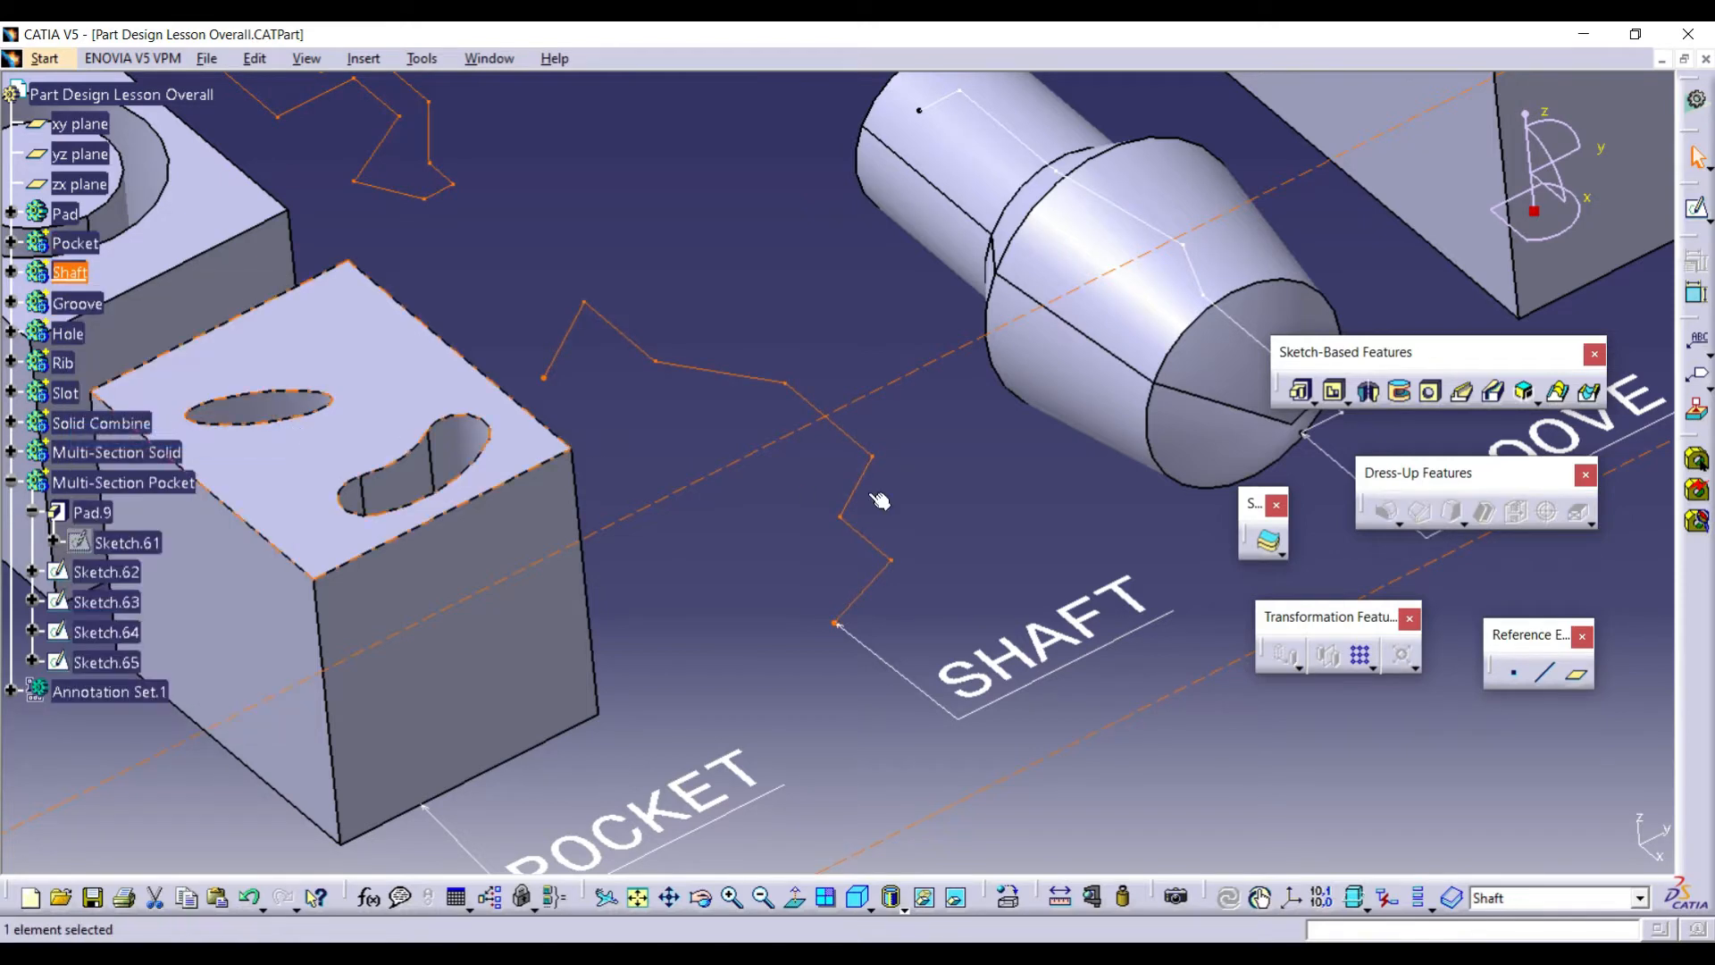
click(897, 487)
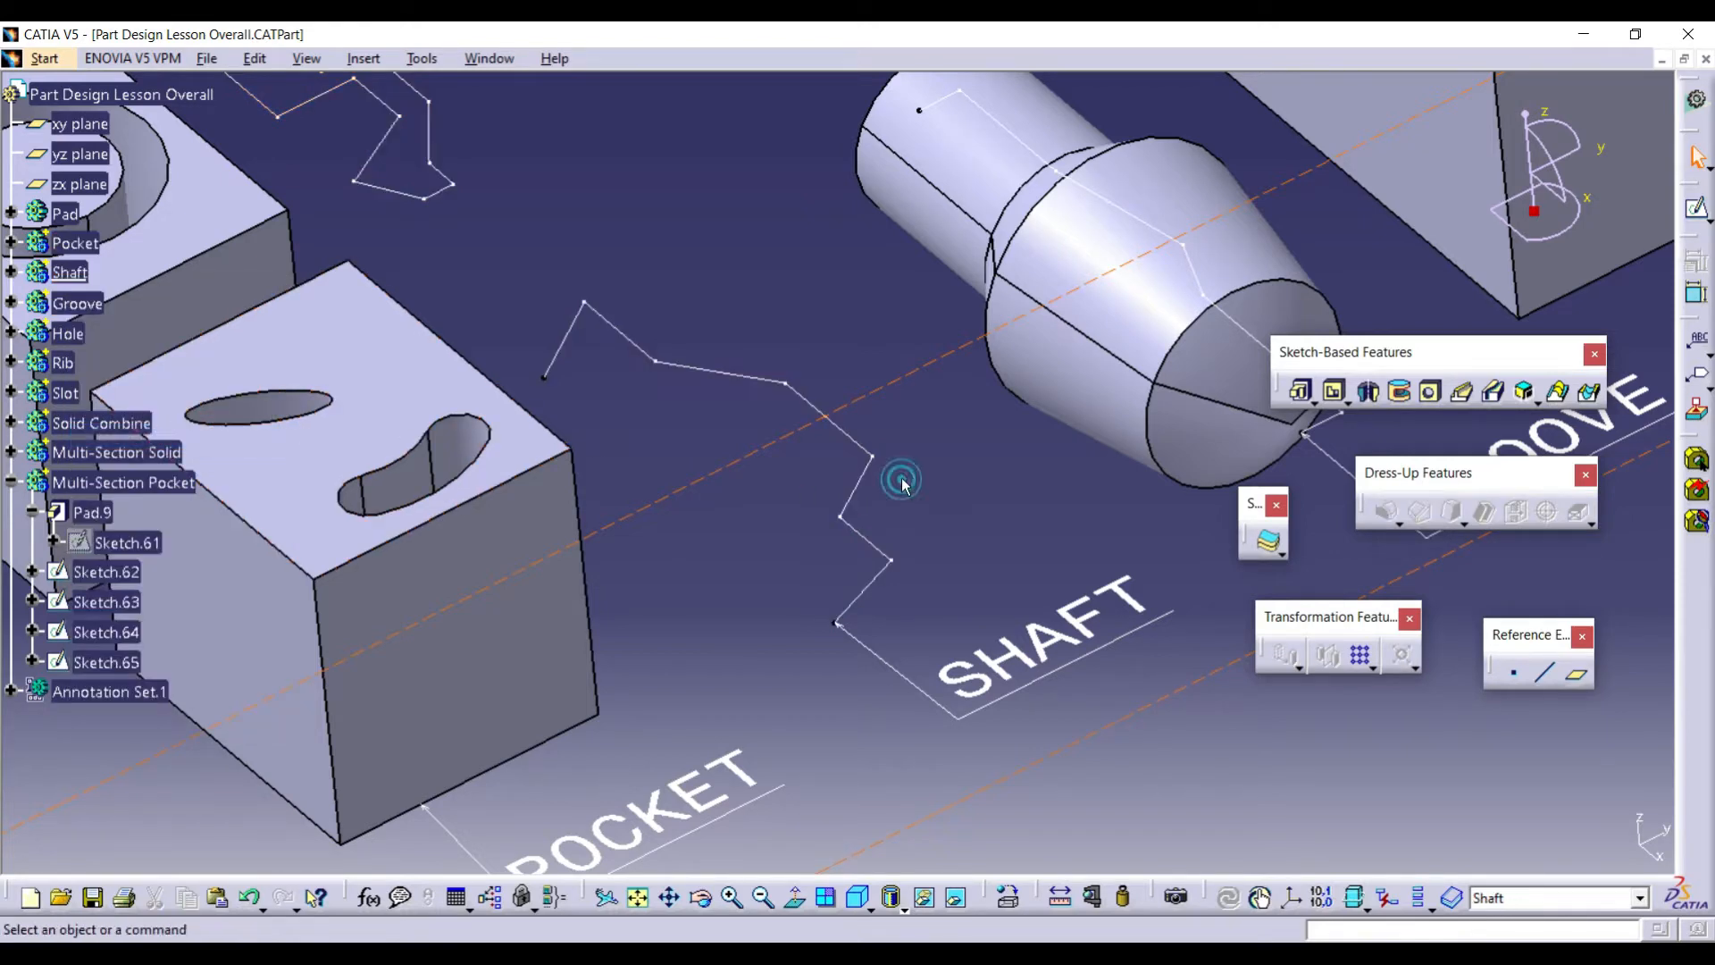
Create a 360-degree shaft from Sketch.19, the open profile beside the SHAFT label, revolved around its sketch axis.
click(1367, 393)
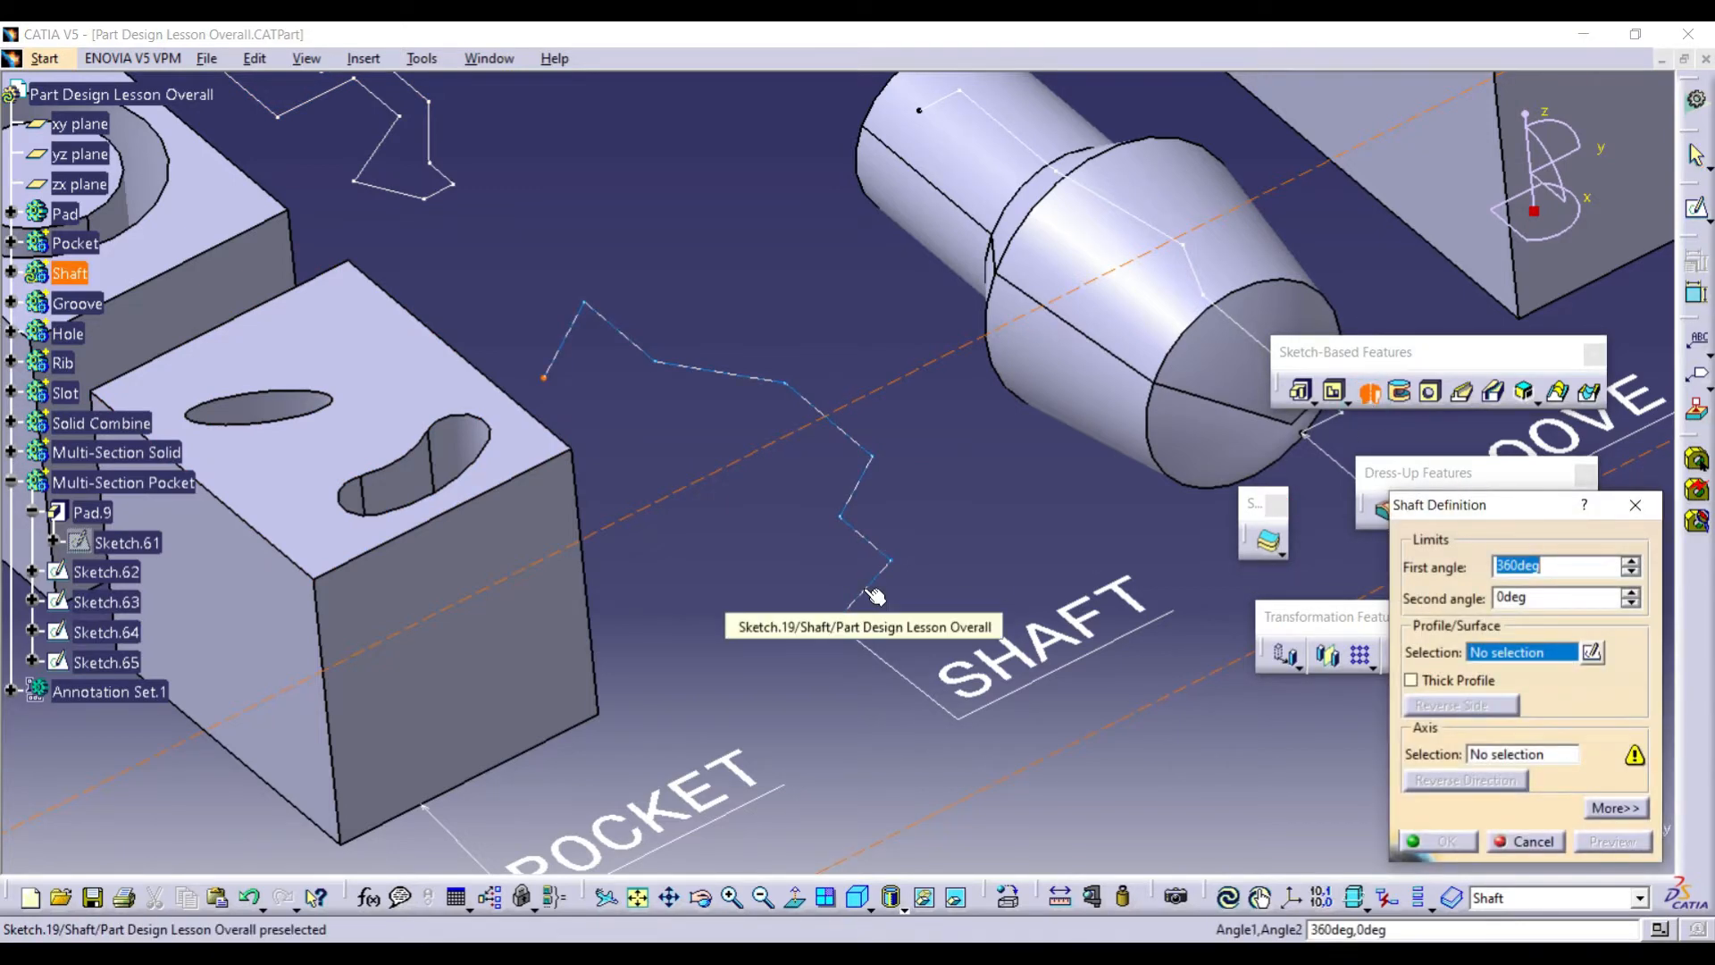
click(875, 596)
mouse_move(874, 596)
middle_down()
mouse_move(977, 649)
mouse_move(934, 633)
mouse_move(963, 668)
mouse_move(902, 549)
mouse_move(866, 545)
middle_up()
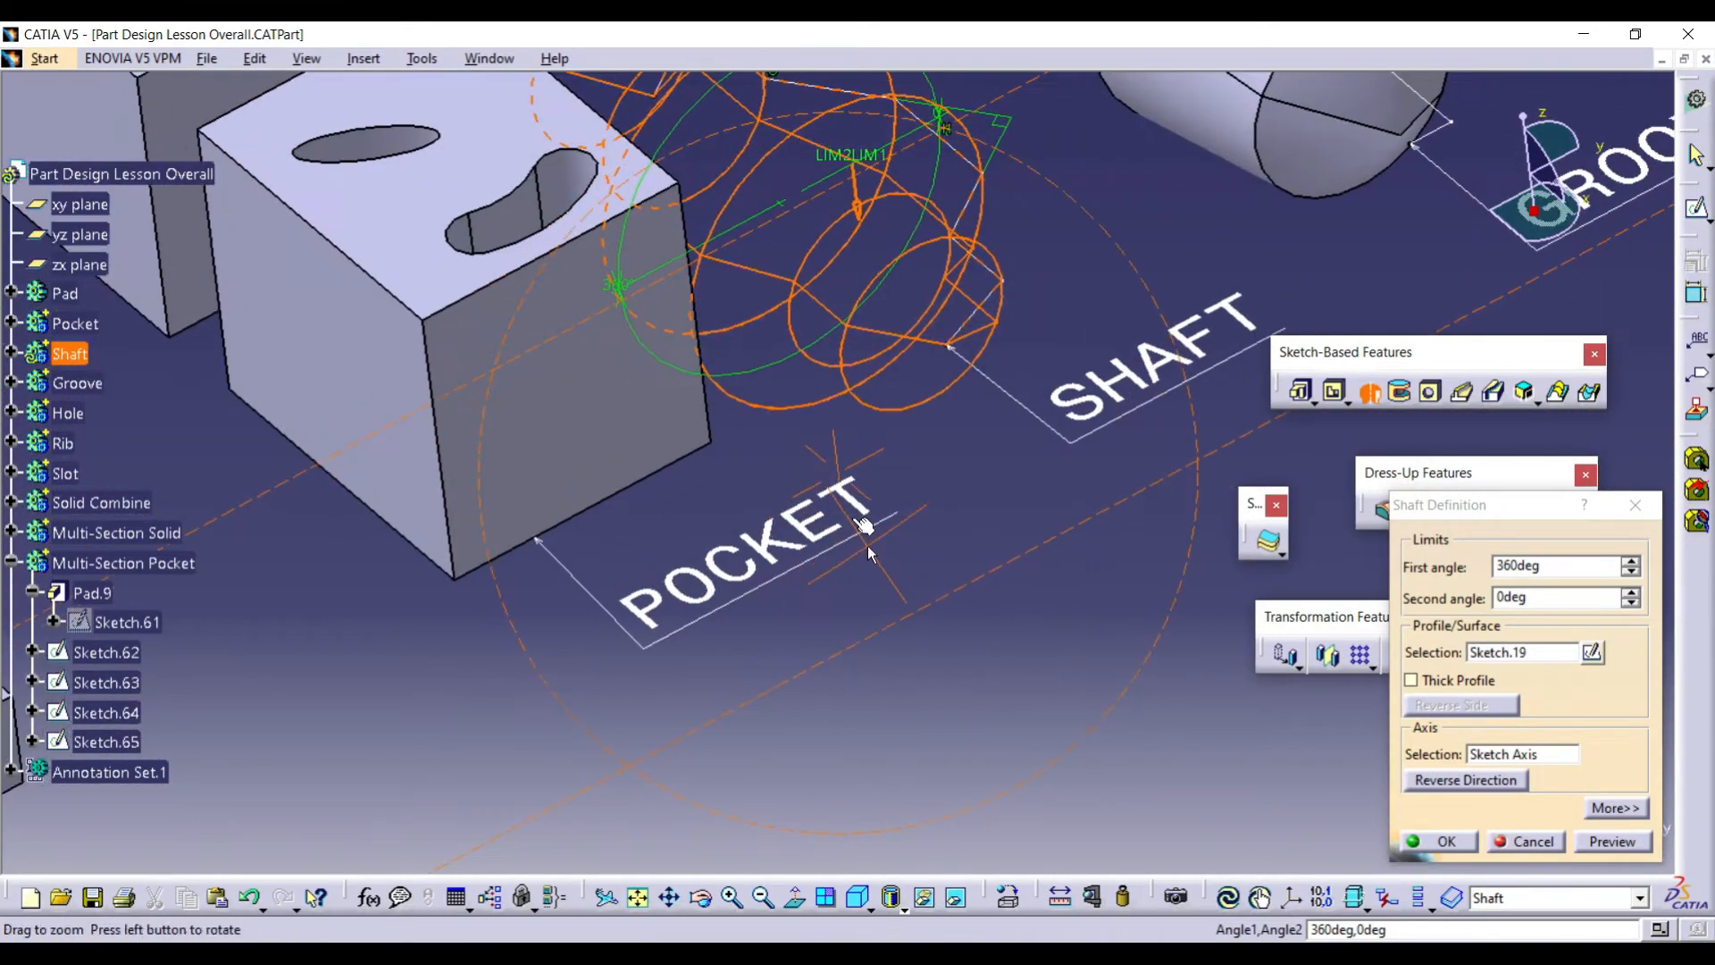
middle_click(624, 307)
middle_drag(708, 339, 1065, 548)
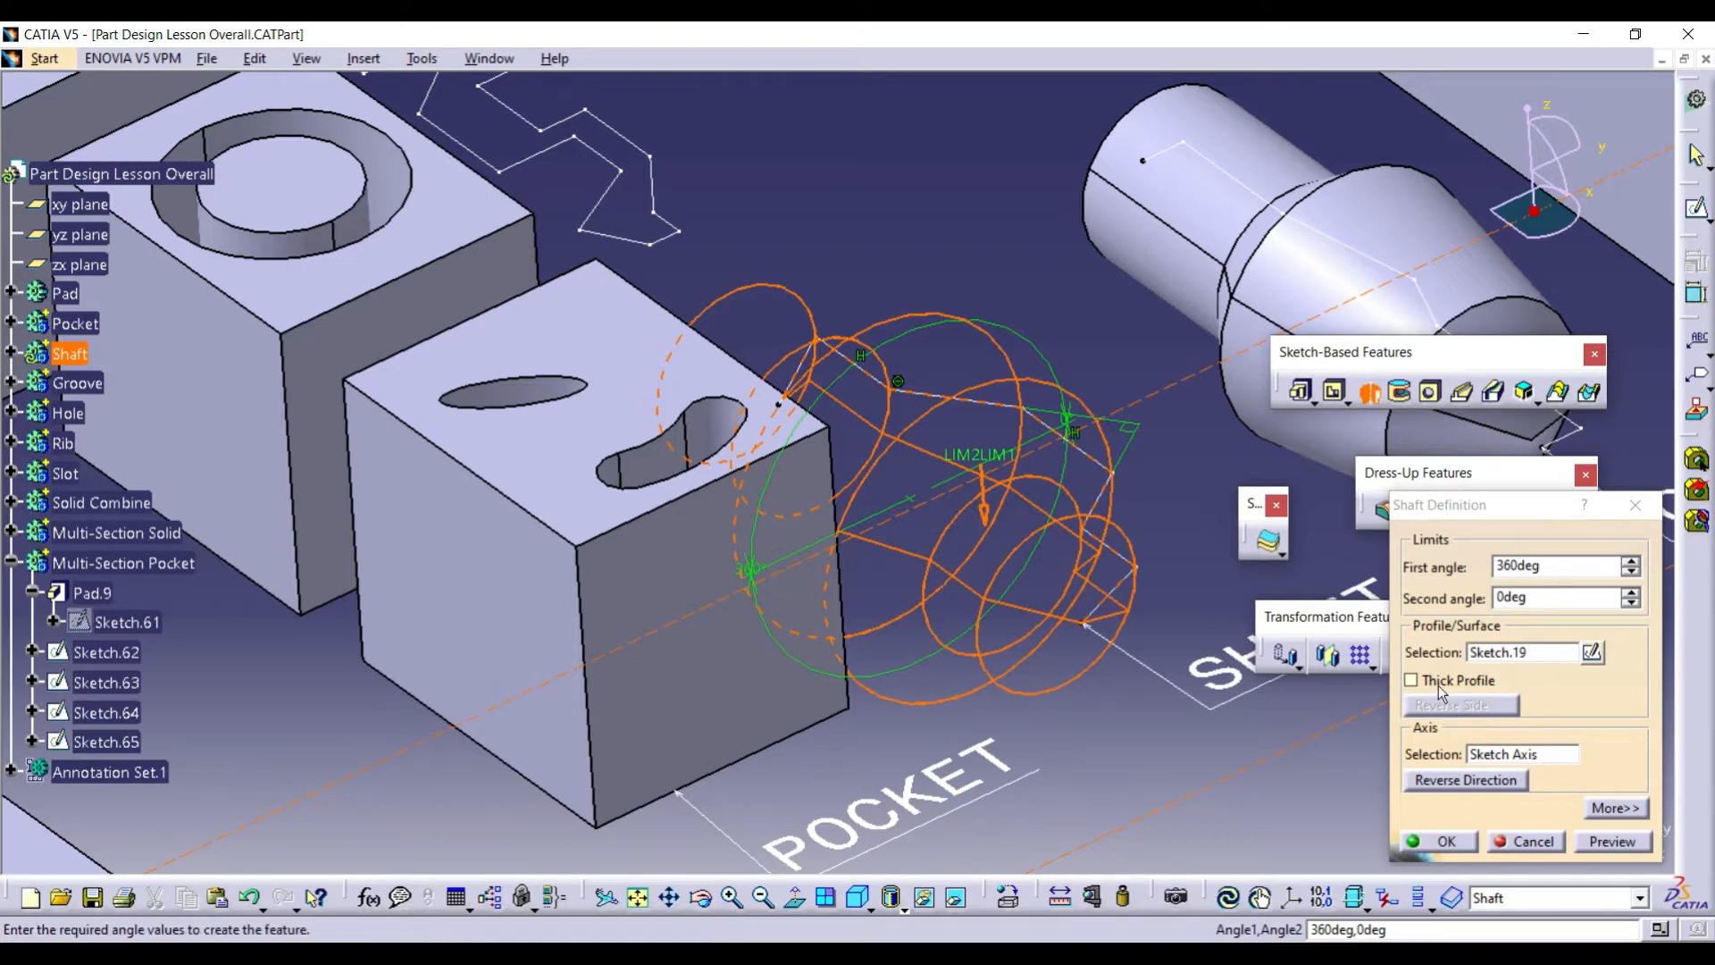
middle_drag(600, 394, 586, 565)
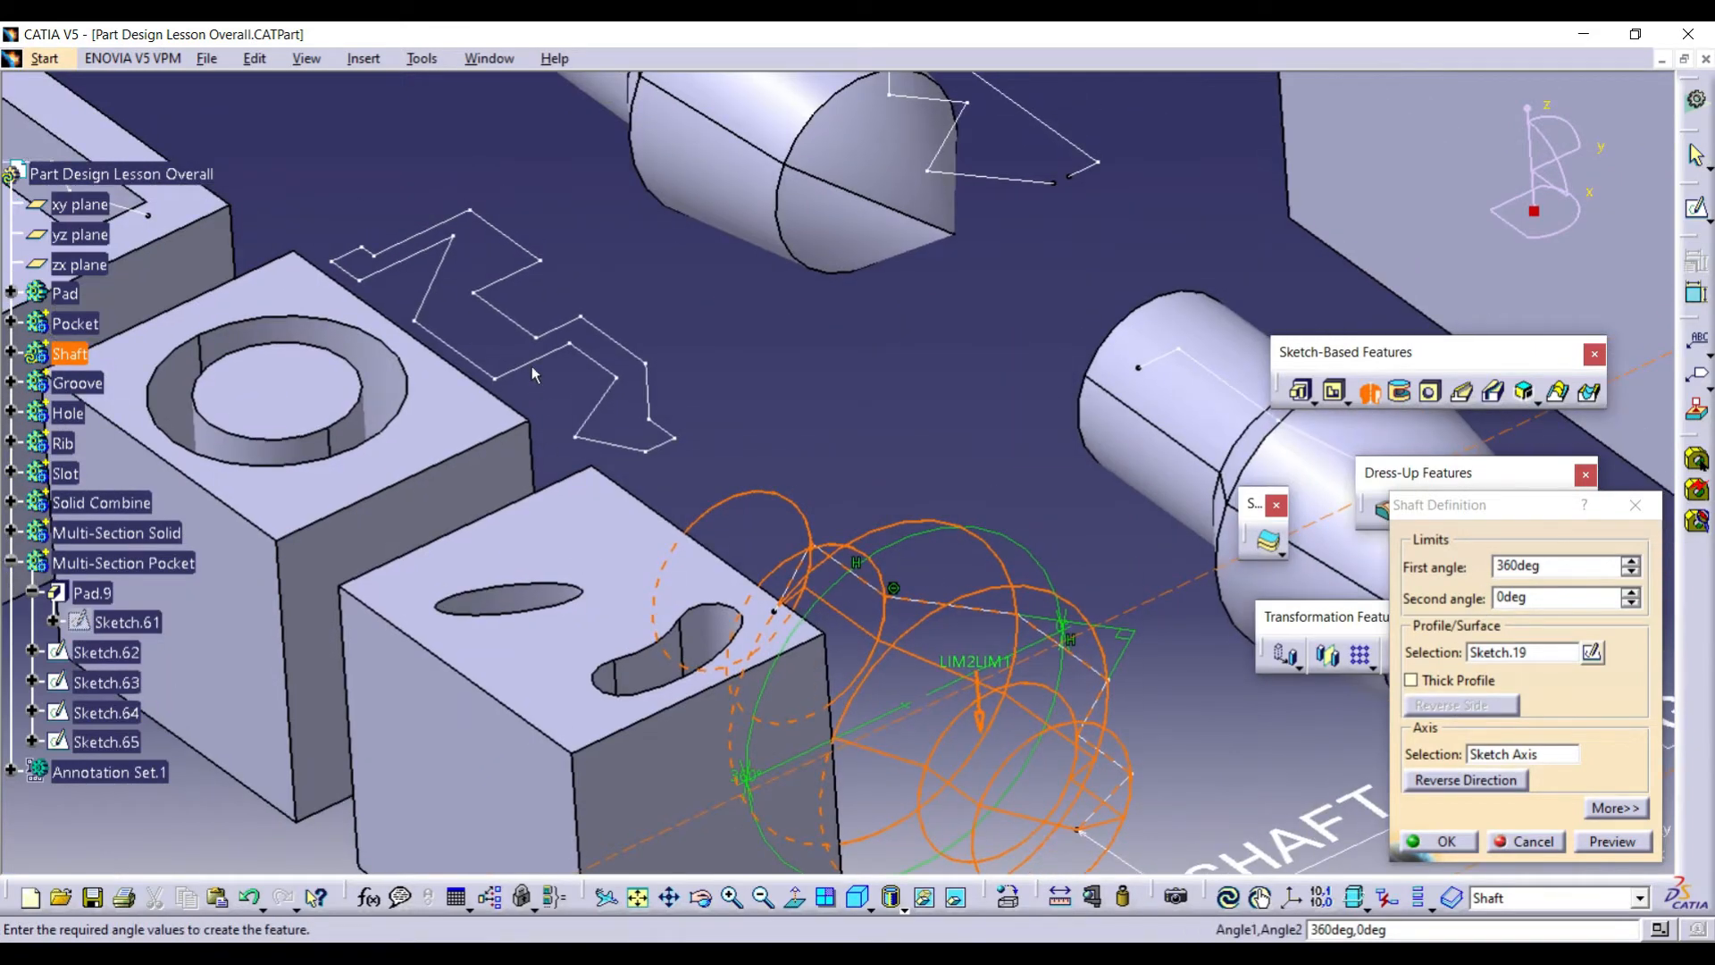
middle_drag(1082, 778, 1048, 663)
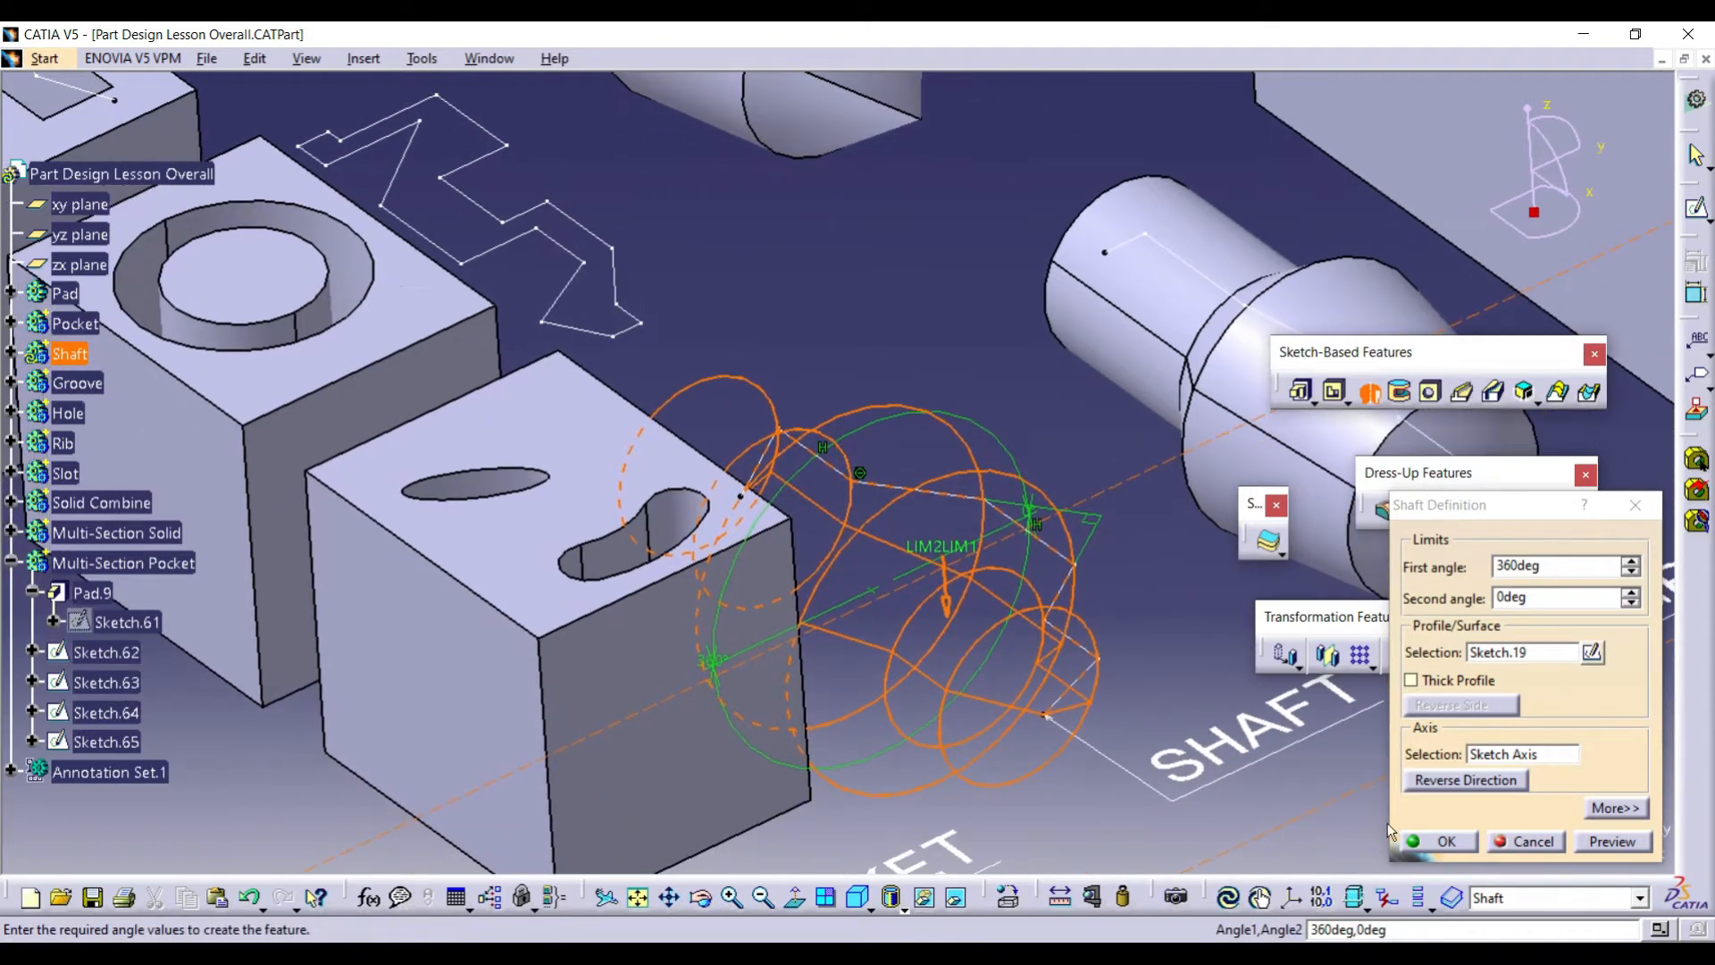
click(1445, 842)
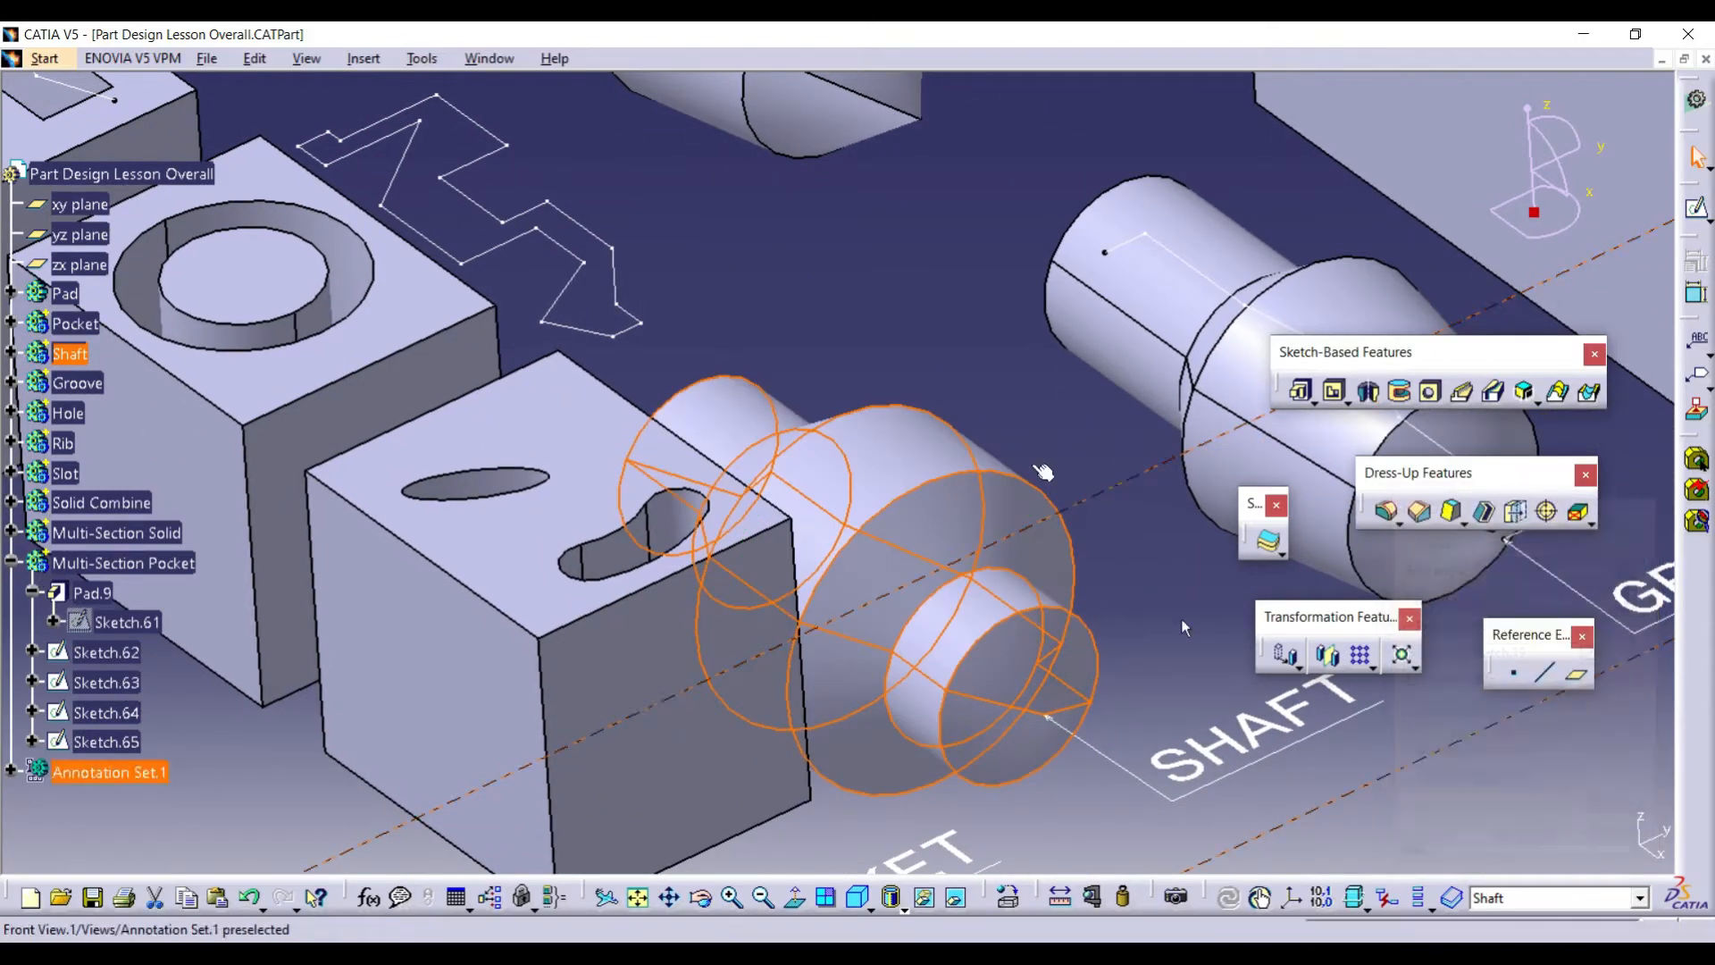
Create a 360-degree thick-profile shaft from Sketch.21, the open zigzag profile behind the pocket blocks, with Thickness1 at 1 mm.
mouse_move(632, 314)
middle_down()
mouse_move(816, 476)
mouse_move(846, 611)
middle_up()
middle_drag(865, 519, 820, 437)
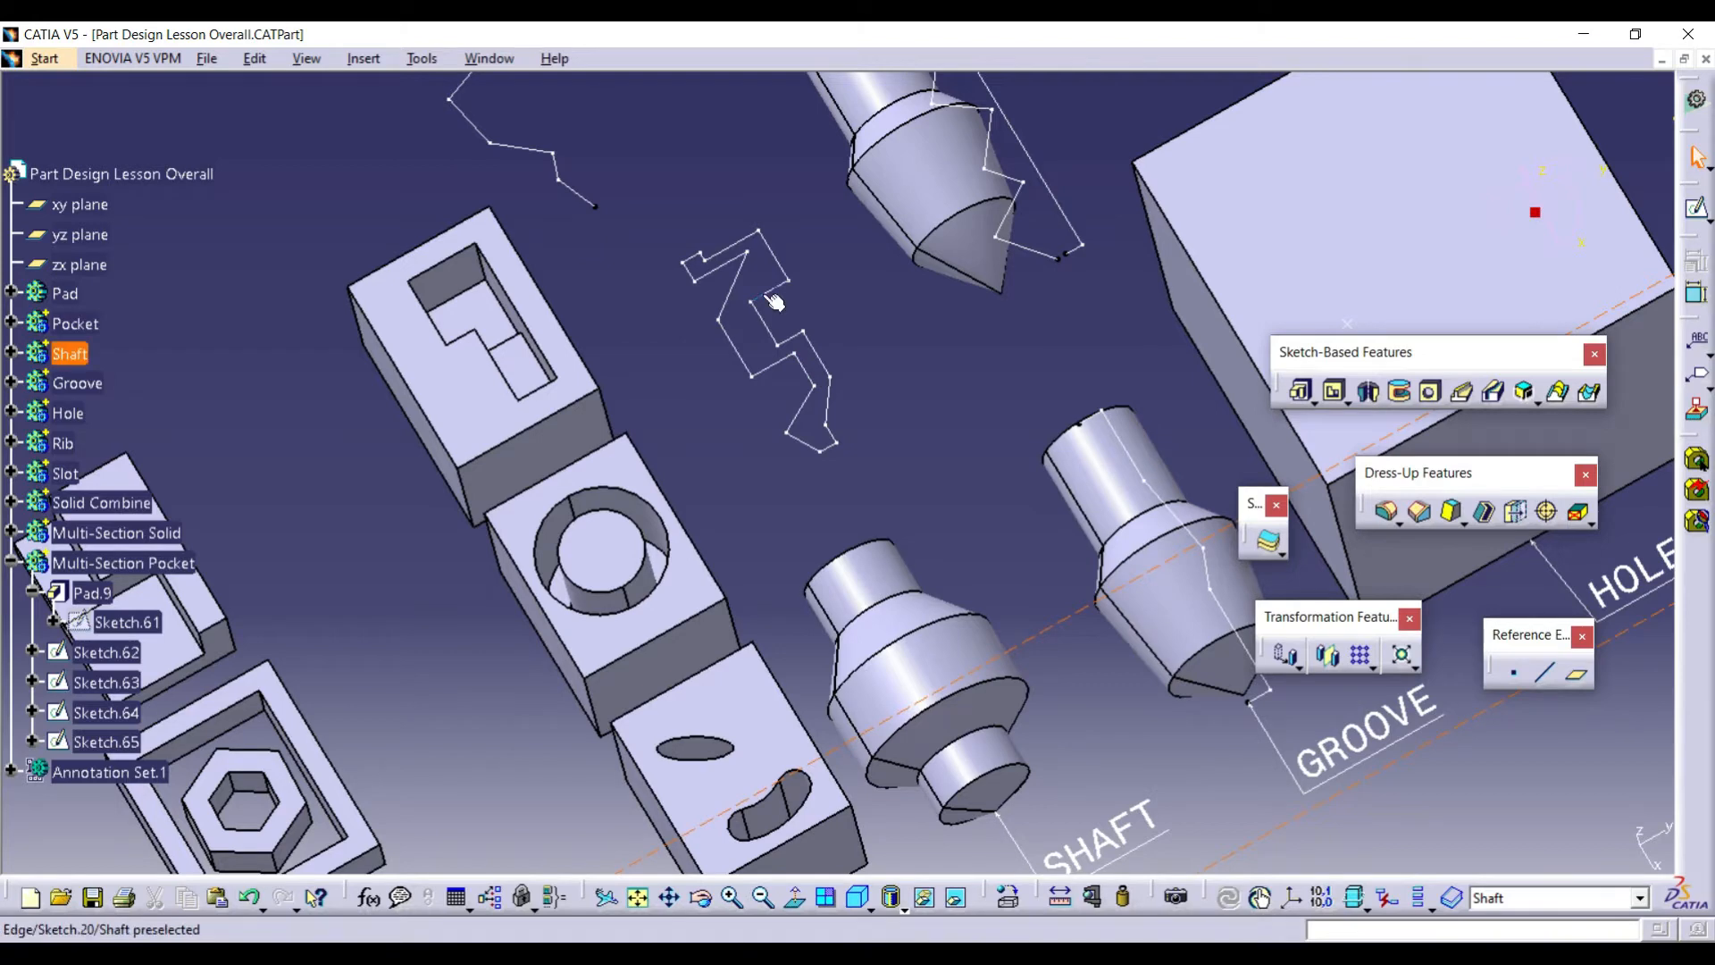
scroll(792, 417, up, 1)
middle_click(792, 417)
middle_drag(795, 416, 802, 384)
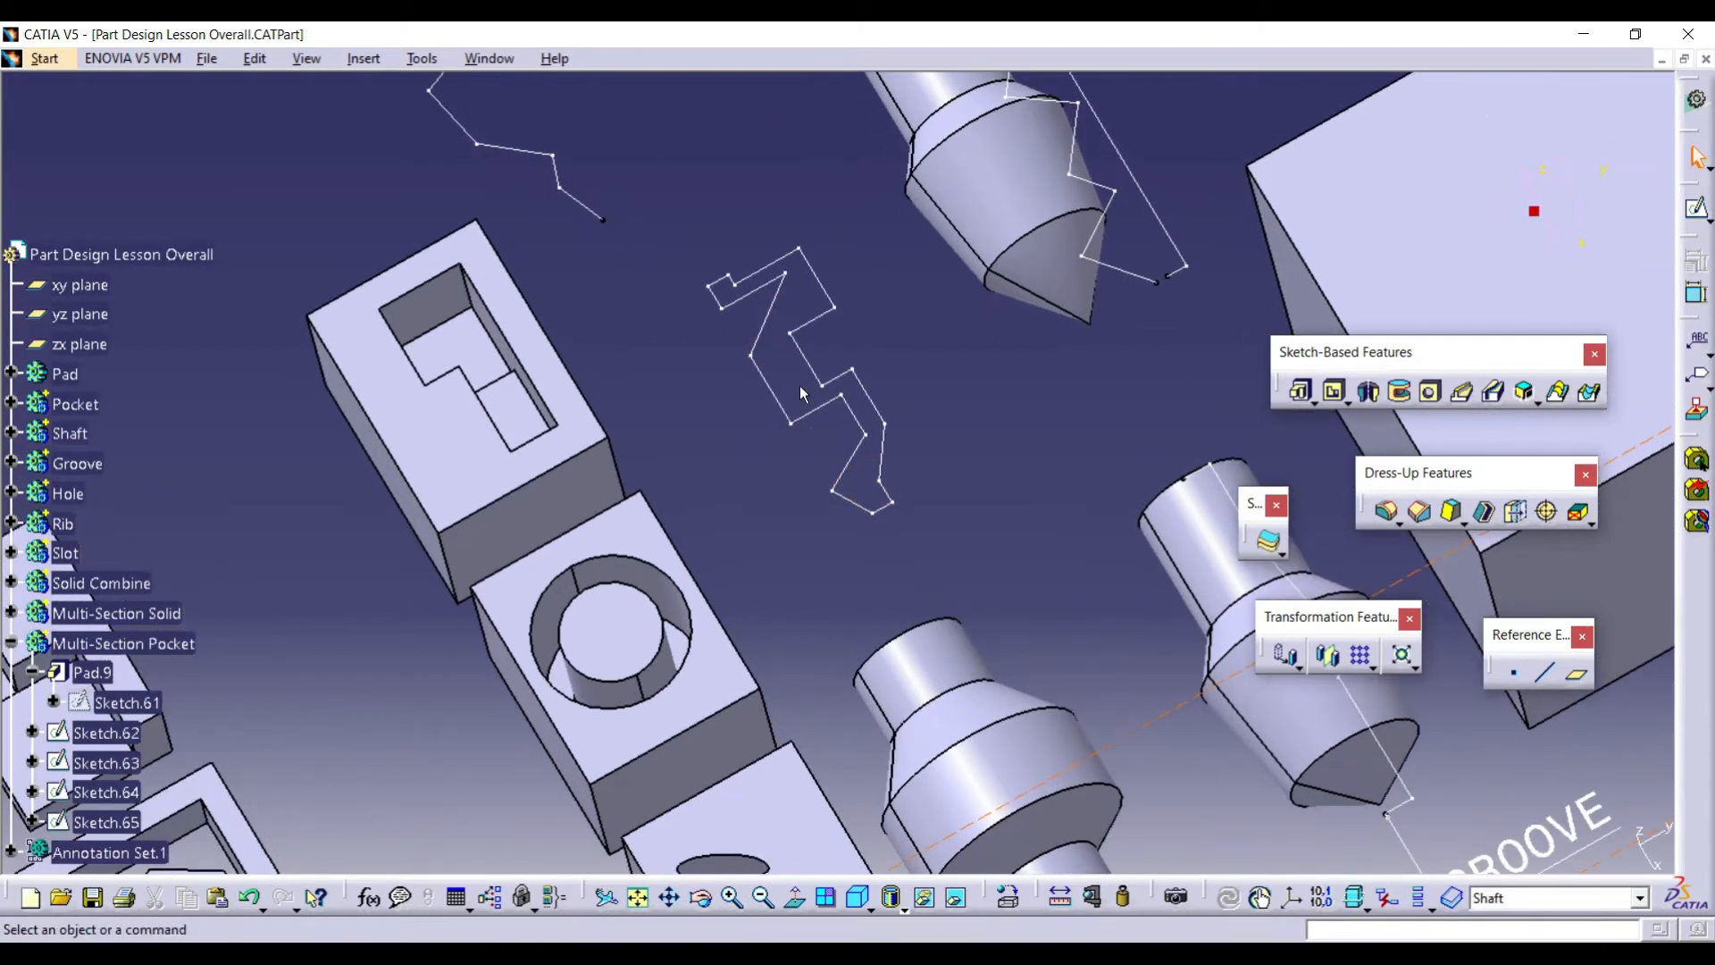
middle_drag(750, 300, 770, 377)
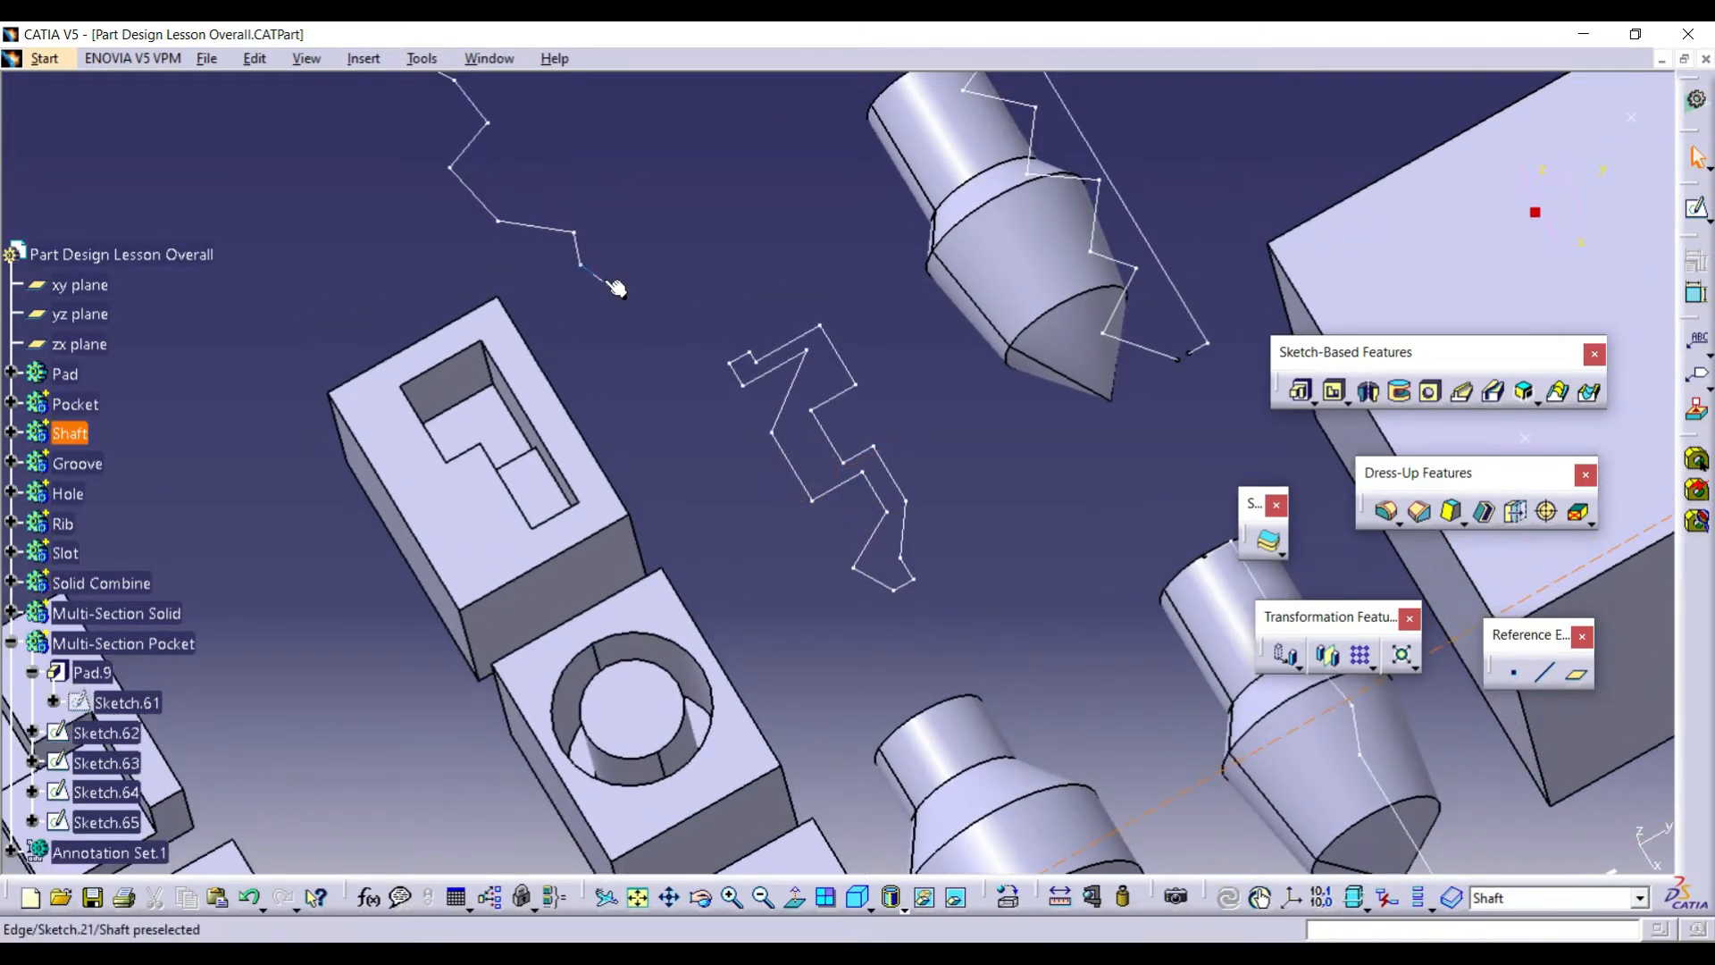
click(605, 279)
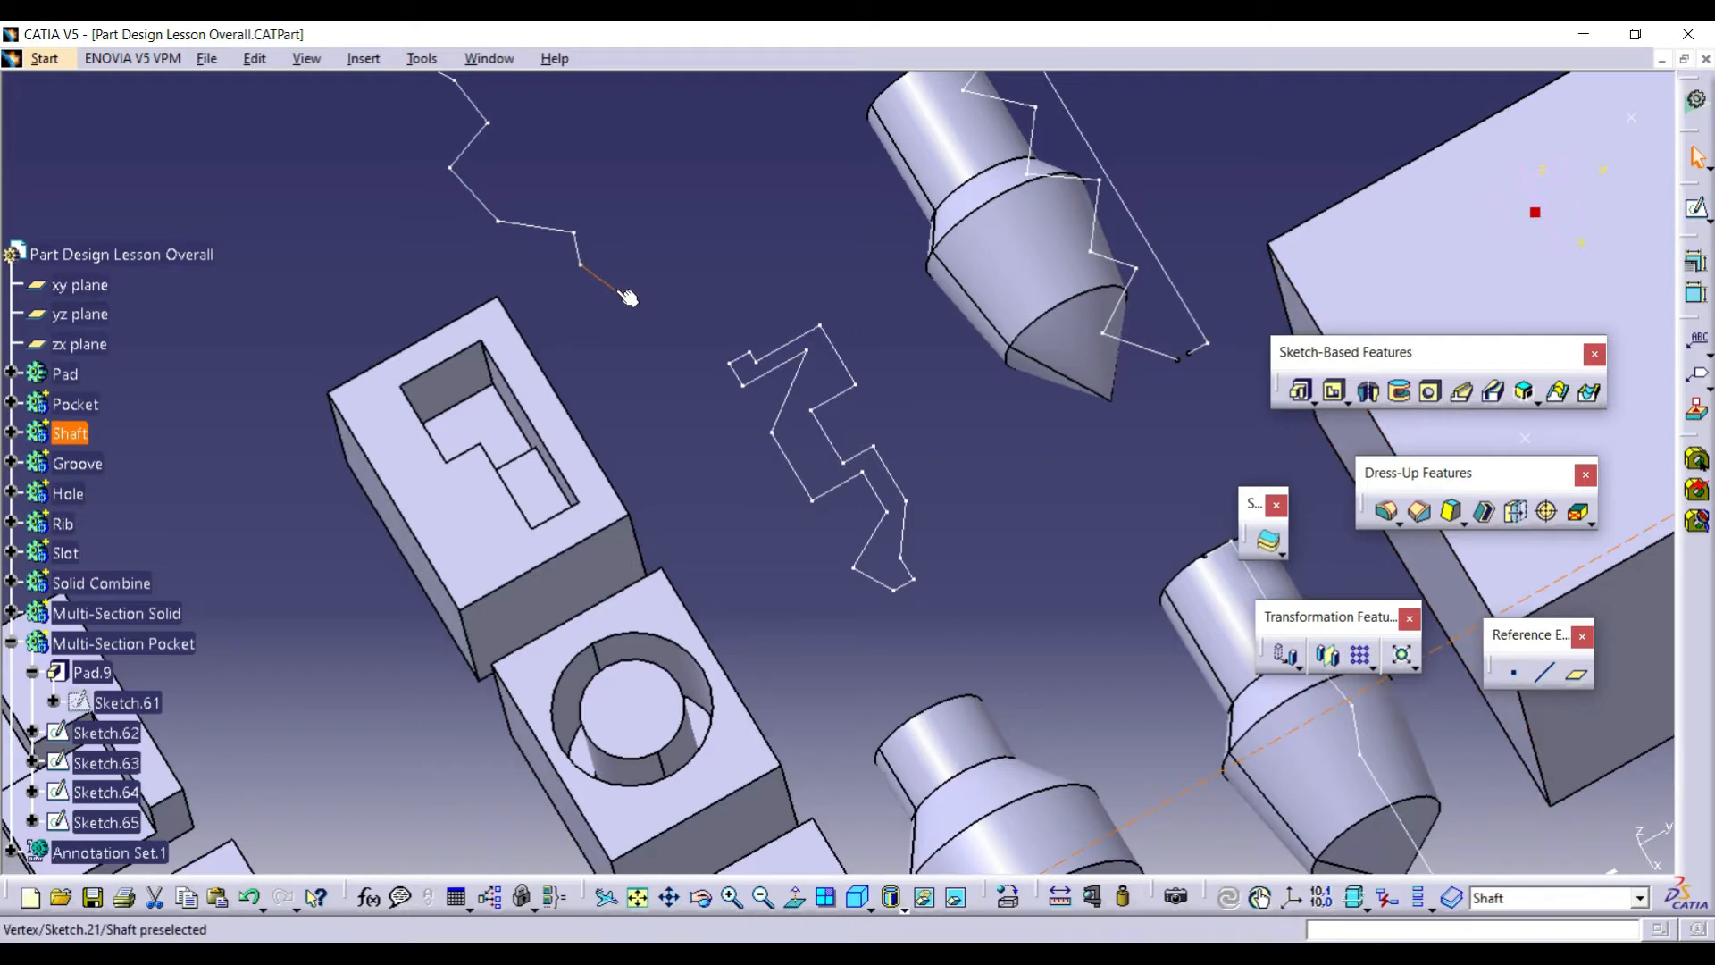
middle_drag(653, 308, 728, 457)
middle_drag(865, 335, 884, 367)
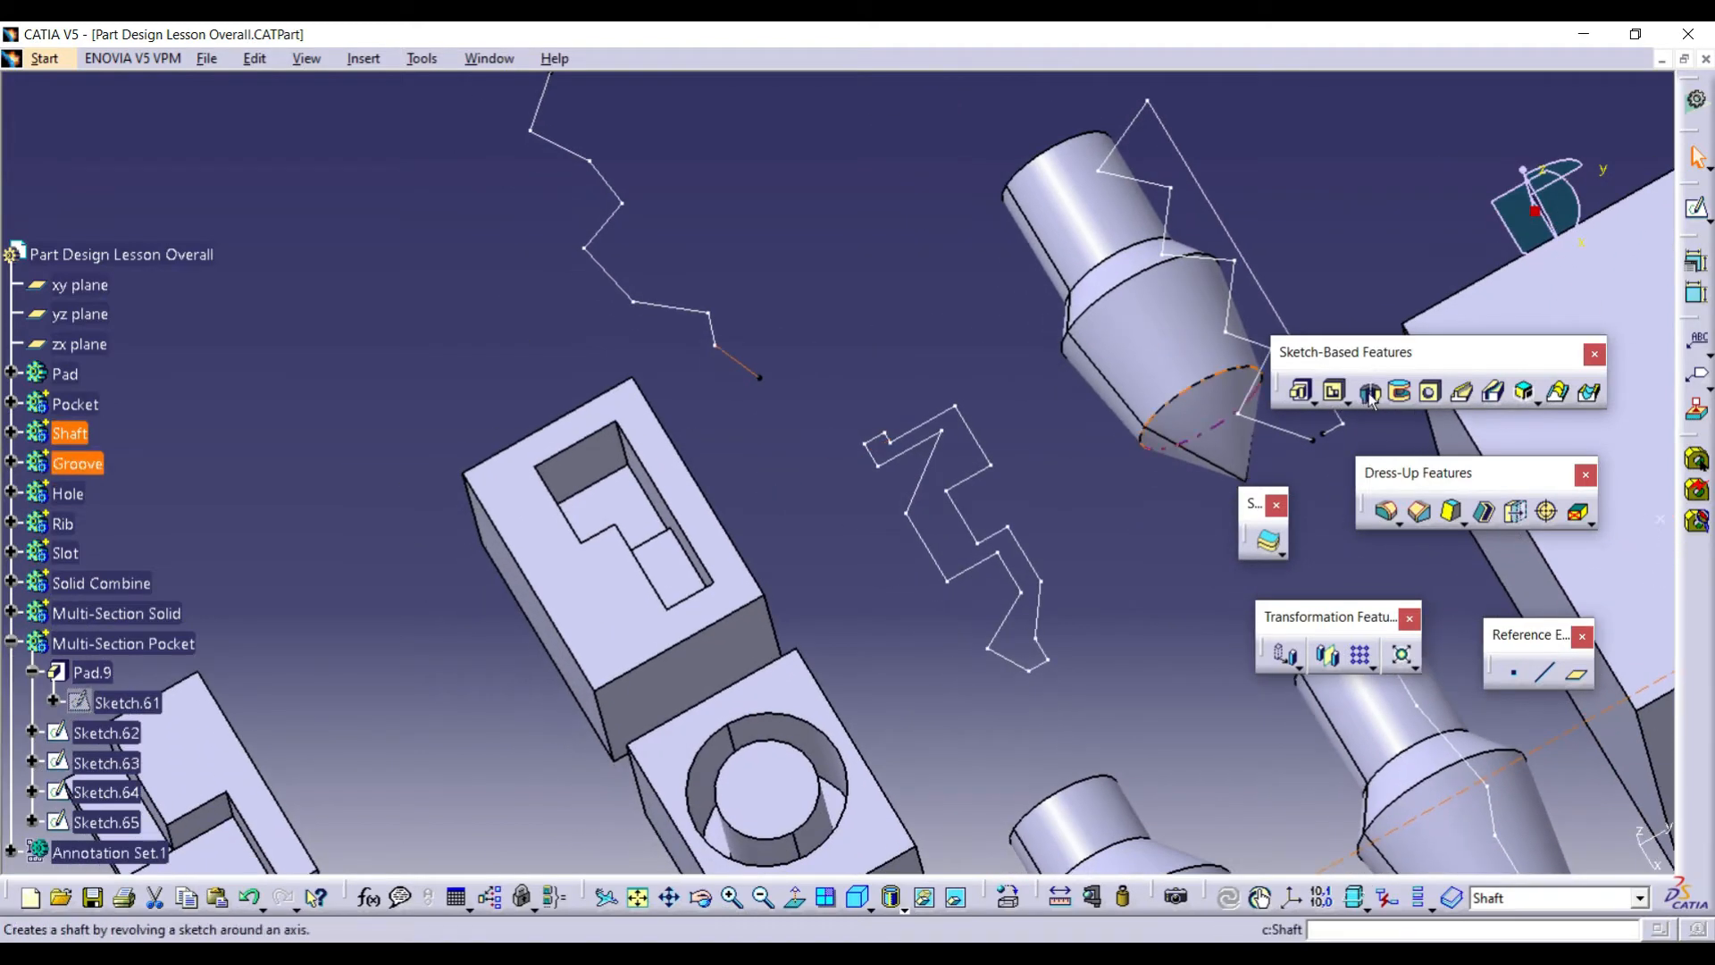
click(1368, 391)
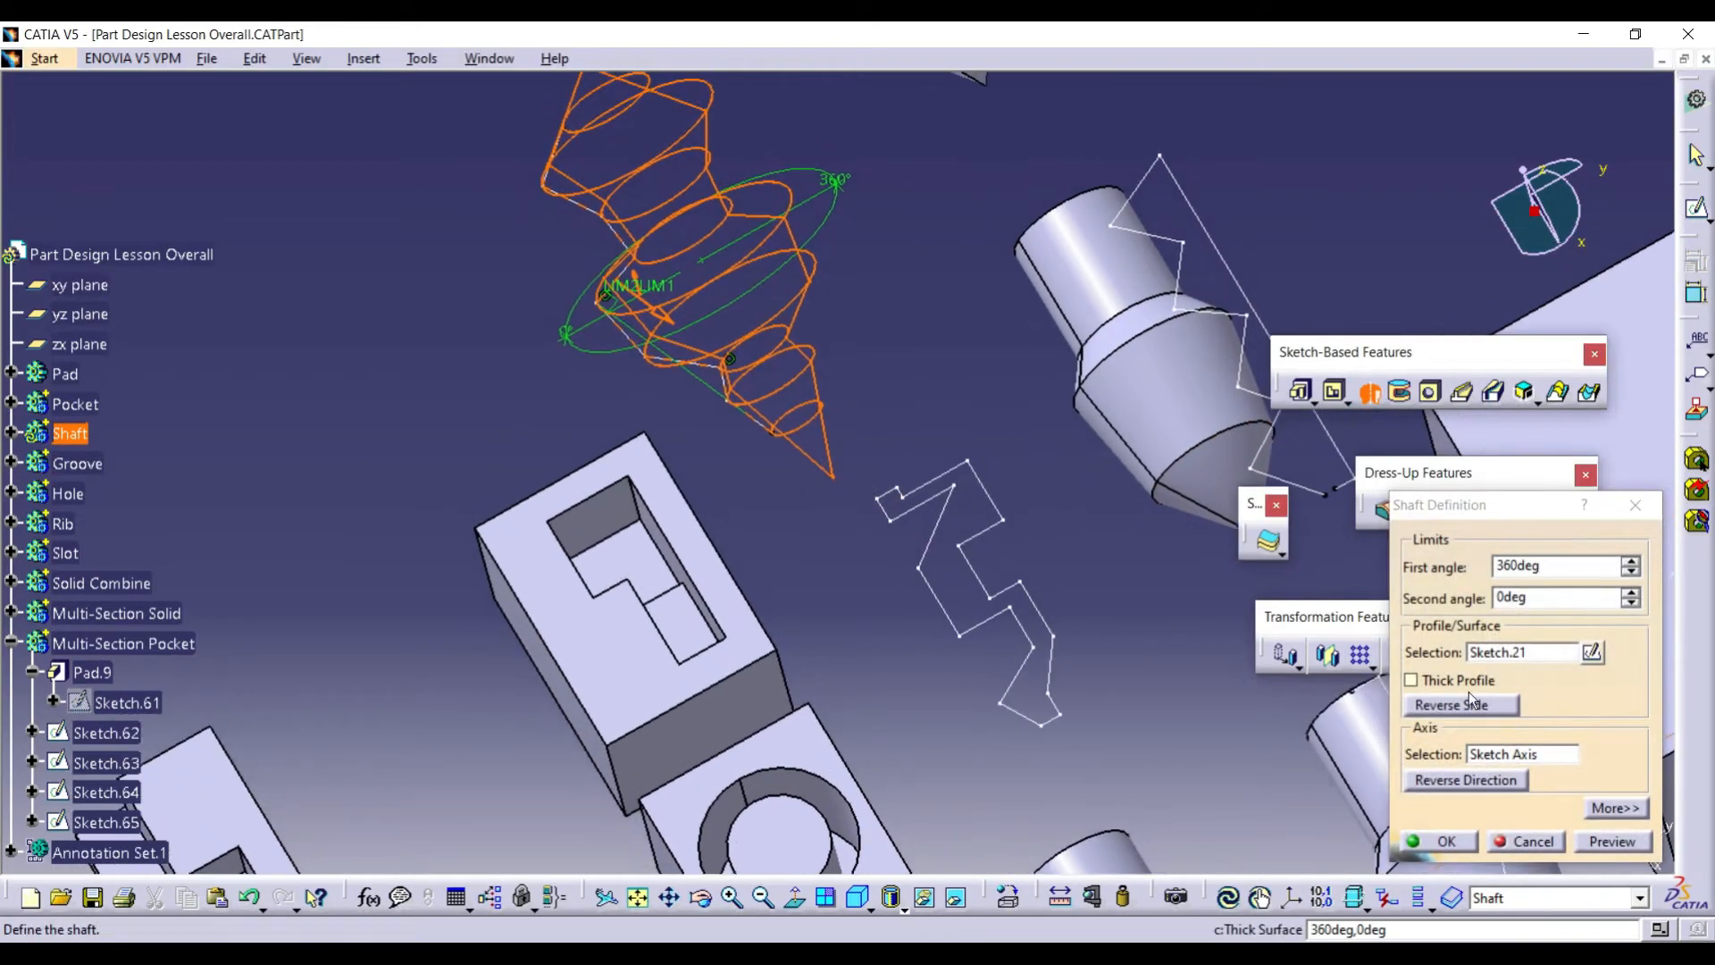
click(1430, 683)
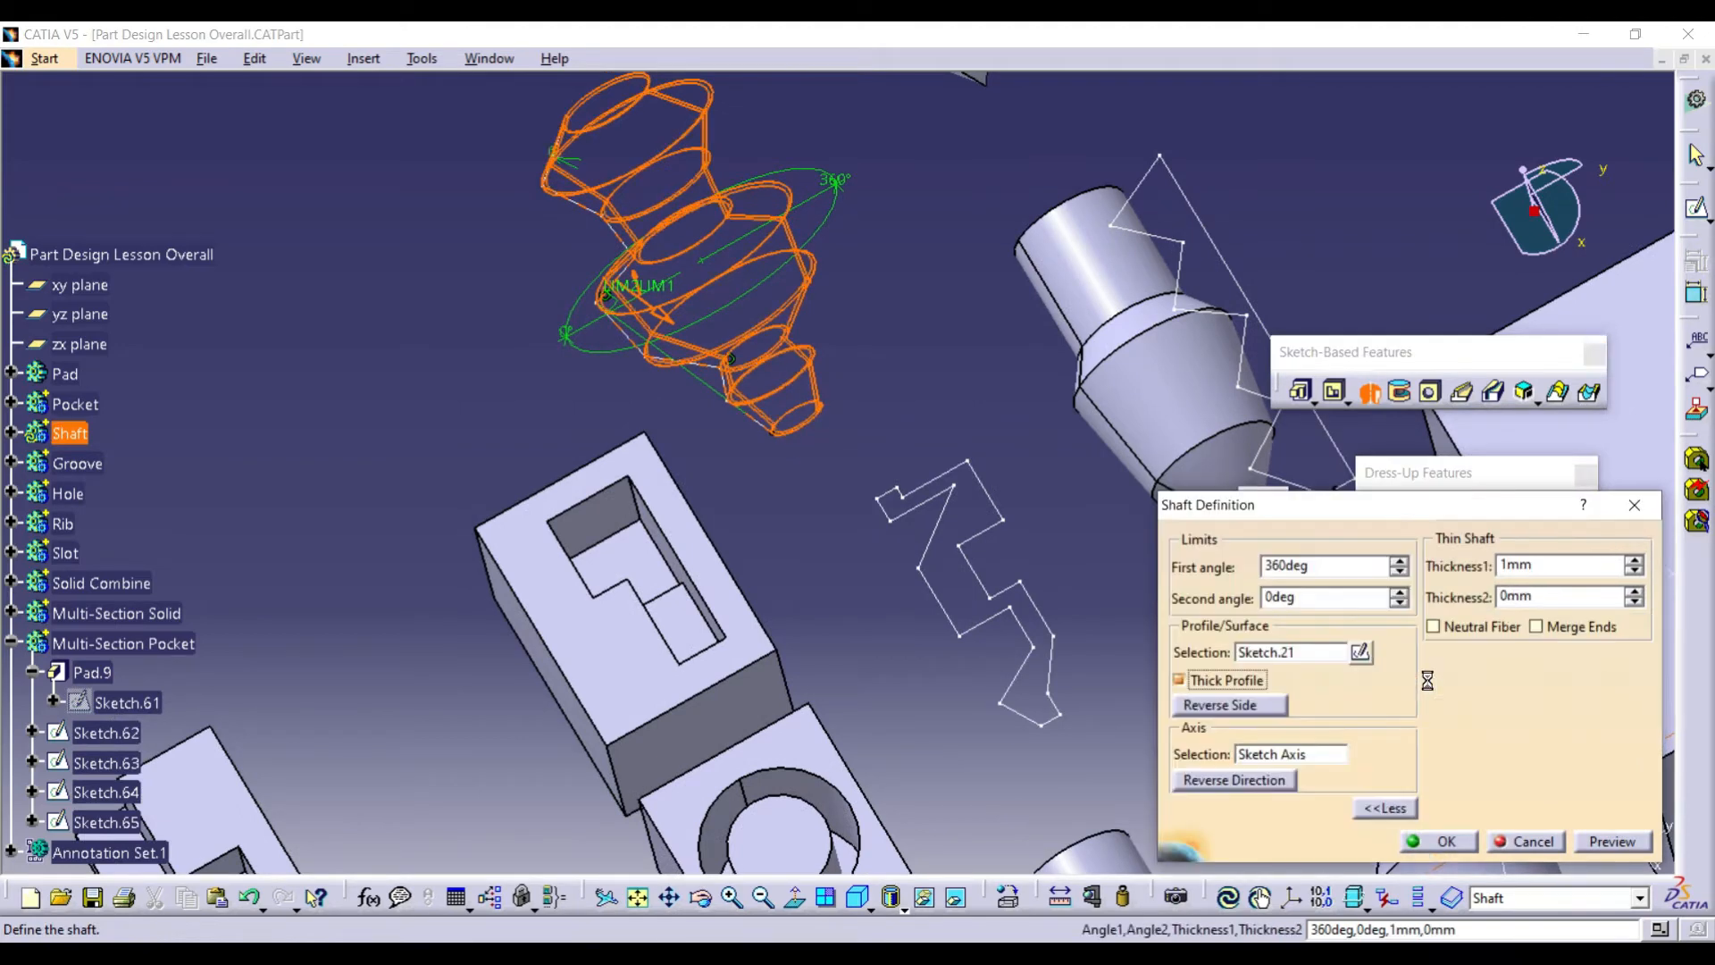
click(1445, 842)
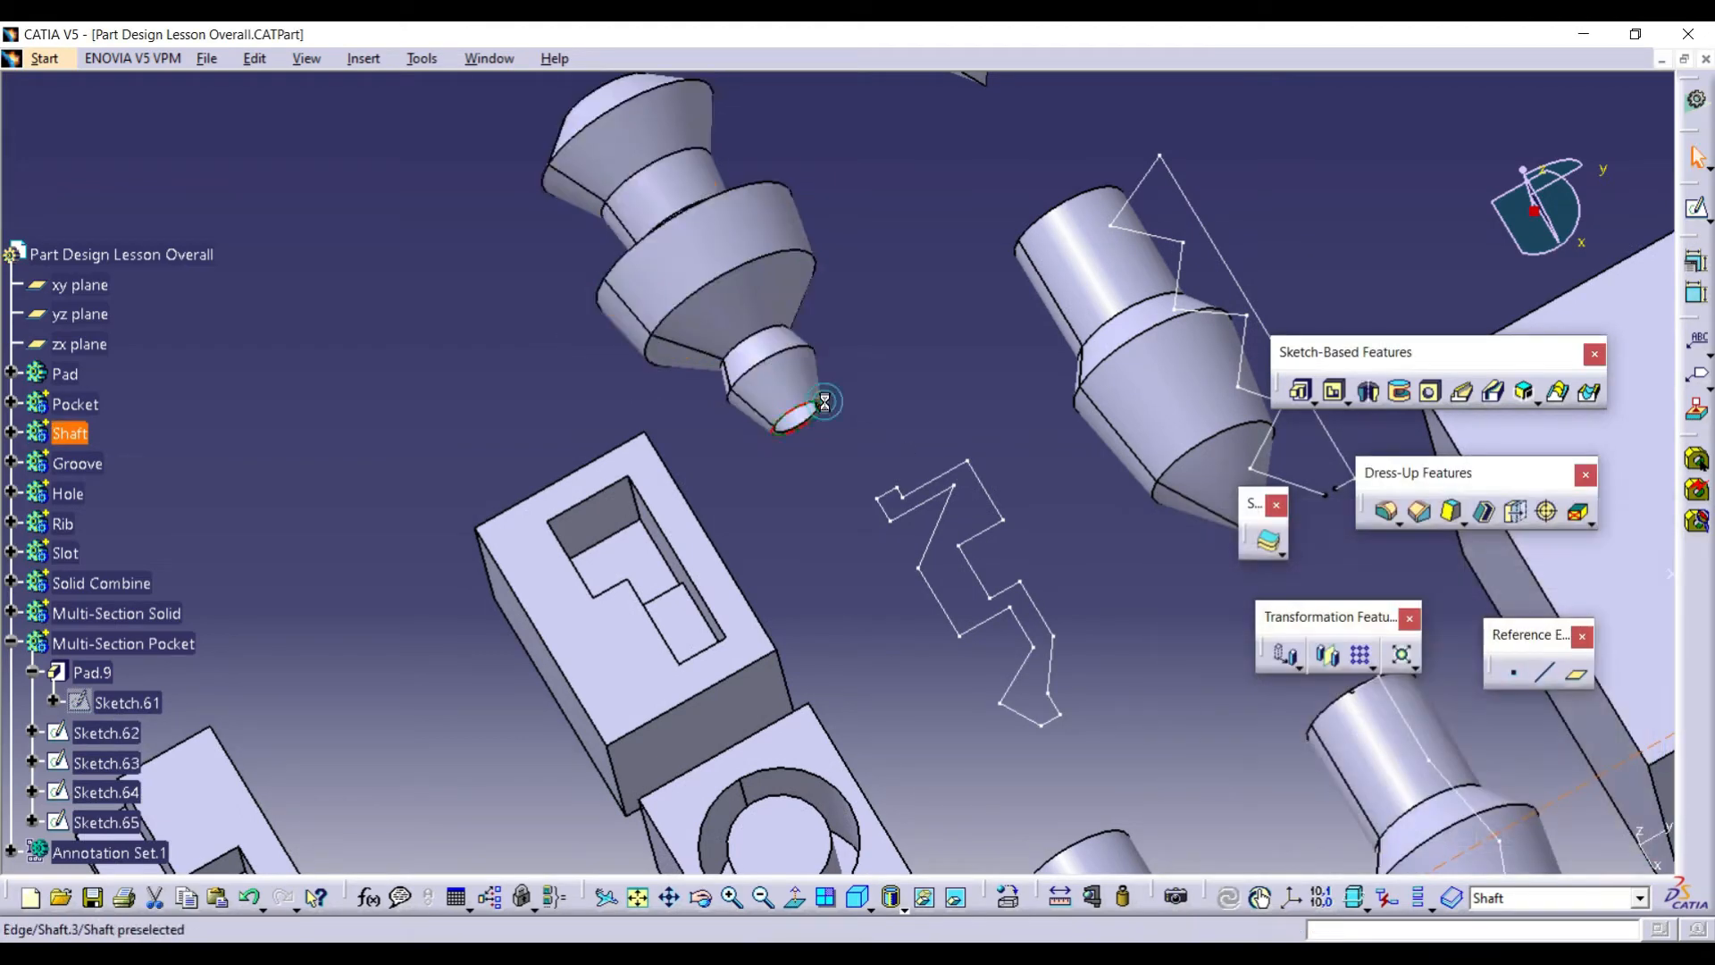
middle_drag(823, 394, 873, 474)
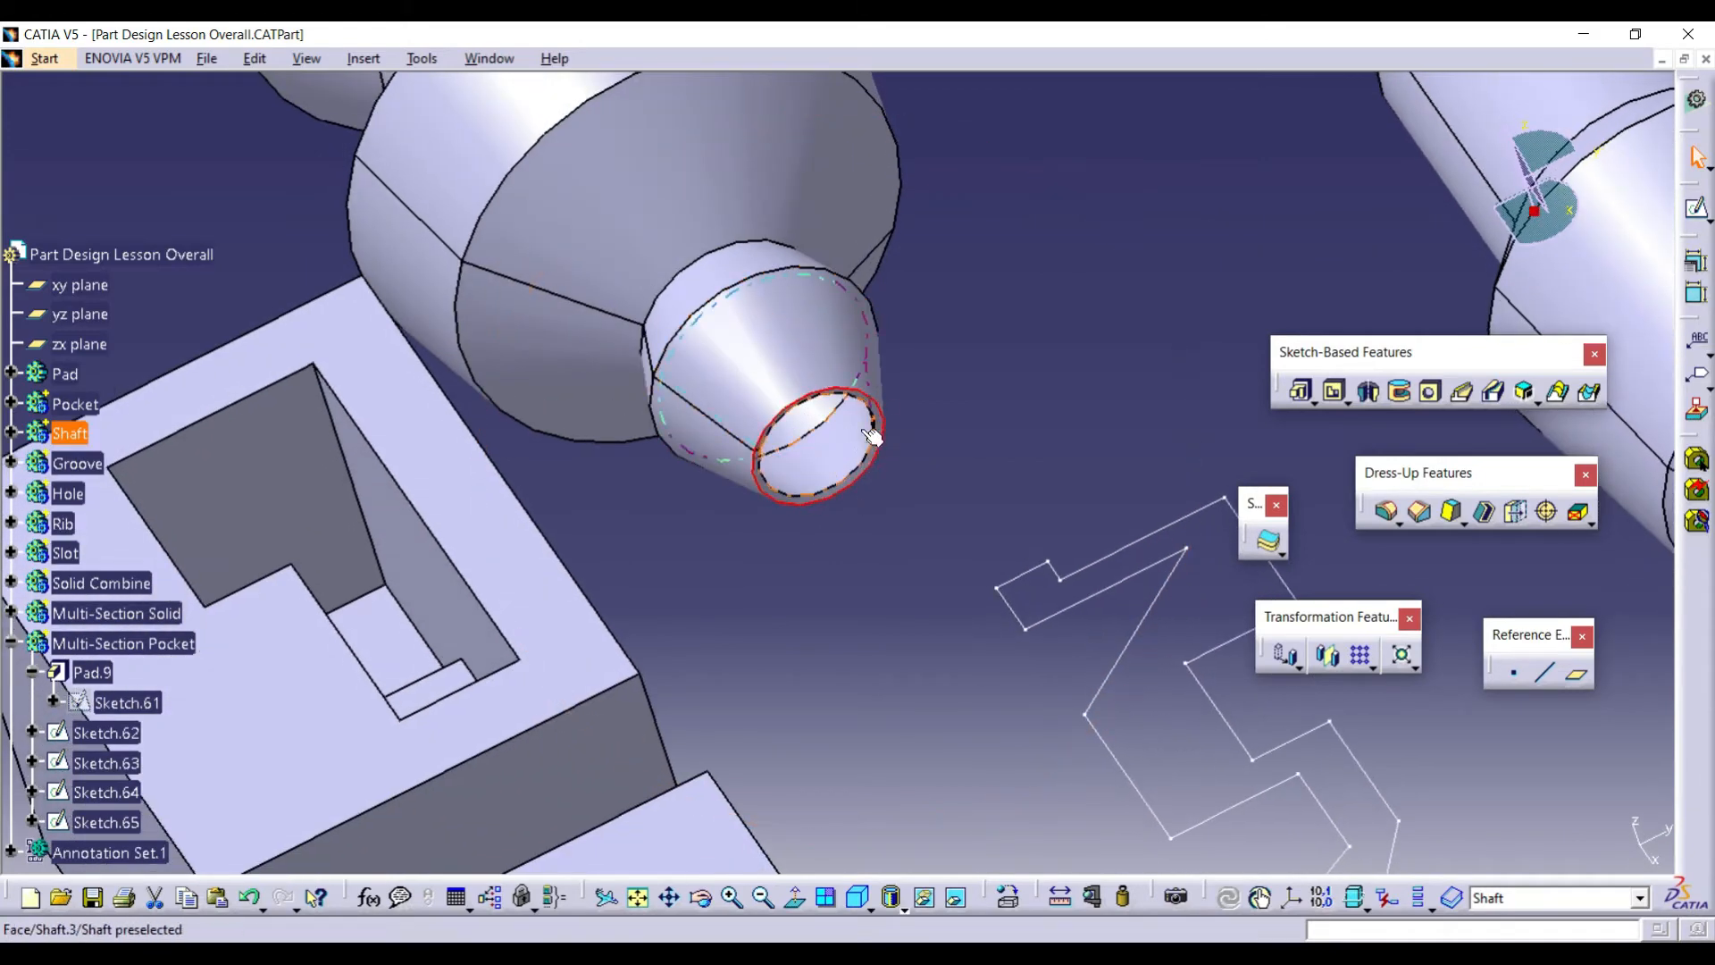
middle_drag(832, 244, 844, 342)
Try to cut a 360-degree groove from the profile inside the solid at the GROOVE label while the Shaft body is in work.
middle_drag(1127, 675, 928, 421)
middle_drag(945, 489, 864, 445)
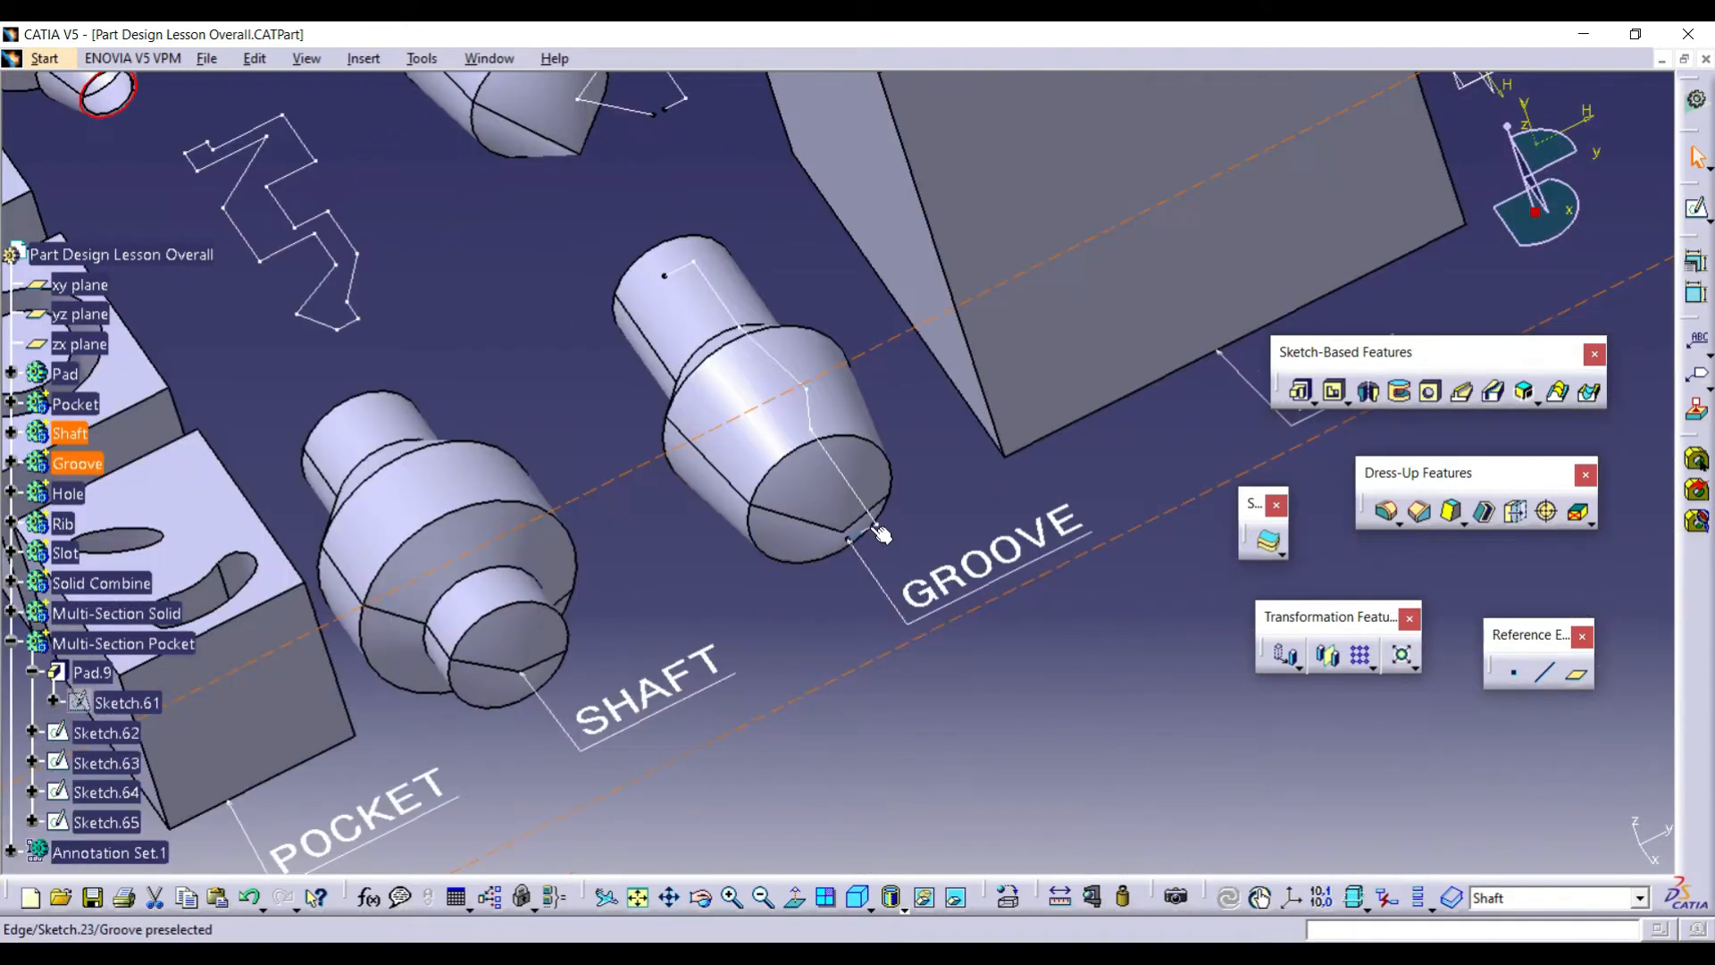
click(892, 497)
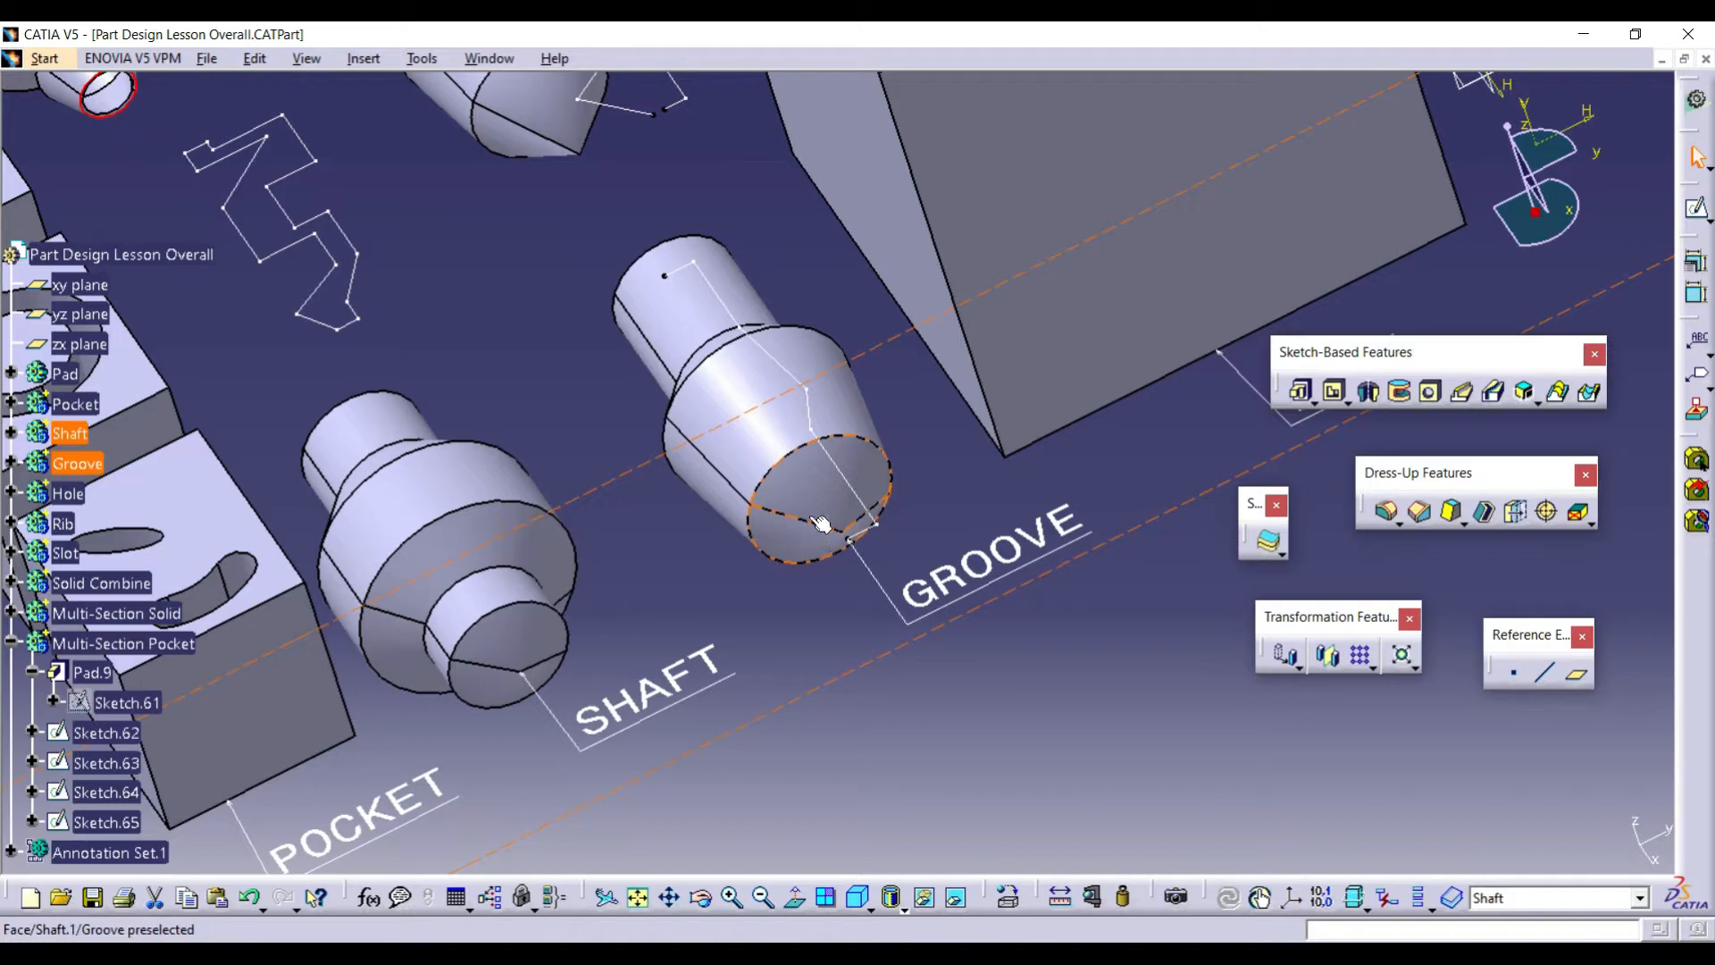
middle_drag(884, 518, 884, 646)
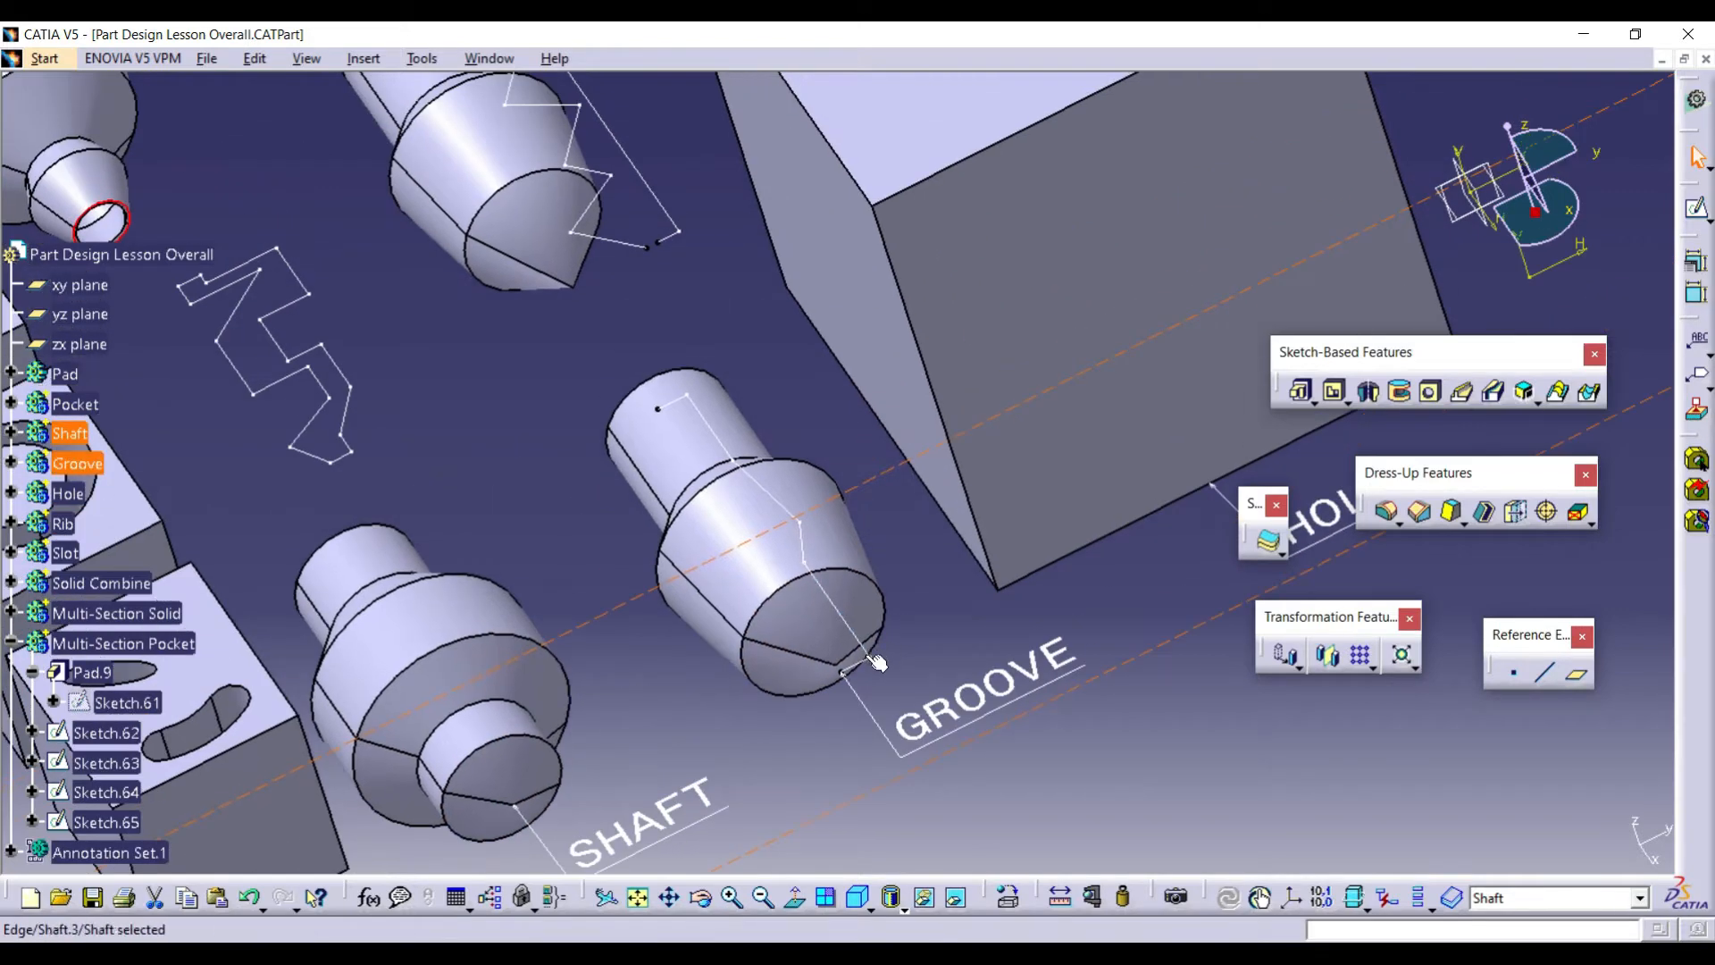
click(1399, 394)
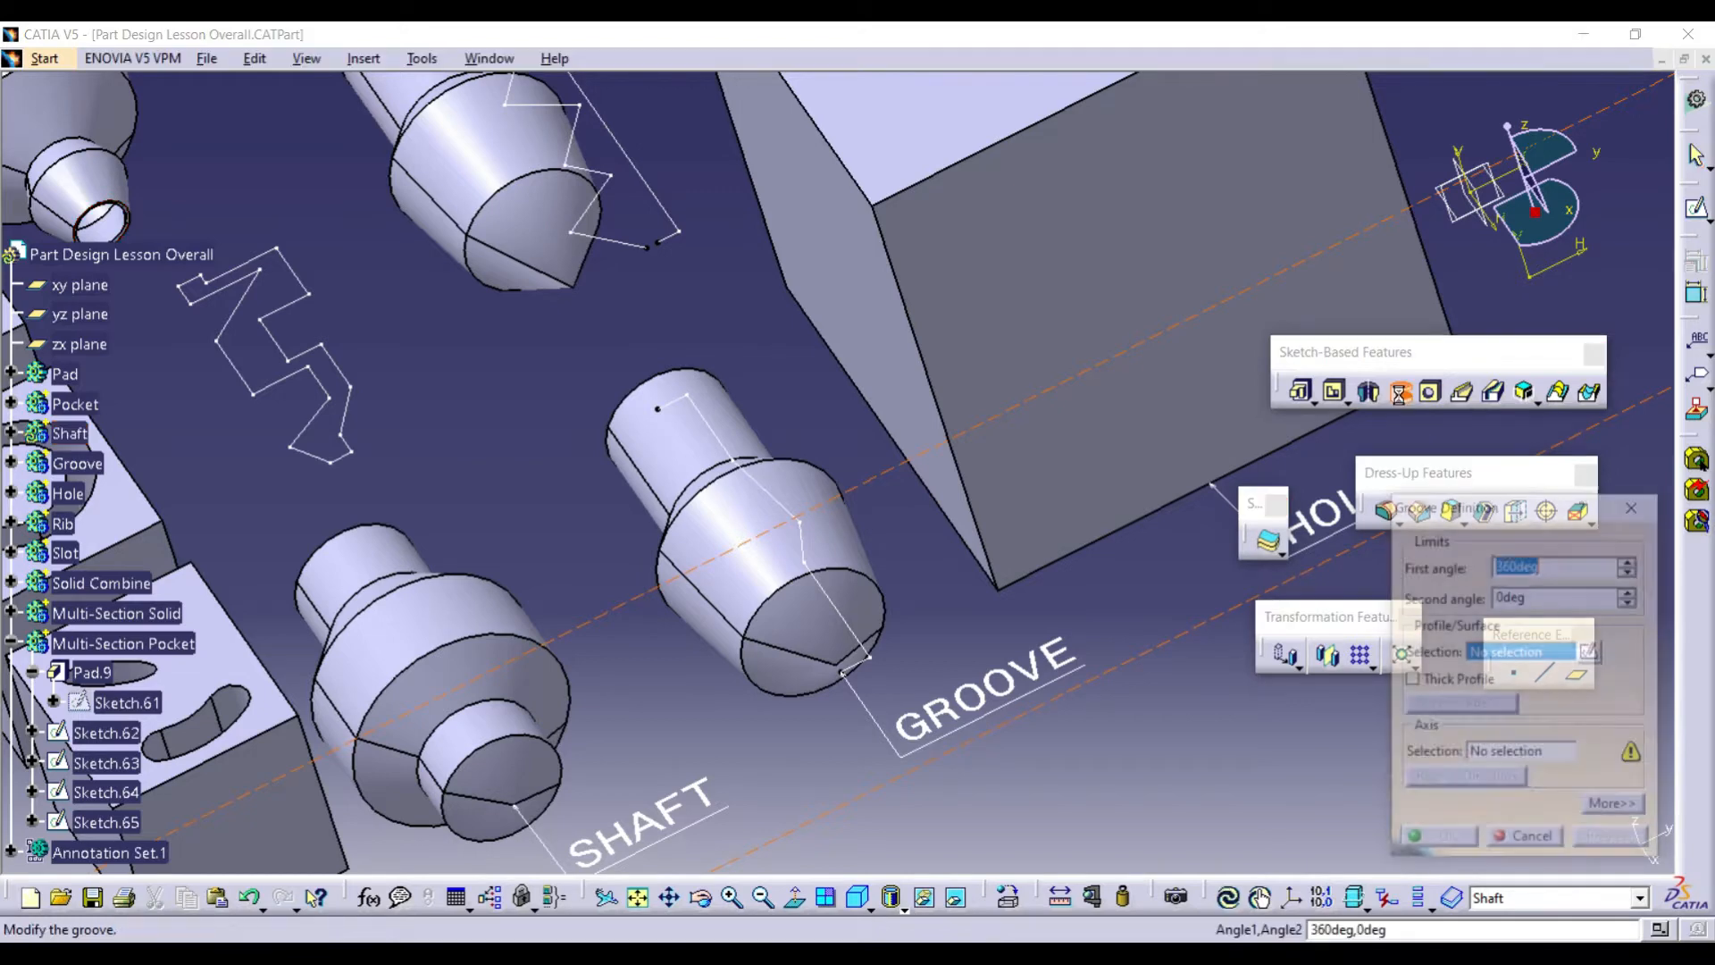
middle_drag(971, 626, 958, 468)
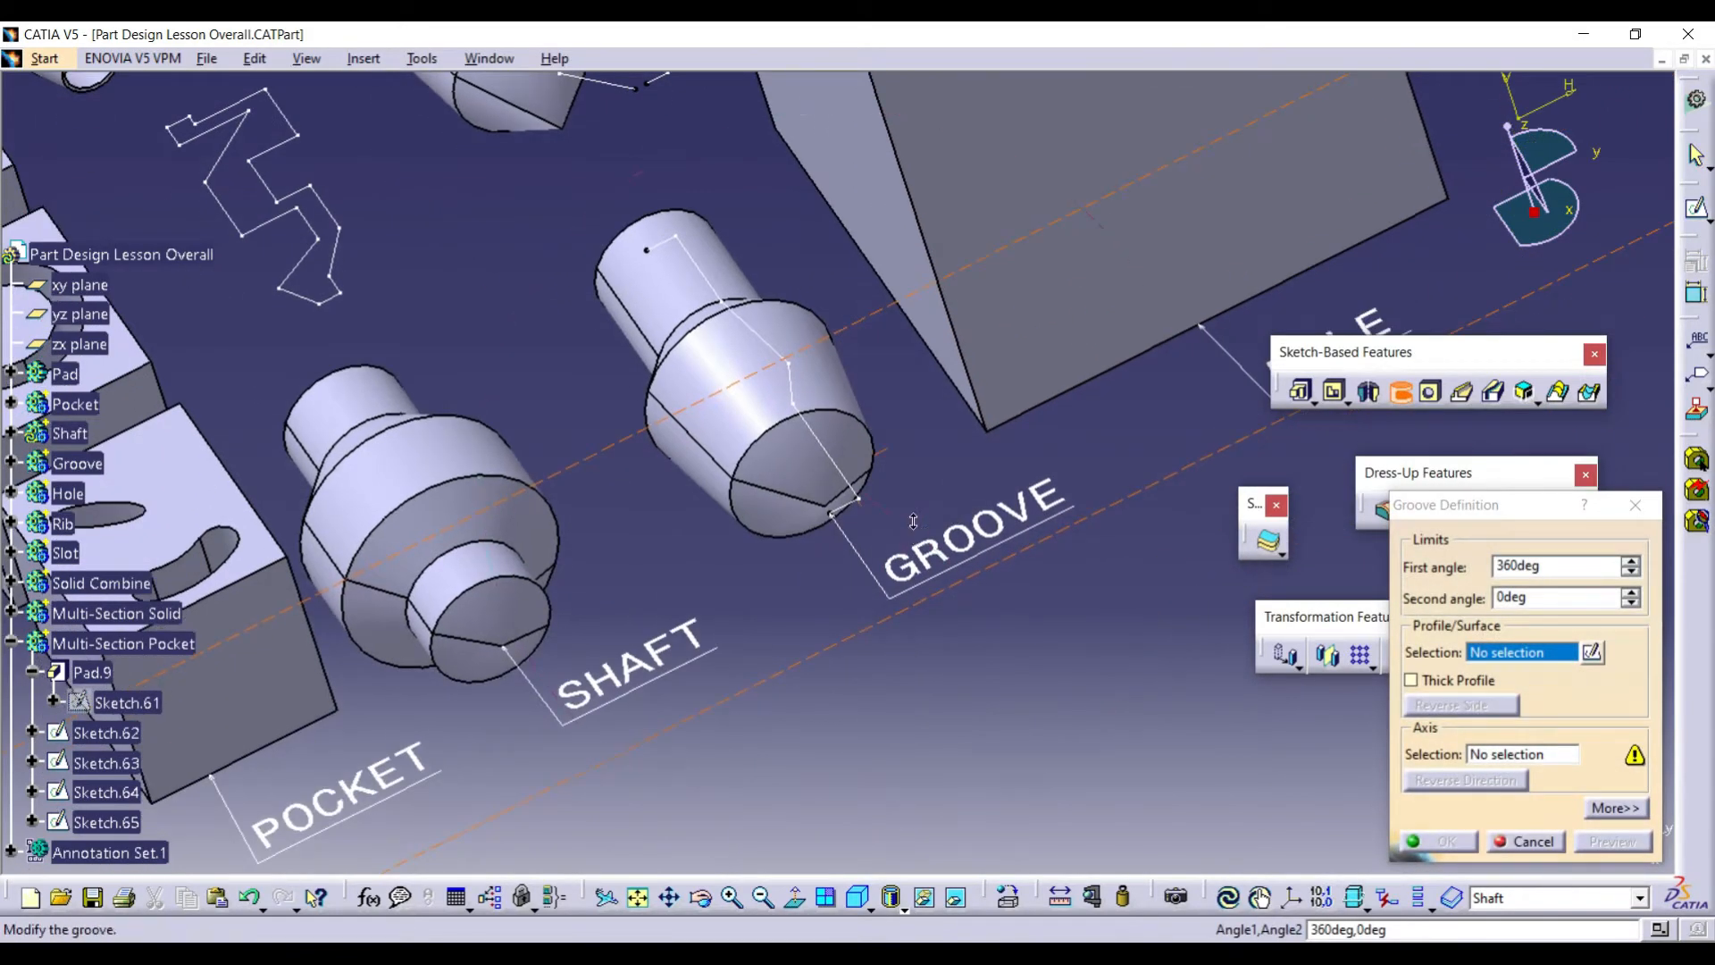
mouse_move(912, 522)
ctrl+middle_down()
mouse_move(901, 487)
mouse_move(897, 576)
ctrl+middle_up()
click(865, 516)
click(1440, 841)
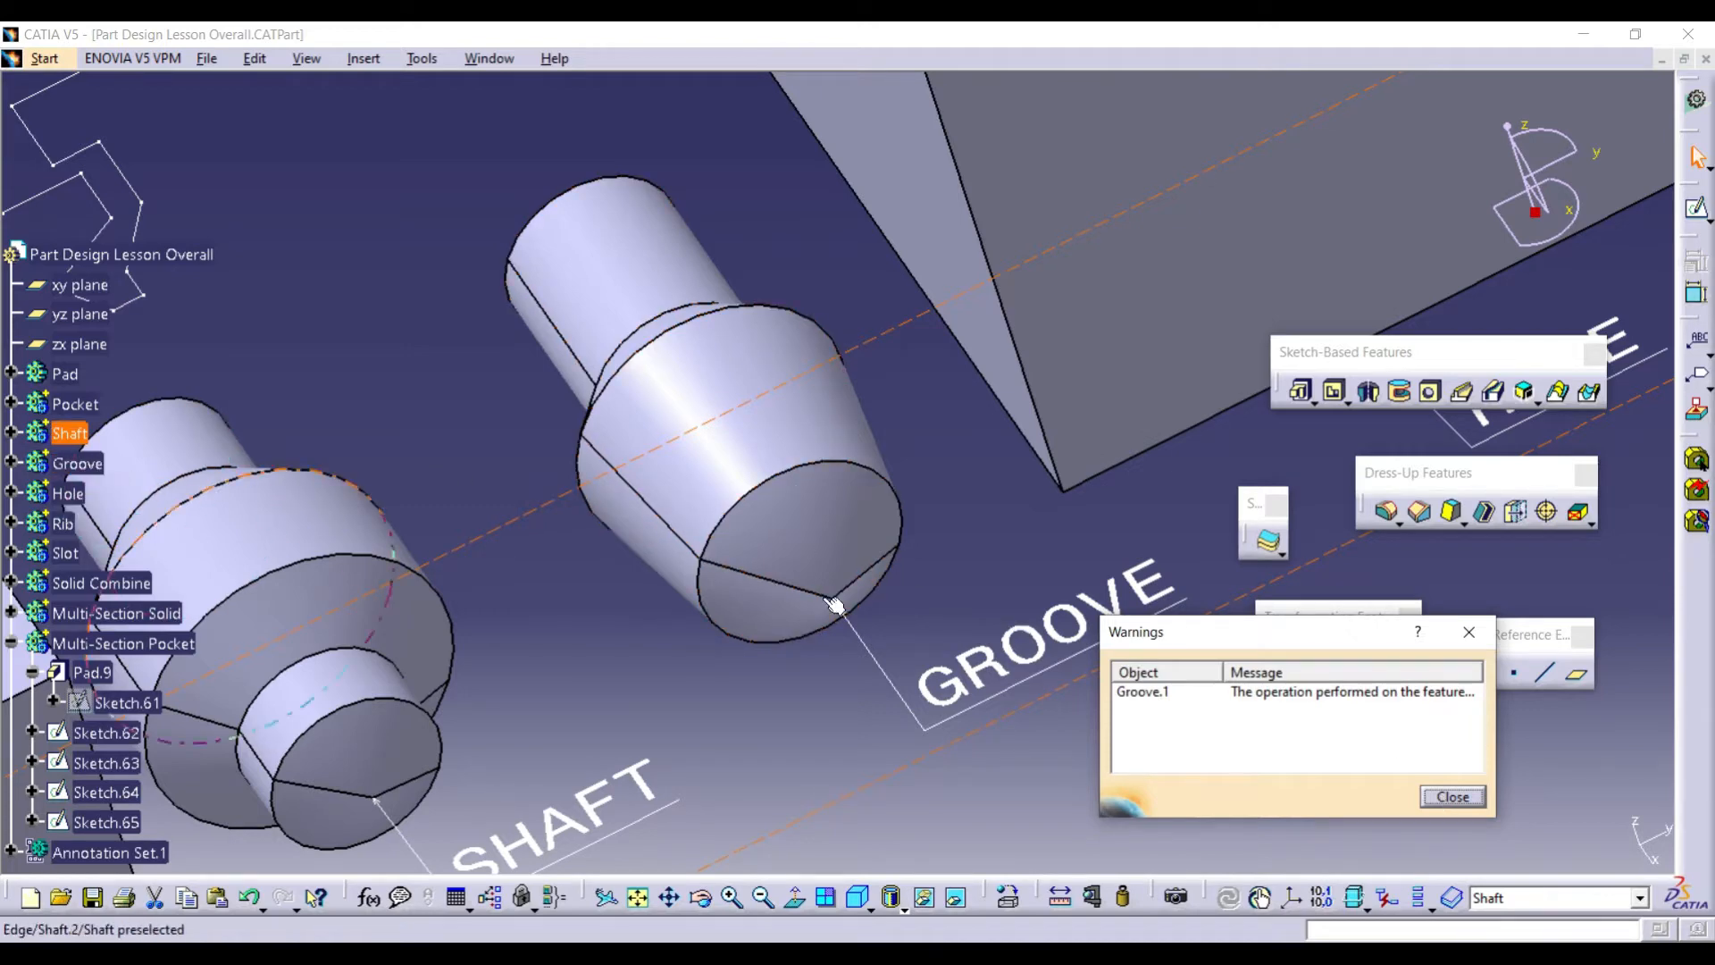
click(1454, 797)
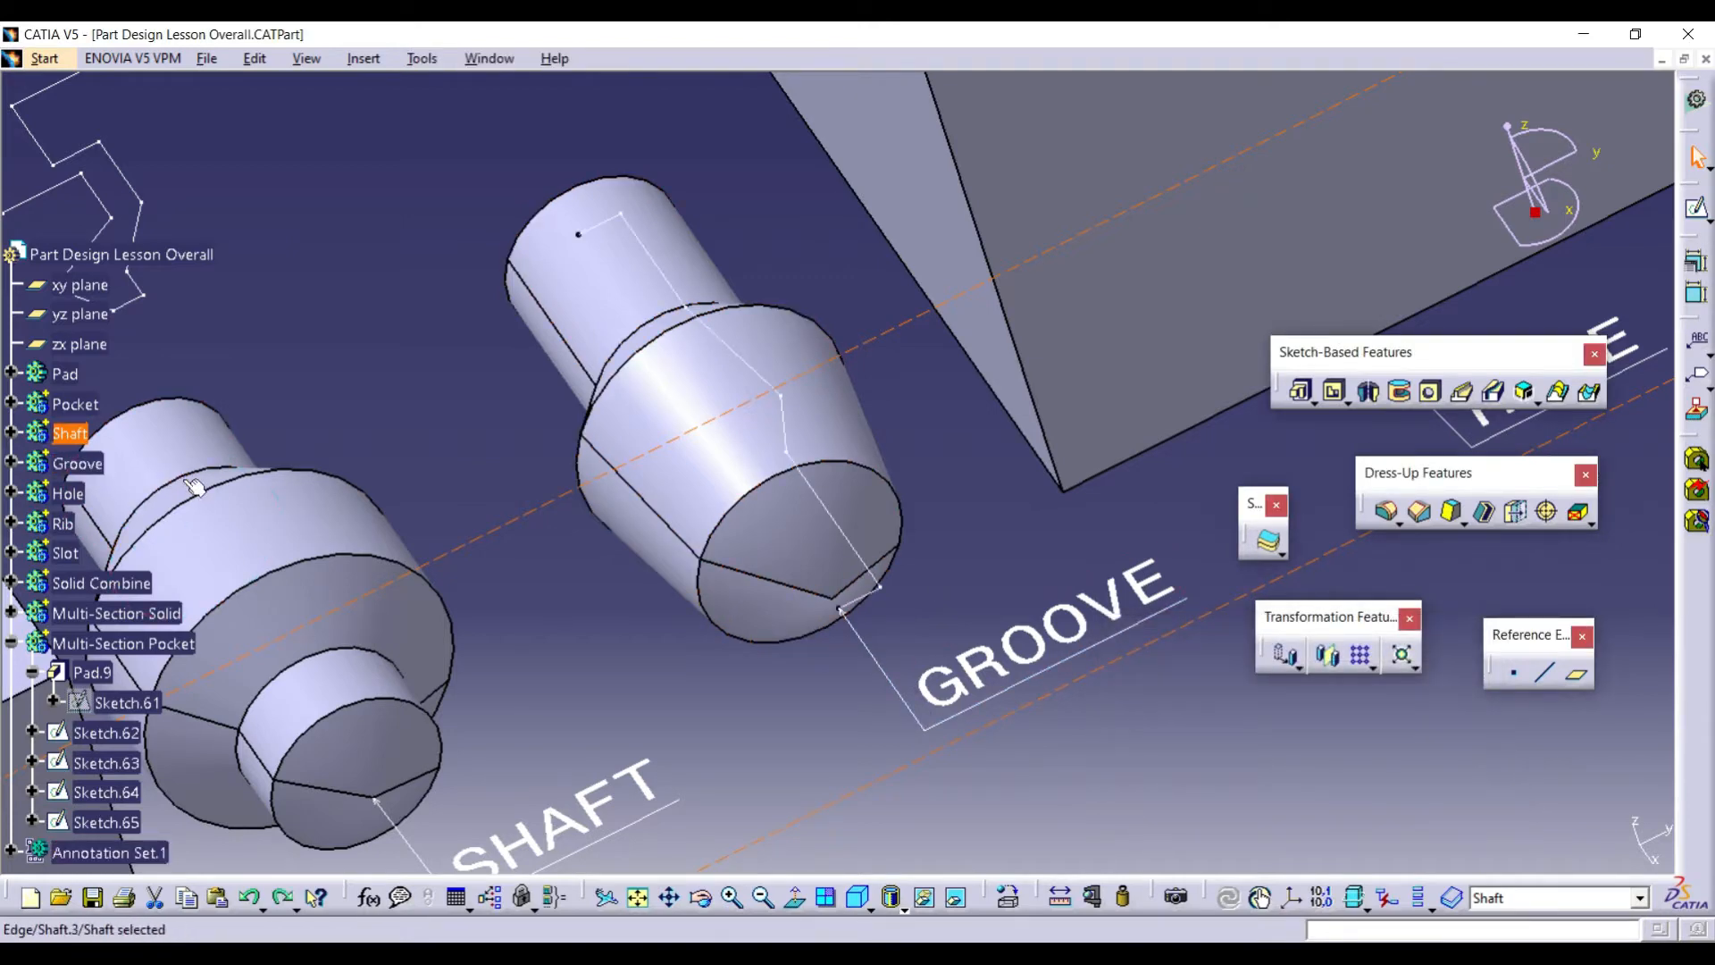
Define the Groove body as the in-work object.
right_click(75, 463)
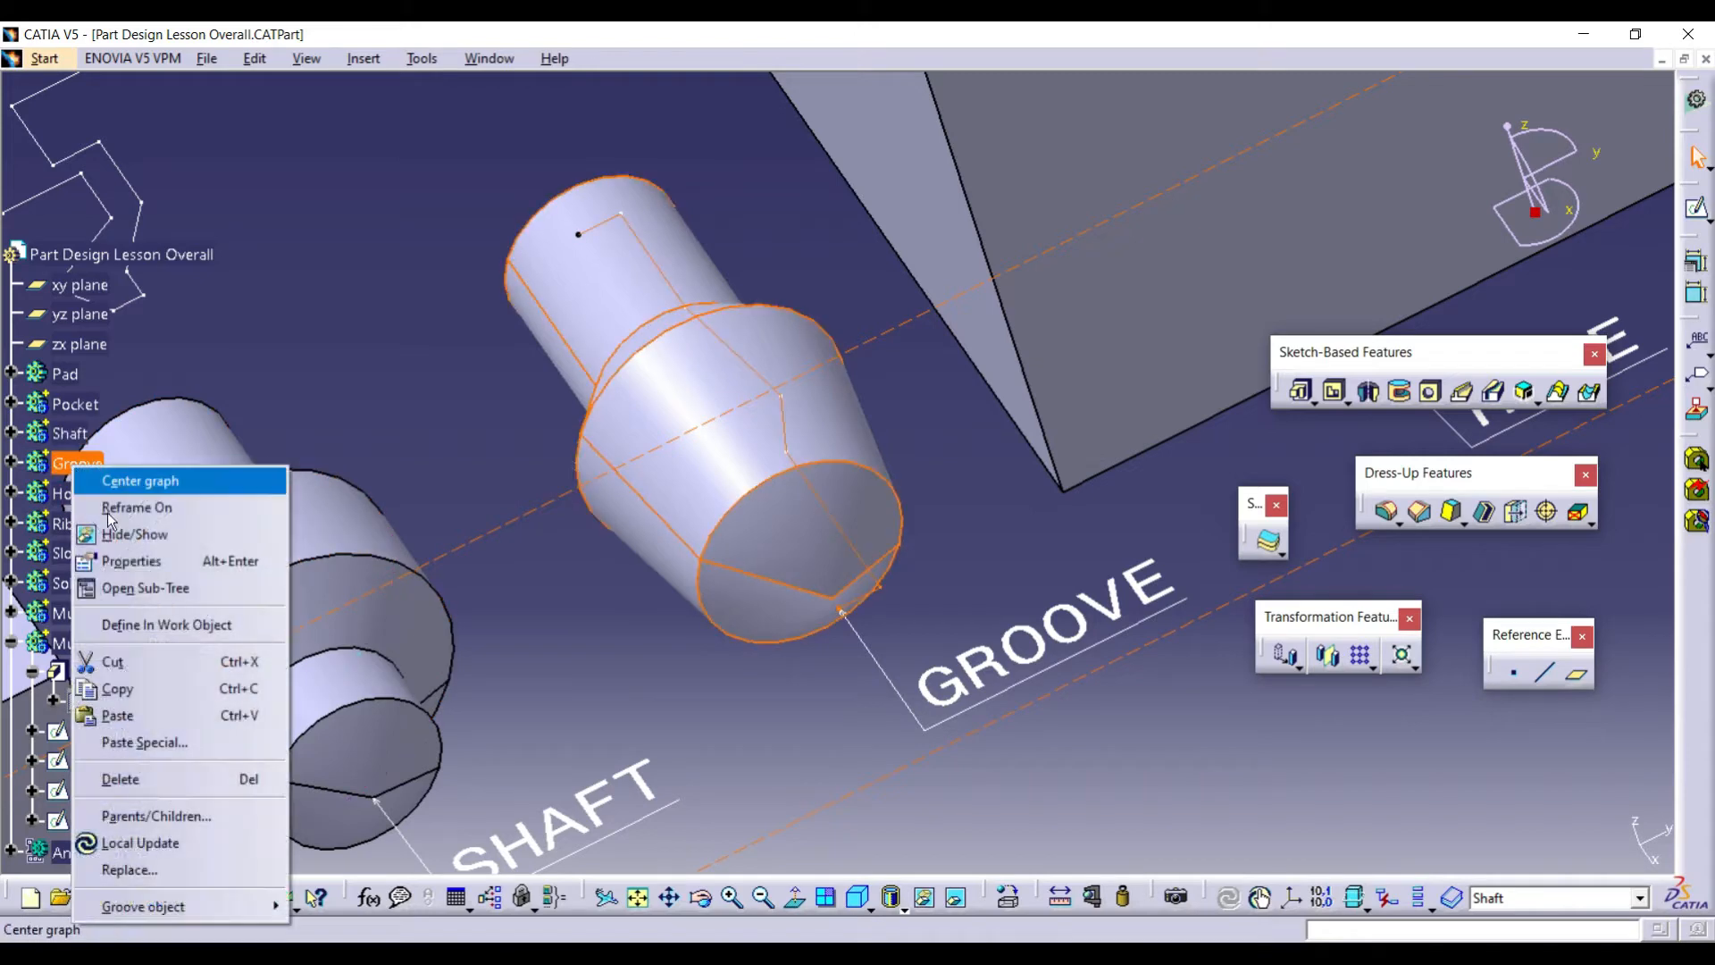
click(148, 626)
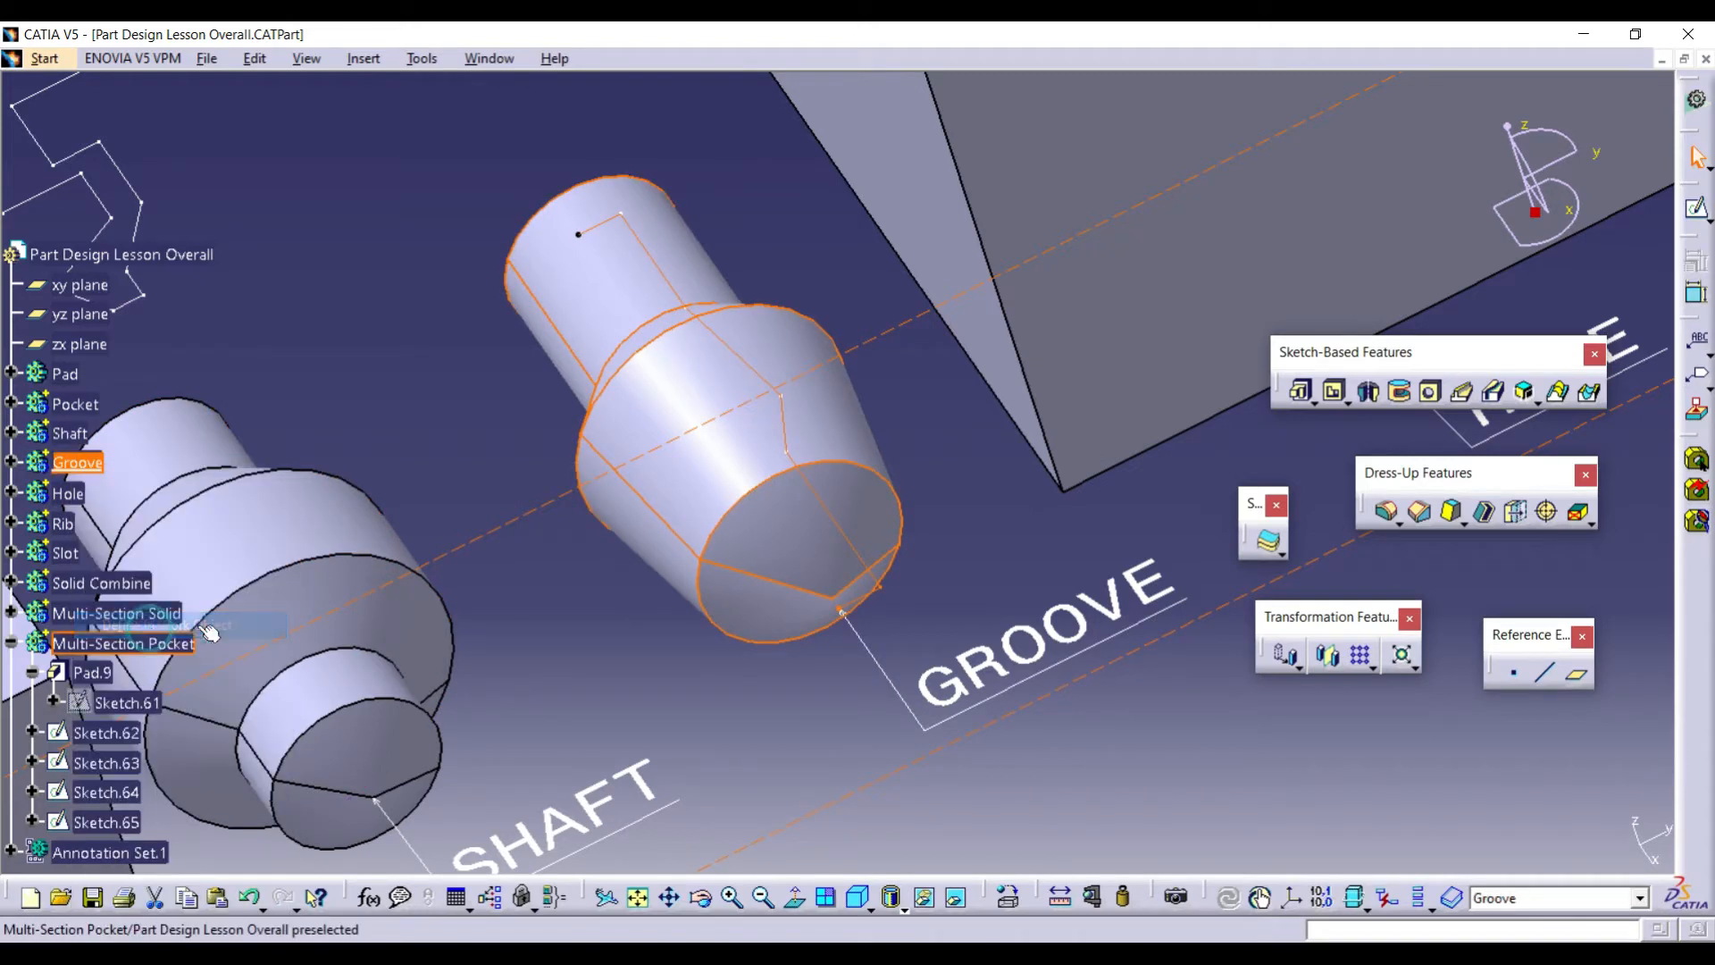
click(1010, 570)
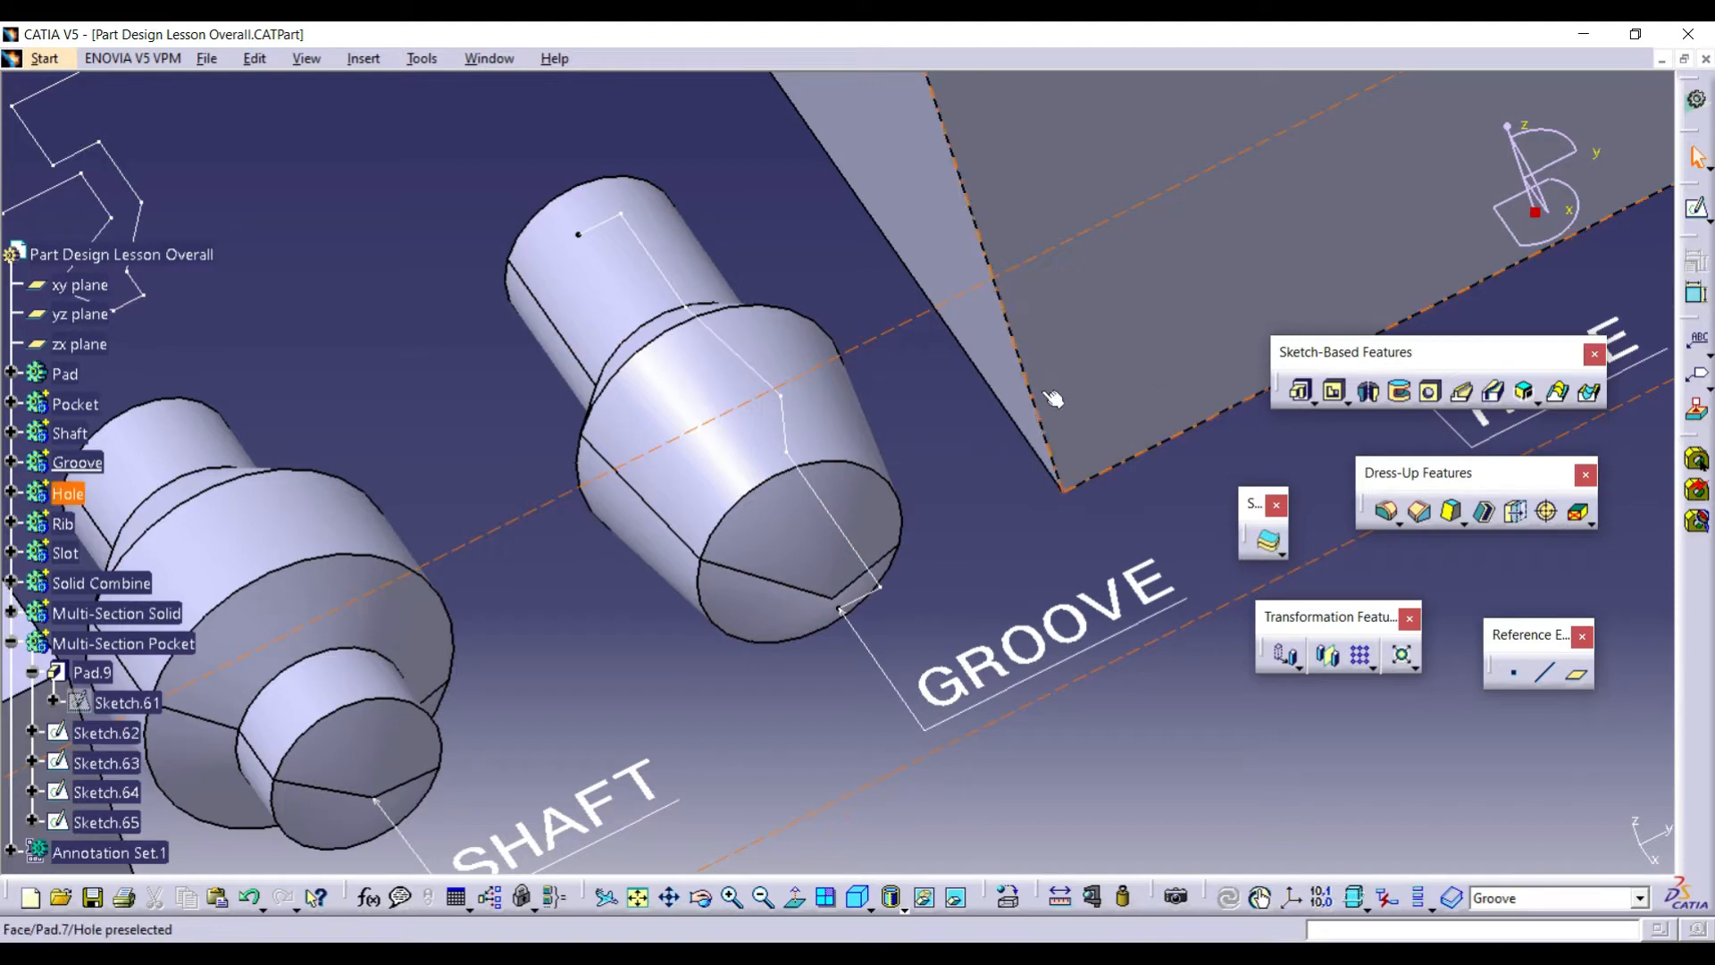
Cut a 360-degree groove from Sketch.23 around its sketch axis in the solid at the GROOVE label.
click(1399, 390)
click(880, 596)
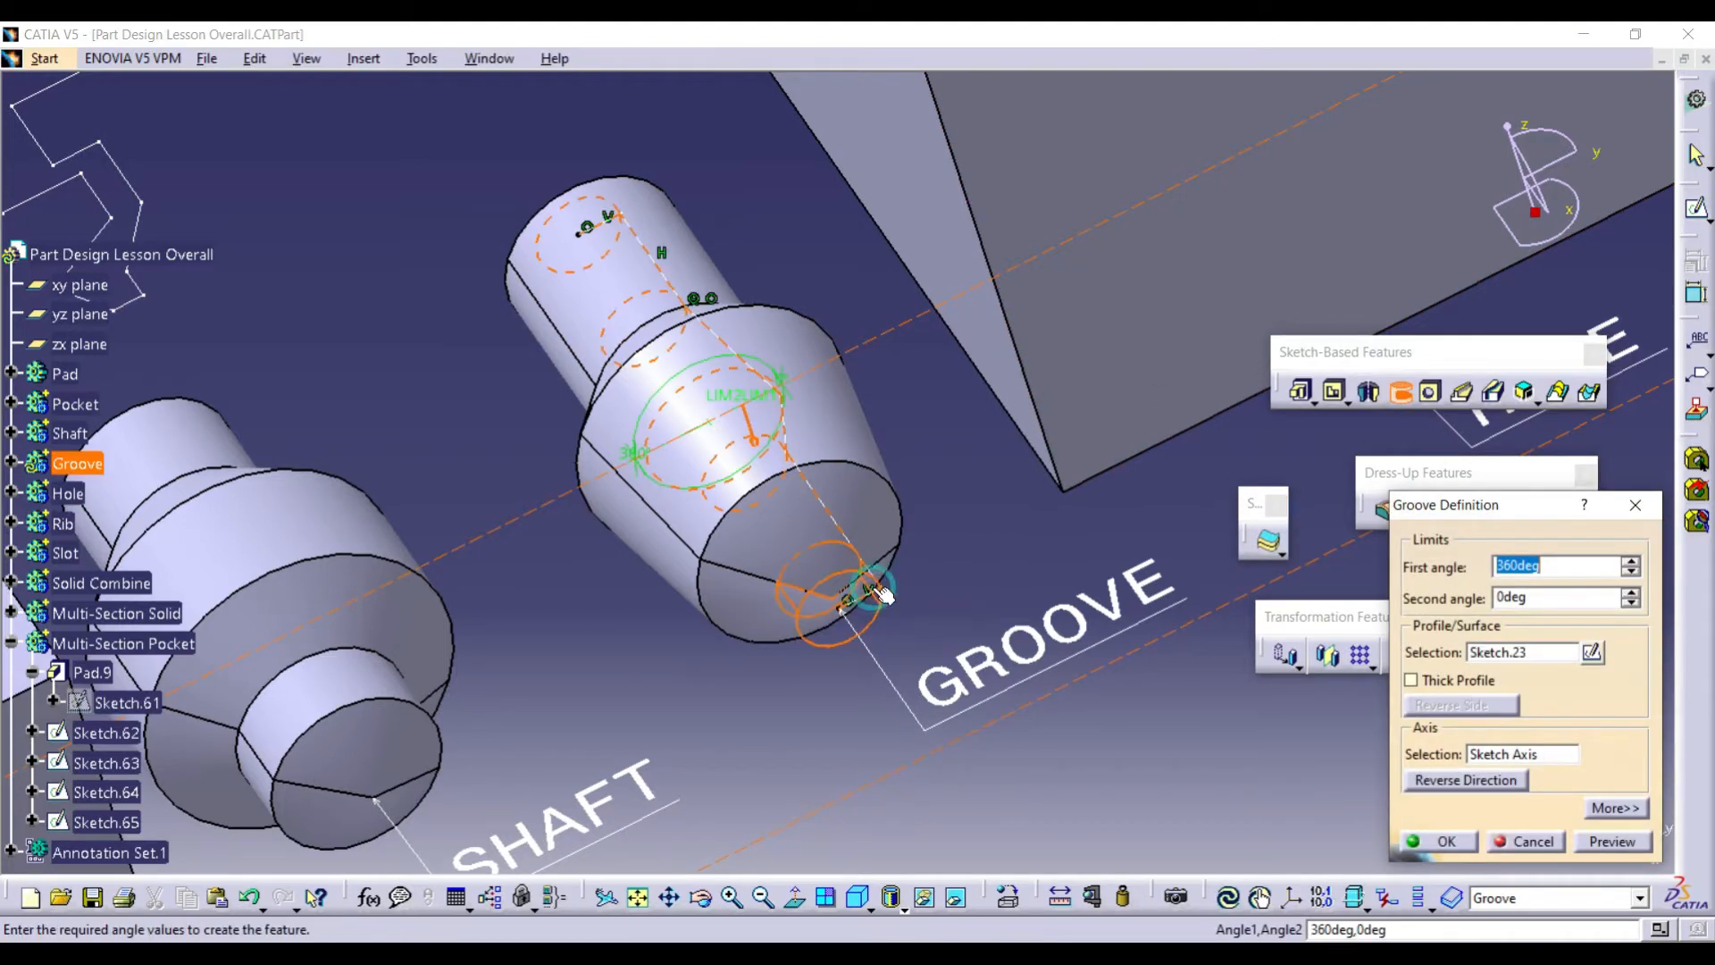
click(1438, 840)
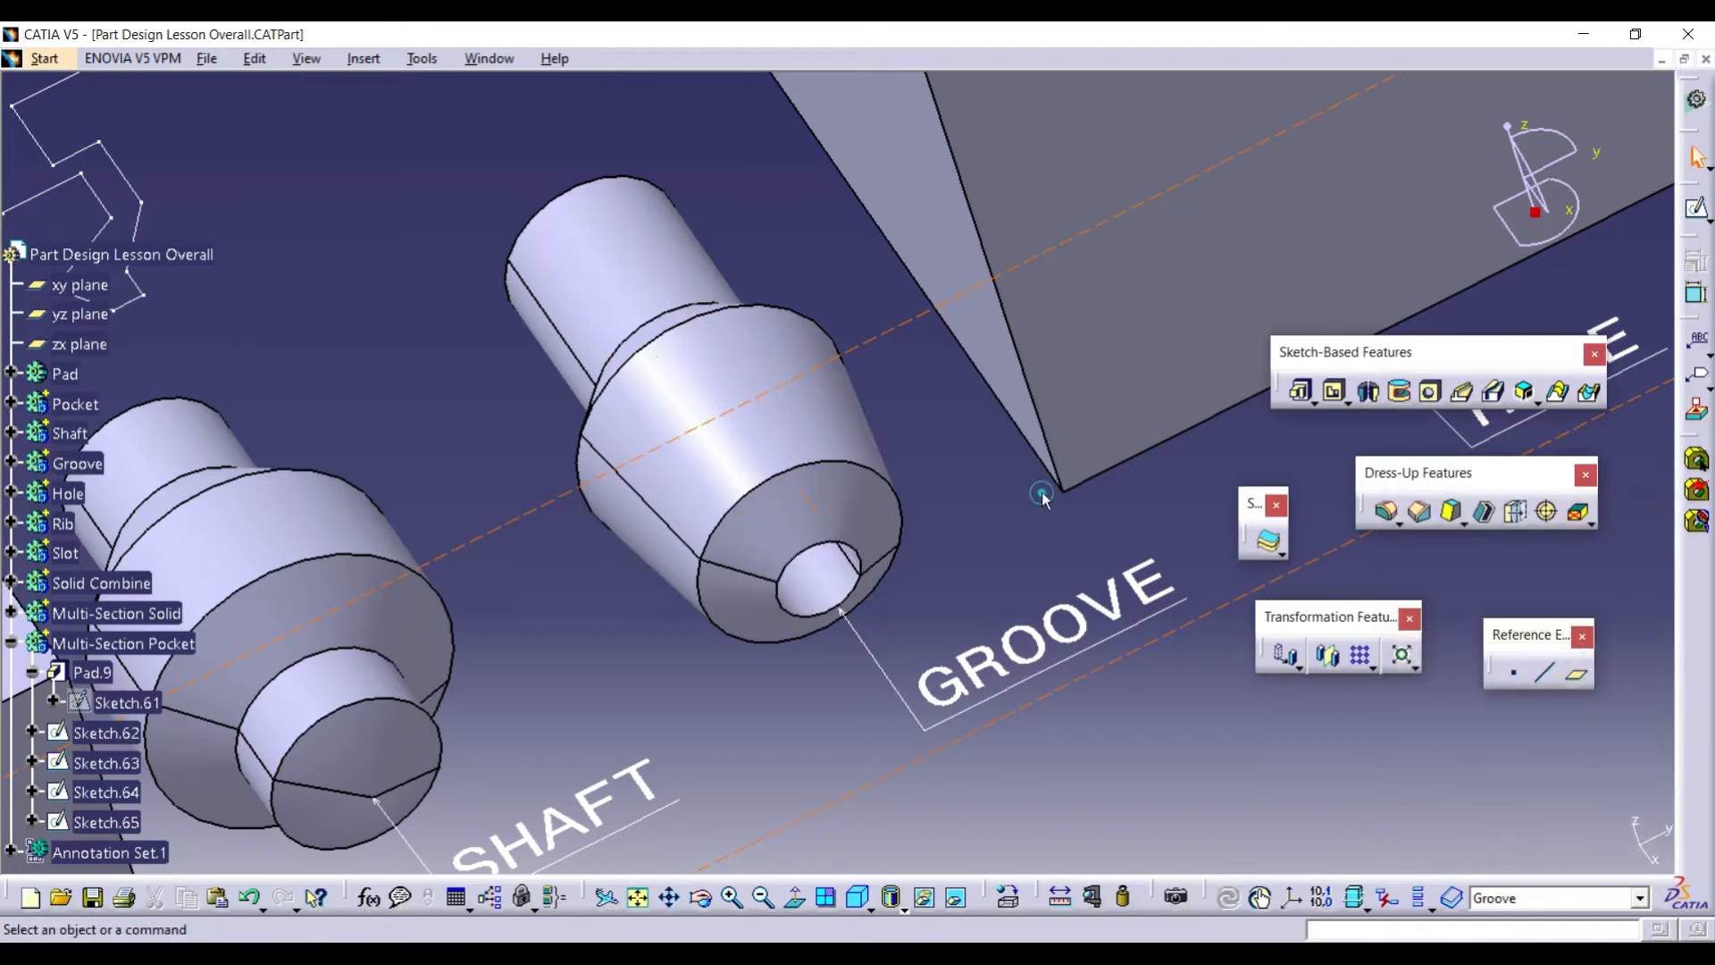
Examine the block at the HOLE label and the points on its upper face.
middle_drag(908, 399, 862, 617)
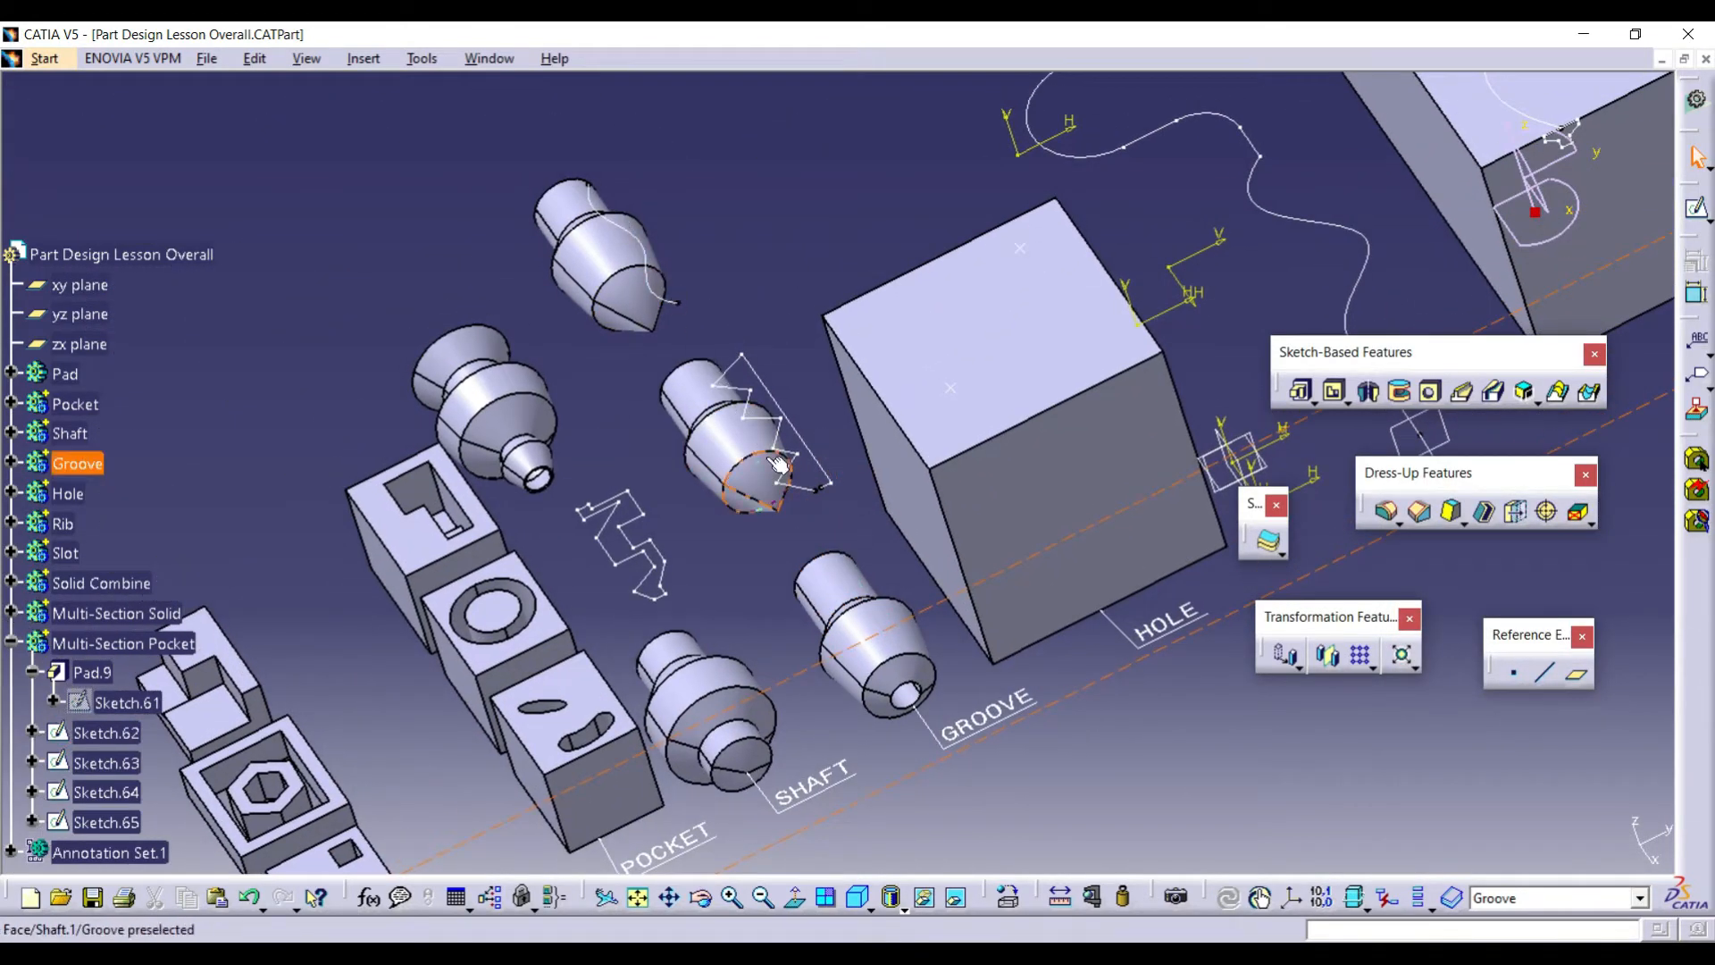
middle_drag(1070, 509, 793, 482)
scroll(849, 554, up, 1)
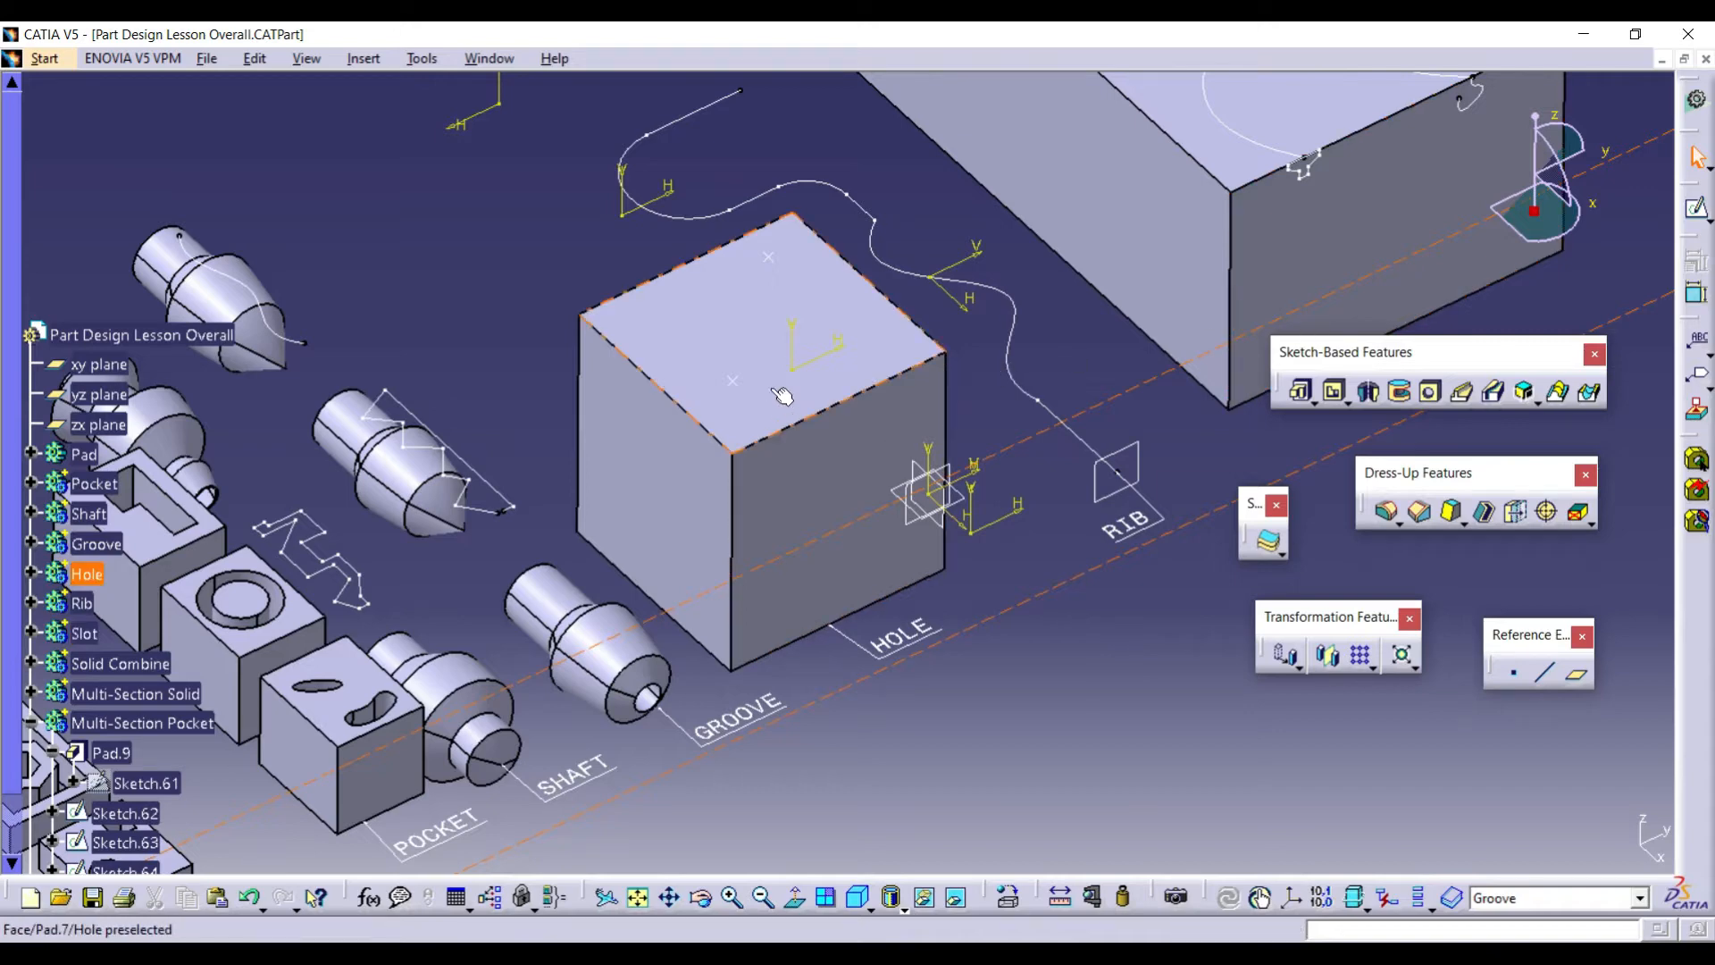
middle_drag(786, 391, 875, 363)
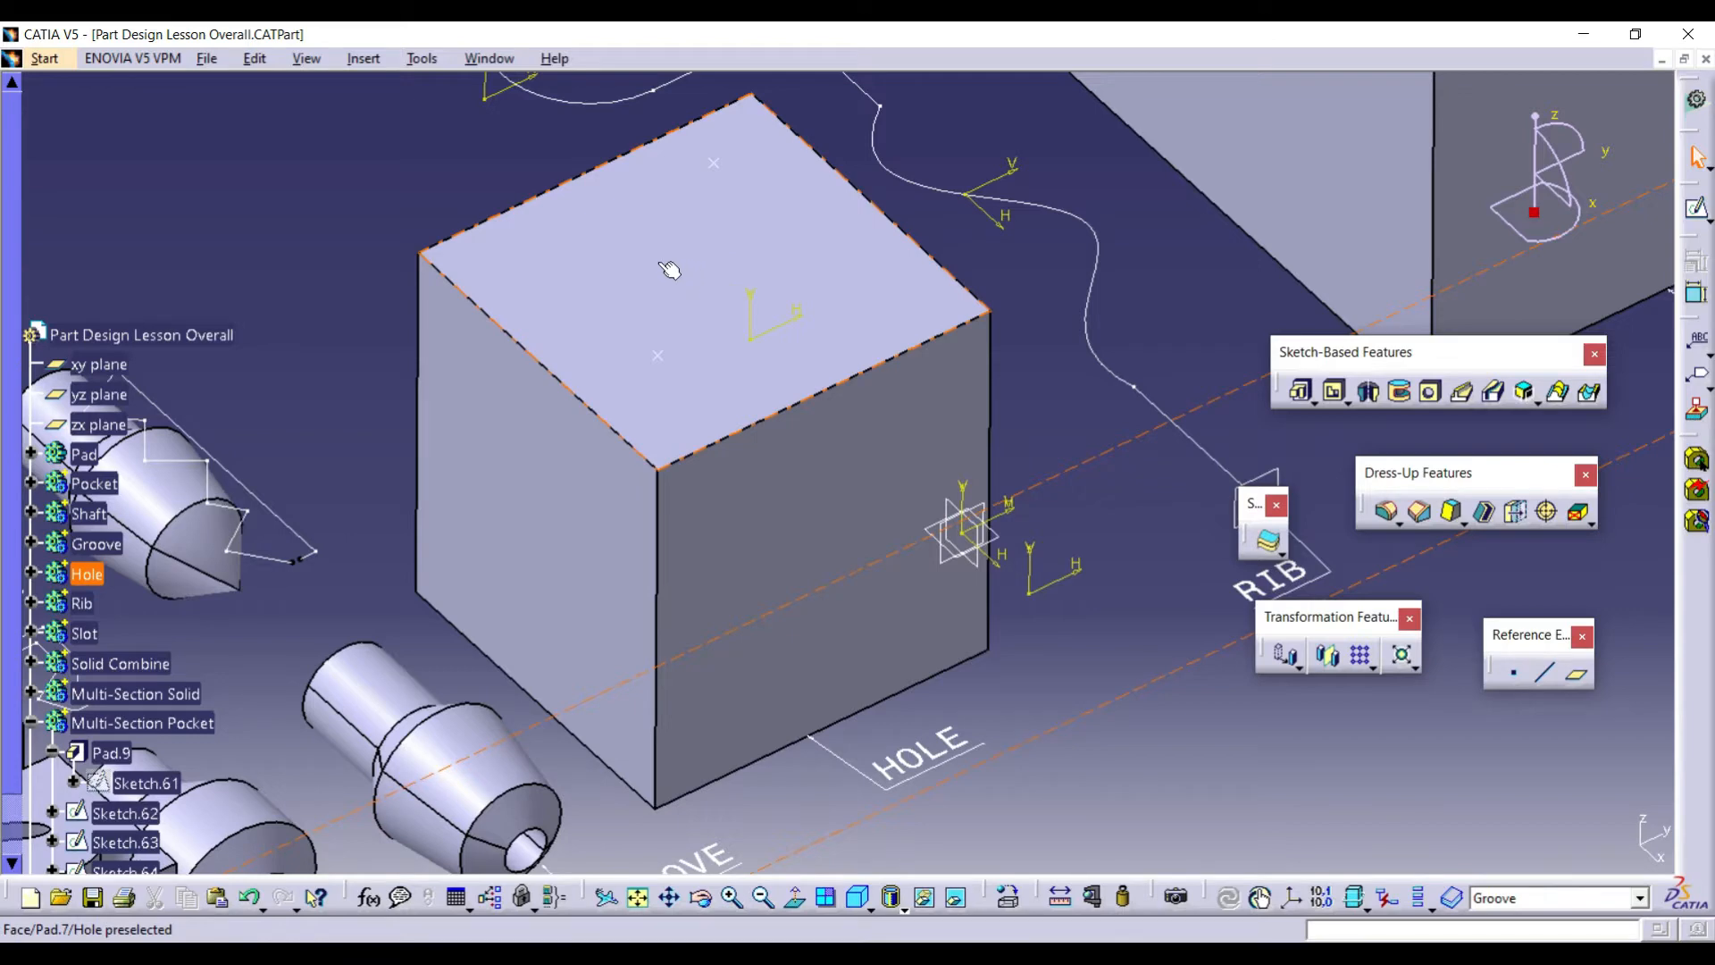
middle_drag(701, 238, 720, 329)
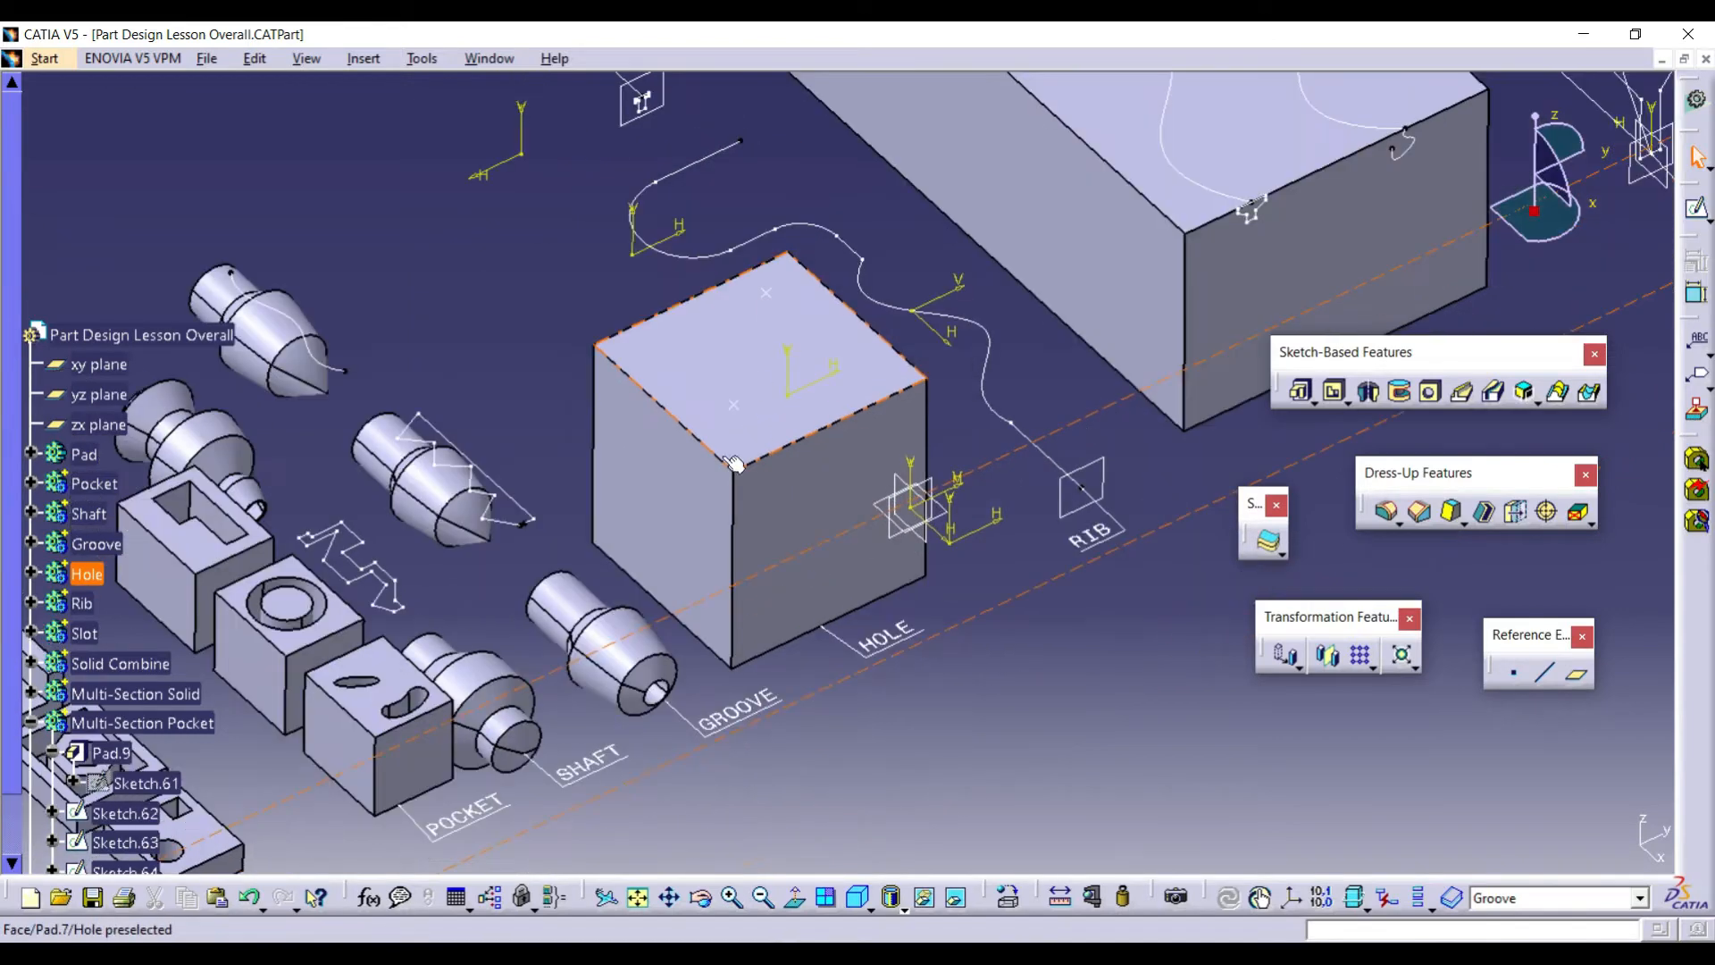
middle_drag(737, 457, 1028, 315)
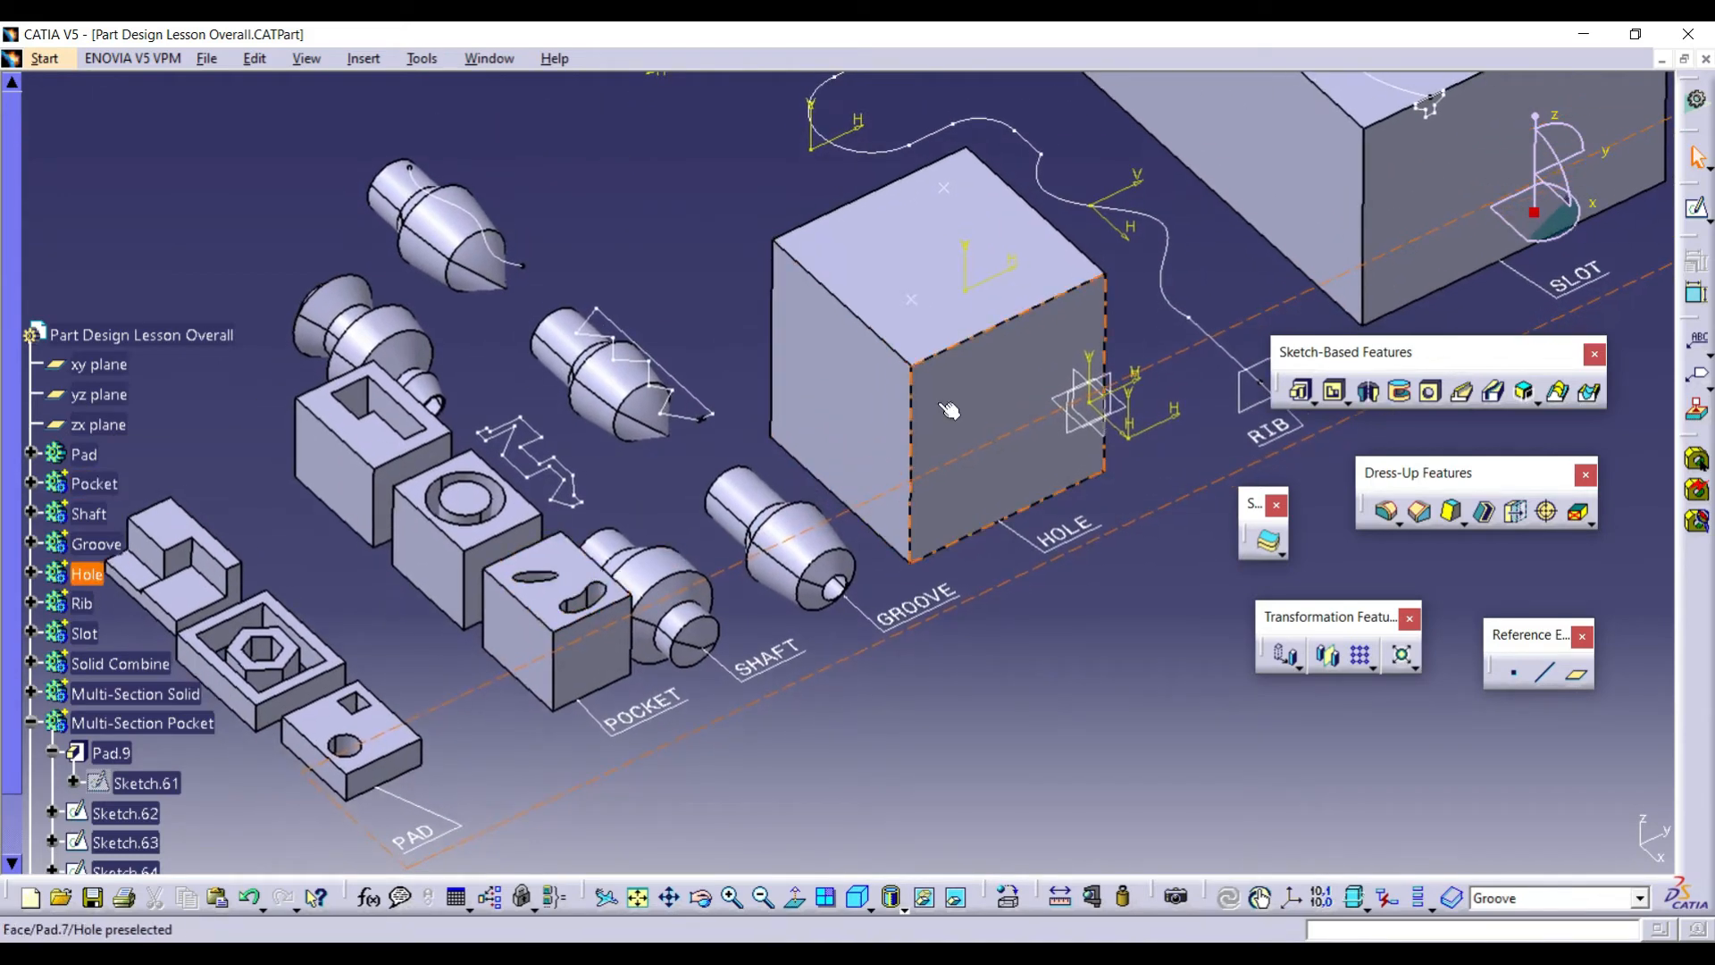
middle_drag(944, 332, 759, 441)
middle_drag(866, 371, 880, 259)
middle_drag(888, 331, 843, 400)
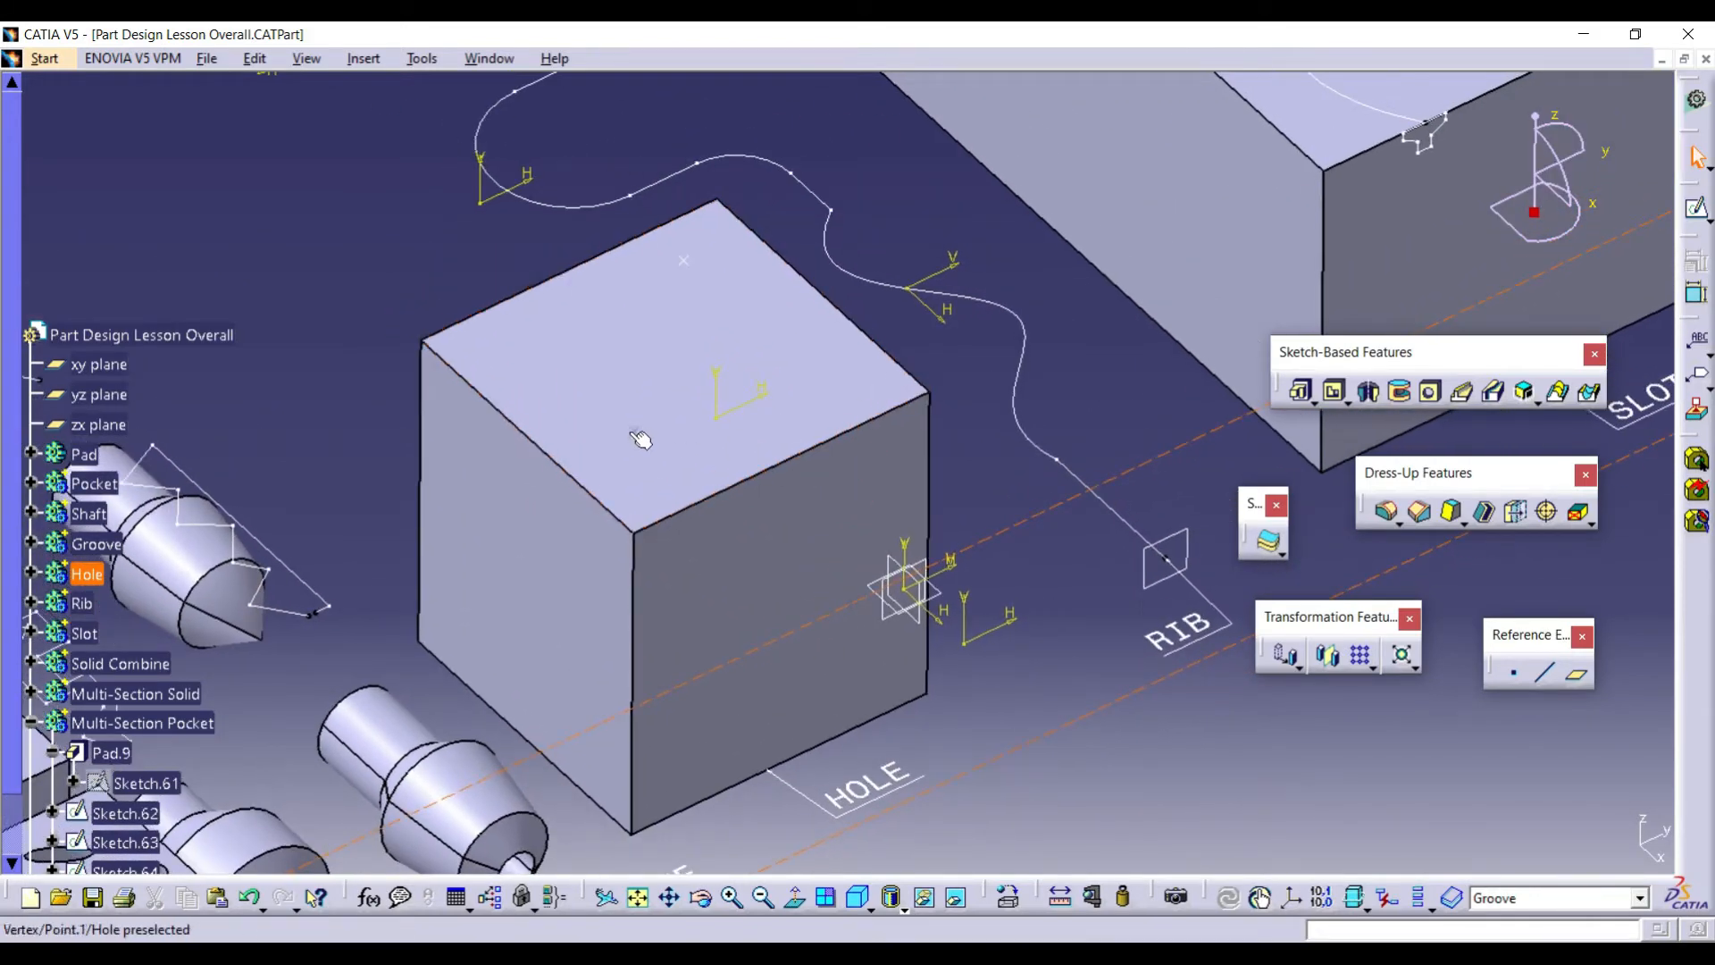
Expand the Hole body in the specification tree and define it as the in-work object.
click(36, 580)
scroll(321, 464, down, 5)
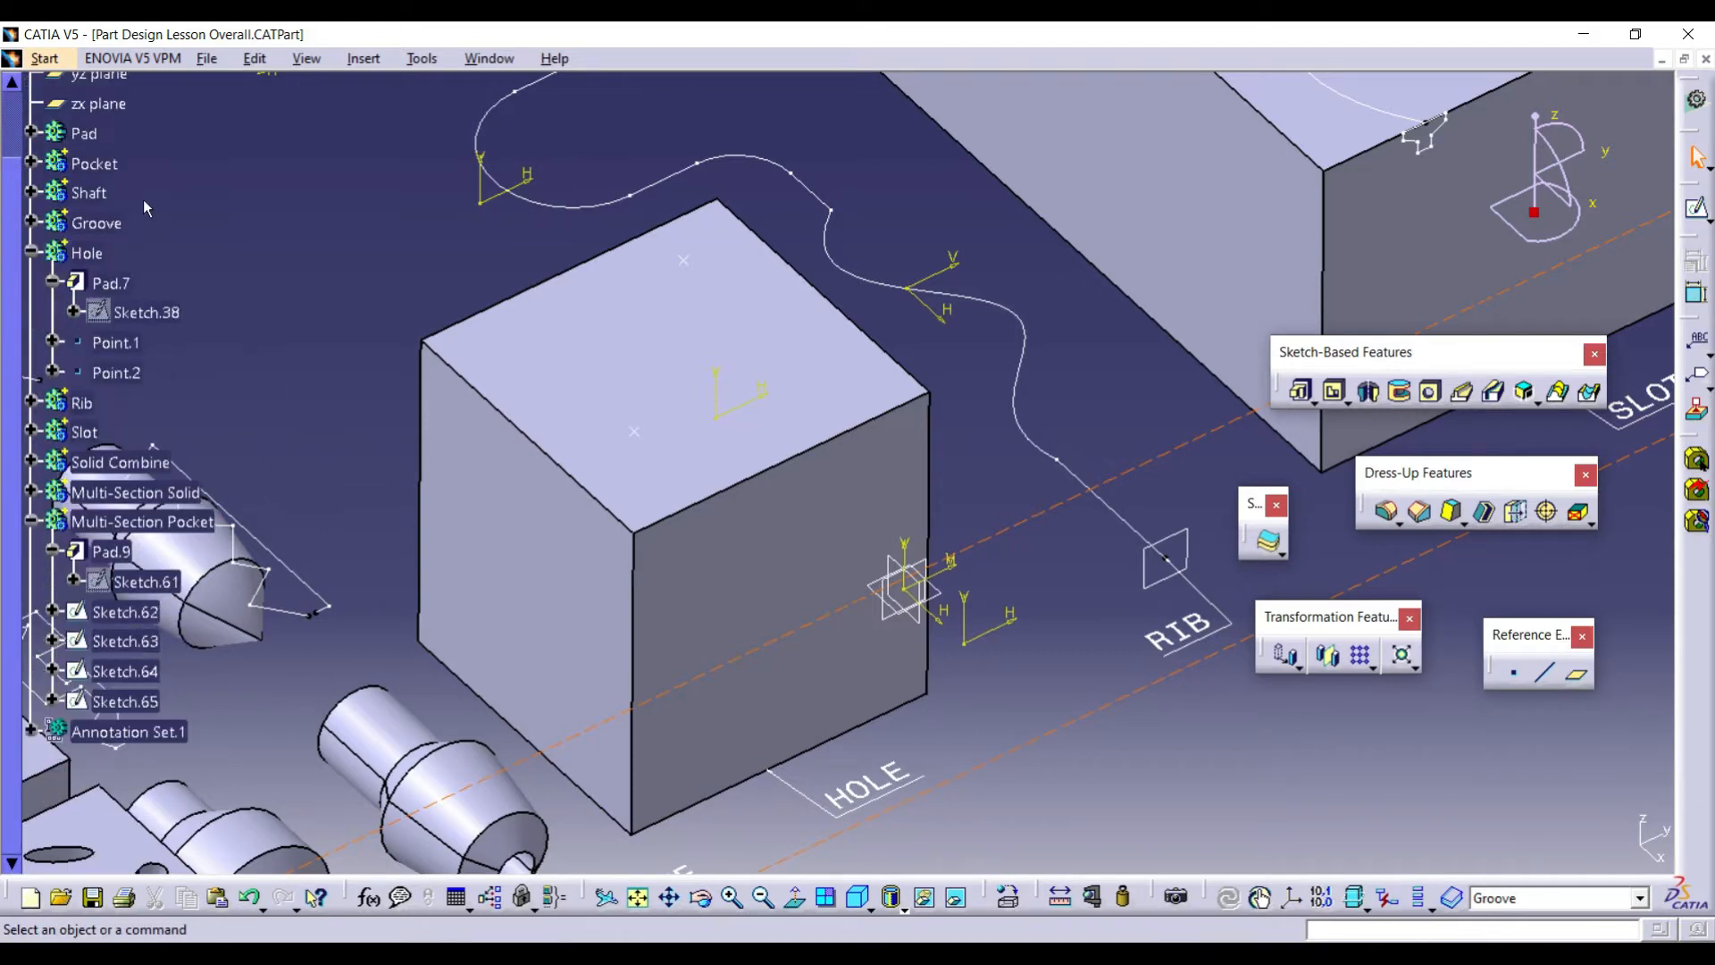
right_click(88, 252)
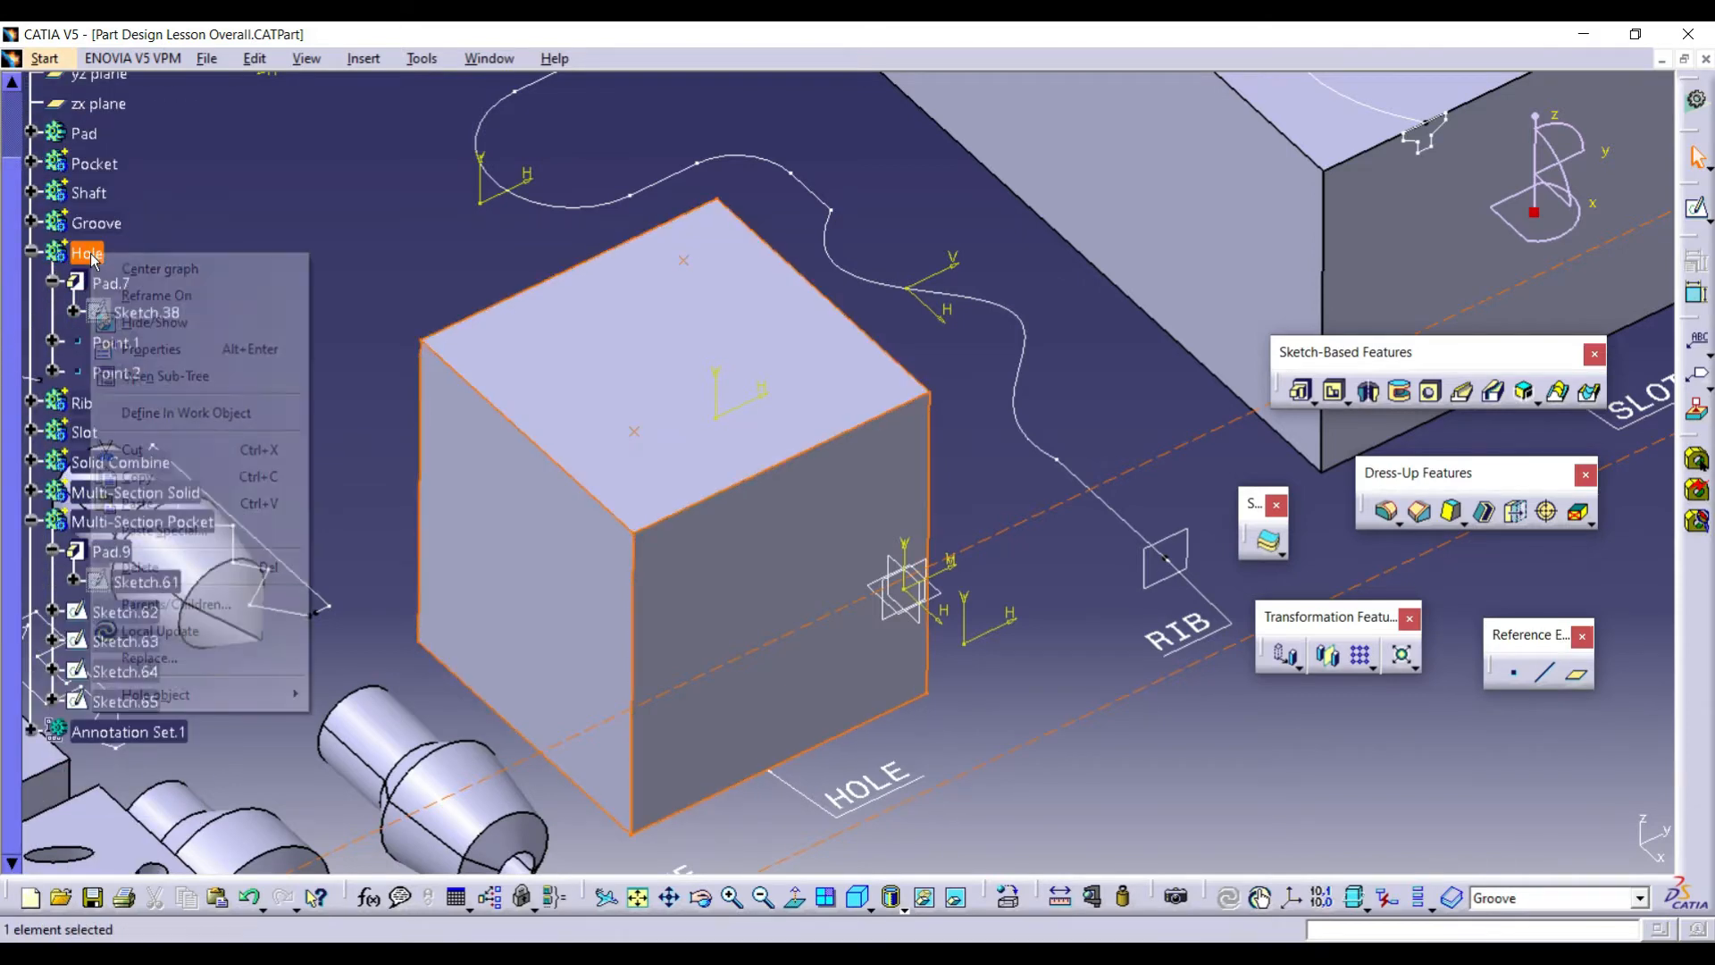
click(143, 414)
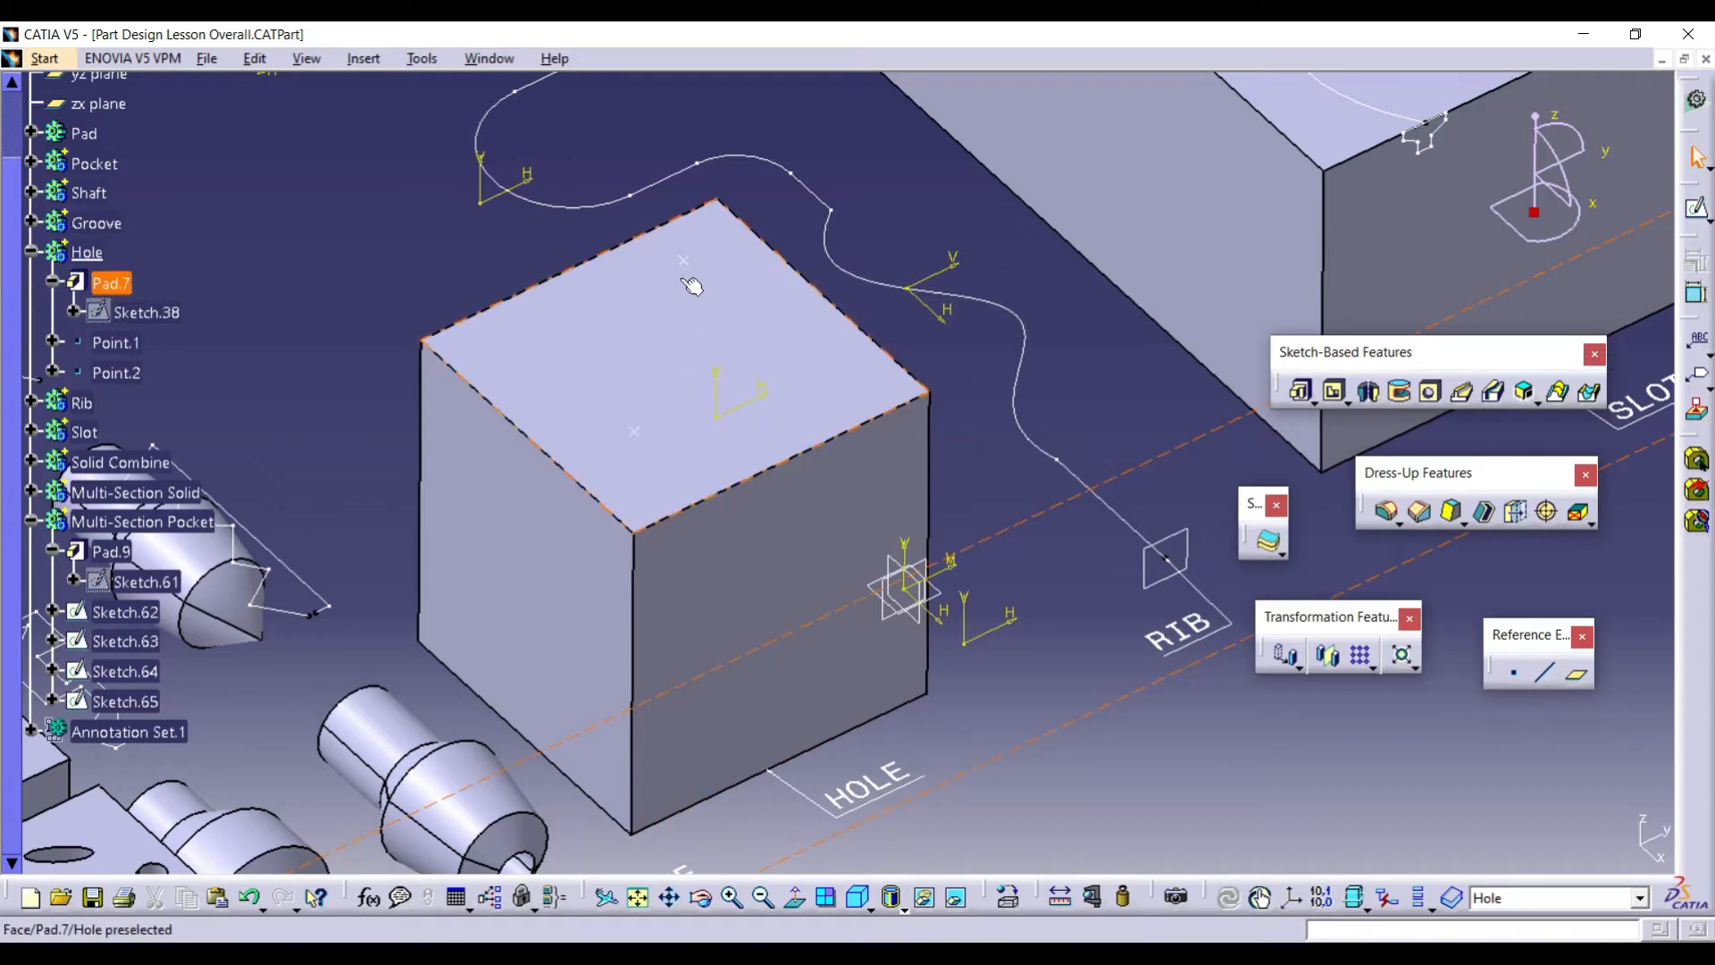
Inspect the definition of Point.1 on the Hole block's upper face and leave it unmodified.
double_click(123, 346)
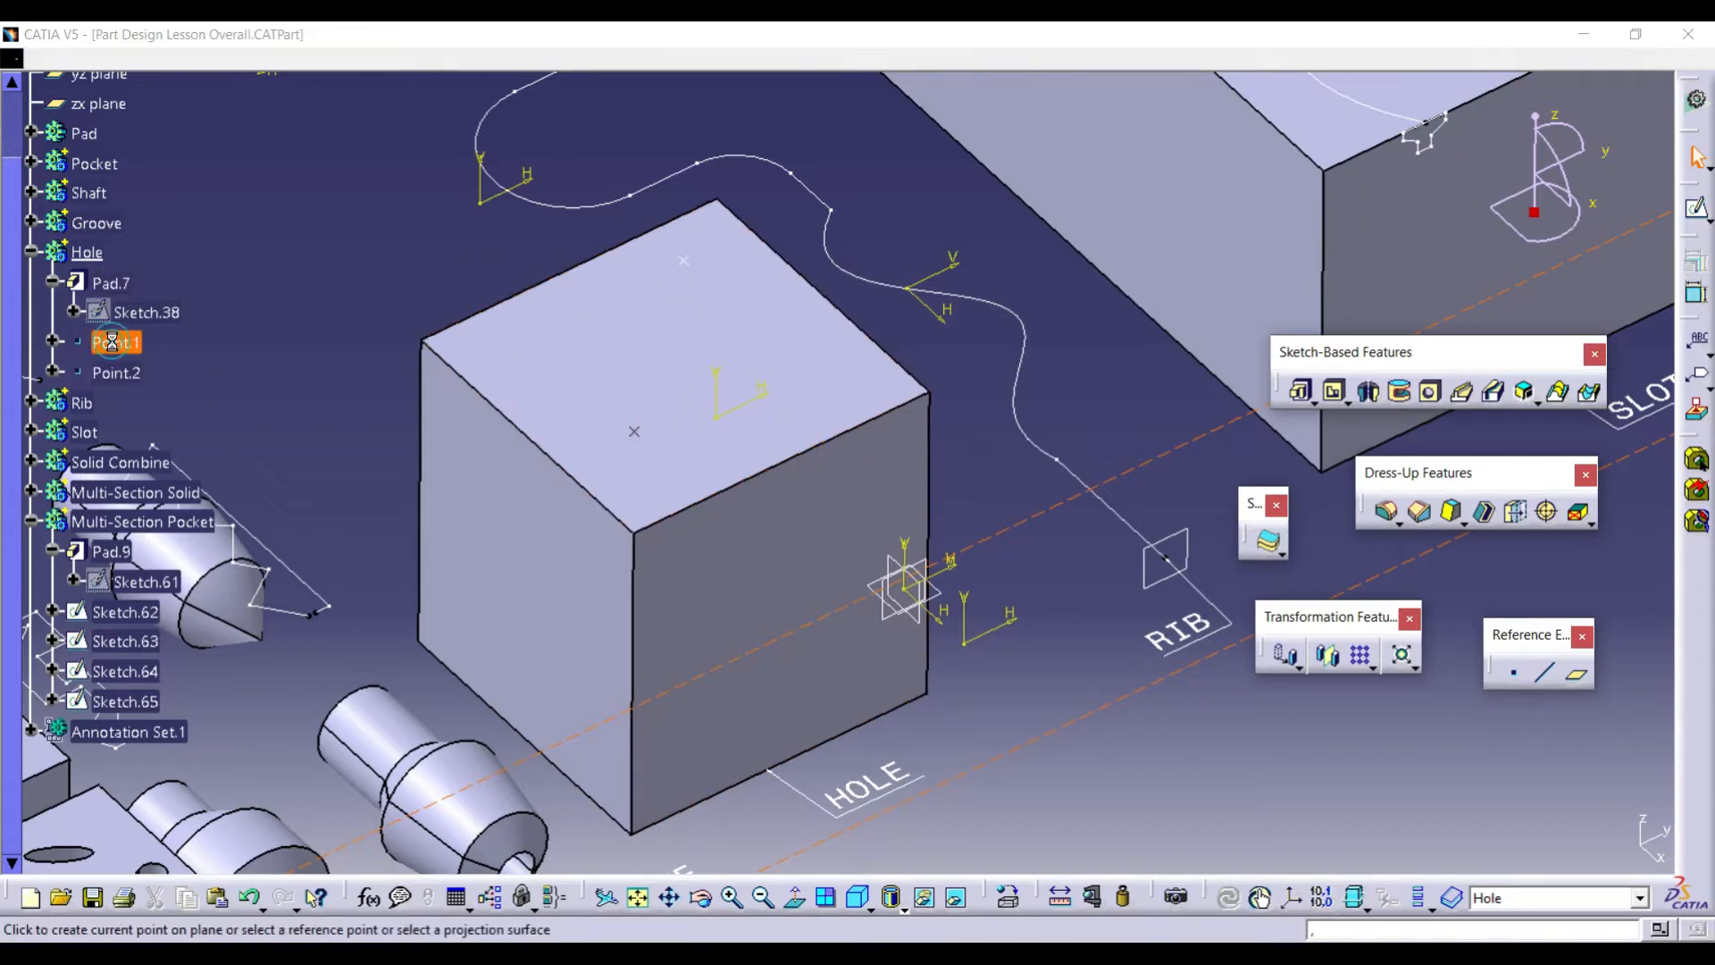
middle_drag(792, 344, 859, 428)
middle_drag(907, 507, 862, 546)
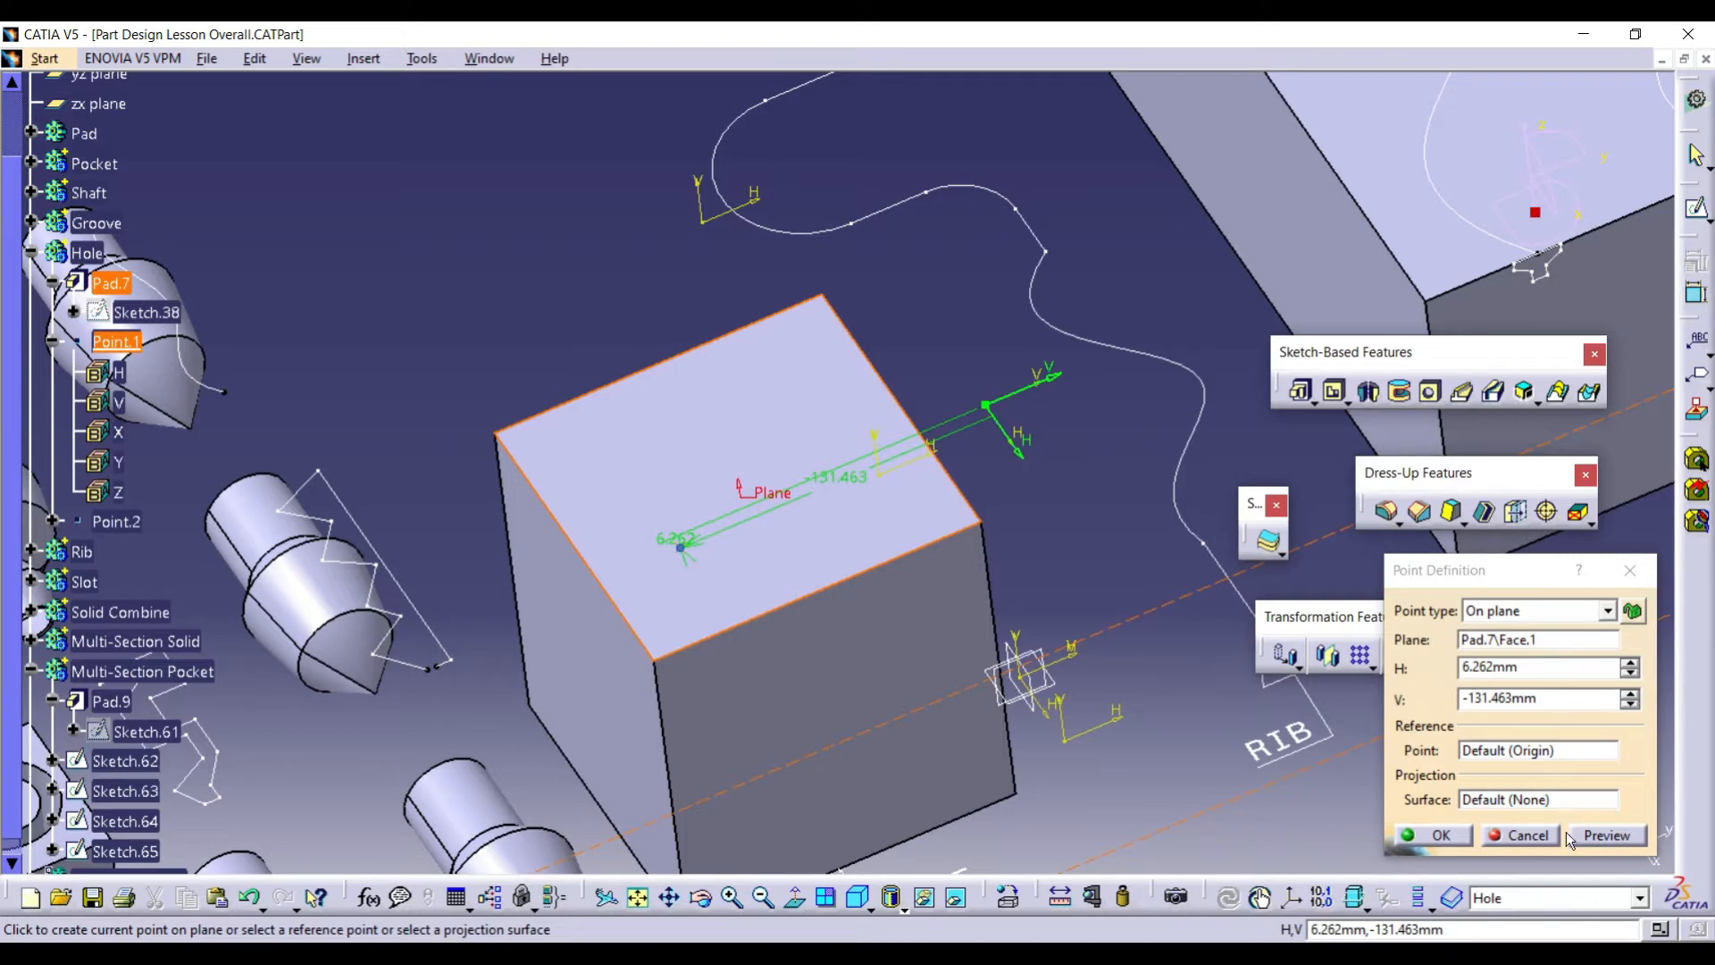
click(1528, 835)
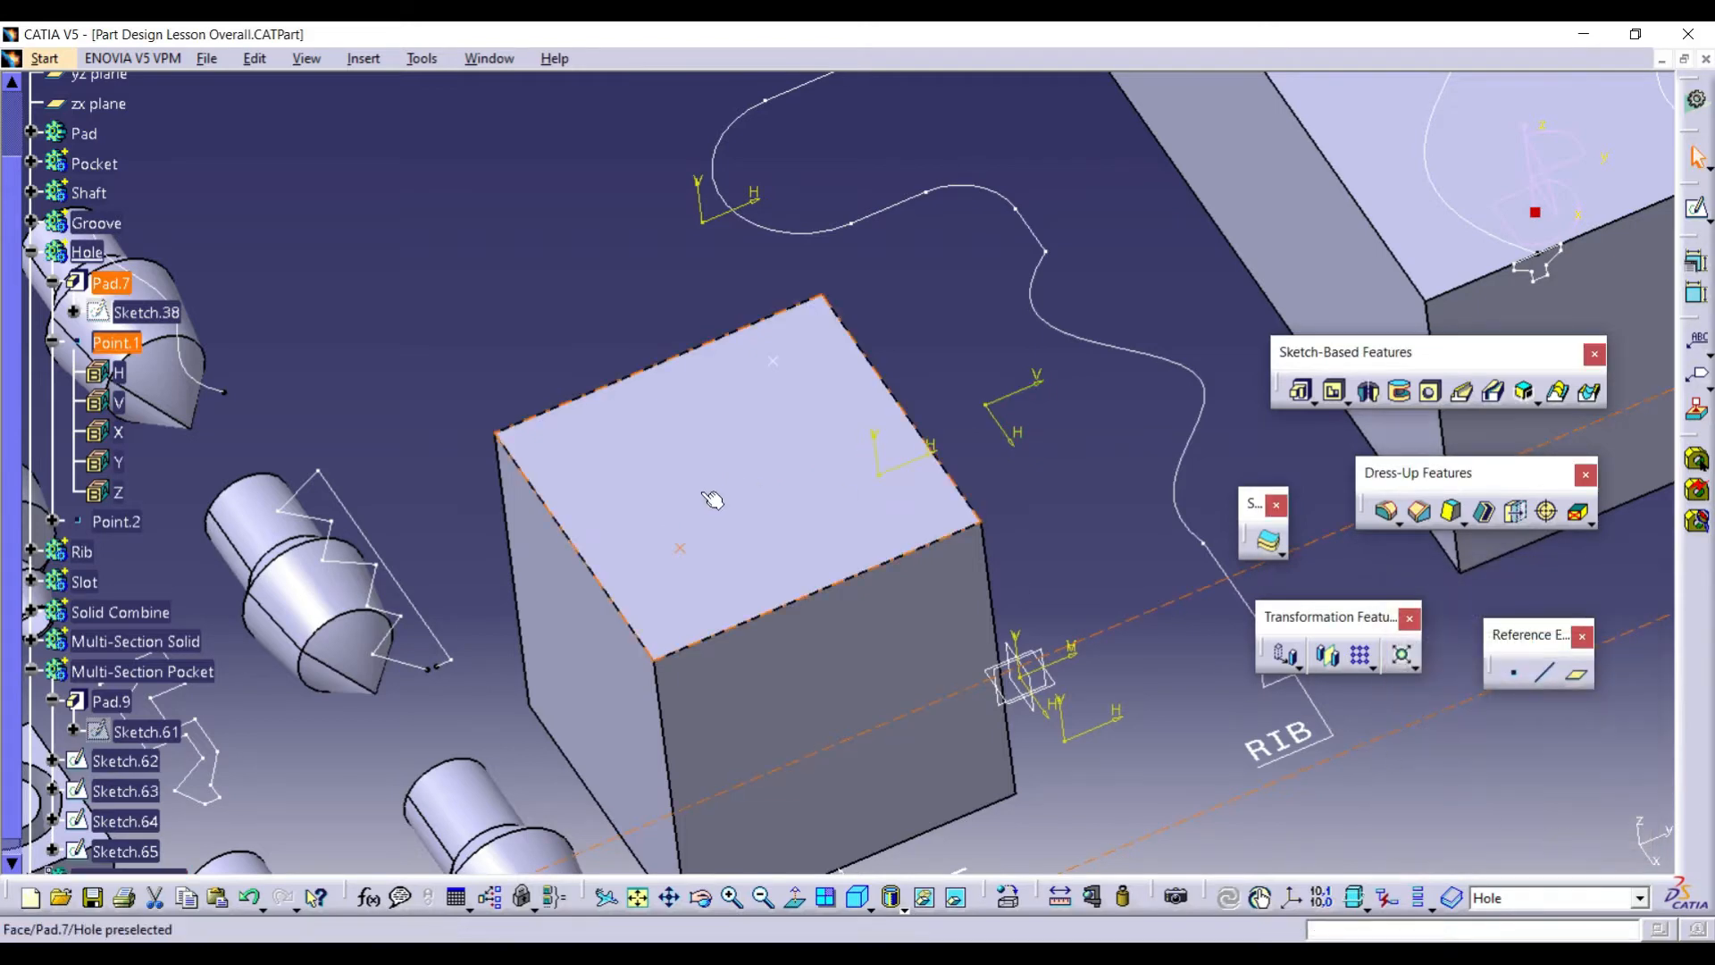
Try a blind hole of 12 mm diameter and 10 mm depth placed freely on the Hole block's upper face.
middle_drag(751, 438, 1001, 421)
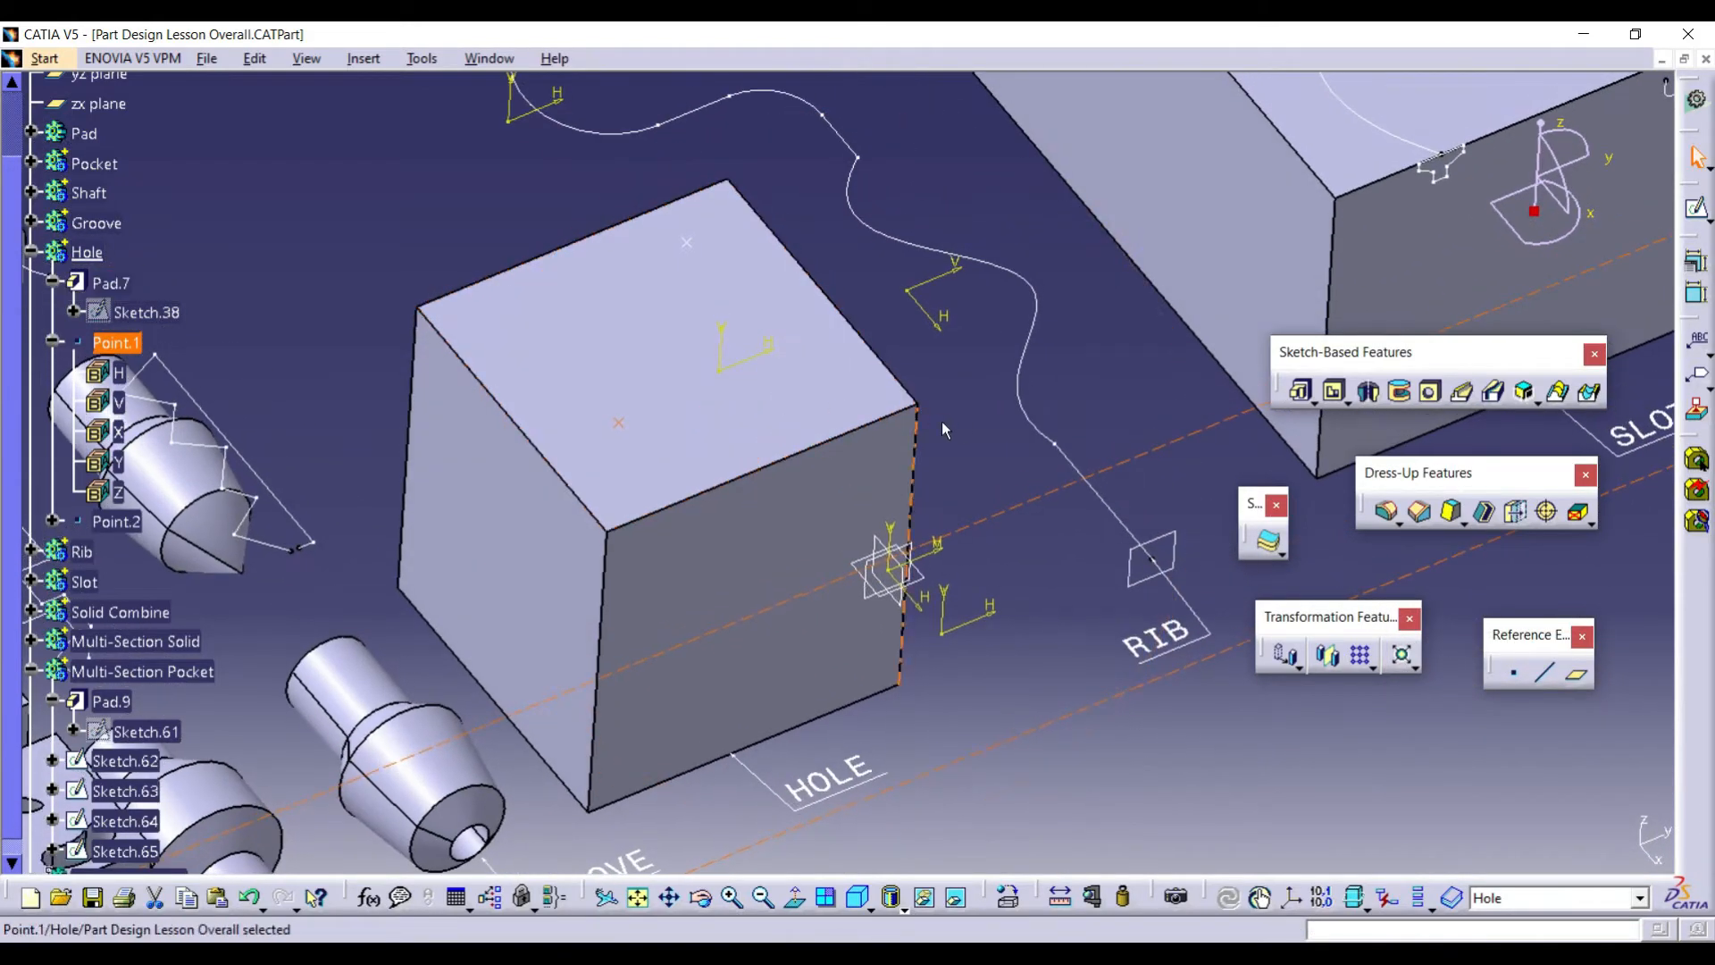
click(1430, 393)
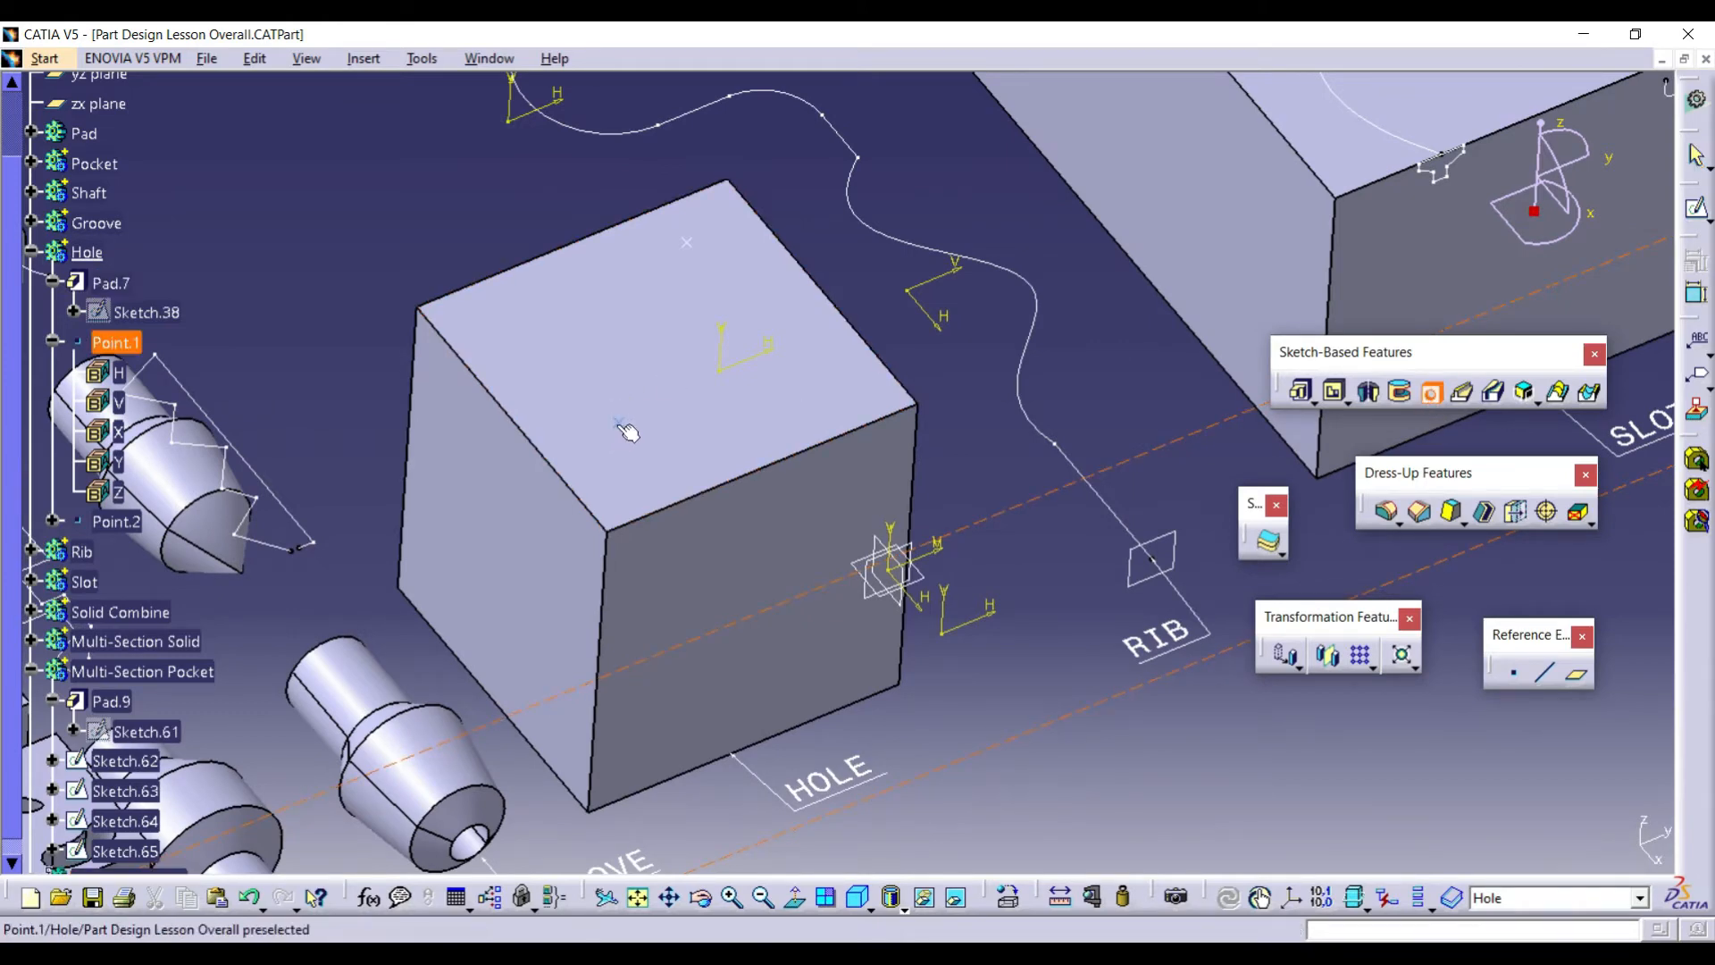
click(666, 412)
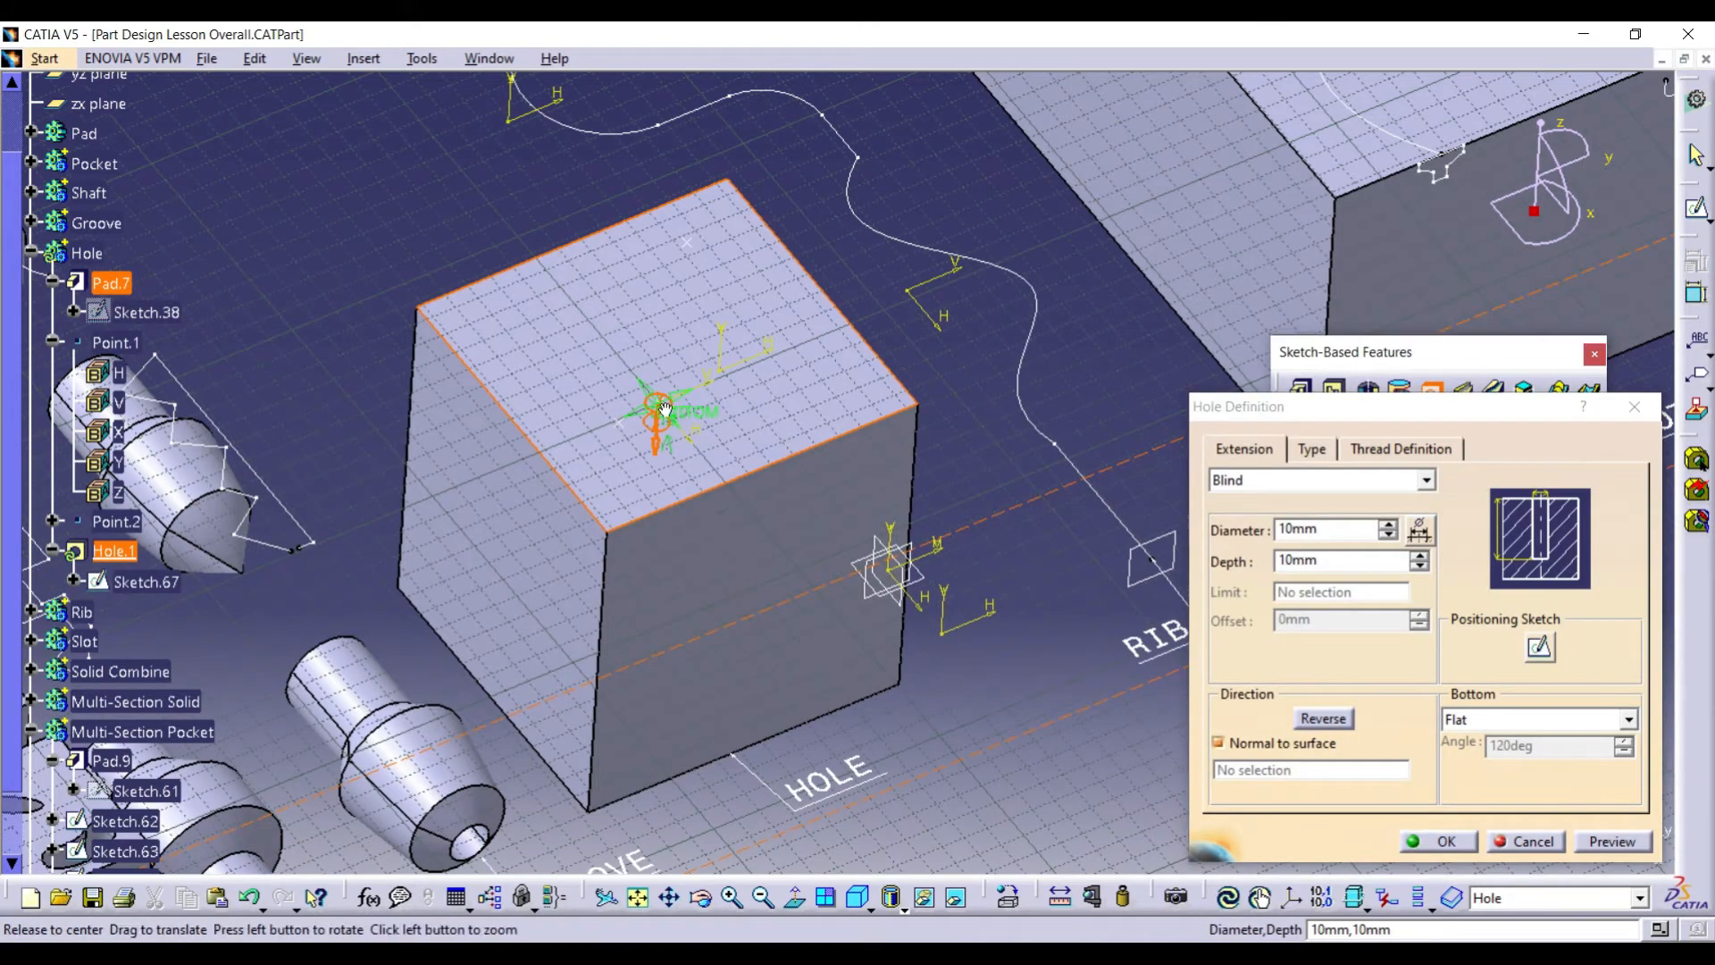
middle_drag(664, 408, 877, 501)
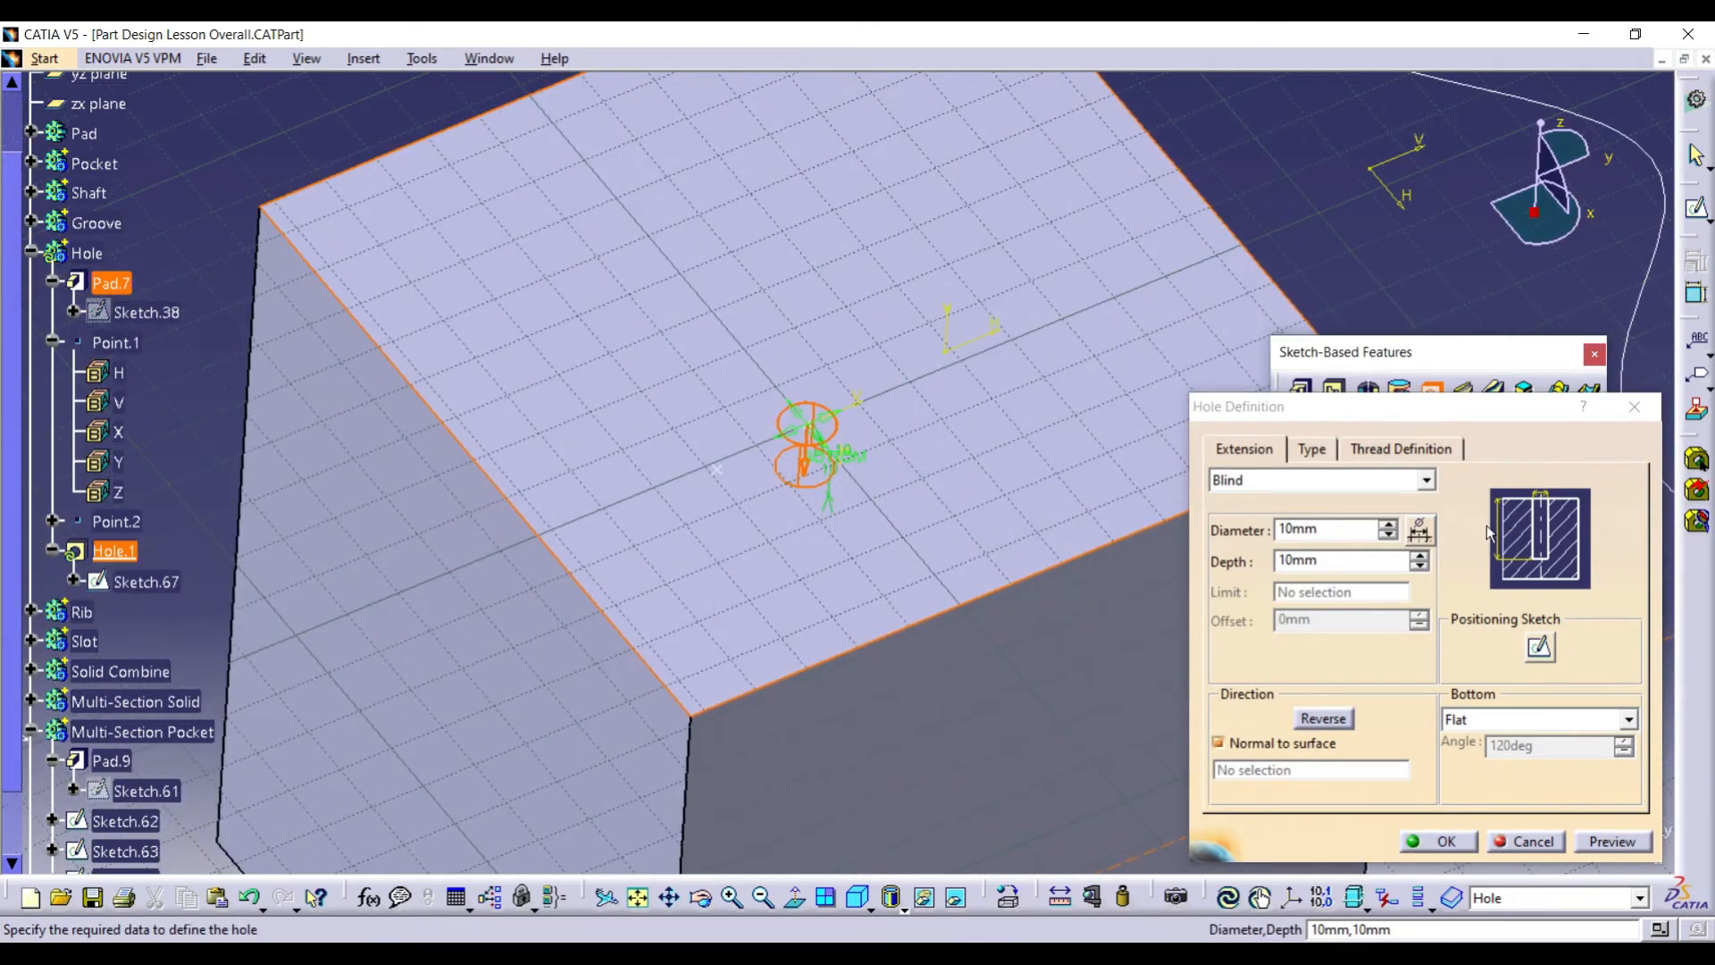
click(1387, 523)
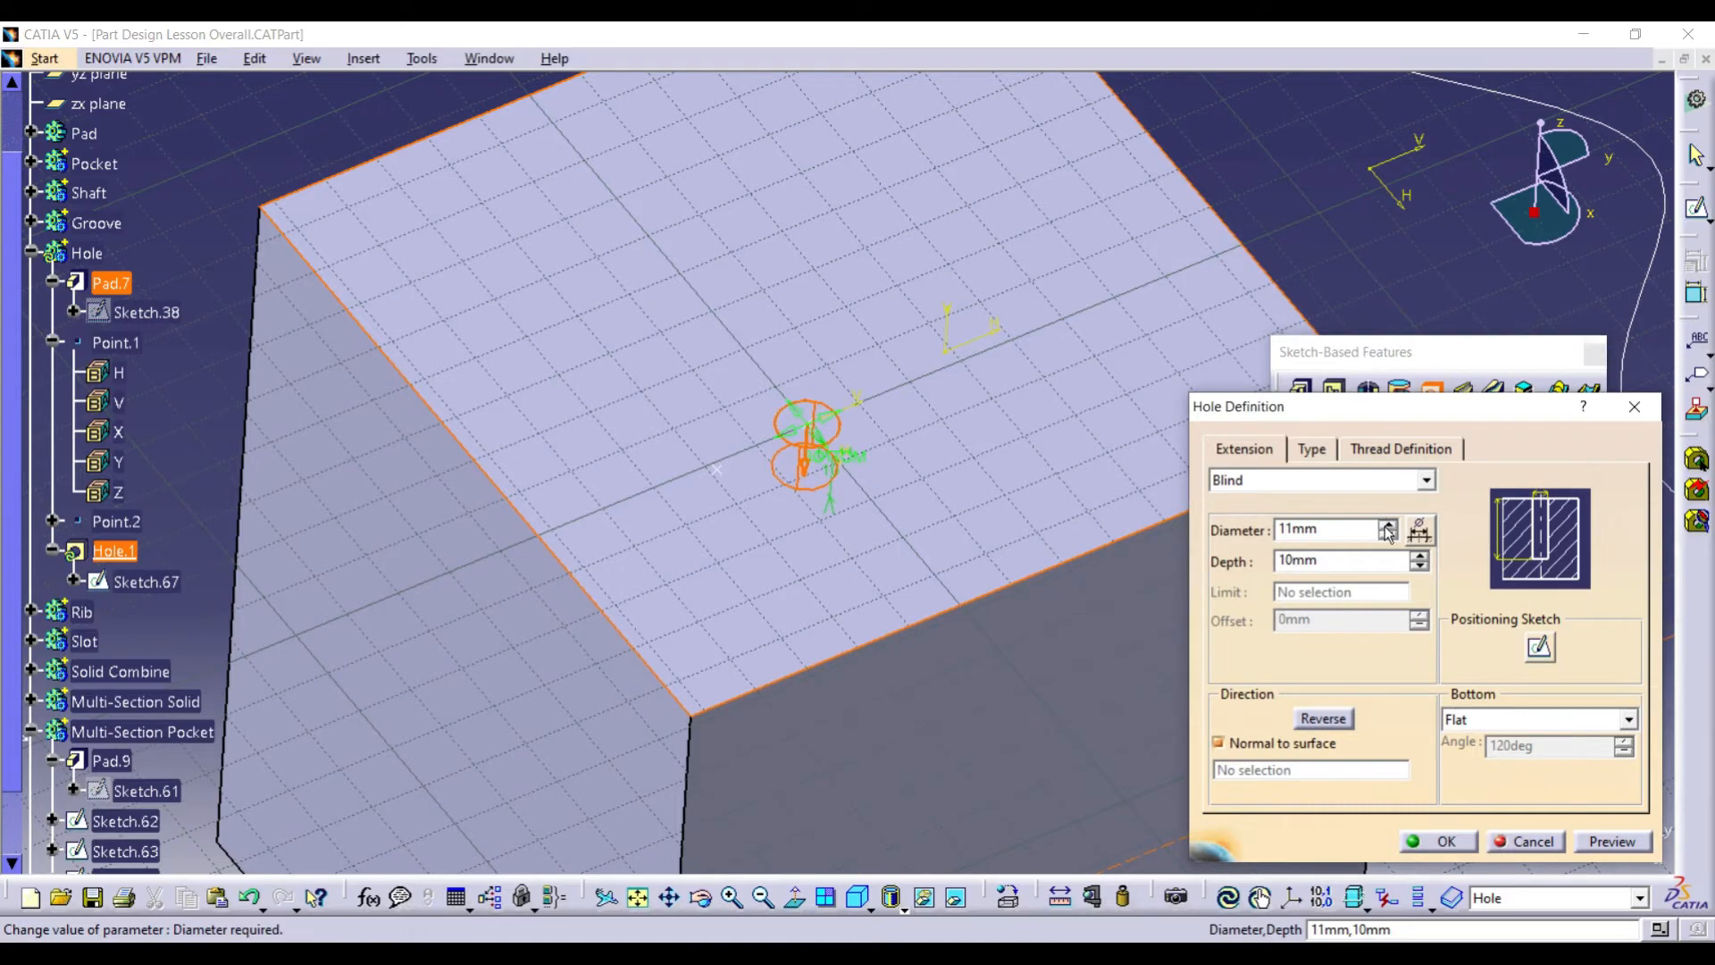
click(1331, 447)
click(1377, 448)
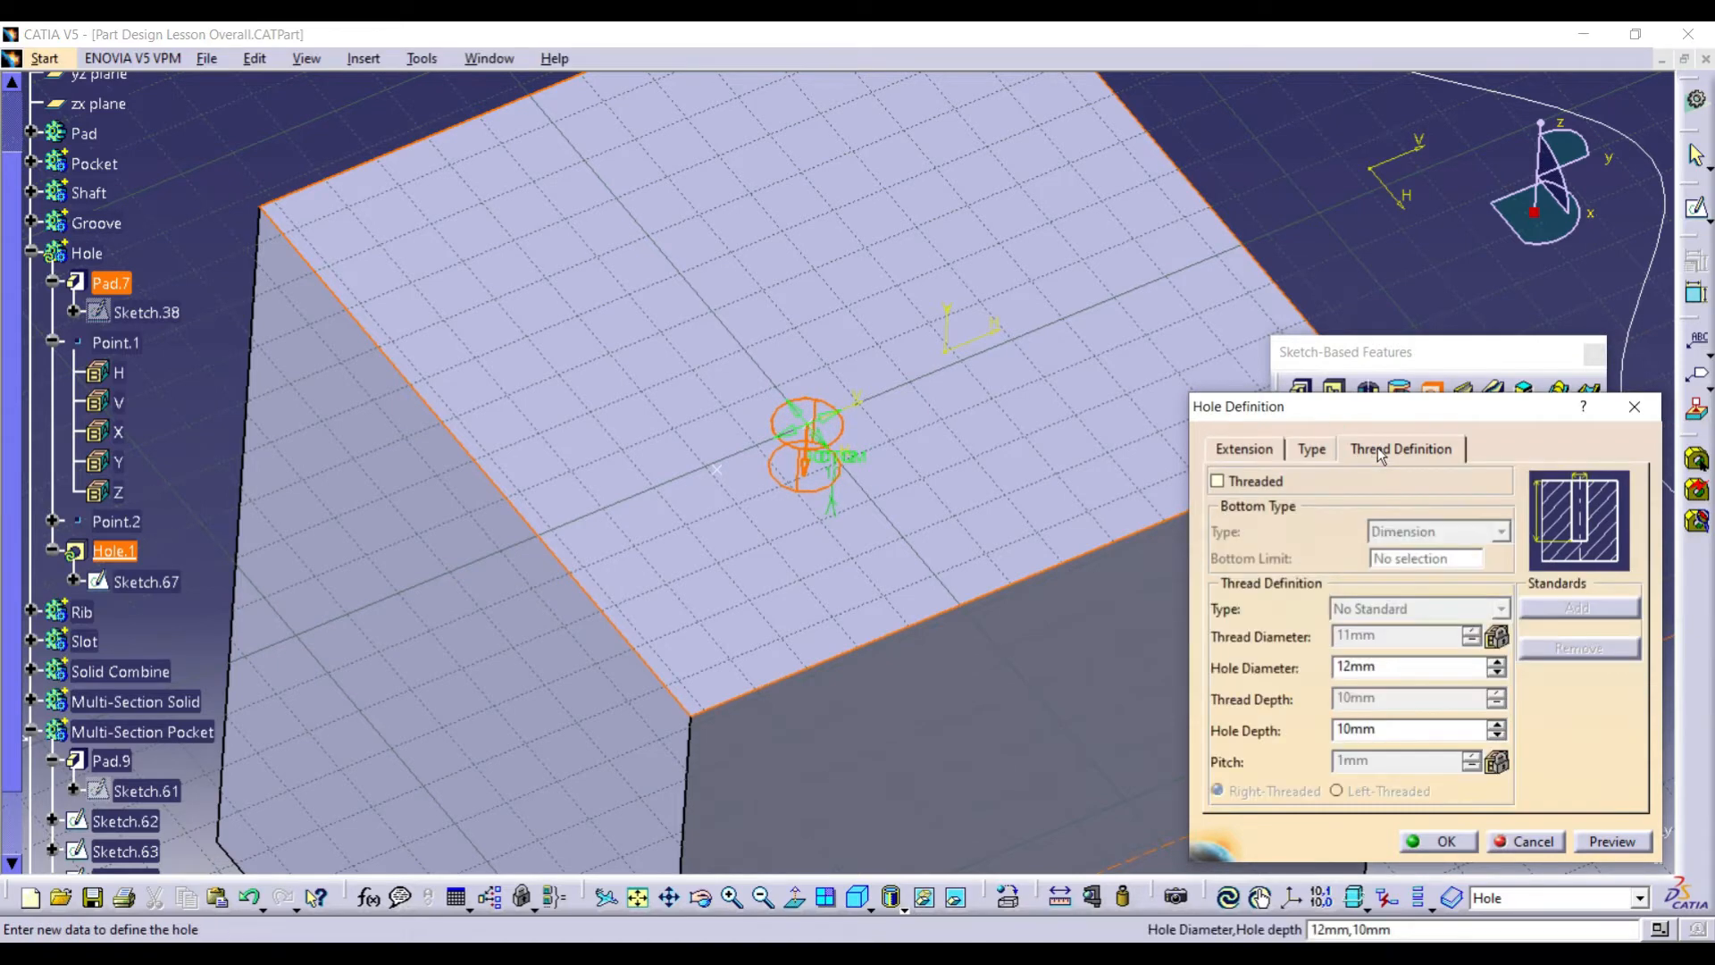
Review the hole's type, thread and extension settings, try relocating it on the upper face, and cancel the hole.
drag(1381, 408, 1059, 286)
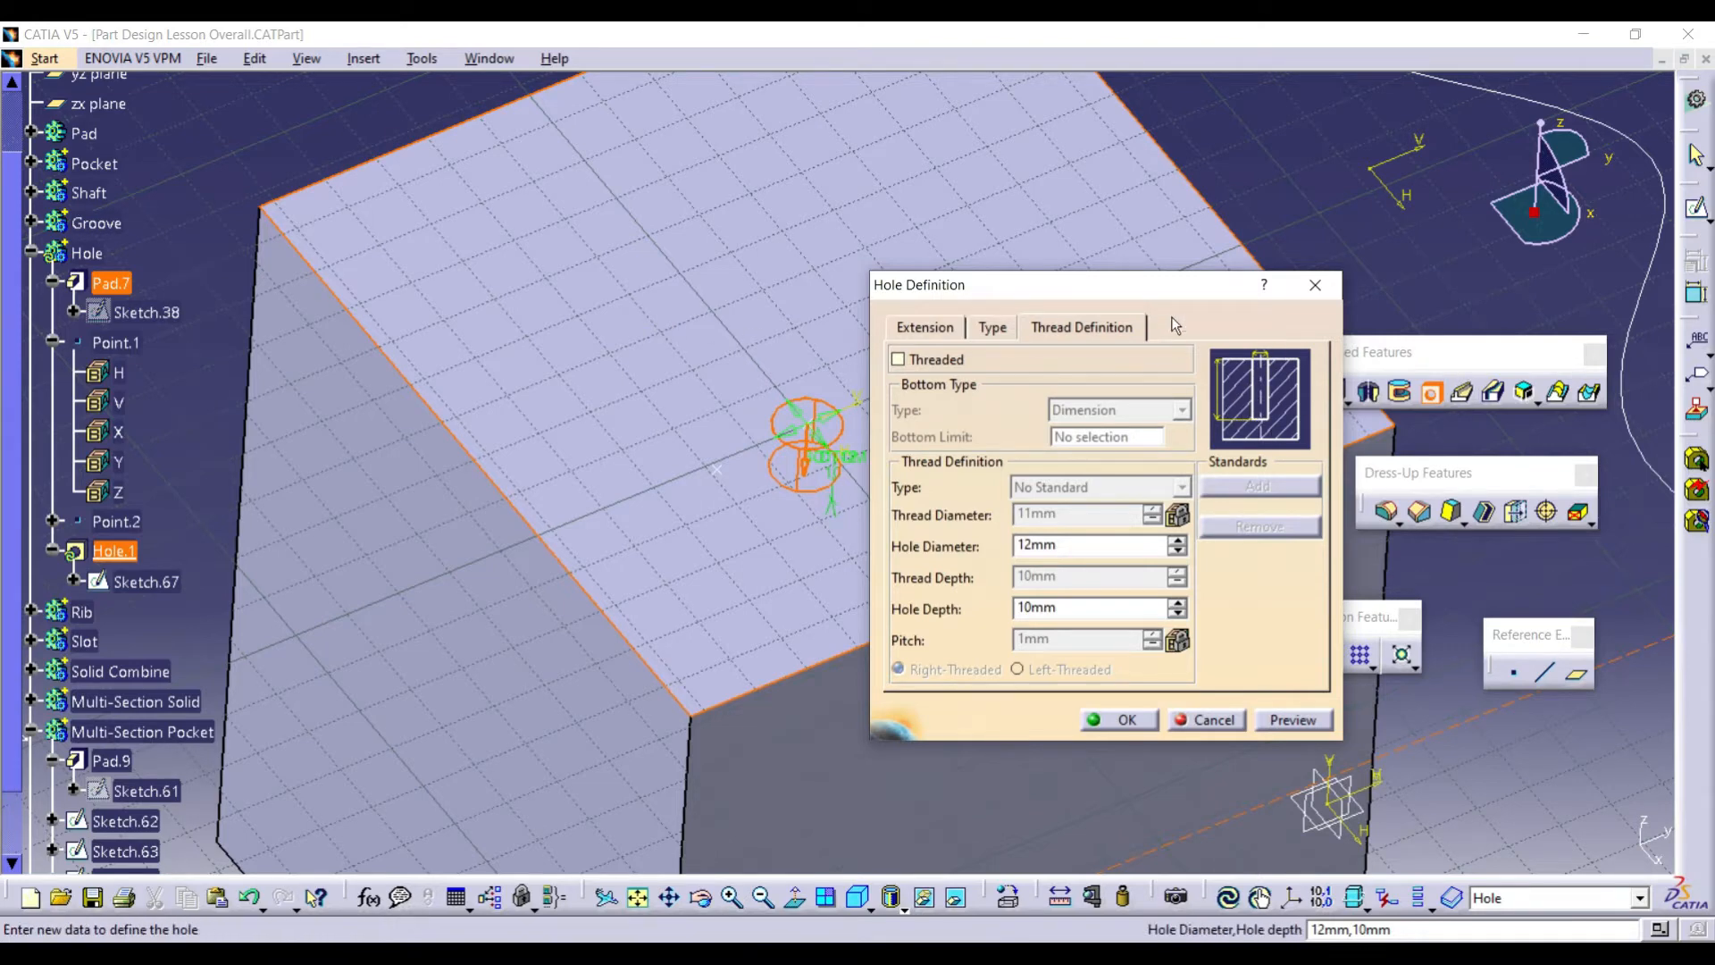
drag(1178, 291, 1244, 283)
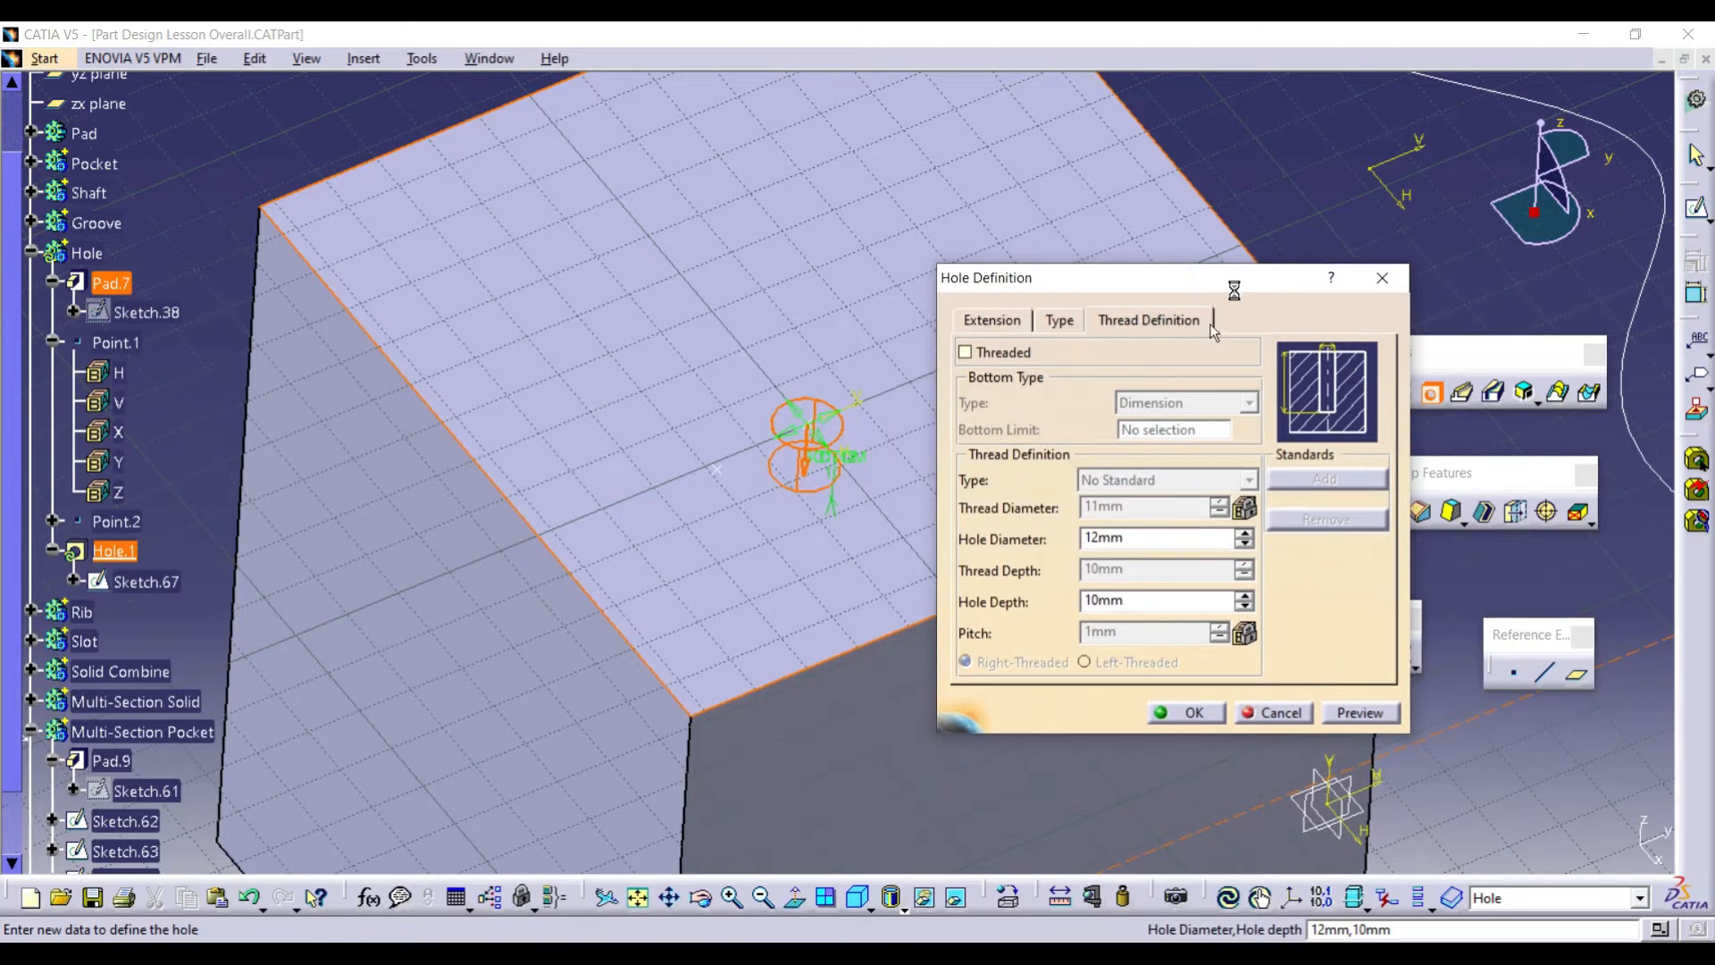
click(1060, 324)
click(1005, 323)
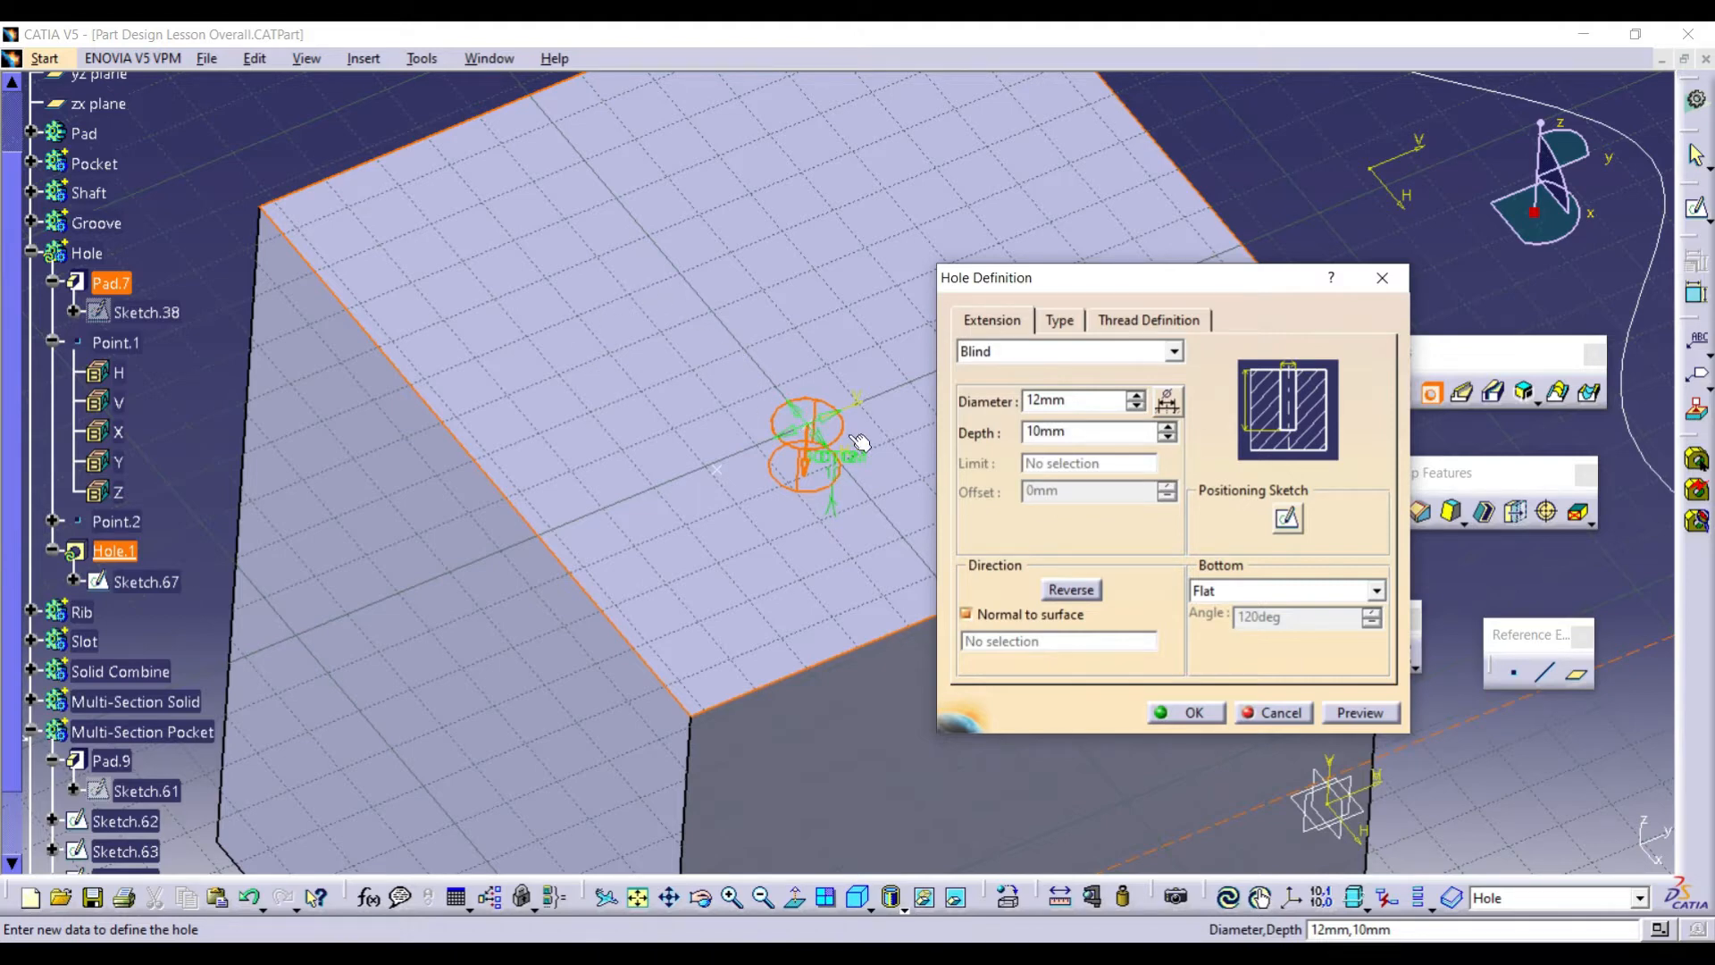
click(799, 425)
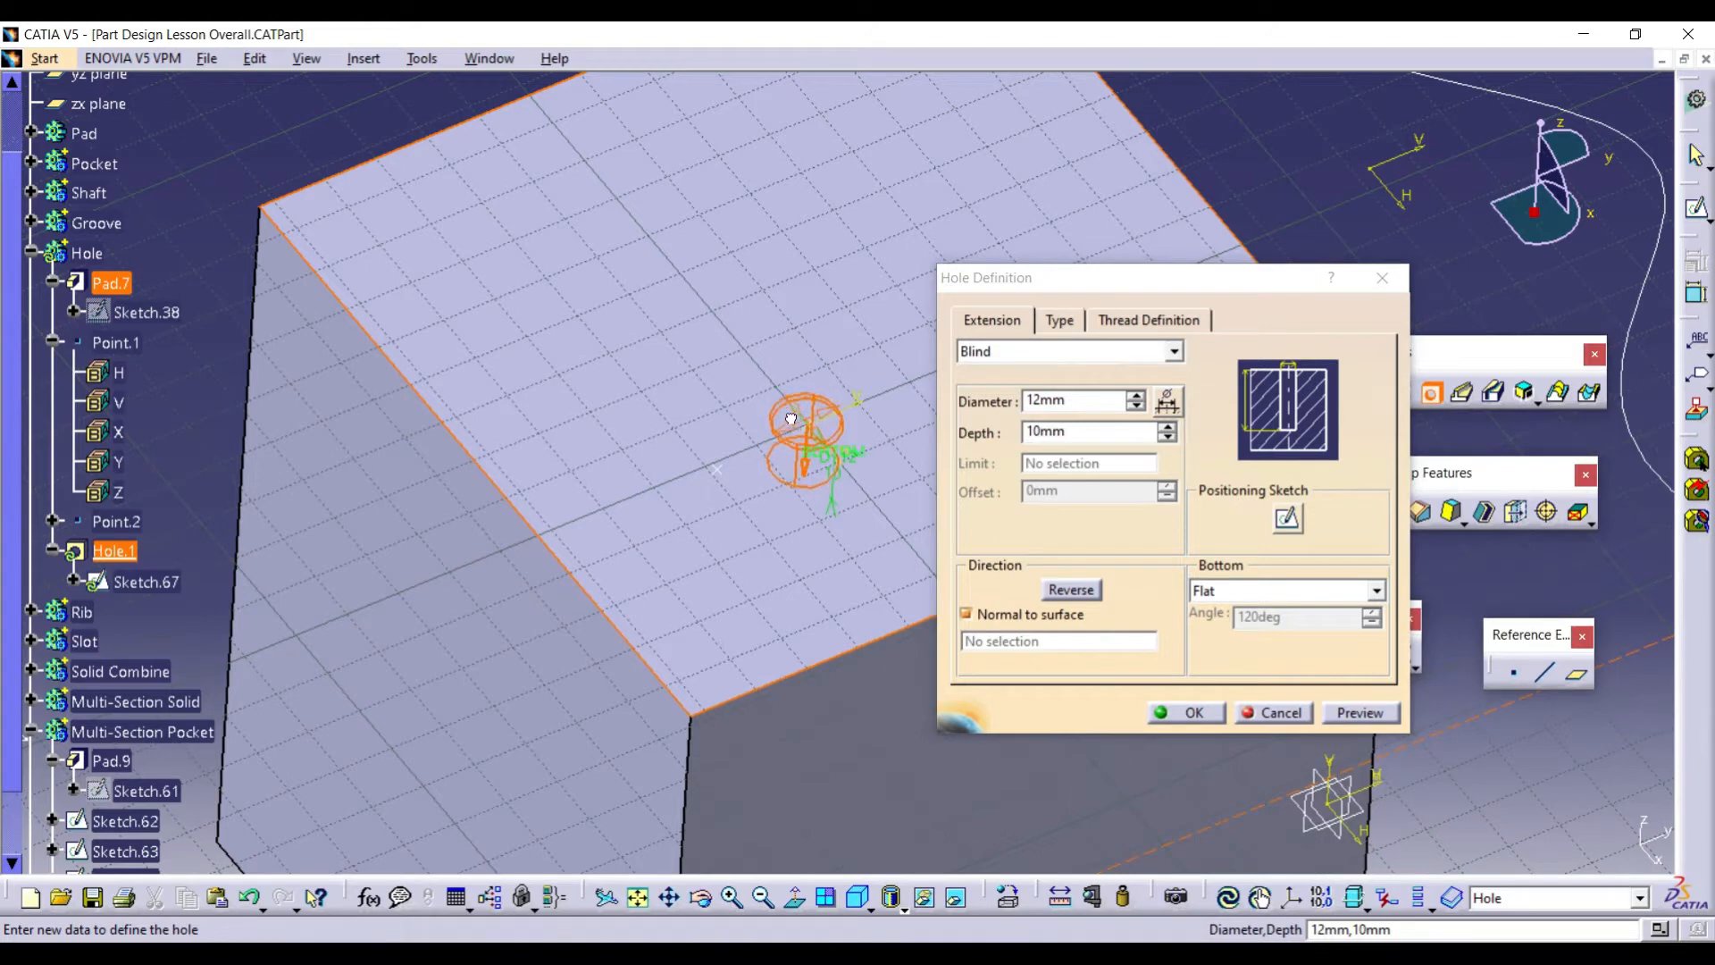
drag(801, 422, 712, 478)
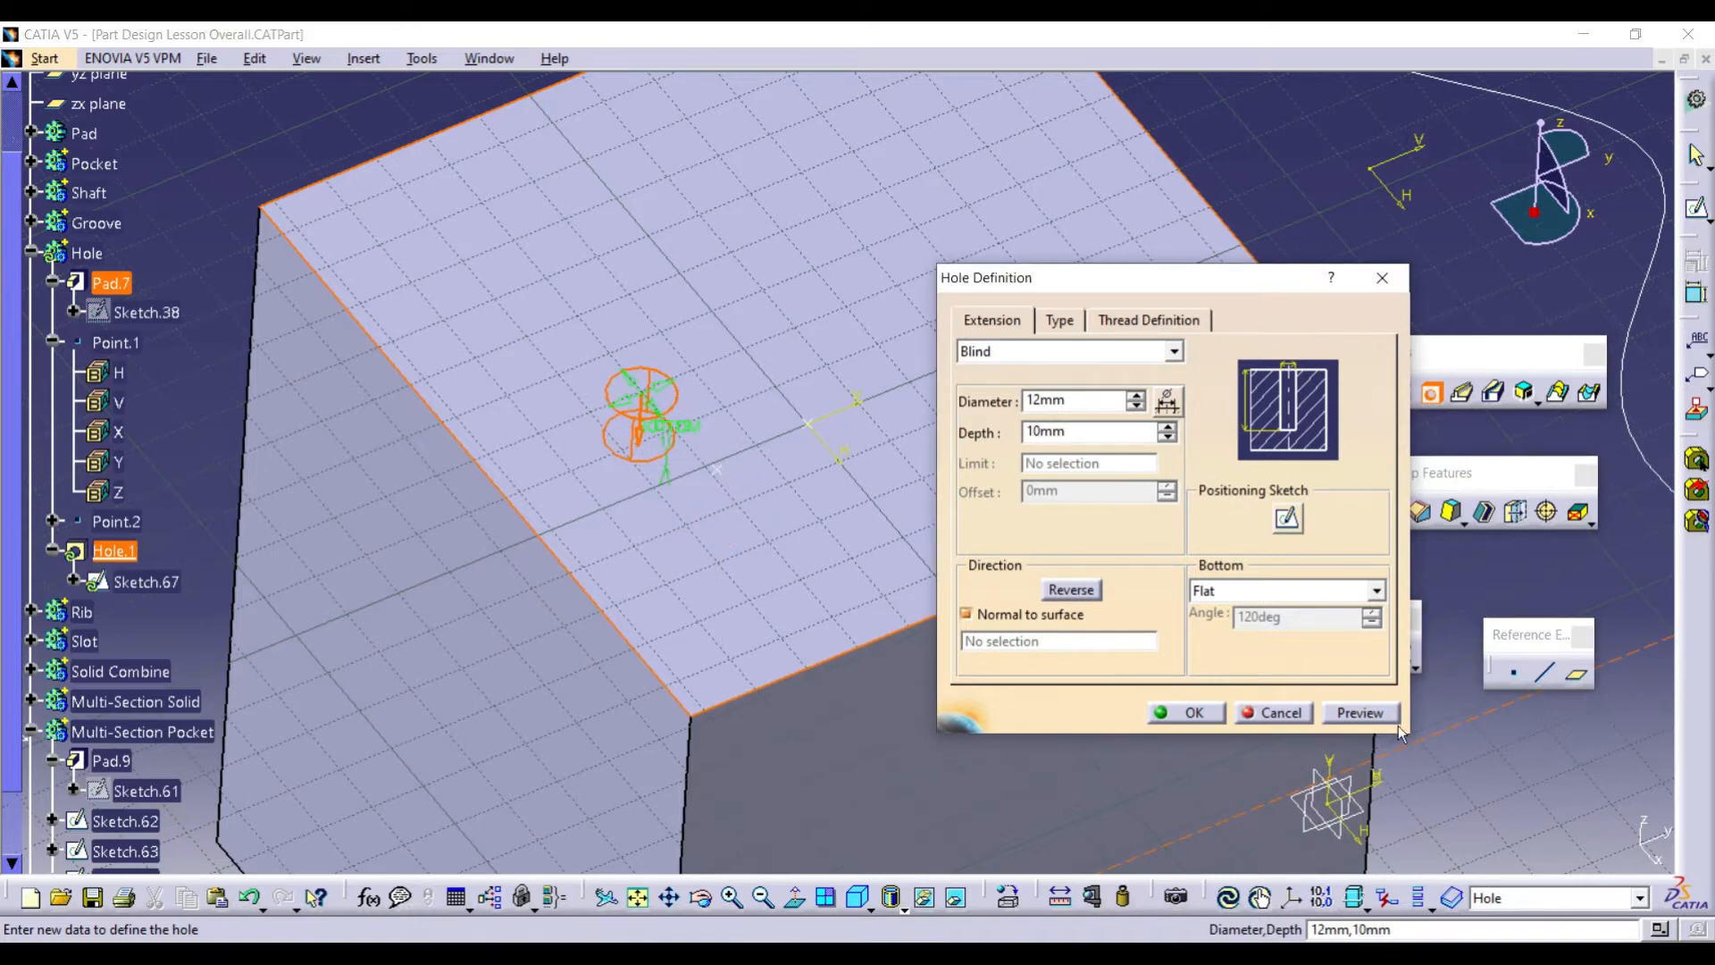
click(1277, 712)
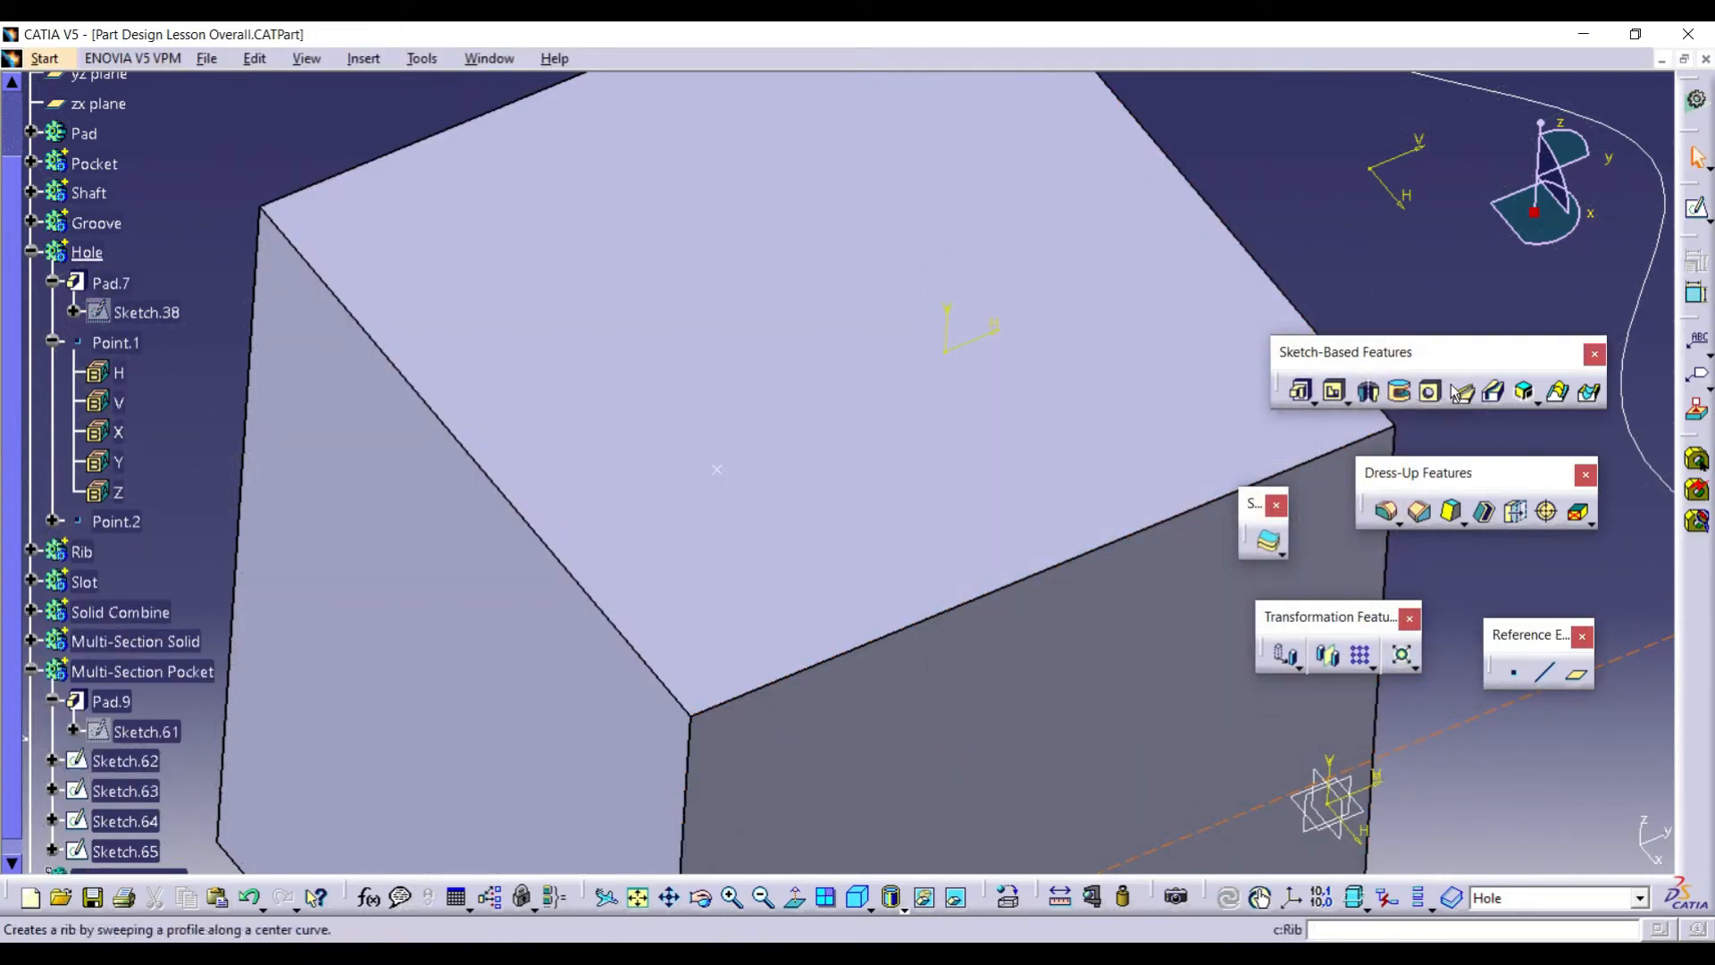
Try to position a hole at Point.1 on the Hole block's upper face.
click(1430, 391)
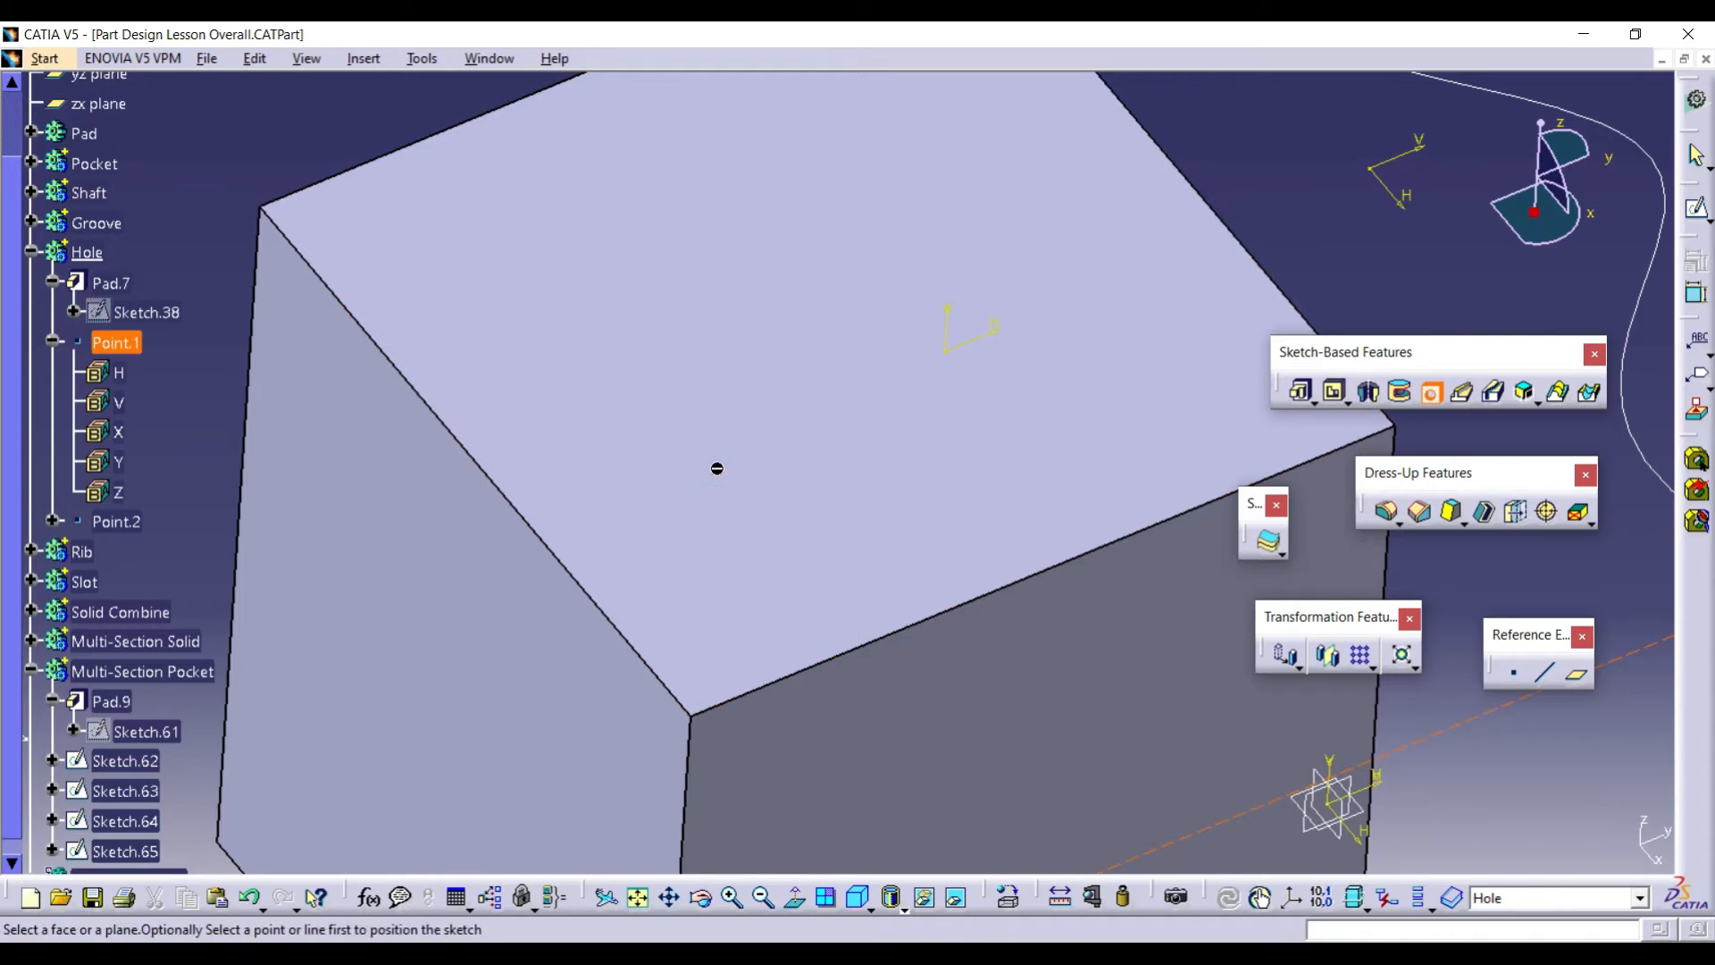
click(786, 502)
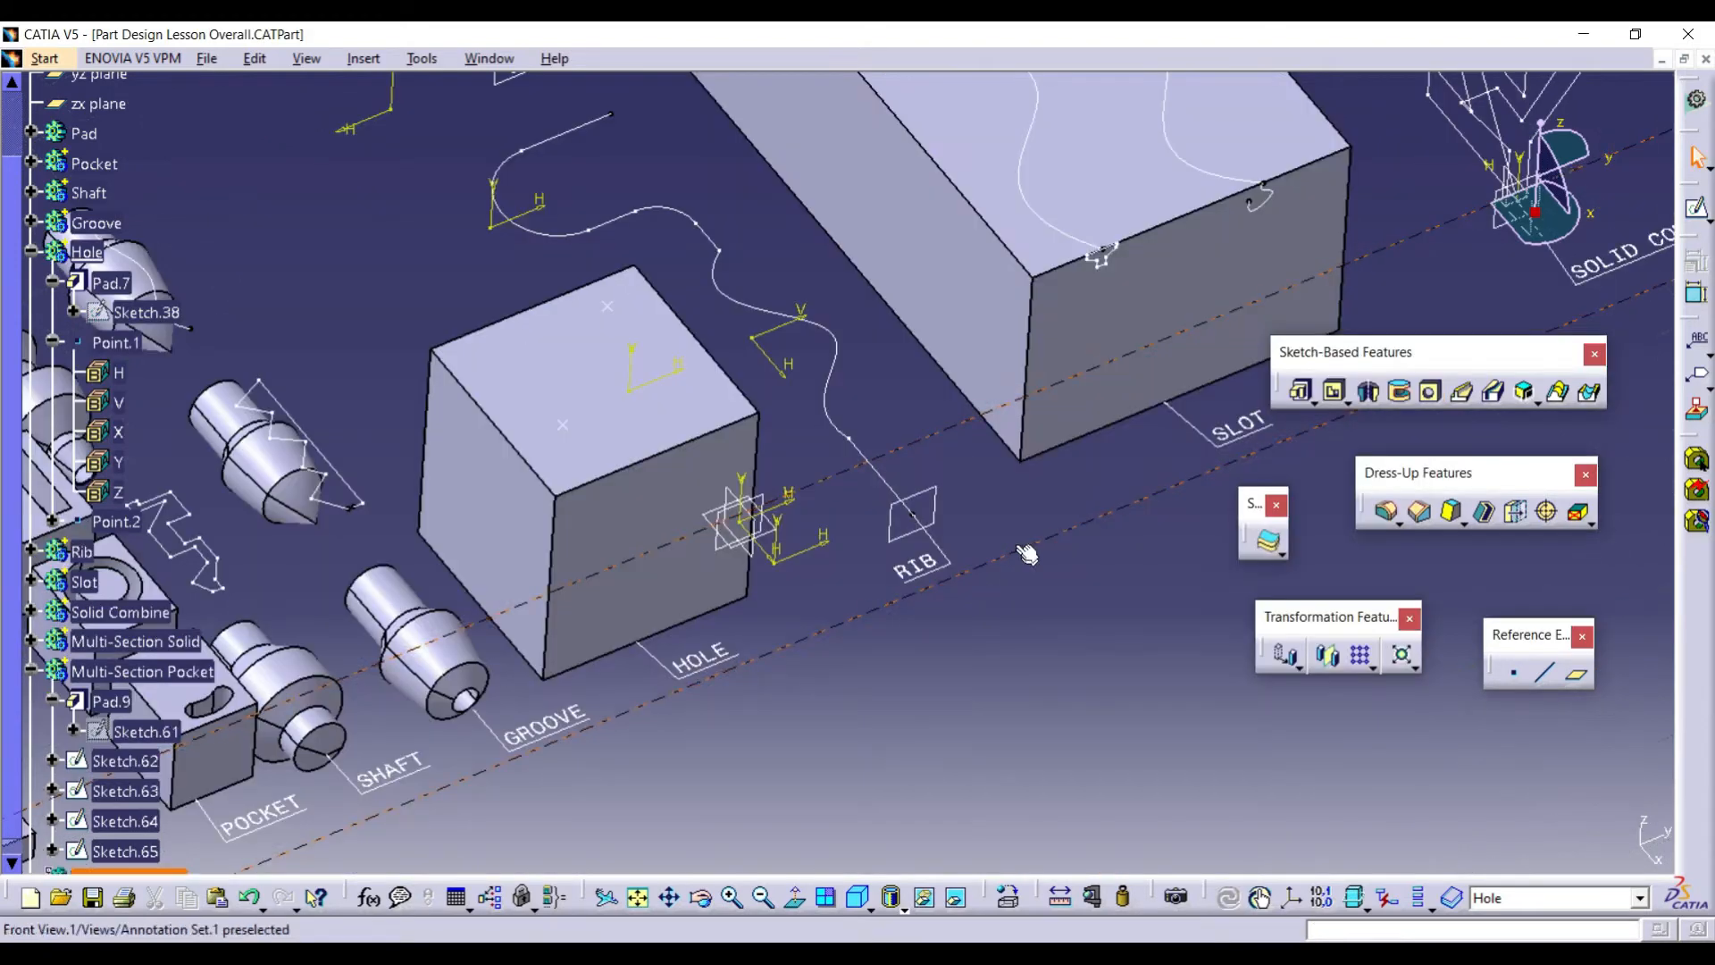
middle_drag(1002, 446, 1124, 581)
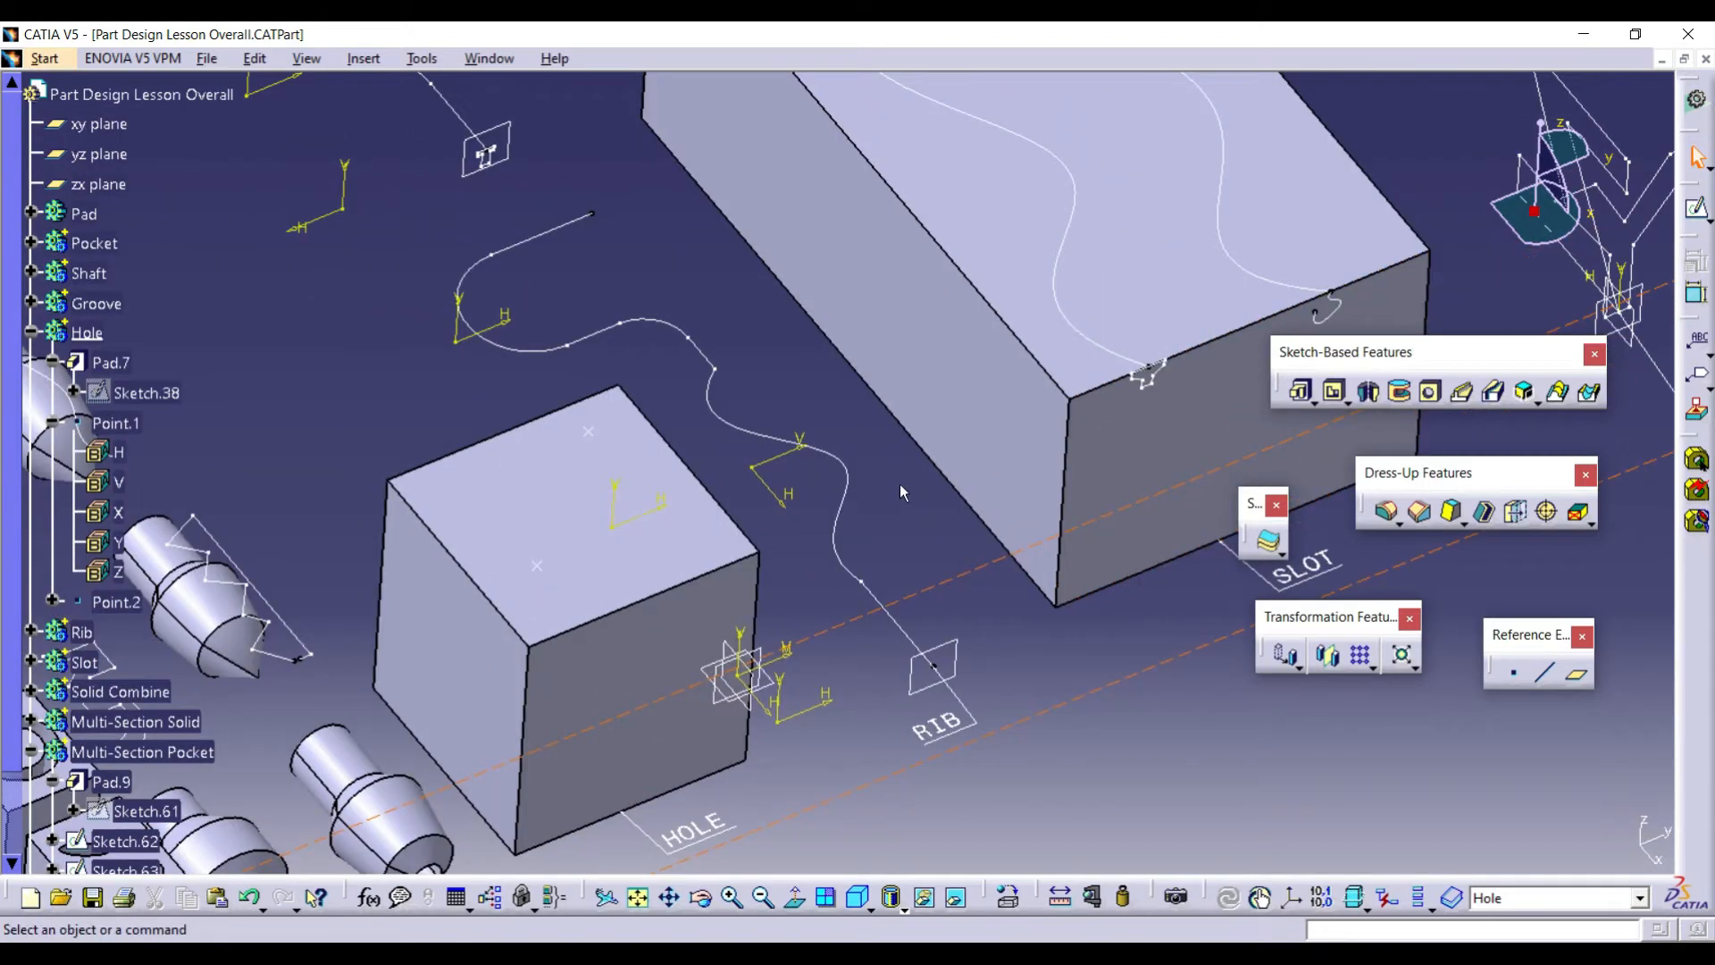
middle_drag(882, 536, 877, 474)
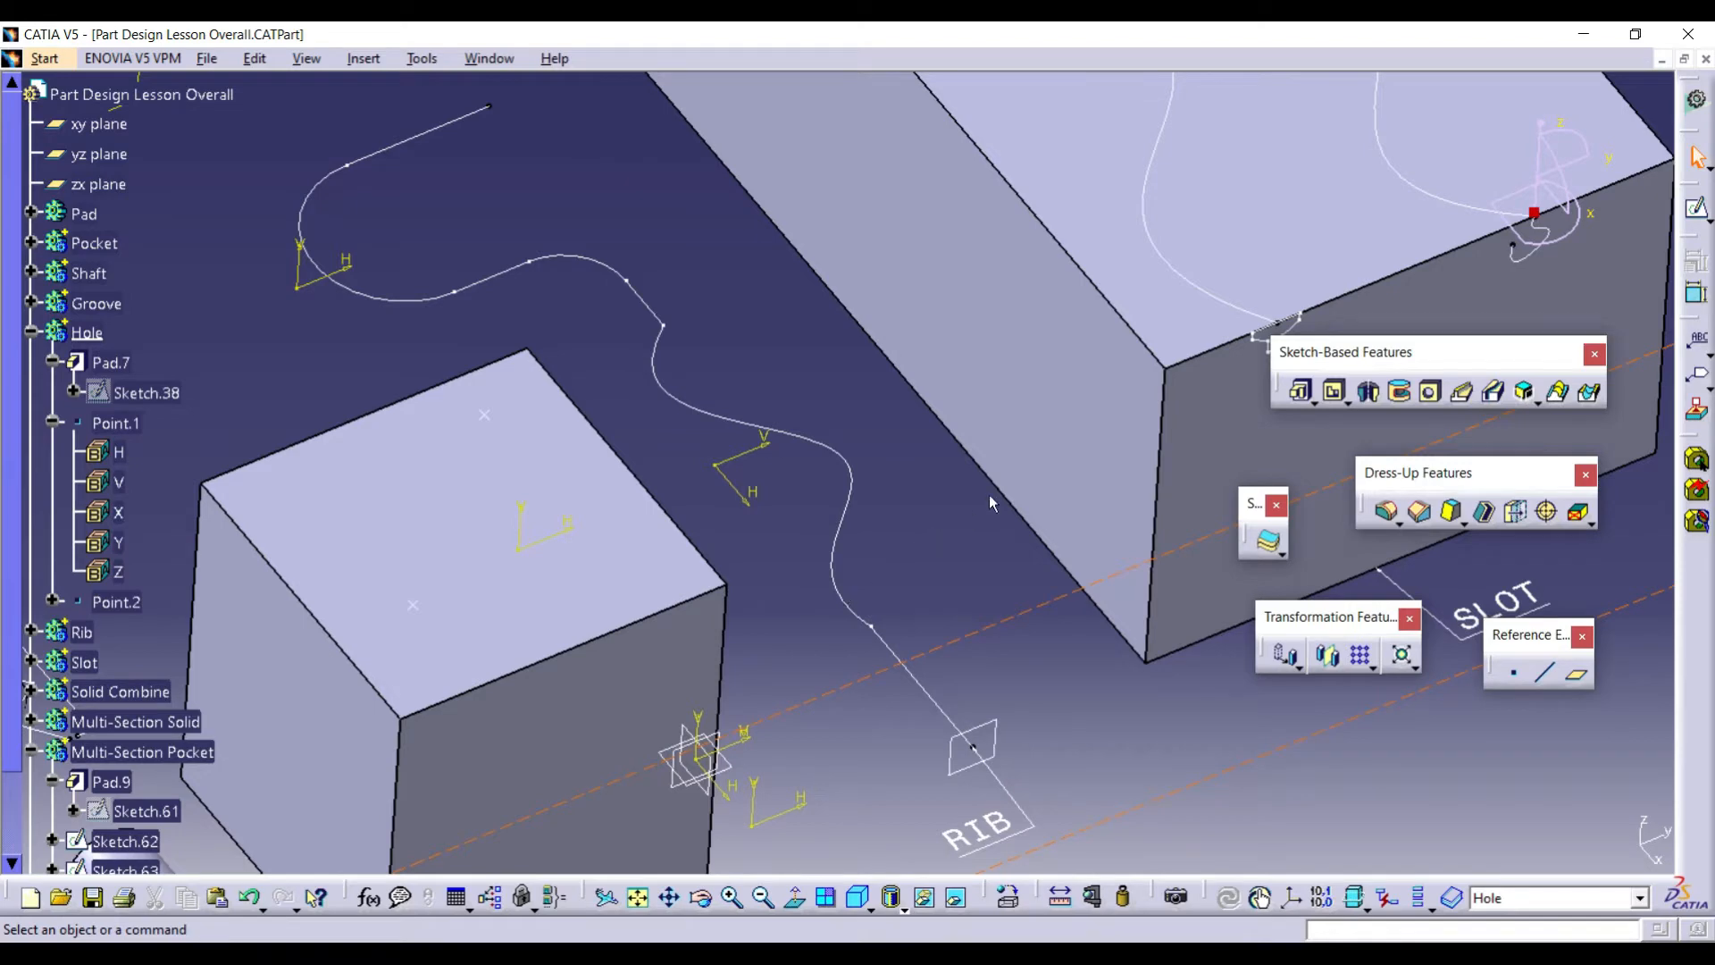
click(1463, 393)
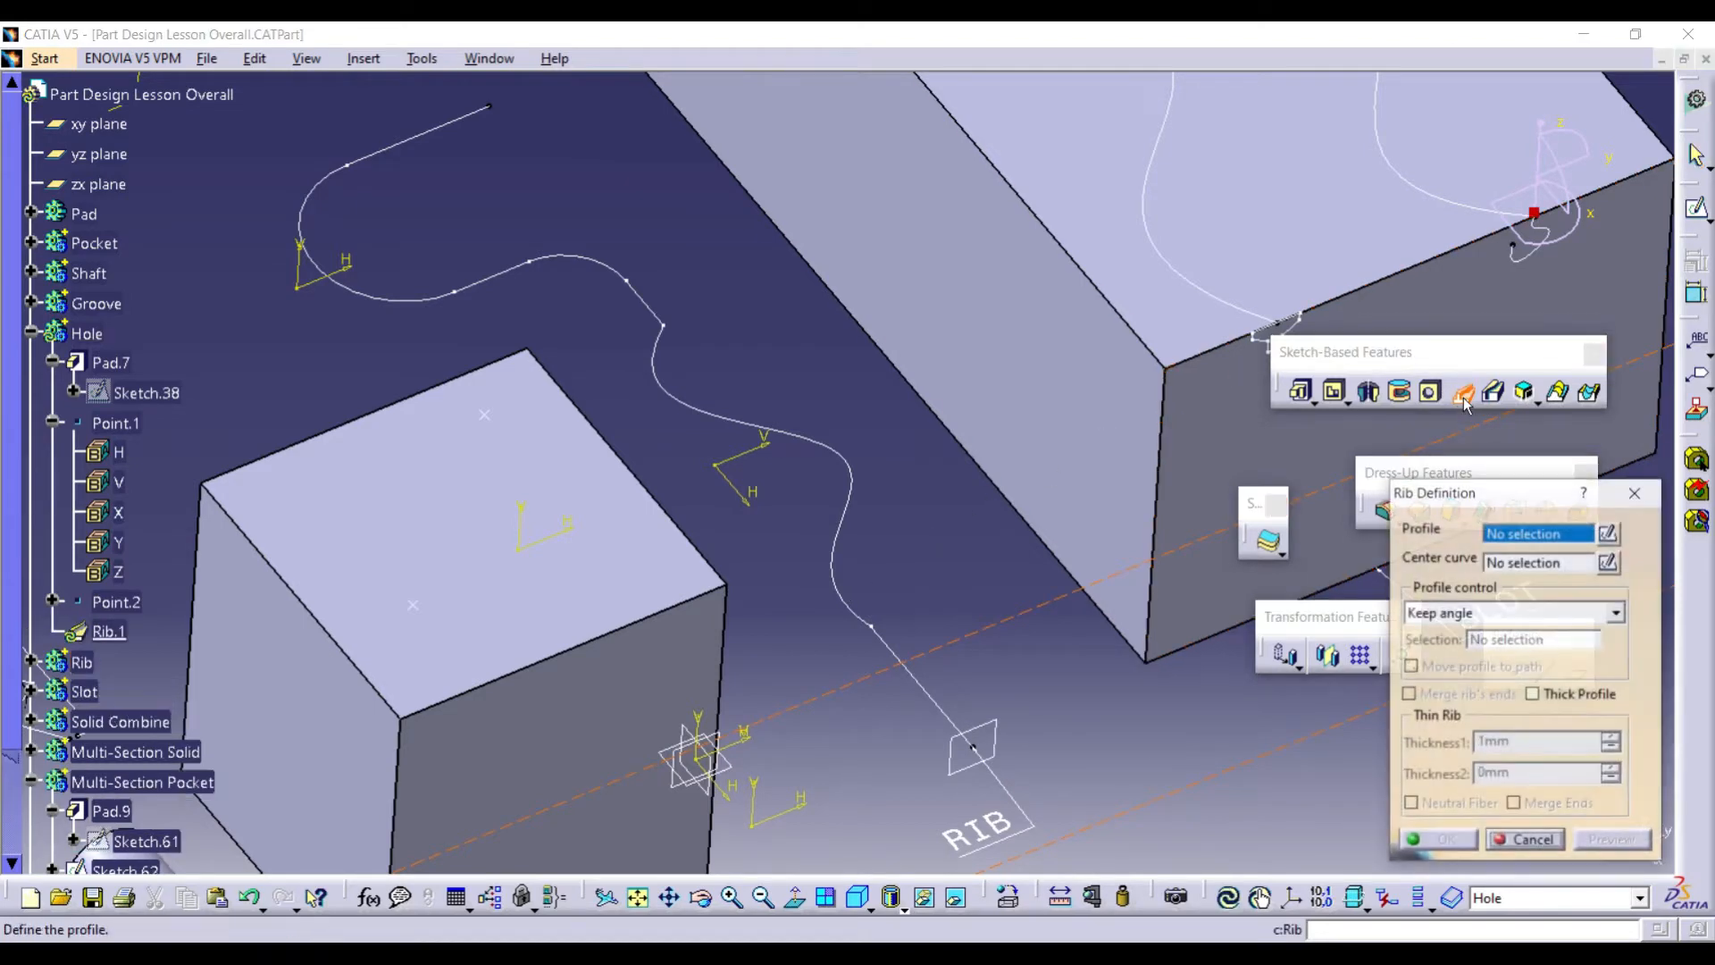
click(851, 597)
middle_drag(916, 543, 933, 633)
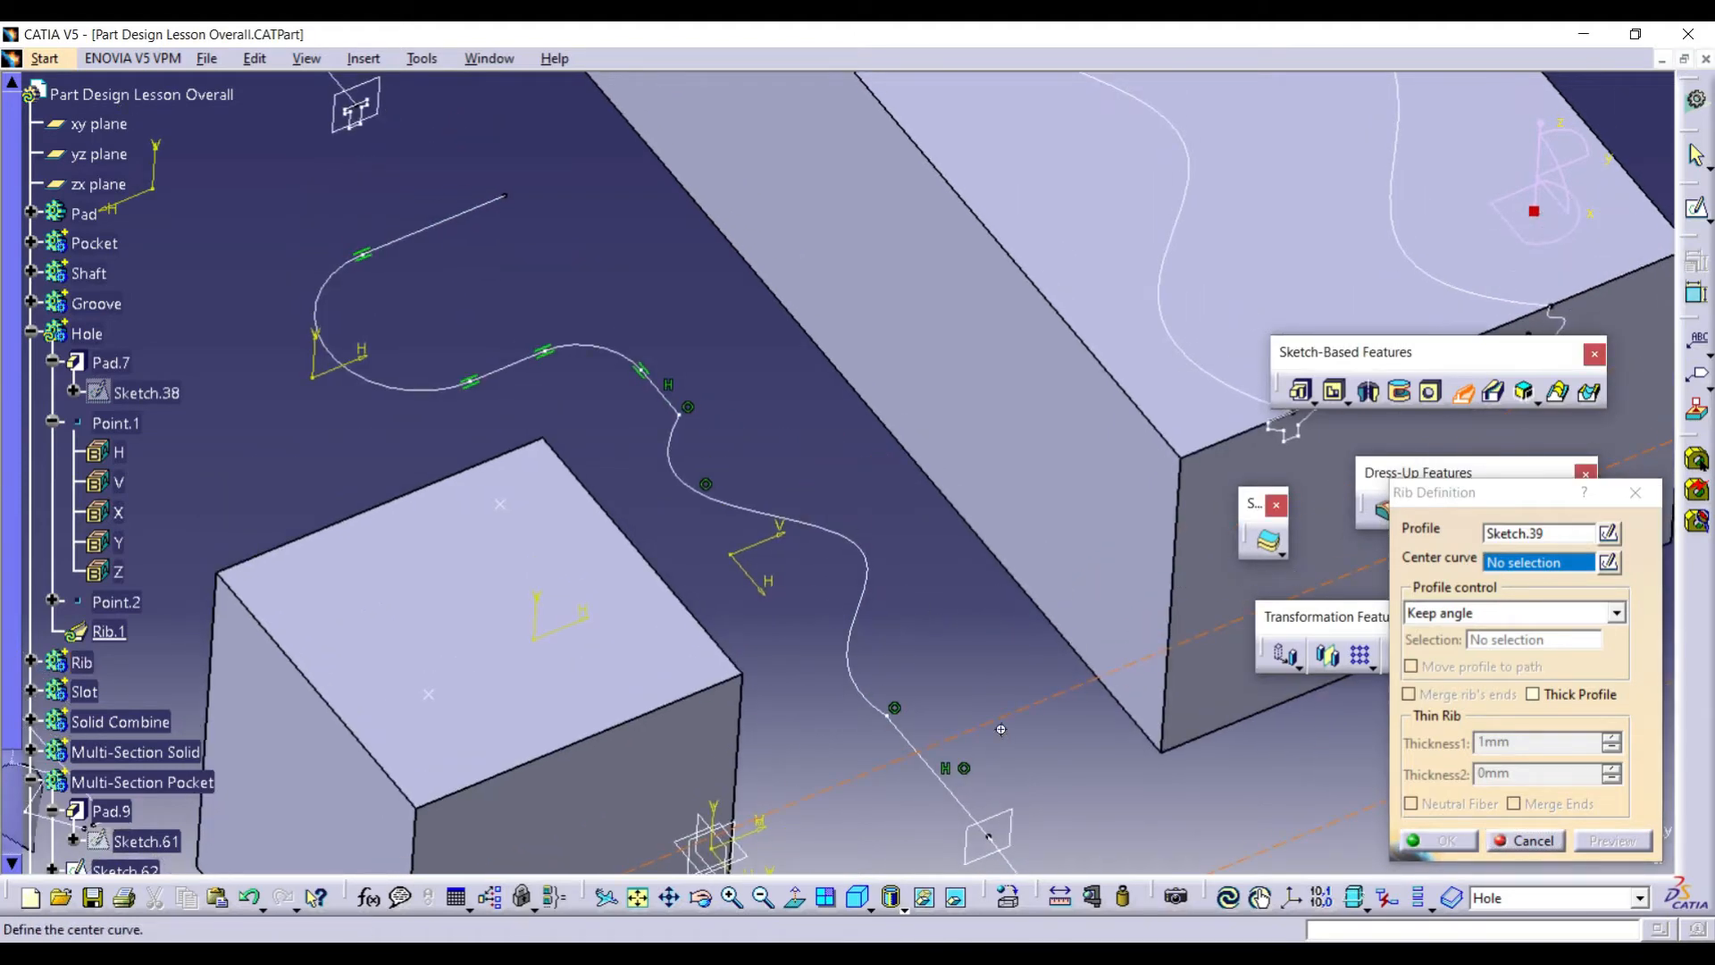
middle_drag(1296, 576, 1254, 466)
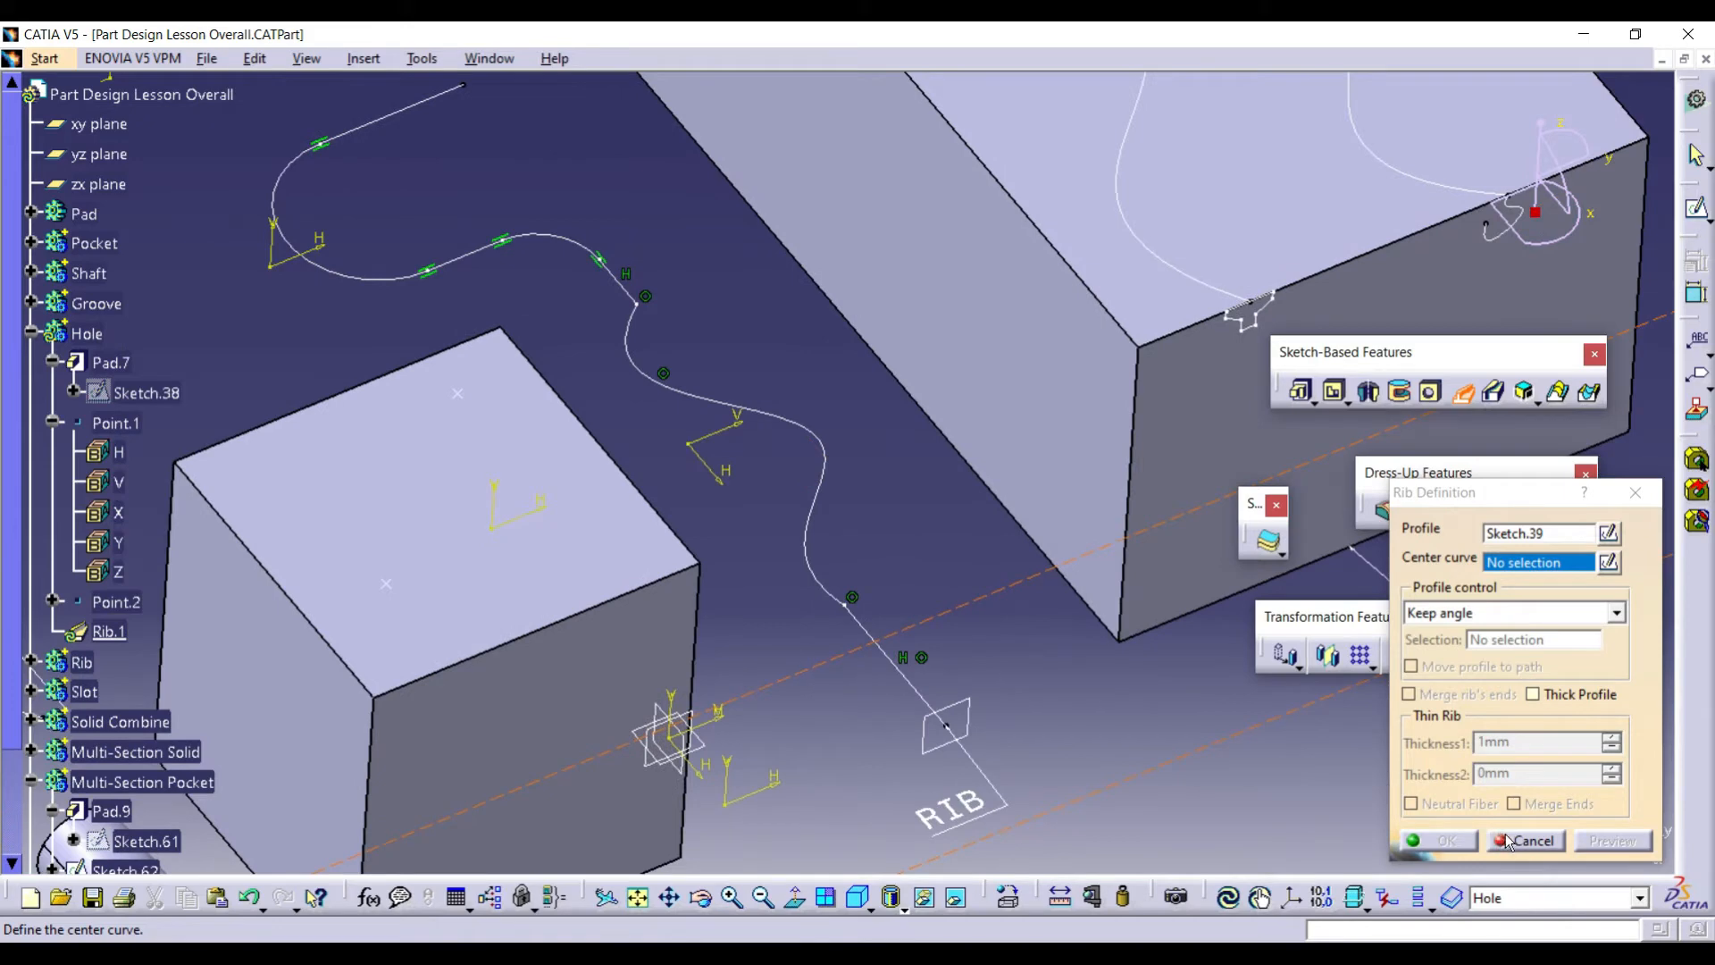
click(1527, 537)
middle_drag(1147, 554, 1116, 448)
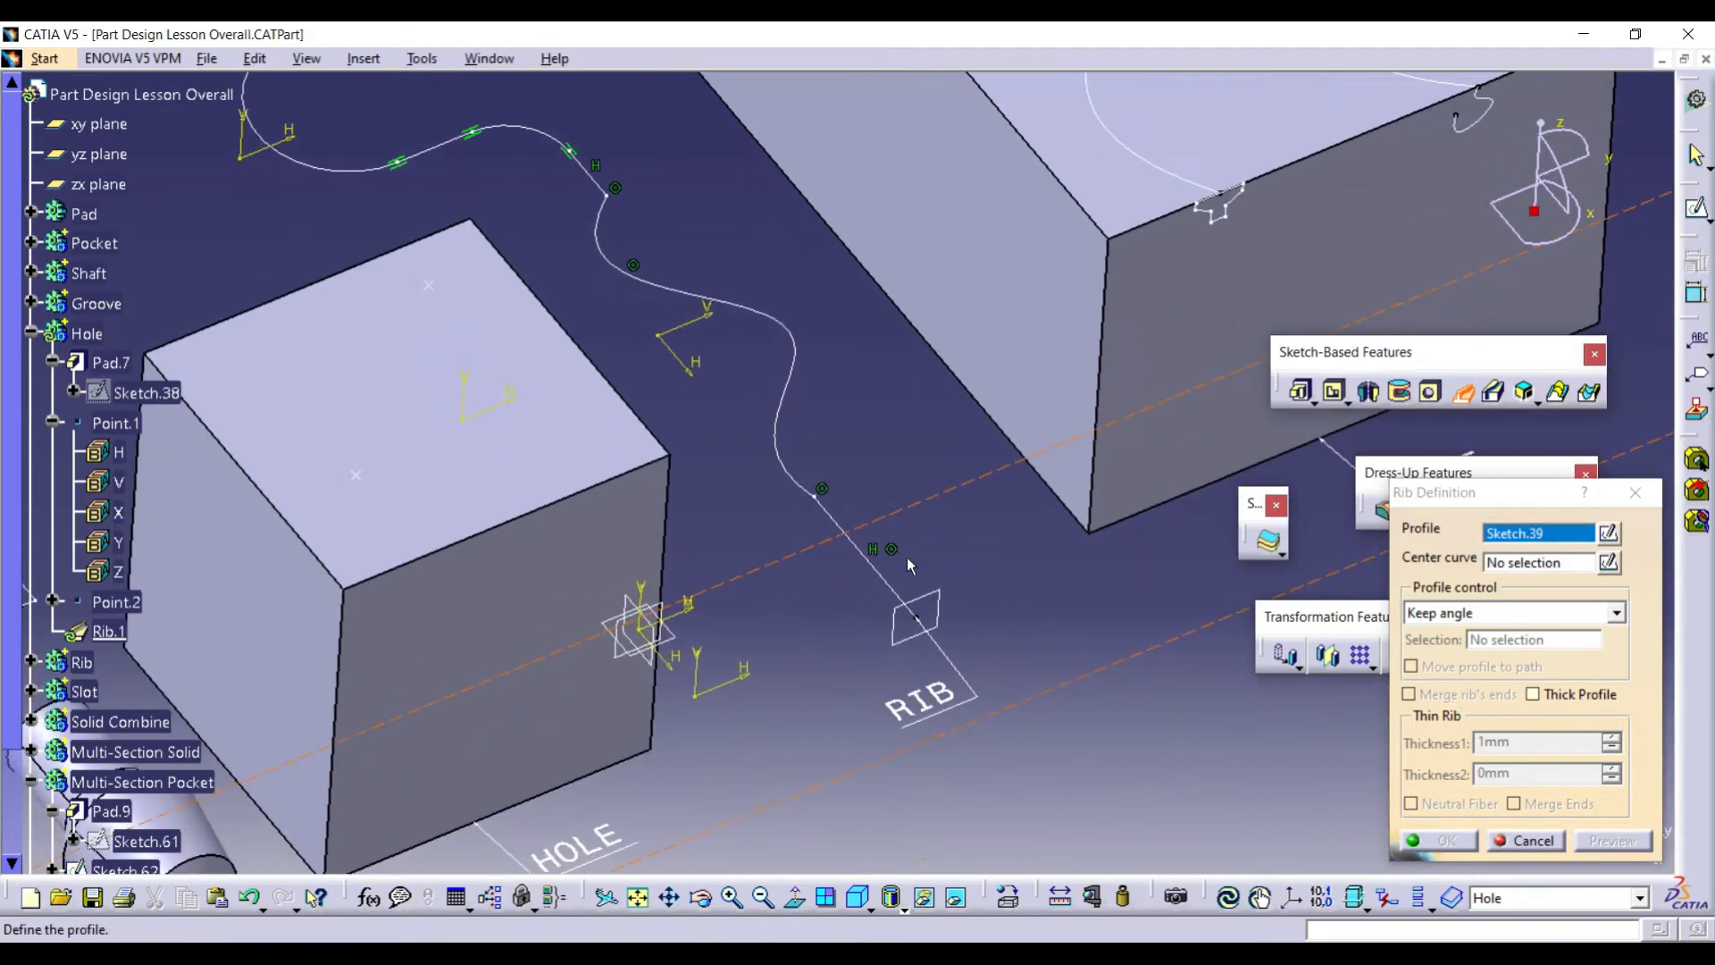
middle_drag(926, 625, 1032, 599)
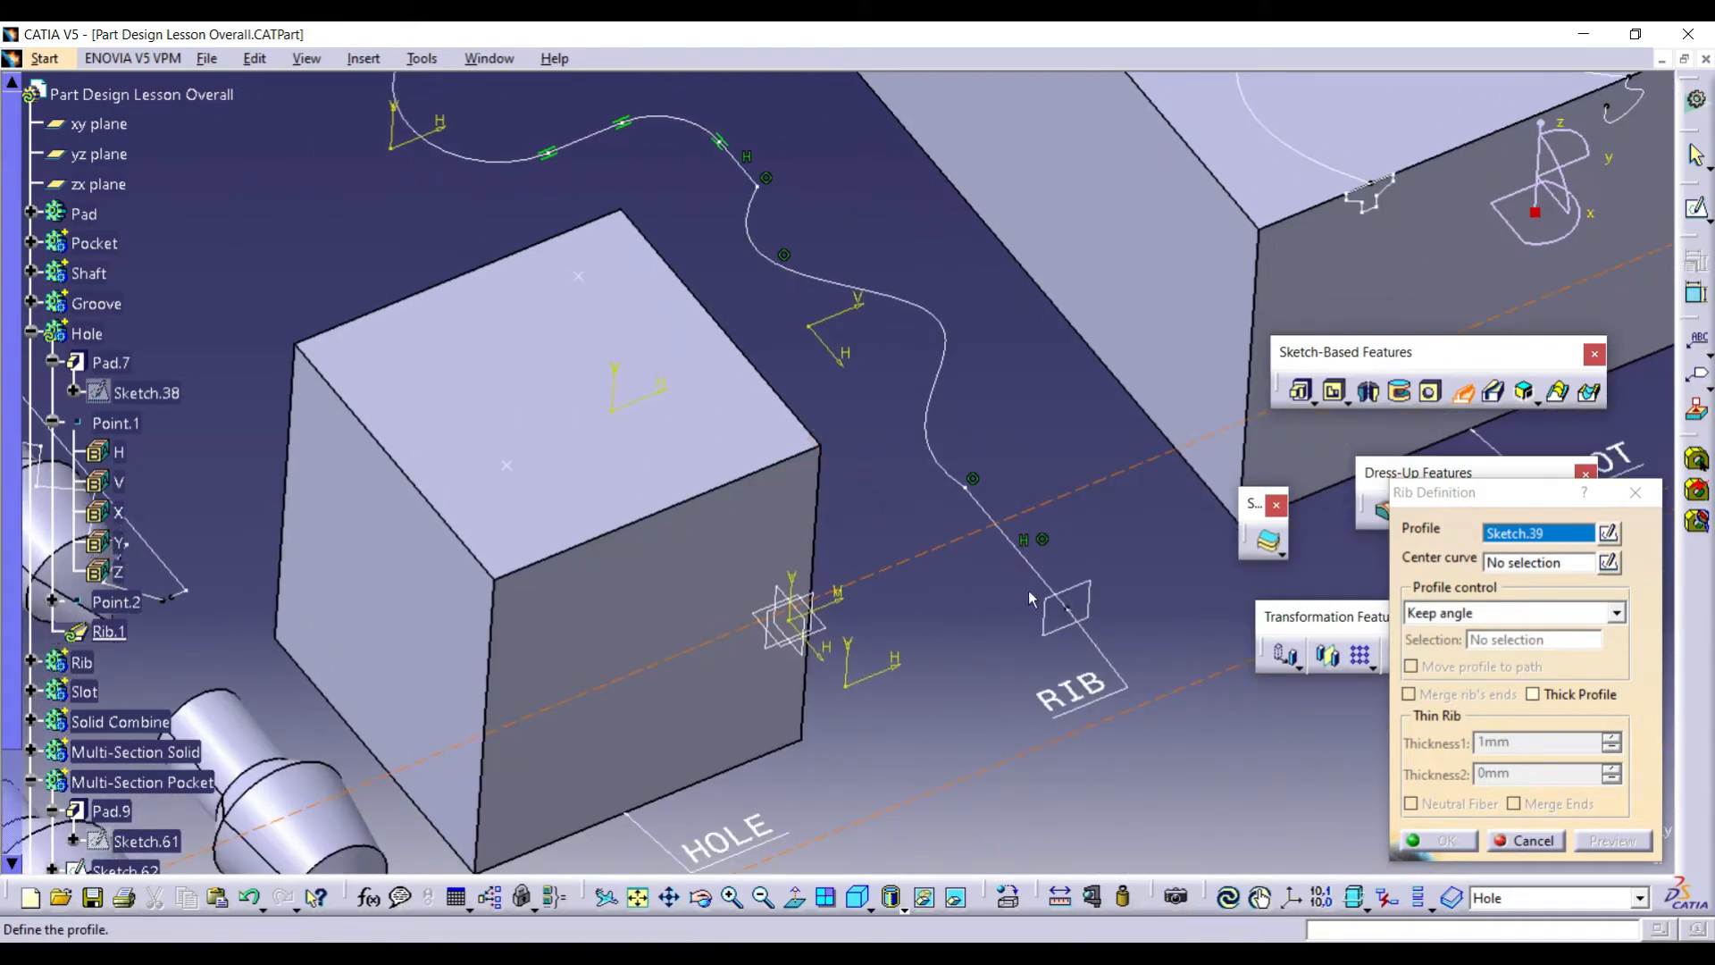
click(1516, 845)
Examine Sketch.41, Sketch.42 and Plane.5 in the Rib body, checking the centre curve and the T-shaped profile at its end.
click(1090, 626)
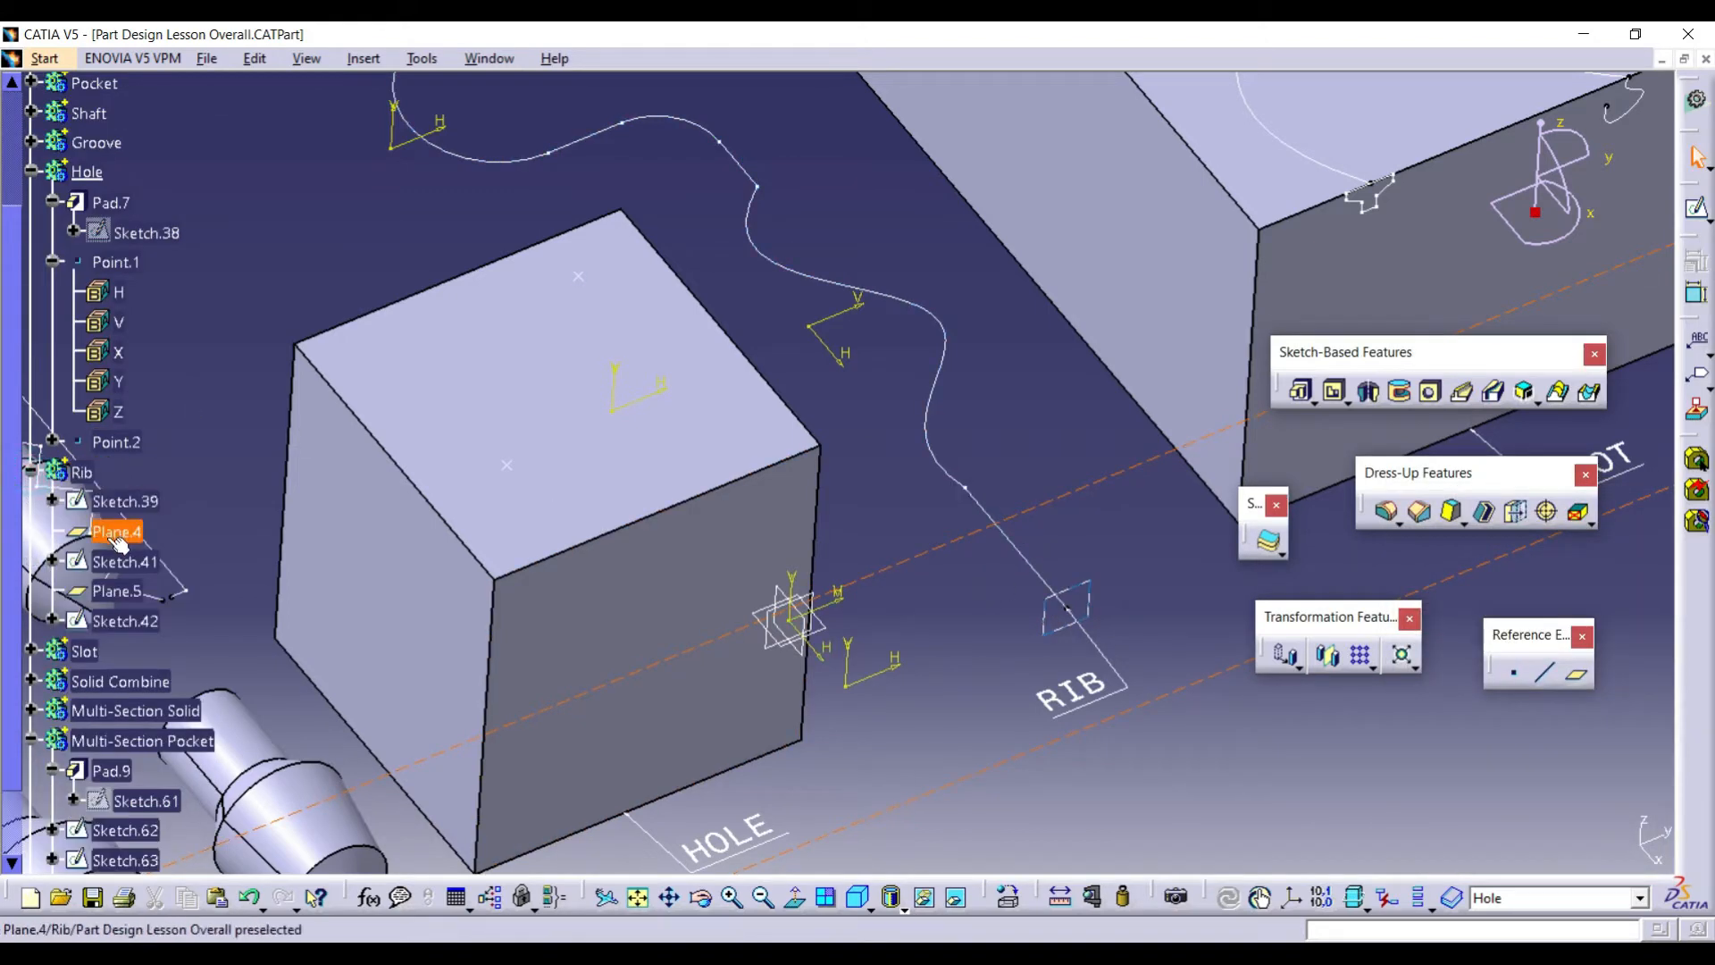
click(125, 561)
ctrl+click(126, 621)
middle_drag(725, 375, 869, 775)
ctrl+middle_drag(823, 556, 818, 616)
mouse_move(669, 382)
middle_down()
mouse_move(824, 611)
mouse_move(759, 581)
mouse_move(767, 505)
mouse_move(831, 473)
middle_up()
middle_click(763, 503)
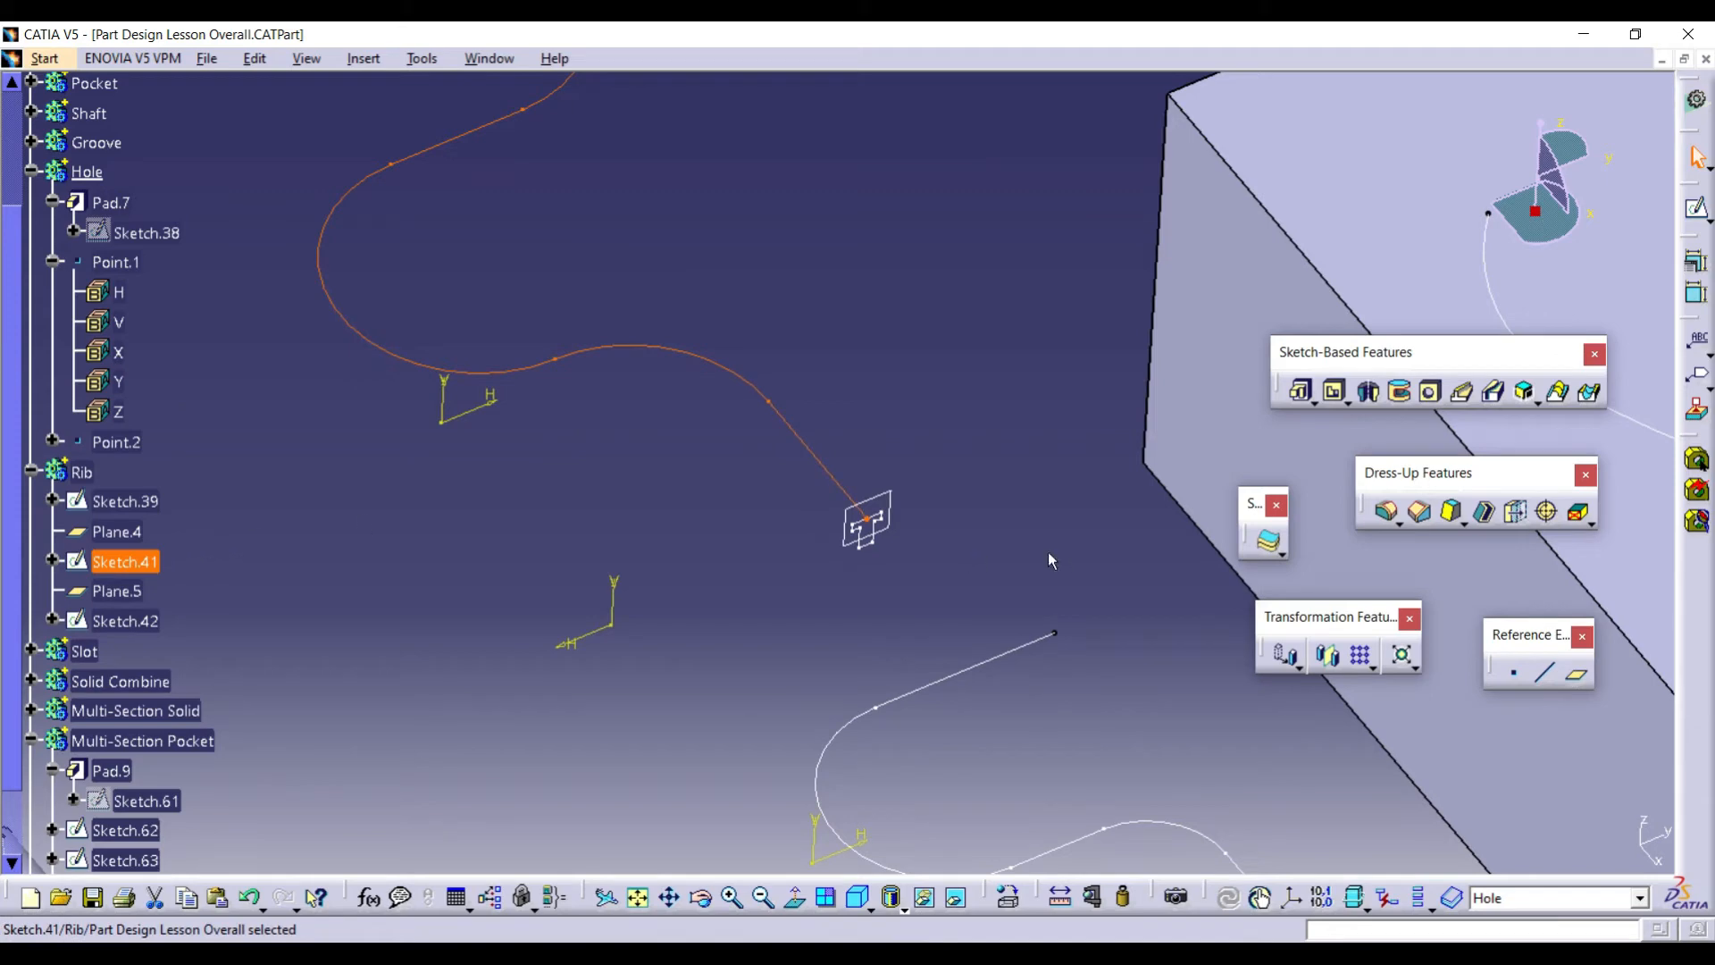
mouse_move(884, 581)
ctrl+middle_down()
mouse_move(953, 440)
mouse_move(953, 335)
ctrl+middle_up()
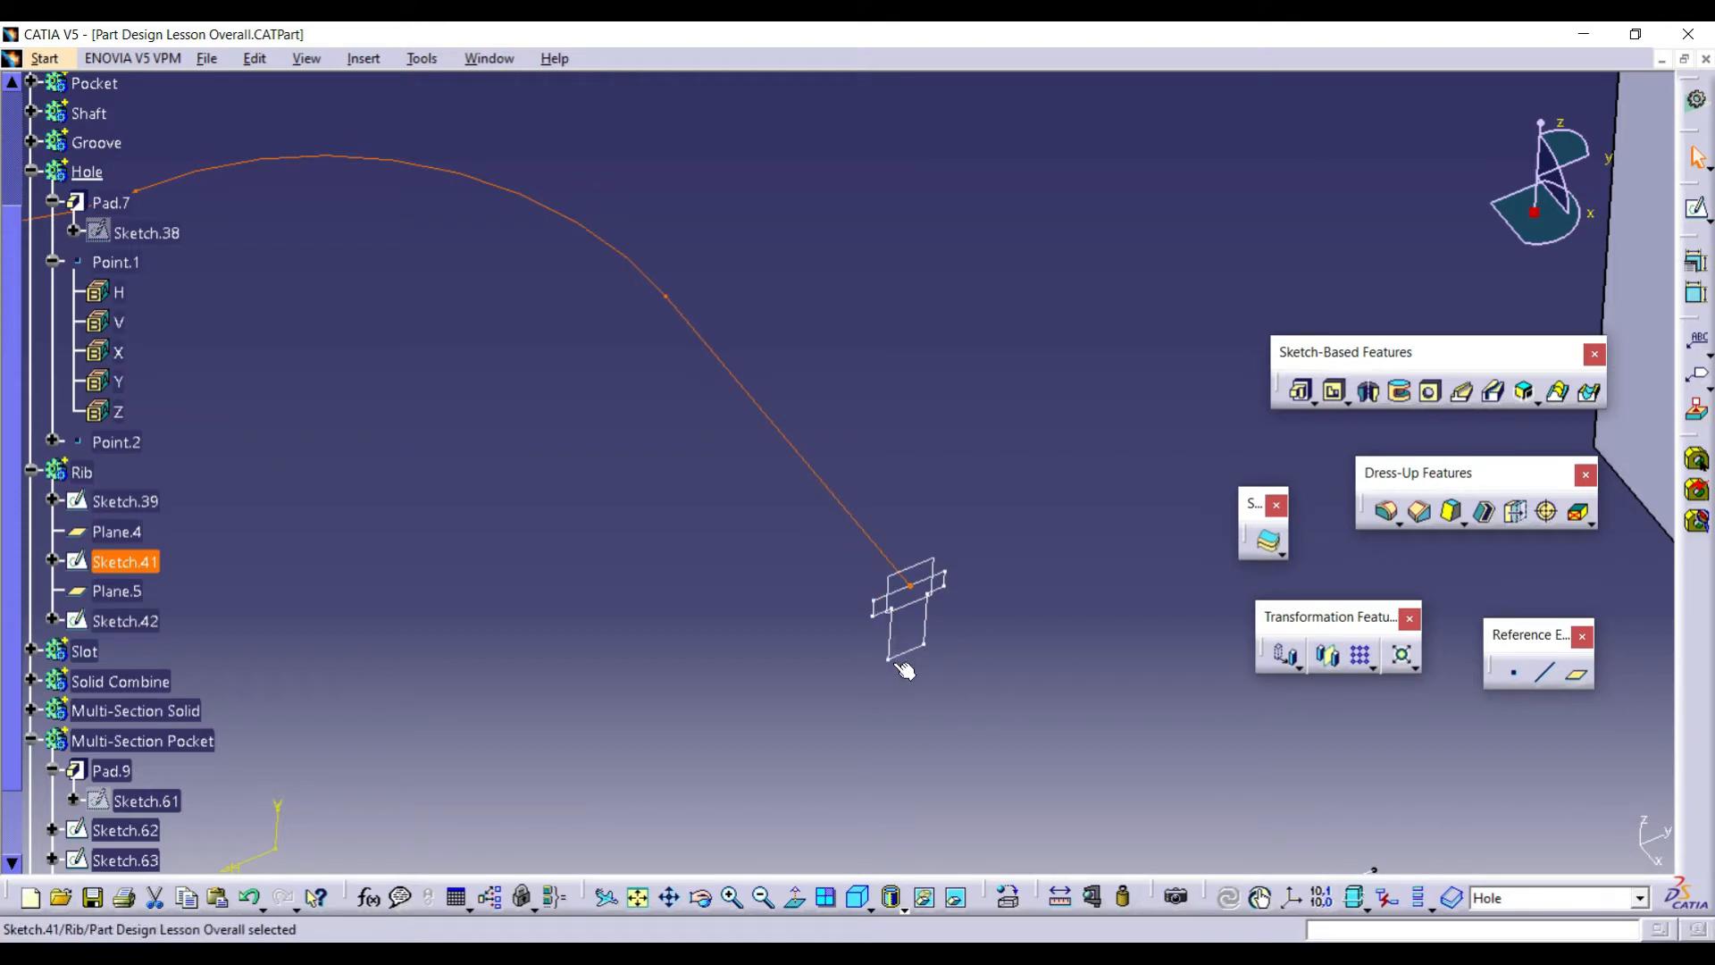
middle_drag(956, 584, 834, 543)
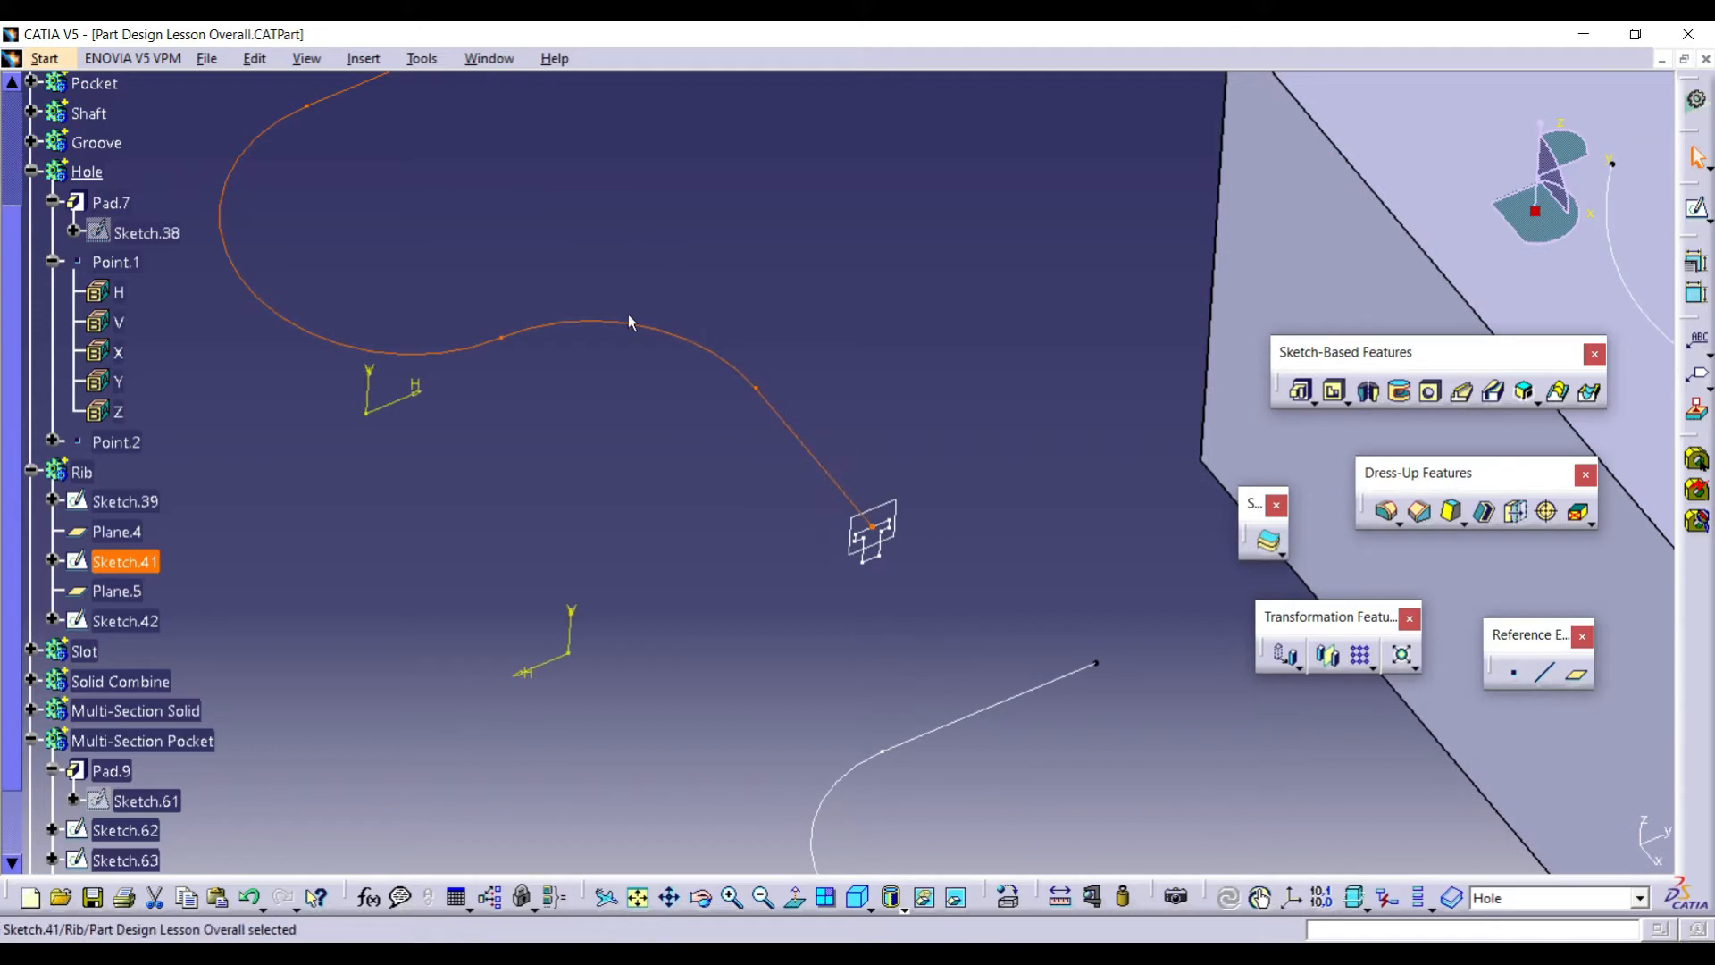
middle_drag(629, 314, 810, 605)
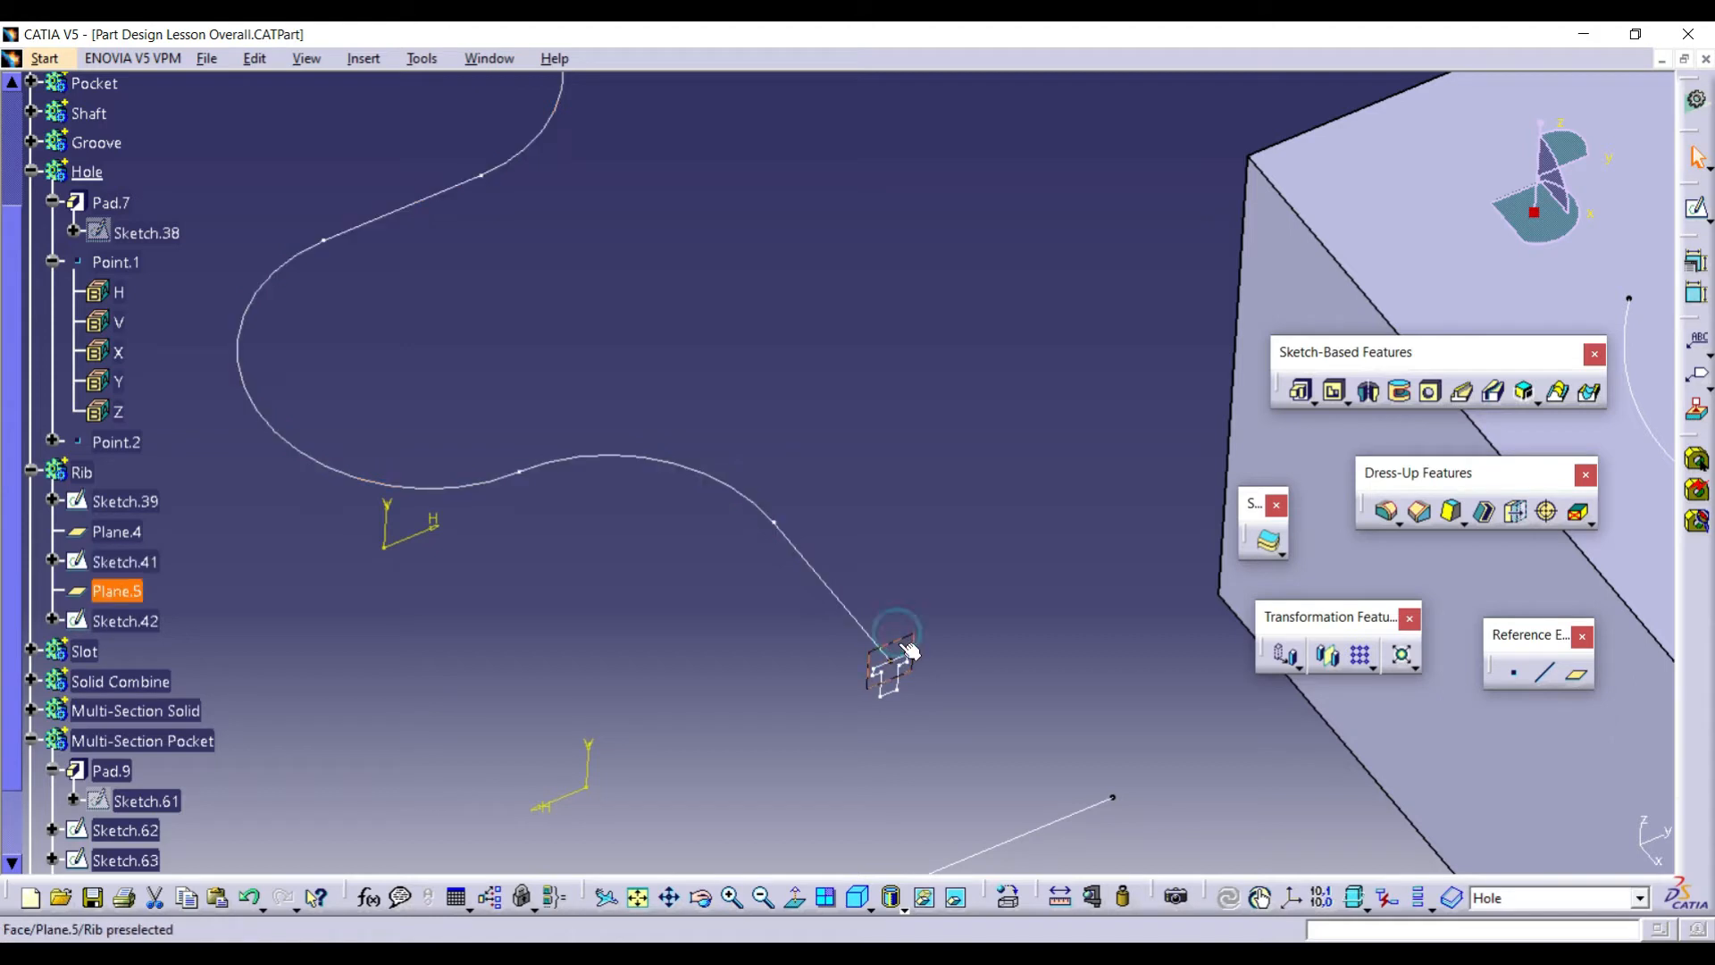
click(908, 654)
click(794, 303)
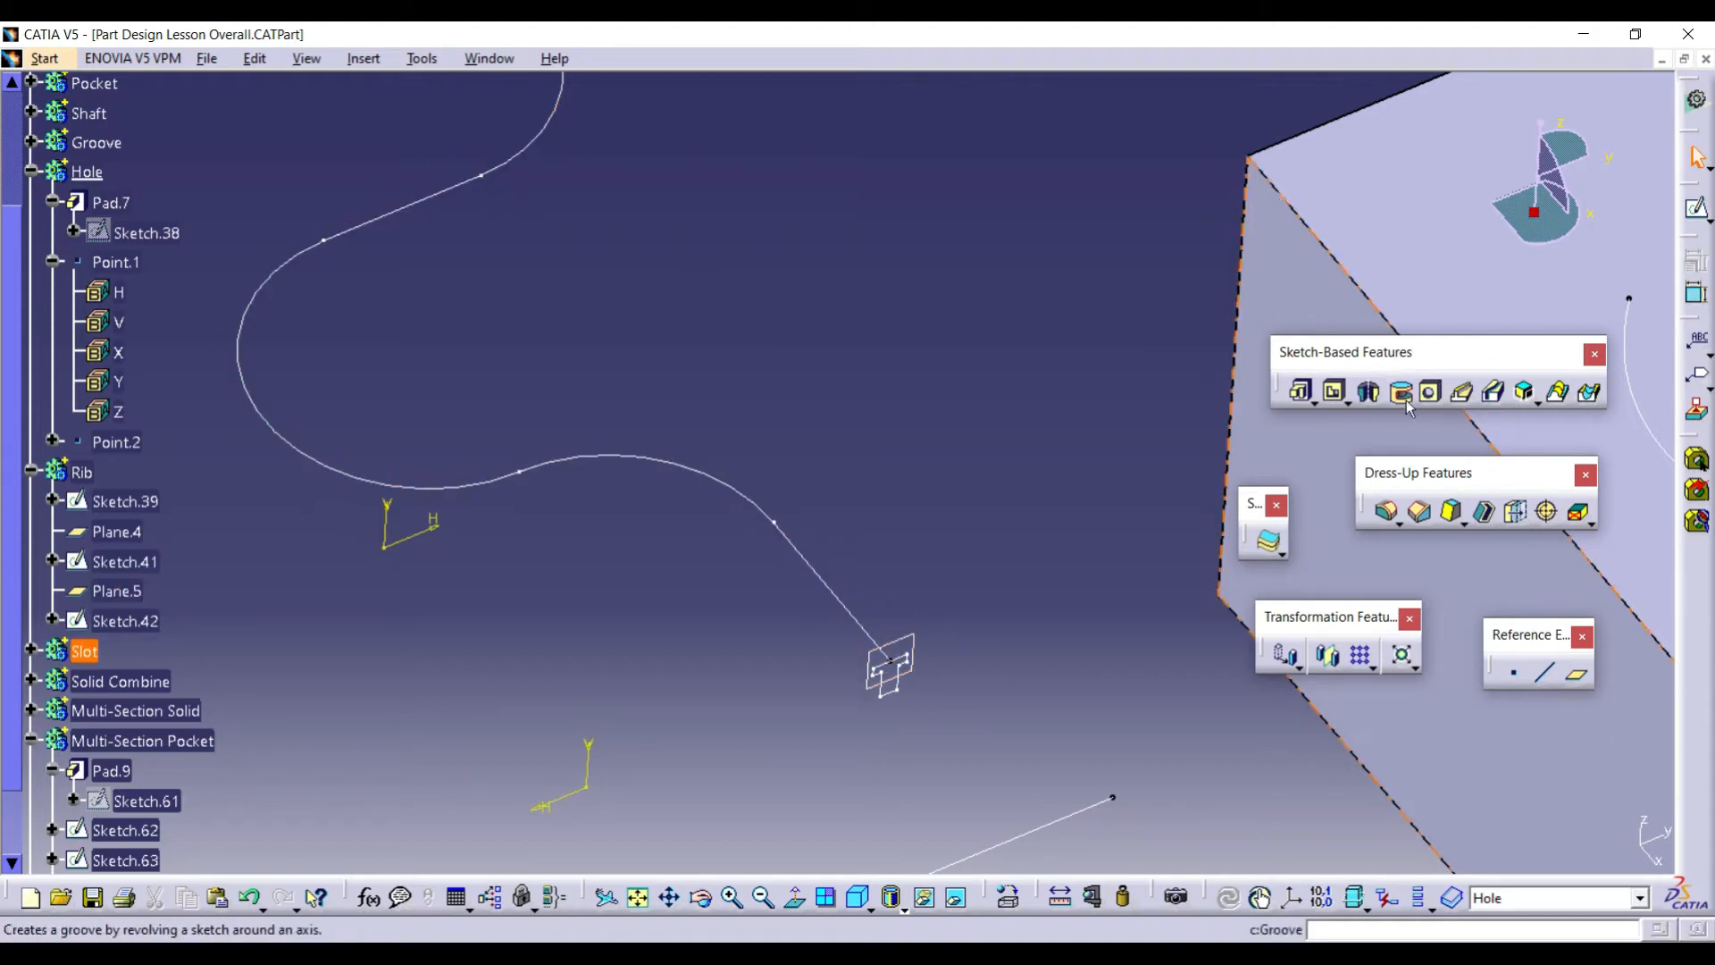
Create a rib by sweeping the T-shaped profile Sketch.42 along centre curve Sketch.41 with Keep angle profile control.
click(1463, 394)
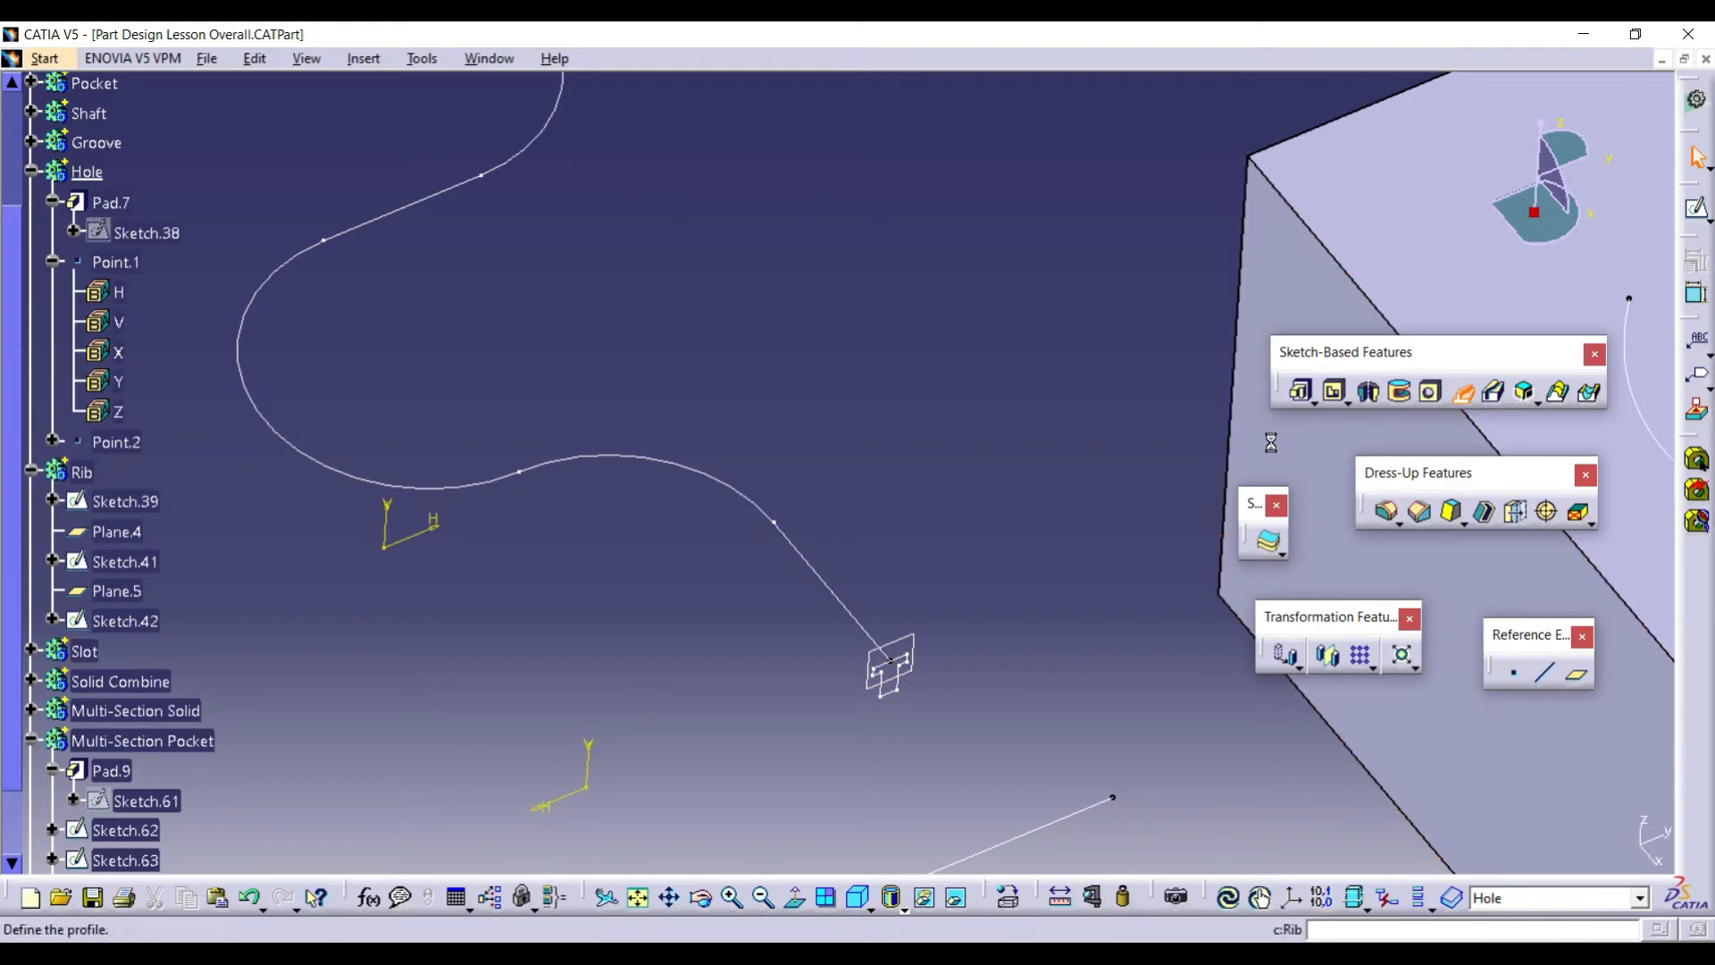
middle_drag(902, 618, 903, 536)
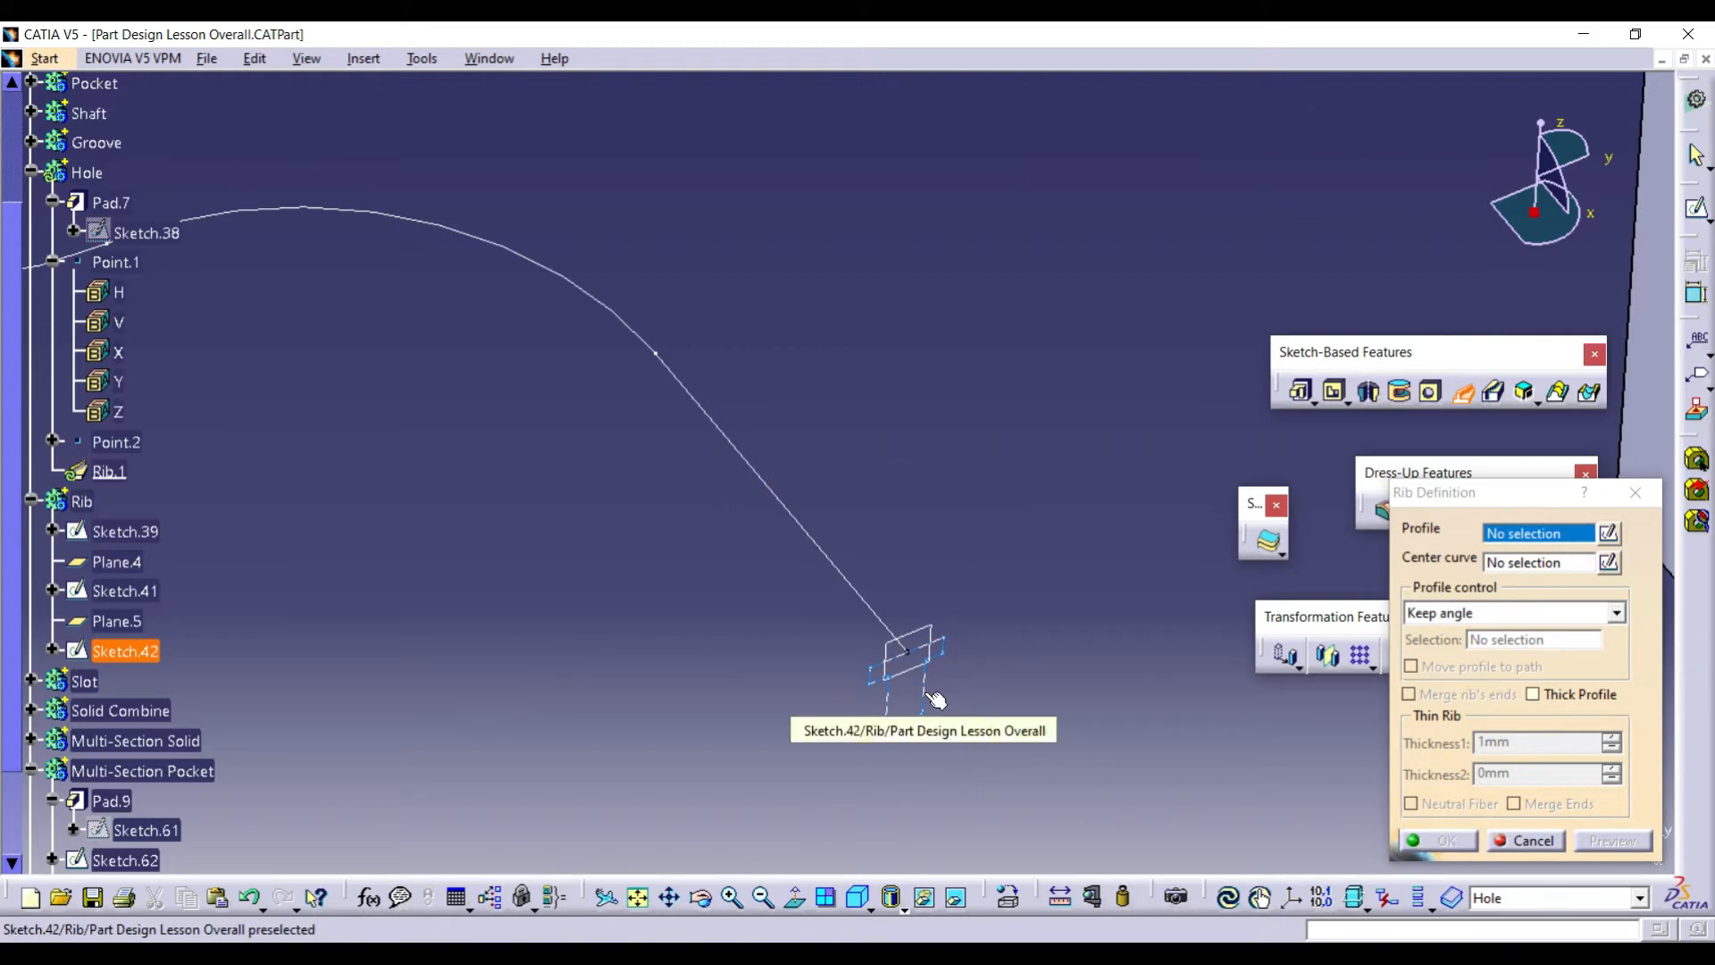
click(935, 699)
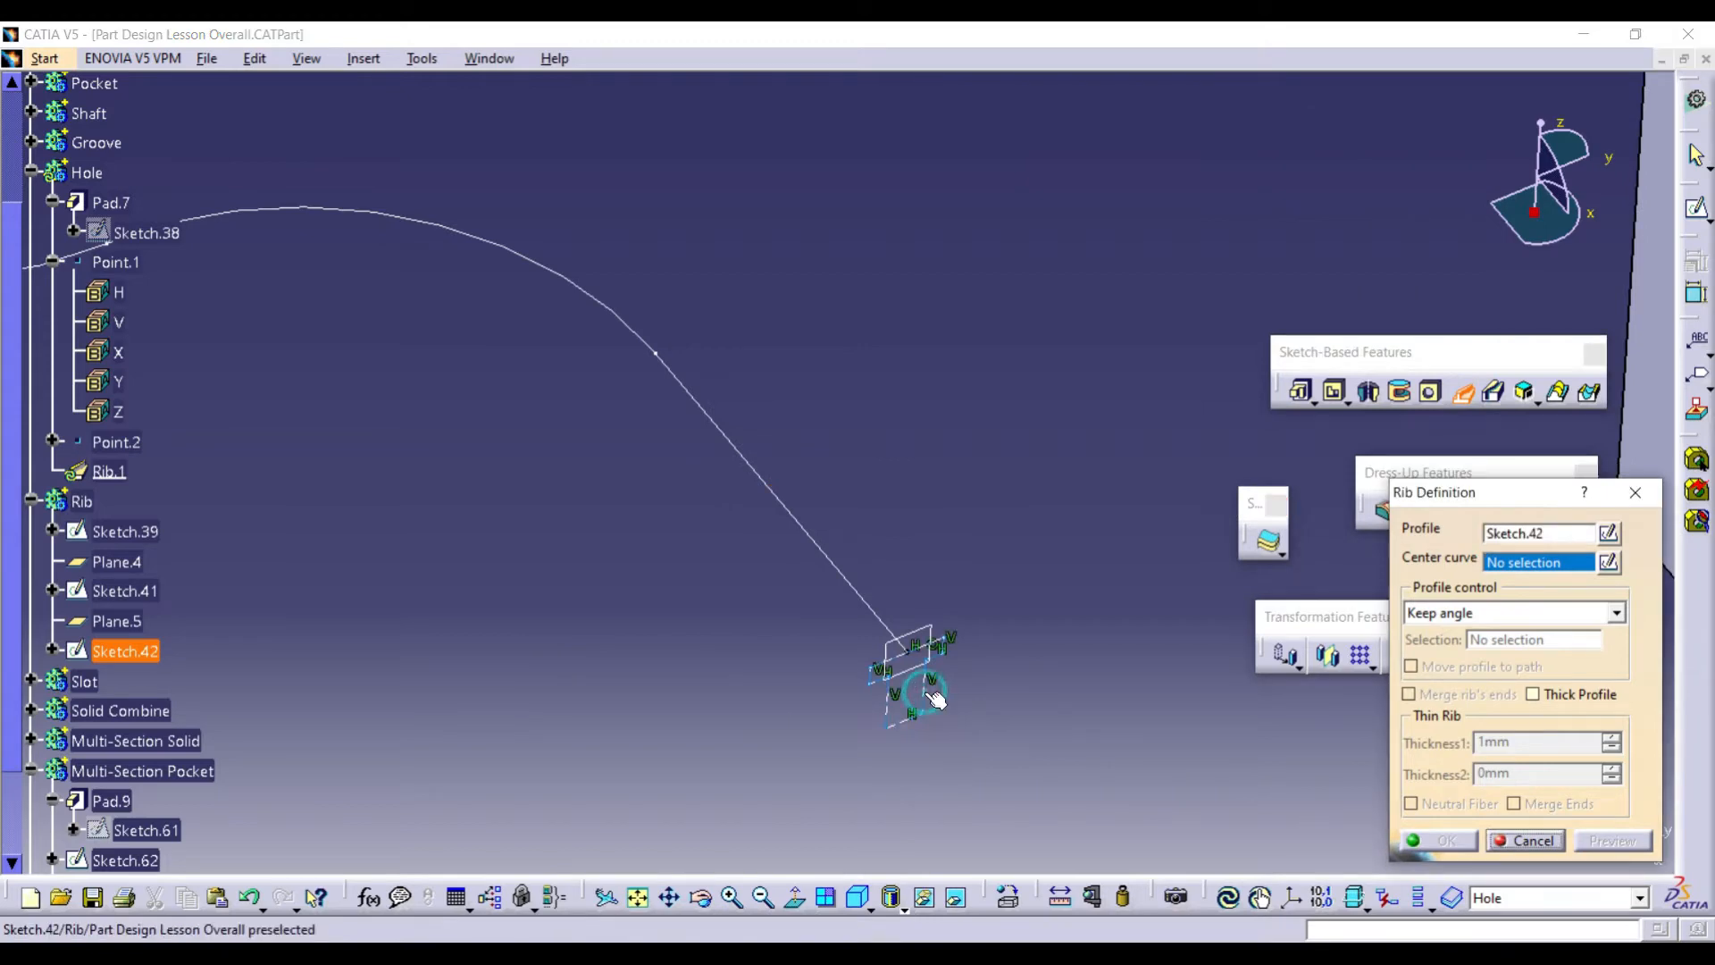
middle_drag(950, 597, 941, 506)
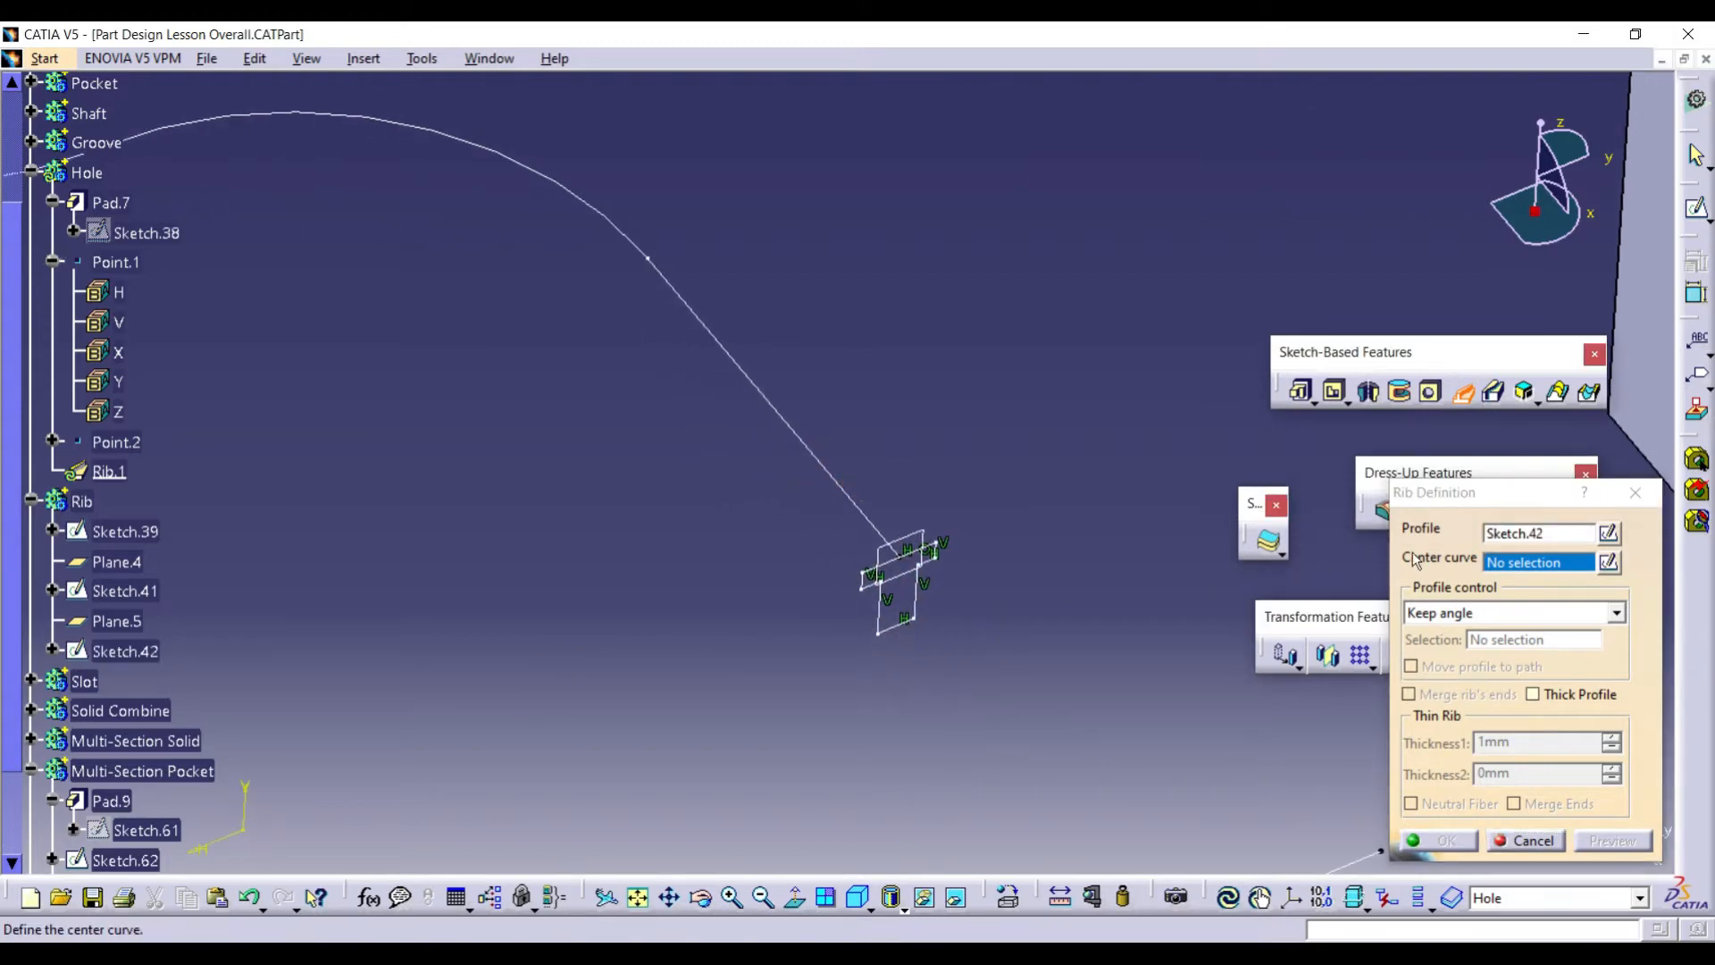
click(840, 483)
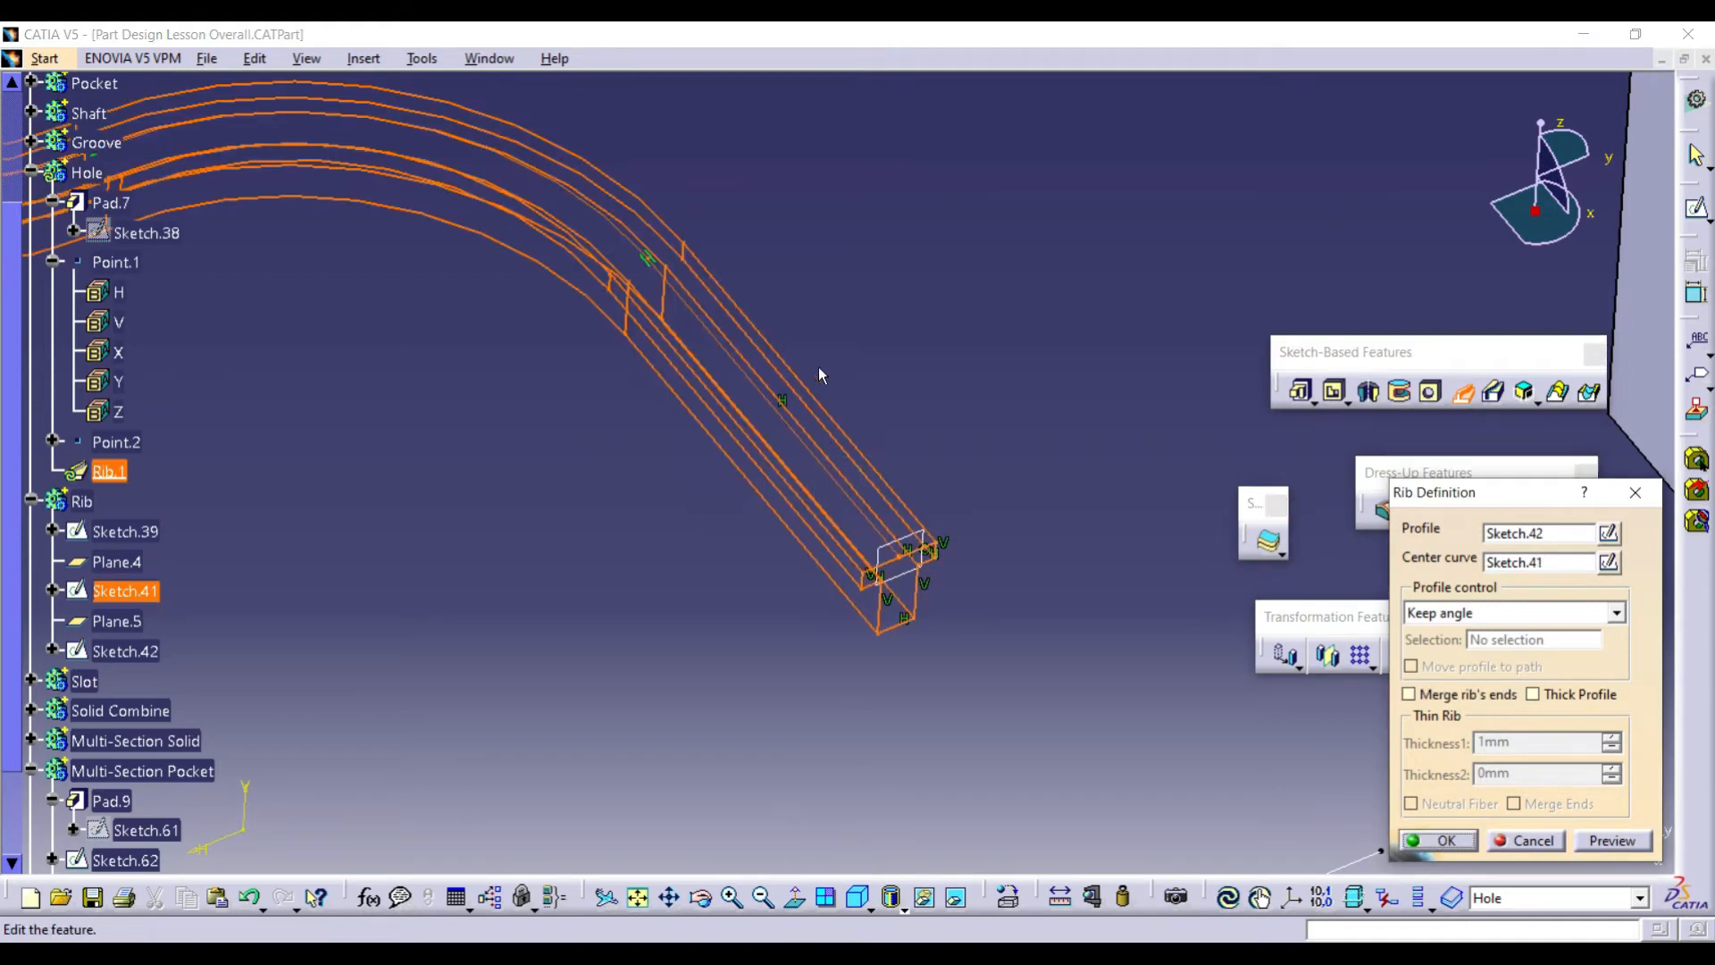
middle_drag(818, 367, 733, 573)
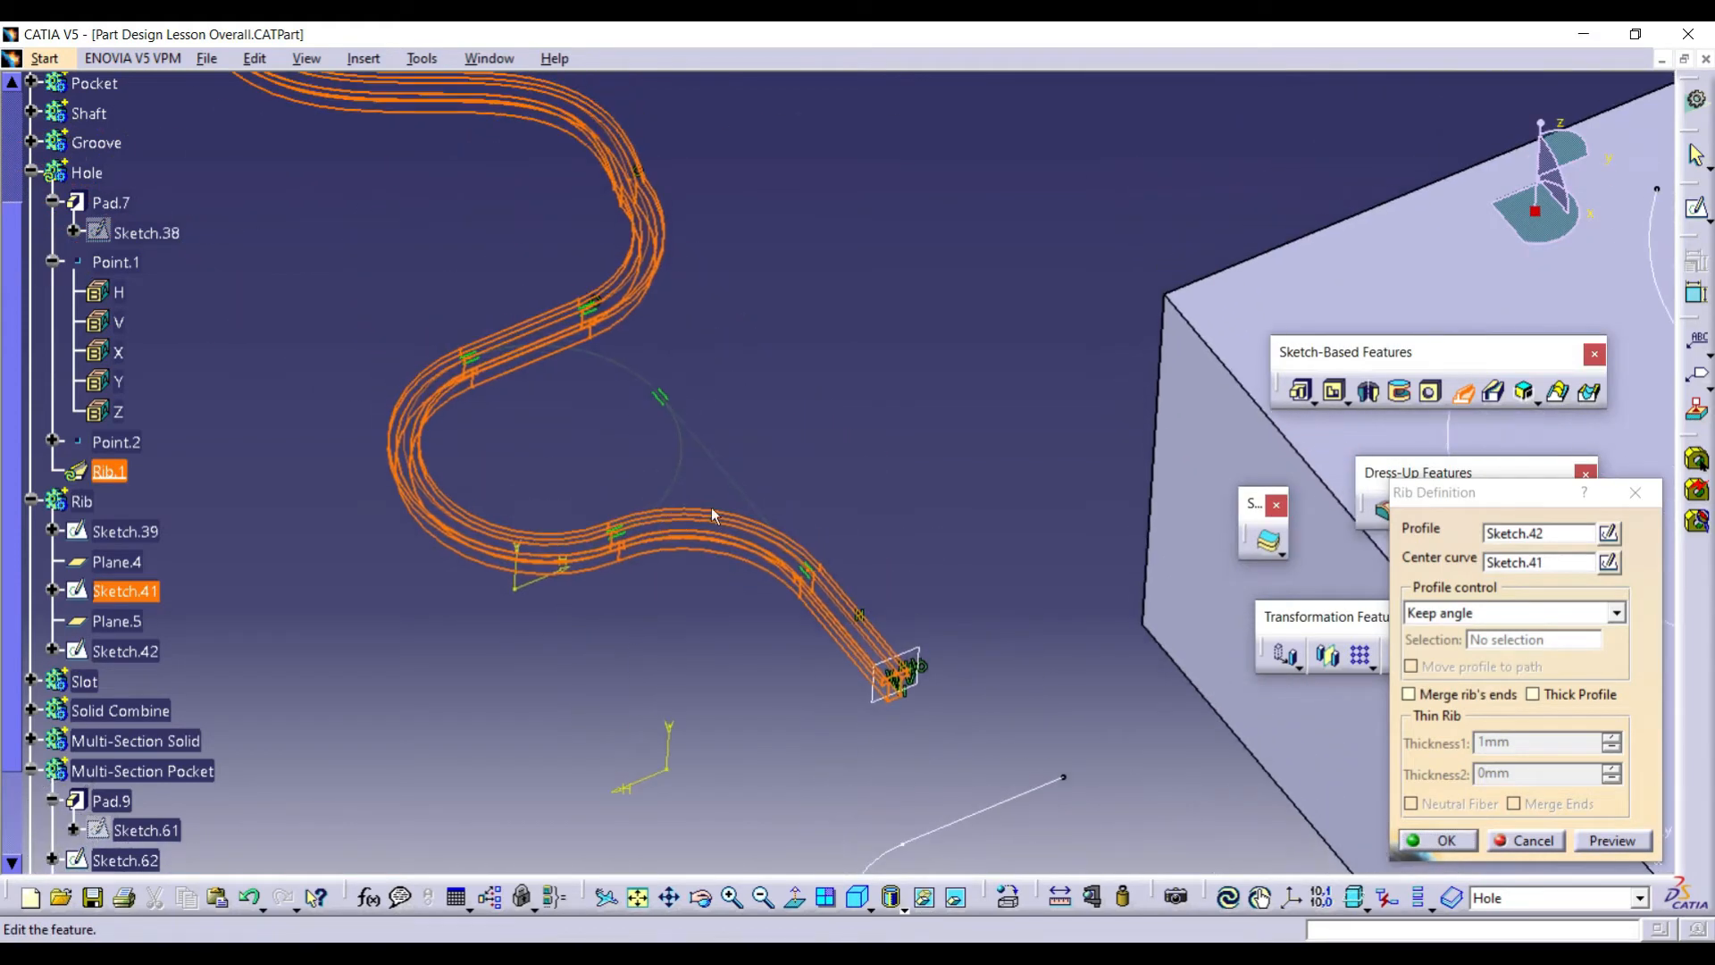
middle_drag(711, 507, 727, 555)
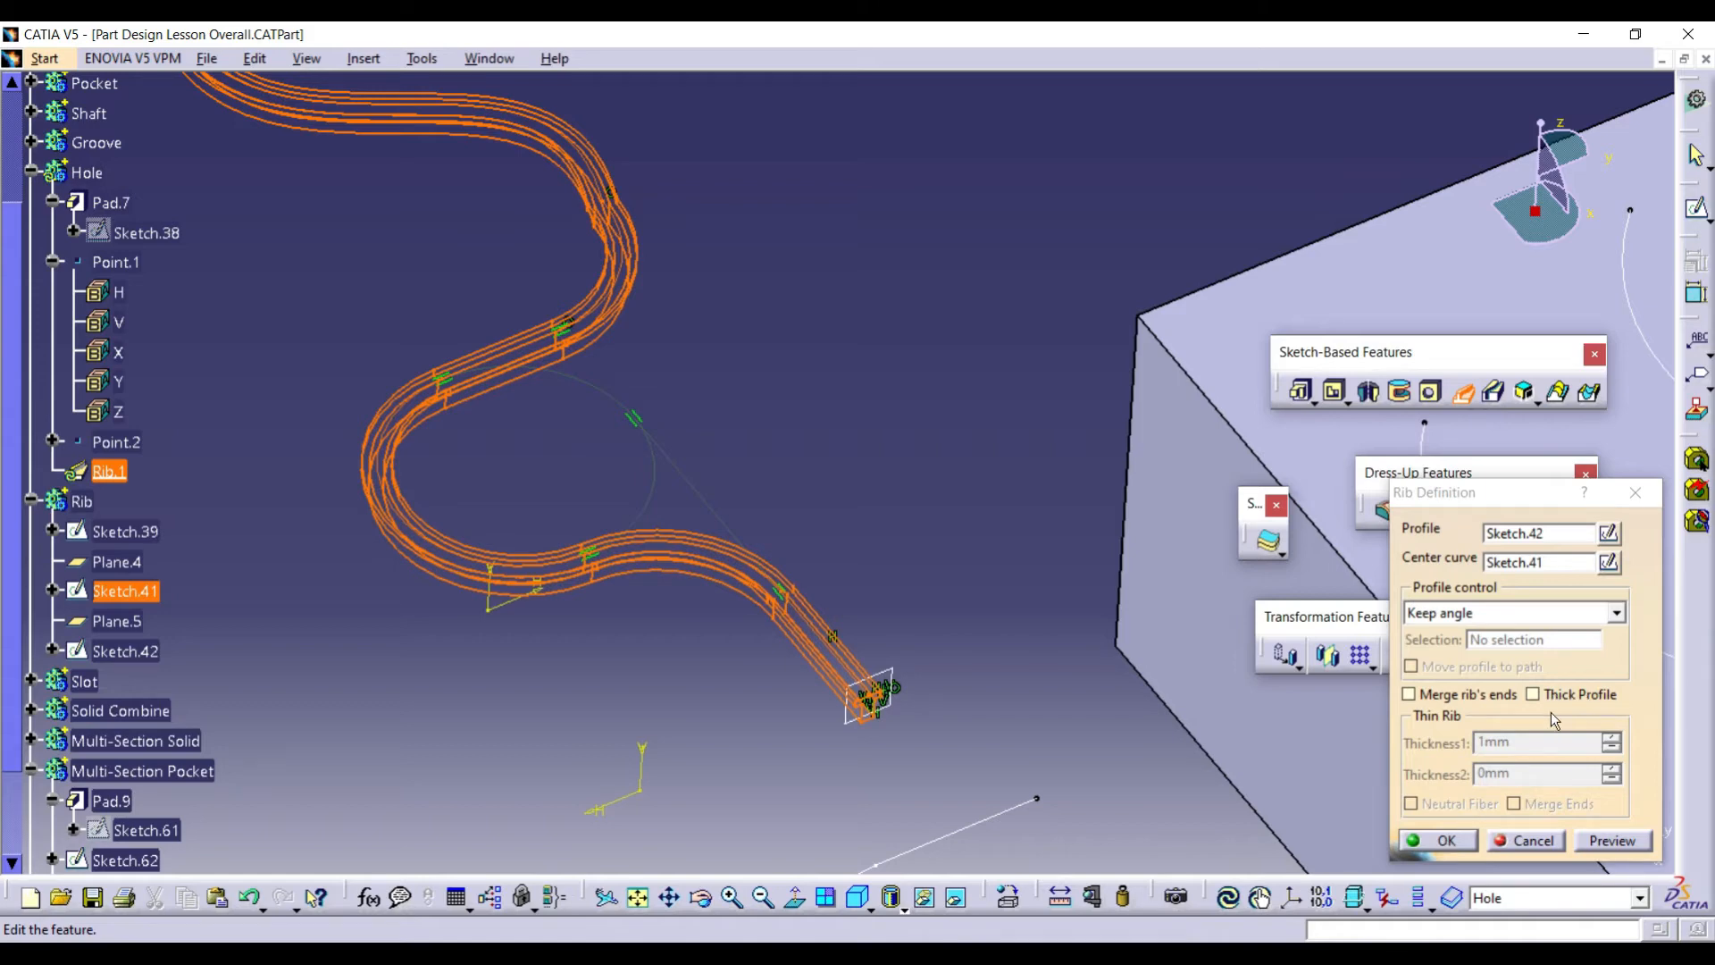
click(1441, 842)
Examine the Slot block's centre curves and end-face profiles, and the crossing sketches at the Solid Combine label.
middle_drag(920, 522, 439, 240)
middle_drag(851, 469, 871, 514)
middle_drag(1135, 594, 817, 581)
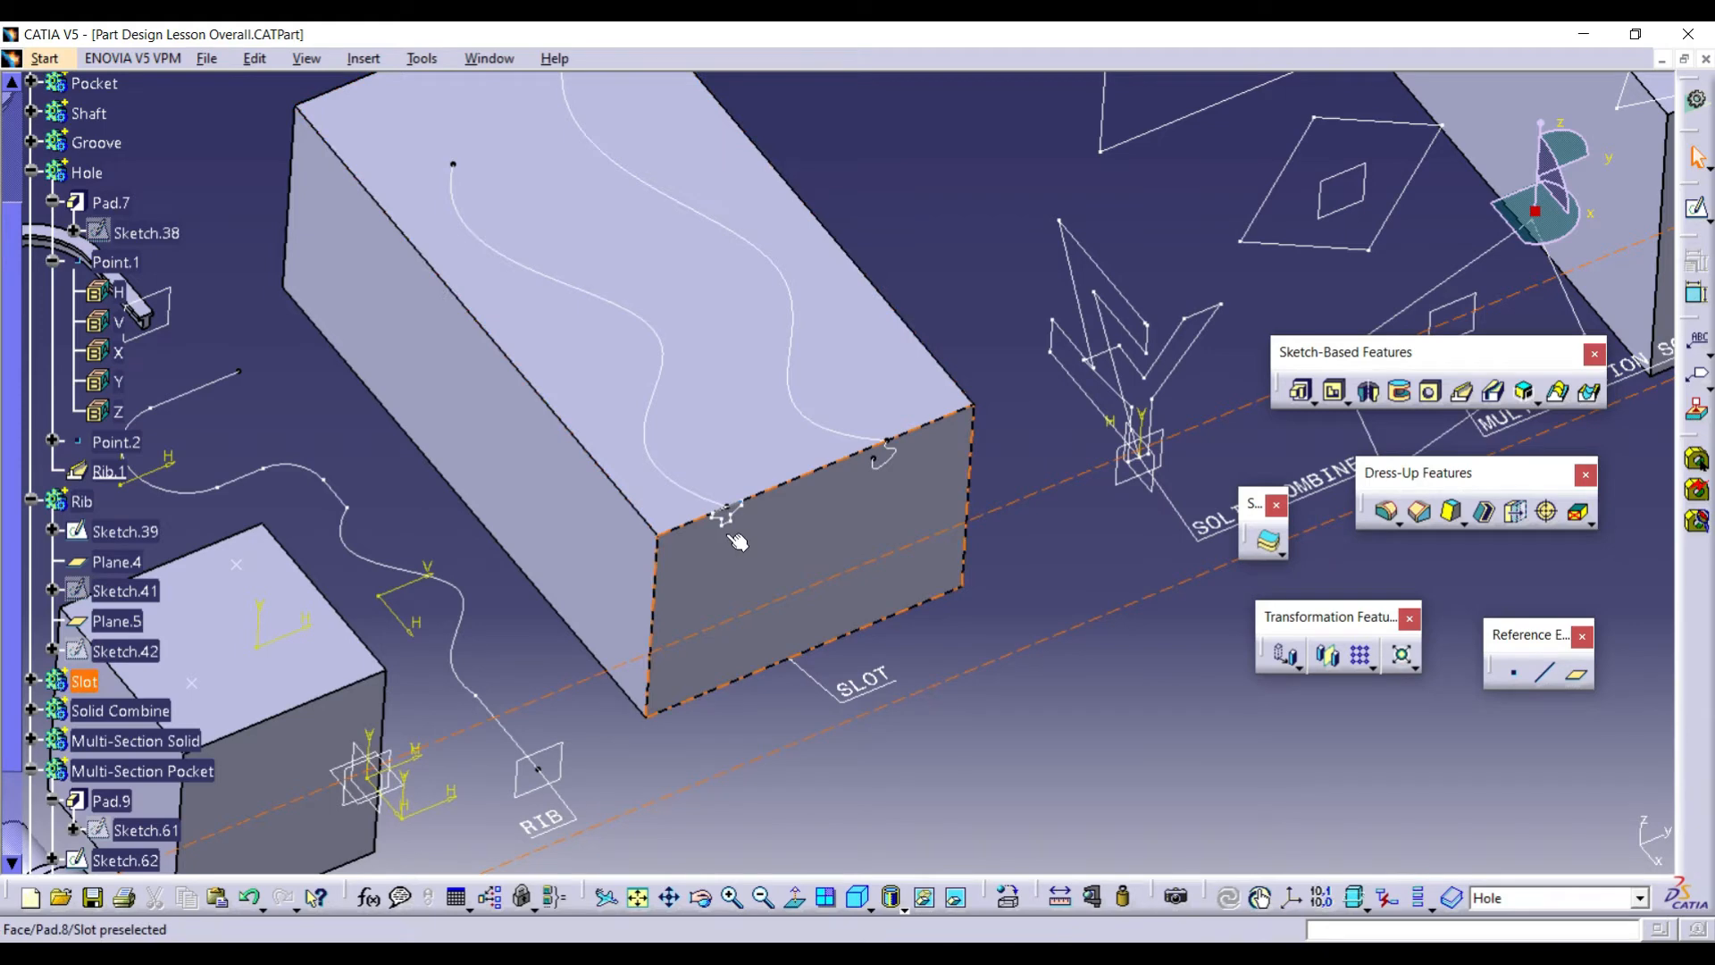
middle_drag(737, 541, 834, 470)
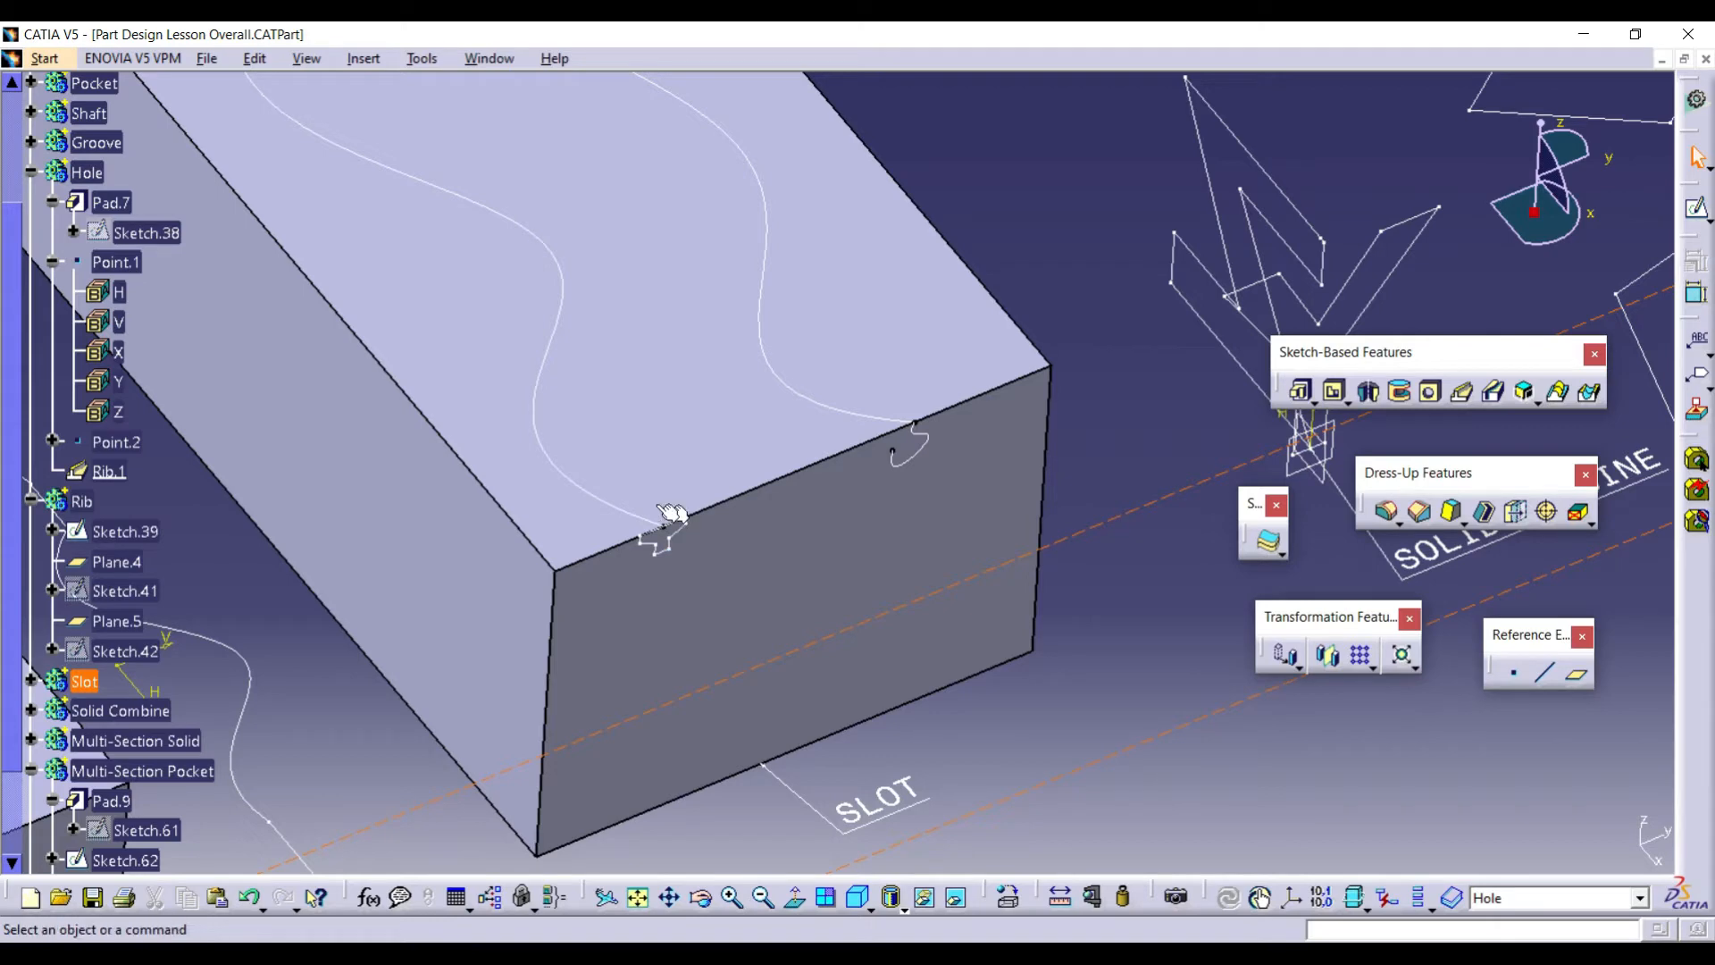
middle_drag(938, 437, 944, 491)
scroll(944, 491, down, 3)
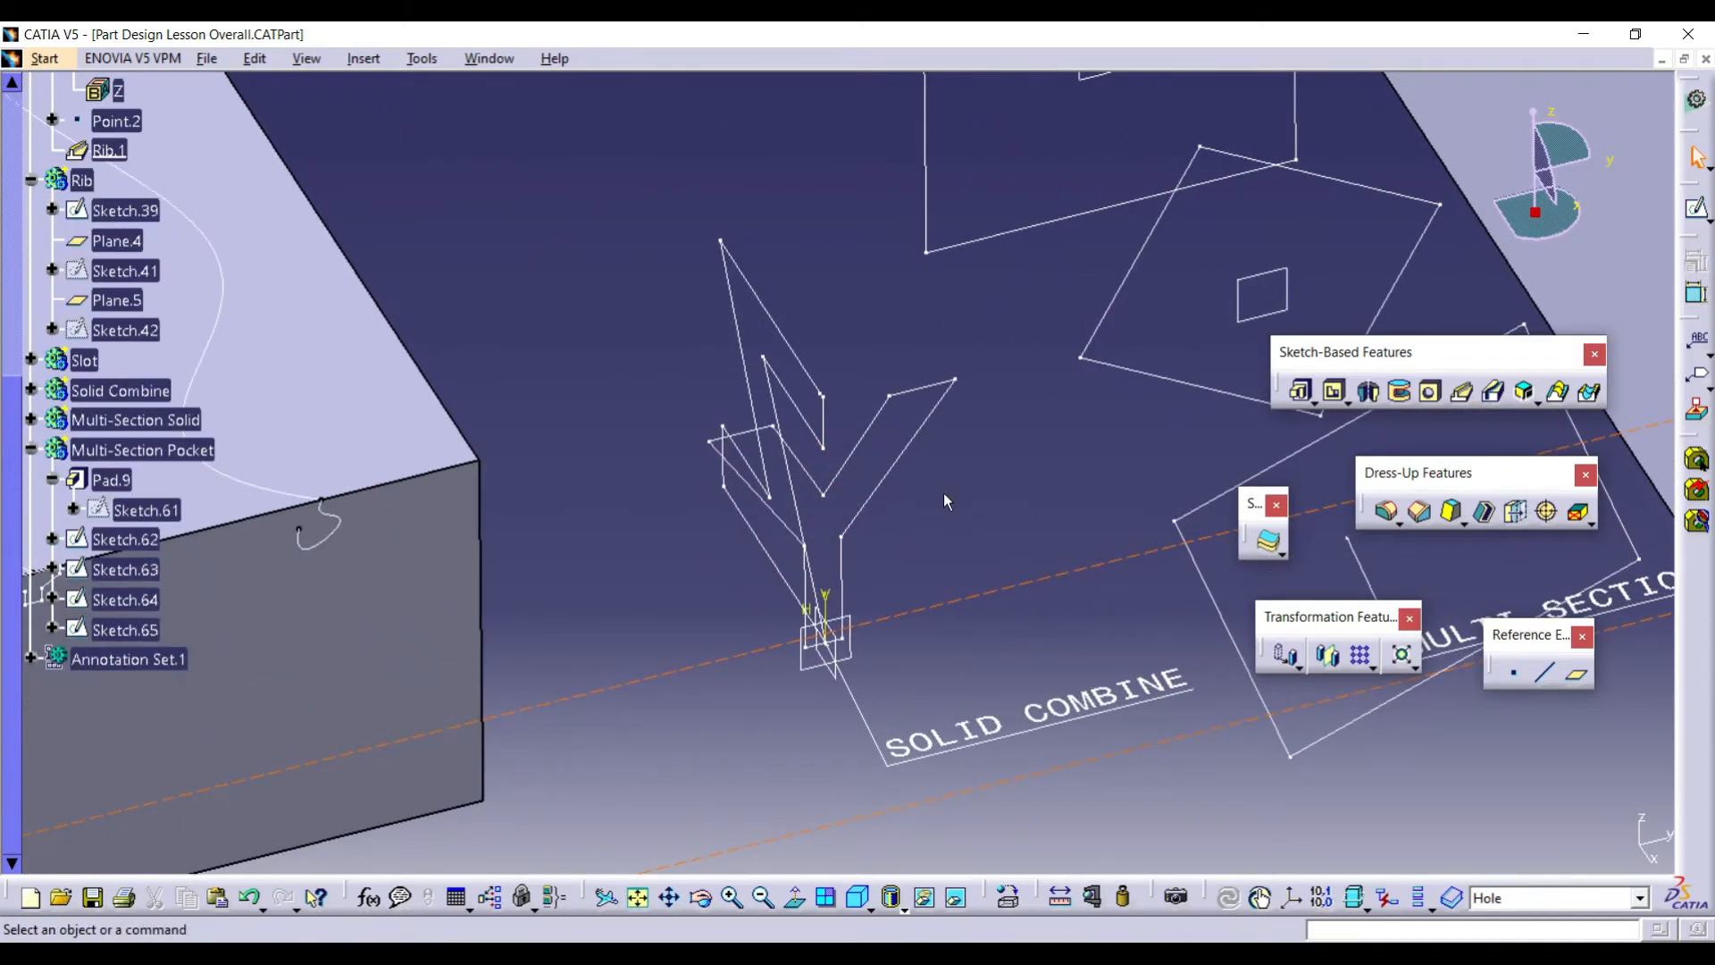
Collapse the Hole and Rib bodies in the specification tree.
scroll(943, 492, down, 3)
scroll(943, 491, up, 5)
scroll(943, 491, up, 3)
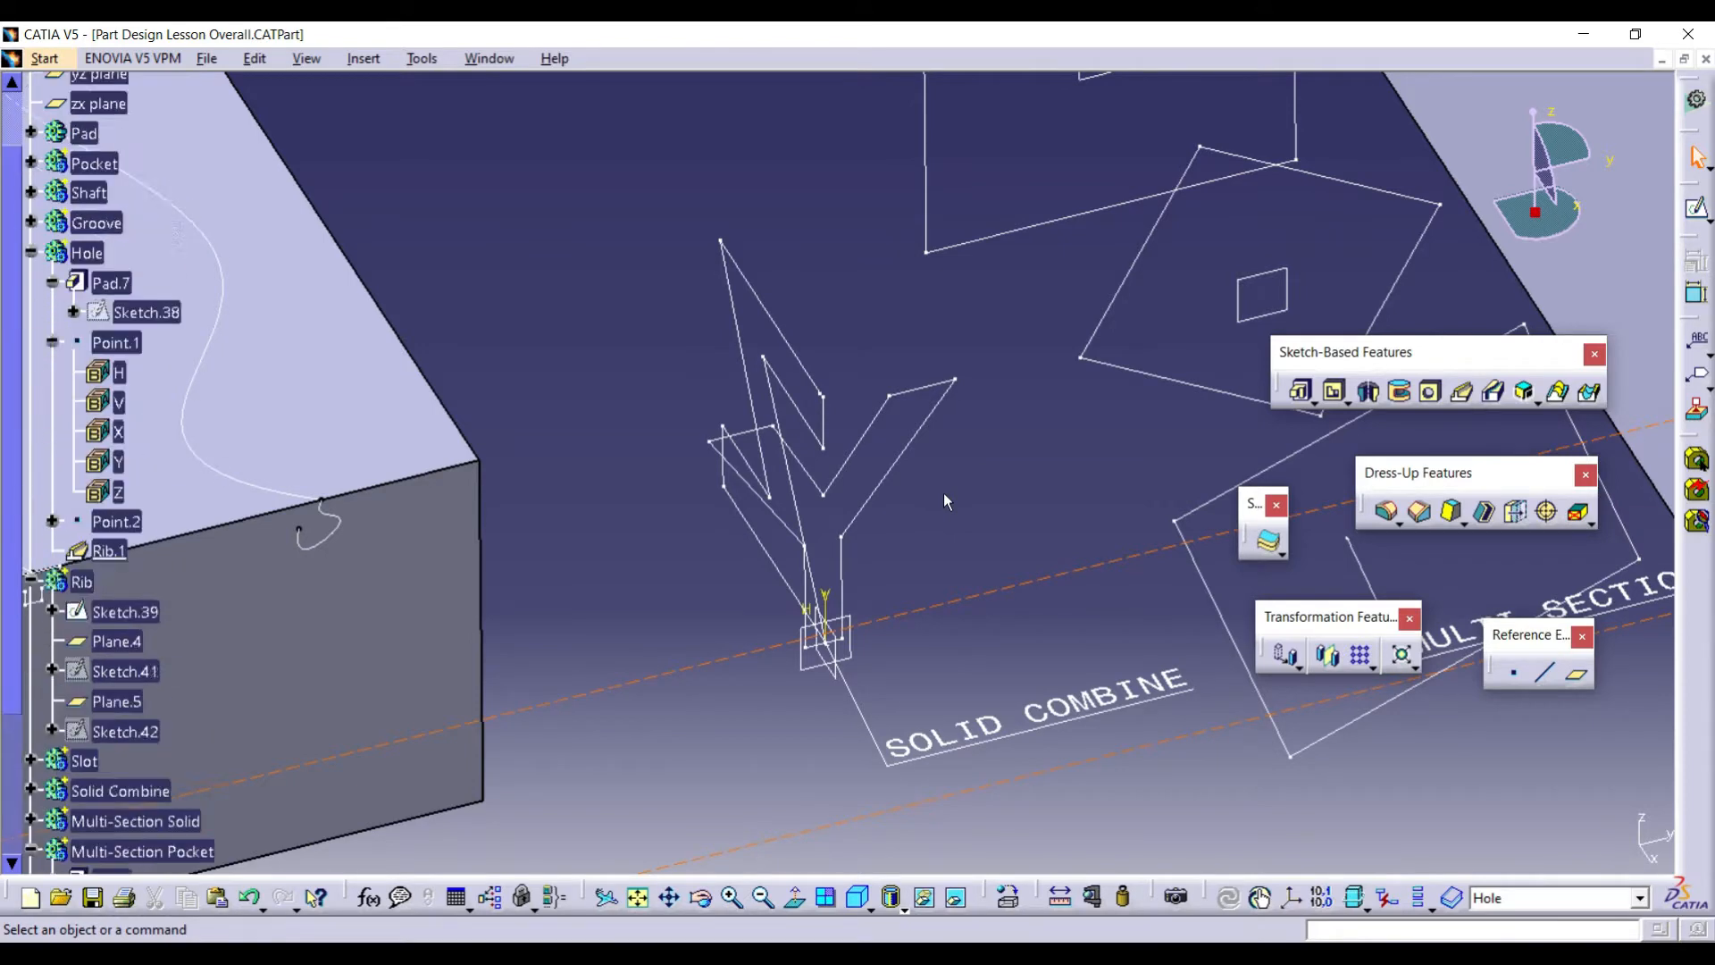
click(32, 251)
click(12, 362)
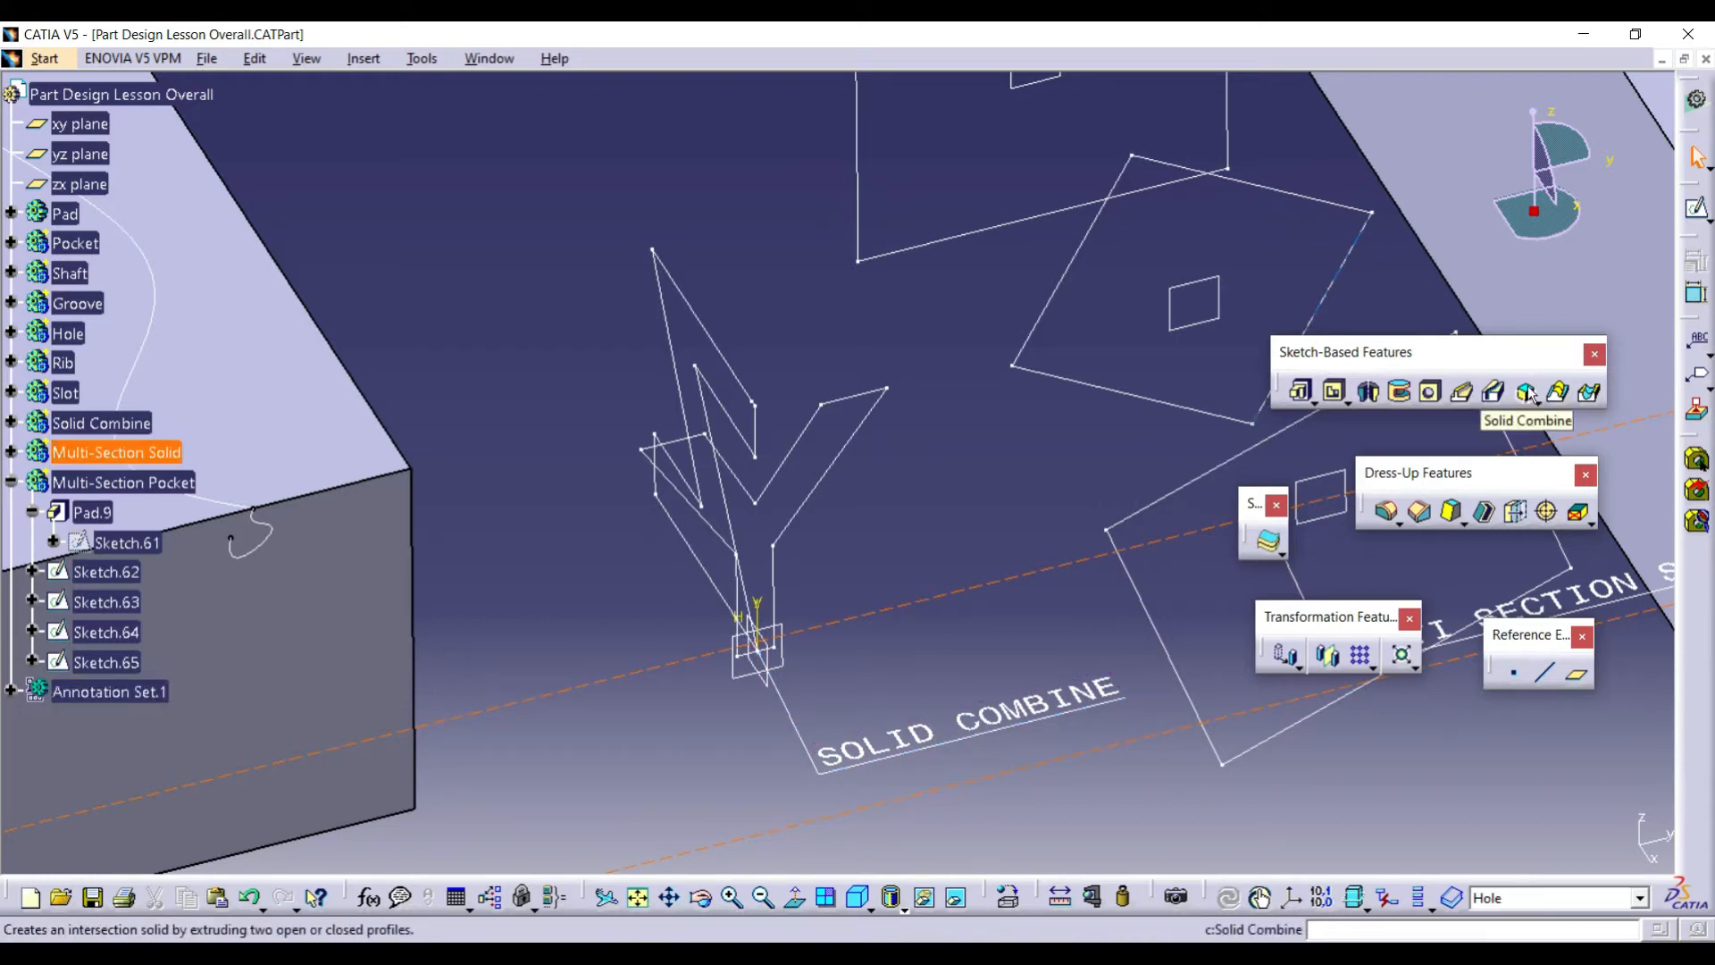
Define the Multi-Section Solid body as the in-work object.
right_click(93, 452)
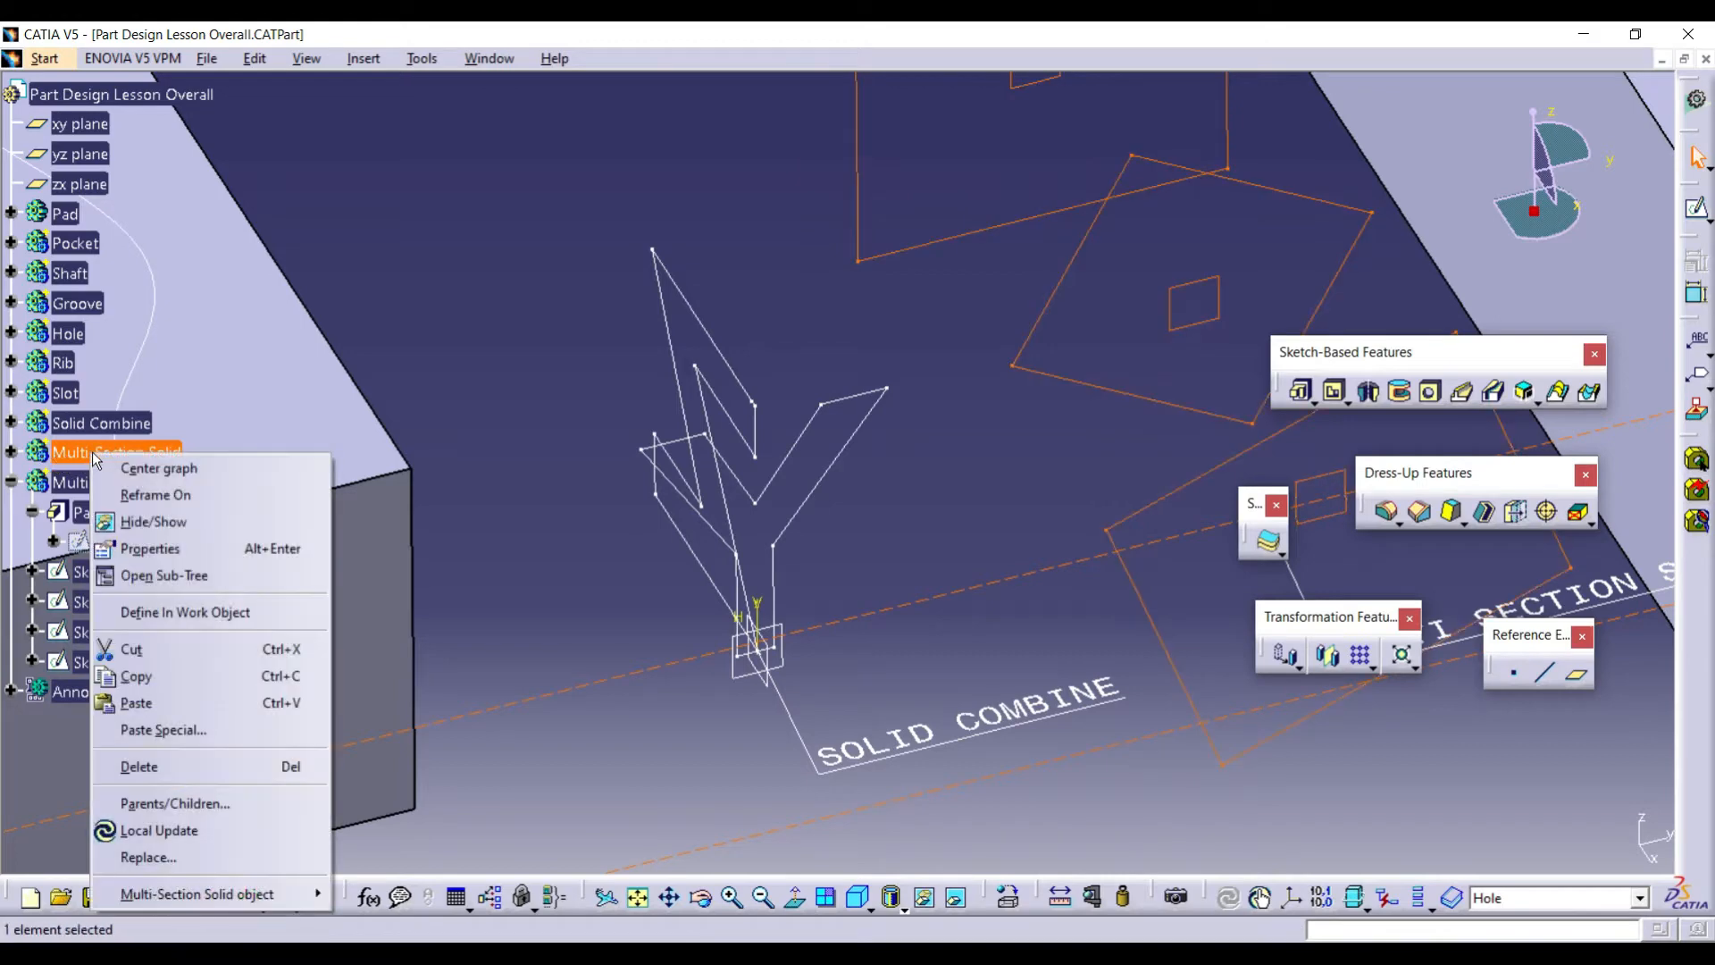
click(164, 621)
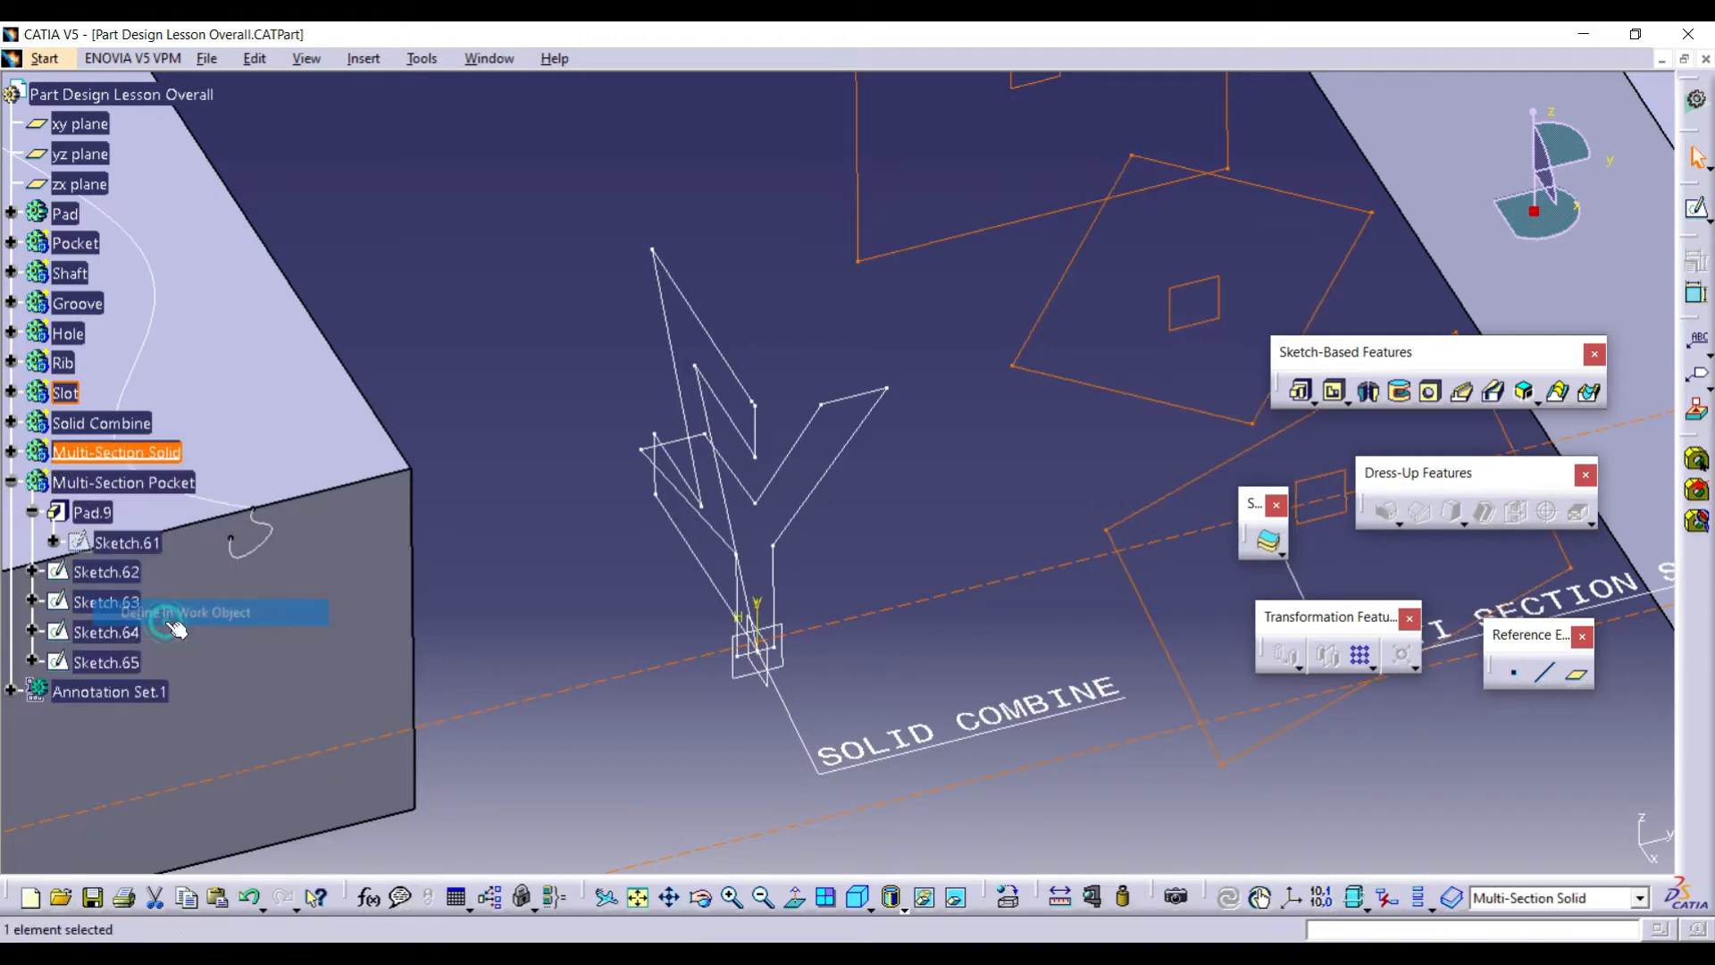
click(1037, 516)
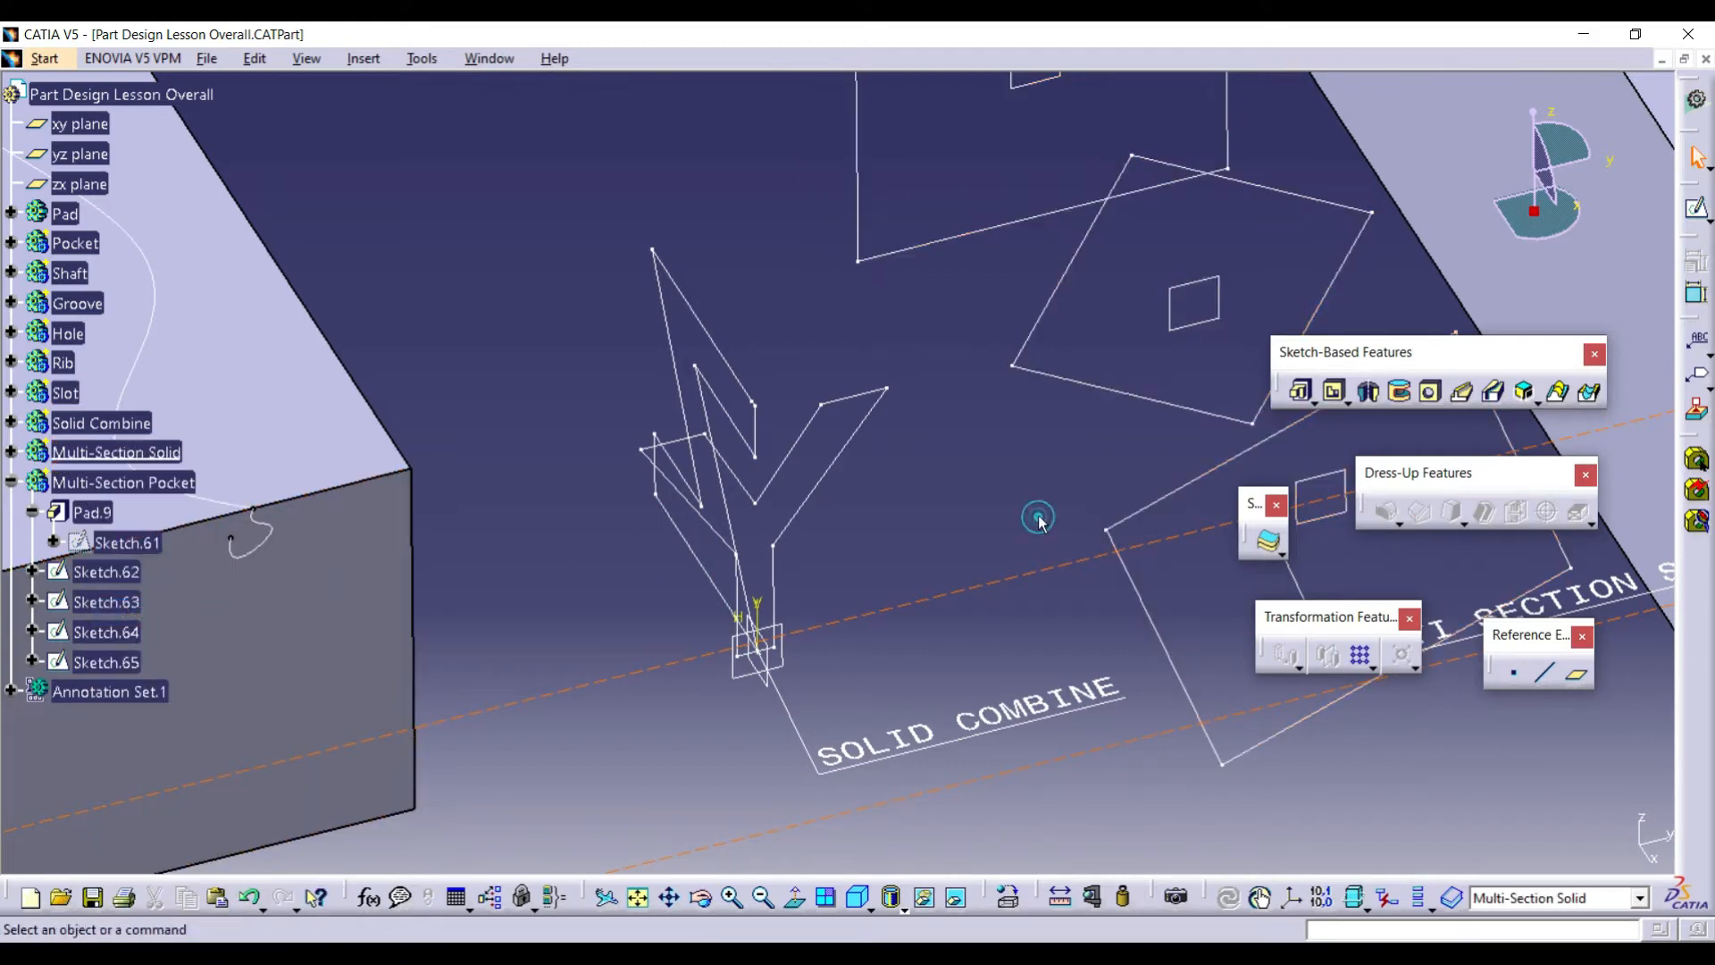
click(1525, 393)
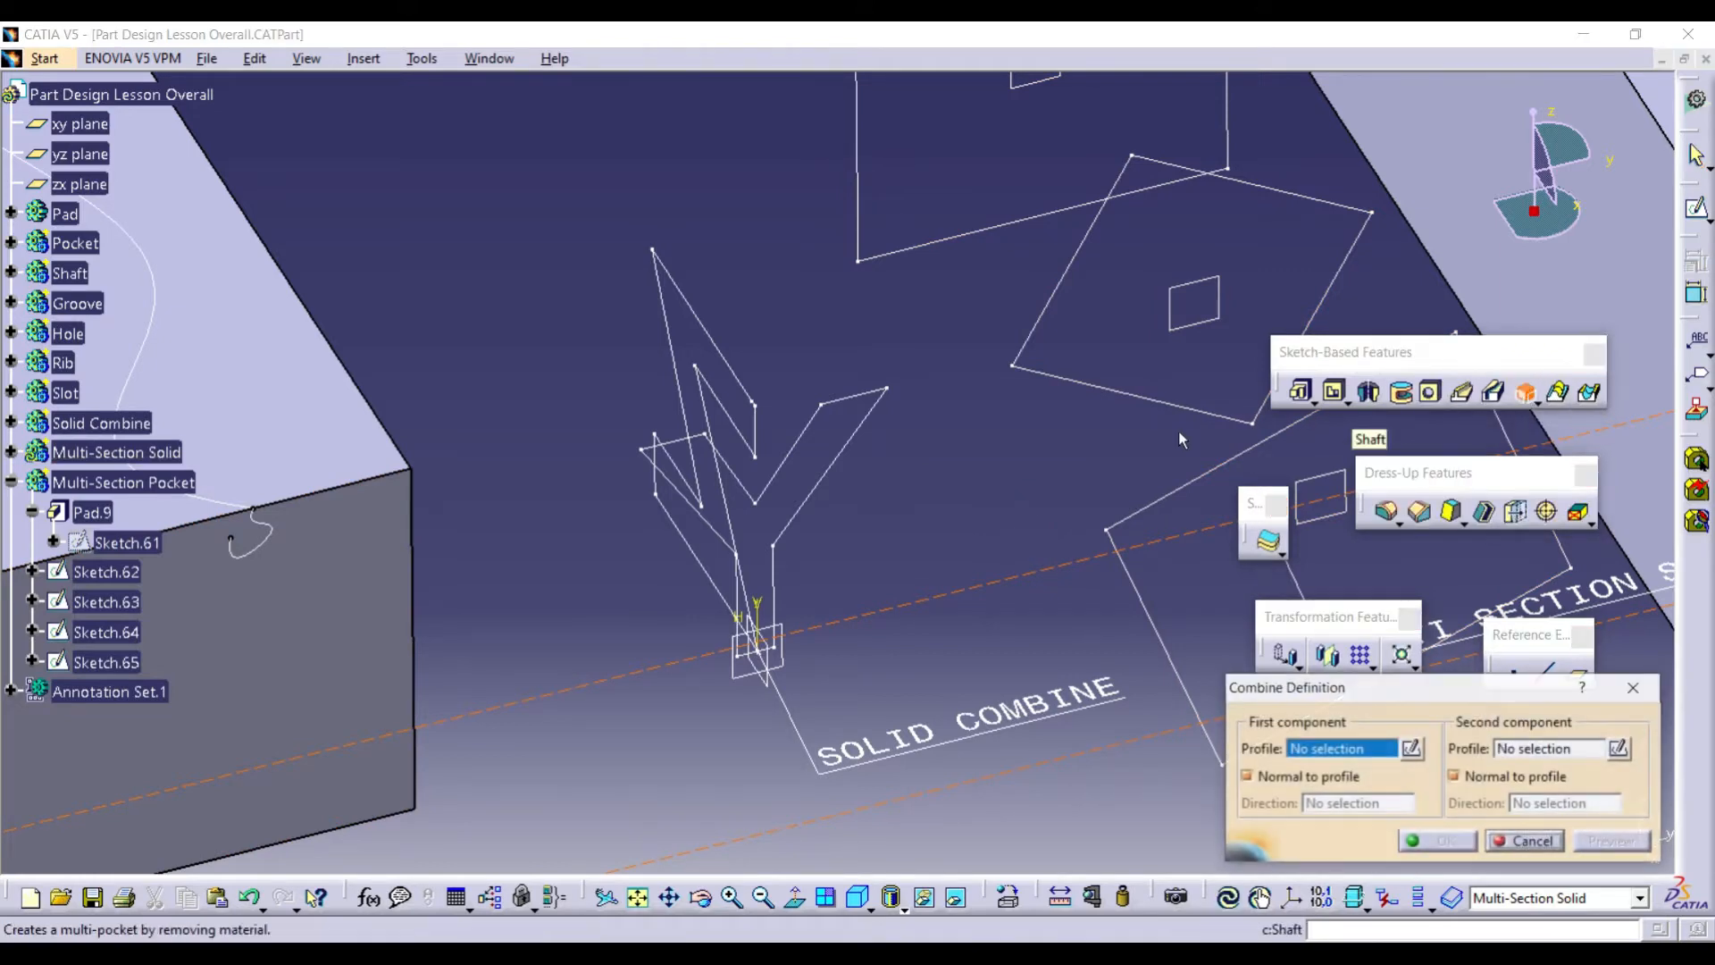
middle_drag(855, 530, 868, 479)
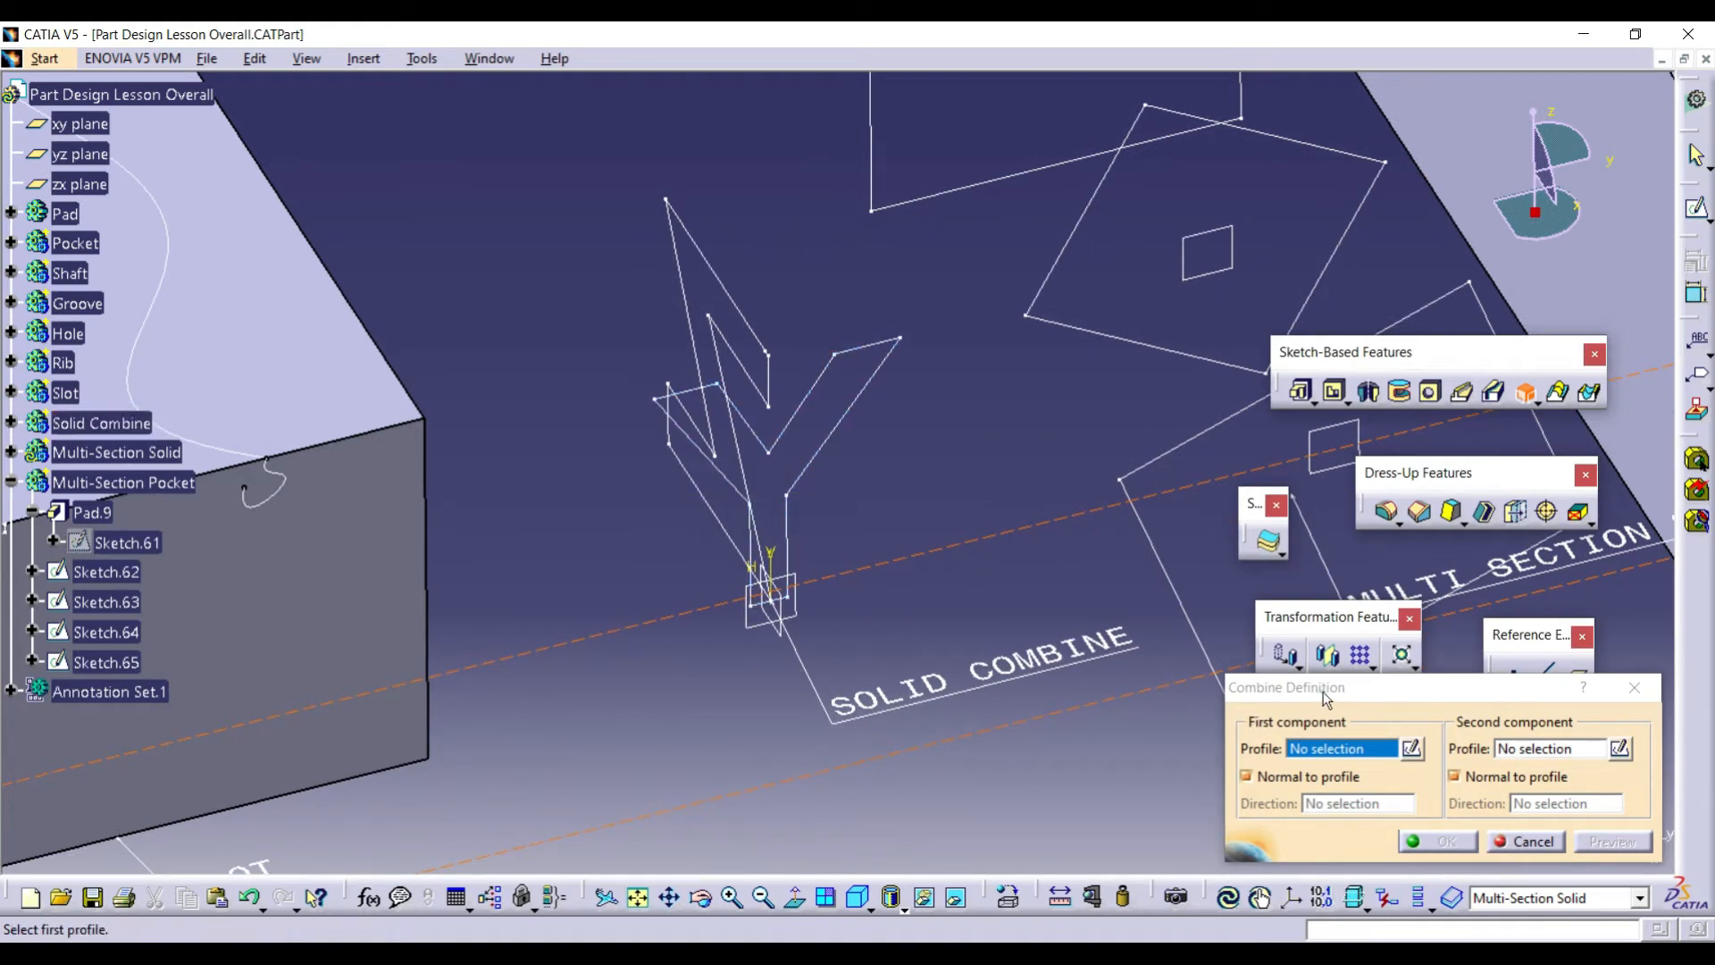
drag(1322, 690, 1280, 599)
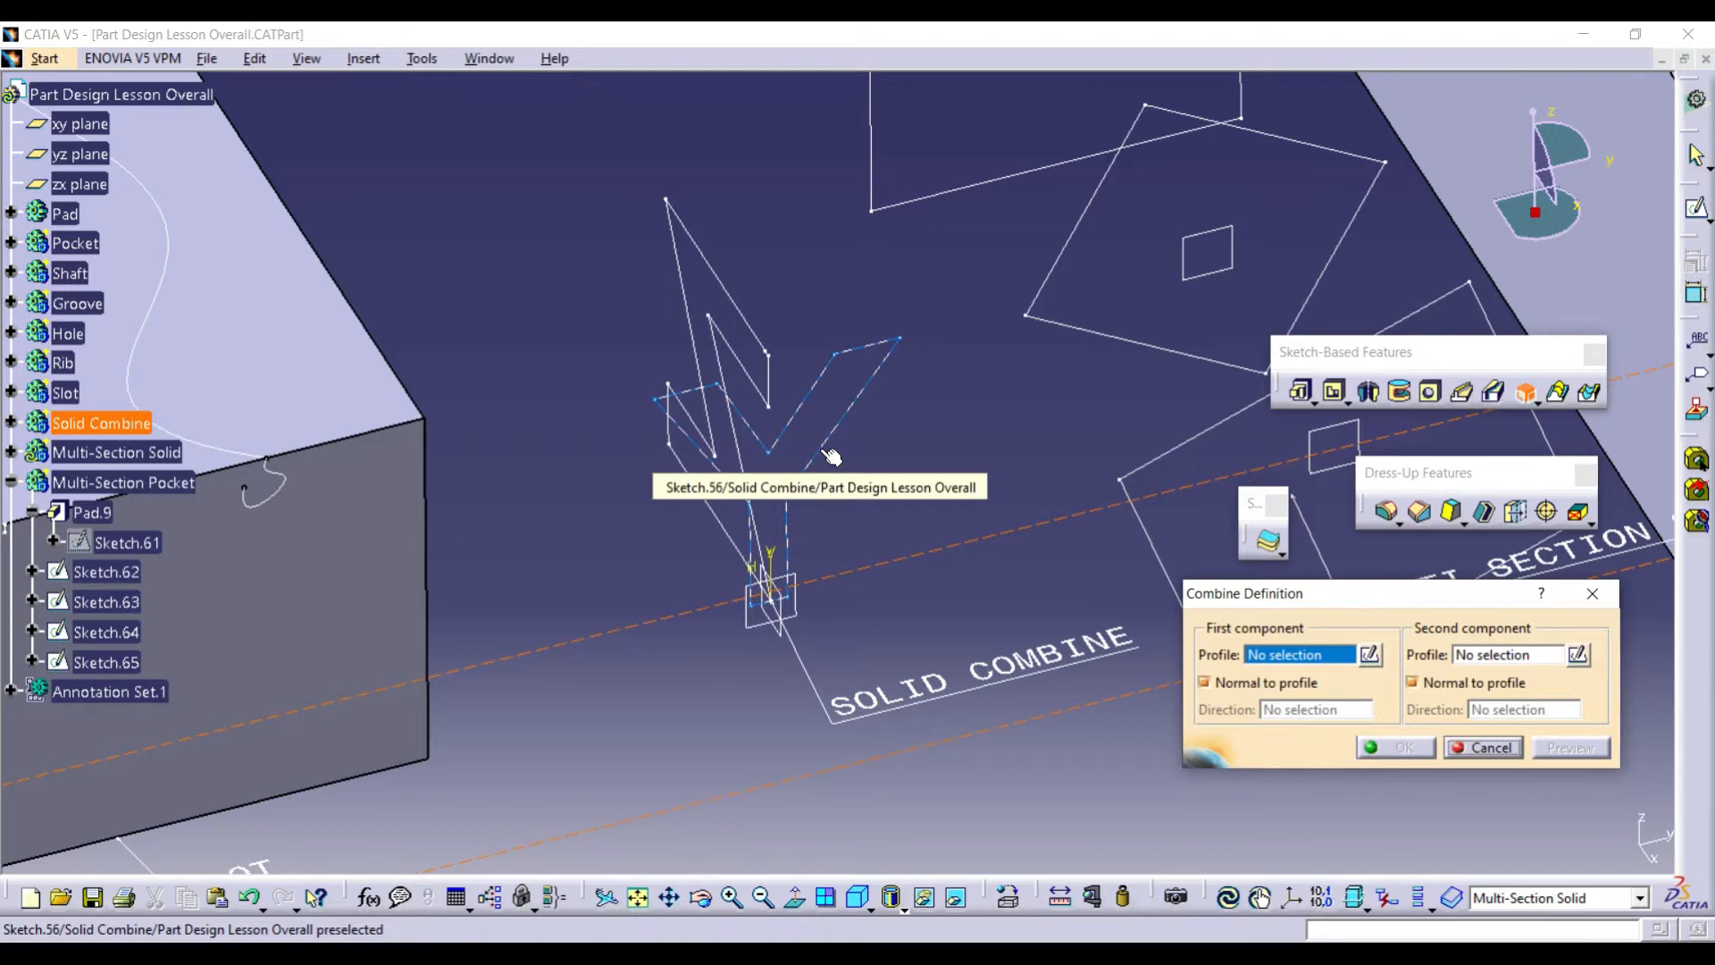
middle_drag(817, 469, 799, 511)
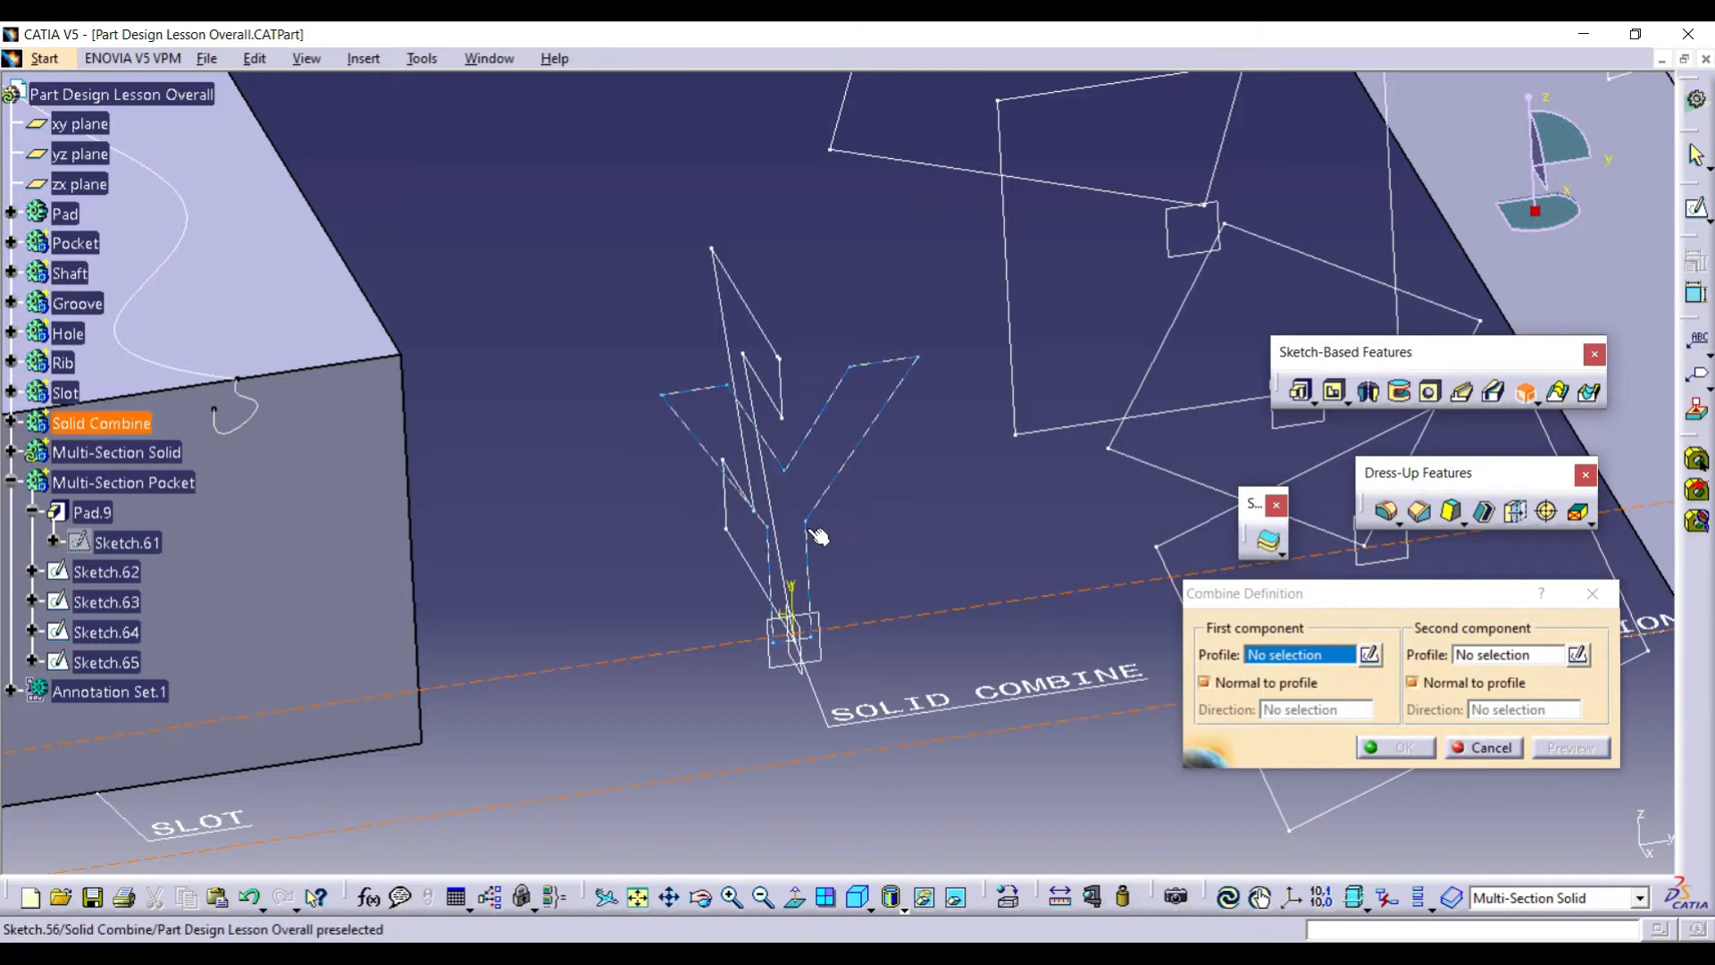
scroll(842, 494, up, 5)
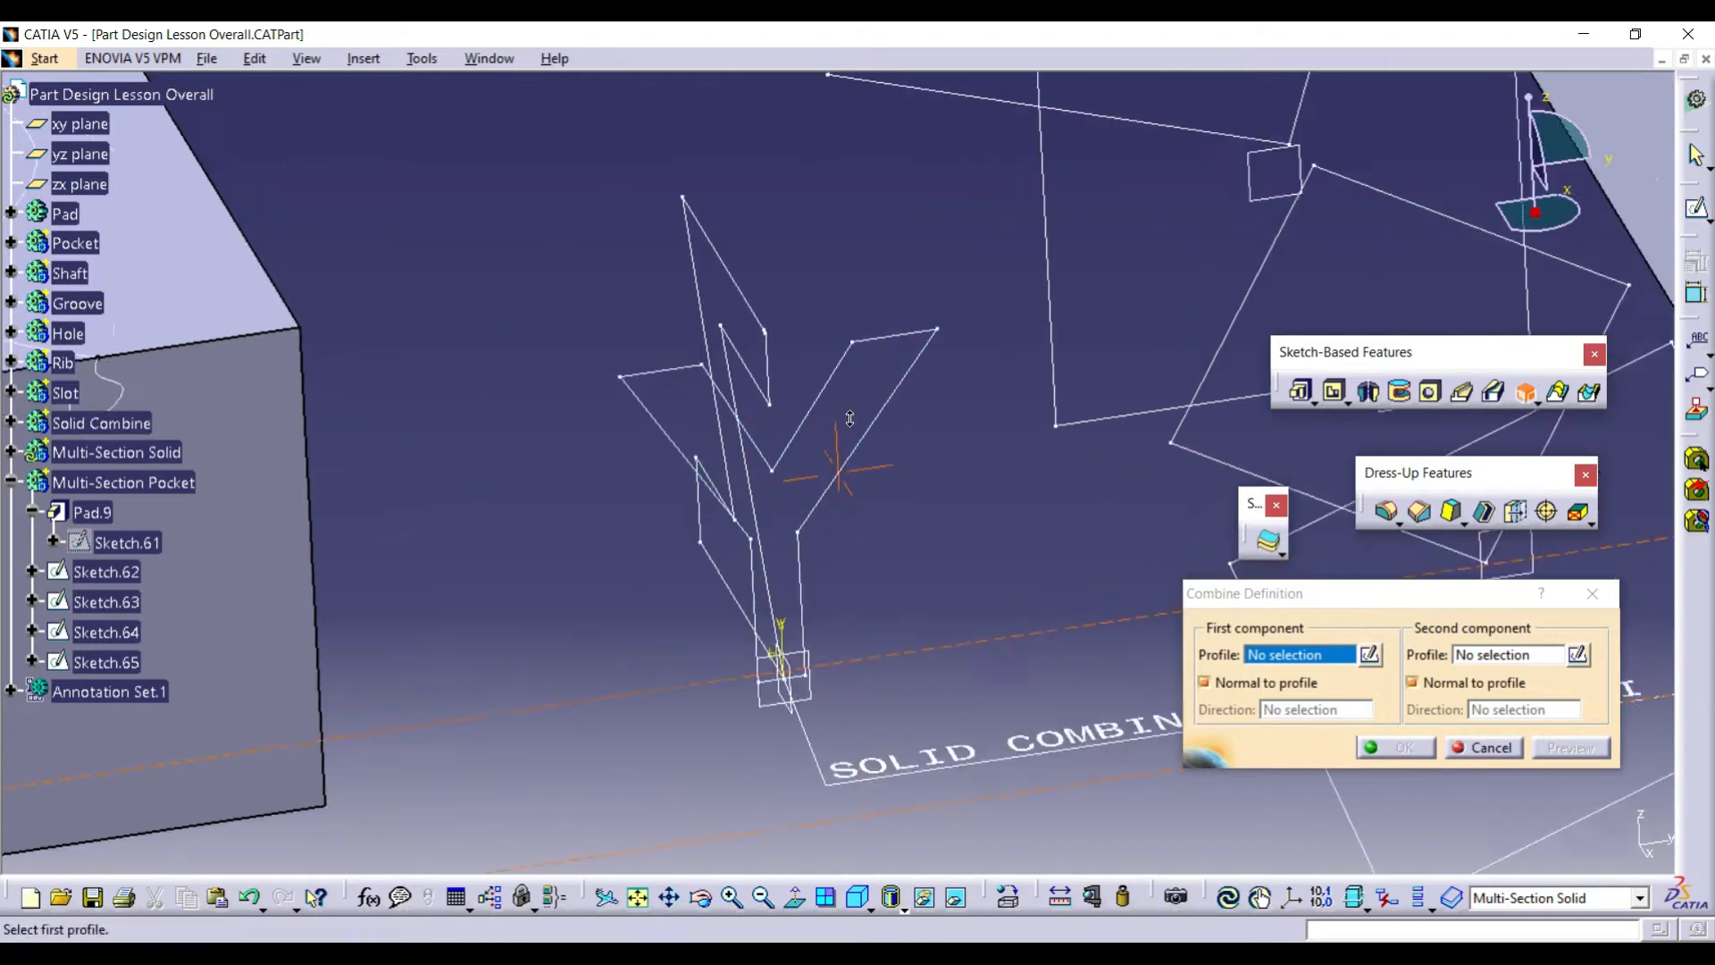
mouse_move(843, 494)
middle_down()
mouse_move(819, 601)
mouse_move(785, 548)
mouse_move(1679, 656)
middle_up()
click(1486, 743)
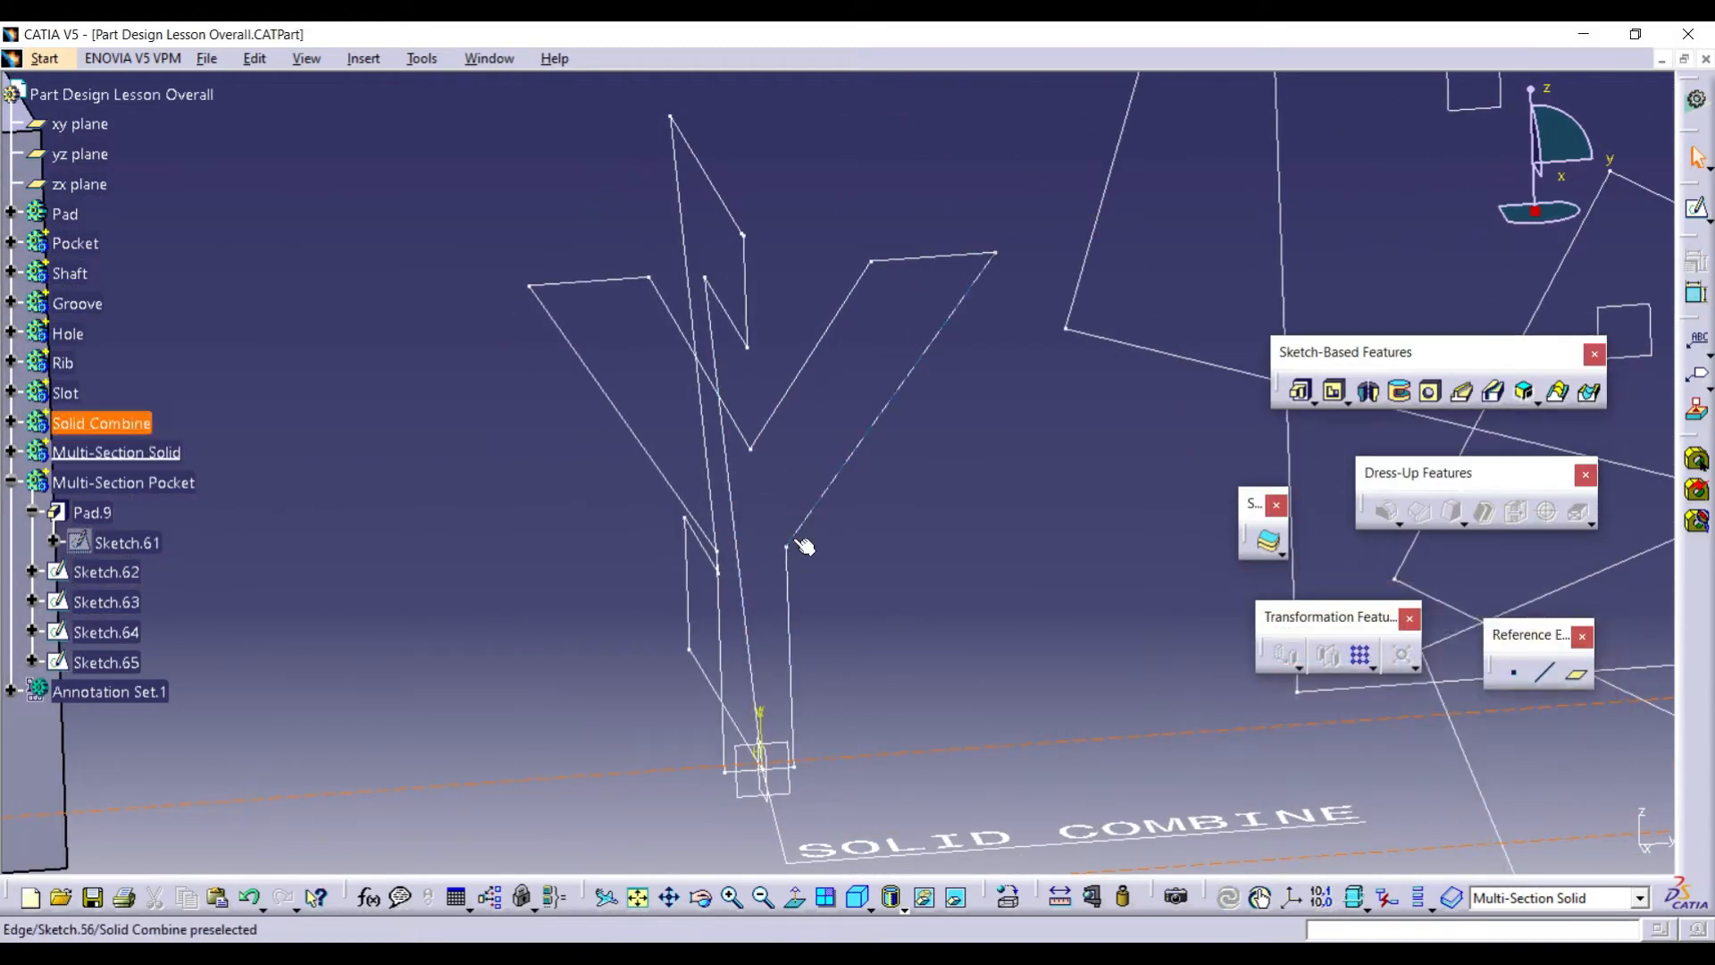
Define the Solid Combine body as the in-work object.
click(12, 453)
right_click(101, 423)
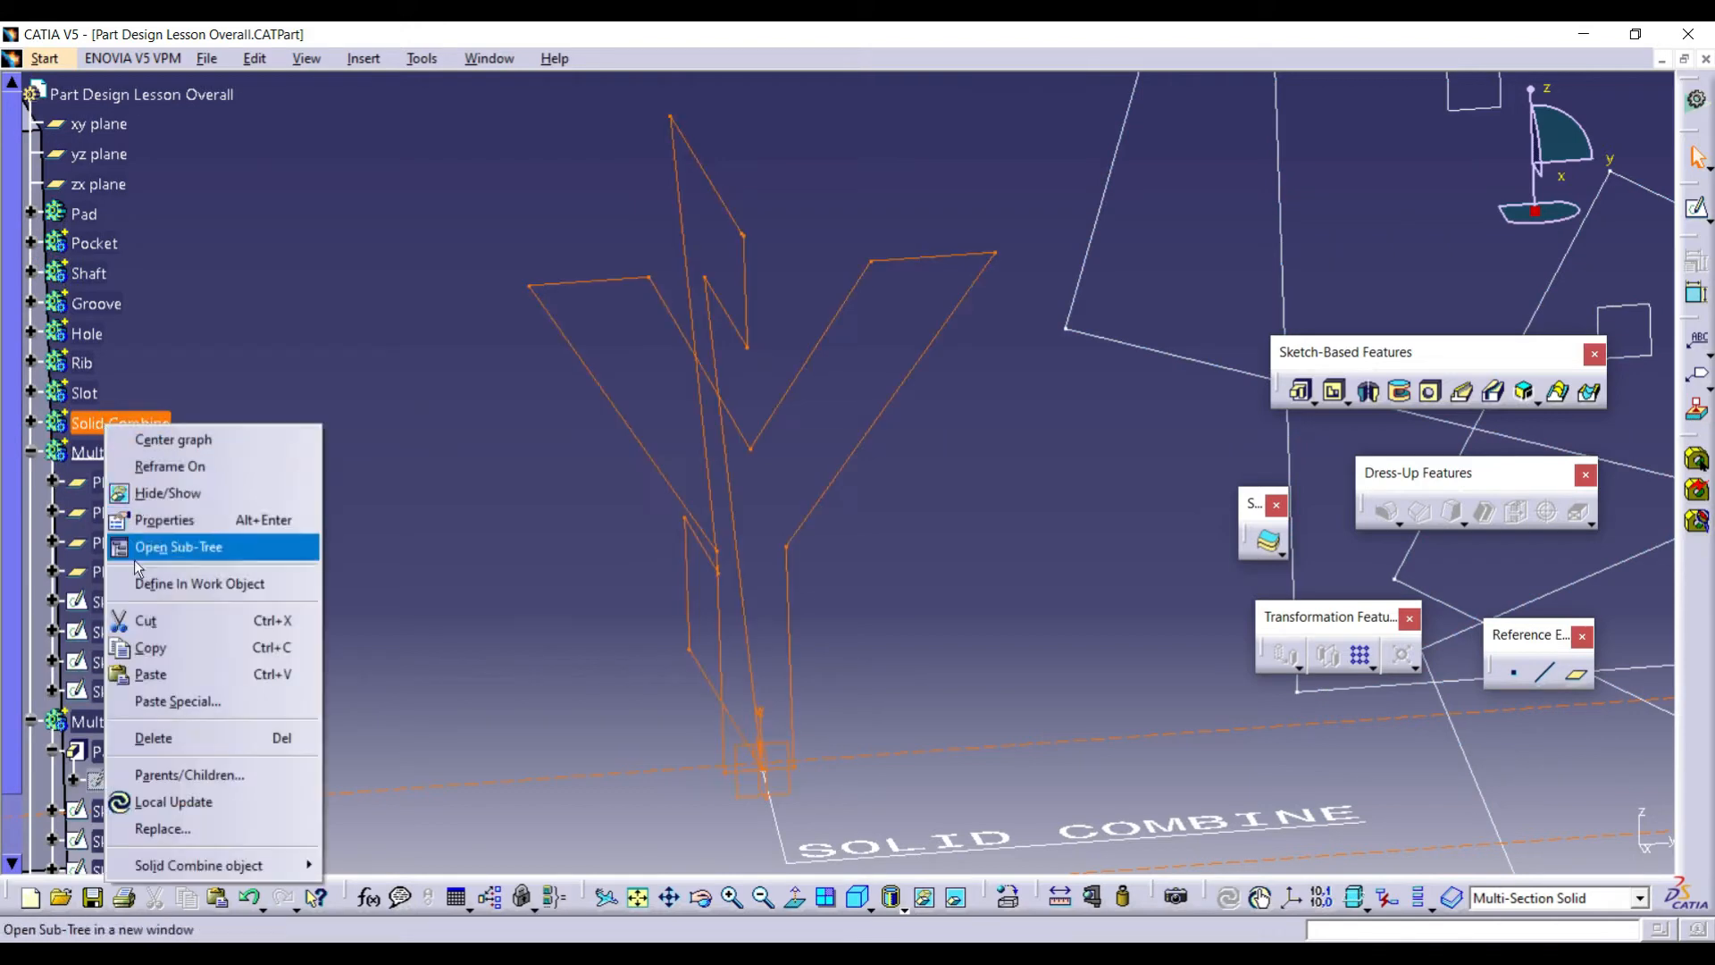
click(134, 559)
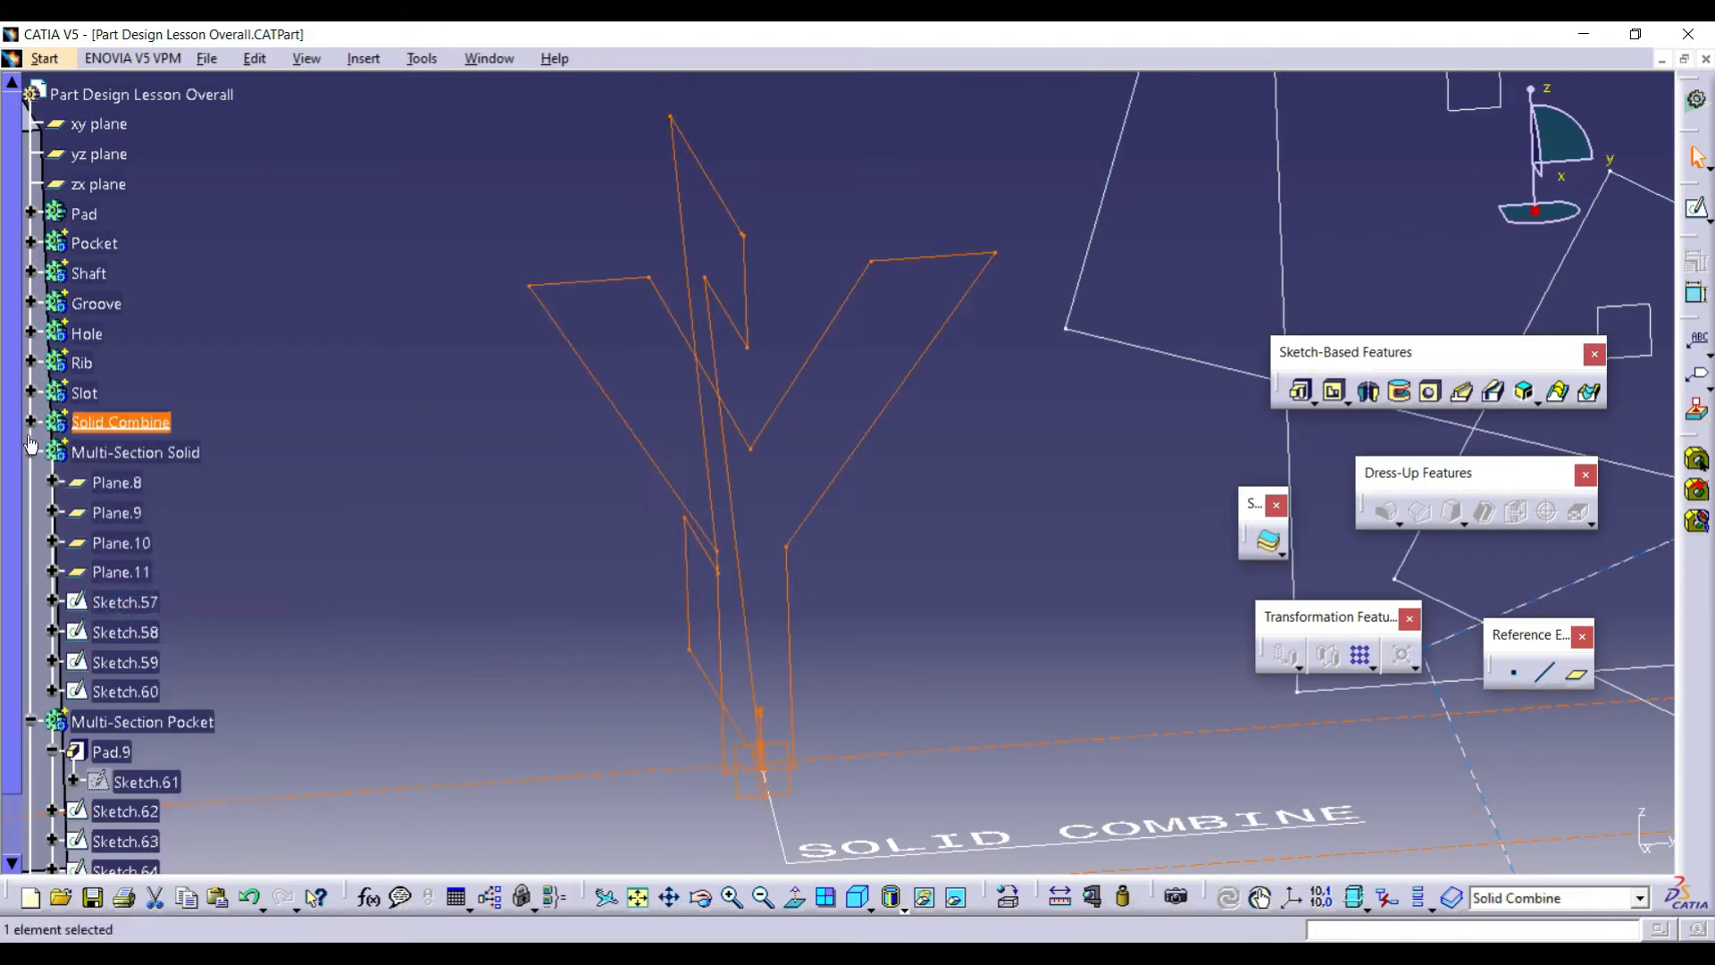
Open the Y-shaped Sketch.56 of the Solid Combine body, check its profile, and exit the sketch.
double_click(878, 444)
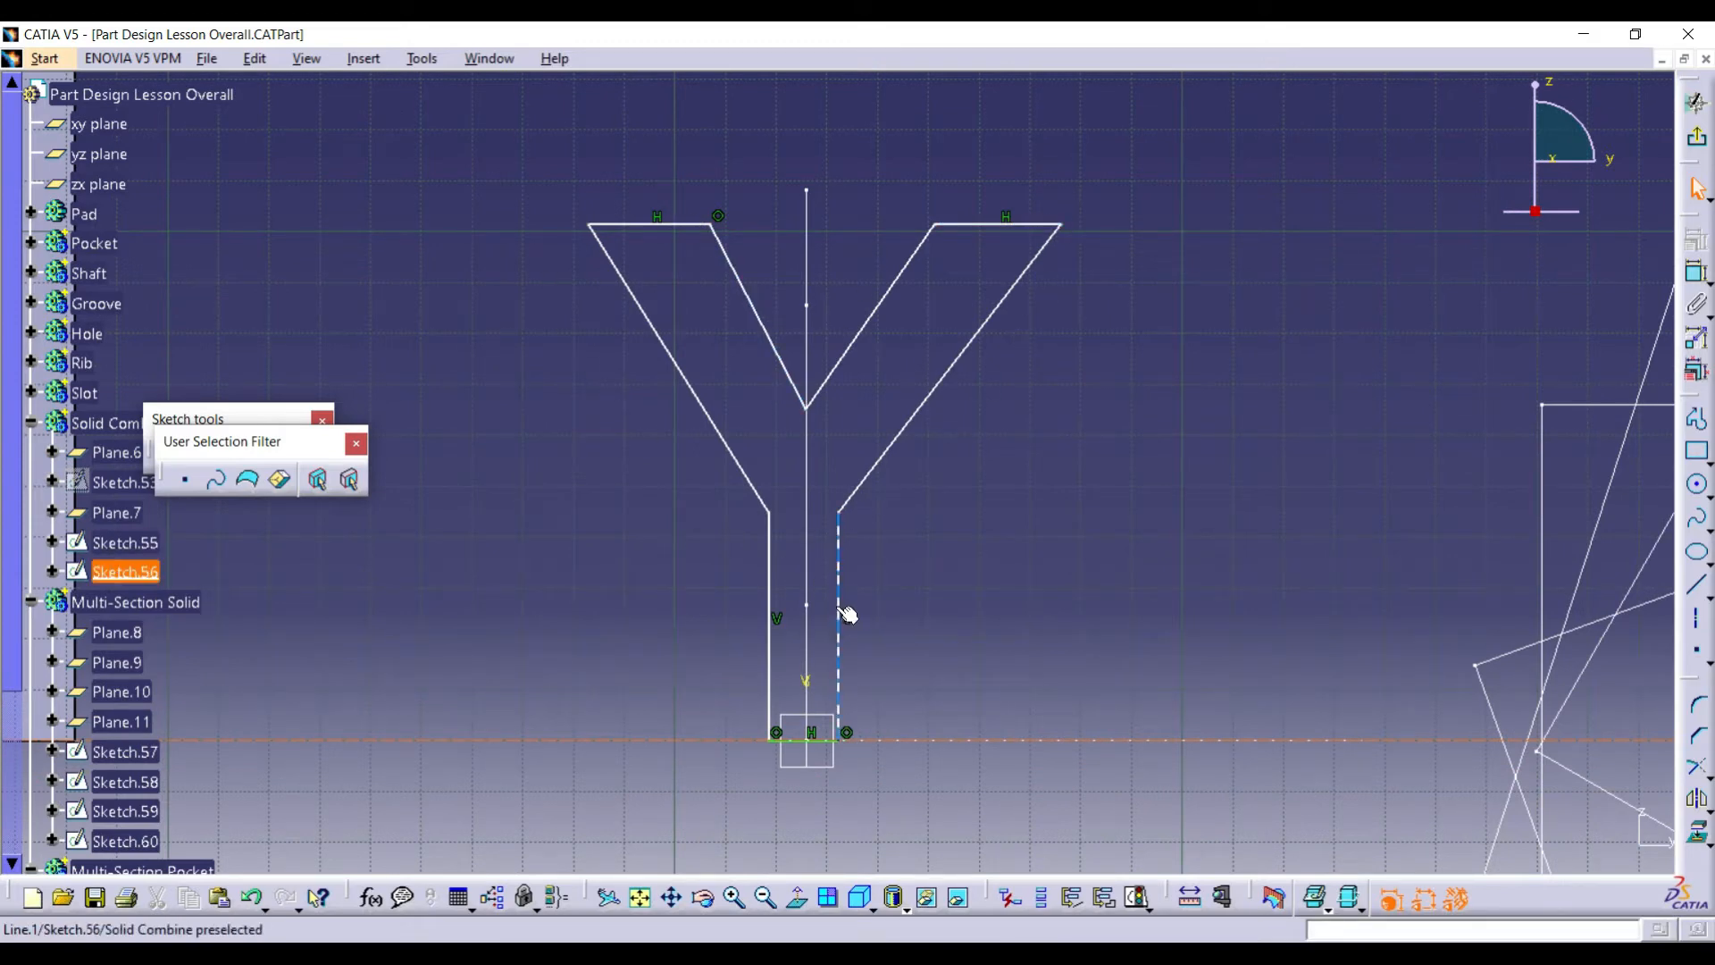
mouse_move(847, 611)
middle_down()
mouse_move(893, 500)
mouse_move(1615, 275)
middle_up()
click(1696, 102)
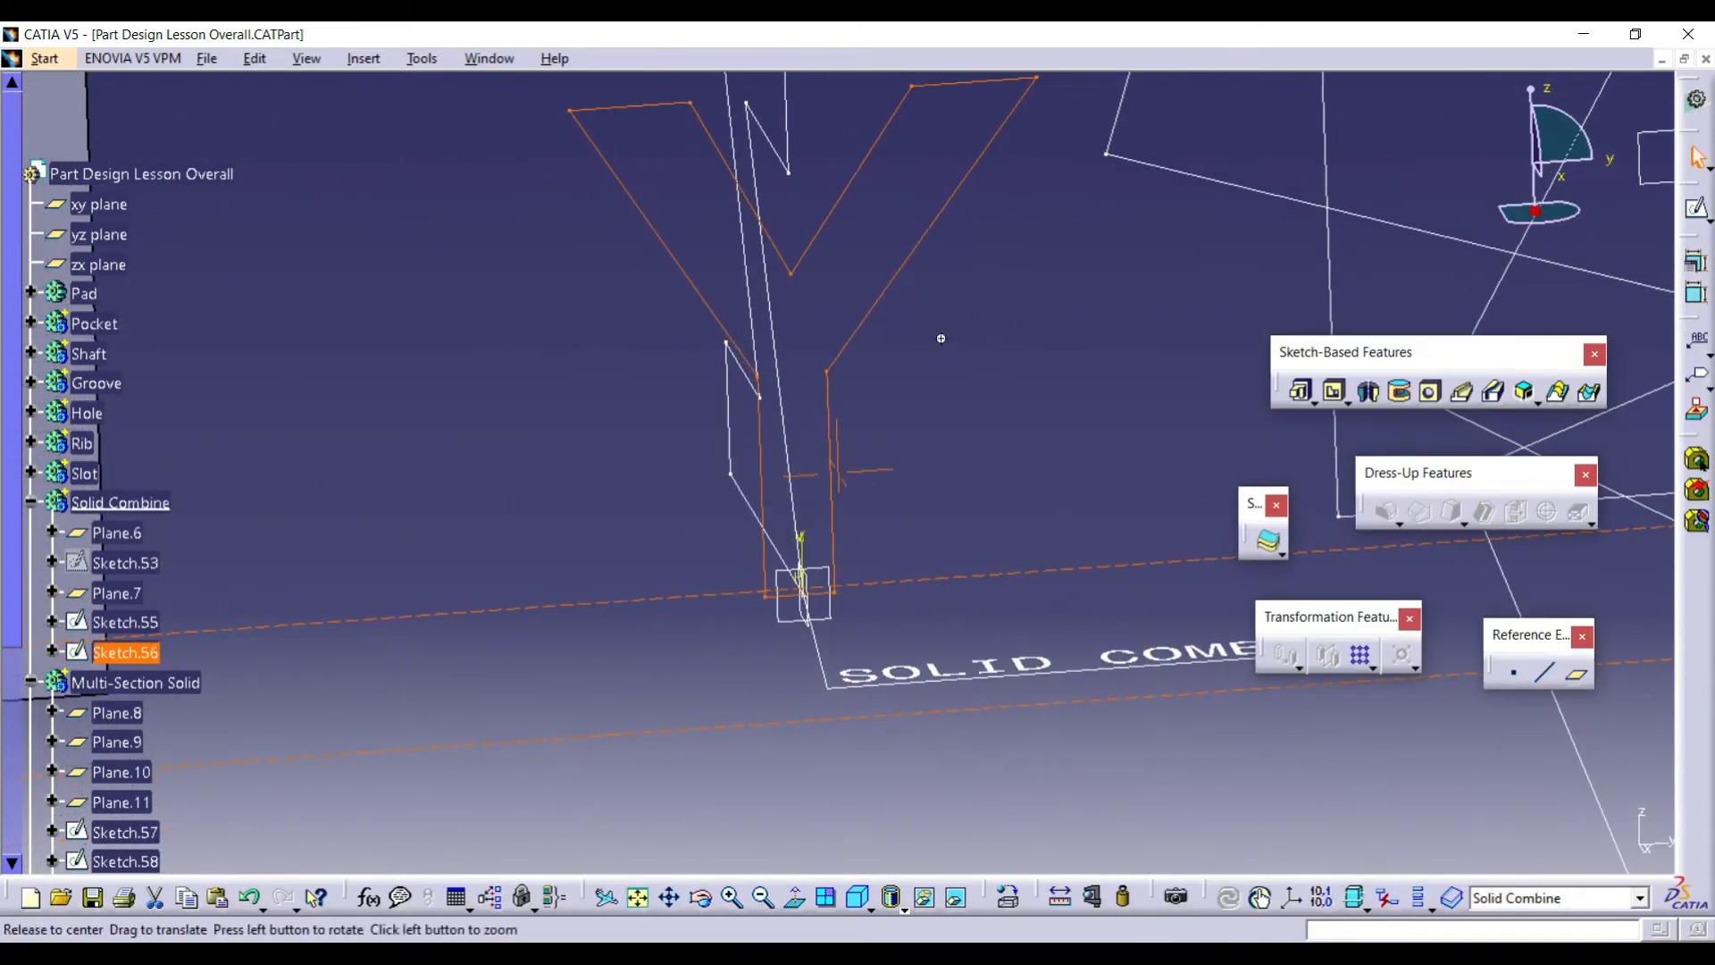
Create a solid combine from profiles Sketch.56 and Sketch.55, both extruded normal to profile.
click(1525, 392)
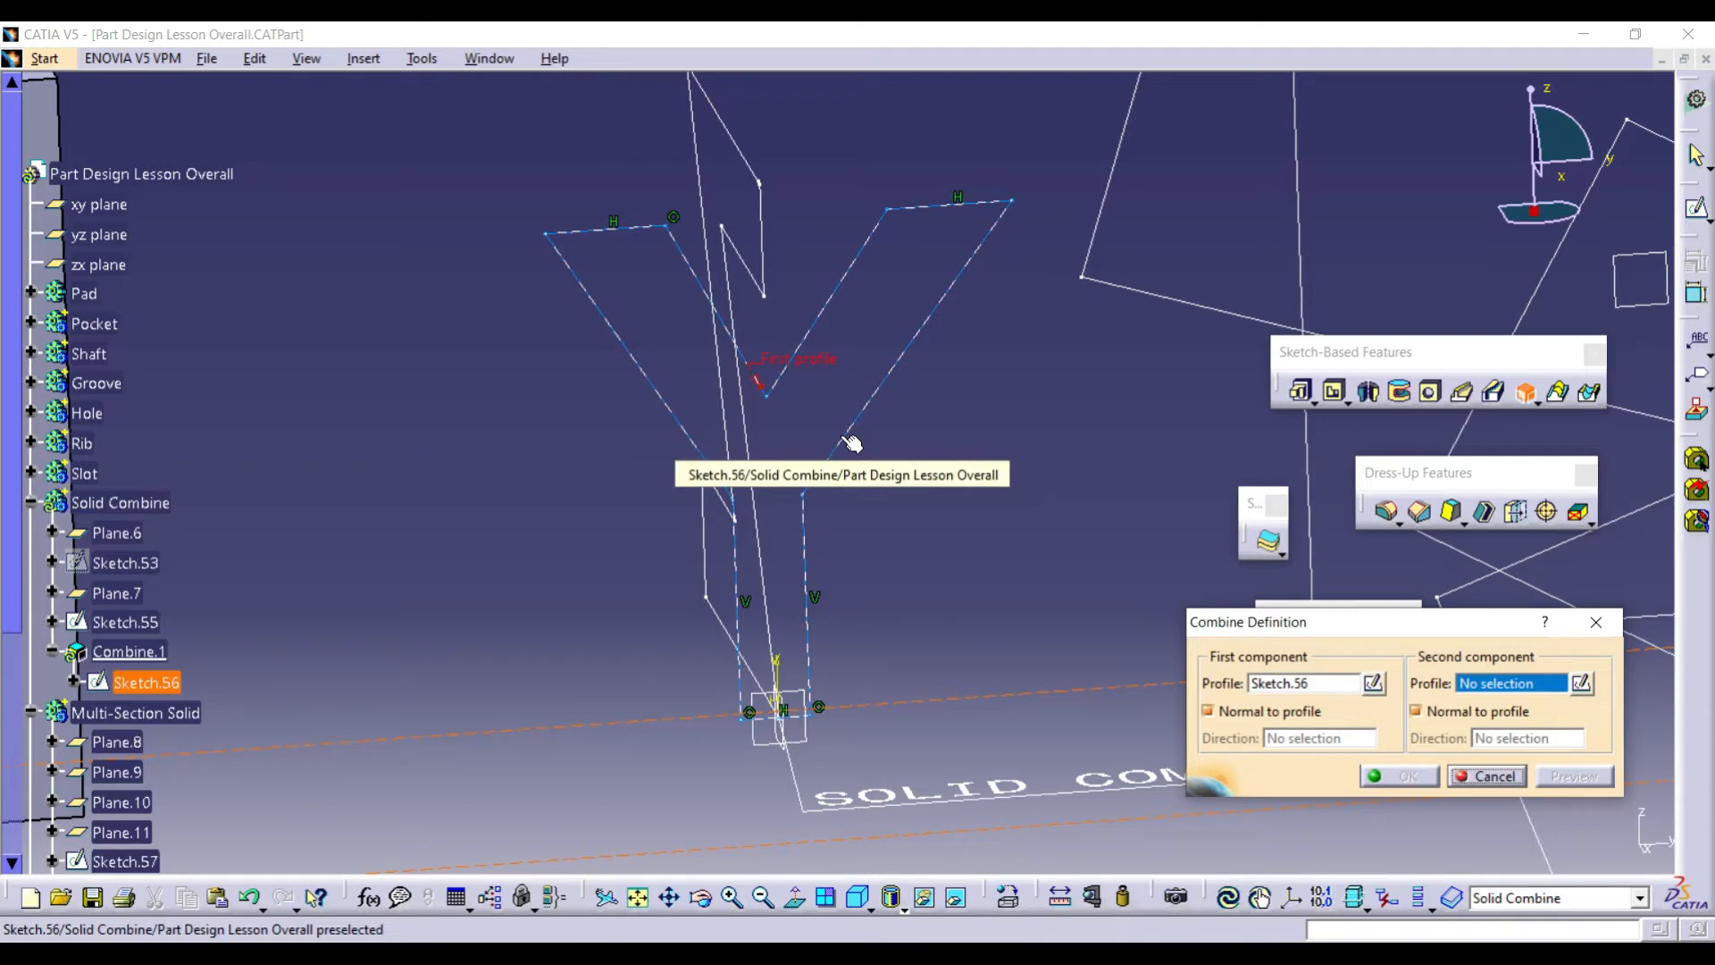
middle_drag(832, 298, 844, 421)
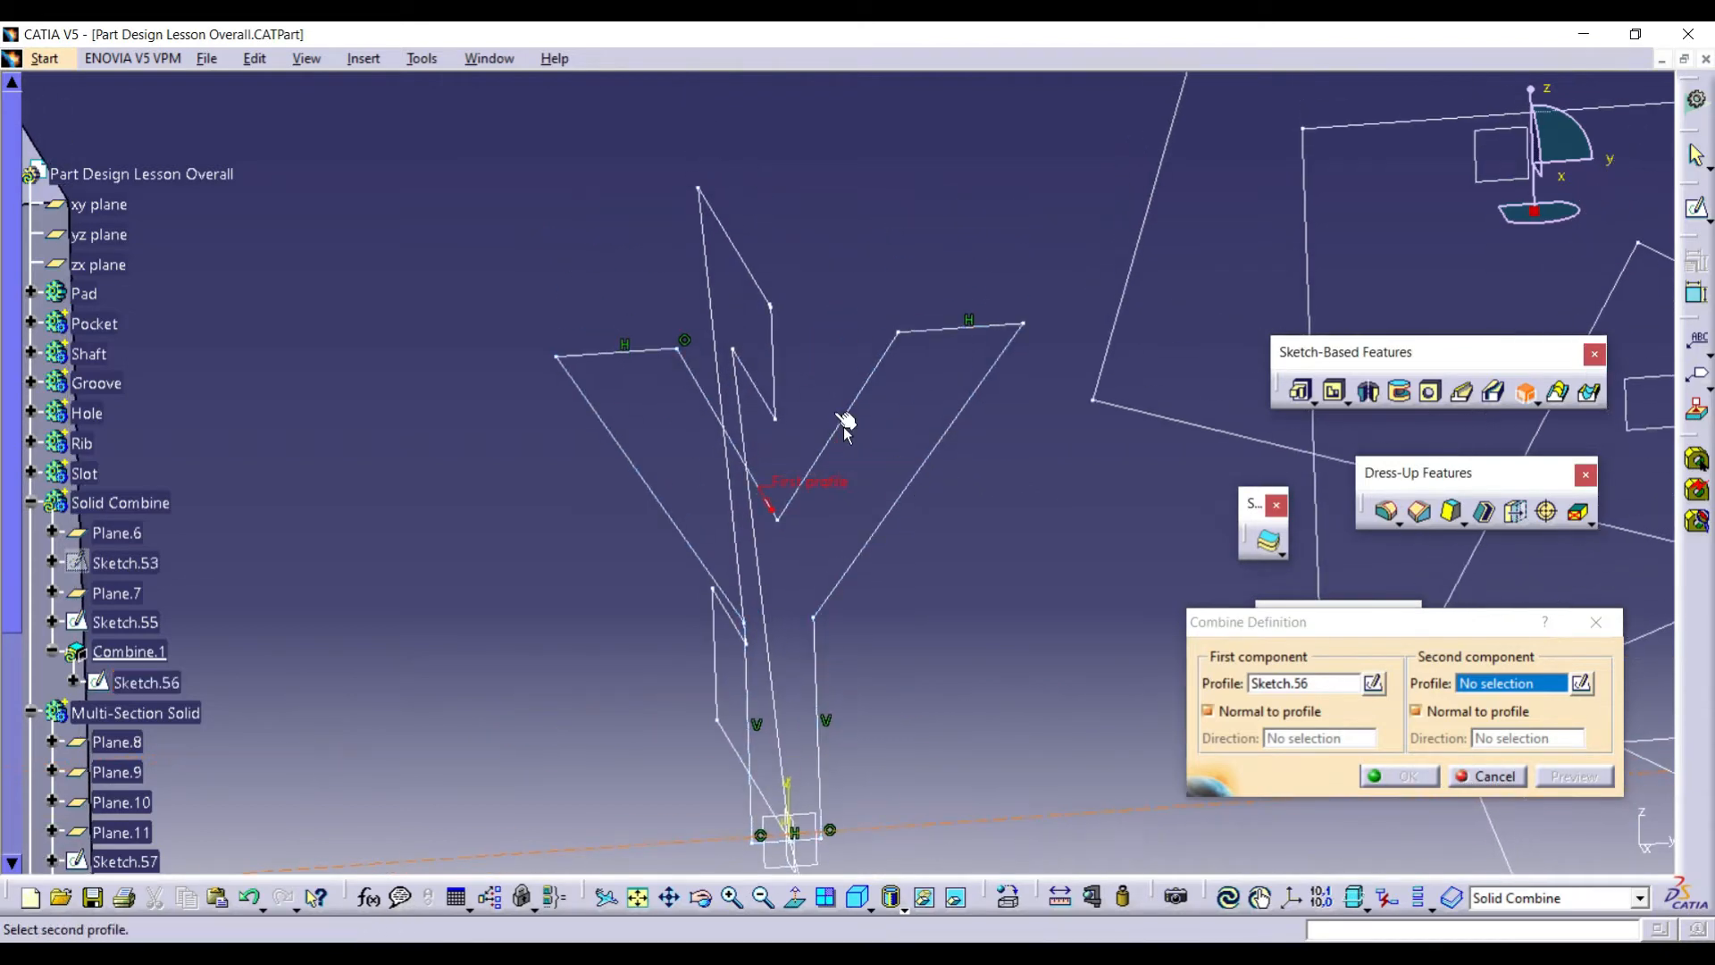
click(784, 351)
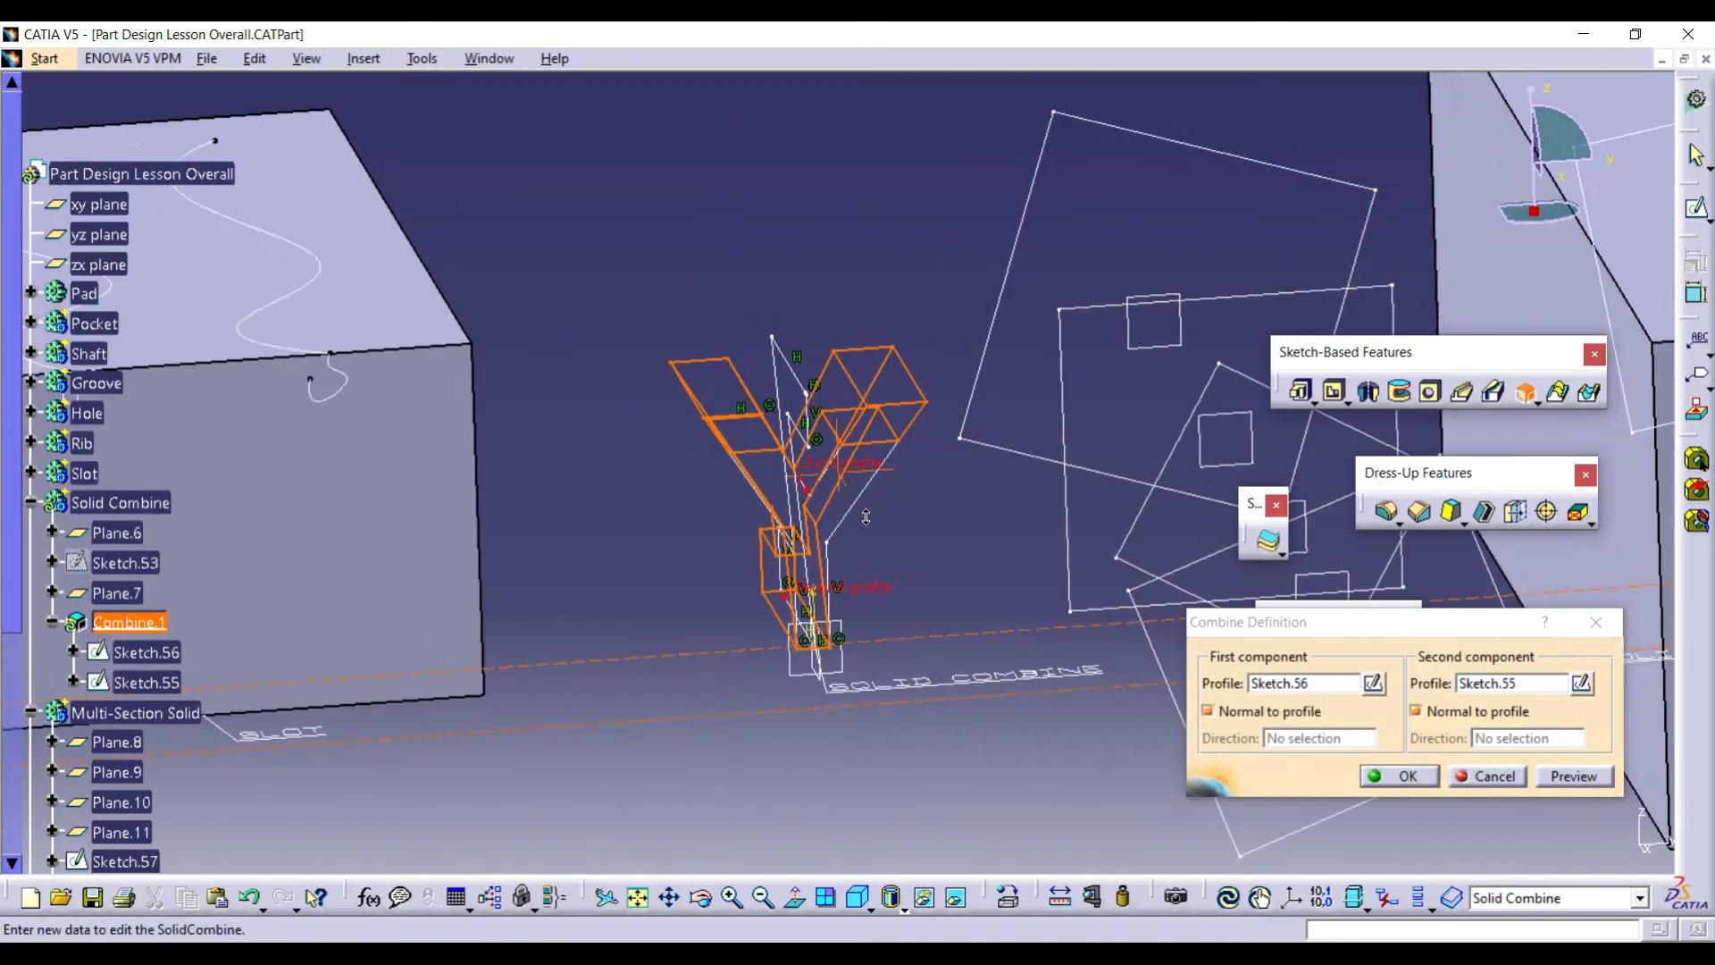
middle_drag(866, 516, 838, 594)
middle_drag(923, 630, 920, 679)
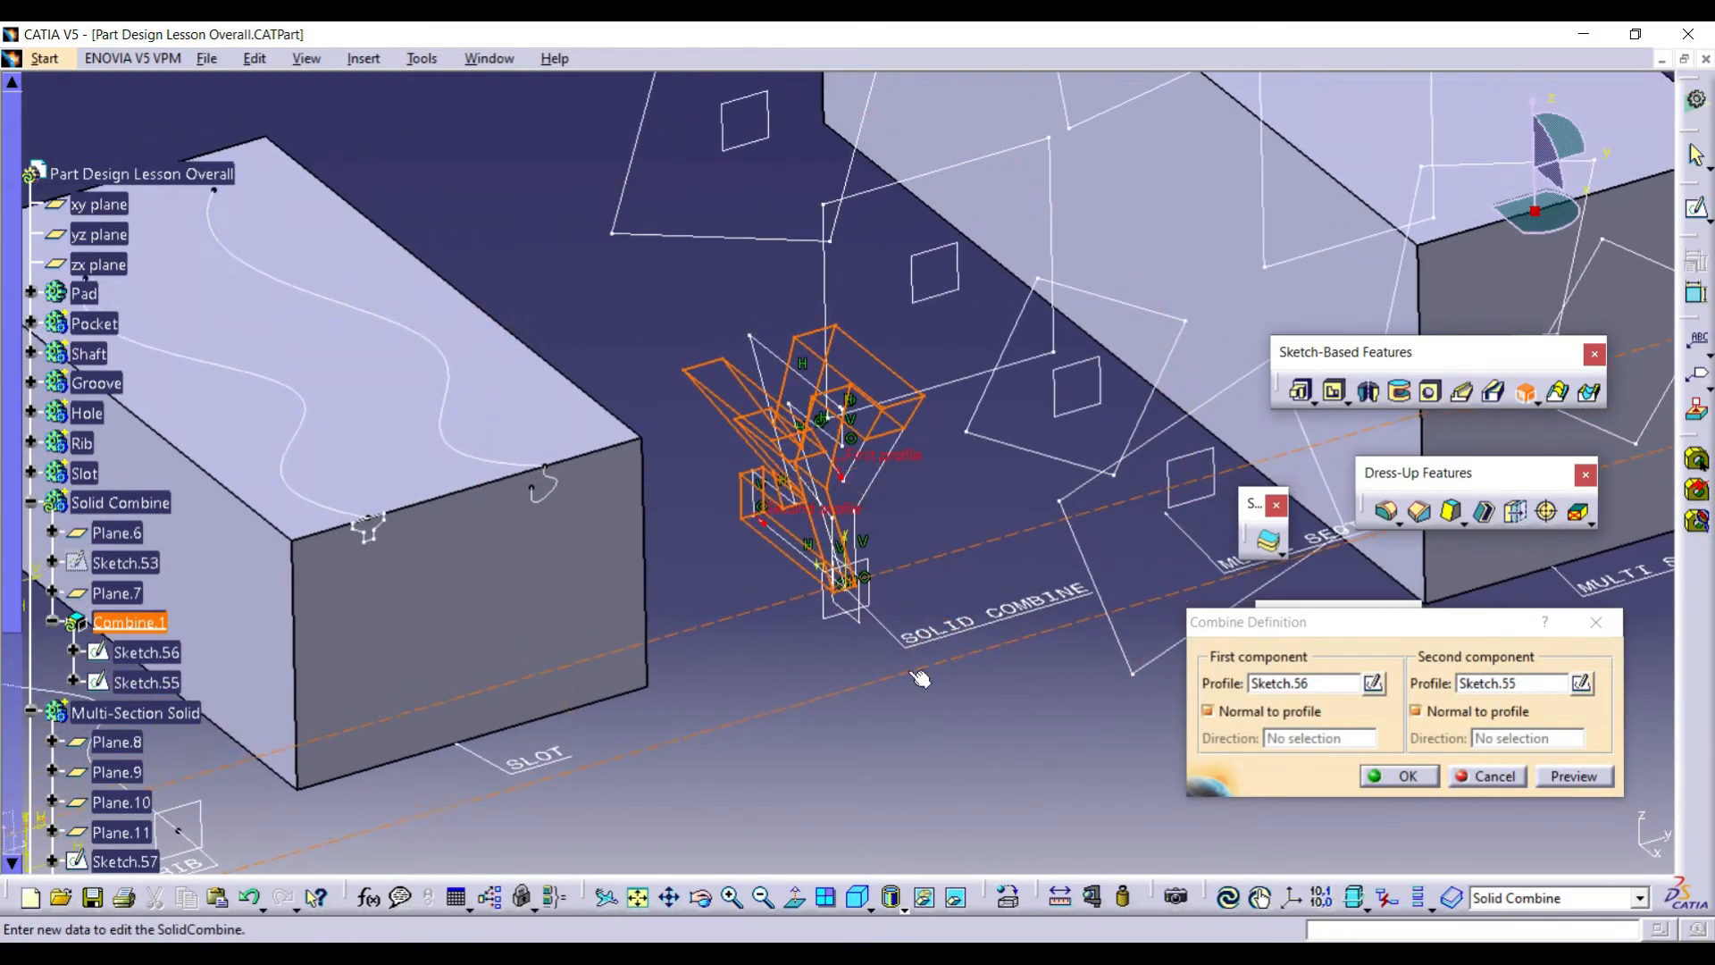
click(1388, 777)
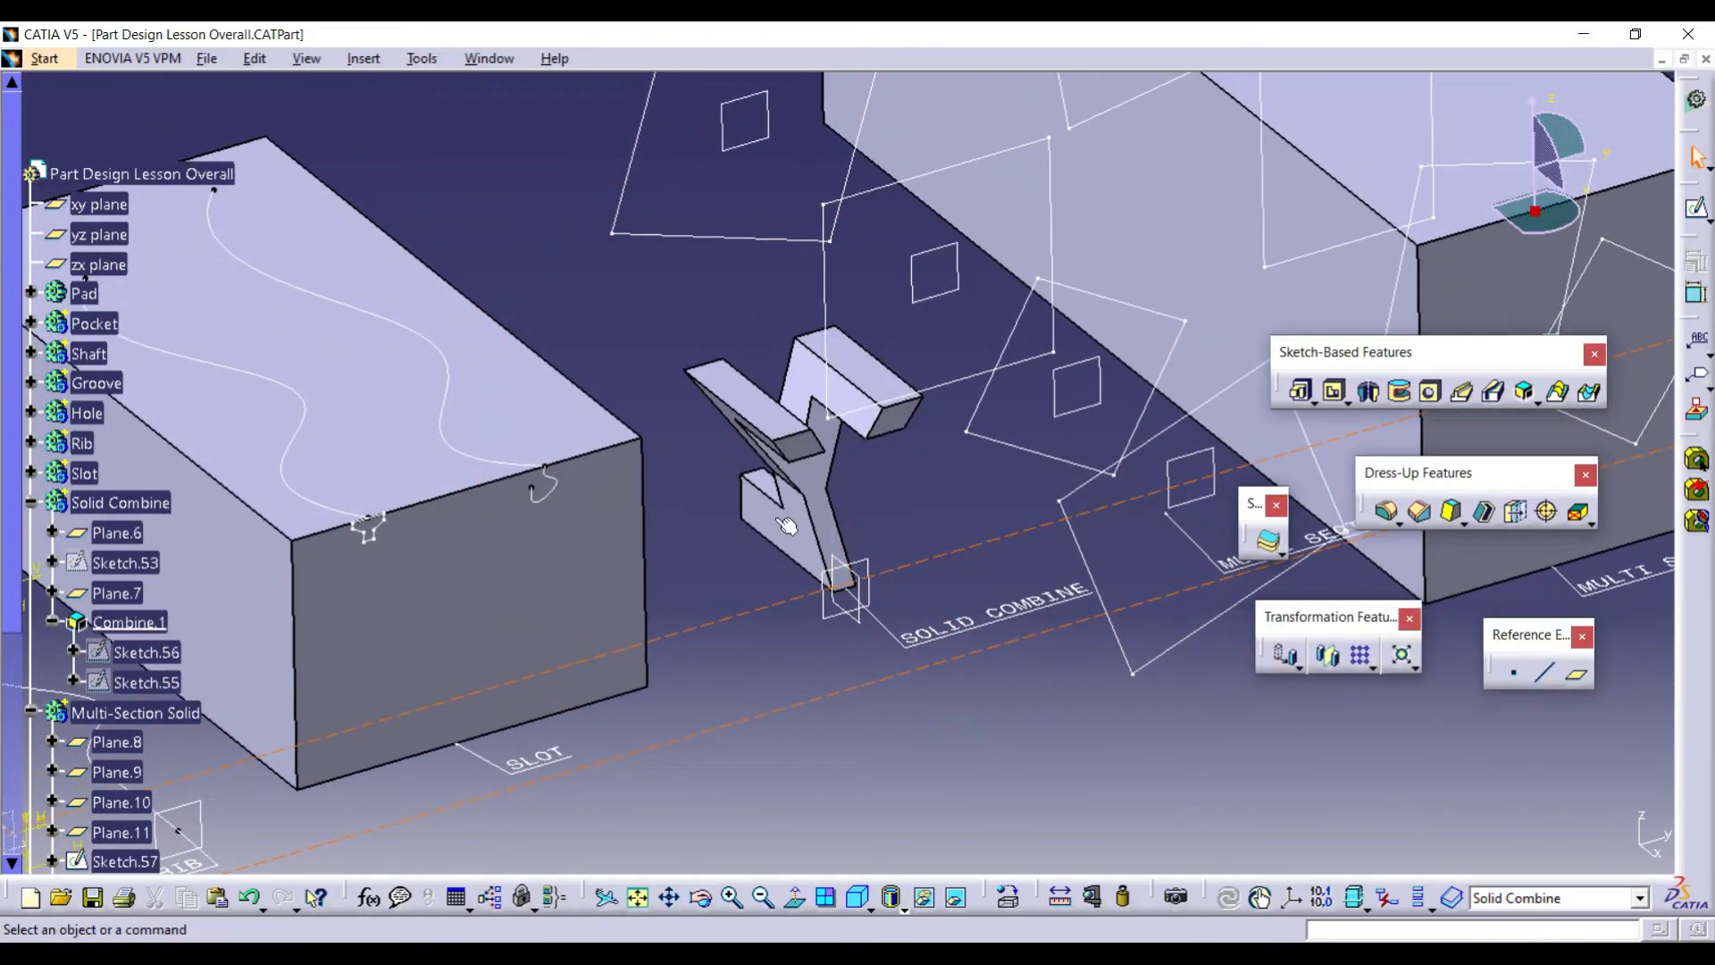
Define the Multi-Section Solid body as the in-work object.
mouse_move(954, 748)
middle_down()
mouse_move(838, 595)
mouse_move(902, 482)
mouse_move(755, 613)
mouse_move(875, 674)
mouse_move(1064, 592)
mouse_move(1033, 612)
mouse_move(643, 554)
mouse_move(968, 536)
mouse_move(855, 476)
middle_up()
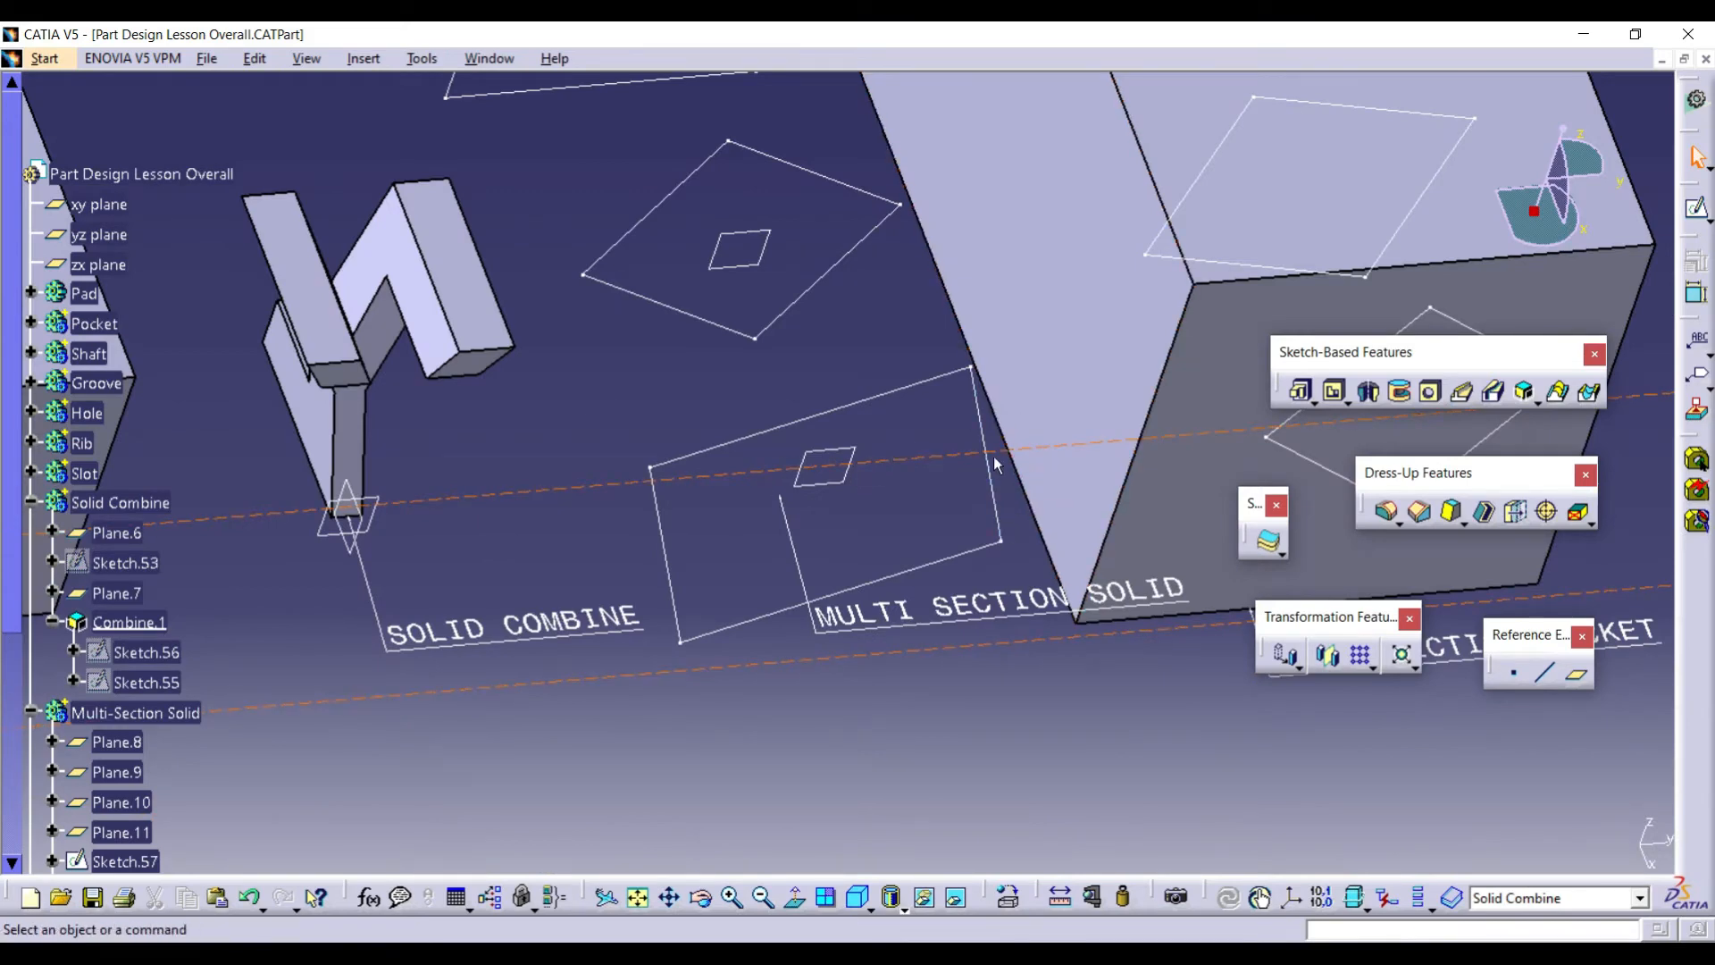
scroll(174, 578, down, 3)
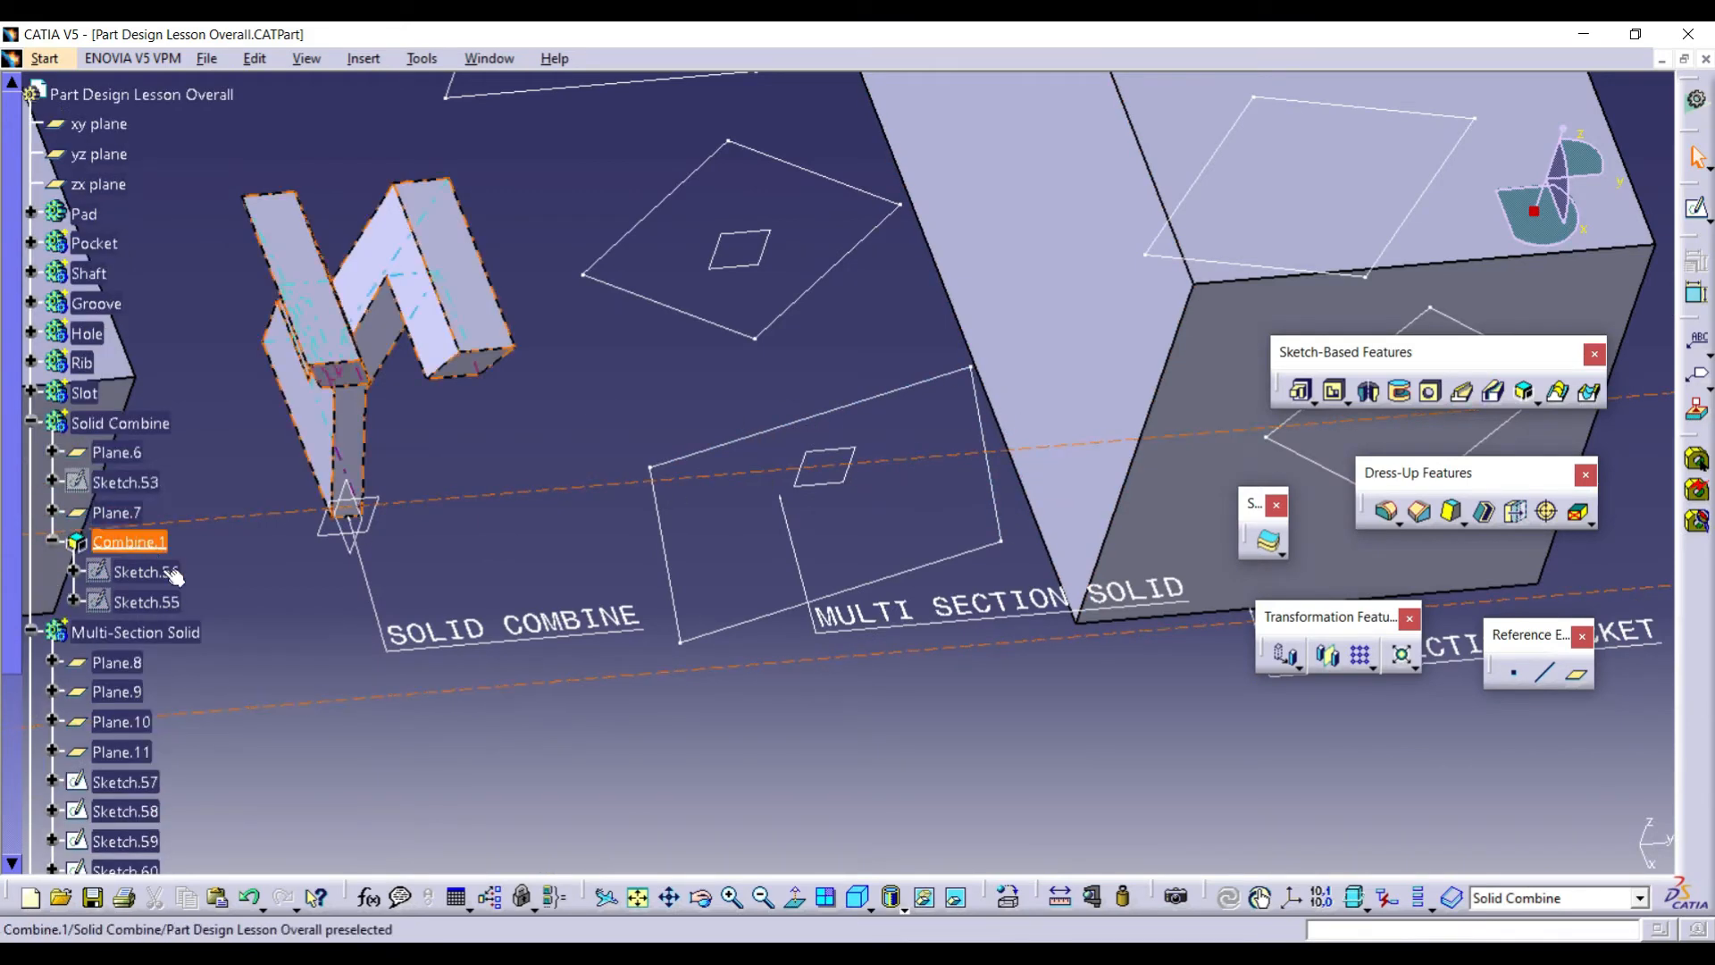
right_click(158, 633)
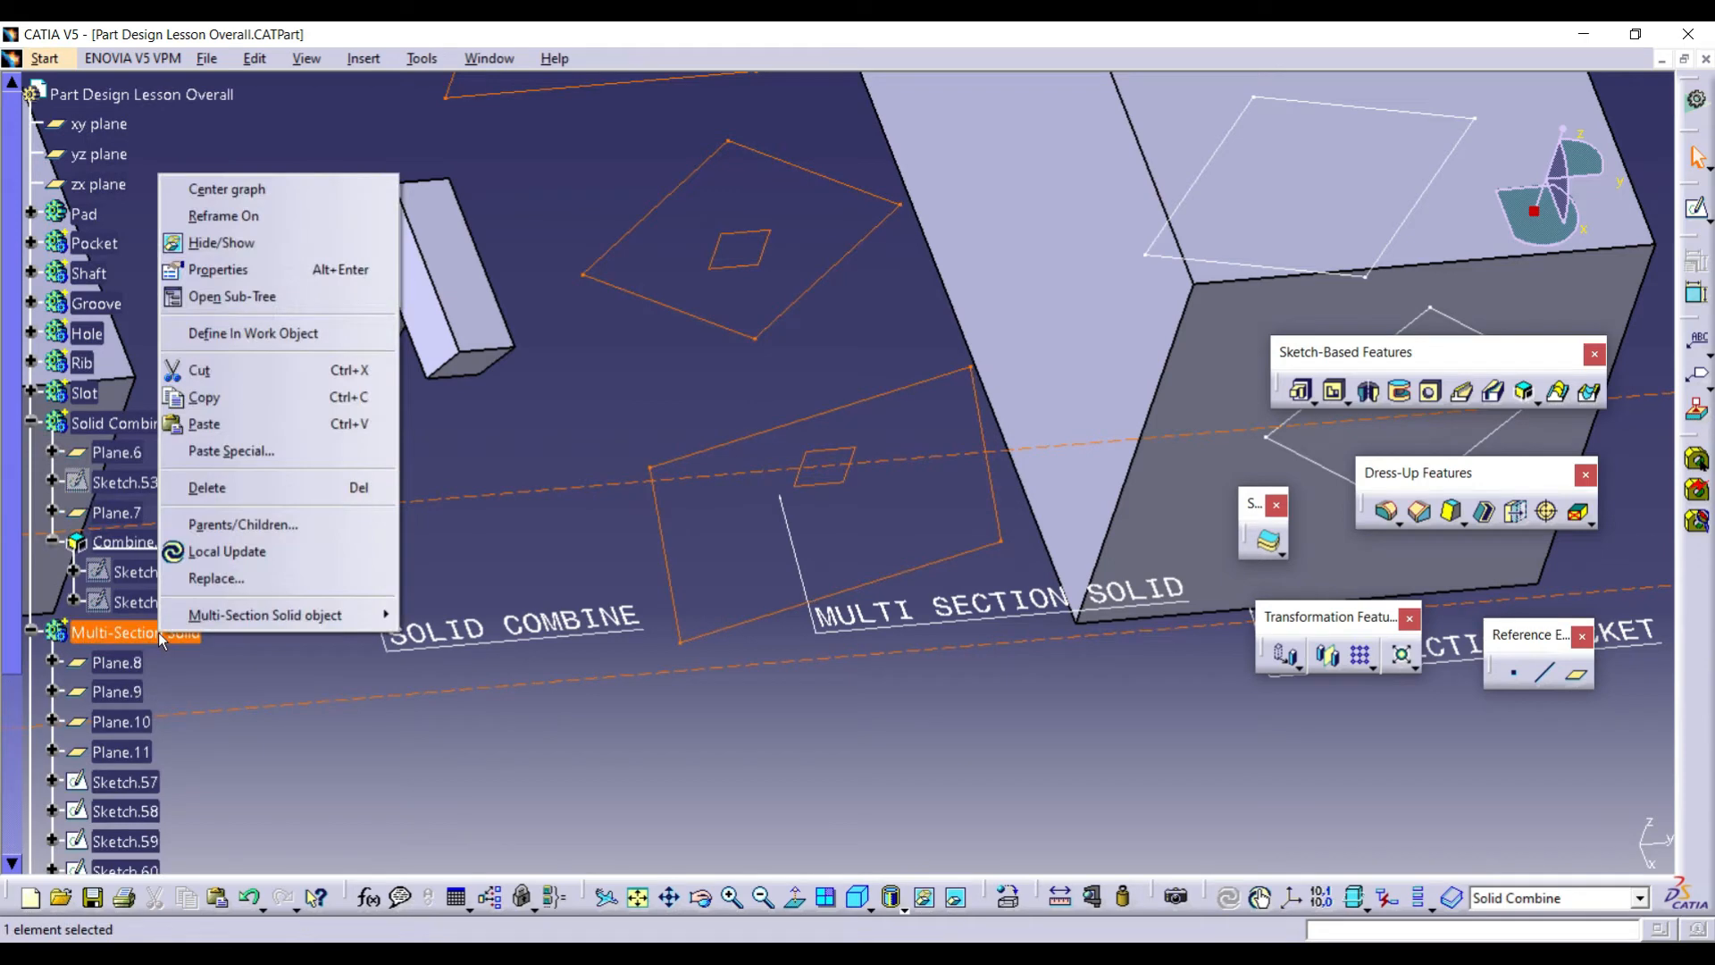
click(200, 334)
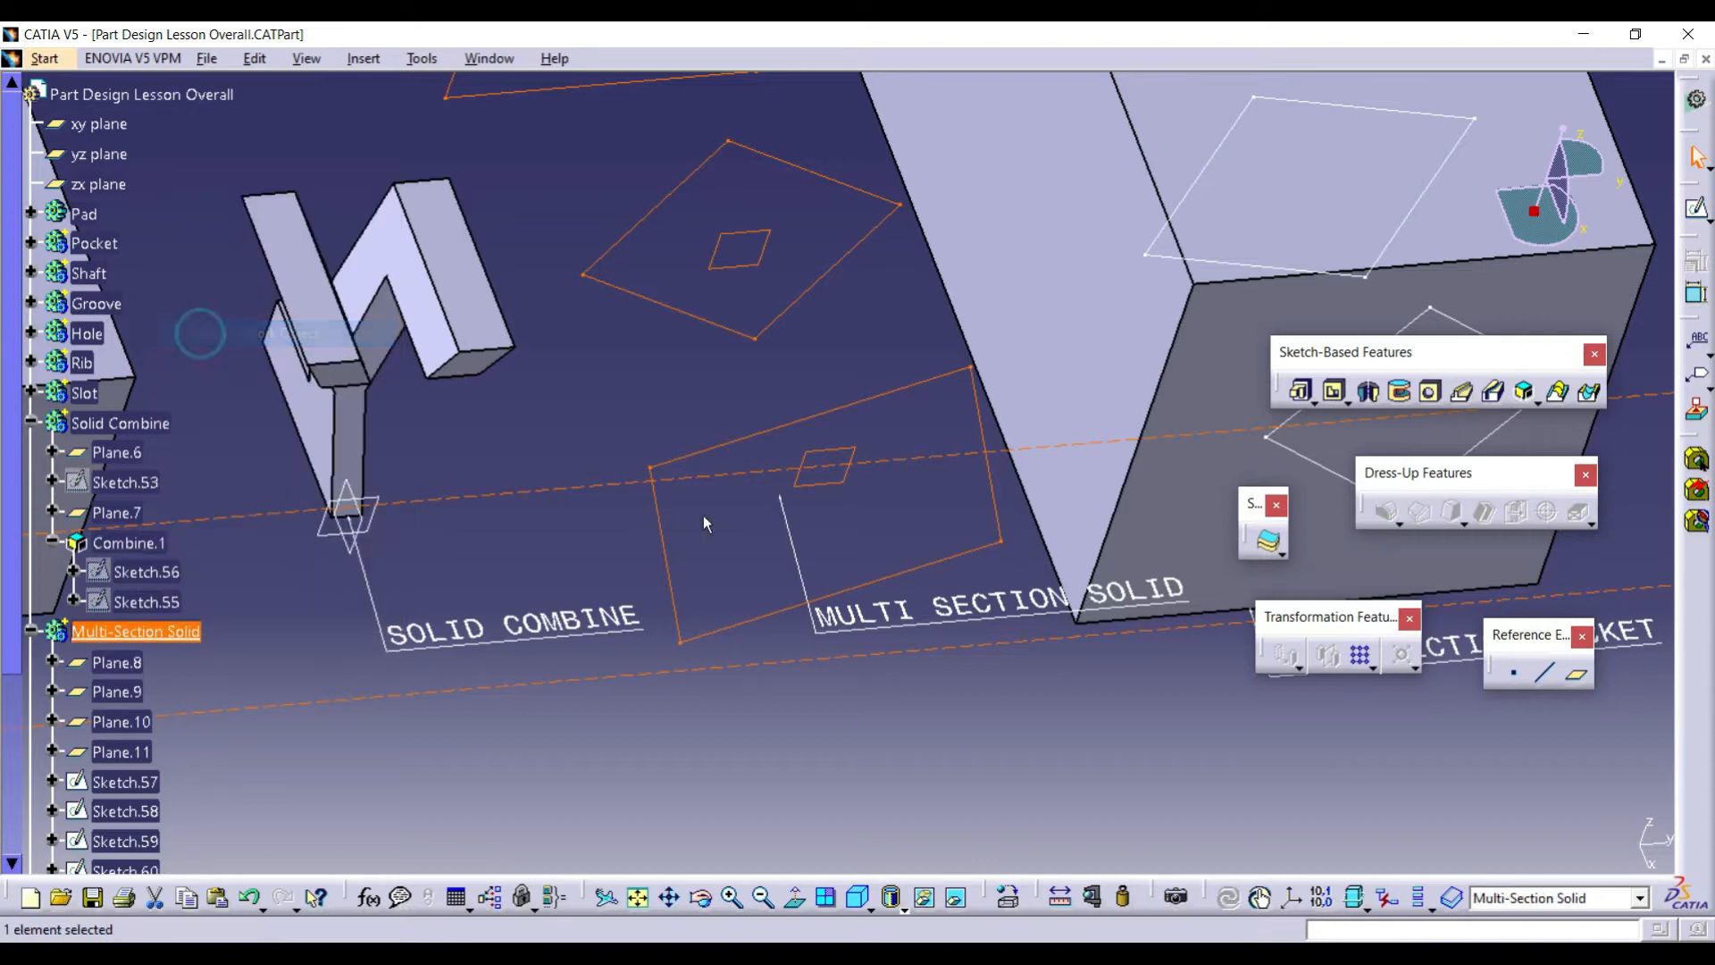
Examine the lesson part's pocket, shaft, groove and slot examples and the stacked section sketches of the Multi-Section Solid.
mouse_move(900, 510)
middle_down()
mouse_move(933, 536)
mouse_move(911, 513)
mouse_move(889, 371)
middle_up()
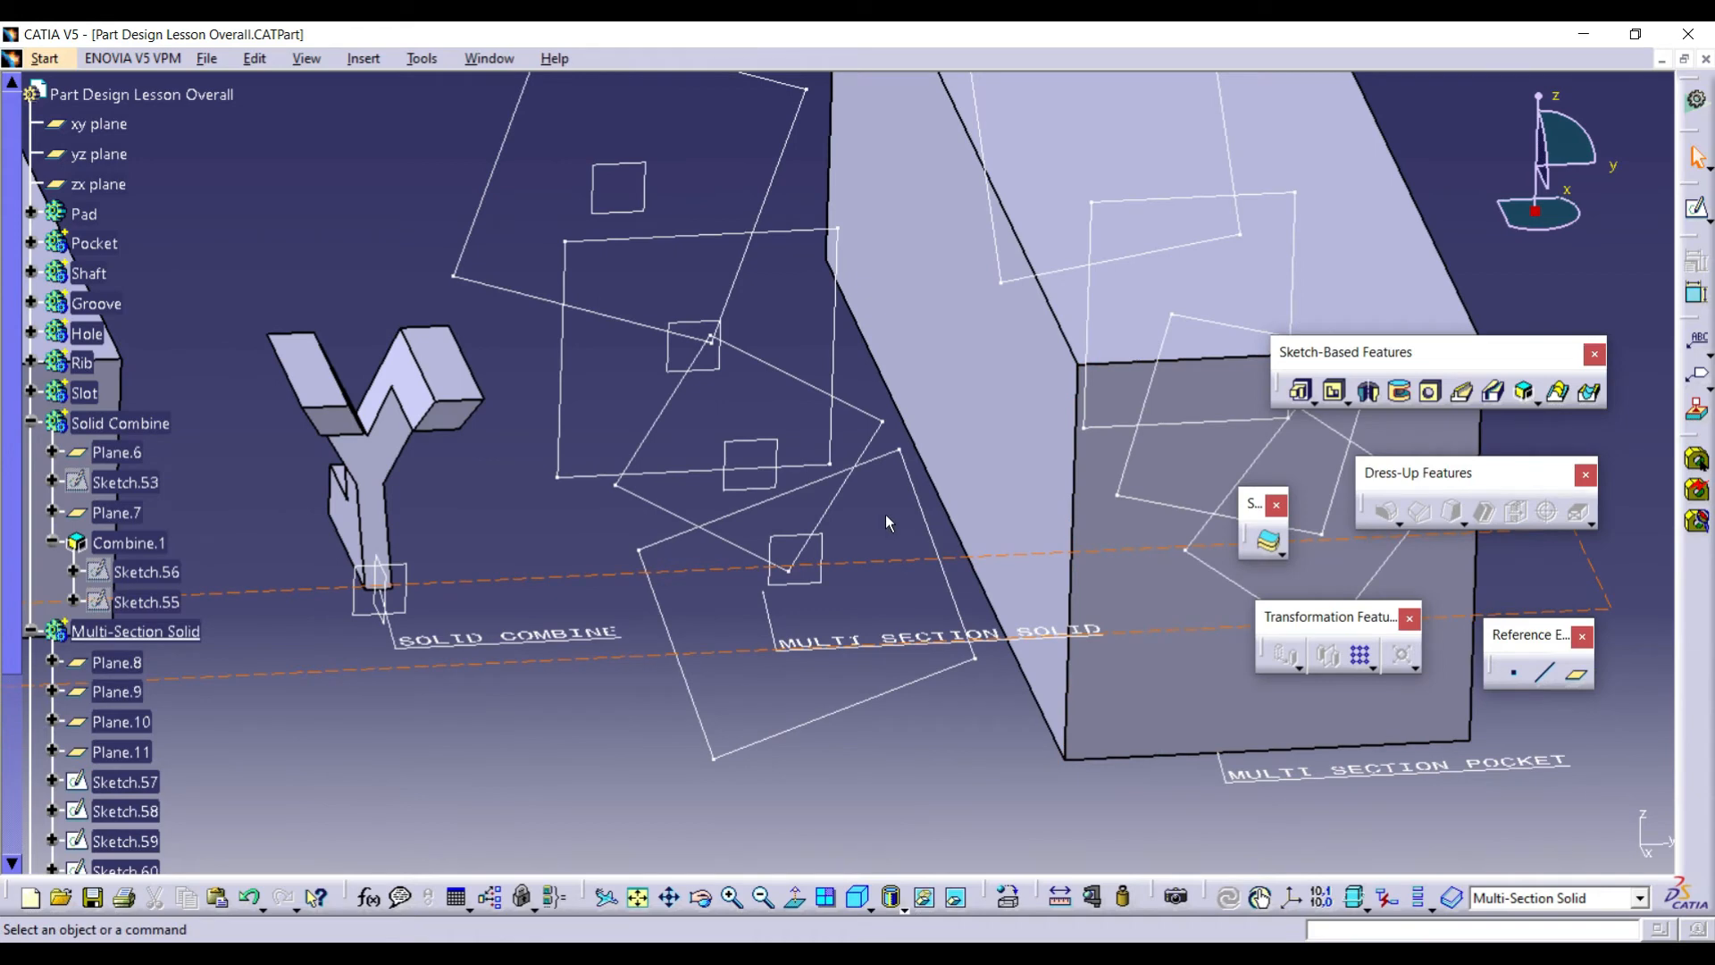
ctrl+middle_drag(887, 502, 1434, 572)
middle_drag(529, 560, 661, 429)
middle_click(529, 560)
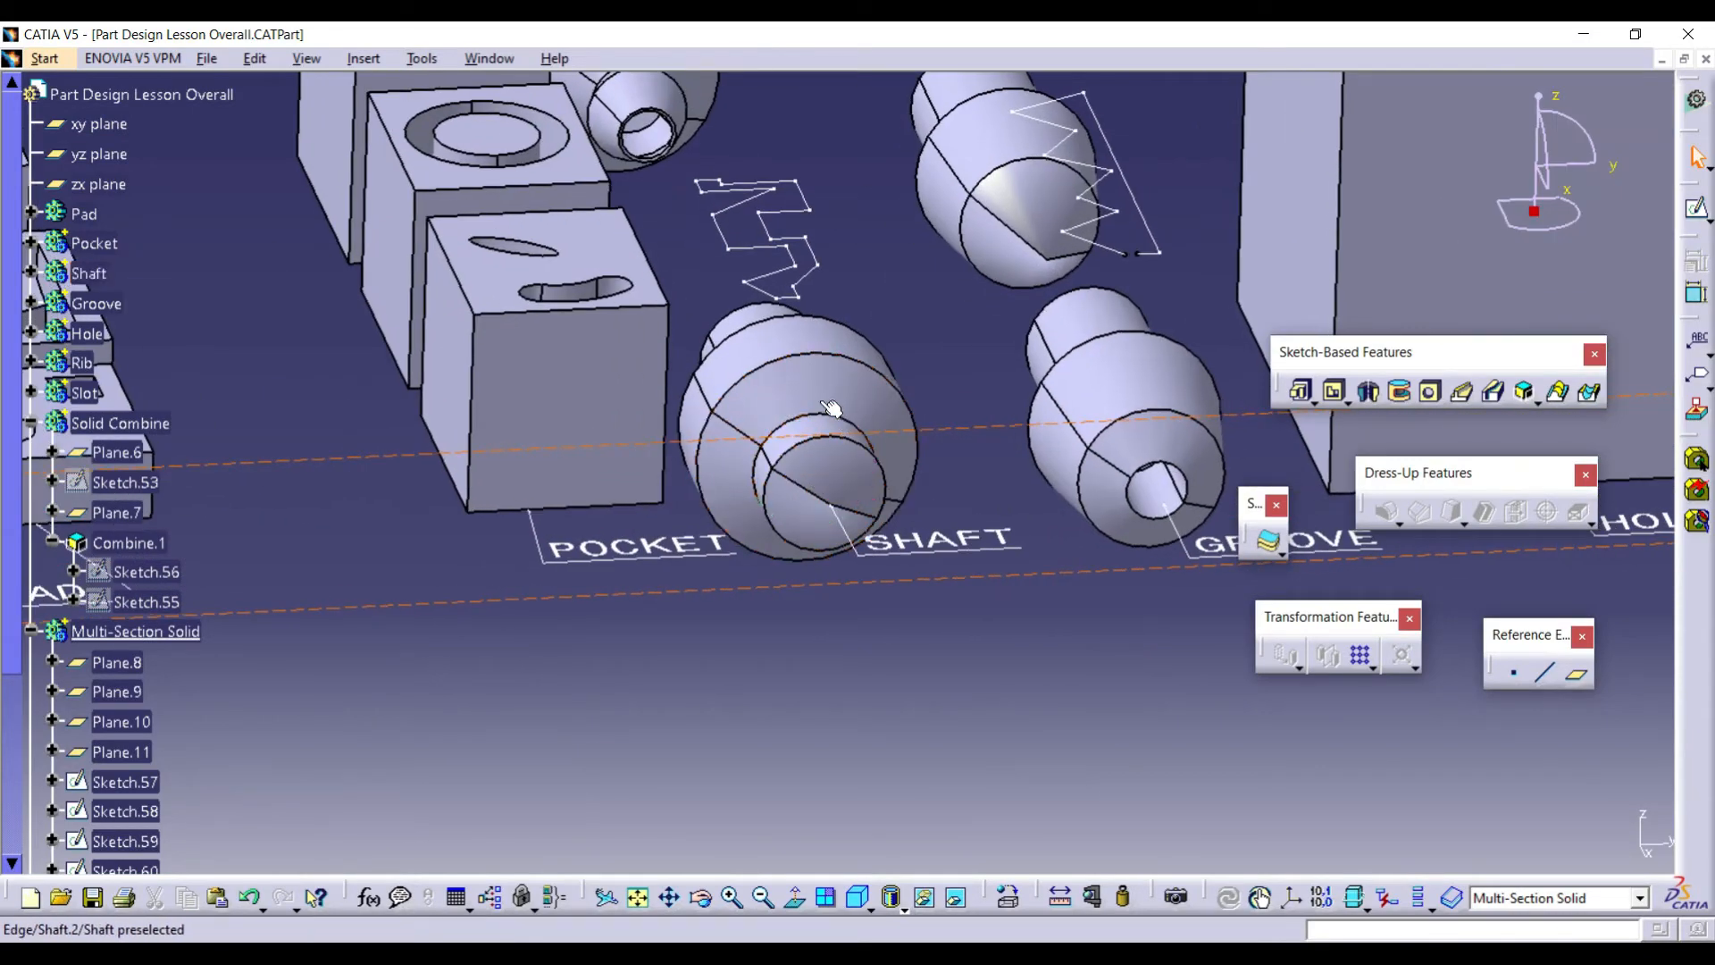
middle_click(823, 404)
middle_drag(811, 478, 833, 533)
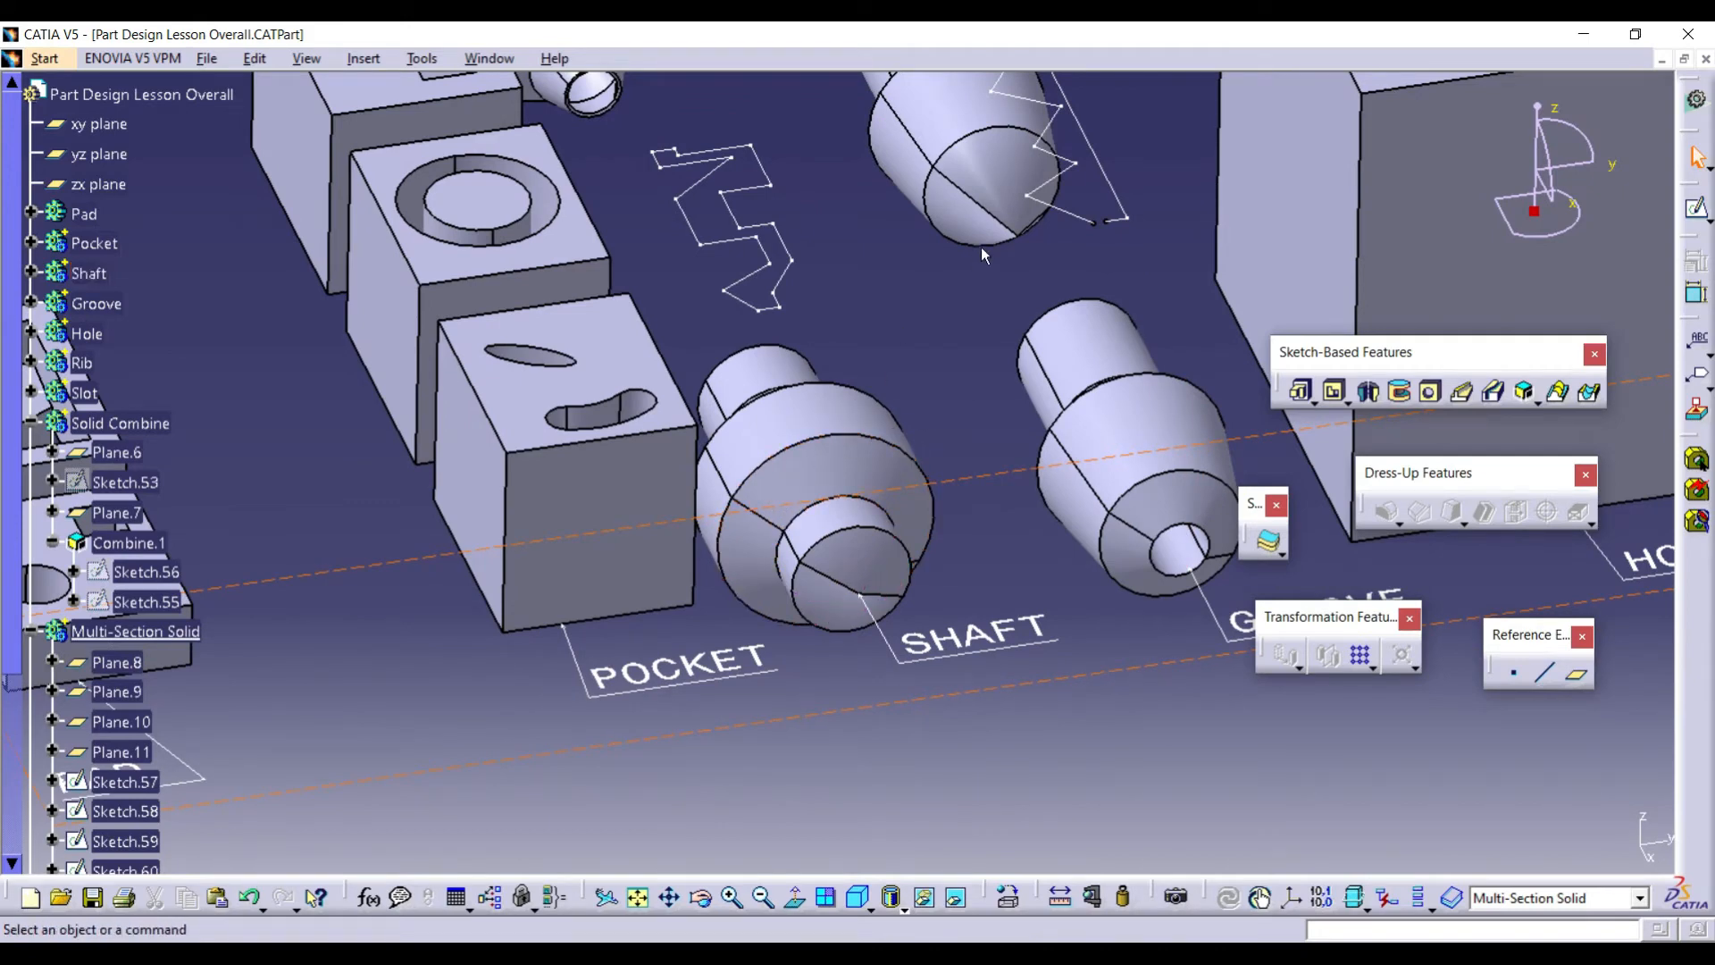
middle_drag(859, 409, 904, 403)
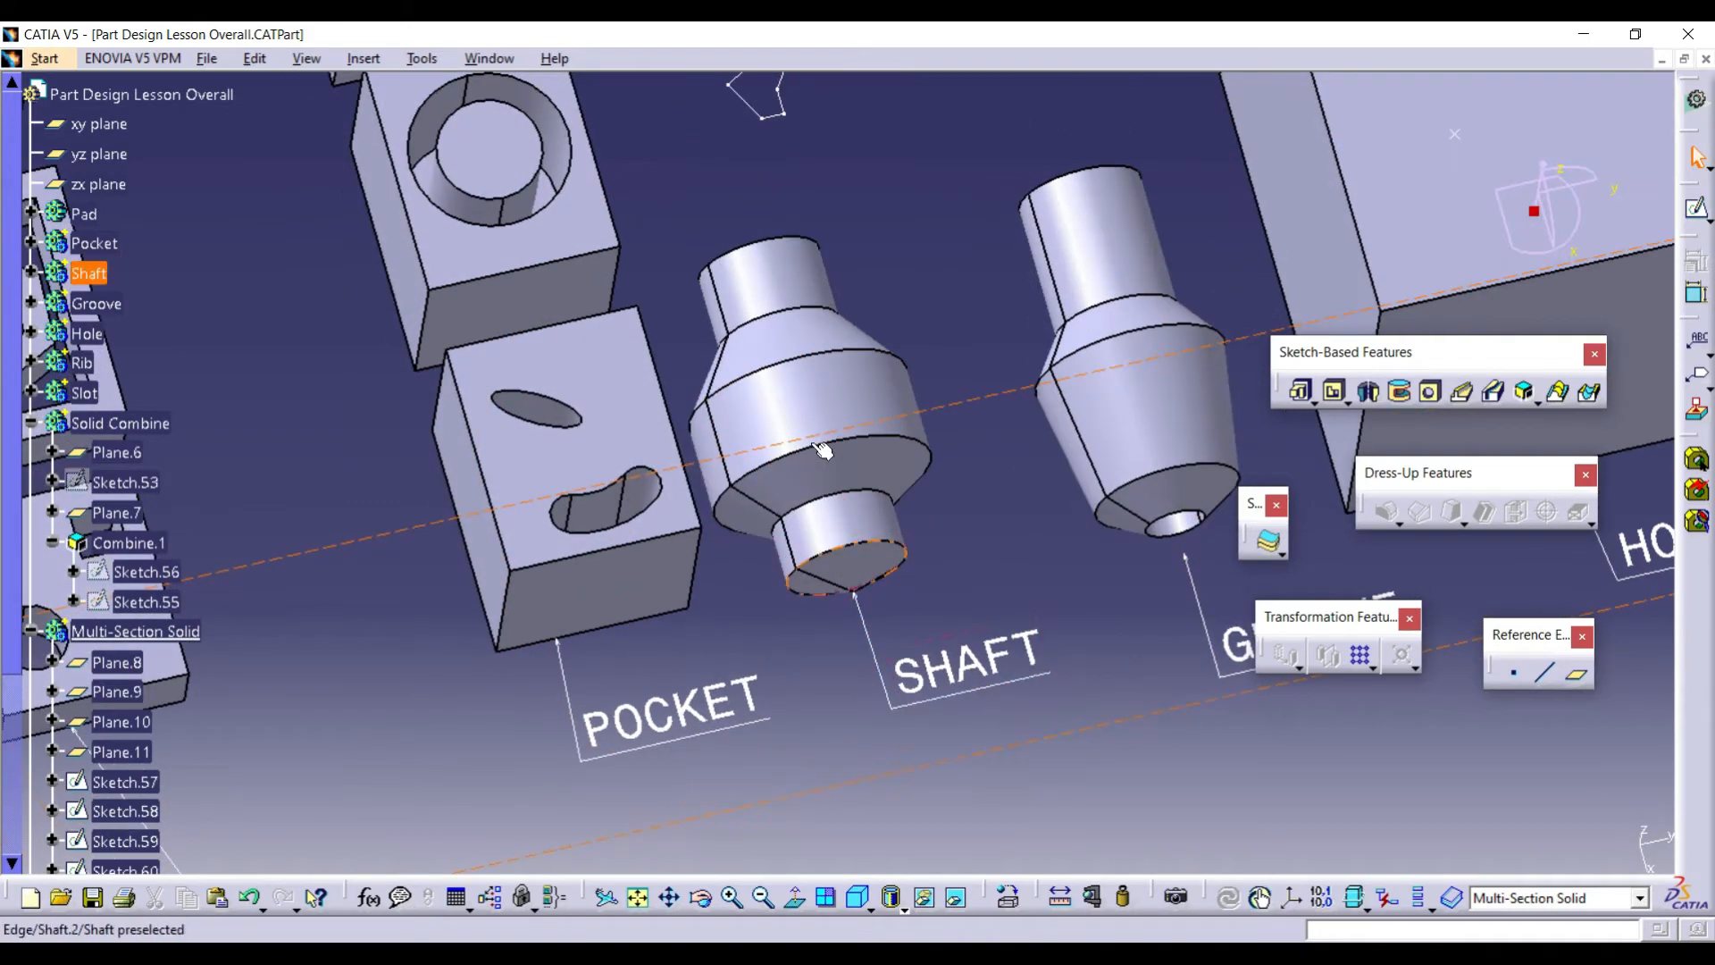
middle_drag(995, 475, 358, 561)
middle_drag(1161, 411, 899, 566)
middle_drag(1075, 435, 807, 528)
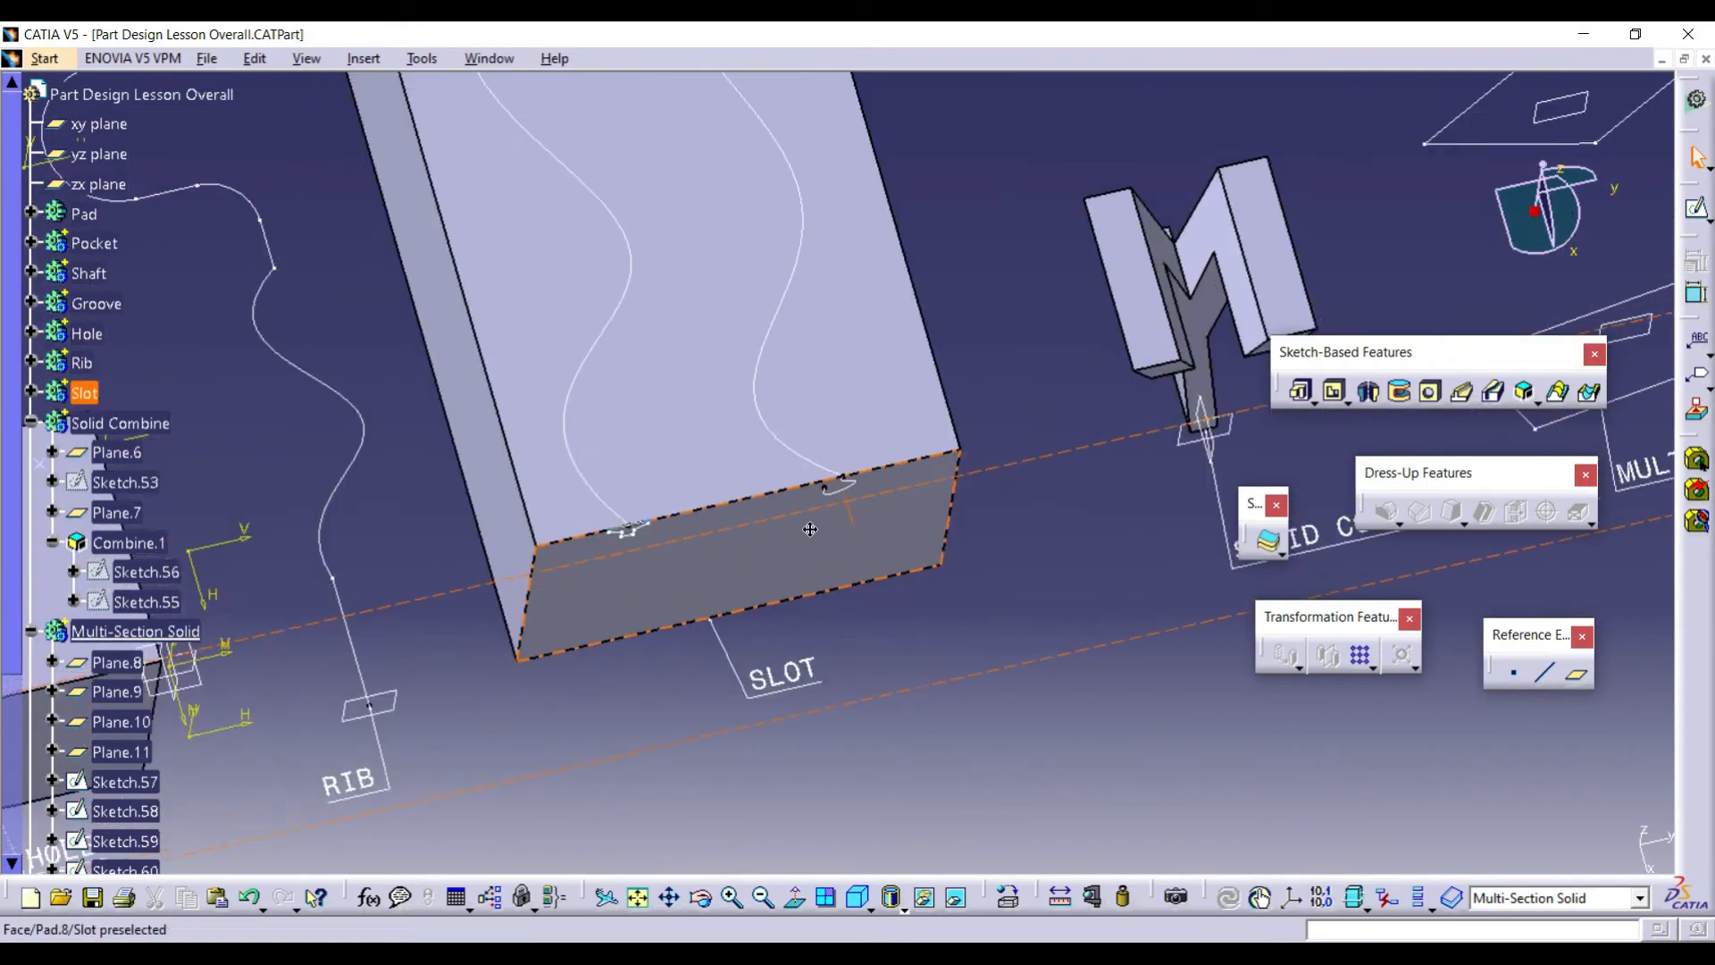
middle_drag(1233, 429, 636, 557)
middle_drag(1034, 452, 841, 313)
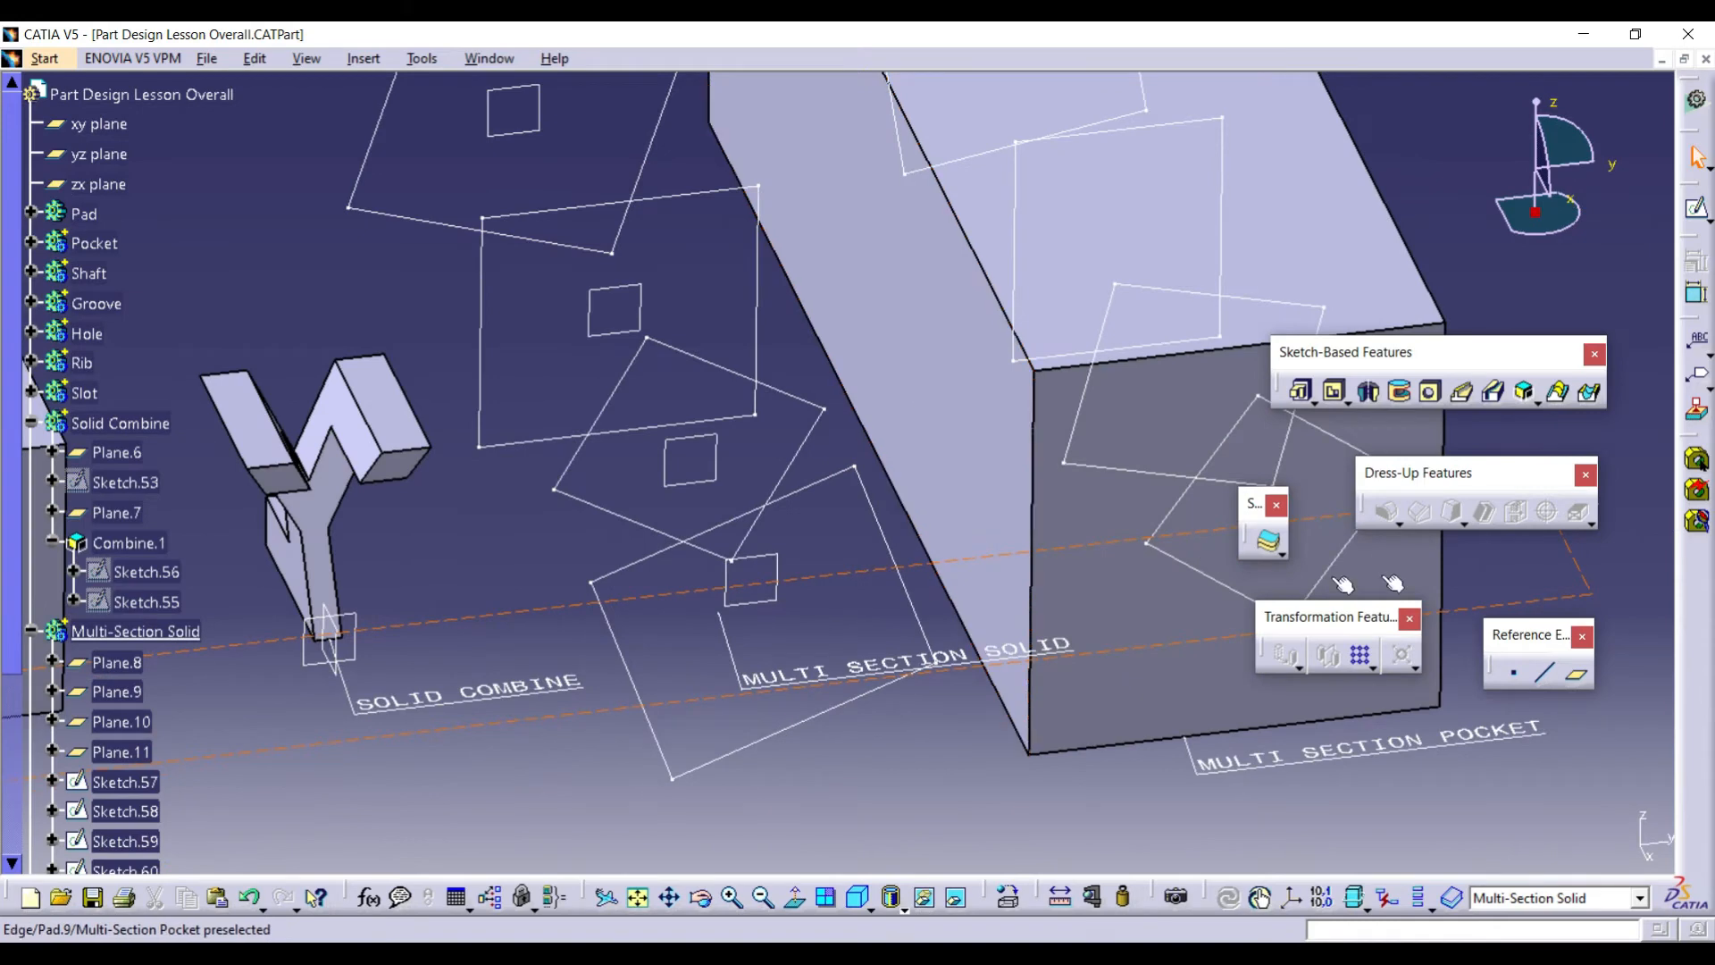
Create a multi-sections solid through Sketch.57, Sketch.58, Sketch.59 and Sketch.60, previewing the shape before accepting it.
click(1562, 400)
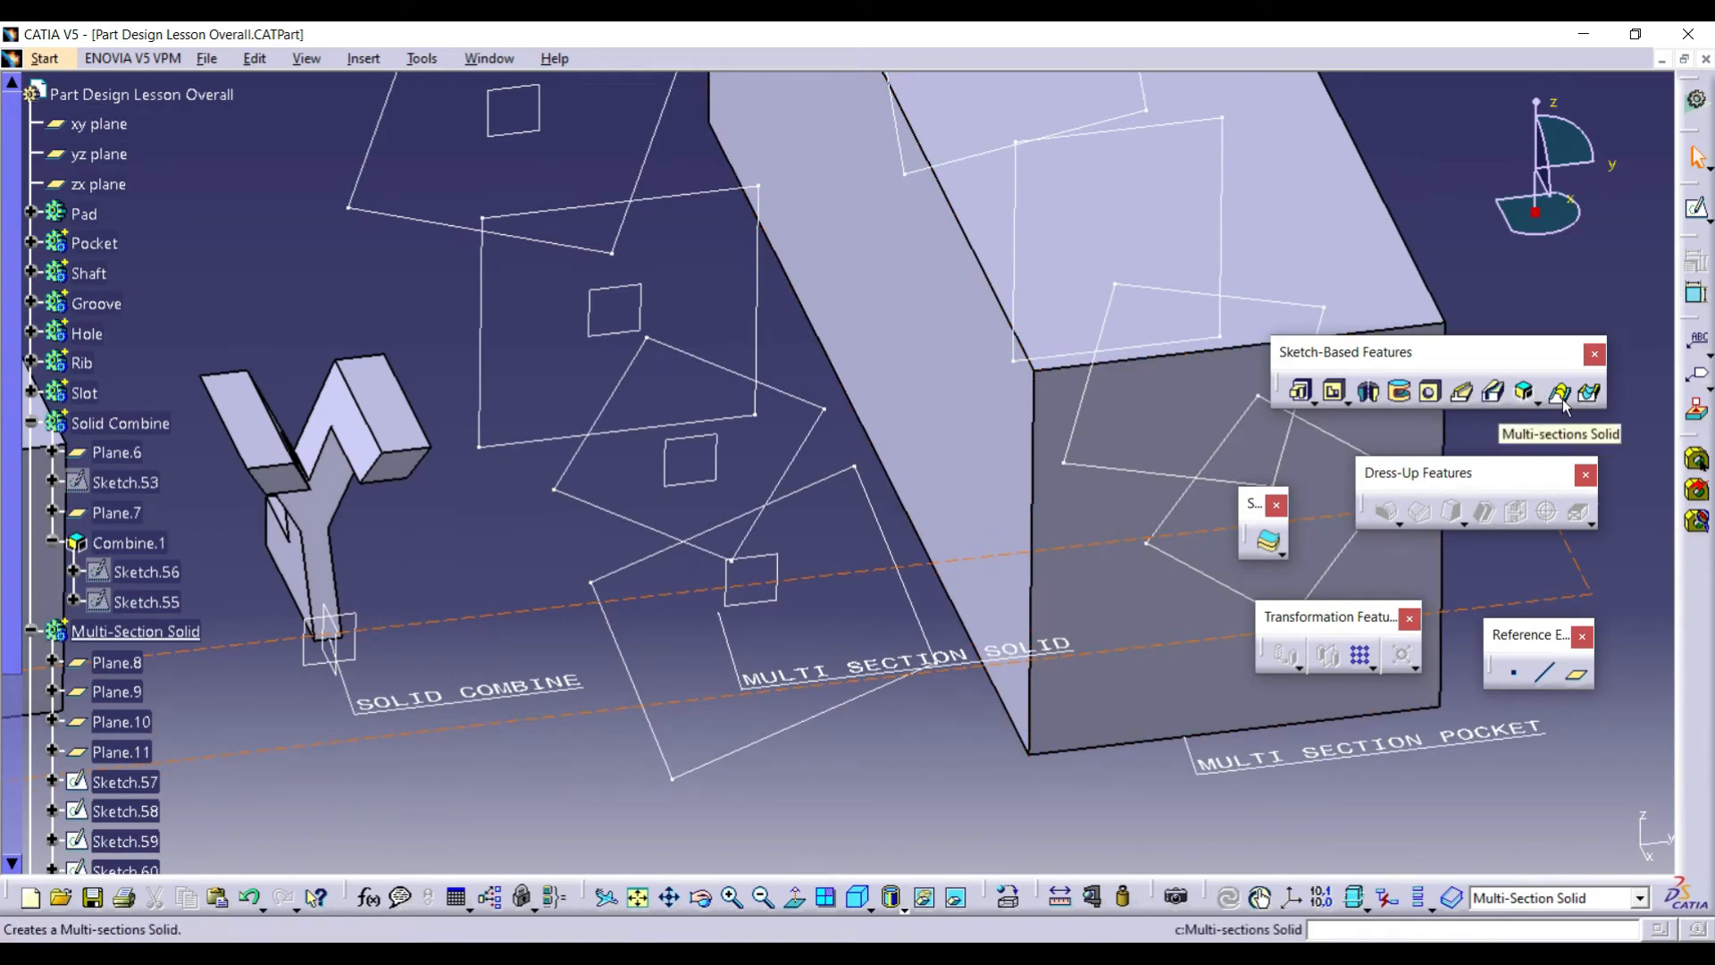
click(1562, 400)
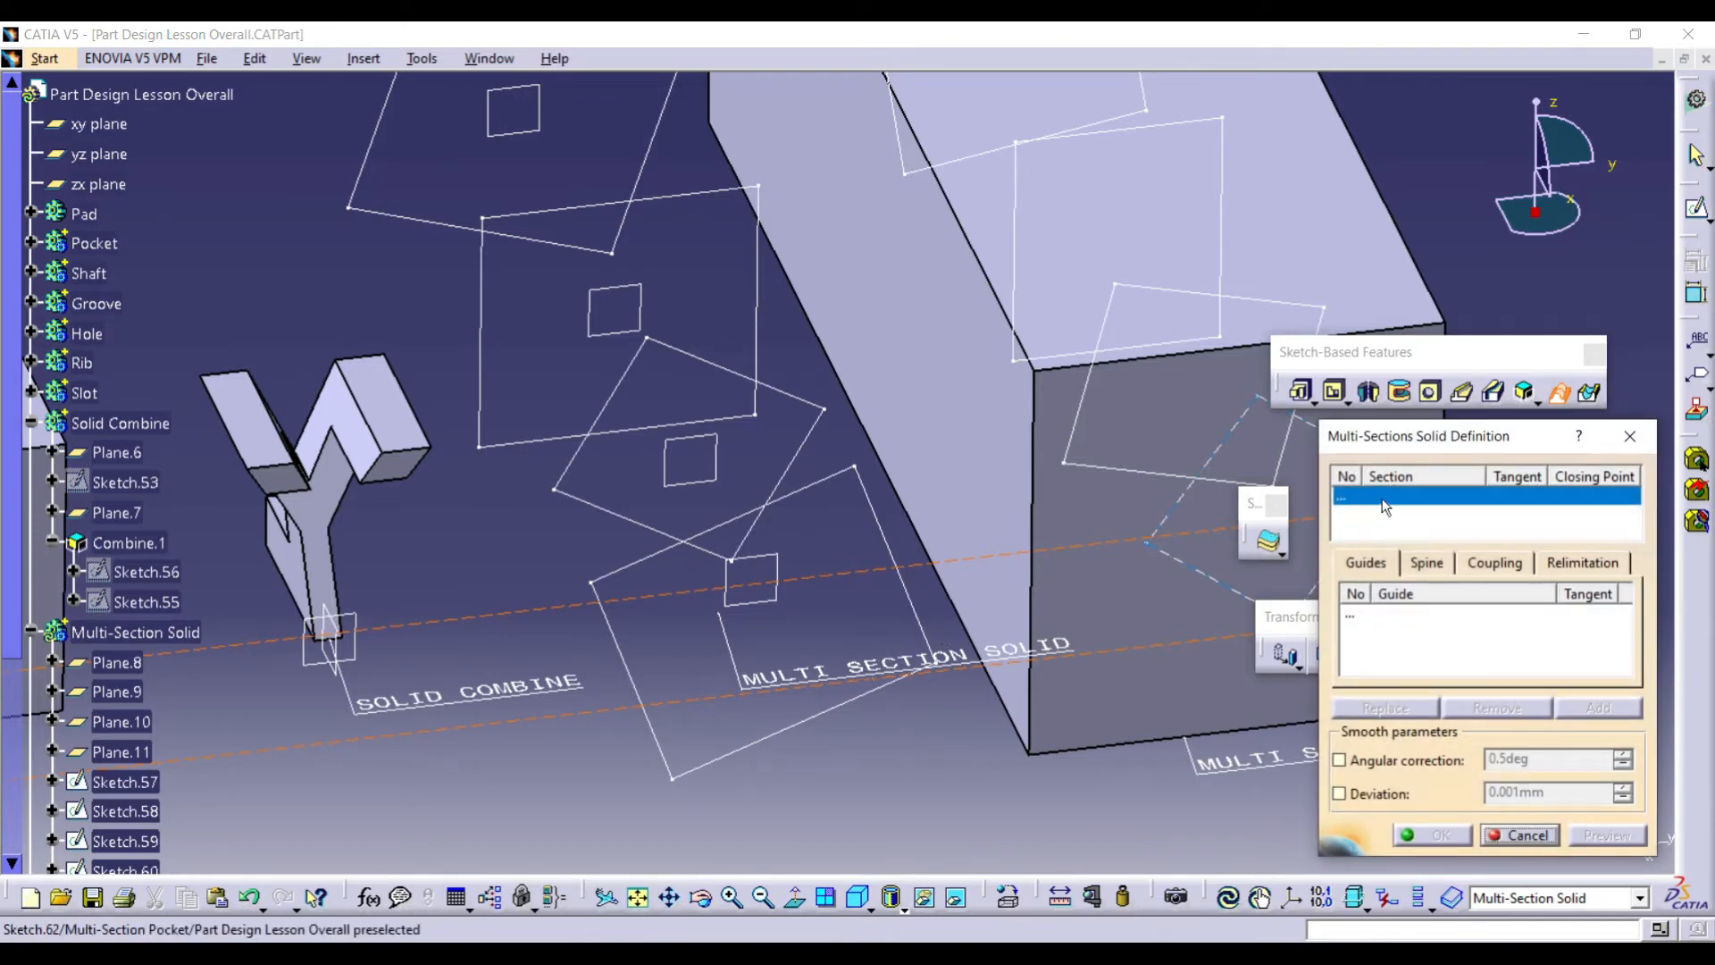
click(838, 483)
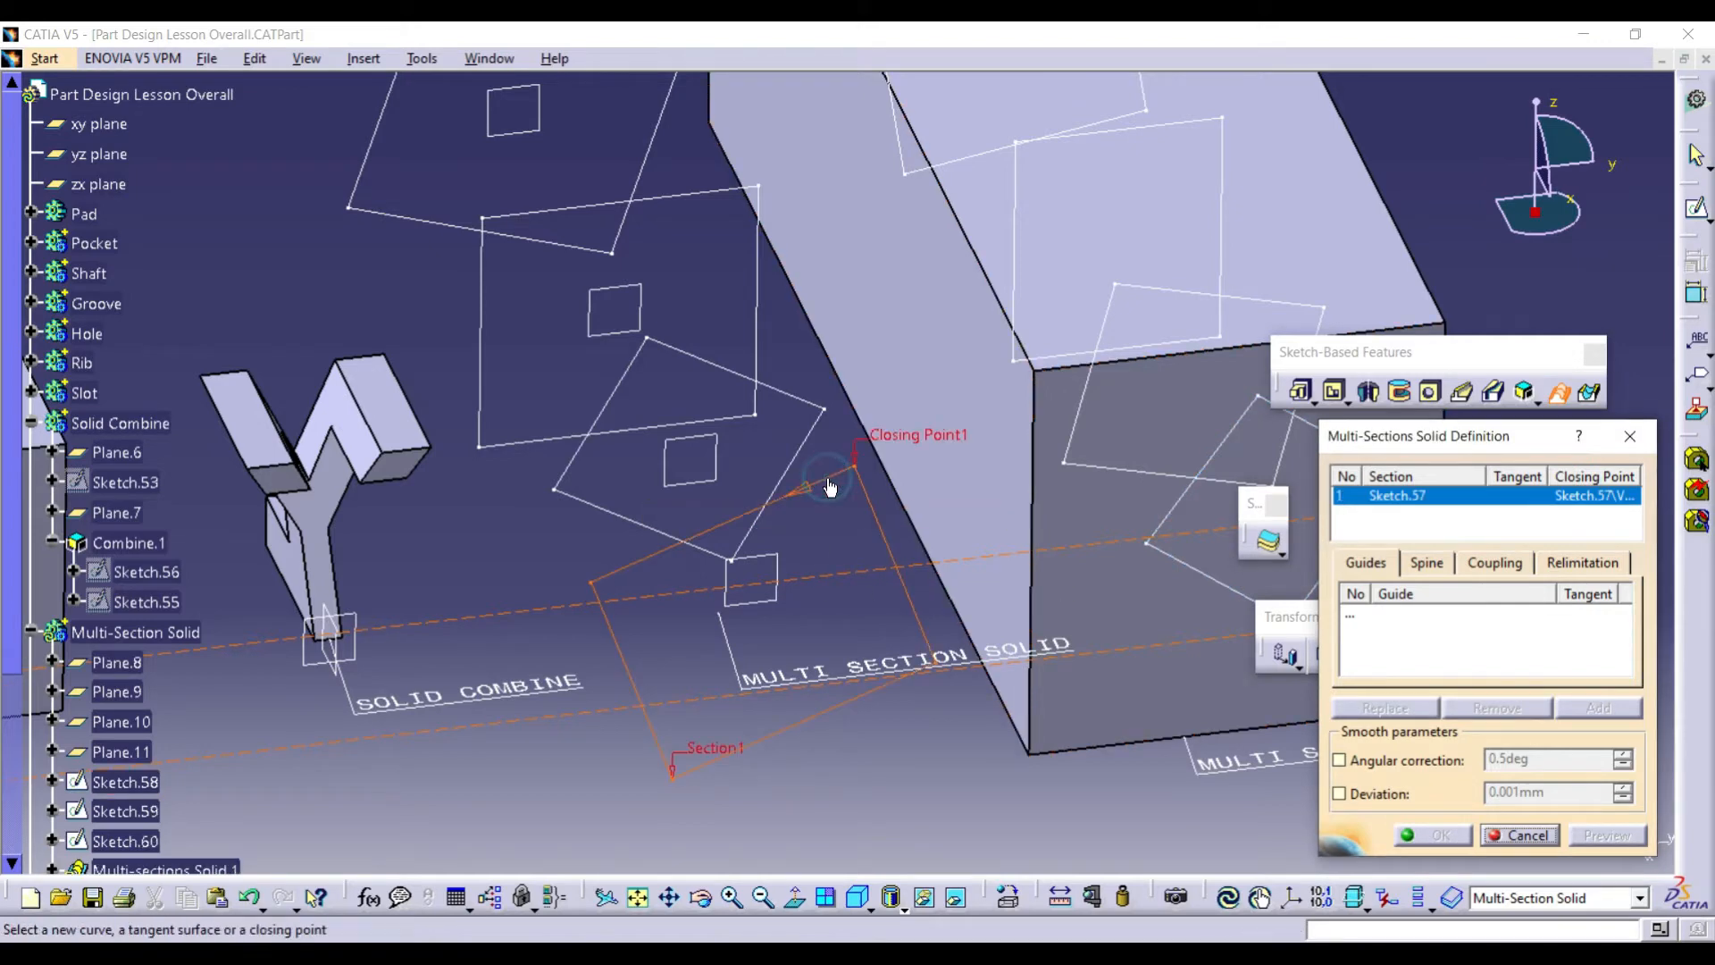
click(786, 393)
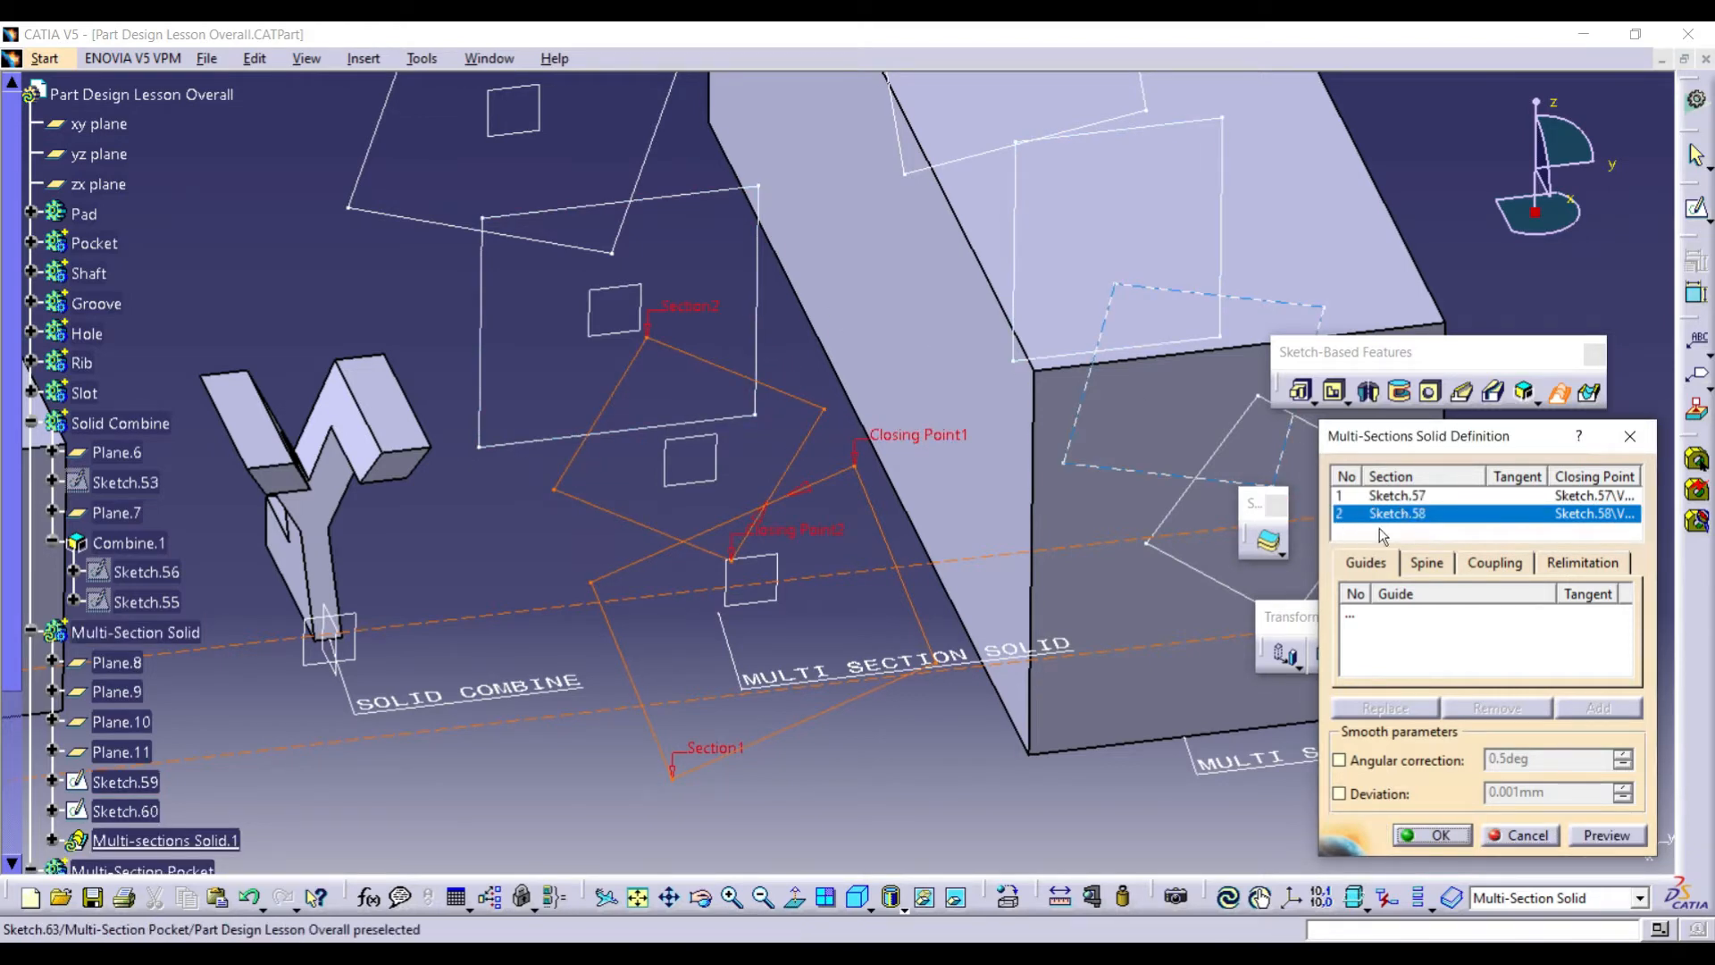
click(756, 284)
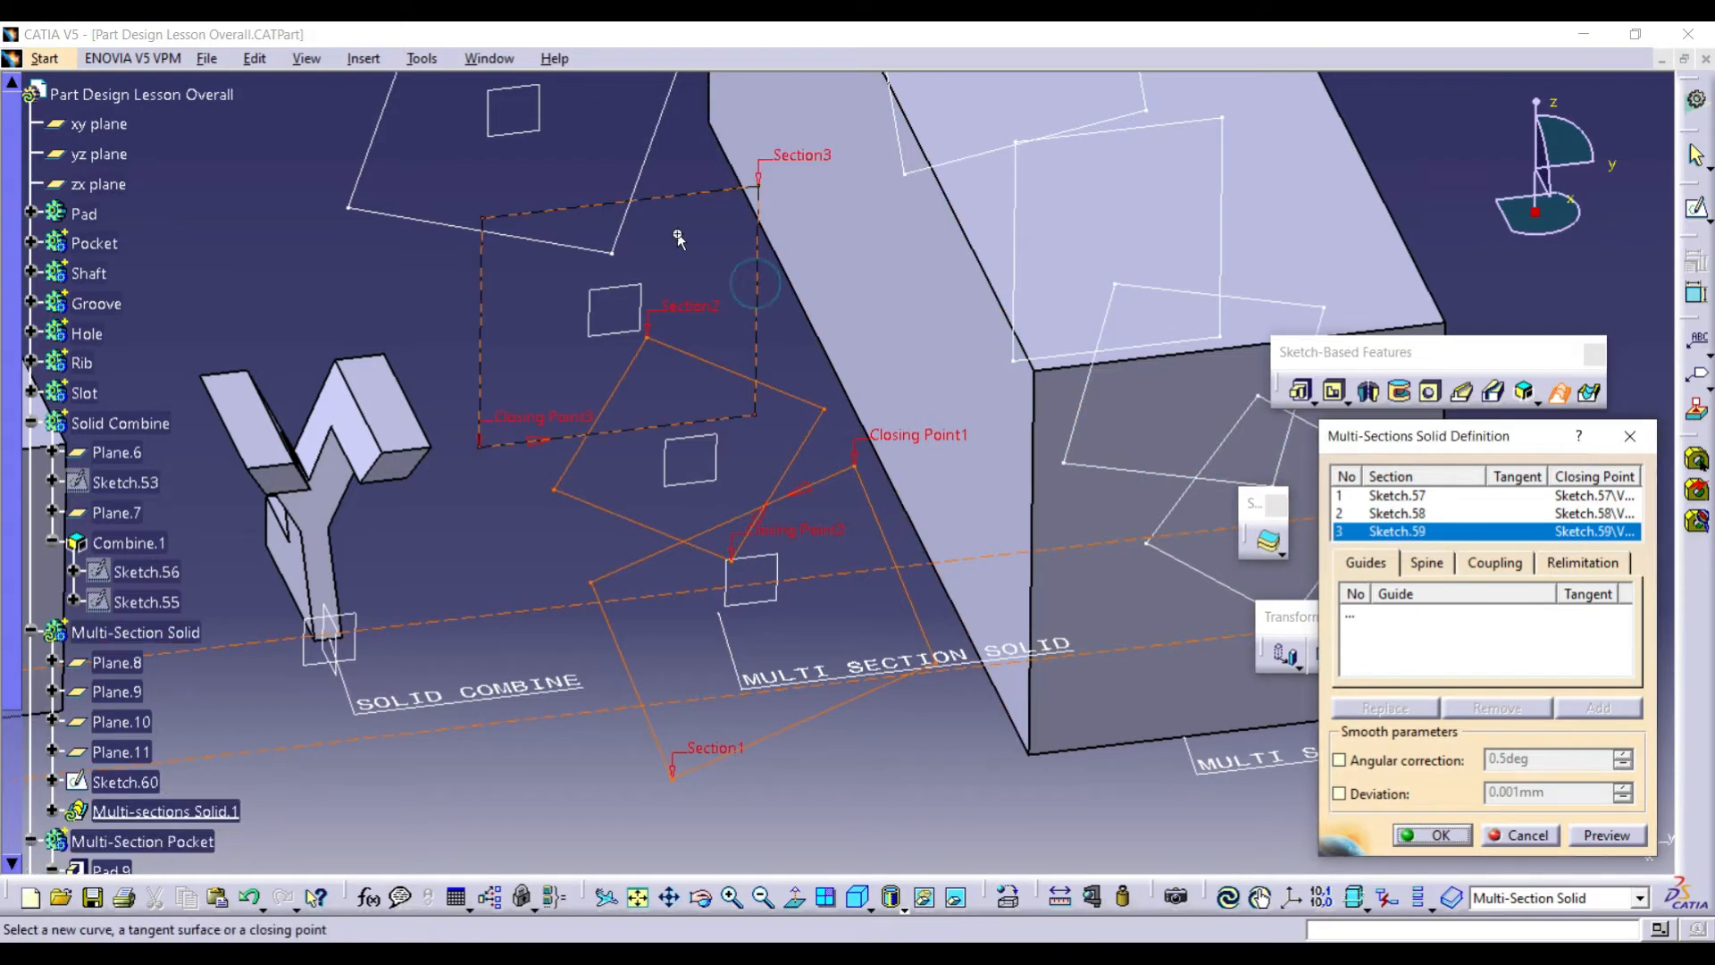
middle_drag(643, 125, 716, 325)
click(702, 257)
middle_drag(740, 404, 724, 331)
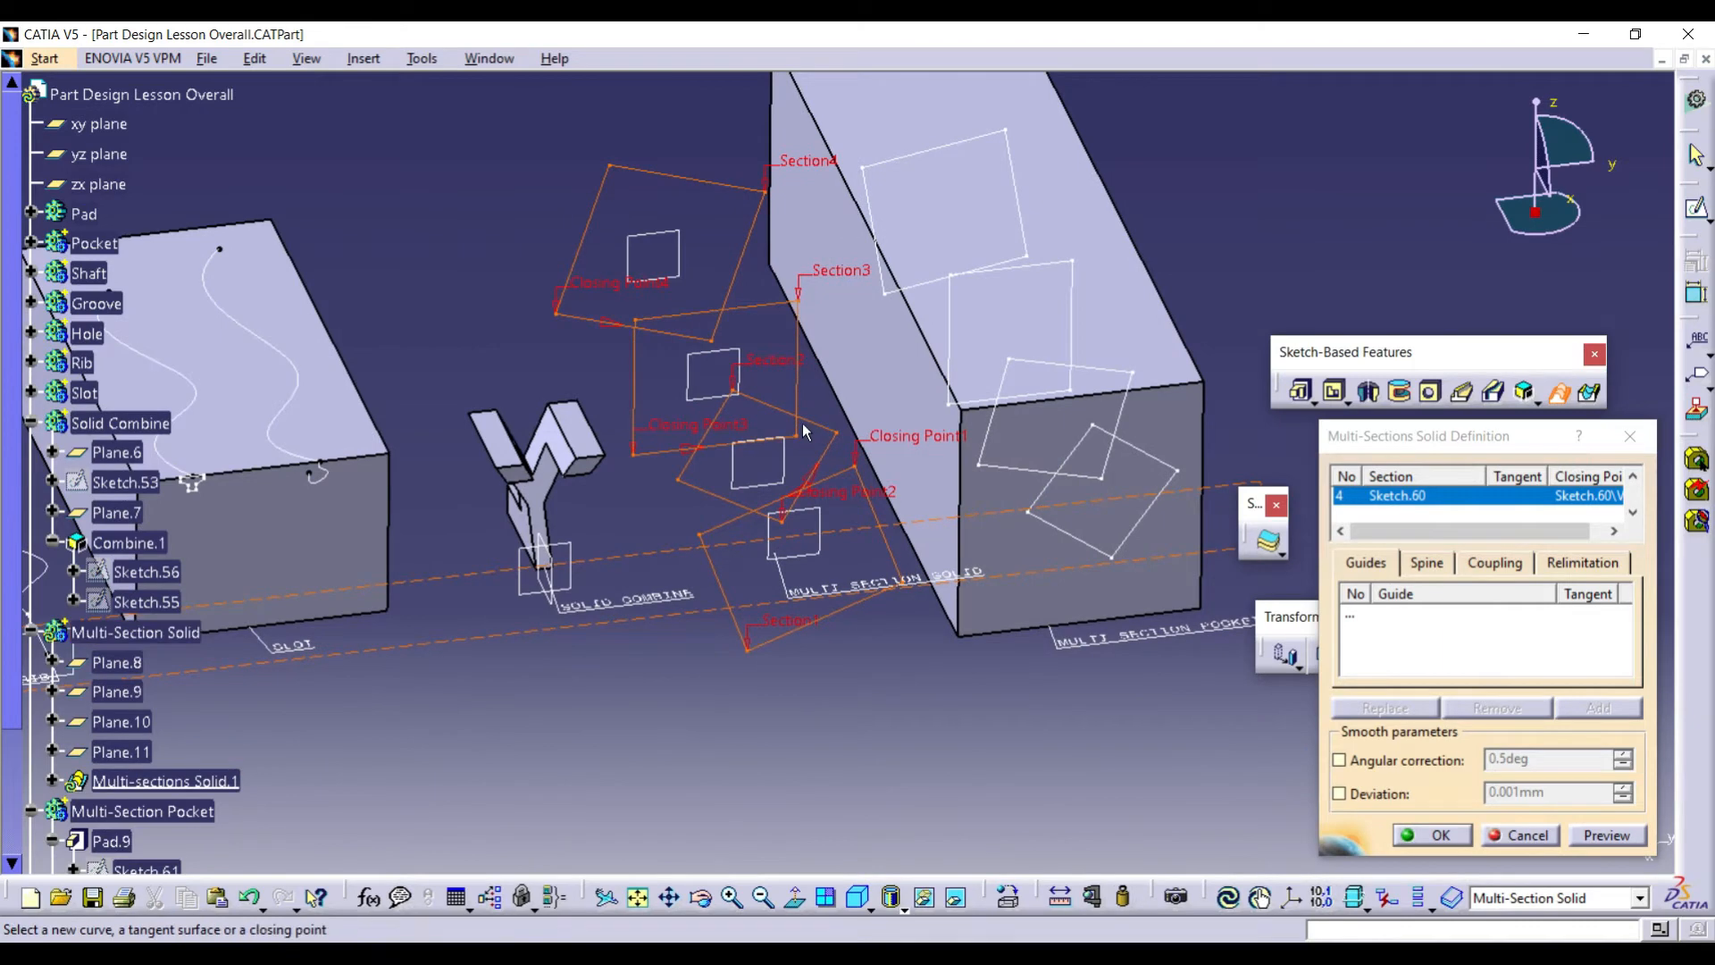
middle_drag(802, 432, 838, 487)
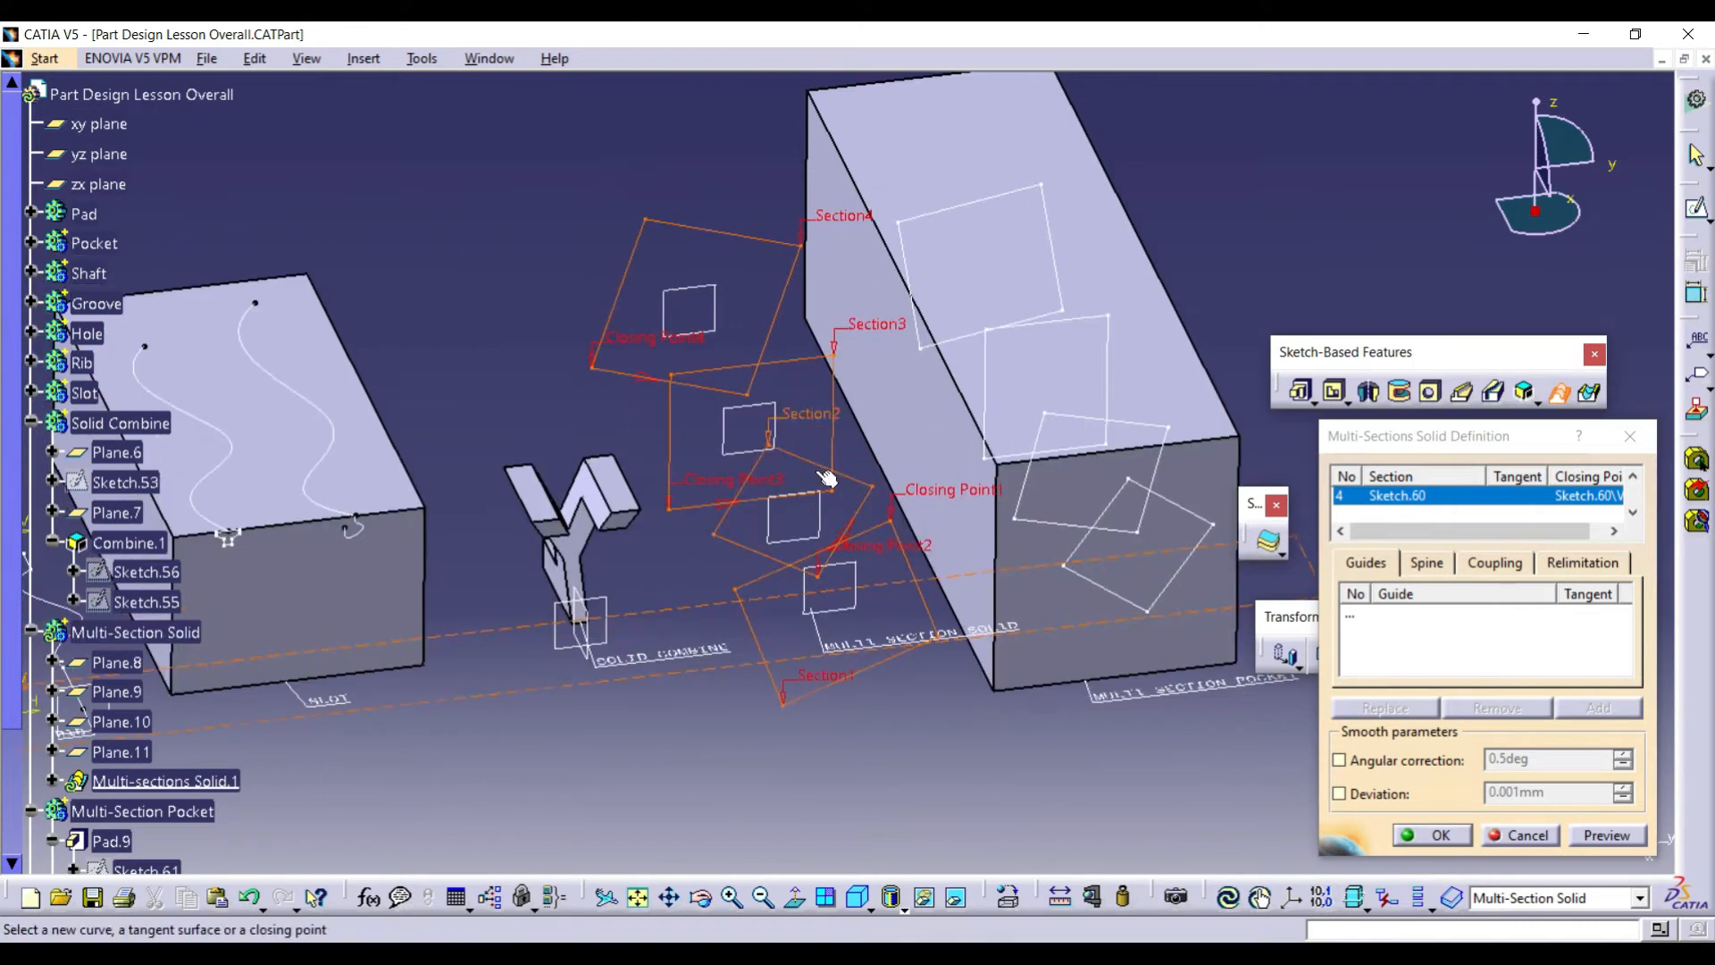
click(1606, 834)
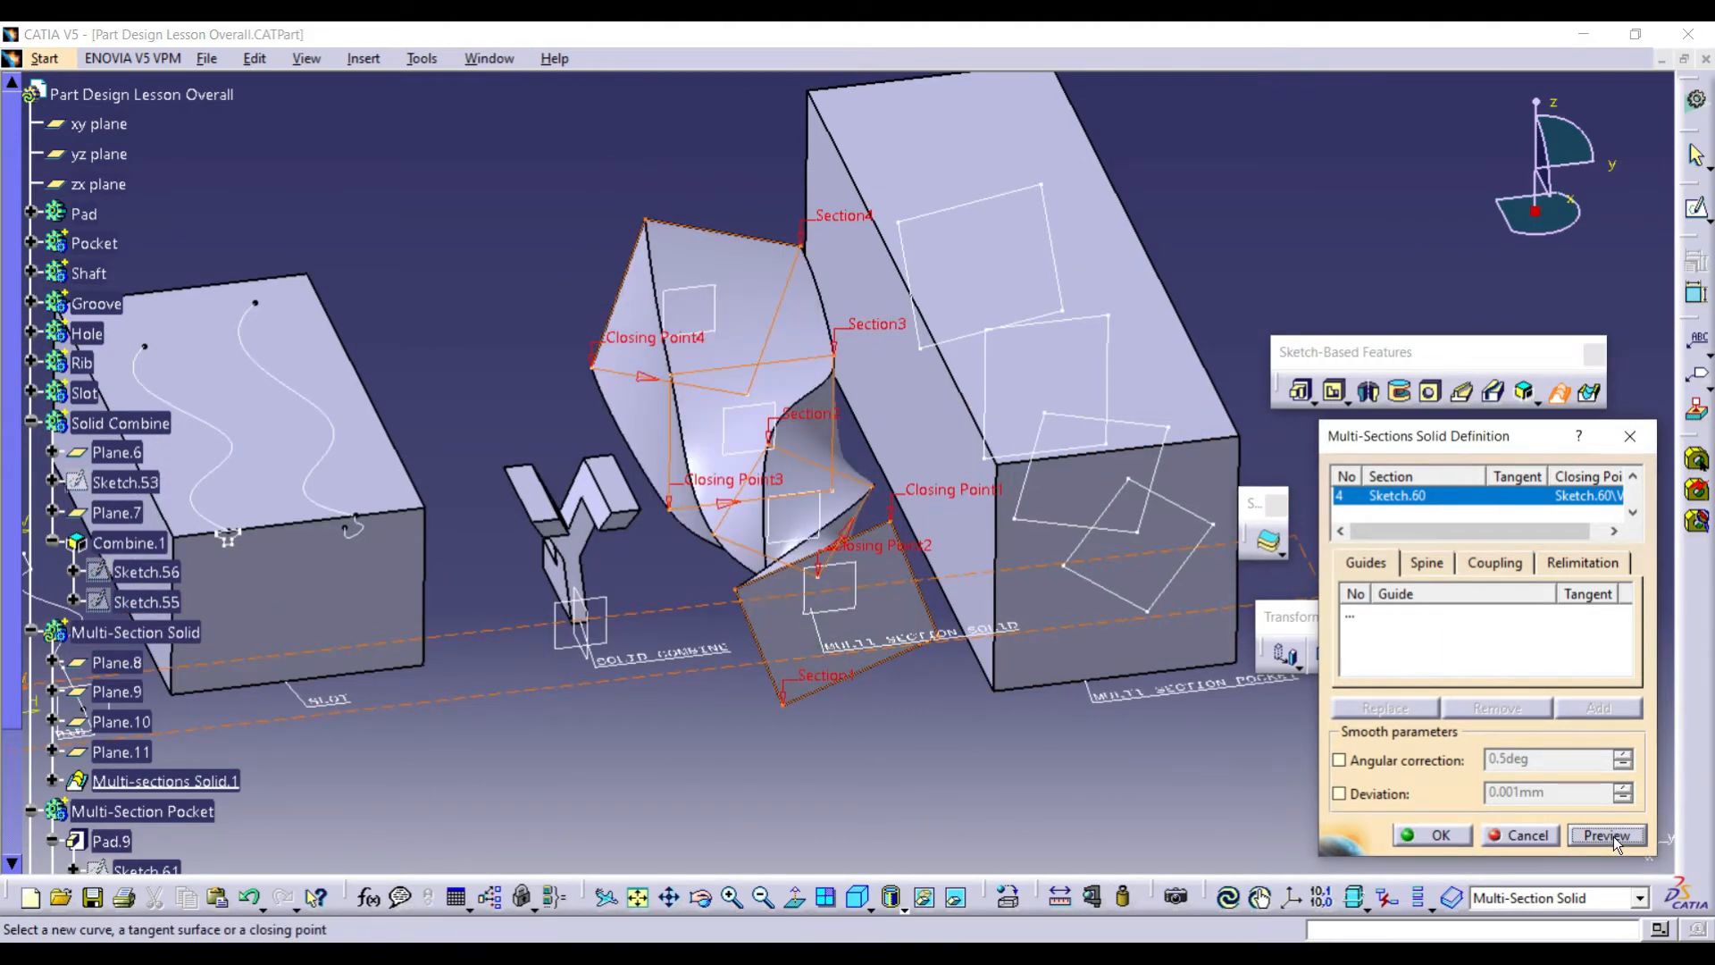
middle_drag(753, 576, 815, 464)
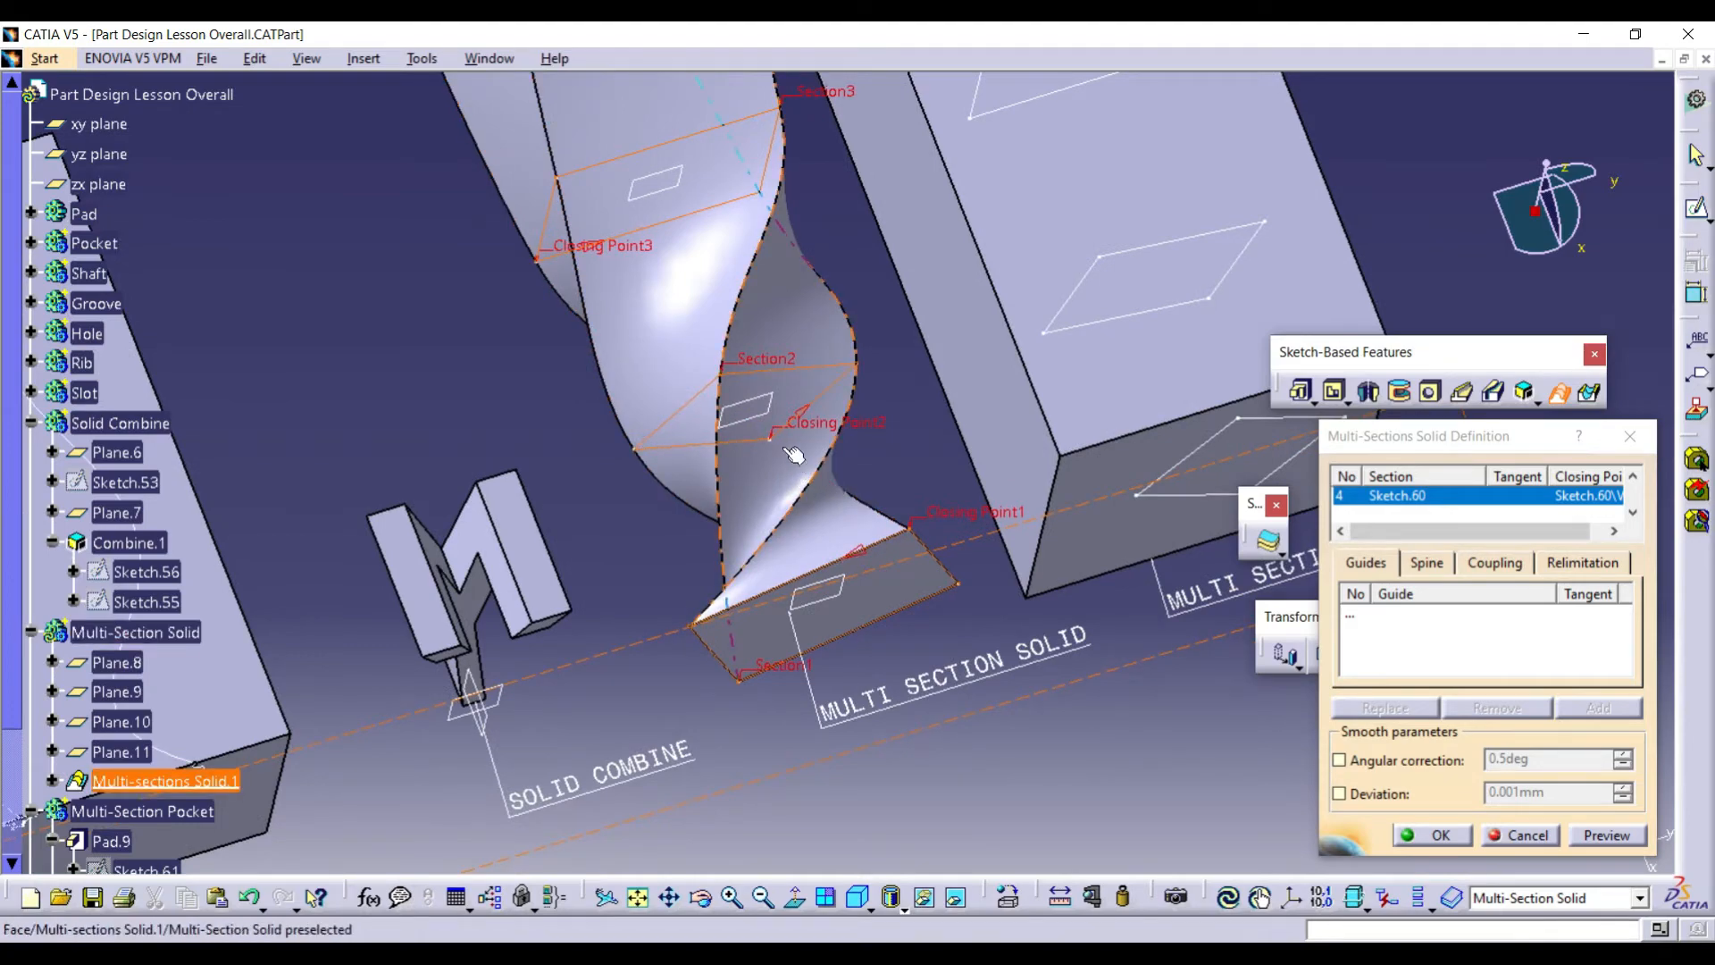
middle_drag(767, 447, 974, 546)
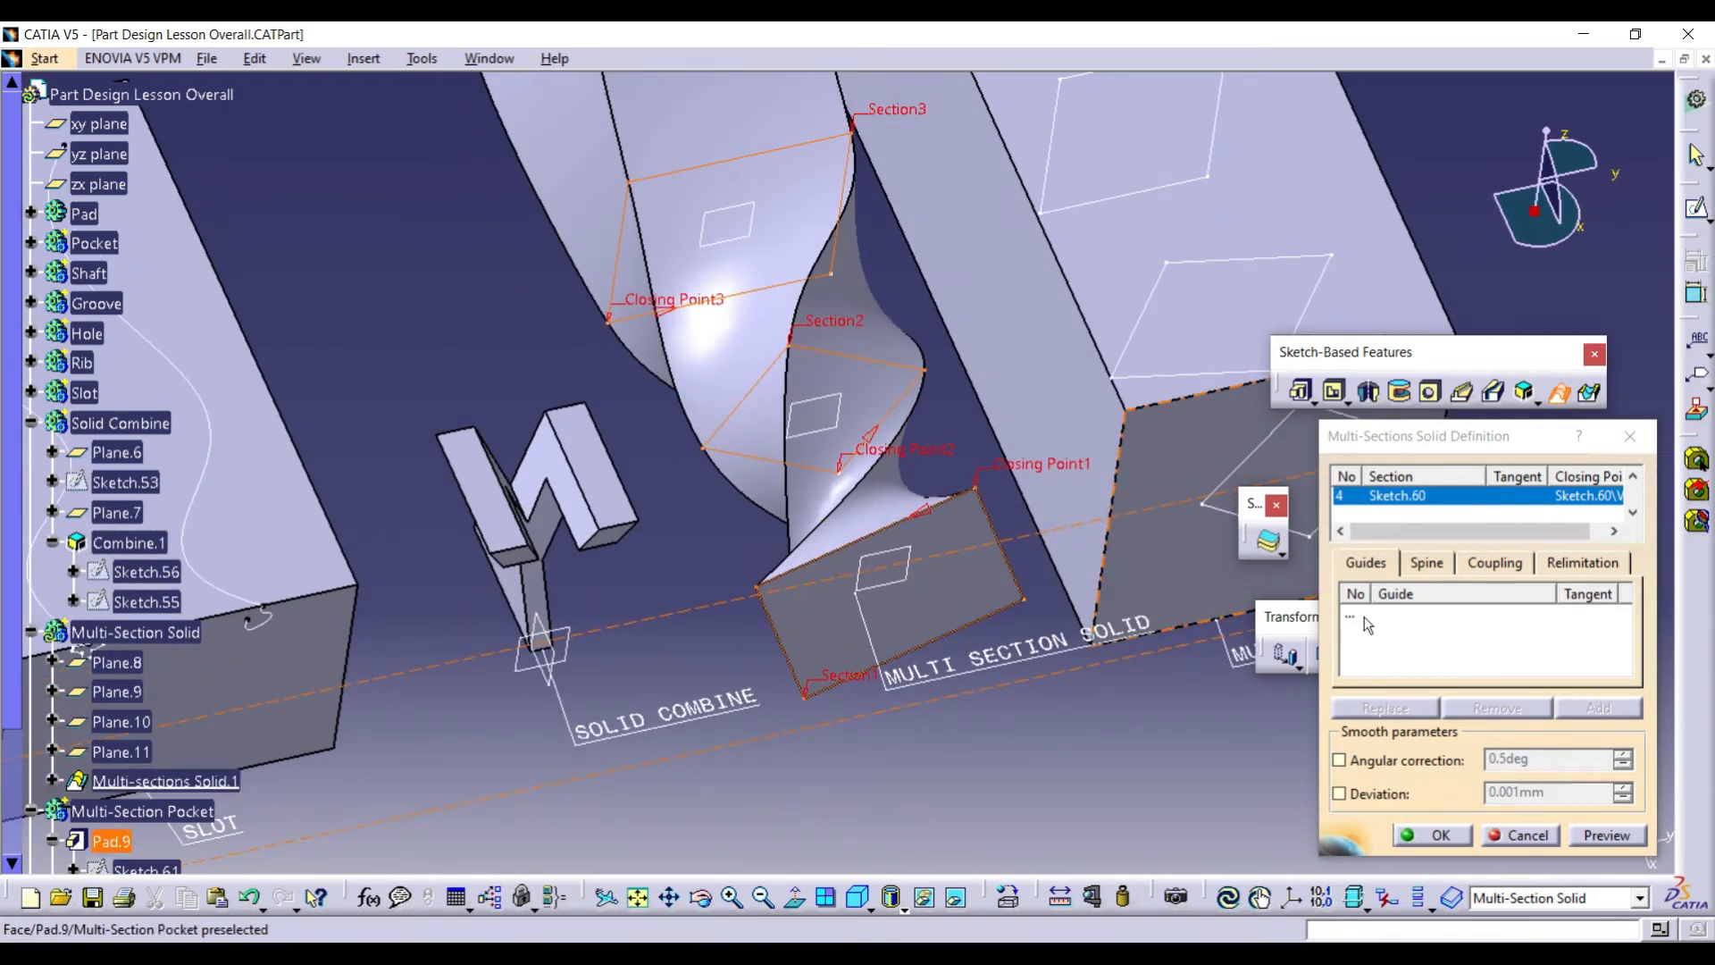
click(1449, 837)
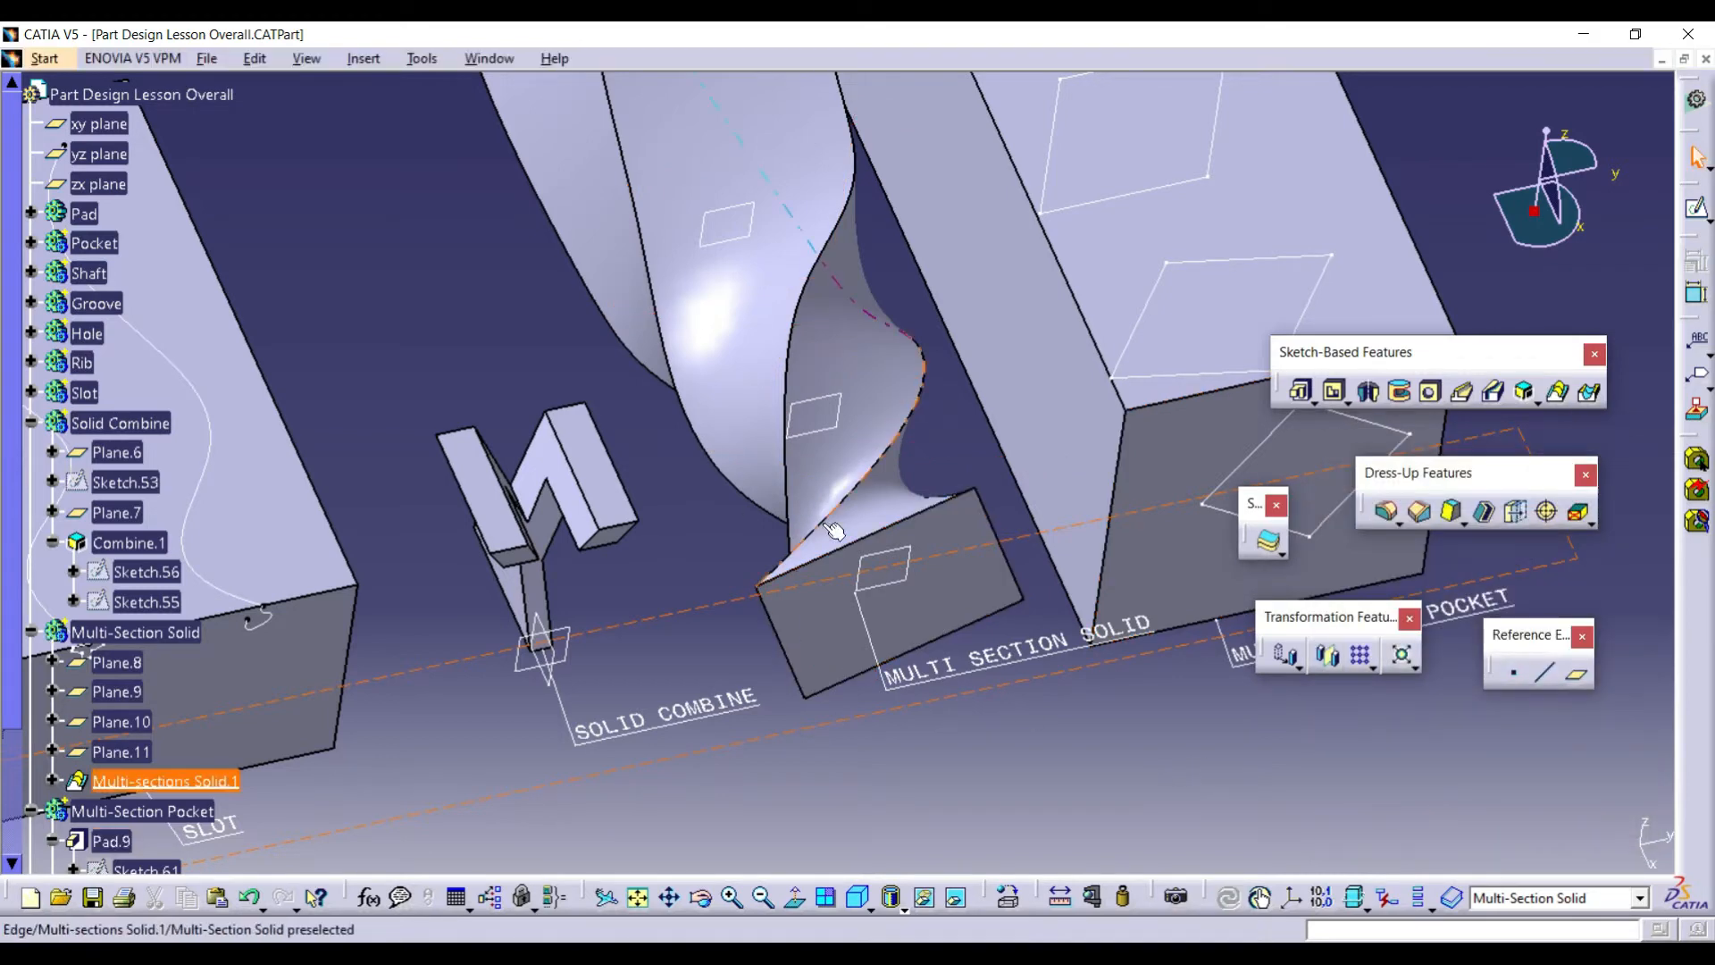
Inspect the twisted faces of the multi-sections solid and undo its creation.
middle_drag(833, 530, 793, 516)
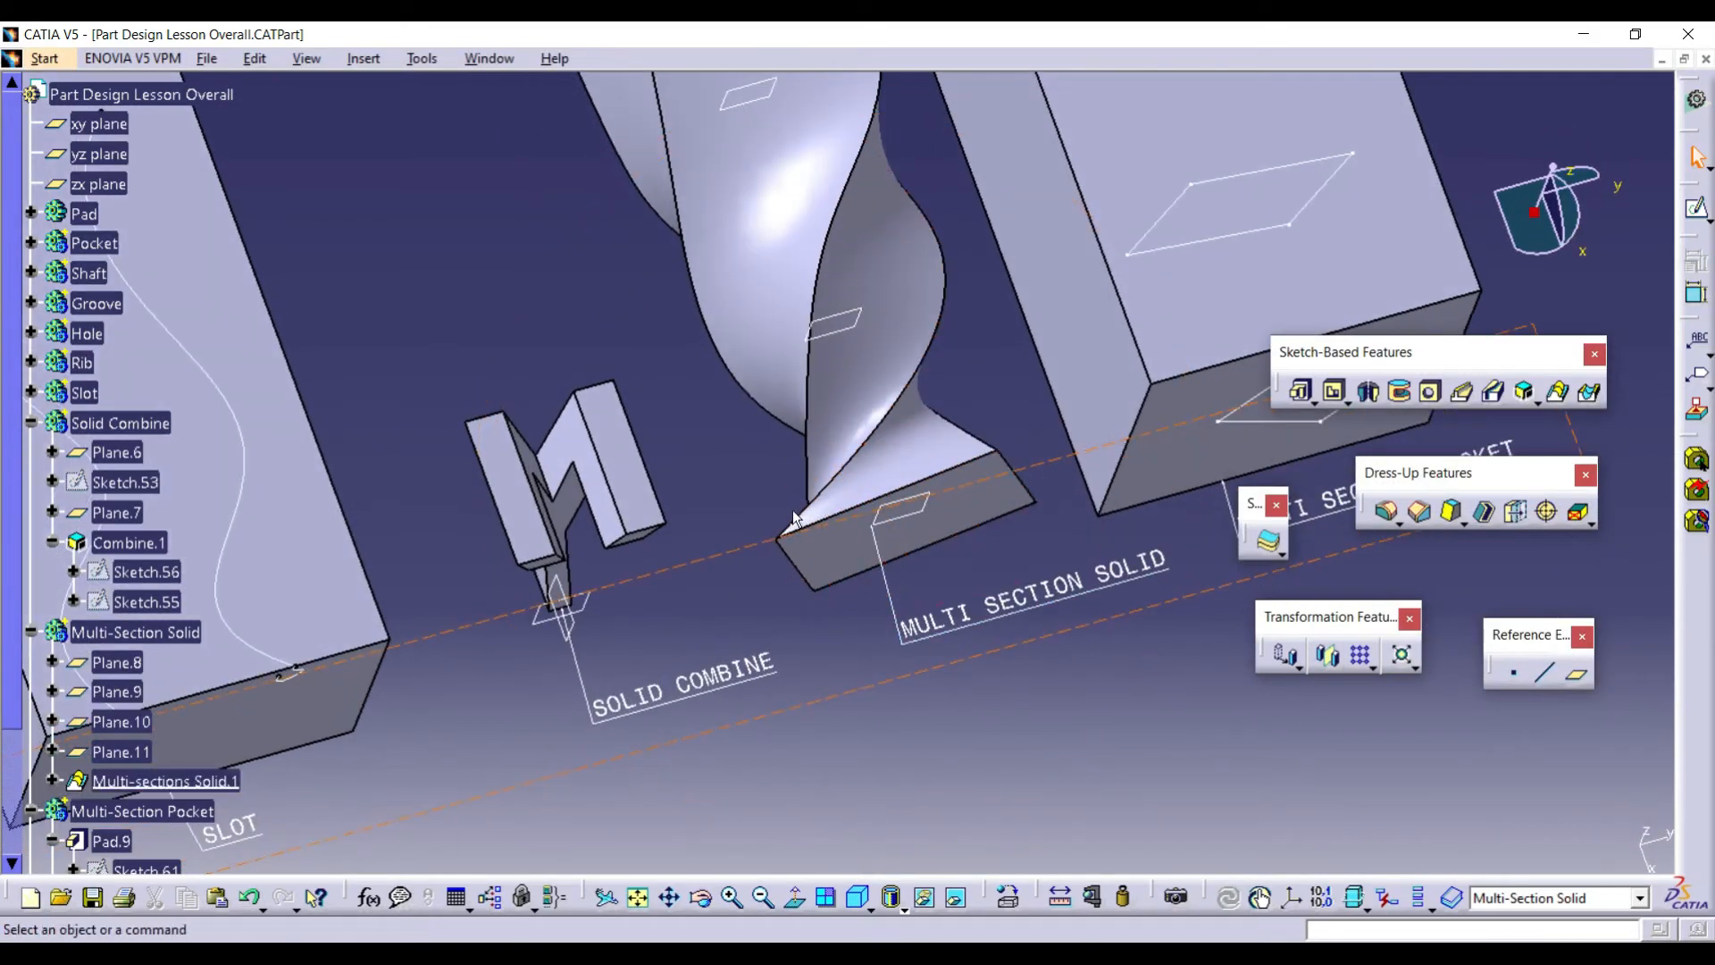
middle_click(888, 423)
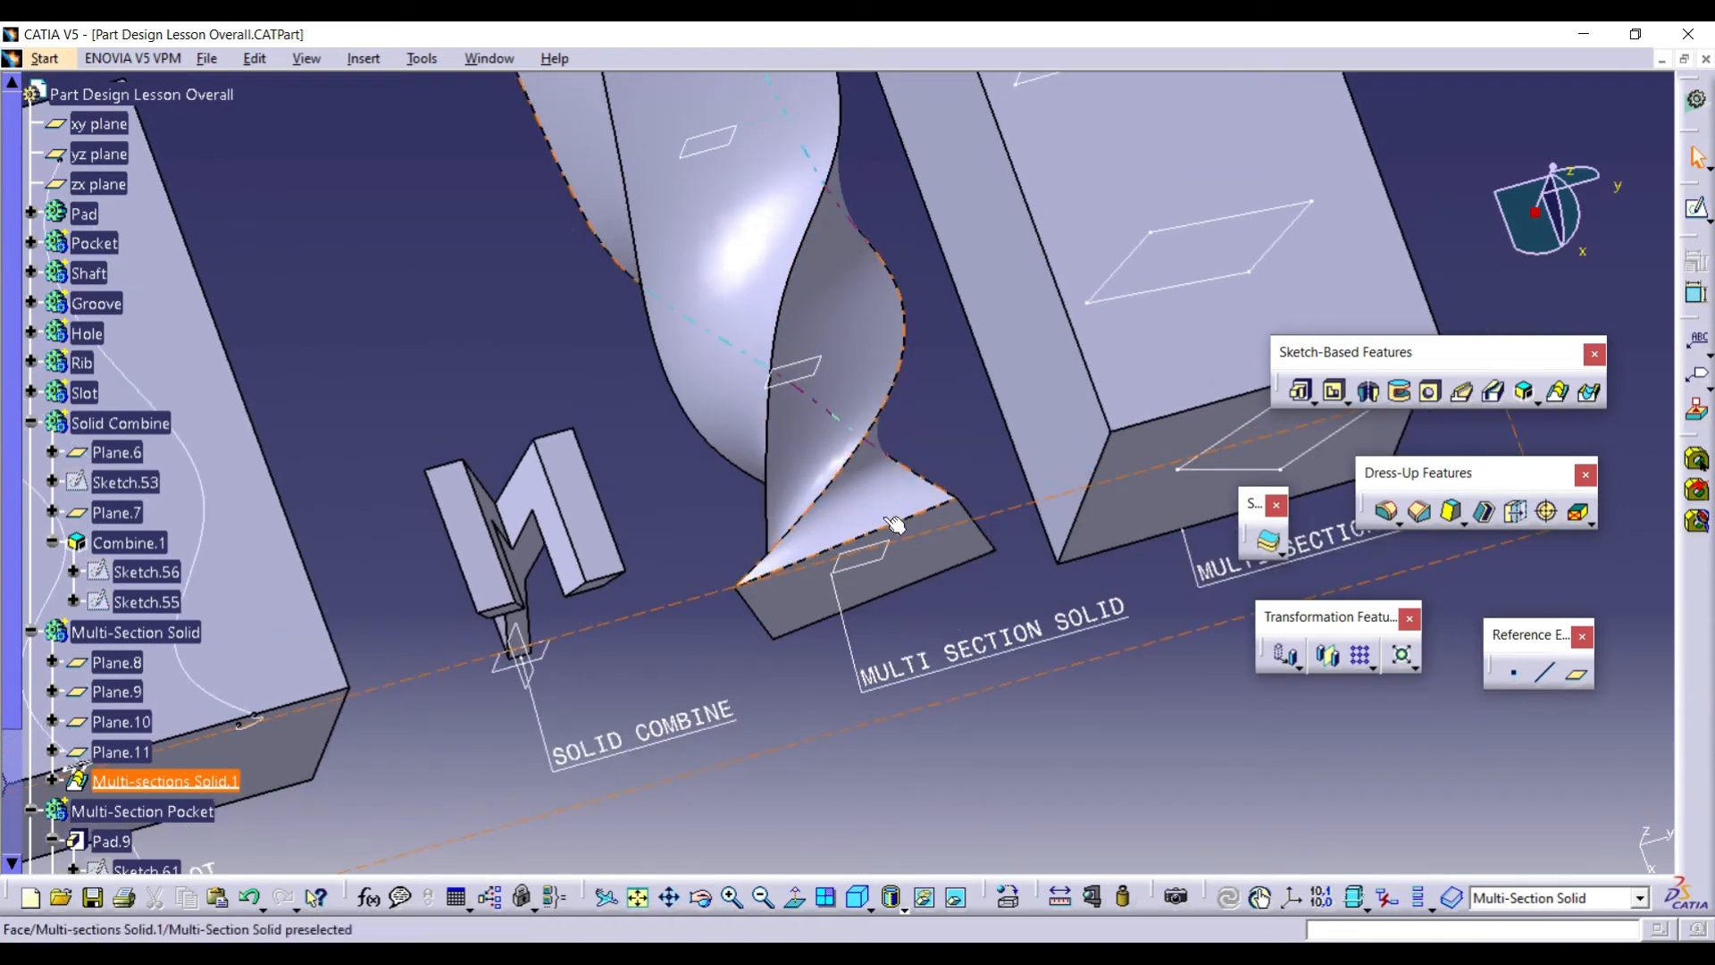
middle_drag(894, 524, 831, 337)
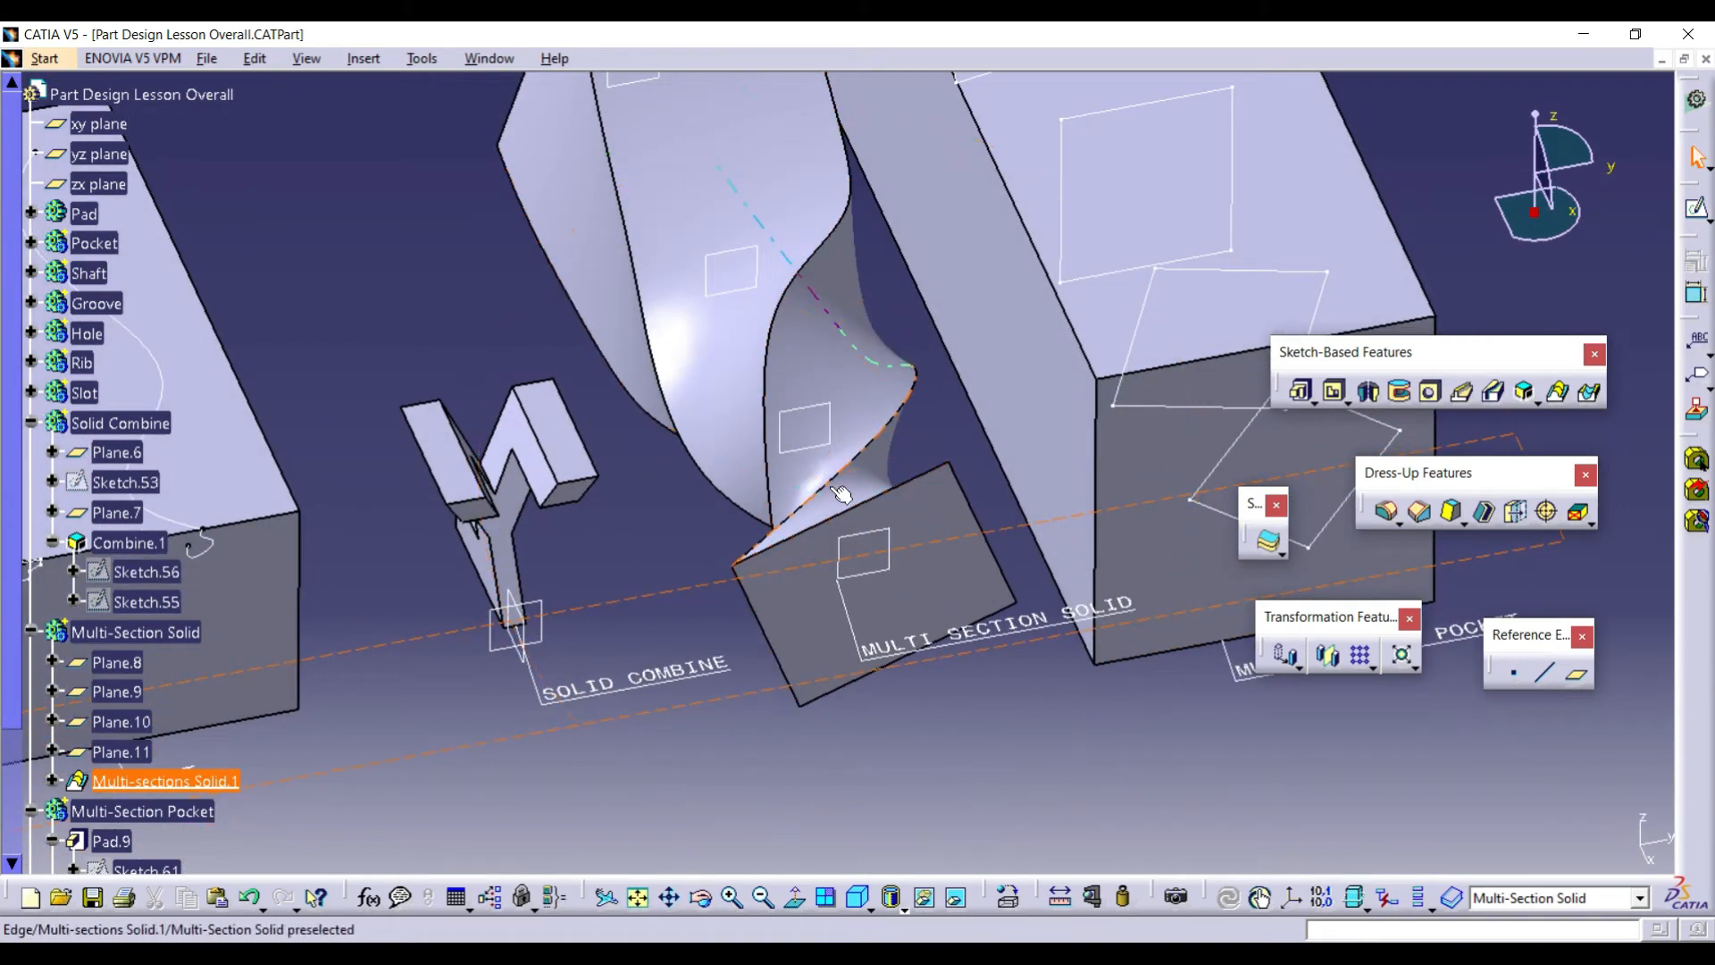
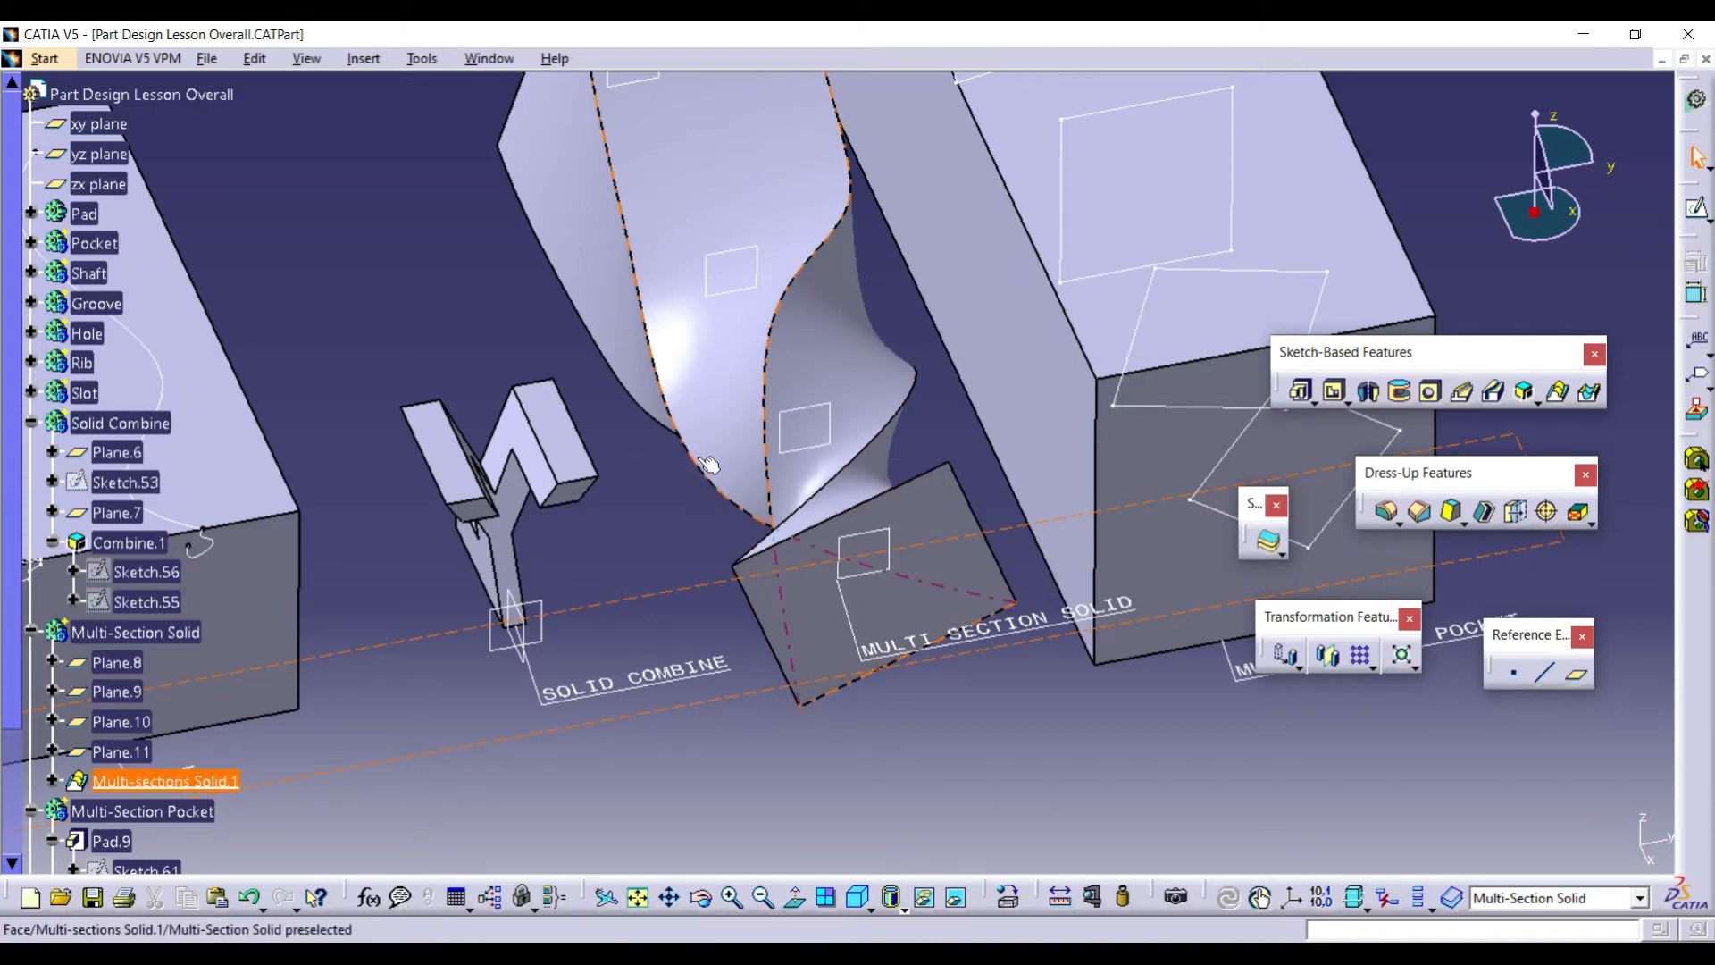
key(ctrl+z)
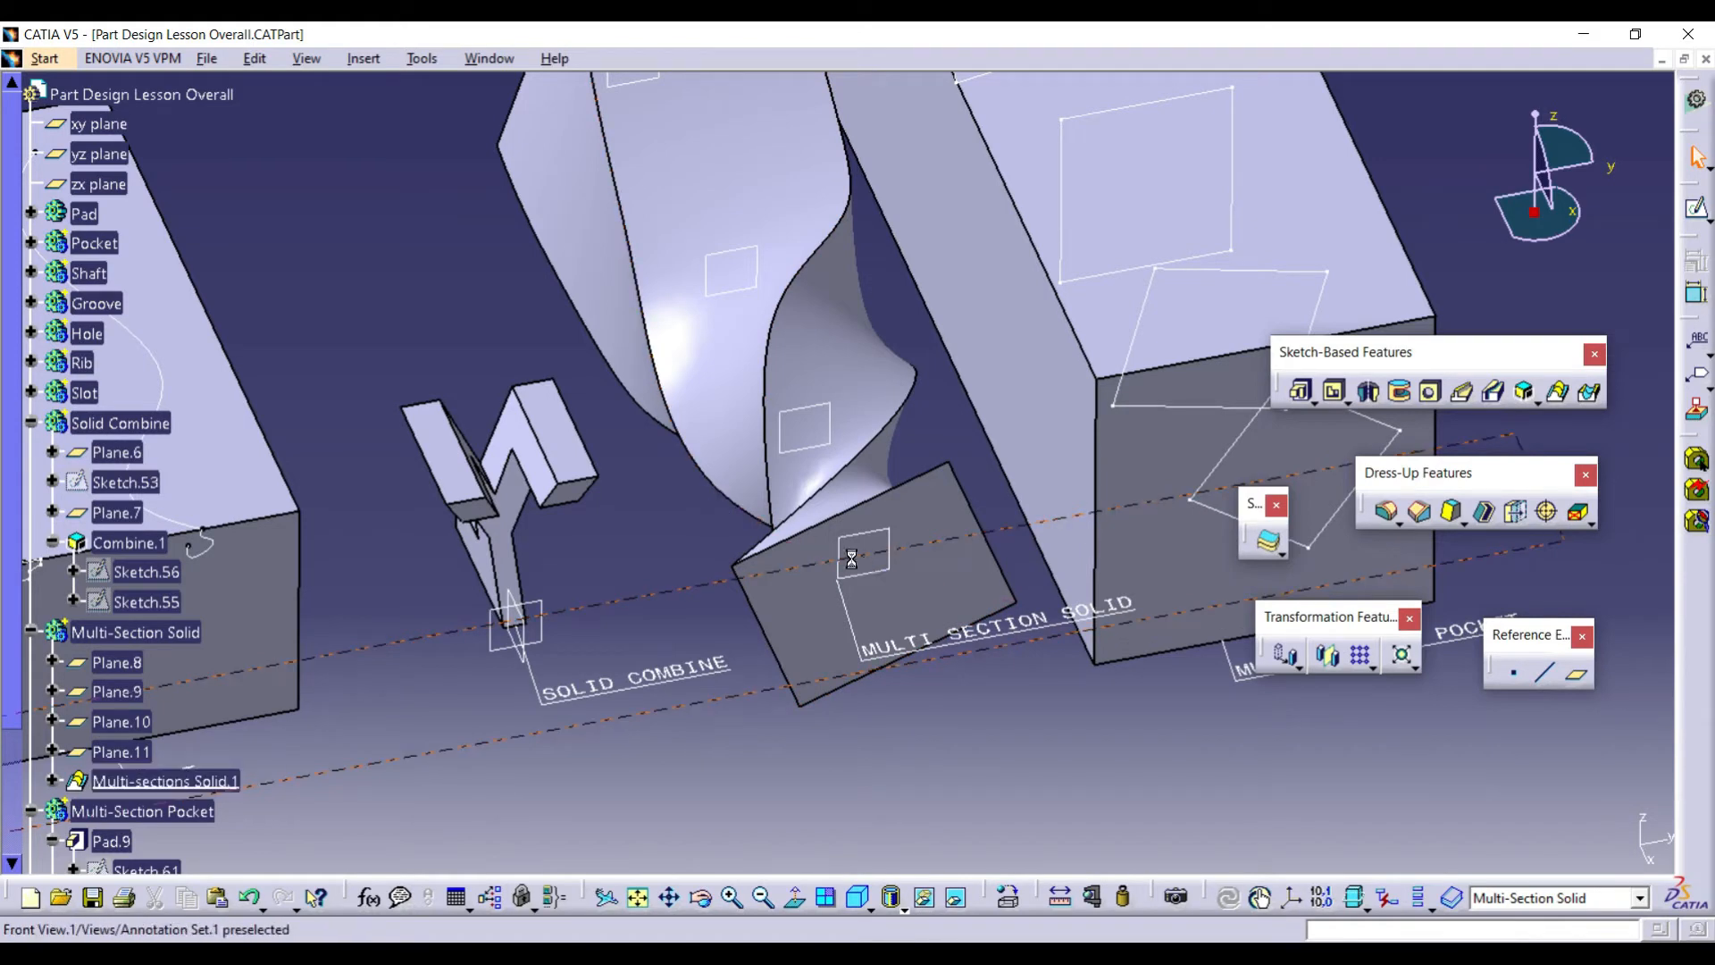
middle_click(731, 480)
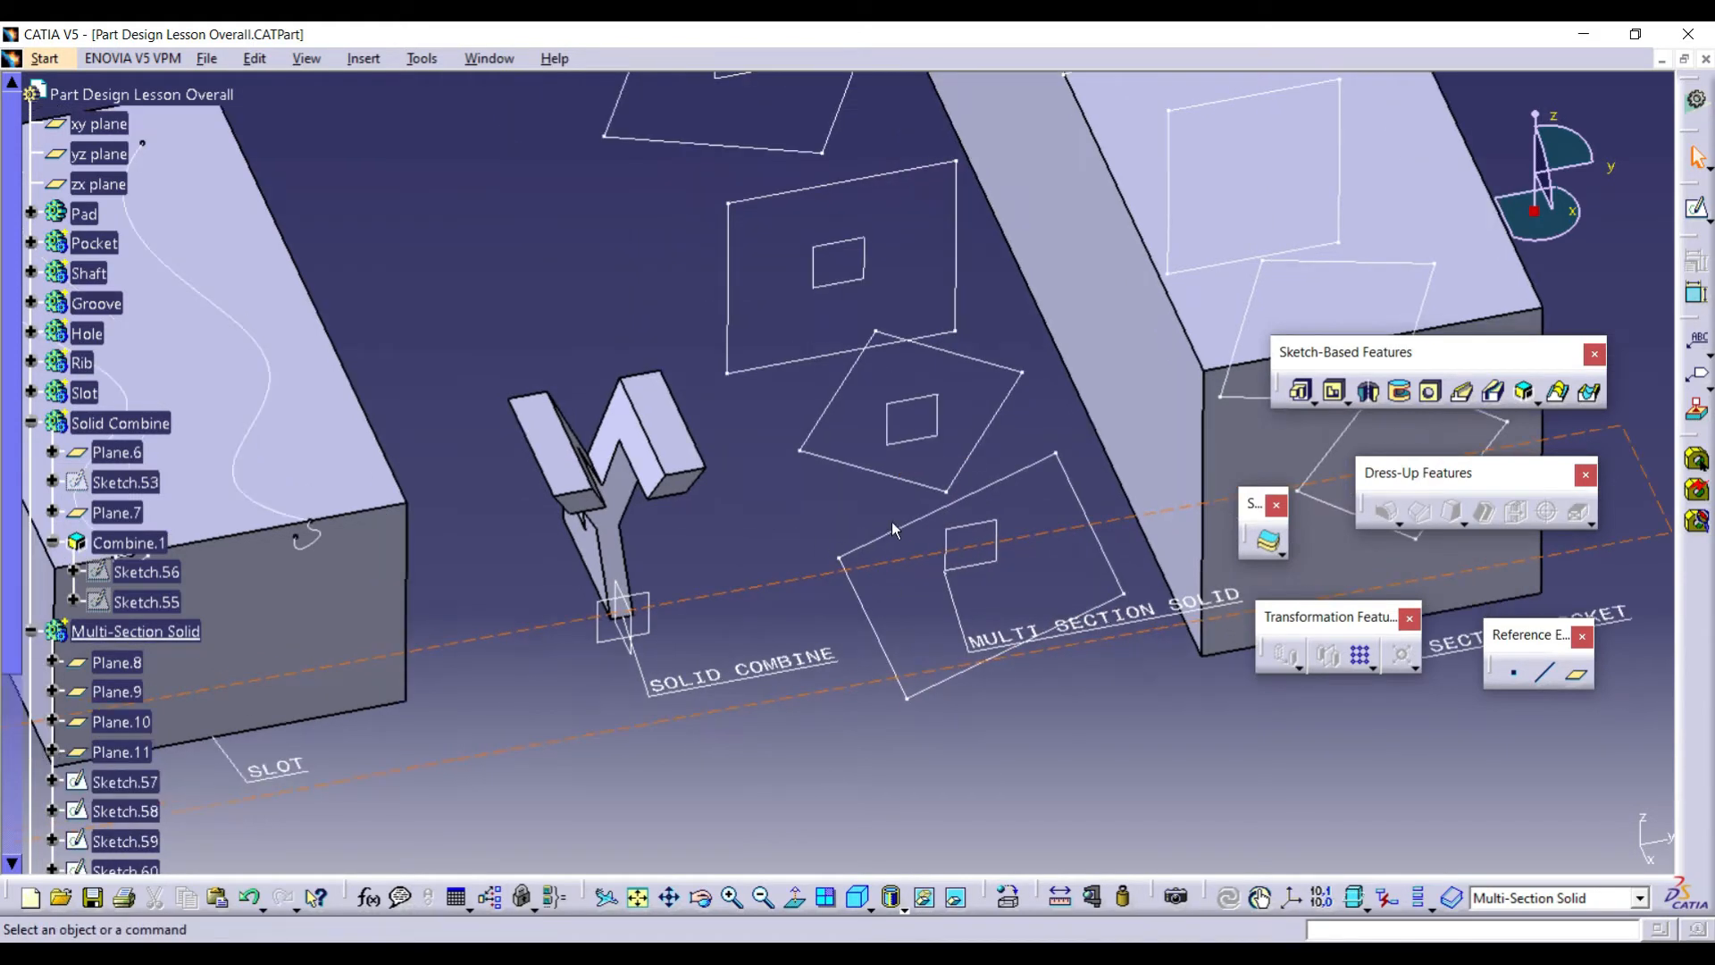
mouse_move(892, 522)
middle_down()
mouse_move(891, 456)
mouse_move(897, 512)
middle_up()
middle_click(902, 518)
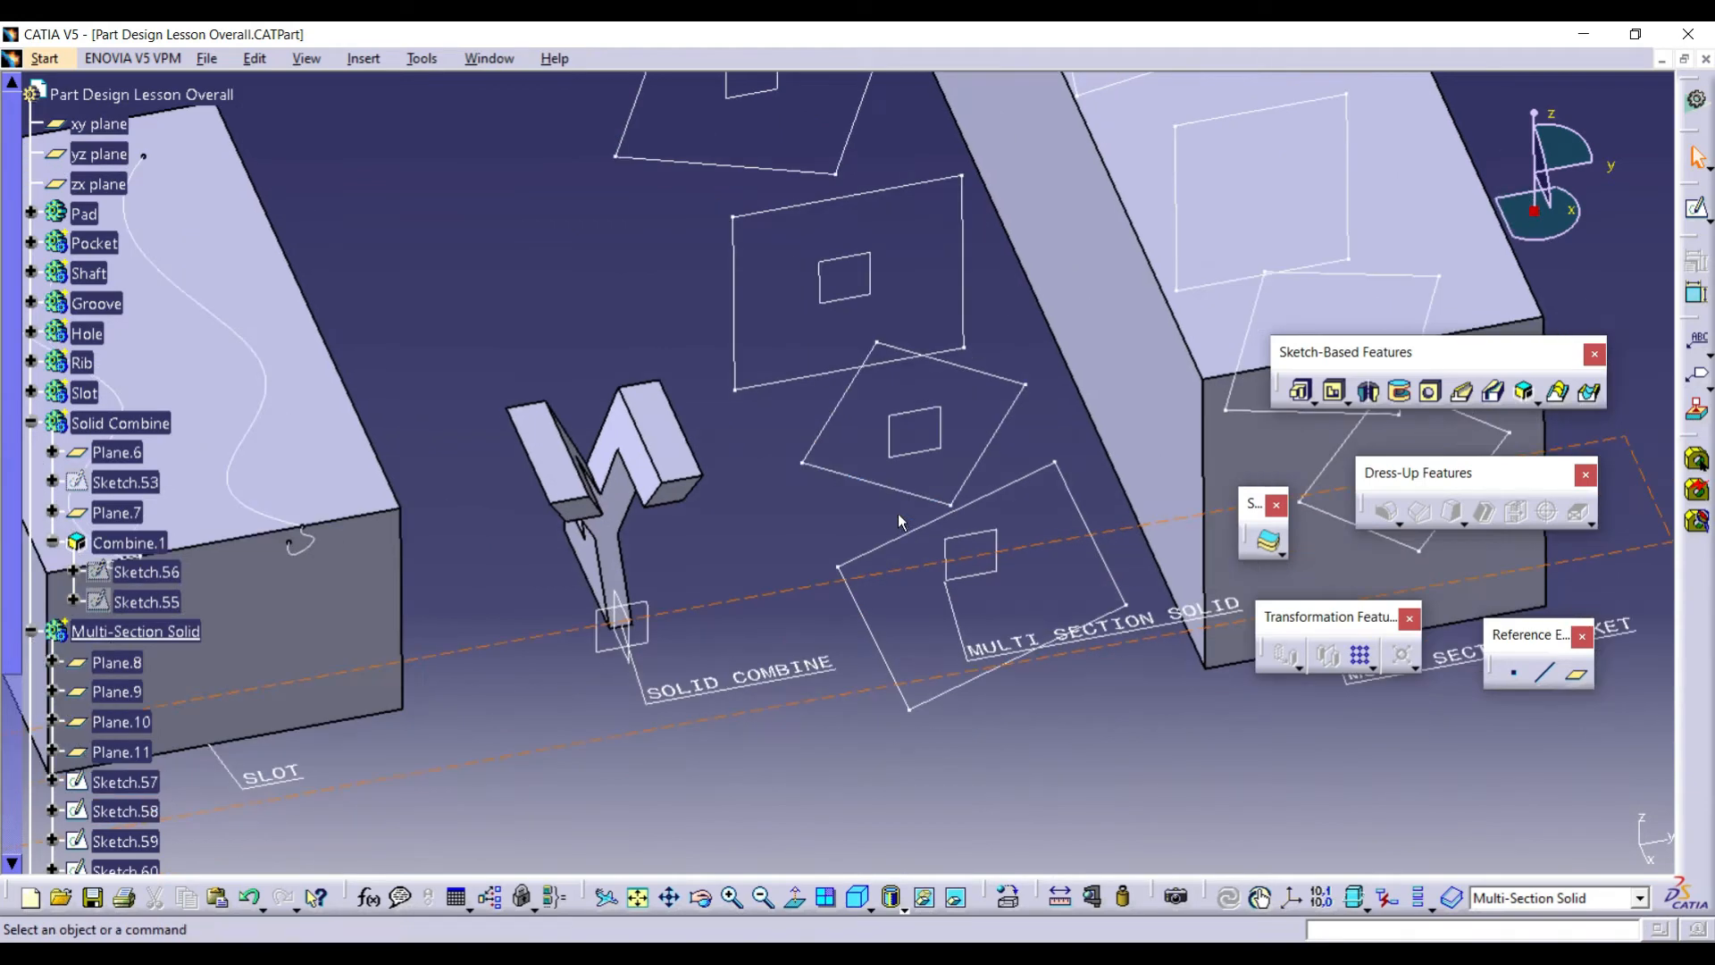
Examine the corner vertices of Sketch.57, Sketch.58, Sketch.59 and Sketch.60 that a guide curve could connect.
click(839, 567)
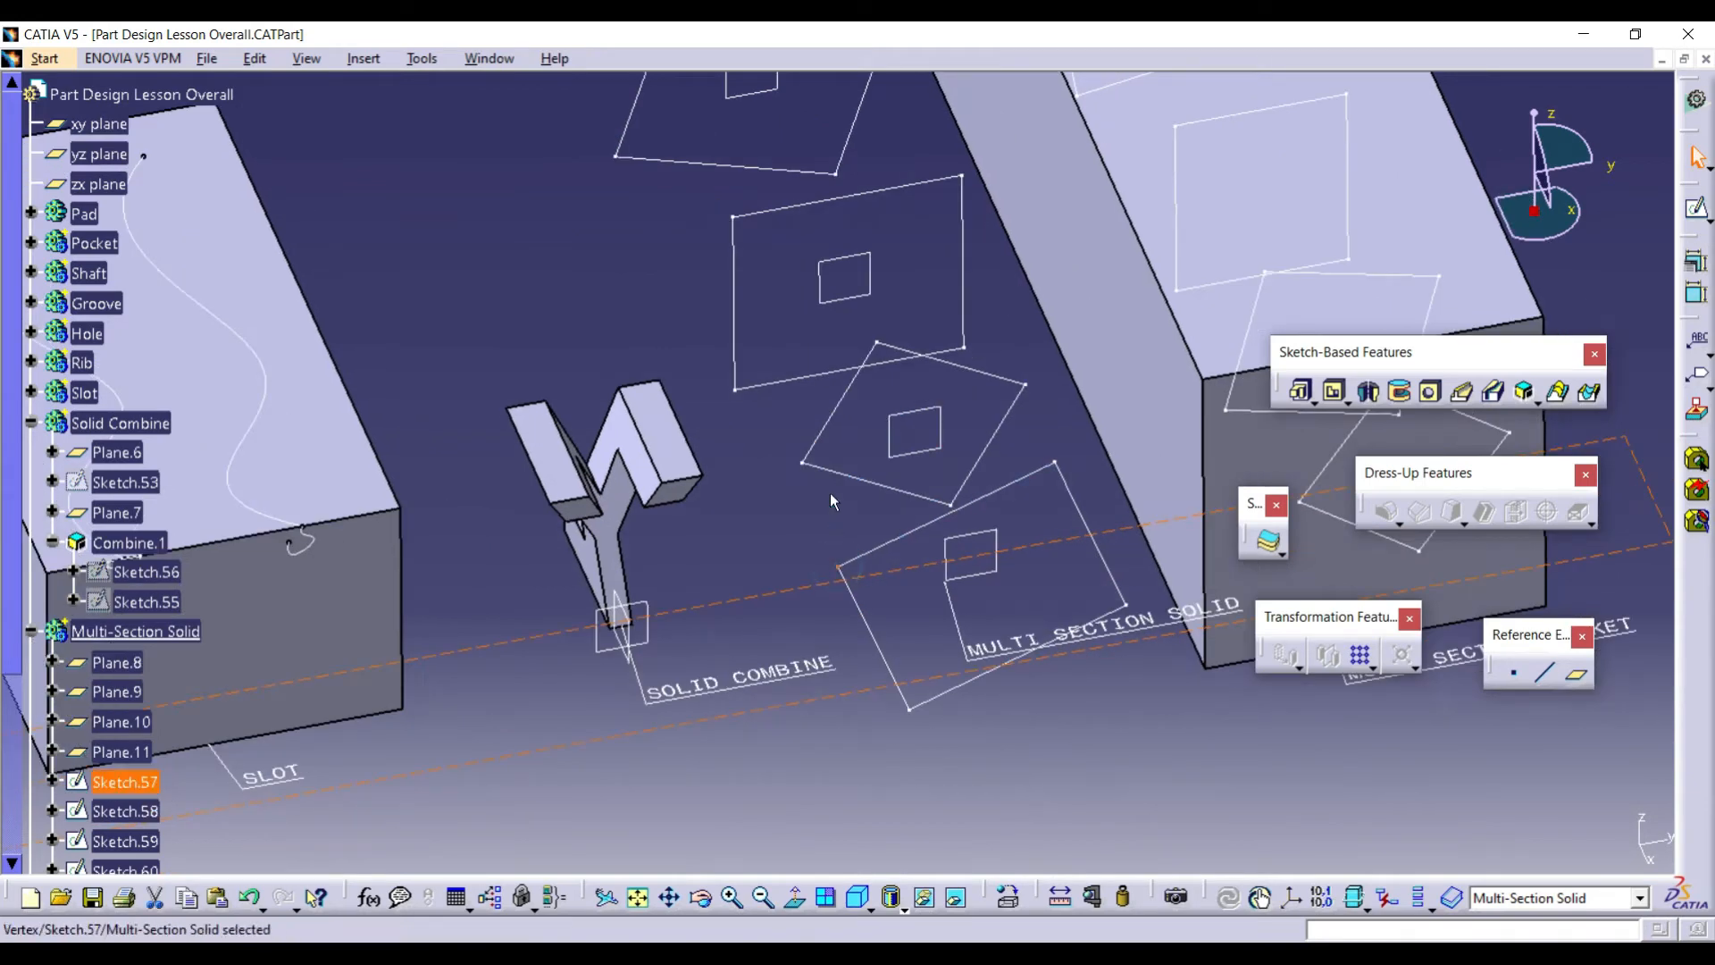
click(886, 355)
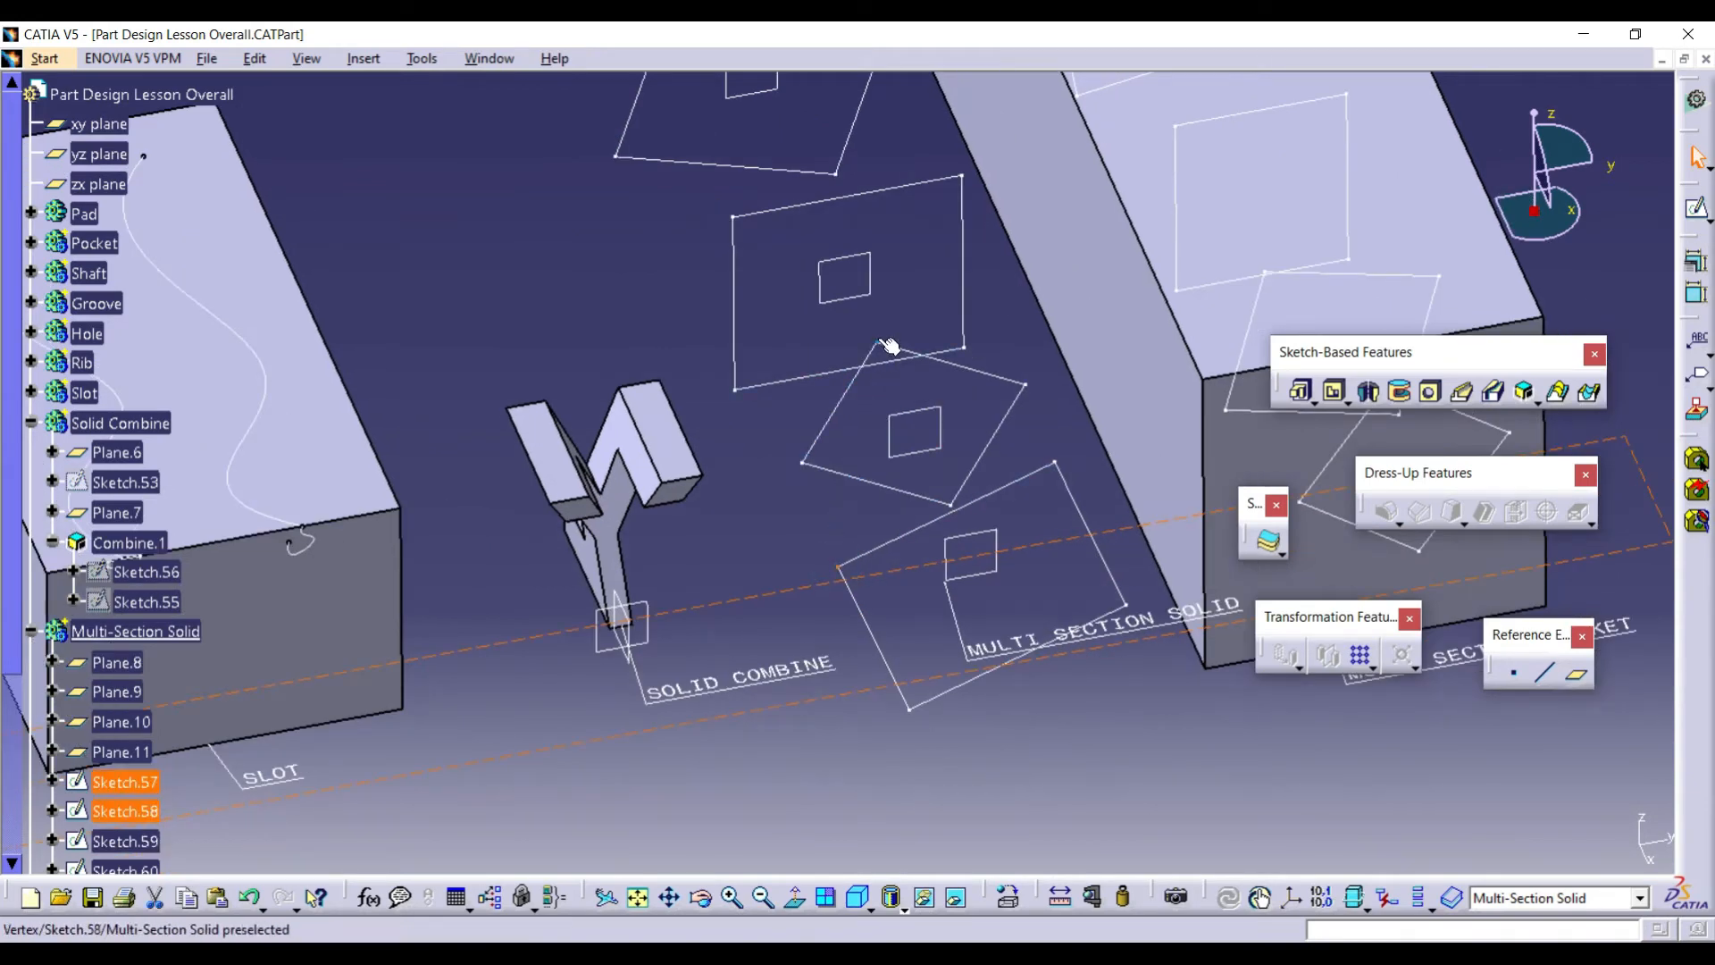
click(734, 214)
middle_drag(734, 215, 738, 349)
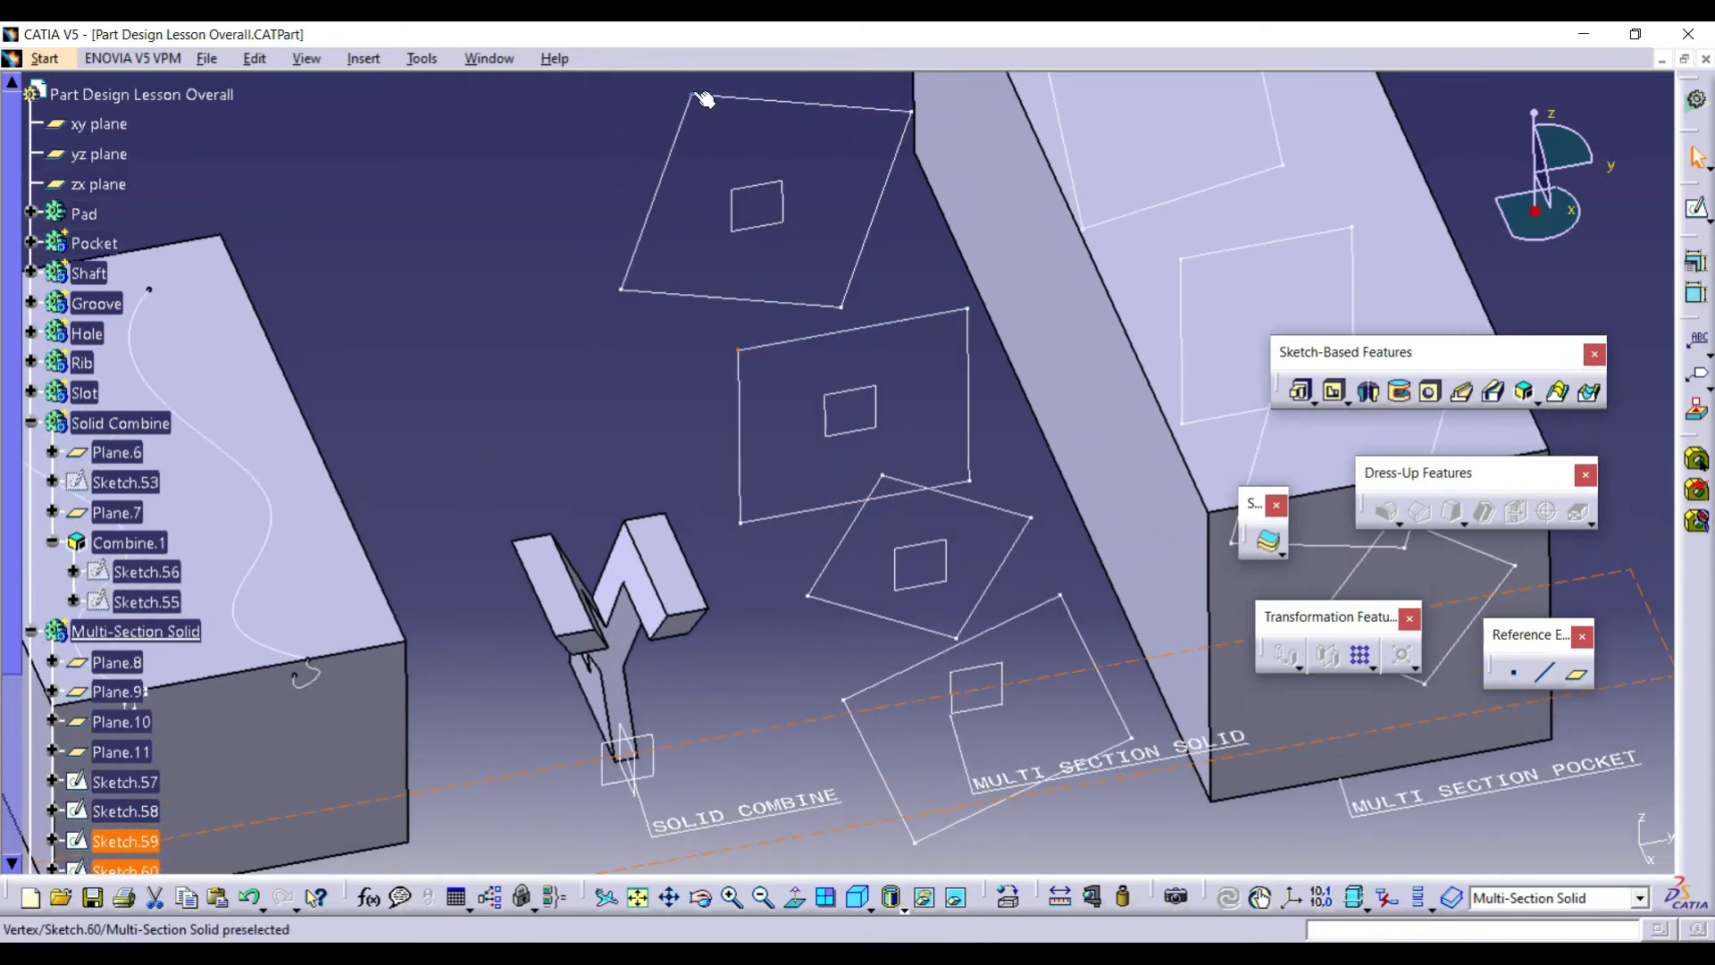
click(966, 312)
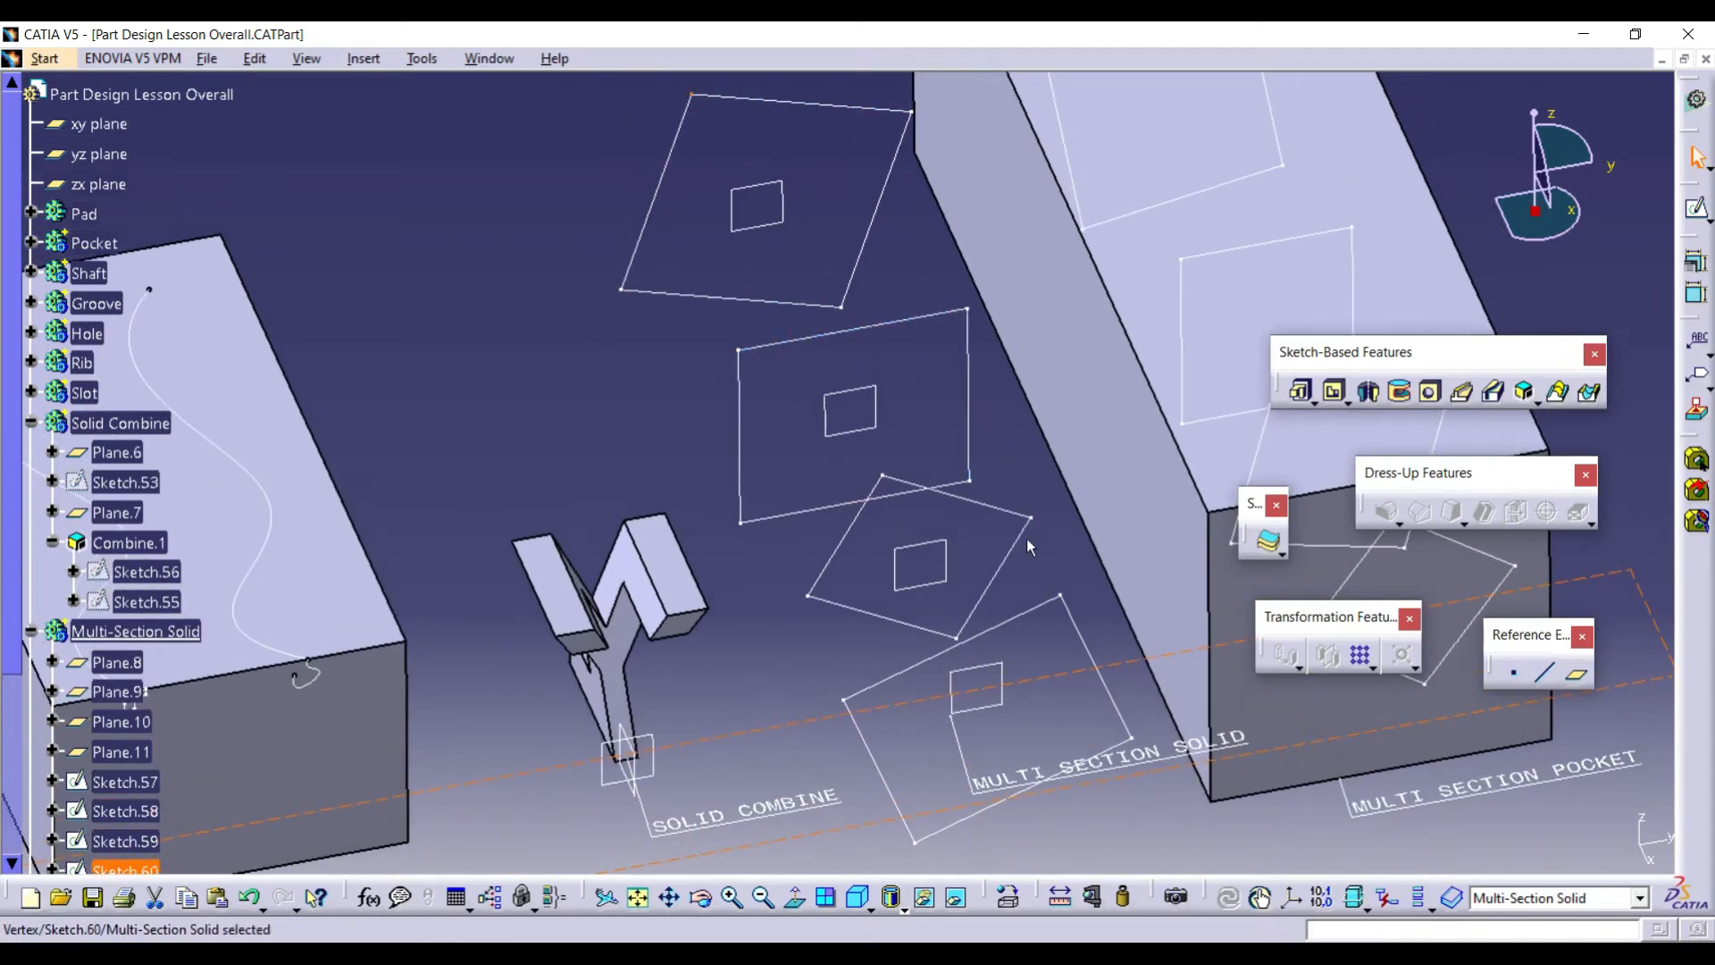
middle_drag(1029, 653, 835, 517)
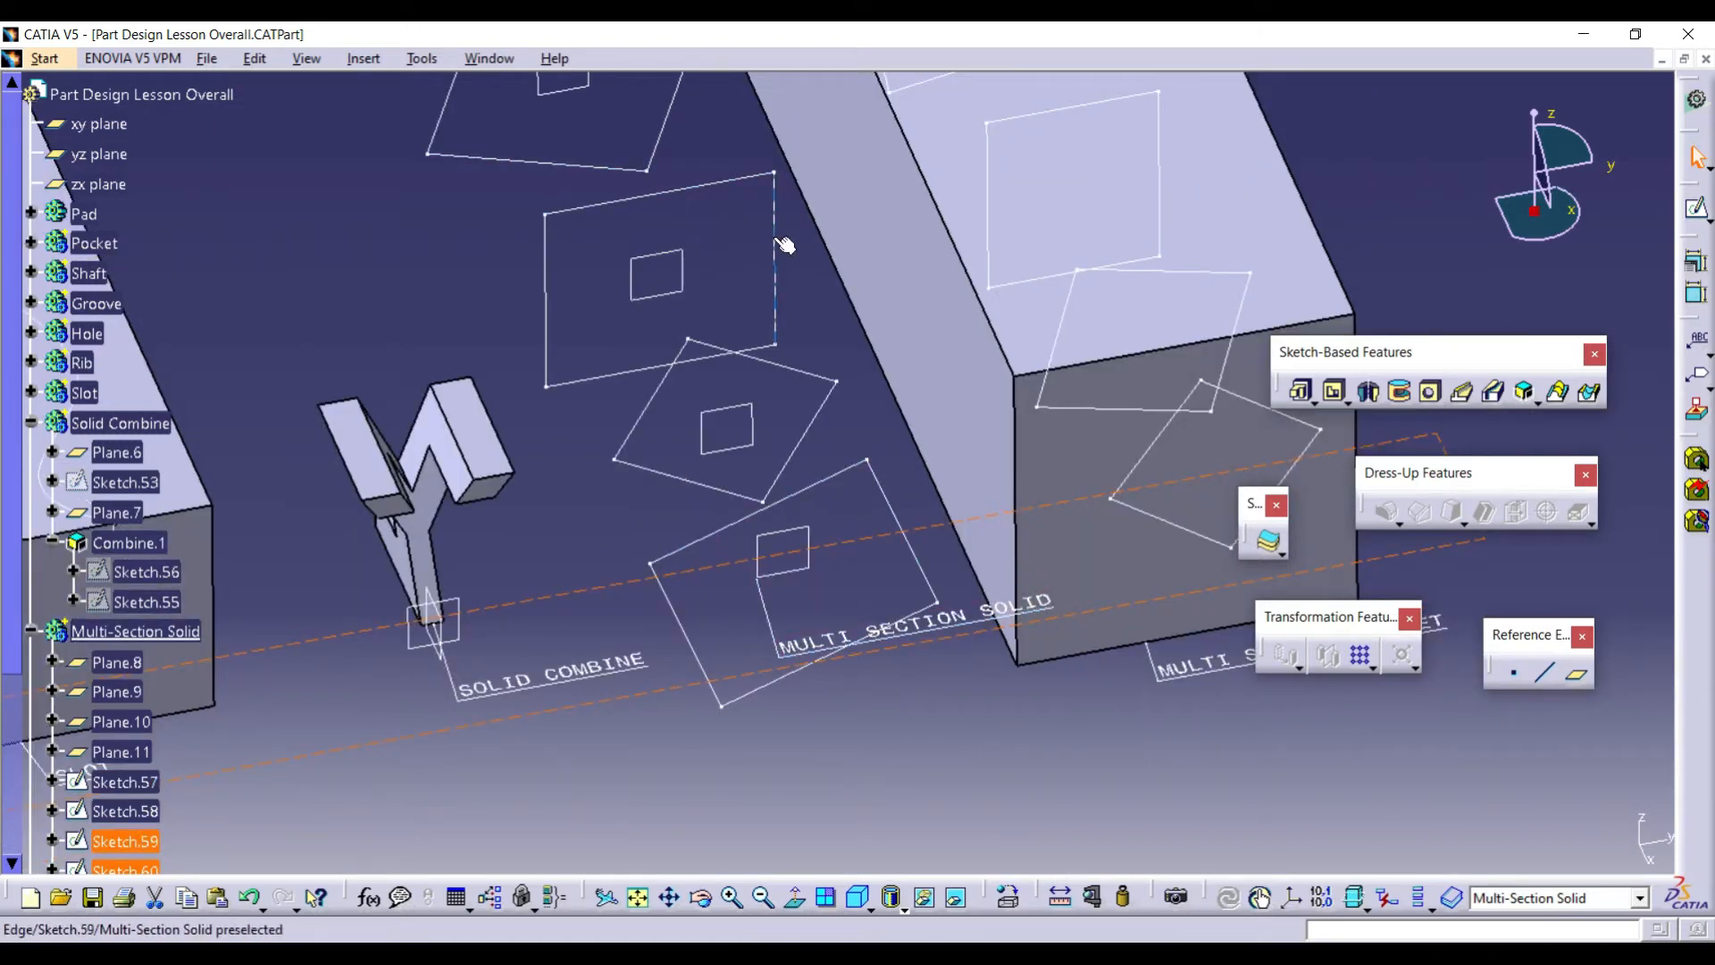
middle_drag(1088, 400, 1121, 476)
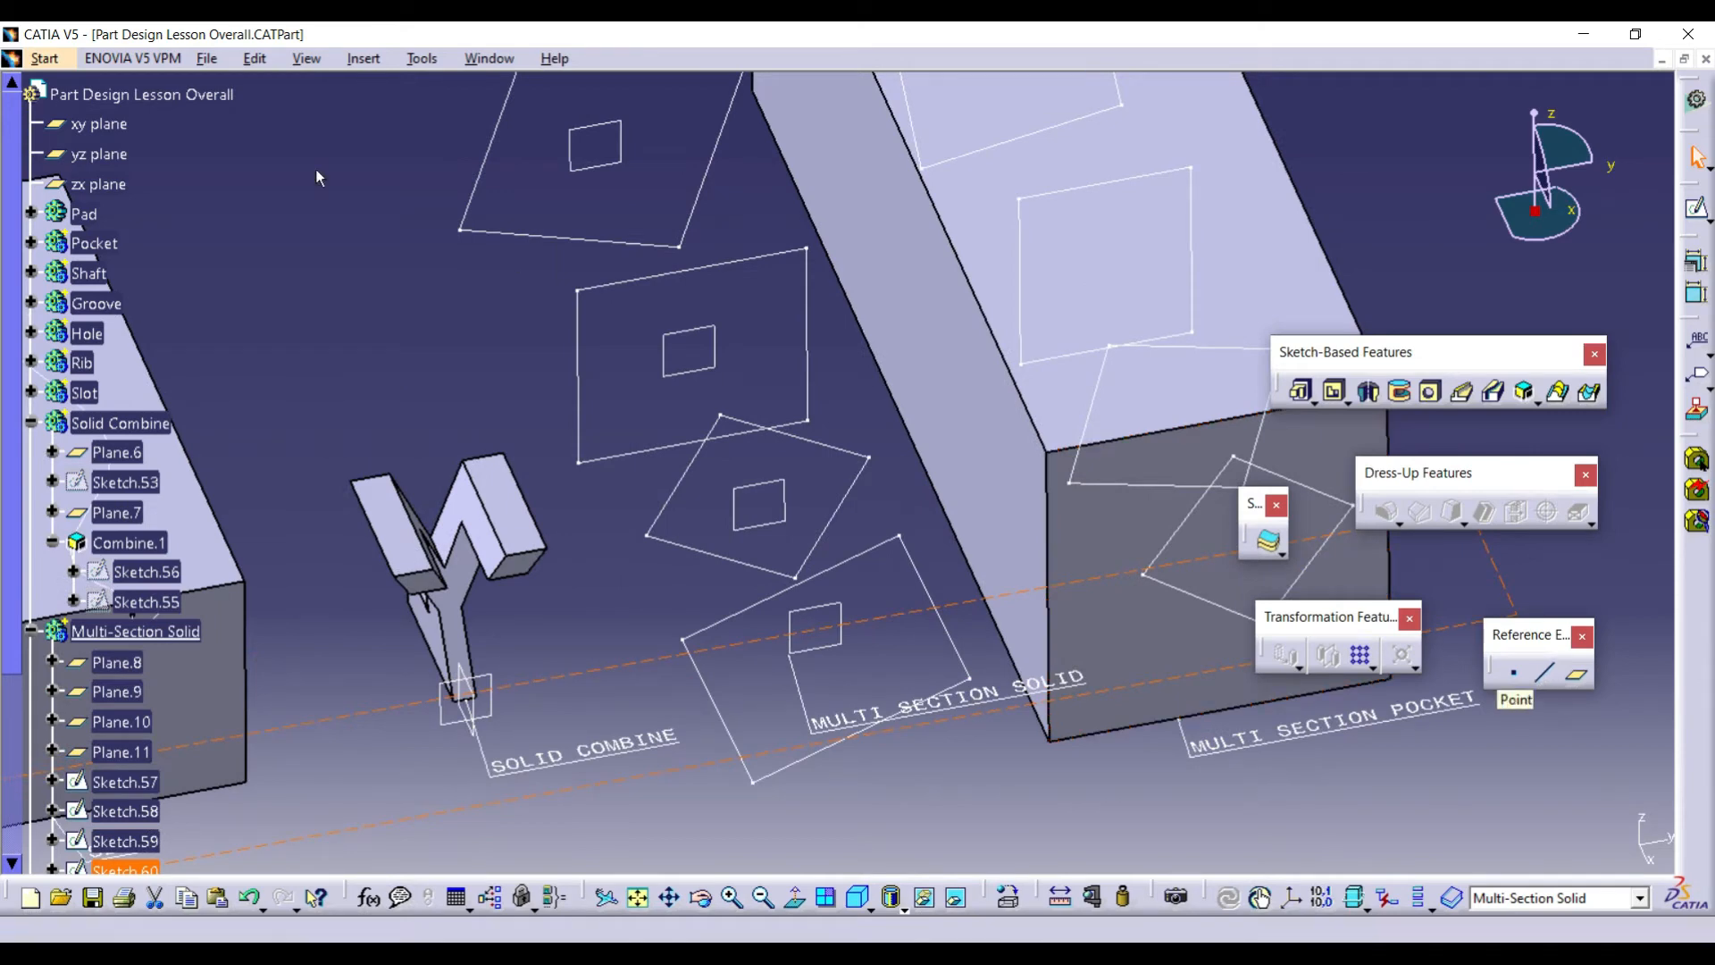
Switch to the Generative Shape Design workbench.
click(41, 57)
mouse_move(80, 147)
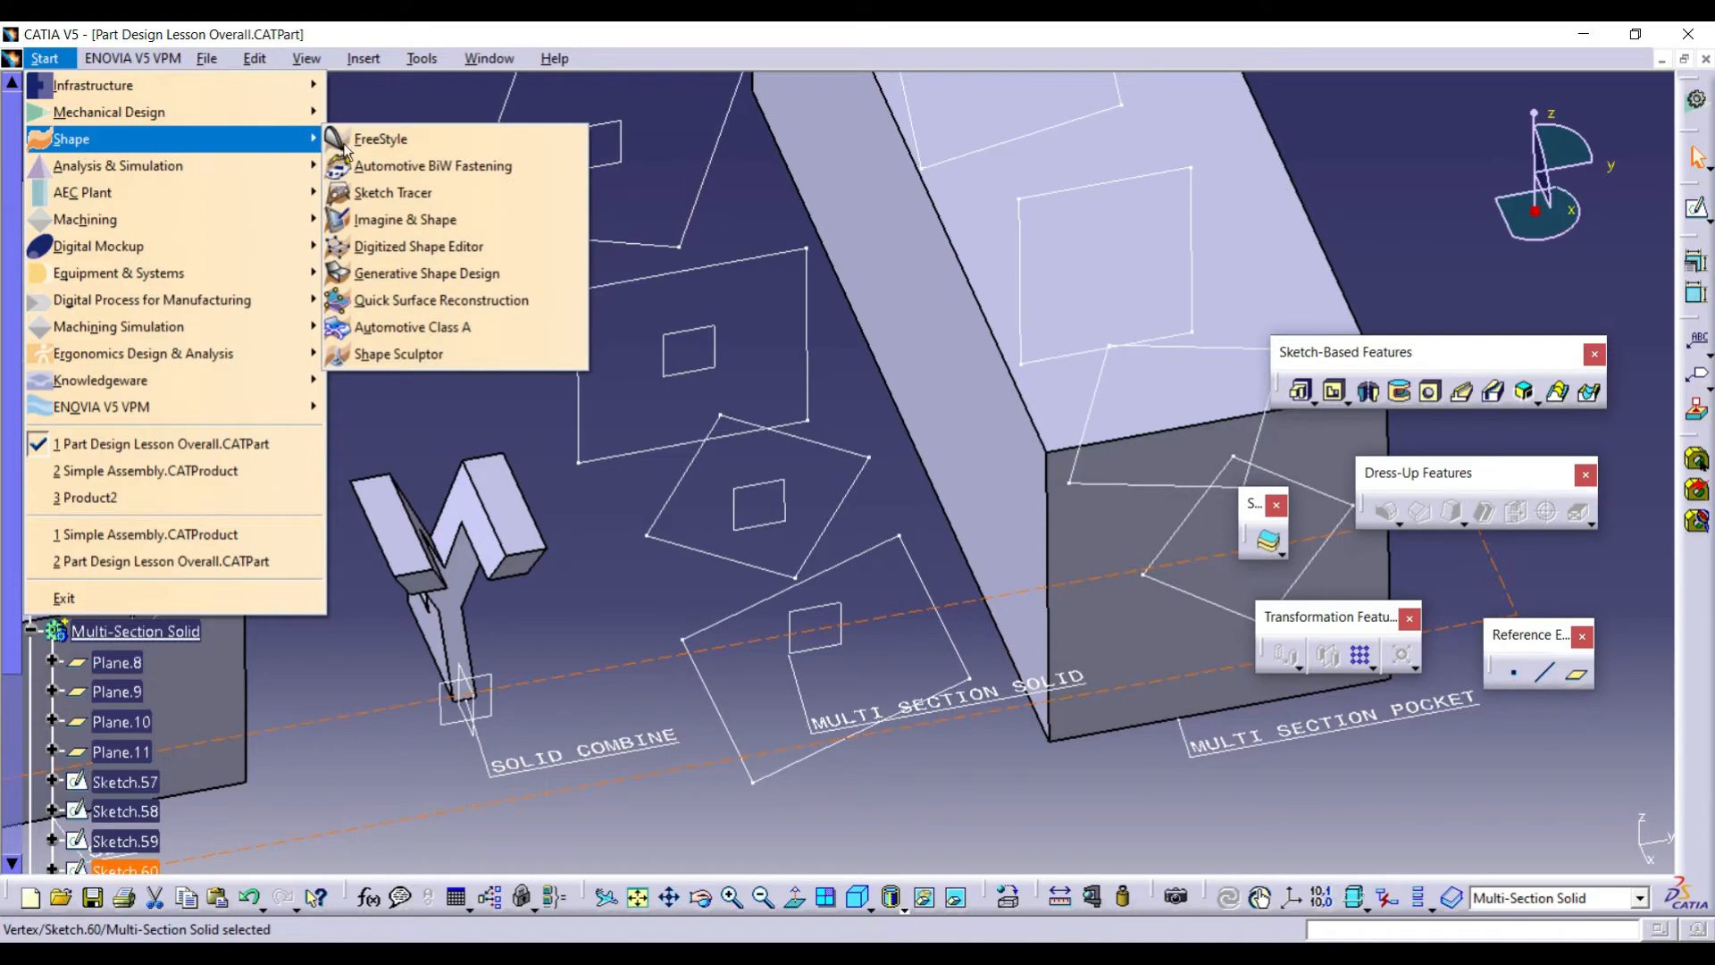
click(401, 275)
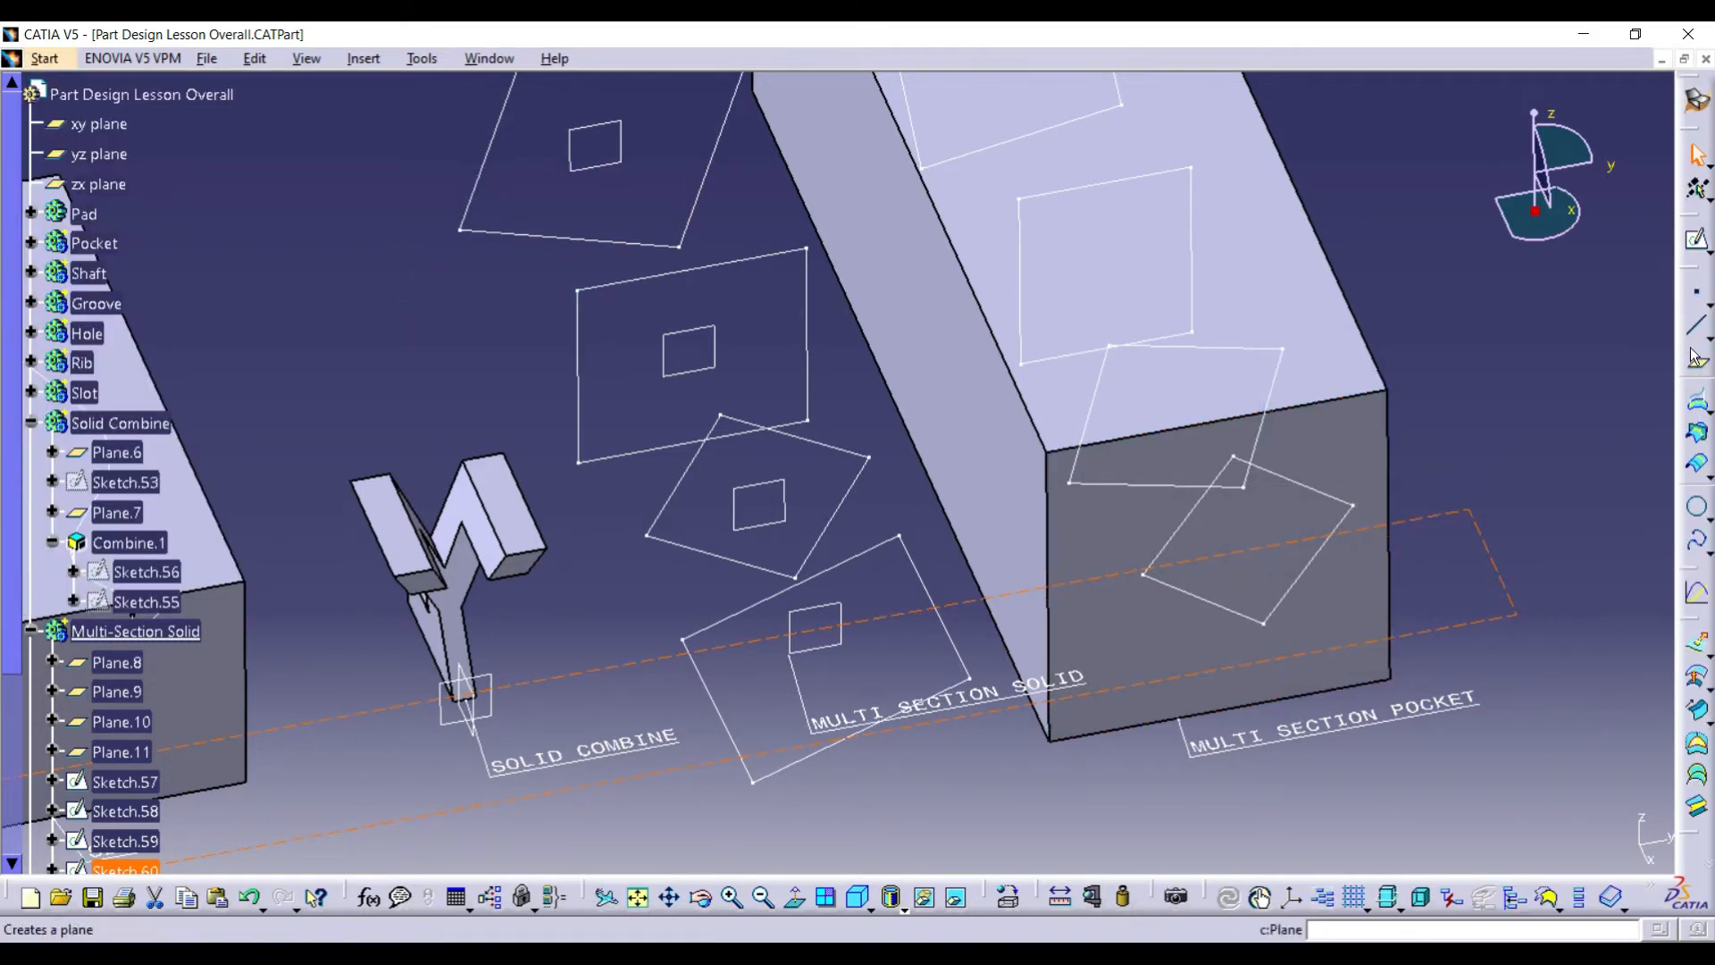
click(1706, 546)
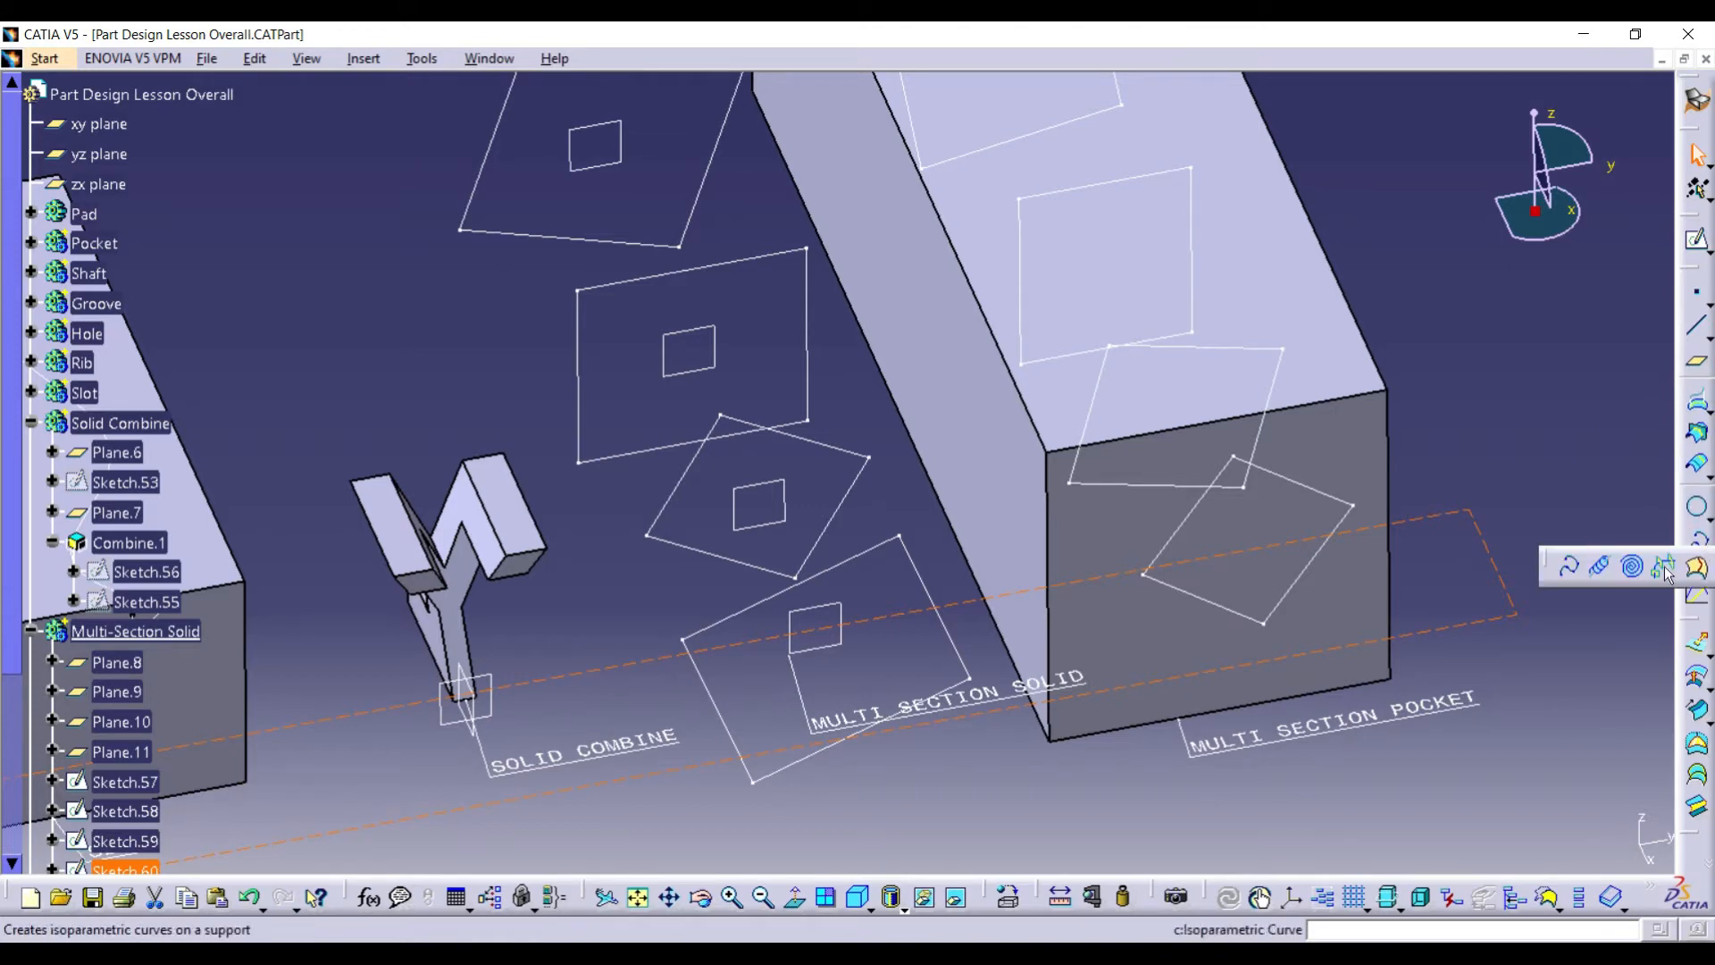
click(1696, 361)
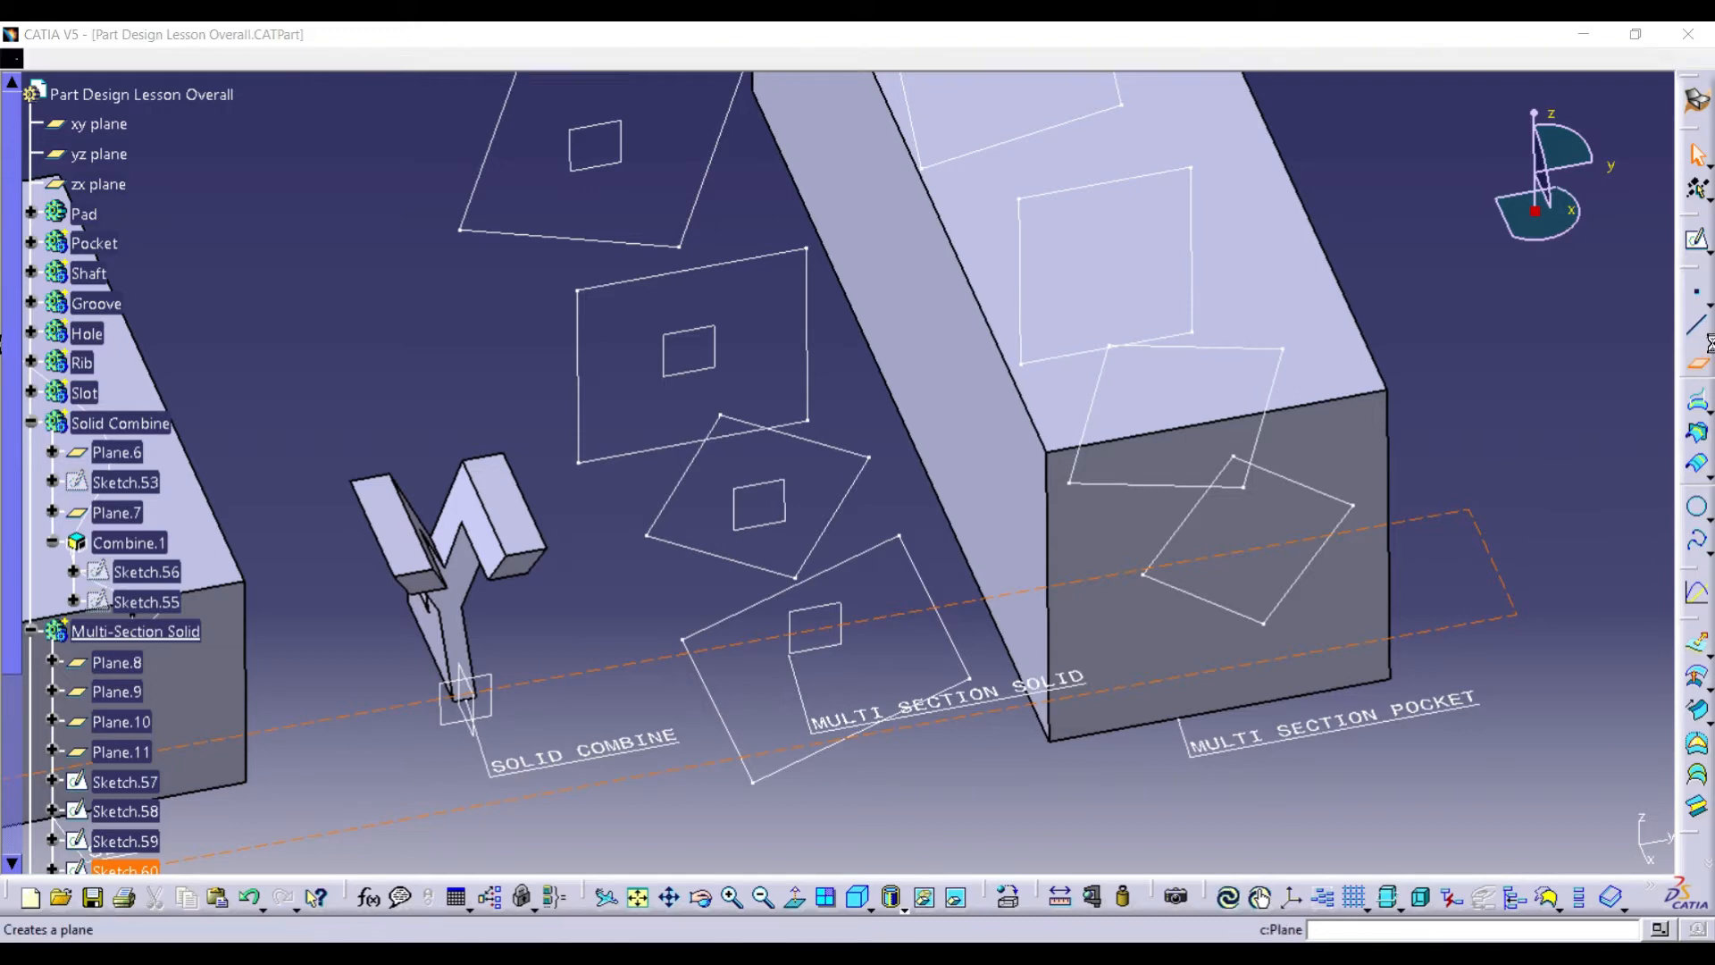
click(1610, 679)
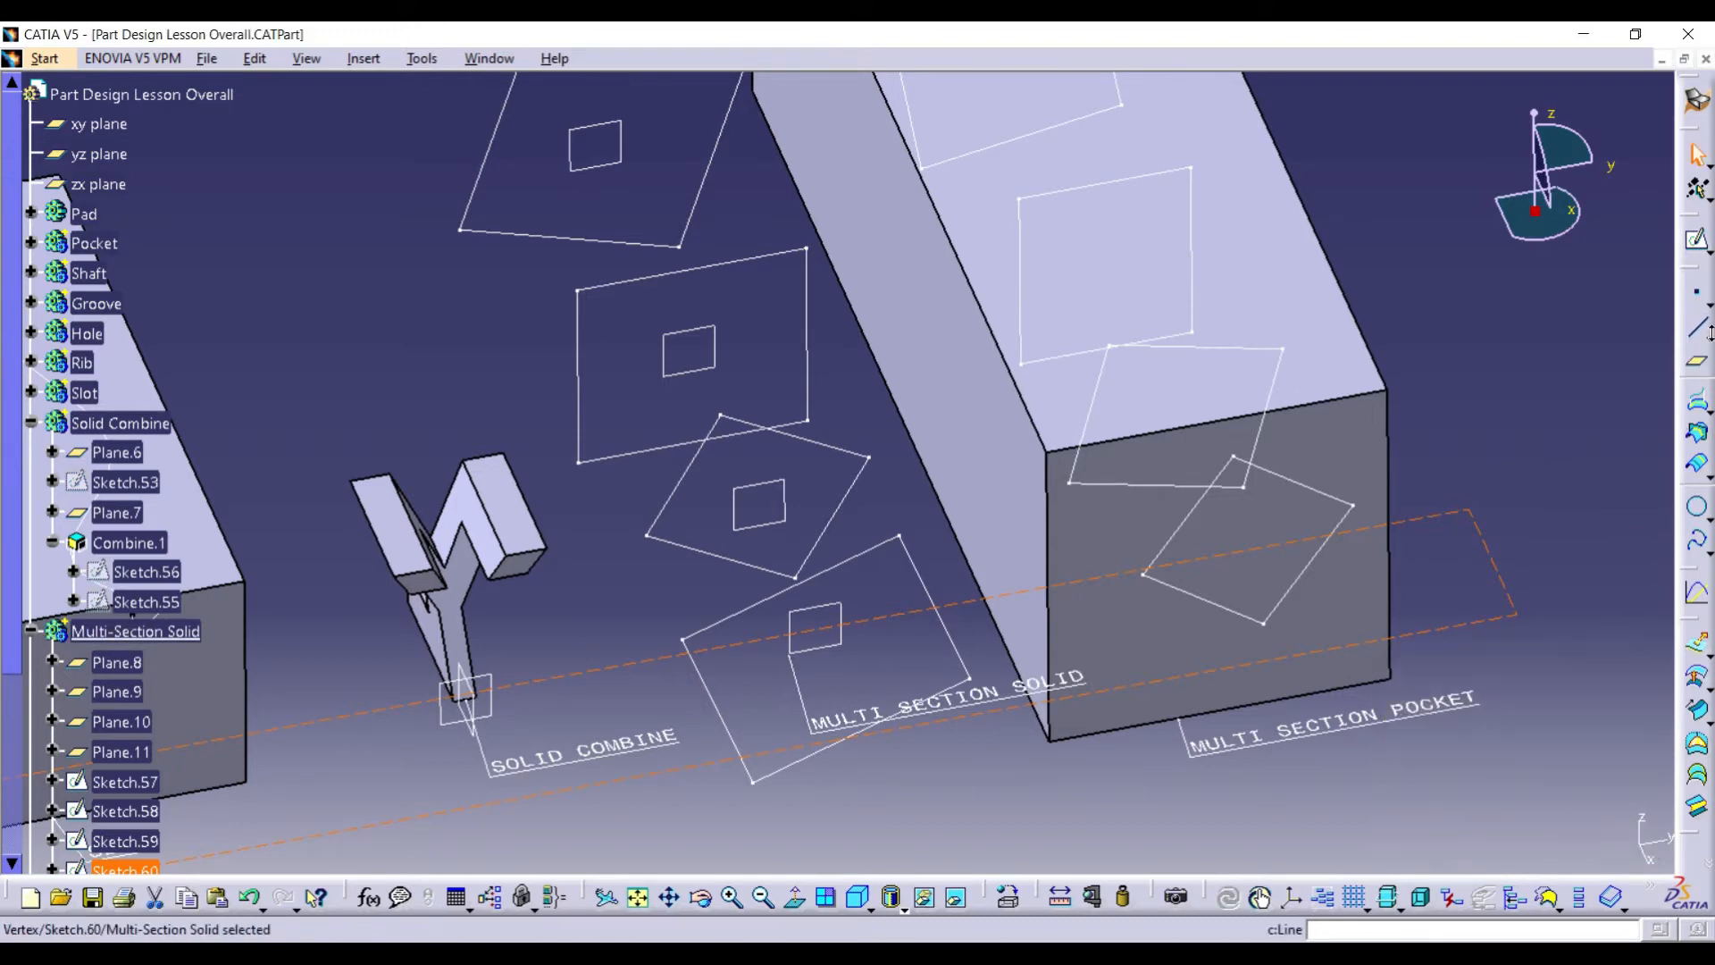
click(1705, 332)
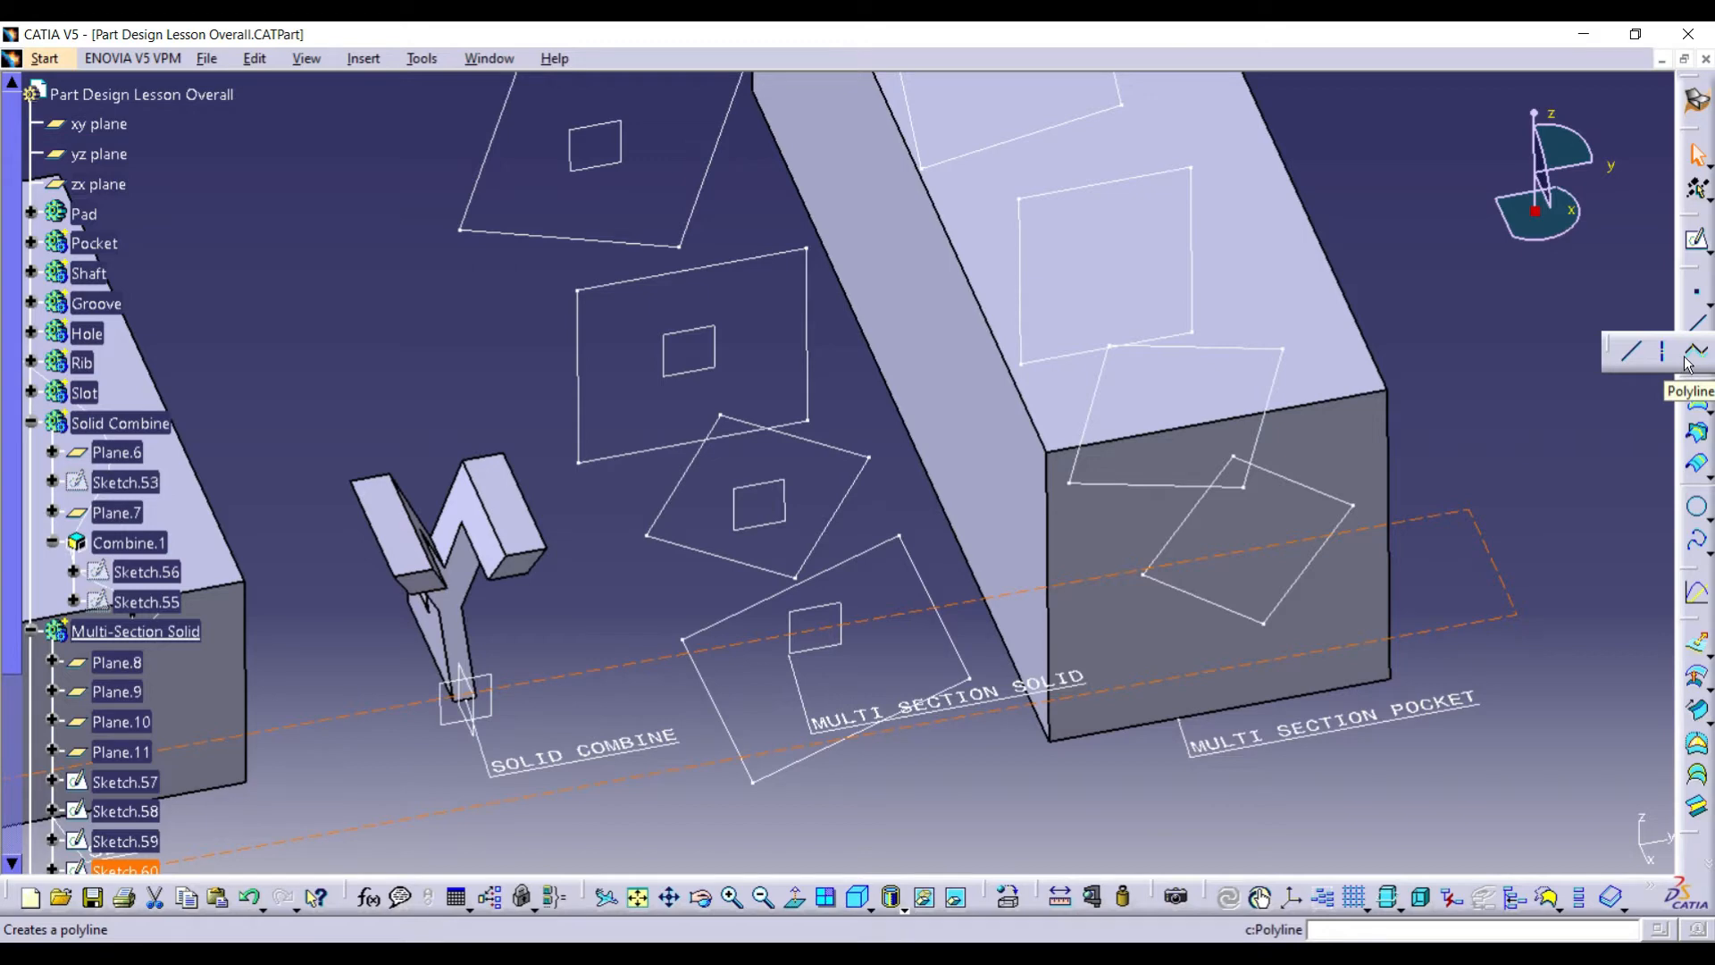
click(1688, 360)
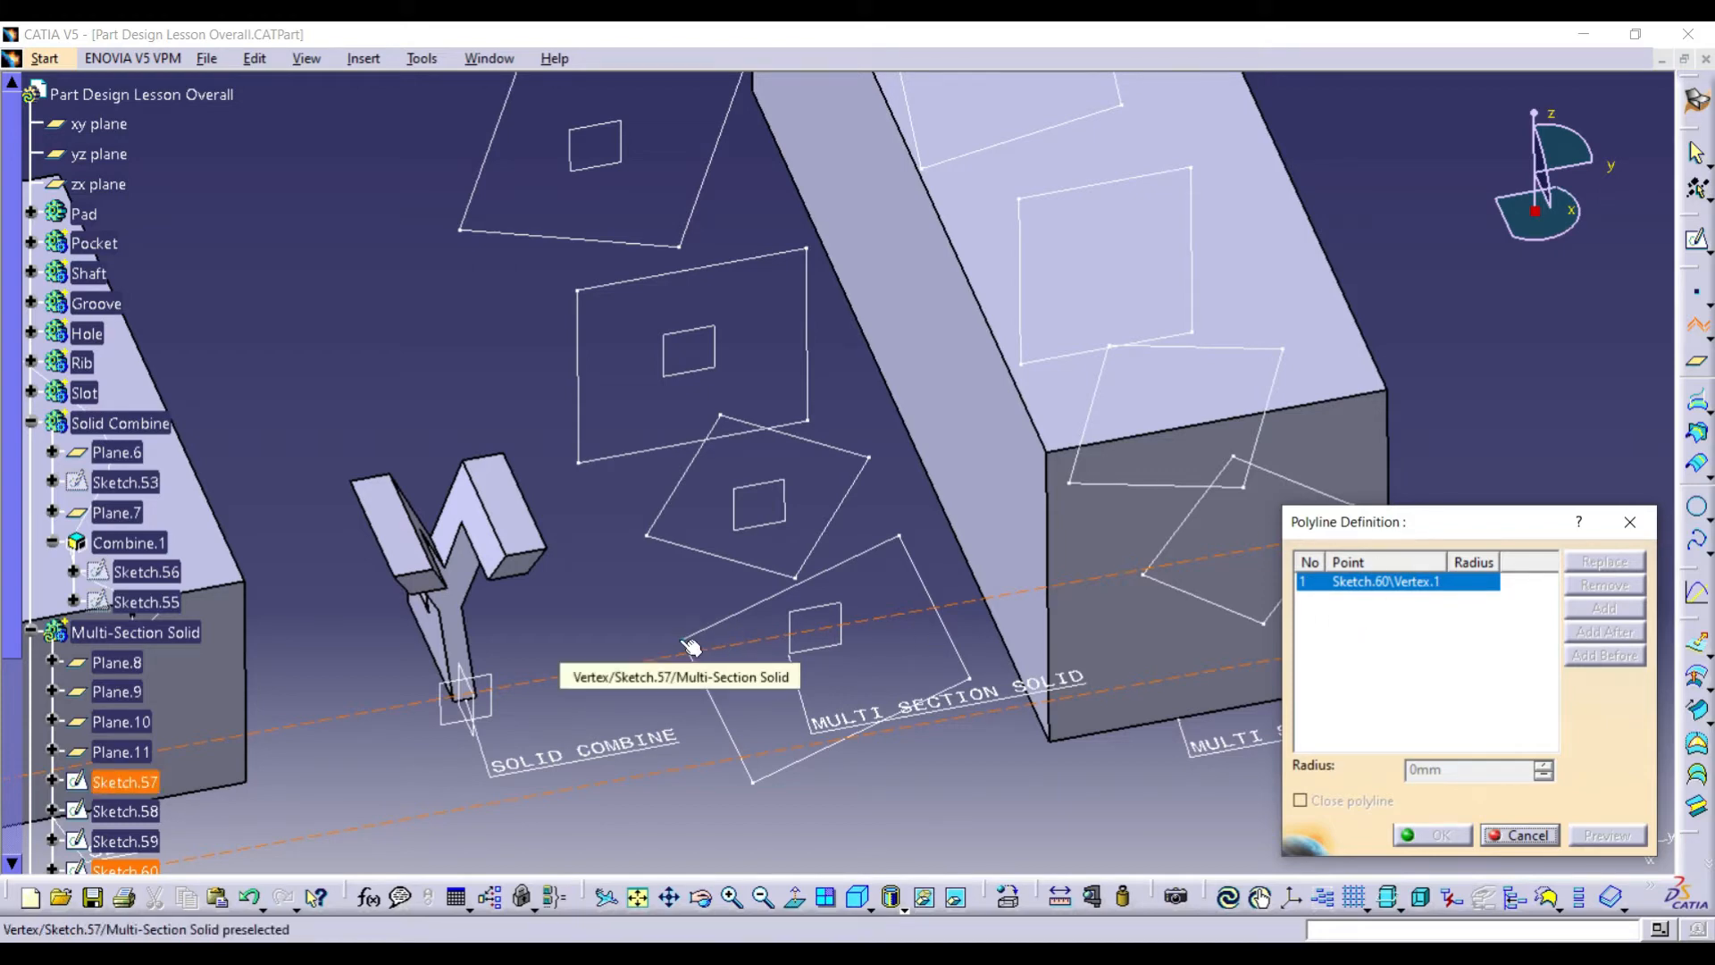
click(690, 645)
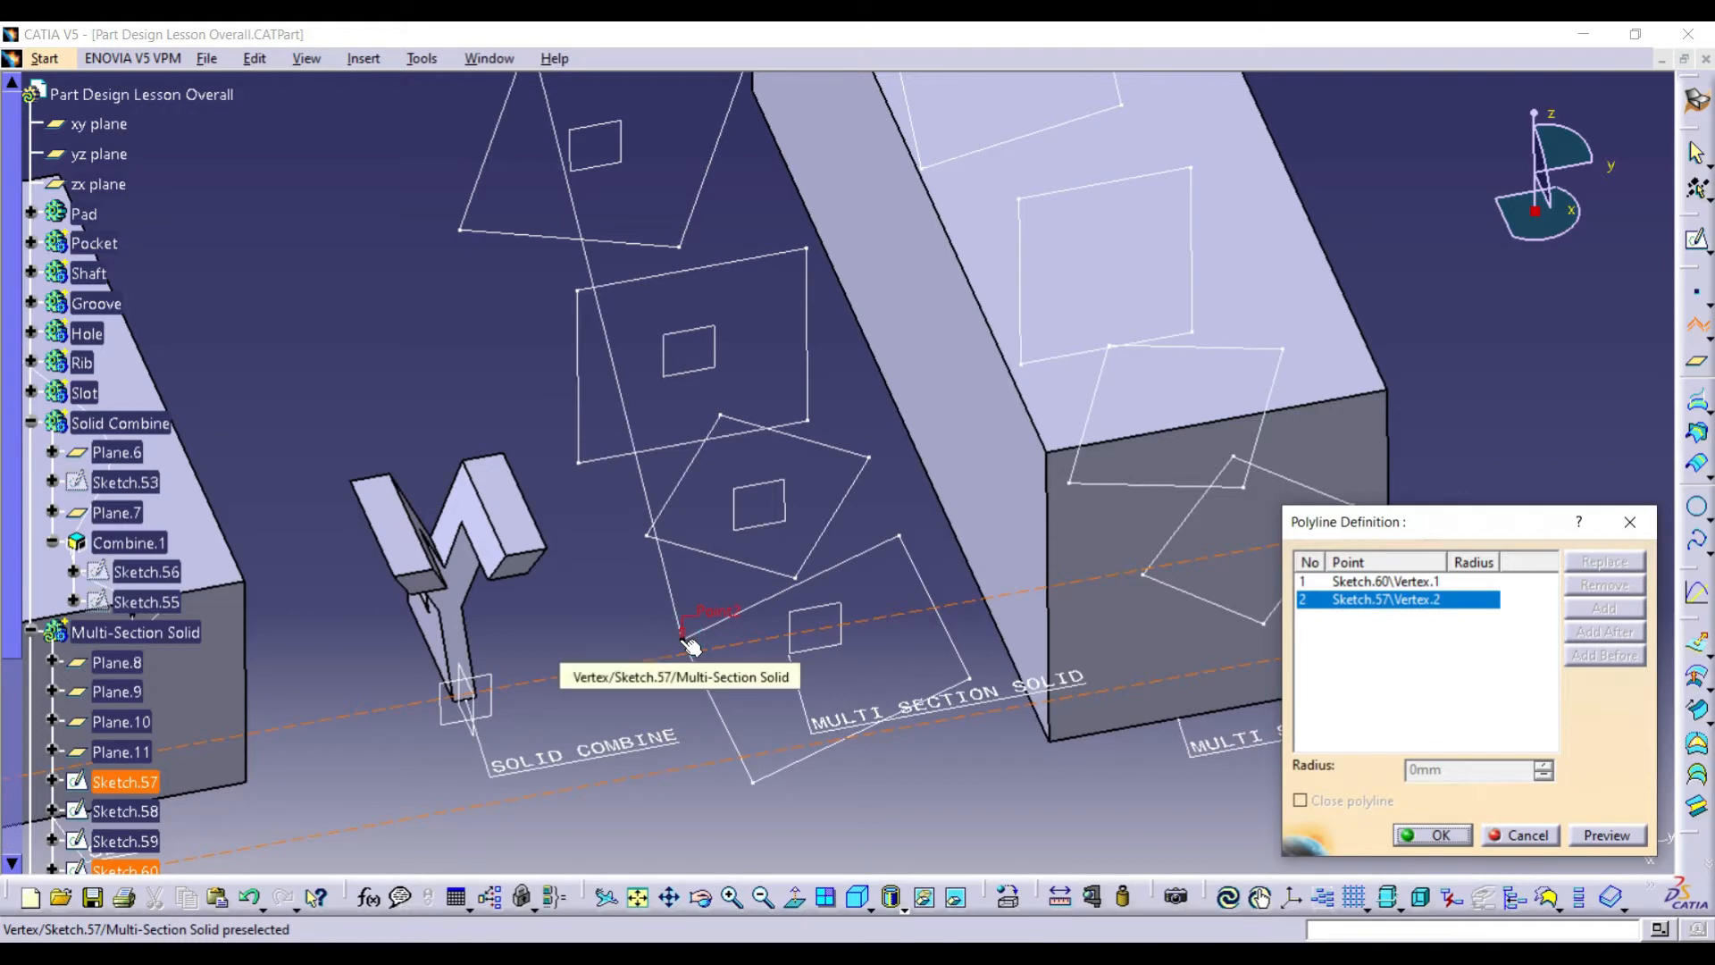
click(721, 416)
middle_drag(701, 262, 746, 508)
middle_drag(833, 472, 814, 346)
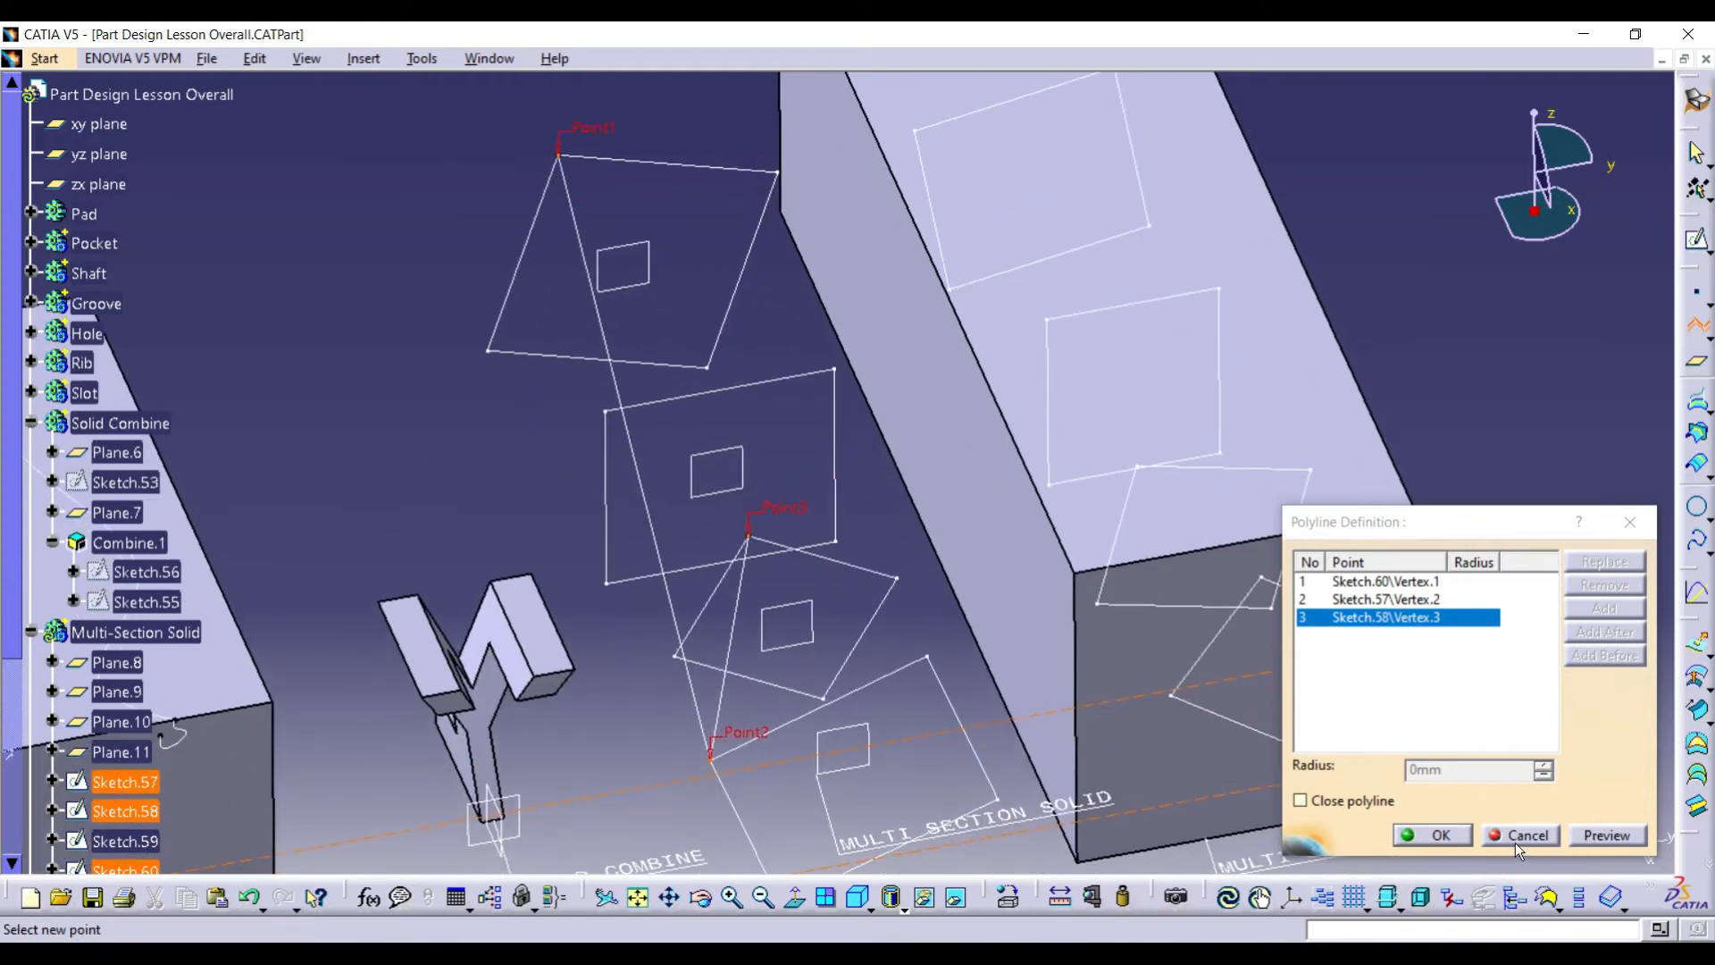
click(1550, 837)
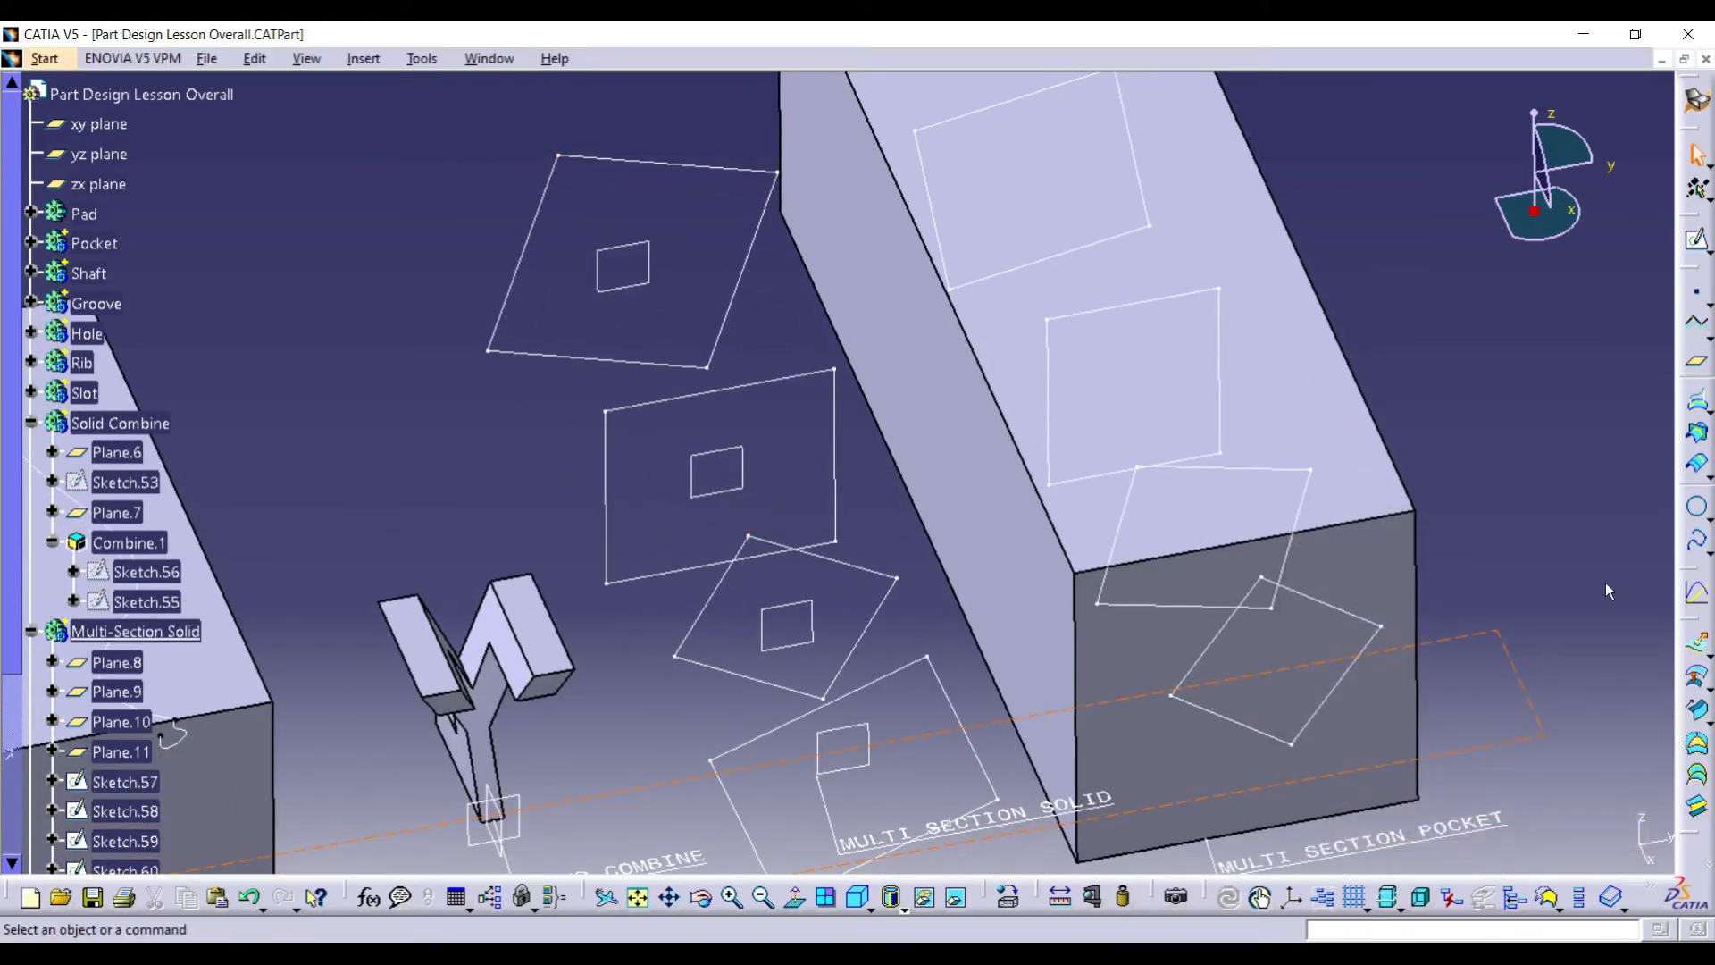
Create a polyline through one corner vertex each of Sketch.57, Sketch.58, Sketch.59 and Sketch.60.
click(1697, 325)
middle_drag(739, 735, 774, 627)
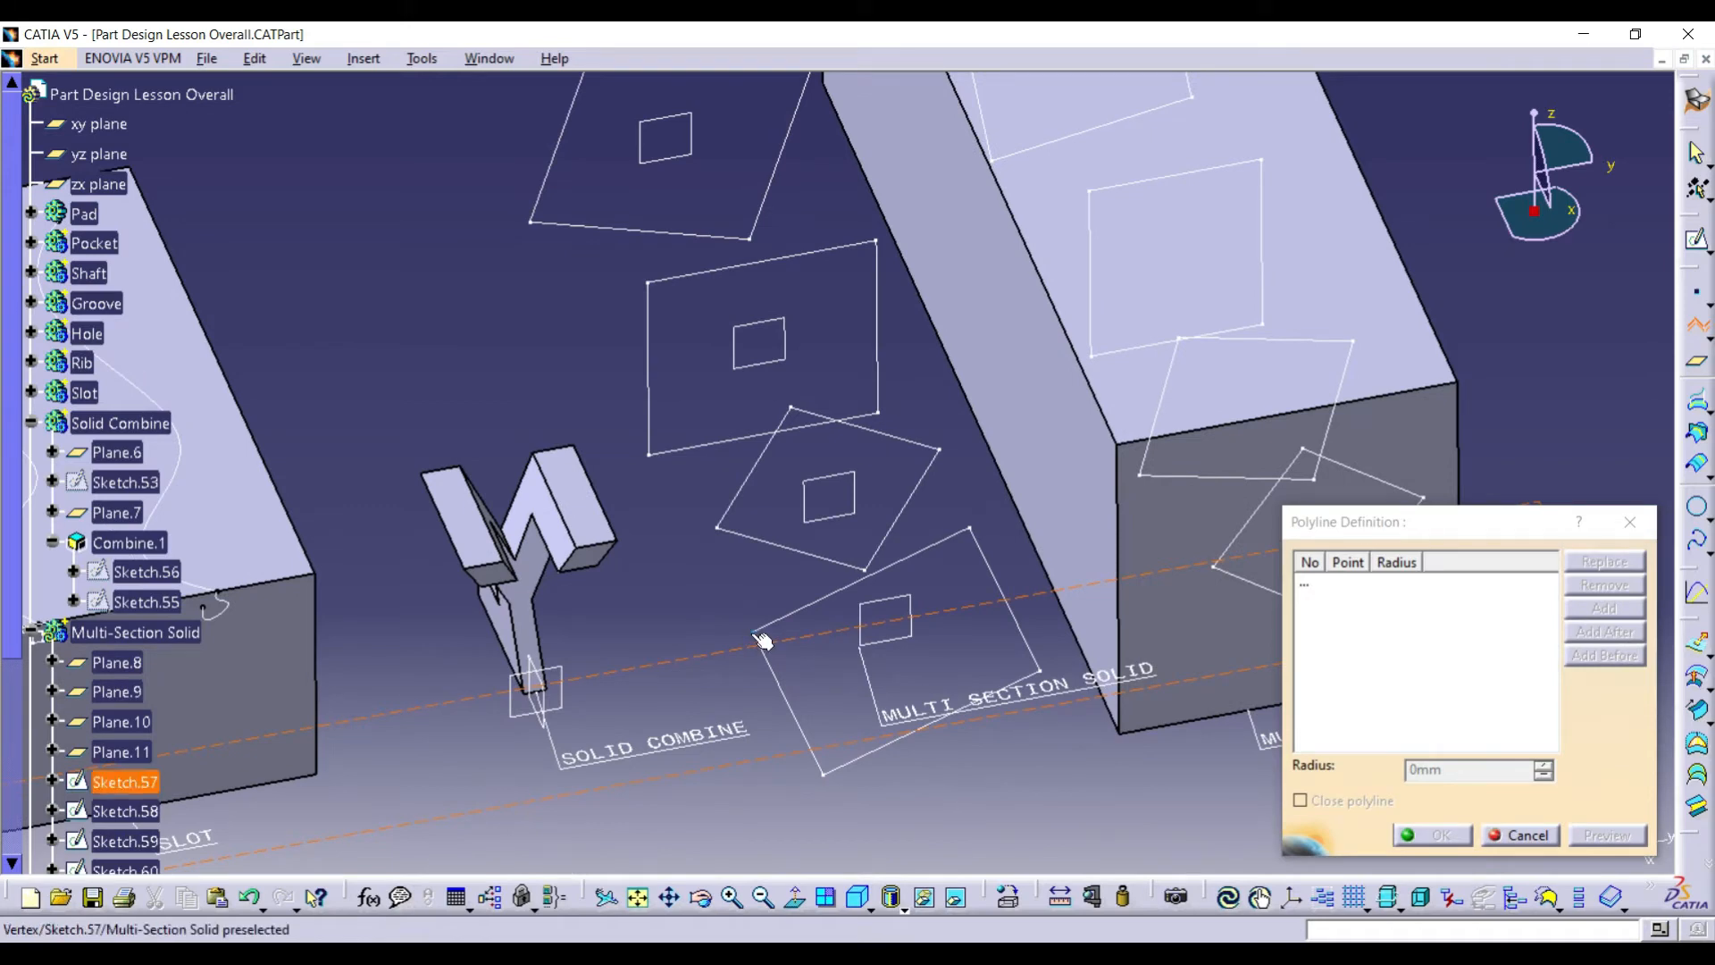
click(753, 634)
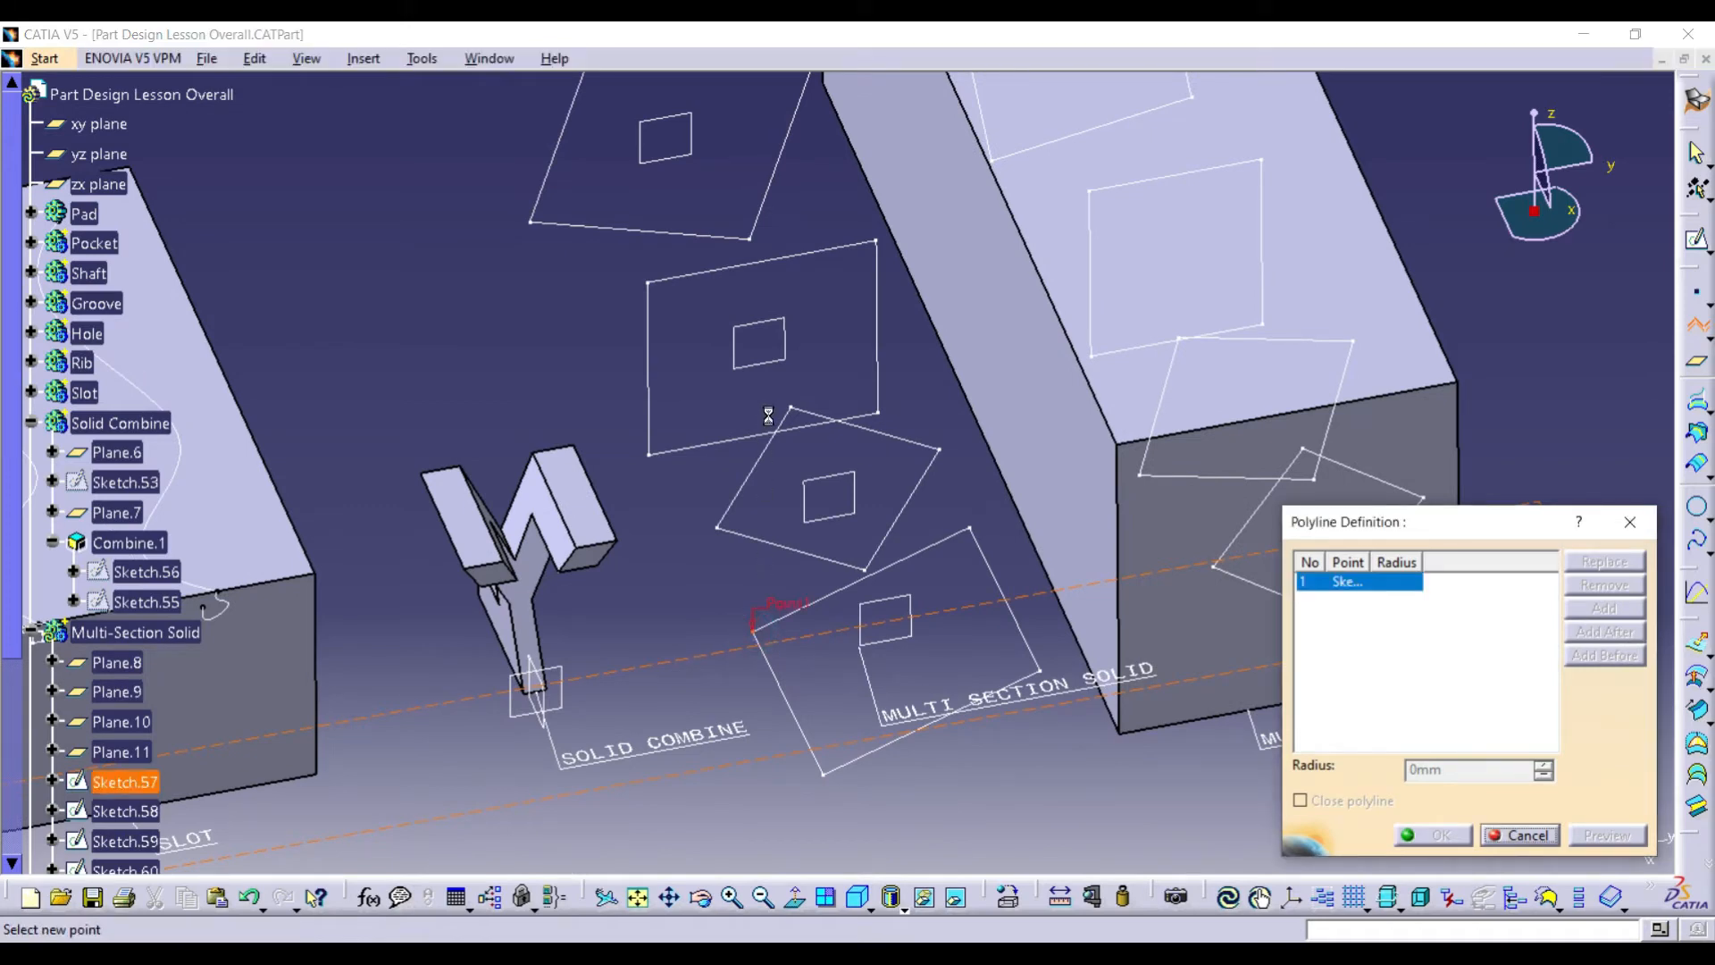
click(789, 408)
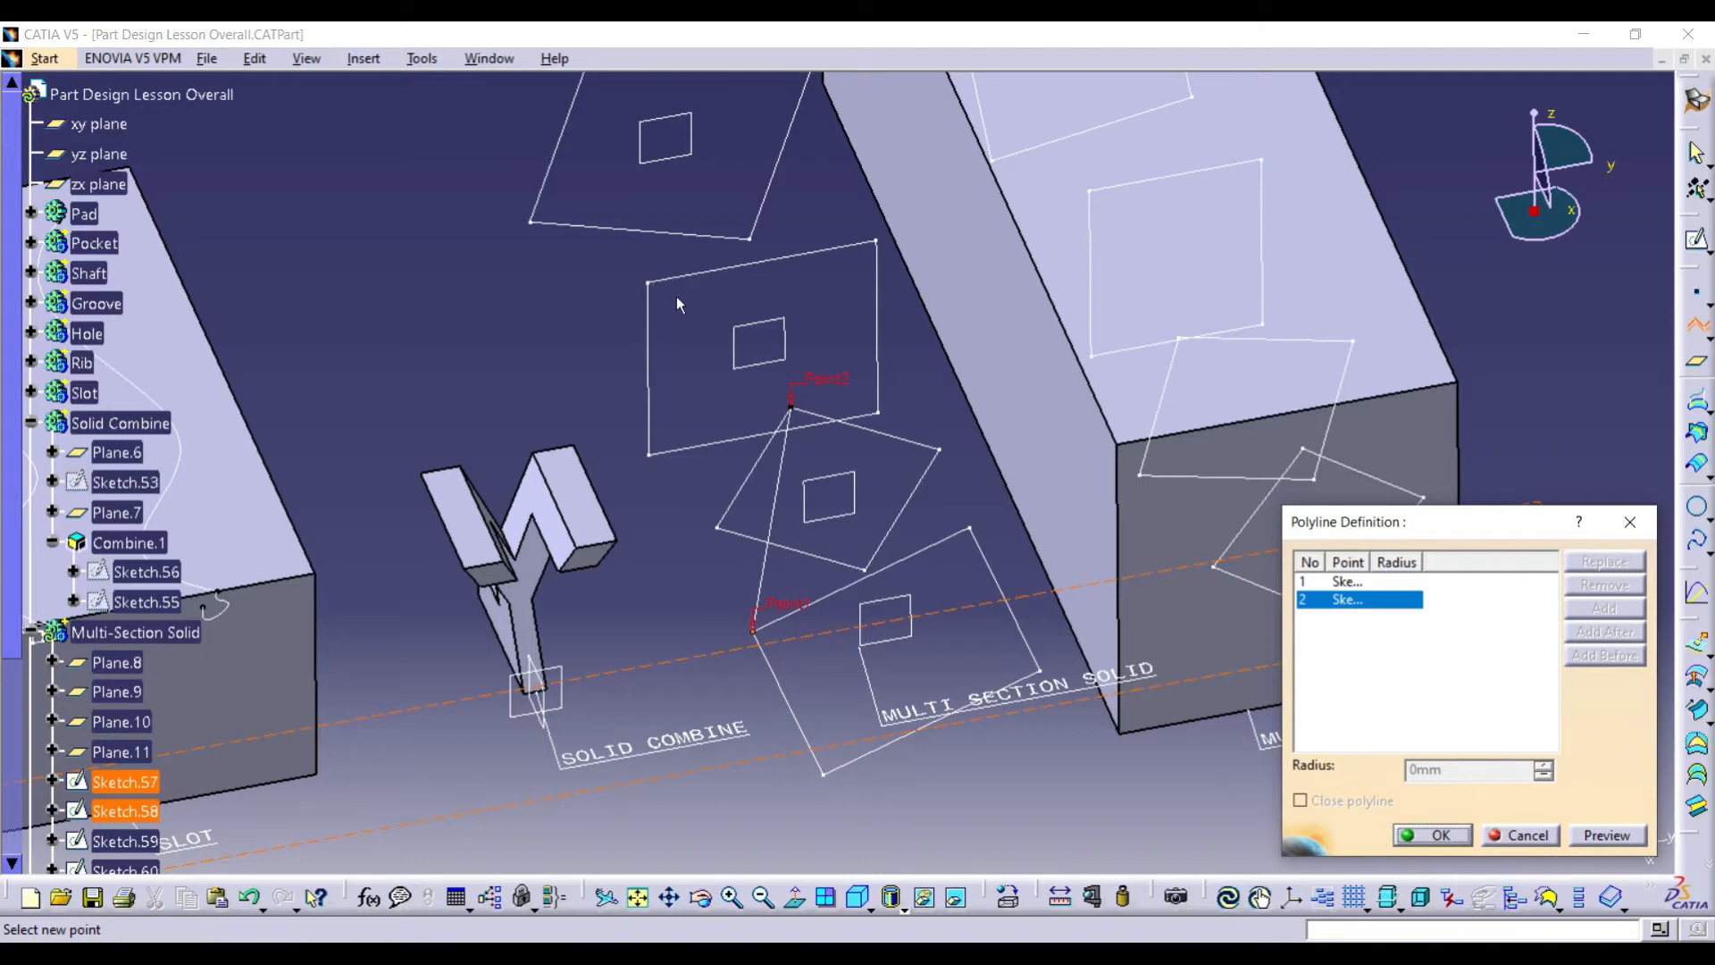
click(651, 282)
middle_drag(651, 283, 719, 496)
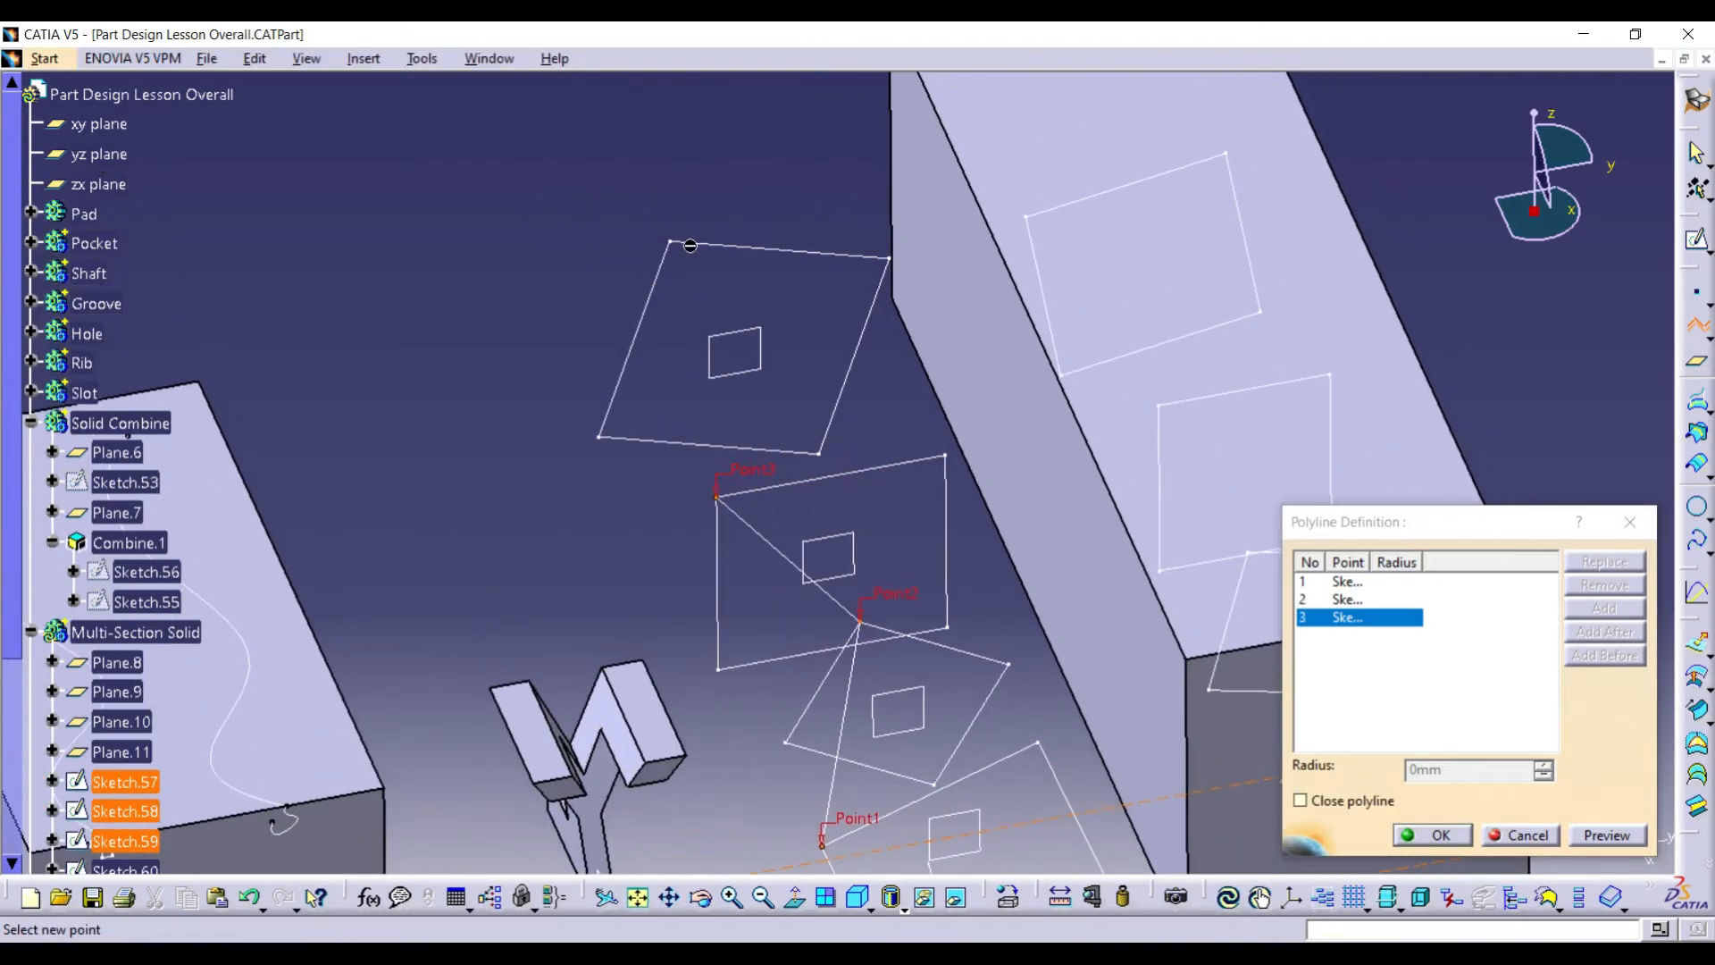
click(674, 243)
middle_drag(870, 491, 875, 349)
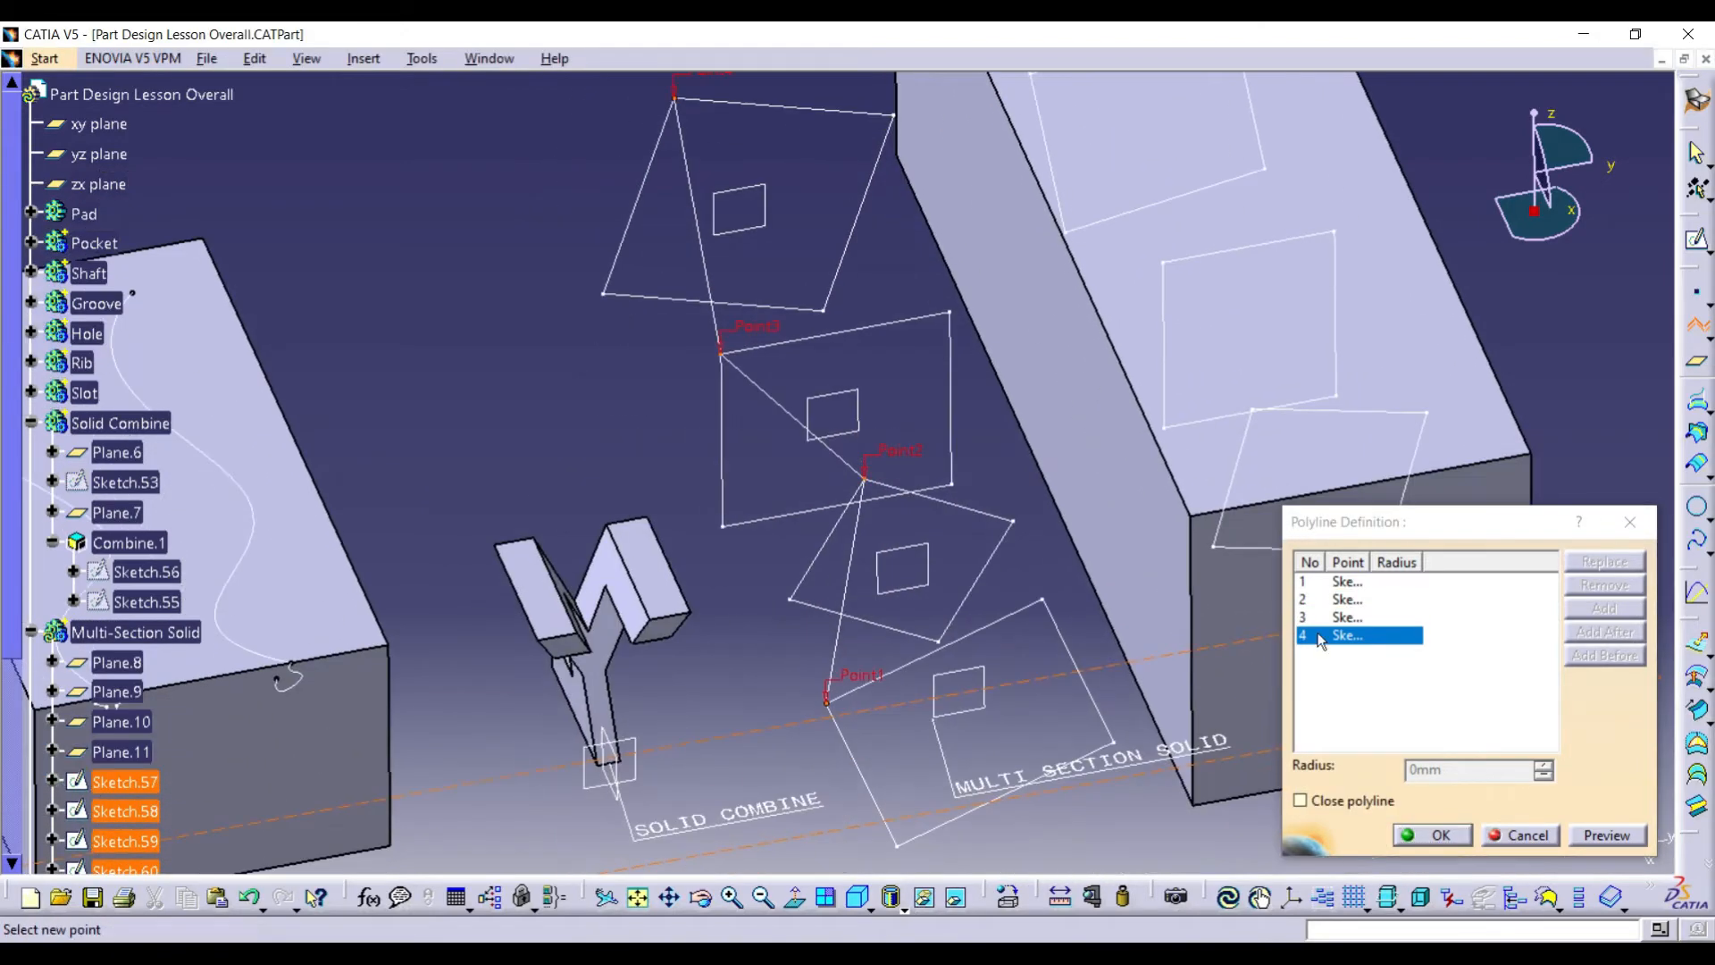
click(1434, 840)
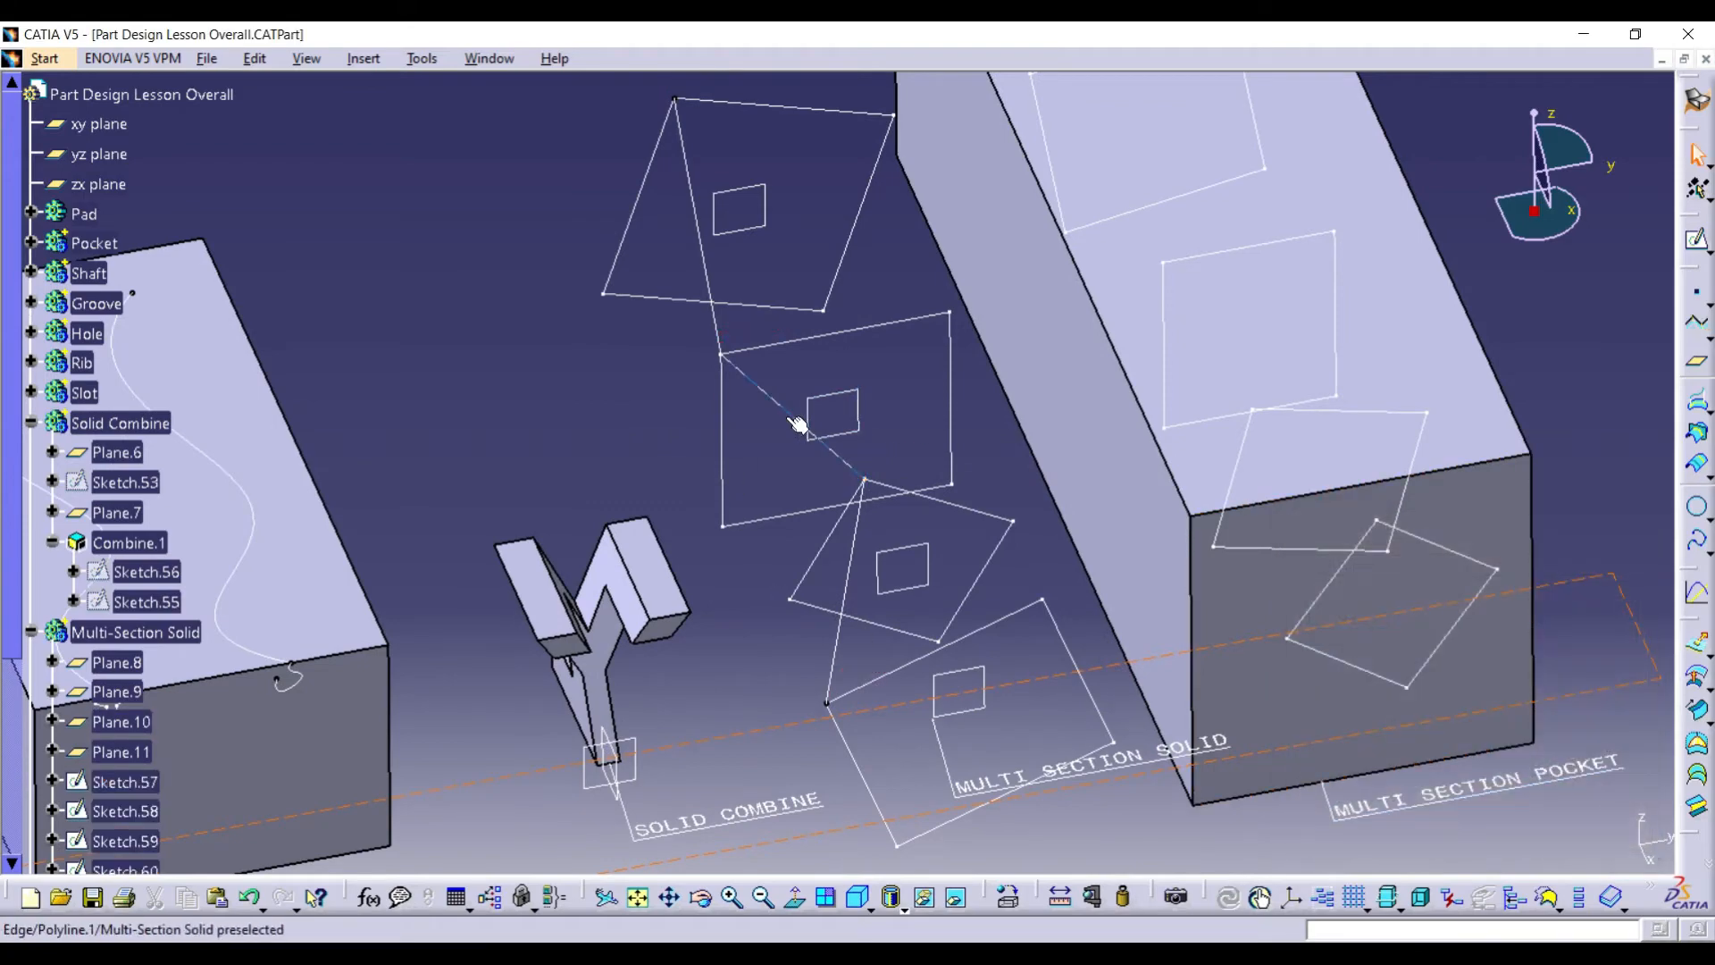
mouse_move(823, 470)
middle_down()
mouse_move(861, 491)
mouse_move(765, 471)
mouse_move(727, 371)
mouse_move(714, 319)
mouse_move(750, 268)
mouse_move(794, 359)
mouse_move(827, 536)
mouse_move(850, 467)
mouse_move(909, 503)
mouse_move(961, 573)
middle_up()
middle_drag(956, 570, 913, 543)
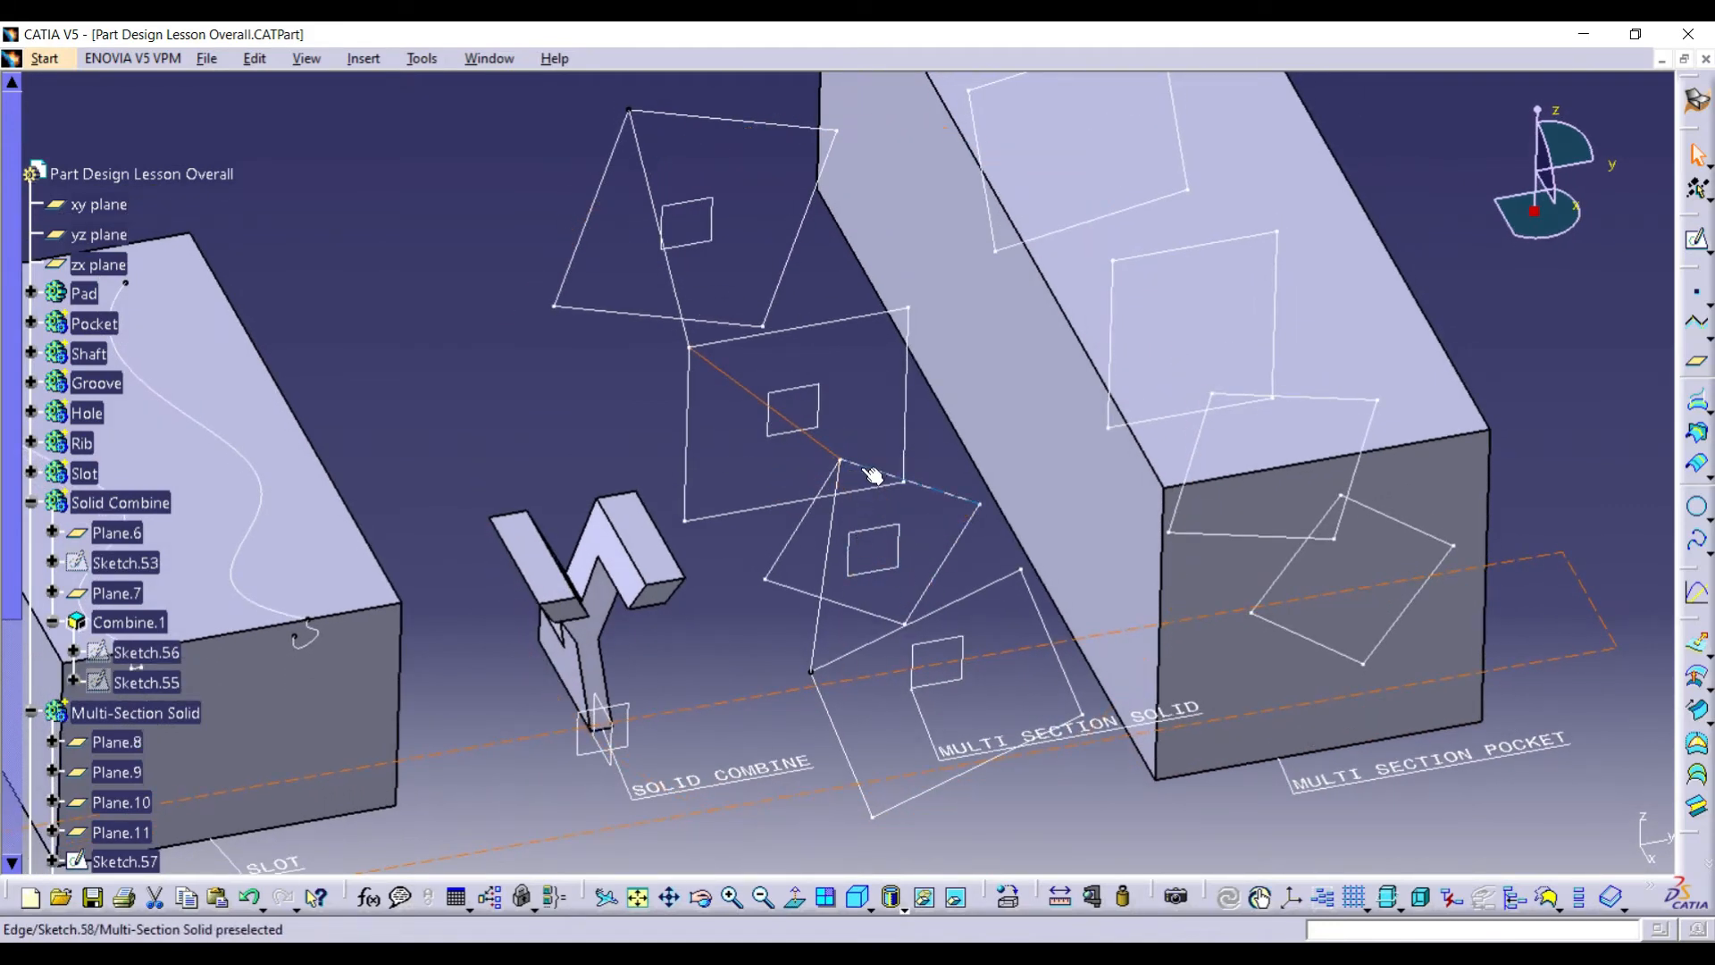
Clear the selection and switch back to the Part Design workbench.
click(462, 172)
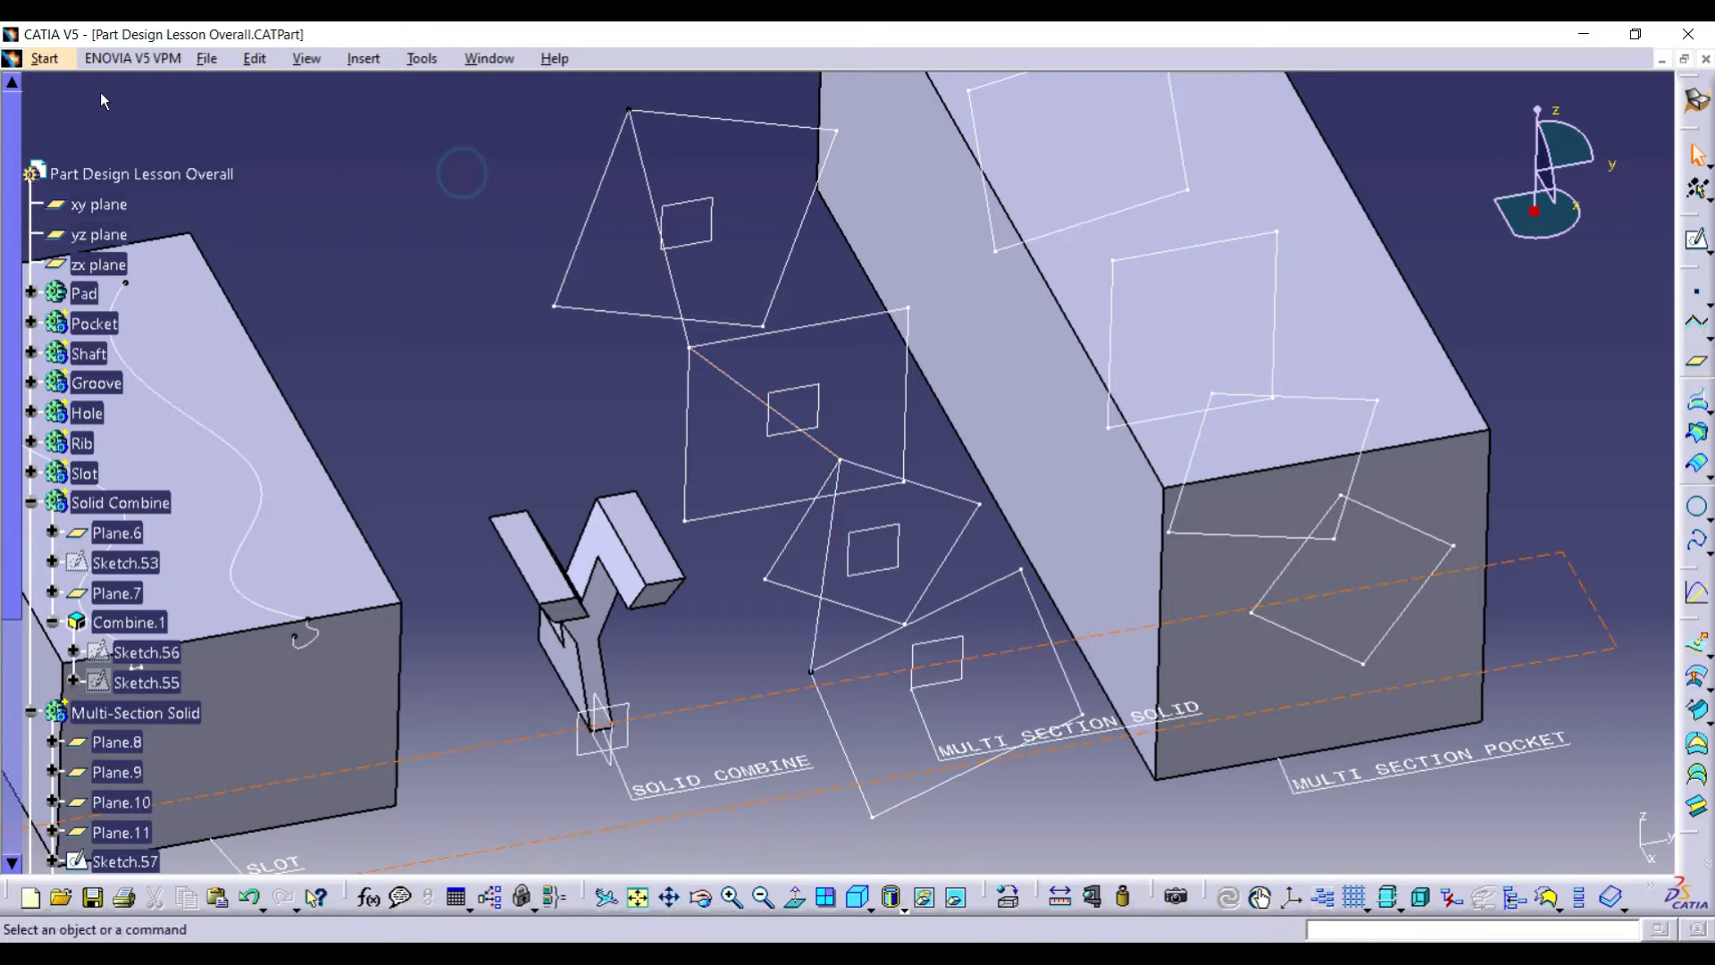
click(64, 75)
mouse_move(134, 111)
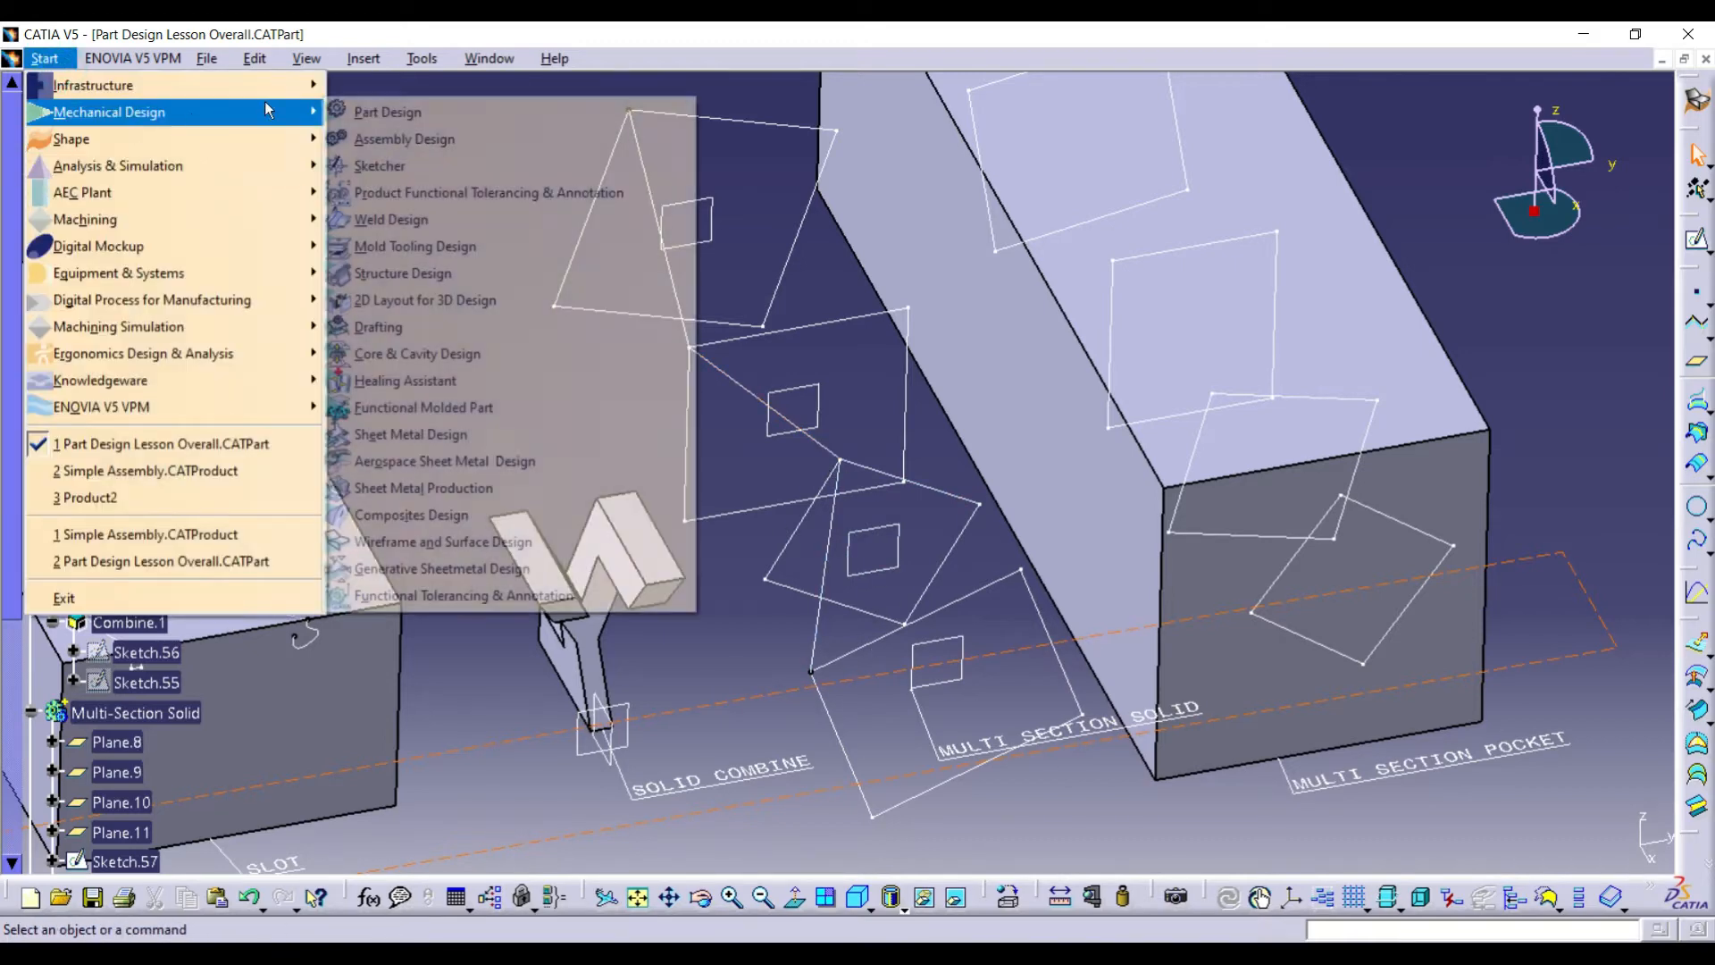
click(375, 115)
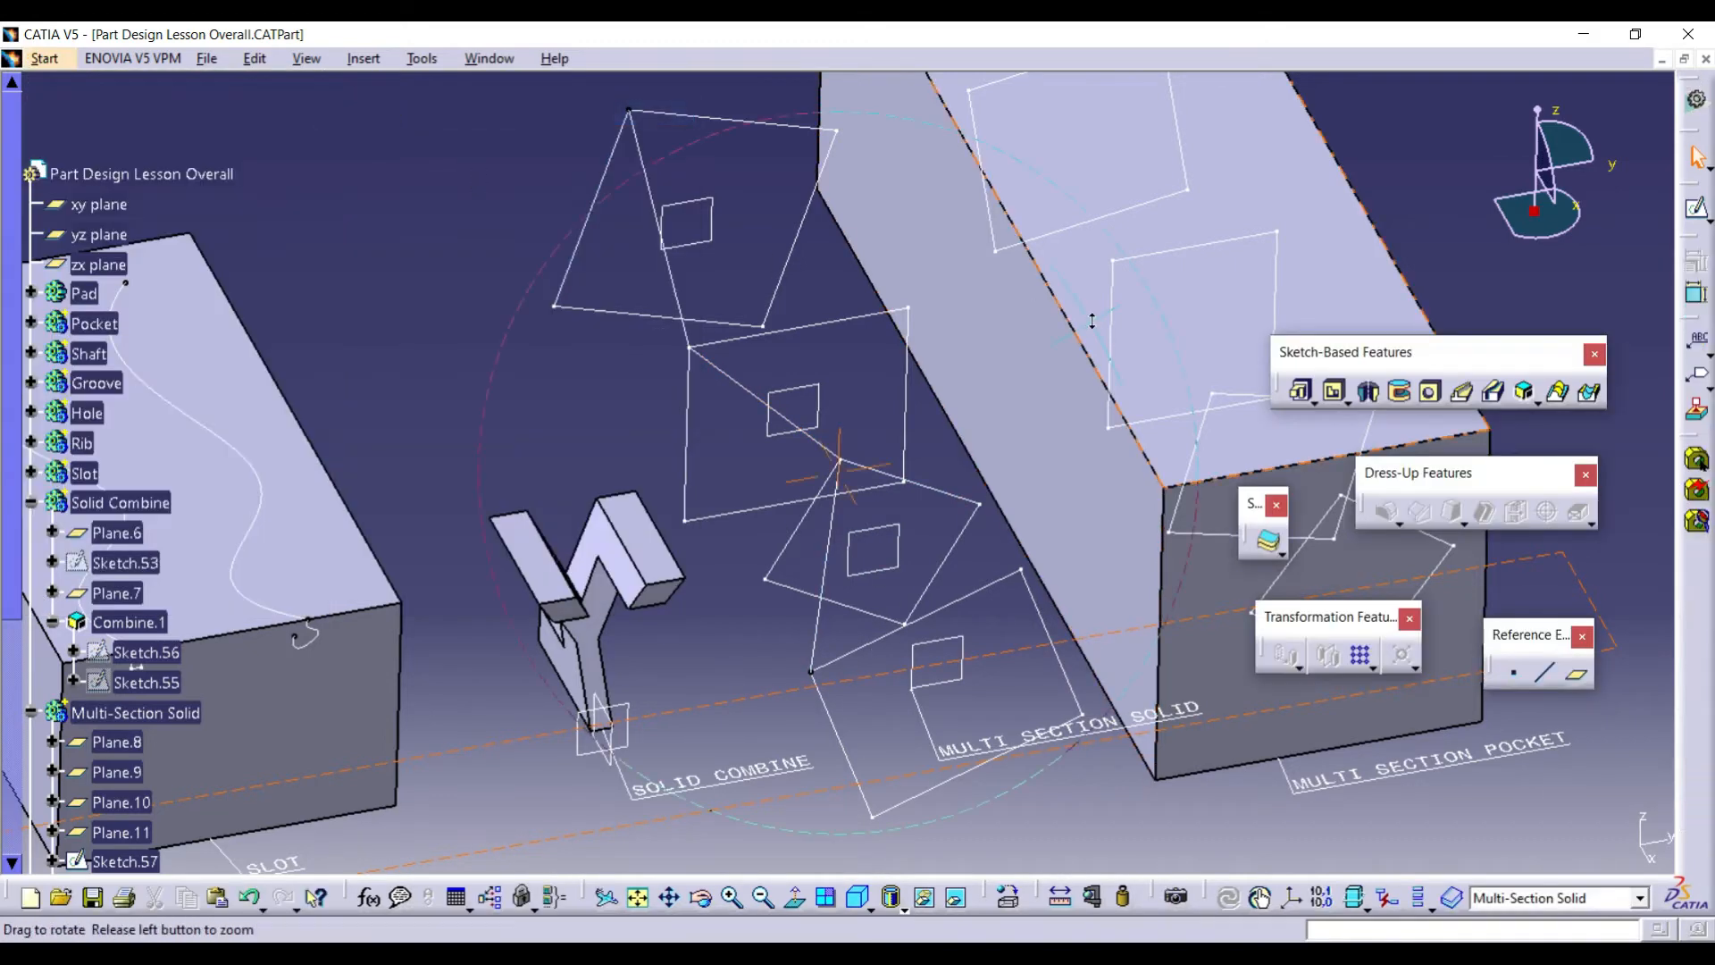
Define the Multi-Section Pocket body as the work object.
middle_drag(1161, 429, 771, 473)
middle_click(814, 534)
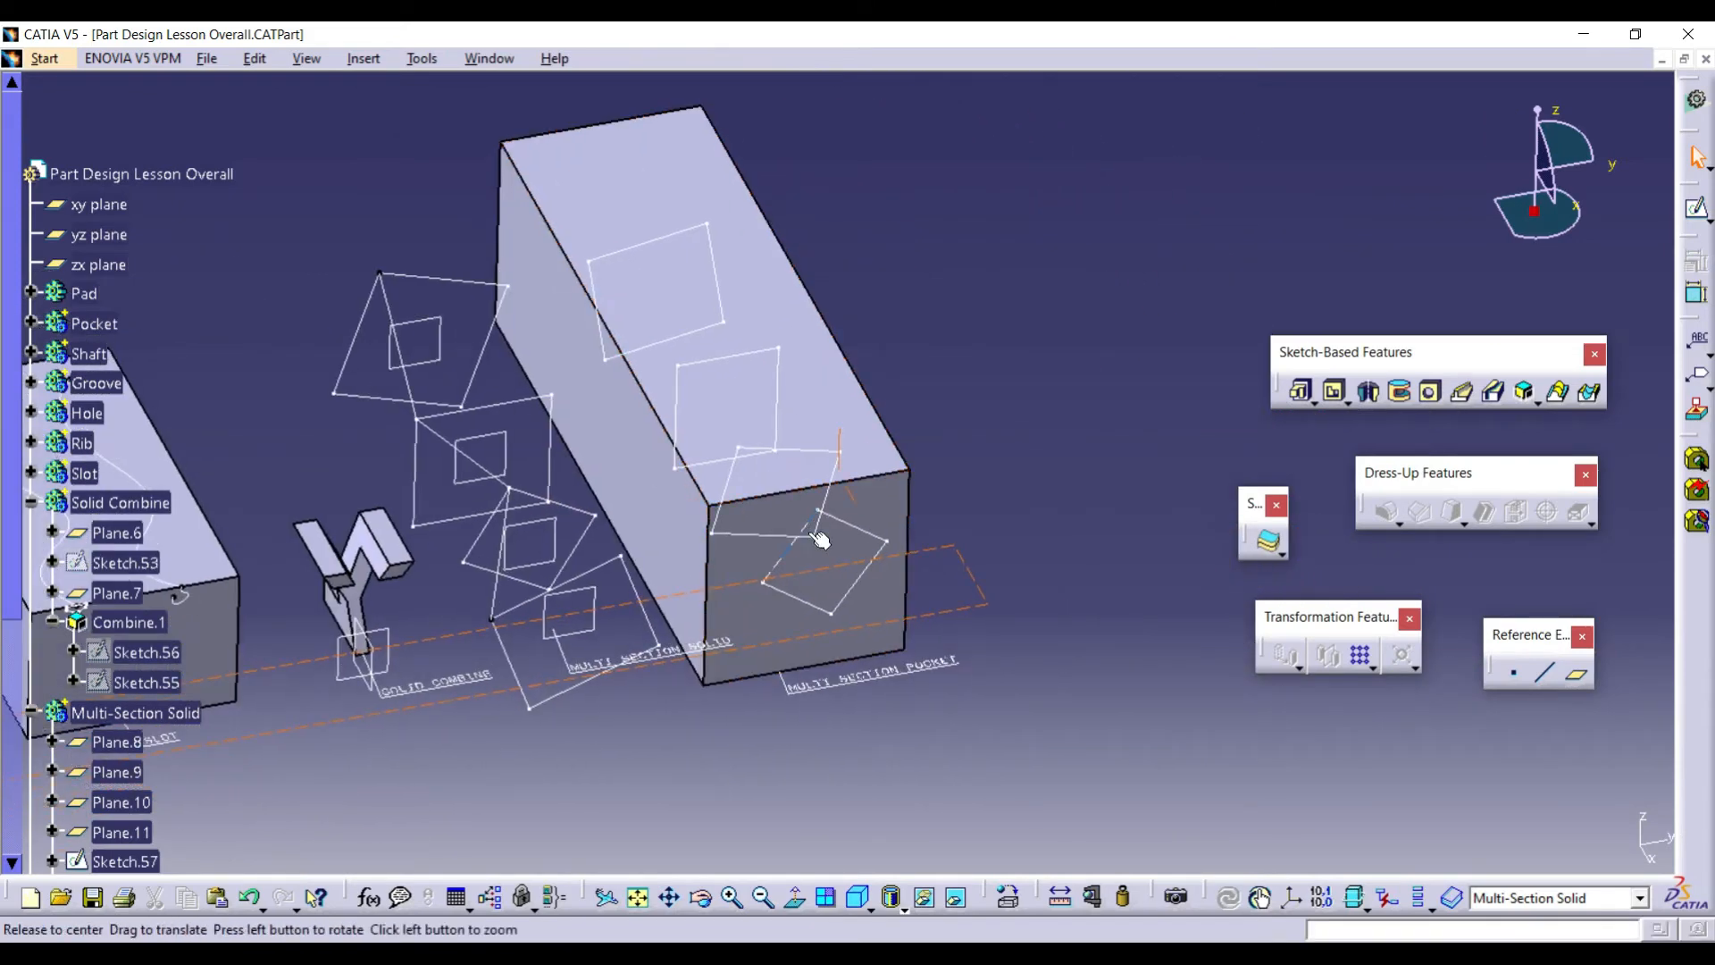
middle_drag(820, 525, 1193, 410)
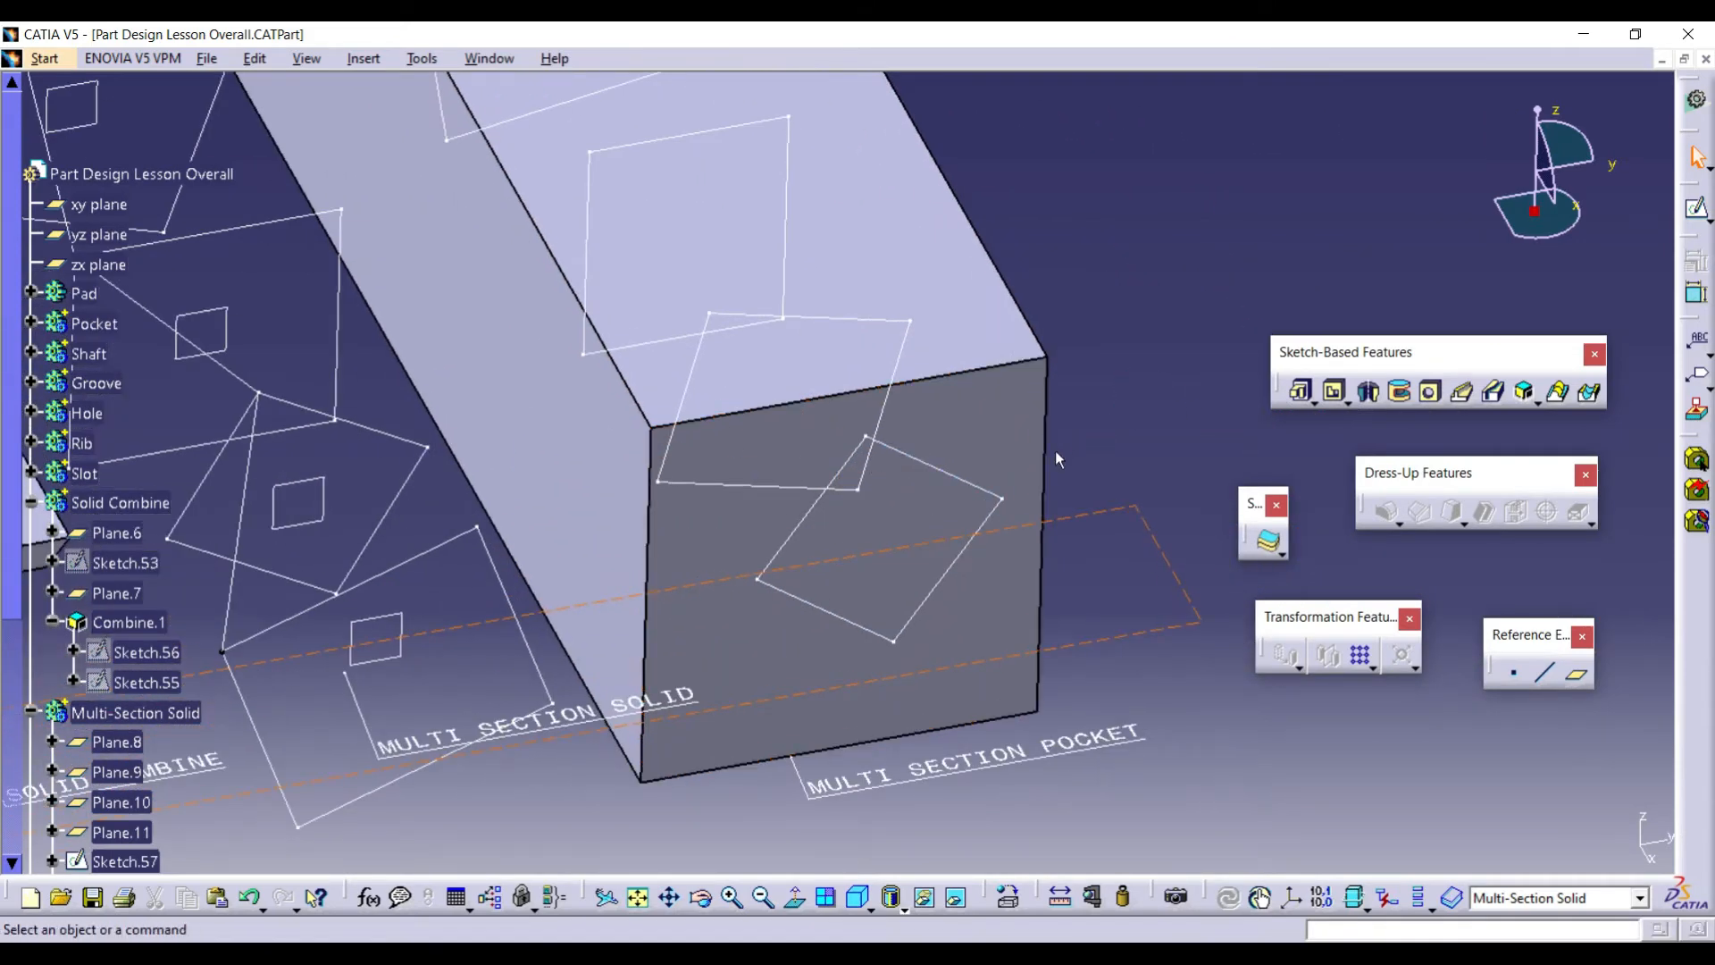
scroll(230, 604, down, 6)
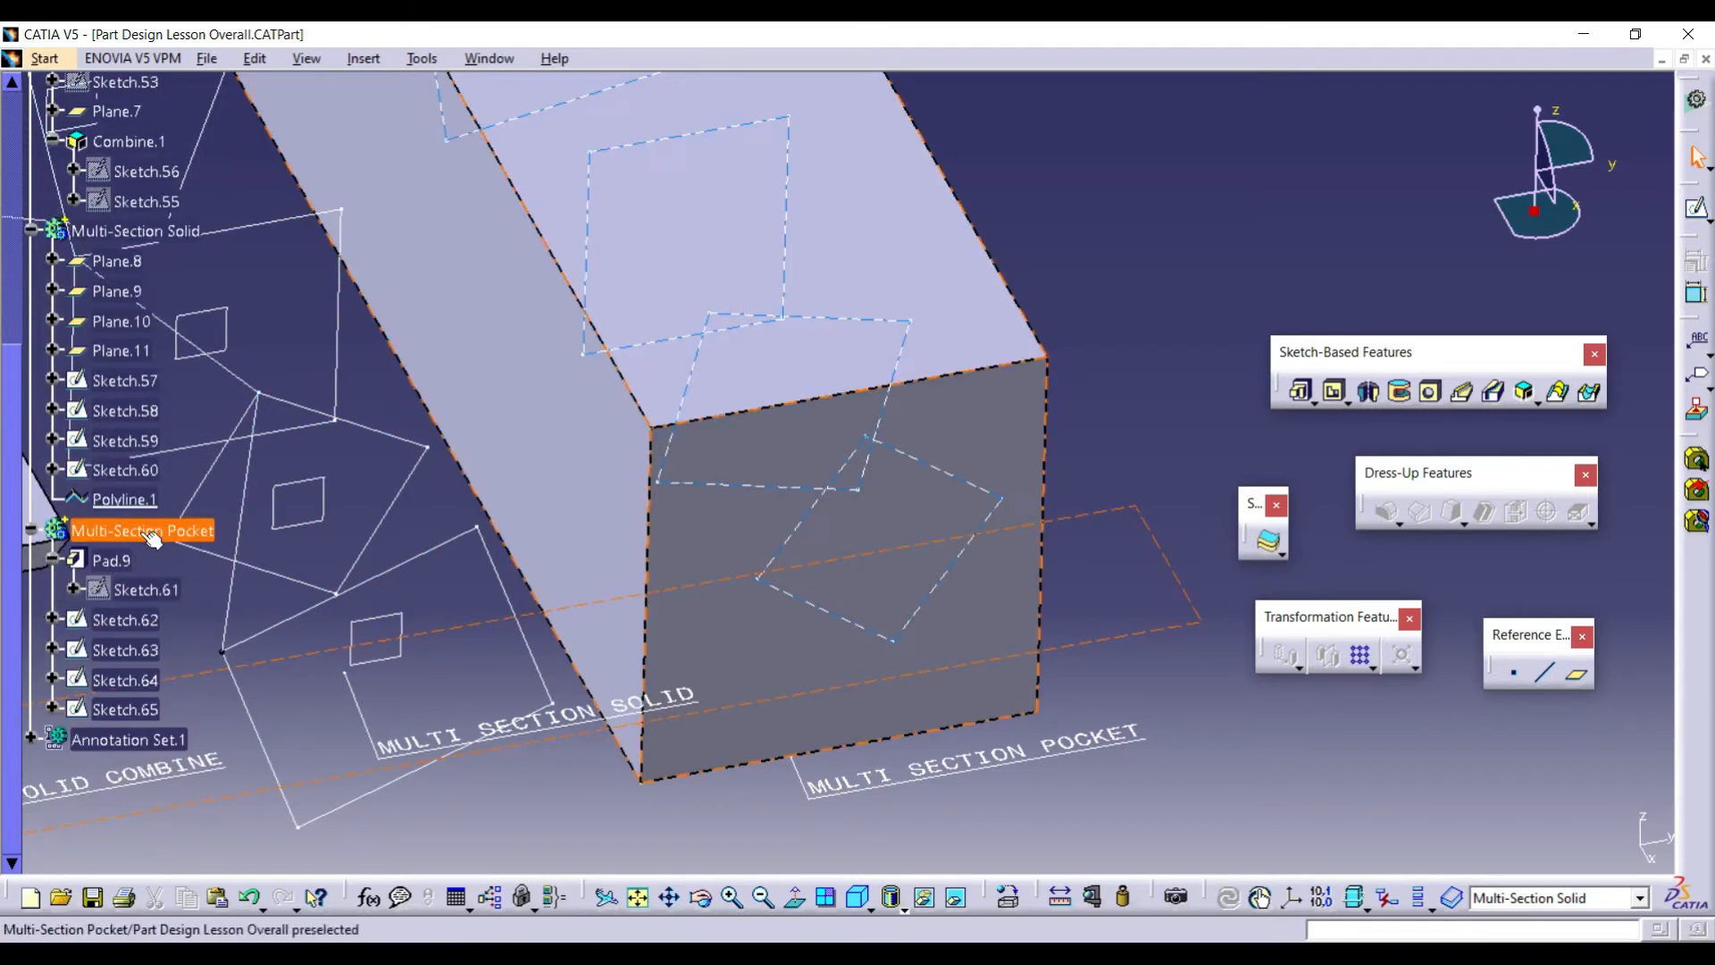
right_click(141, 530)
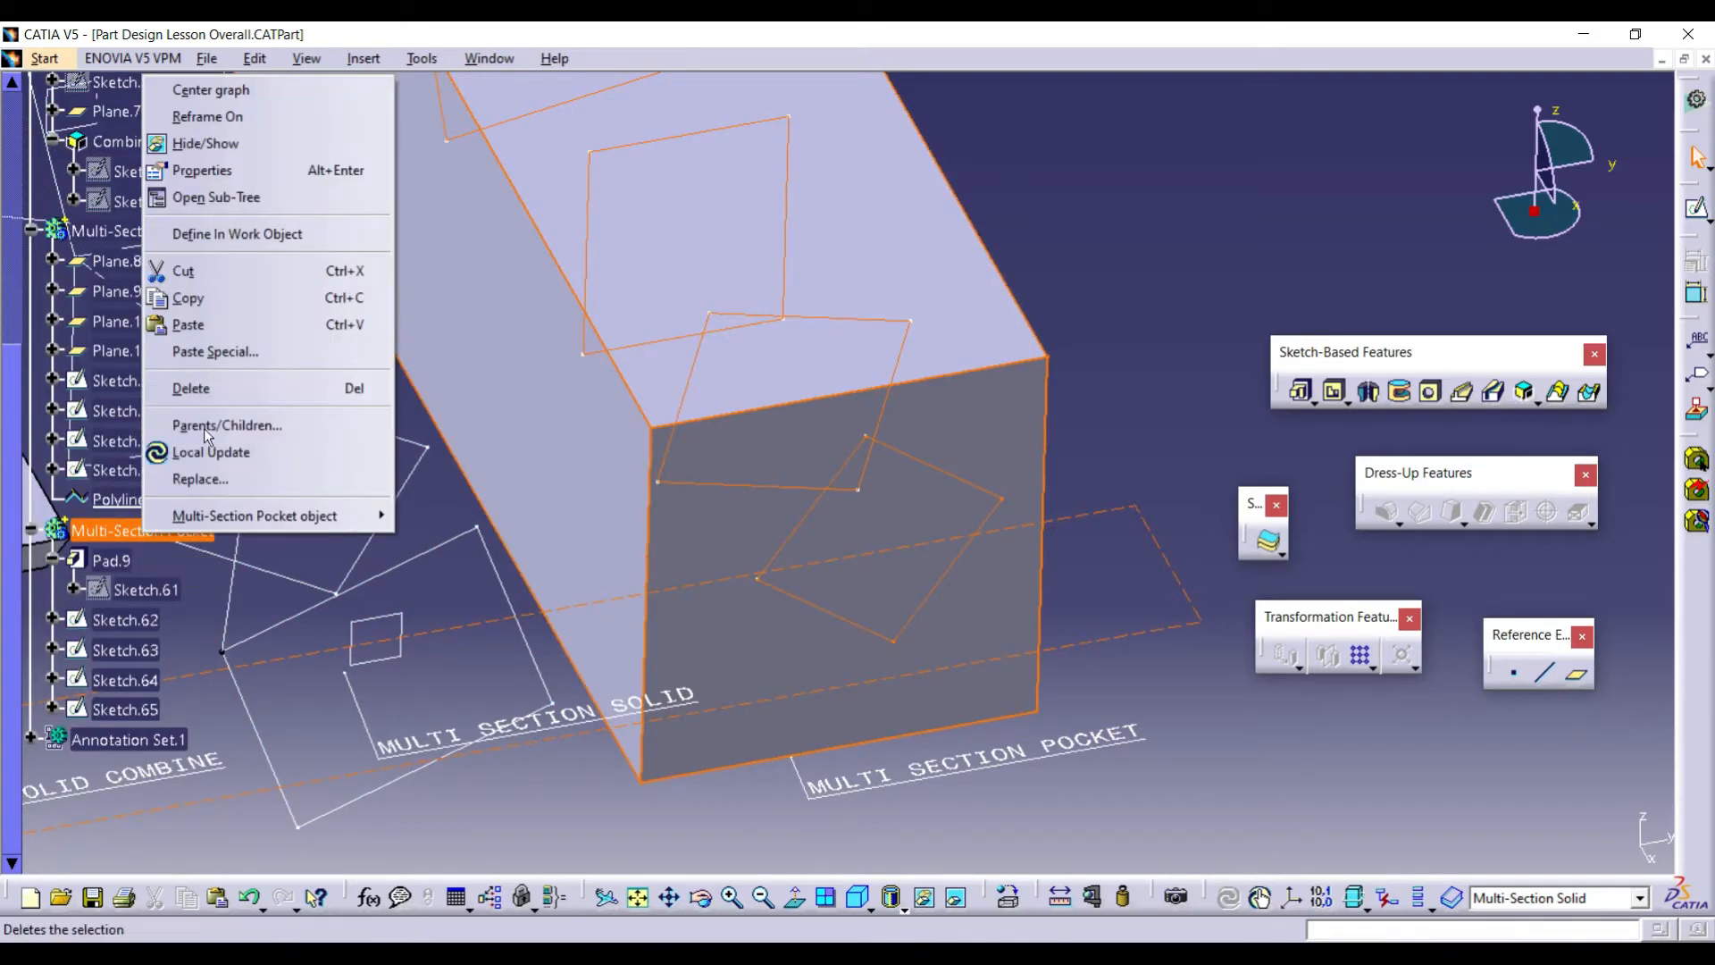
click(200, 232)
Cut a removed multi-sections solid from the block through Sketch.62, Sketch.63, Sketch.64 and Sketch.65.
middle_drag(1197, 384, 1098, 497)
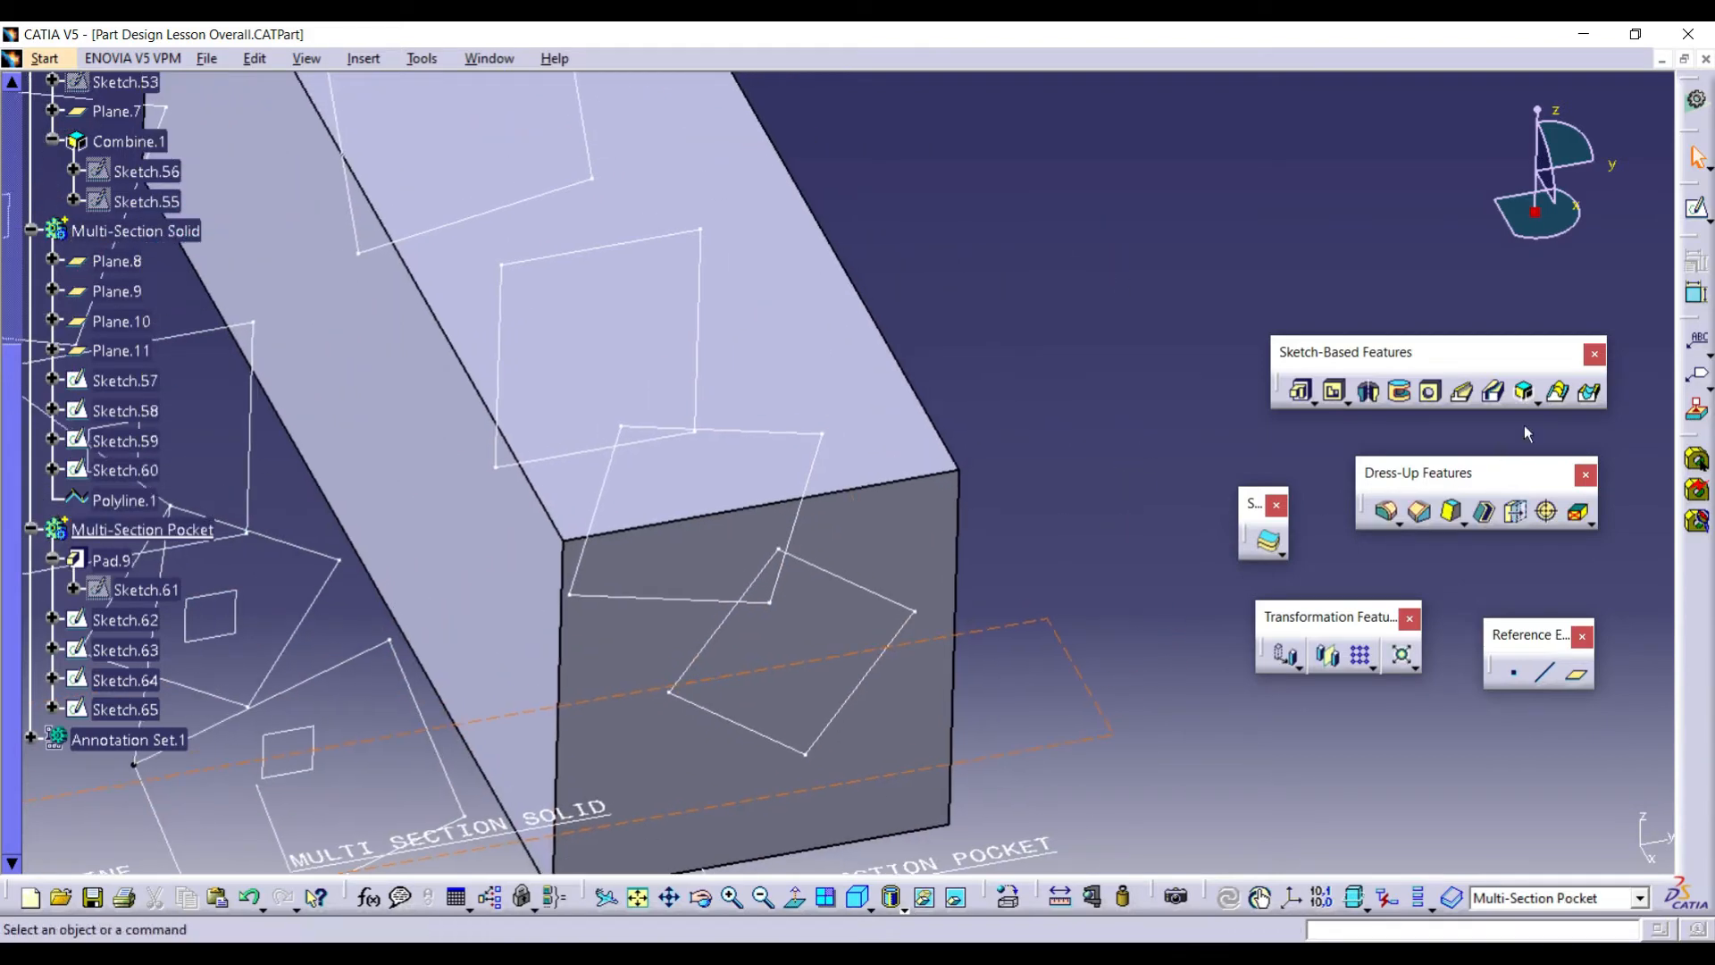
click(1597, 397)
click(865, 589)
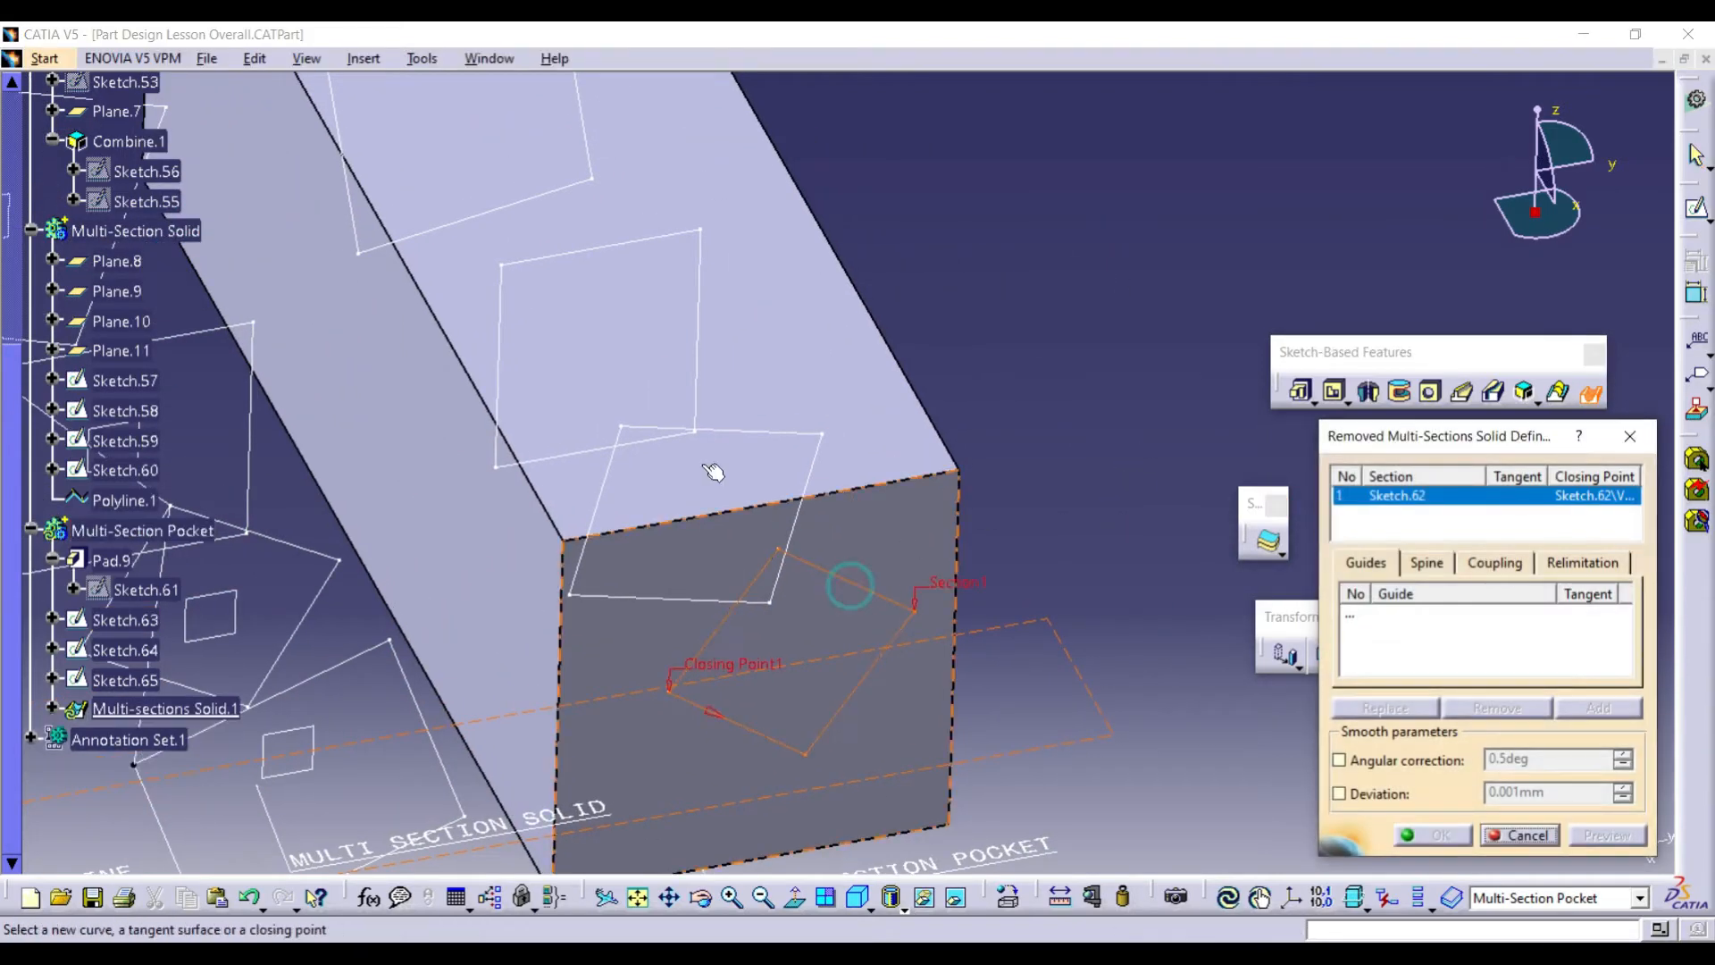
click(697, 434)
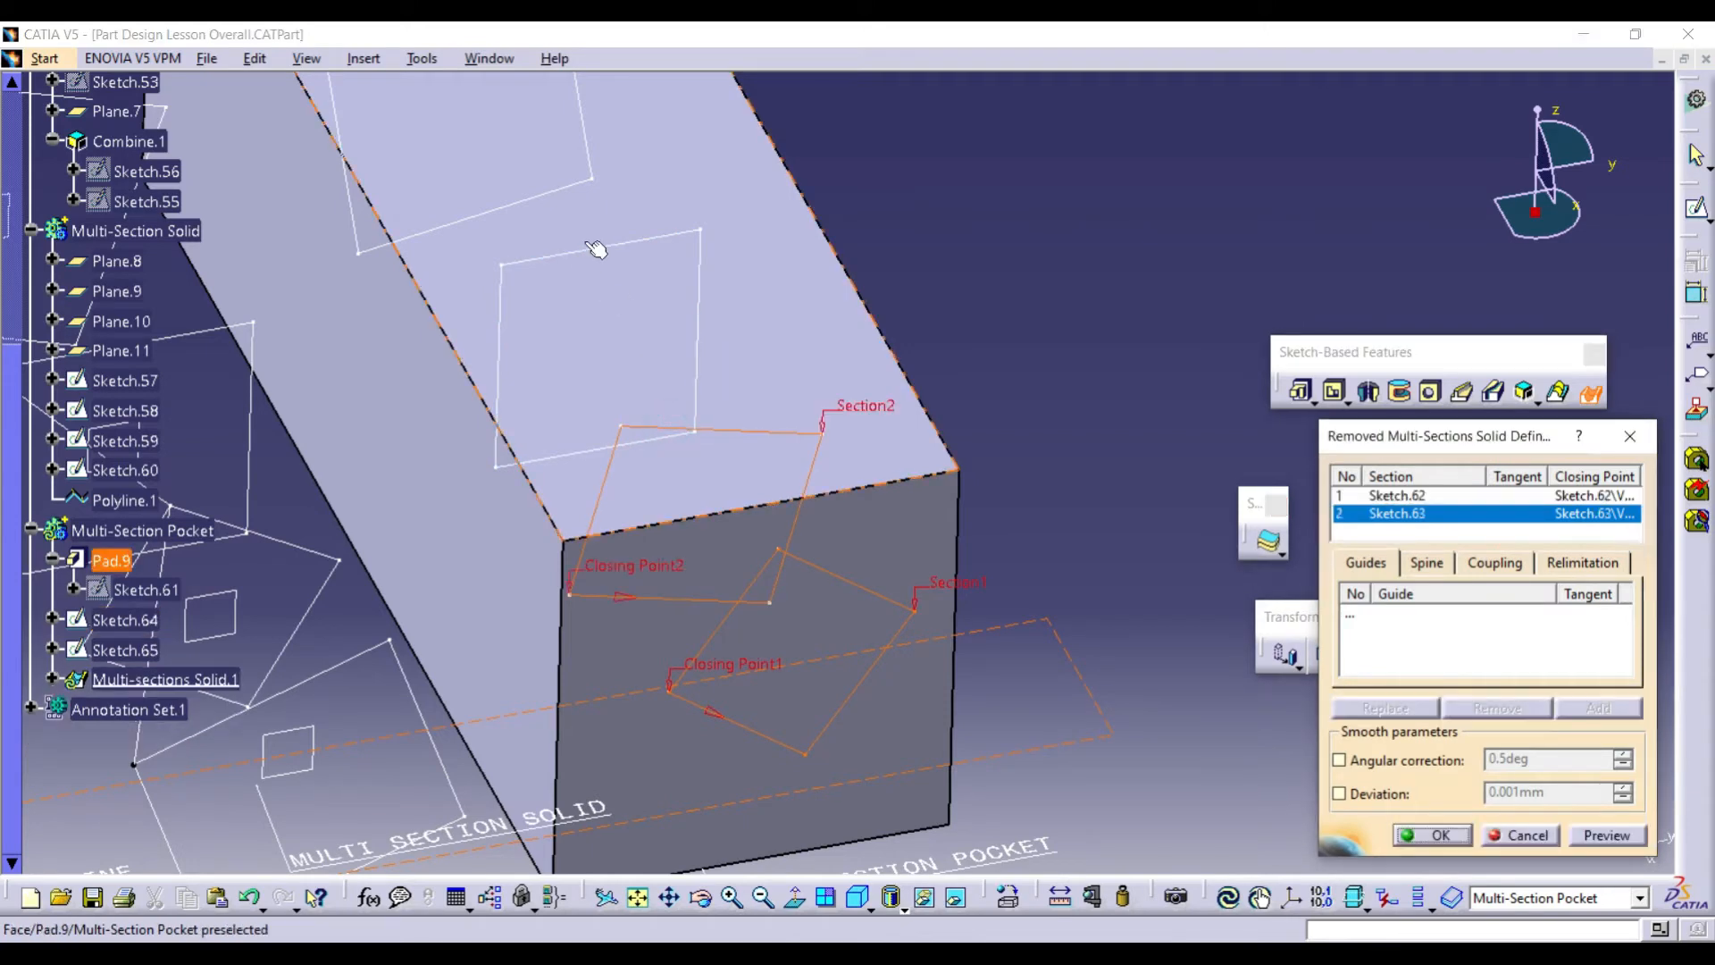
click(575, 250)
click(490, 217)
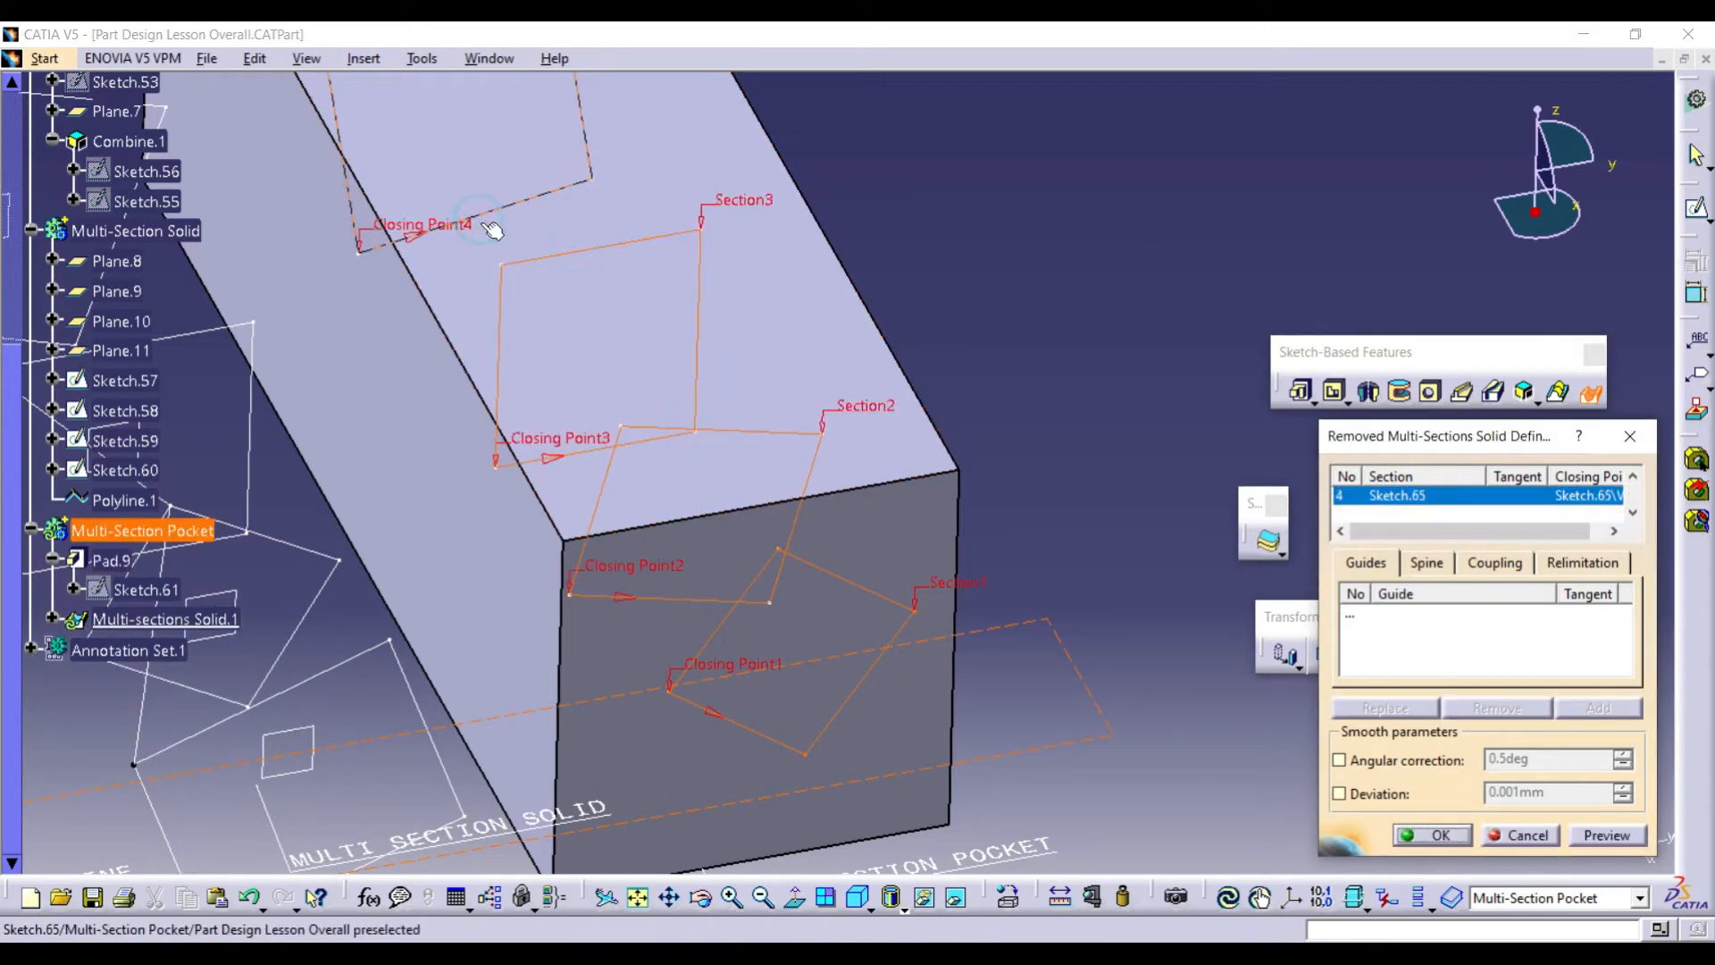
middle_drag(815, 387, 842, 536)
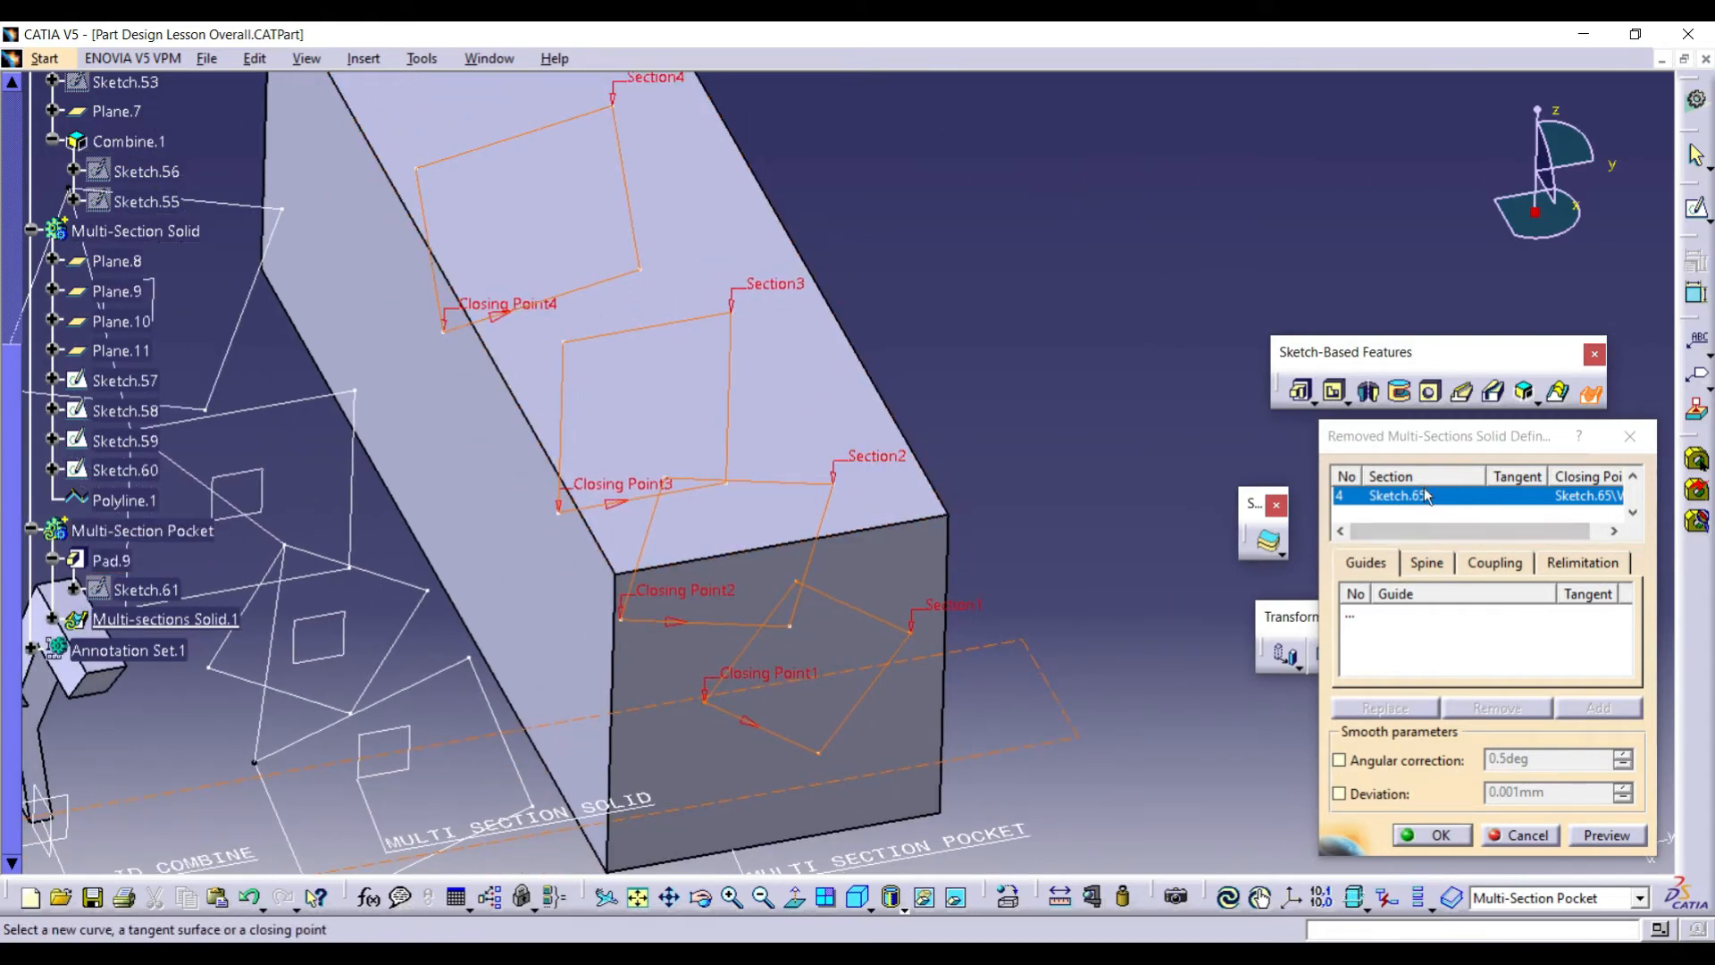
click(1434, 835)
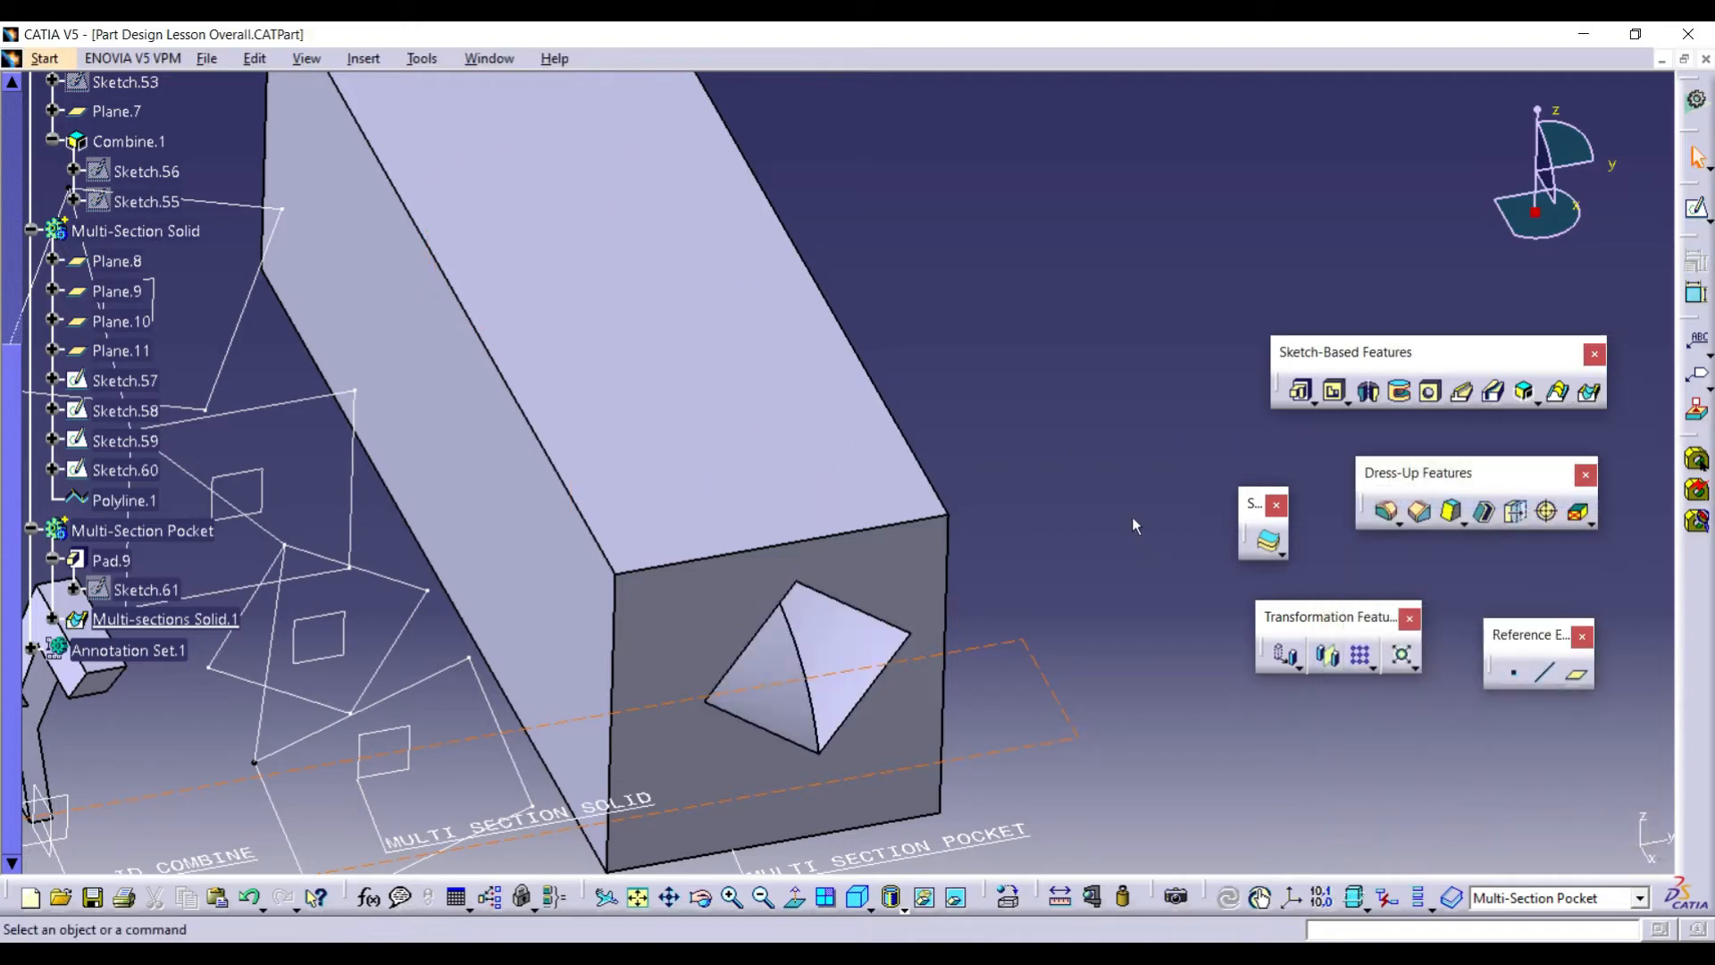
middle_drag(850, 652, 871, 565)
middle_drag(747, 452, 844, 551)
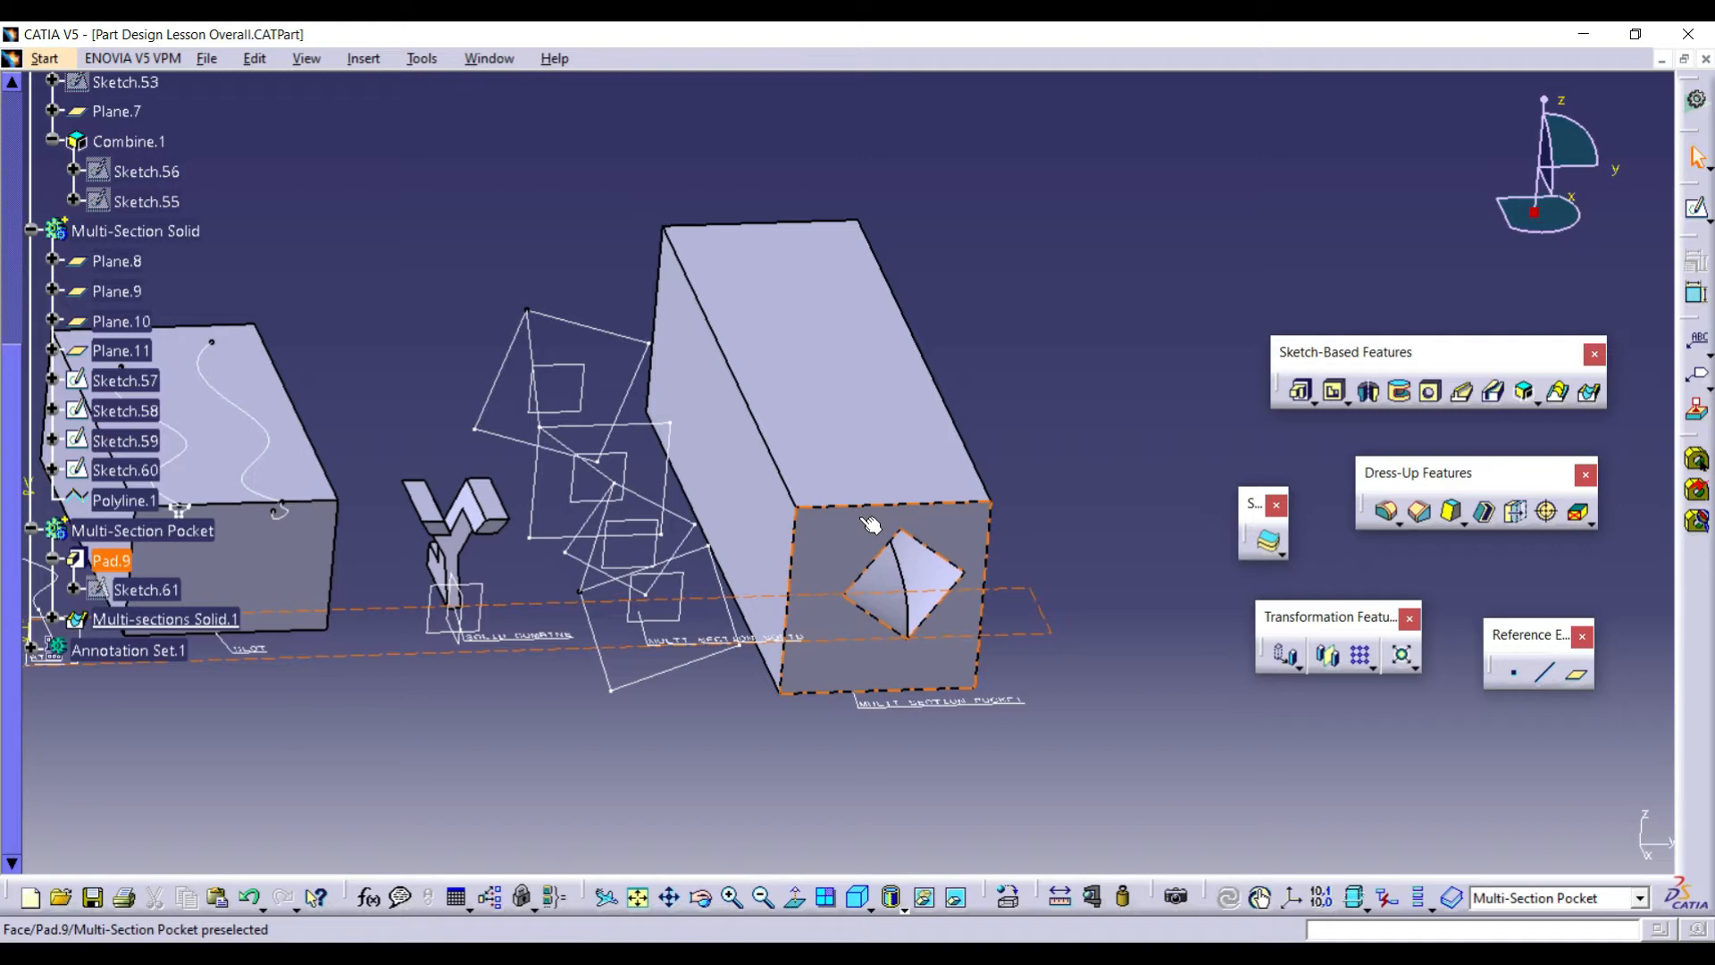
Define the Multi-Section Solid body as the work object.
mouse_move(705, 625)
middle_down()
mouse_move(696, 605)
mouse_move(815, 447)
mouse_move(806, 656)
mouse_move(983, 601)
middle_up()
middle_click(807, 499)
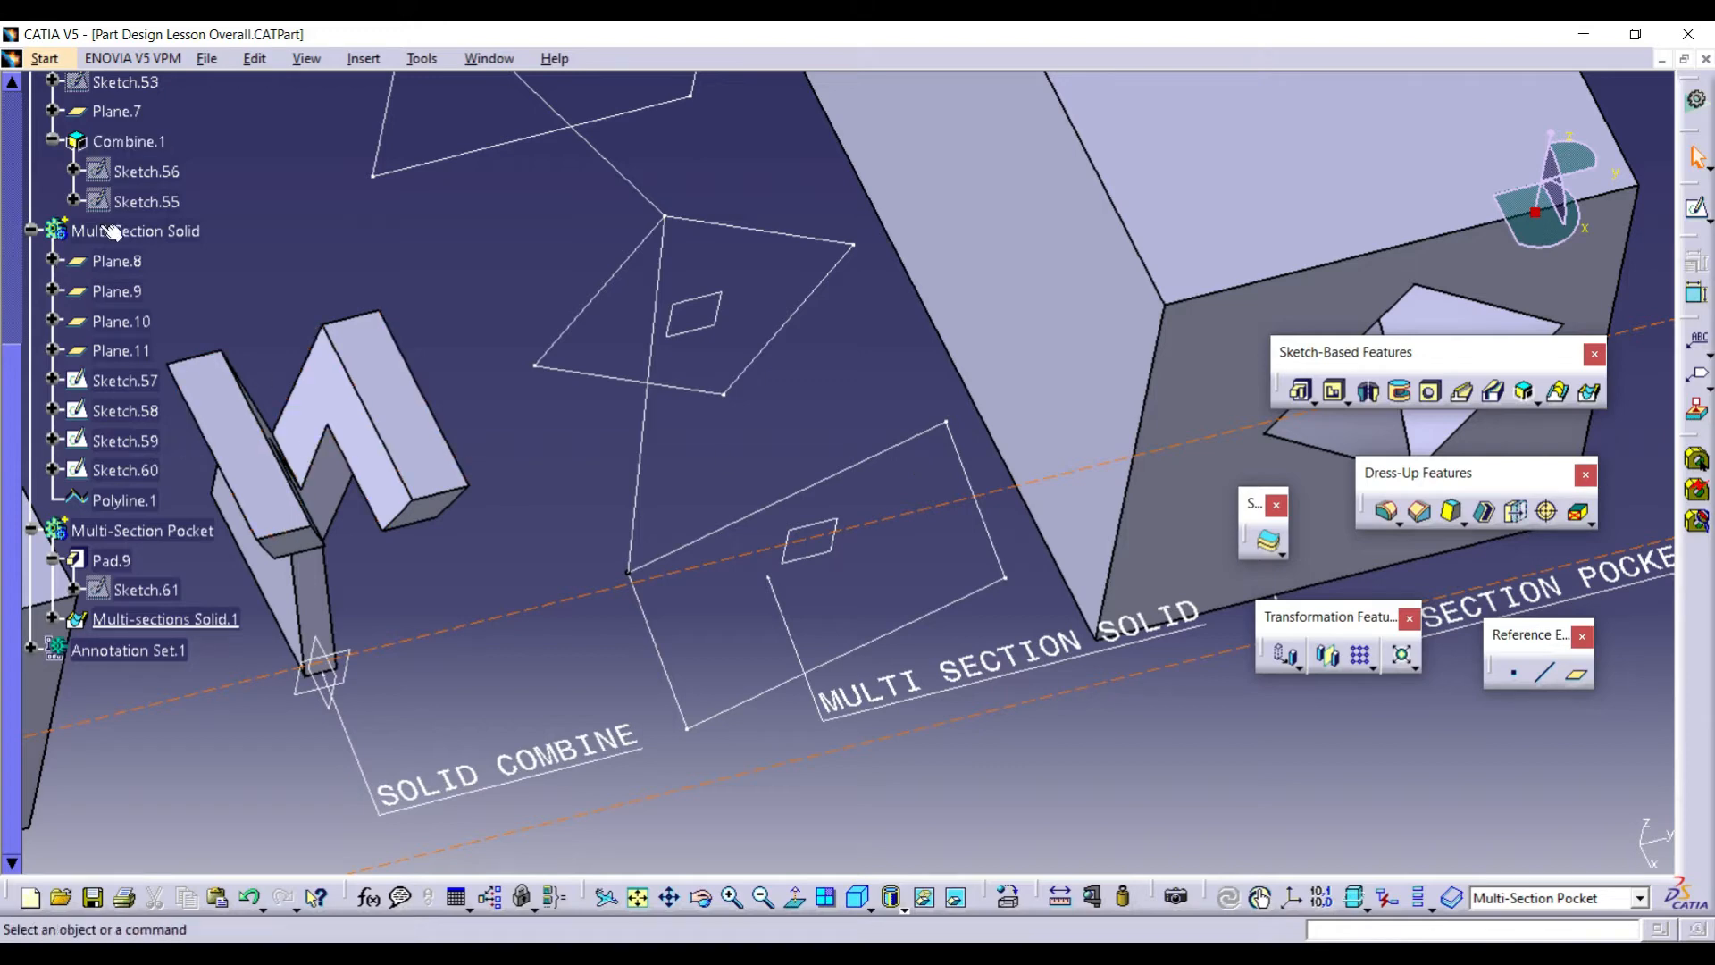
right_click(139, 234)
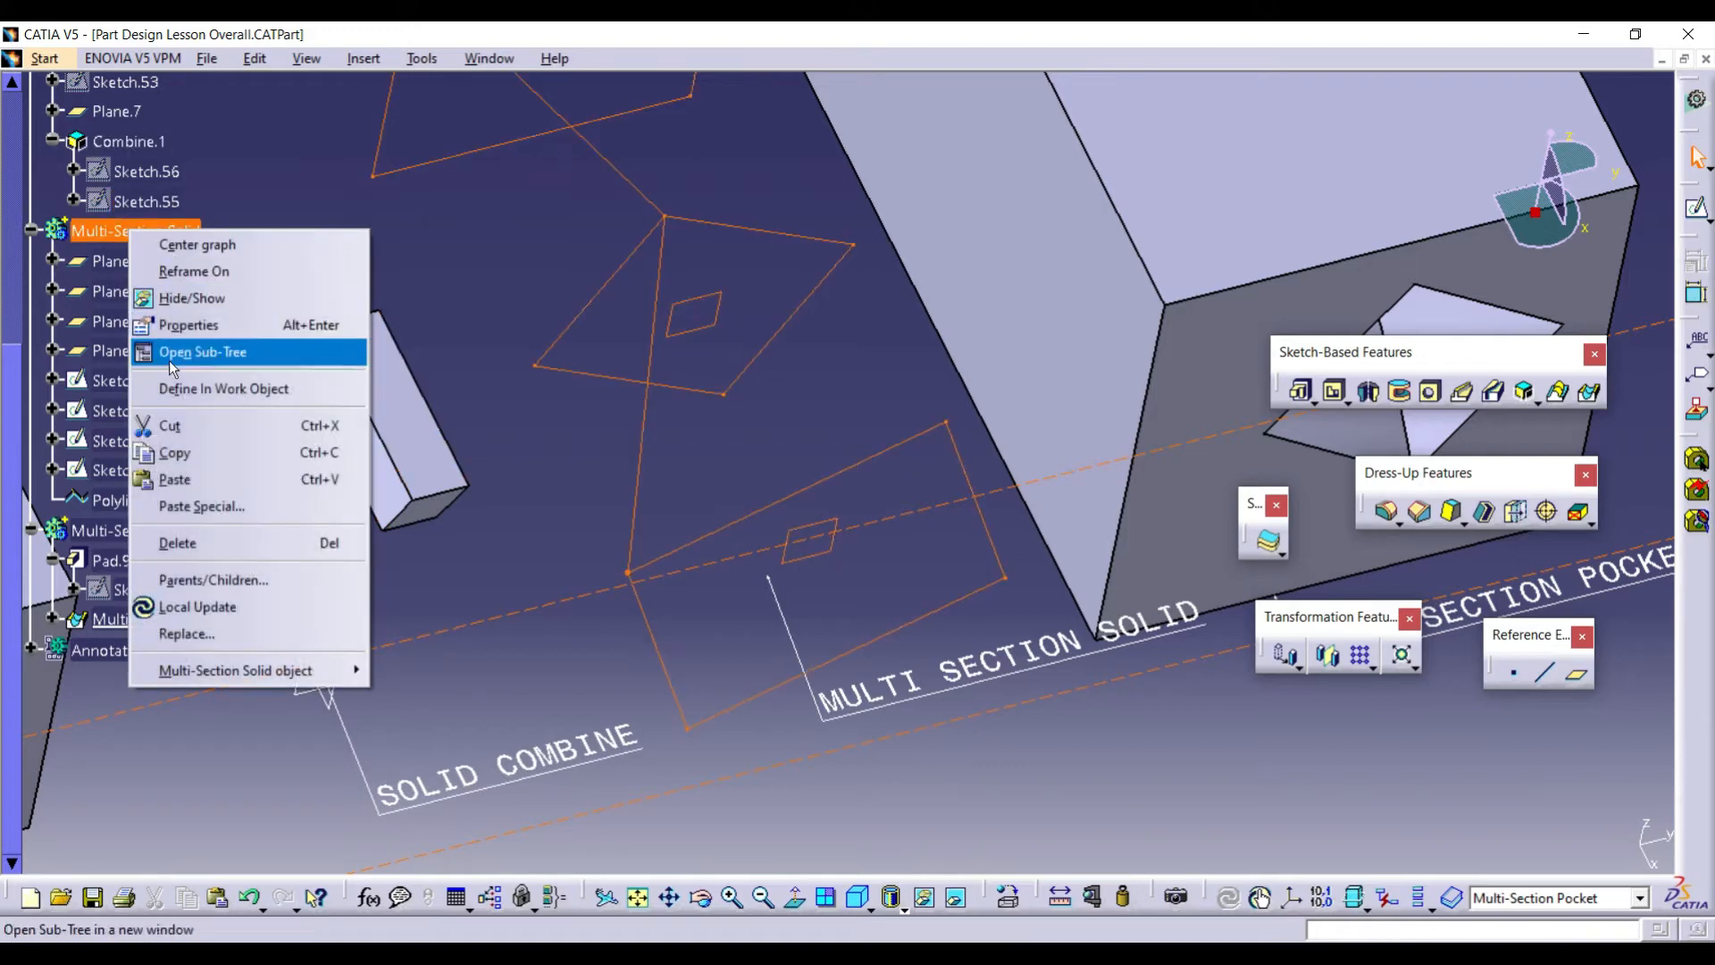
click(175, 393)
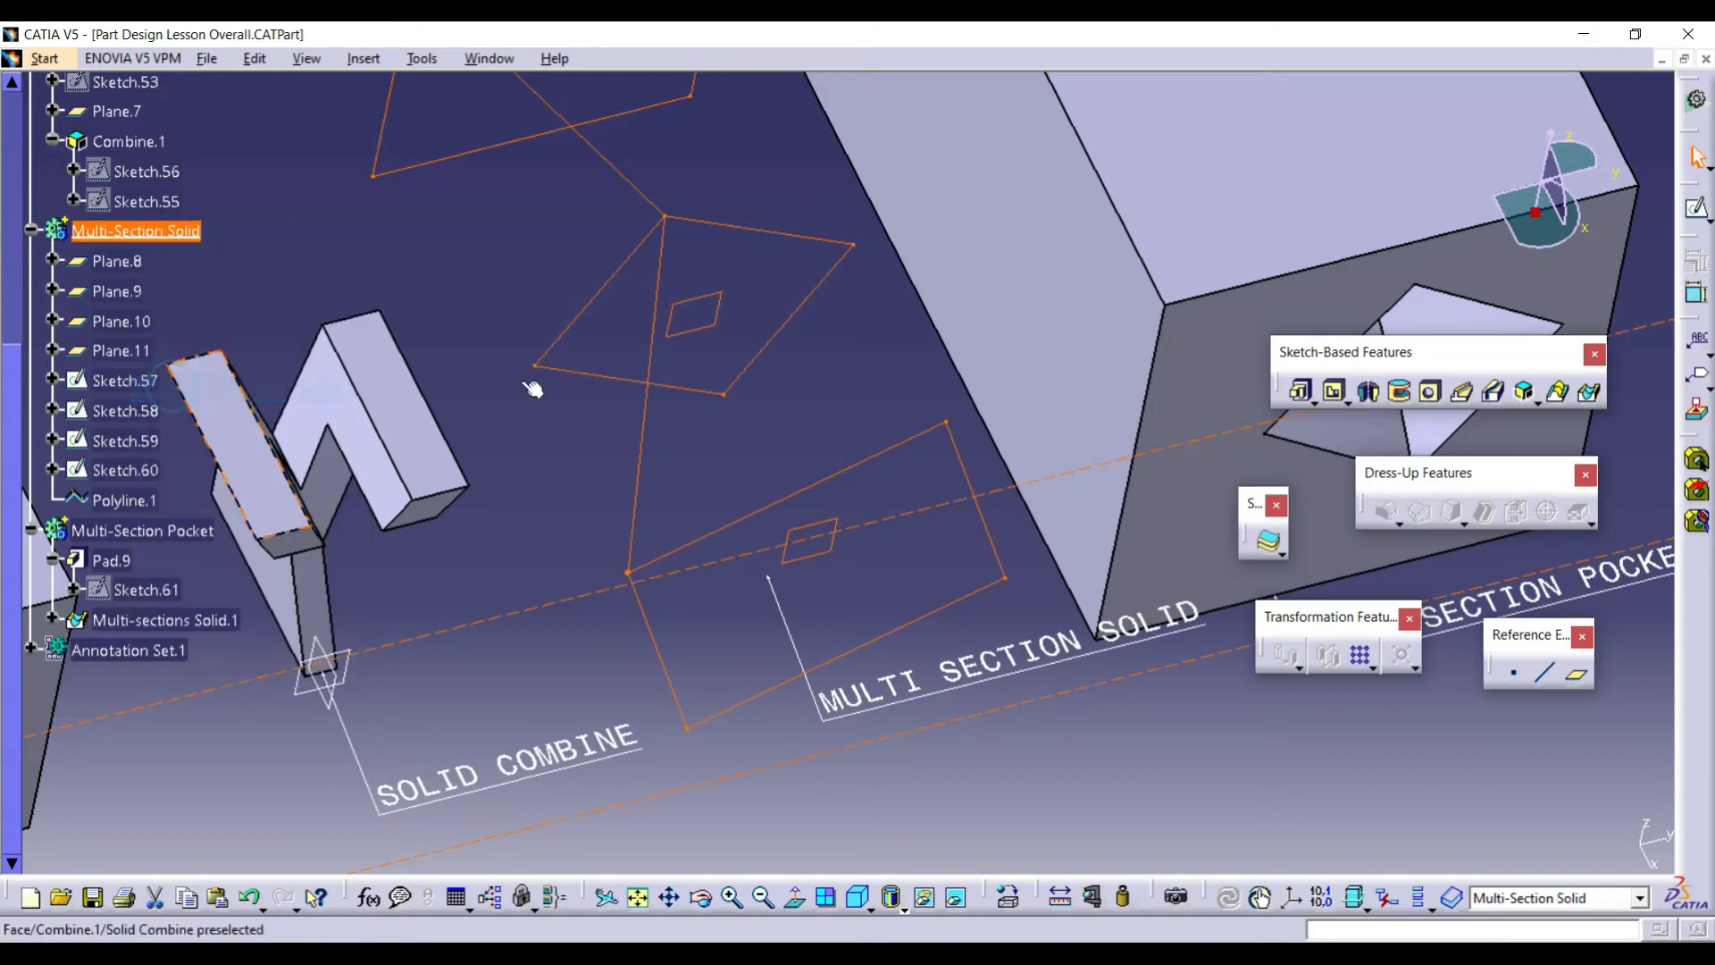
Start a multi-sections solid with Sketch.57 as its first section.
mouse_move(911, 420)
middle_down()
mouse_move(884, 371)
mouse_move(889, 440)
middle_up()
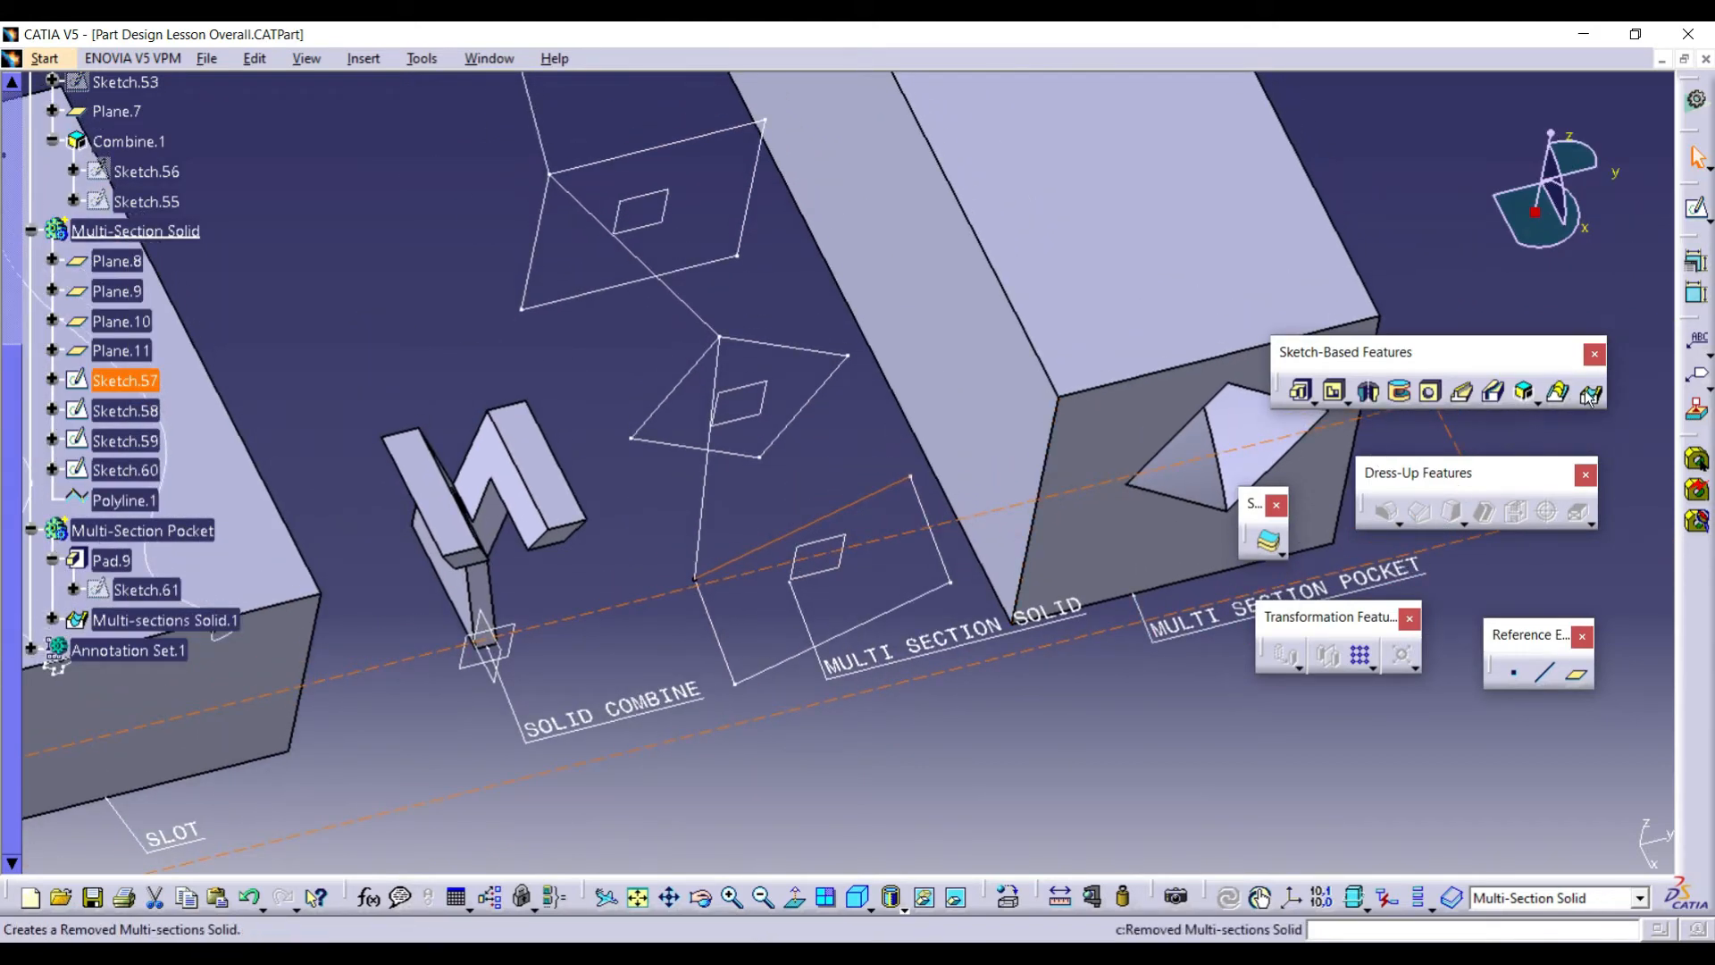
click(1557, 391)
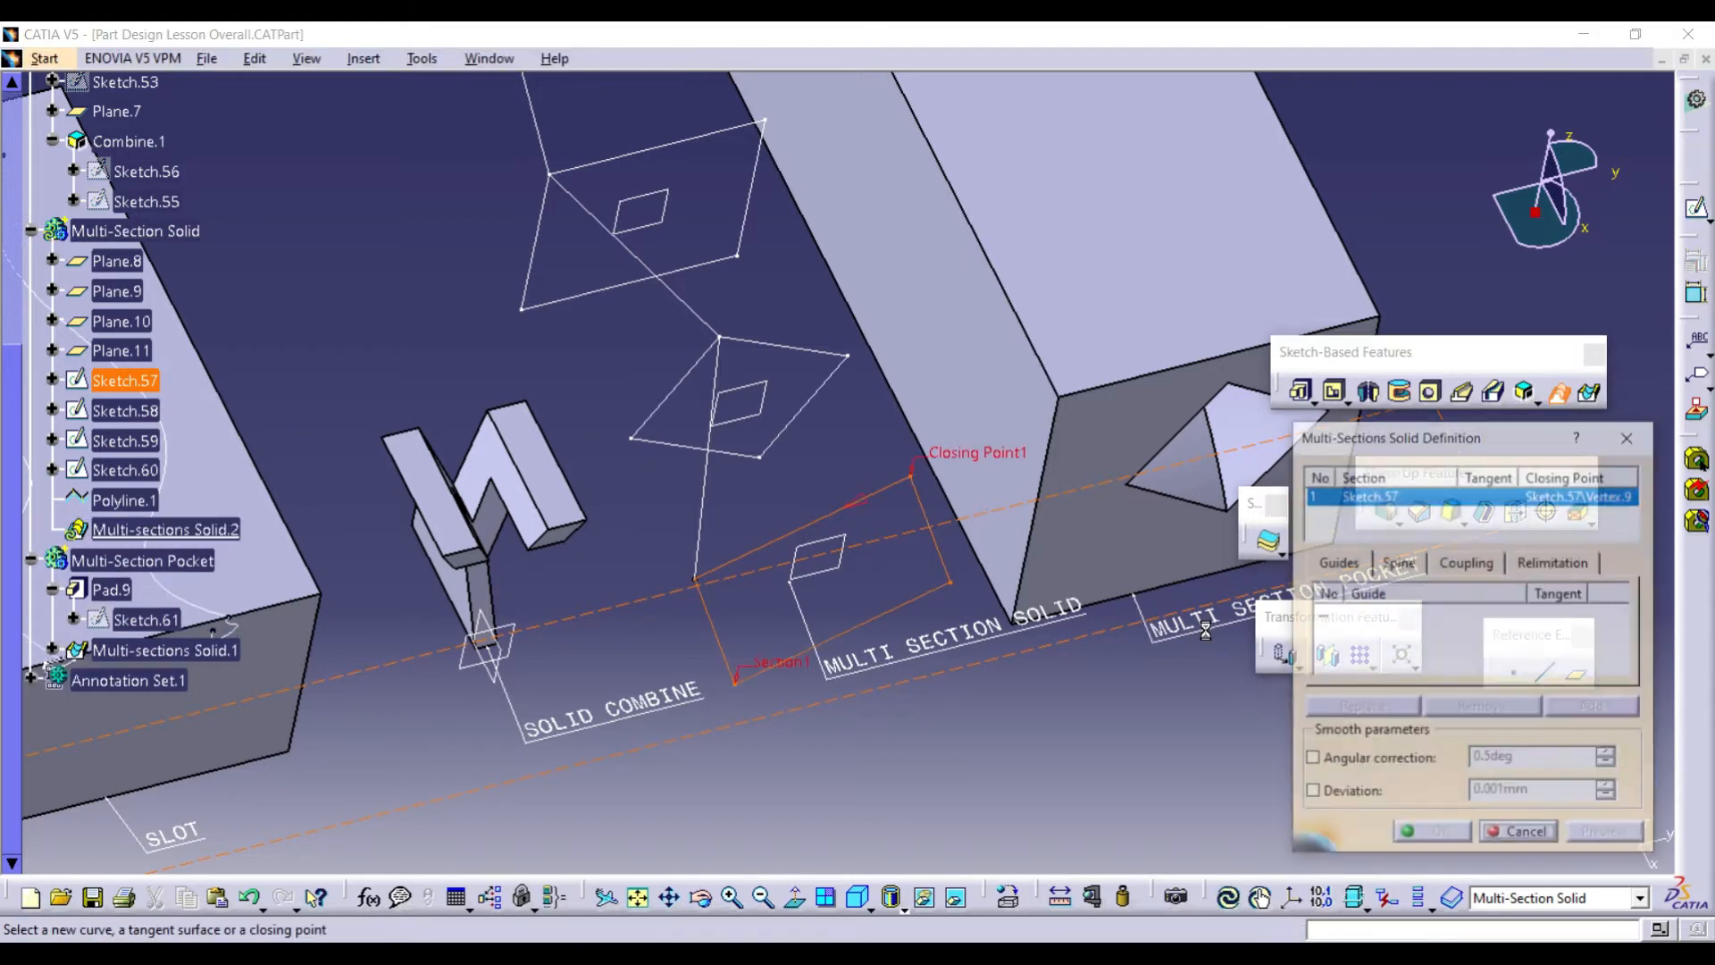
middle_drag(906, 523, 906, 590)
right_click(713, 519)
click(857, 462)
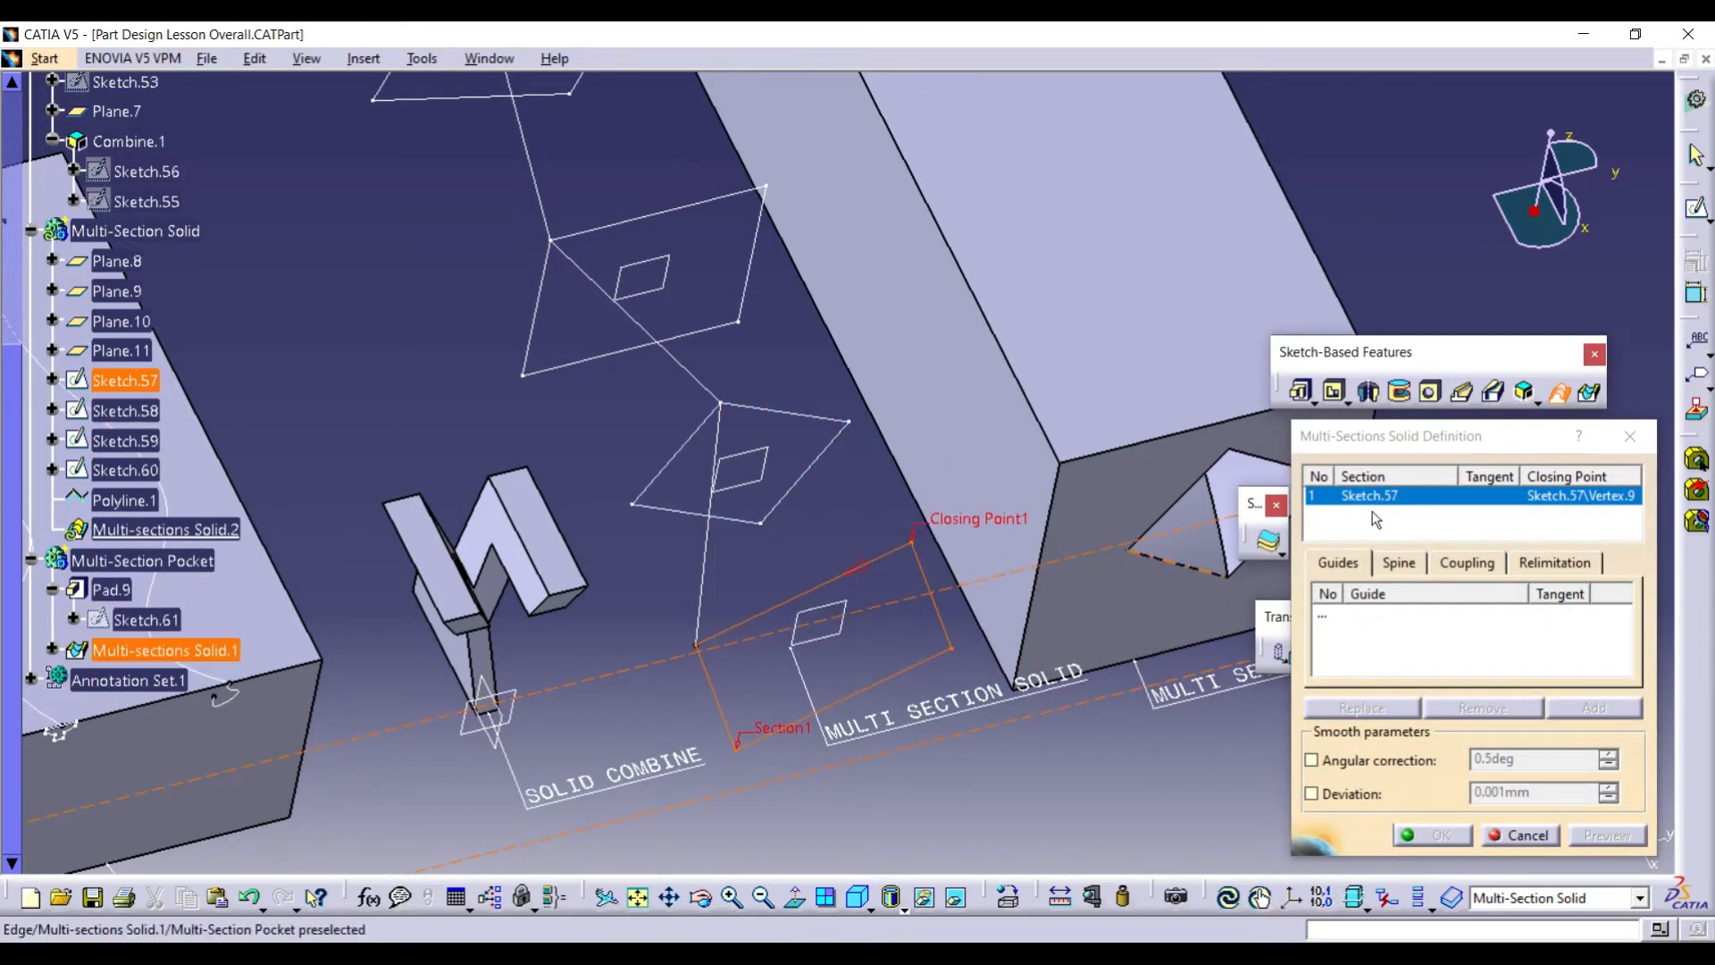
Add Sketch.58, Sketch.59 and Sketch.60 as further sections of the multi-sections solid.
click(820, 458)
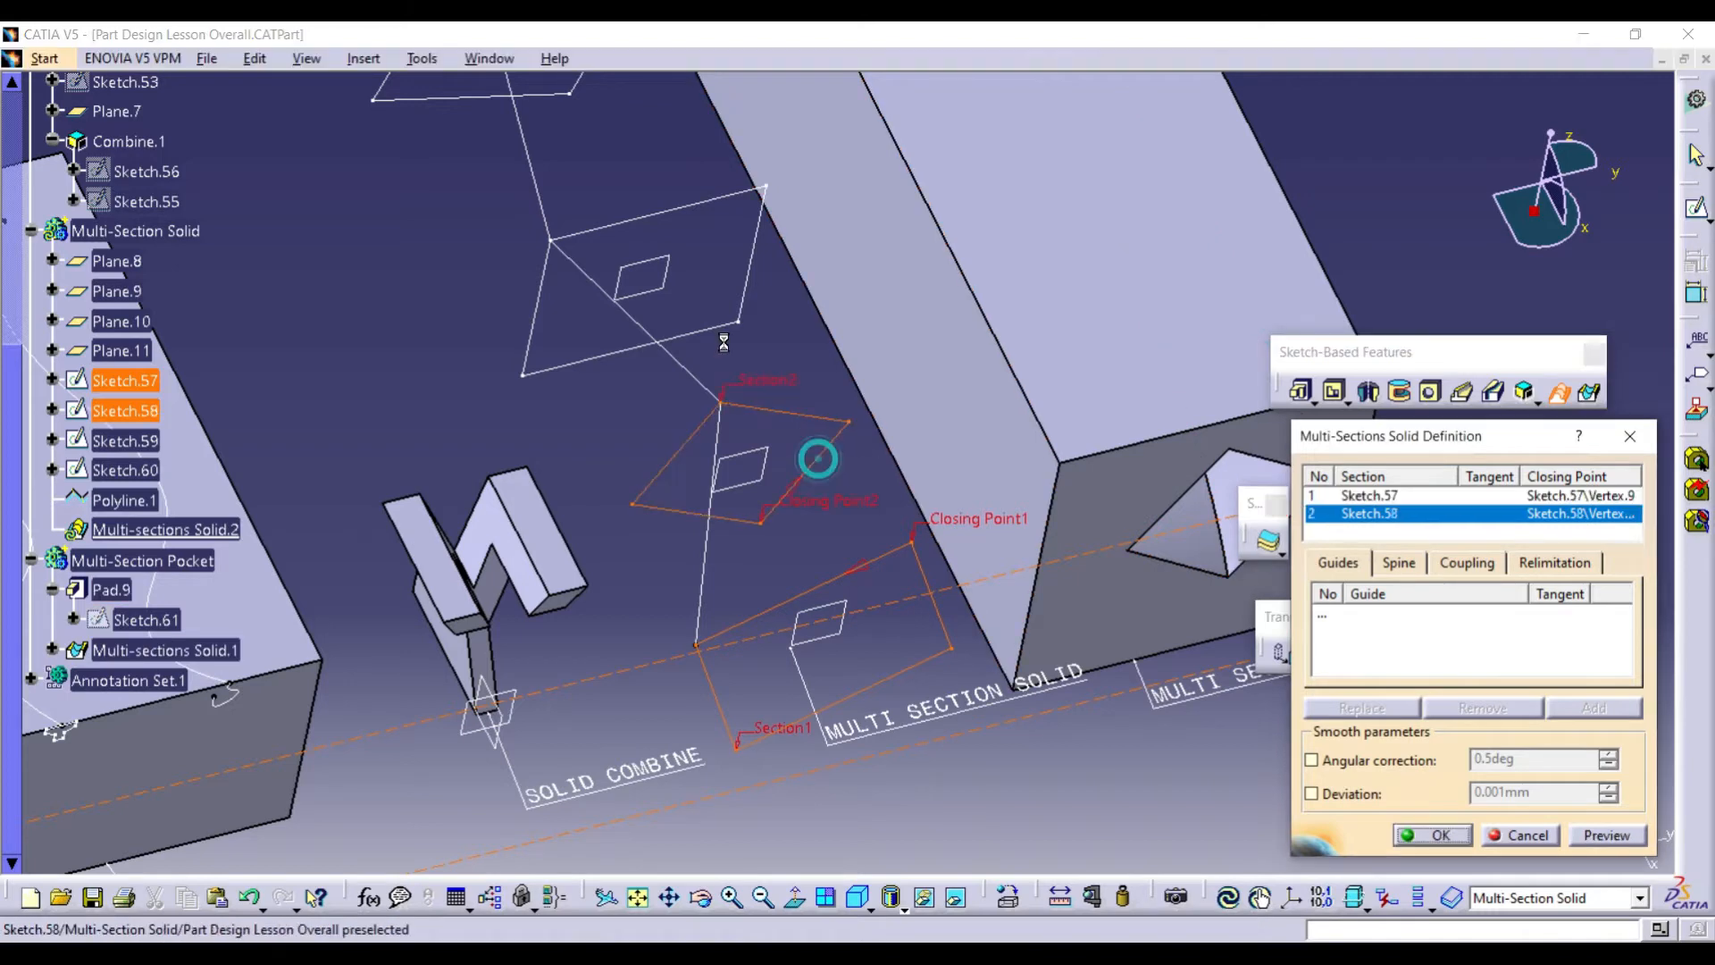
click(735, 287)
middle_drag(619, 73, 630, 254)
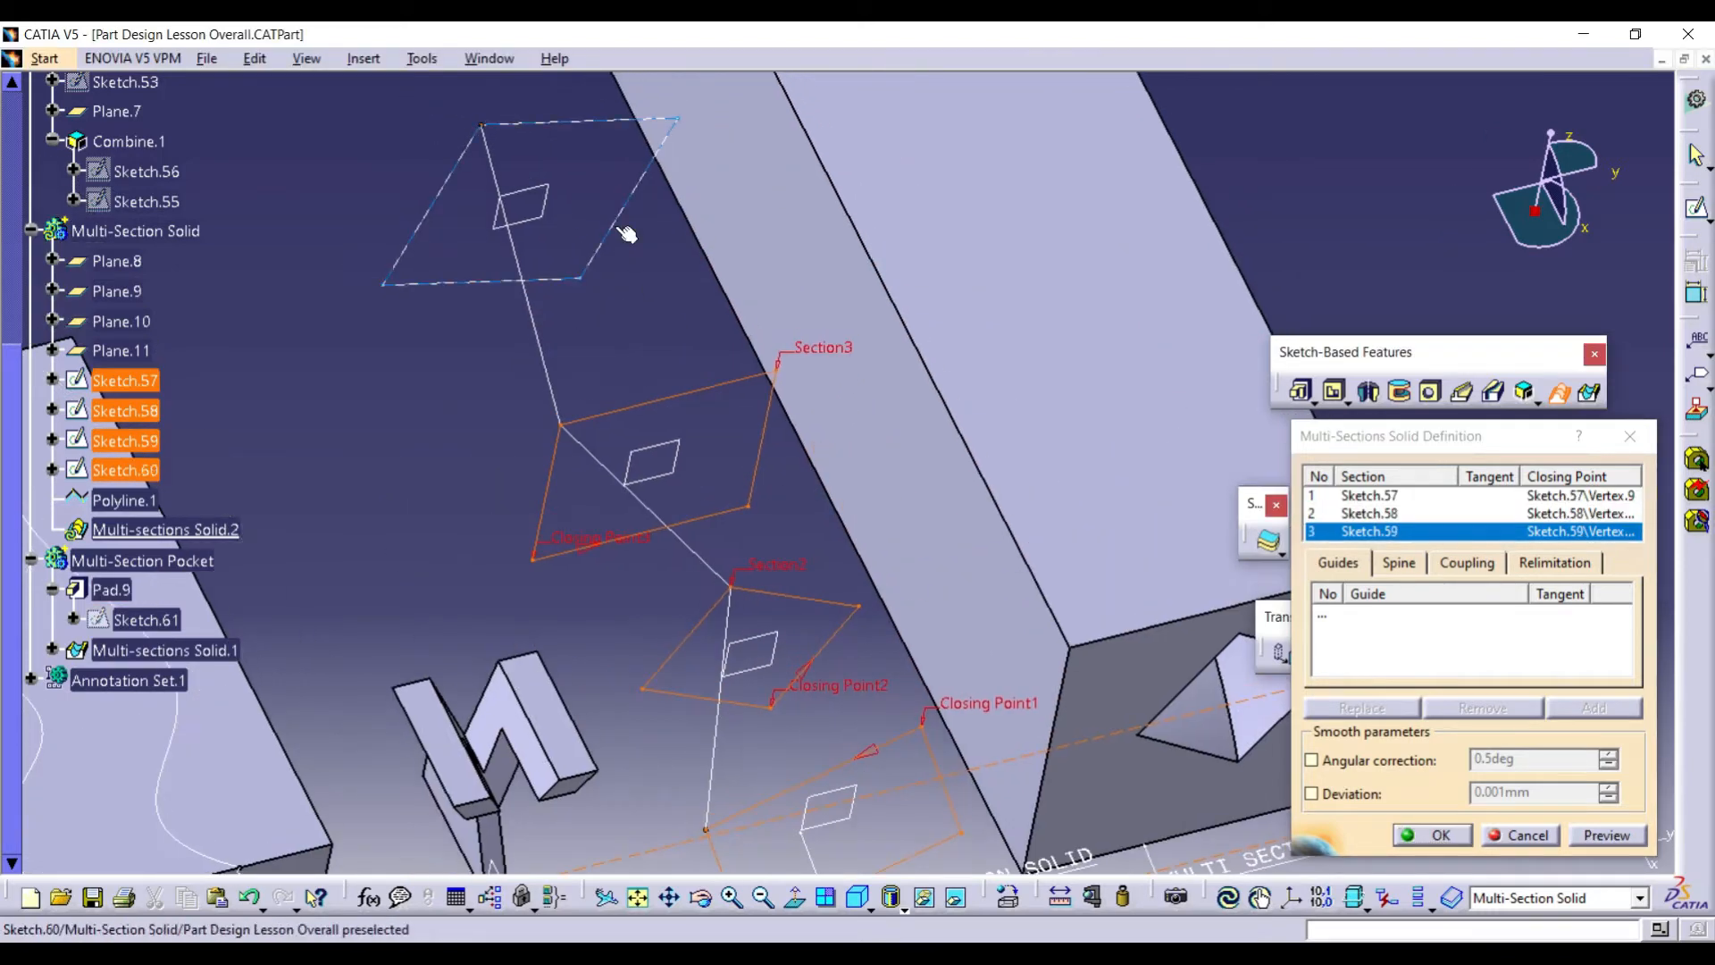
click(625, 235)
middle_drag(789, 528, 743, 220)
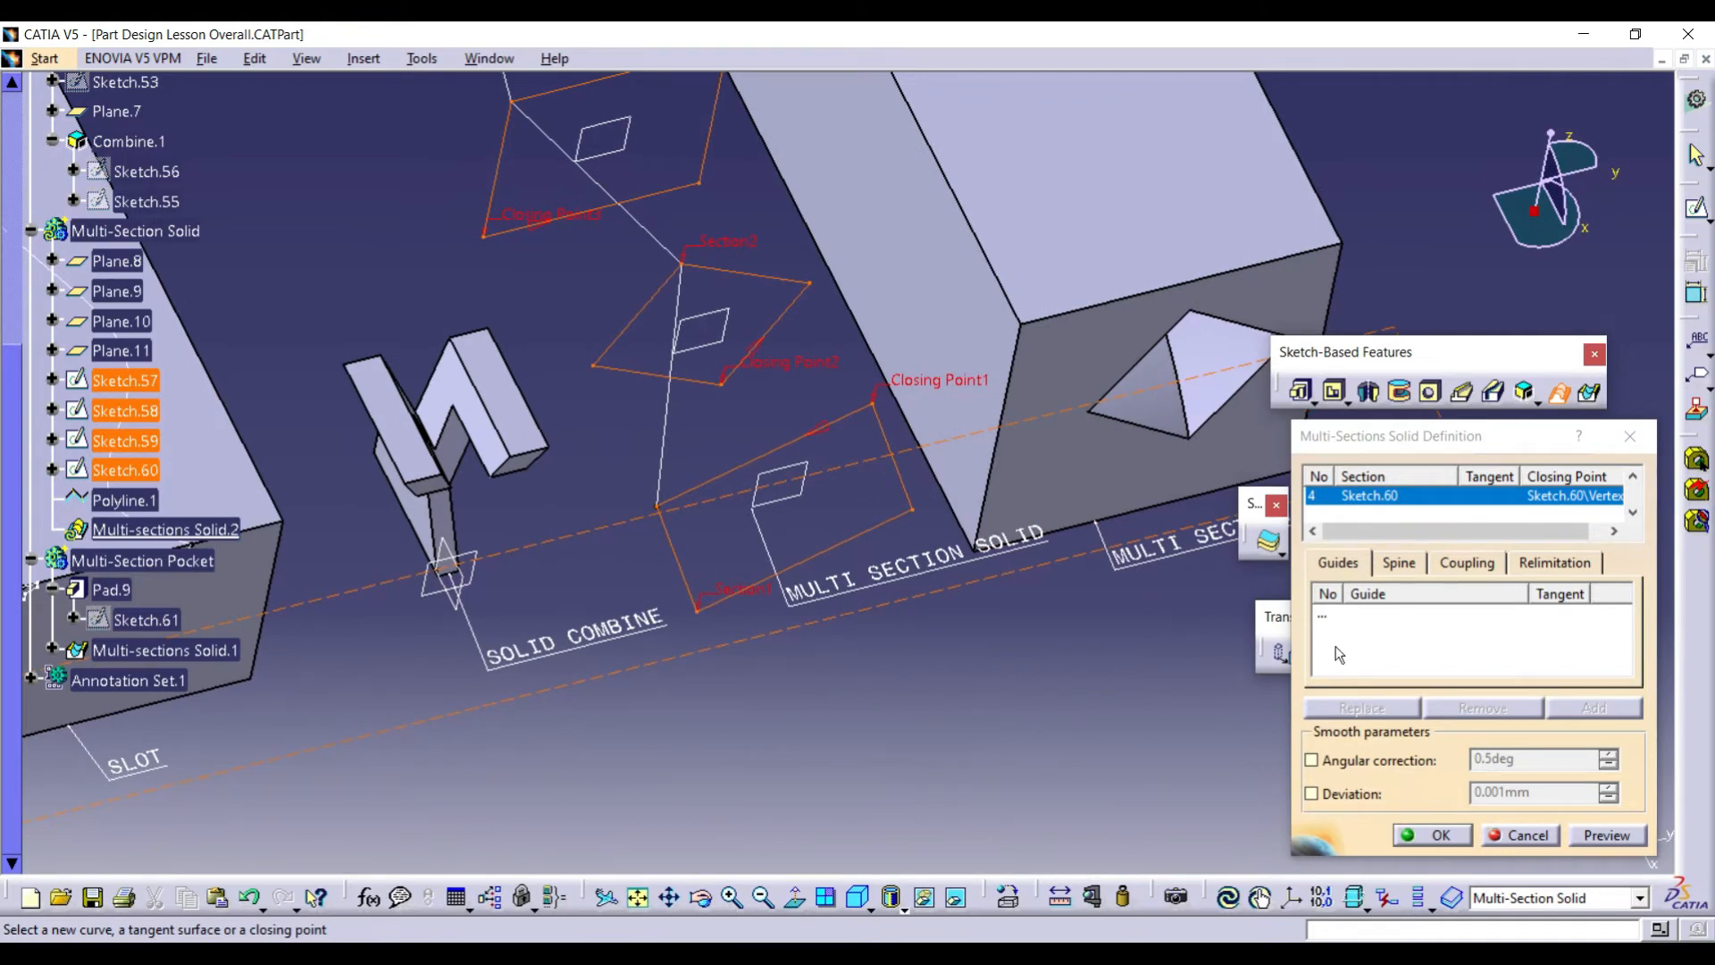
middle_drag(658, 203, 738, 367)
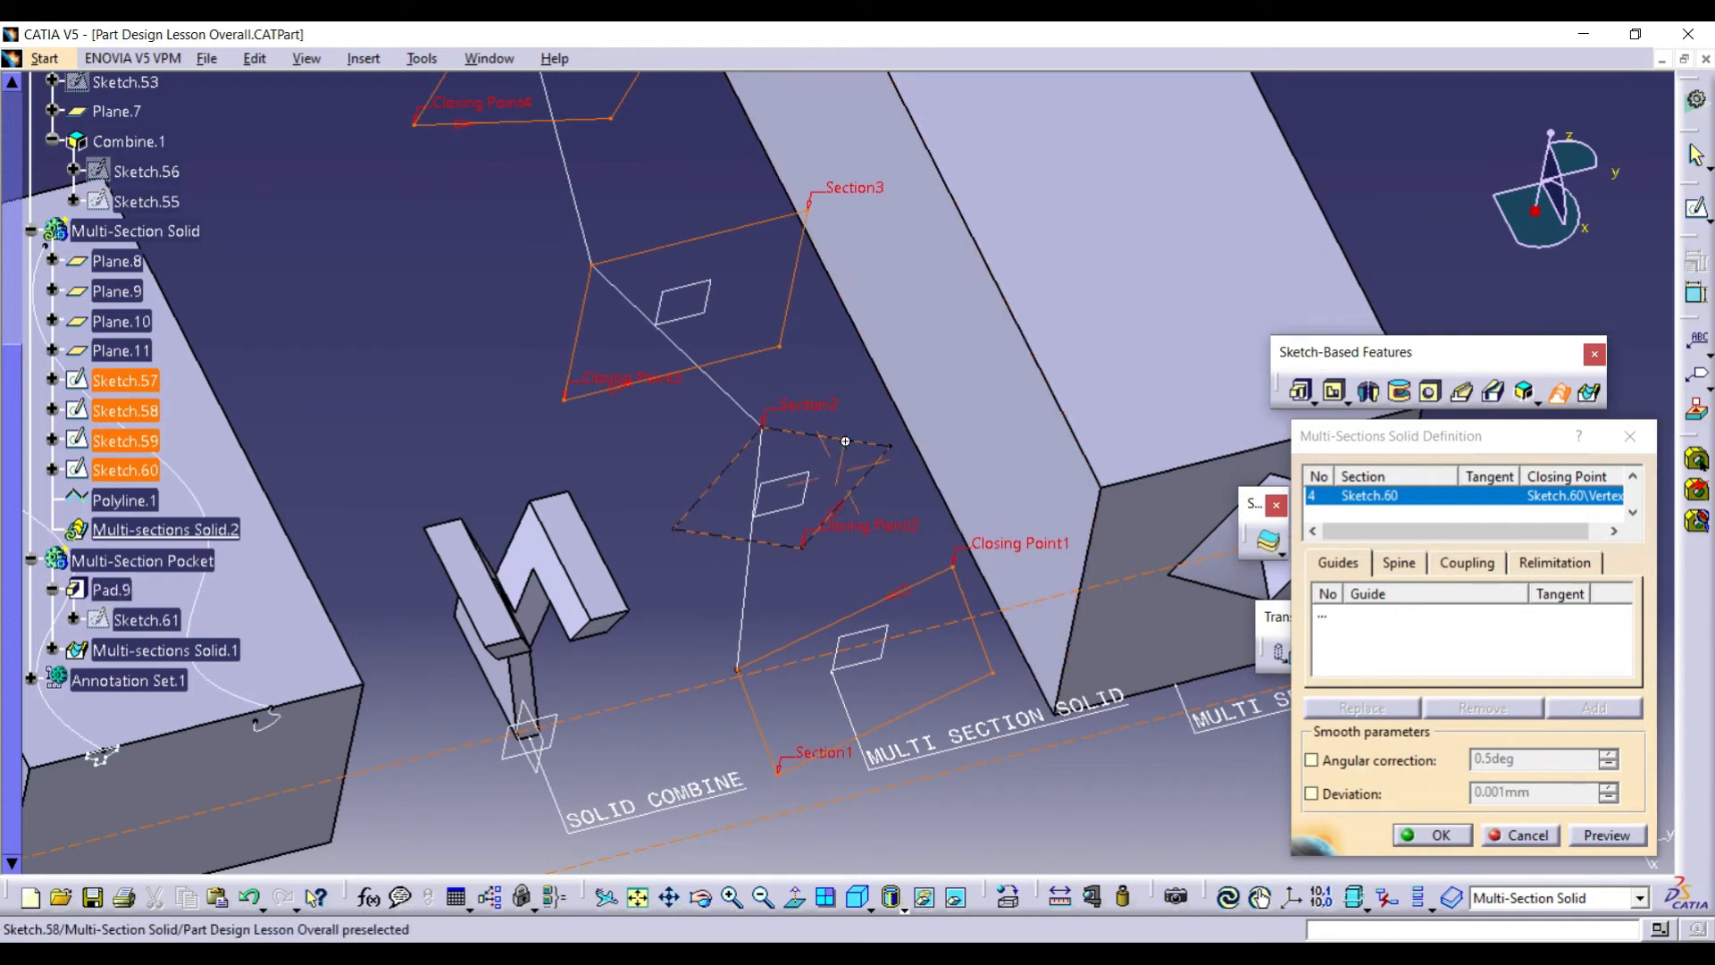
middle_drag(862, 458, 850, 347)
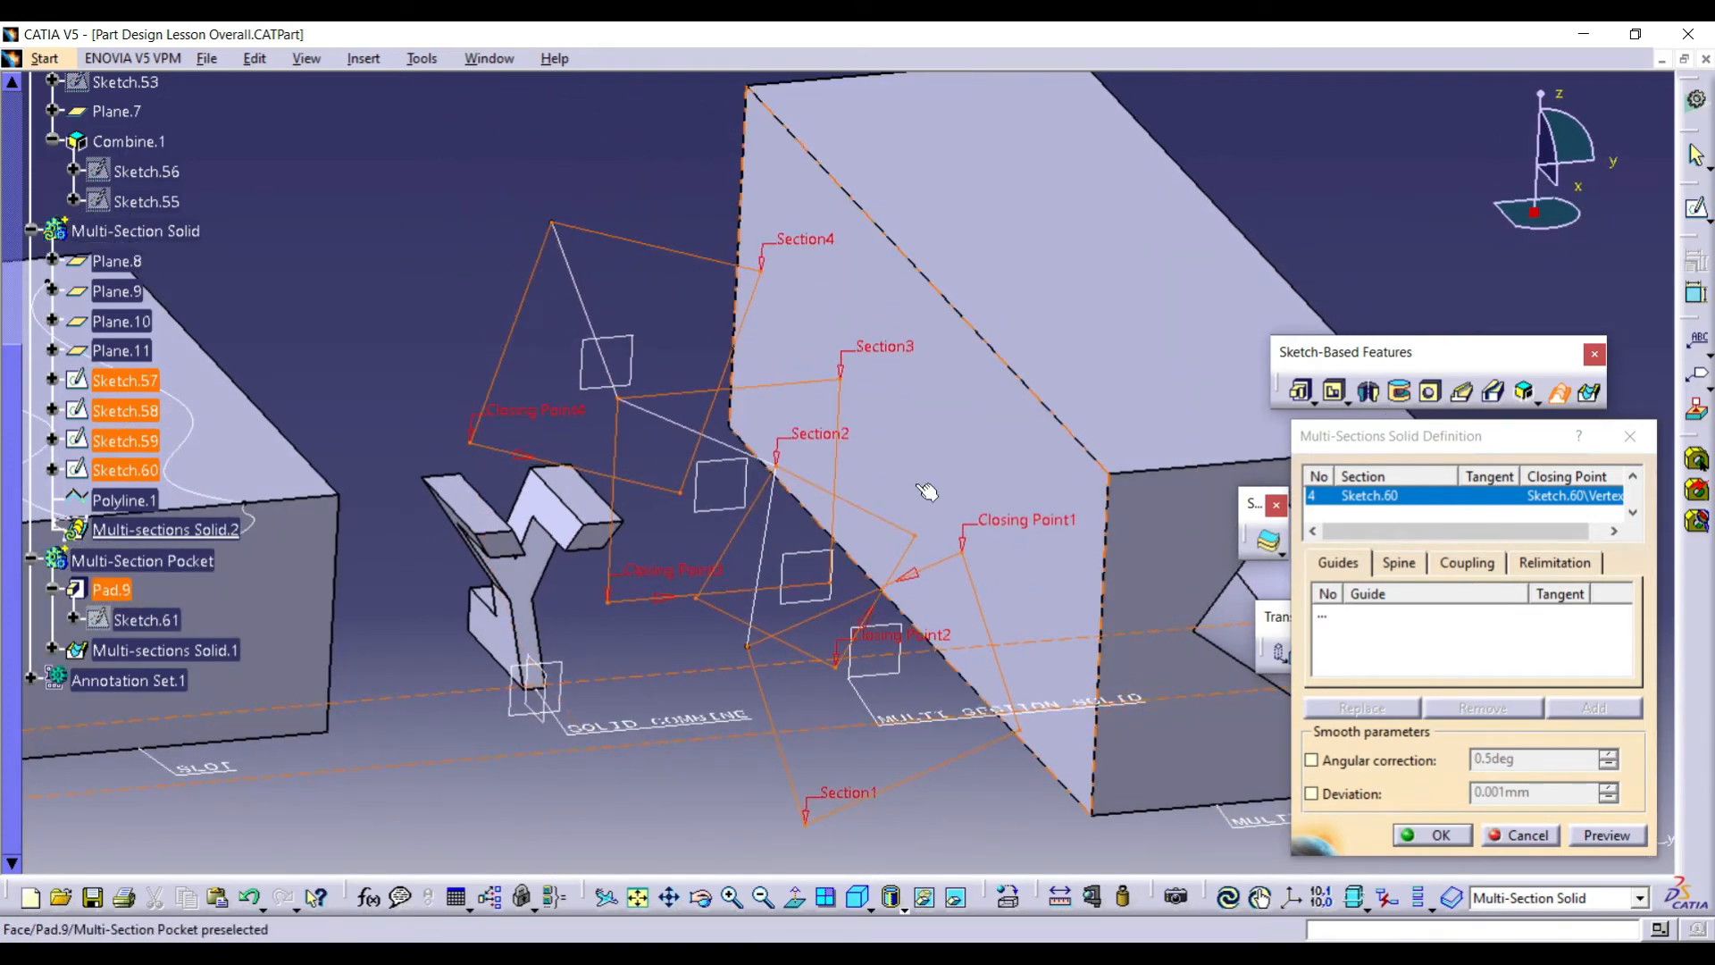
Set Polyline.1 as the guide of the multi-sections solid and try to preview the result.
click(1340, 618)
middle_drag(737, 607, 791, 570)
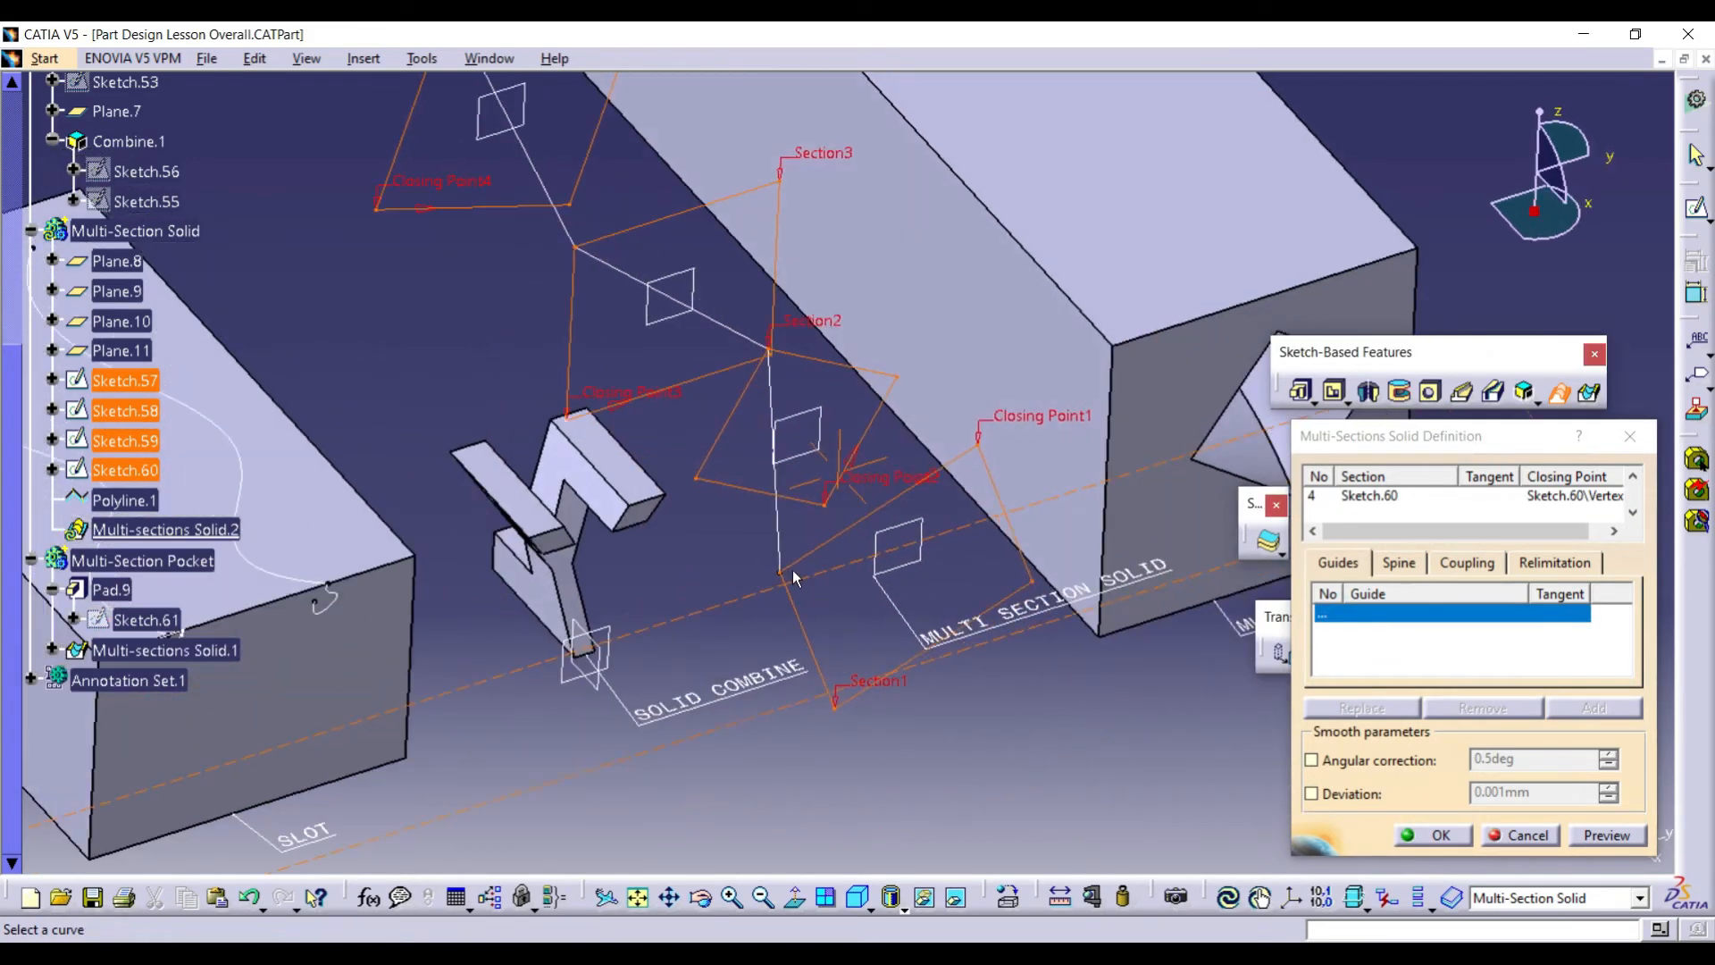
click(789, 523)
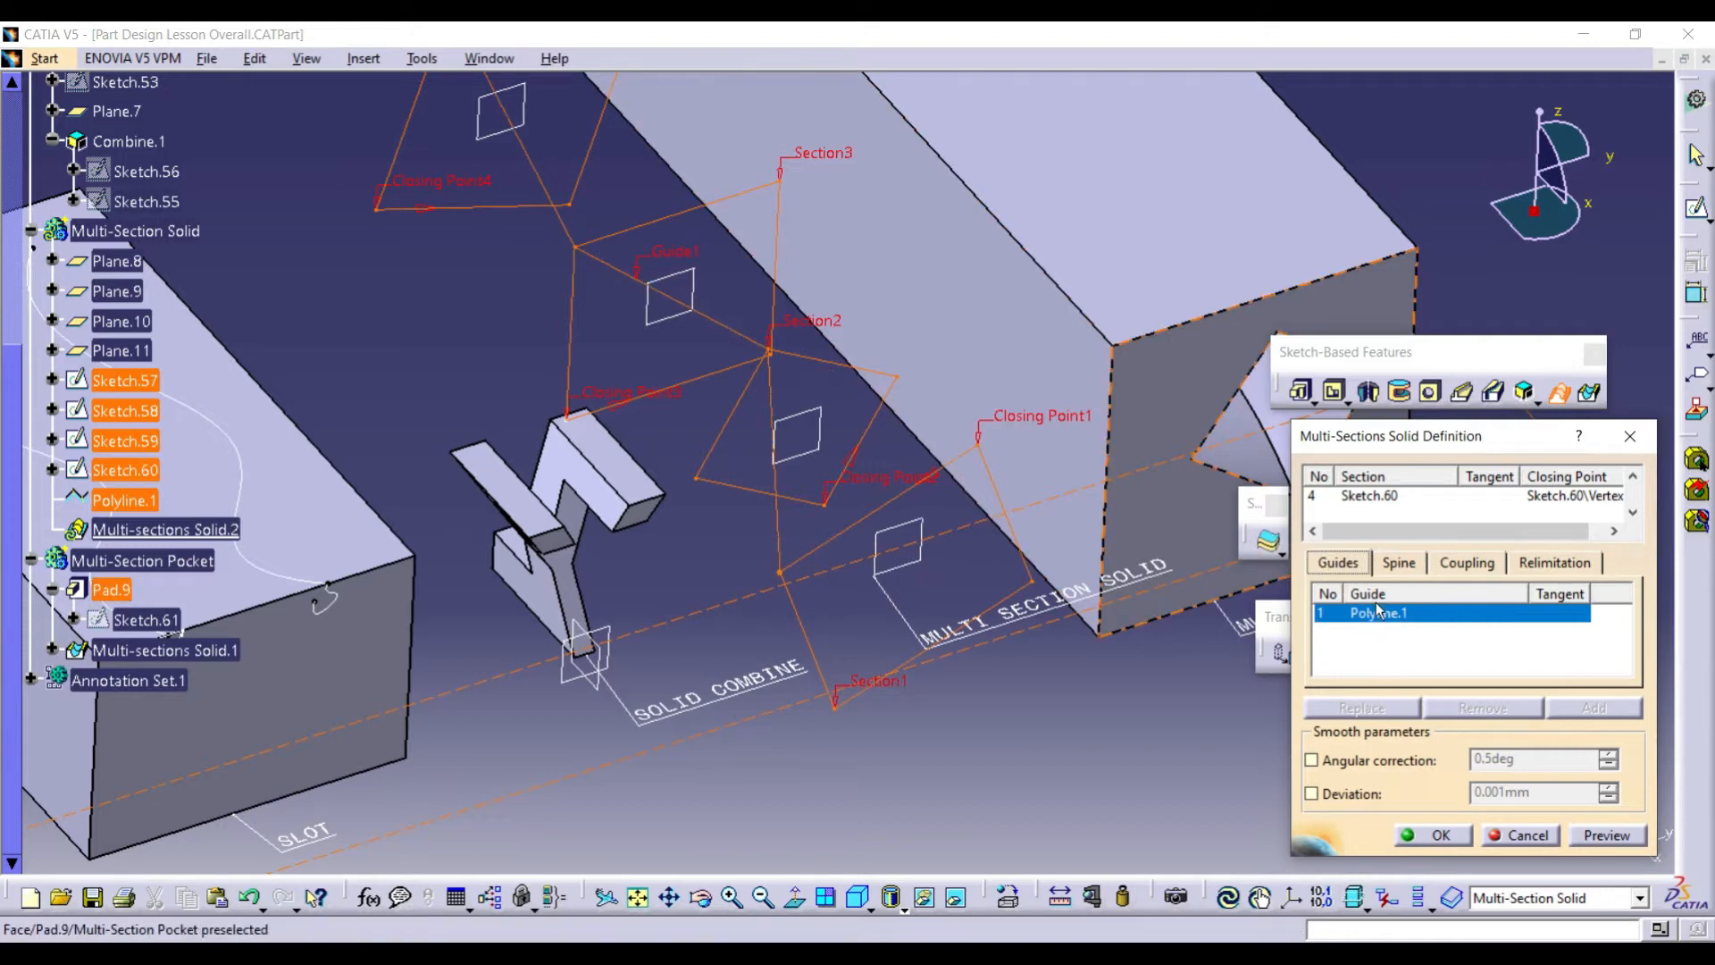
click(1616, 839)
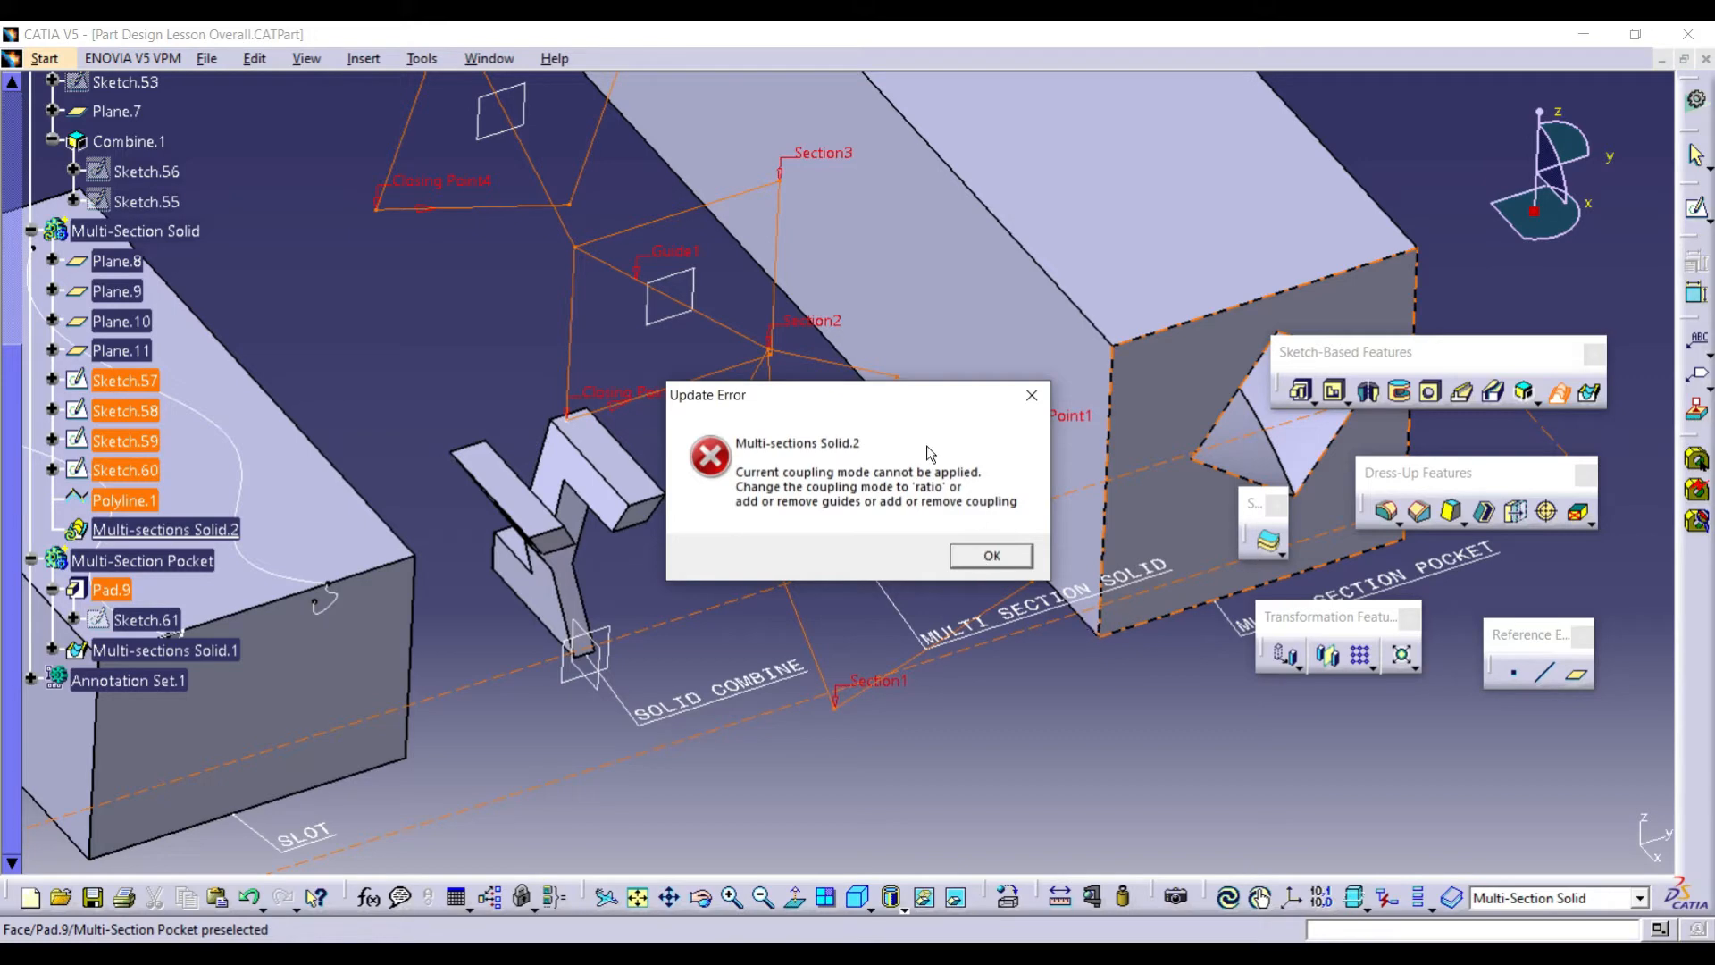
click(987, 558)
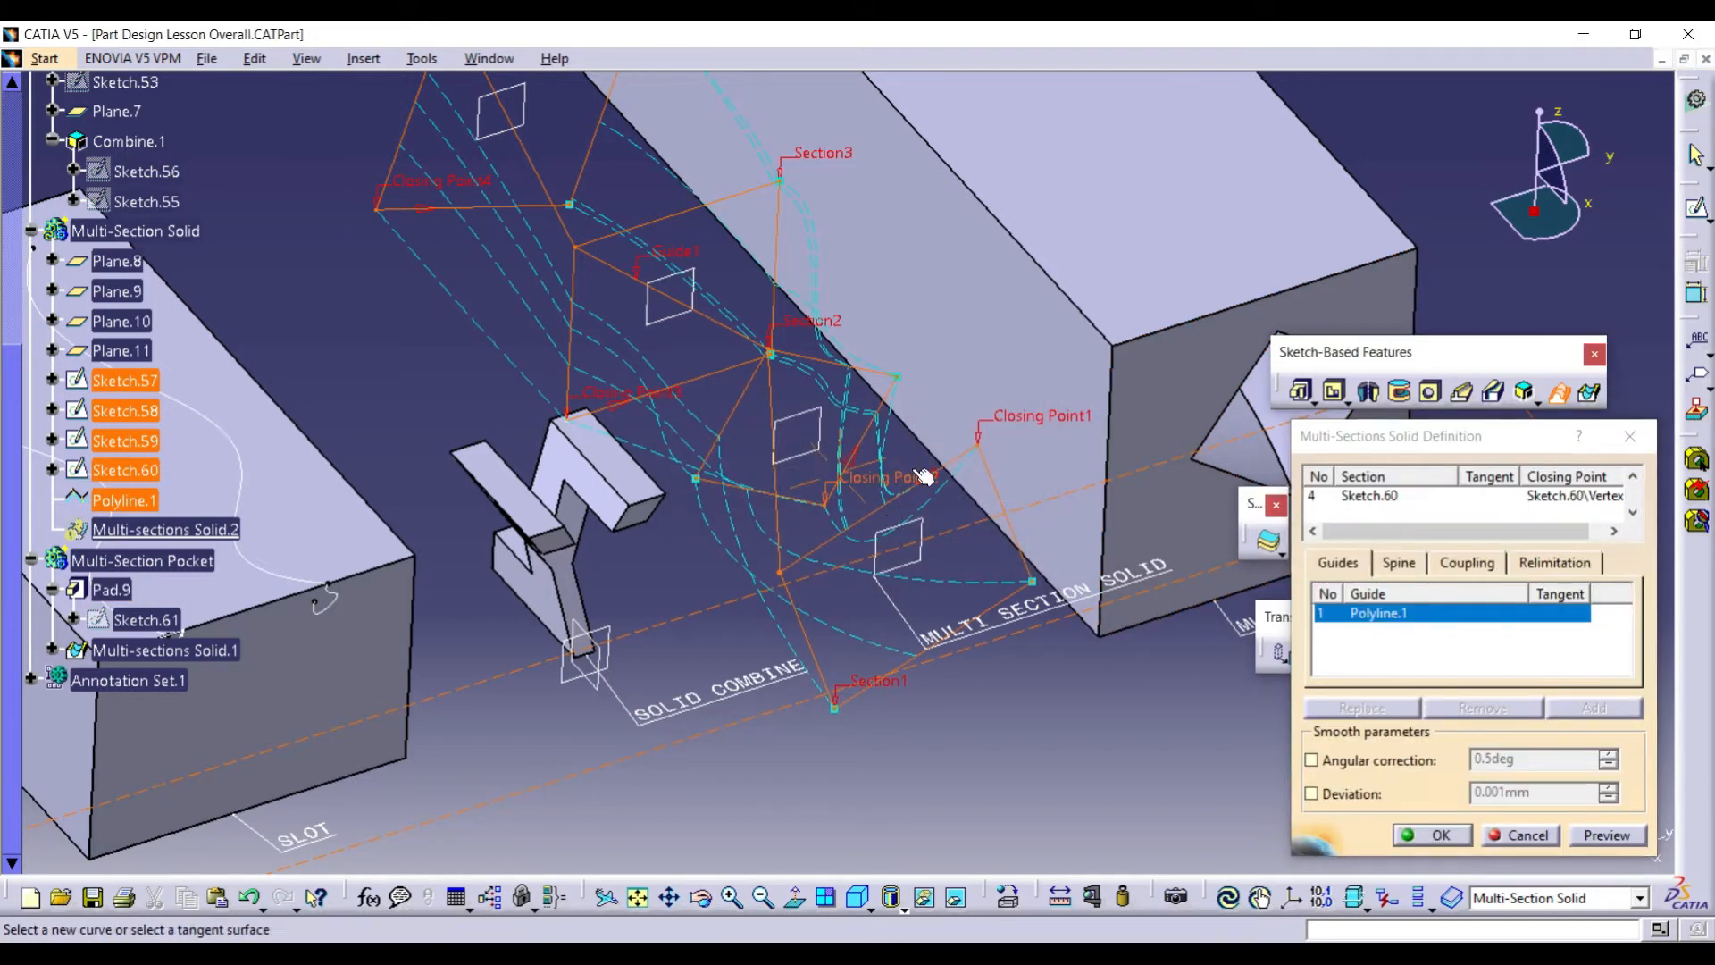
Examine from several angles how the previewed curves run between the four sections and the polyline guide.
mouse_move(977, 495)
middle_down()
mouse_move(903, 496)
mouse_move(761, 645)
mouse_move(814, 452)
mouse_move(871, 453)
mouse_move(859, 481)
mouse_move(827, 373)
mouse_move(906, 429)
middle_up()
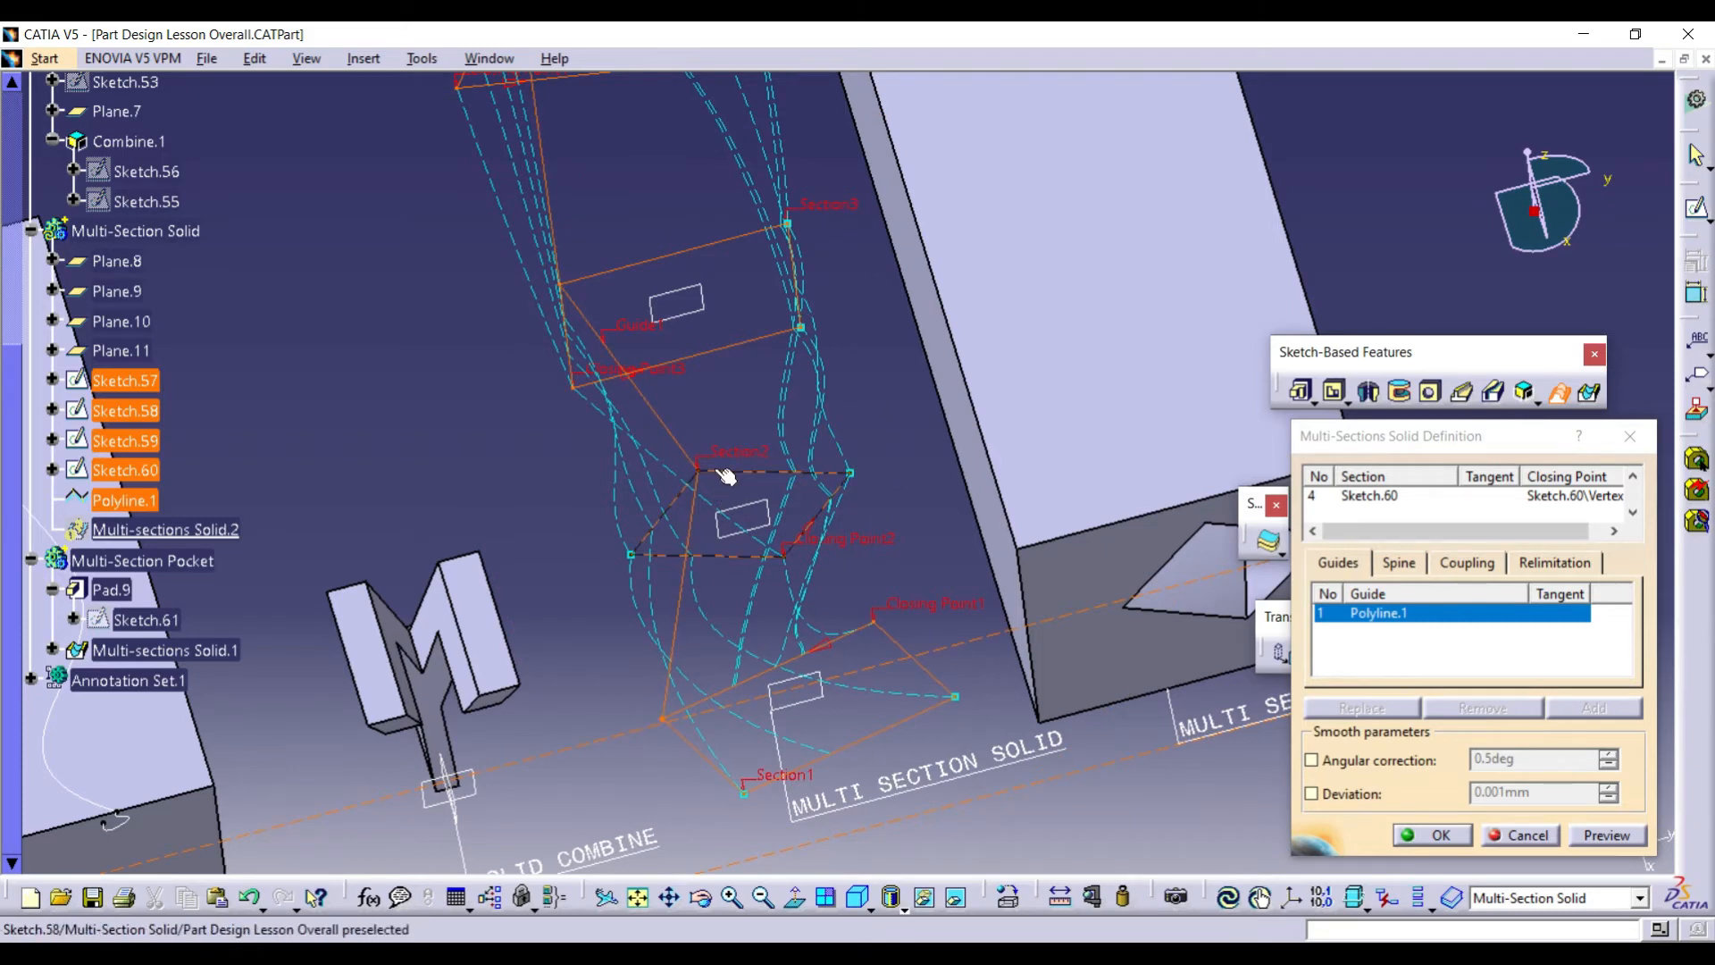
mouse_move(837, 467)
middle_down()
mouse_move(796, 413)
mouse_move(732, 518)
middle_up()
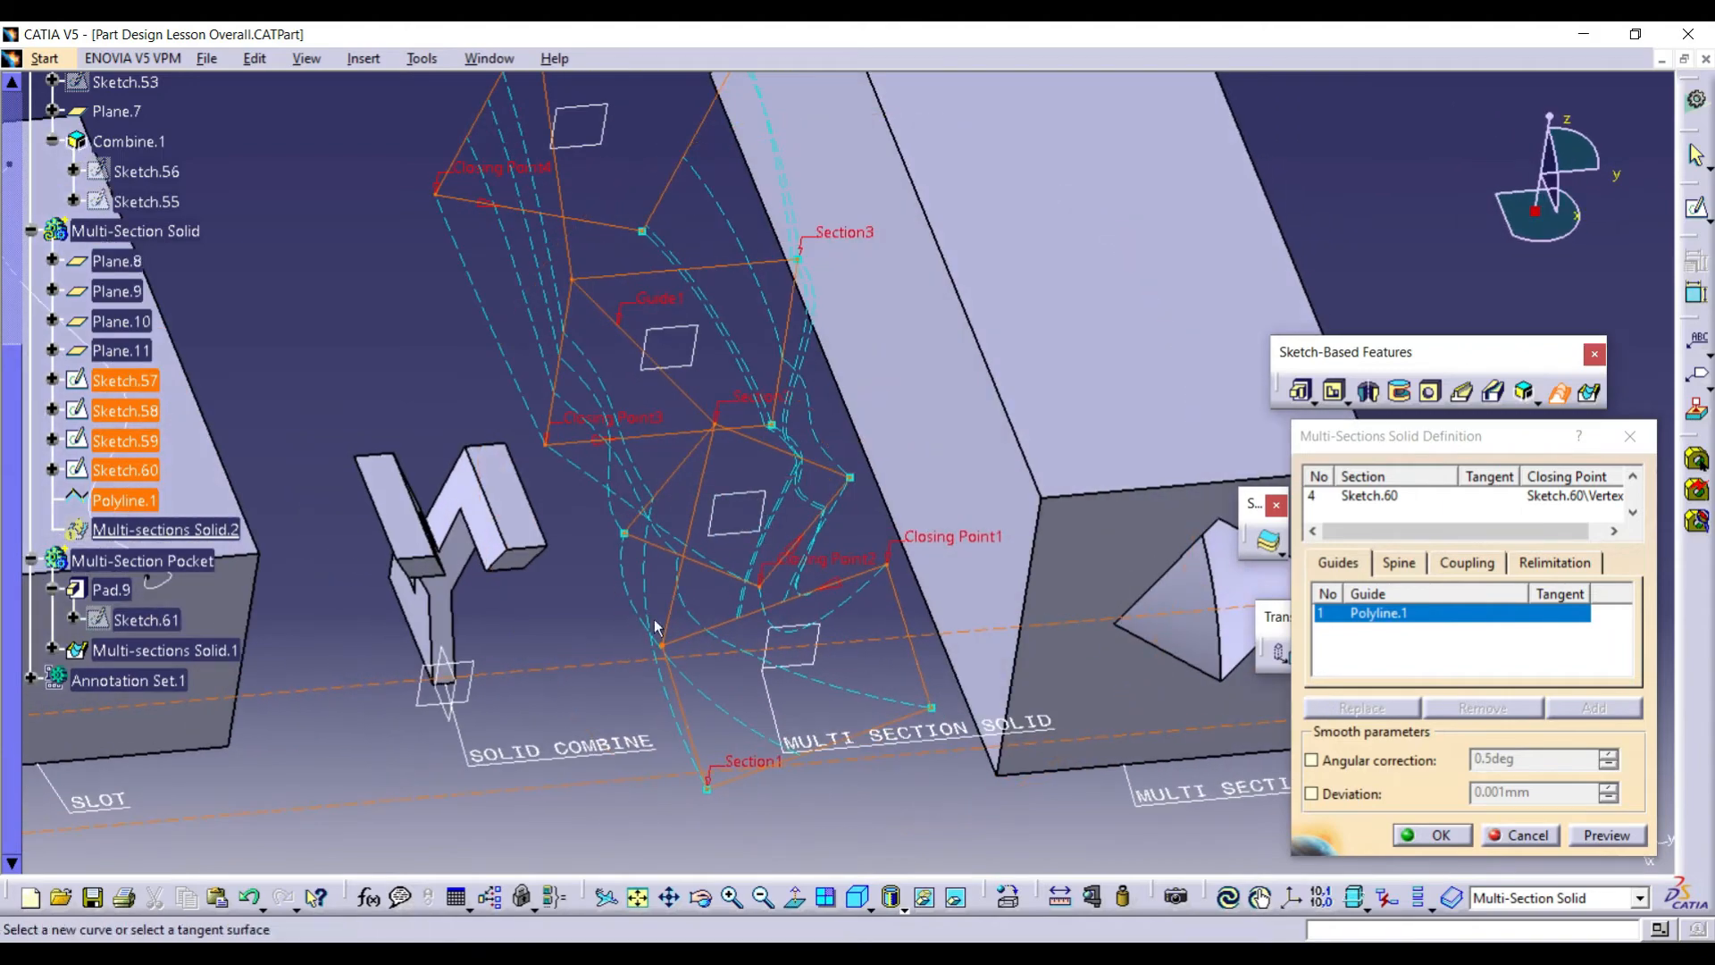
middle_click(734, 266)
middle_drag(845, 406, 849, 434)
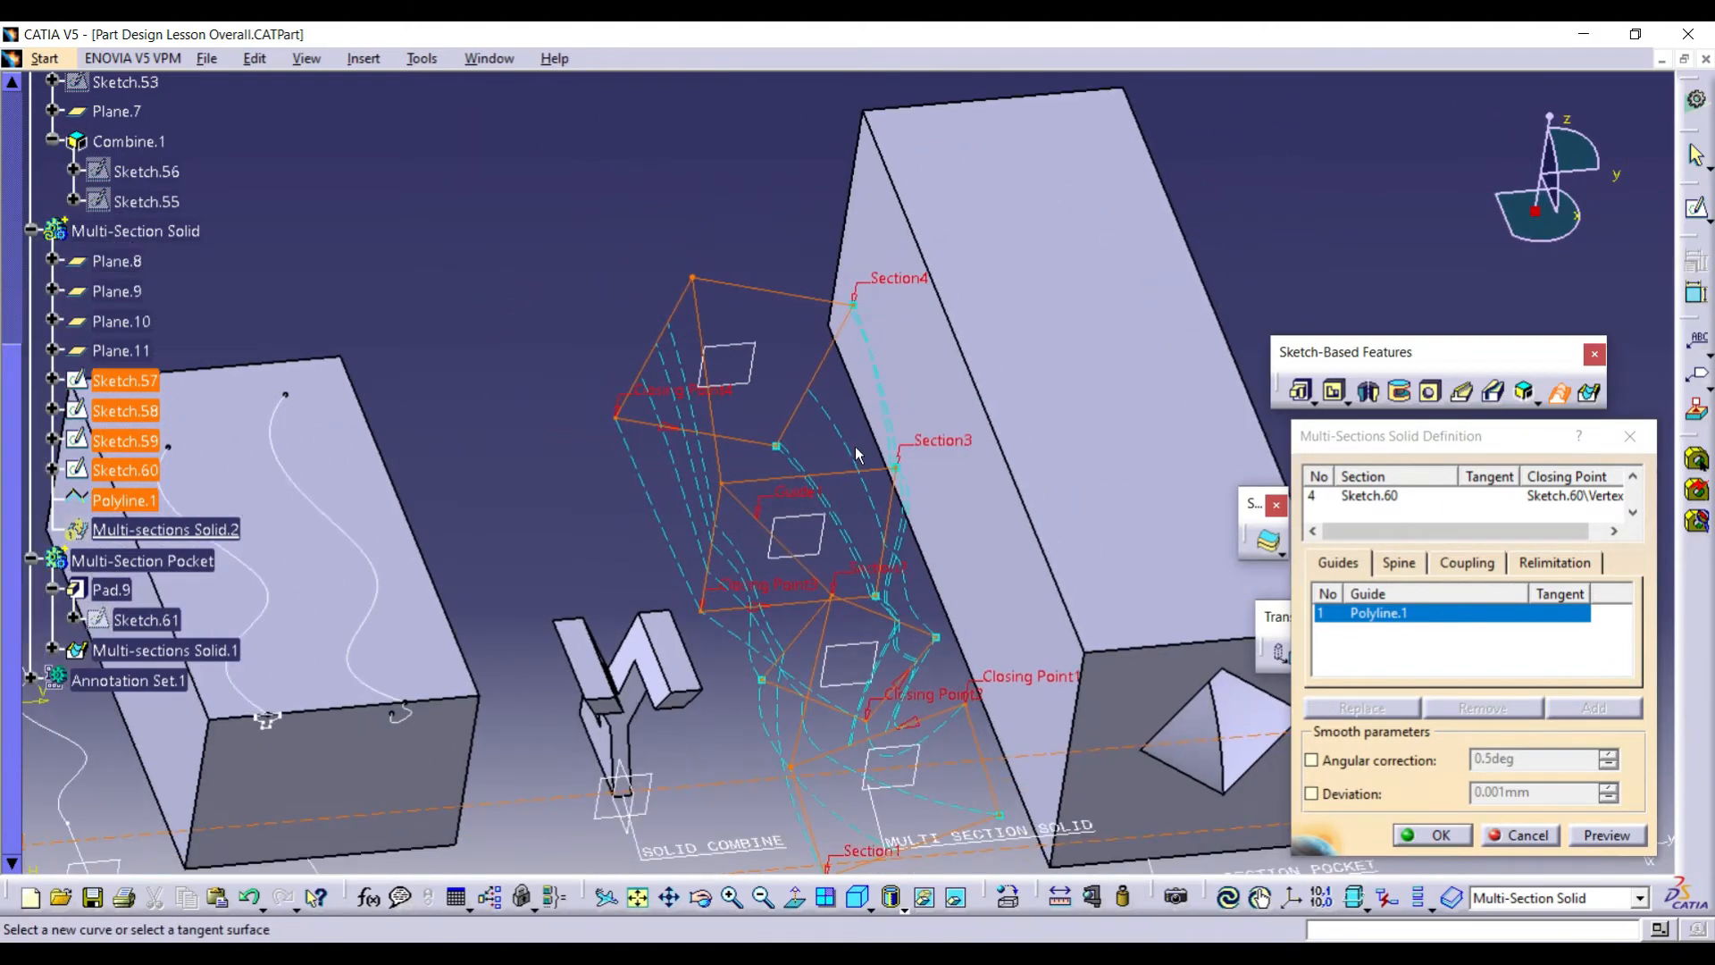
middle_drag(863, 491, 833, 382)
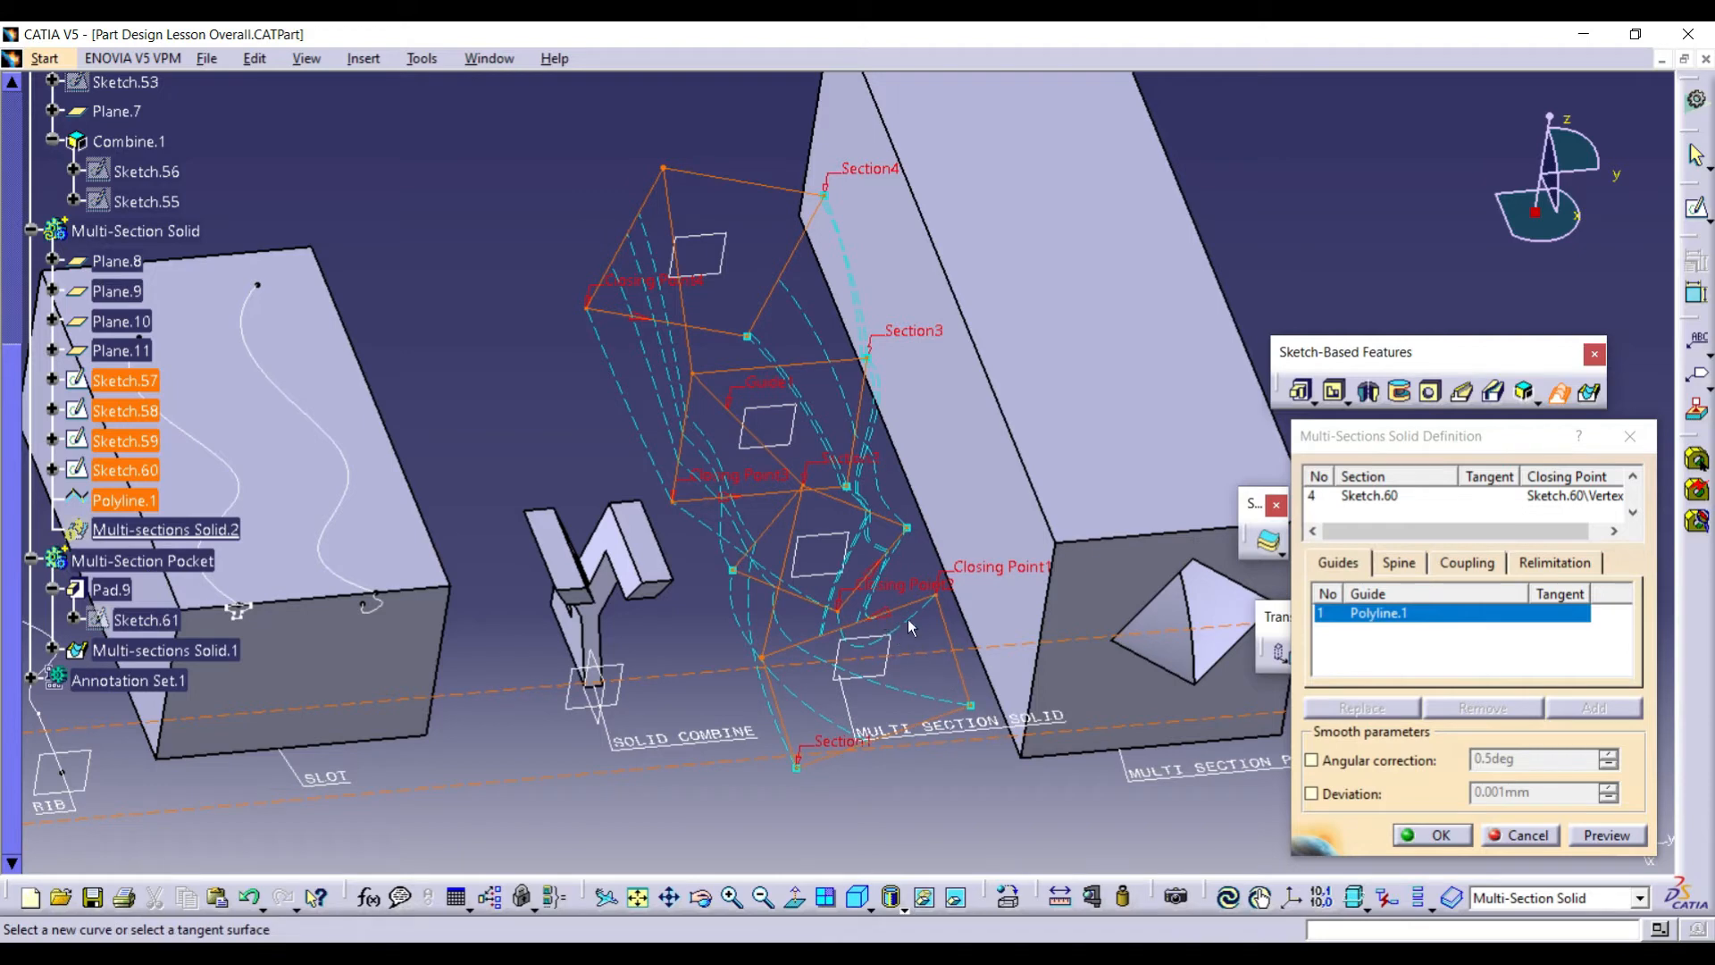
middle_click(862, 623)
middle_drag(714, 640, 745, 587)
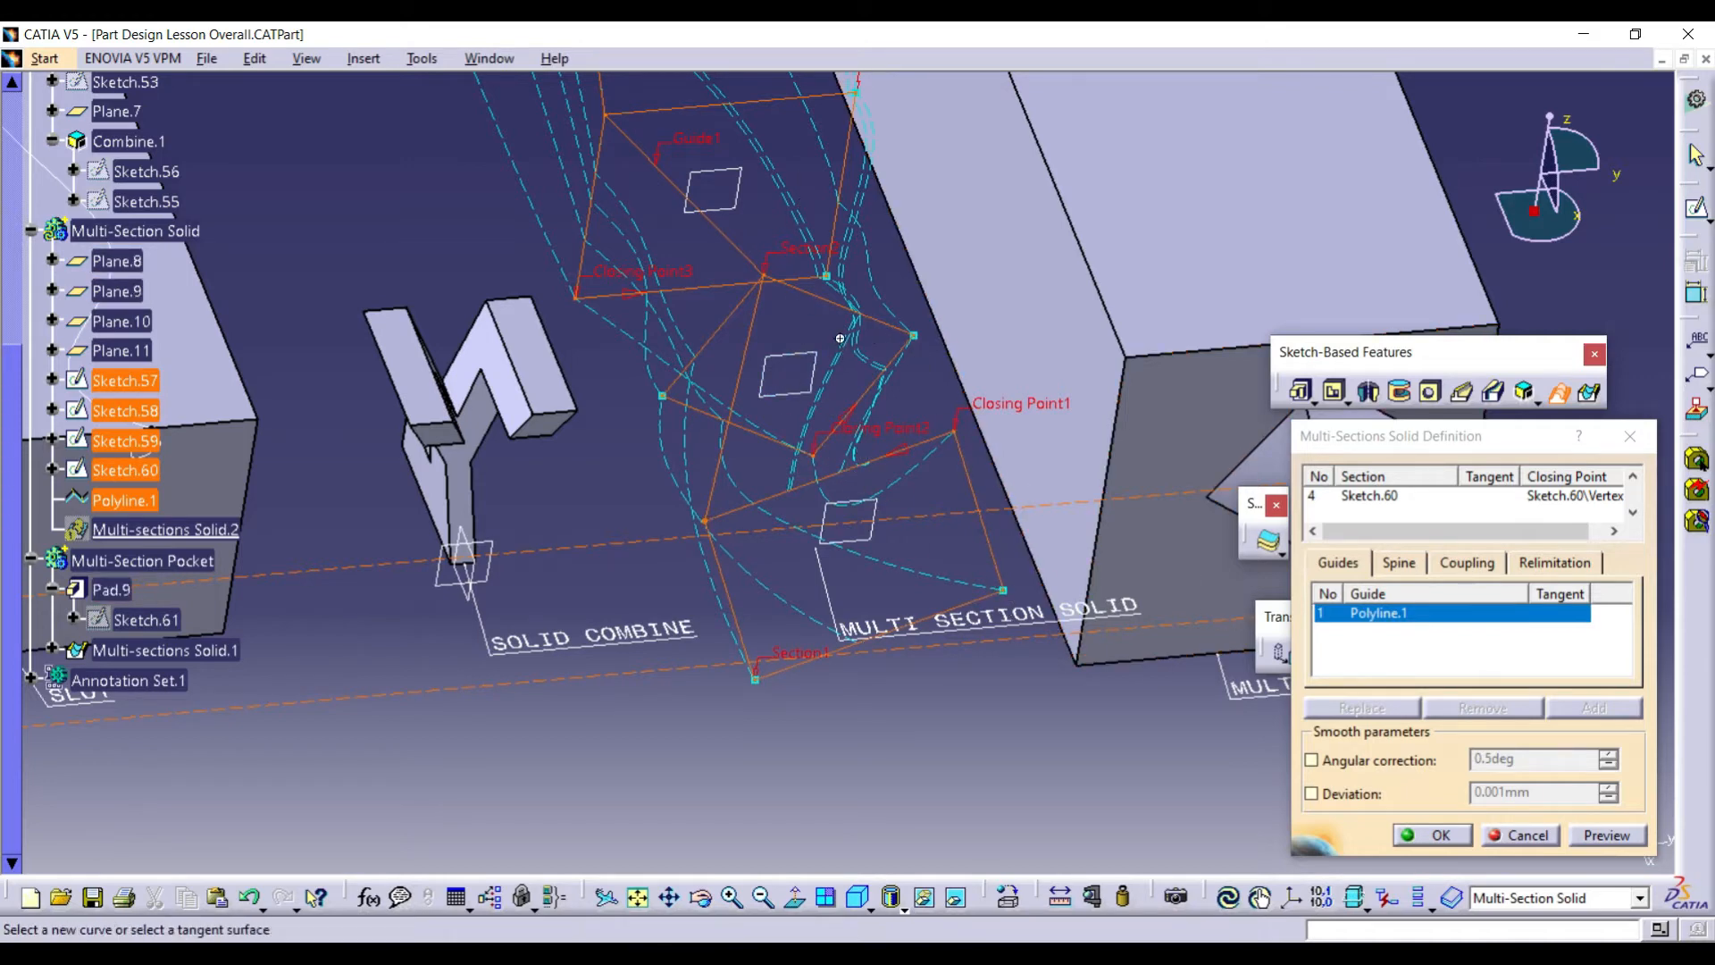
middle_drag(840, 341, 907, 507)
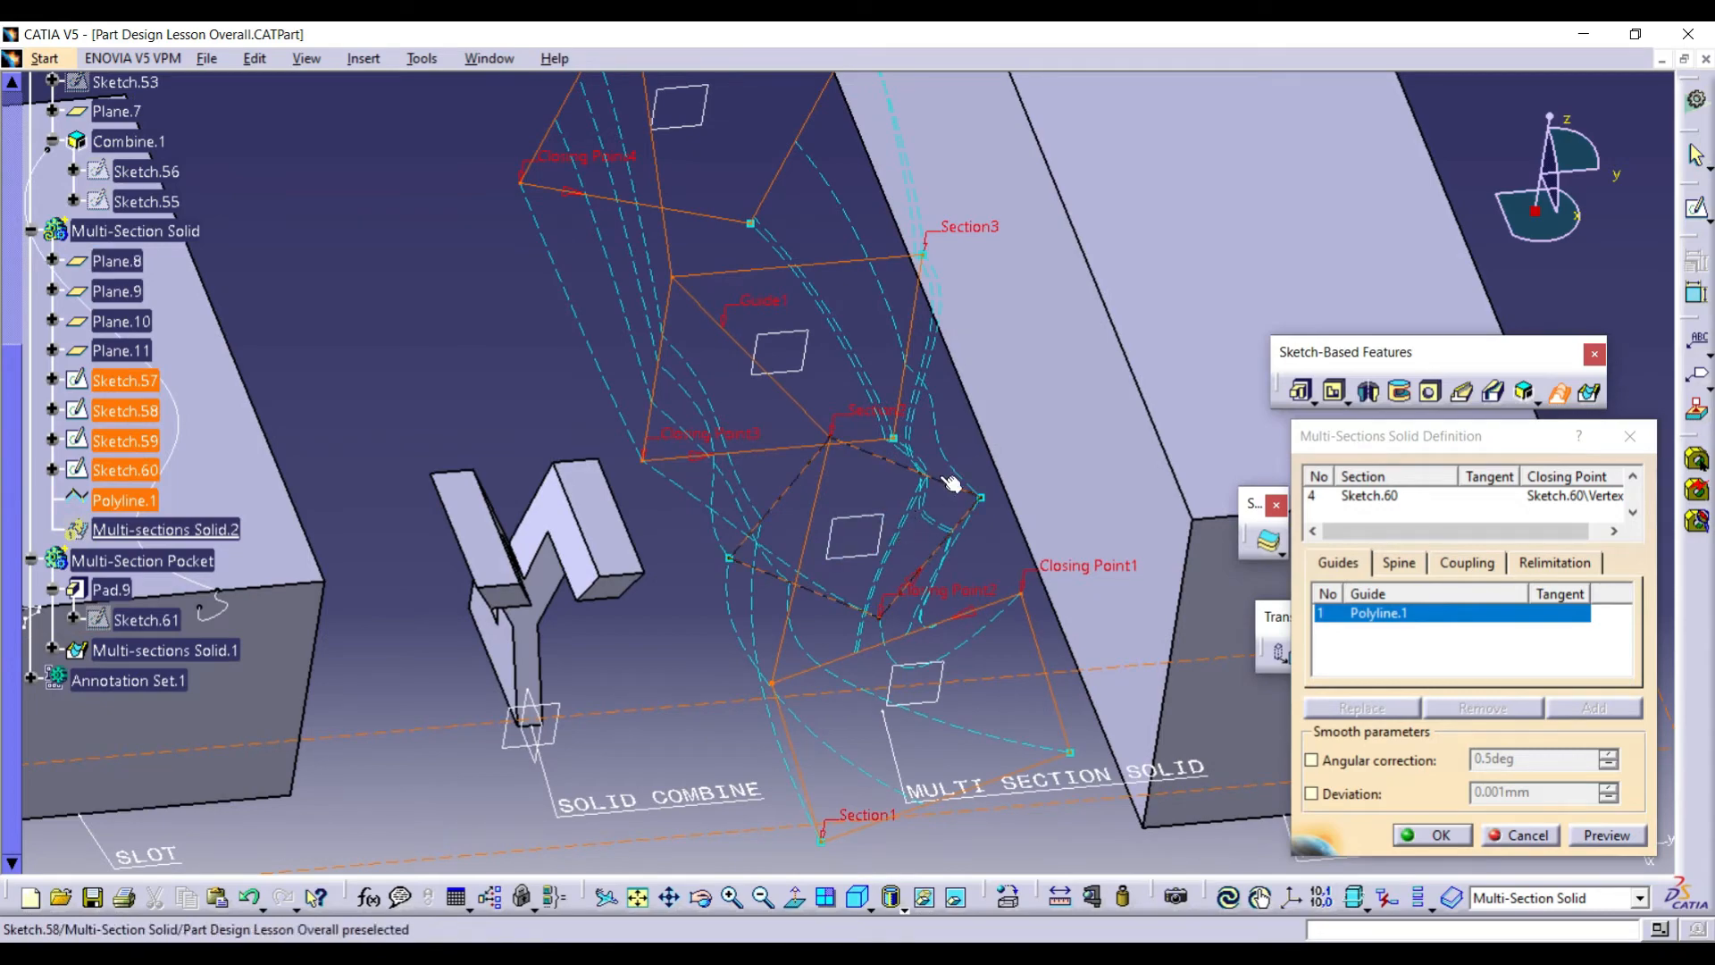
mouse_move(946, 486)
middle_down()
mouse_move(853, 464)
mouse_move(763, 306)
mouse_move(776, 584)
middle_up()
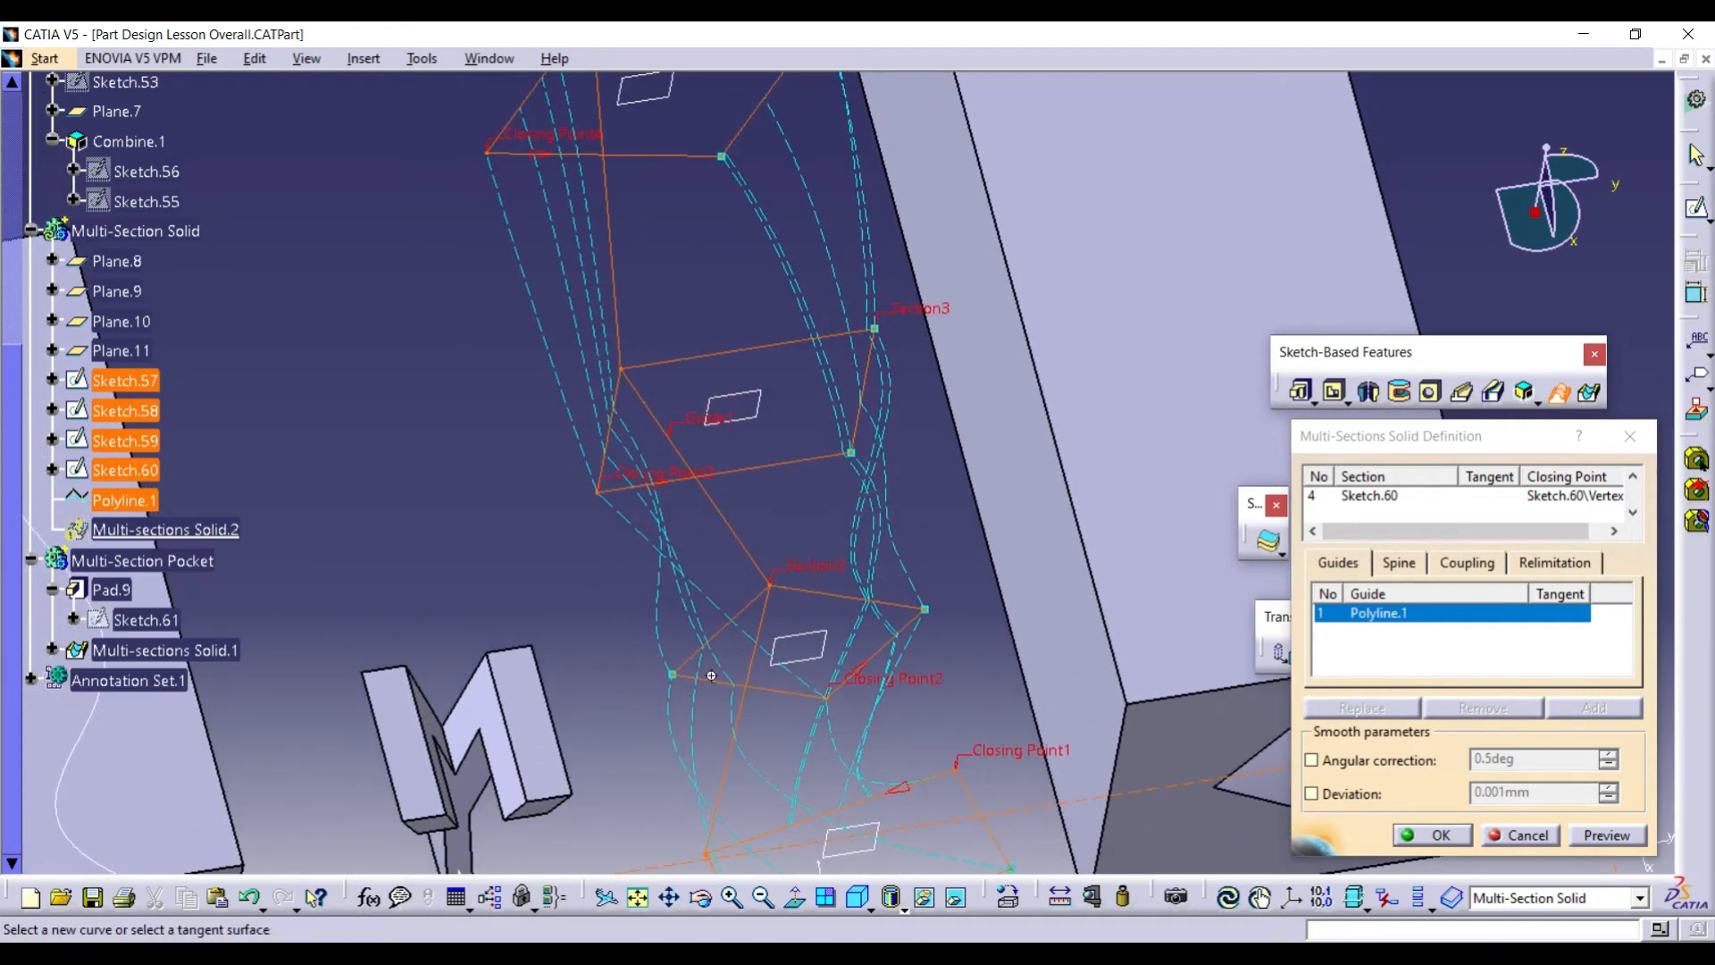
middle_drag(587, 801, 586, 655)
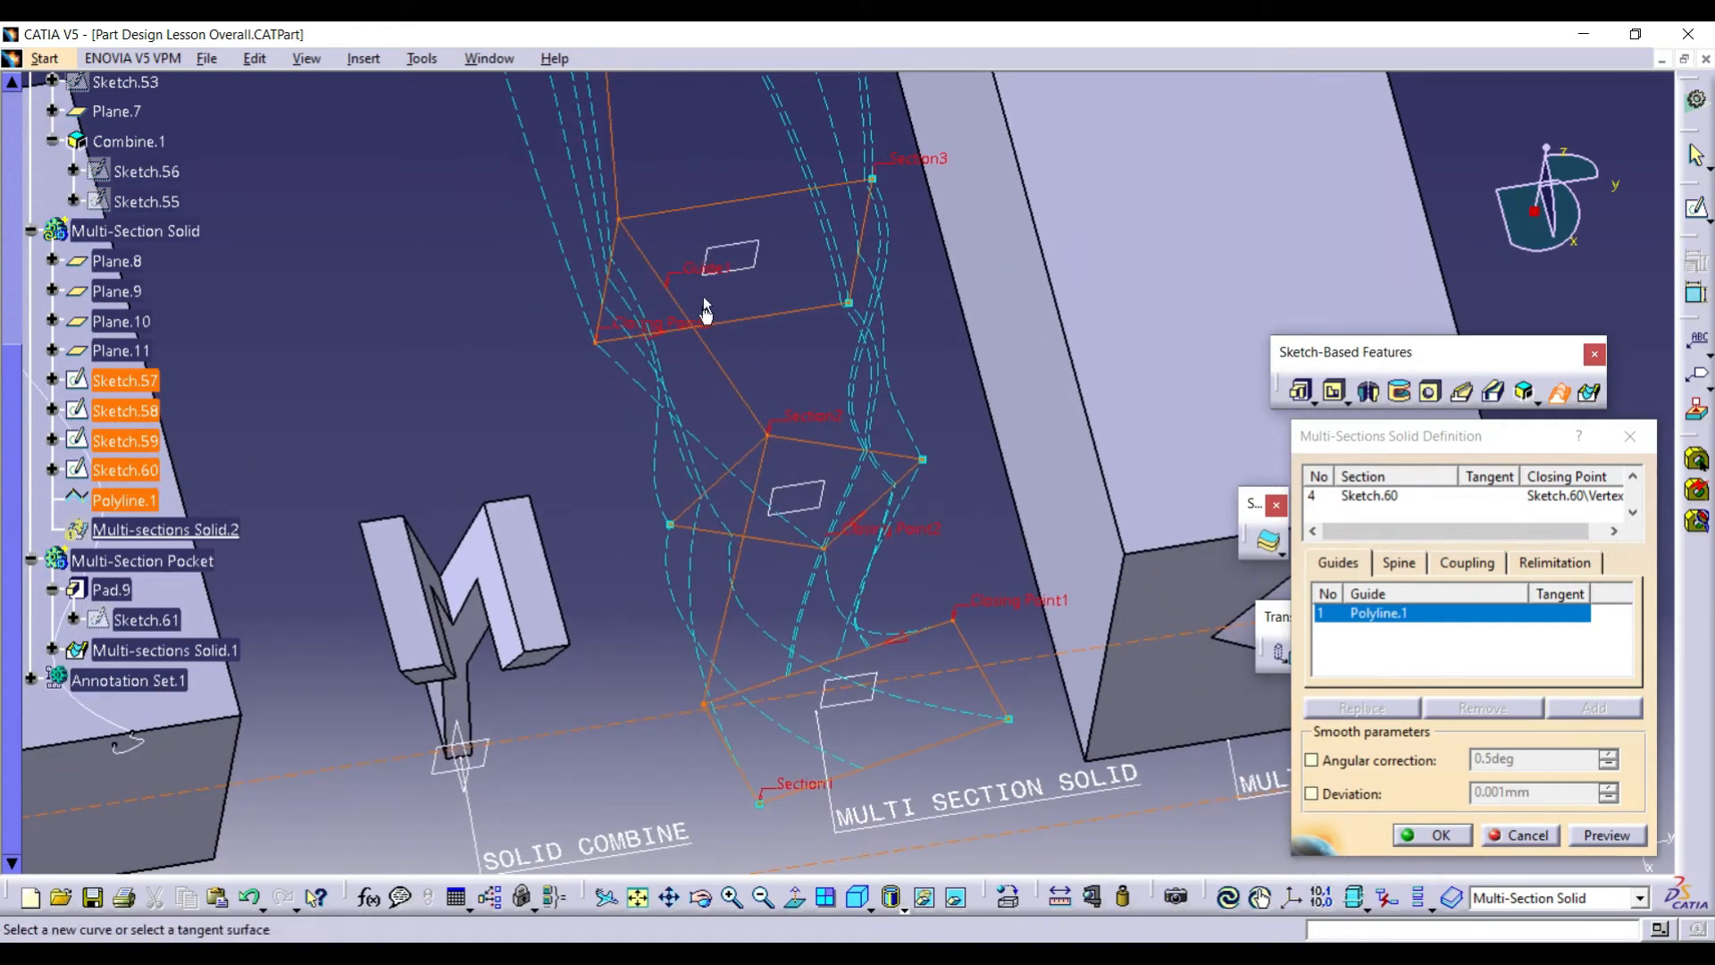
middle_drag(850, 499, 836, 384)
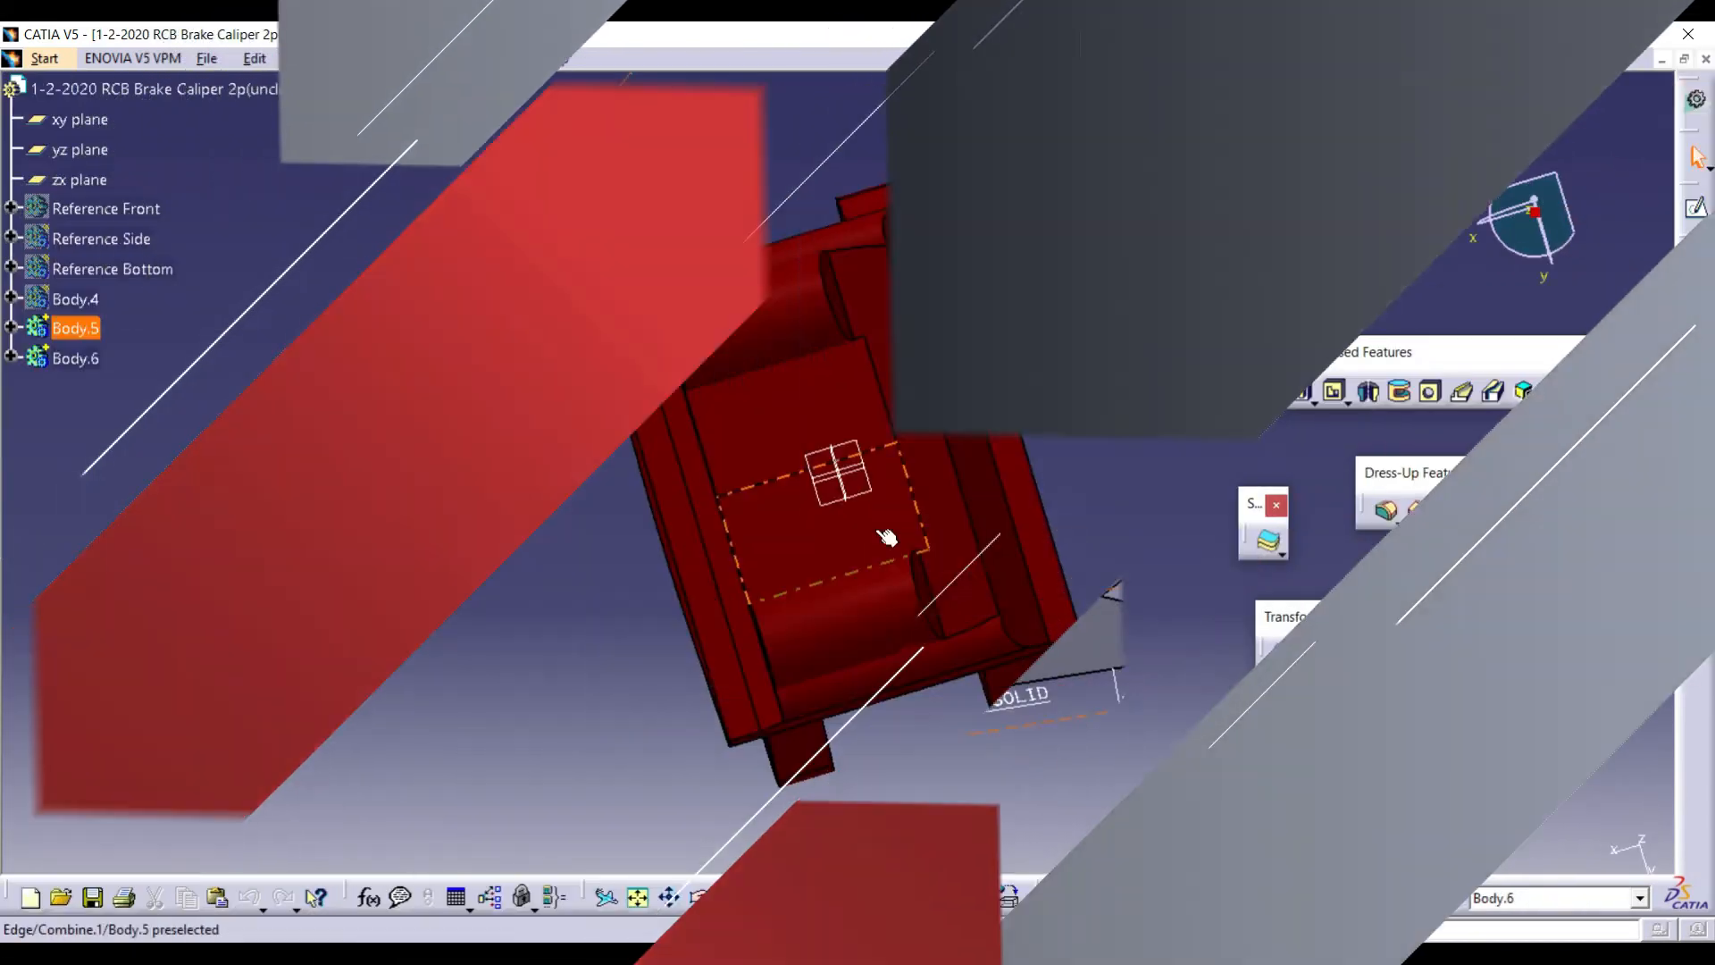
In the brake caliper part, show the Reference Front, Reference Side and Reference Bottom bodies.
middle_drag(804, 536, 913, 338)
middle_drag(828, 509, 582, 467)
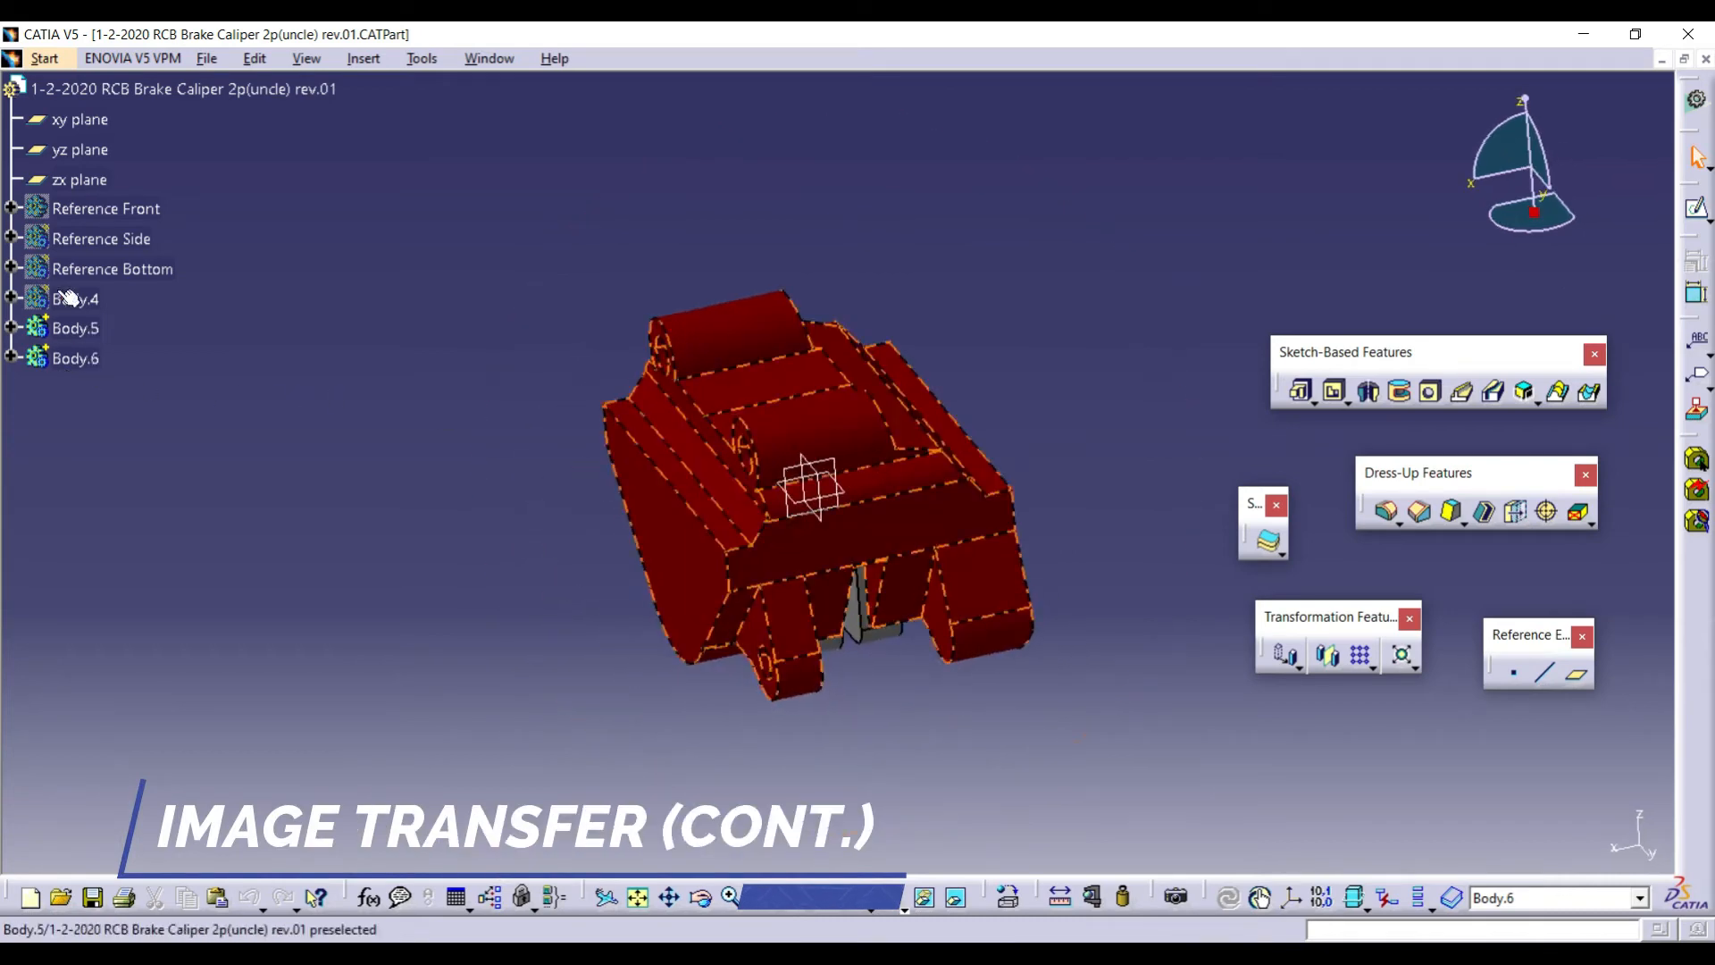
click(12, 209)
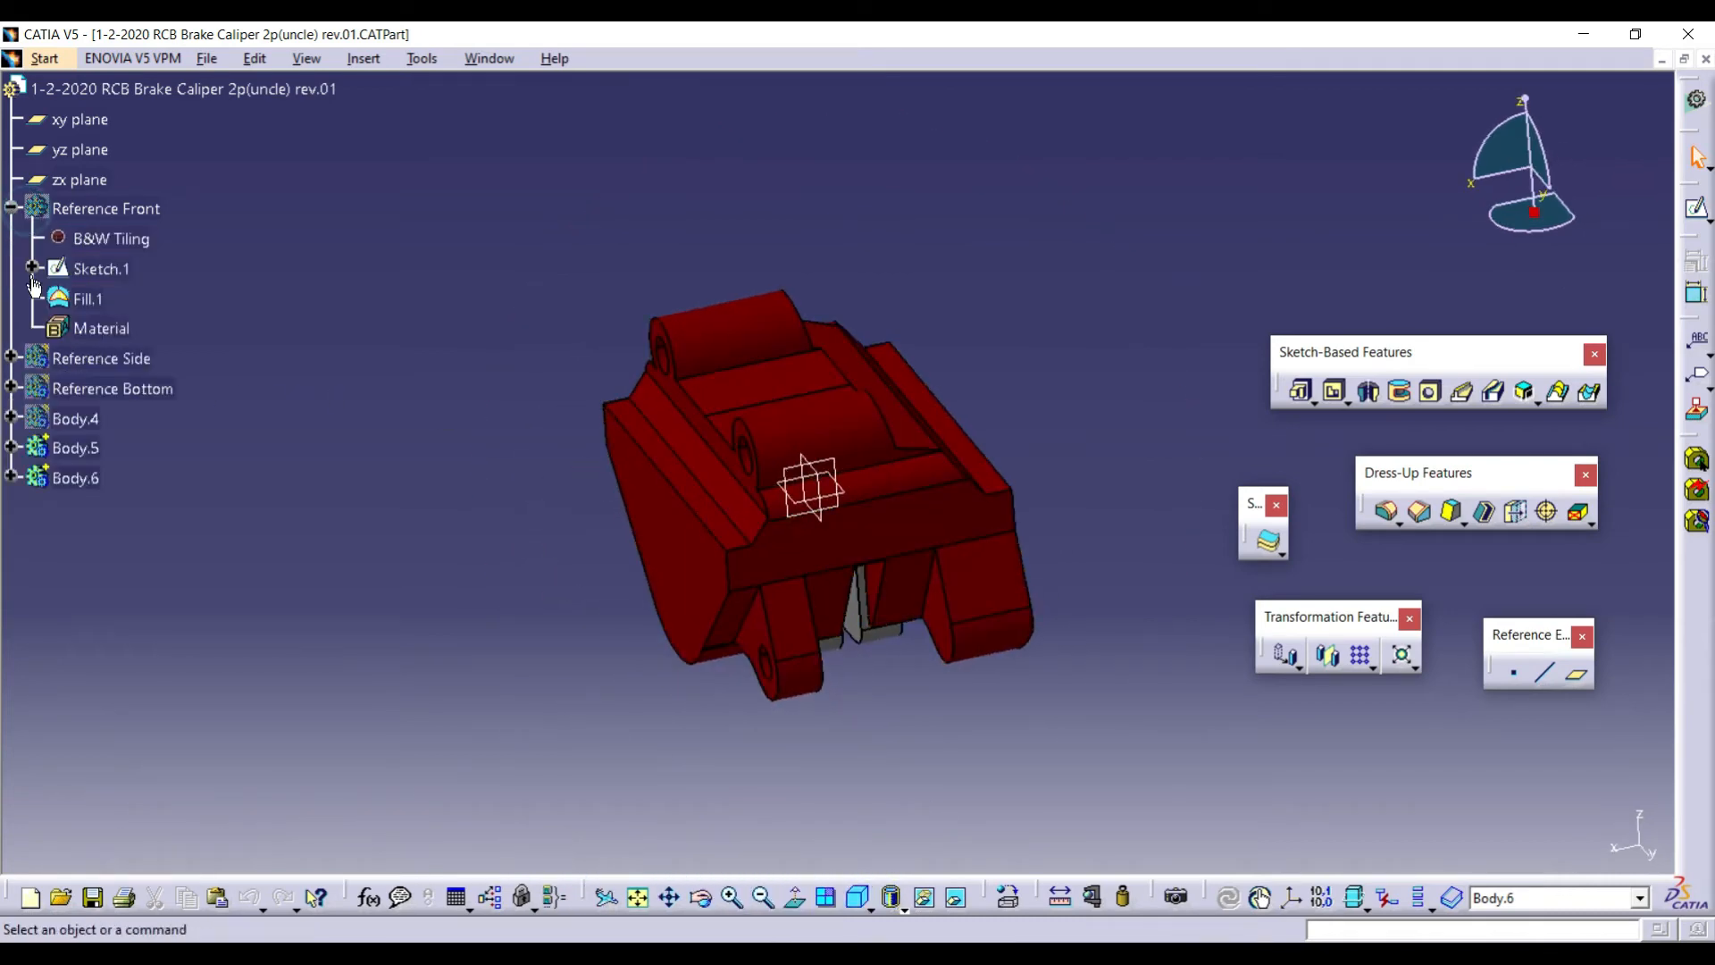
right_click(90, 208)
click(108, 276)
right_click(84, 361)
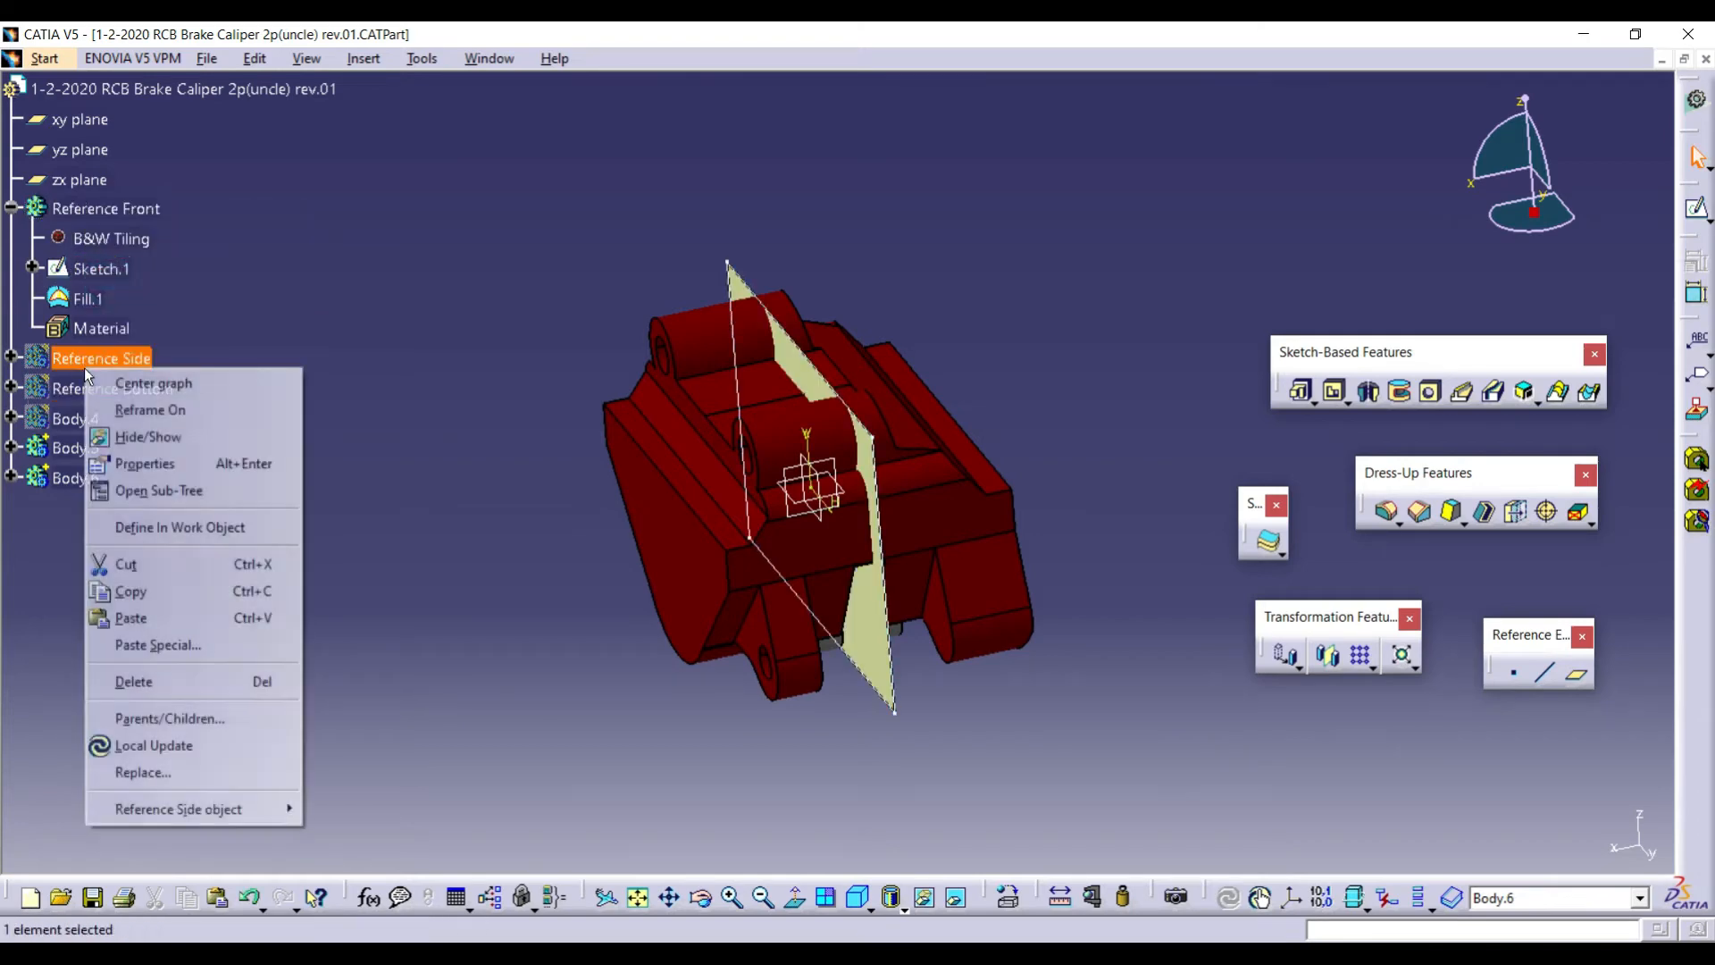
click(109, 435)
right_click(97, 420)
click(109, 451)
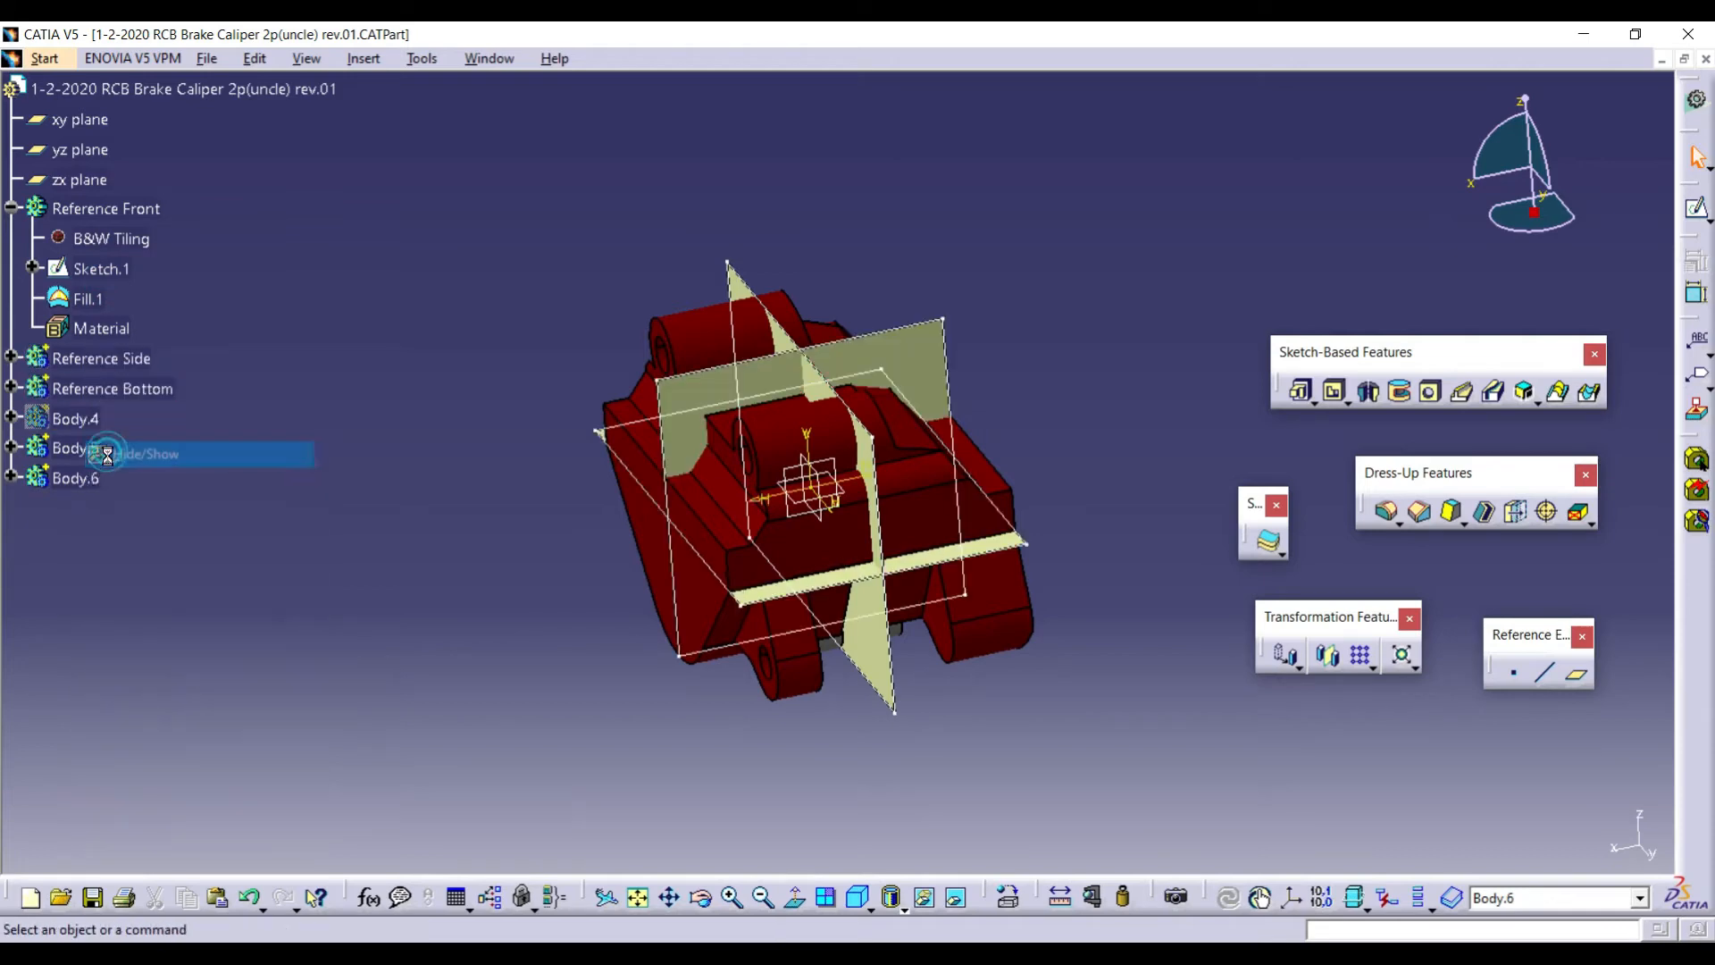
Hide the solid bodies Body.5 and Body.6, leaving only the reference planes in view.
right_click(85, 448)
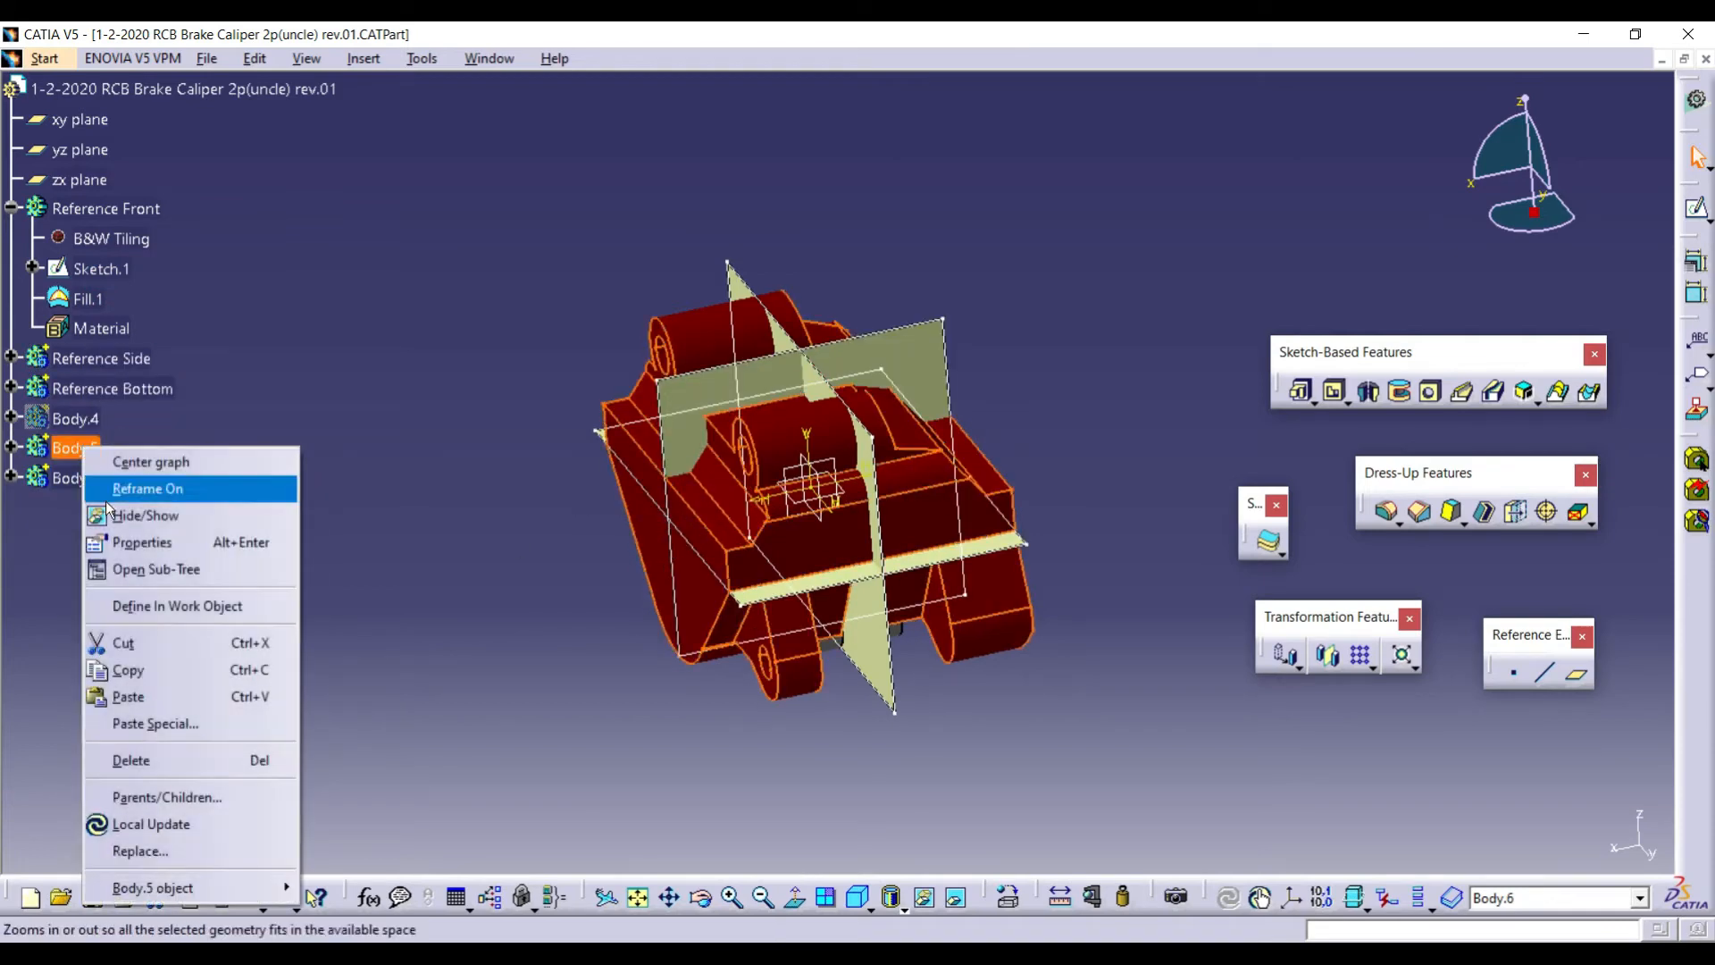
click(119, 523)
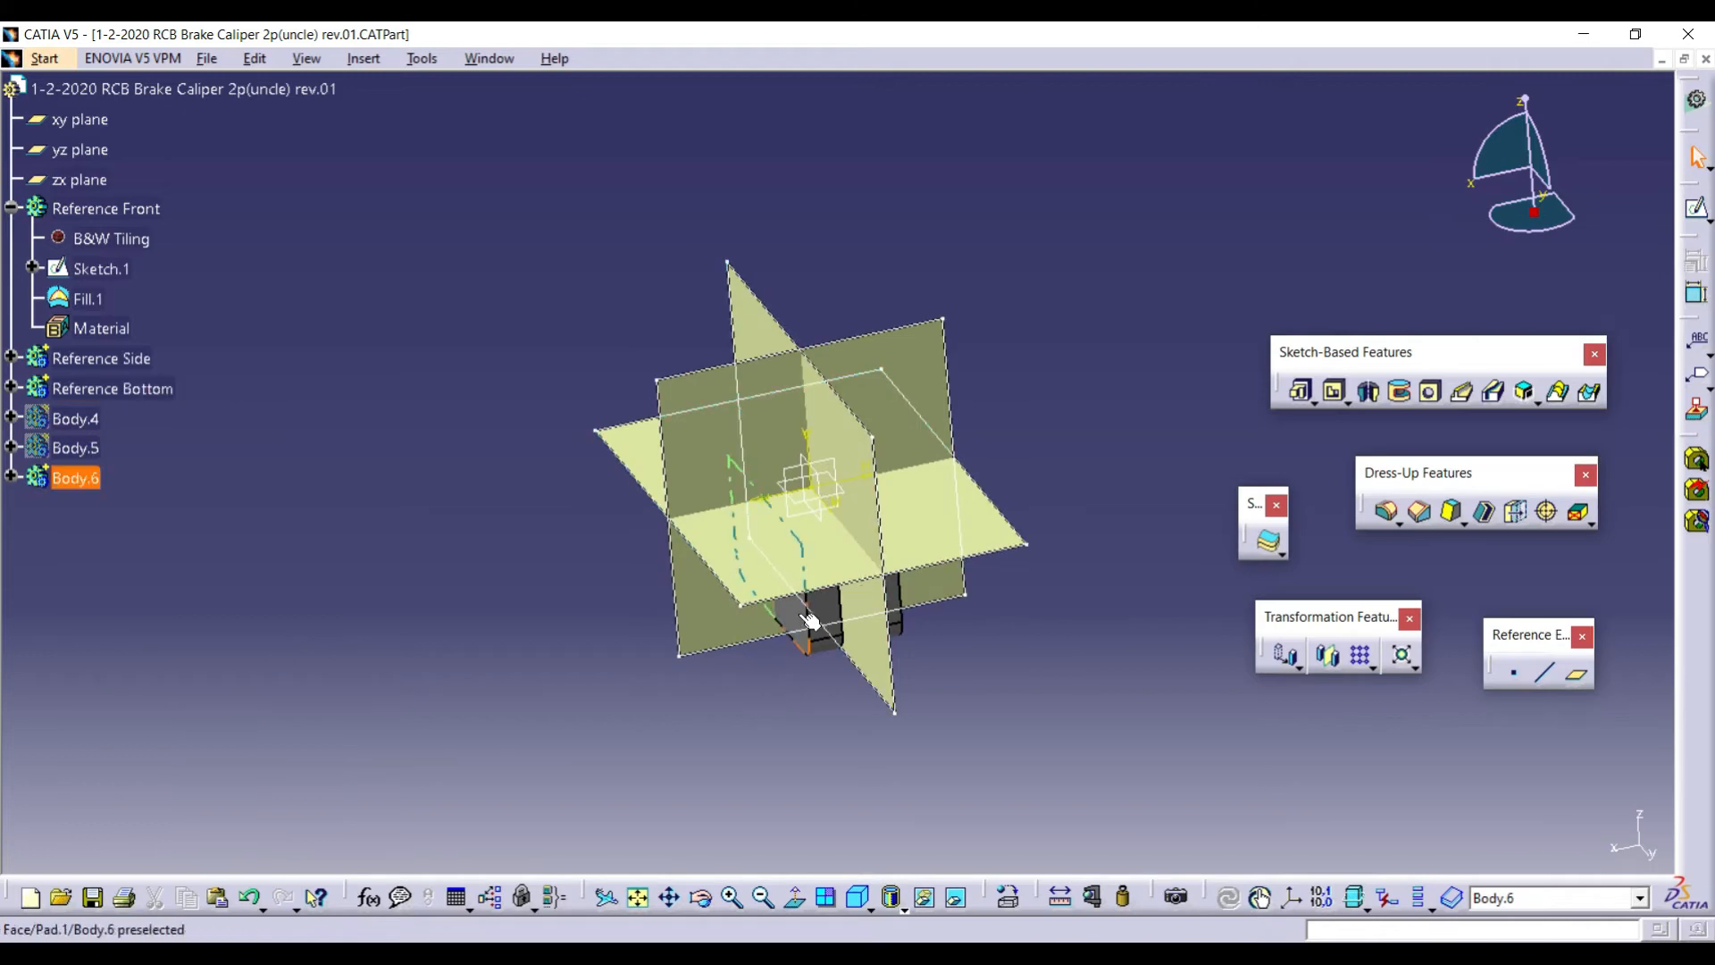
right_click(106, 484)
click(125, 554)
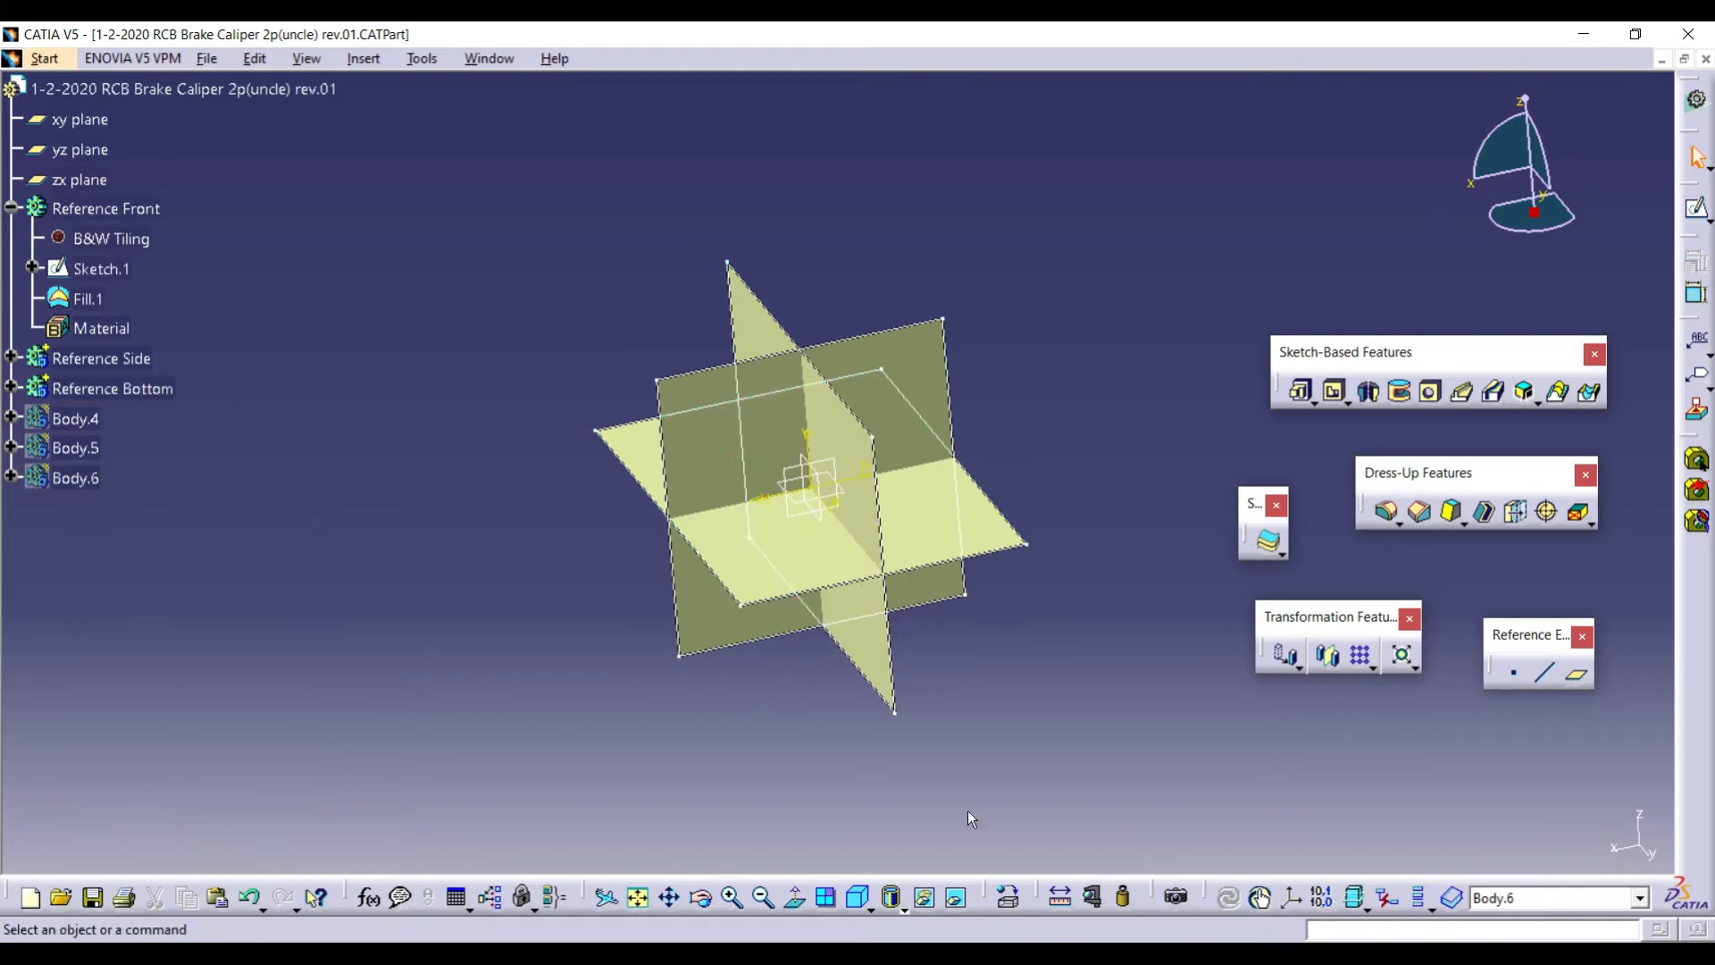
Display the part in shading with material mode and view the reference image face-on.
click(904, 908)
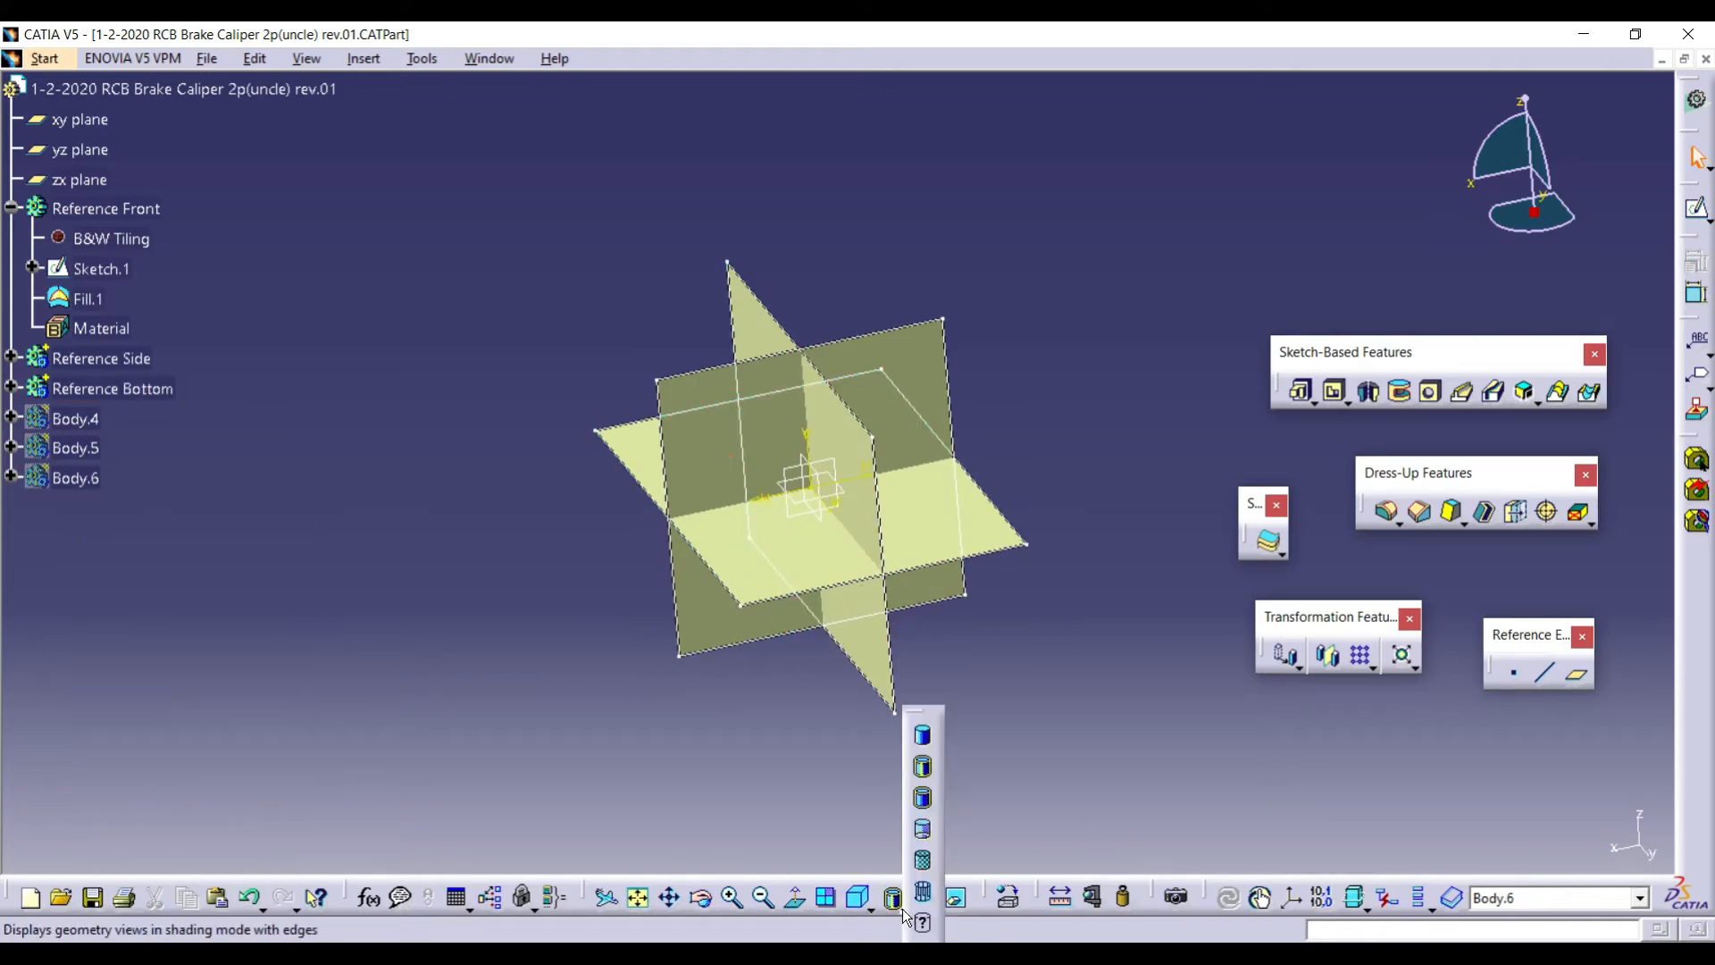
click(924, 855)
mouse_move(910, 538)
middle_down()
mouse_move(843, 581)
mouse_move(849, 492)
middle_up()
middle_drag(818, 599, 741, 442)
Review the texture settings of the B&W Tiling material applied to Reference Side.
click(34, 362)
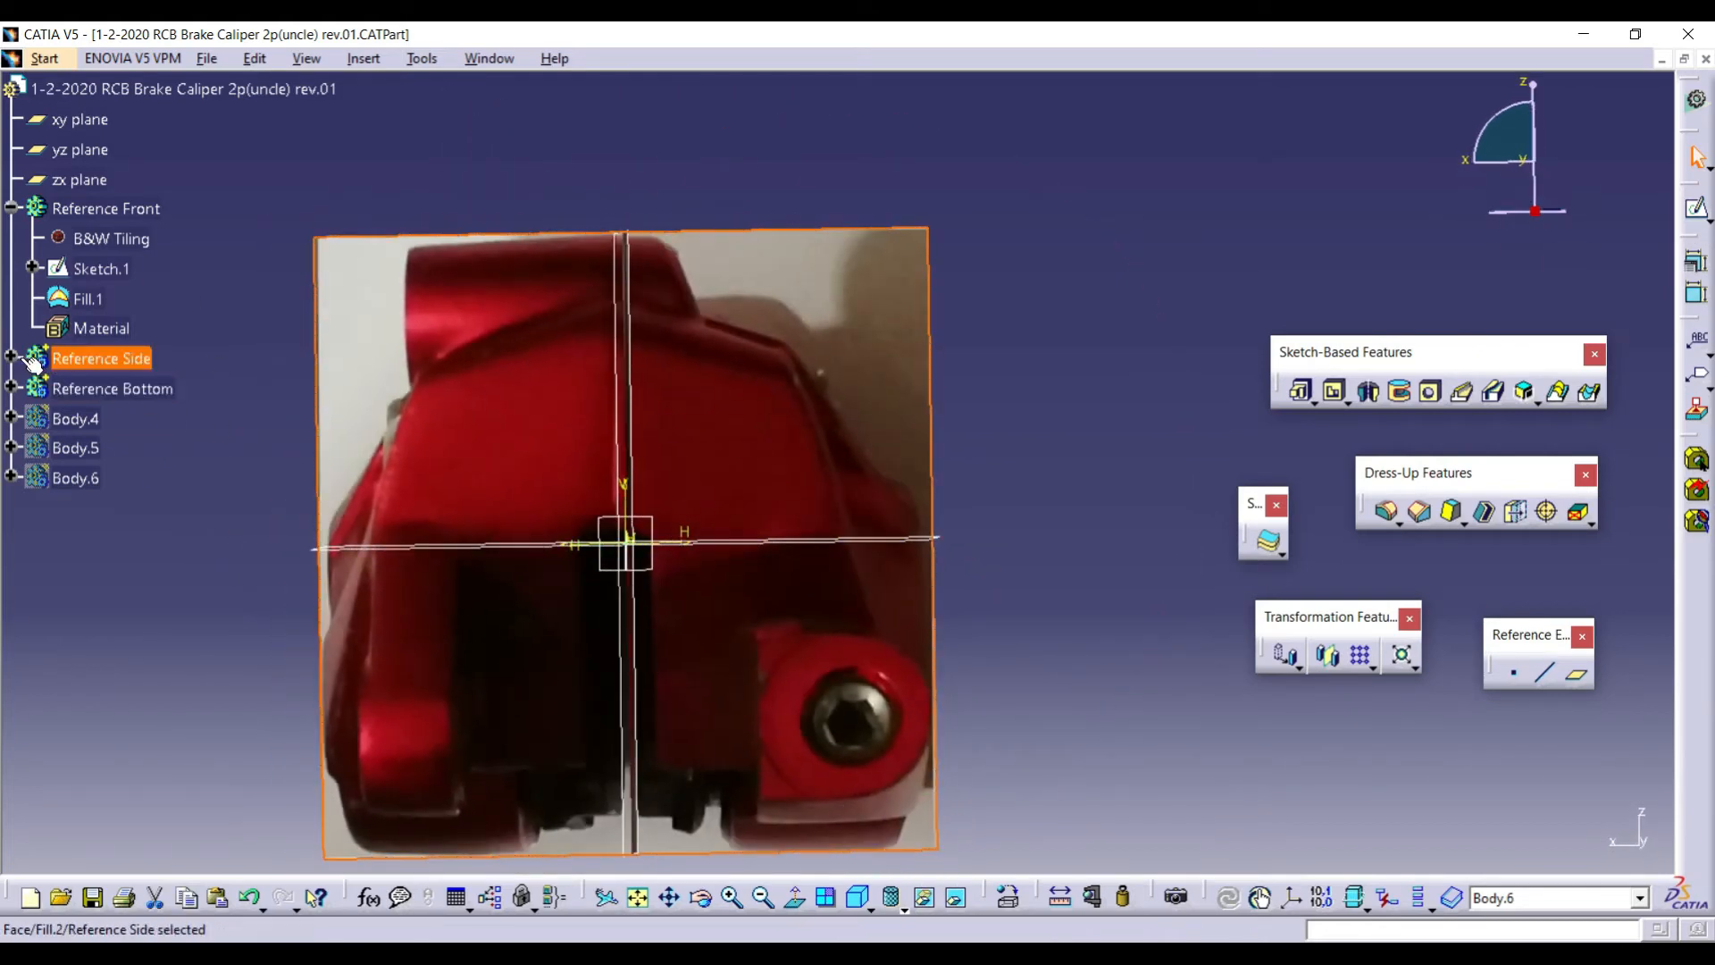
click(11, 358)
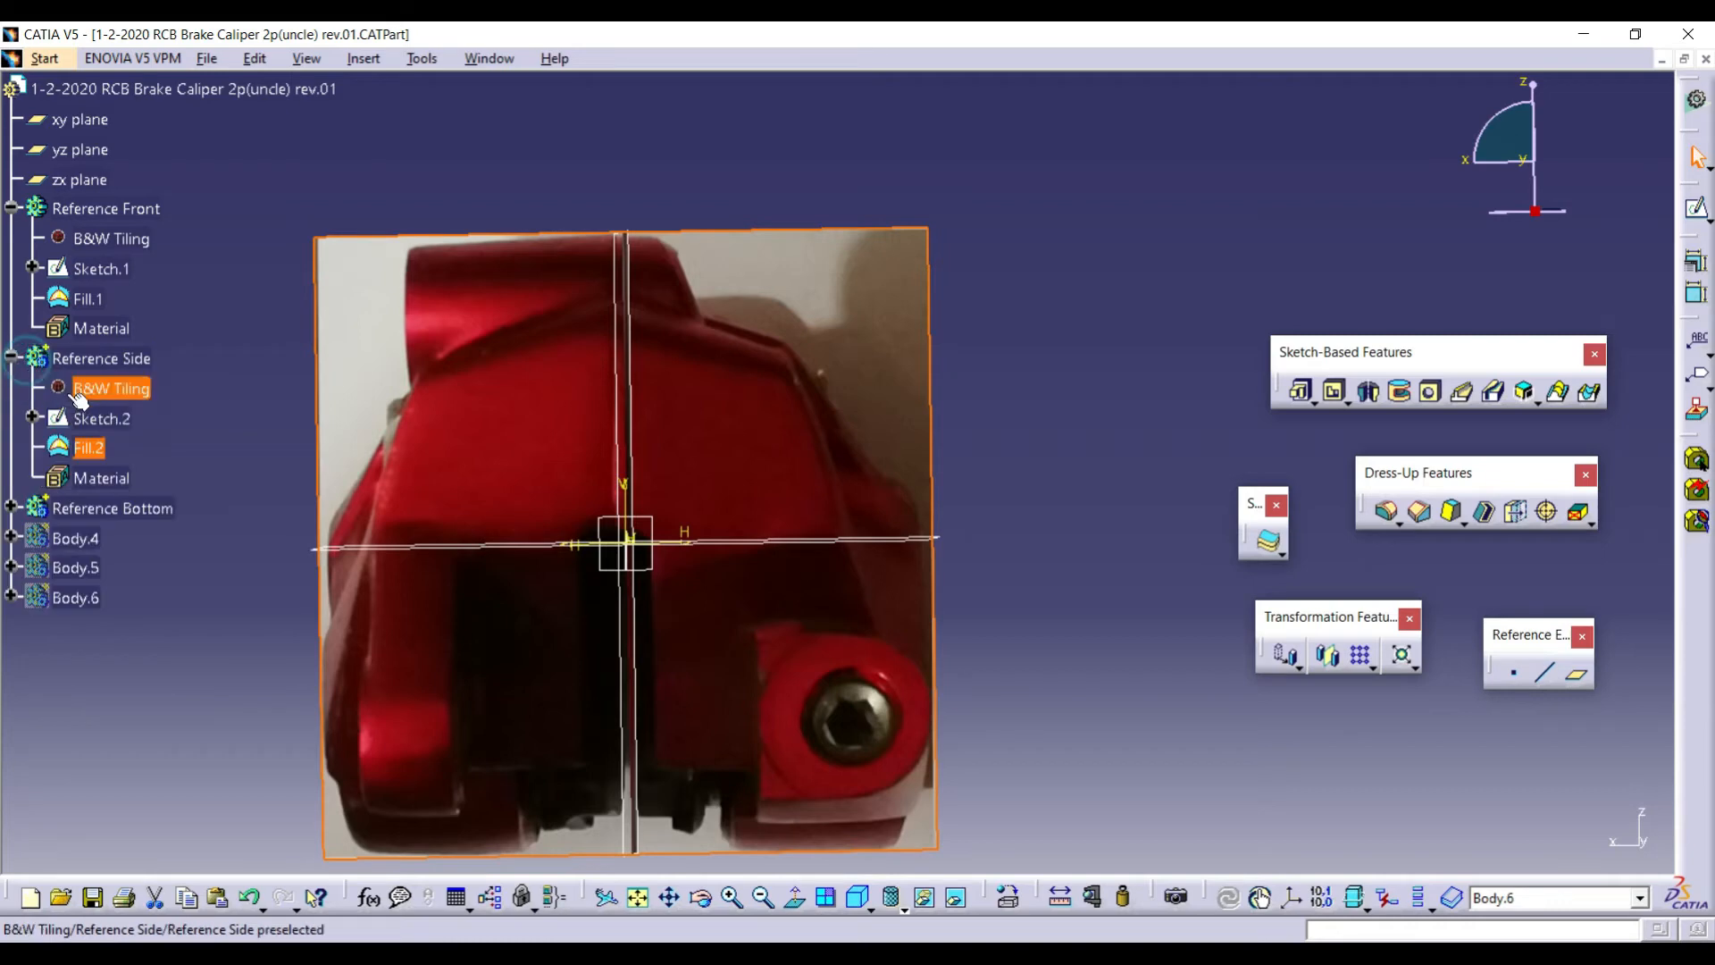
right_click(107, 388)
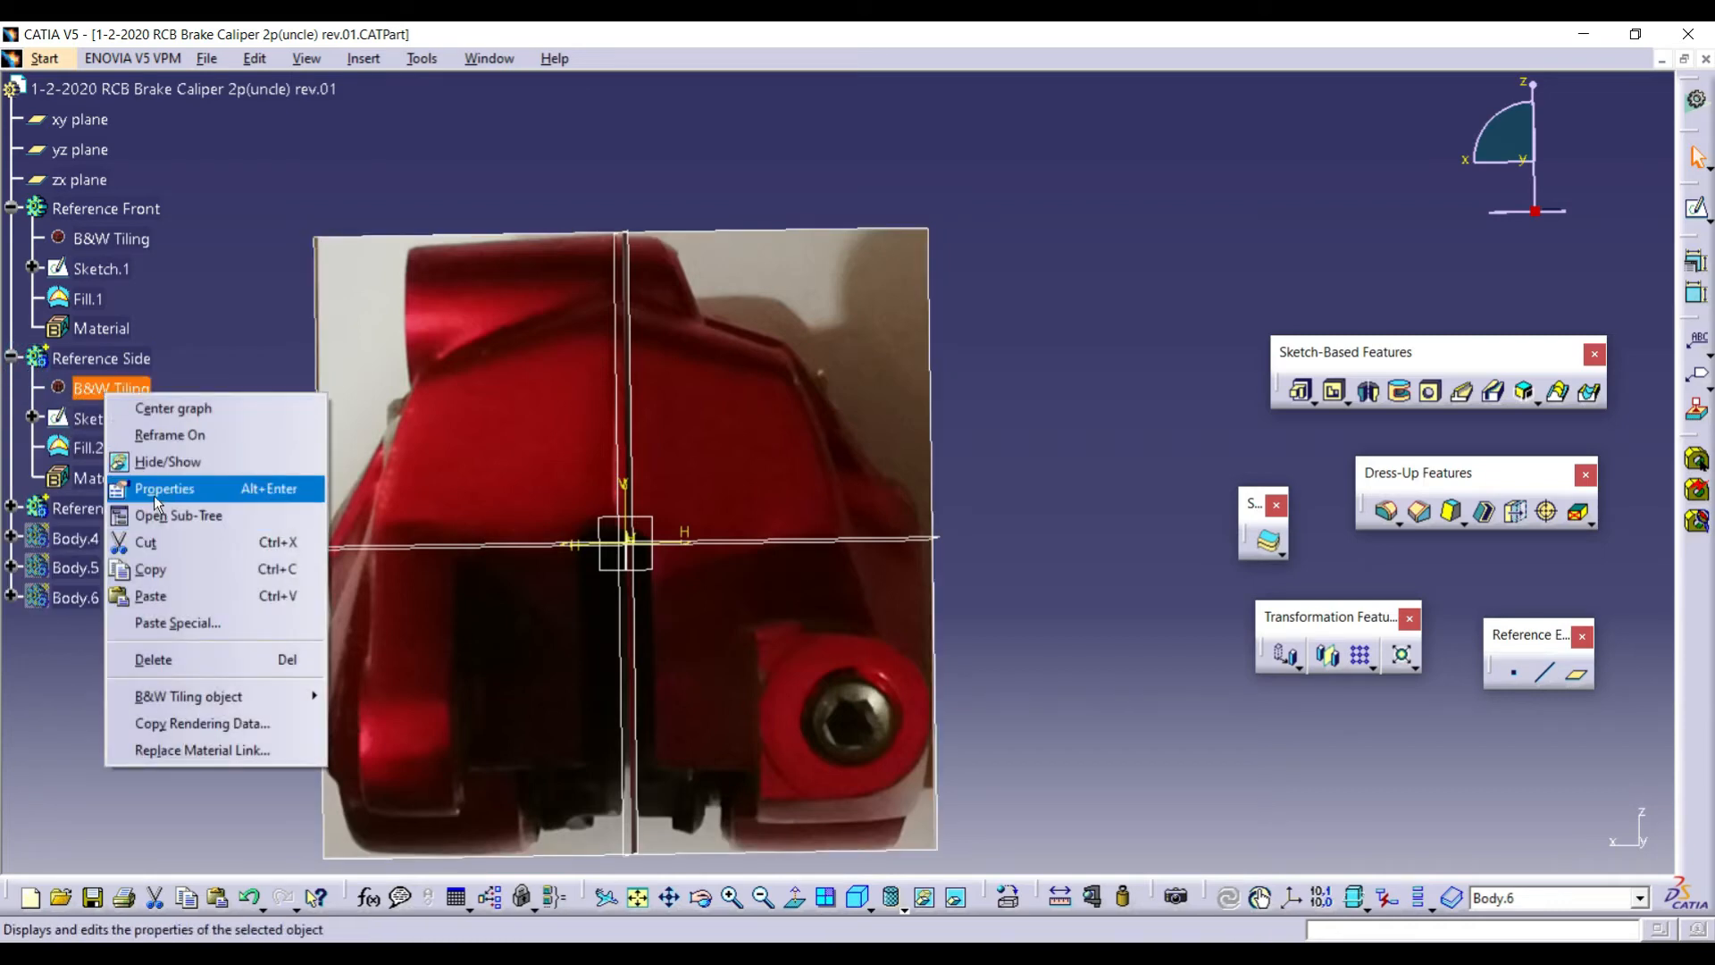
click(156, 503)
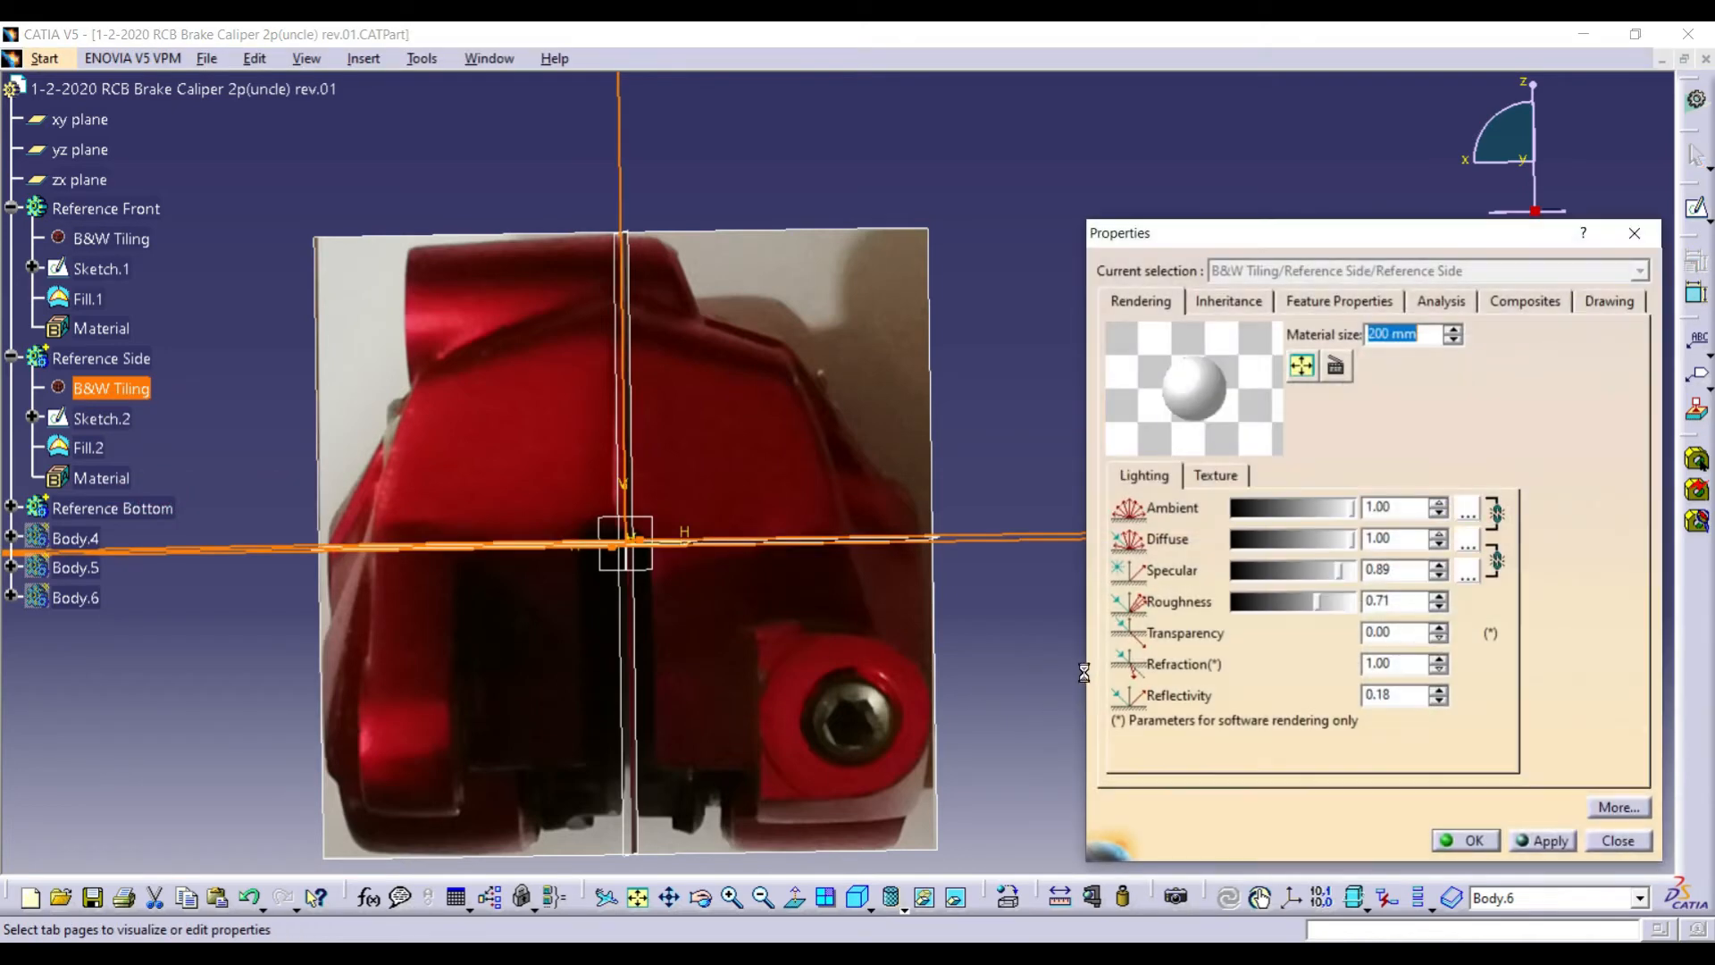
click(1220, 474)
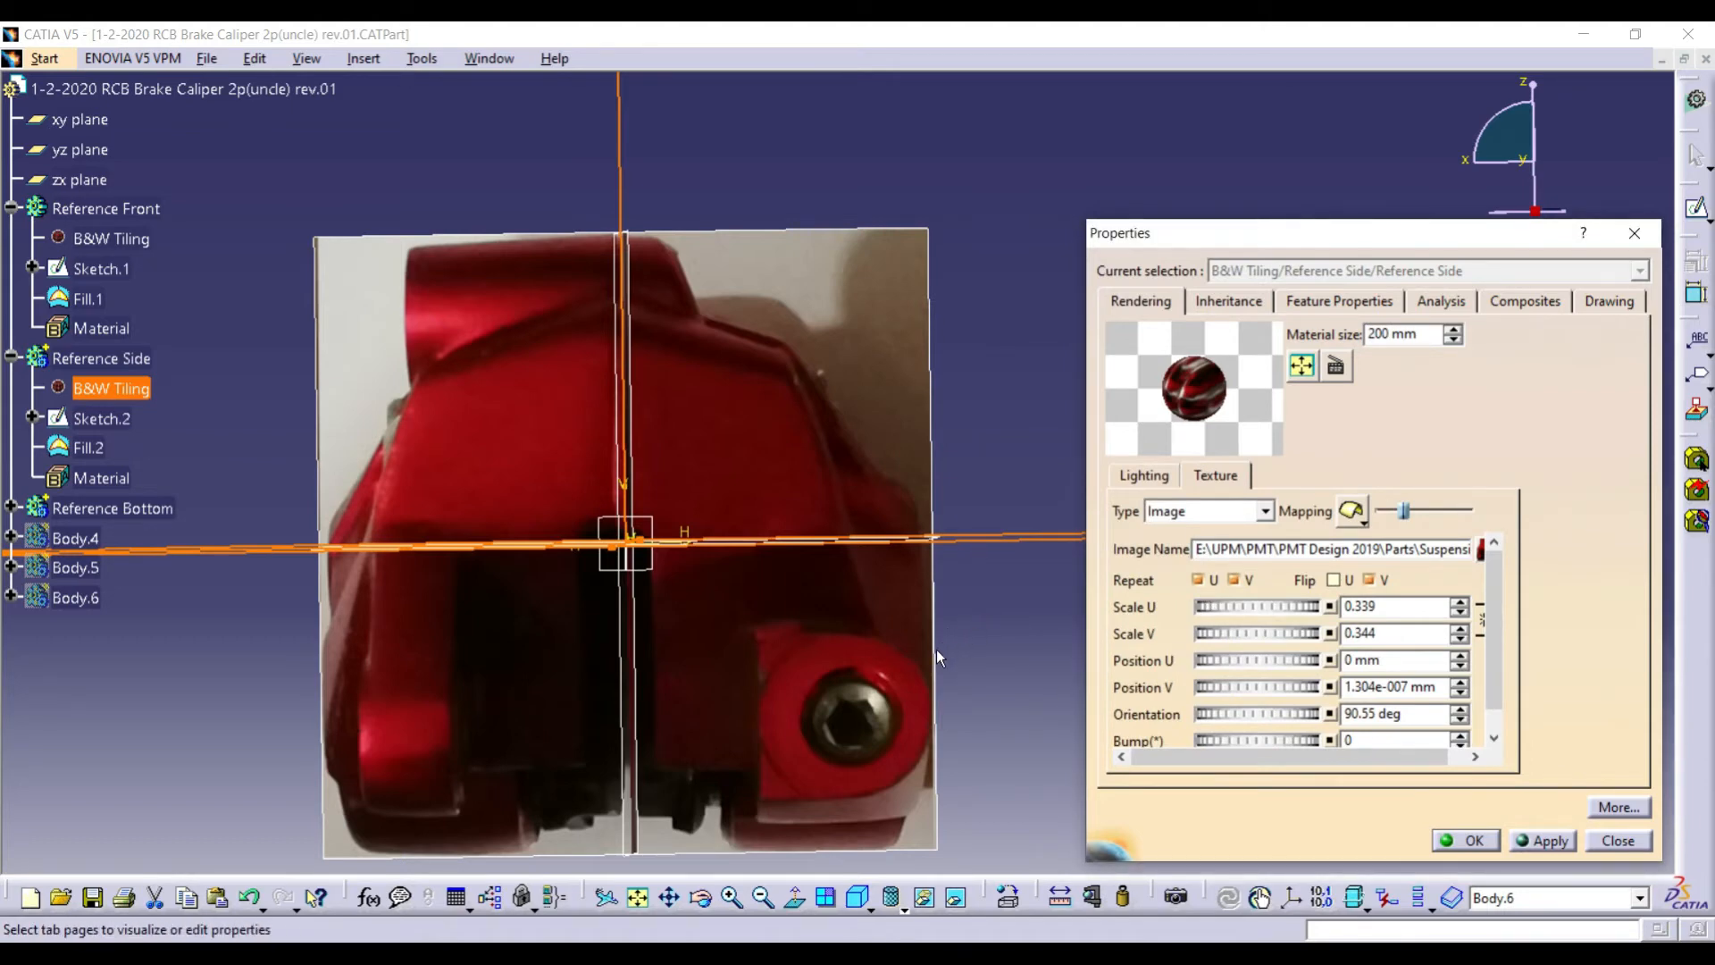
click(1618, 841)
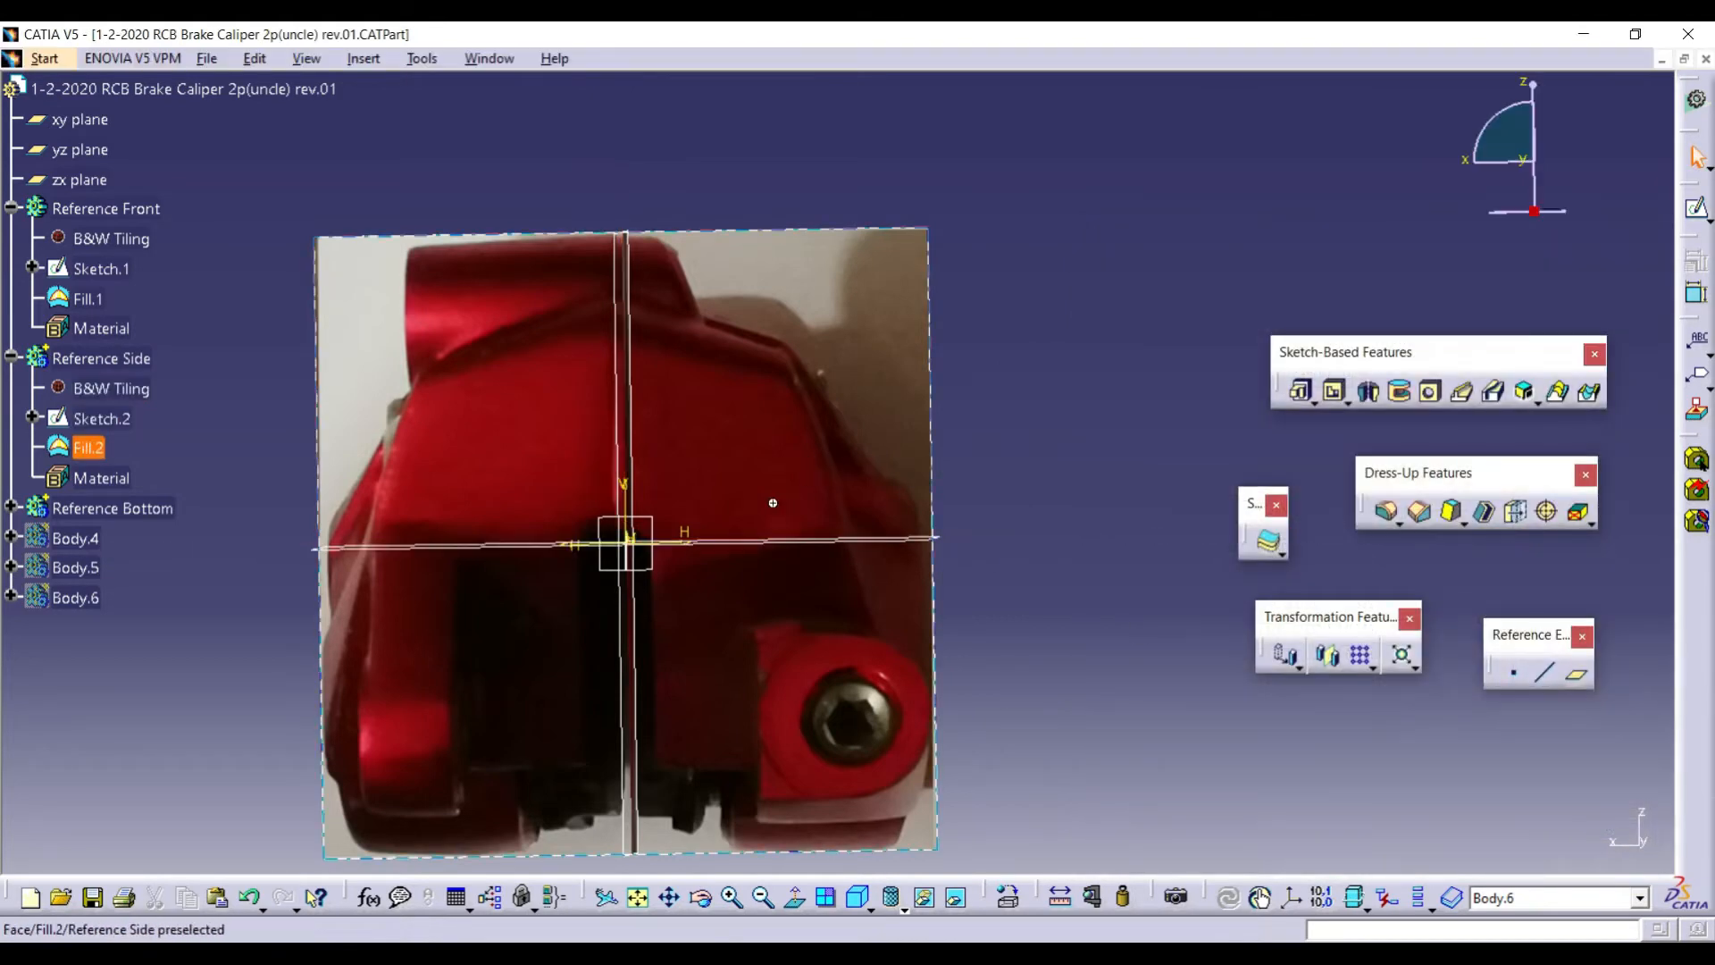
Review the texture settings of the B&W Tiling material applied to Reference Bottom and leave them unchanged.
middle_drag(773, 503, 1108, 631)
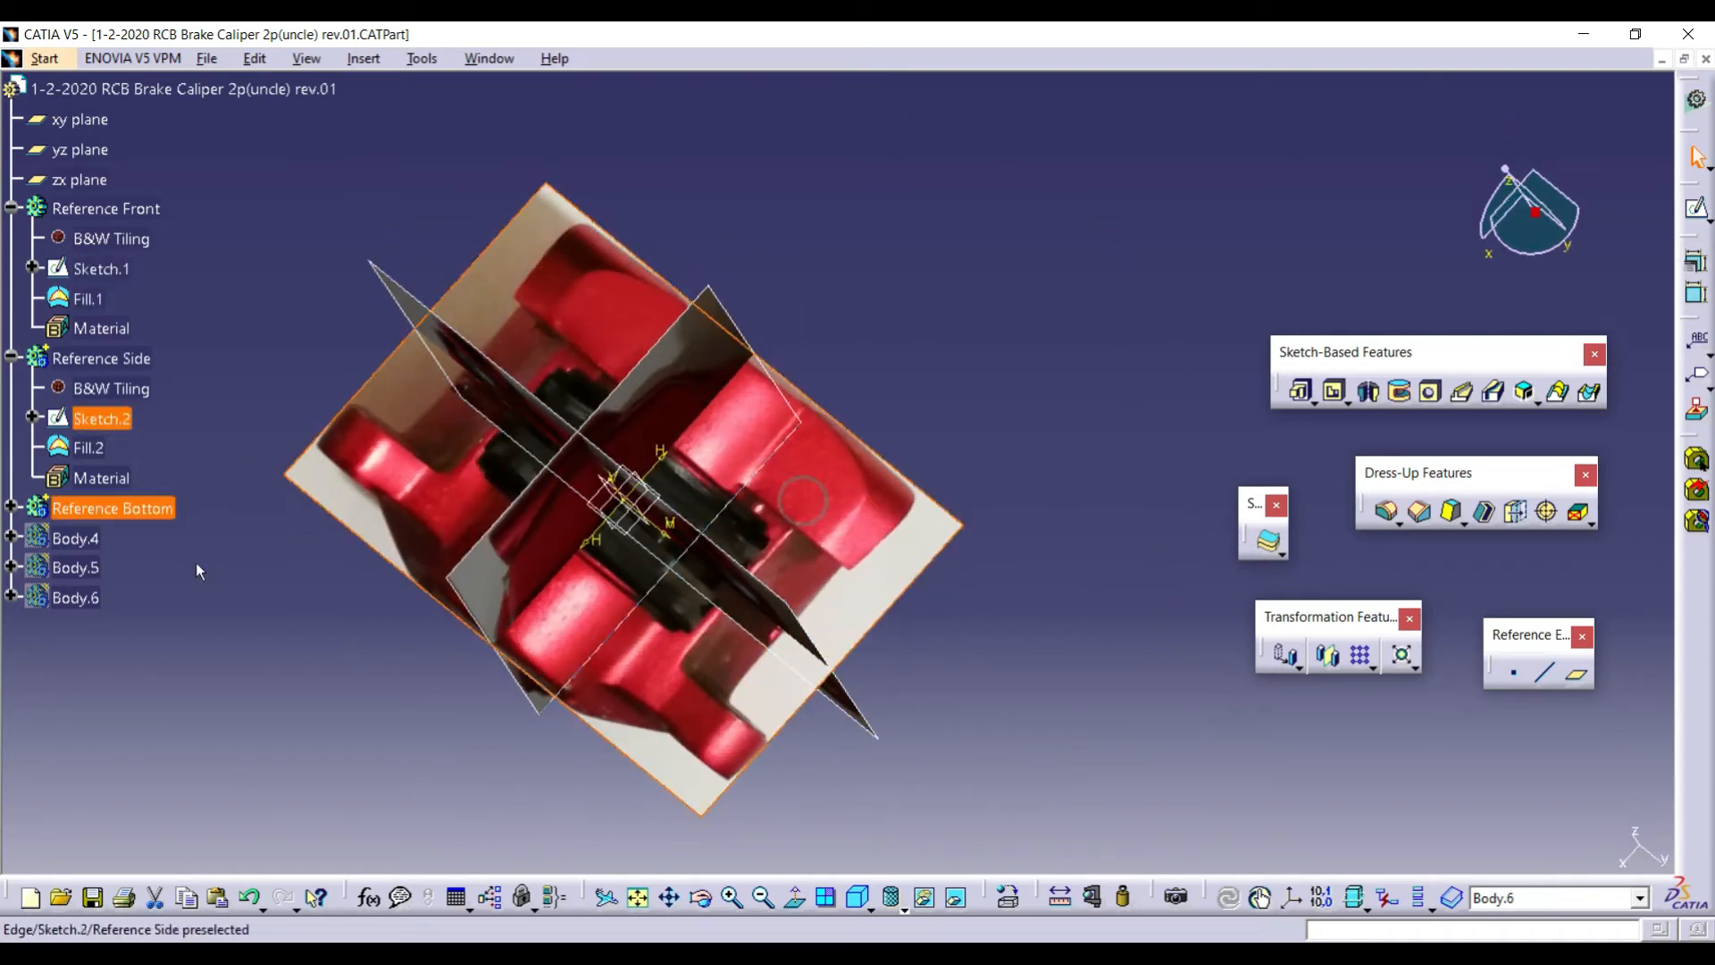
click(11, 507)
right_click(103, 536)
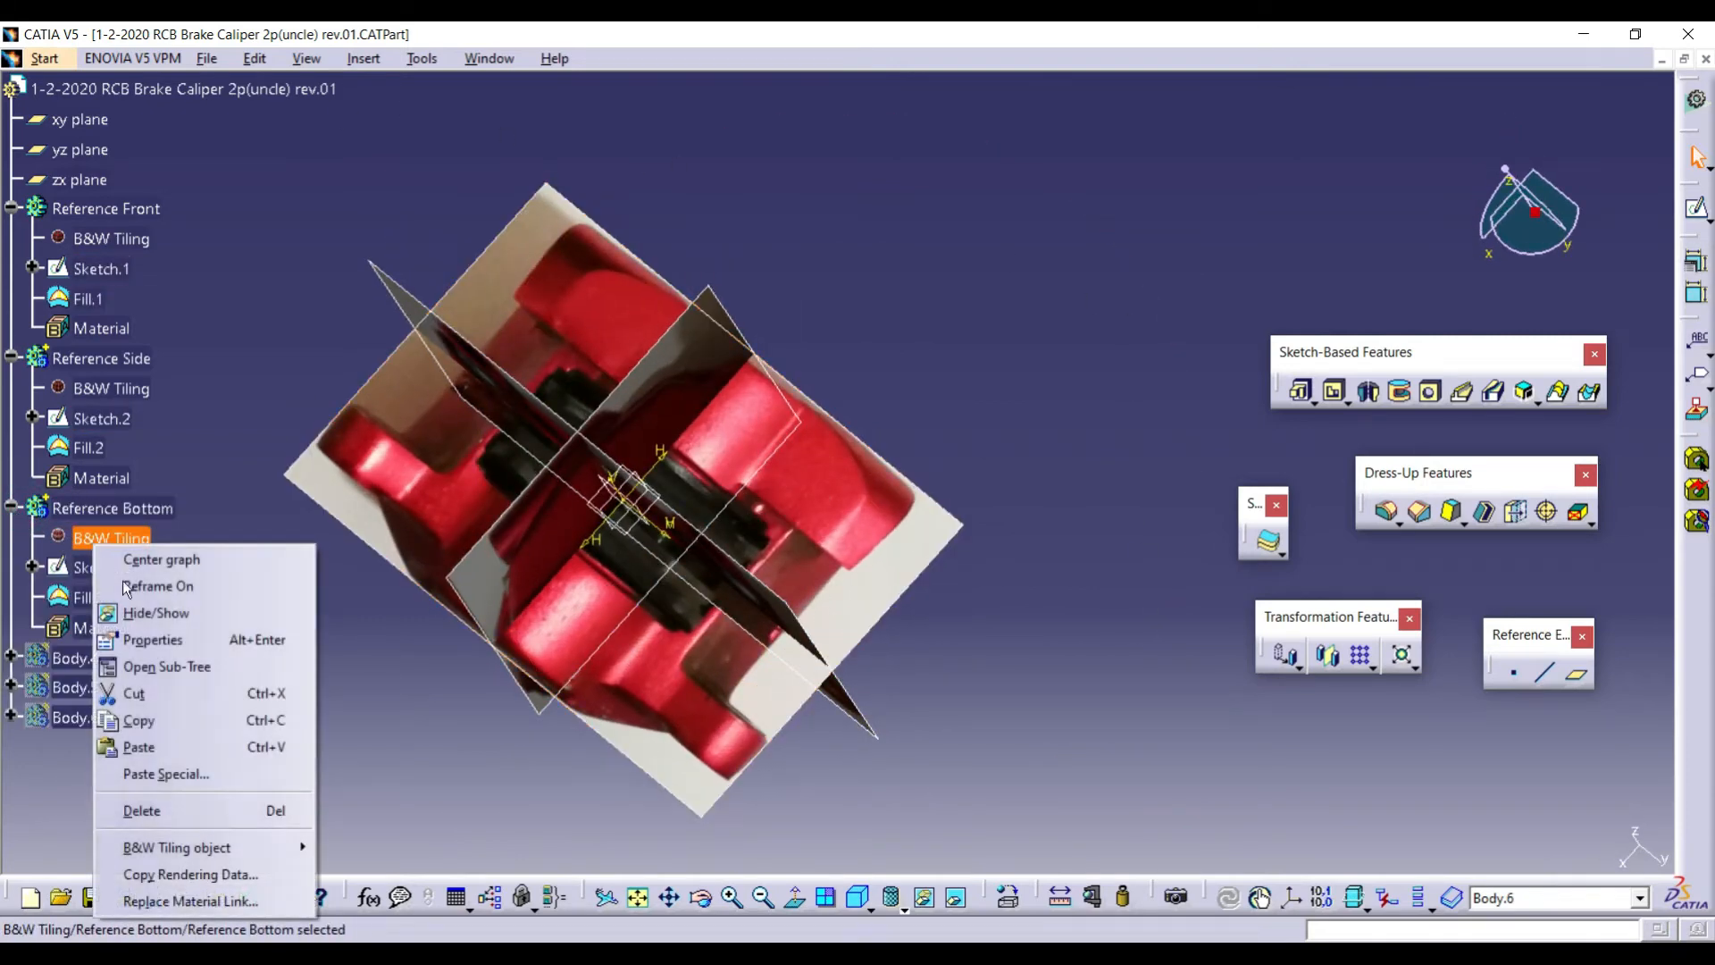
click(152, 639)
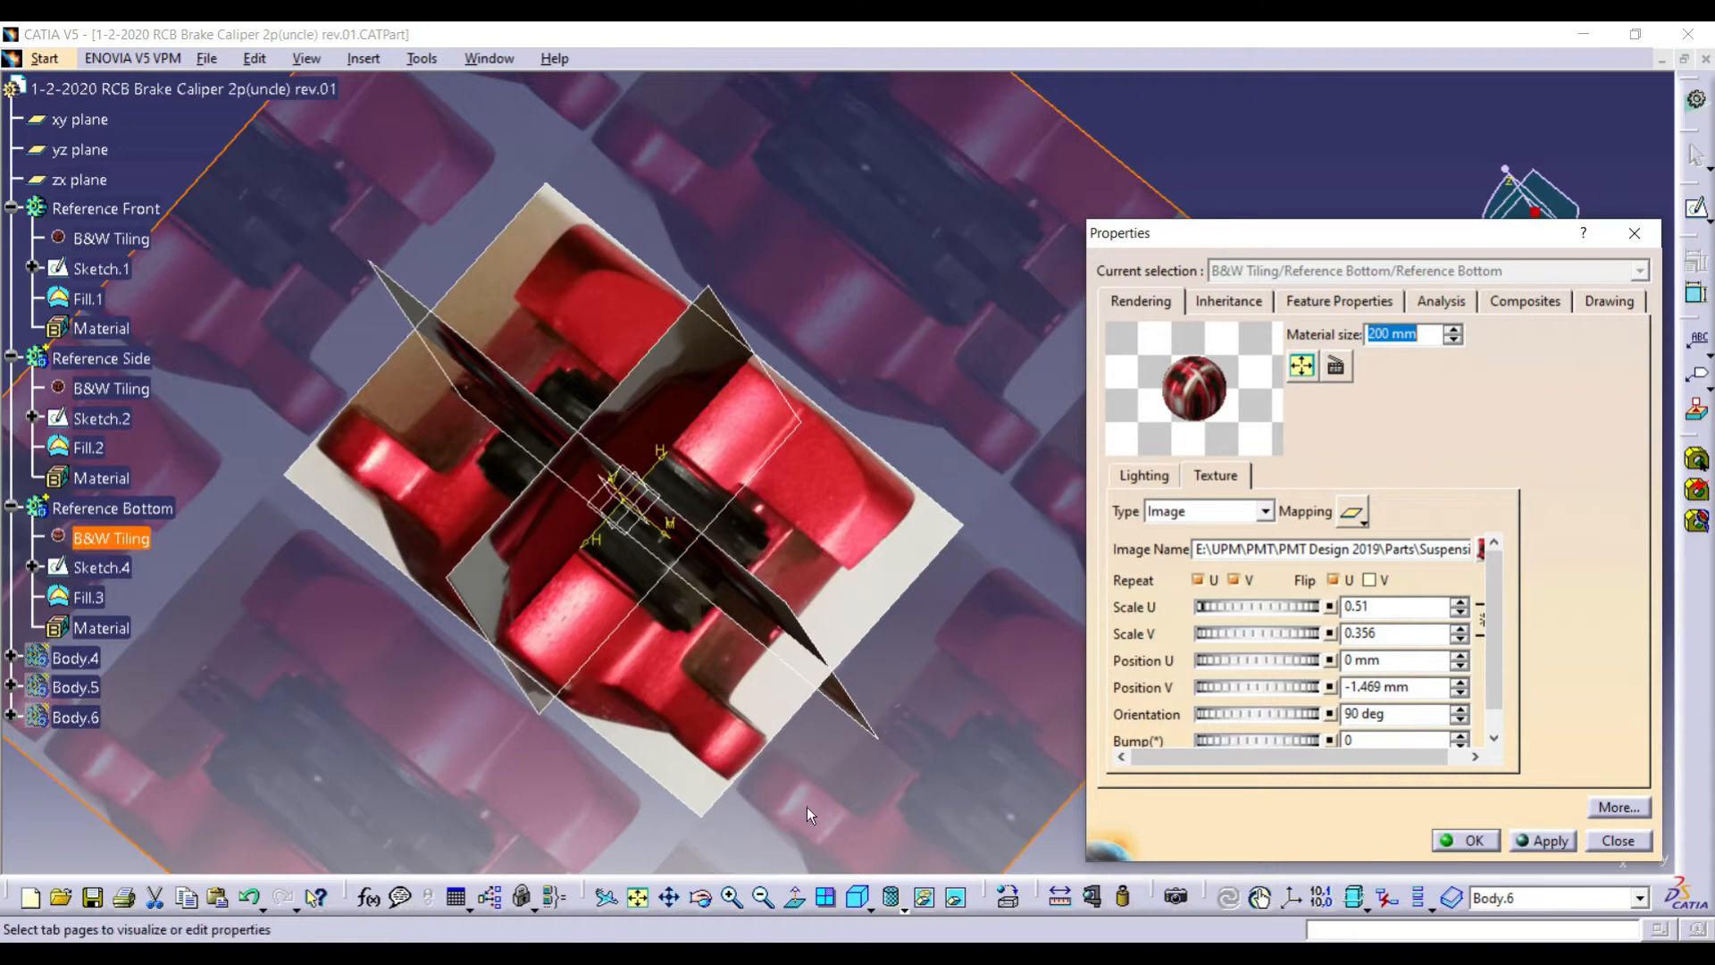
click(1610, 837)
click(384, 586)
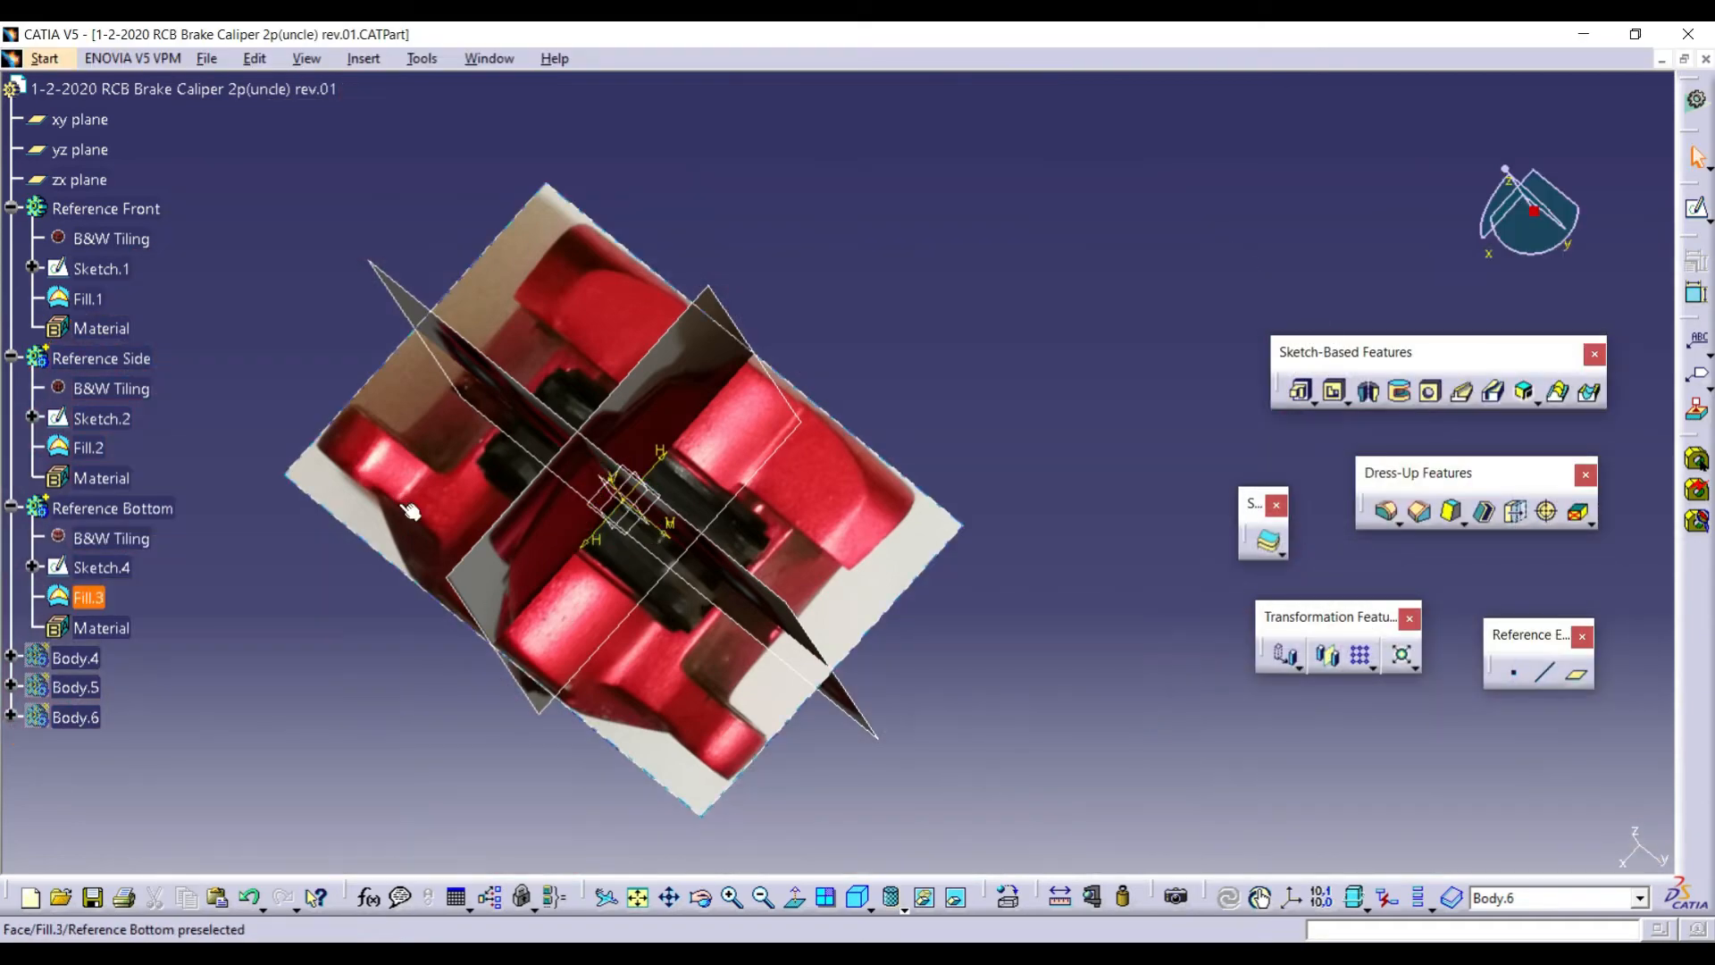
Examine how closely the caliper photos meet the sketch borders at Reference Bottom's corner and along Reference Front's upper edge.
middle_drag(378, 492, 1018, 632)
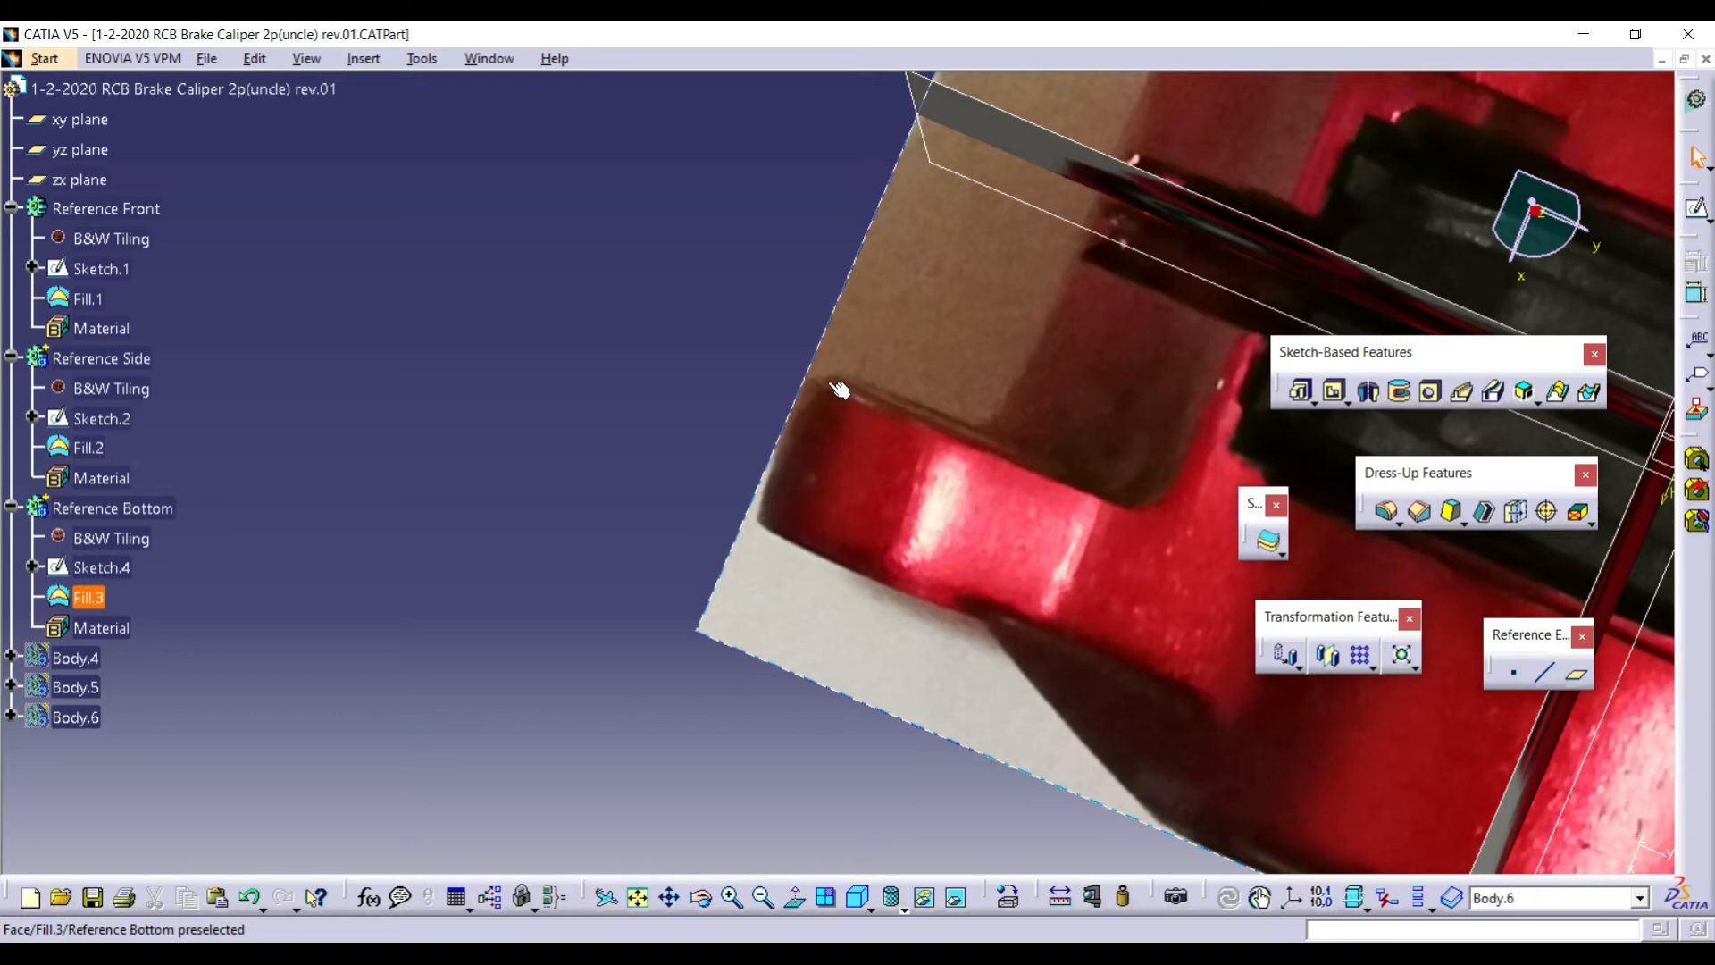
middle_drag(1018, 352, 984, 377)
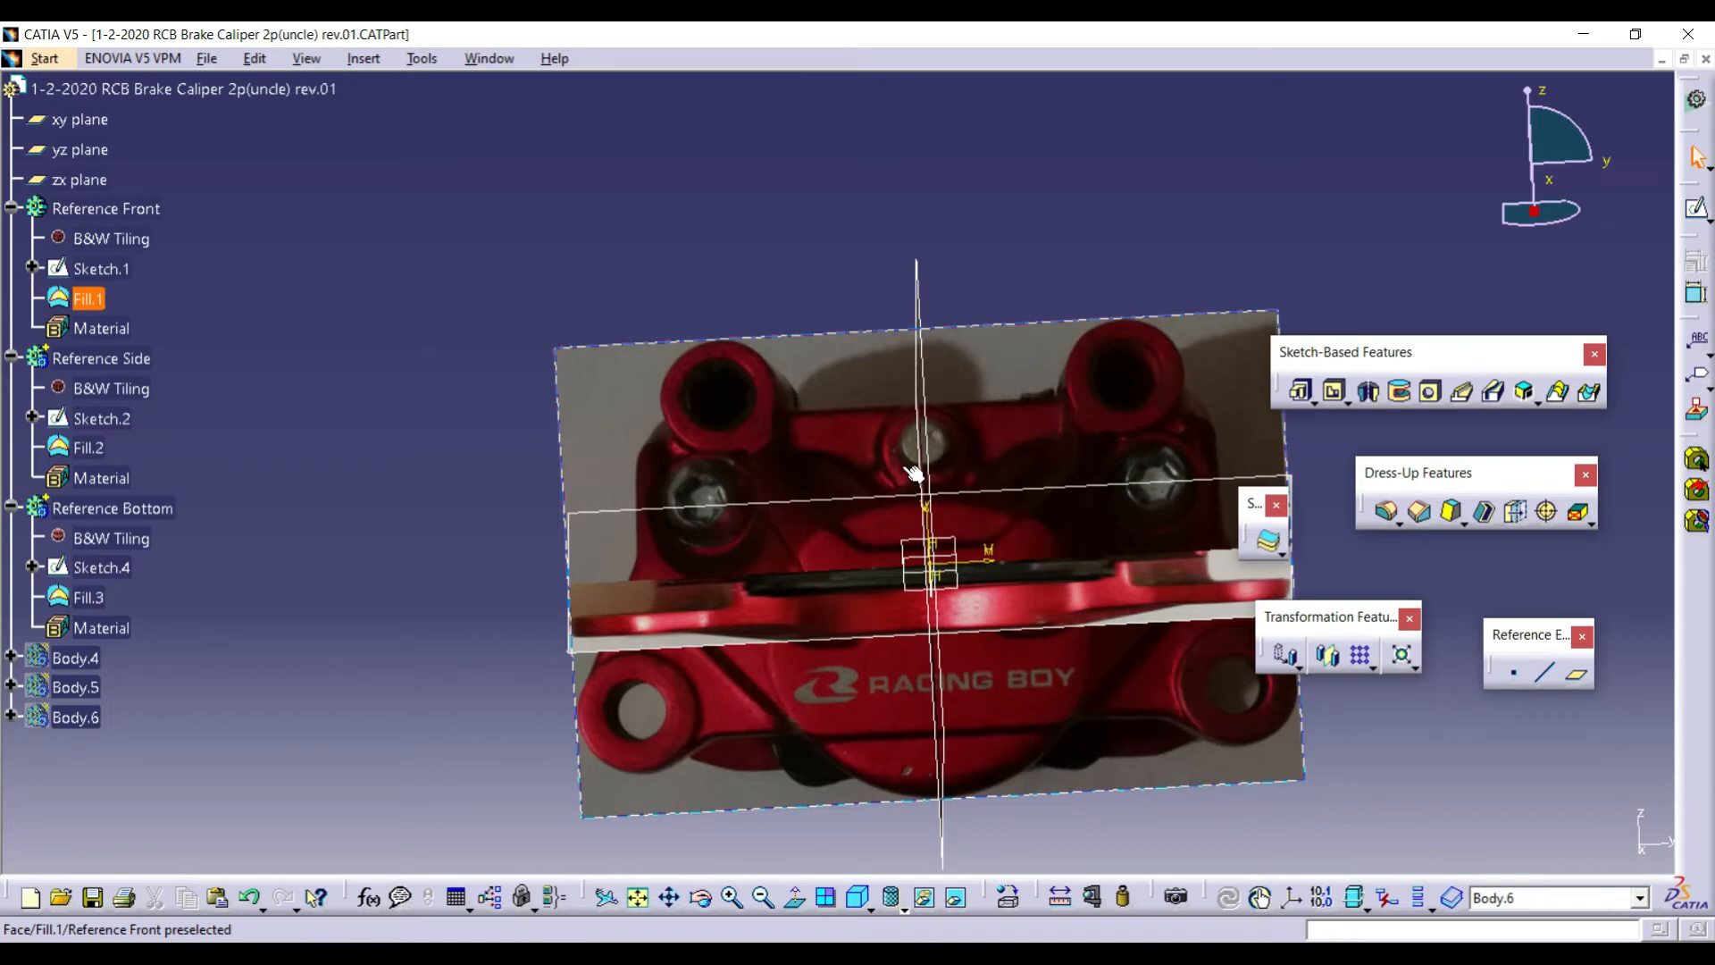
middle_drag(871, 460, 864, 344)
middle_drag(1068, 474, 879, 428)
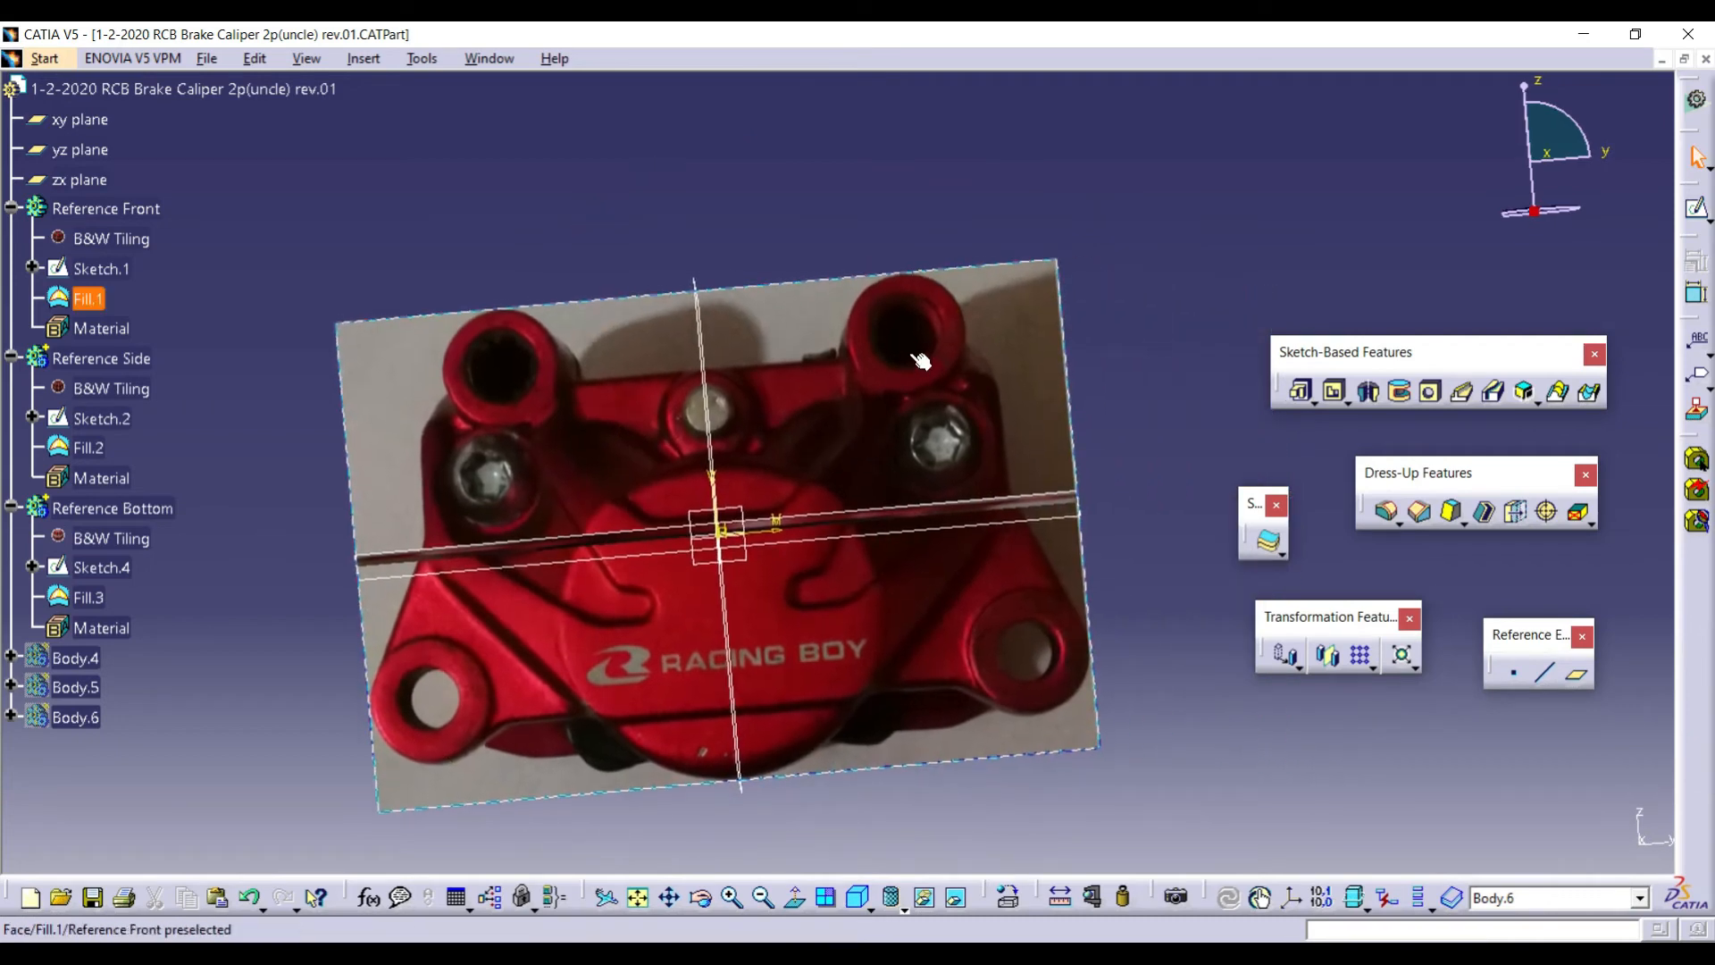
middle_click(920, 283)
middle_drag(919, 283, 900, 199)
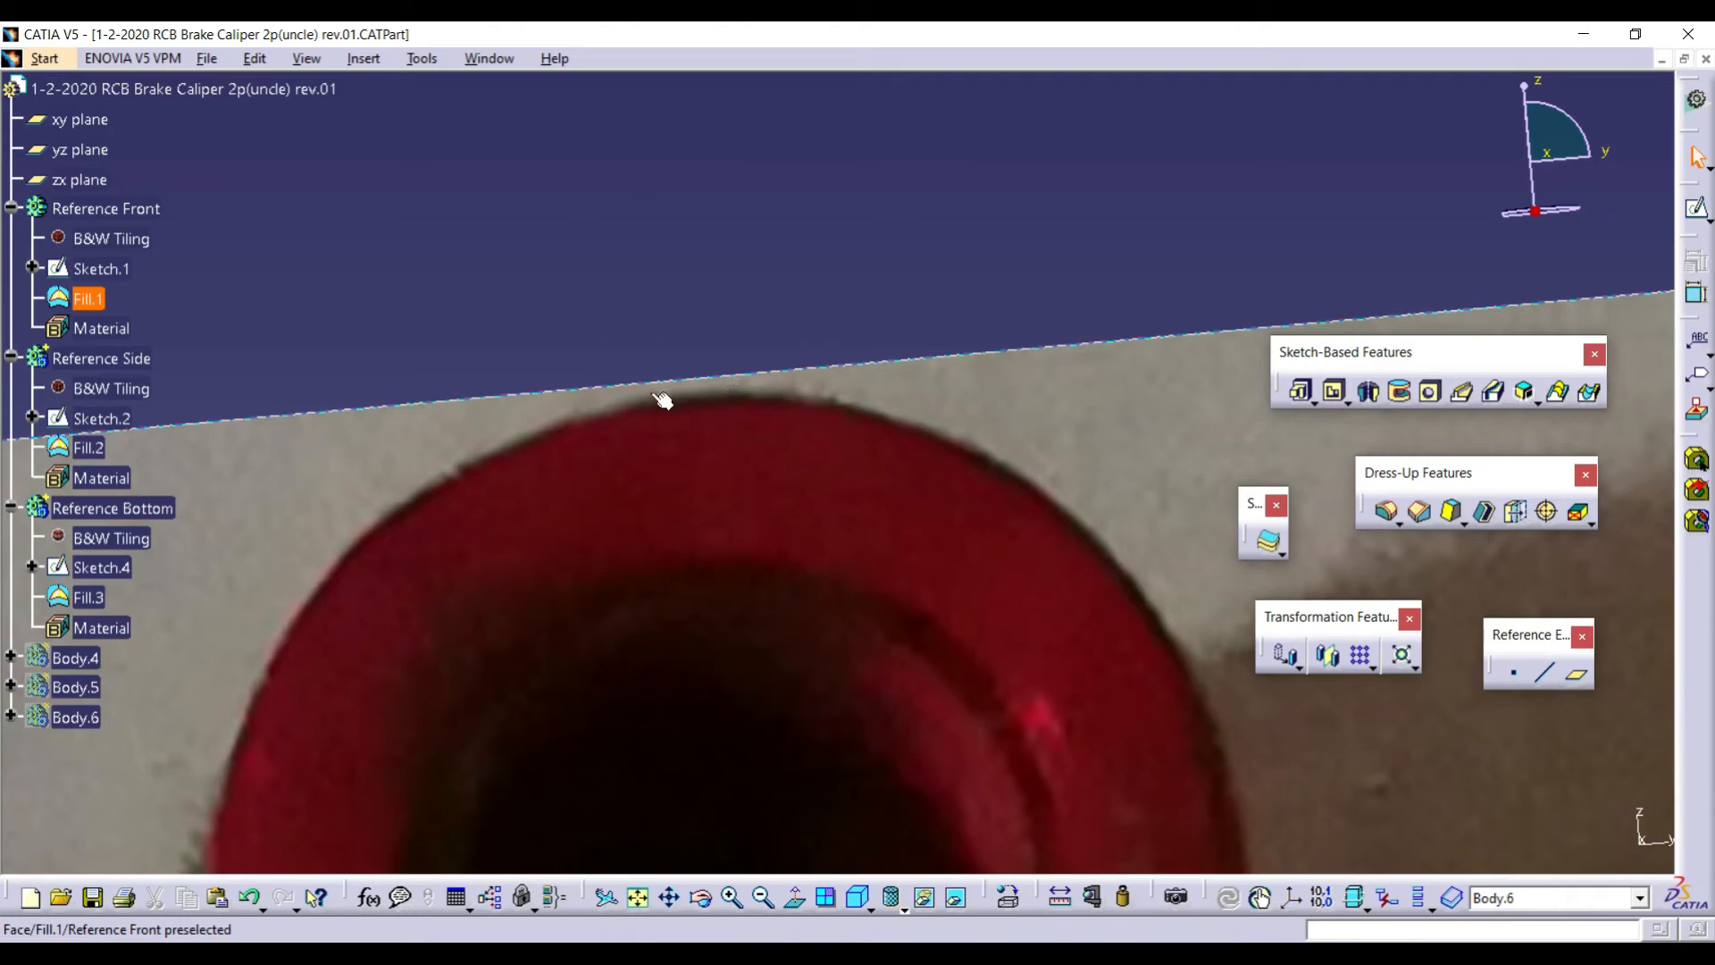
middle_drag(722, 397, 784, 714)
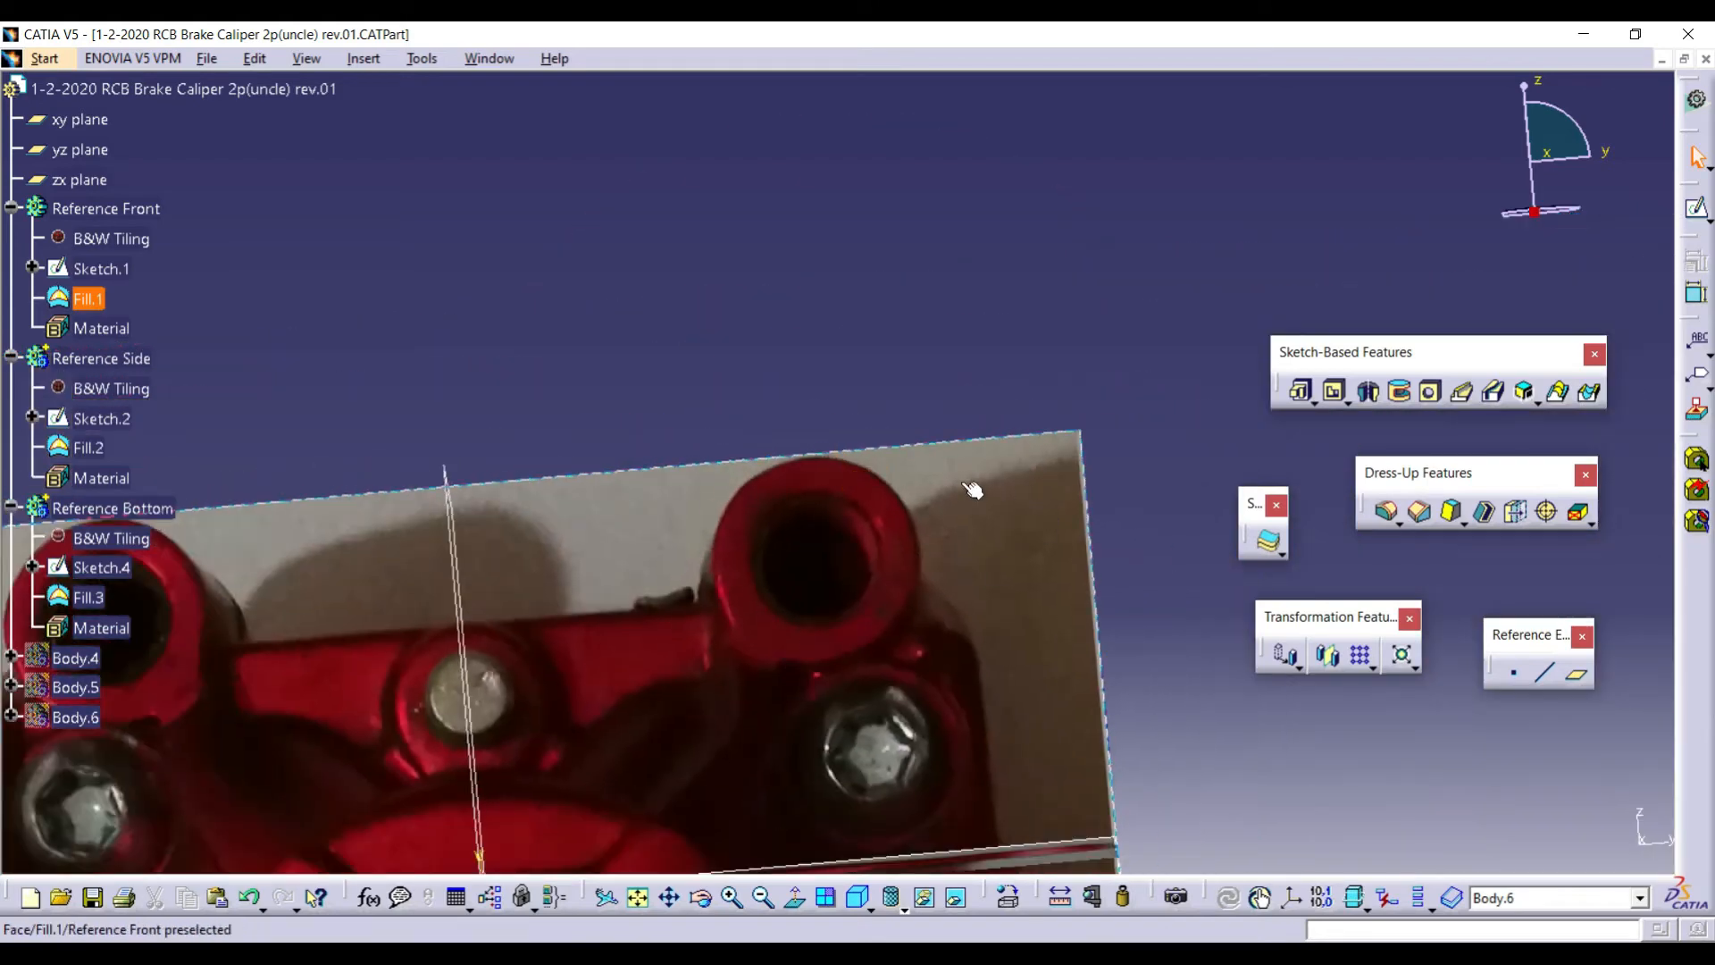
middle_drag(853, 489, 885, 309)
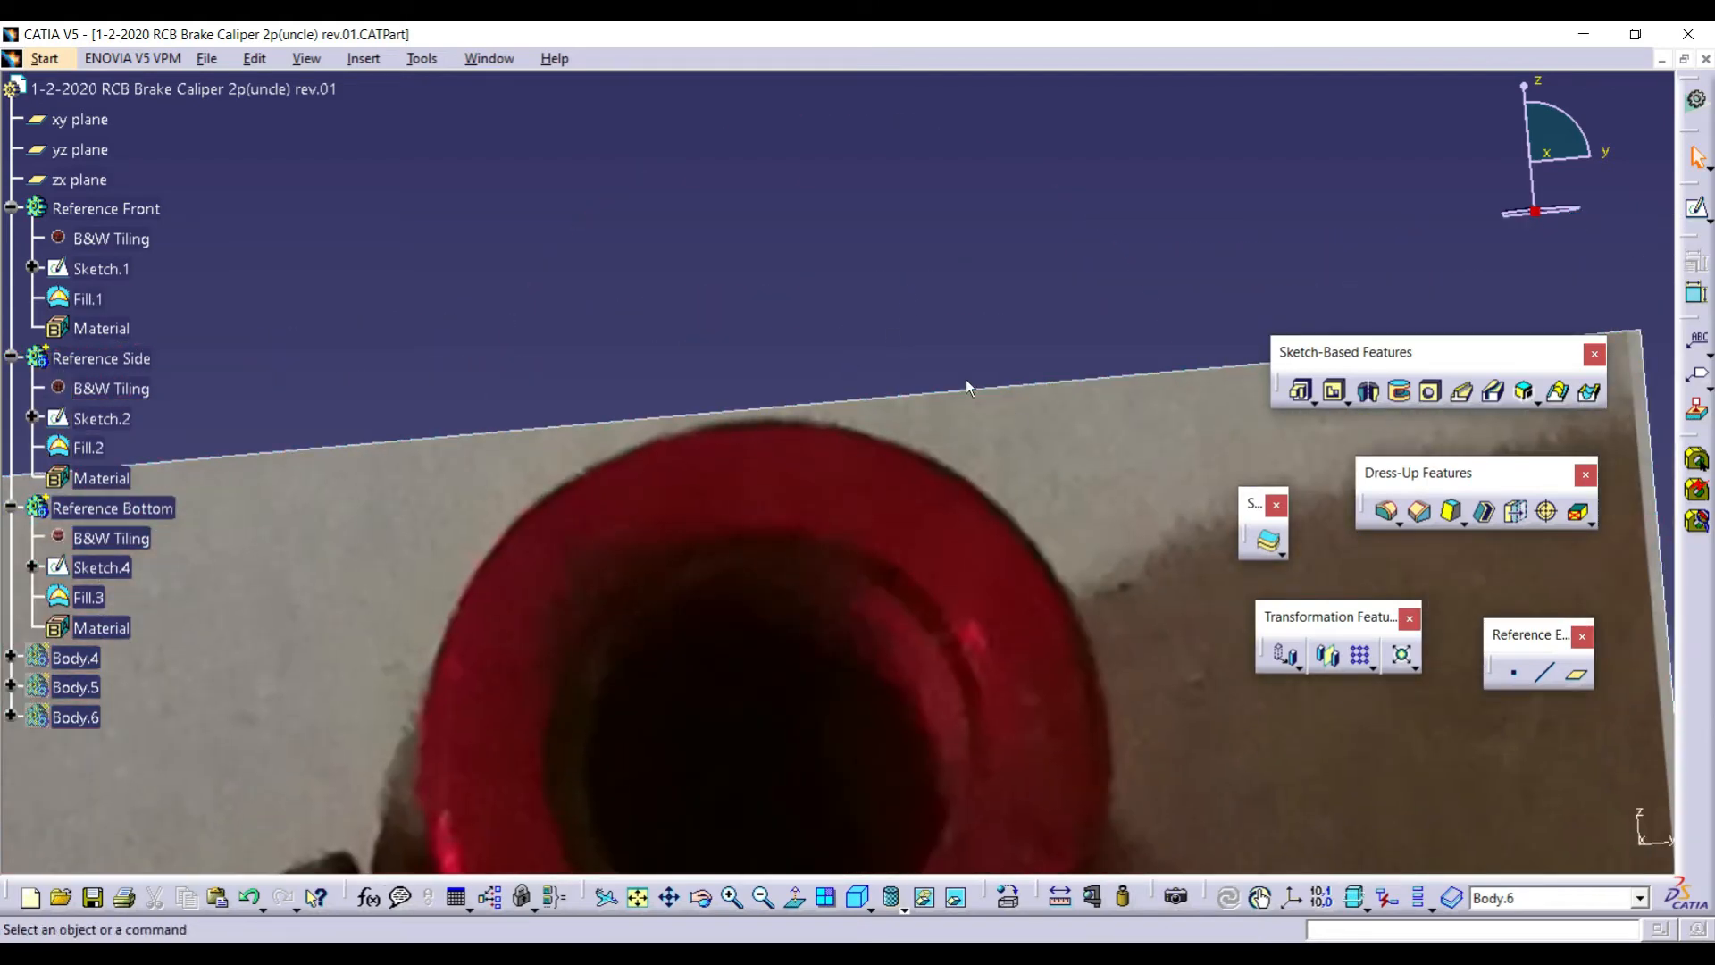
middle_drag(812, 433, 729, 313)
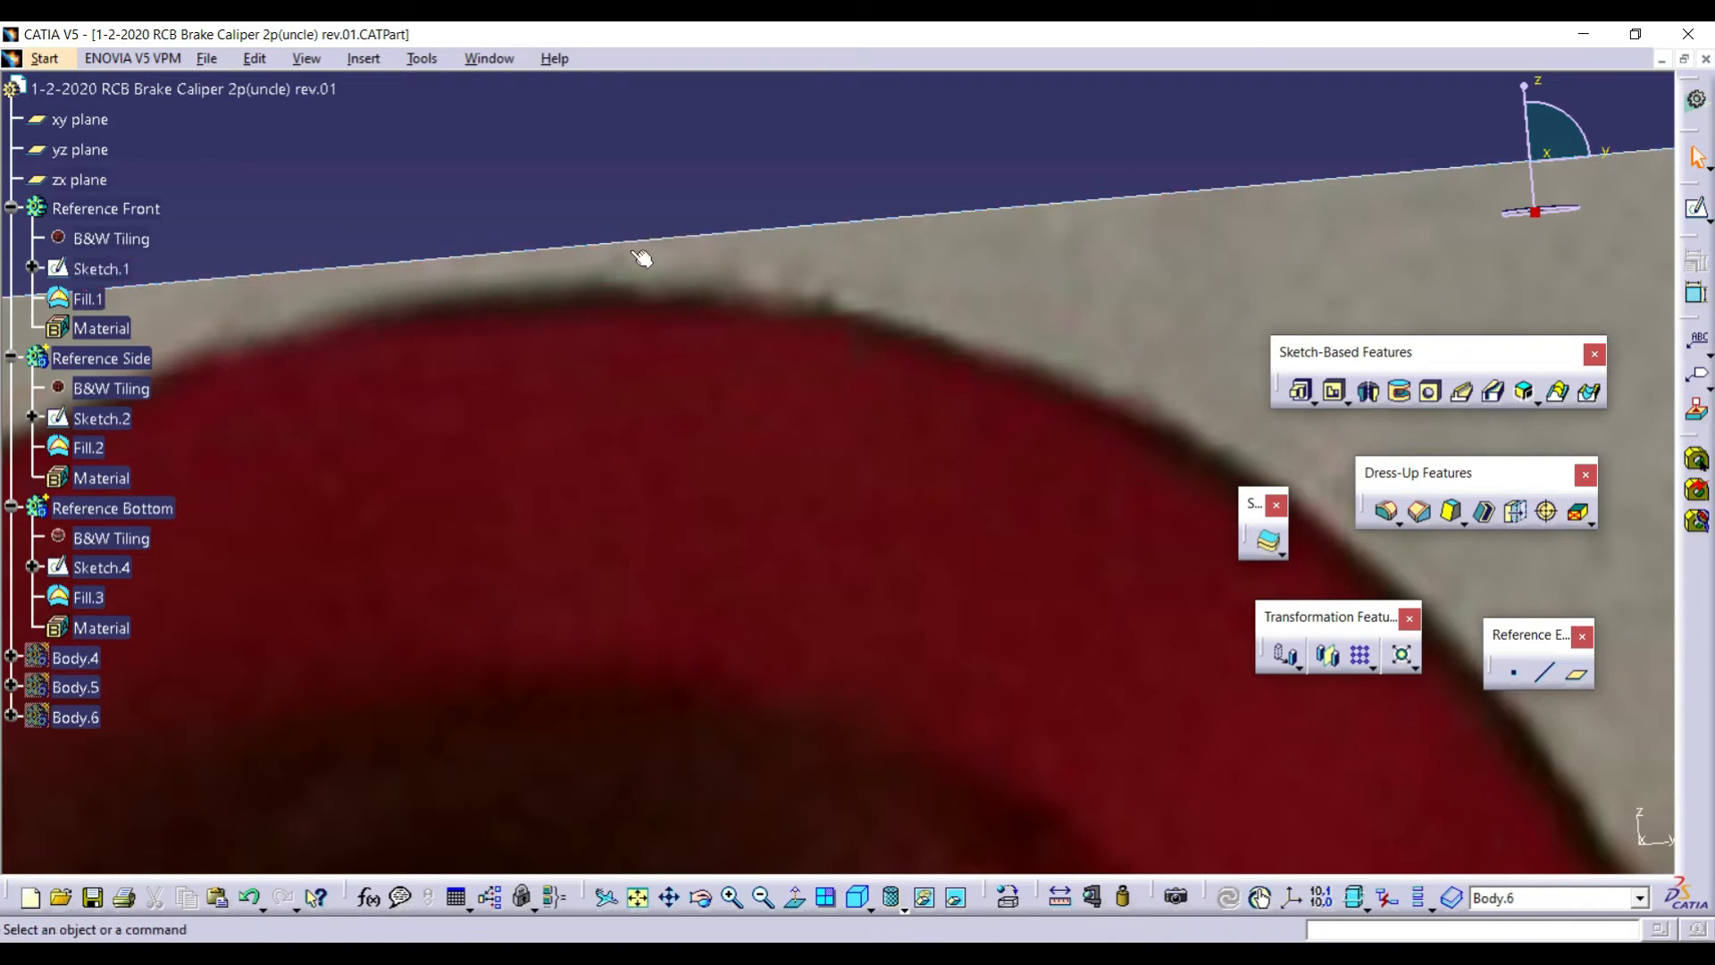
middle_drag(645, 259, 754, 670)
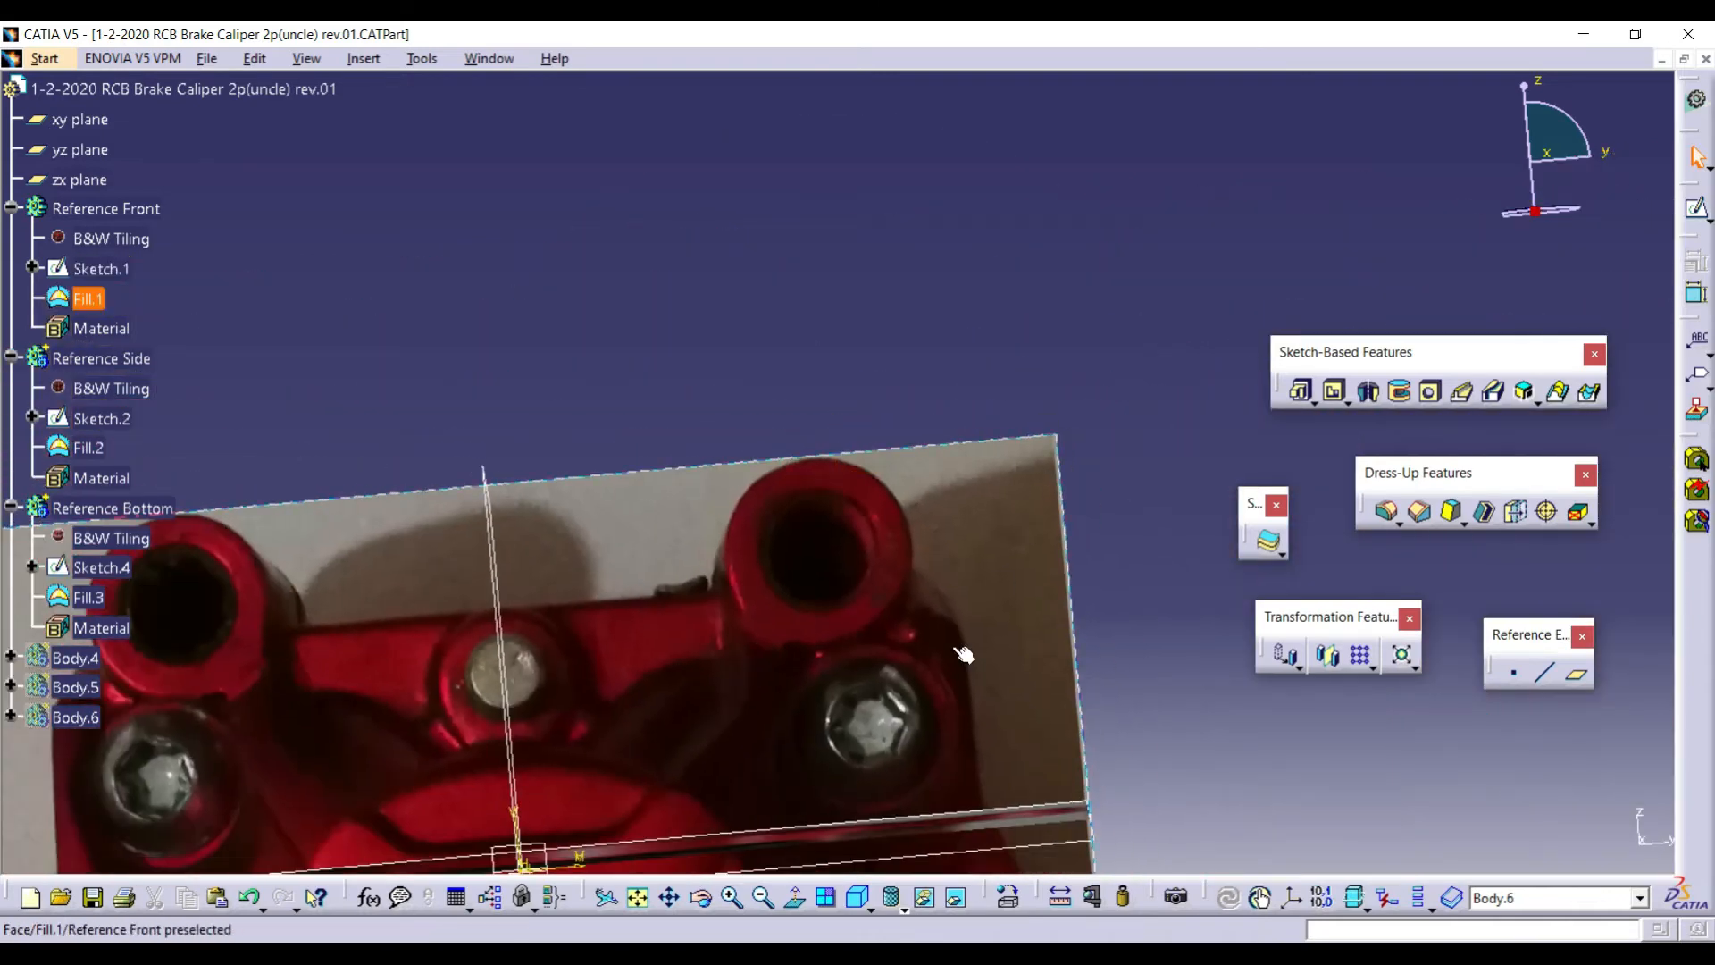
middle_drag(924, 679, 1015, 462)
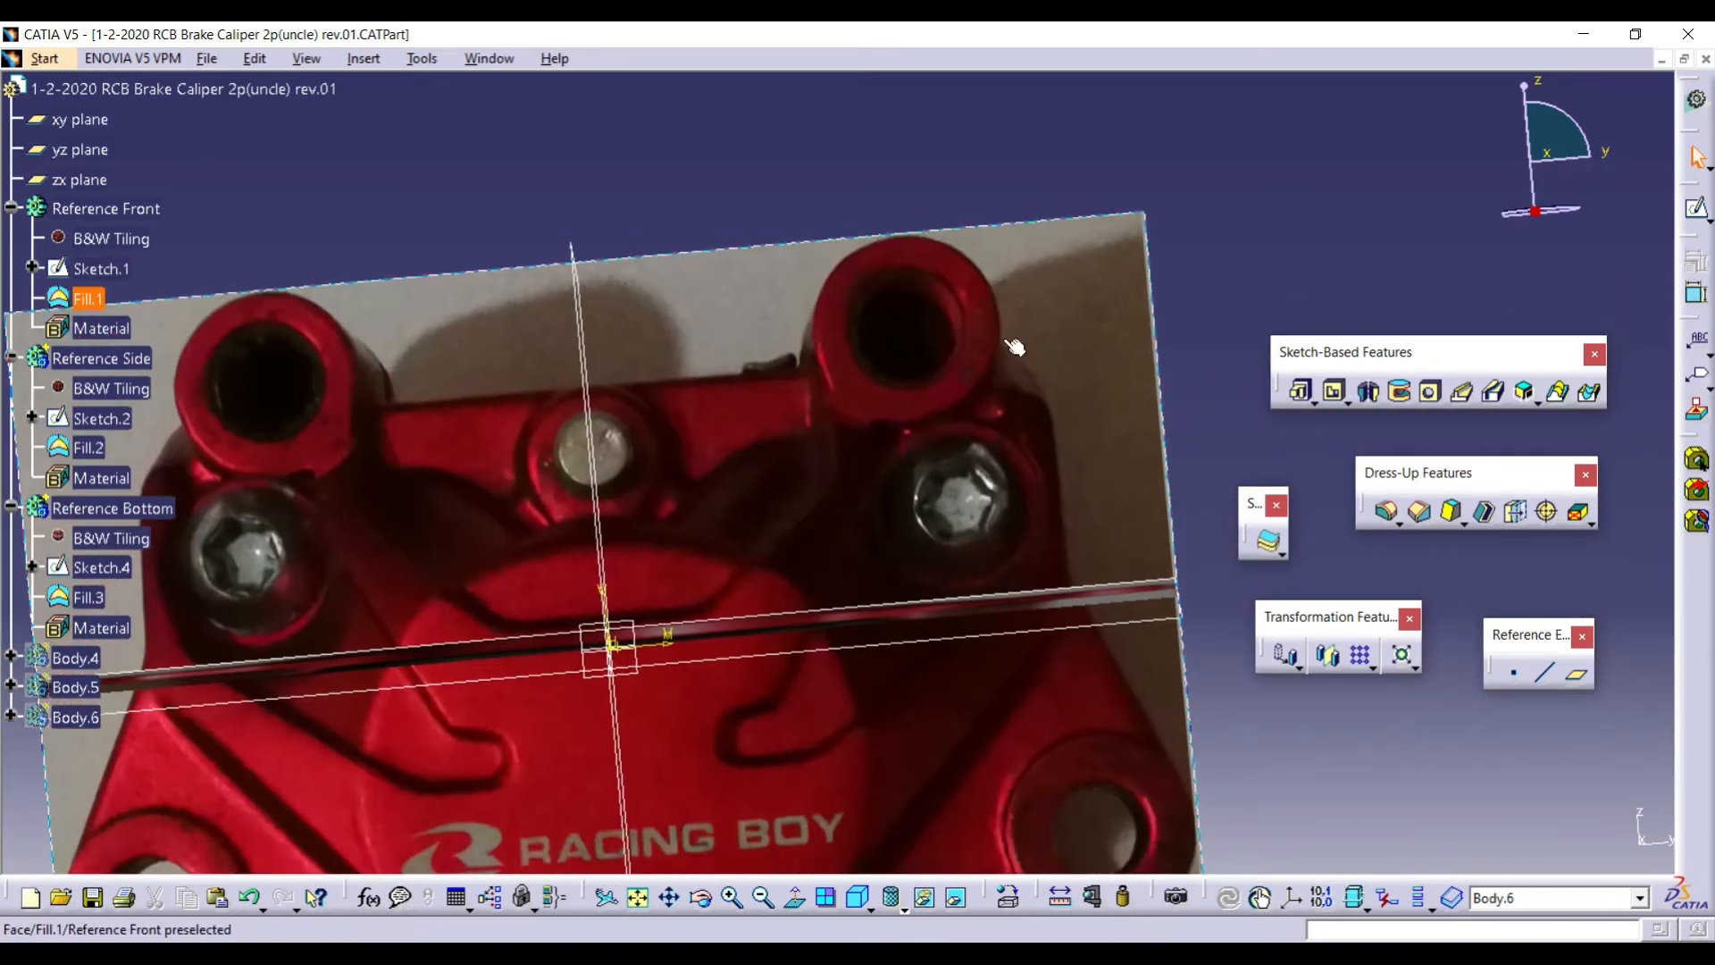
middle_drag(695, 597, 929, 471)
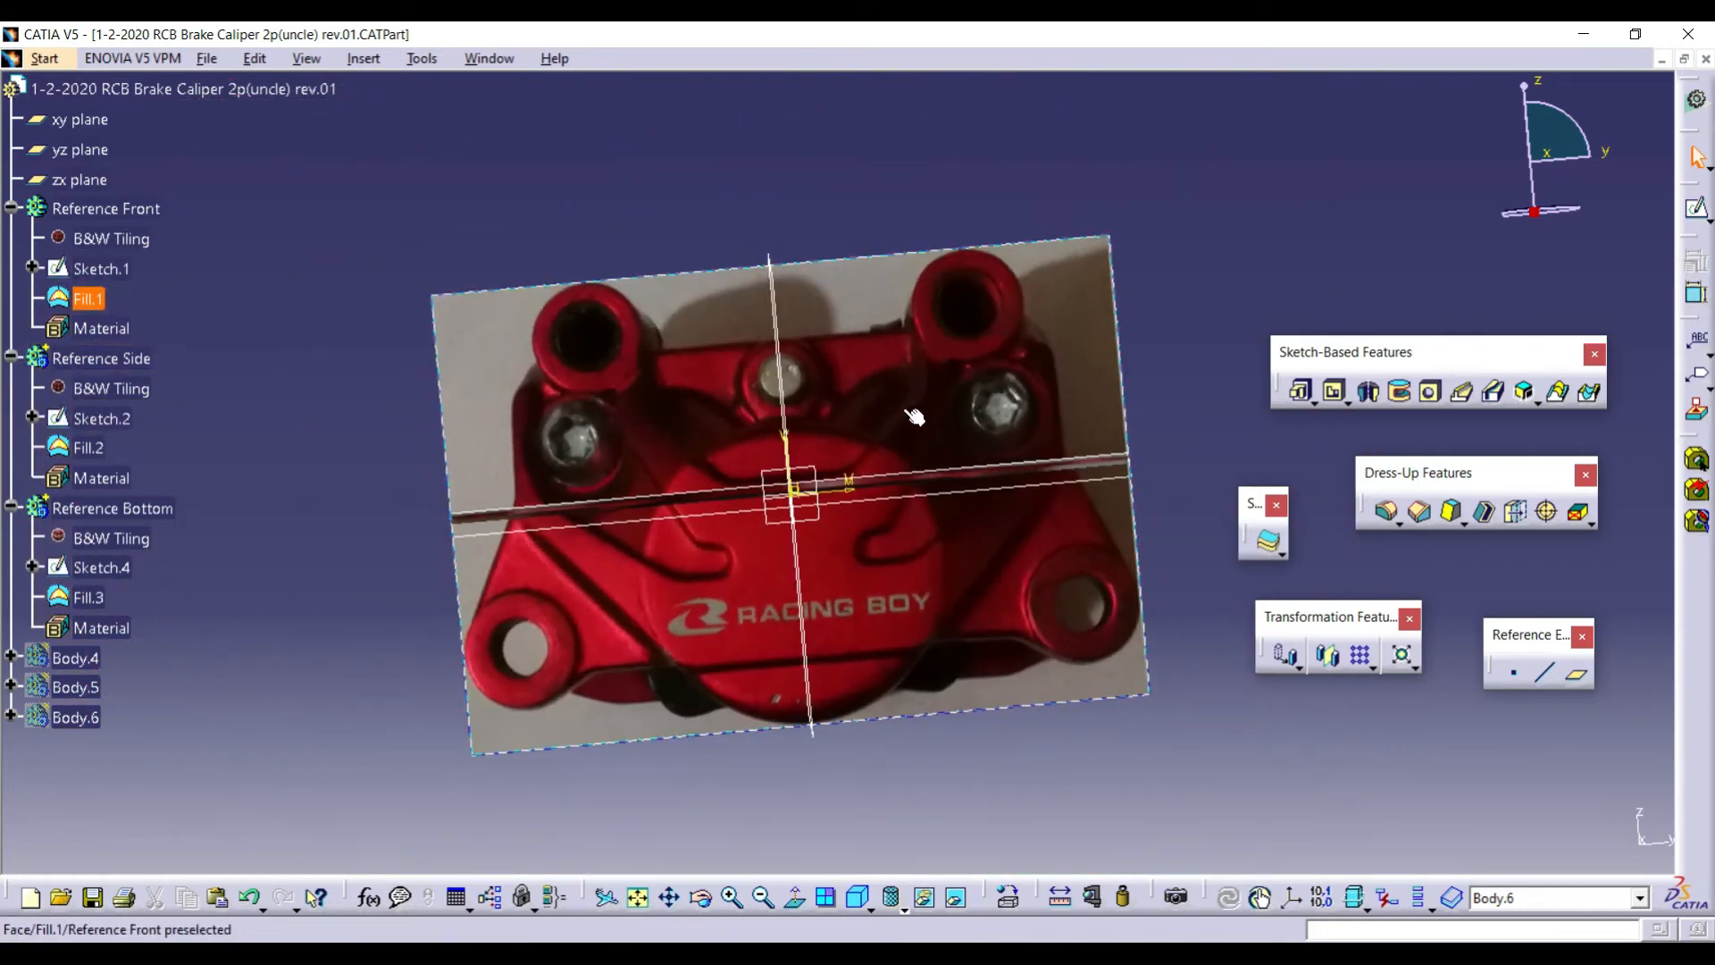
middle_drag(1132, 343, 1047, 465)
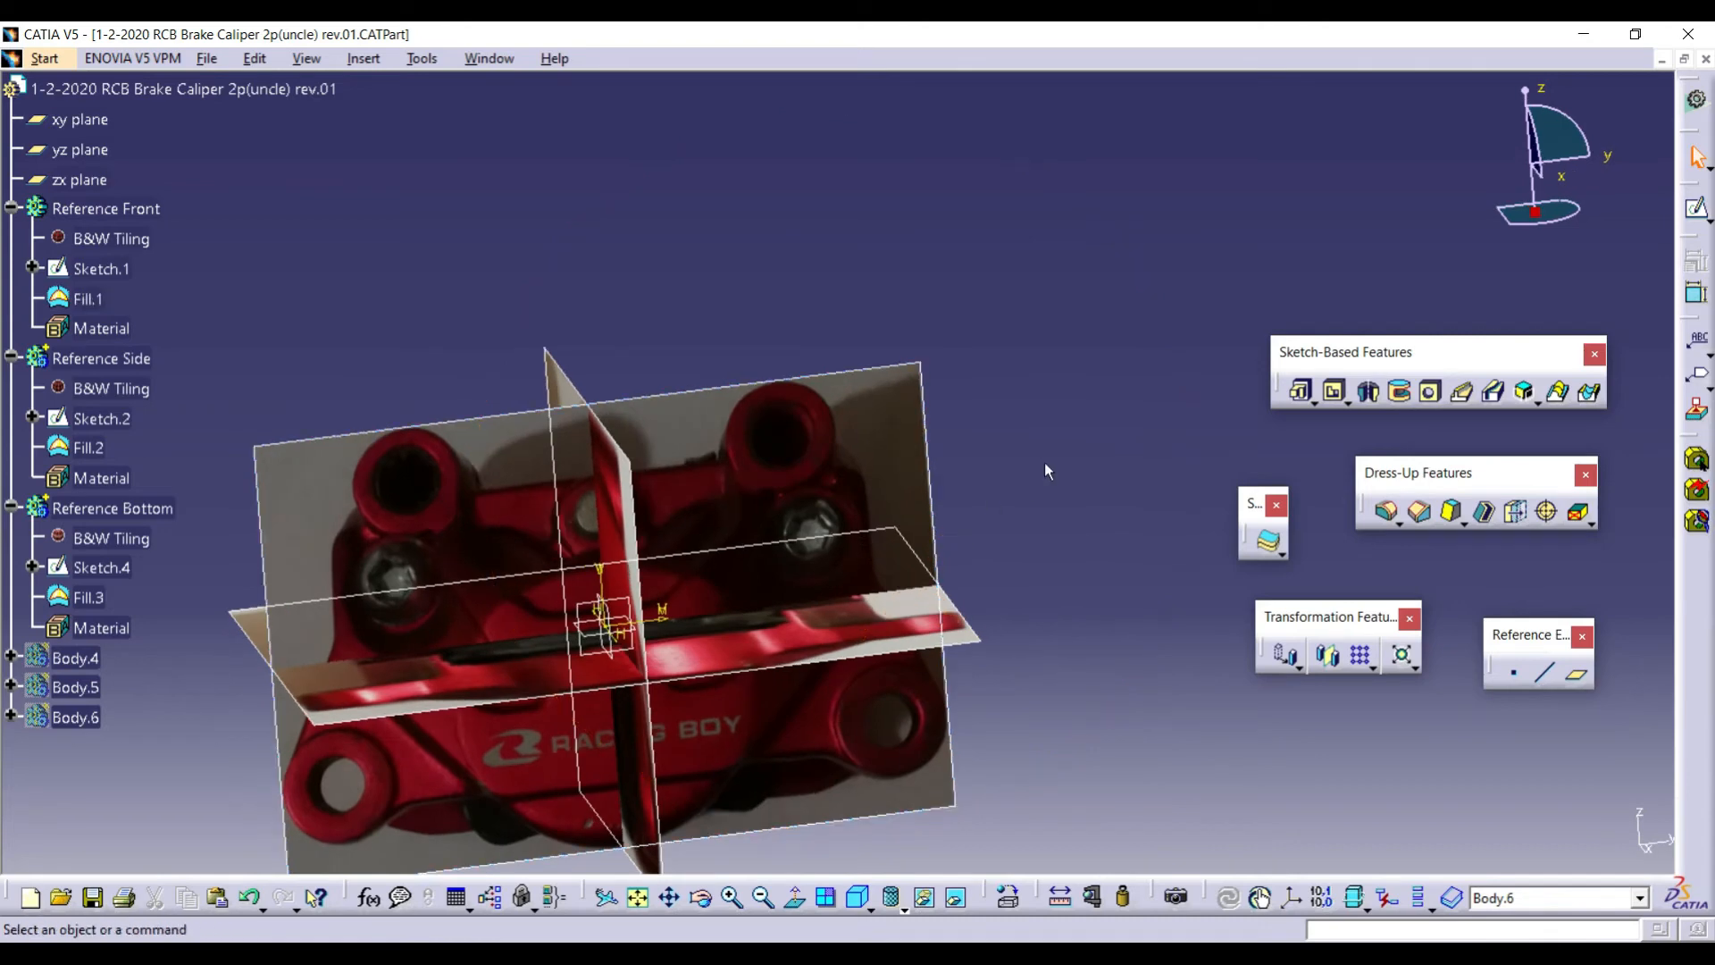
Measure the length of the right vertical edge of the Reference Front rectangle without keeping the measurement.
click(1091, 898)
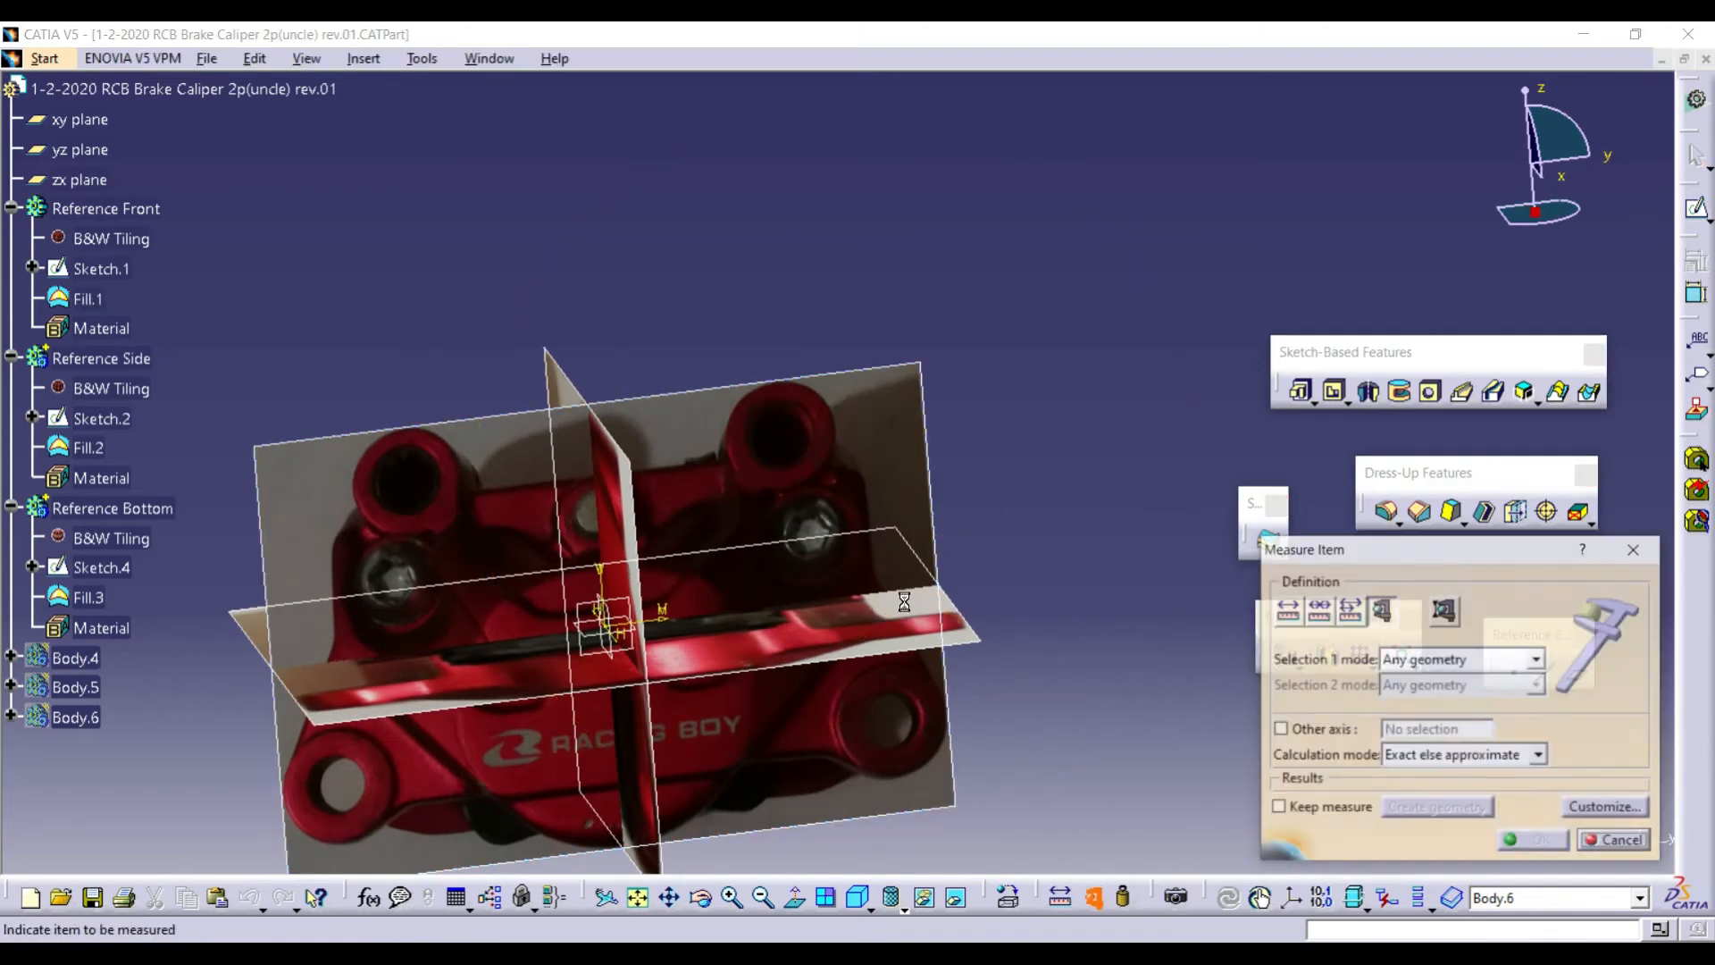
click(938, 510)
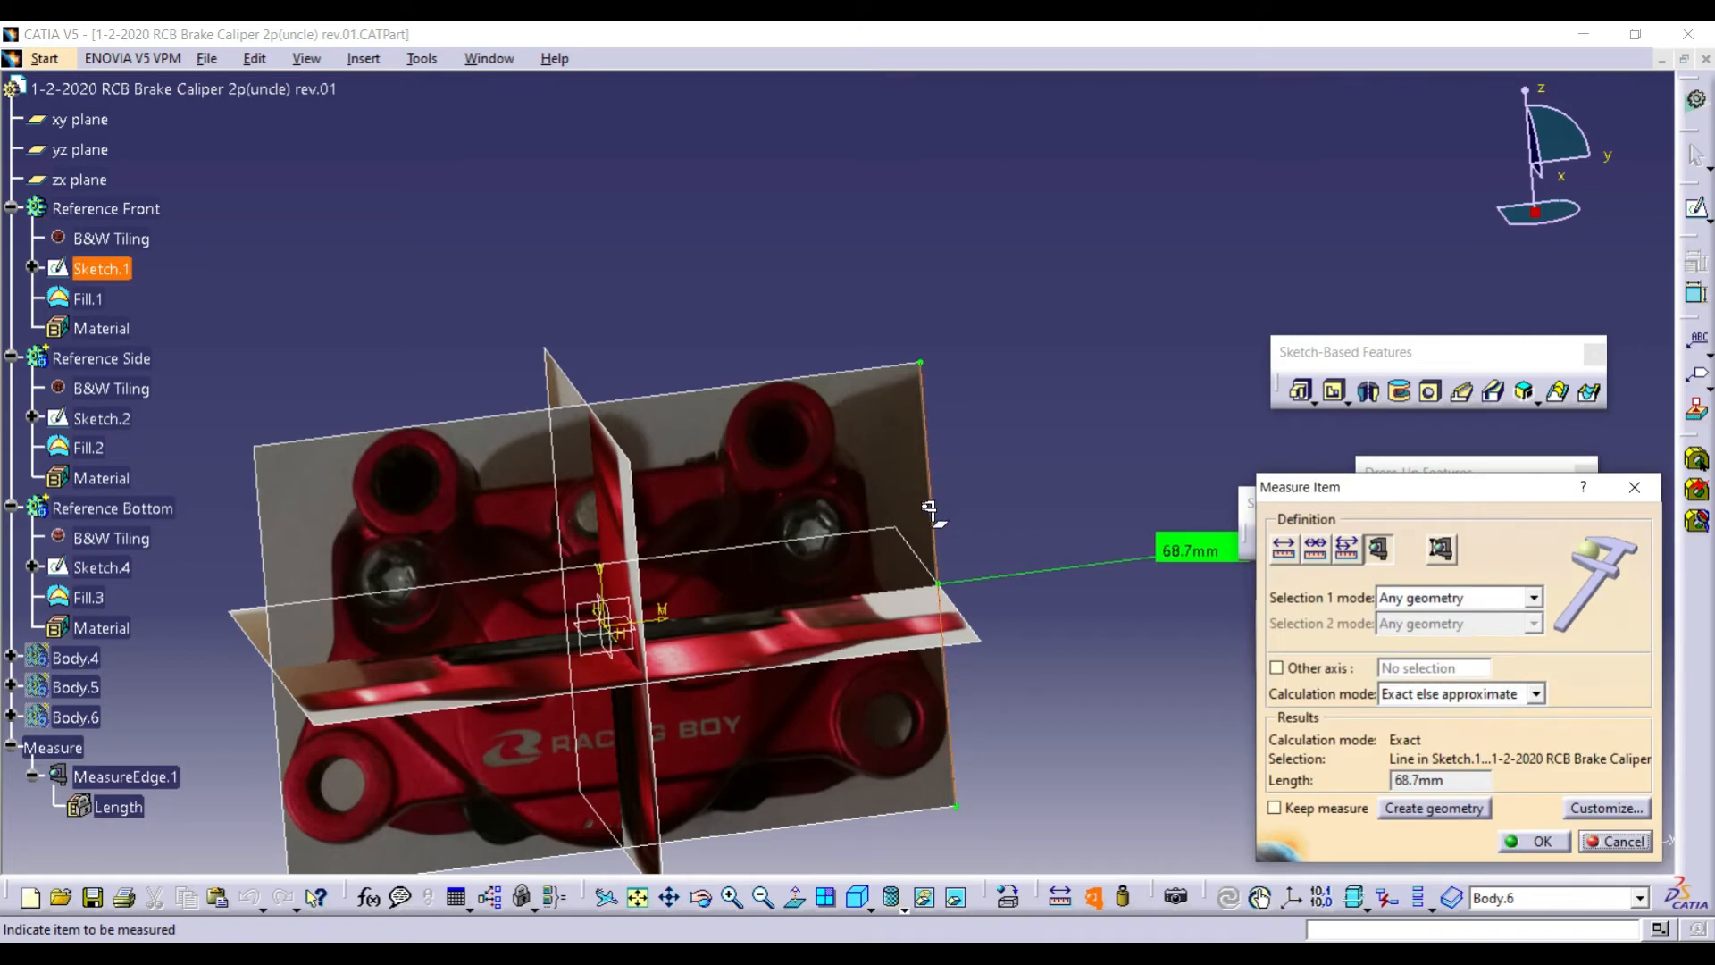
mouse_move(930, 510)
middle_down()
mouse_move(640, 500)
mouse_move(691, 437)
middle_up()
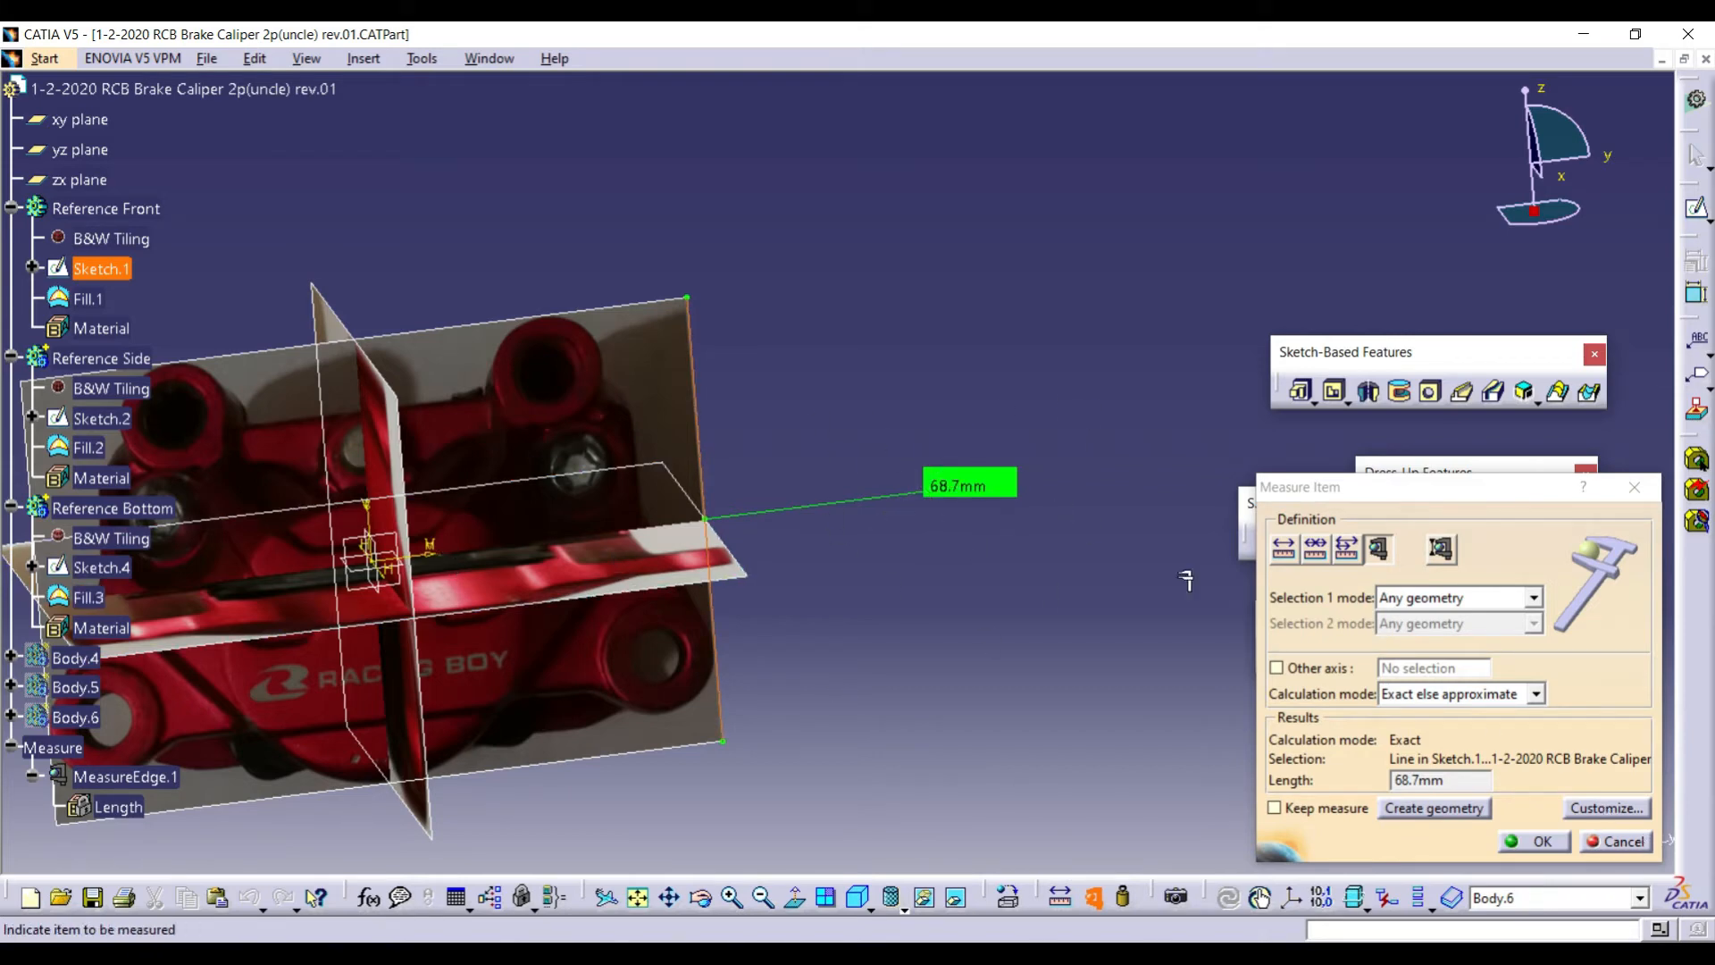
click(1610, 845)
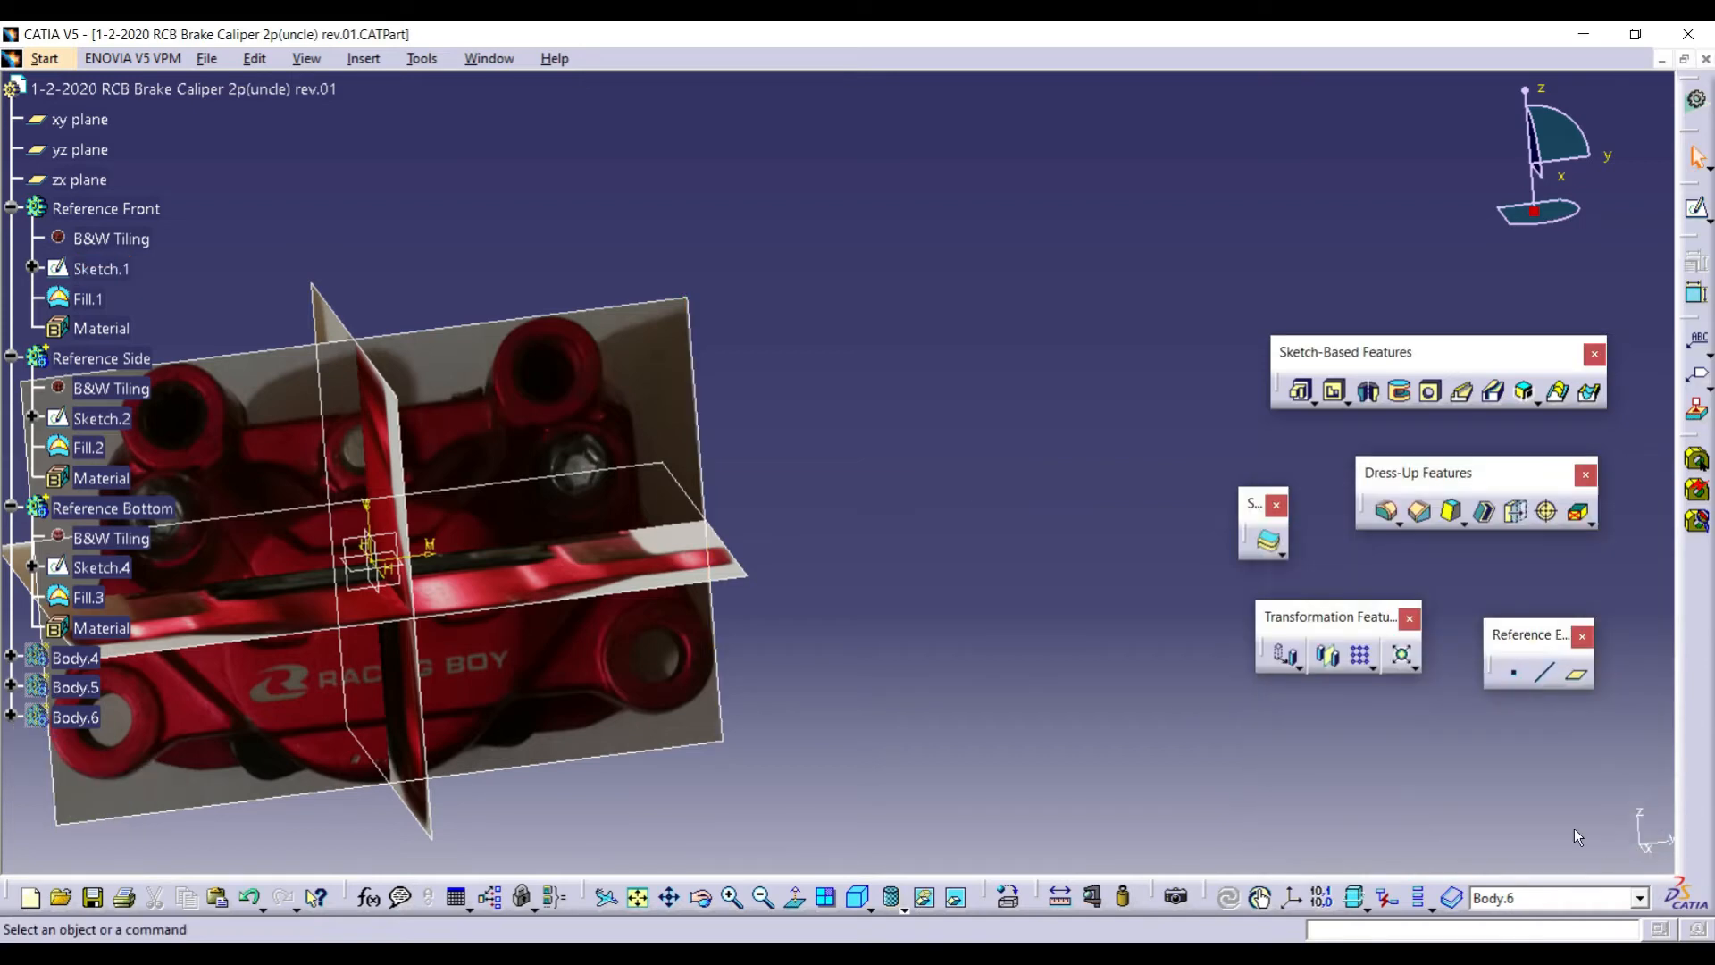
Compare the caliper outline in the Reference Front image with the rectangle's upper and lower borders.
middle_drag(804, 460, 993, 445)
middle_click(993, 446)
middle_drag(928, 552, 869, 418)
middle_click(814, 443)
middle_drag(873, 536, 914, 440)
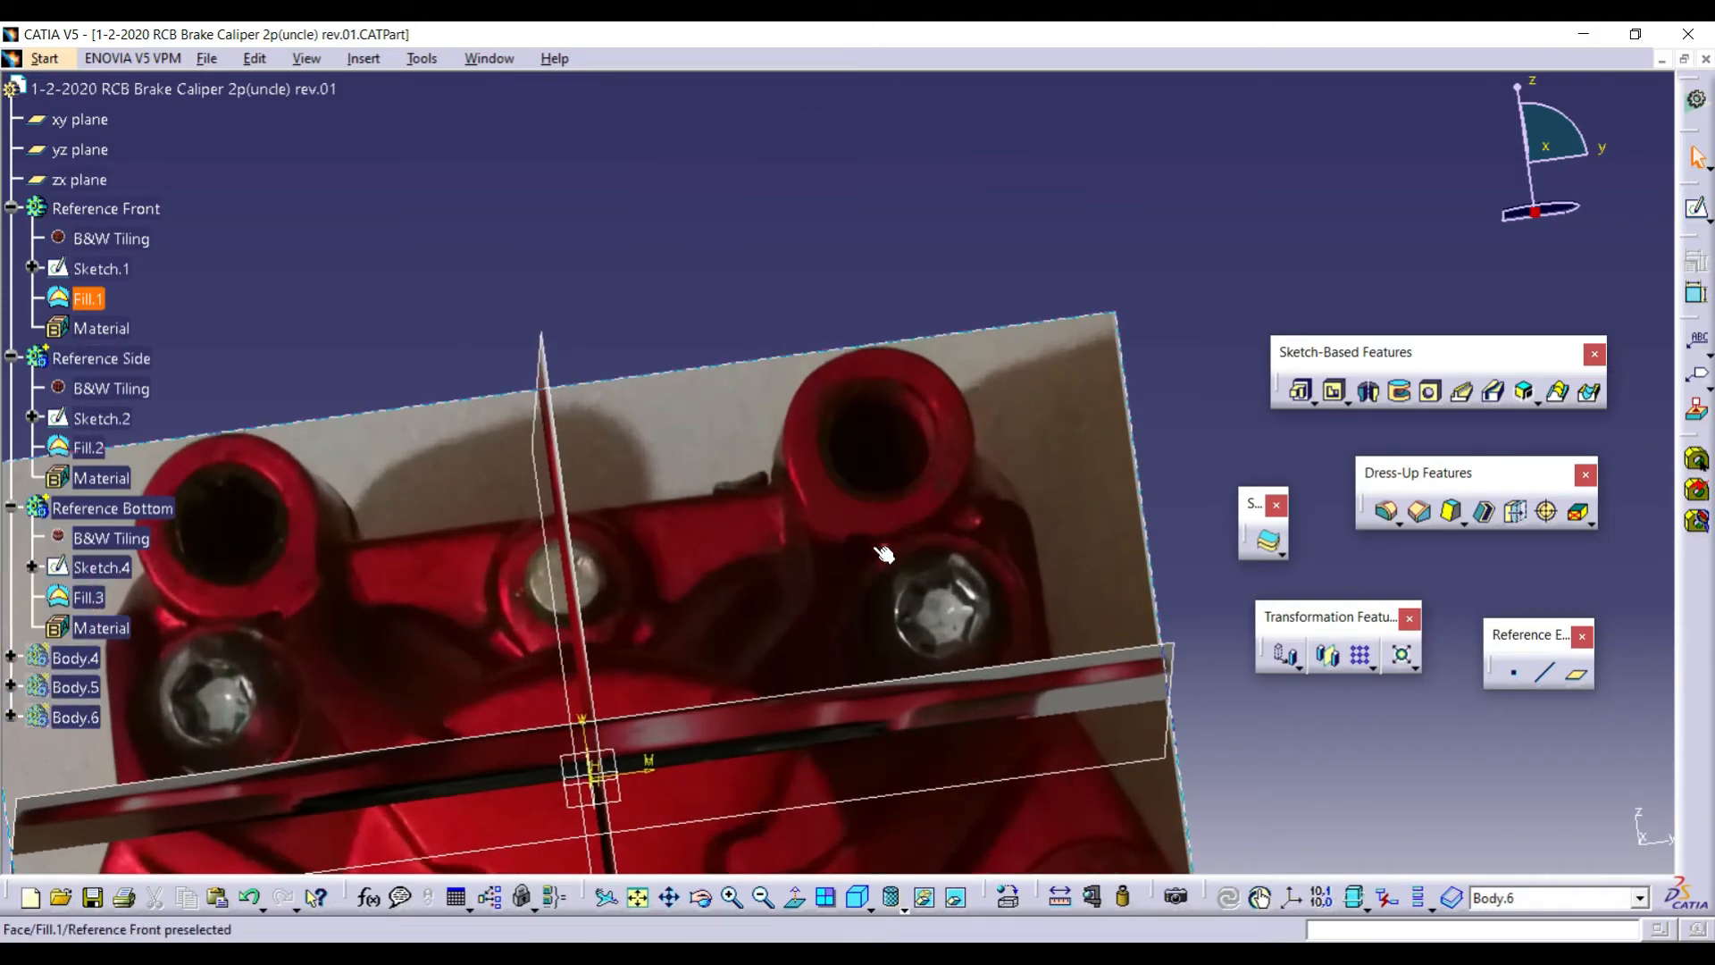
middle_drag(885, 554, 958, 295)
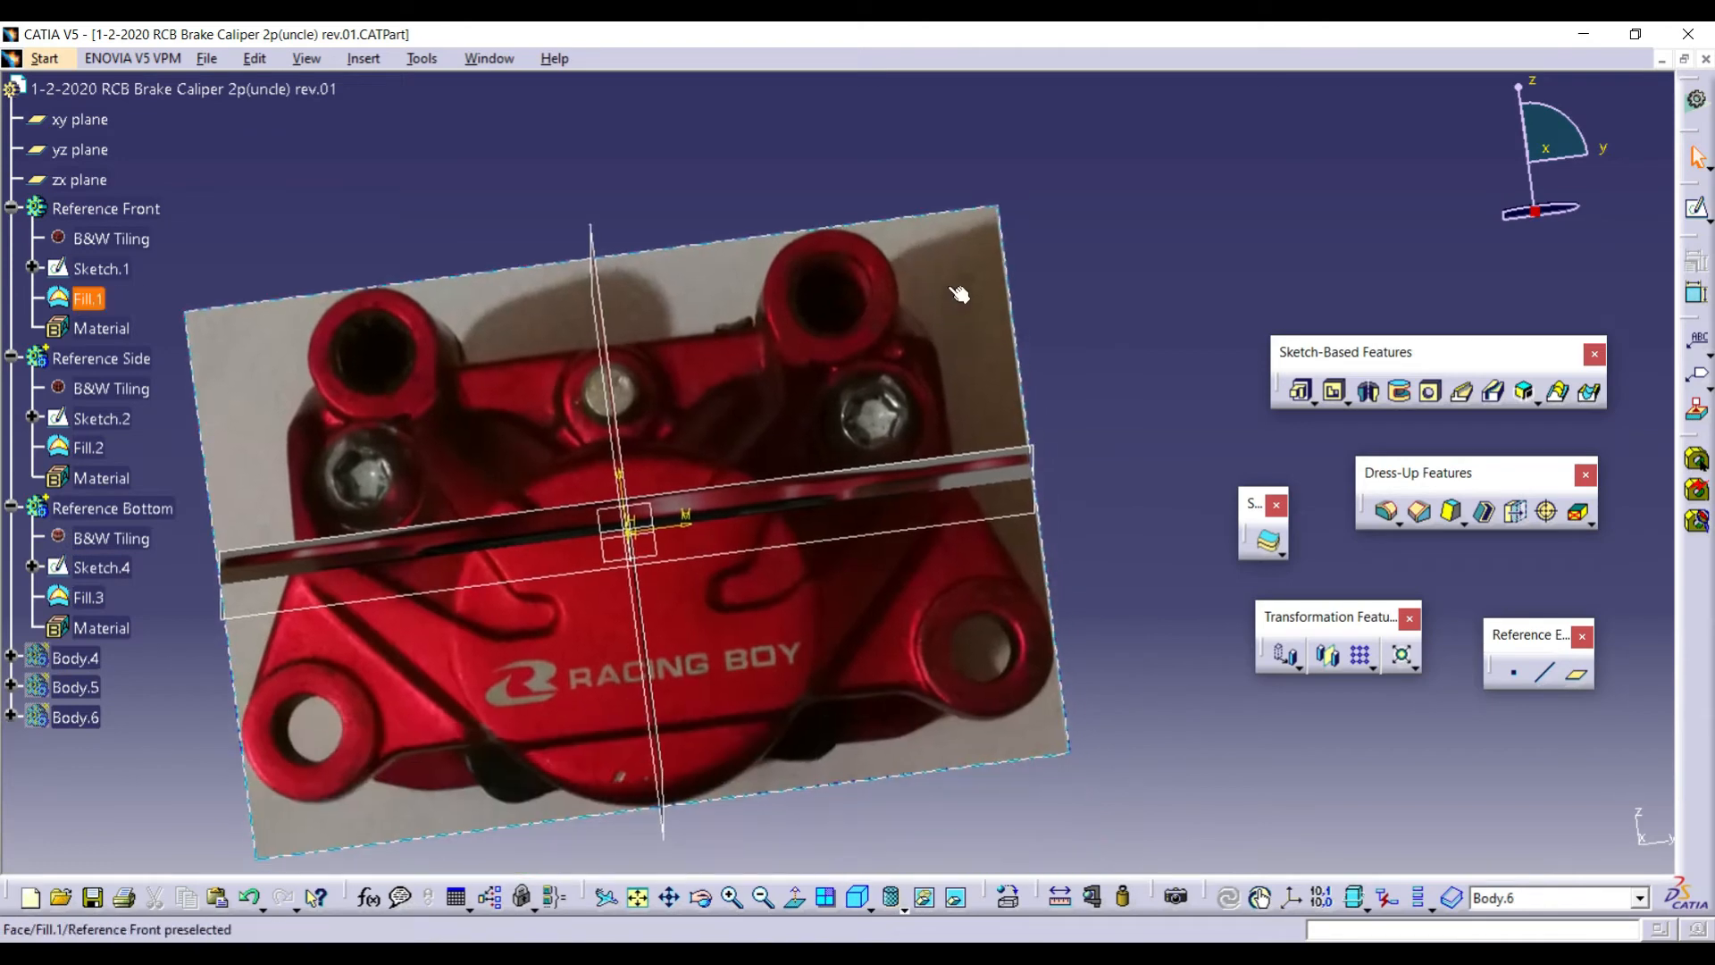
middle_drag(757, 413, 778, 488)
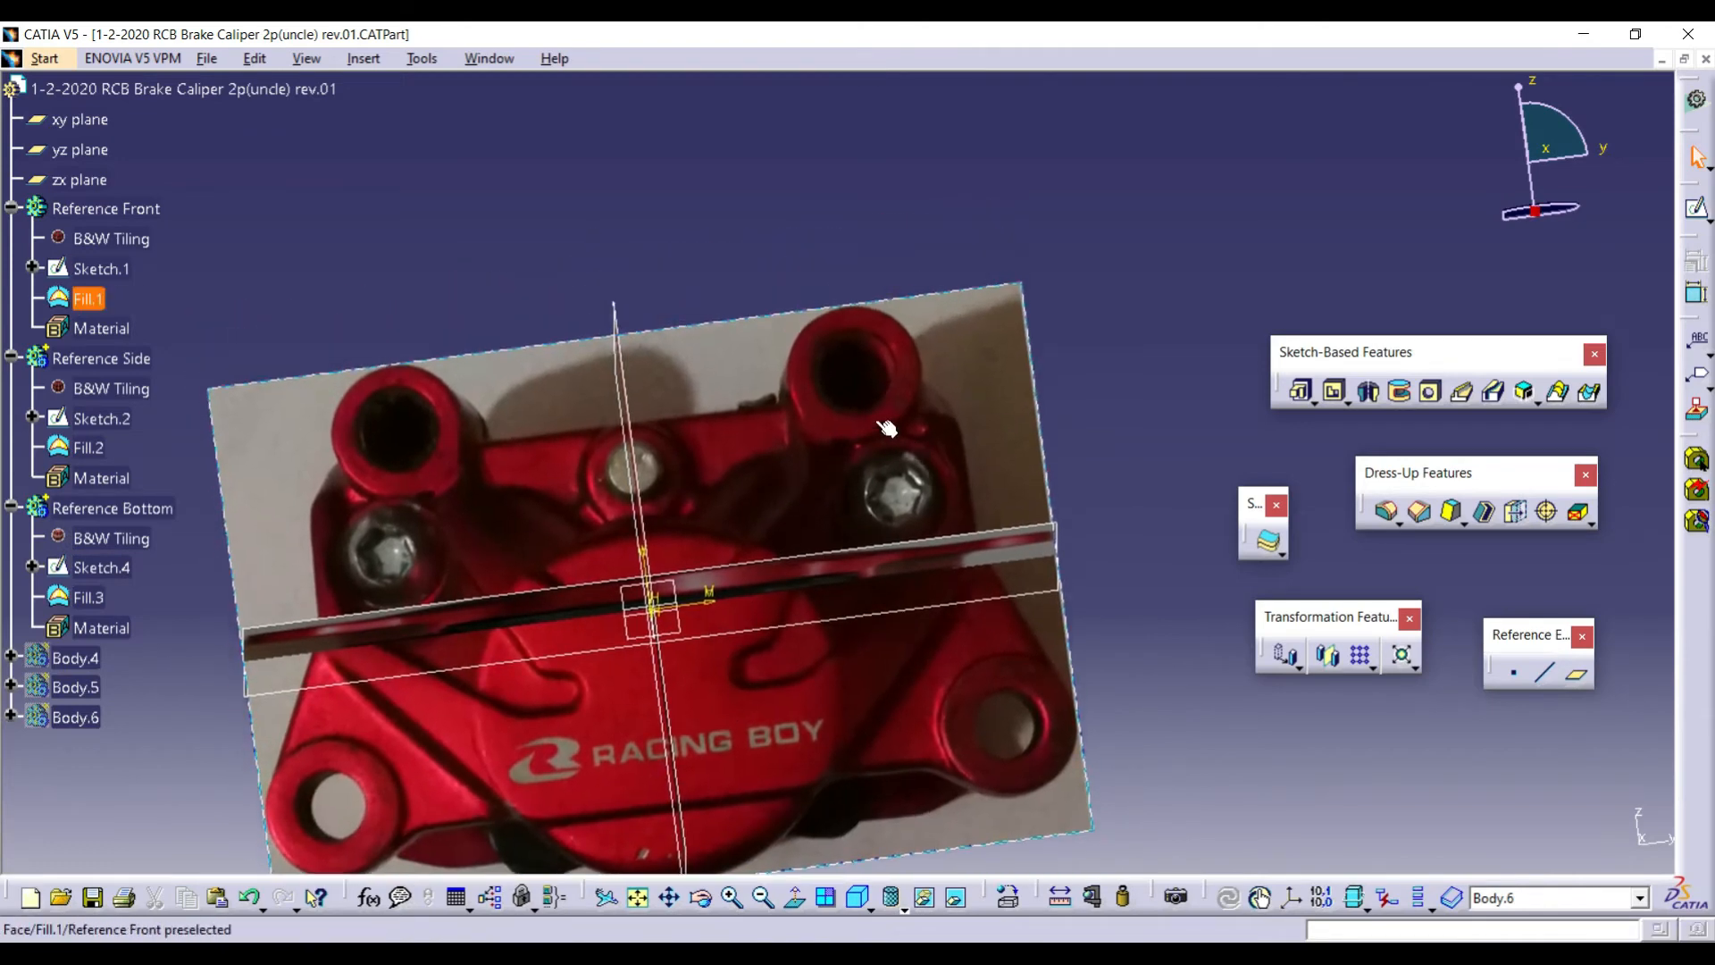
mouse_move(890, 430)
middle_down()
mouse_move(898, 384)
mouse_move(905, 431)
middle_up()
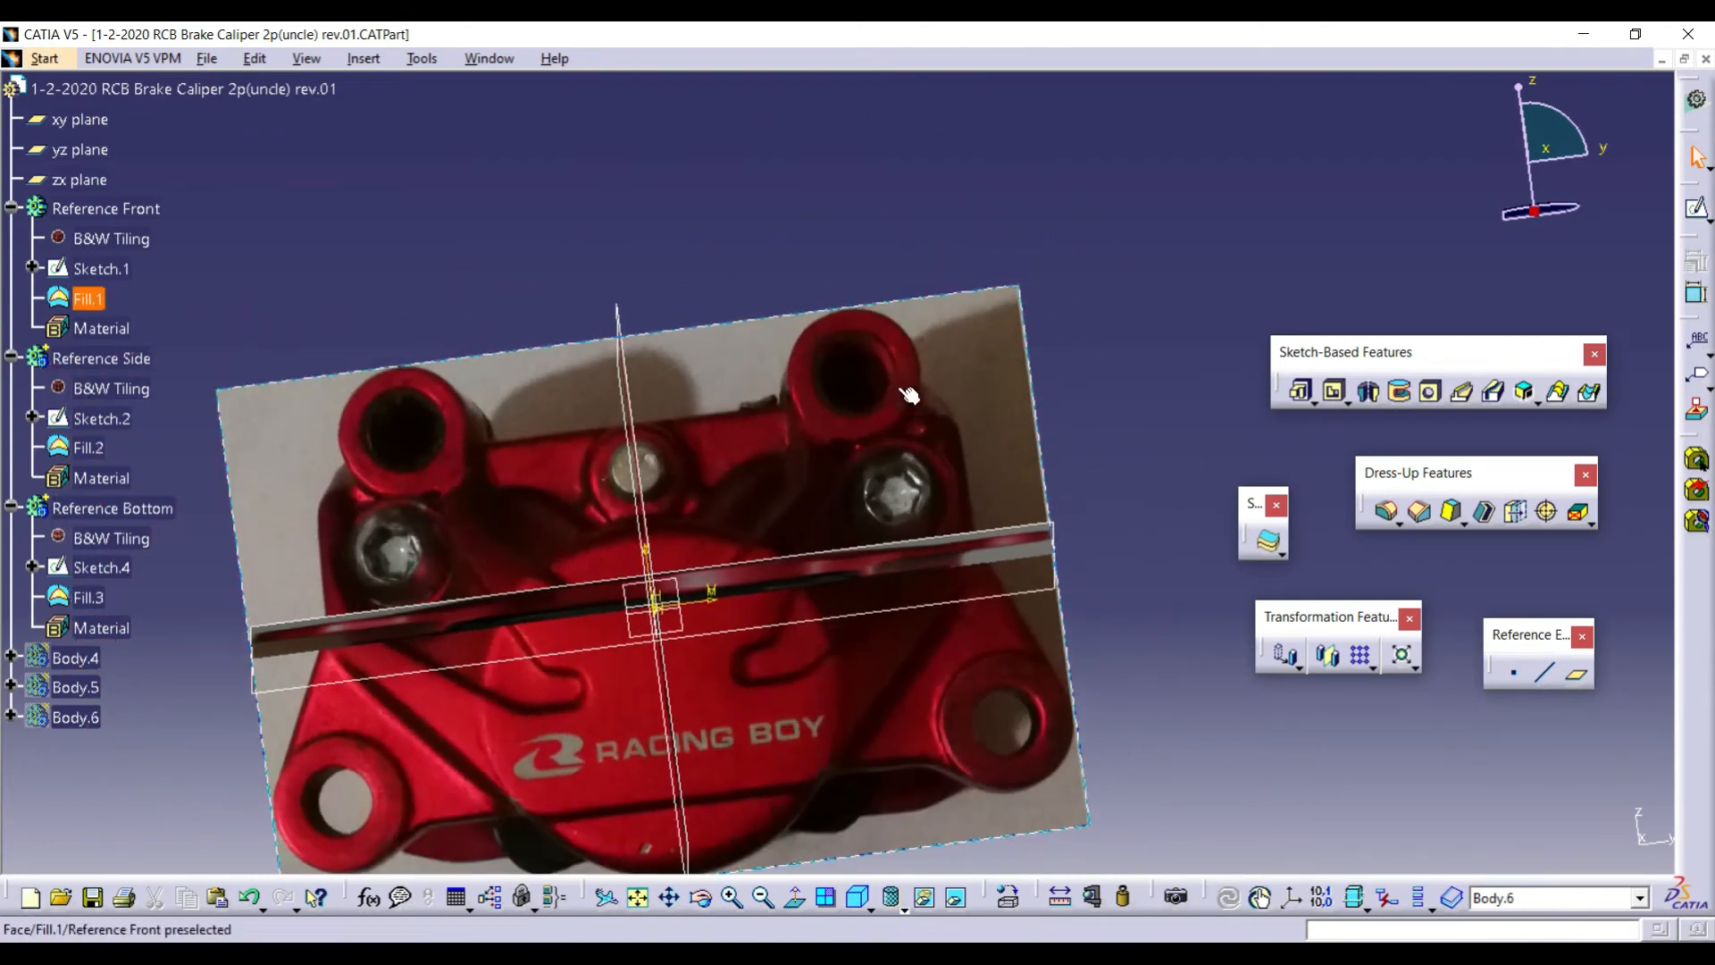
middle_drag(759, 807, 800, 601)
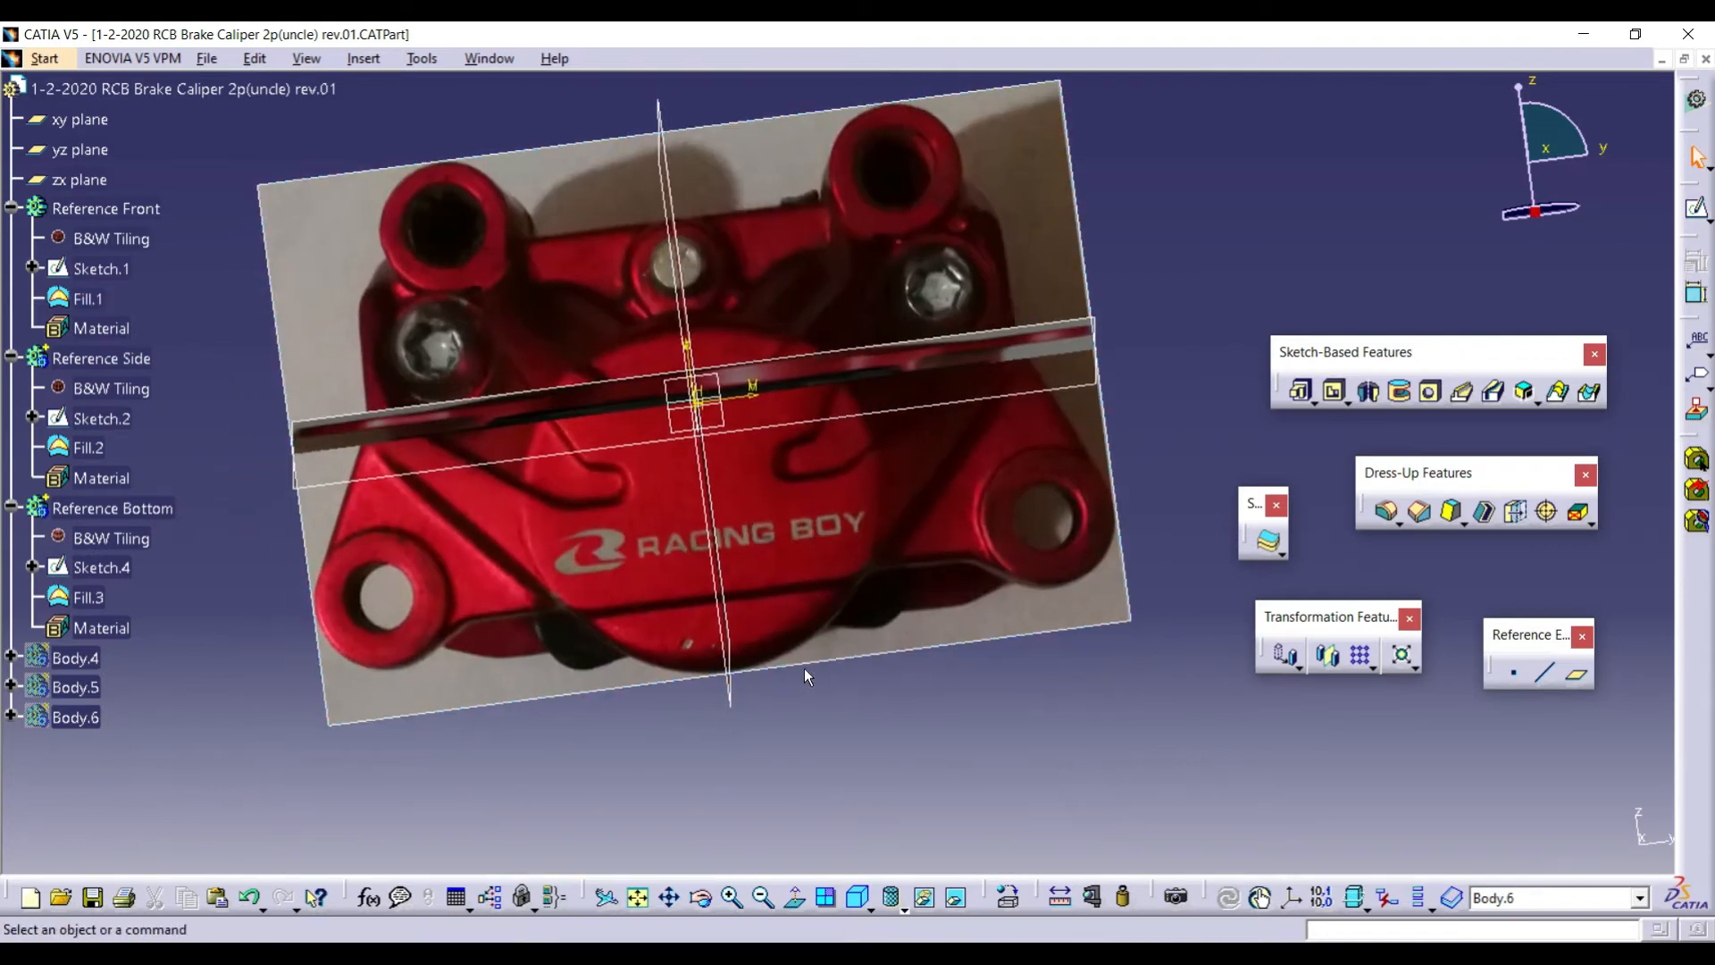
middle_drag(768, 676, 849, 479)
middle_drag(858, 652, 831, 402)
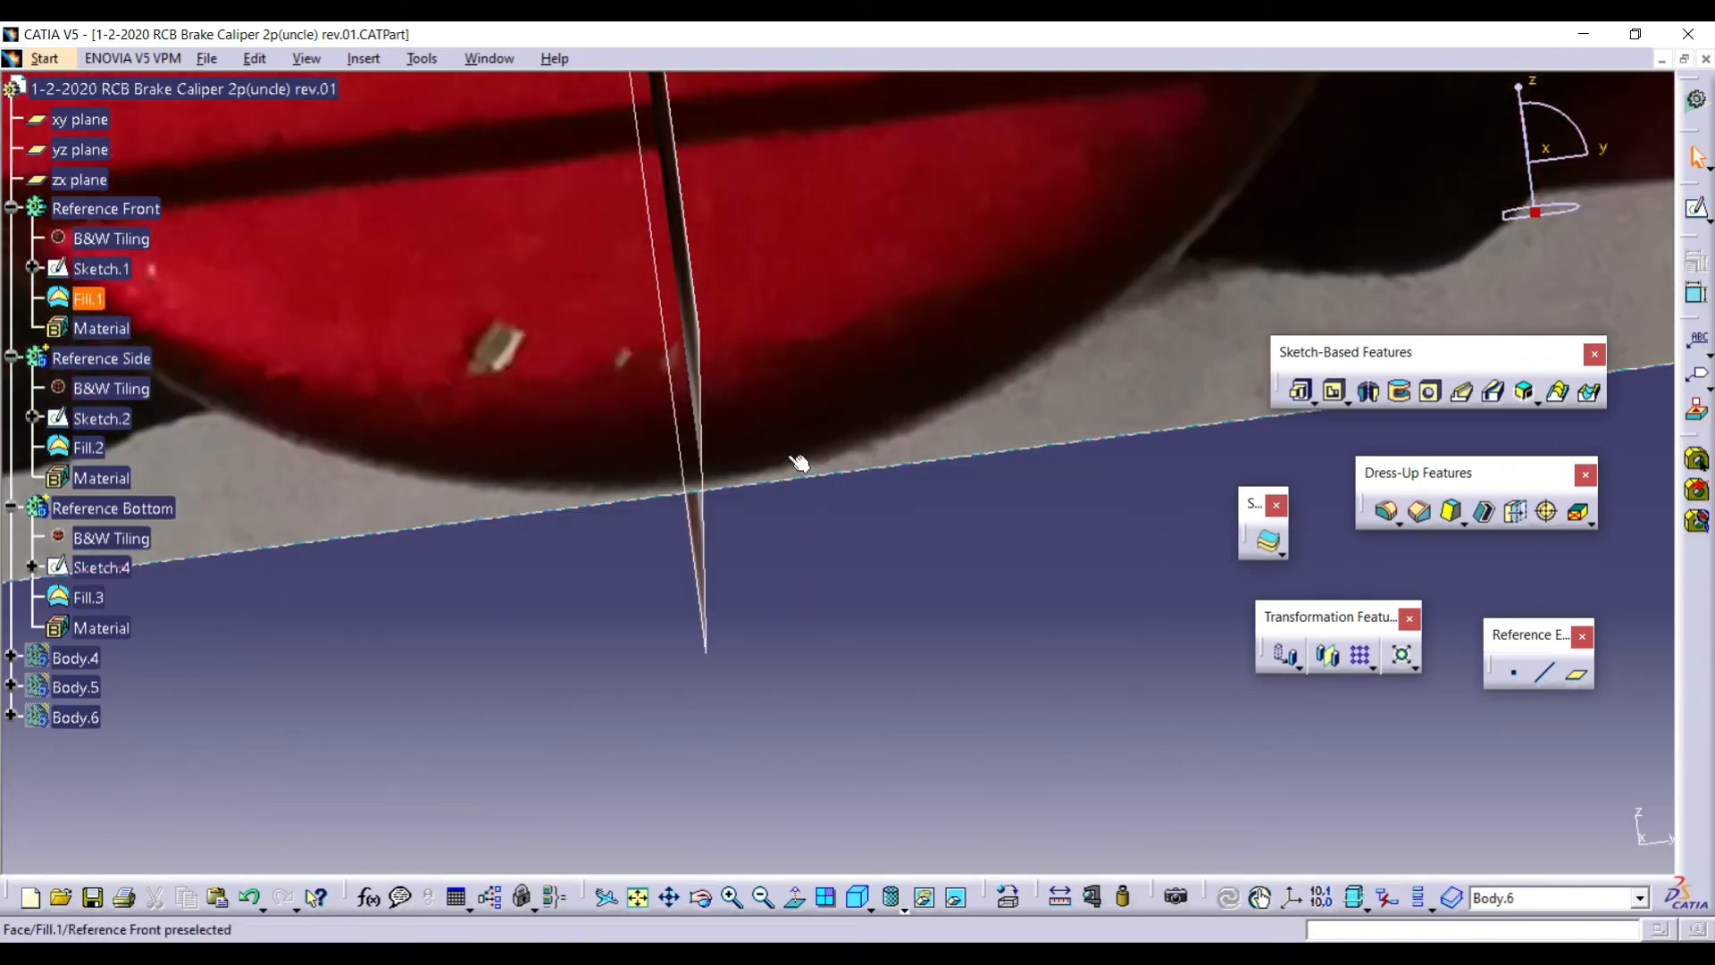
middle_drag(799, 462, 559, 518)
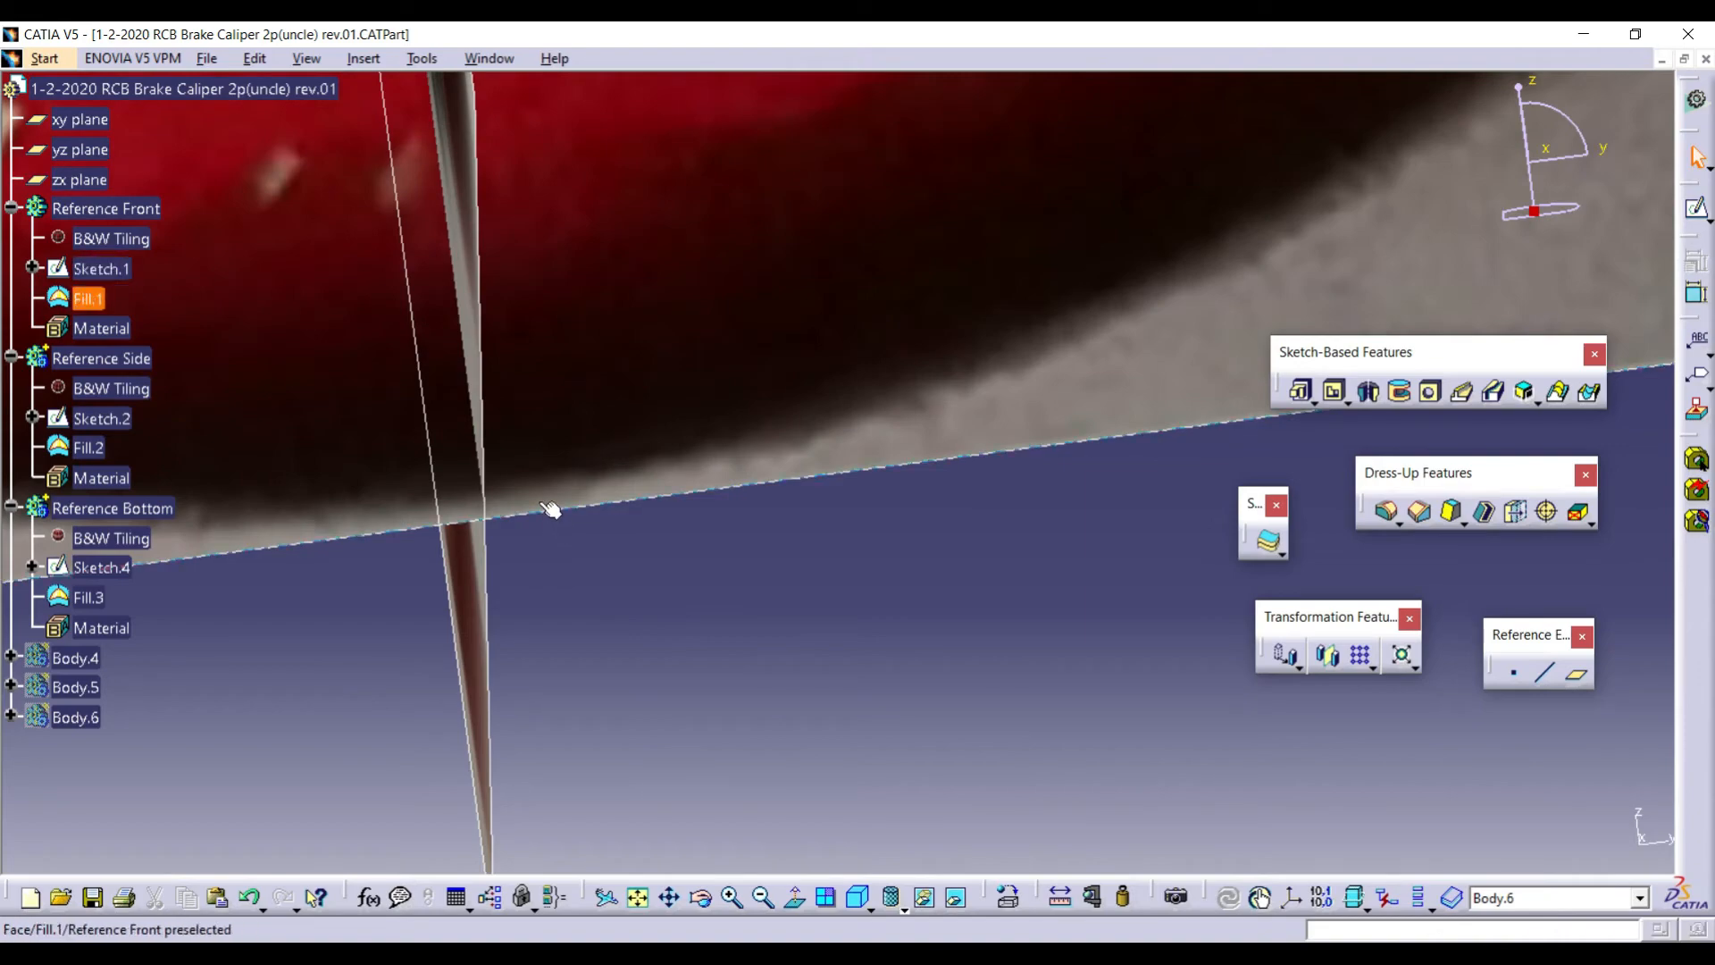
middle_drag(576, 435, 567, 625)
mouse_move(521, 464)
middle_down()
mouse_move(1061, 525)
mouse_move(1367, 607)
middle_up()
middle_drag(458, 460, 852, 480)
middle_drag(698, 528, 930, 722)
middle_drag(1054, 428, 1104, 427)
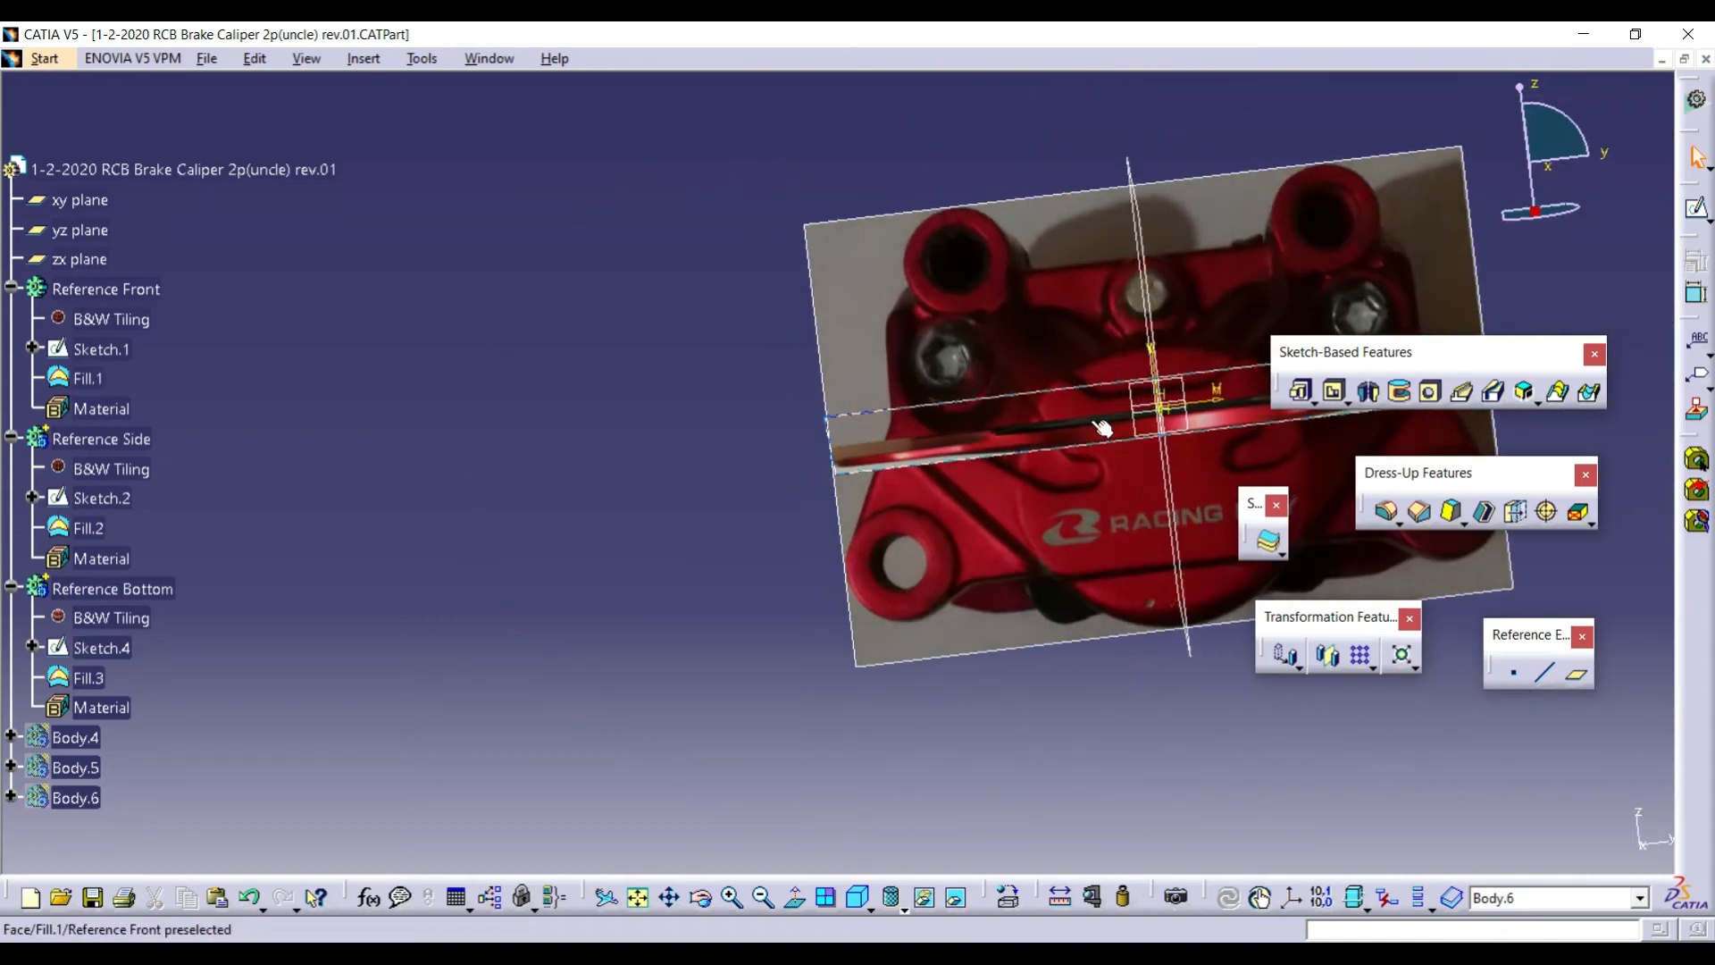
Examine the end of the caliper image against the outer edge of the Reference Bottom surface.
middle_drag(949, 218, 833, 500)
middle_drag(832, 500, 899, 688)
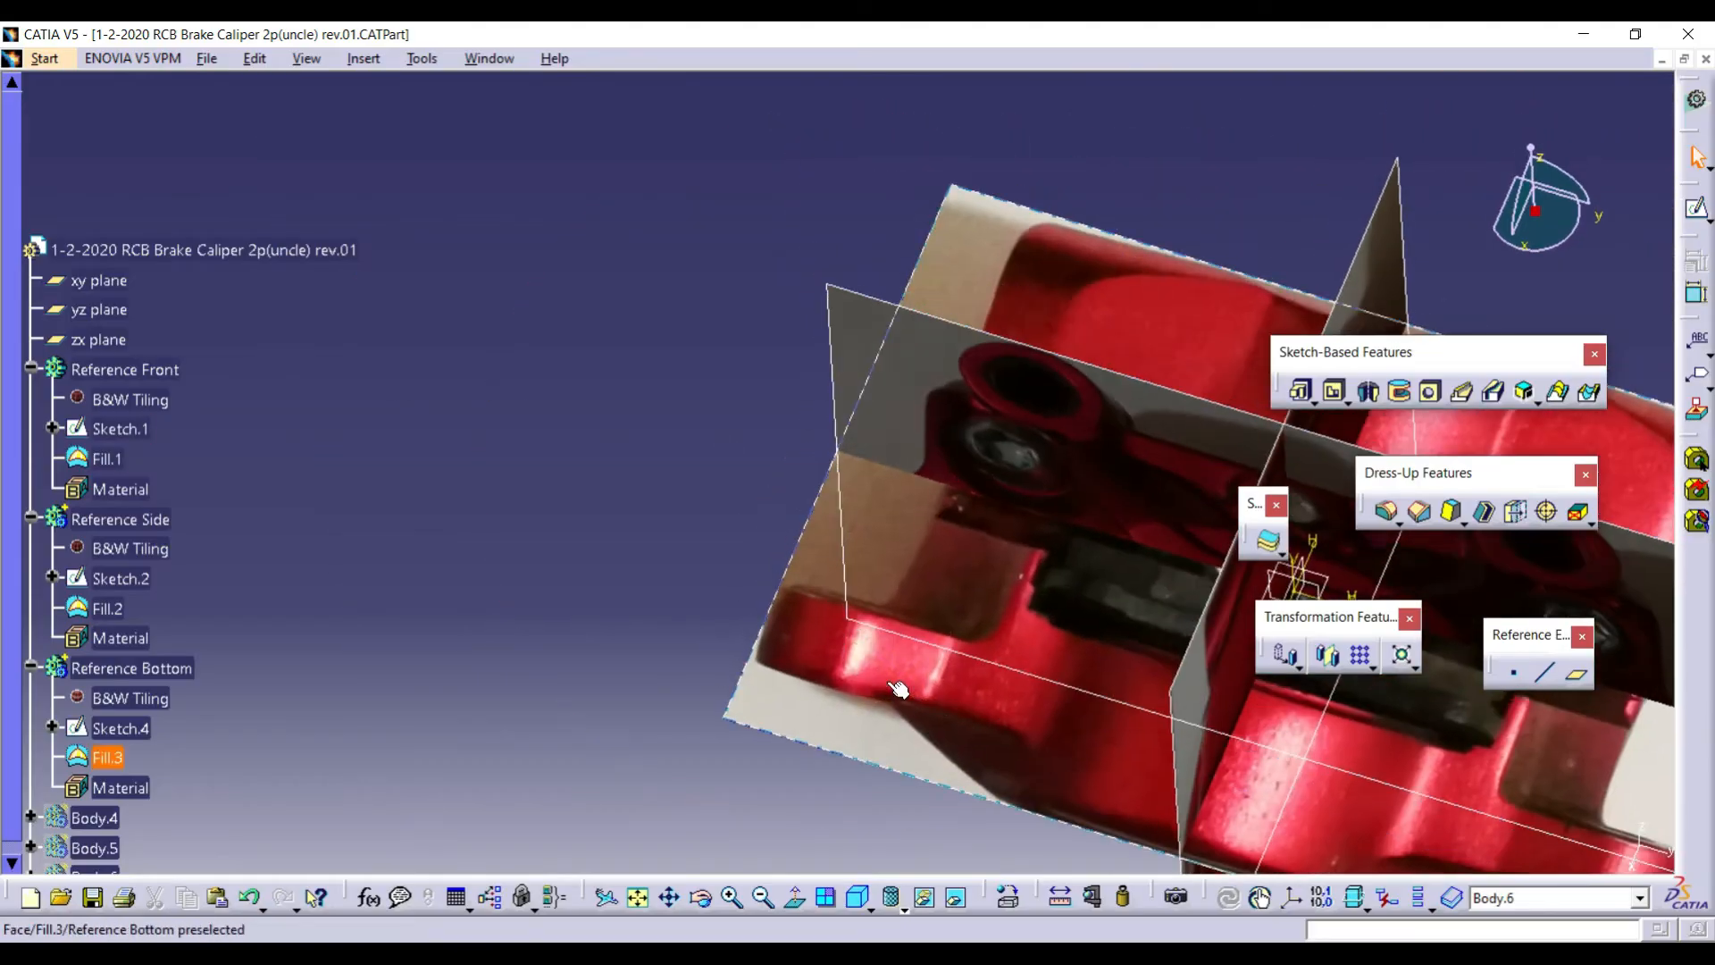
middle_click(776, 641)
middle_drag(772, 589, 880, 338)
middle_drag(846, 442, 768, 716)
middle_drag(854, 490, 854, 649)
middle_drag(854, 582, 839, 538)
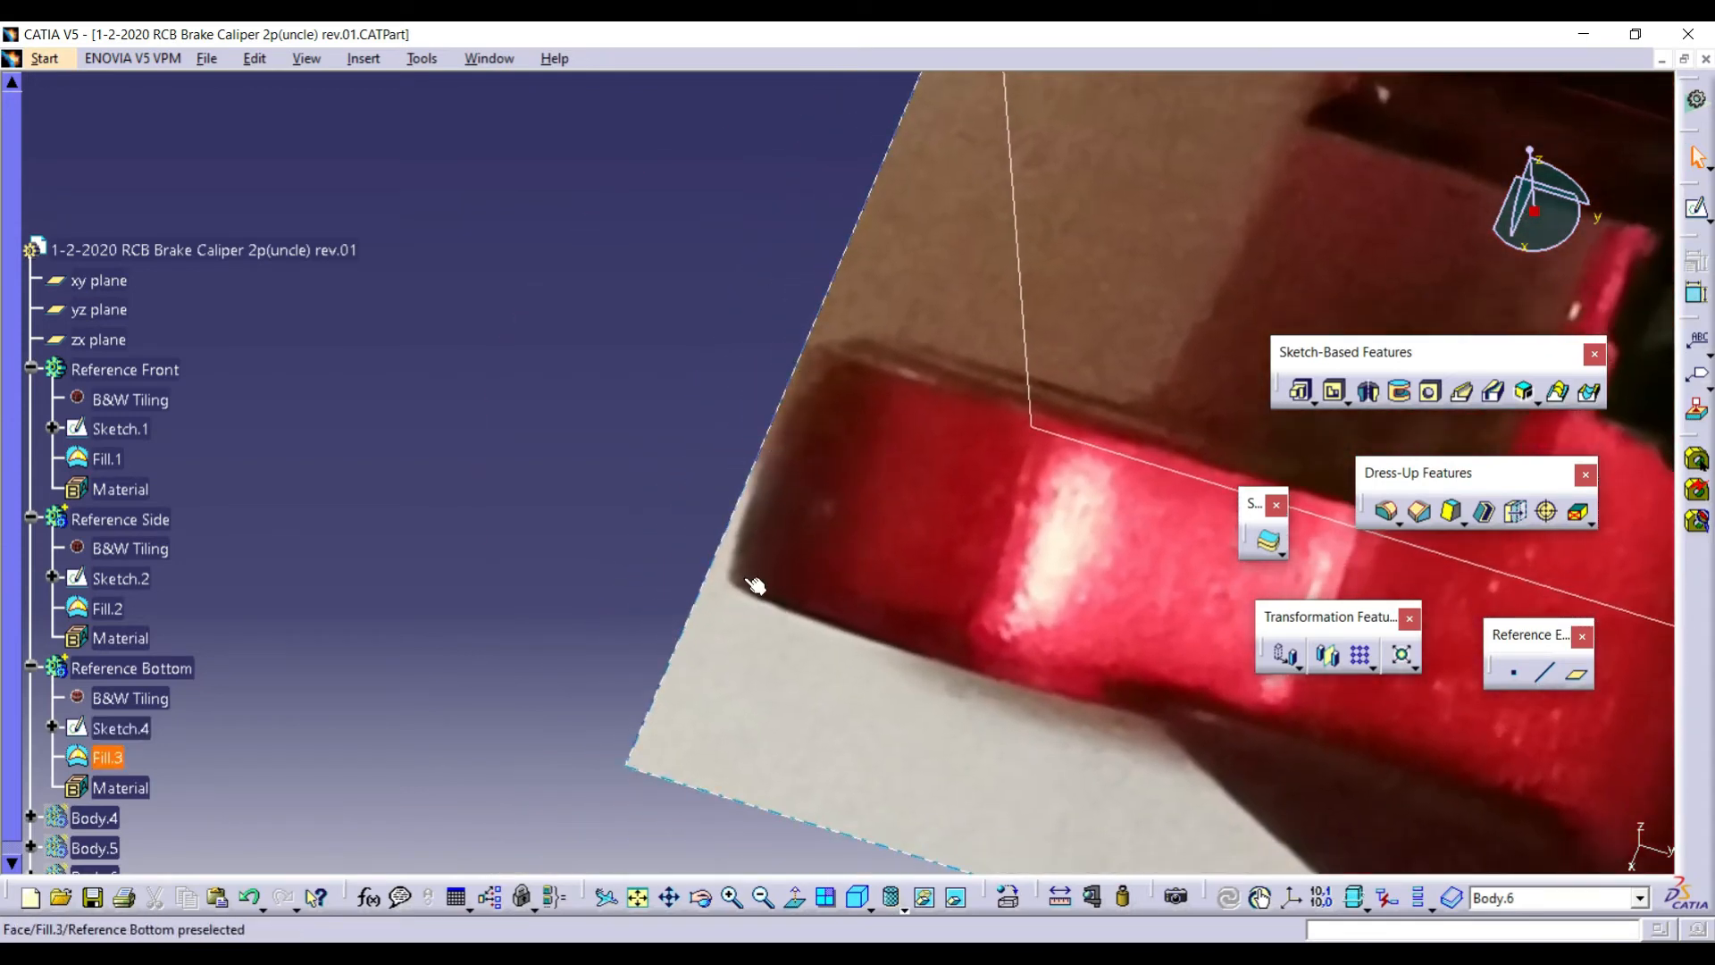
middle_drag(824, 365, 1045, 411)
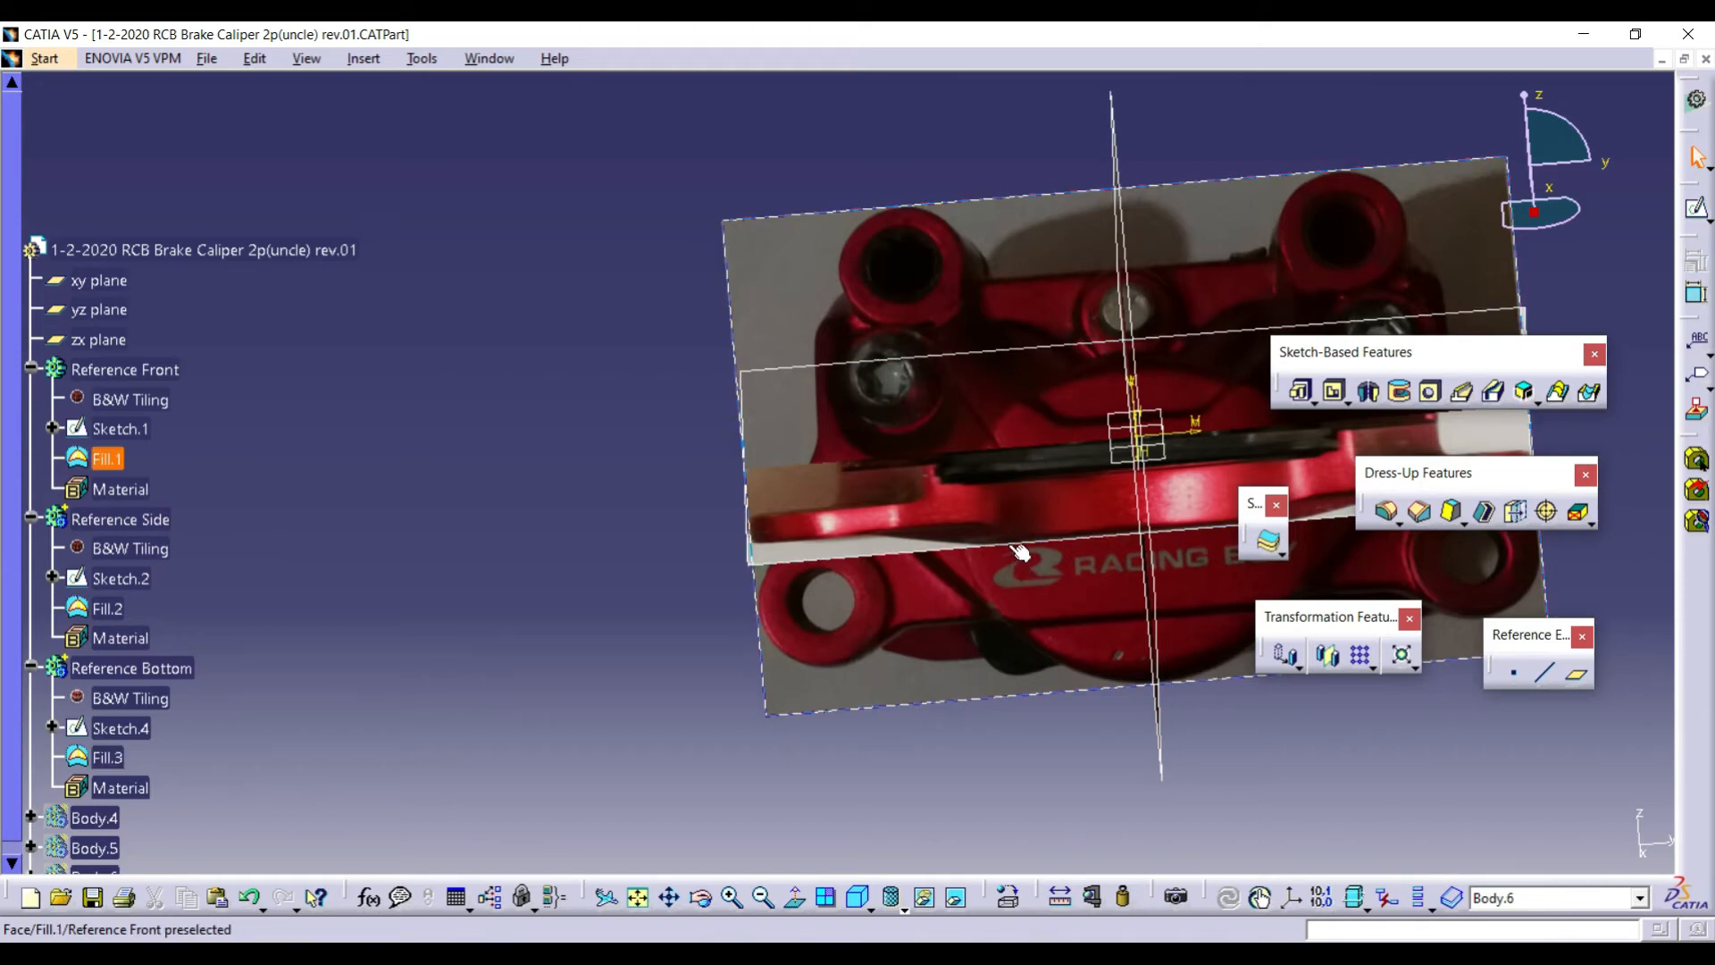
Look over the front reference image once more and switch to the Simple Assembly document.
middle_drag(1036, 536, 848, 620)
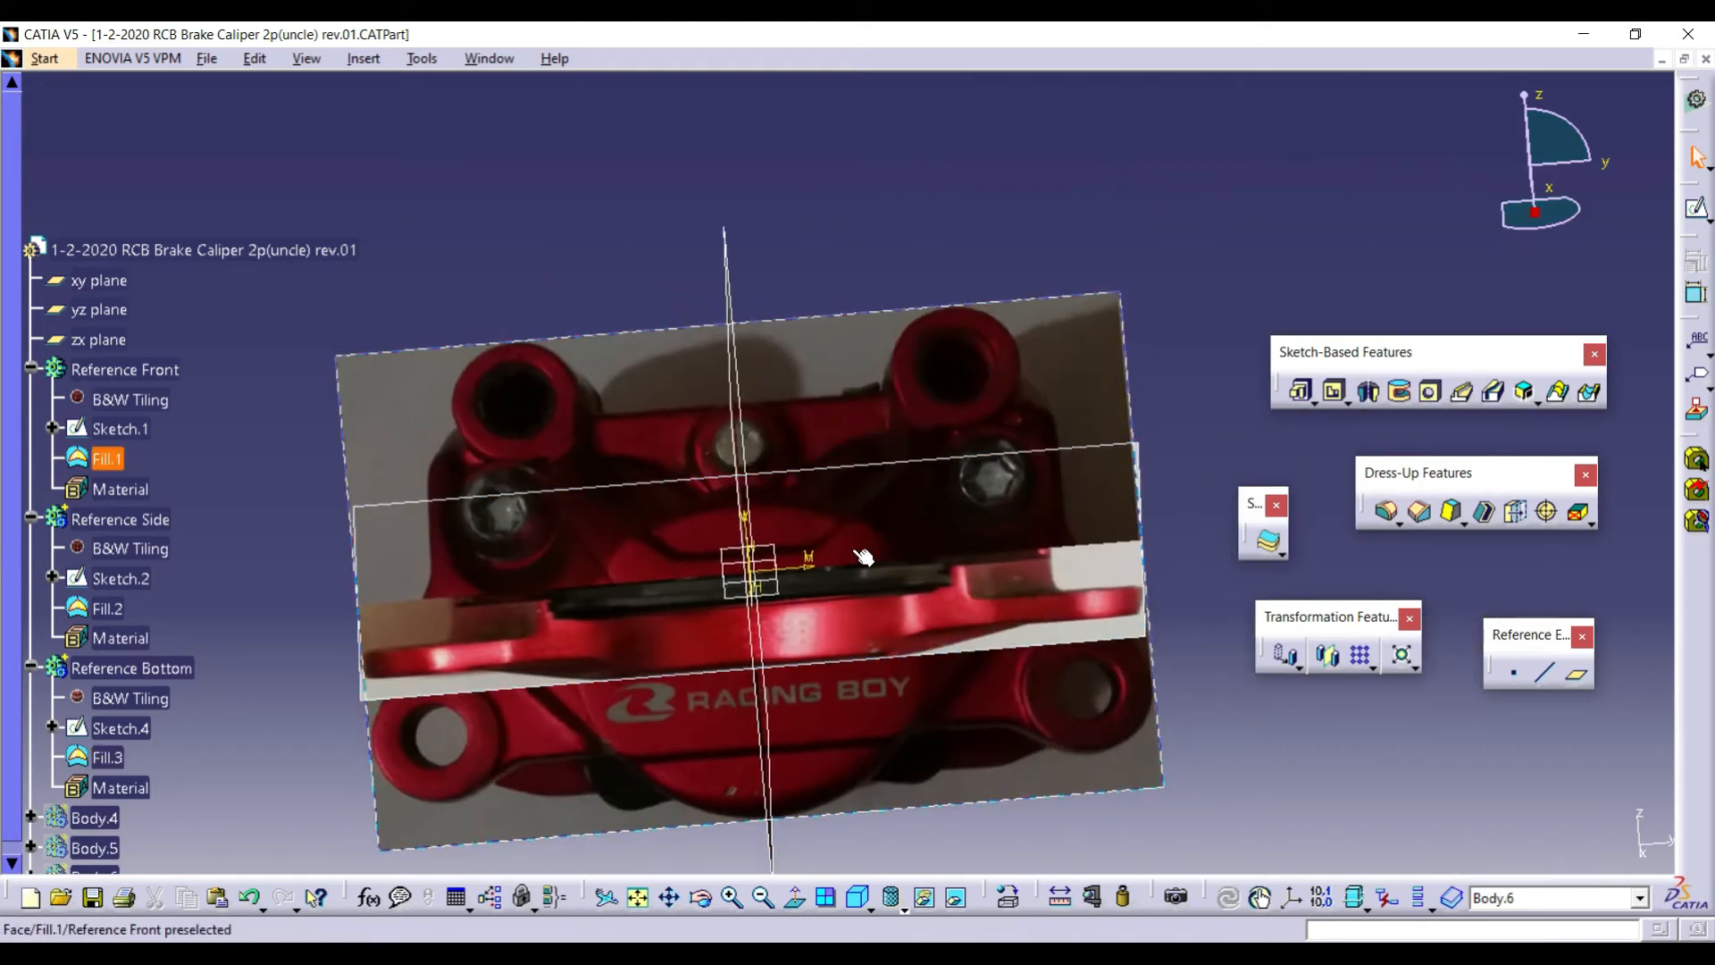
middle_drag(866, 555, 785, 455)
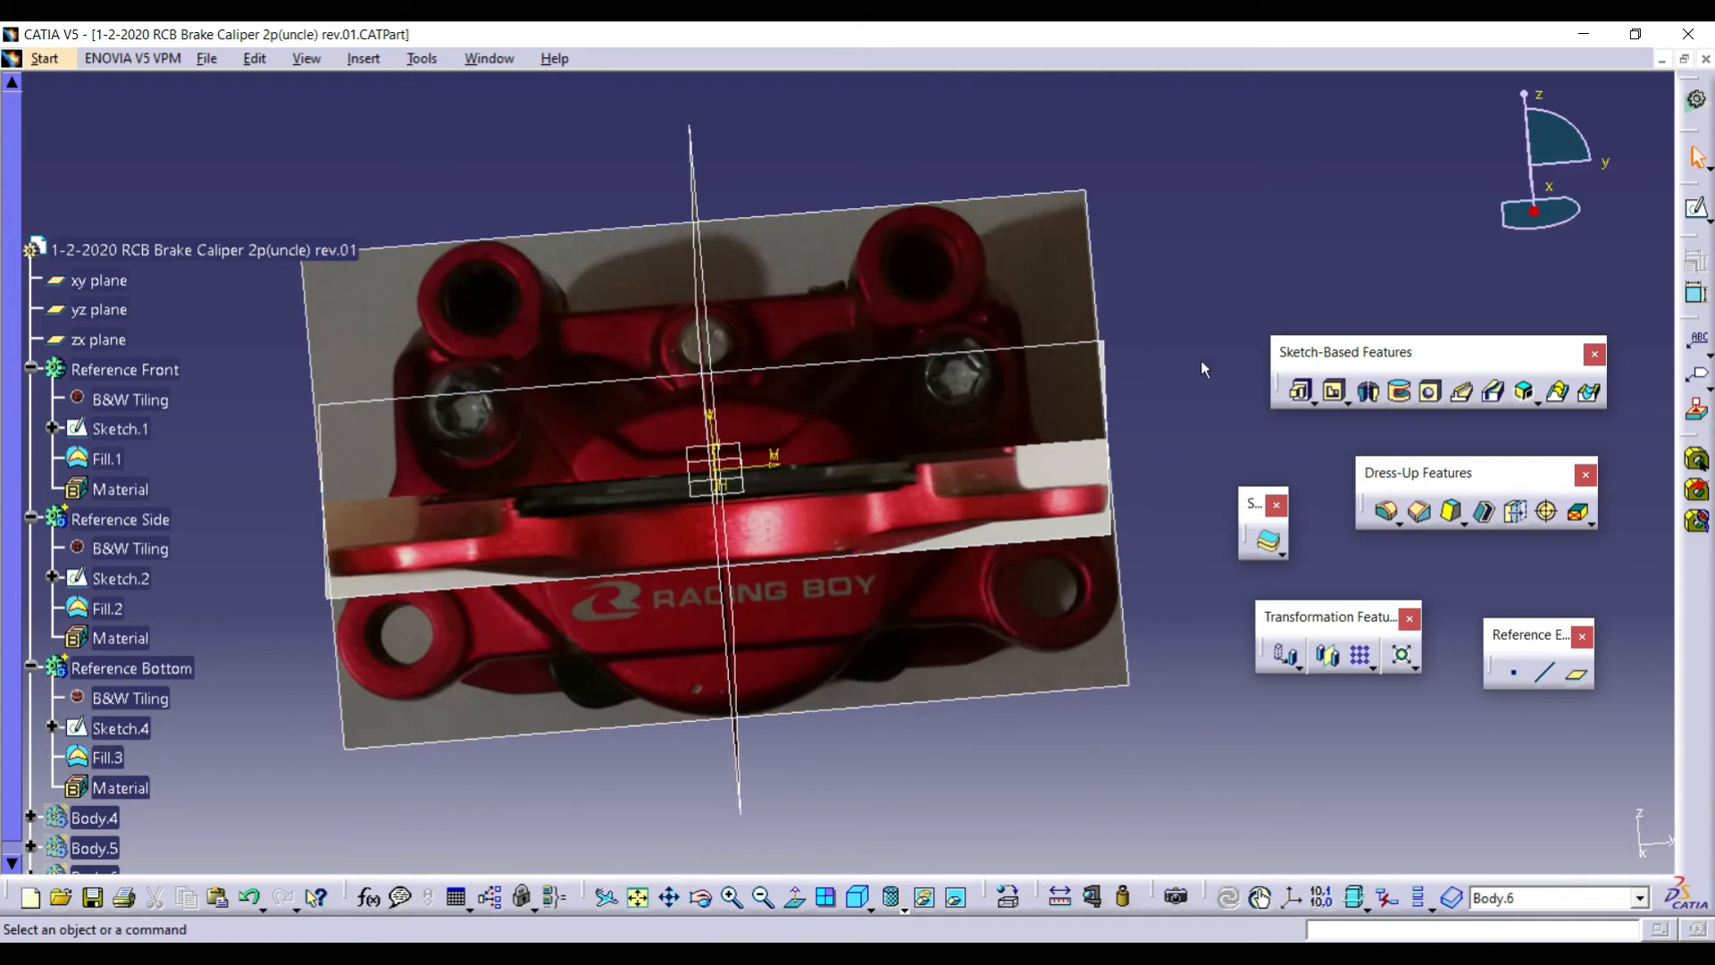
middle_drag(823, 373, 843, 354)
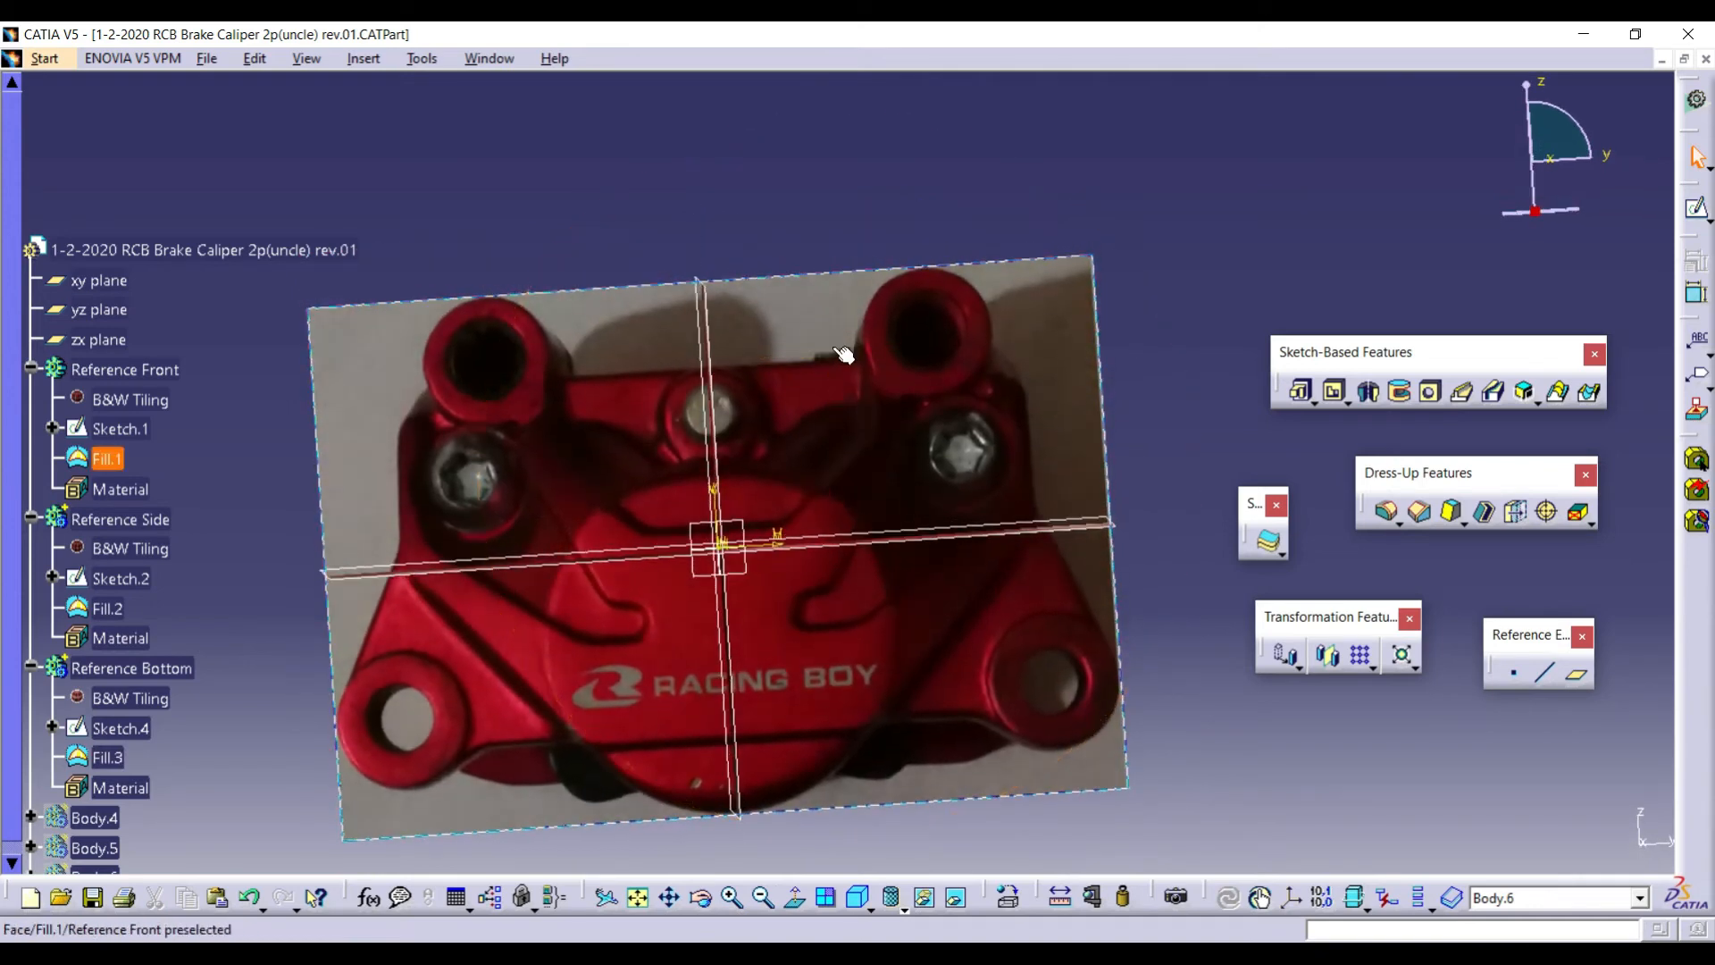
middle_drag(923, 684, 933, 635)
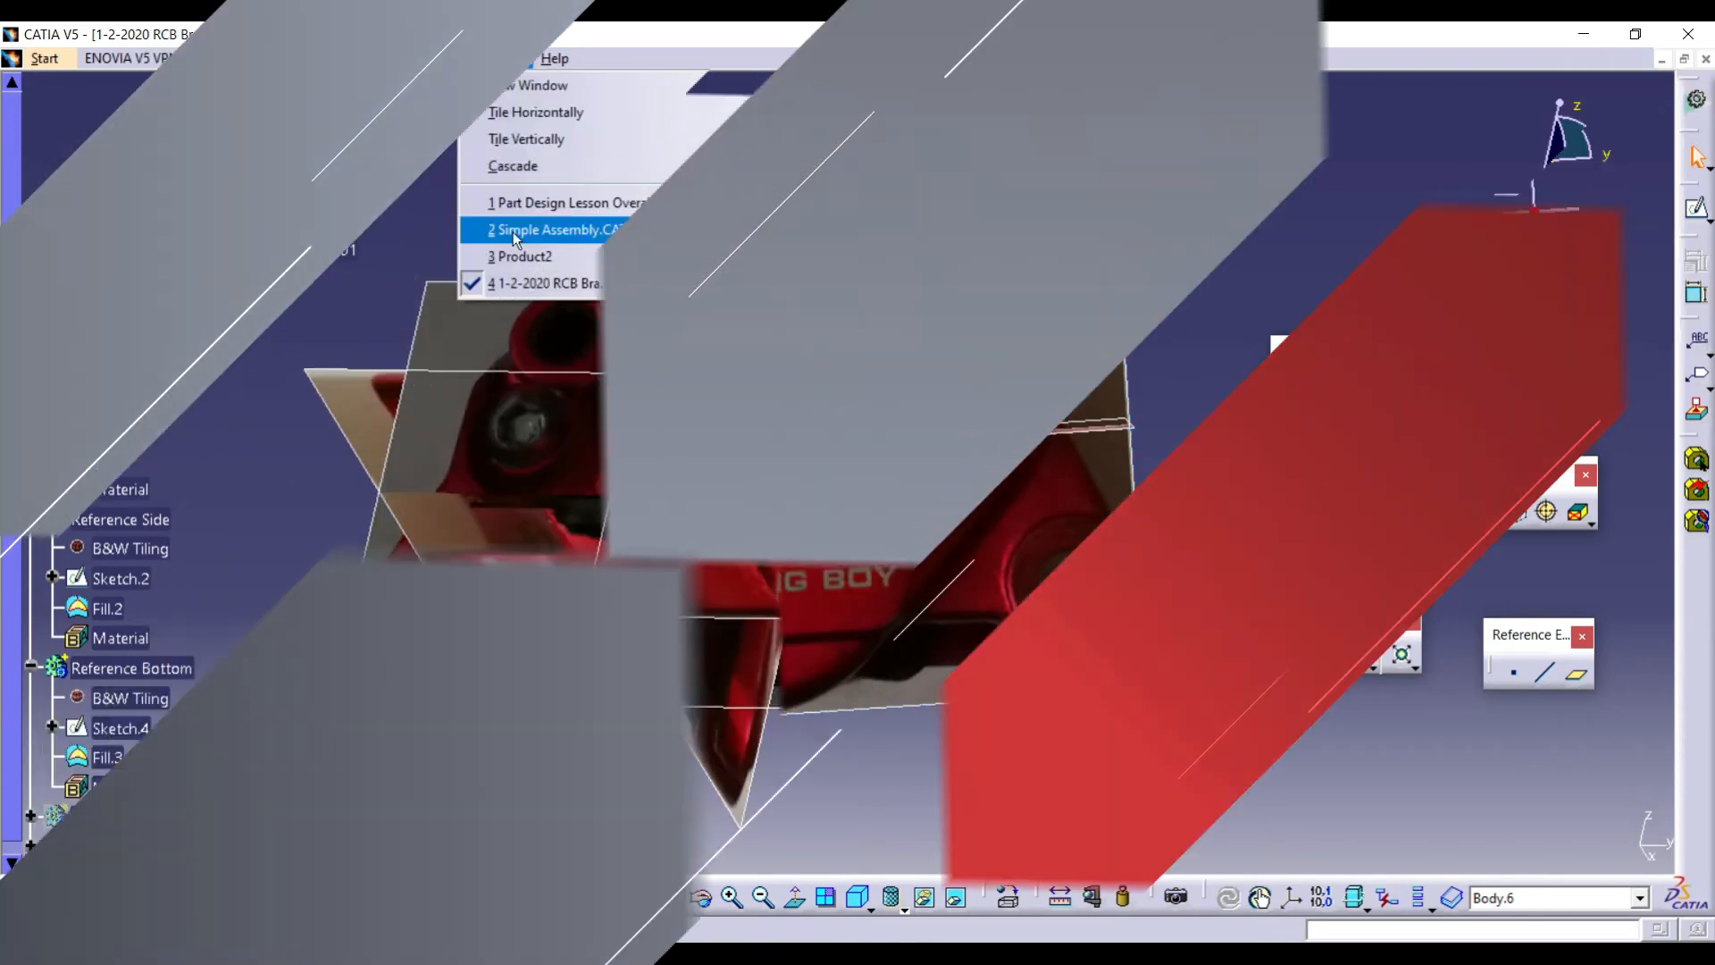
click(512, 232)
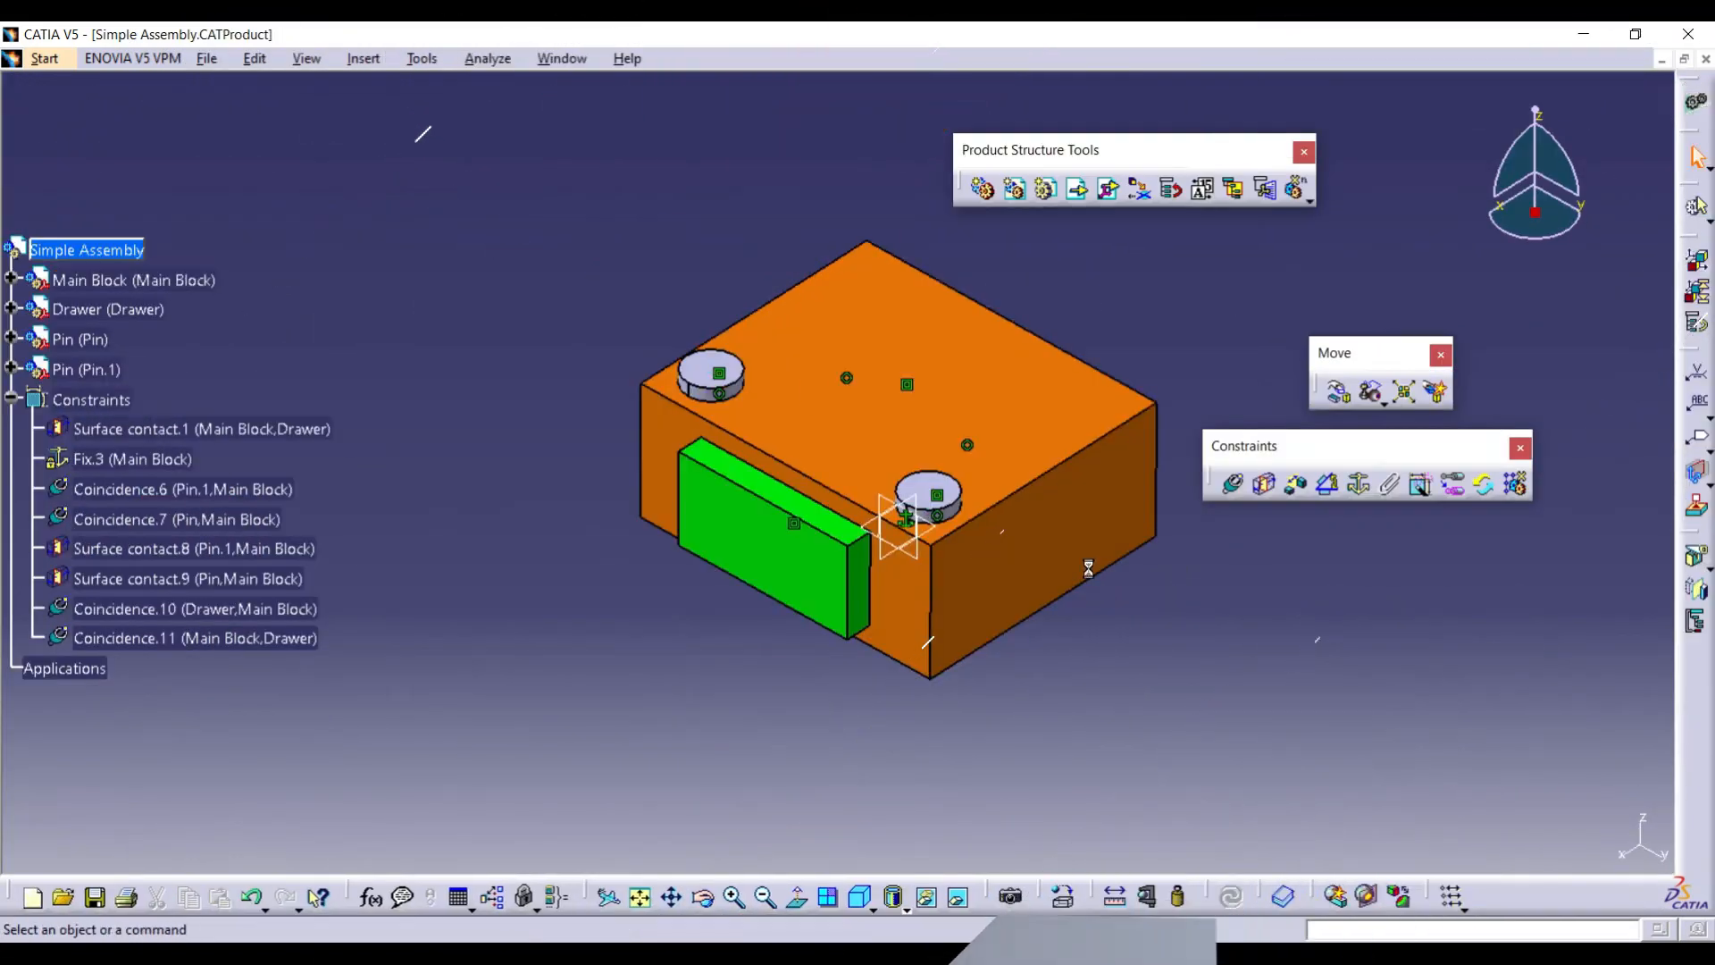
middle_drag(880, 551, 775, 491)
scroll(781, 558, up, 1)
middle_drag(766, 581, 879, 541)
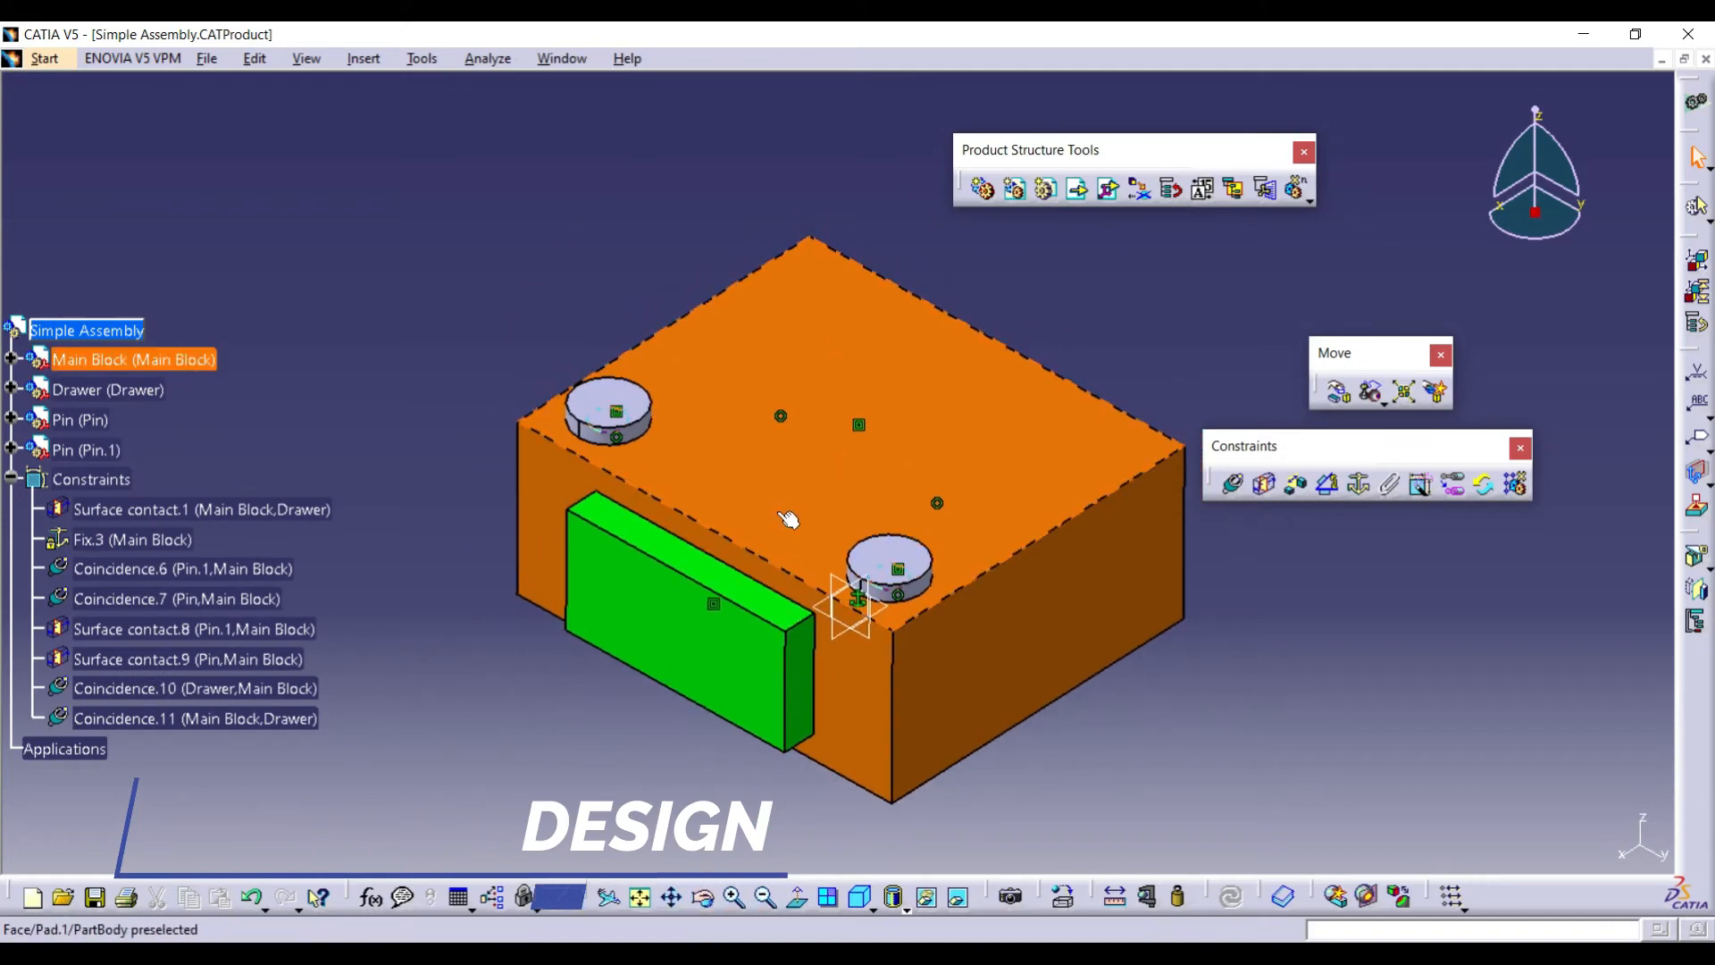
middle_drag(1112, 351, 1098, 364)
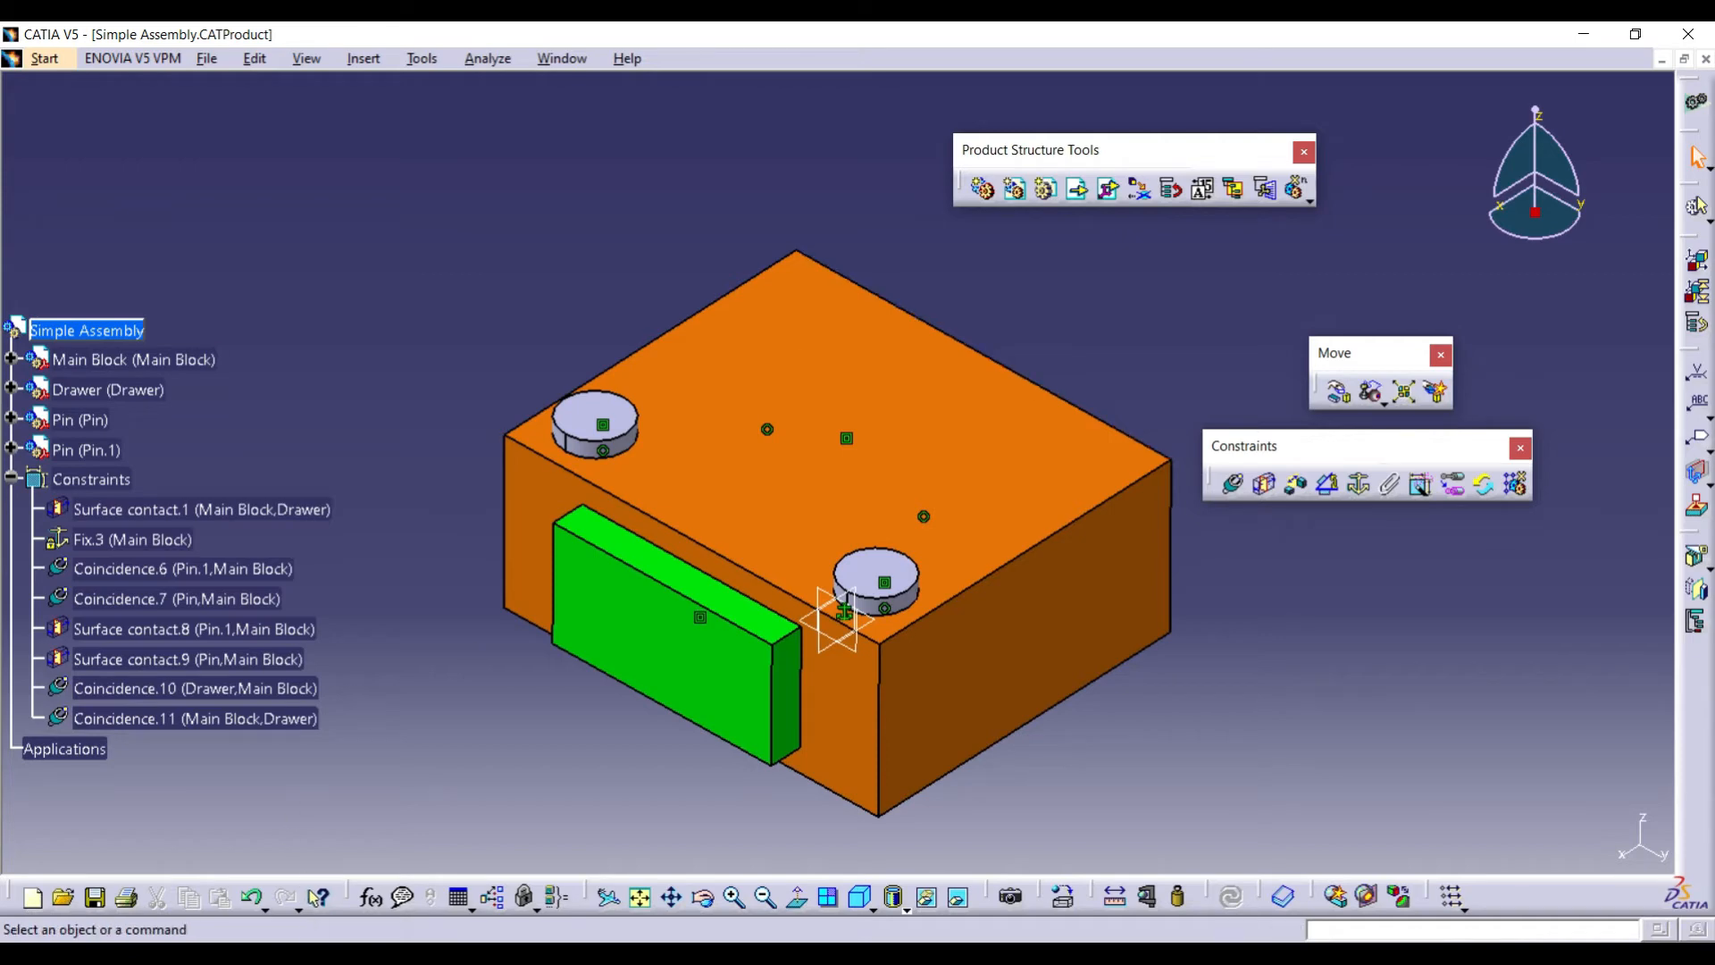
Switch to File Explorer and display the contents of the Simple Assembly folder as large icons.
mouse_move(302, 952)
click(296, 896)
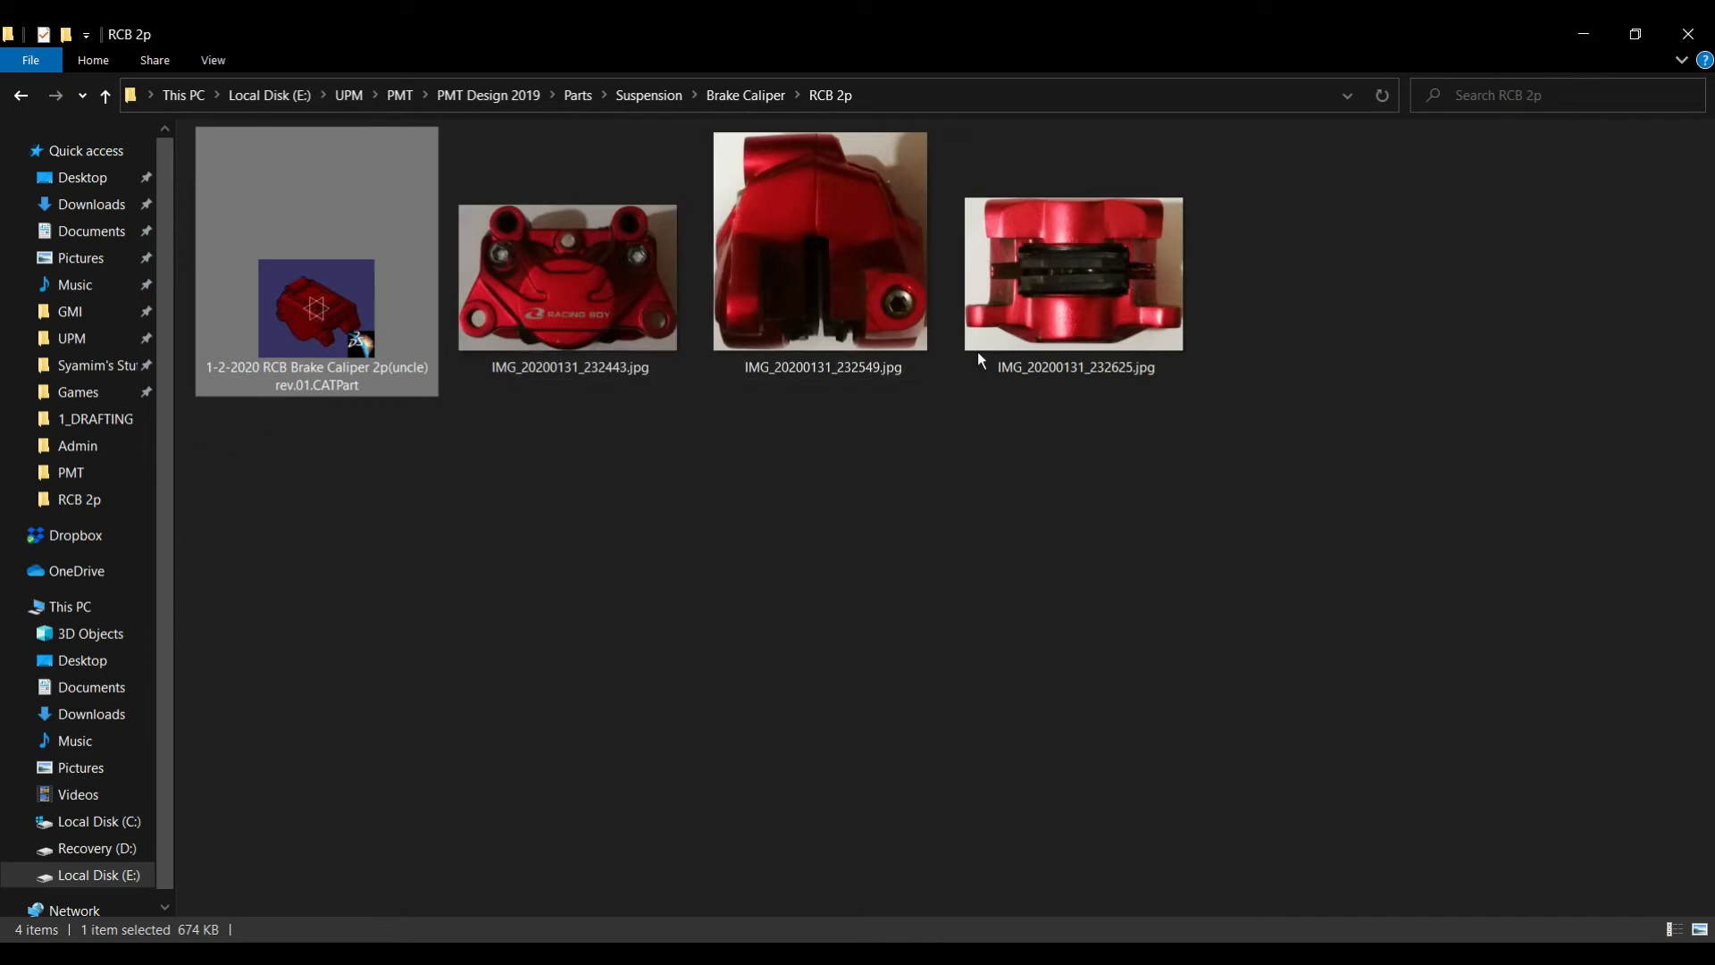
mouse_move(1026, 368)
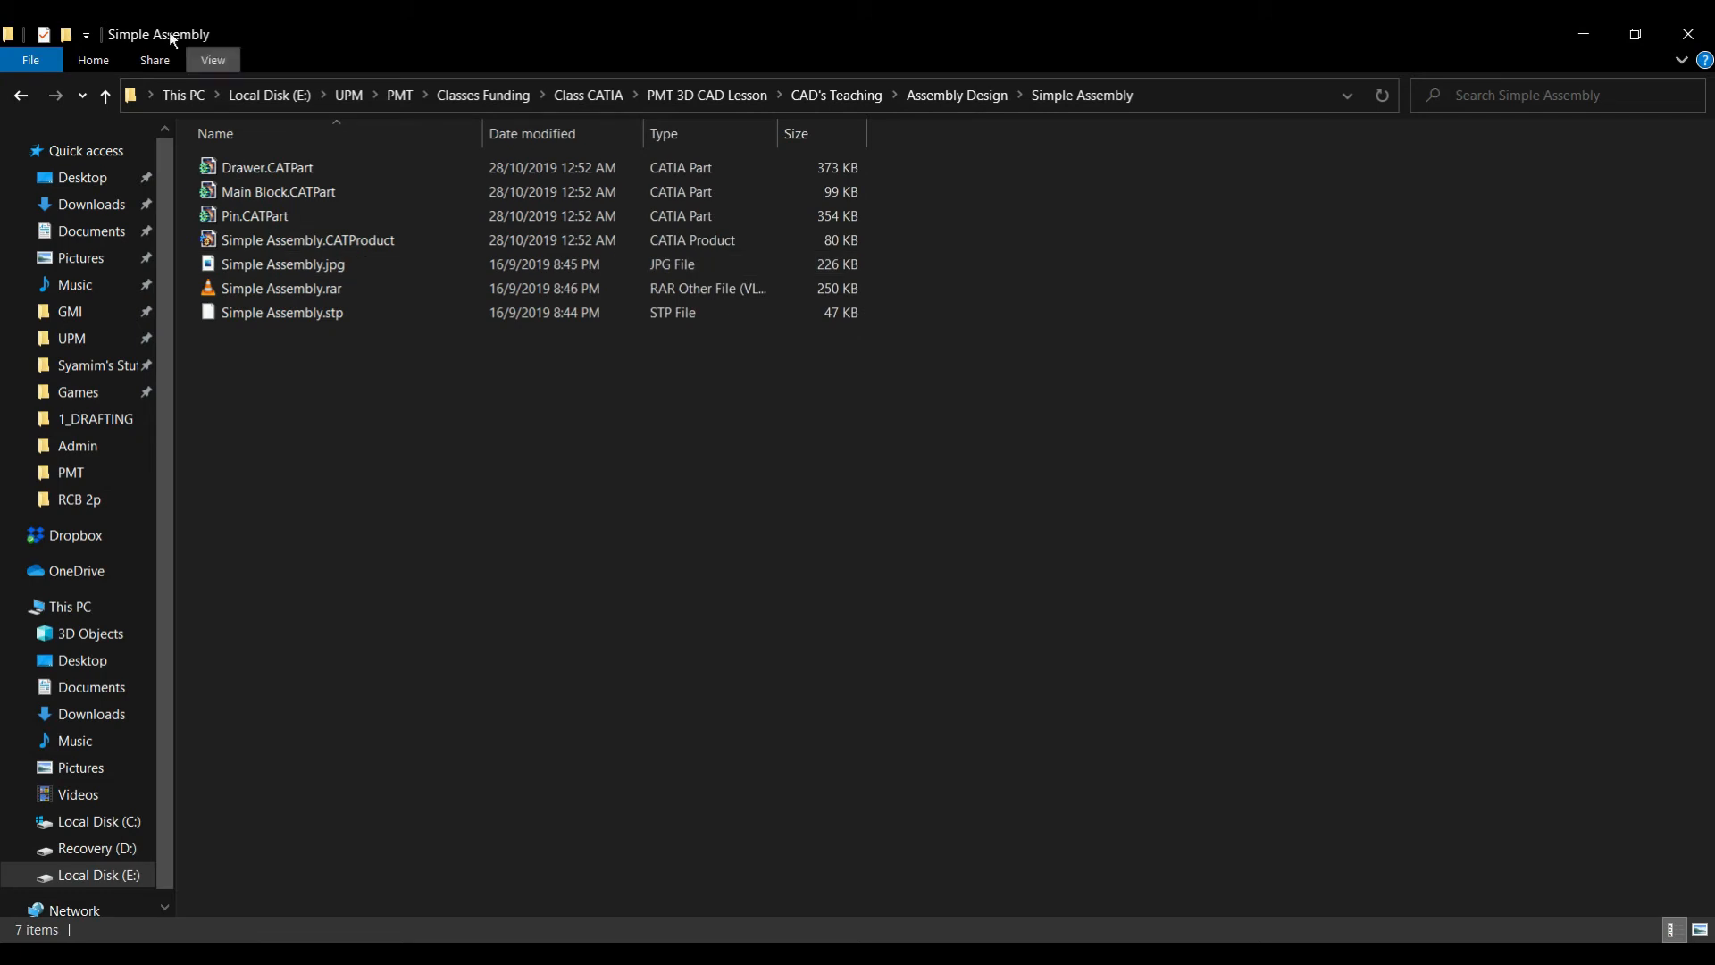
click(205, 59)
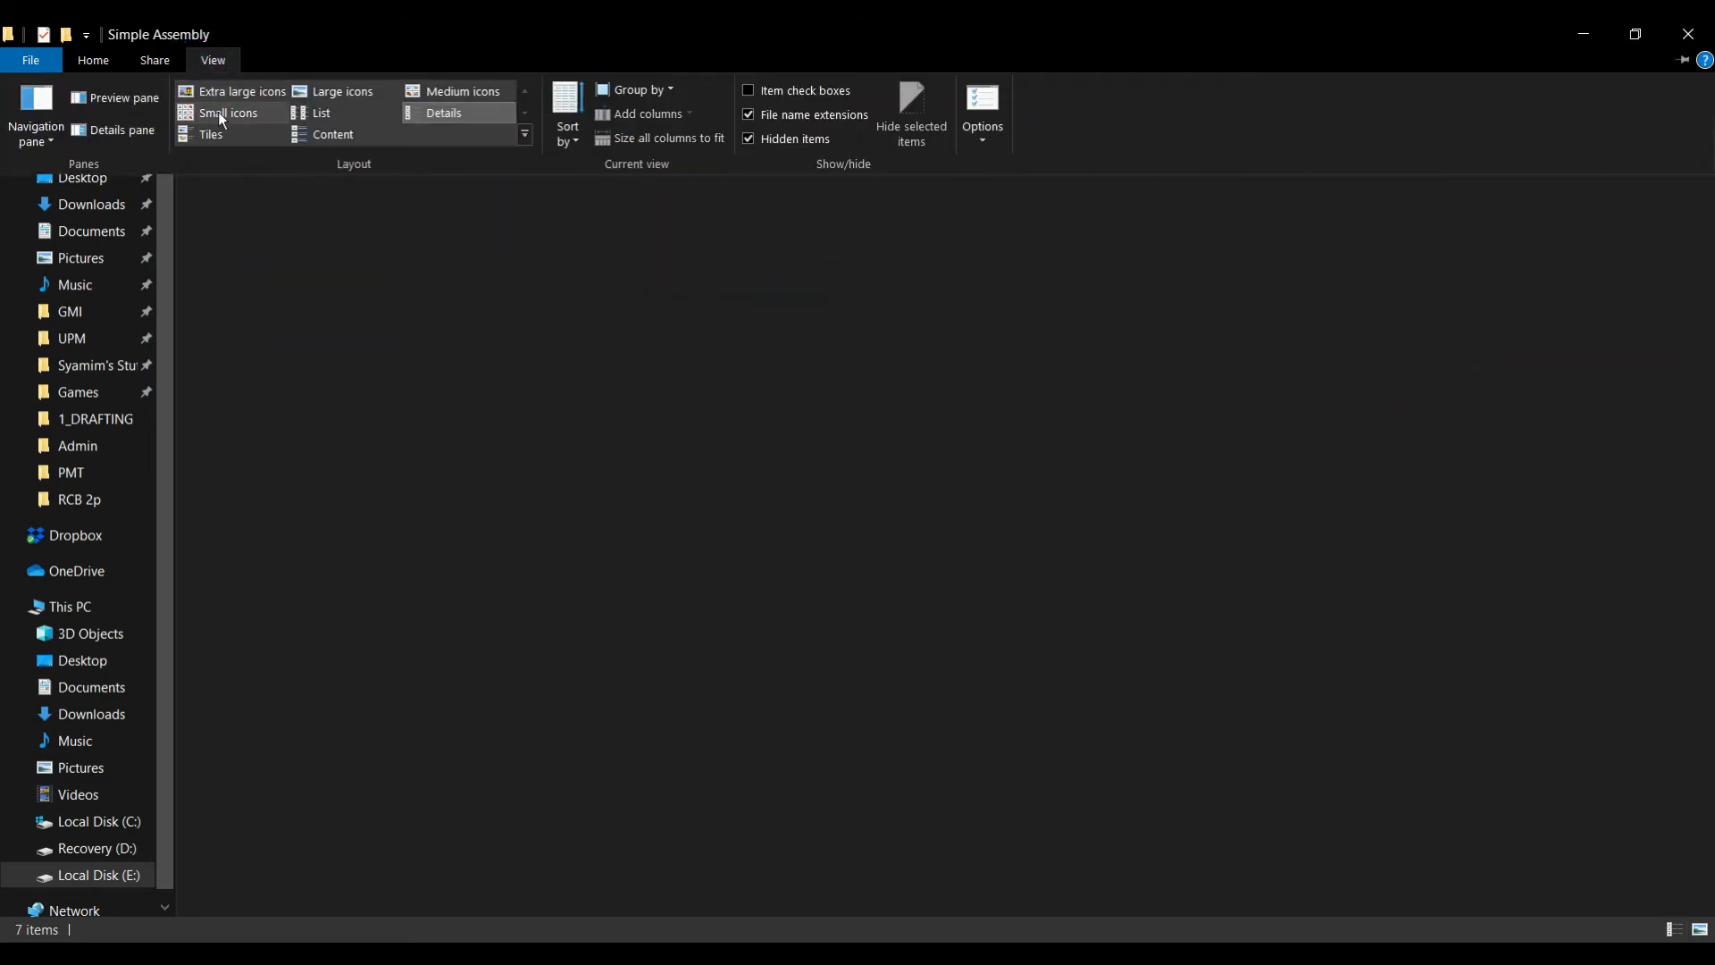
click(342, 91)
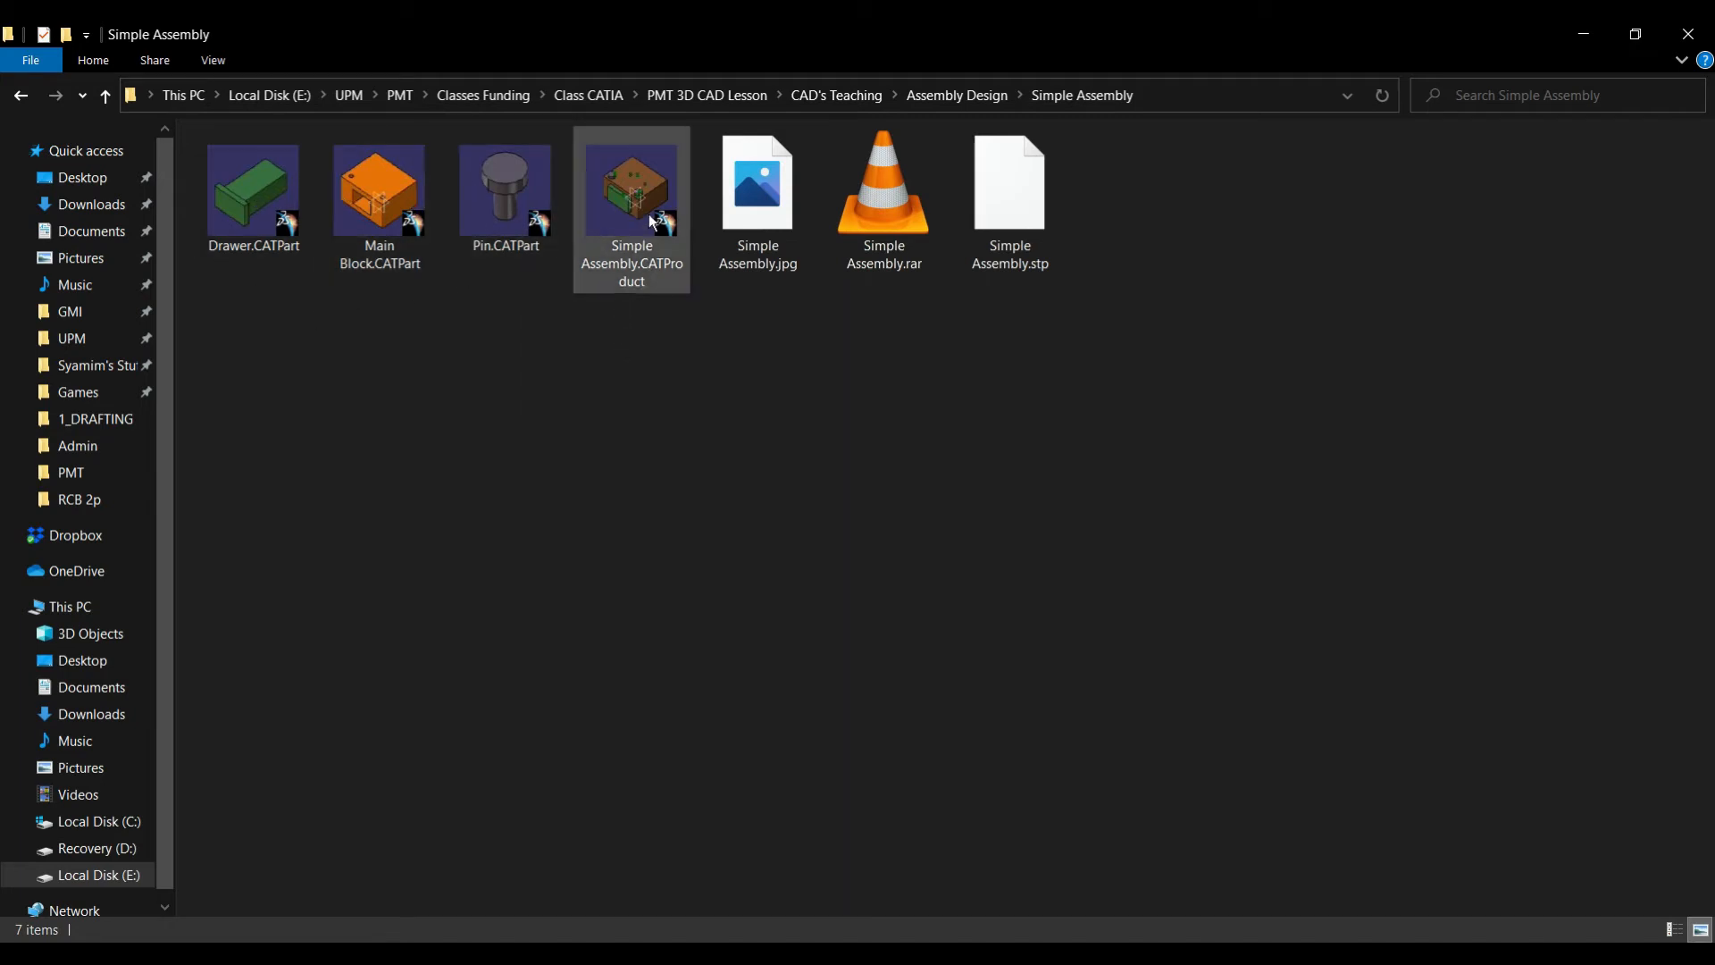
double_click(635, 245)
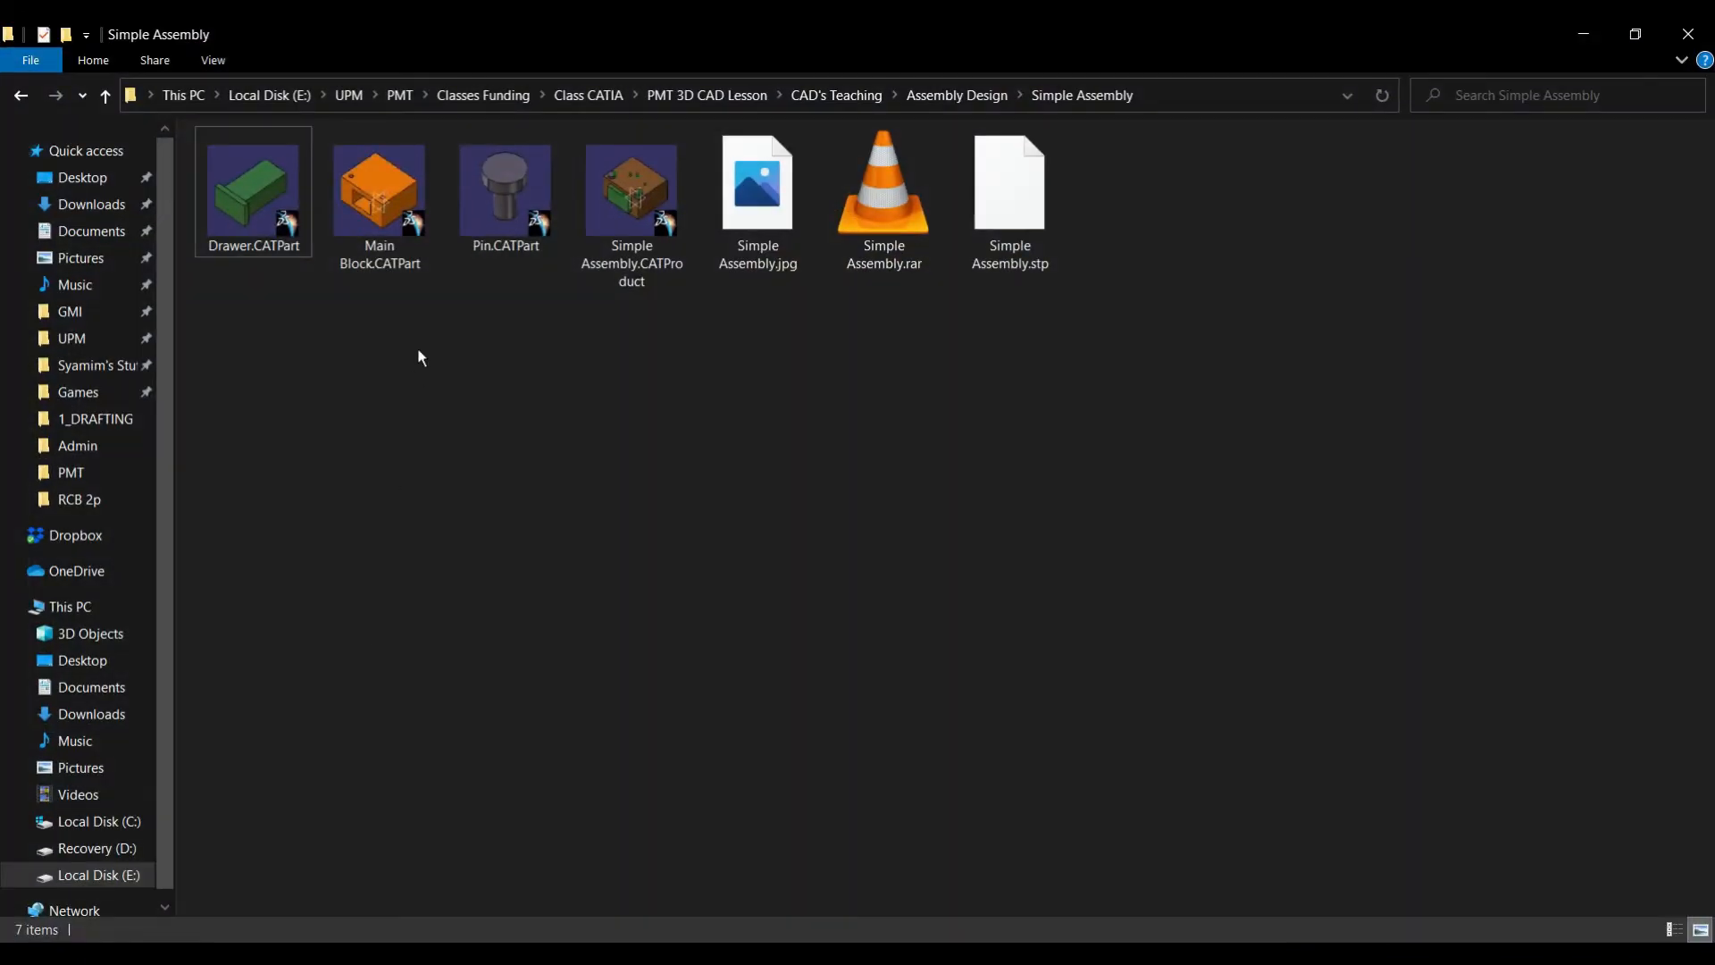
Minimize the file window to return to CATIA and switch to the empty Product2 document.
click(1581, 34)
click(563, 58)
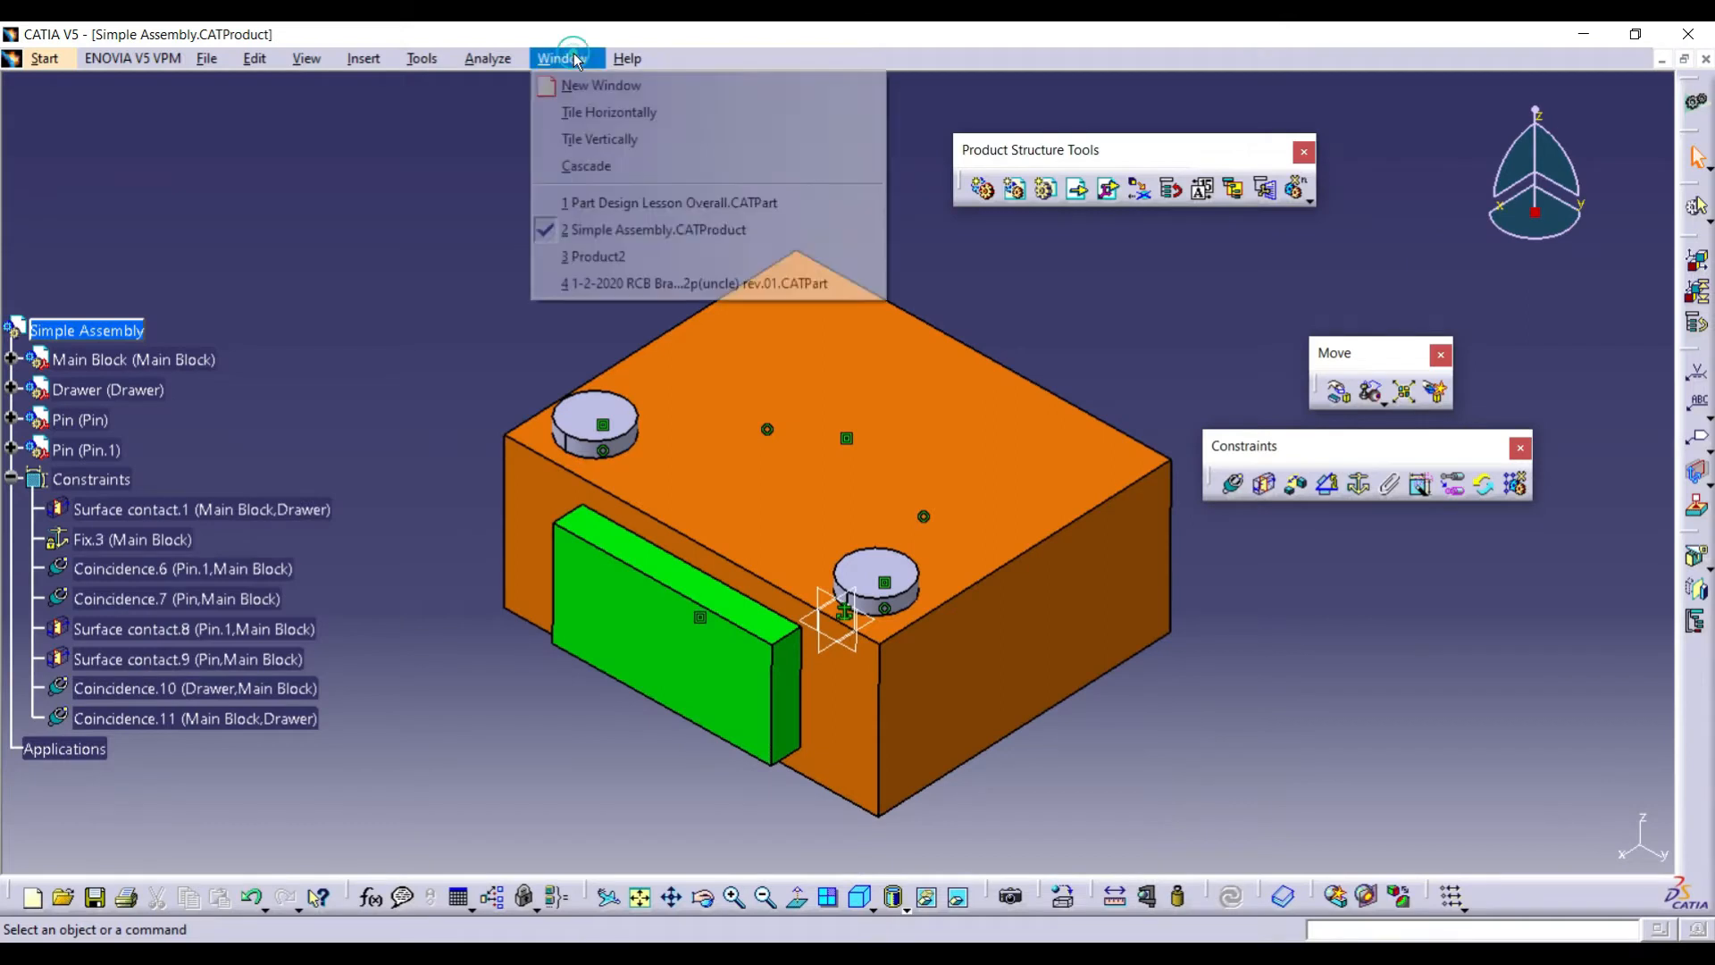
click(594, 256)
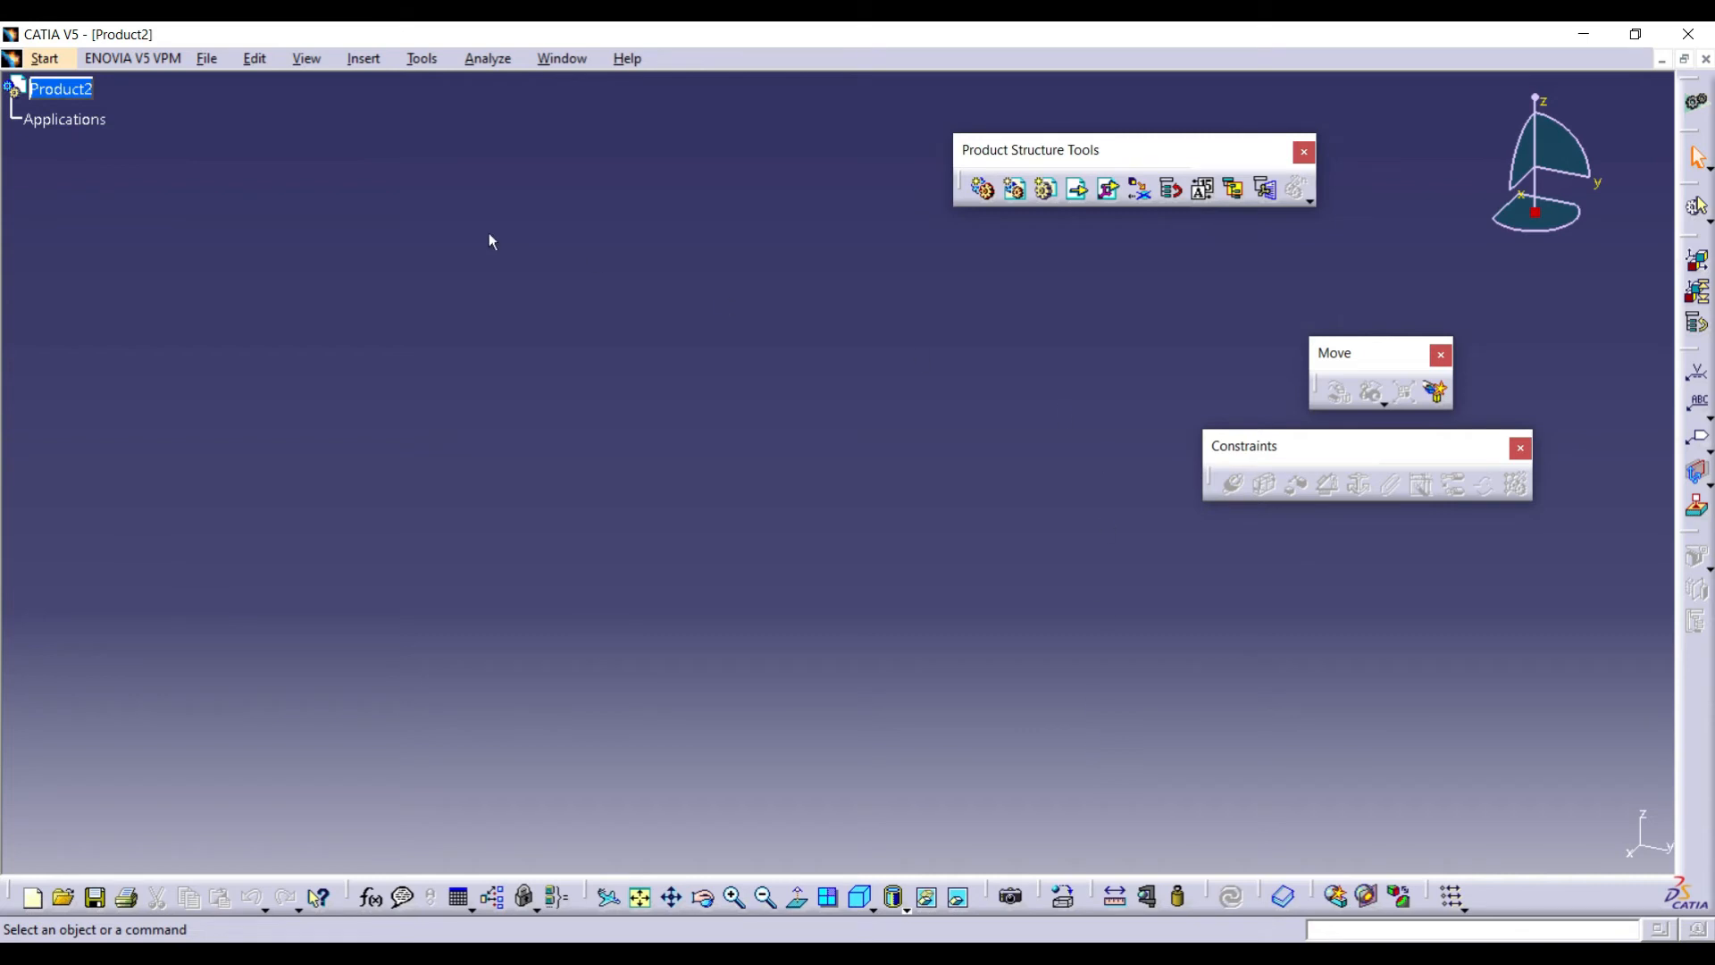
Try inserting a new empty part into Product2 and remove it again.
click(363, 59)
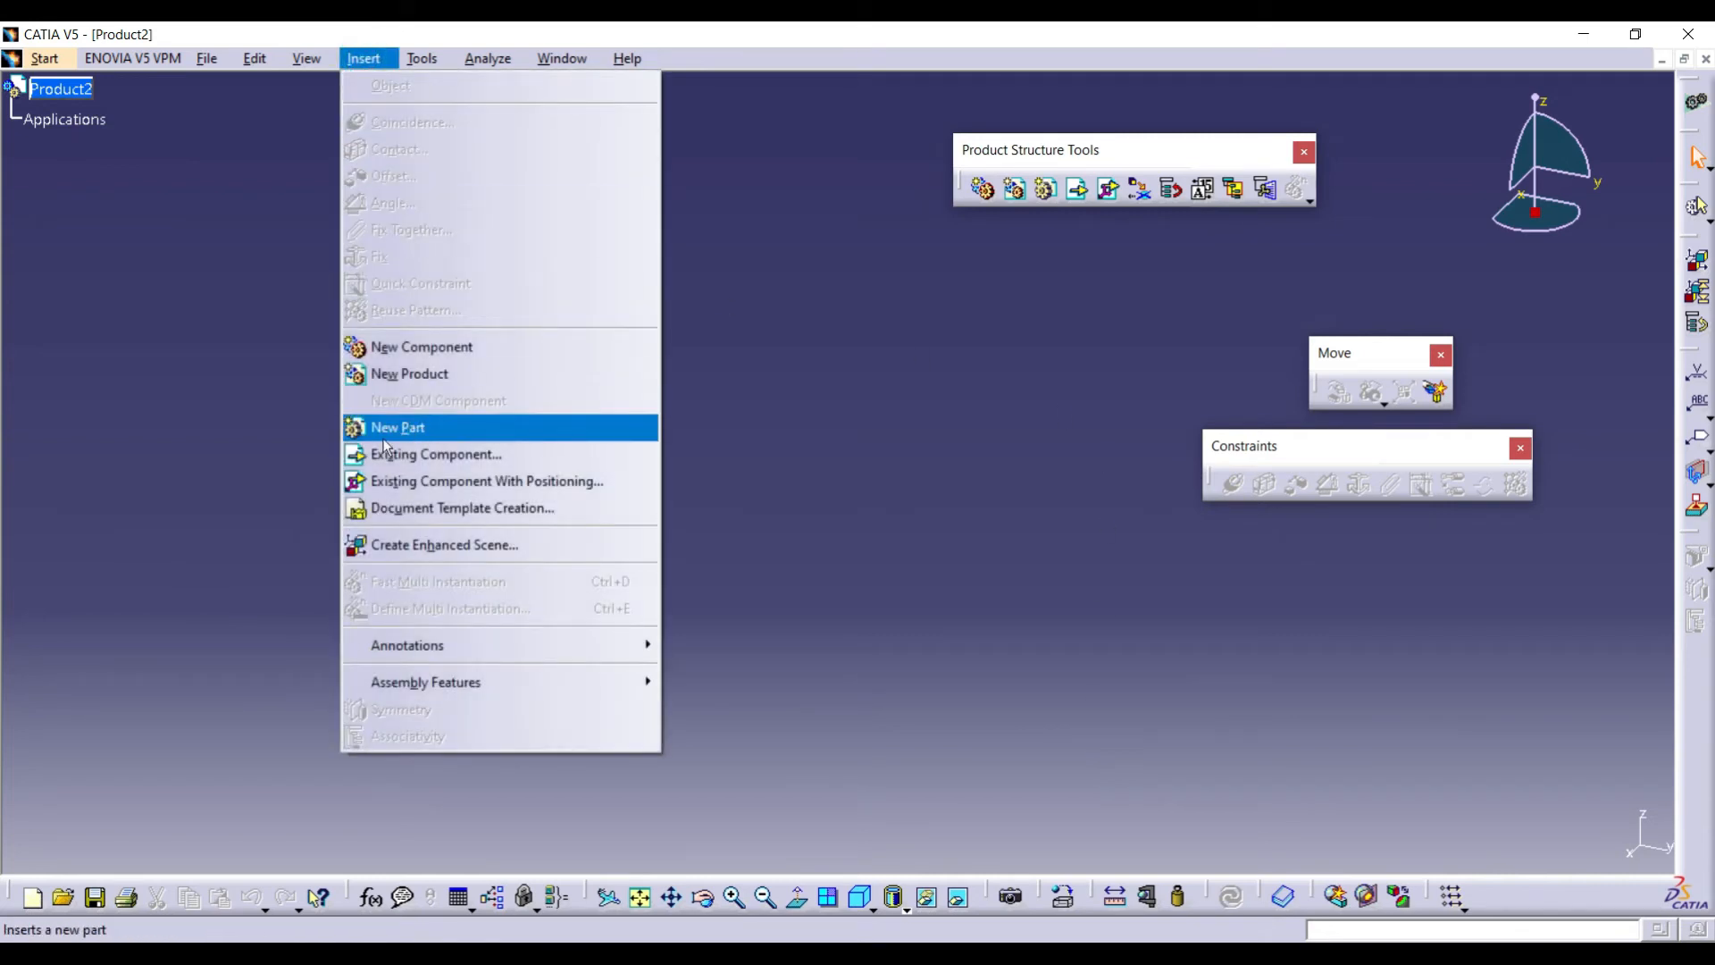
click(497, 437)
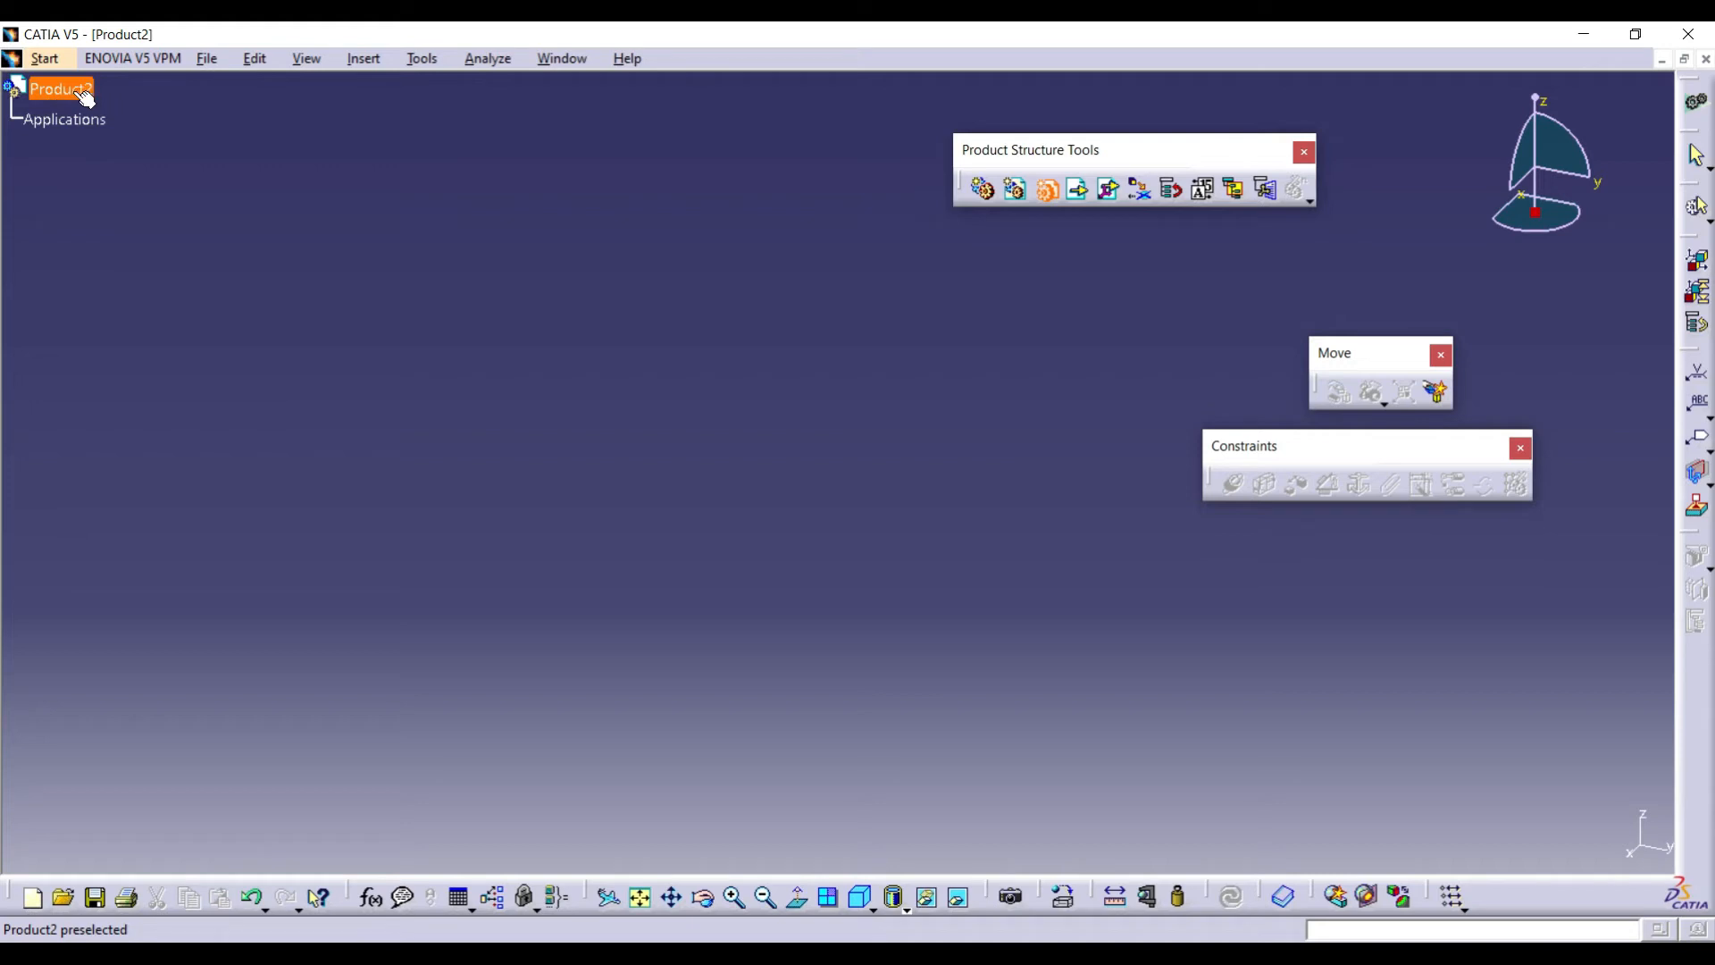
click(49, 93)
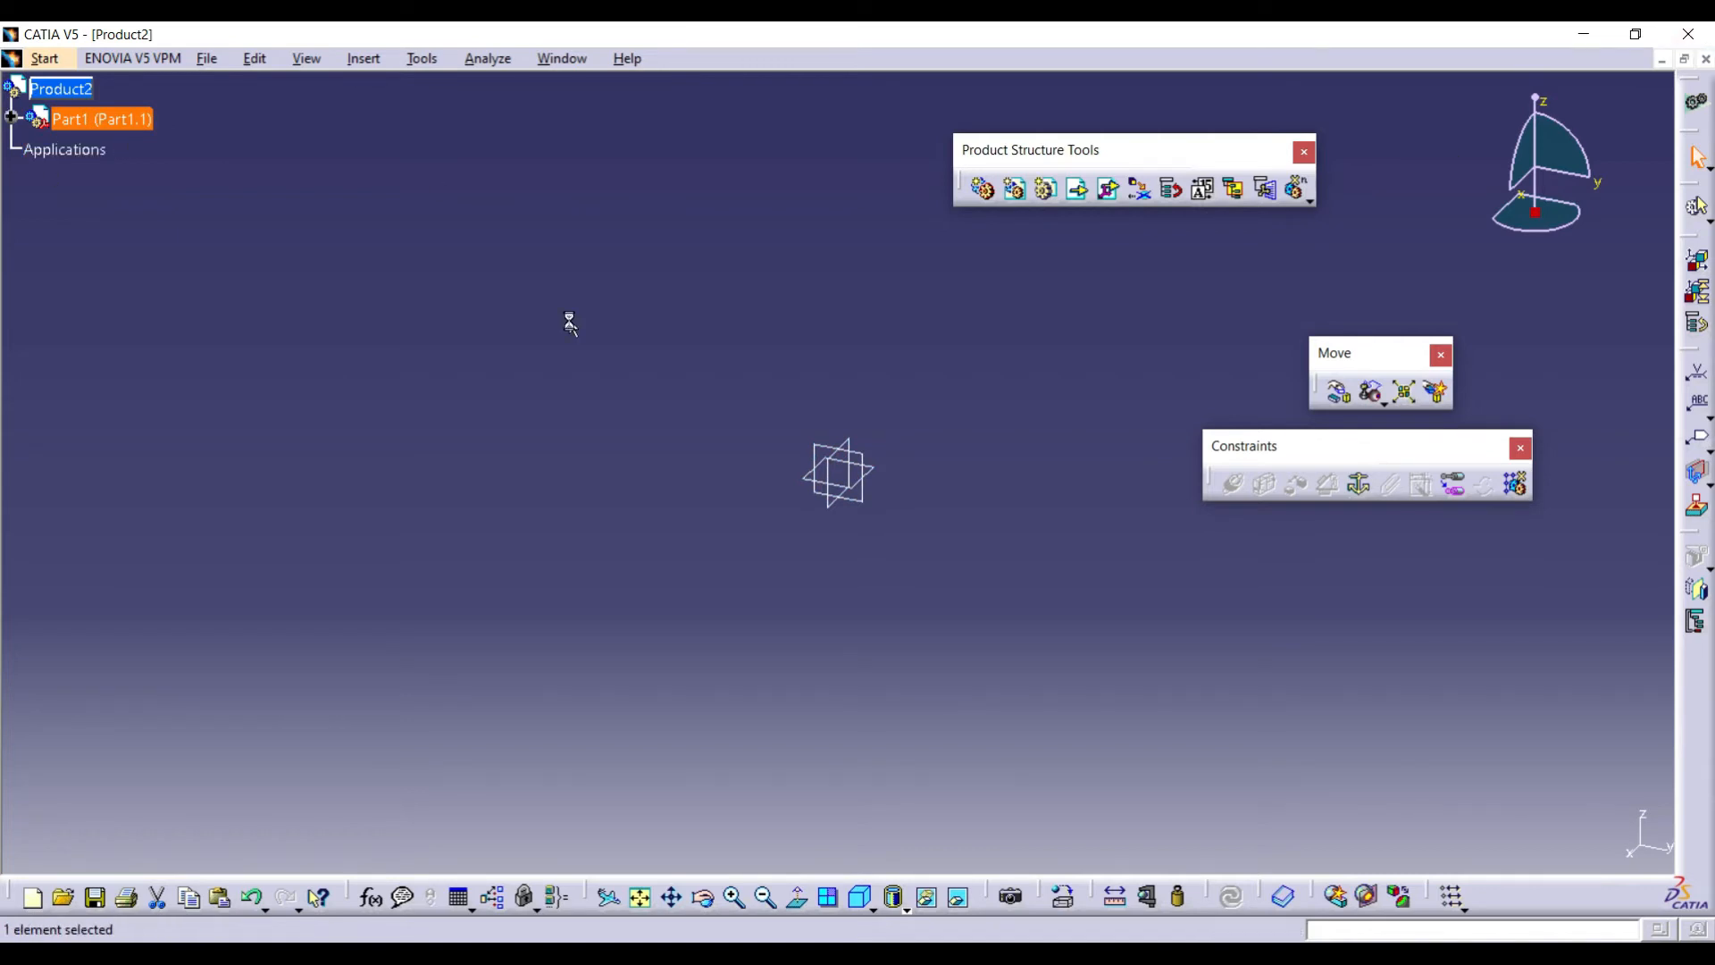
key(Delete)
Insert the existing component Main Block.CATPart from the Simple Assembly folder into Product2.
click(359, 62)
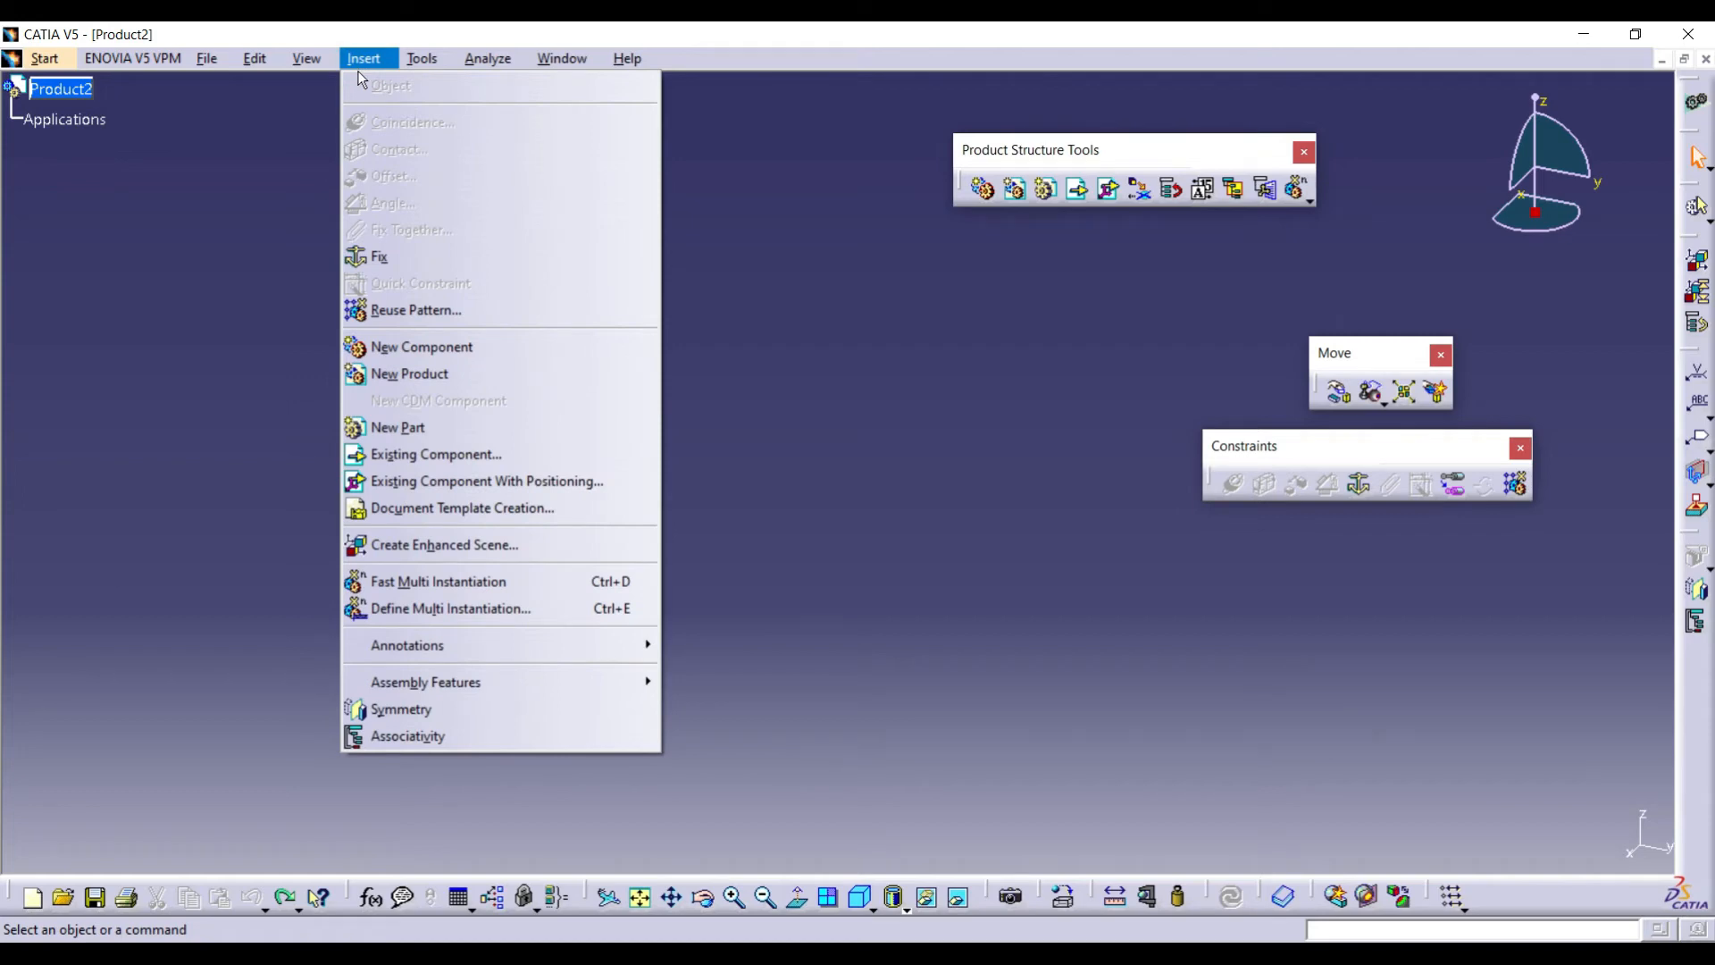
click(413, 456)
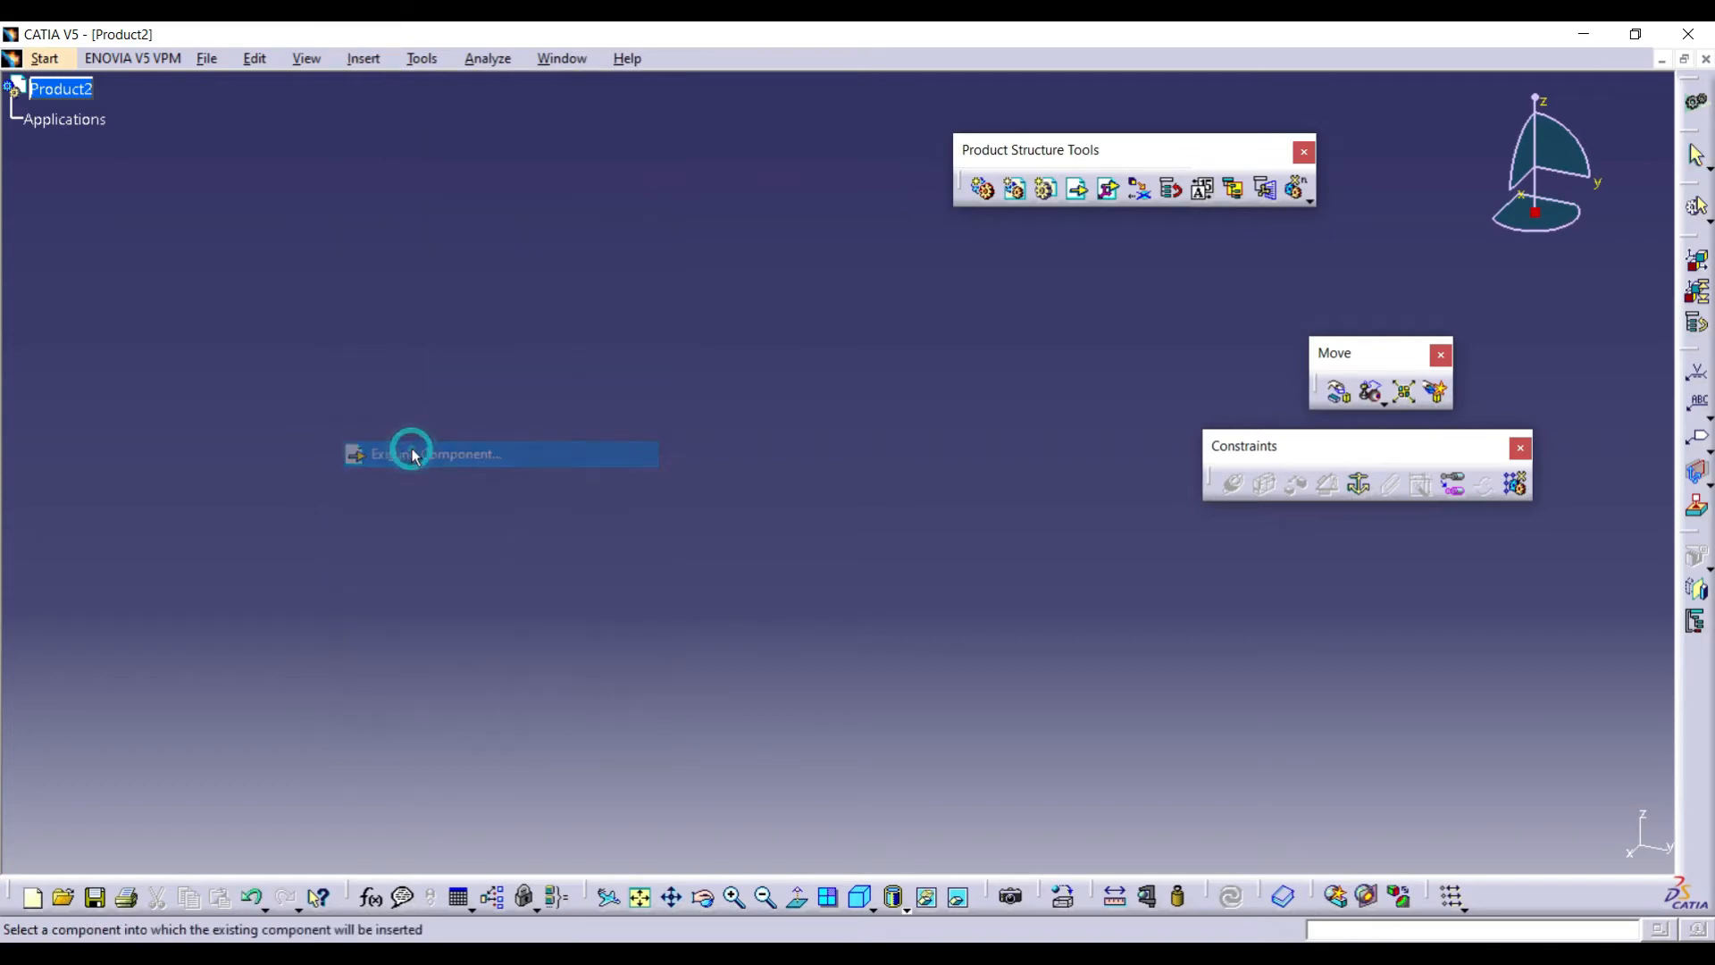
click(68, 97)
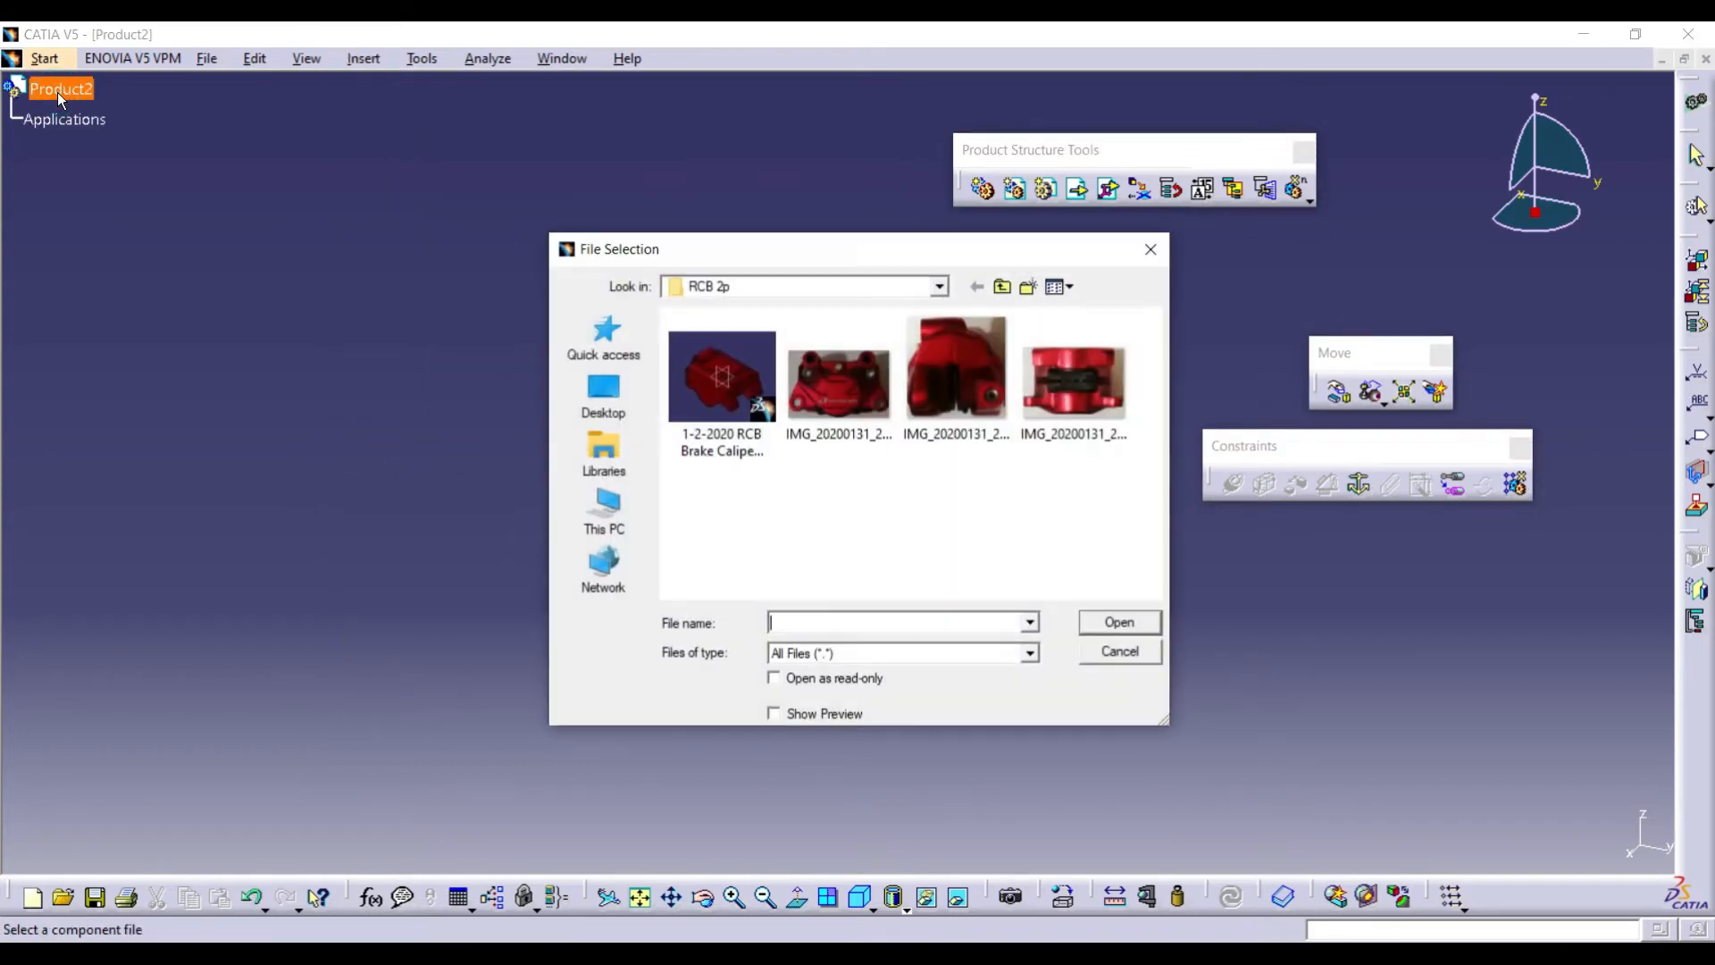
drag(846, 260, 735, 222)
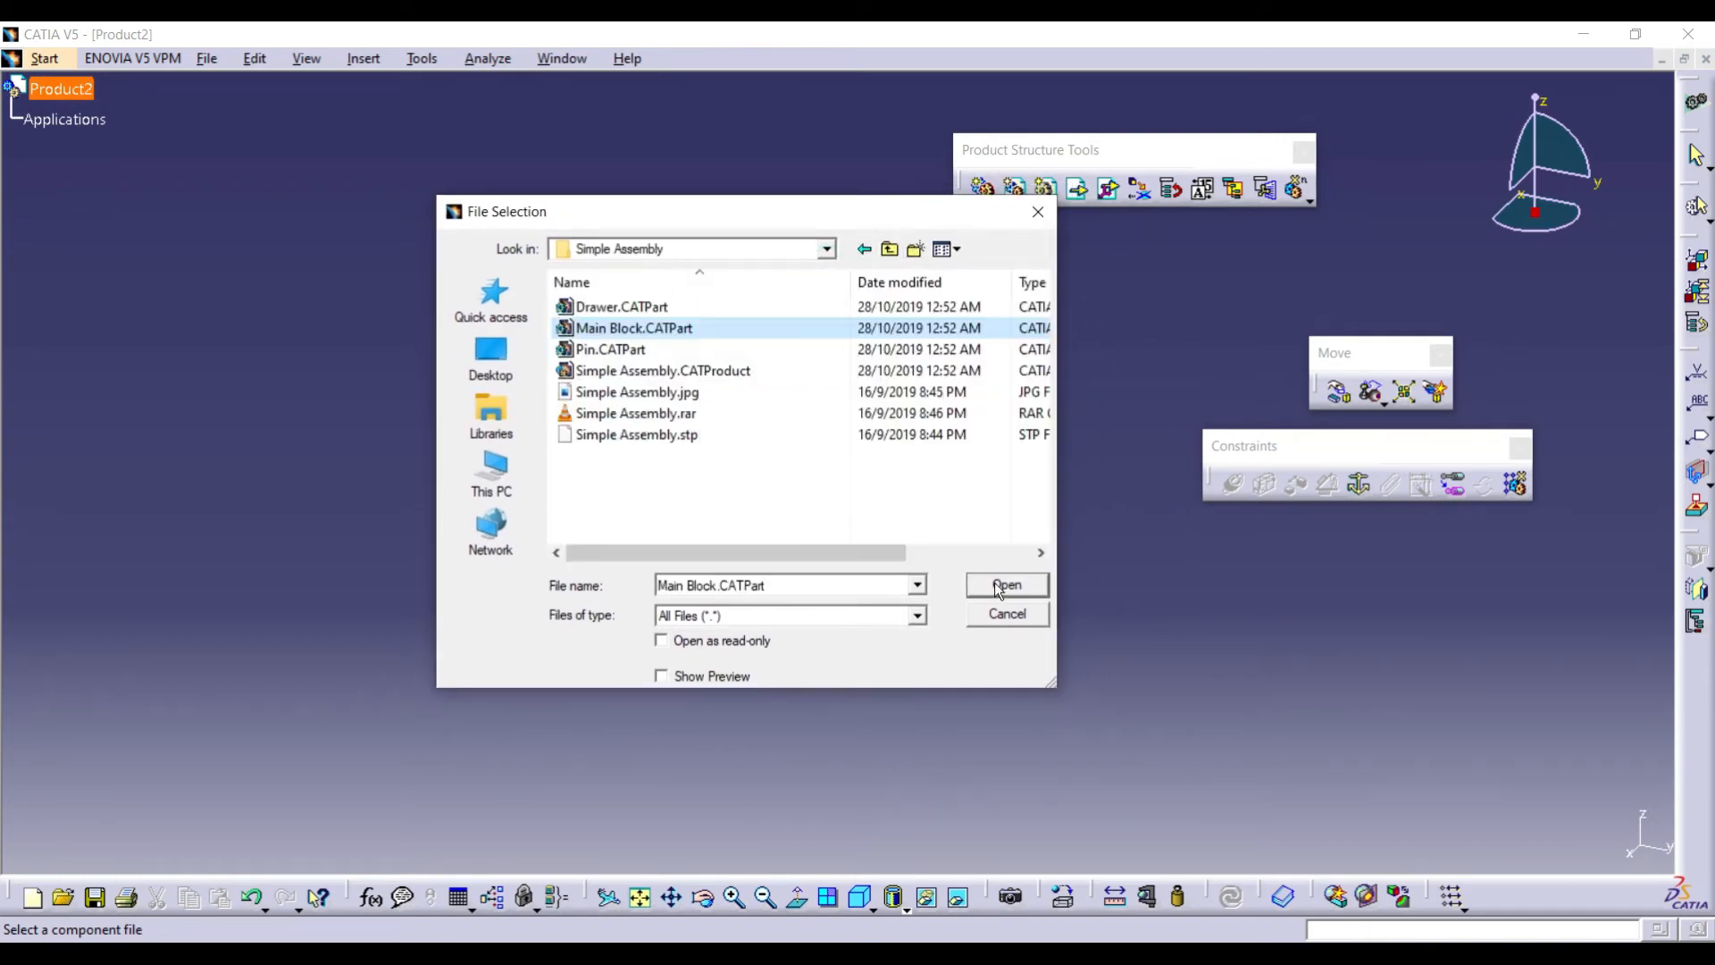
click(1001, 587)
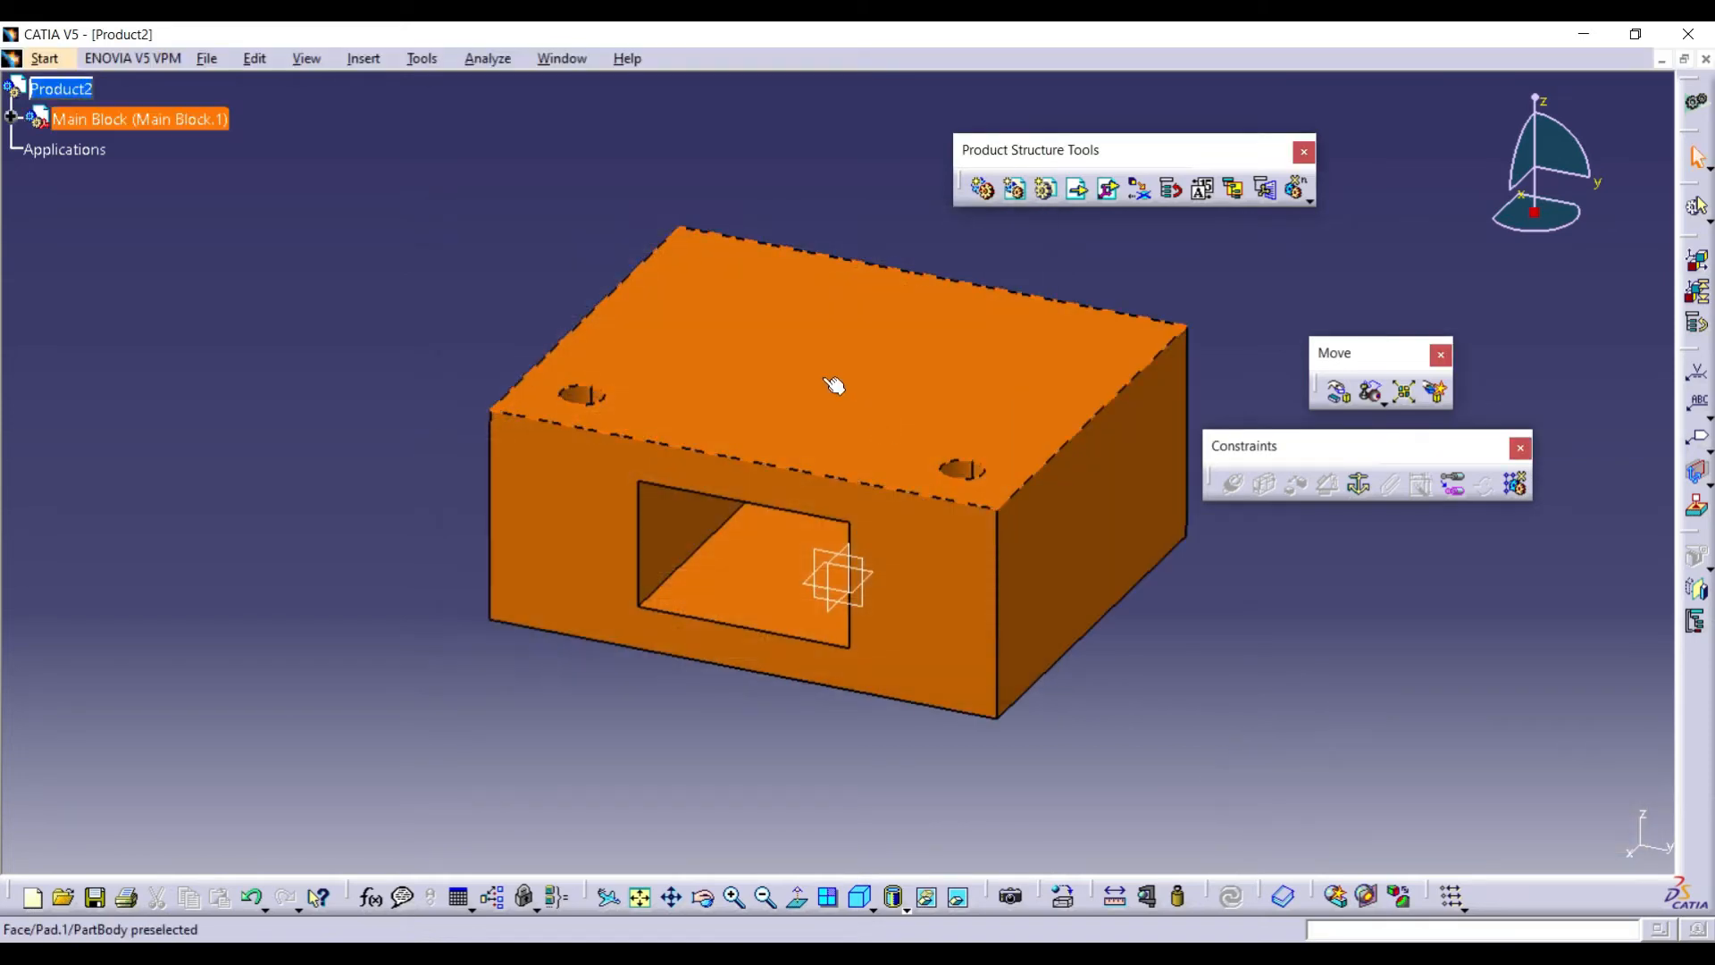
Anchor the Main Block in space with a Fix constraint.
middle_drag(834, 383, 791, 466)
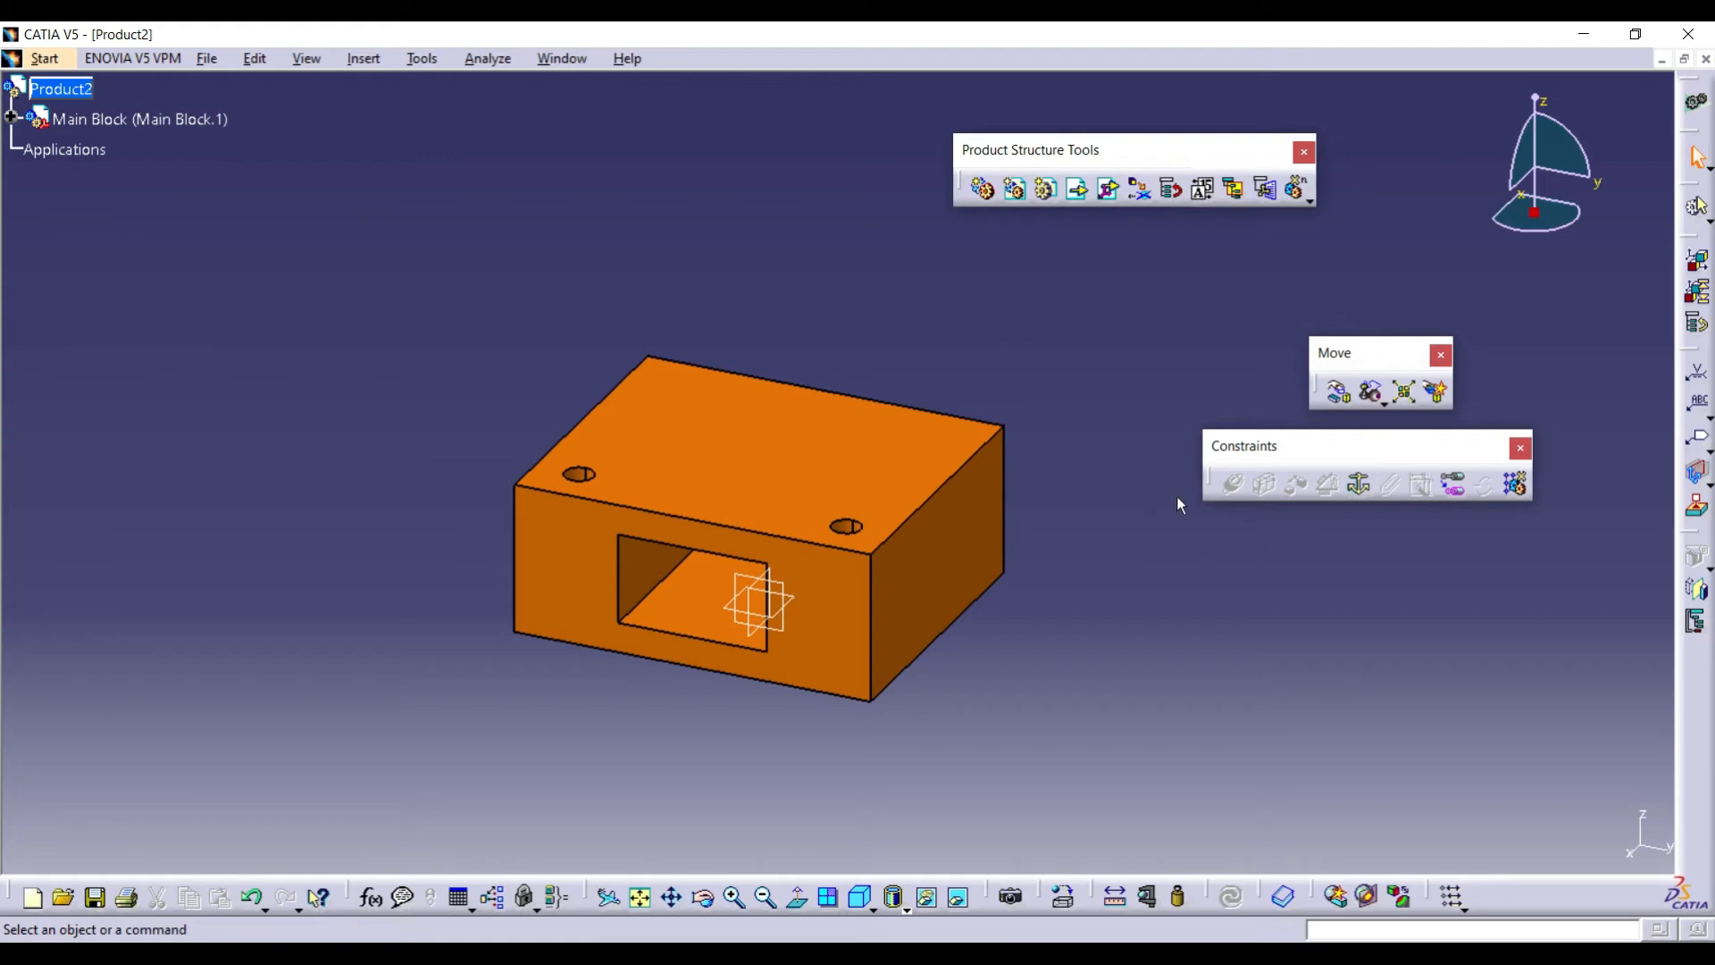
middle_drag(983, 476, 802, 595)
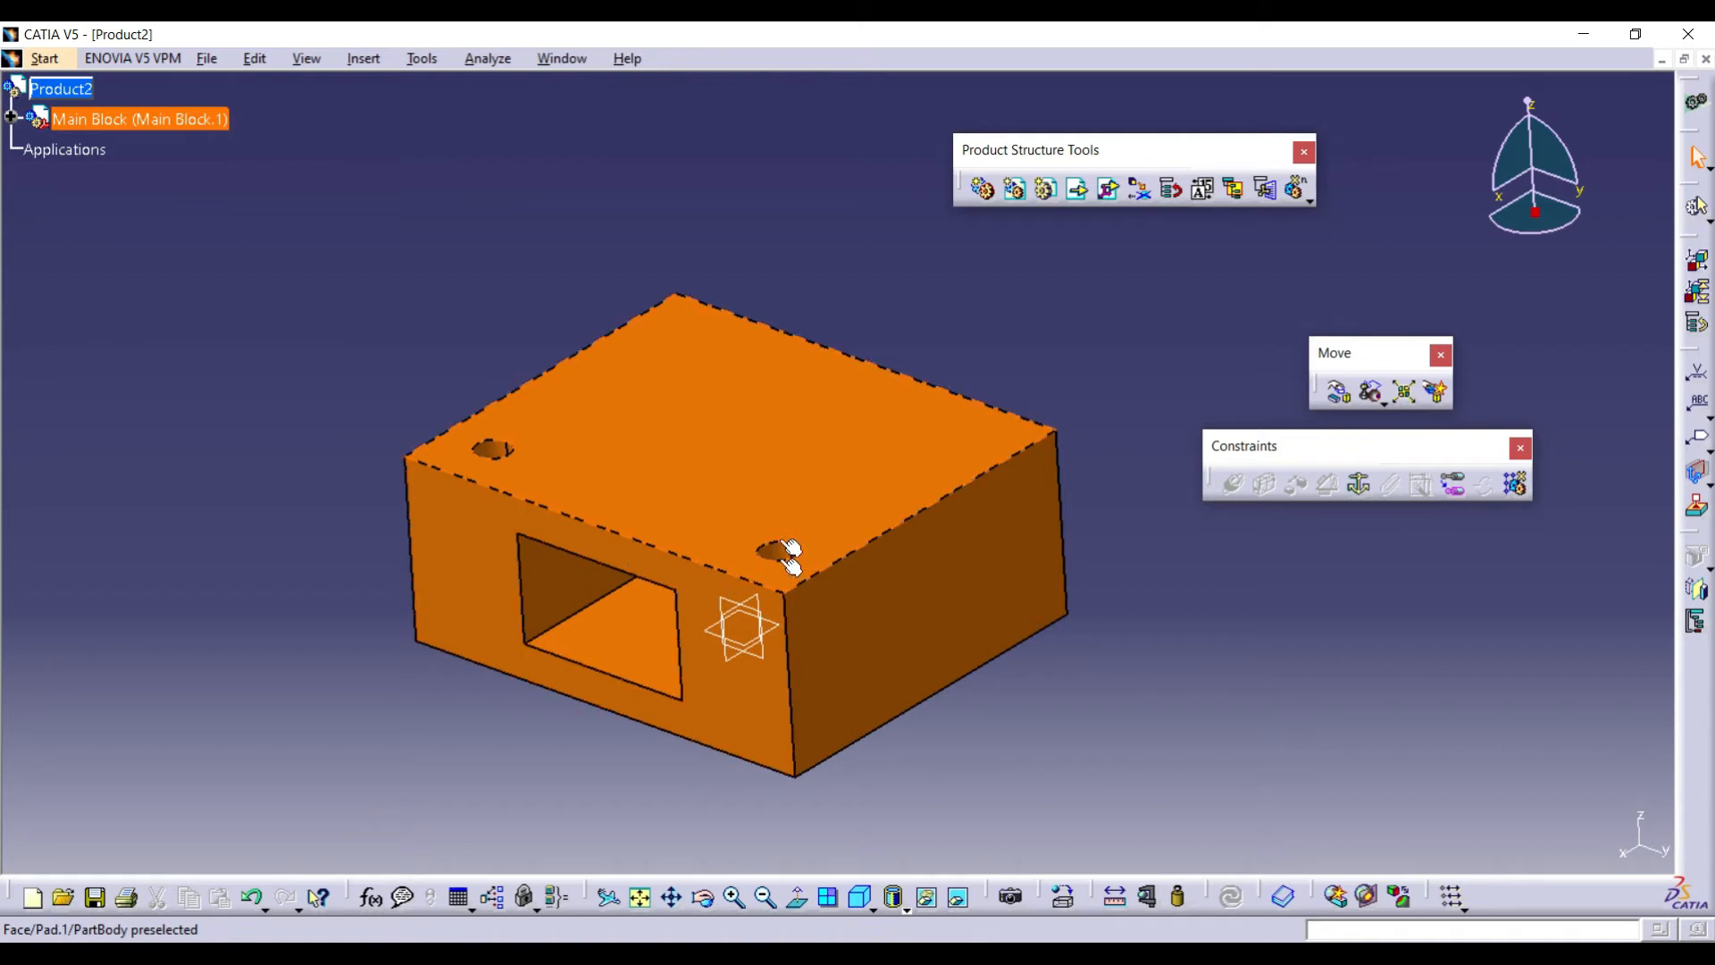
middle_drag(798, 434, 822, 501)
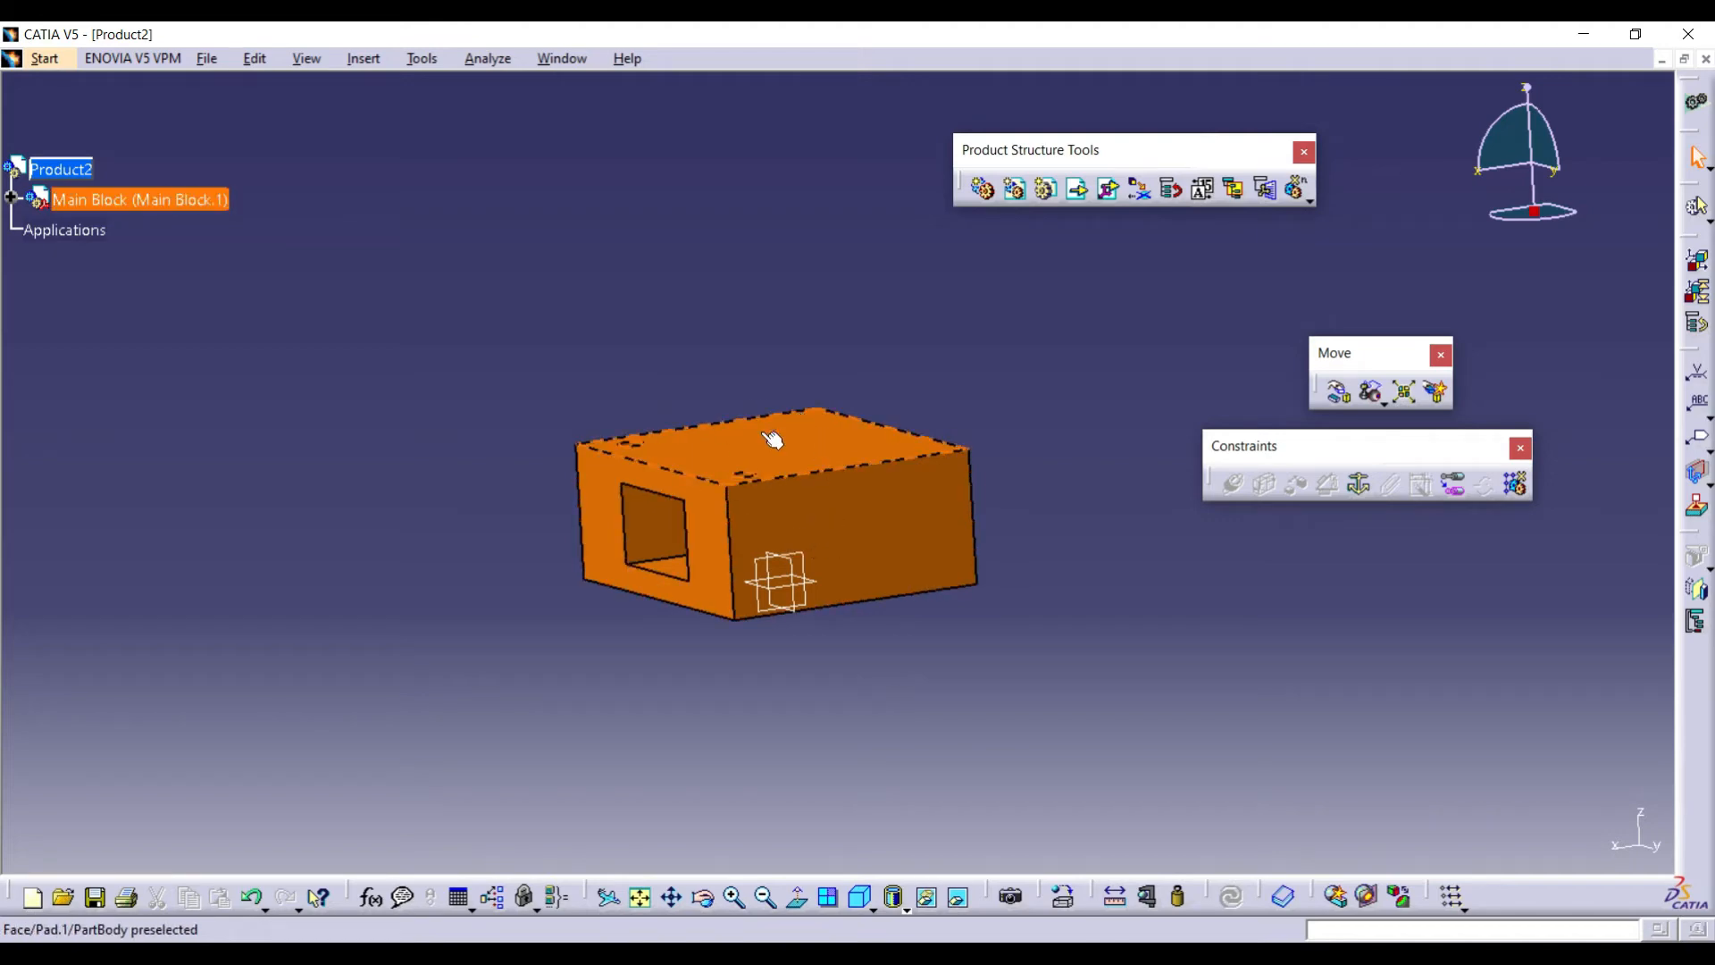
middle_drag(812, 486, 1026, 535)
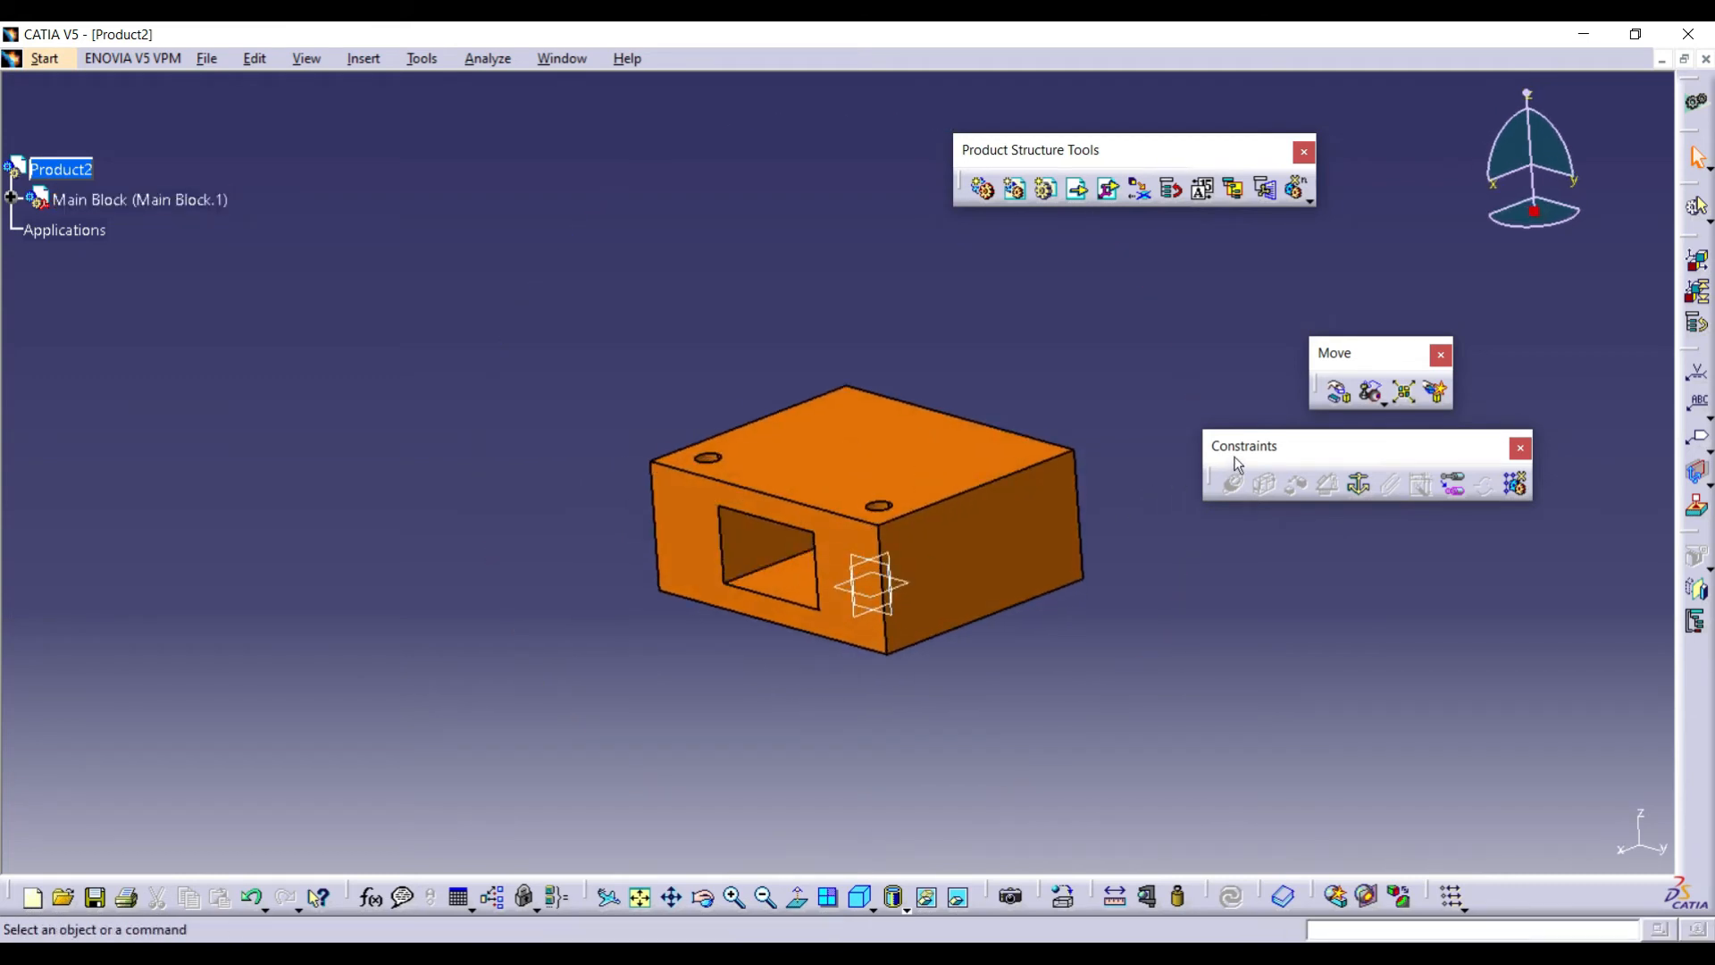
click(1359, 486)
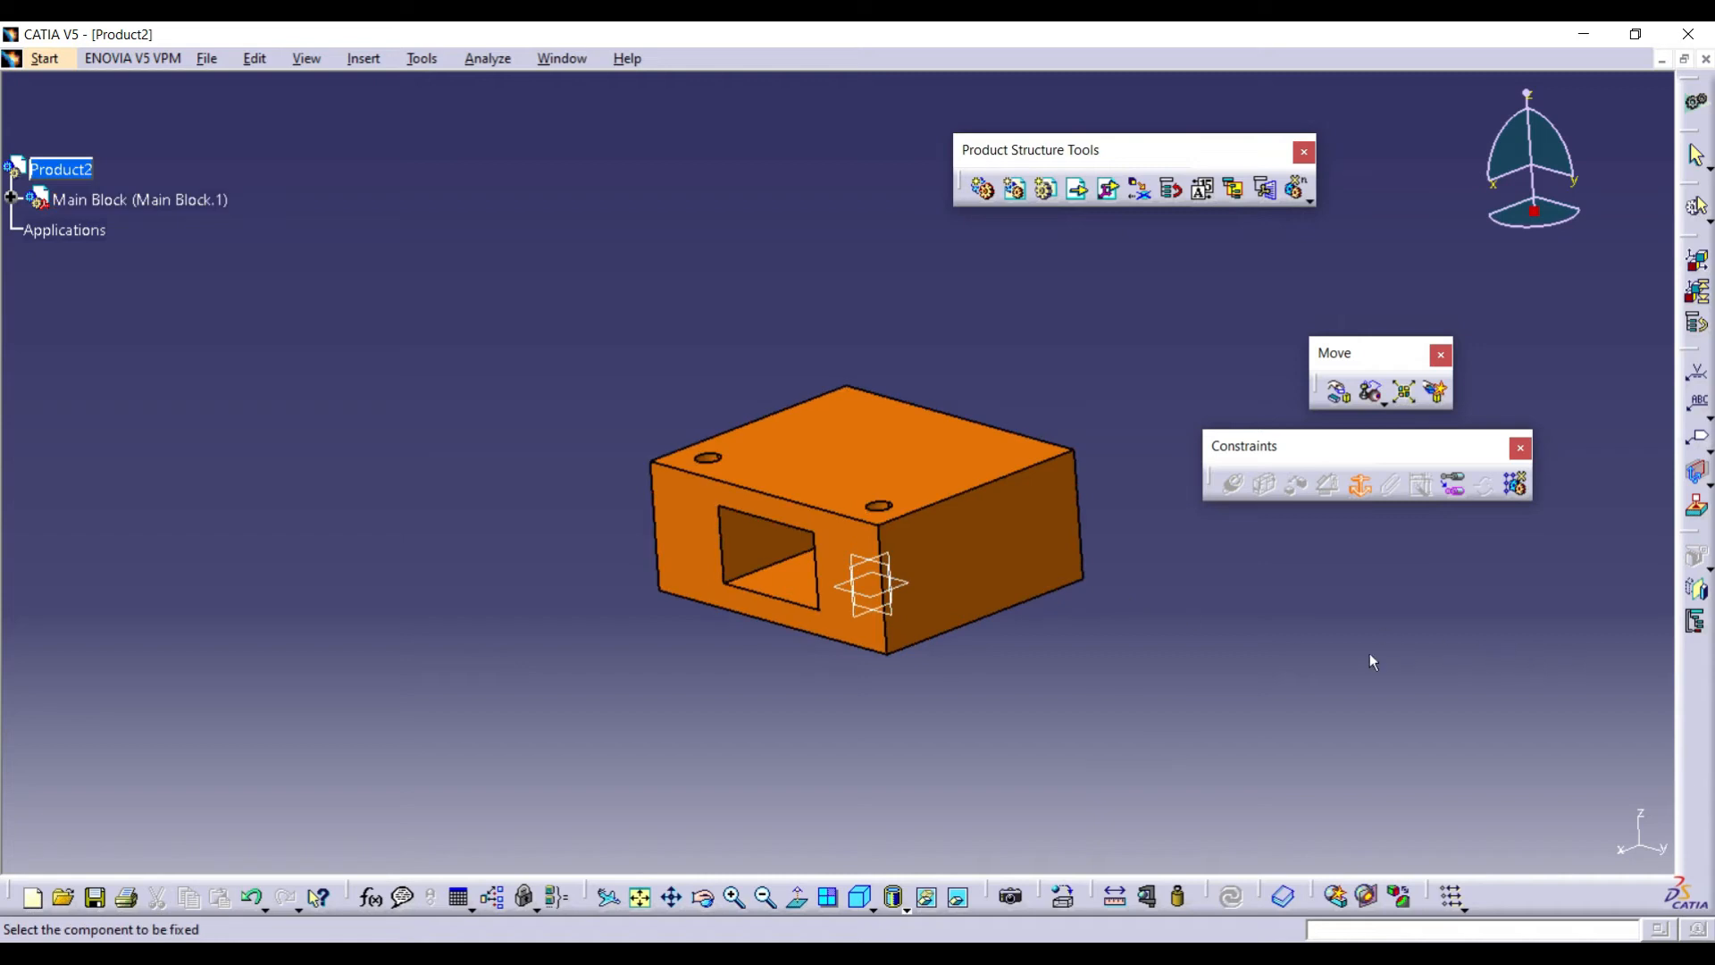
click(944, 498)
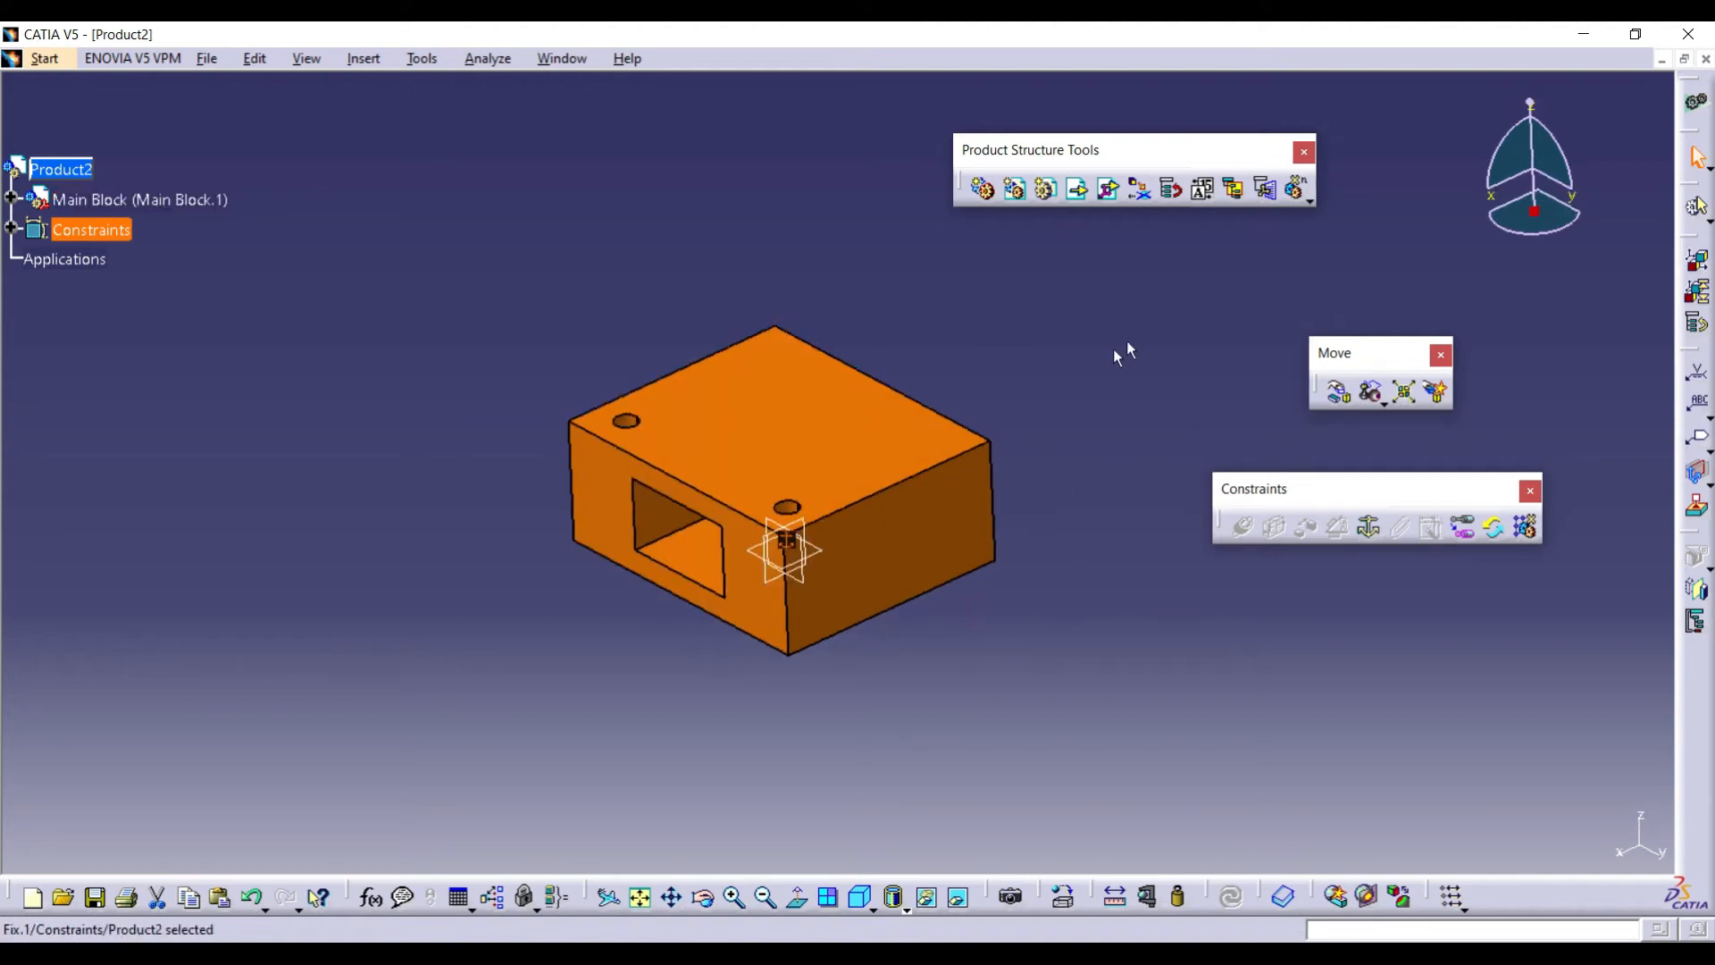
Reposition the floating Product Structure Tools, Move and Constraints toolbars beside the model, leaving the Manipulation command cancelled.
drag(1134, 152, 1221, 183)
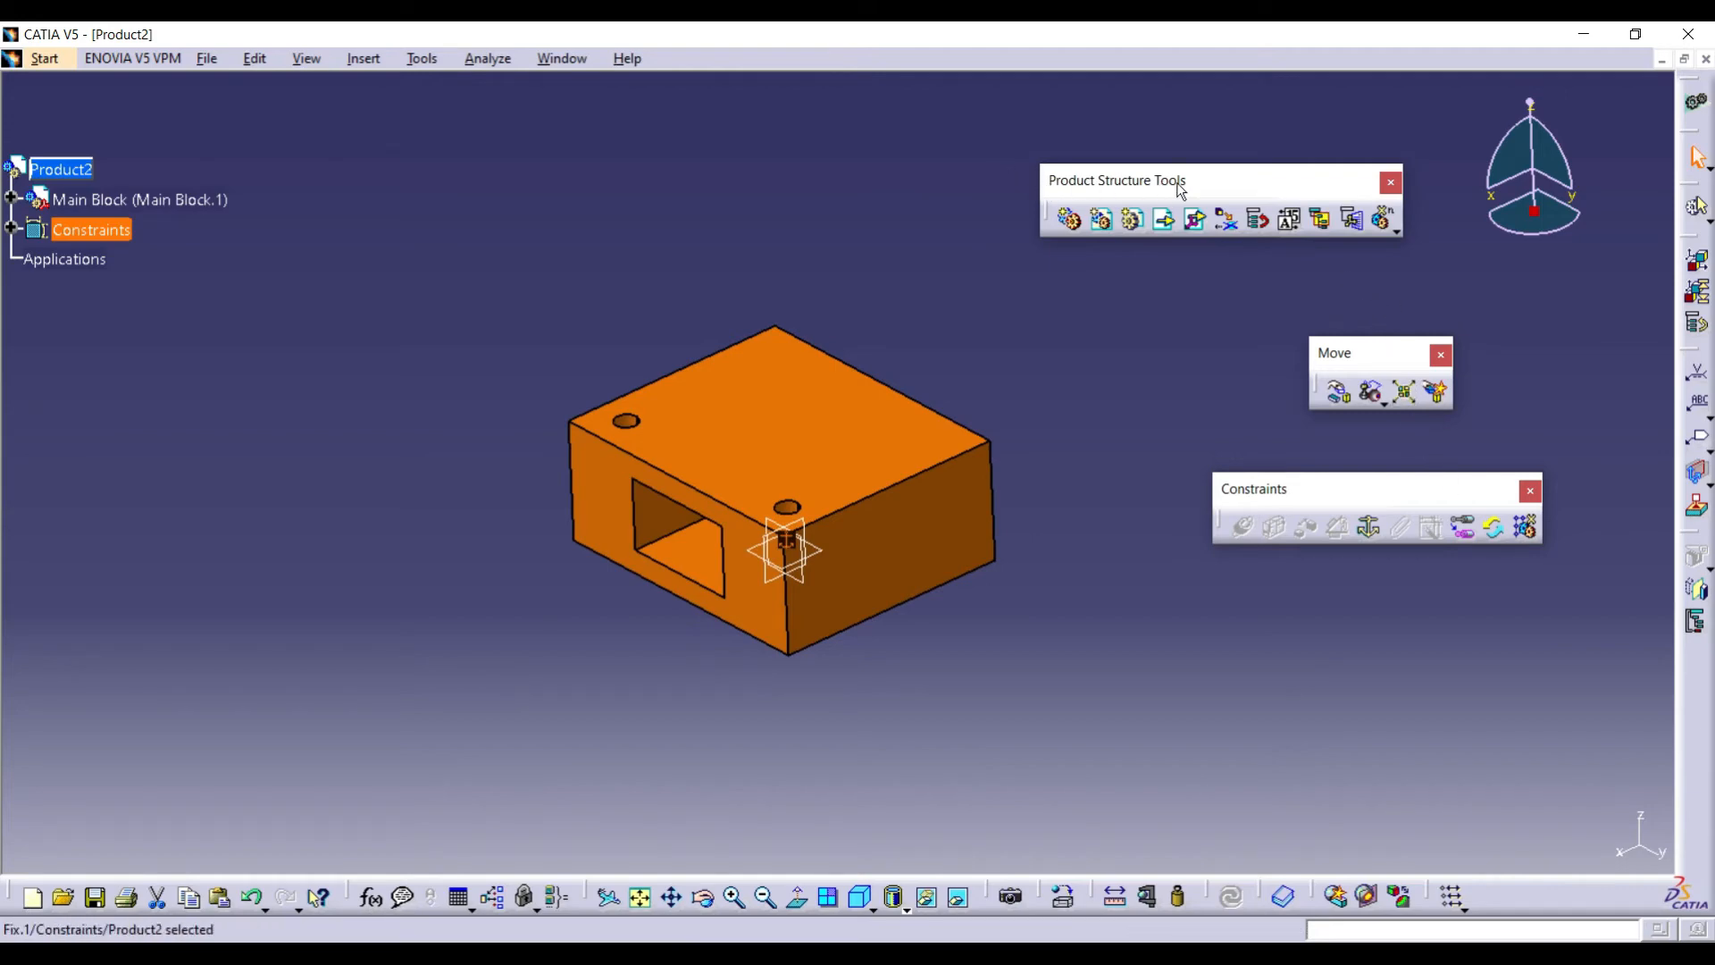
click(375, 61)
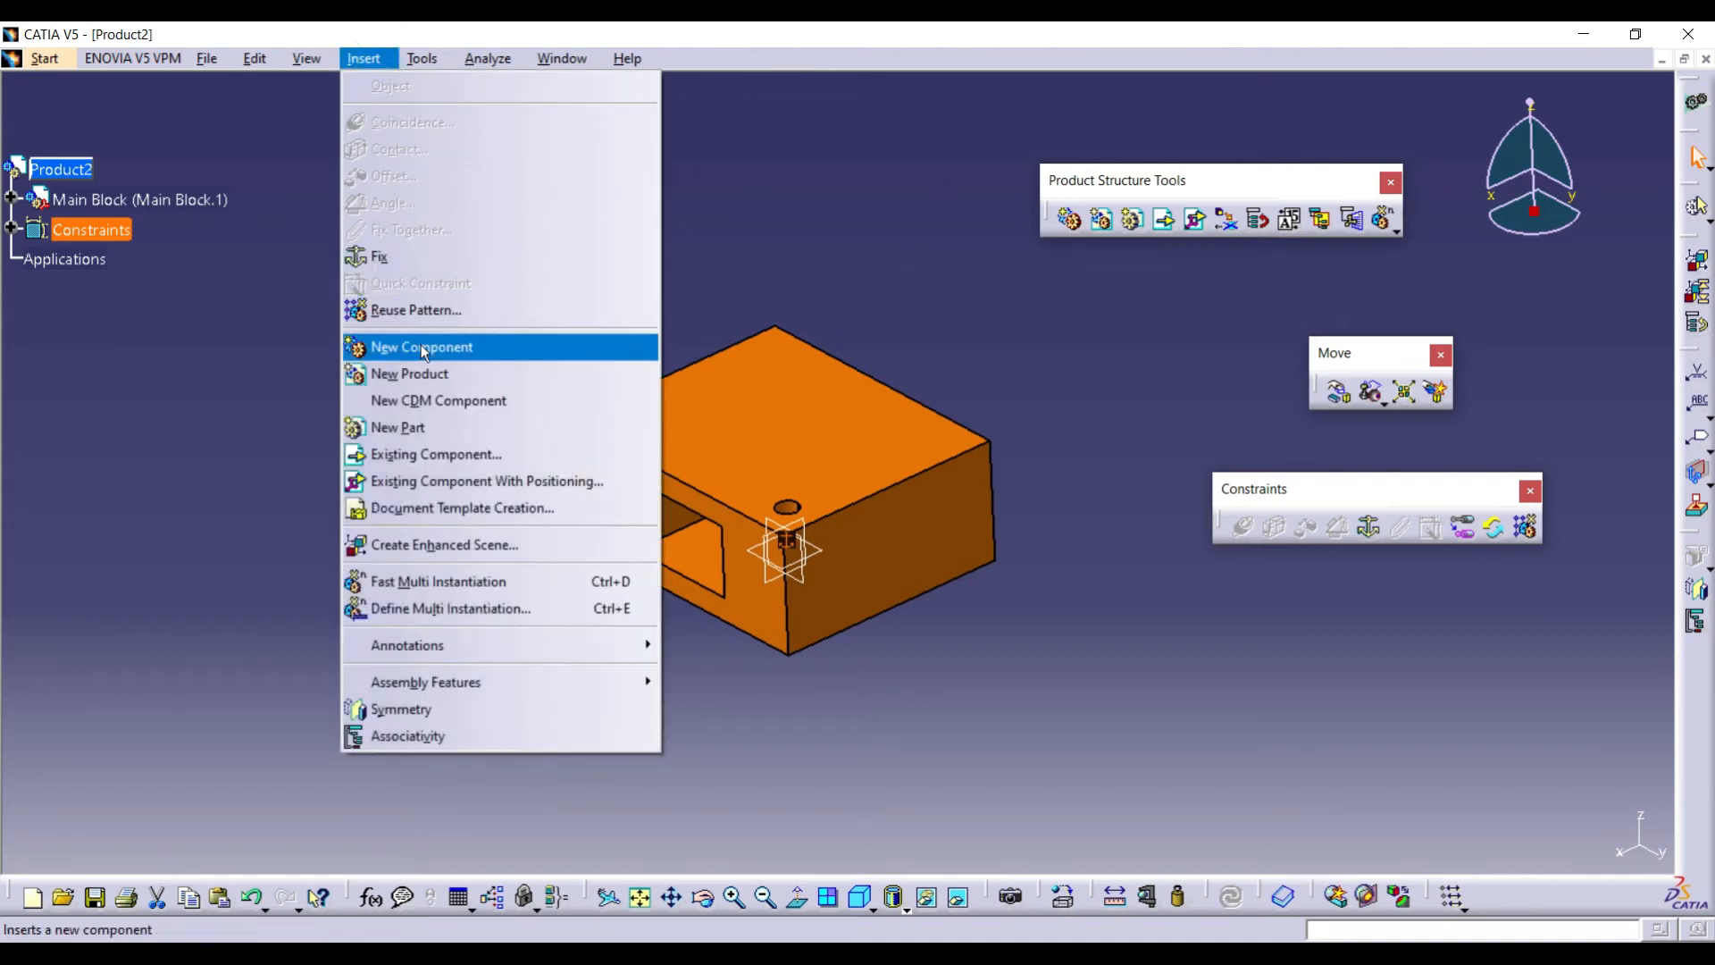
click(919, 242)
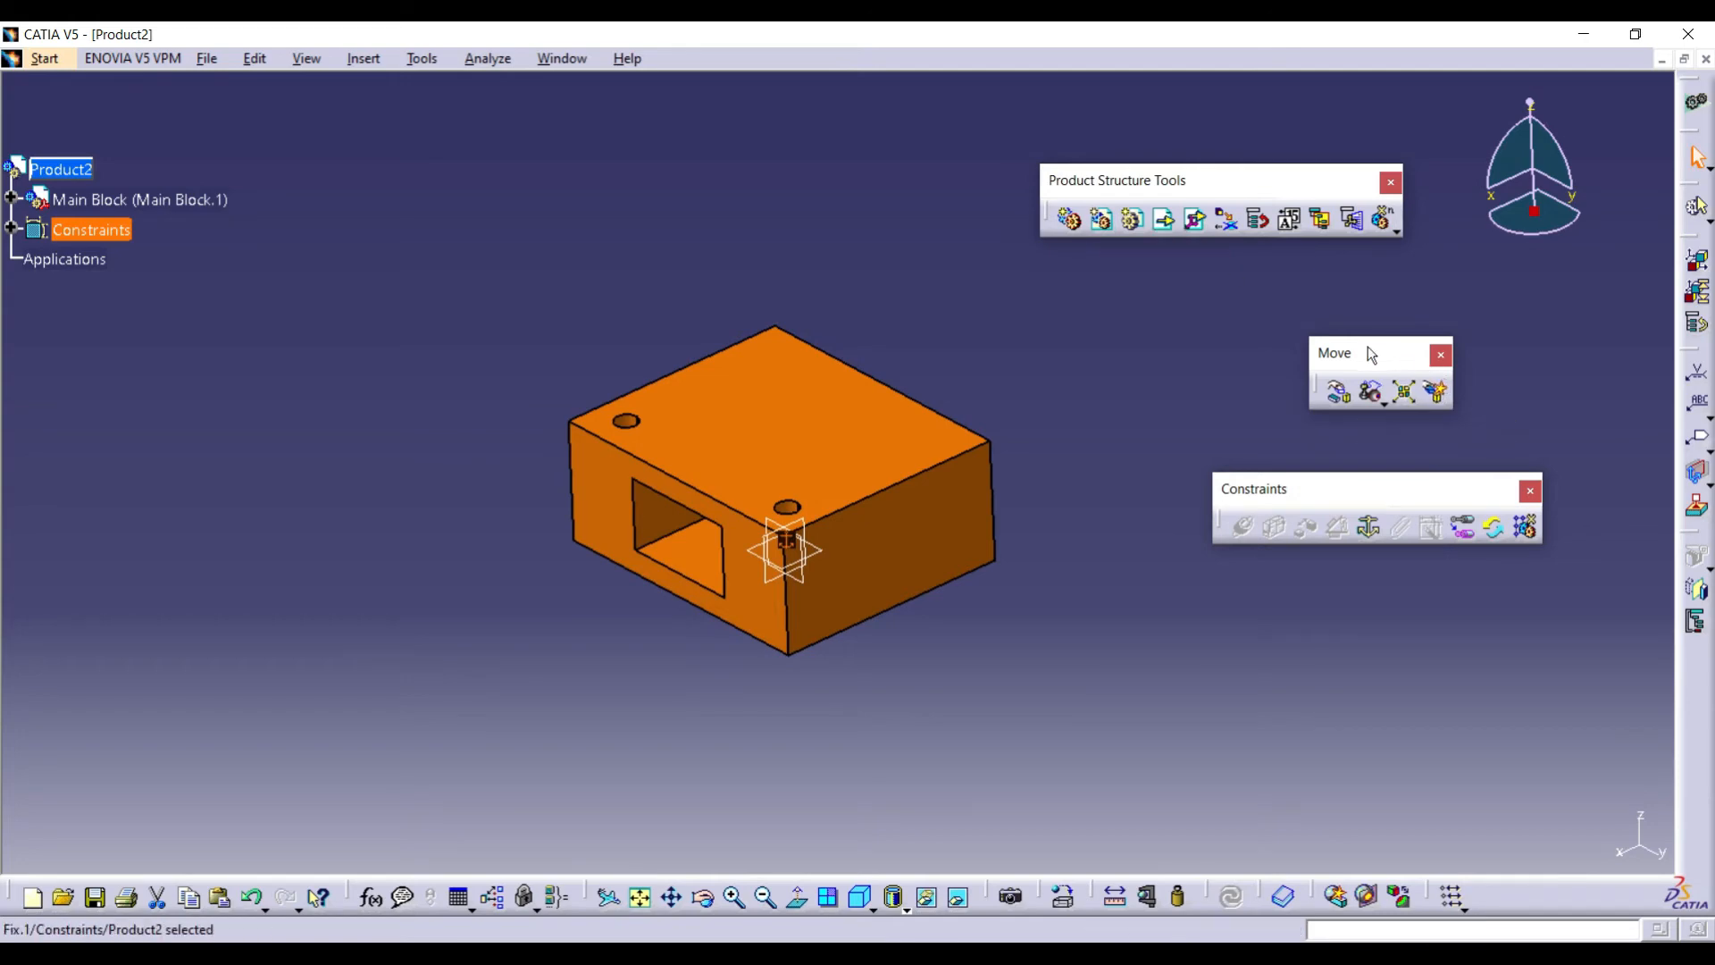
drag(1358, 352, 1372, 365)
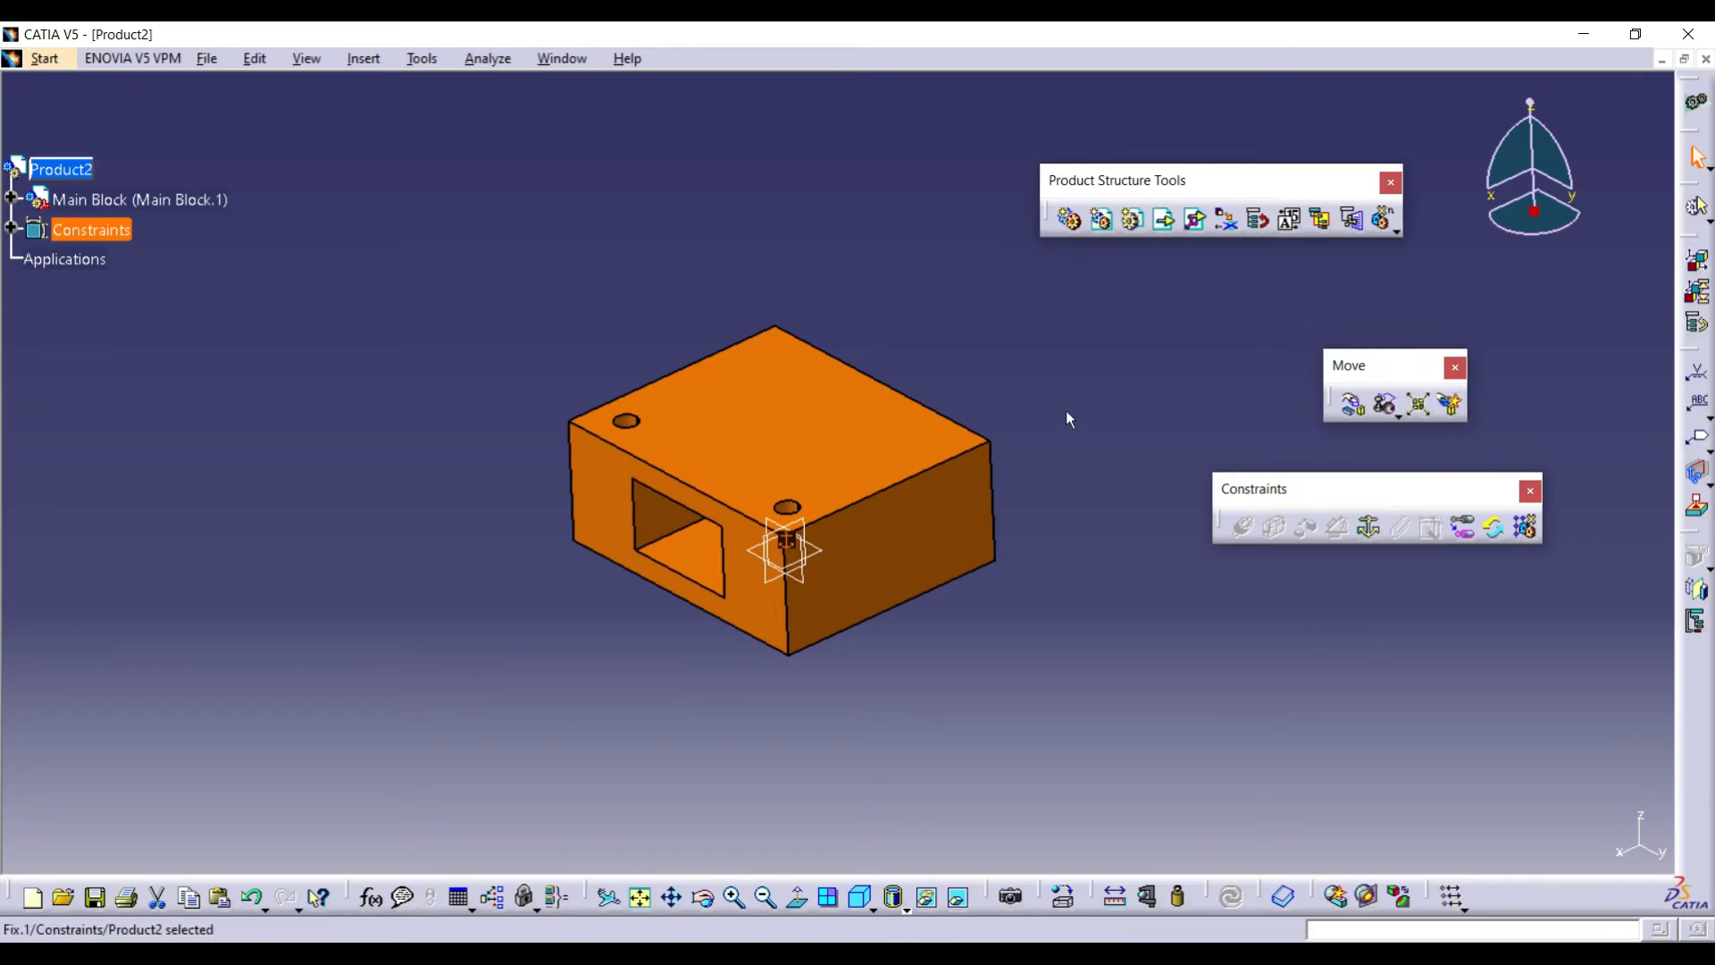
click(1356, 413)
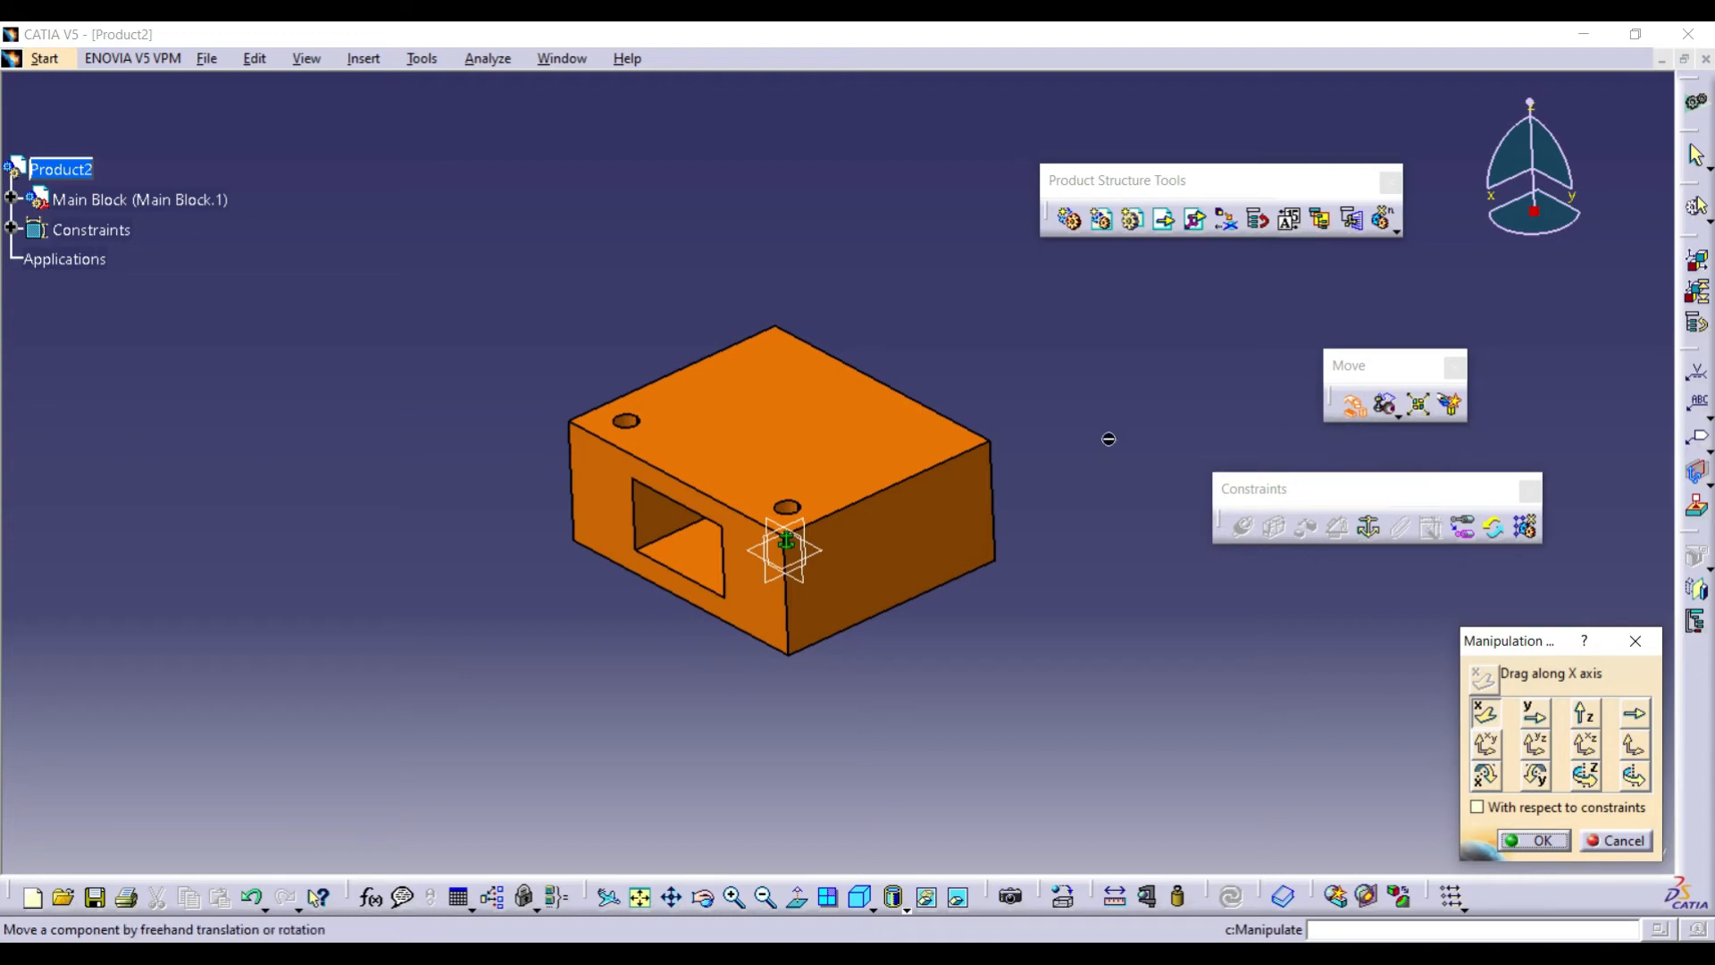
click(1586, 847)
drag(1314, 484, 1336, 536)
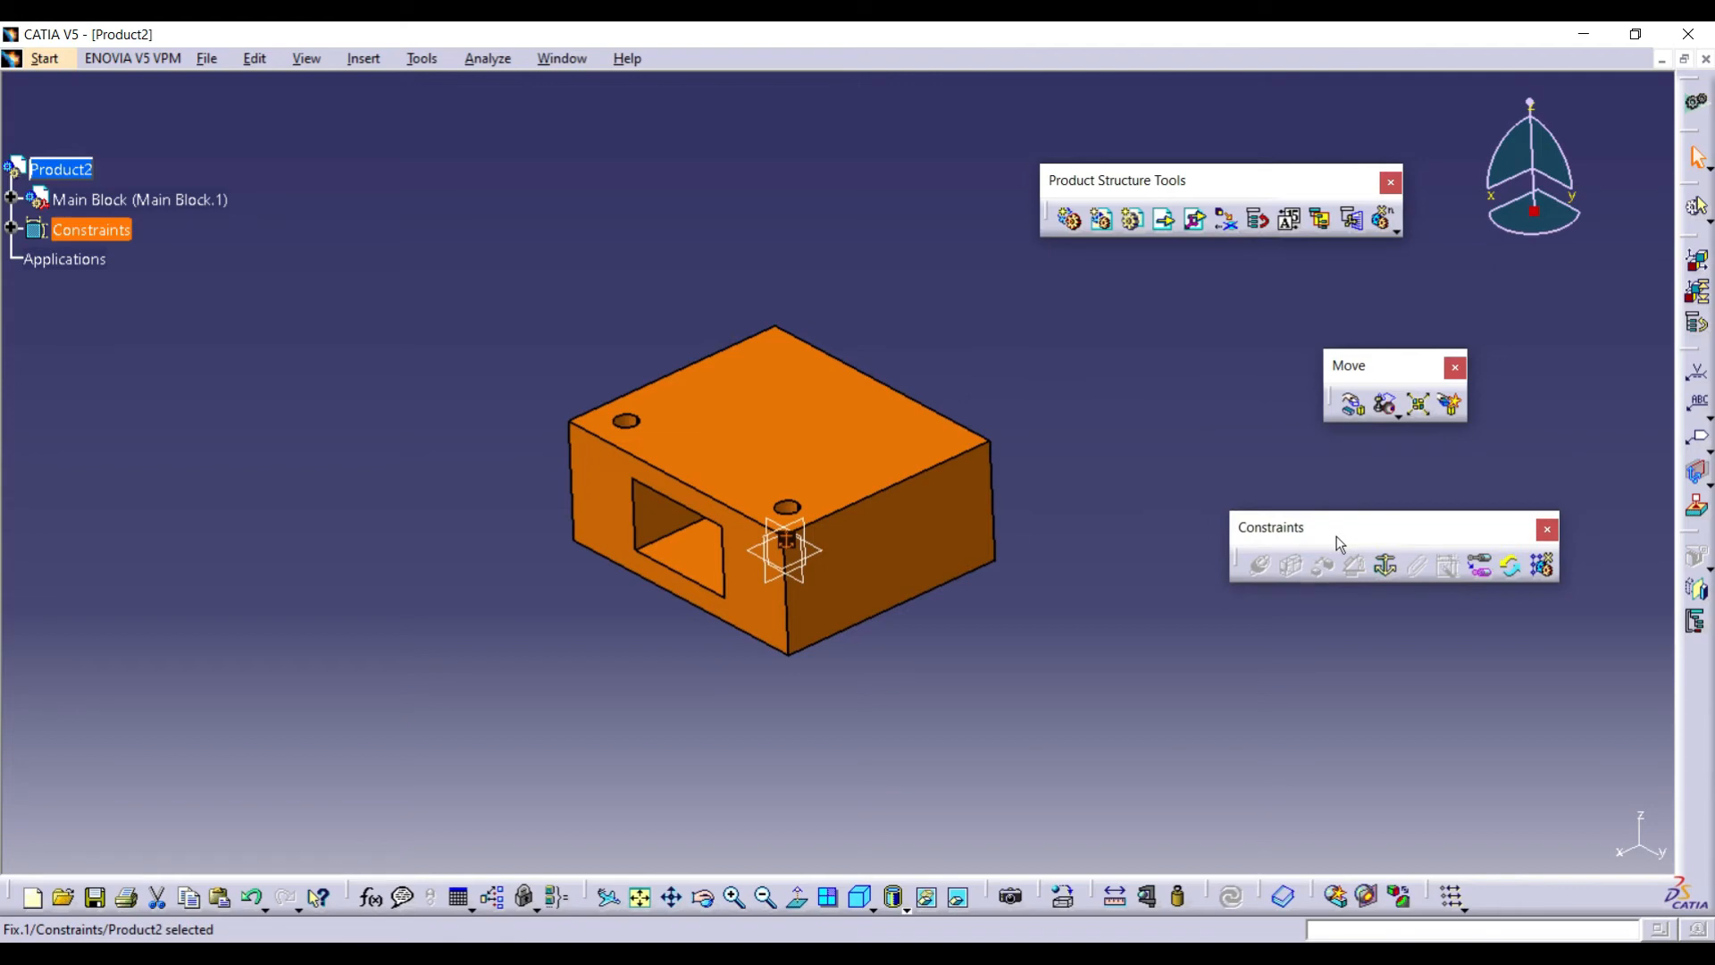
click(1380, 570)
click(795, 529)
Insert the existing components Drawer.CATPart and Pin.CATPart together into Product2.
click(353, 58)
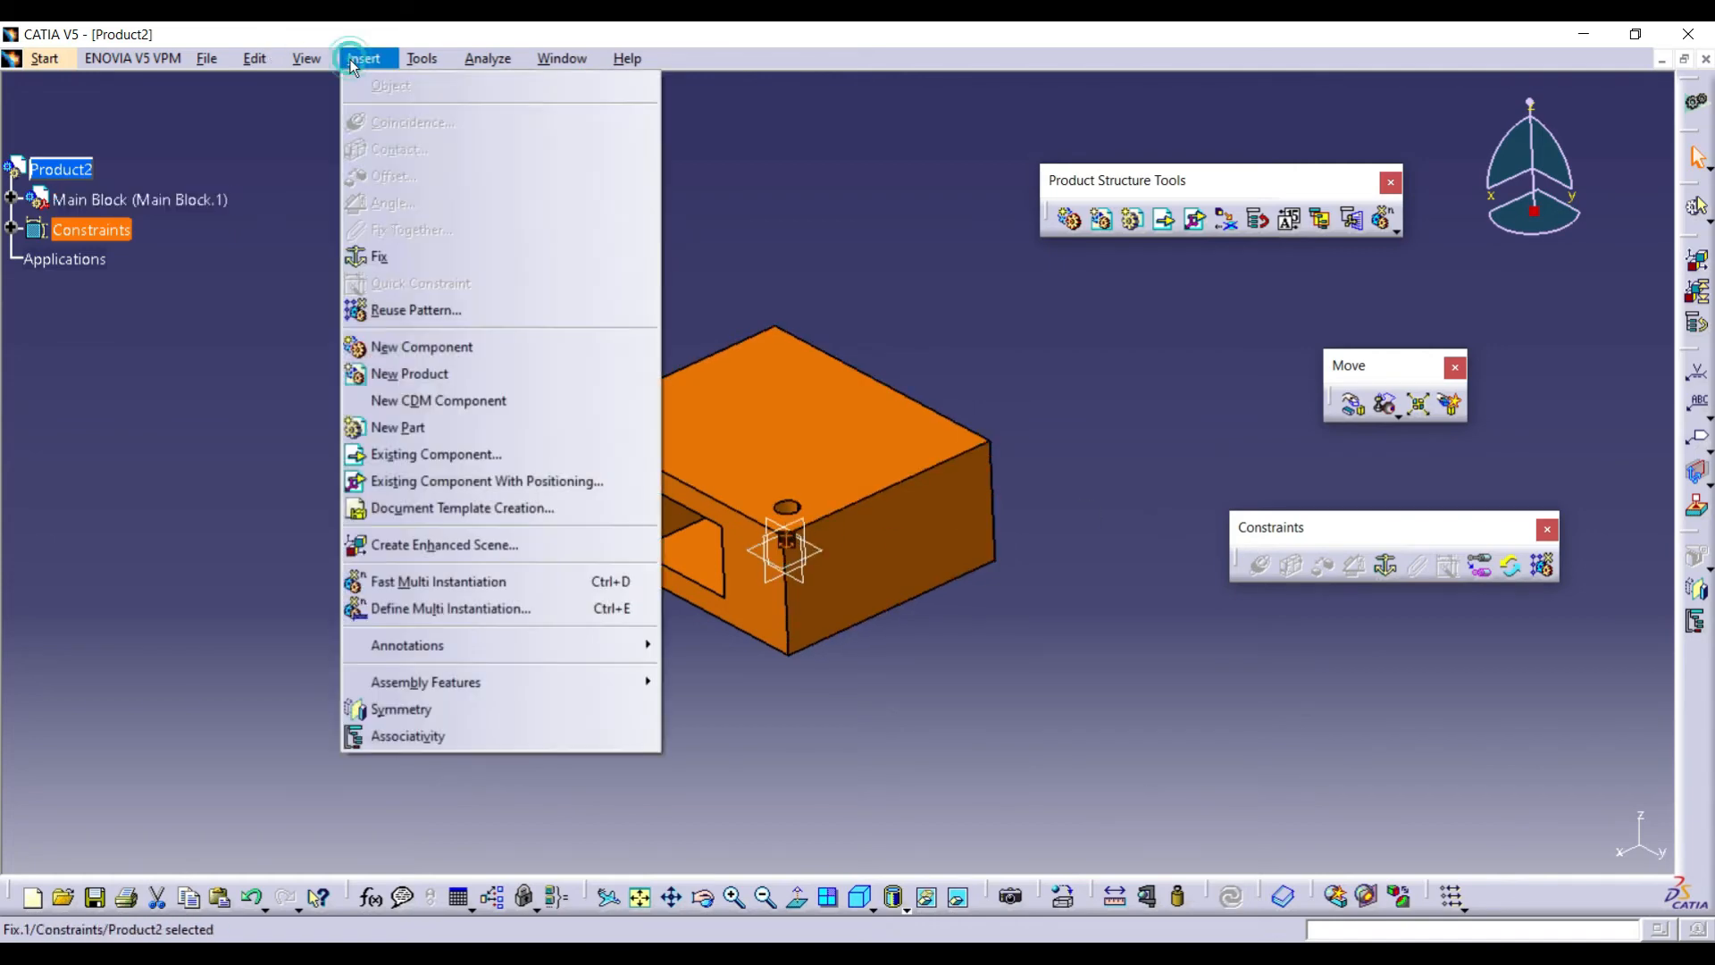
click(389, 456)
click(613, 349)
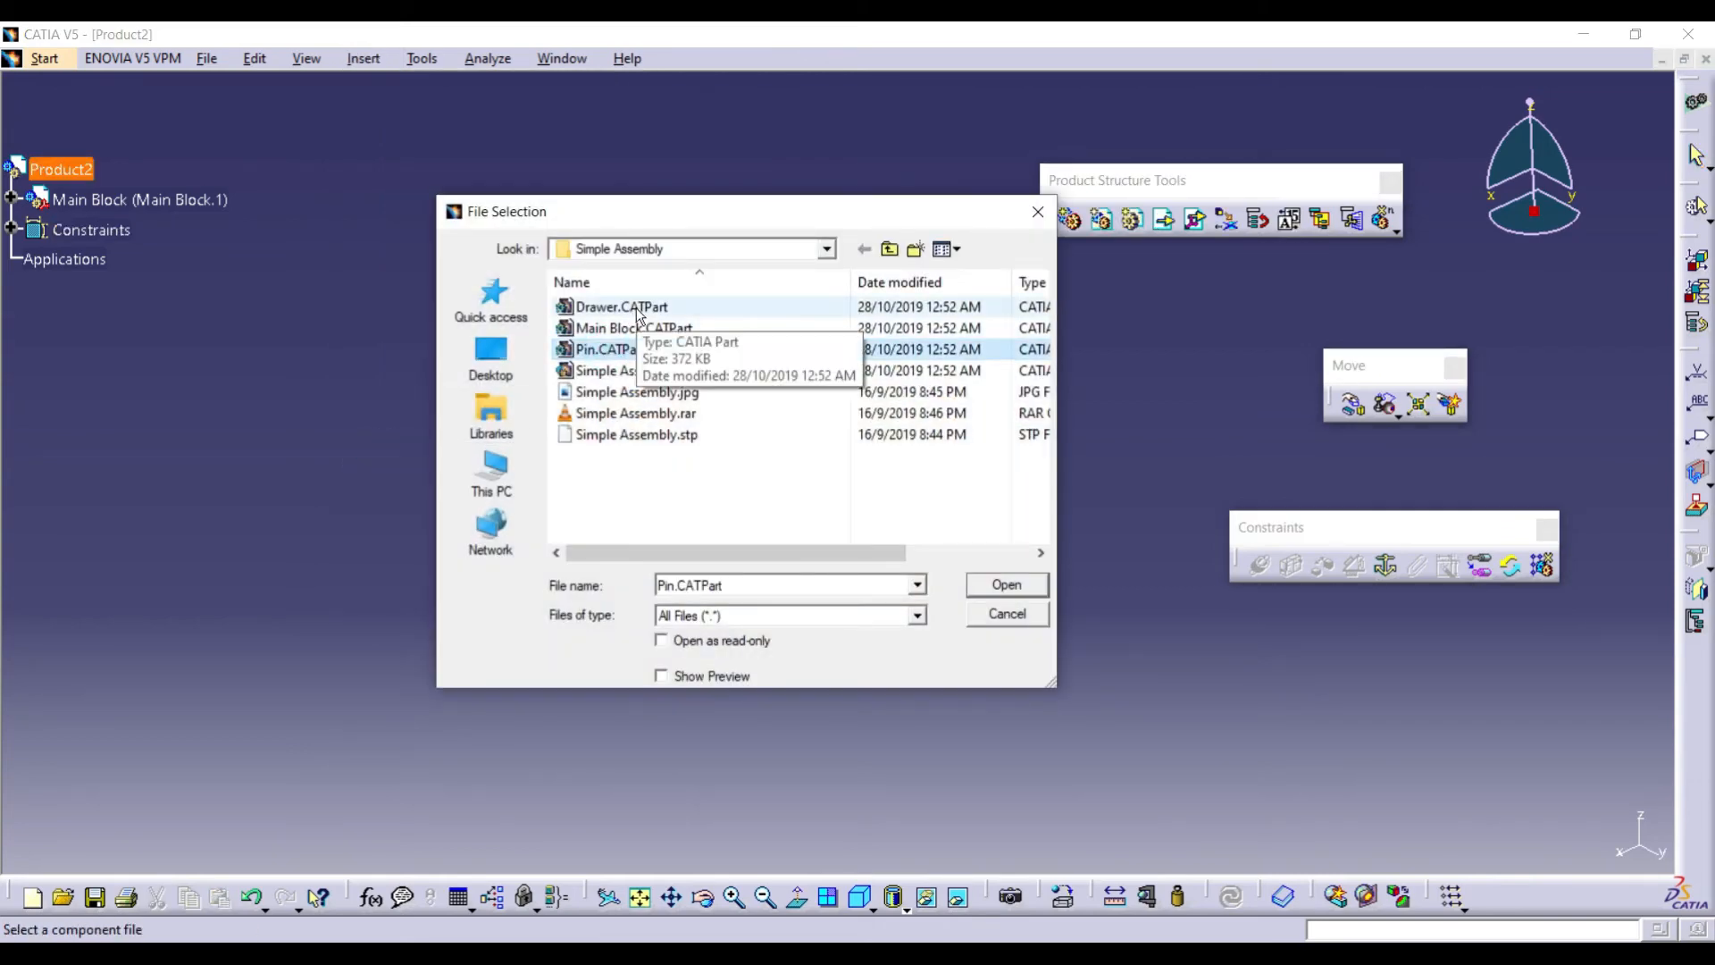
ctrl+click(636, 309)
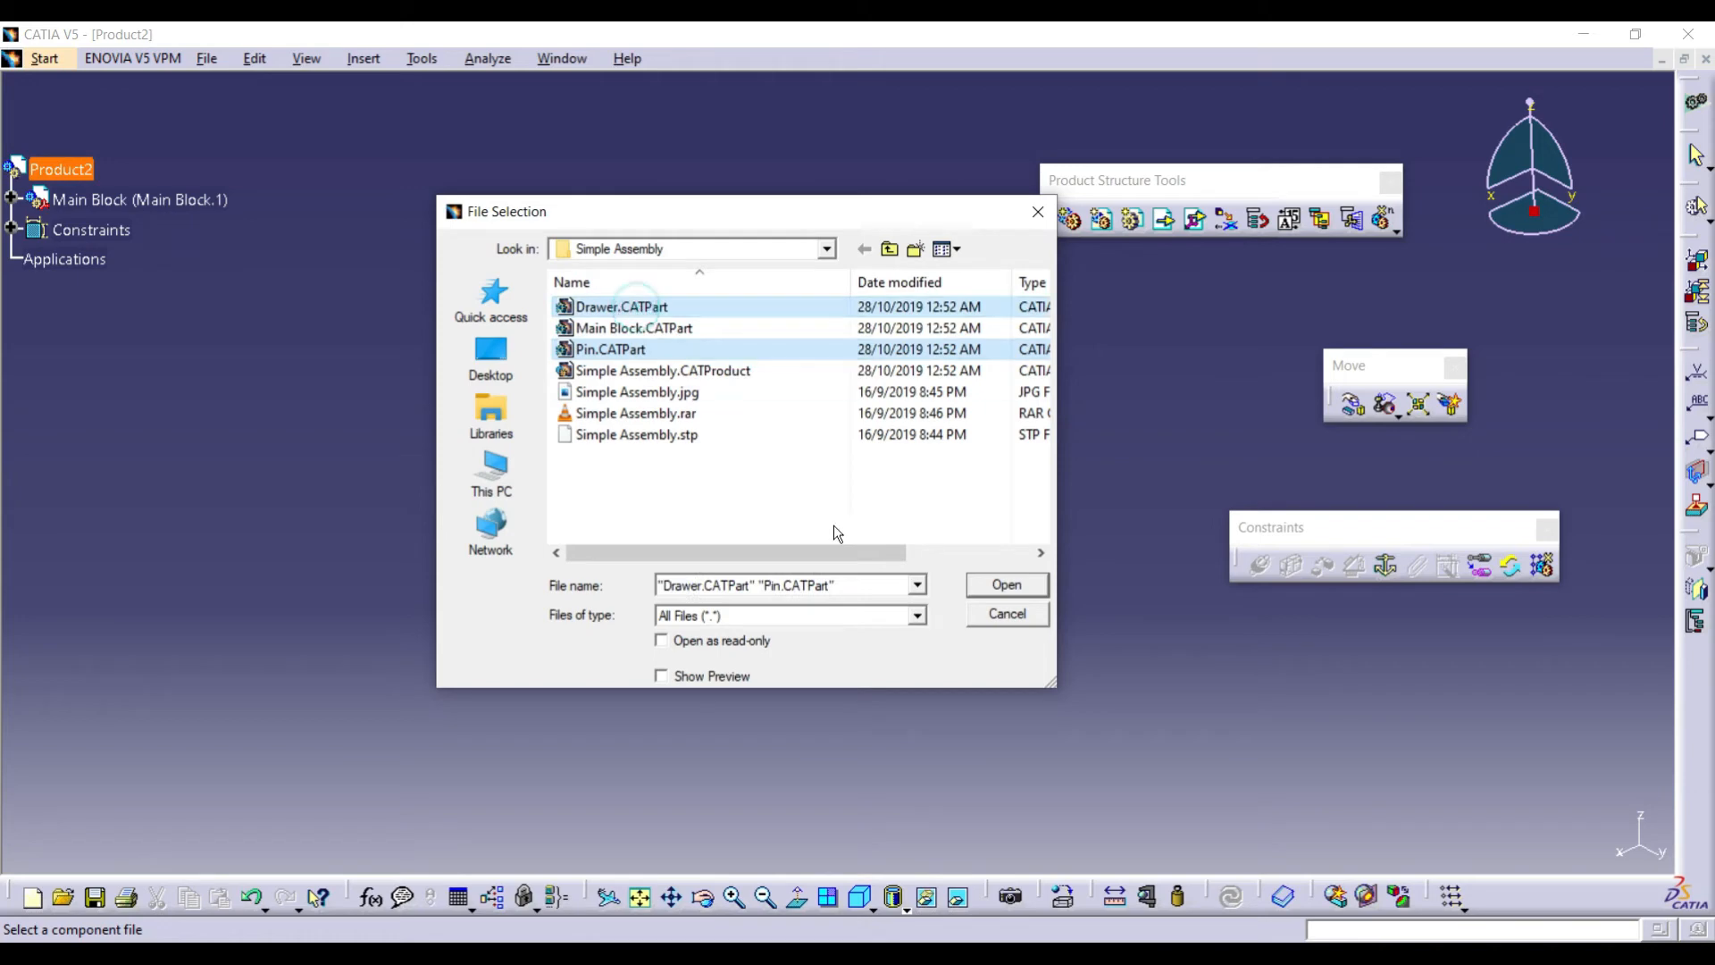
click(1005, 585)
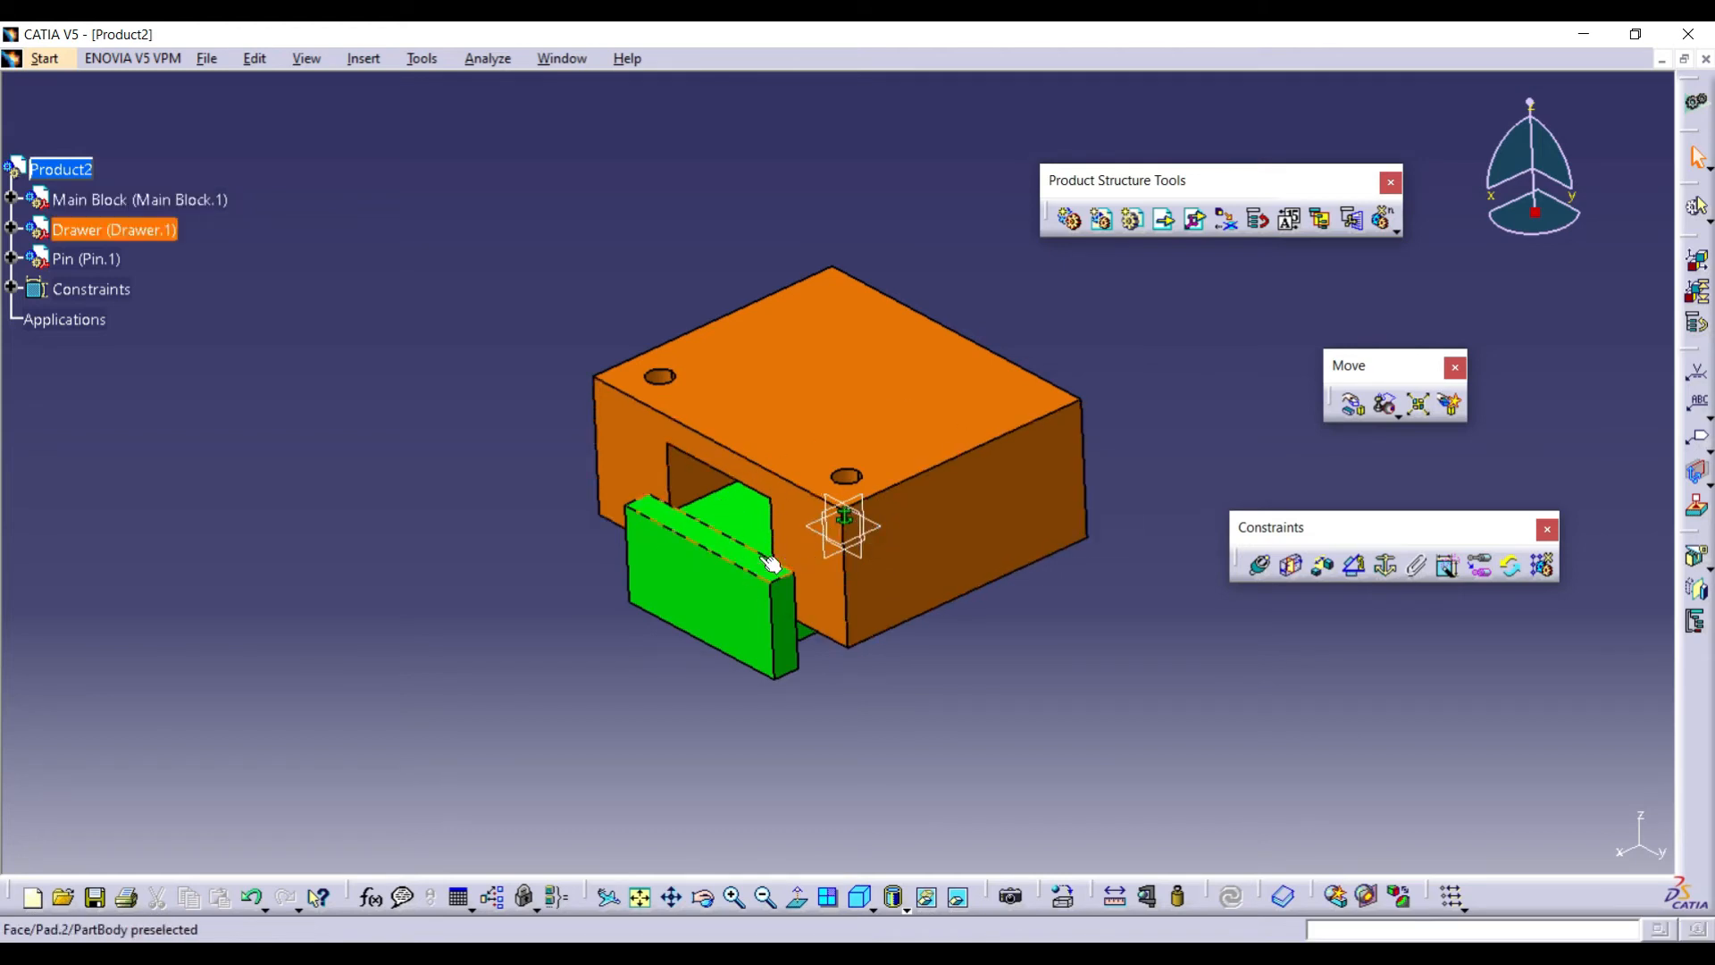
ctrl+middle_drag(859, 449, 870, 479)
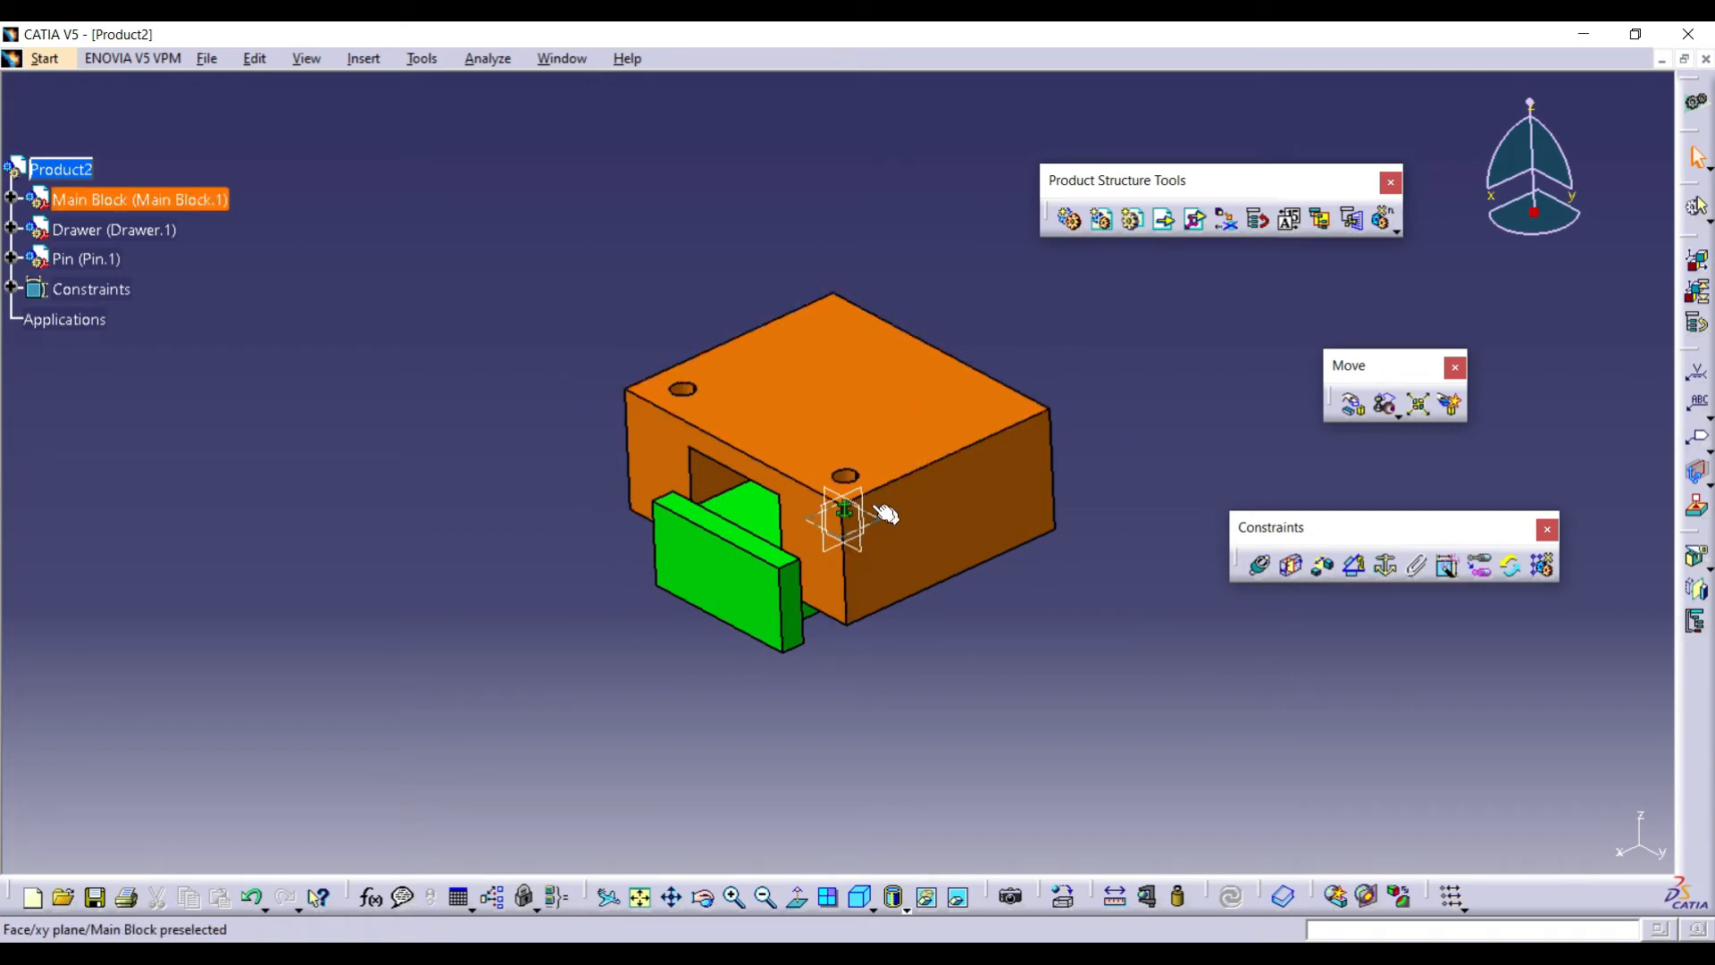
middle_drag(832, 532, 903, 421)
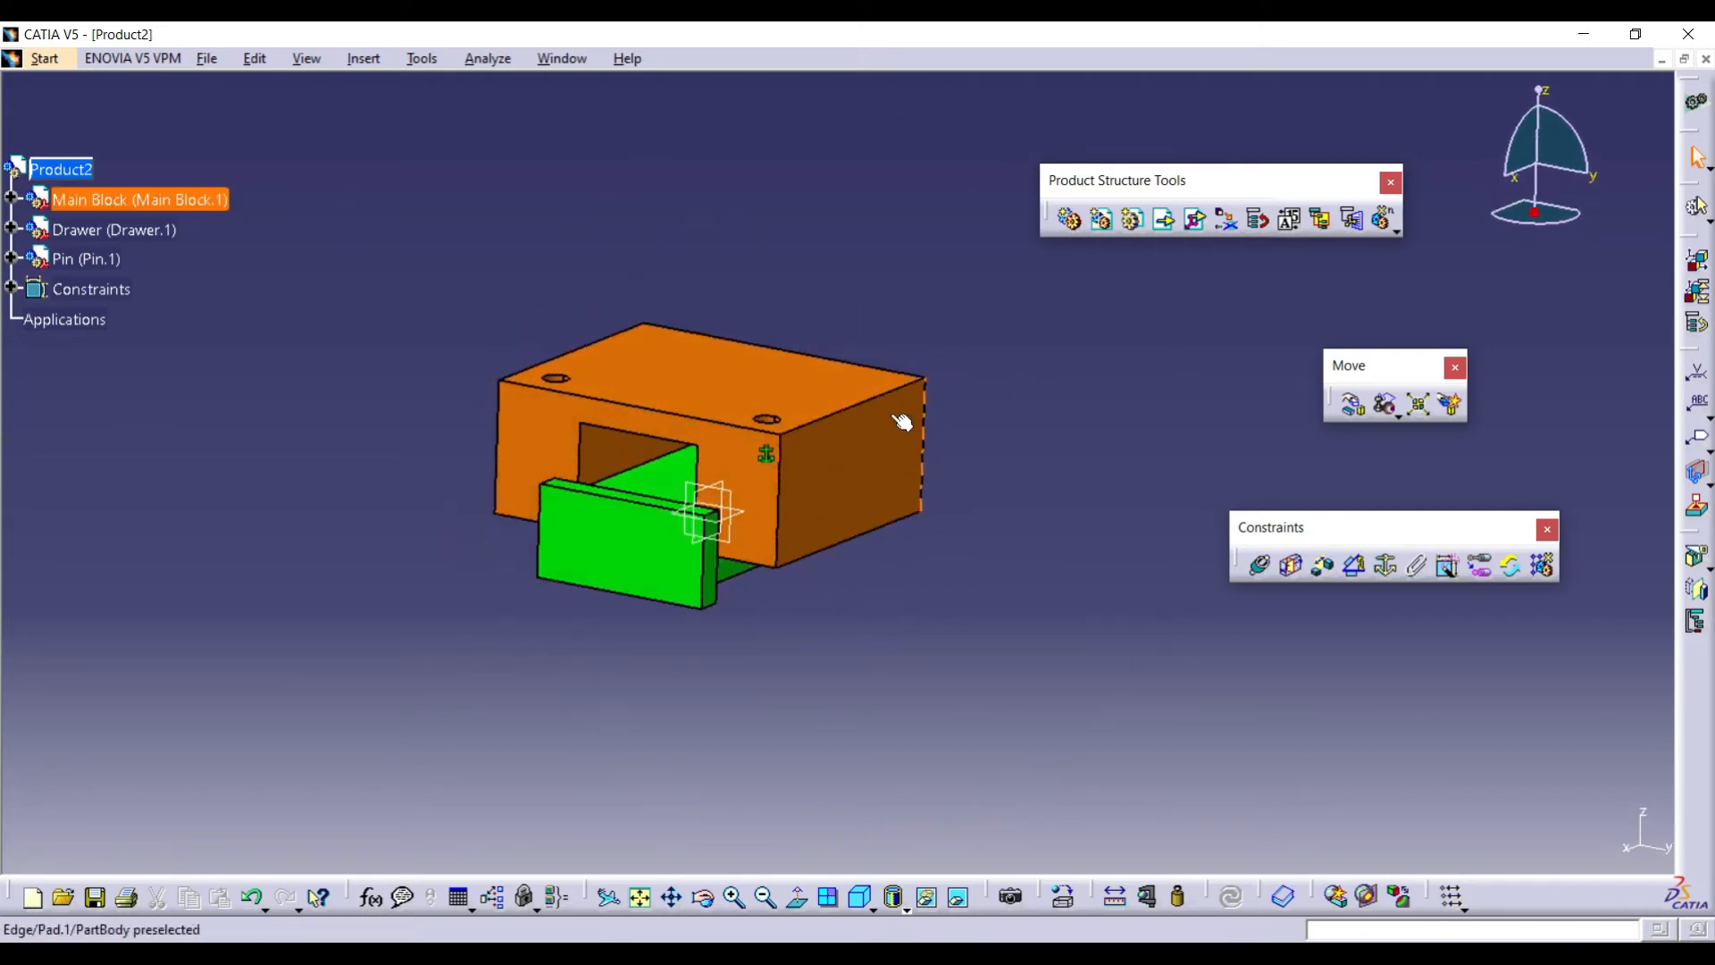
Snap the compass to the Drawer's front face and pull the Drawer partly out of the Main Block.
middle_drag(745, 561, 746, 536)
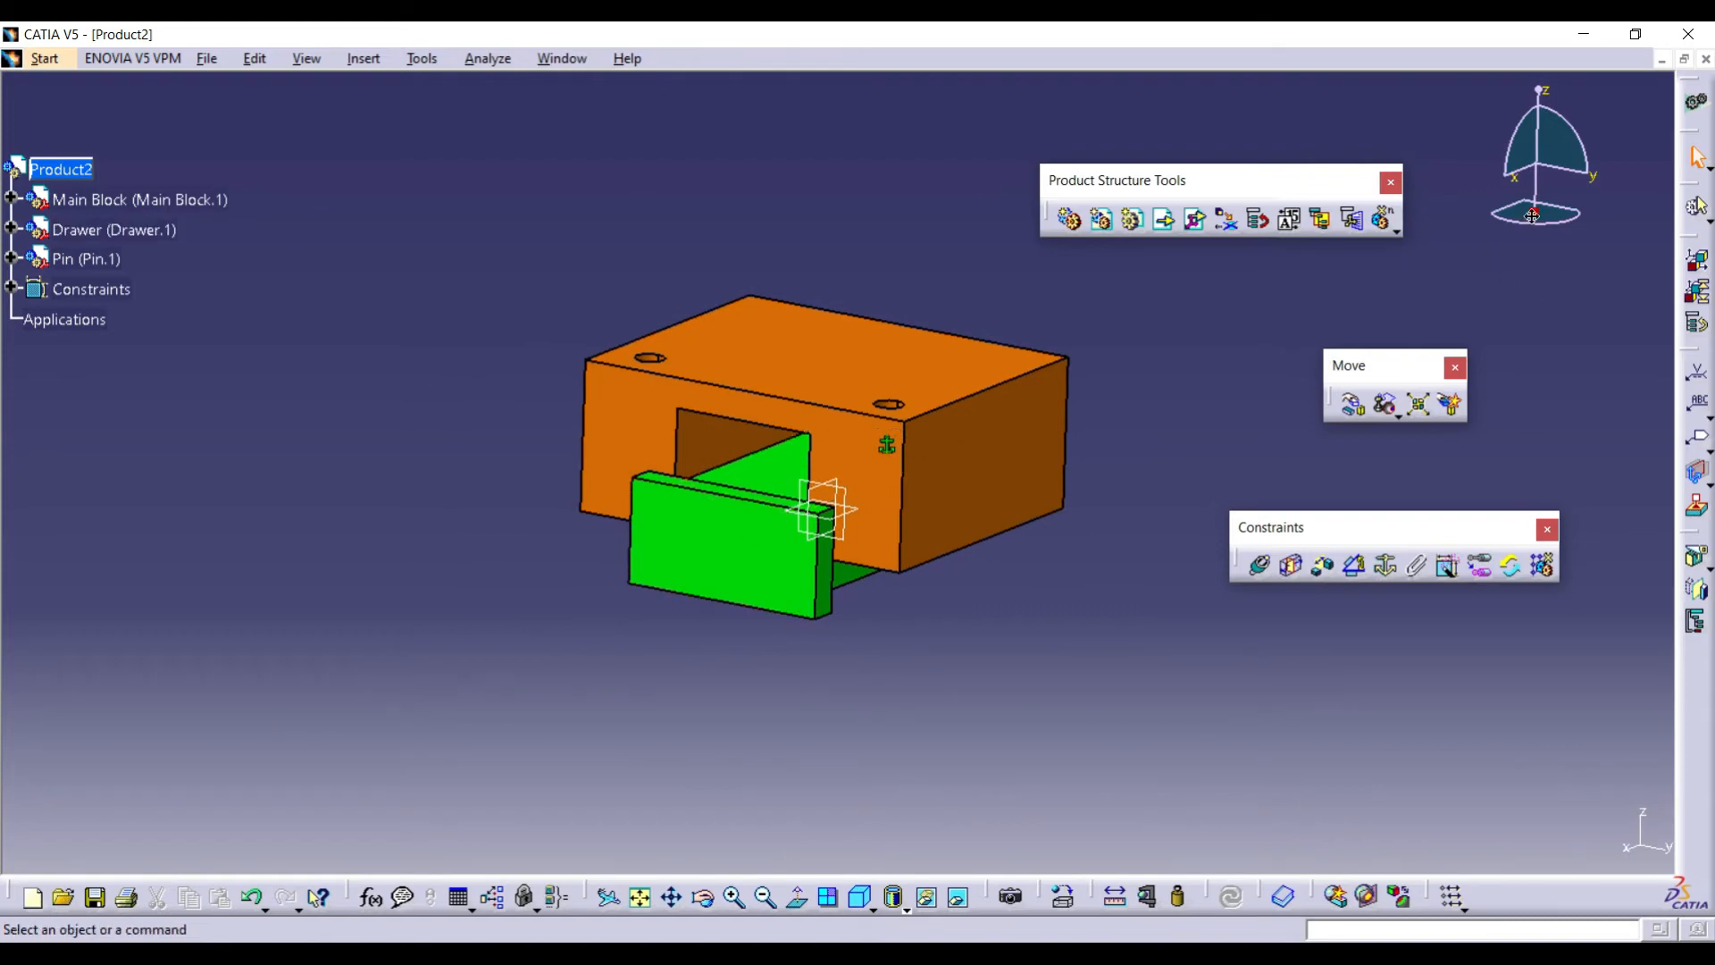
mouse_move(1532, 215)
mouse_down()
mouse_move(1233, 383)
mouse_move(1559, 245)
mouse_move(1541, 229)
mouse_up()
drag(1531, 211, 1026, 451)
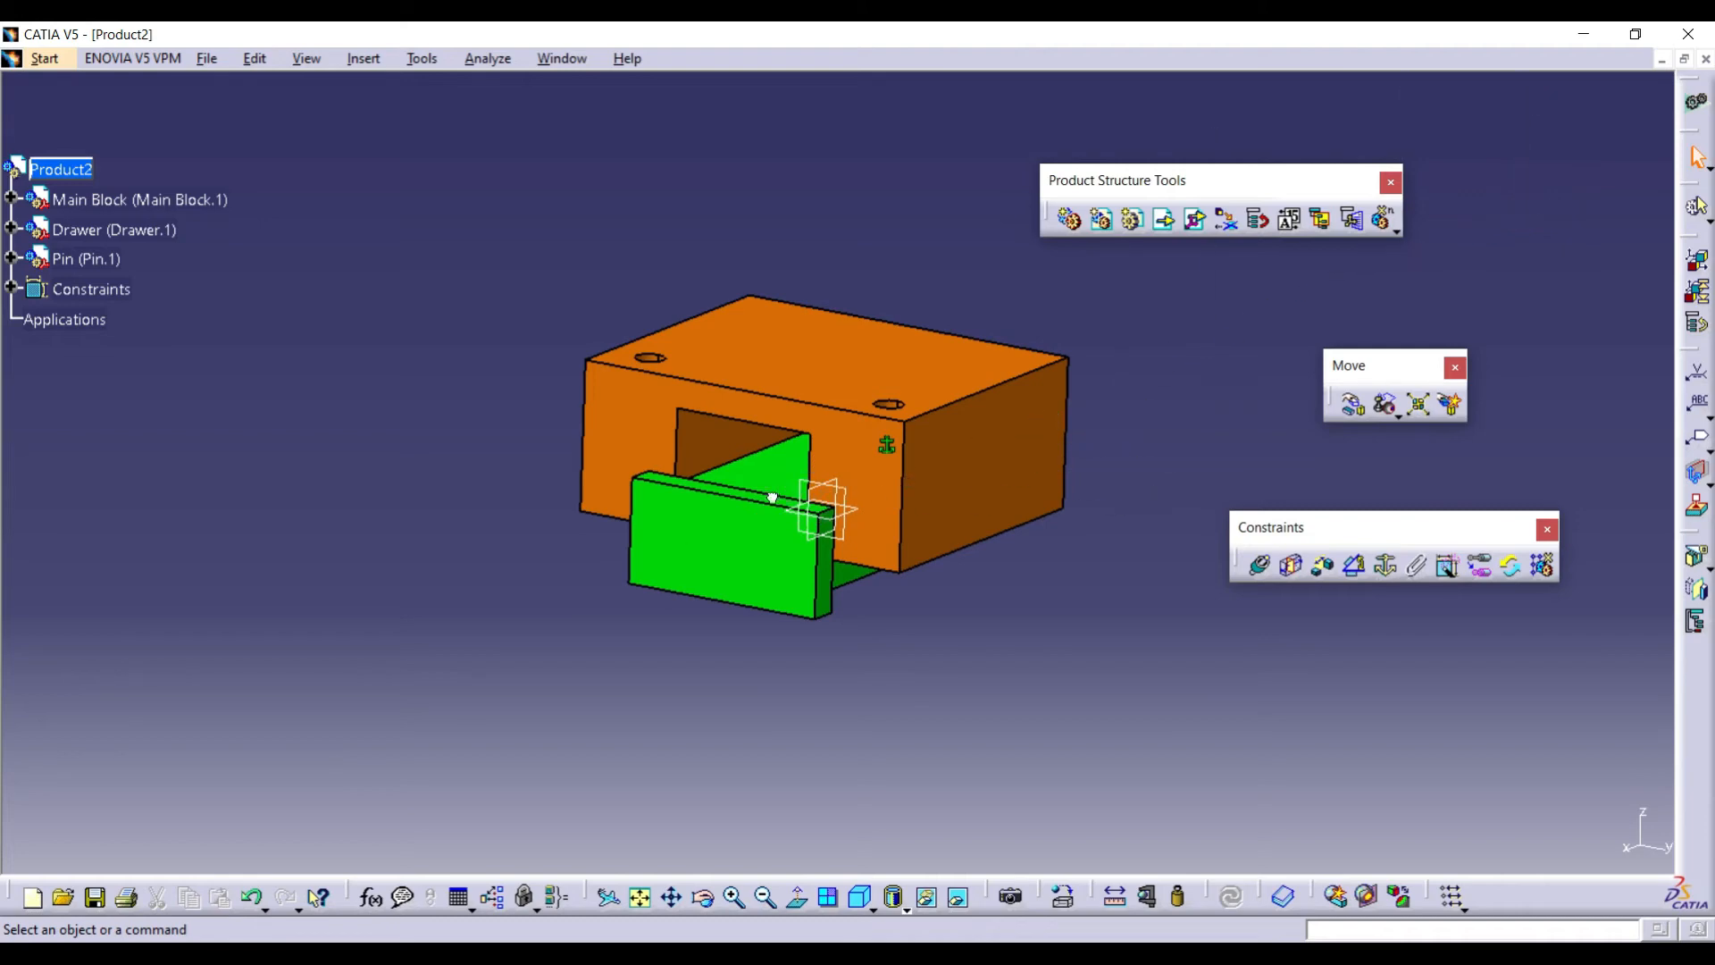
drag(773, 498, 723, 538)
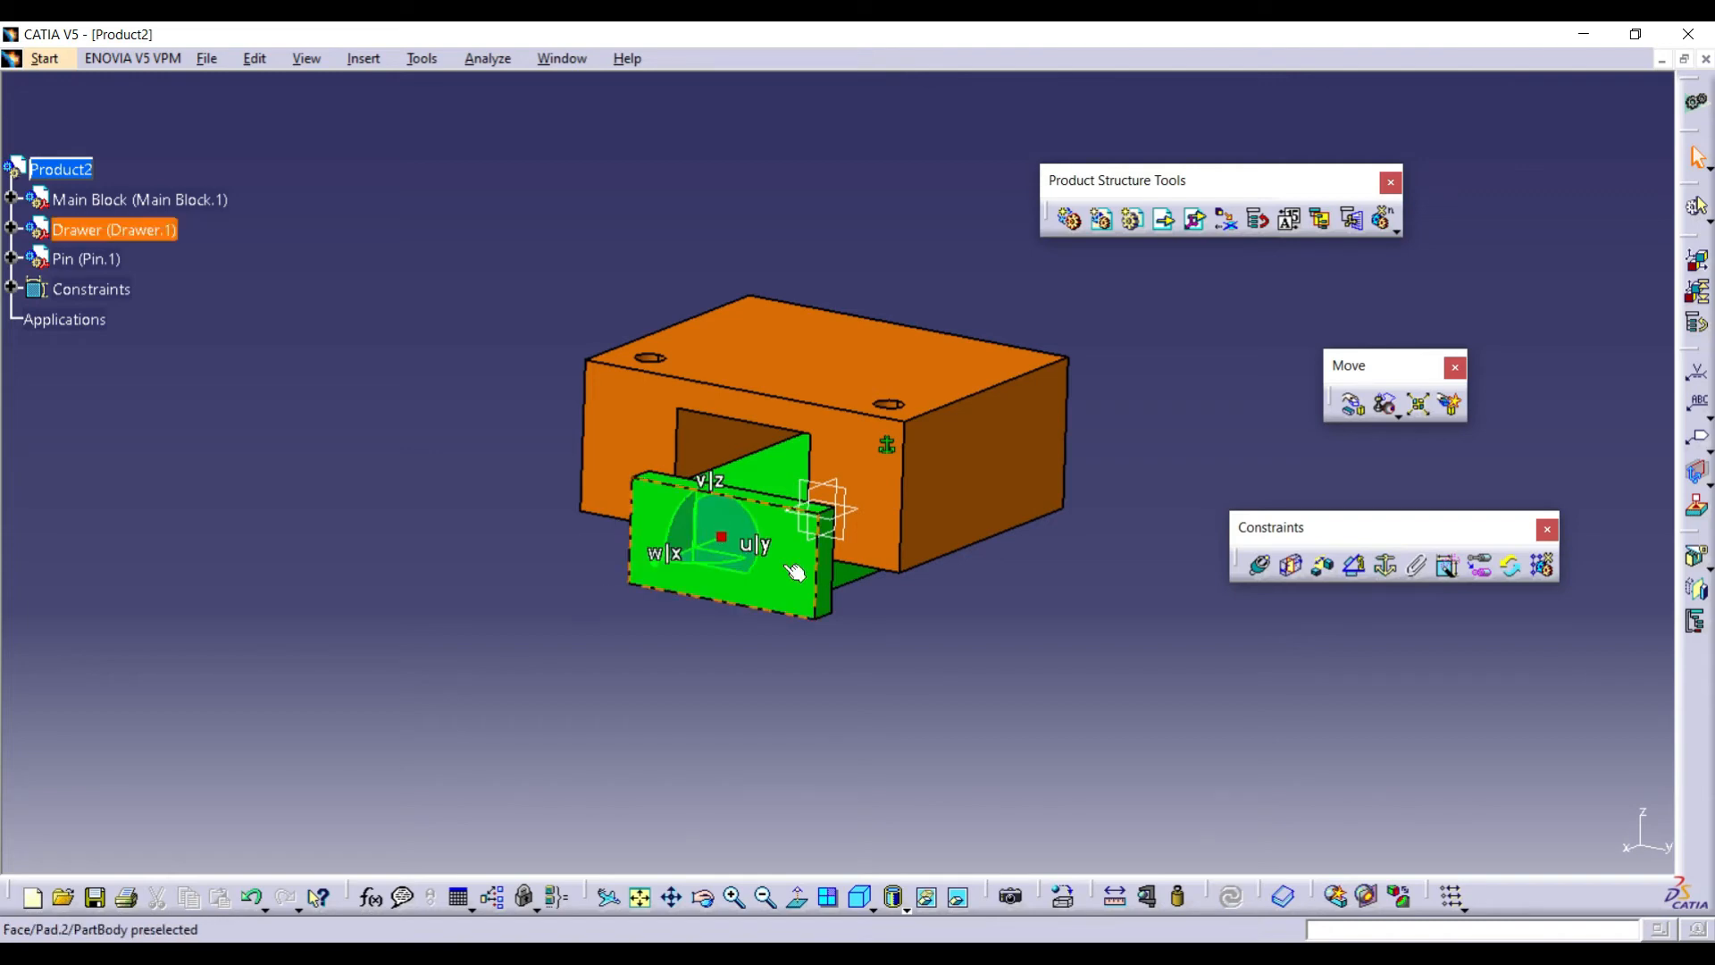
middle_drag(794, 571, 803, 500)
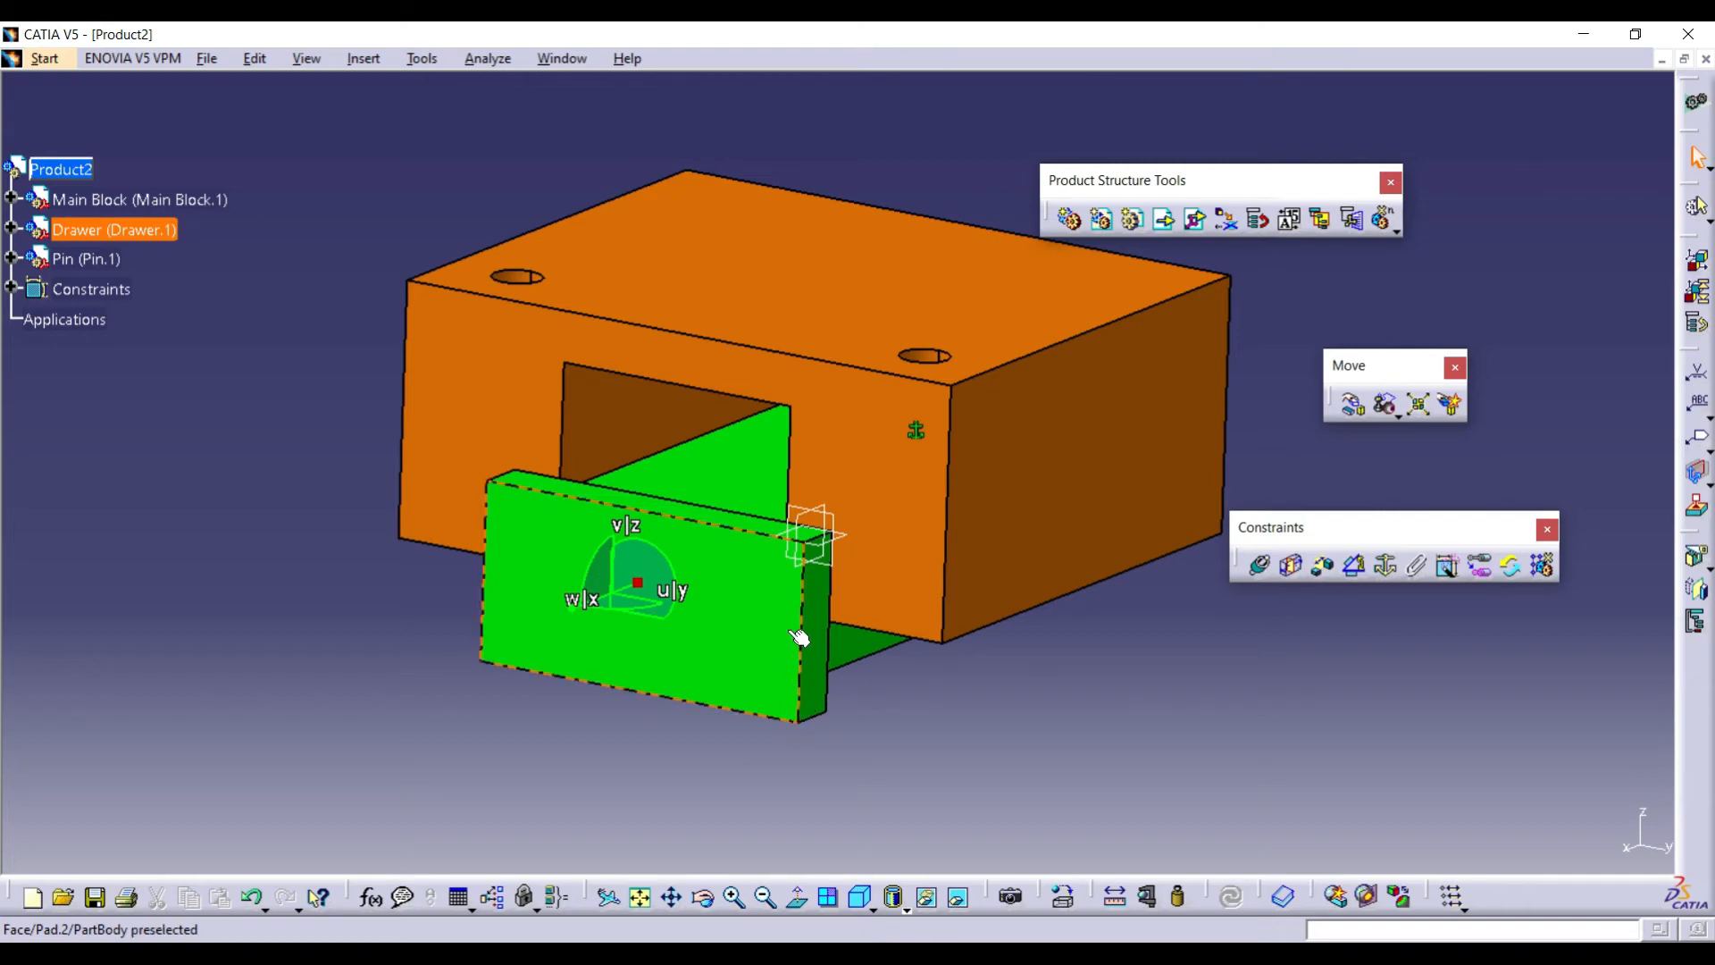
middle_drag(755, 565, 759, 471)
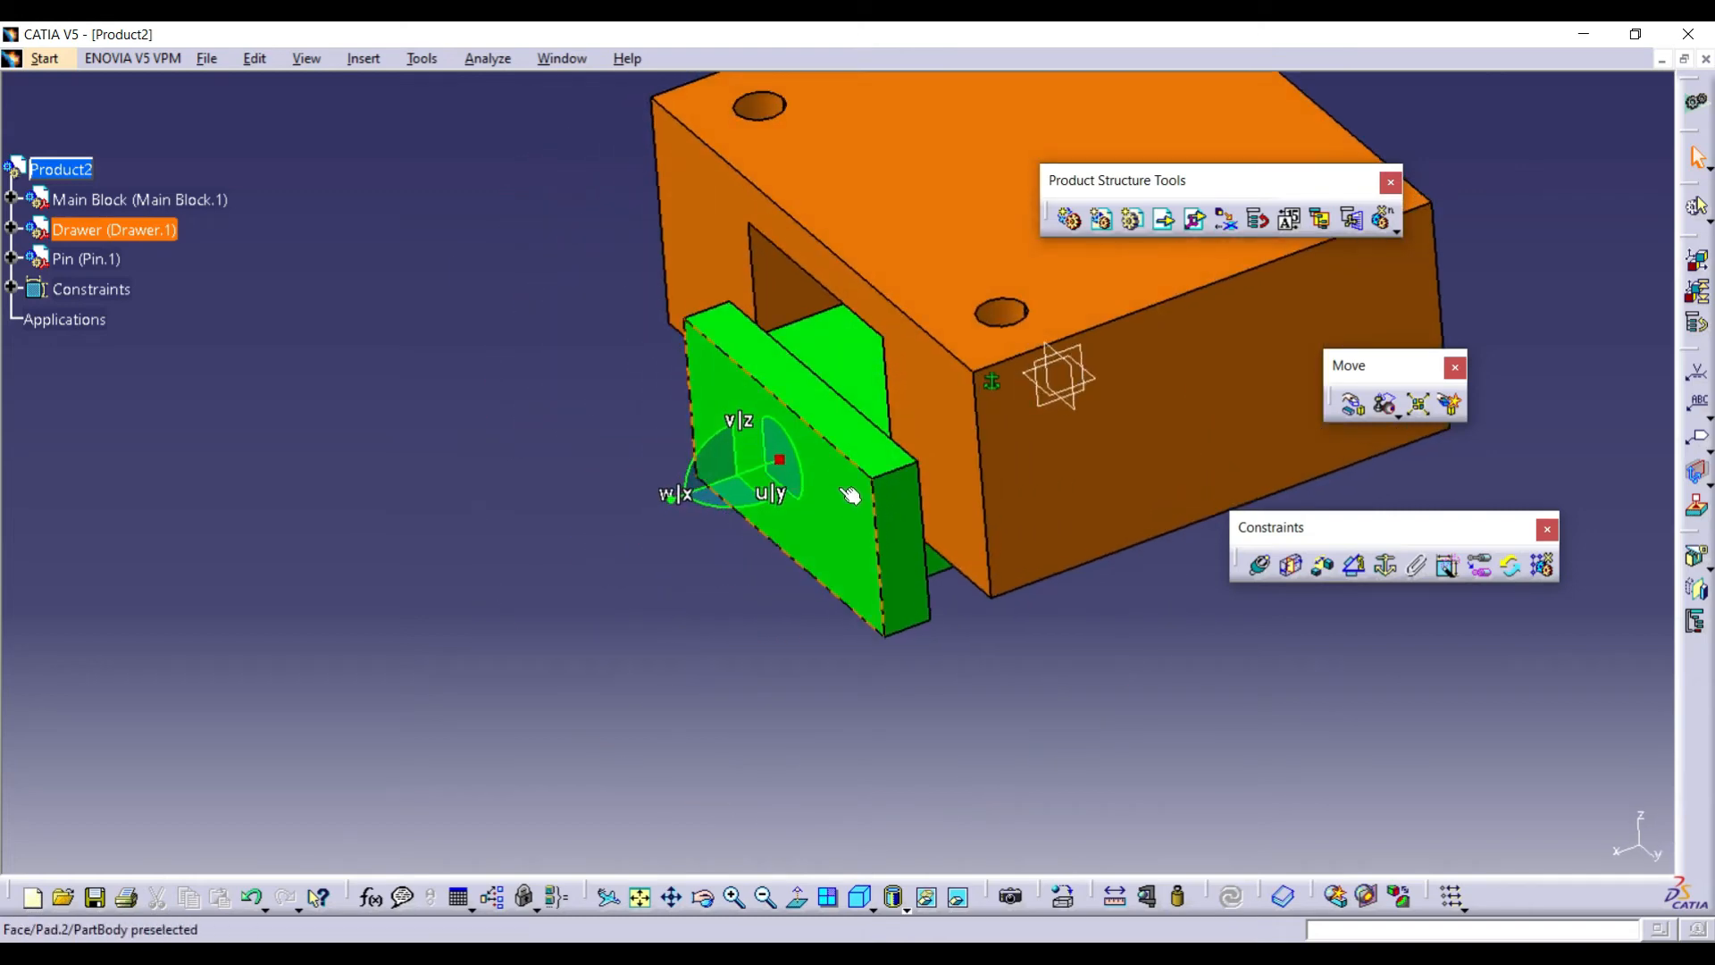
click(732, 372)
click(748, 481)
drag(757, 474, 632, 527)
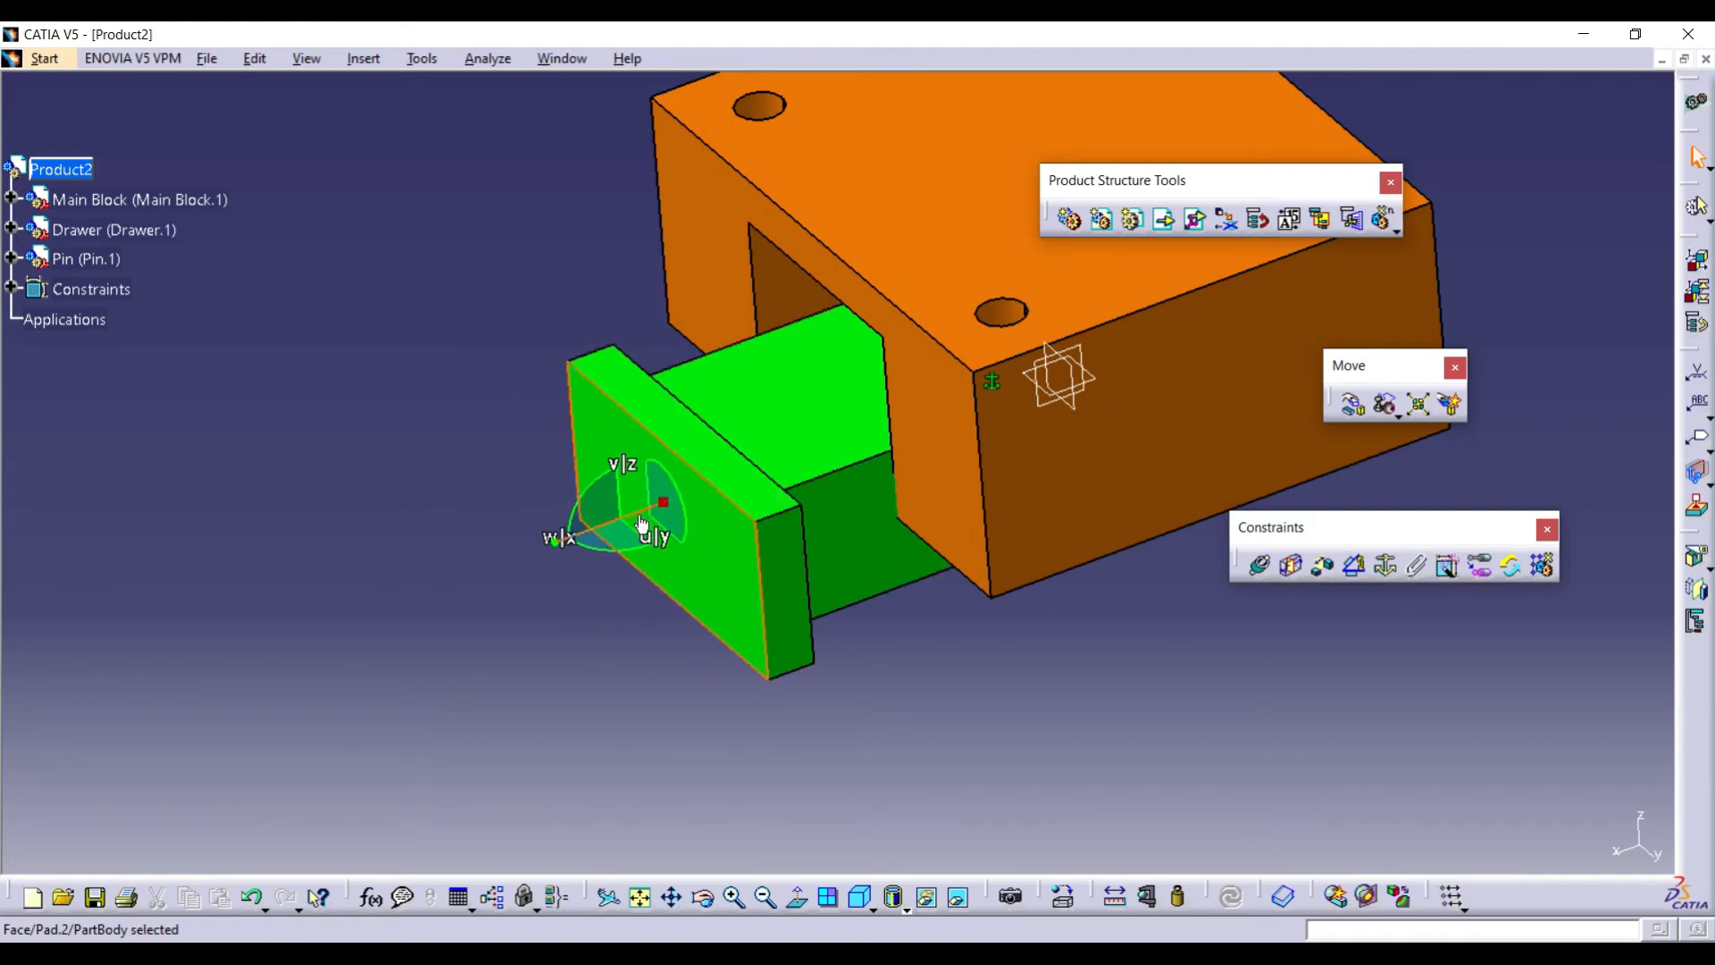
Try rotating the Drawer about the axis normal to its front face with the compass, and undo the rotation.
middle_drag(640, 524, 844, 483)
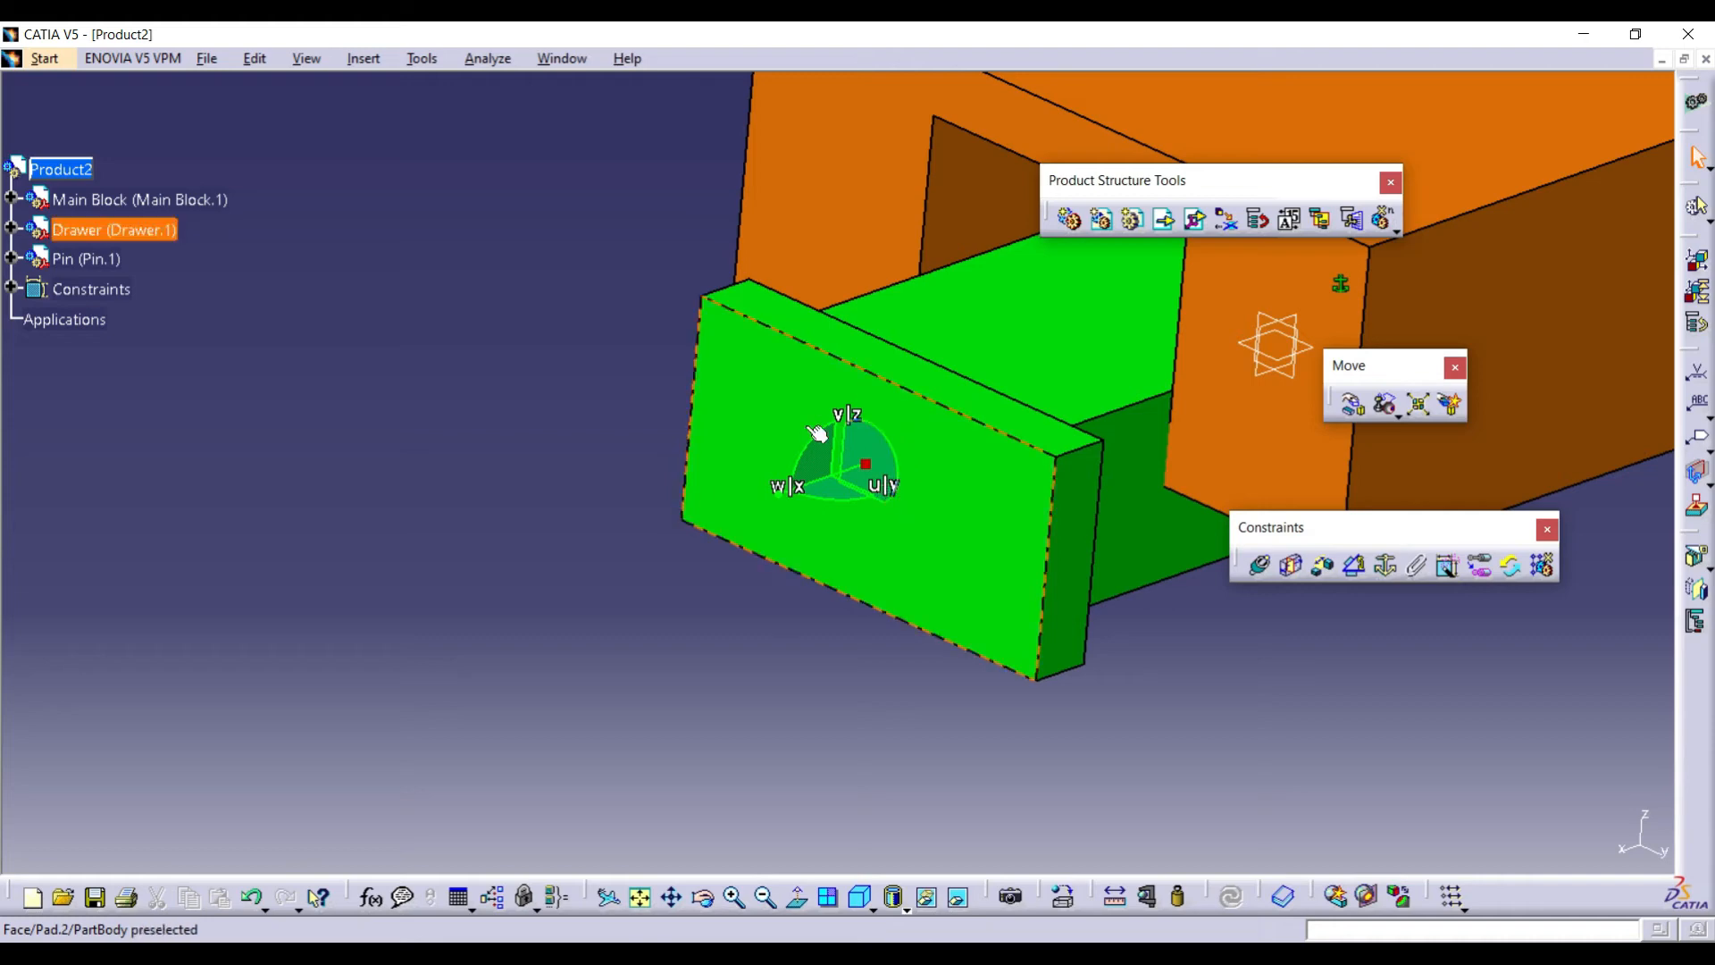
drag(890, 450, 935, 513)
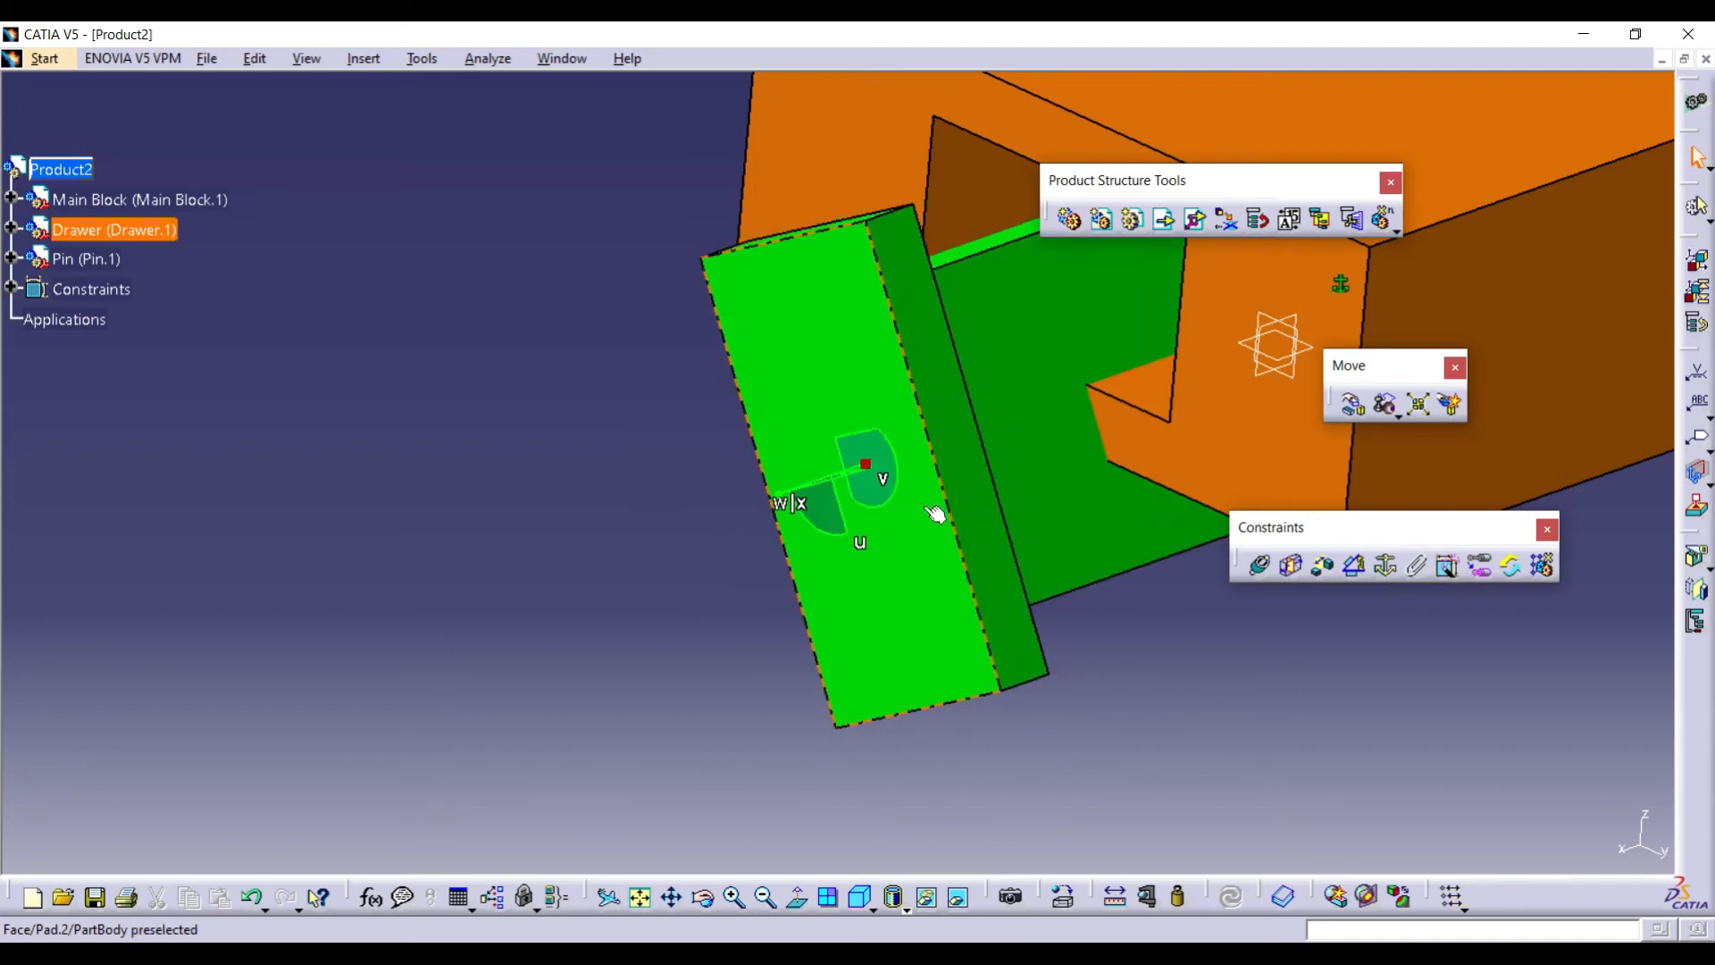
key(ctrl+z)
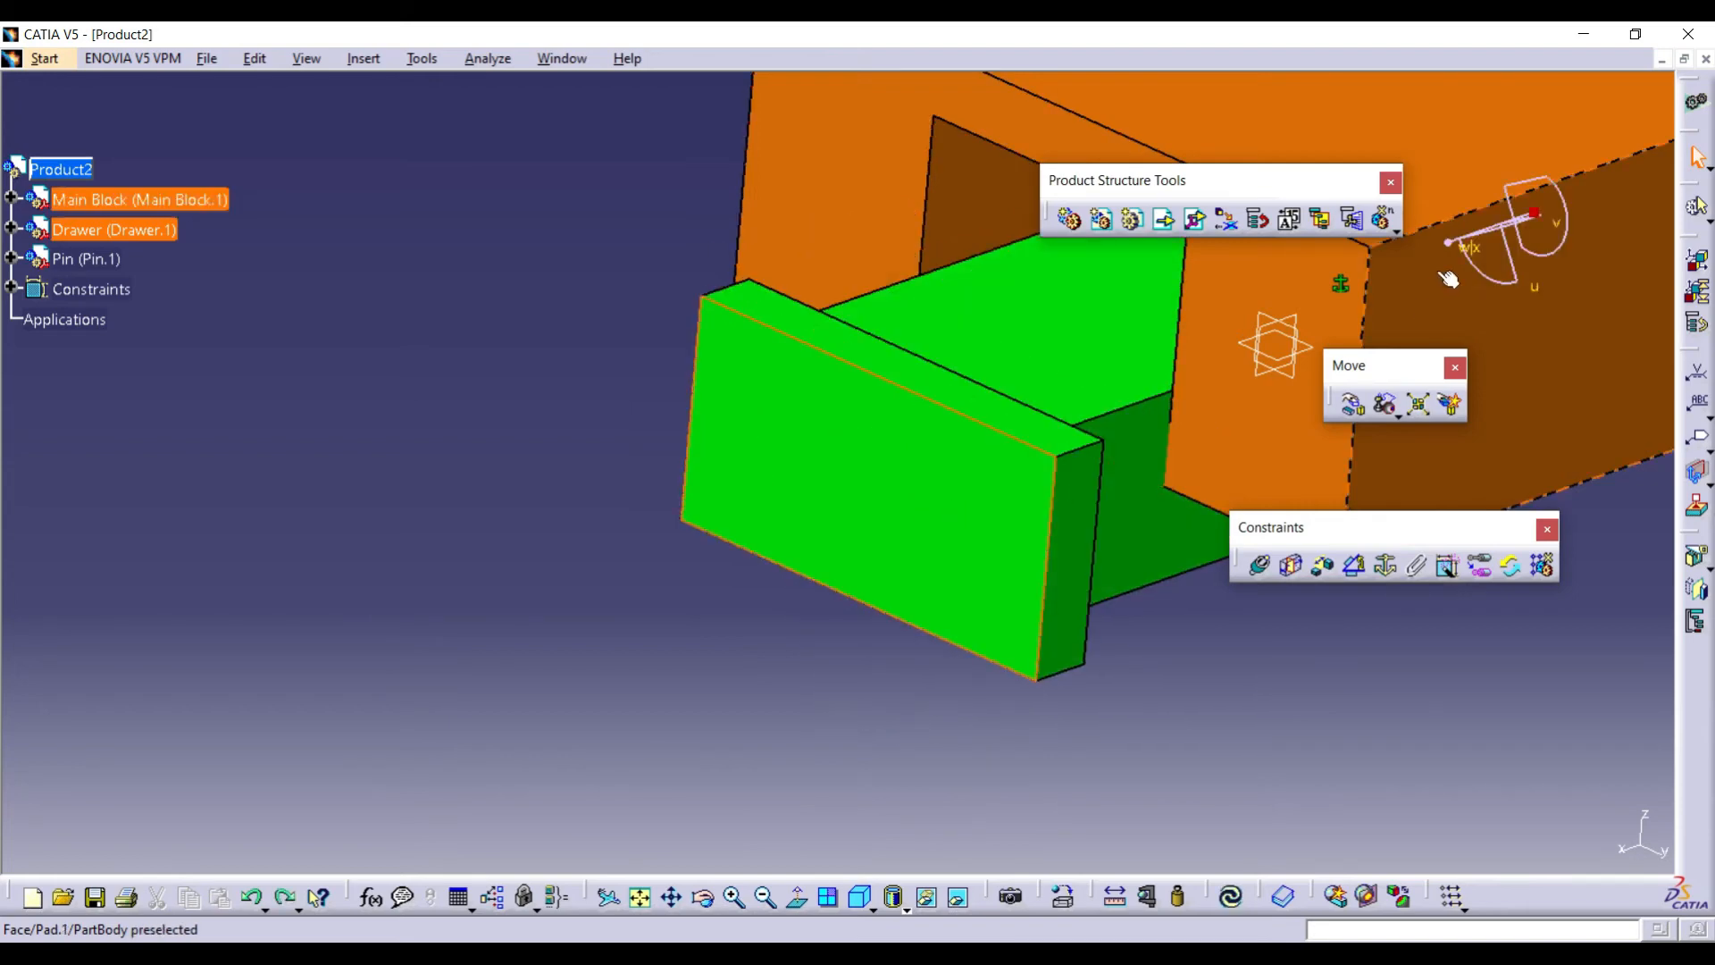
Open the compass manipulation parameters for the Drawer and set the translation increments along U, V and W to 1 mm.
drag(1536, 211, 879, 457)
click(954, 630)
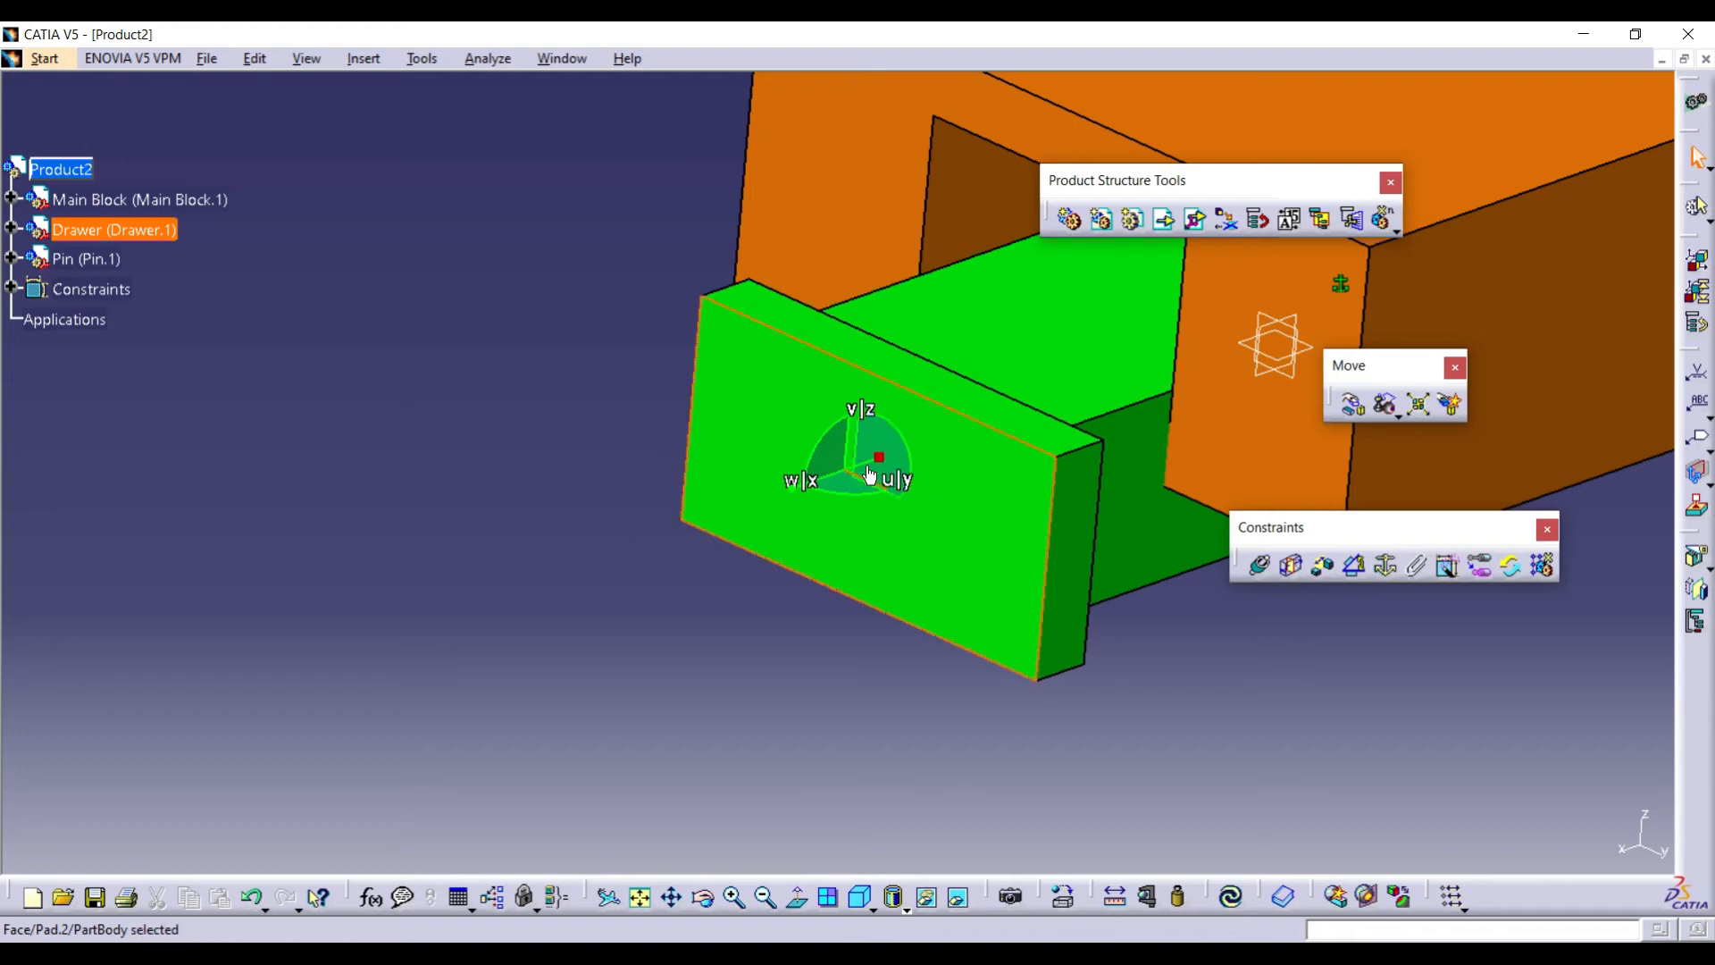
drag(876, 455, 1542, 231)
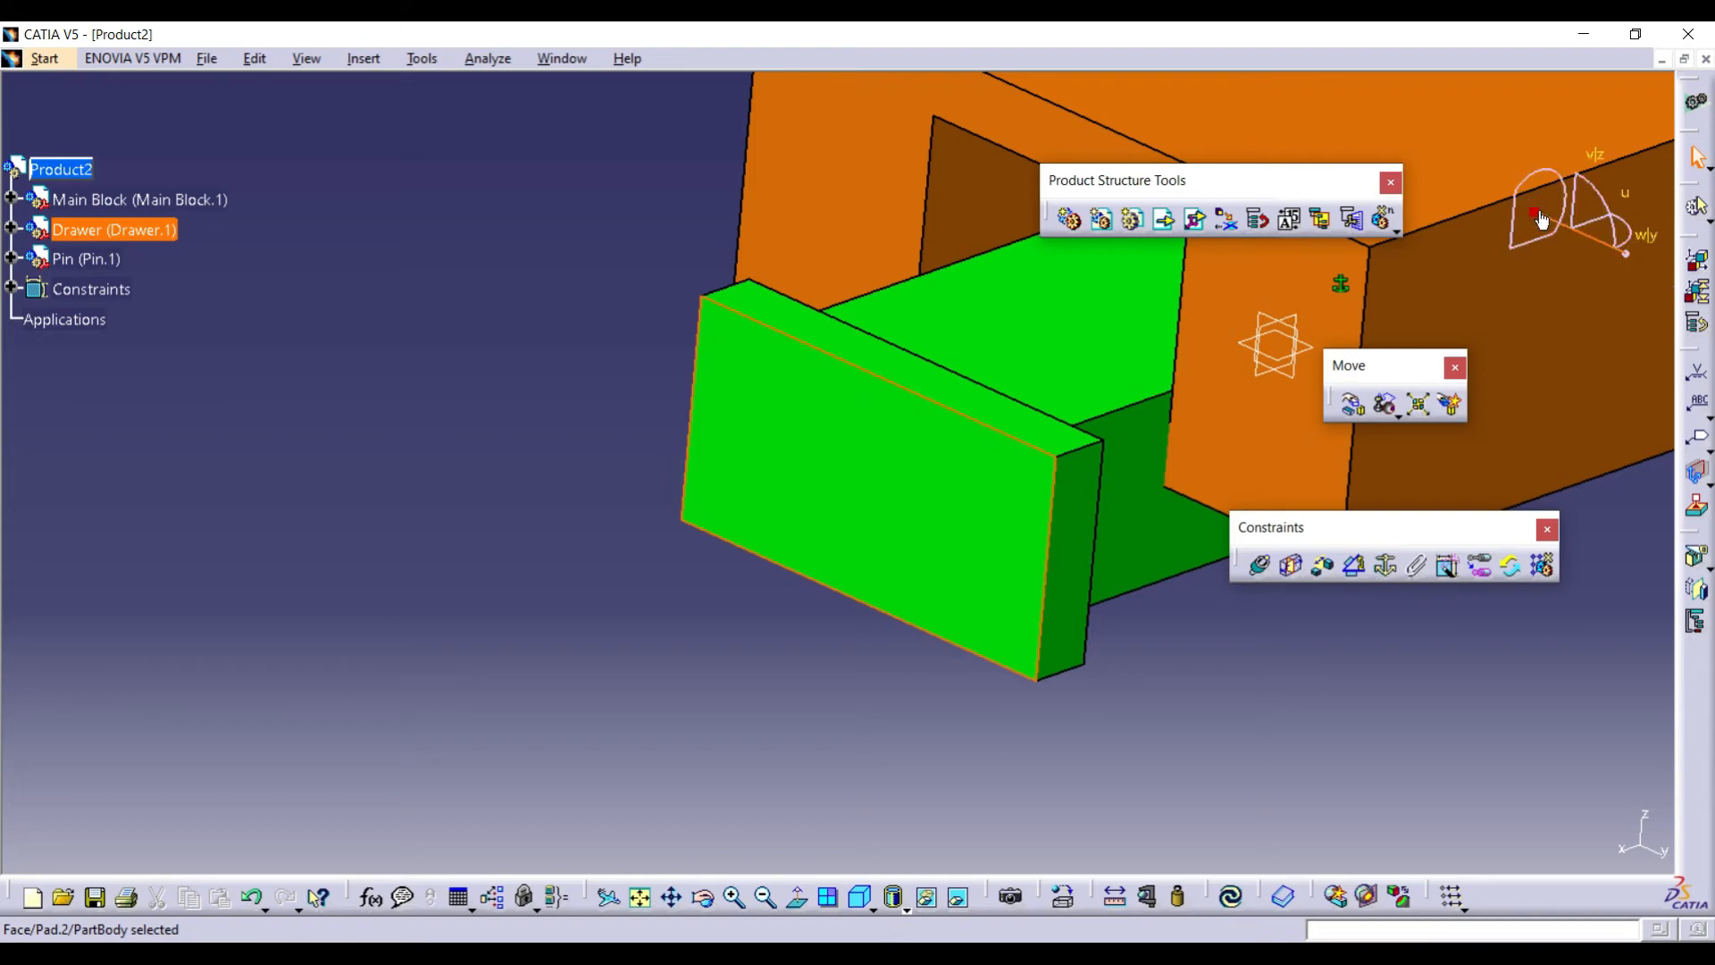
right_click(1537, 218)
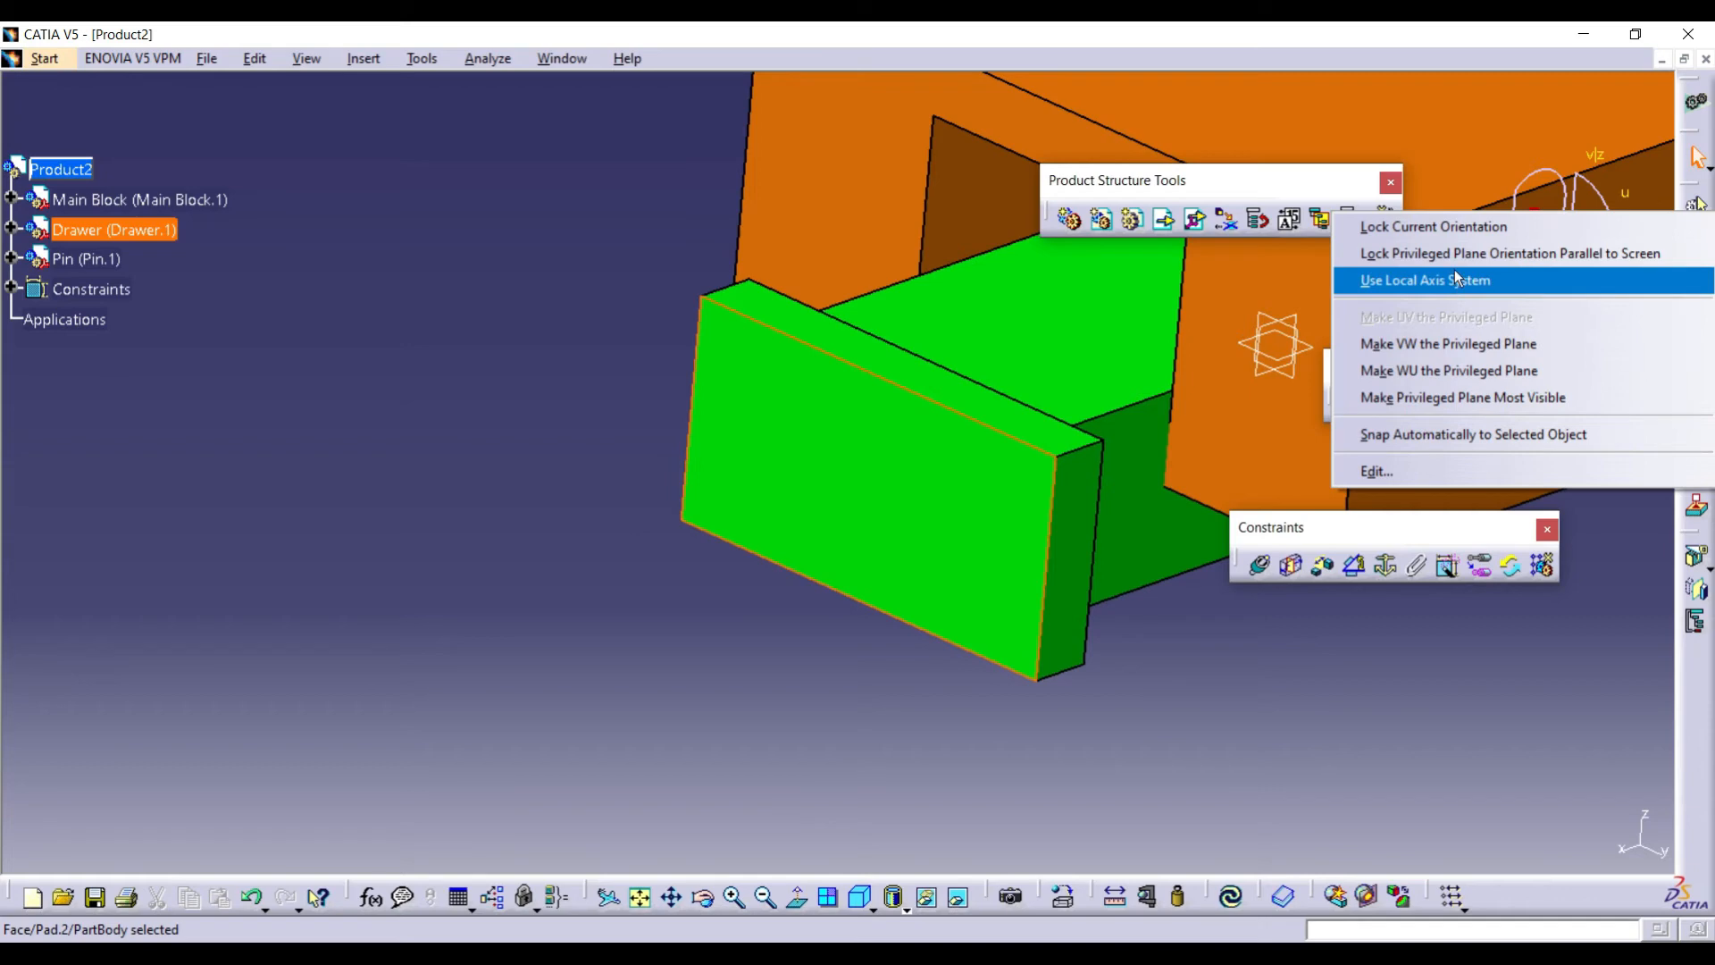
click(1424, 471)
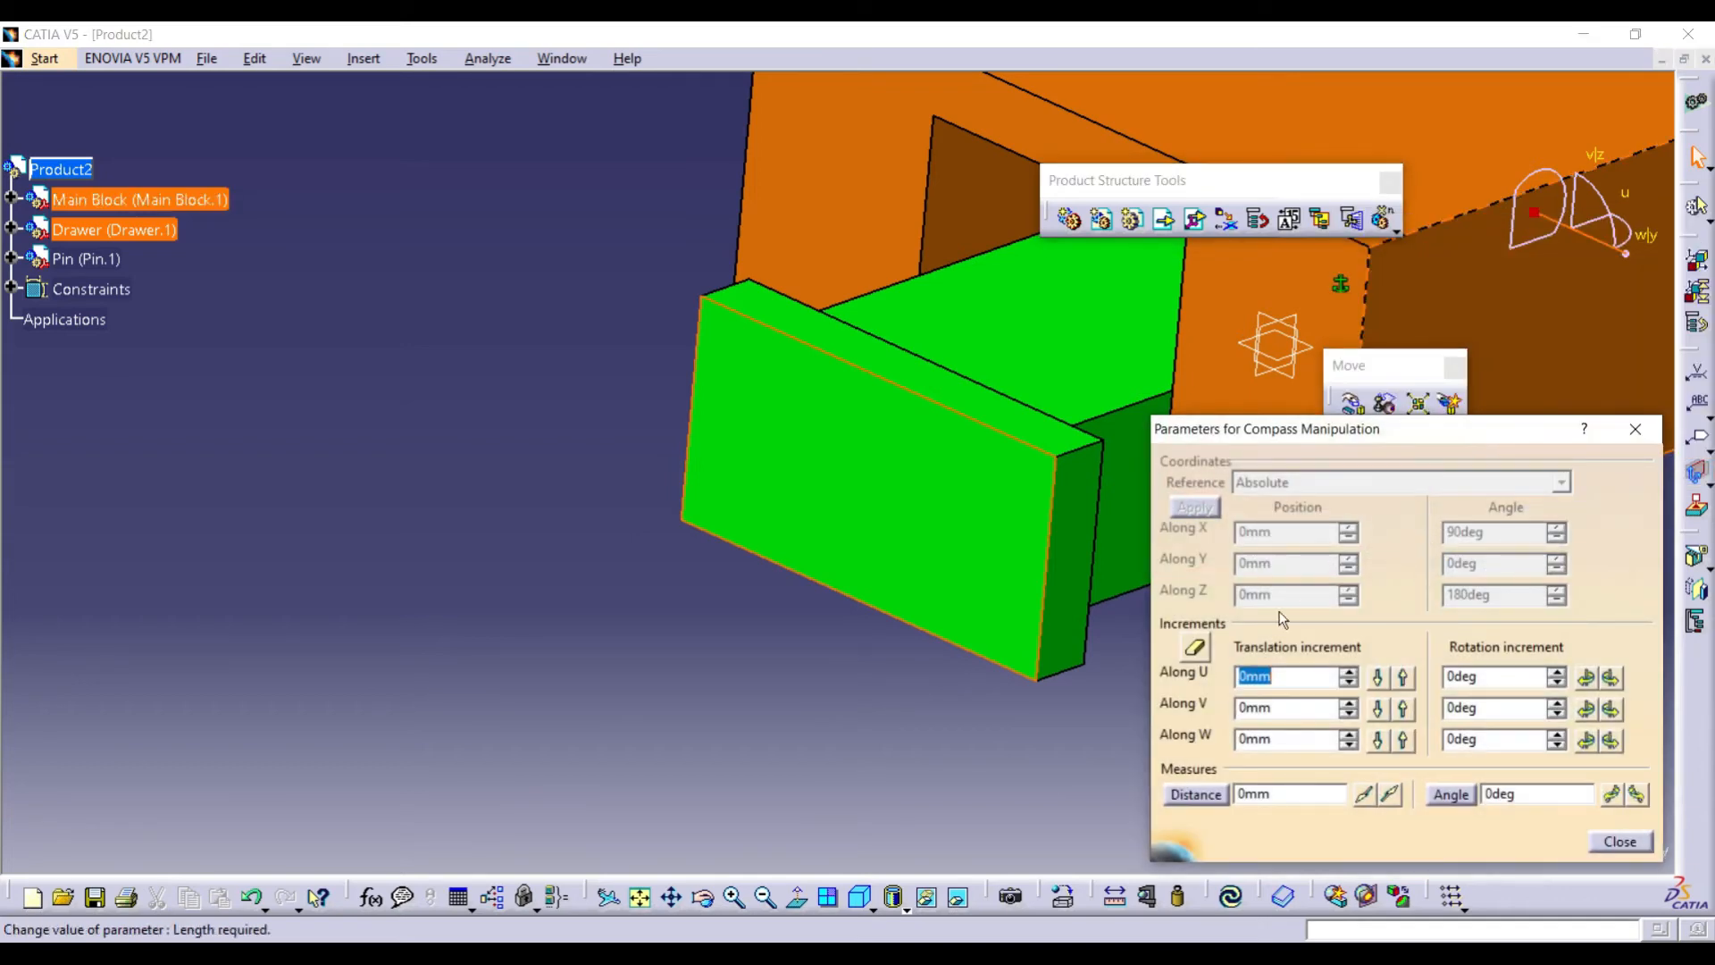
drag(1453, 430, 1397, 303)
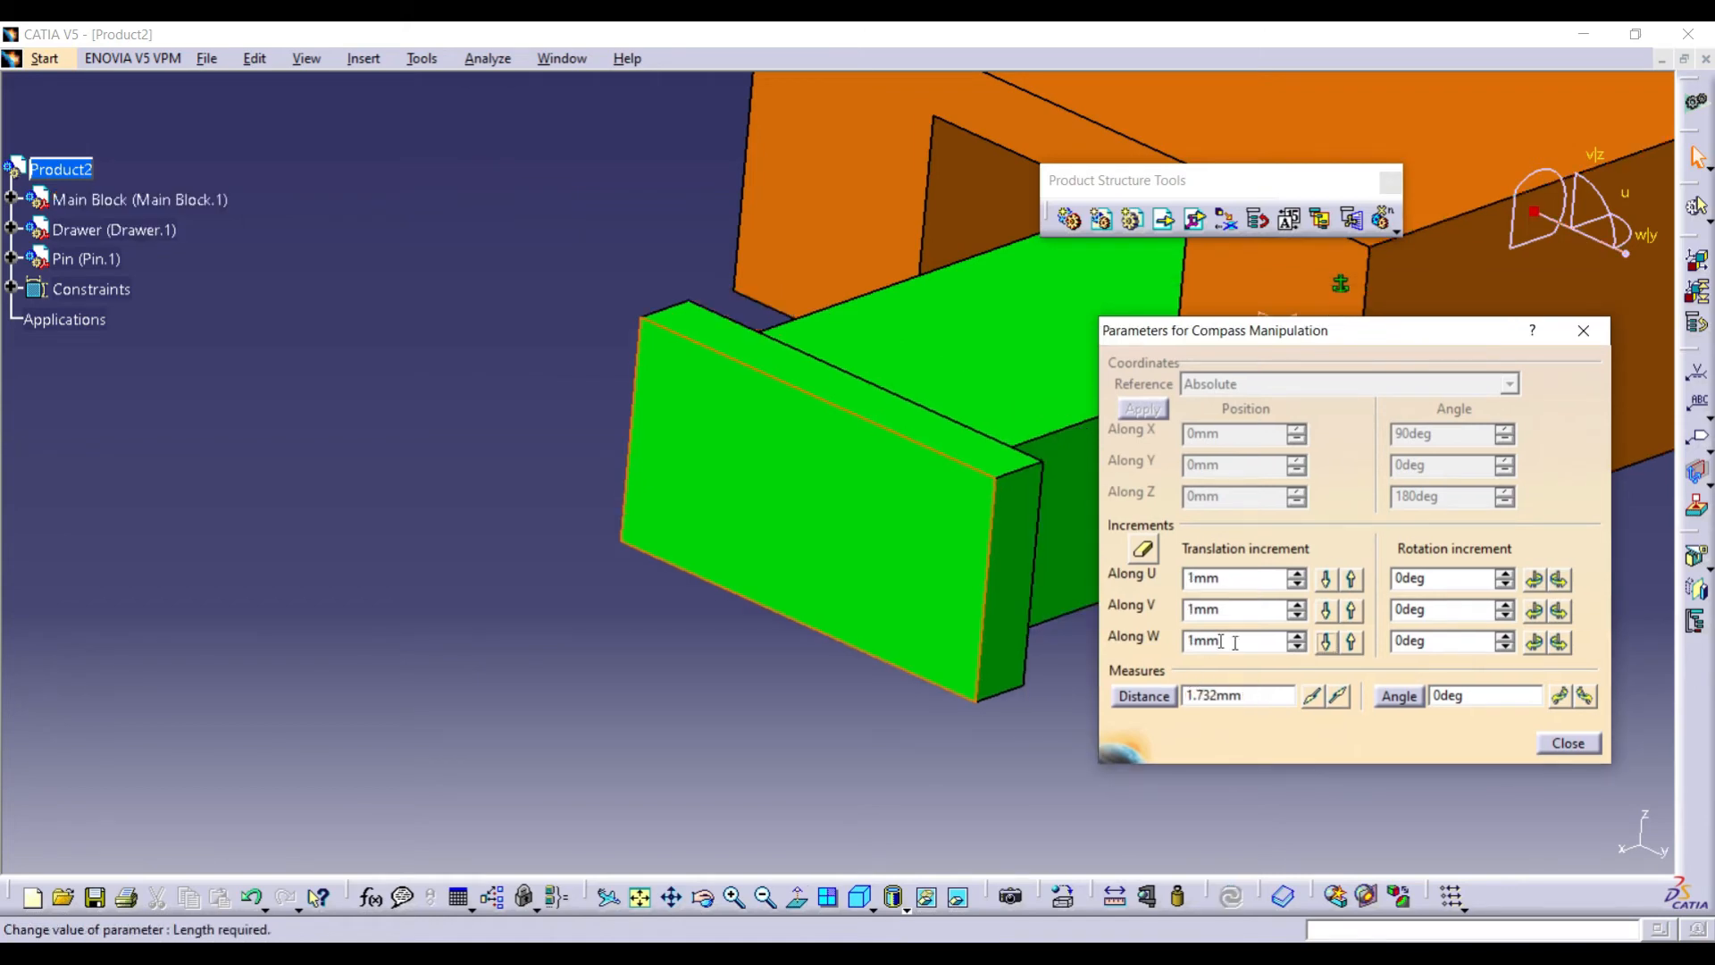
Set the compass rotation increments along U, V and W to 1 deg and close the manipulation parameters.
double_click(1451, 577)
text(1deg)
double_click(1442, 609)
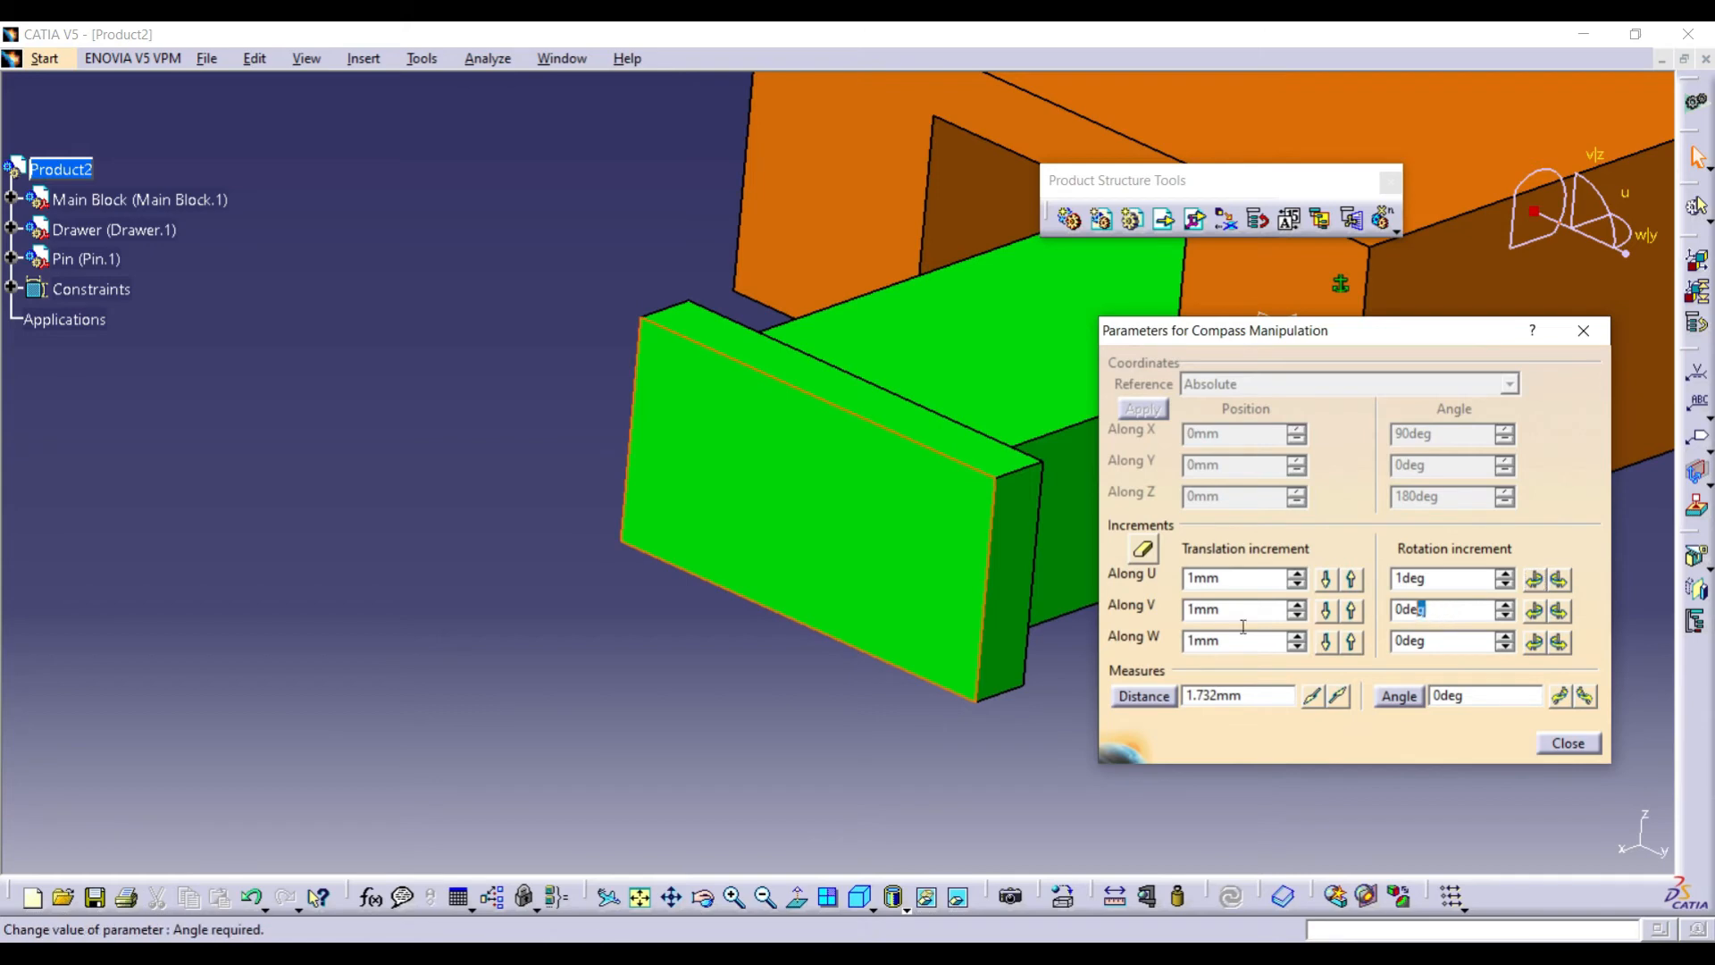
text(1deg)
double_click(1429, 641)
text(1deg)
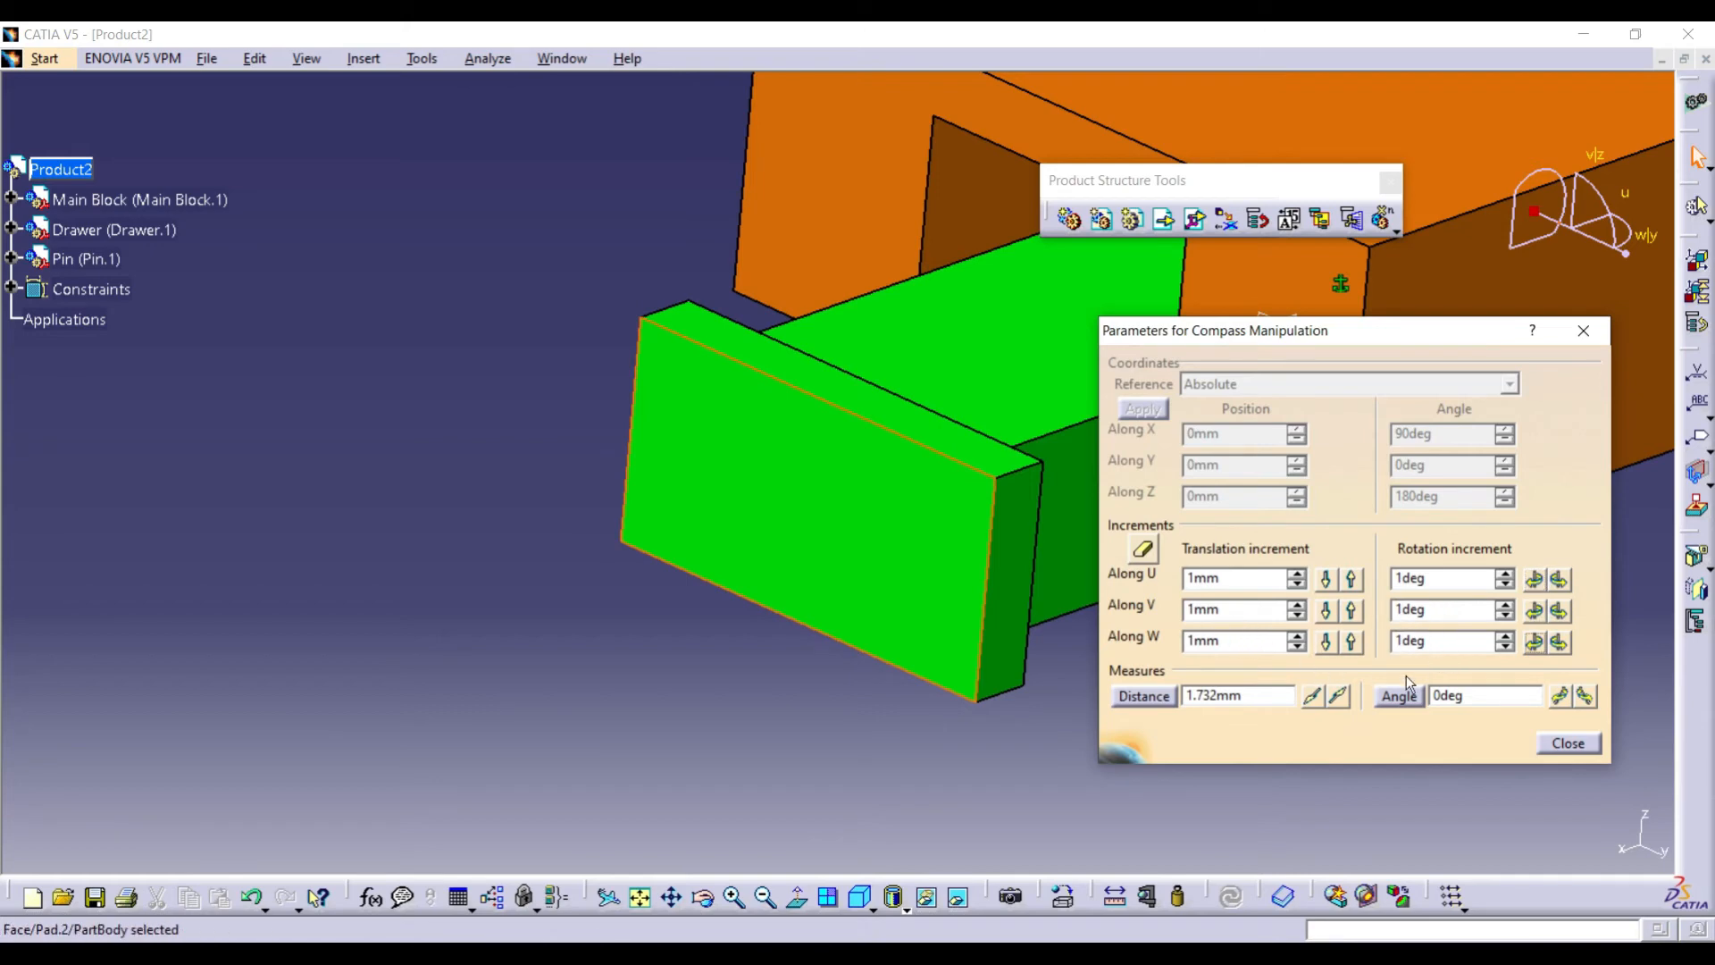
click(1565, 744)
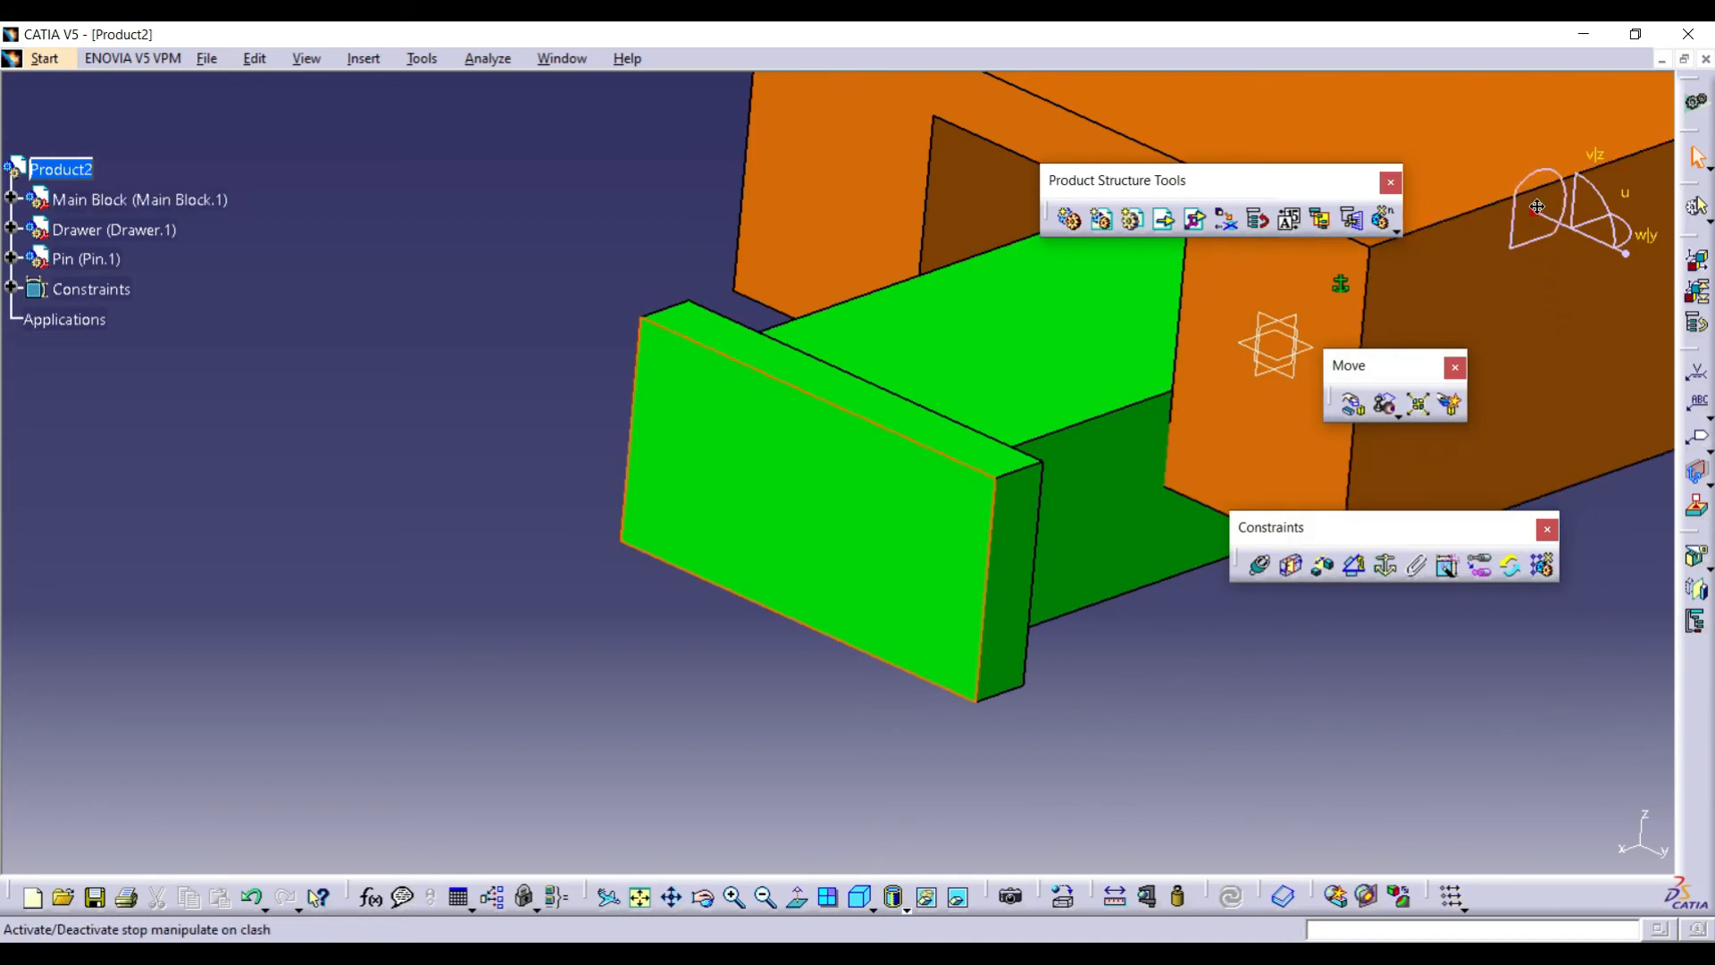
Snap the compass to the Drawer's front face again and slide the Drawer further out of the Main Block's opening.
drag(1536, 207, 1491, 232)
drag(897, 445, 755, 518)
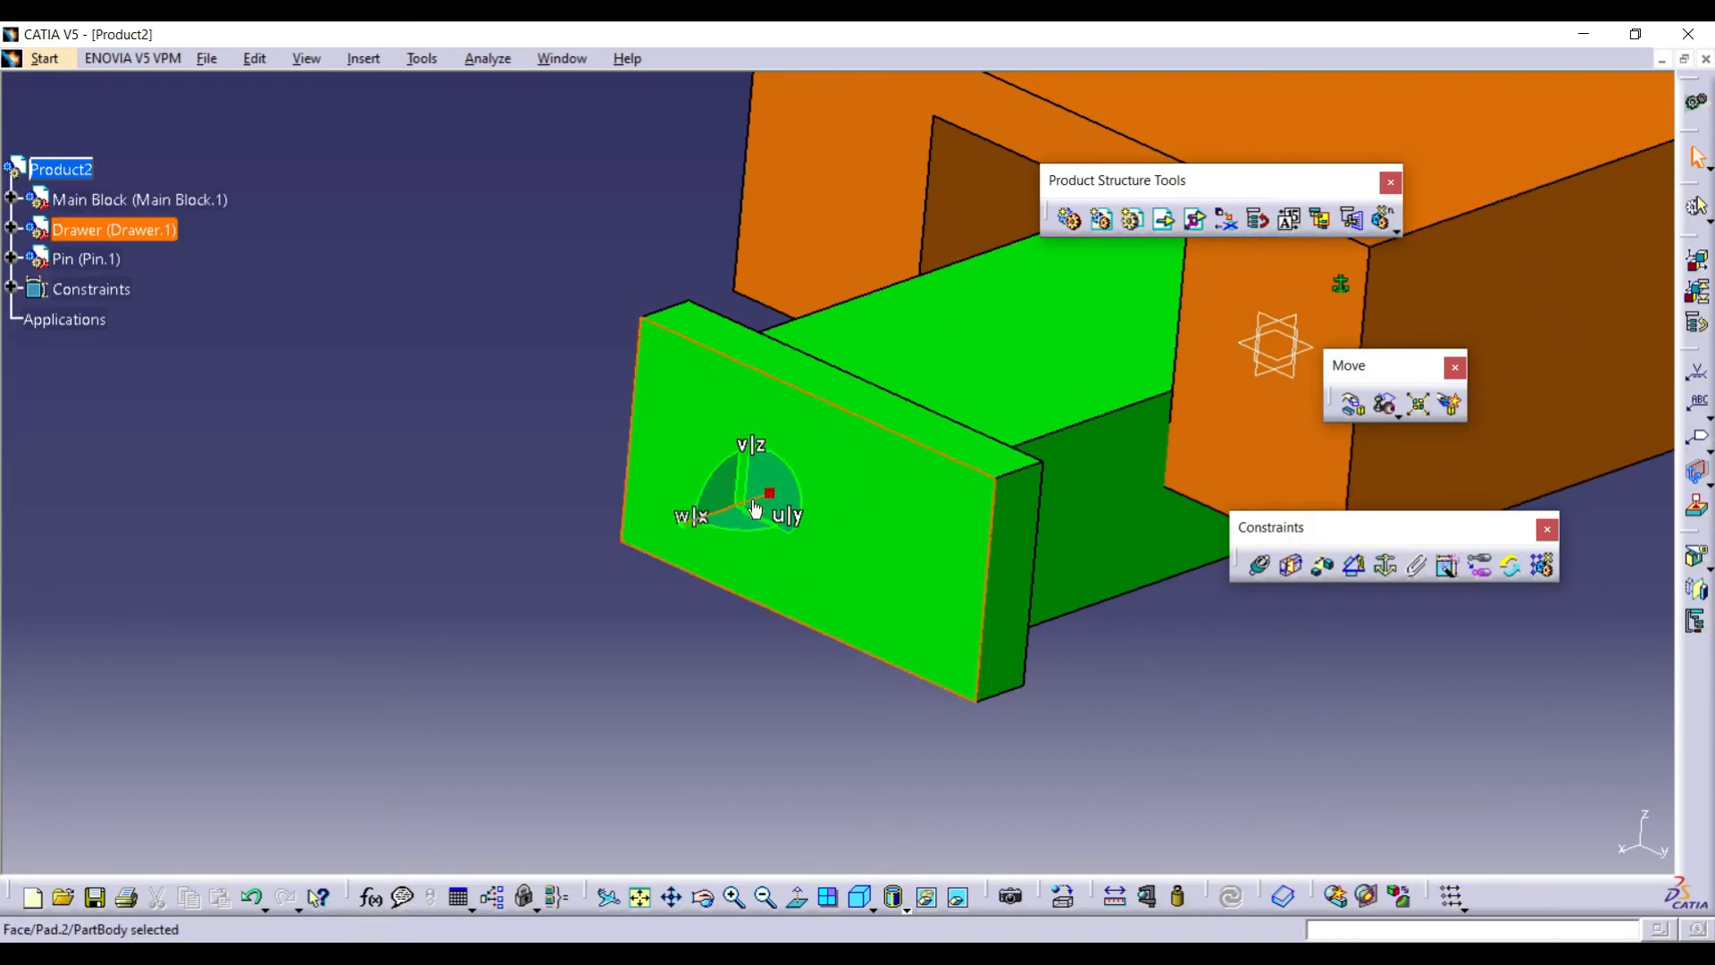
drag(749, 503, 547, 613)
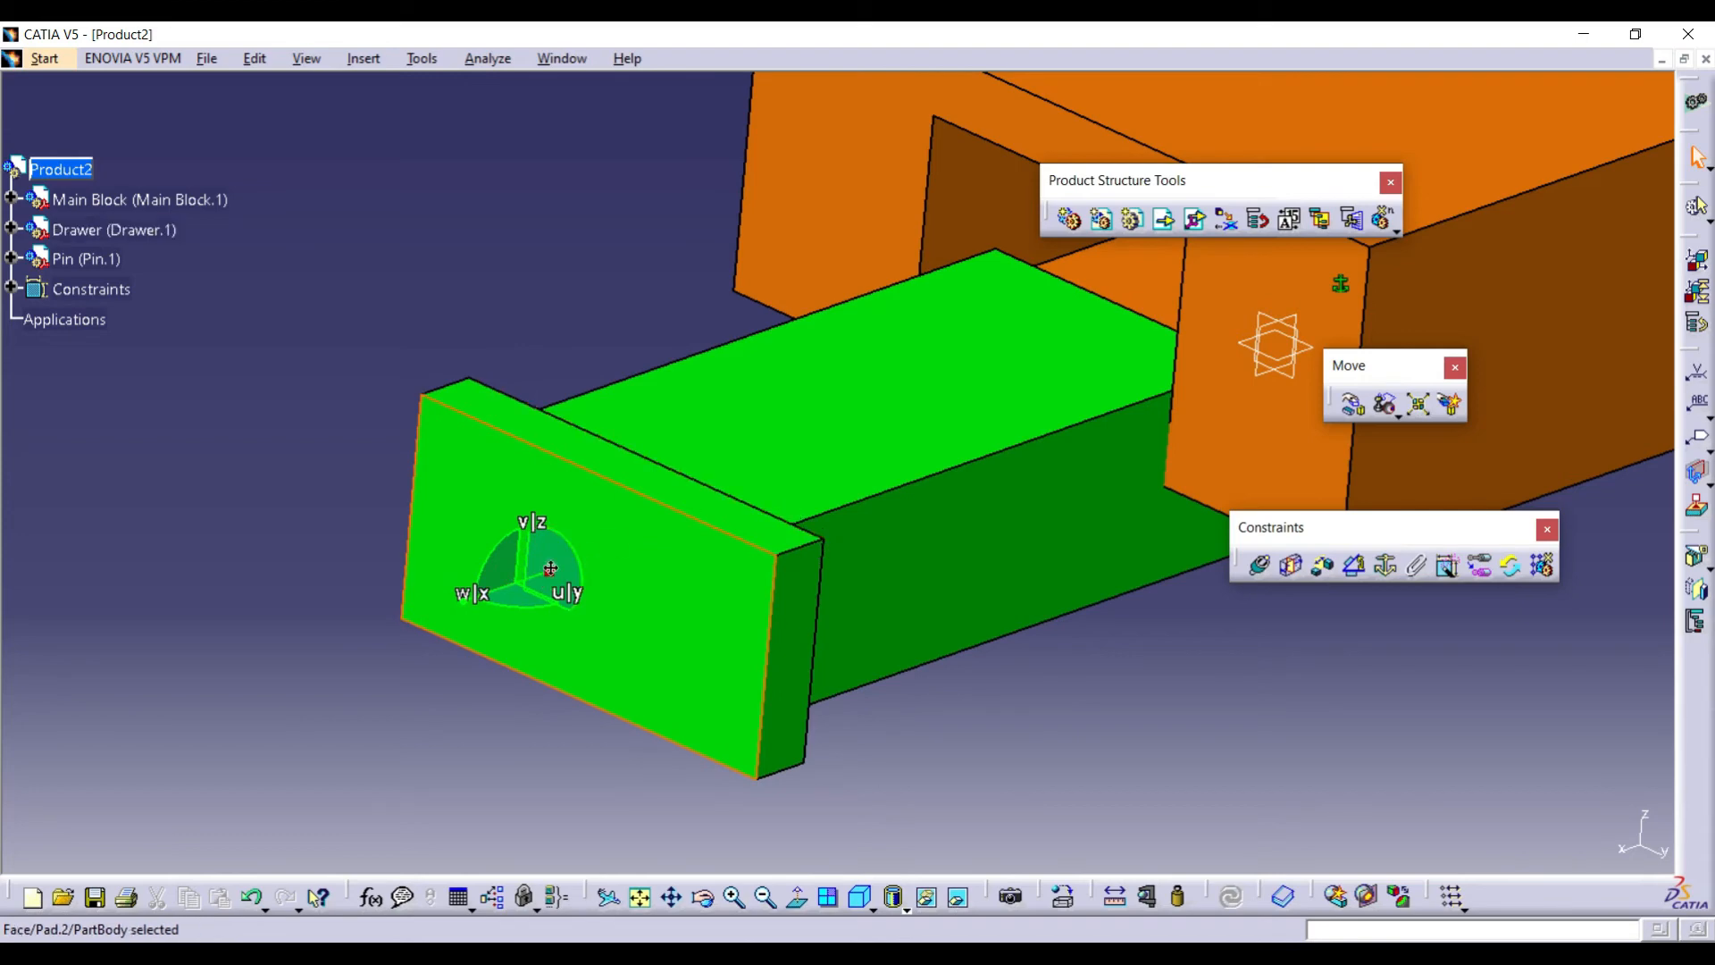
Snap the compass to the Pin's cylindrical shank and move the Pin out from beneath the Main Block's corner.
middle_click(911, 345)
mouse_move(849, 591)
middle_down()
mouse_move(823, 622)
mouse_move(873, 571)
middle_up()
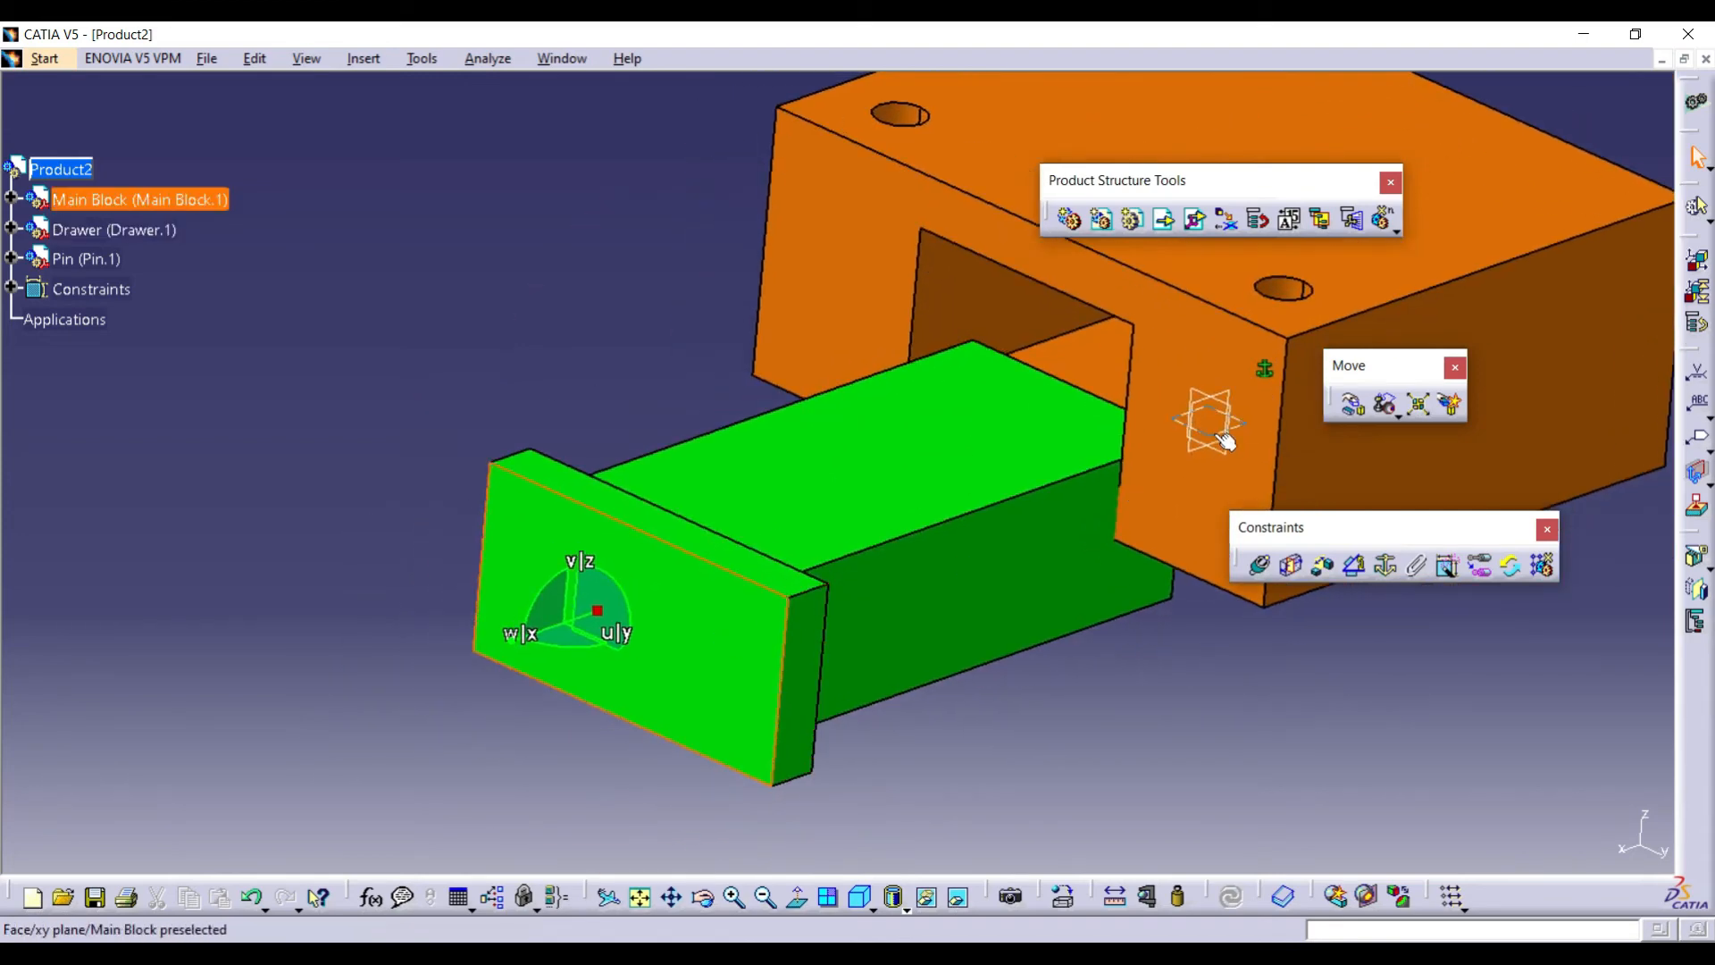
middle_drag(1224, 440, 976, 357)
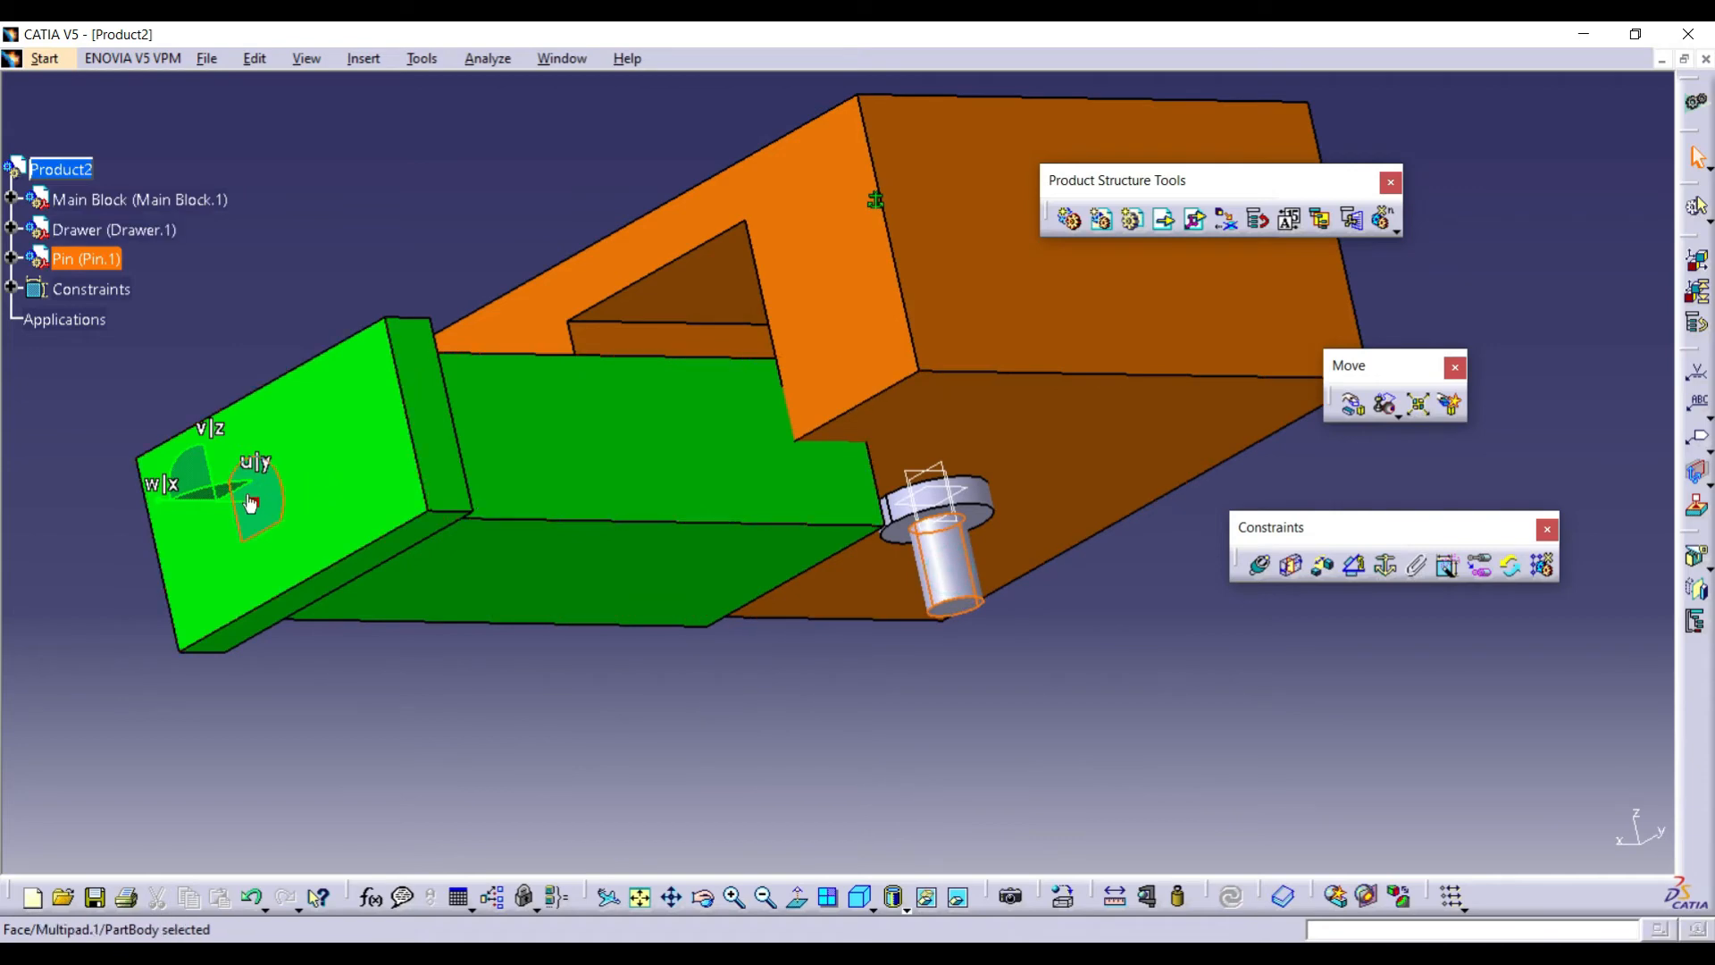
click(967, 574)
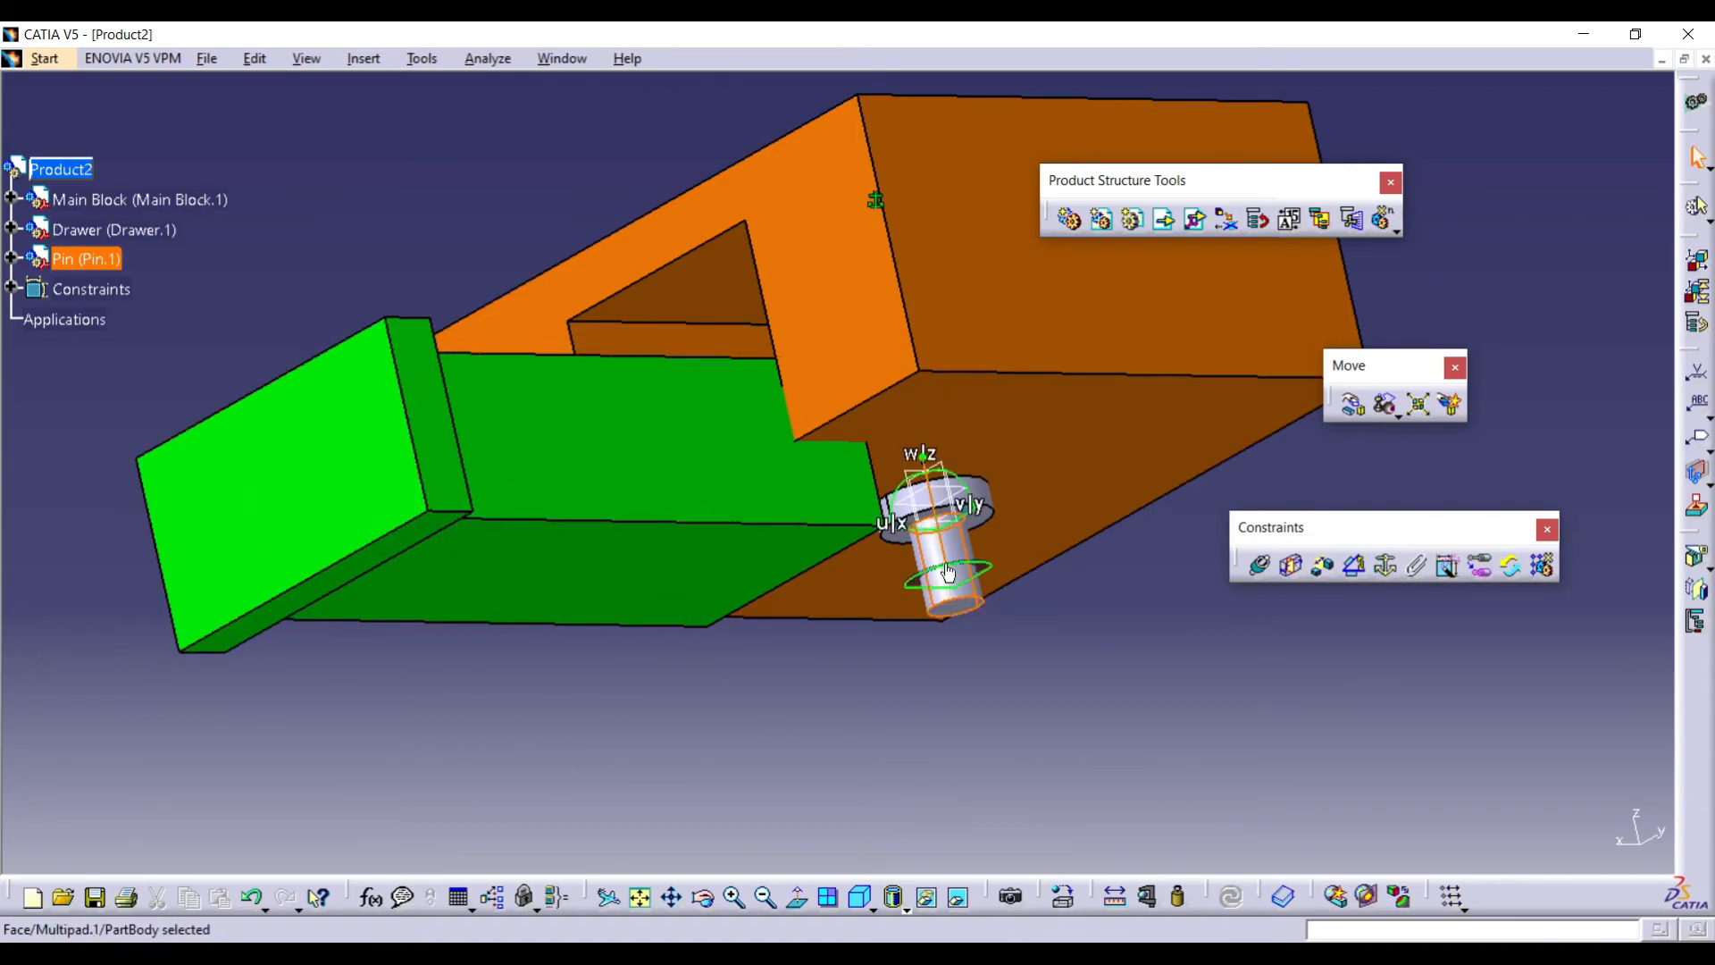
drag(967, 574, 1245, 295)
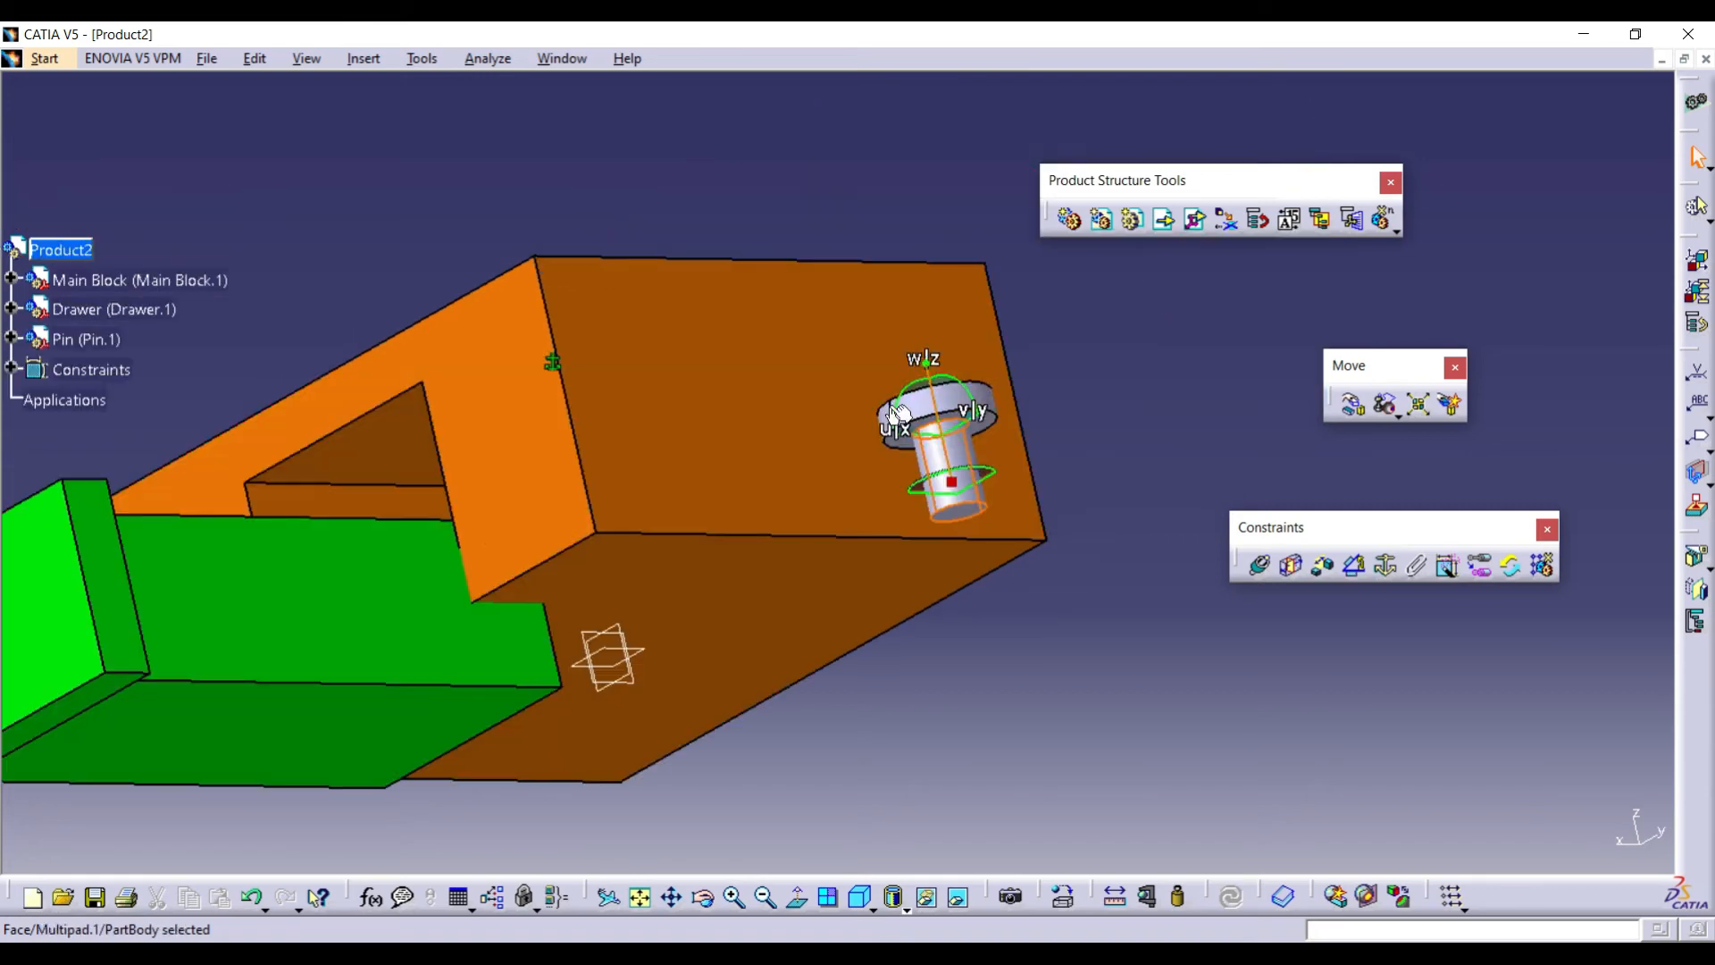
middle_drag(898, 412, 831, 705)
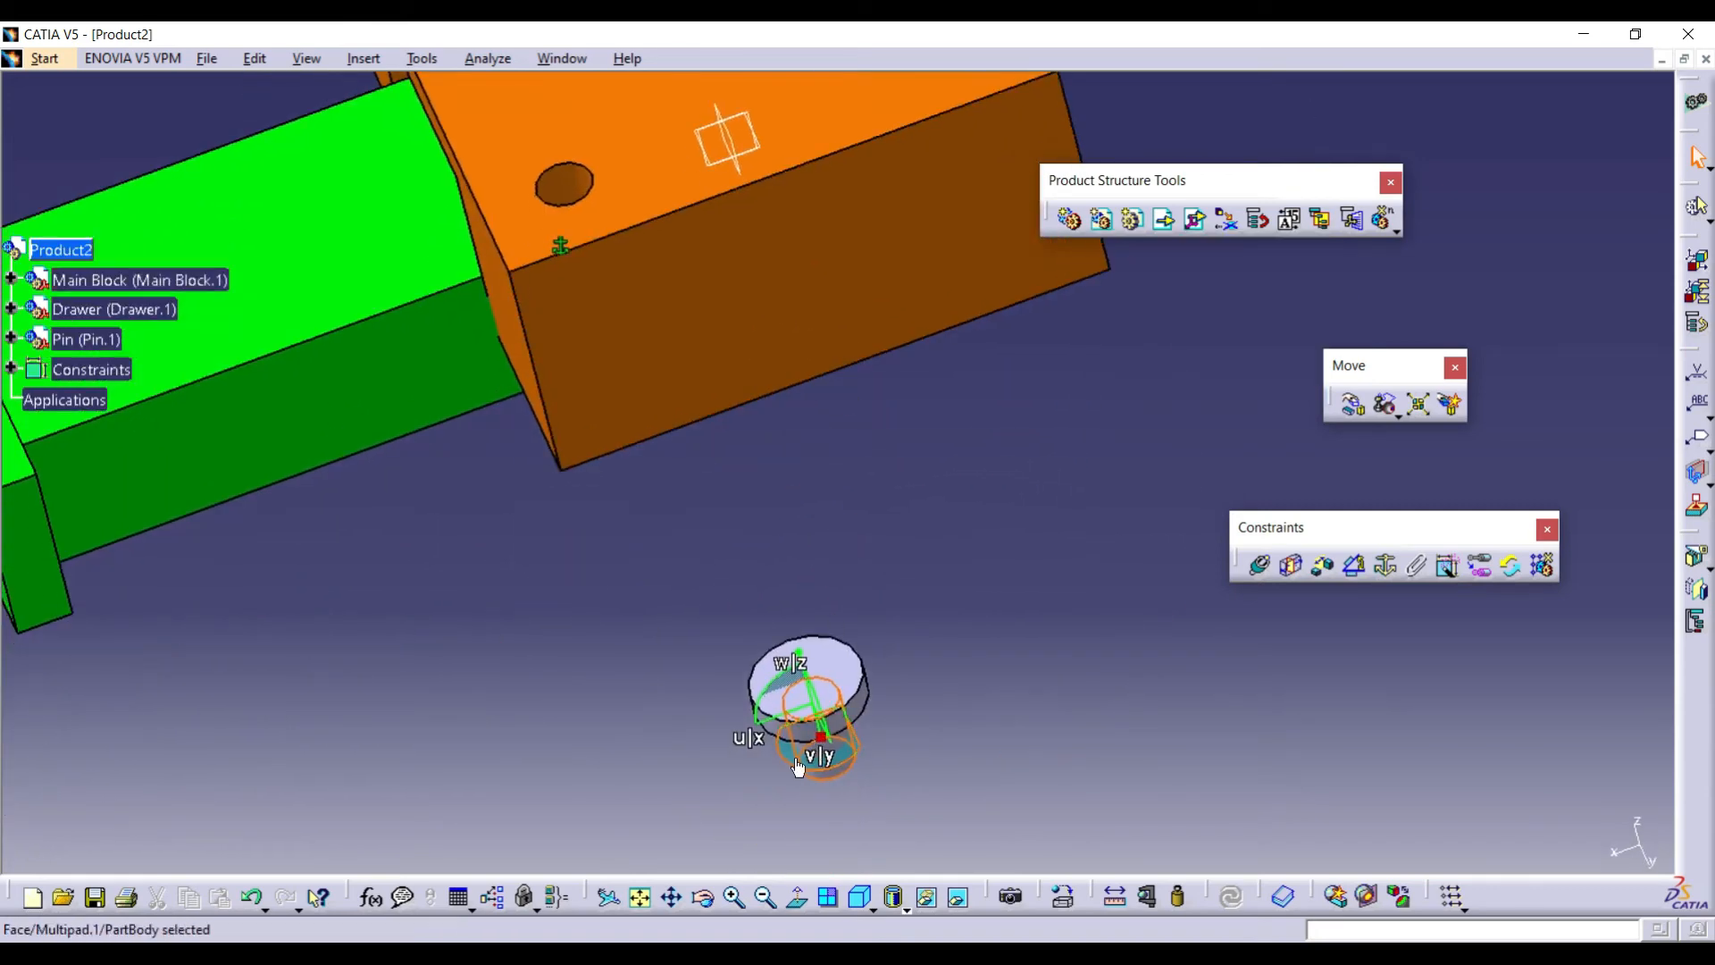
Move the Pin with the compass until it sits inside the Main Block, and detach the compass from it.
drag(784, 682, 779, 217)
middle_drag(624, 217, 993, 165)
drag(718, 688, 747, 543)
middle_drag(578, 504, 751, 609)
drag(830, 375, 902, 438)
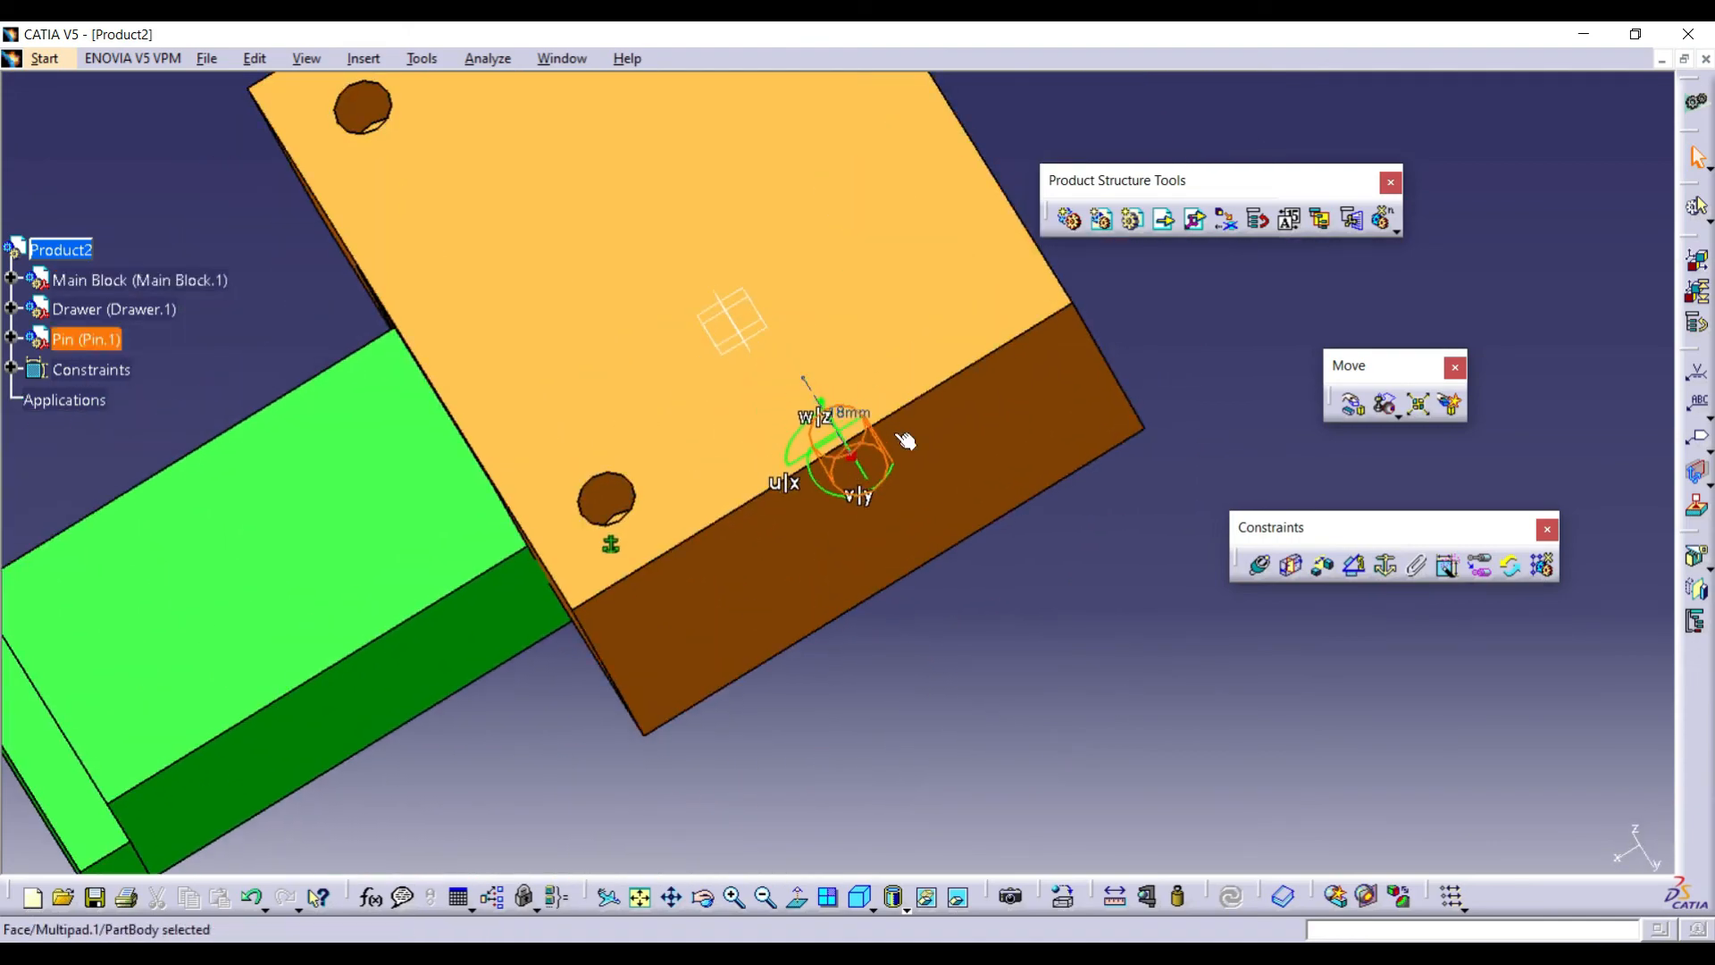
middle_drag(906, 441, 819, 536)
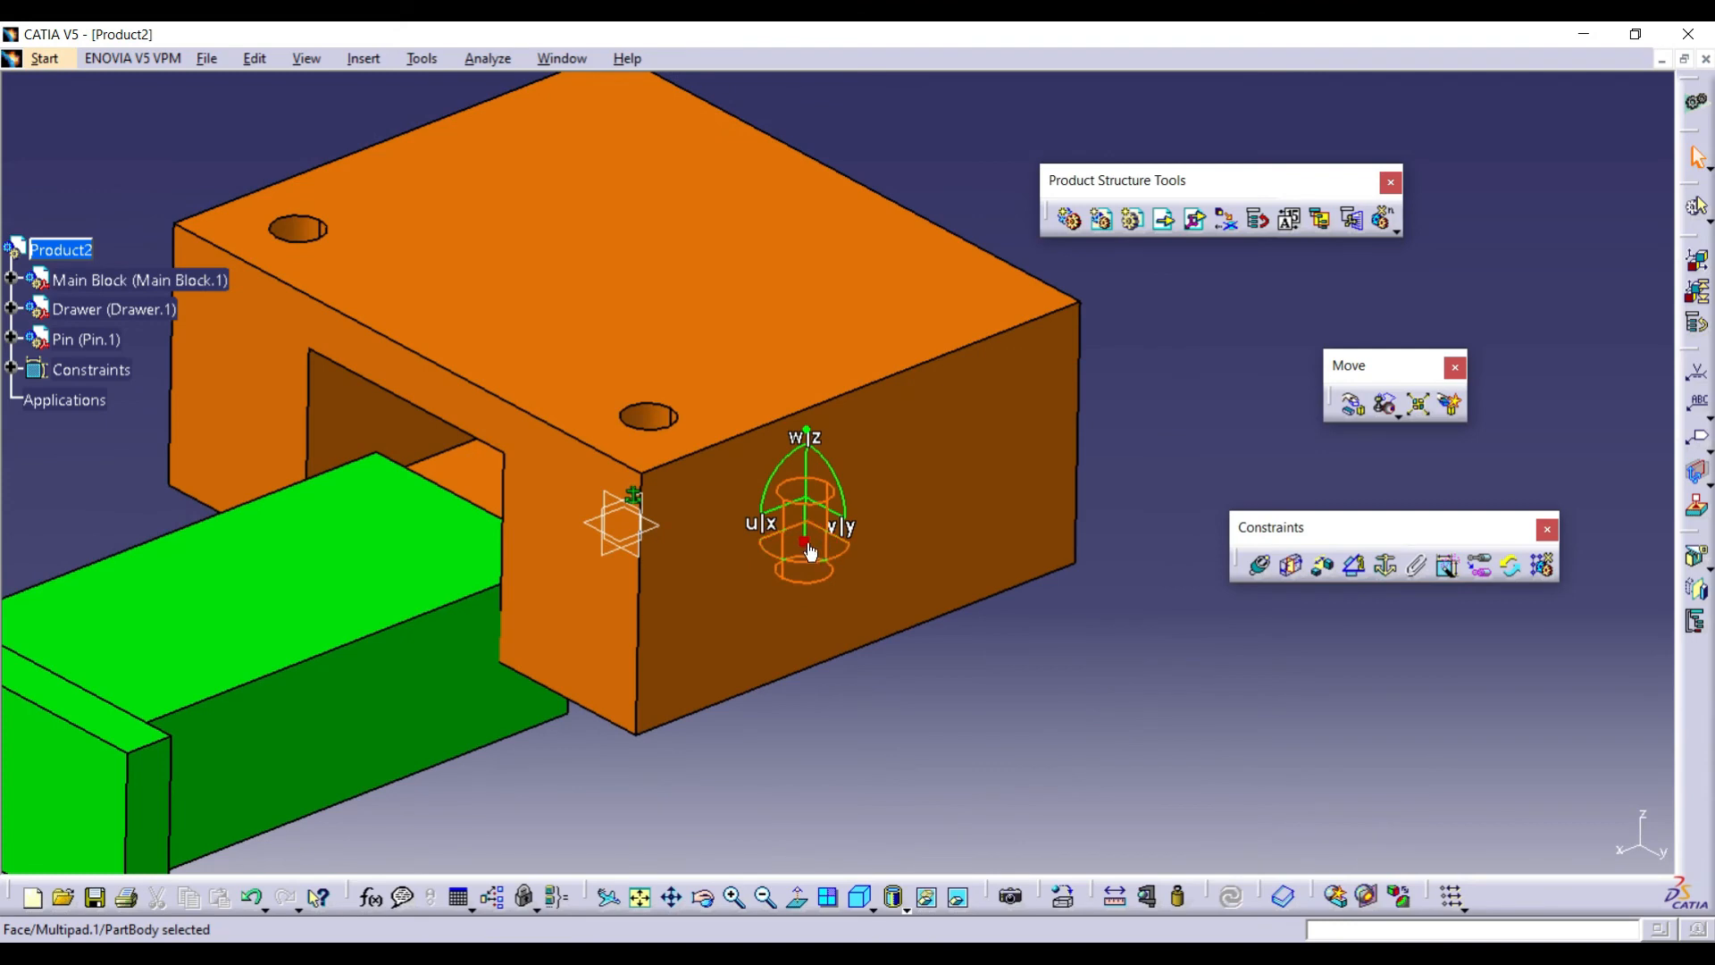
drag(811, 551, 1297, 678)
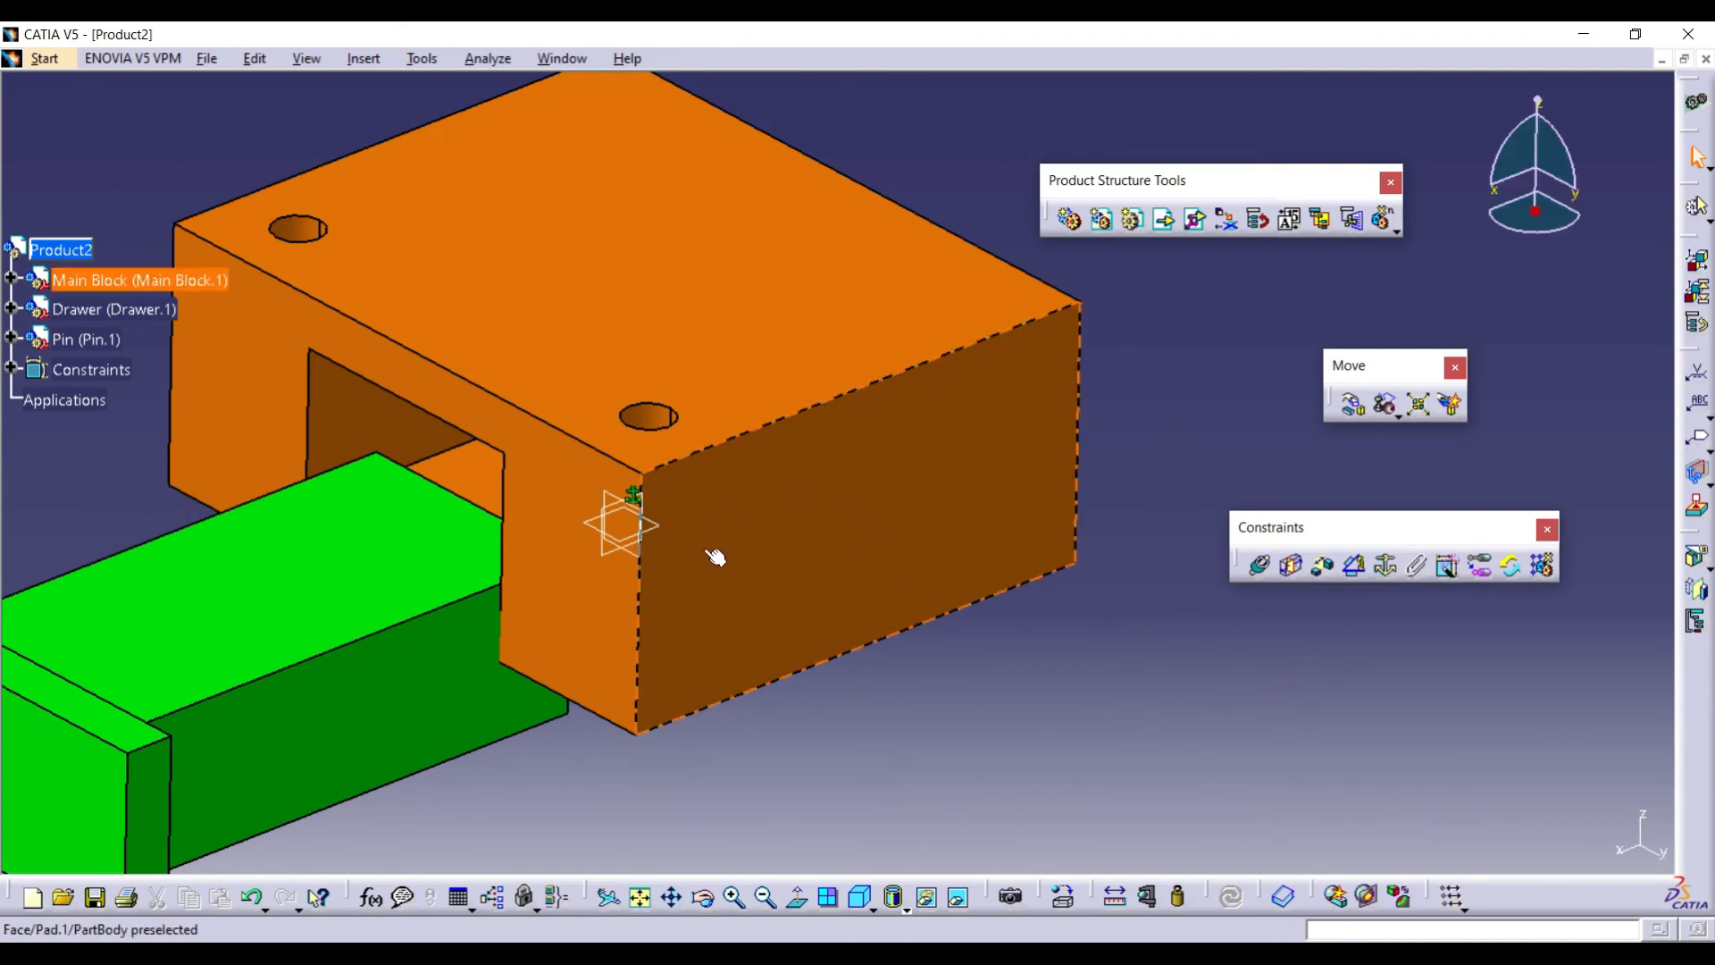
Use the compass placed on the Main Block's top face to lift the hidden Pin above the block, and release the compass.
middle_click(794, 459)
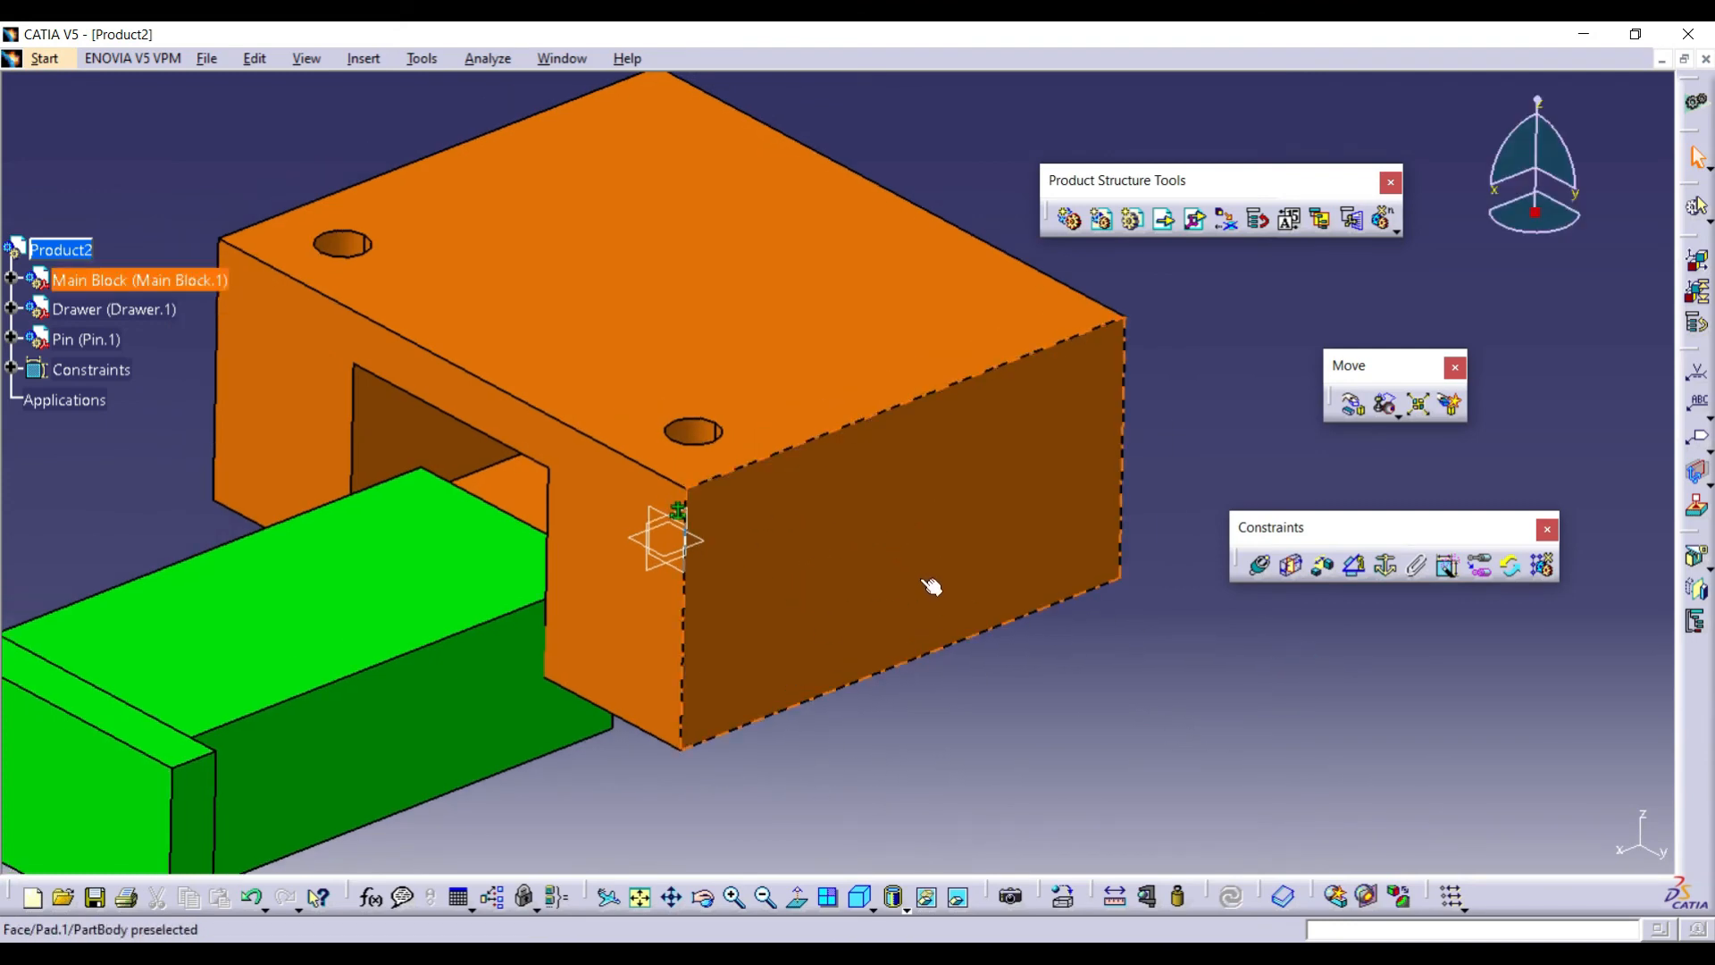
middle_drag(932, 586, 896, 555)
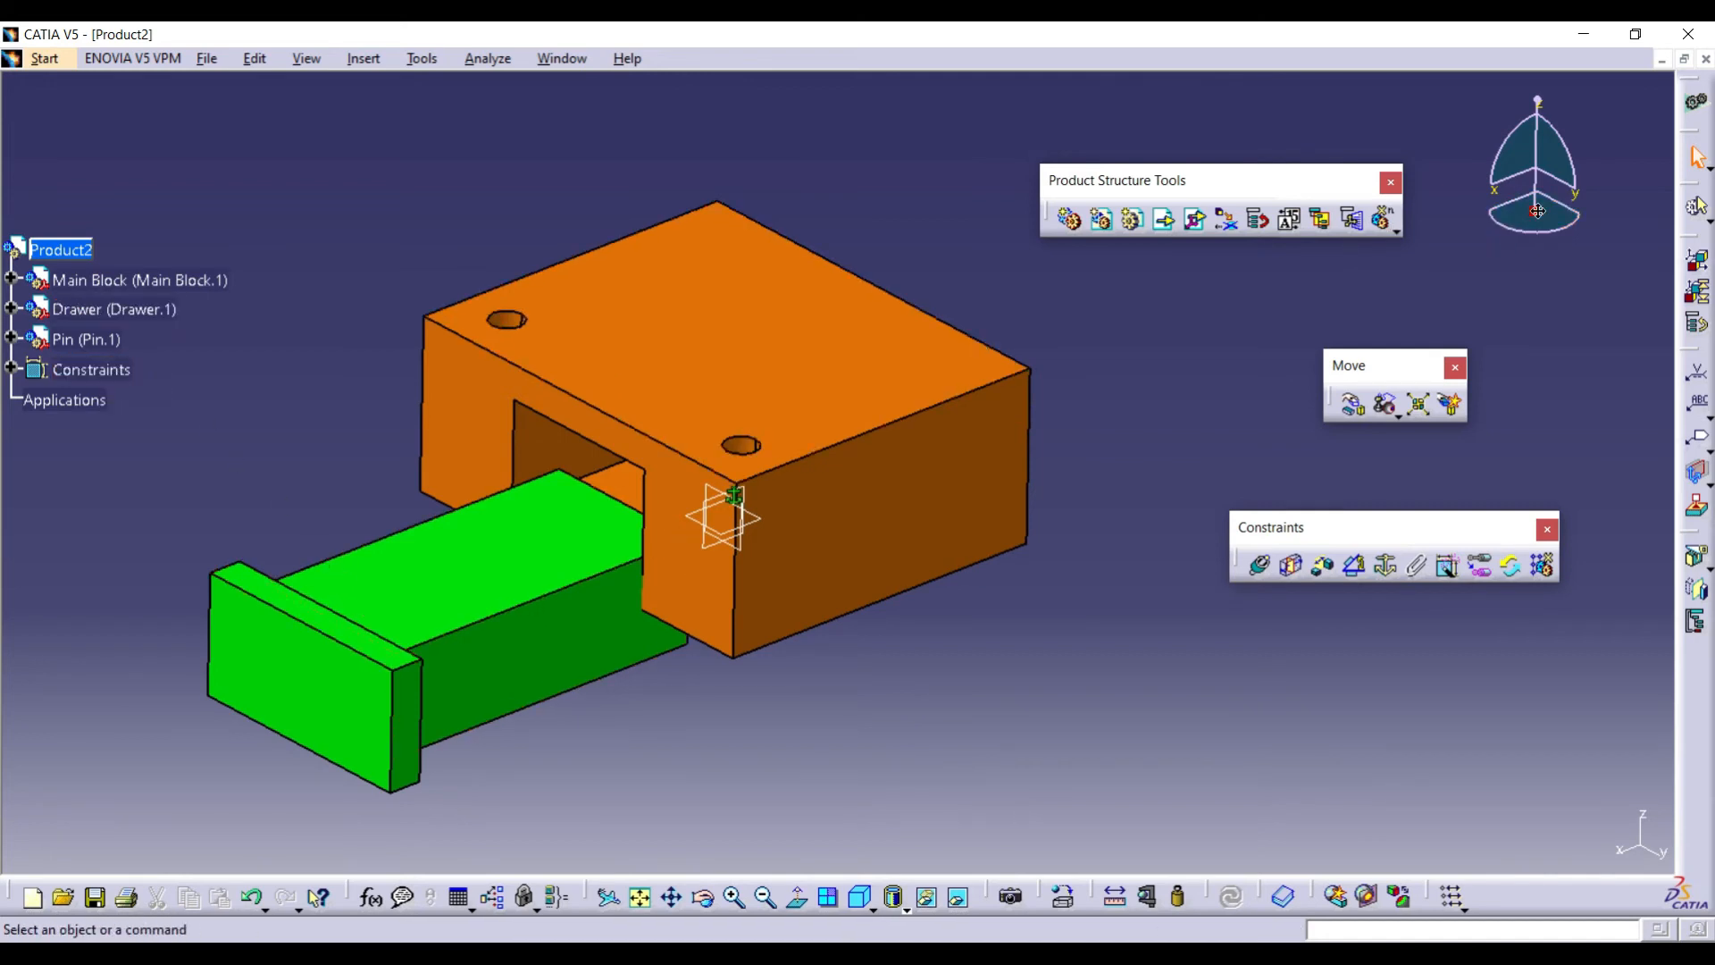
drag(1536, 211, 820, 399)
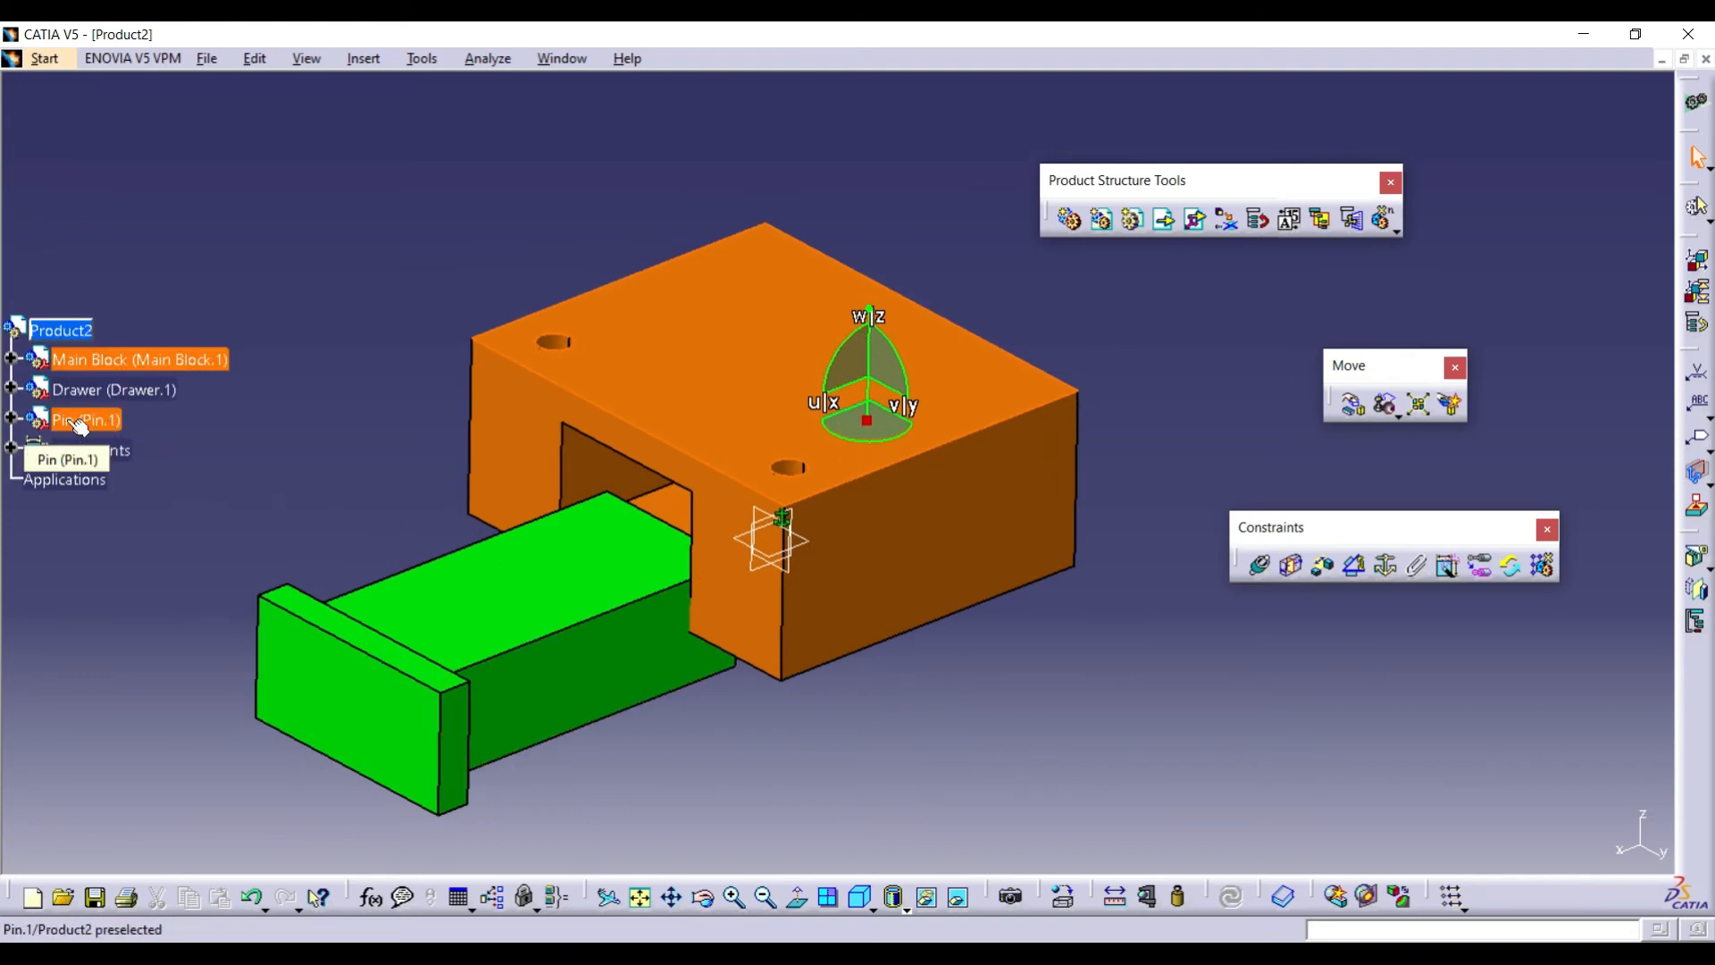
click(79, 420)
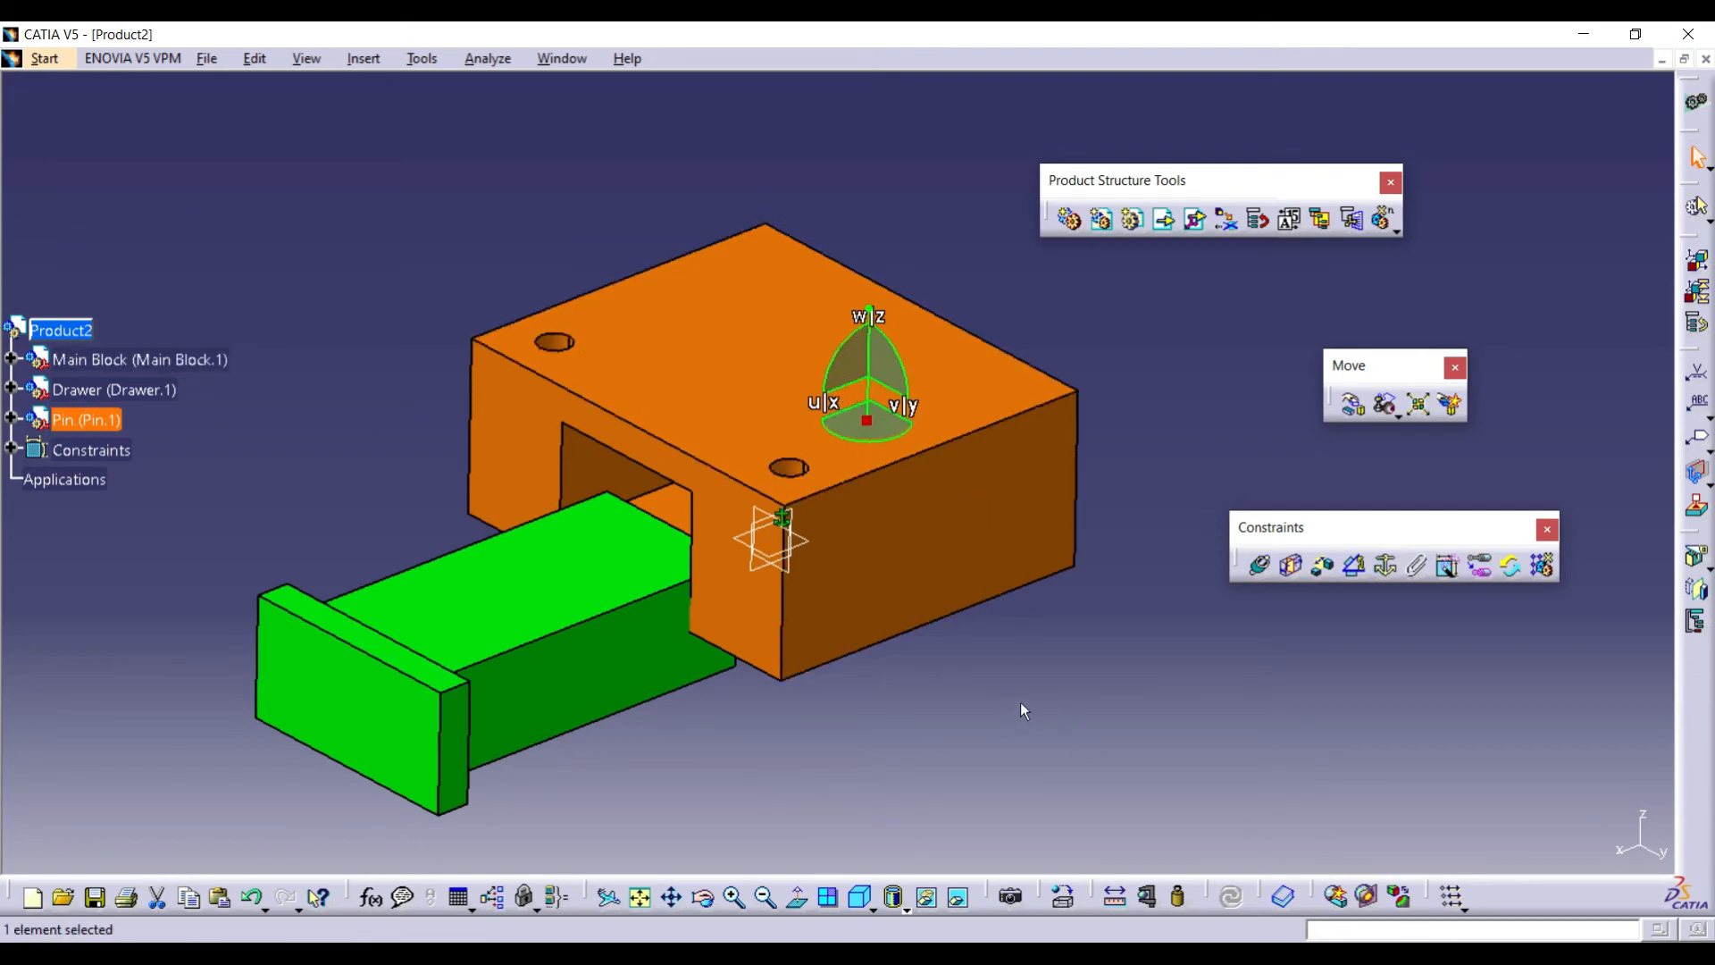
middle_click(875, 487)
middle_drag(750, 658, 892, 348)
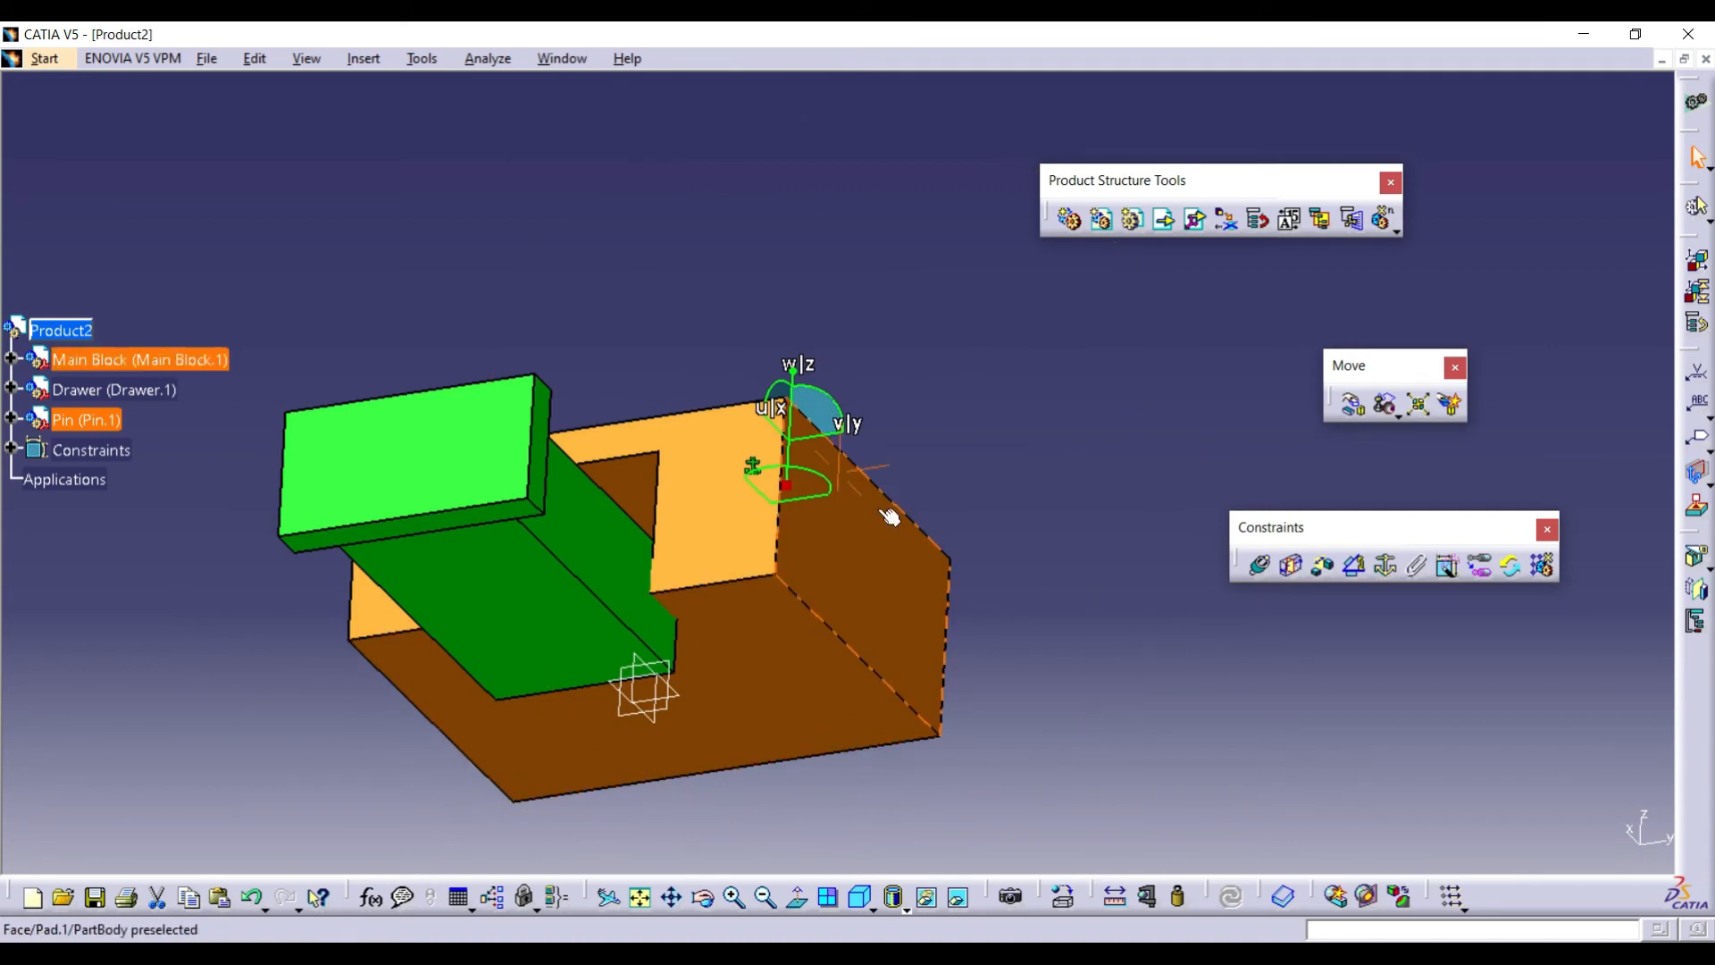
middle_drag(889, 513, 720, 716)
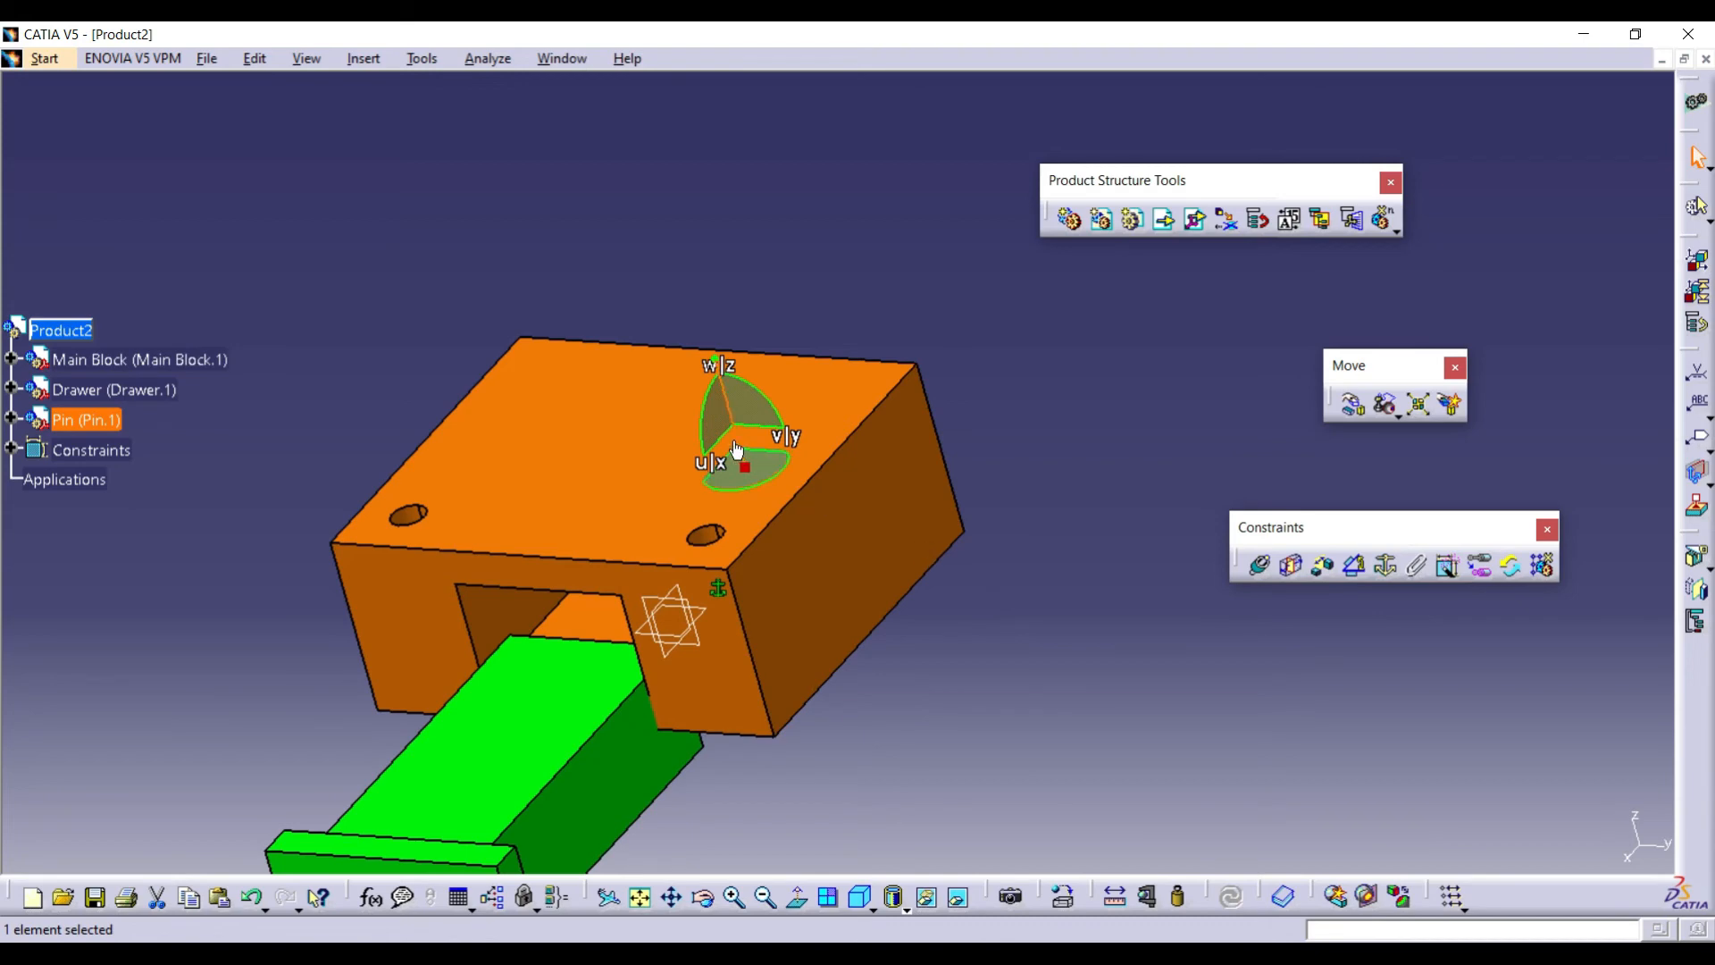
drag(738, 444, 654, 146)
click(893, 331)
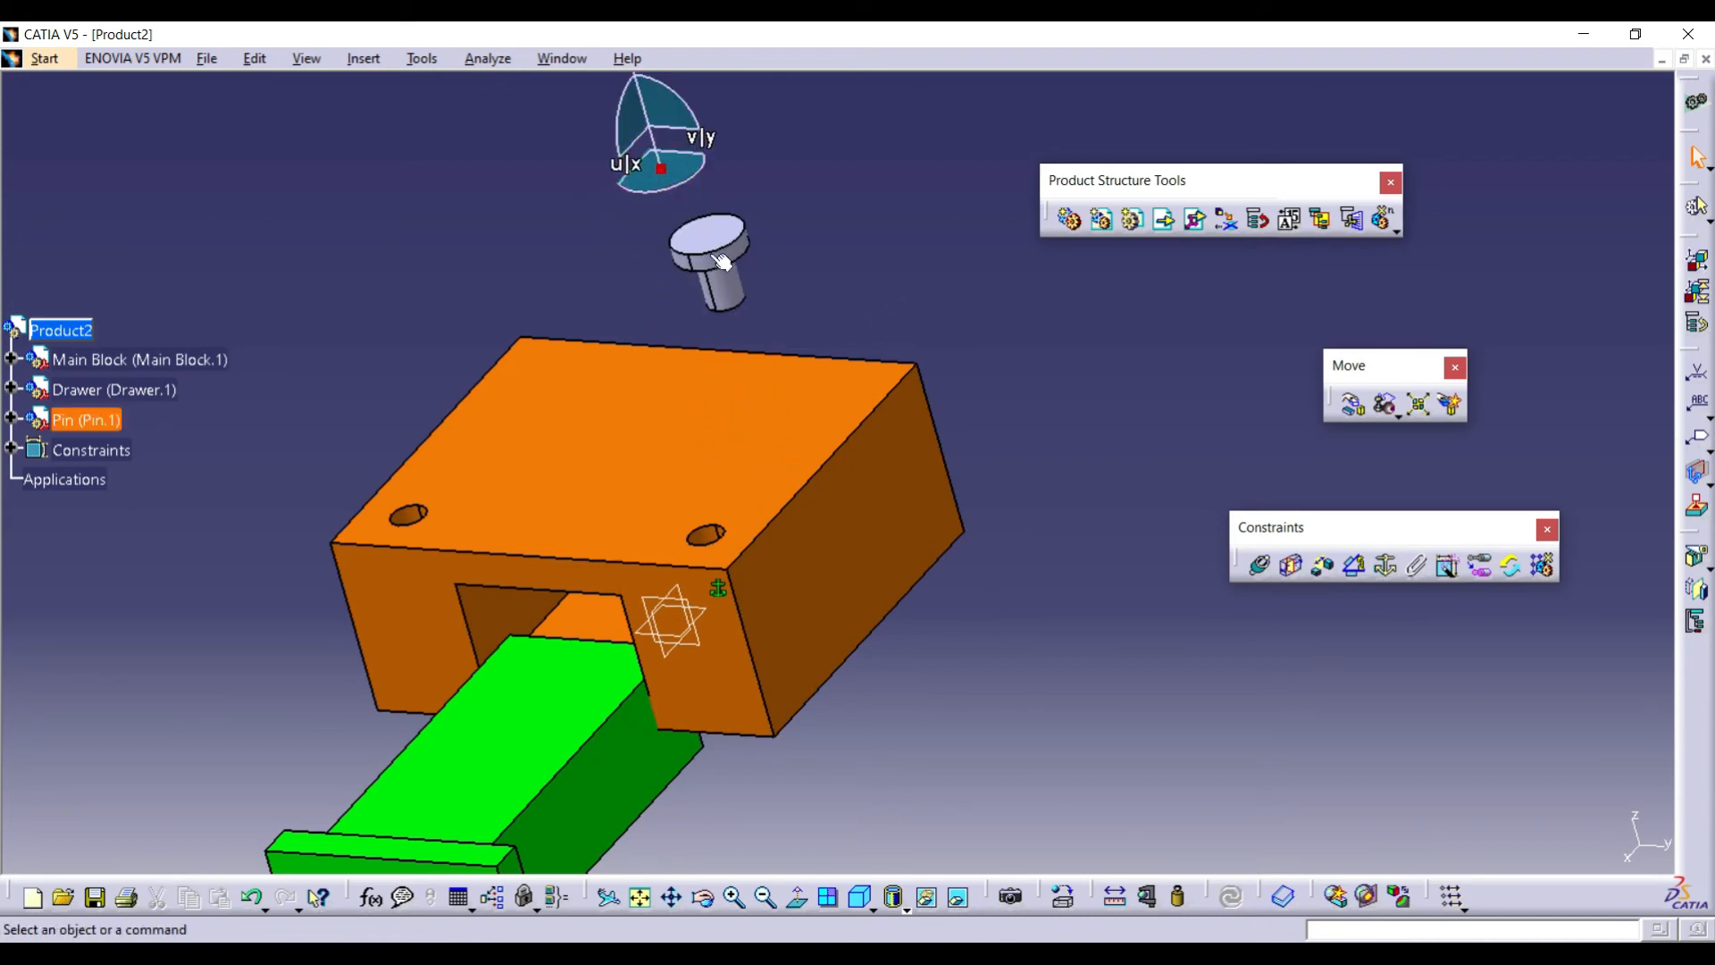
drag(661, 168, 919, 234)
middle_drag(826, 445, 964, 446)
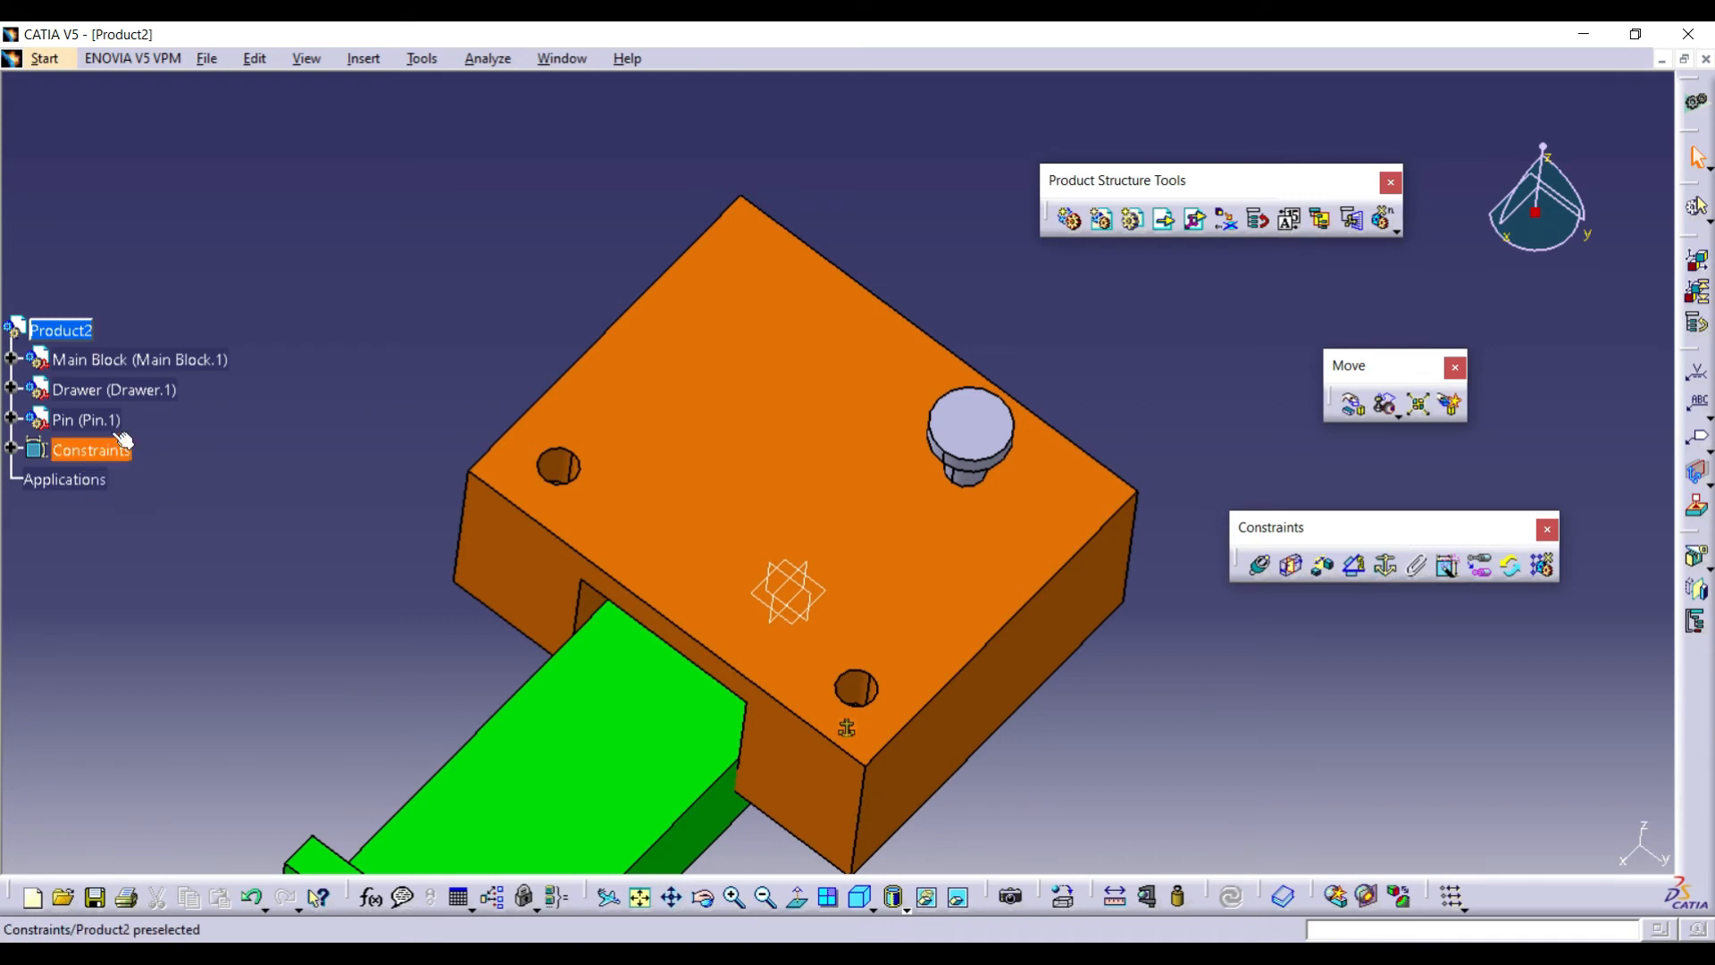
Create a second instance of the Pin in Product2 with Copy Instance.
right_click(93, 421)
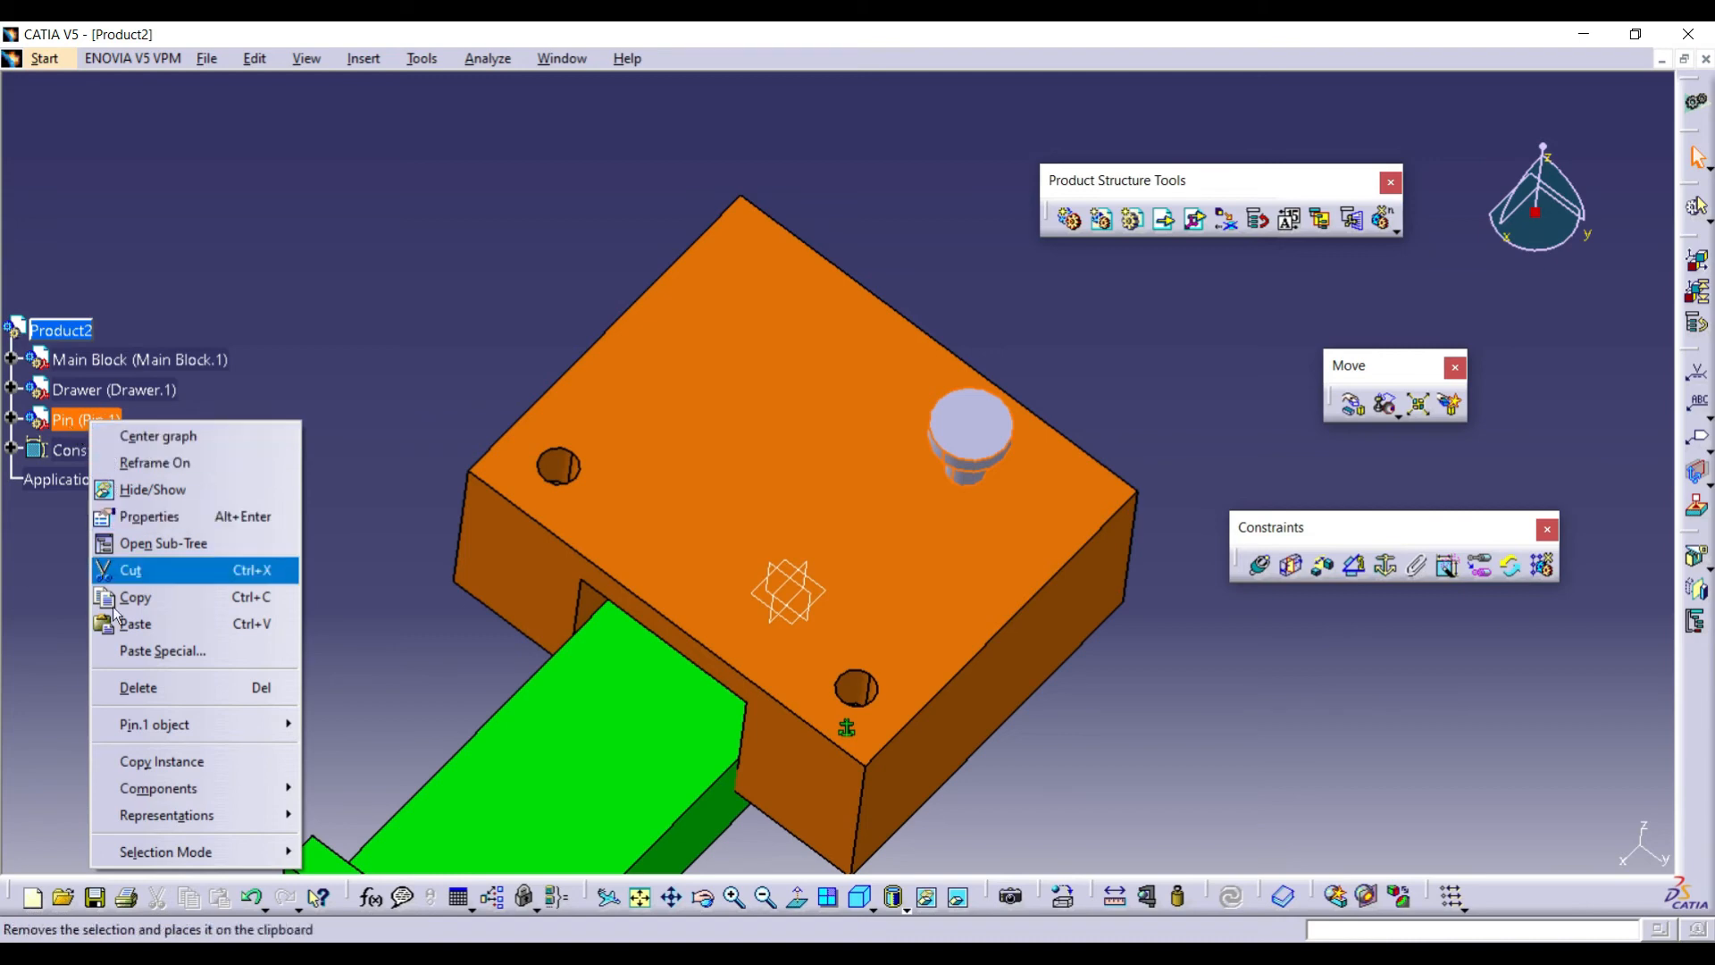
mouse_move(134, 731)
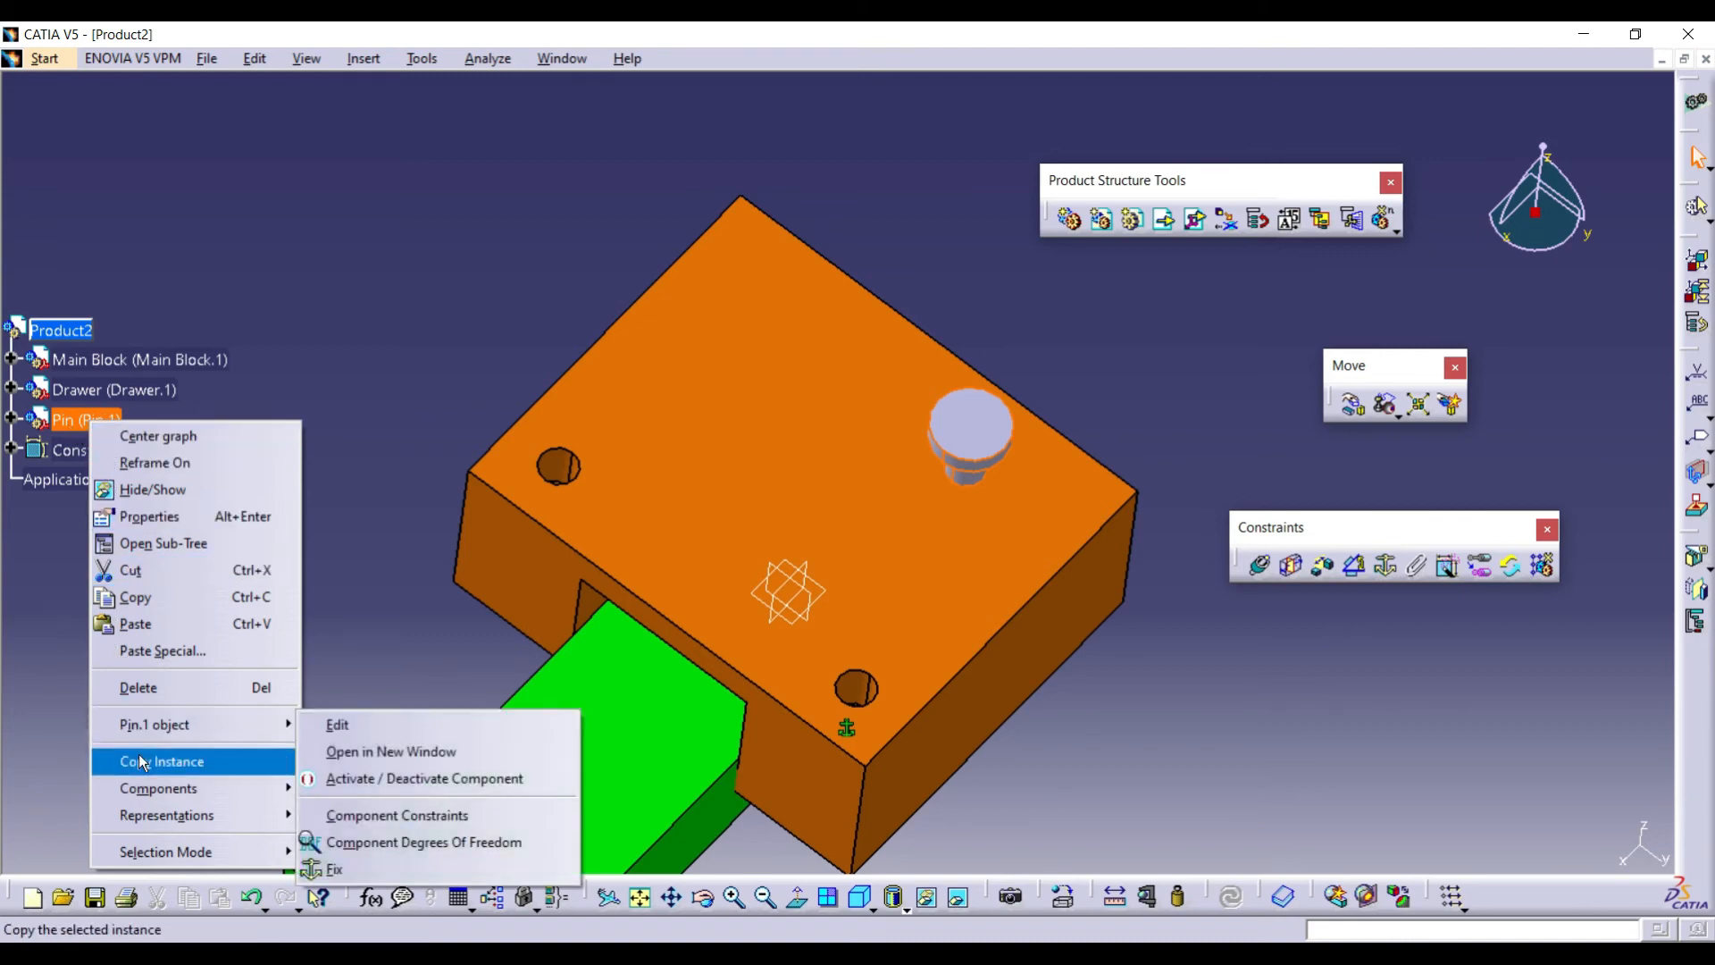
click(141, 759)
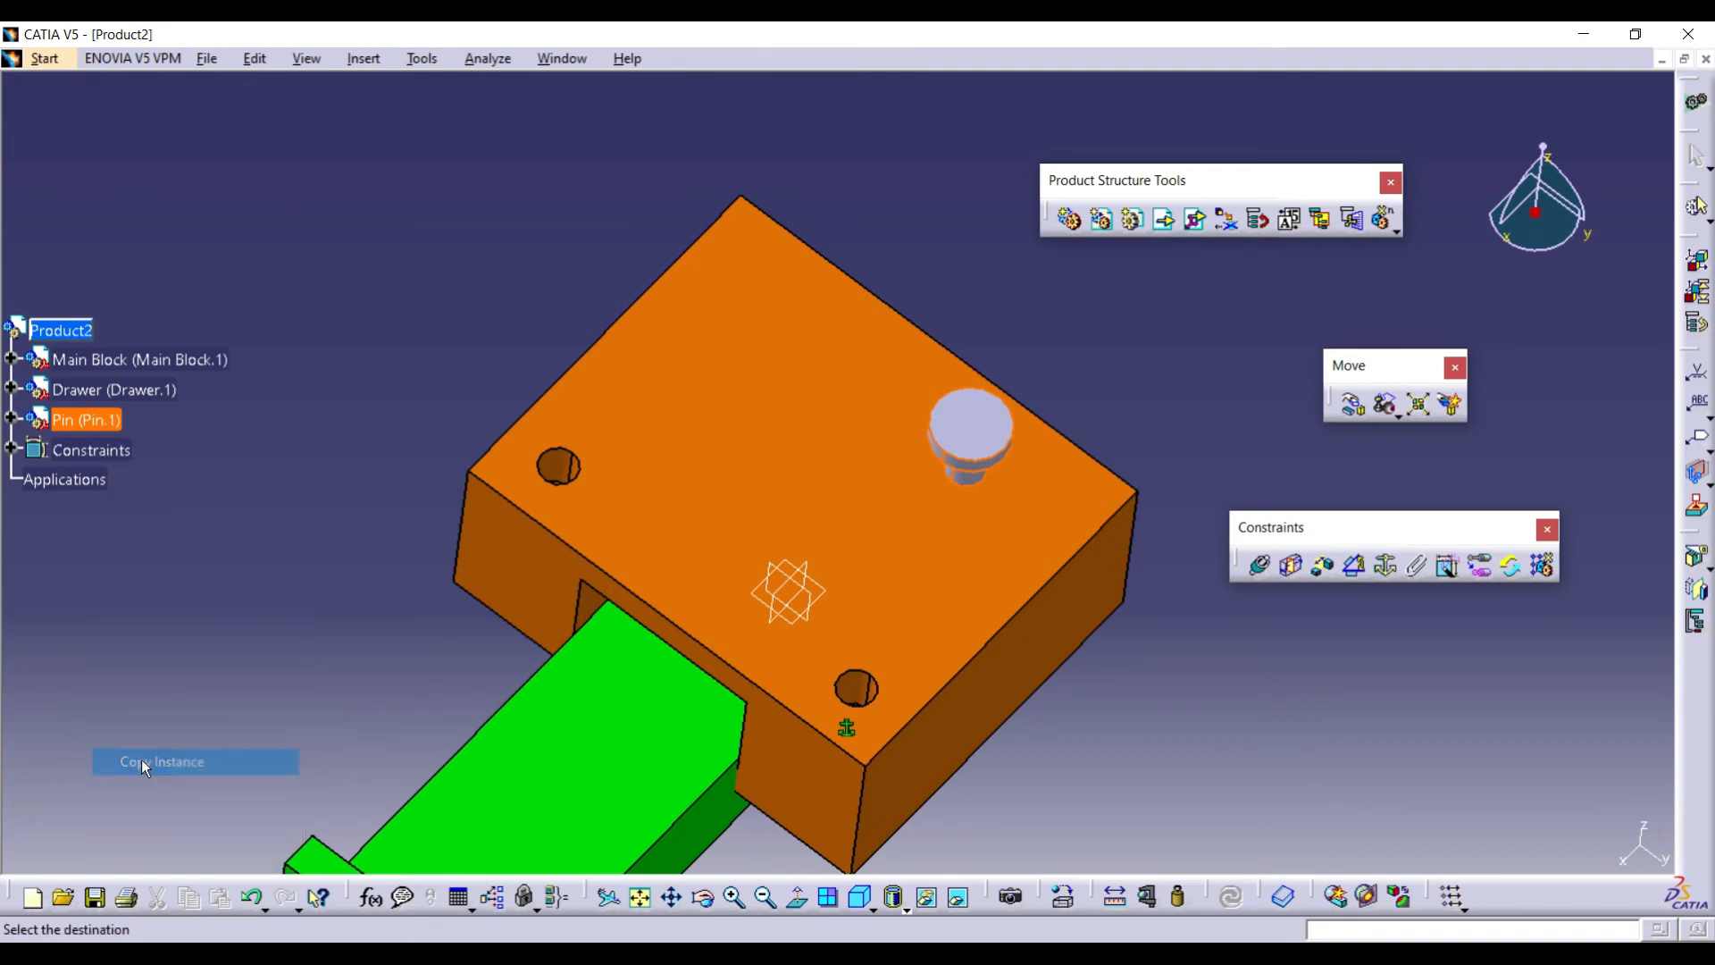
click(79, 342)
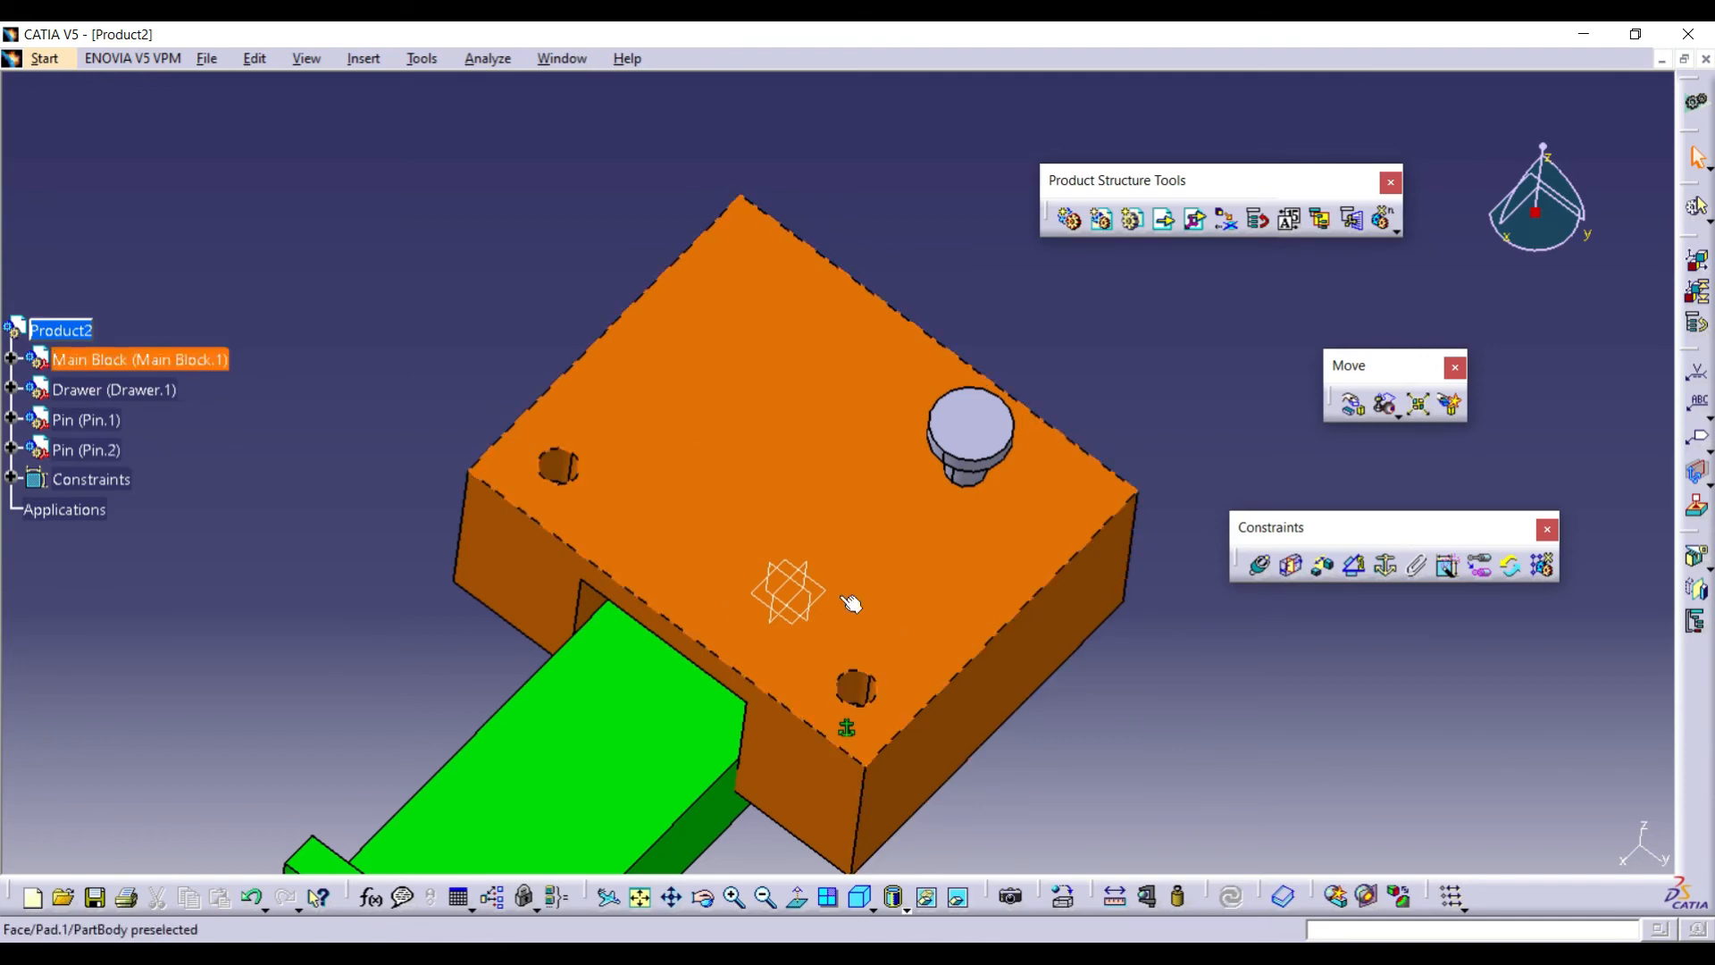
Snap the compass to the copied Pin beneath the Main Block, move it above the block's top face, and release the compass.
middle_click(808, 532)
middle_drag(823, 546, 883, 364)
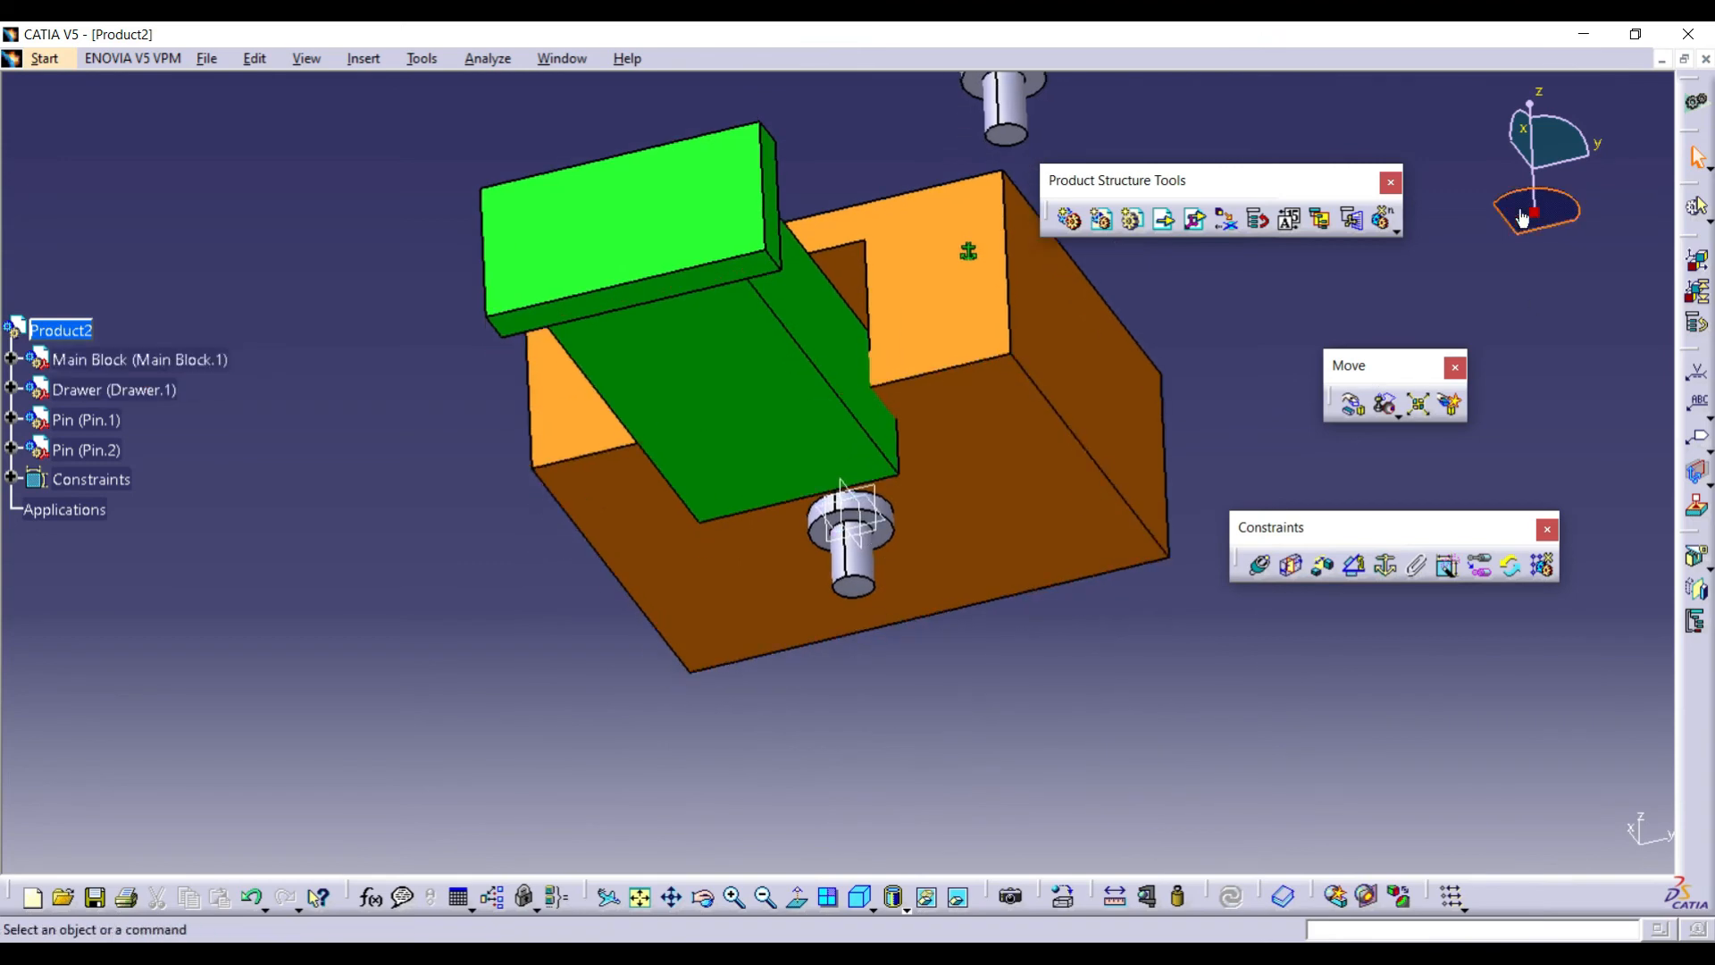
drag(1535, 213, 891, 143)
middle_drag(891, 143, 815, 404)
drag(784, 305, 1590, 819)
click(1528, 819)
middle_drag(779, 406, 876, 462)
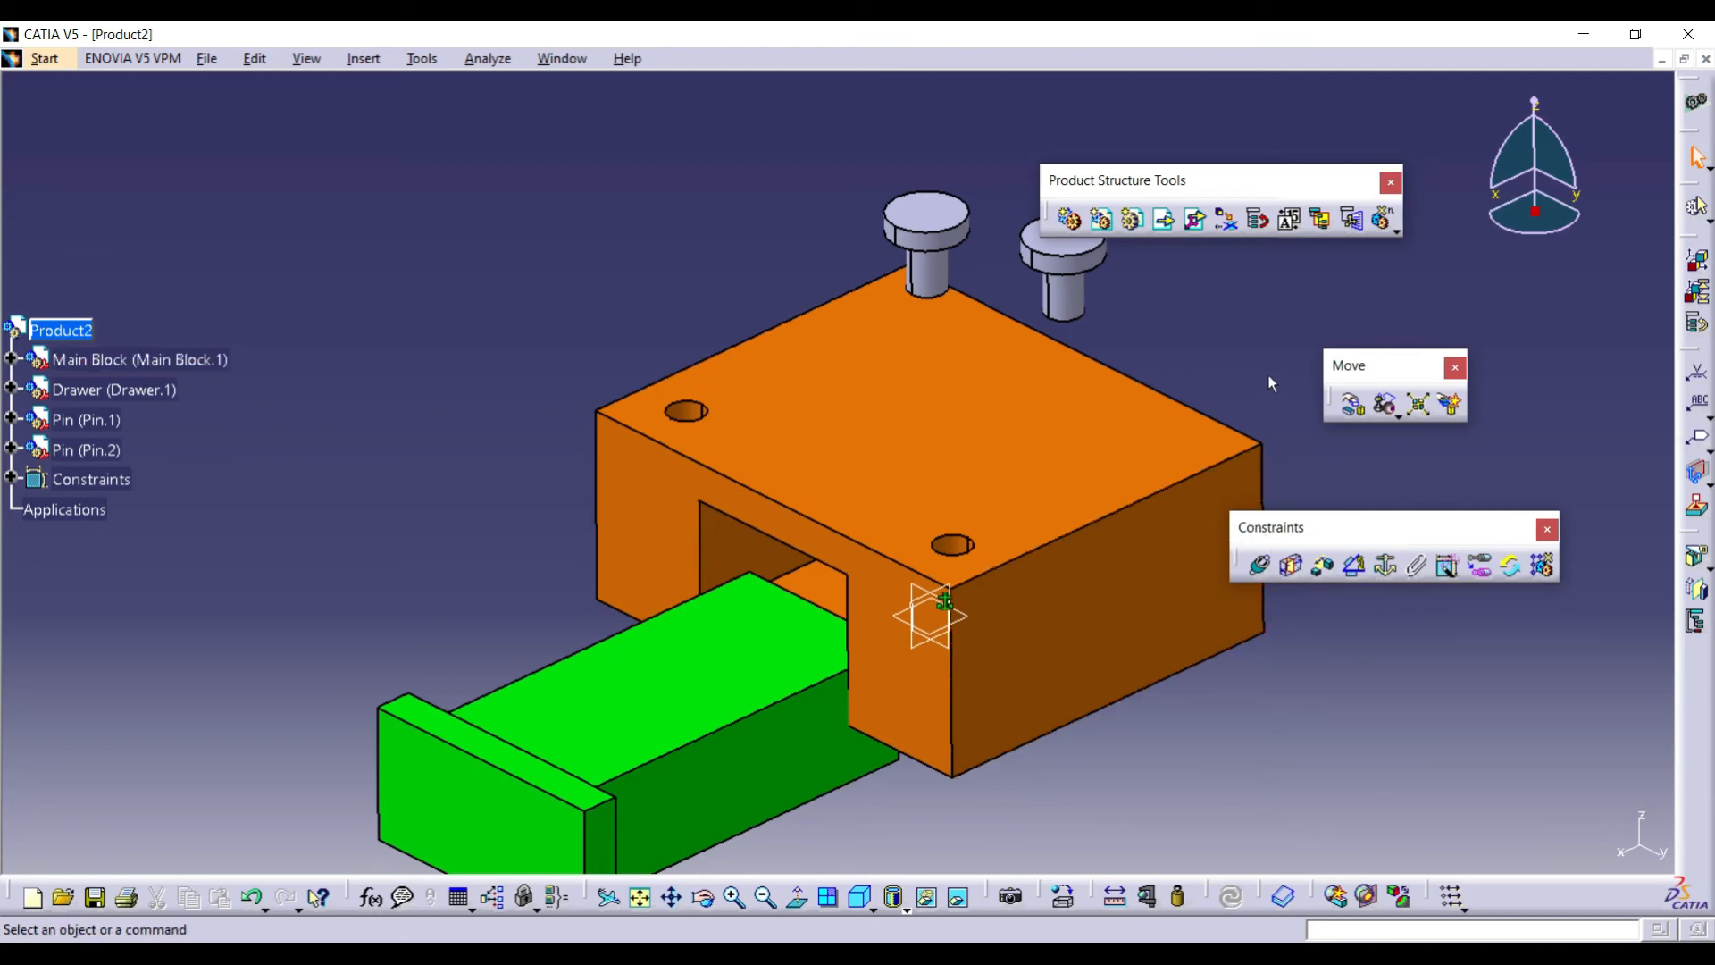
Add a coincidence constraint between the axis of Pin.1 and the axis of the Main Block's near corner hole, disabling the assistant prompt.
middle_drag(1116, 384, 850, 500)
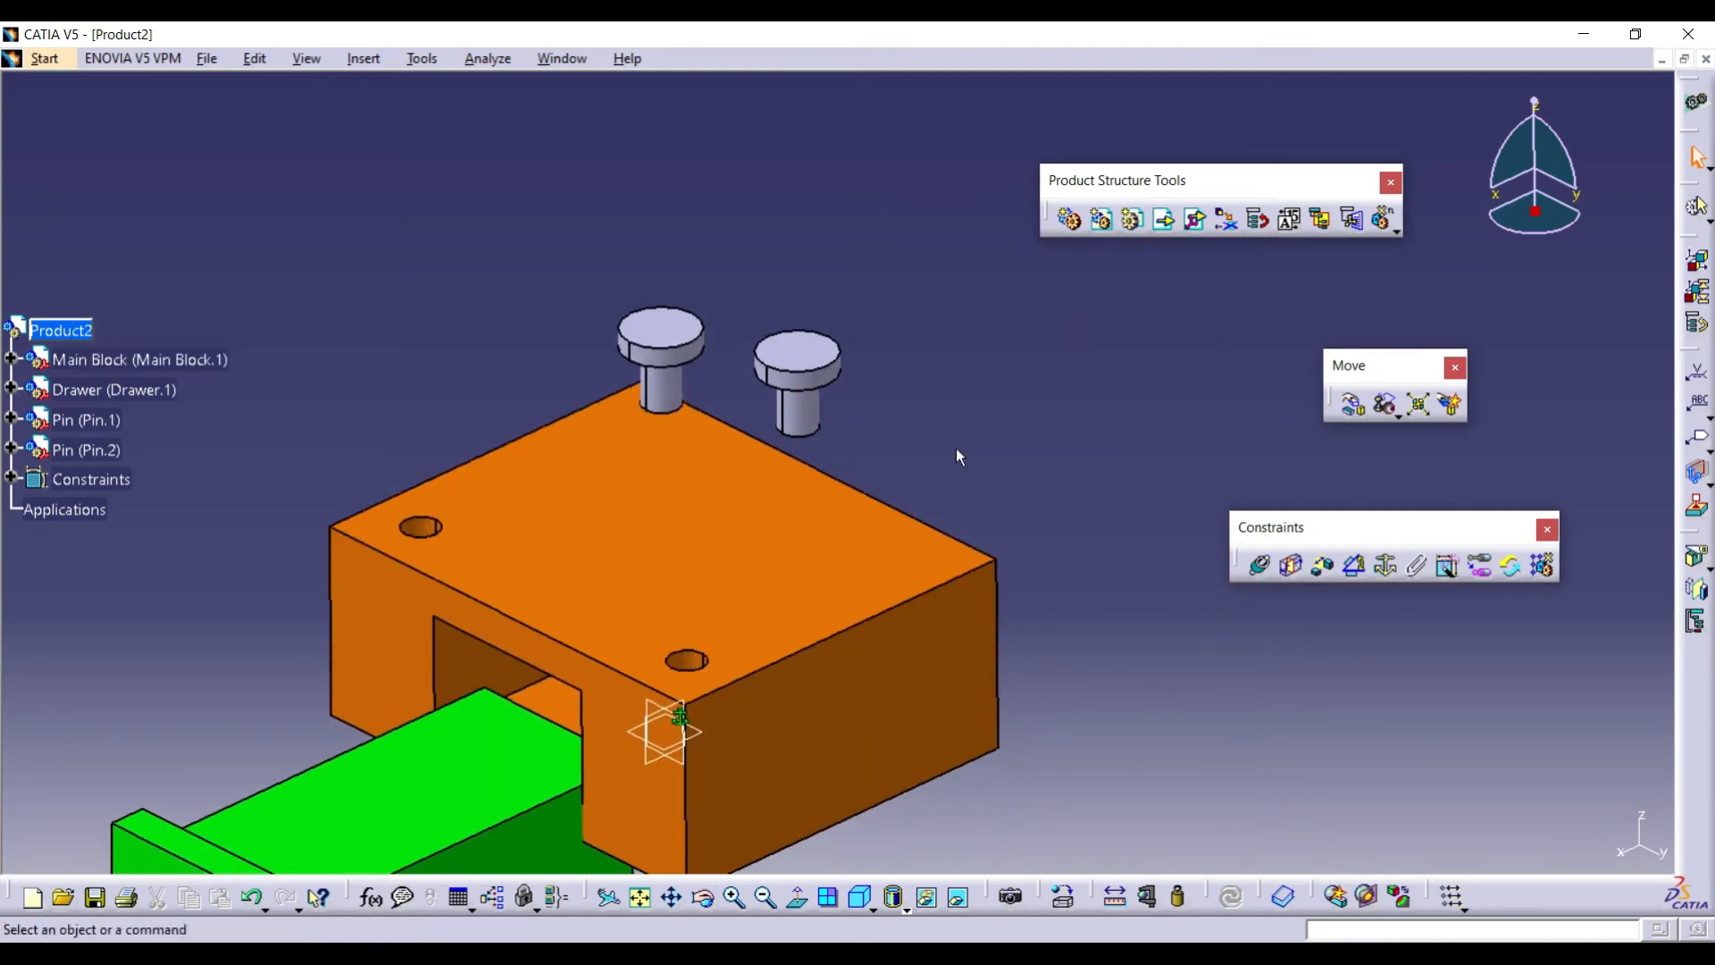
click(1263, 568)
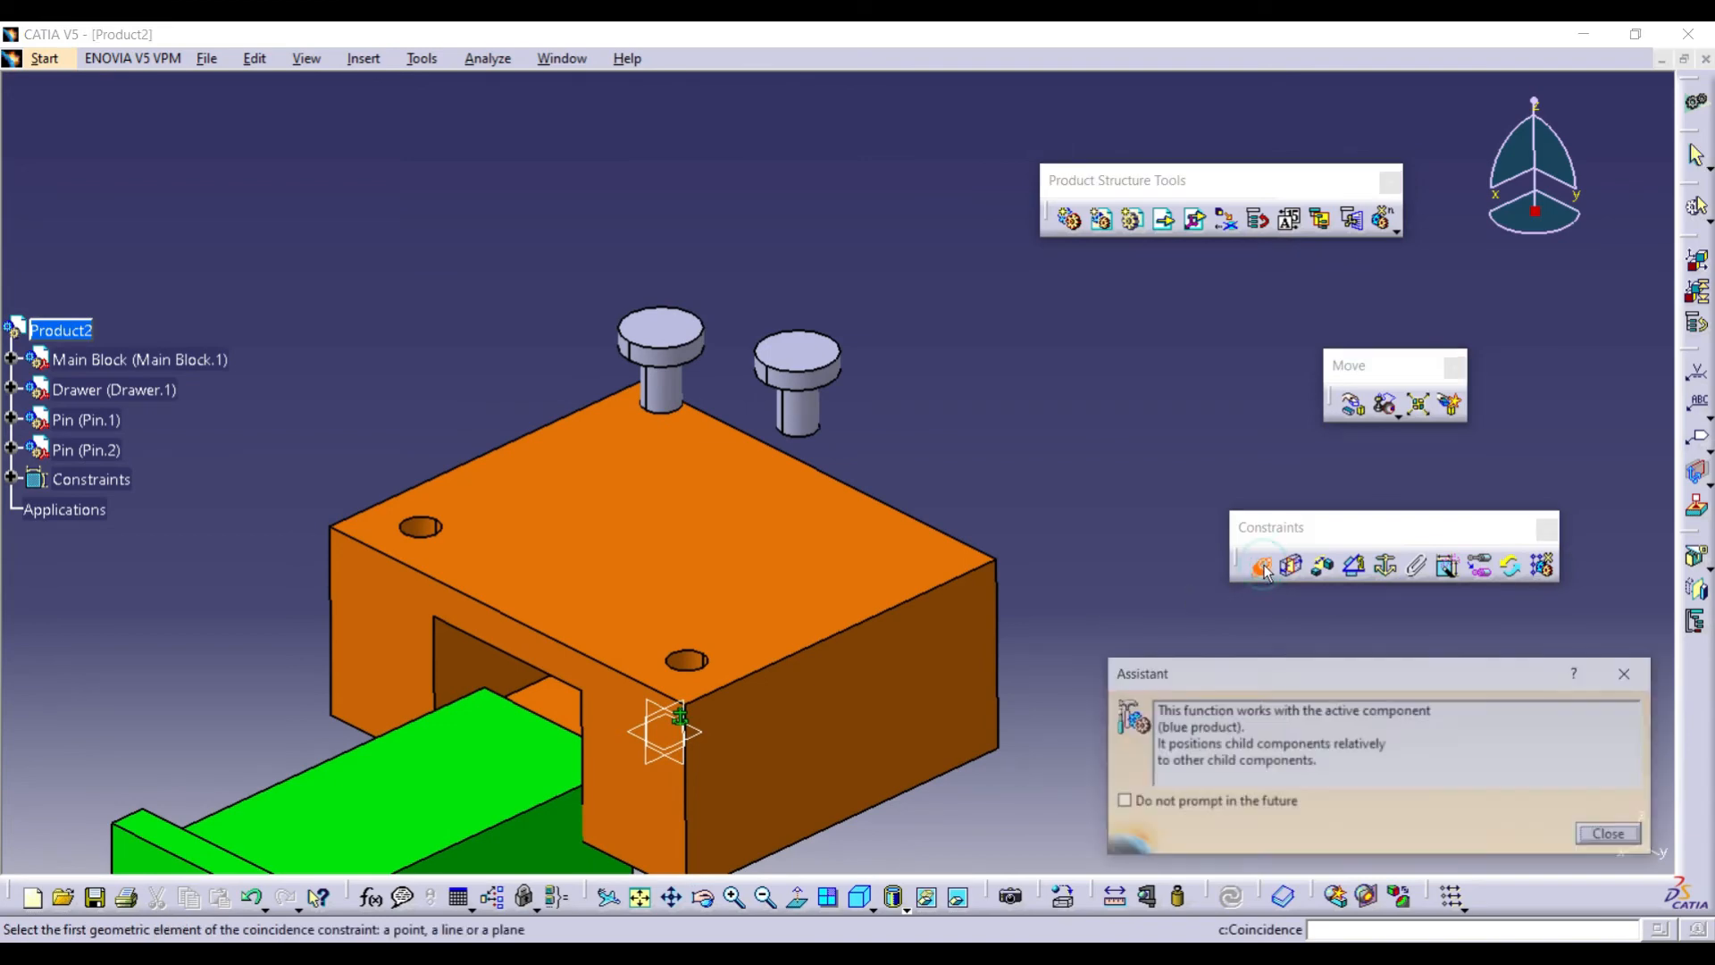
click(1126, 801)
click(1617, 834)
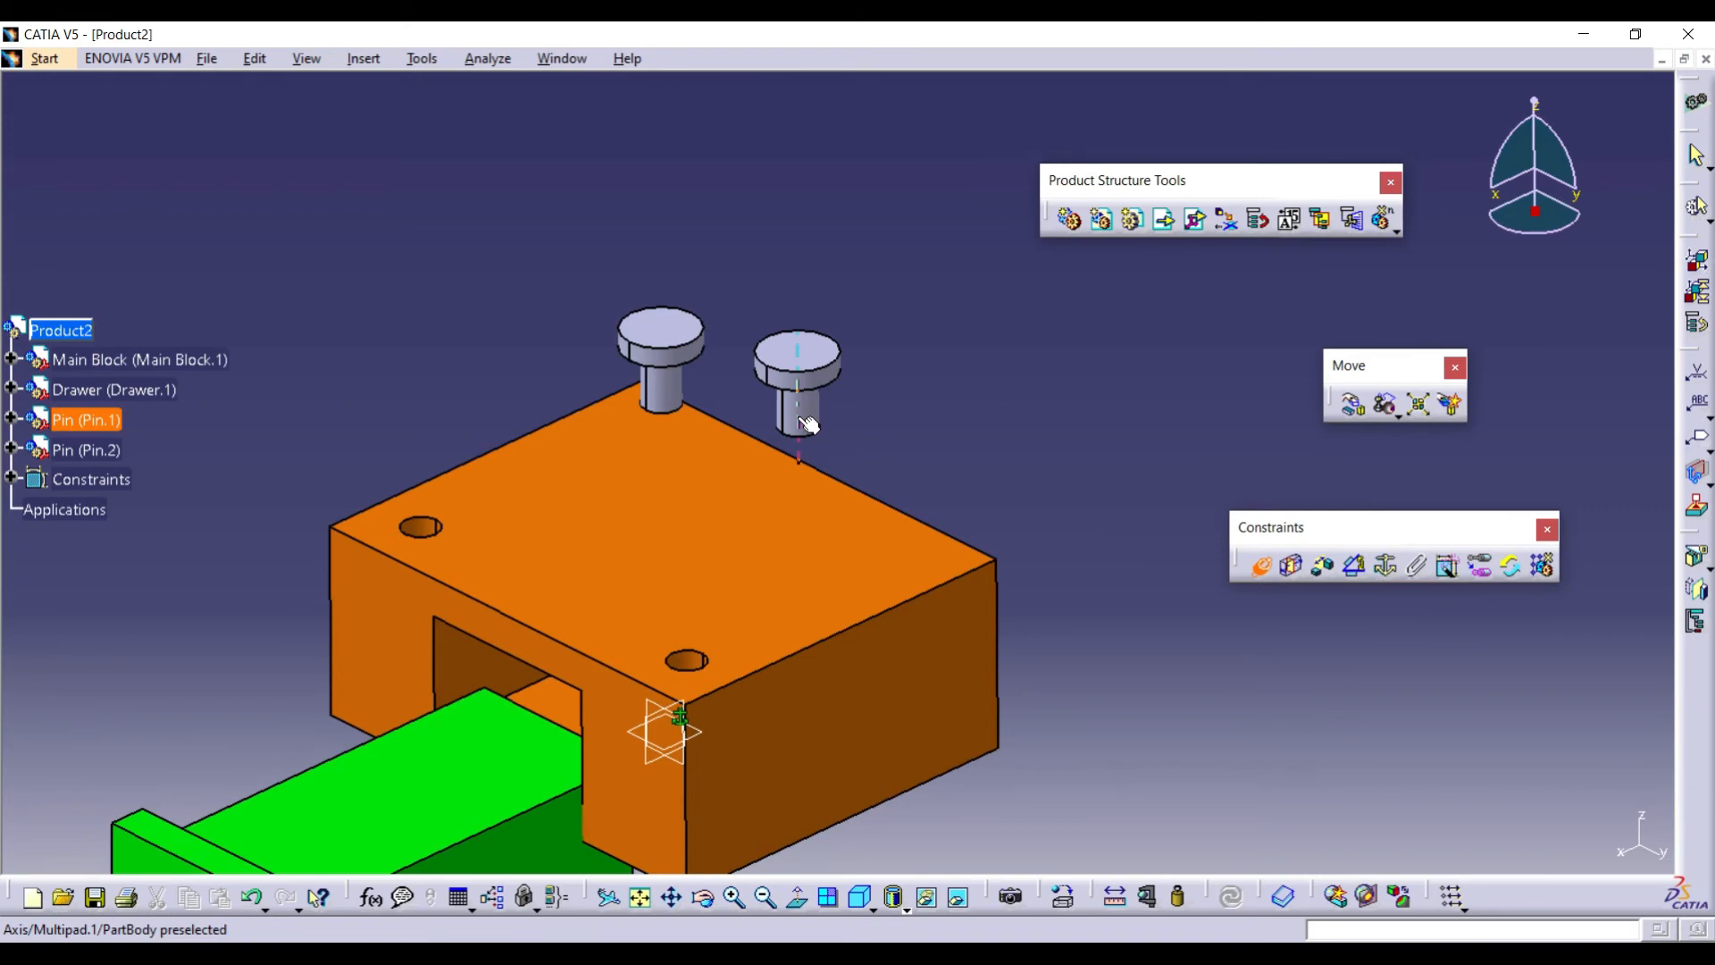
middle_drag(850, 436, 1003, 670)
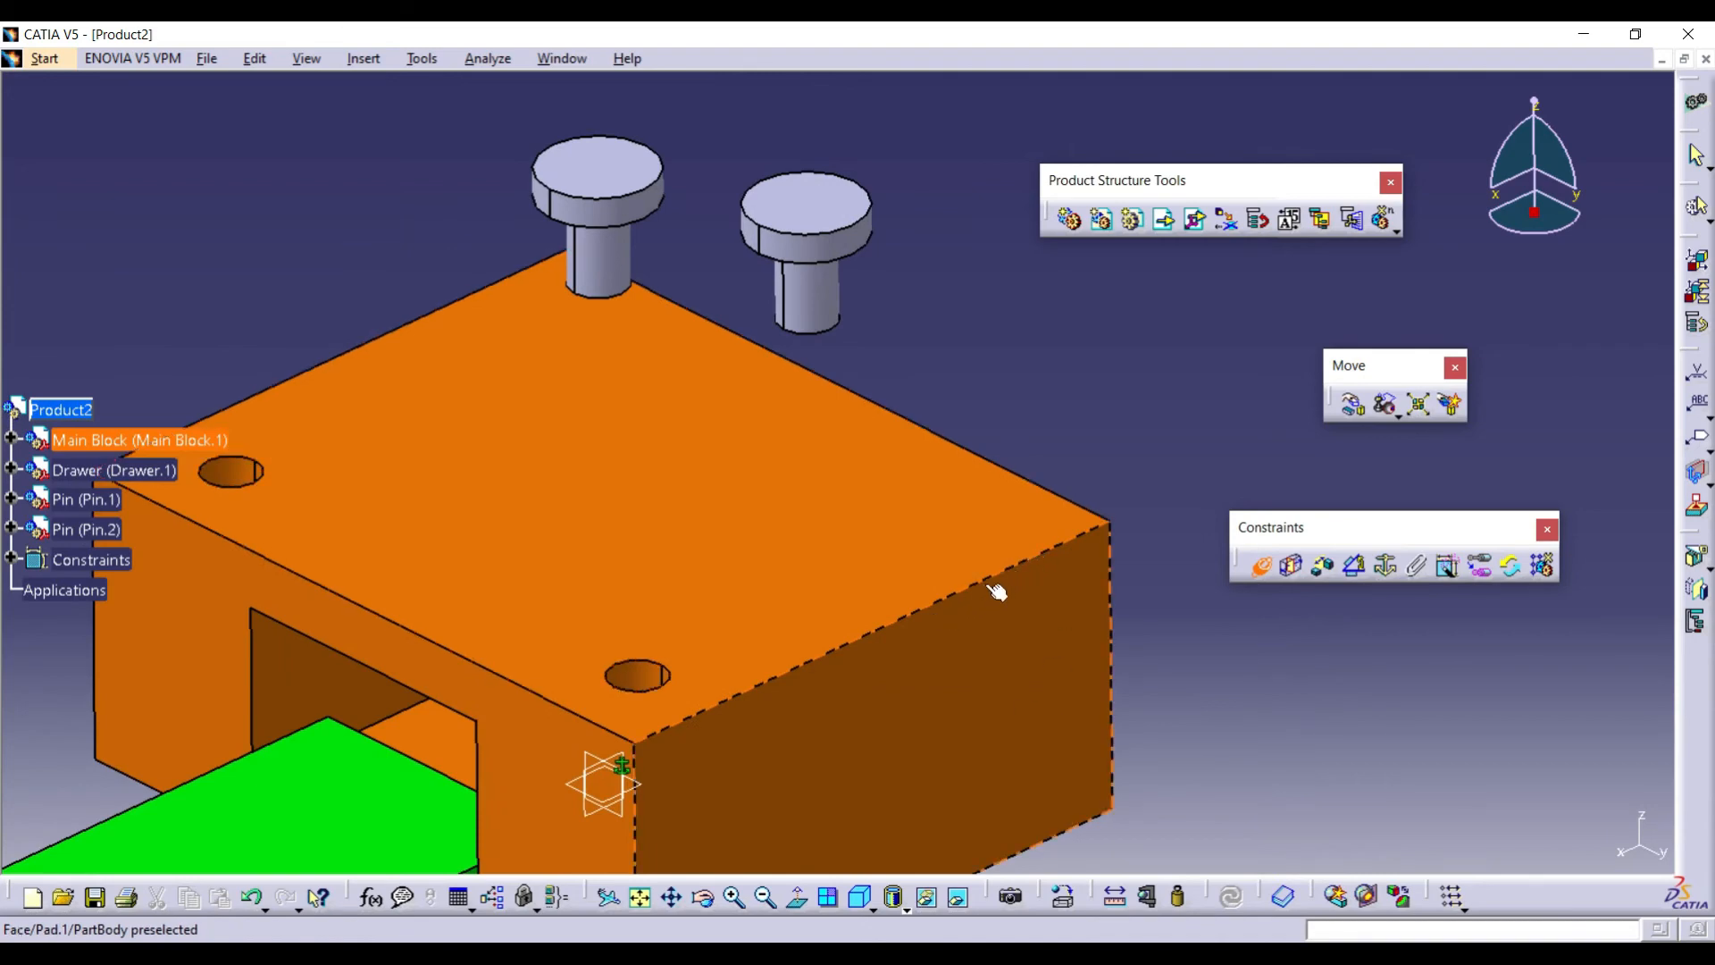
middle_drag(947, 416, 938, 543)
middle_click(820, 420)
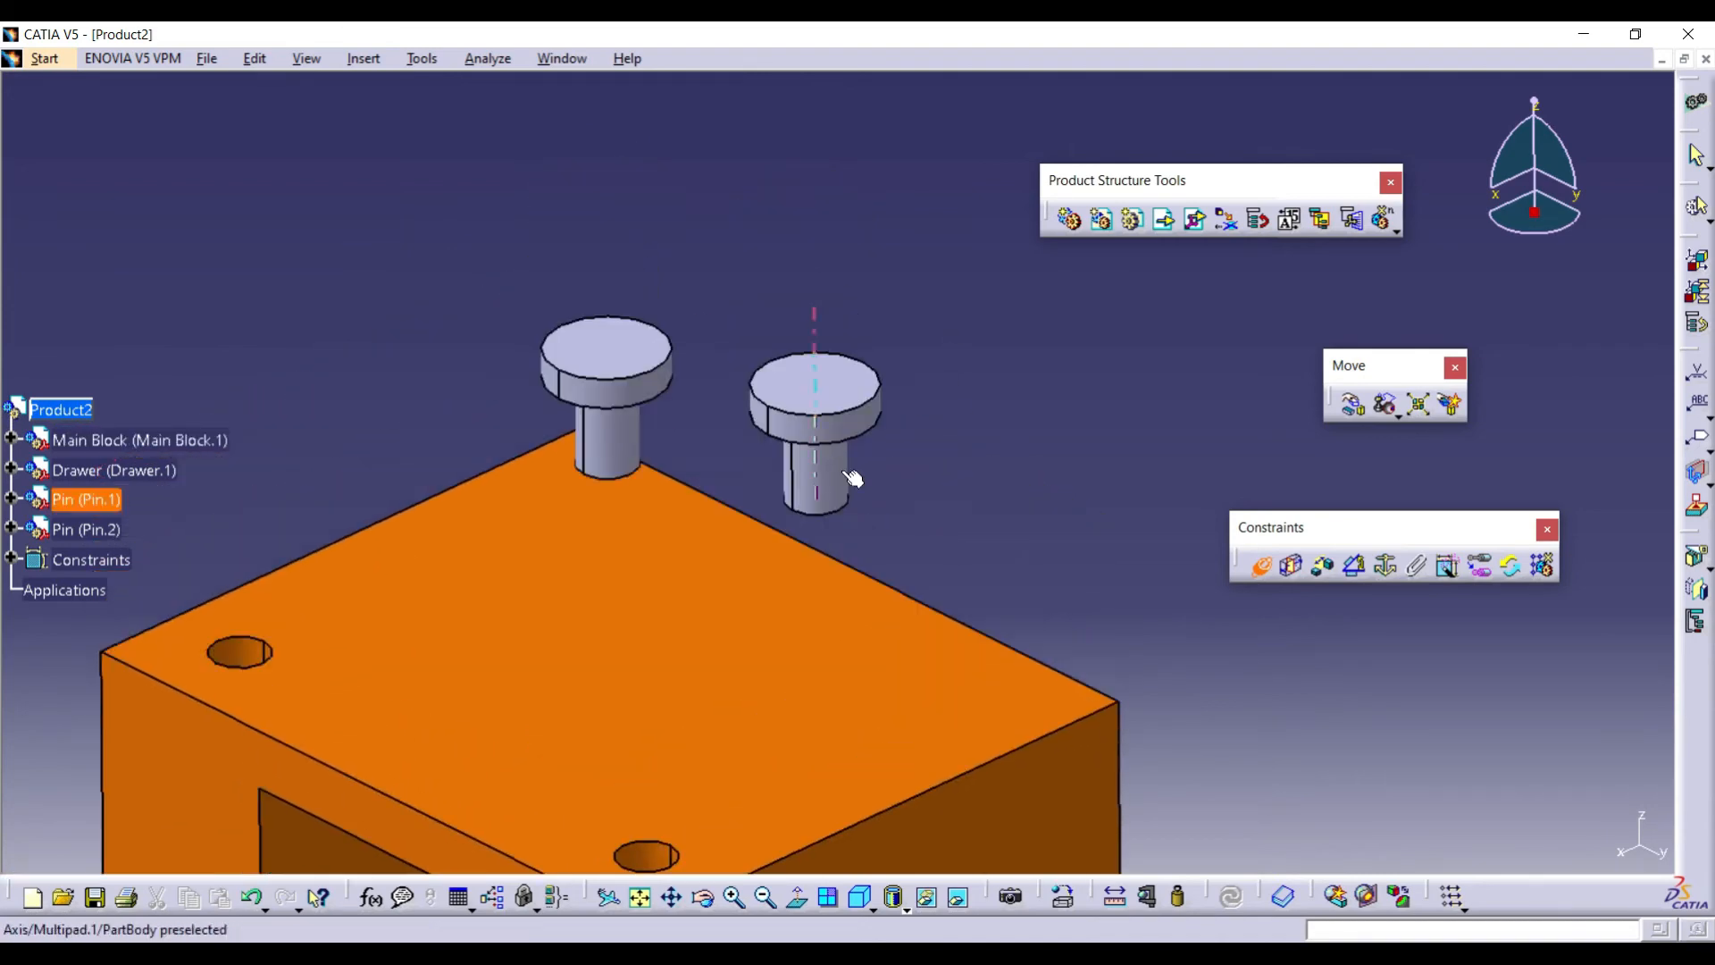
middle_drag(814, 483, 922, 365)
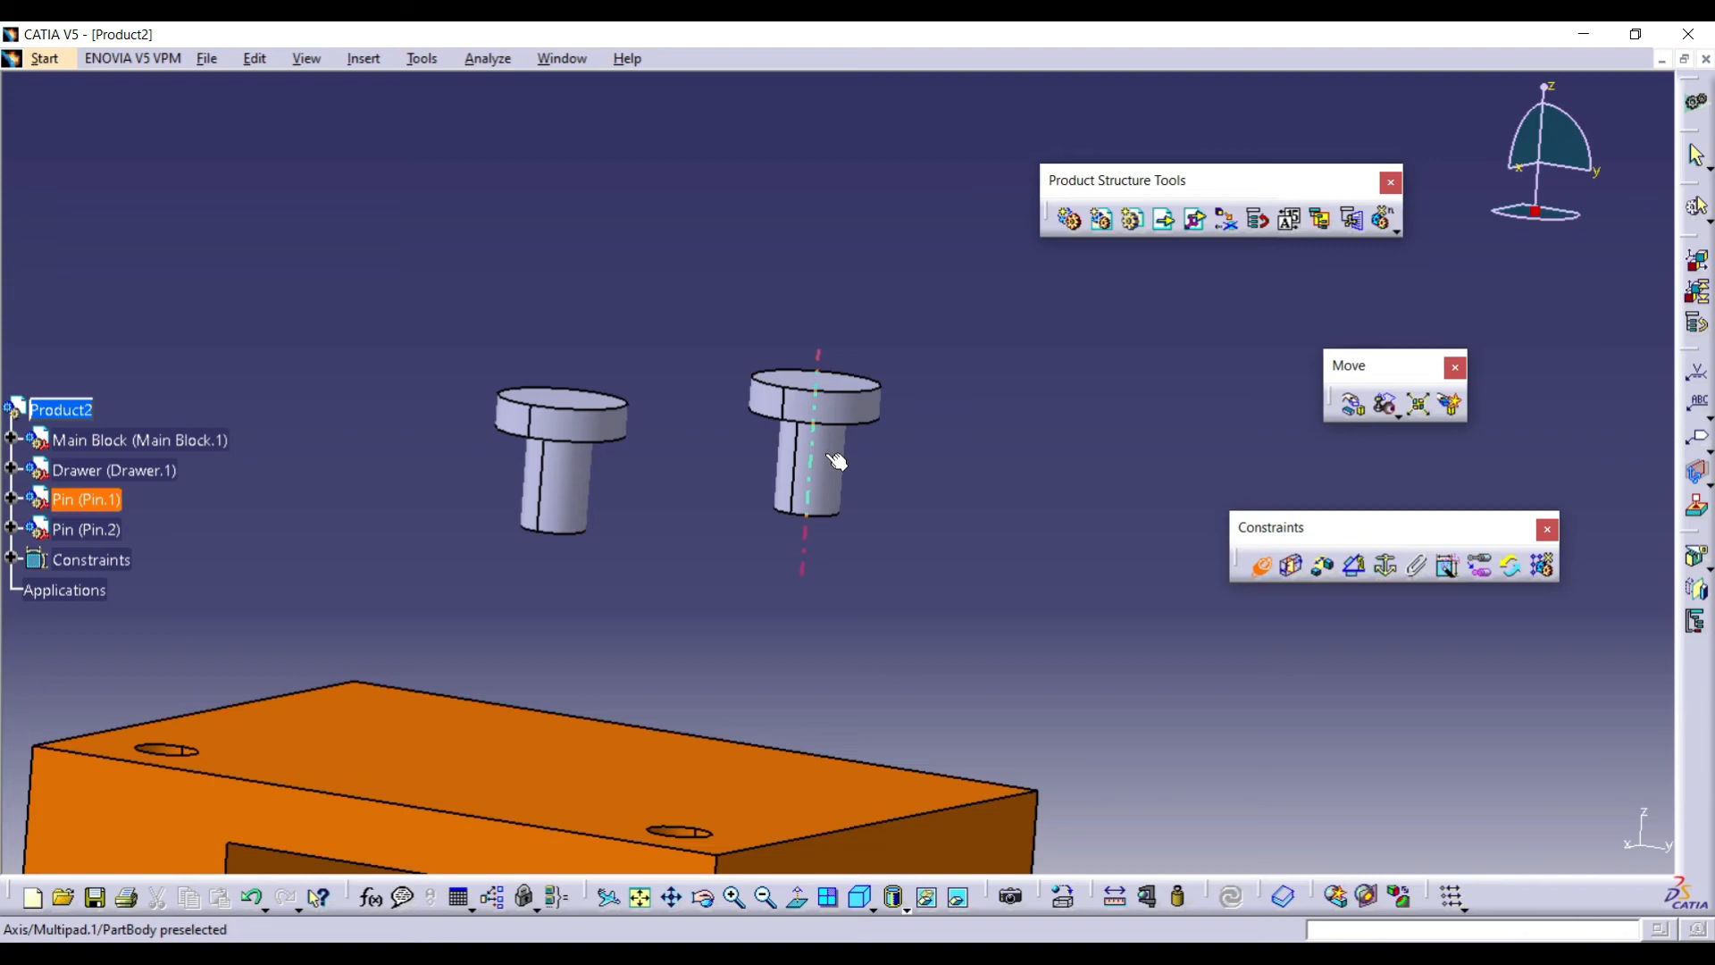
click(836, 461)
middle_drag(712, 833, 808, 554)
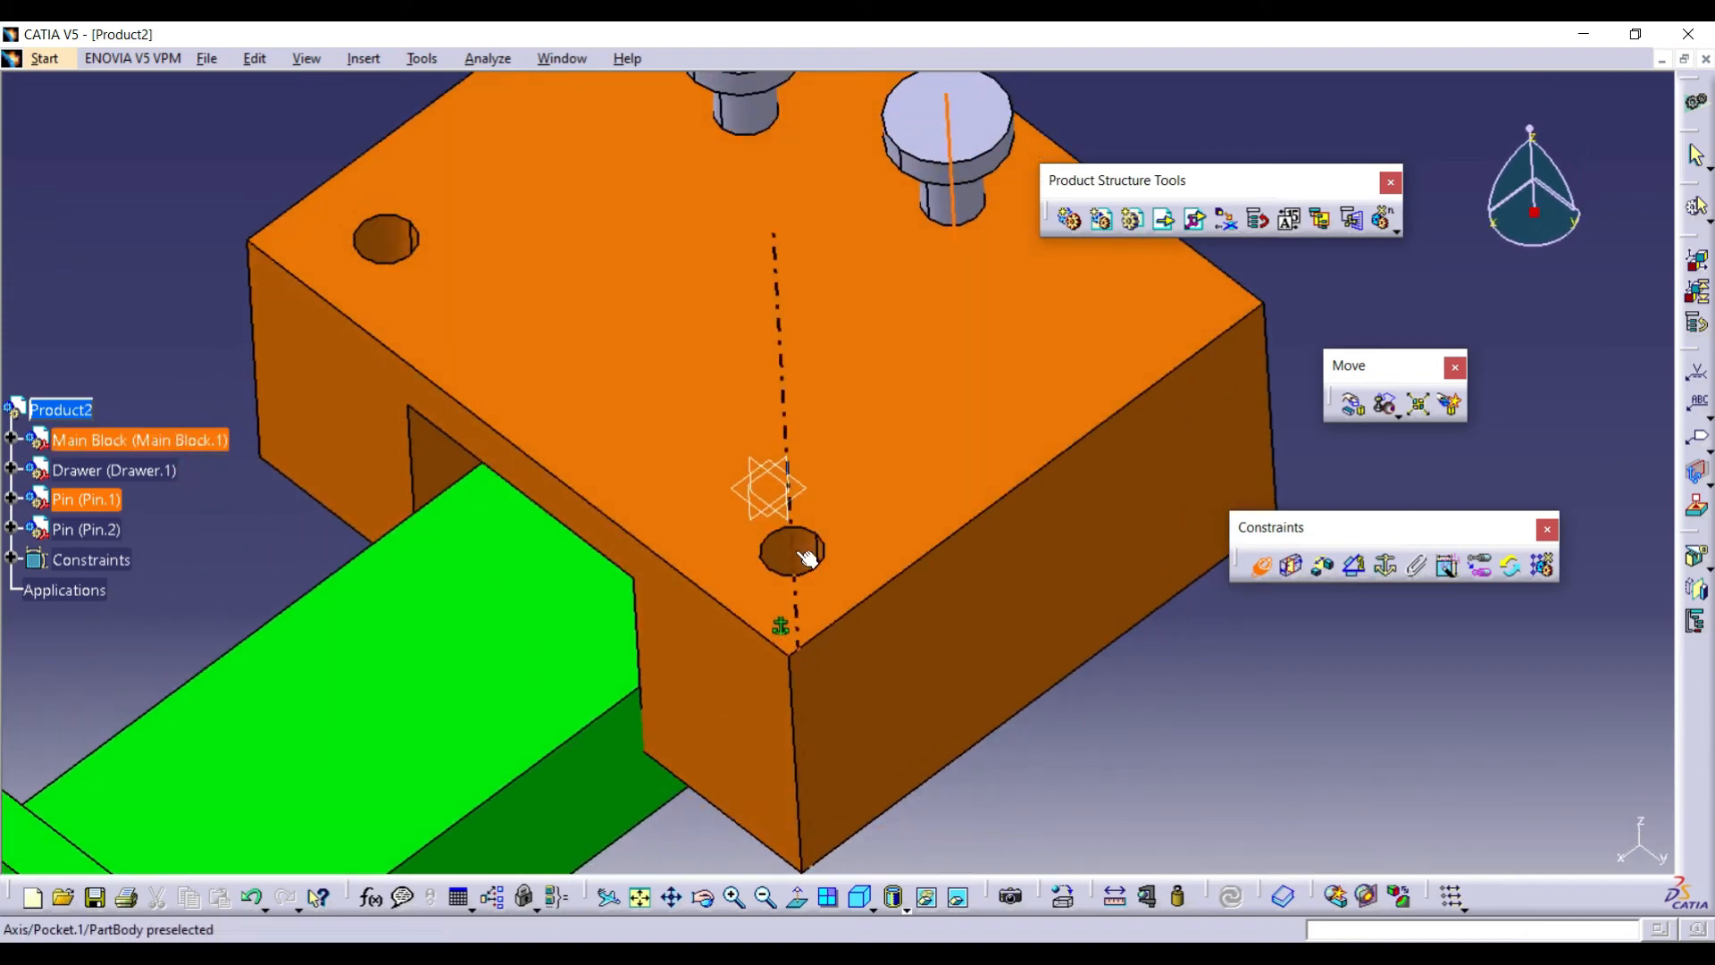
click(806, 557)
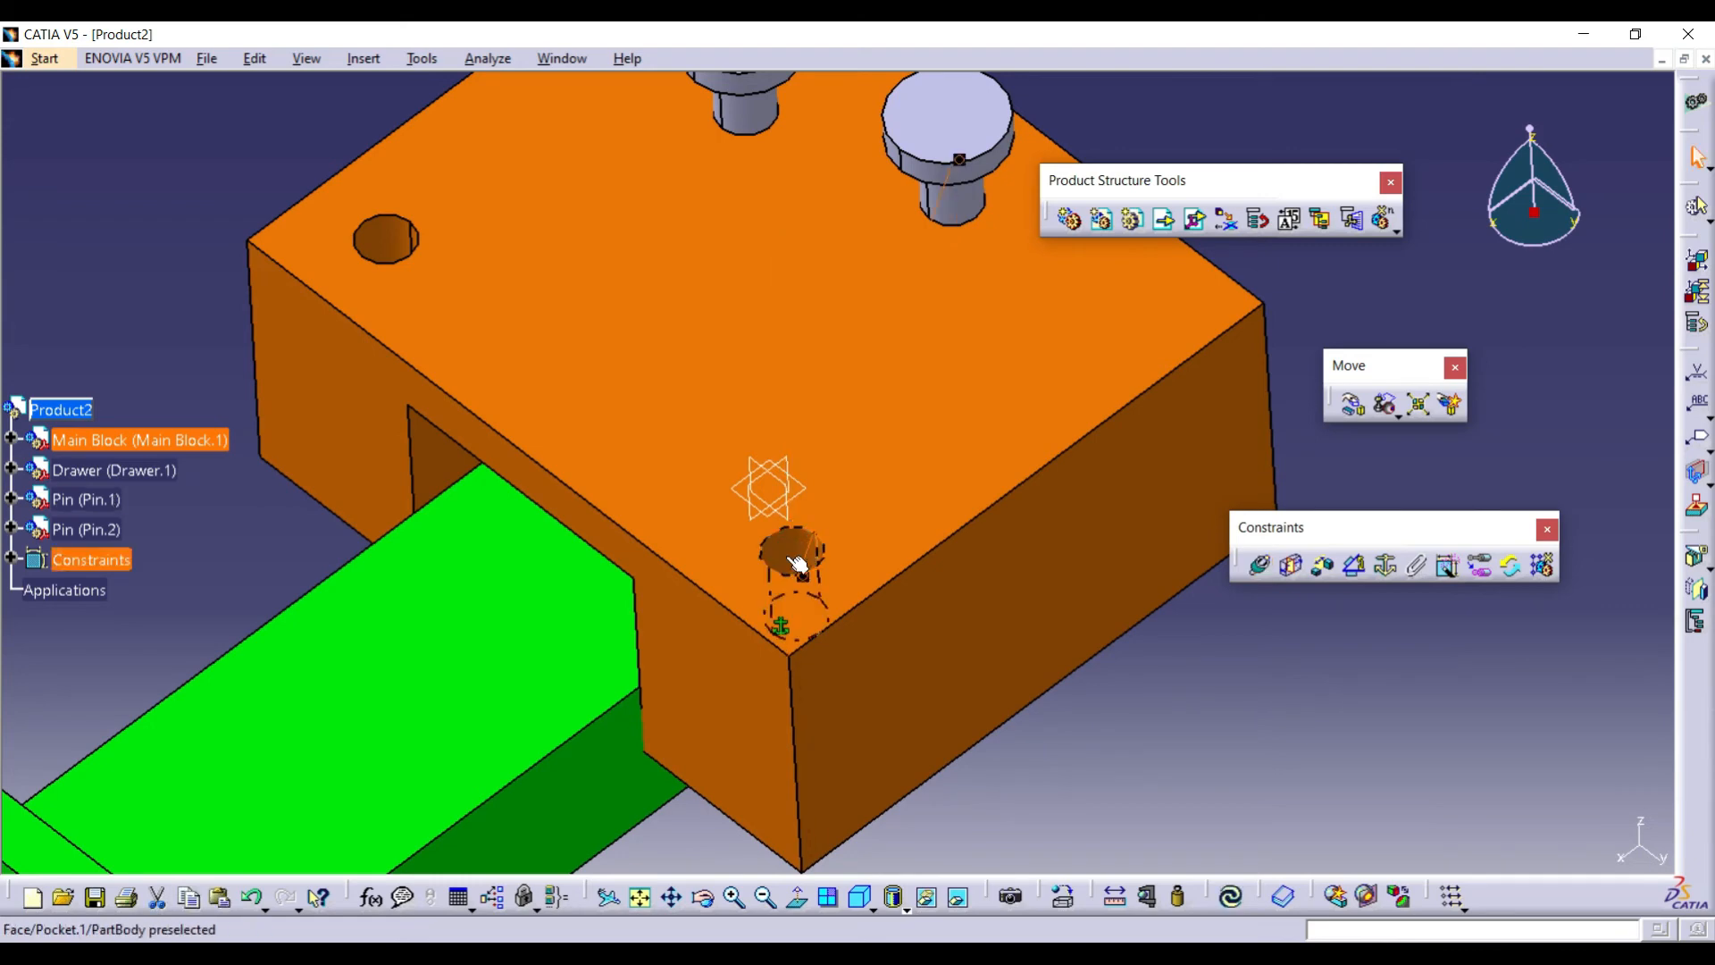
Update the assembly to align Pin.1 with the Main Block's near corner hole.
middle_drag(910, 546, 823, 382)
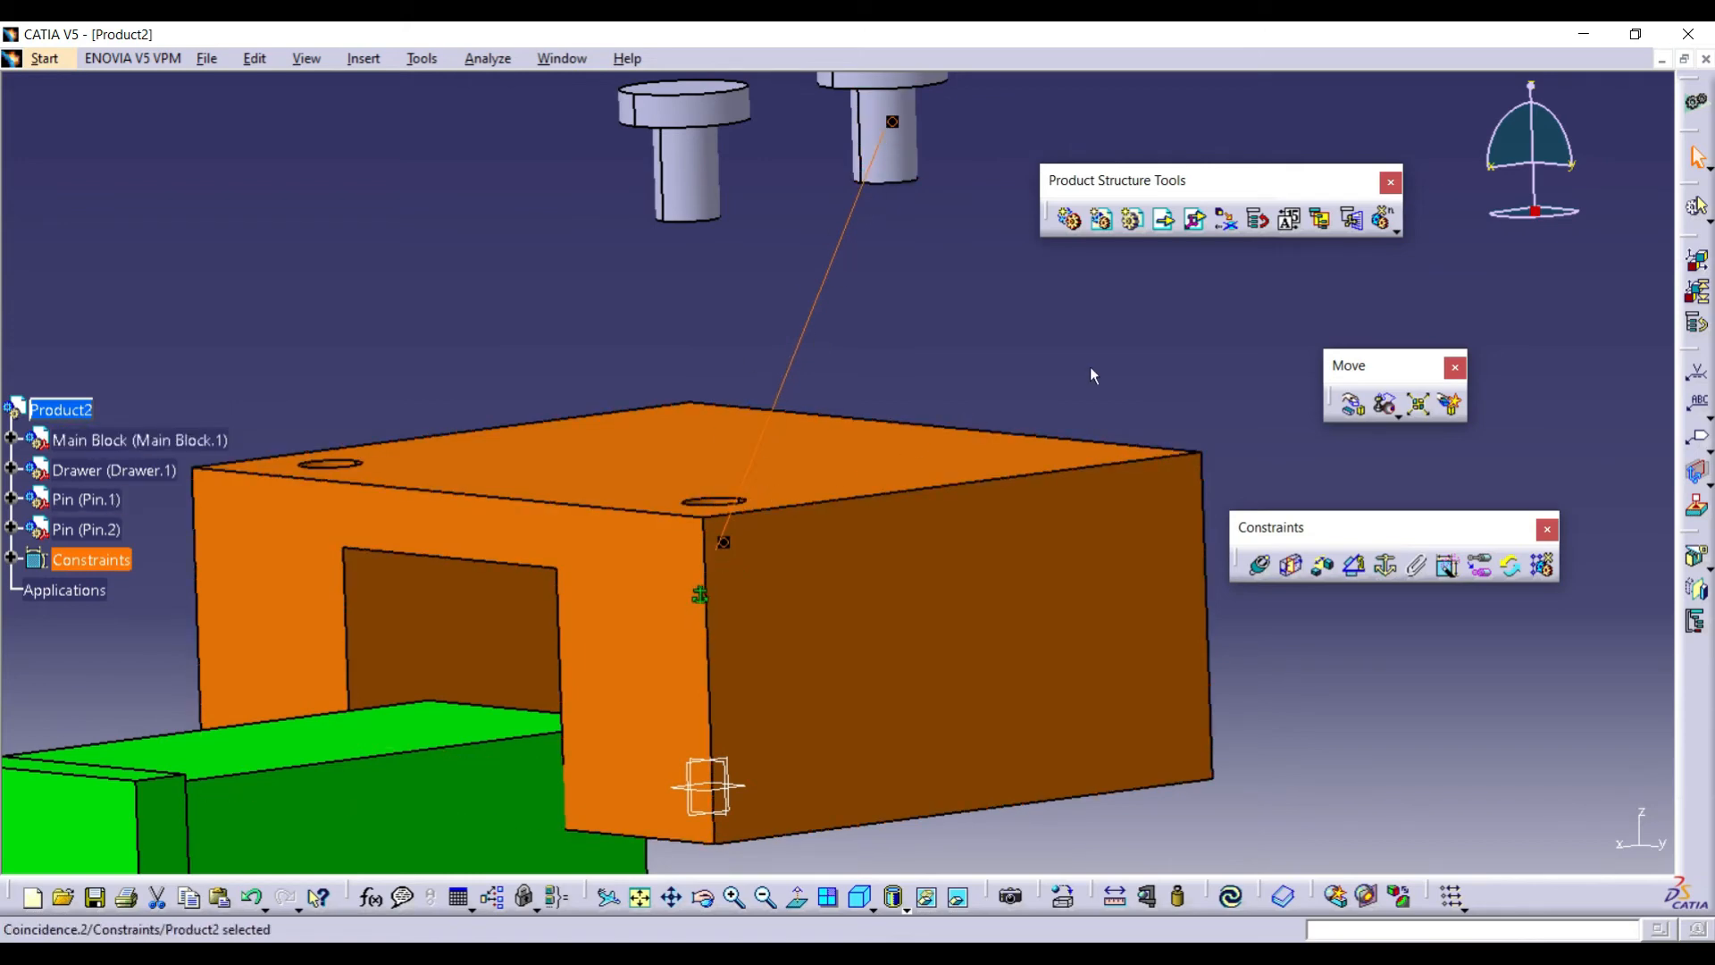
click(725, 551)
click(985, 318)
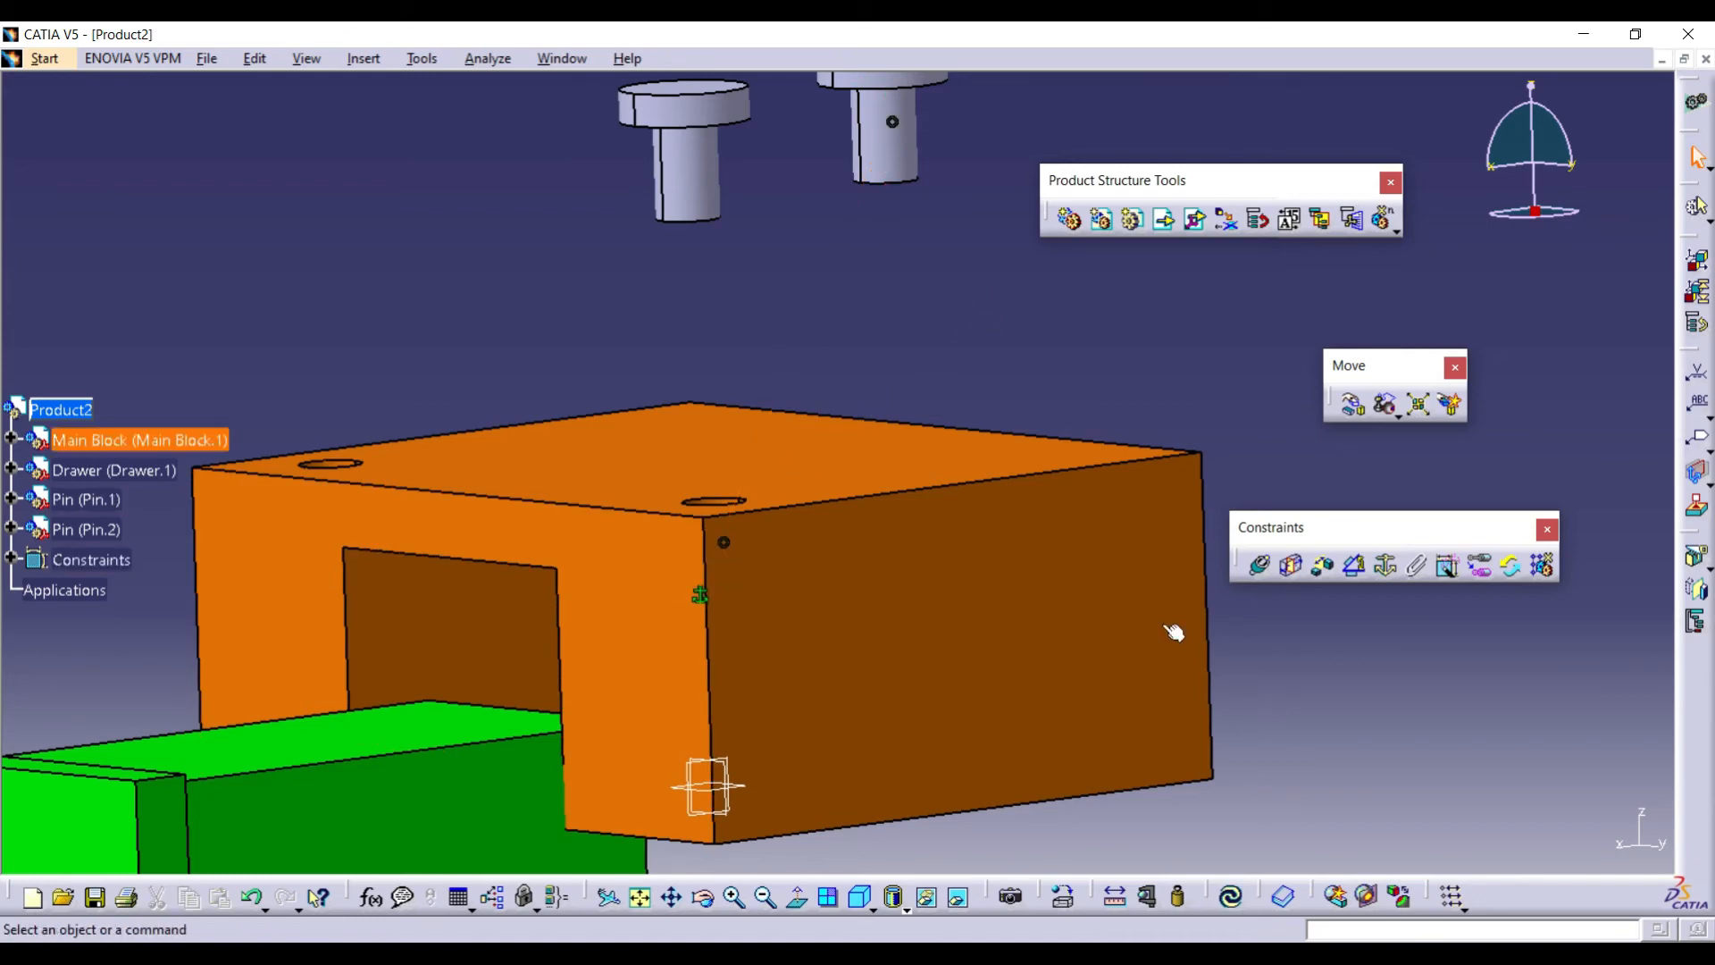
click(1236, 900)
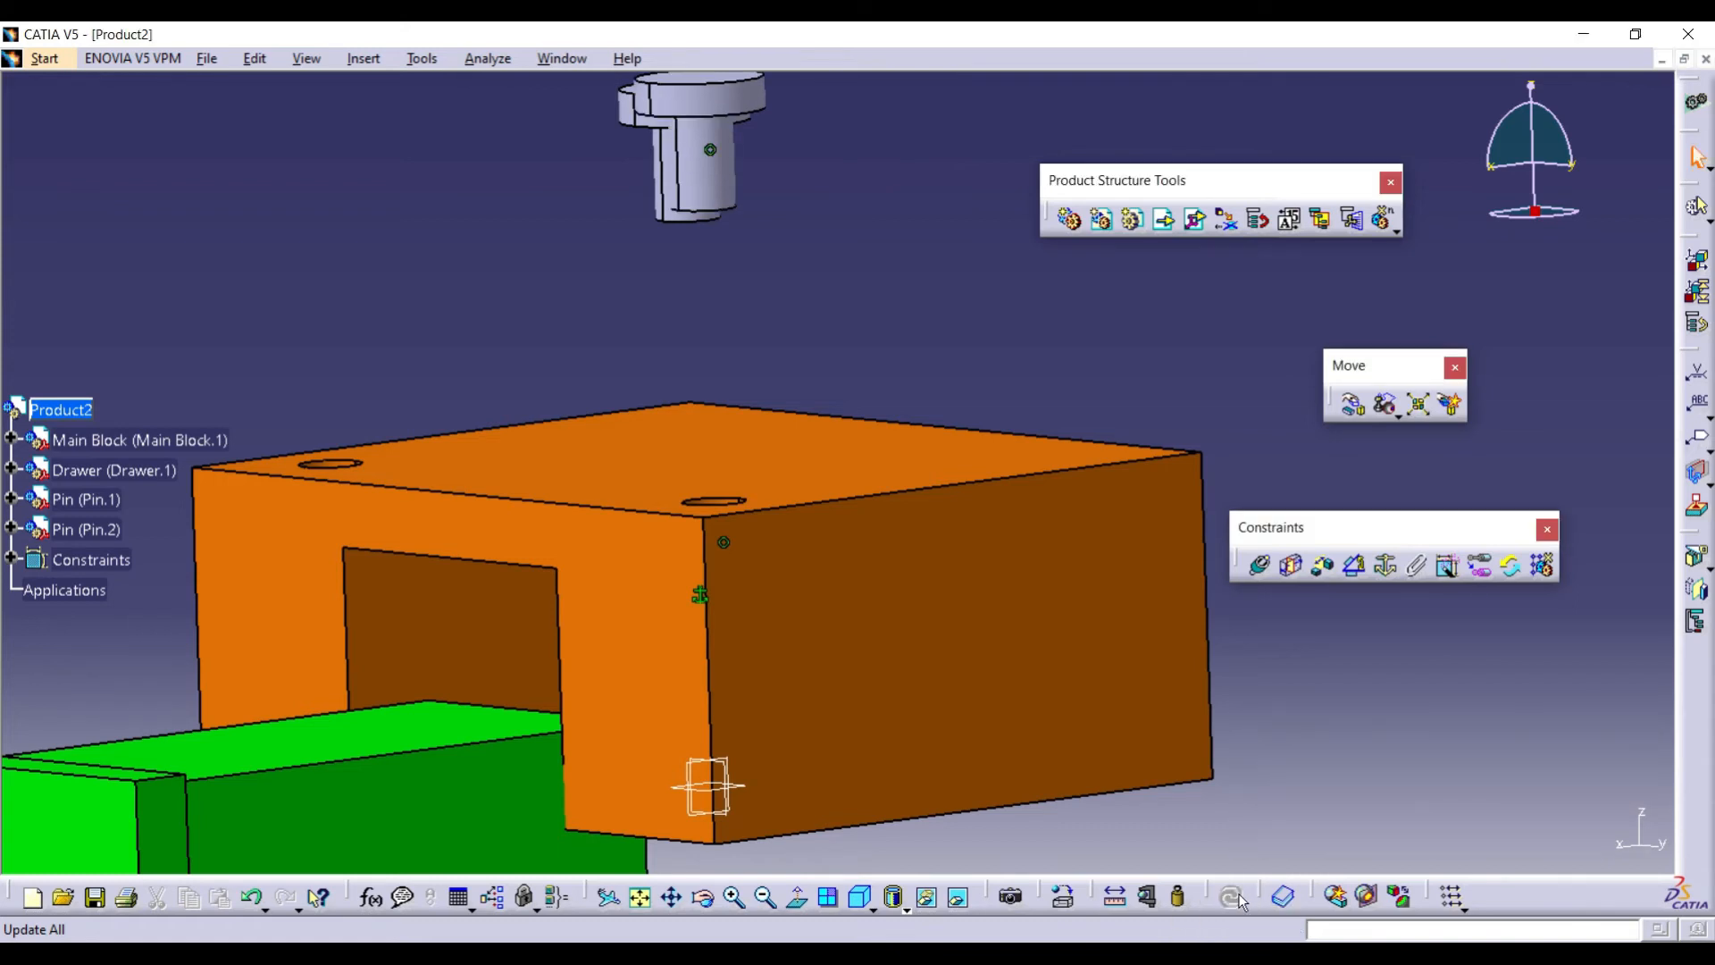
Examine the alignment of Pin.1 with the Main Block's hole and its position relative to Pin.2 from several angles.
middle_click(715, 164)
middle_drag(847, 426, 835, 289)
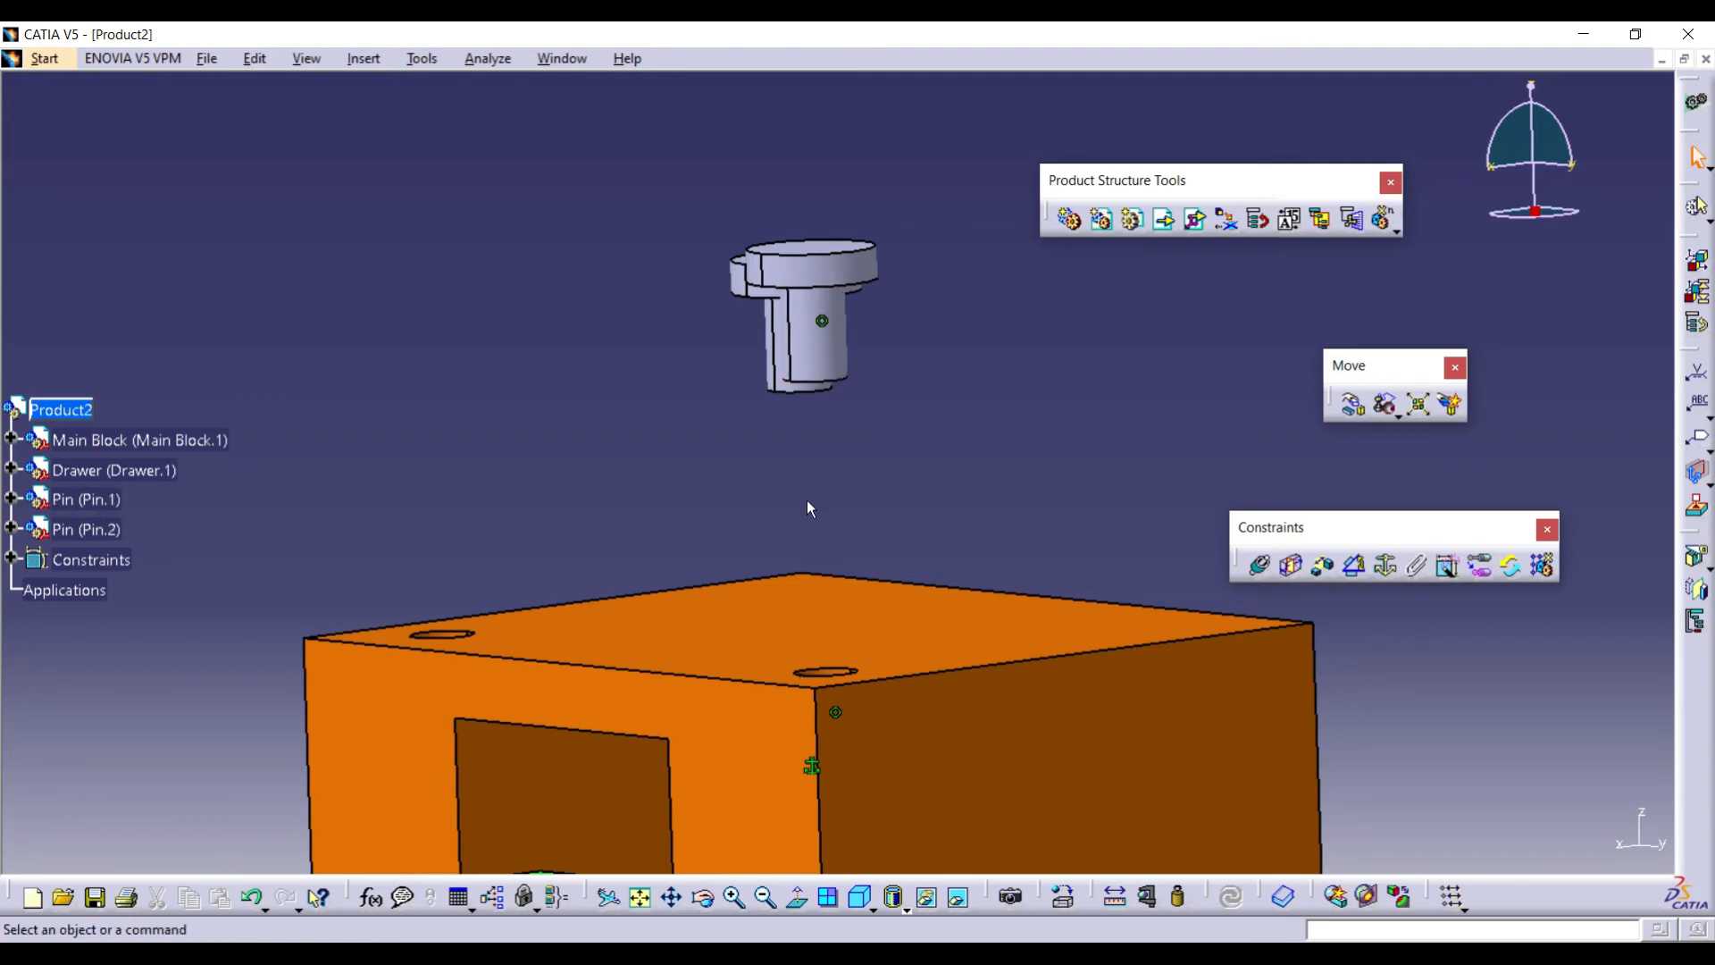
middle_click(834, 625)
middle_click(801, 213)
middle_drag(811, 287, 847, 710)
middle_drag(853, 589, 800, 117)
middle_click(806, 259)
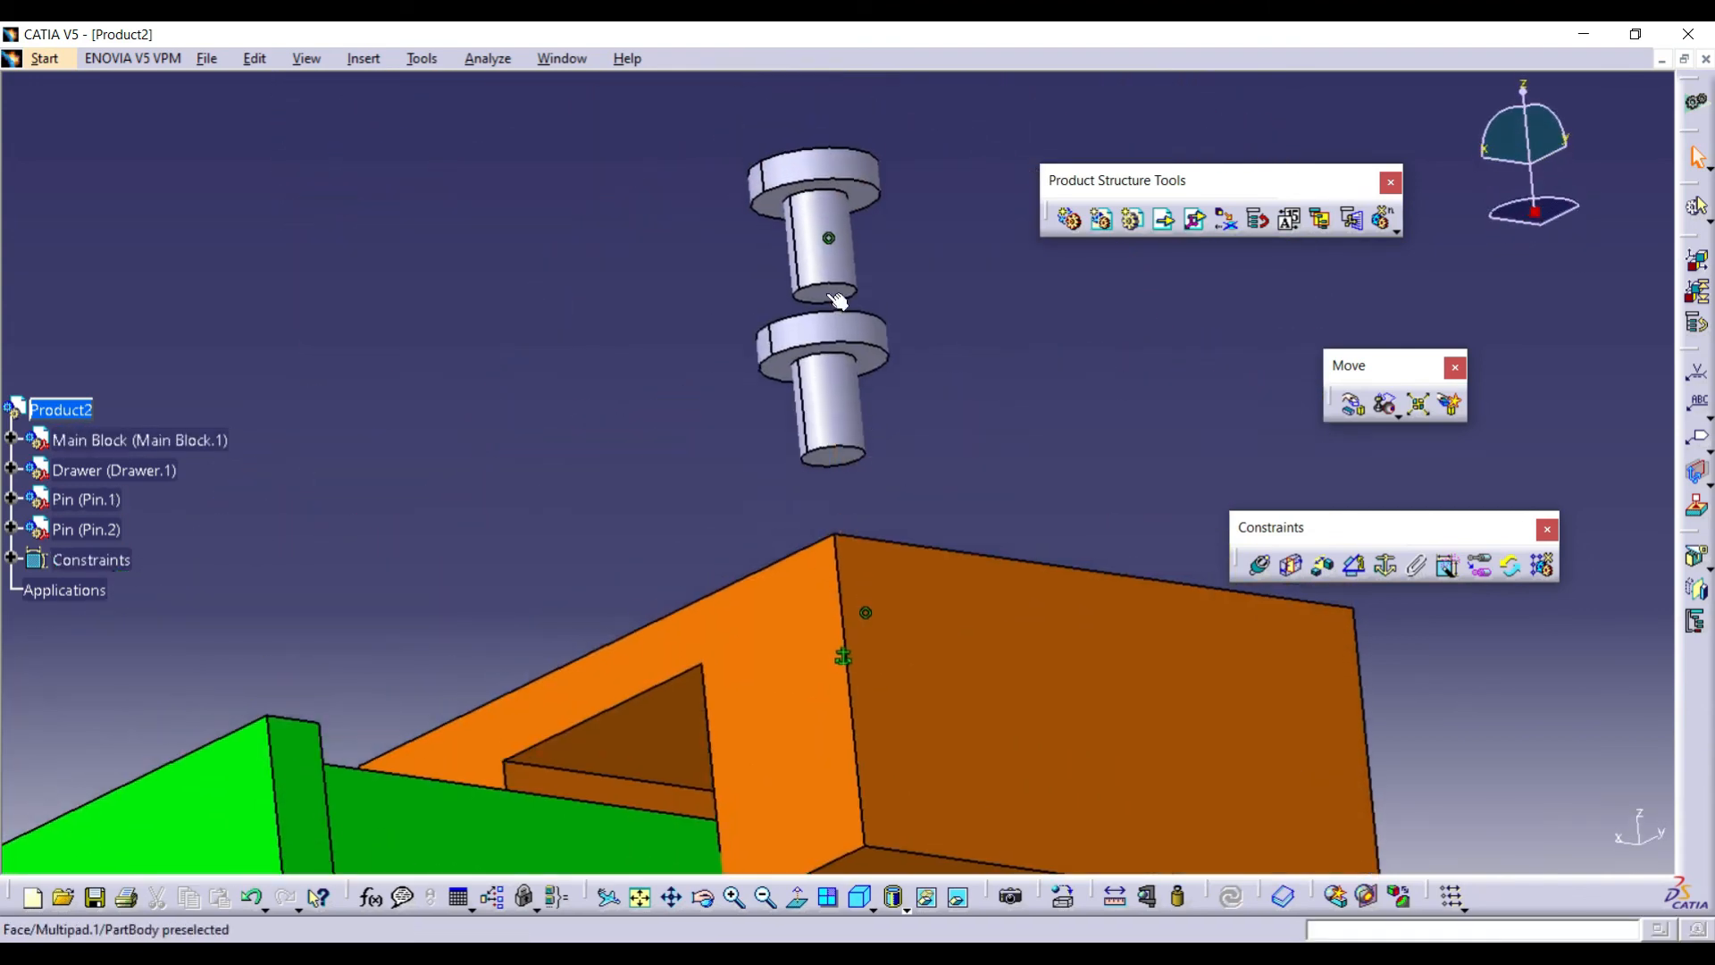
middle_click(821, 246)
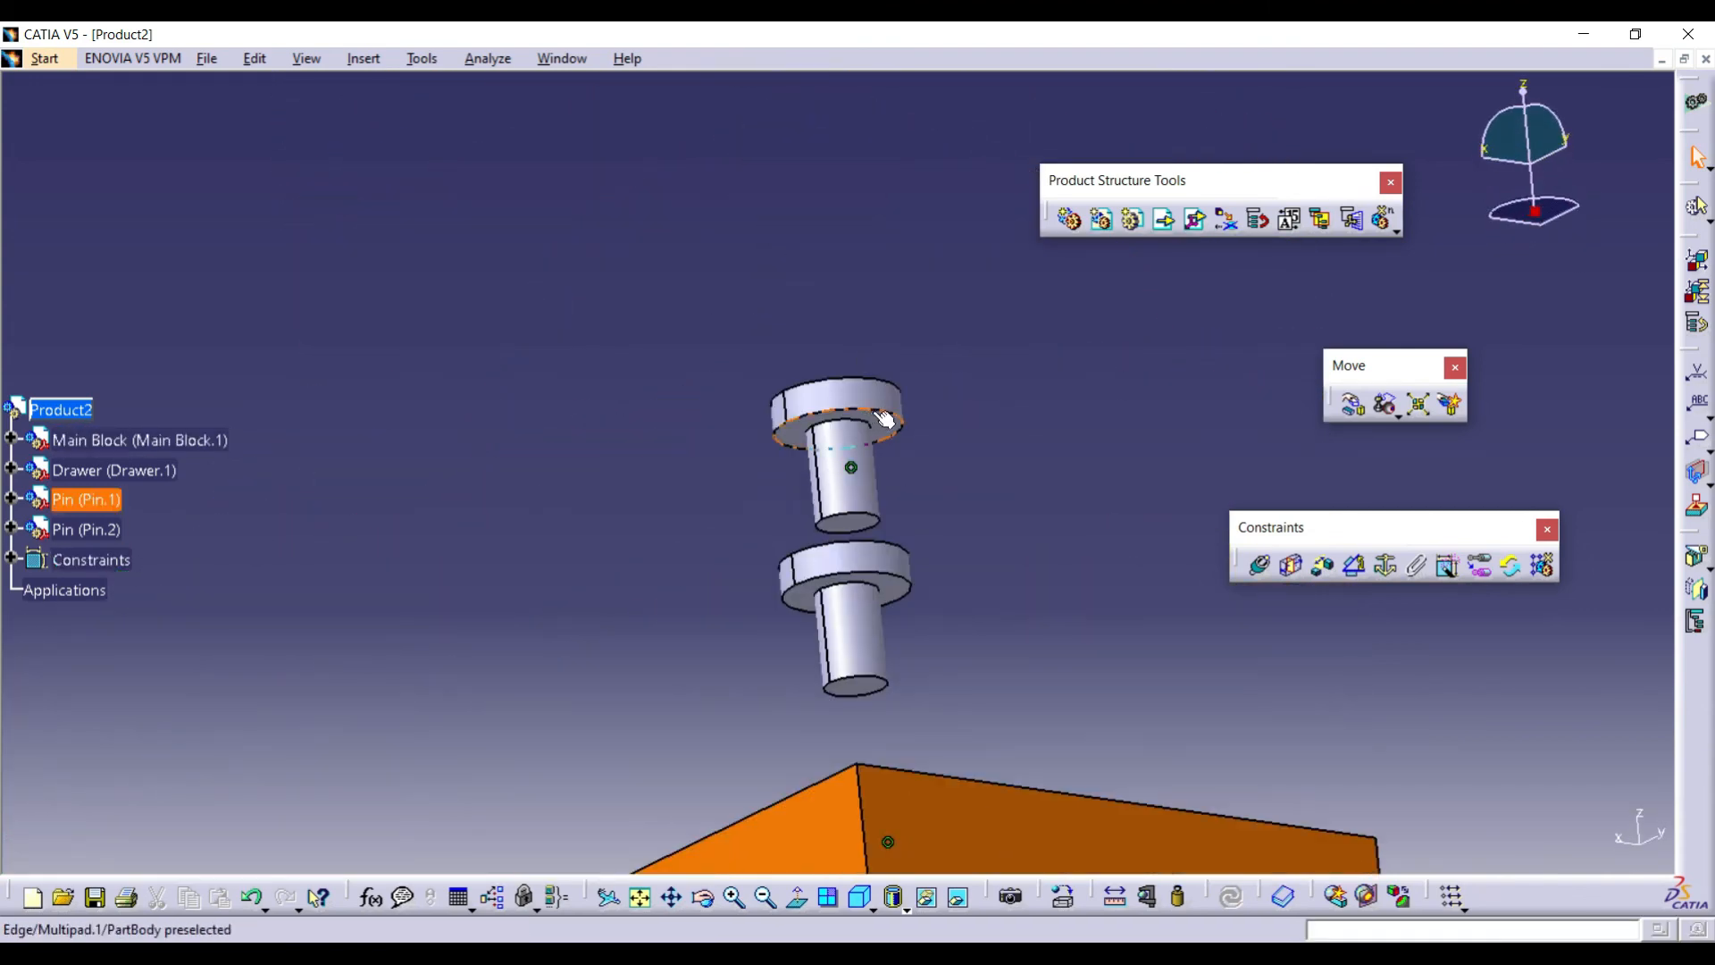
Add a contact constraint between the underside of Pin.1's head and the Main Block's top face.
click(1301, 570)
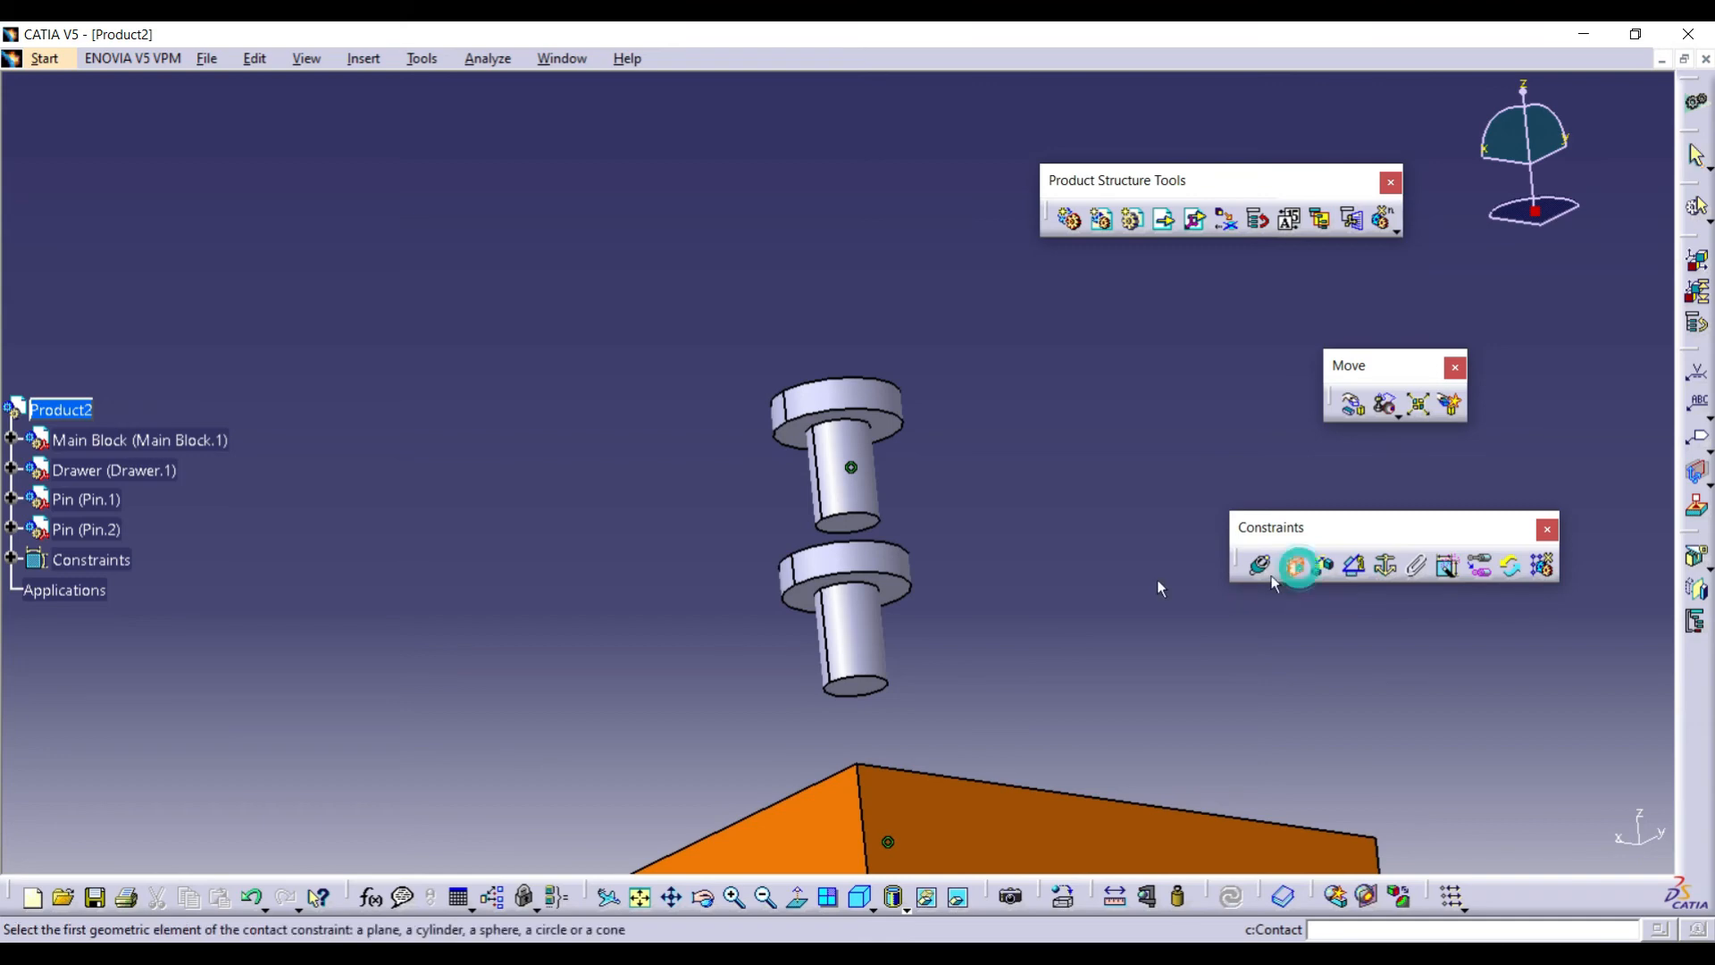
middle_drag(995, 500, 910, 303)
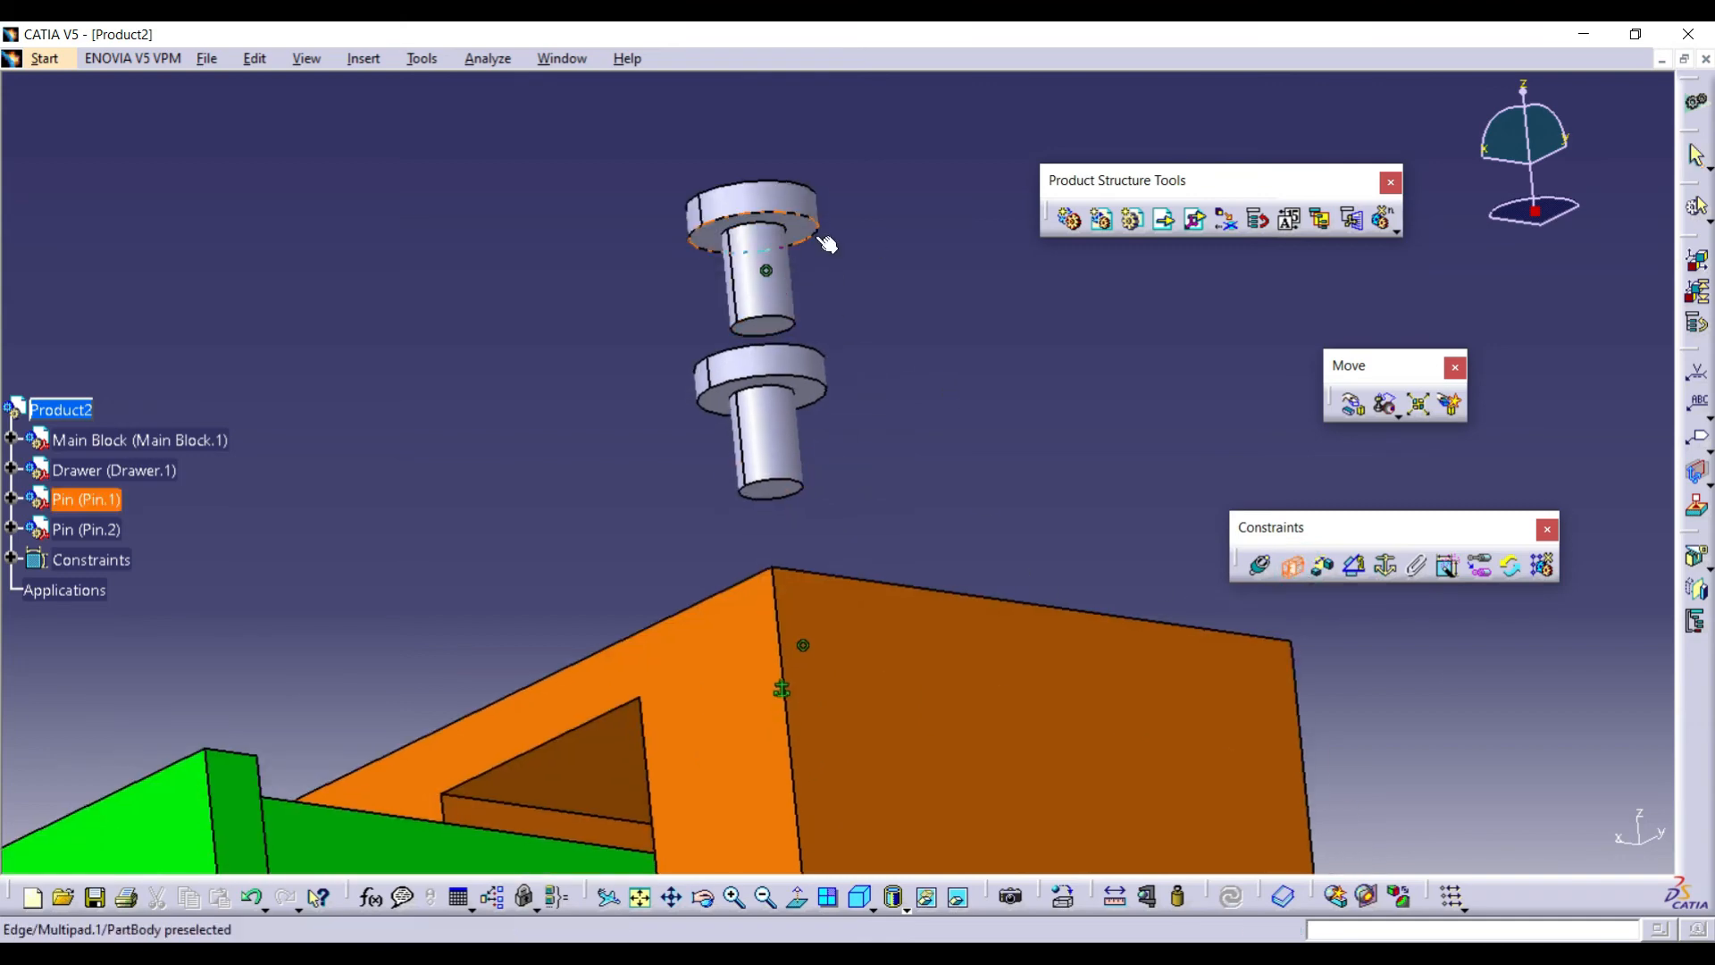
middle_drag(851, 717, 850, 597)
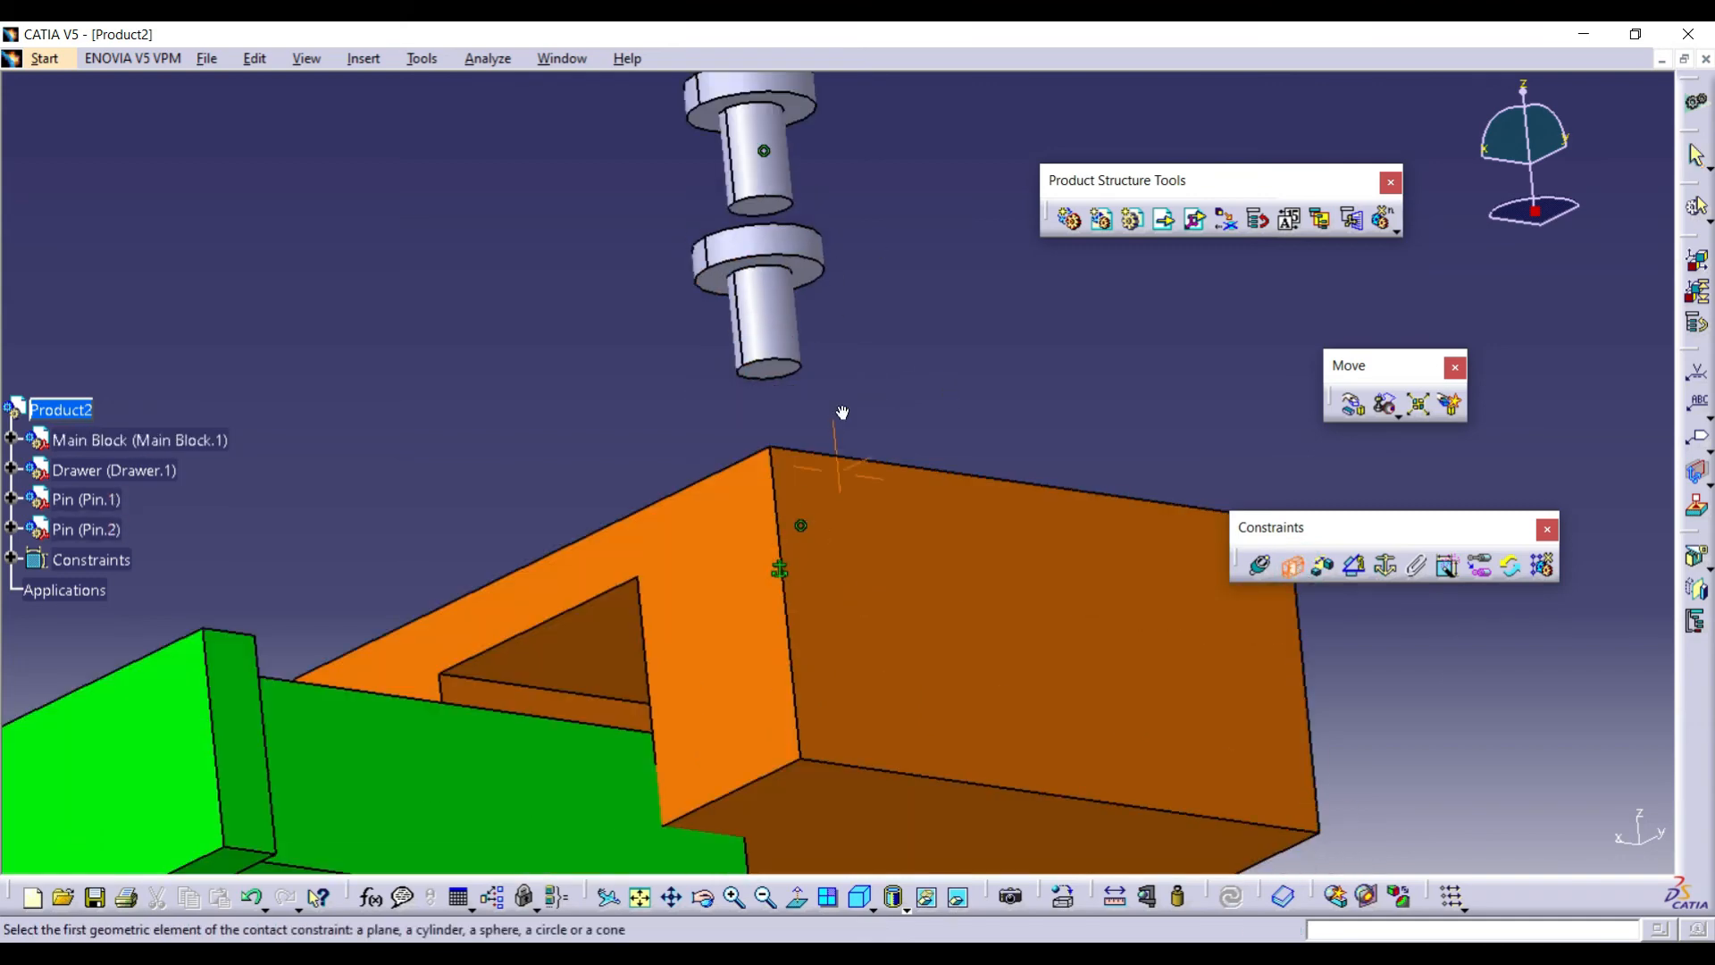
middle_drag(842, 411, 861, 642)
middle_drag(842, 351, 847, 444)
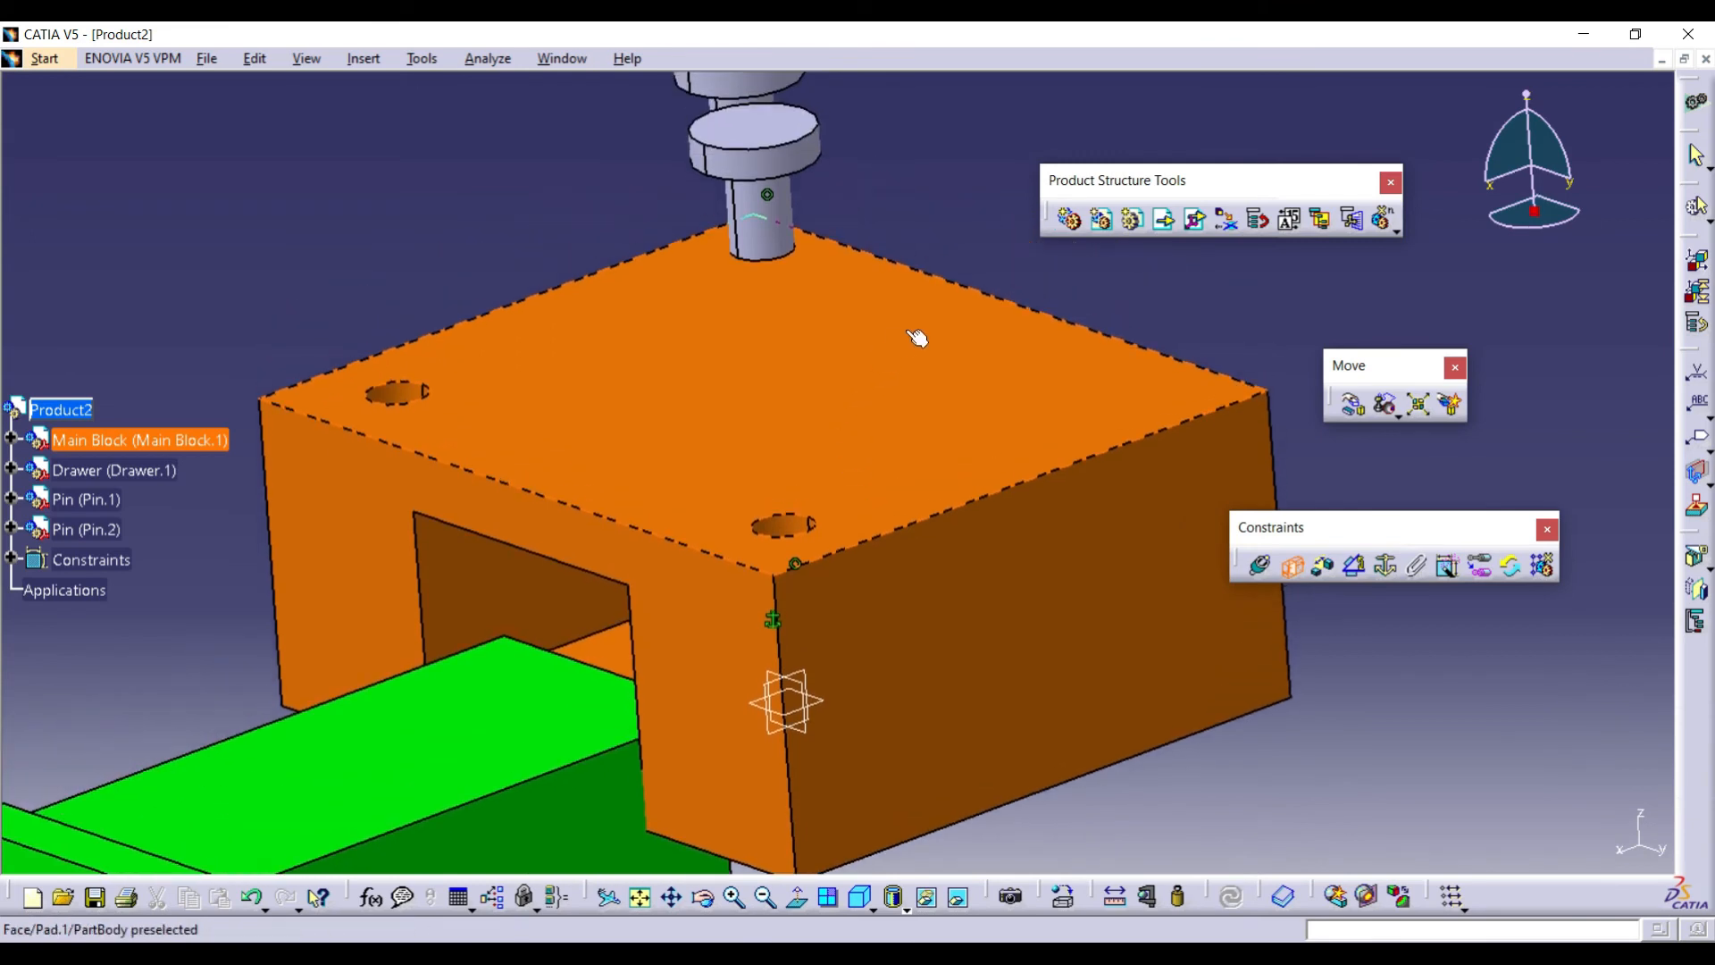
middle_drag(917, 337, 904, 409)
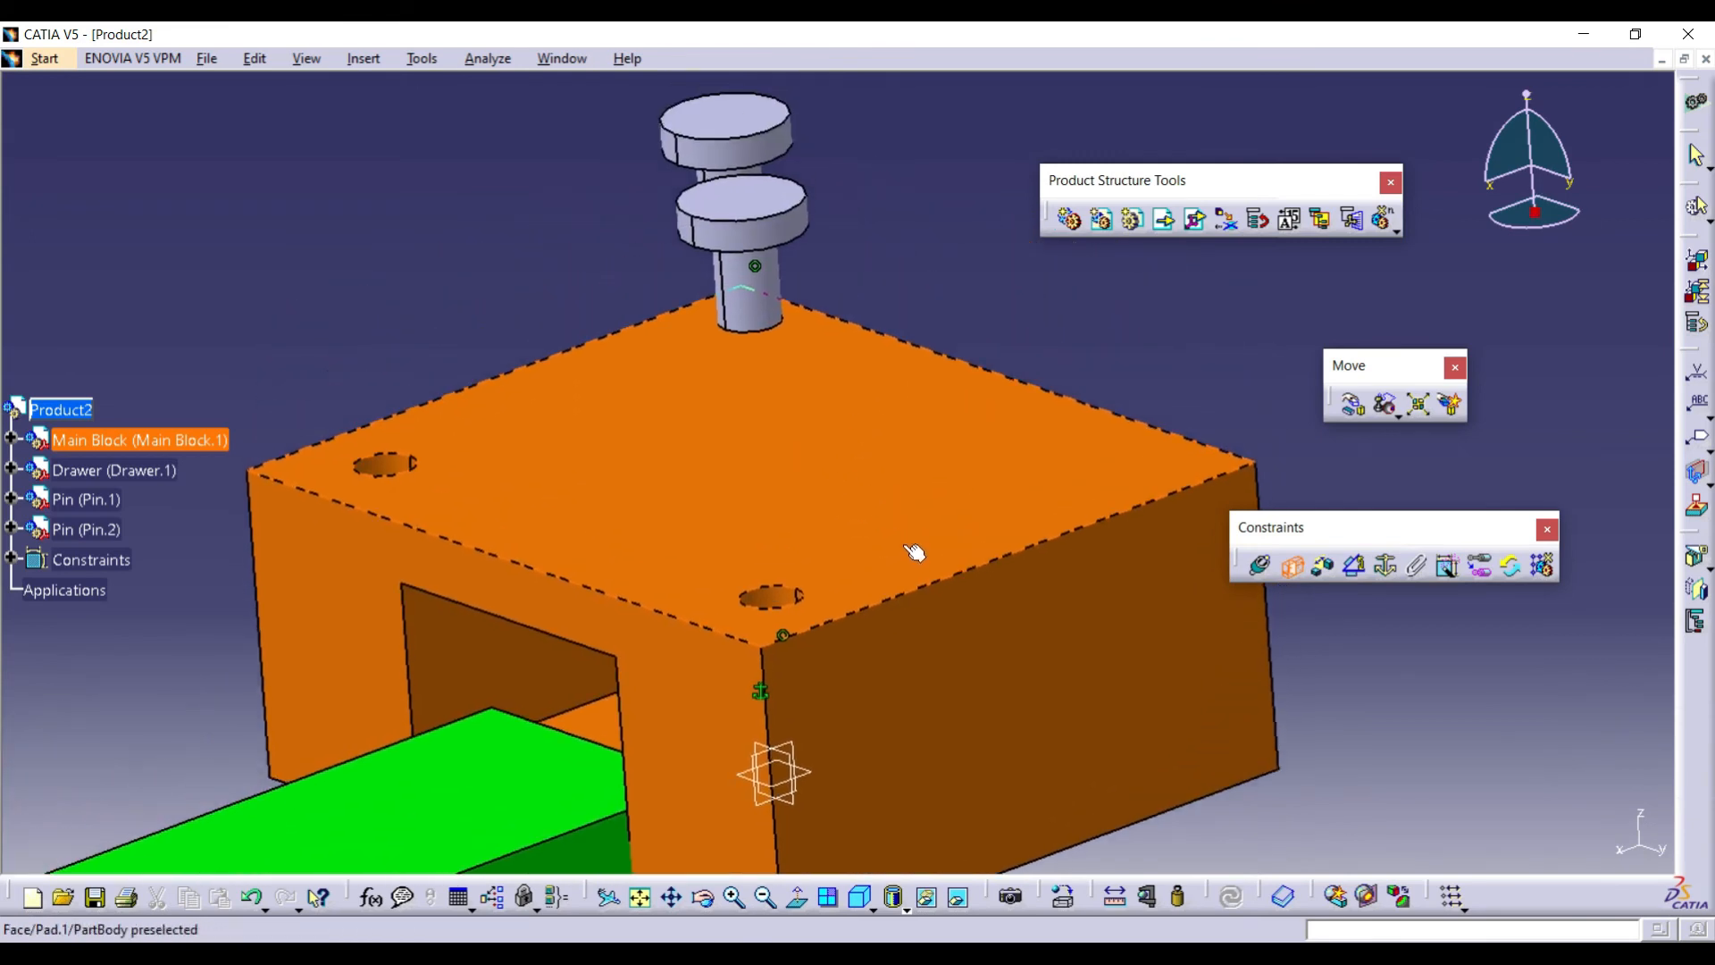
click(845, 486)
middle_drag(793, 343, 919, 256)
middle_click(737, 401)
middle_drag(927, 571, 919, 761)
click(964, 594)
middle_click(826, 503)
middle_drag(884, 412, 856, 732)
Update the assembly to seat Pin.1 in the Main Block's hole and check its fit.
click(1225, 910)
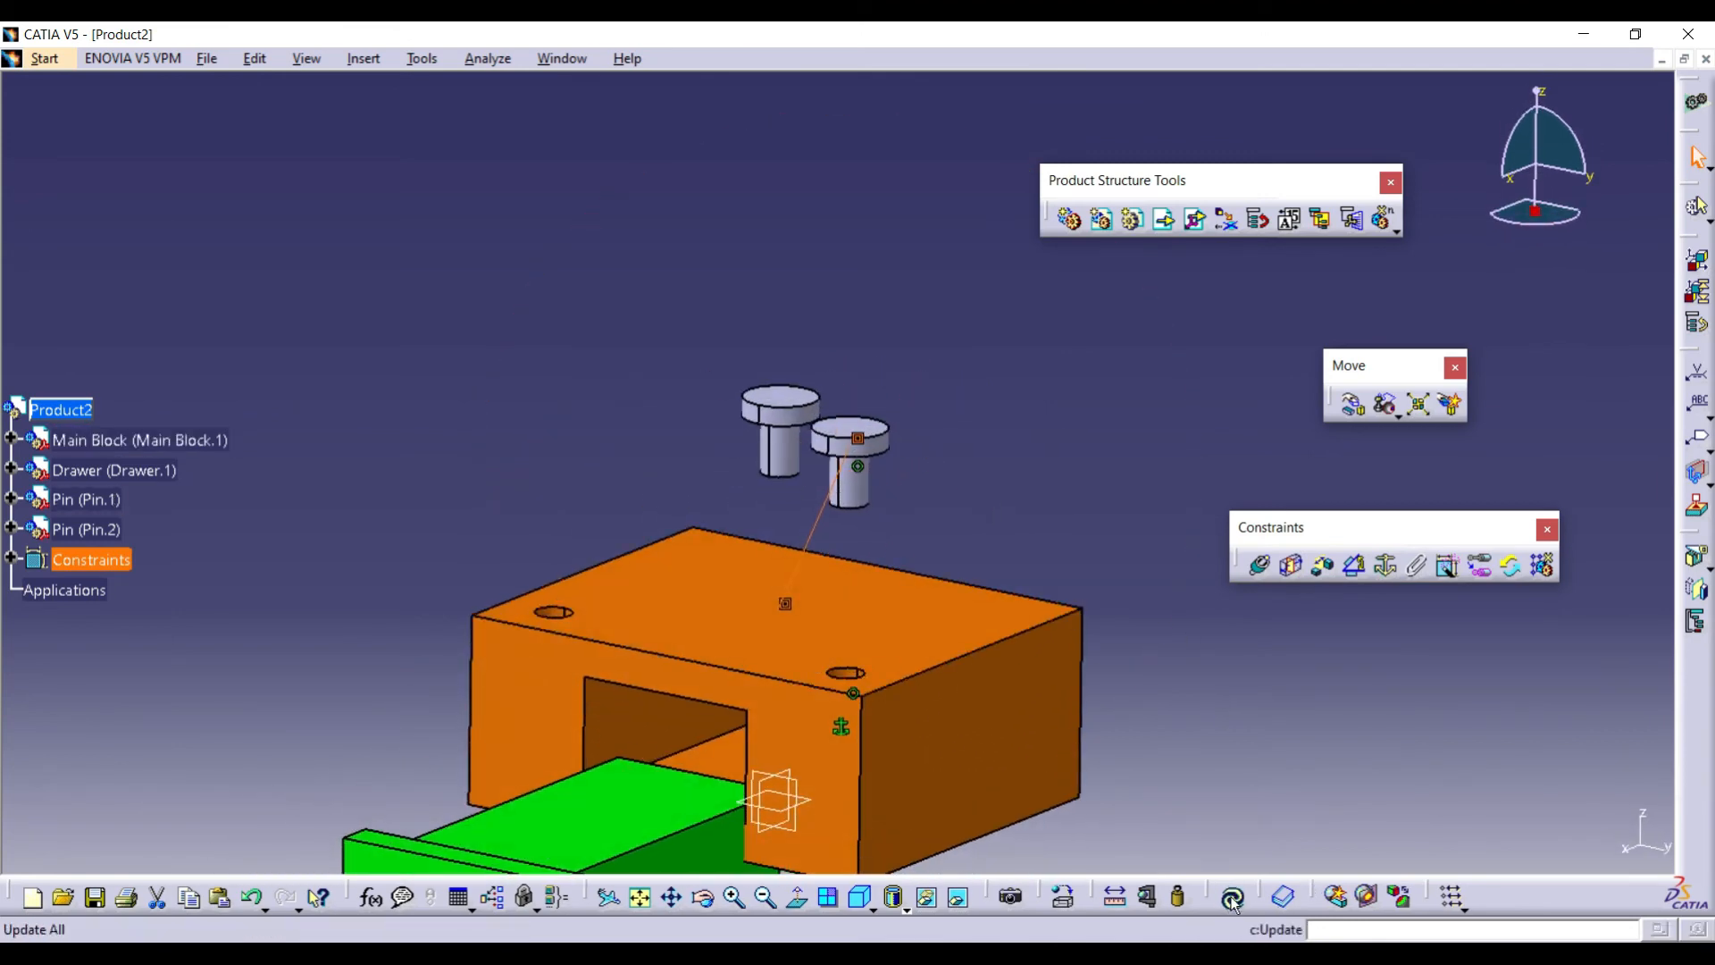
middle_click(844, 658)
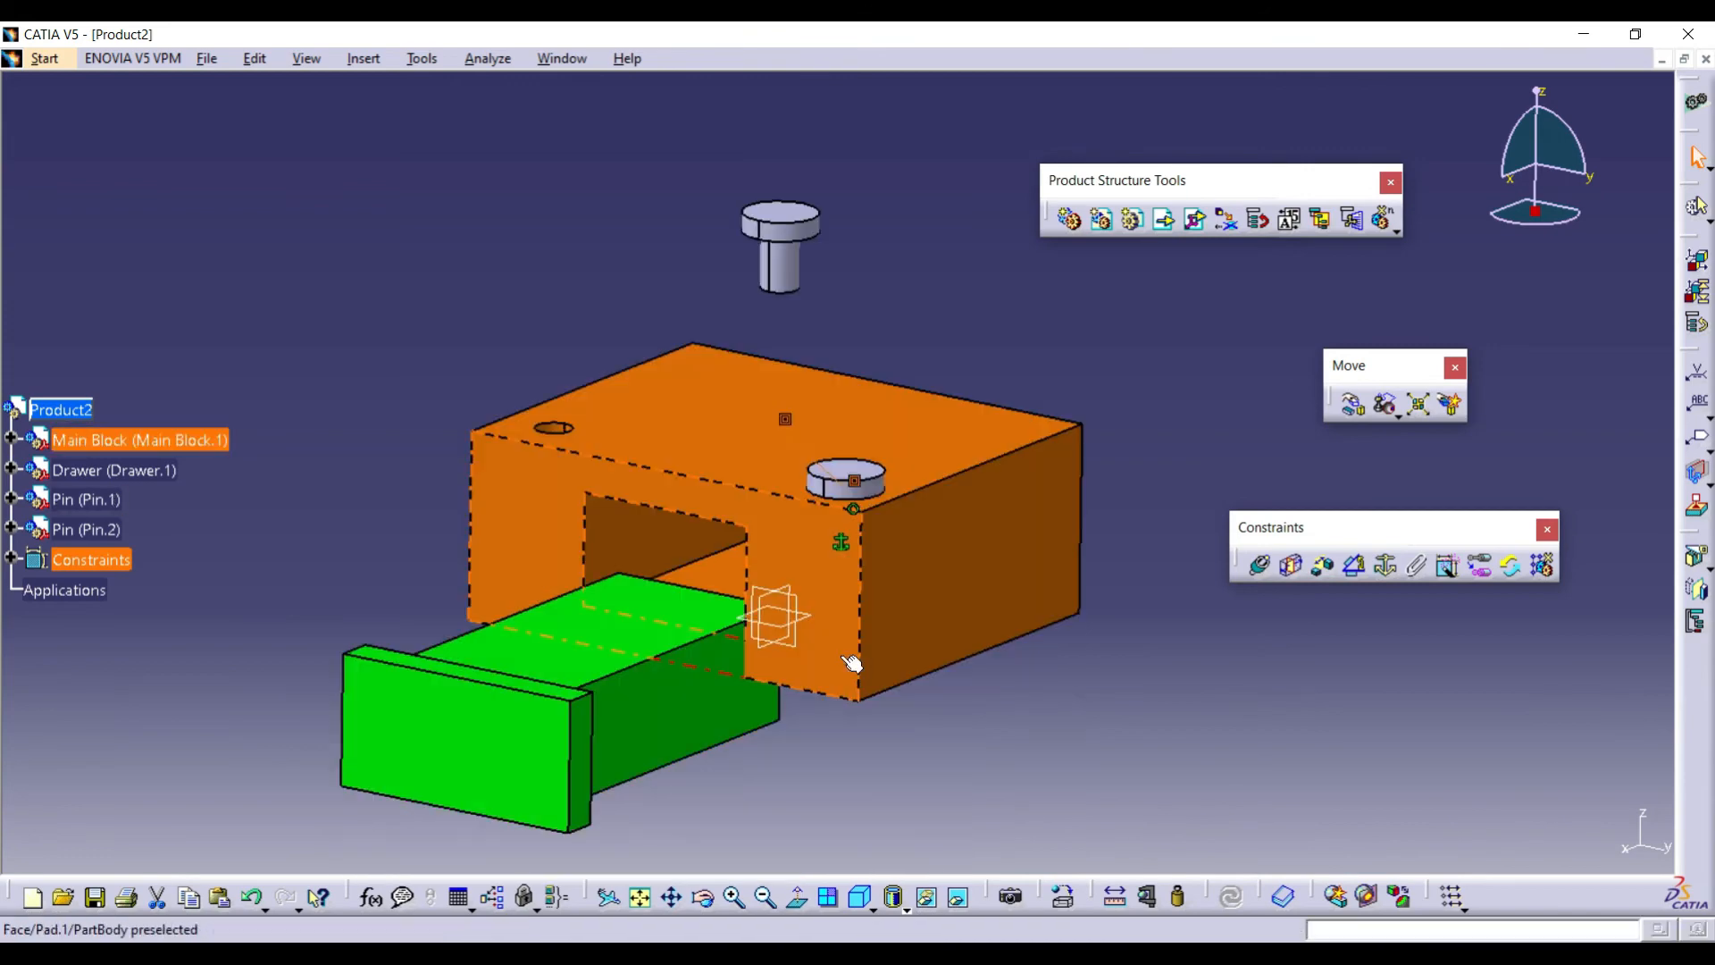
mouse_move(840, 547)
middle_down()
mouse_move(854, 632)
mouse_move(930, 344)
mouse_move(887, 376)
mouse_move(840, 536)
middle_up()
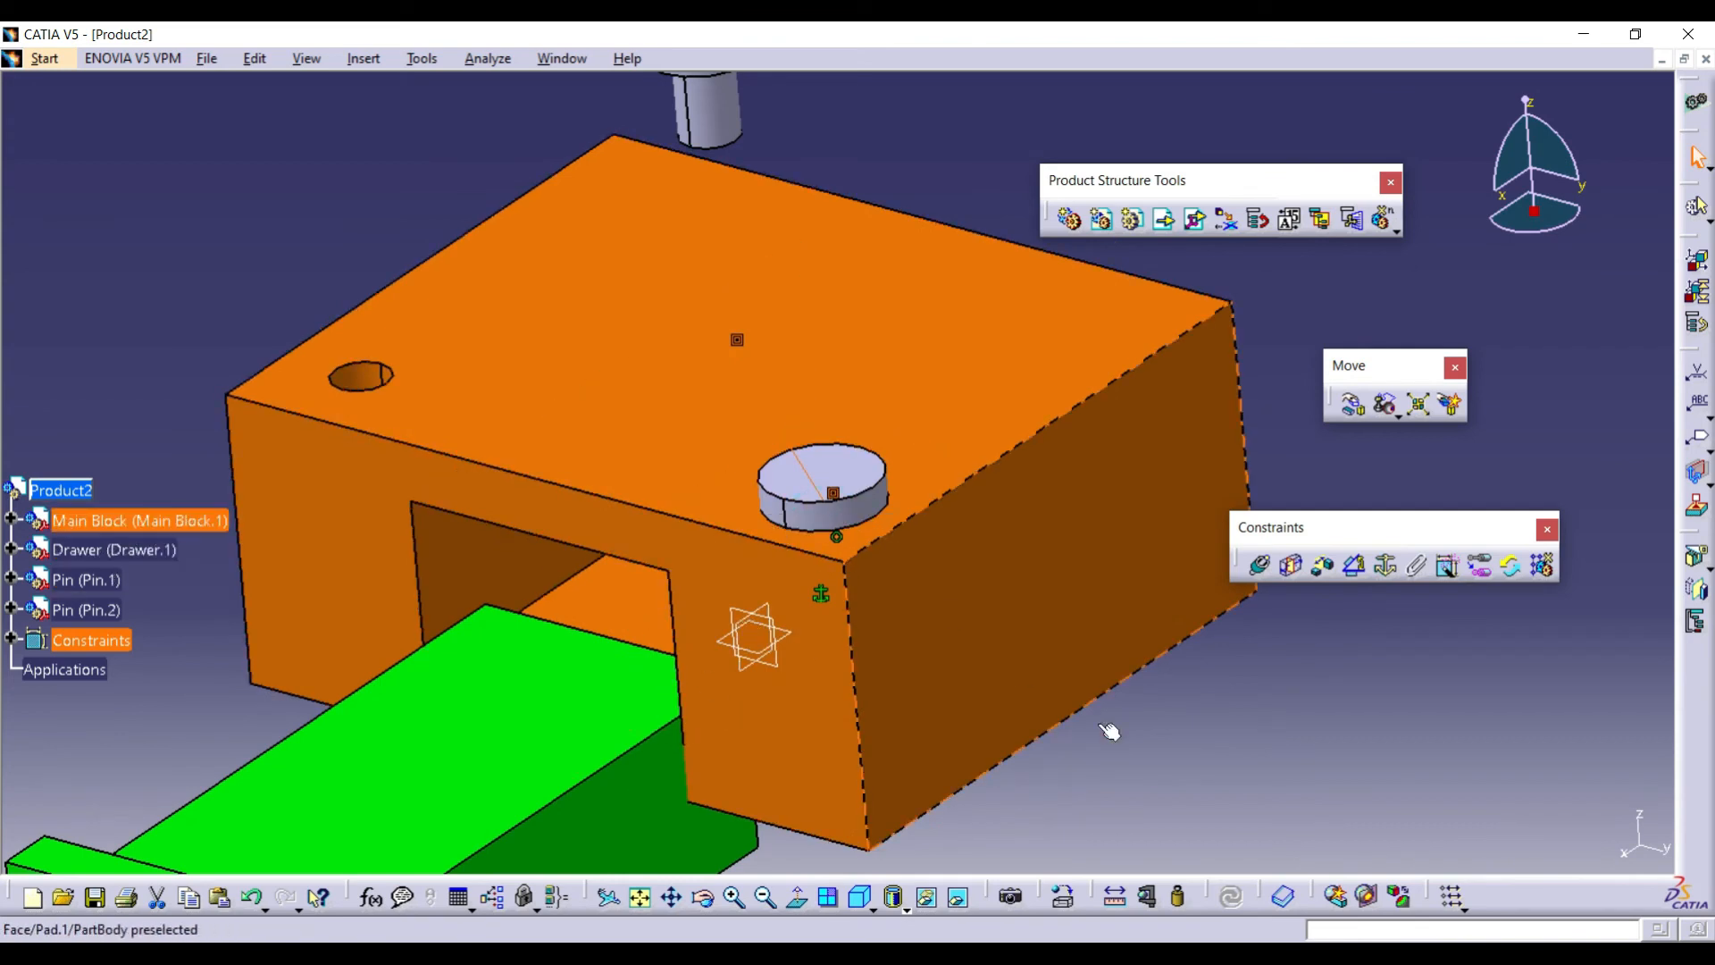
middle_drag(875, 420, 886, 473)
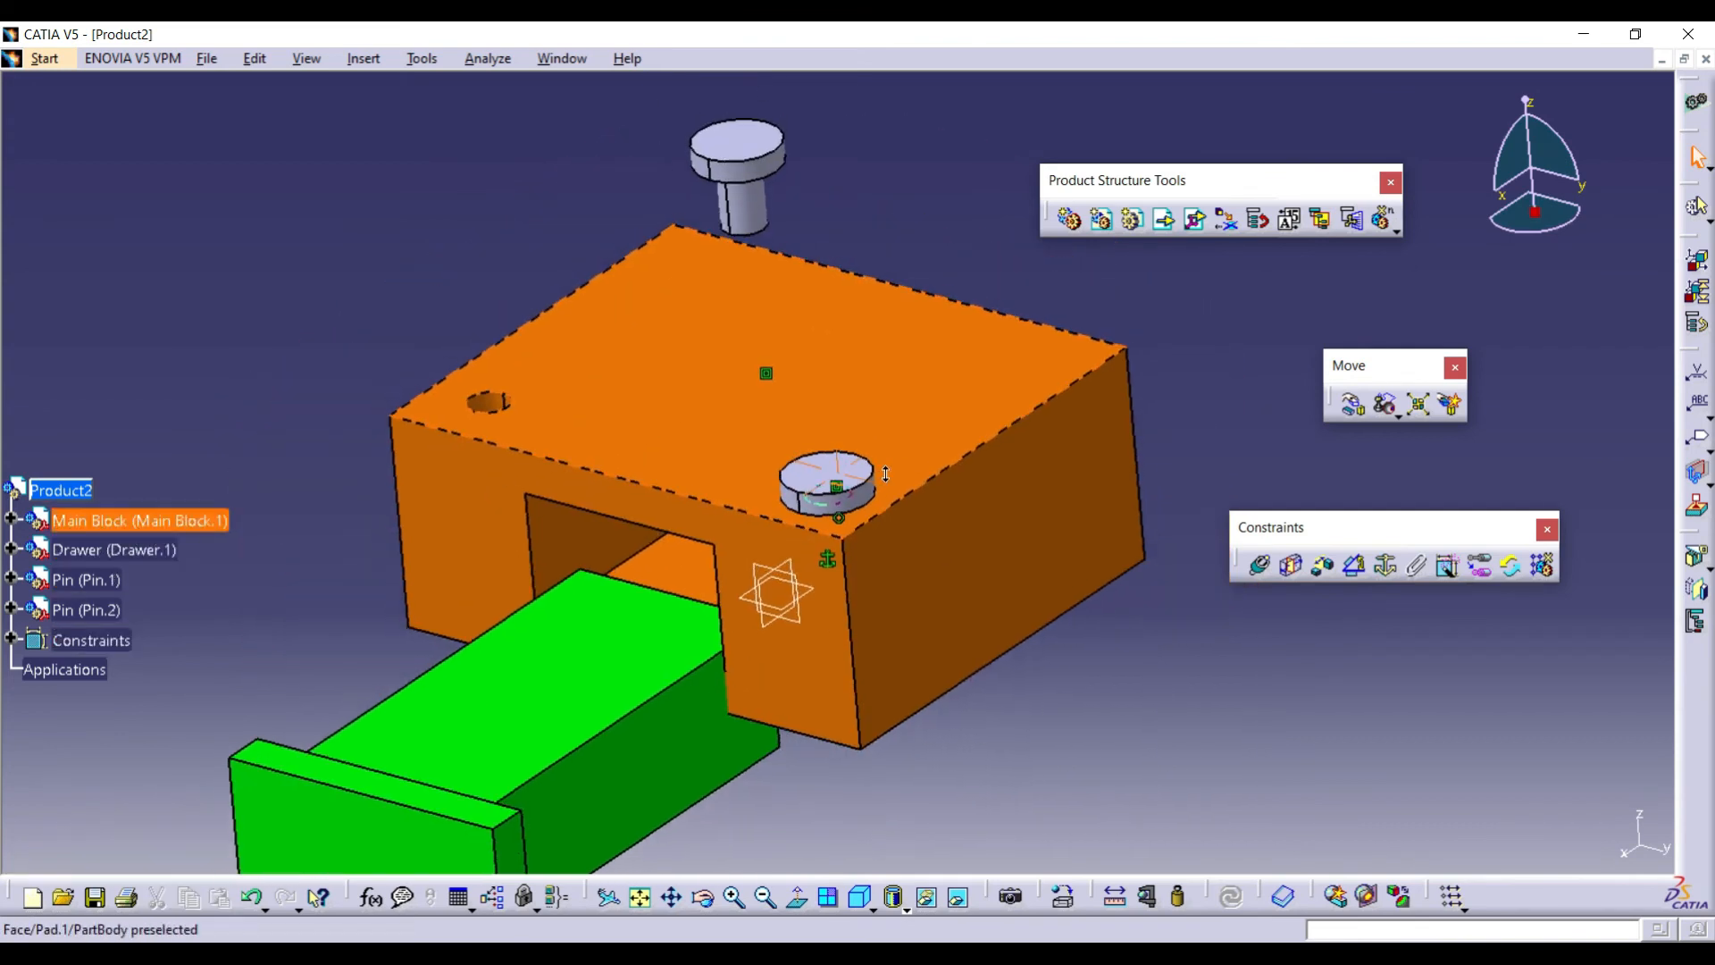
middle_drag(940, 368, 999, 392)
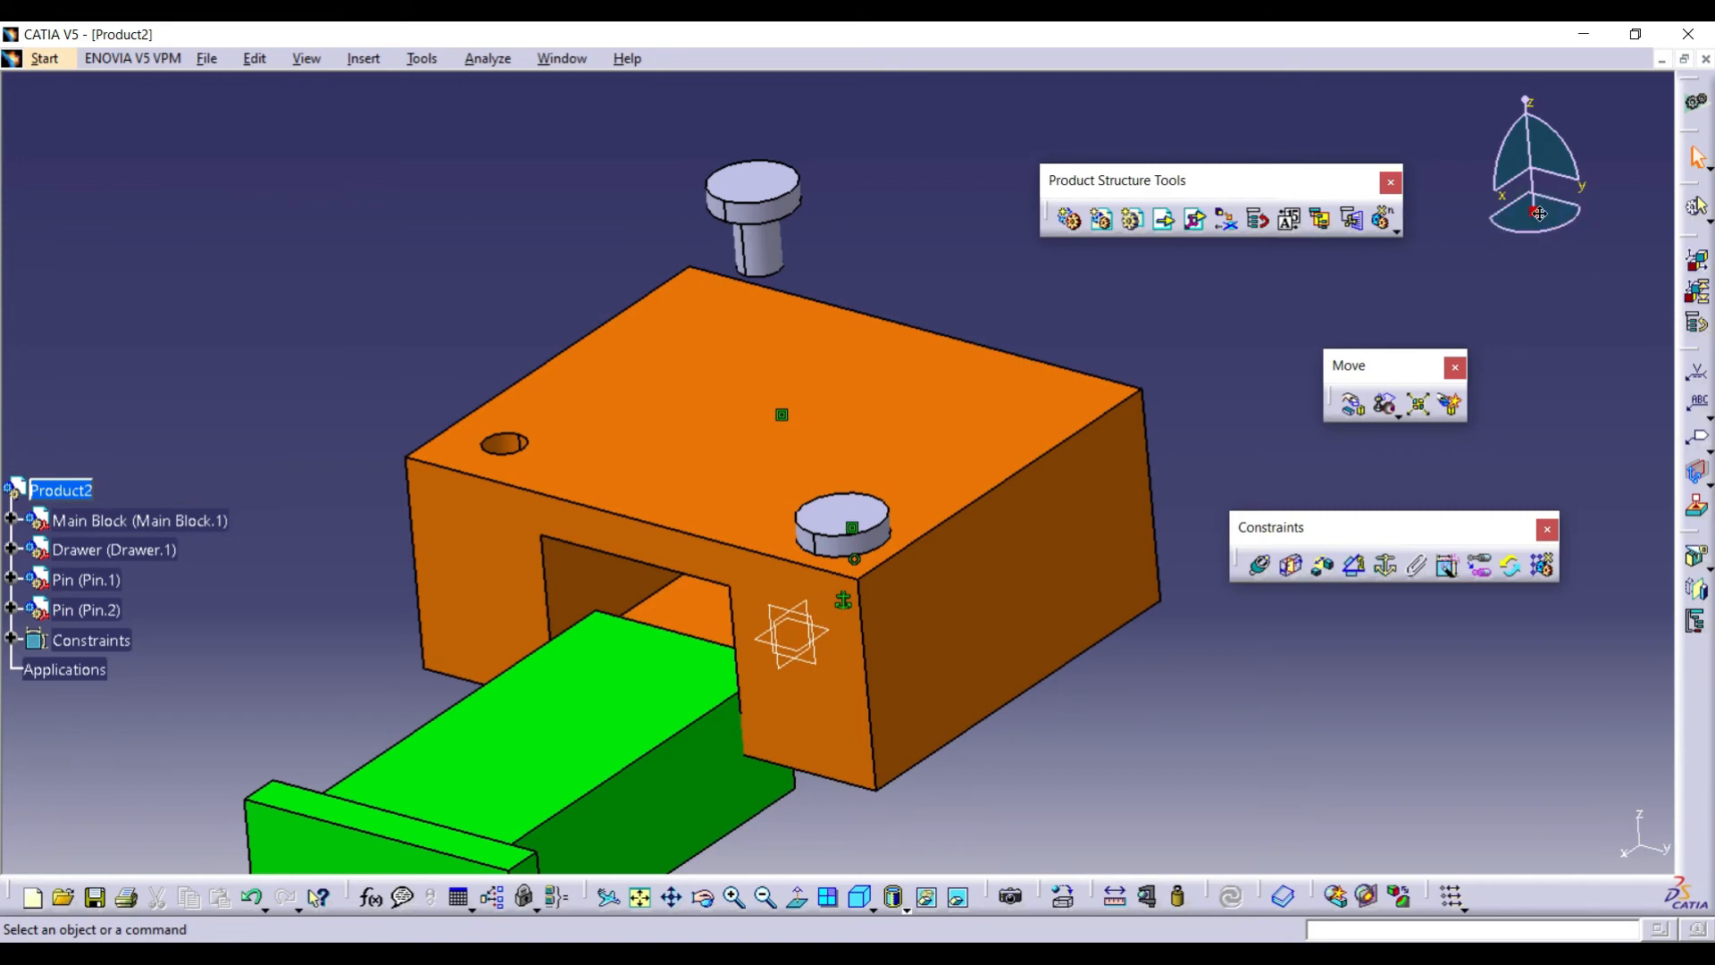
Snap the compass to the Main Block's top face and move the block away from the Drawer and pins.
drag(1538, 212, 1259, 308)
drag(932, 460, 932, 458)
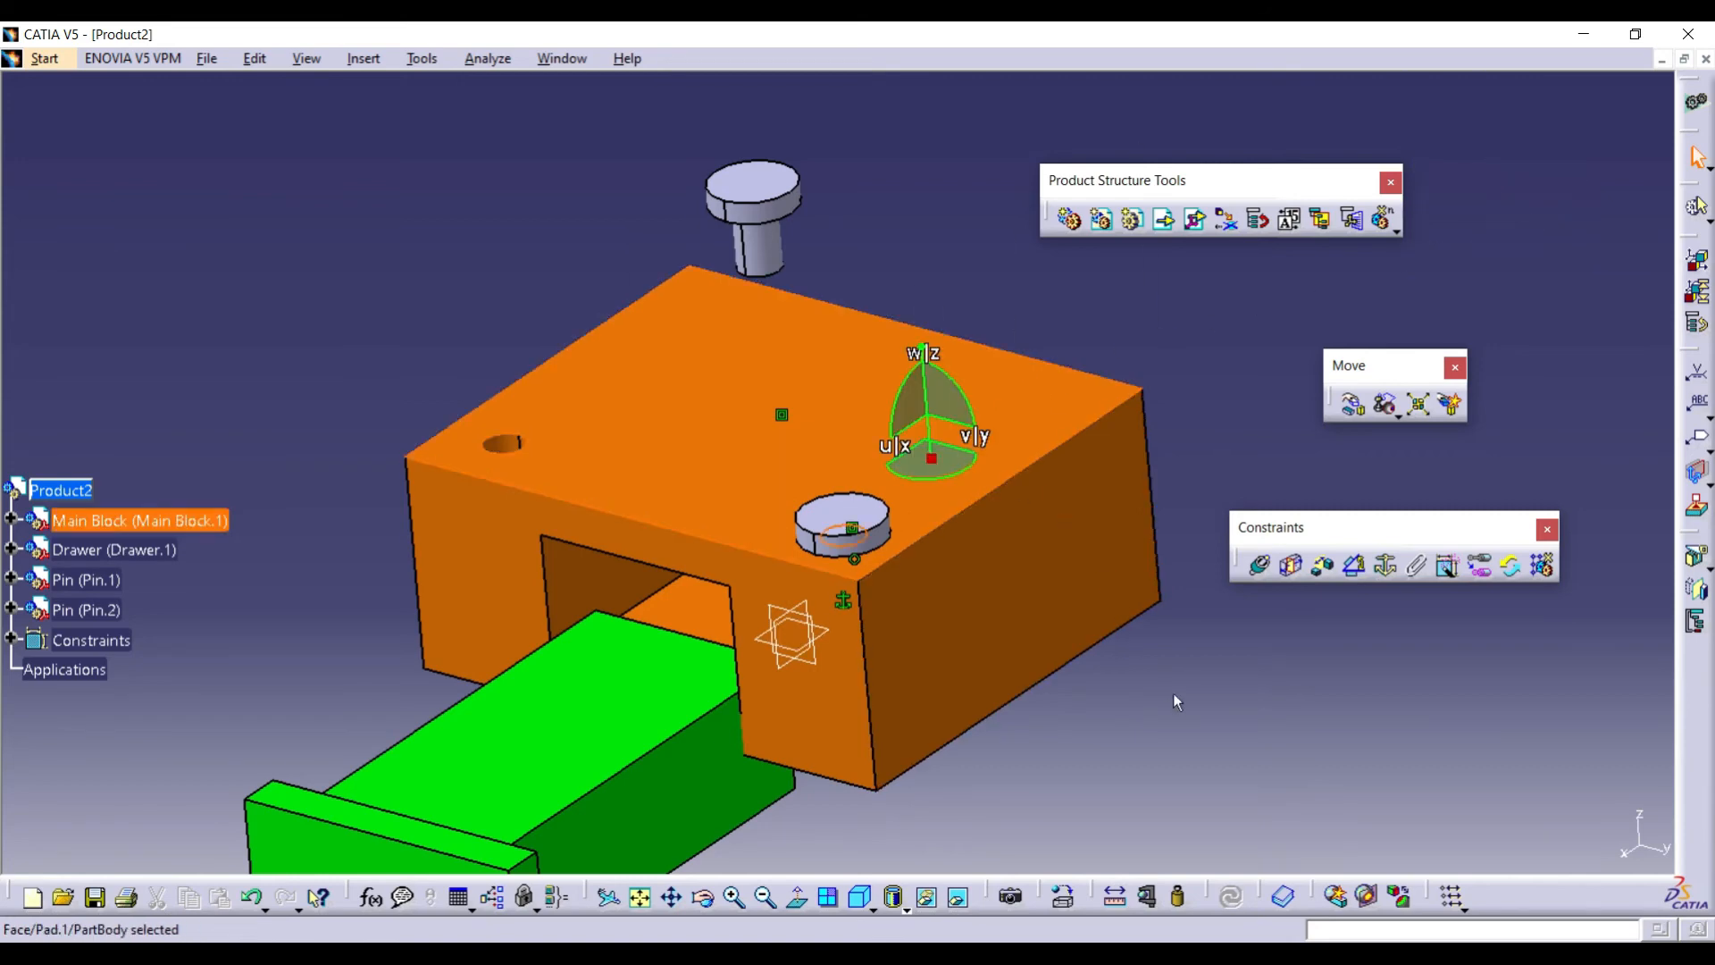
middle_drag(980, 496, 948, 523)
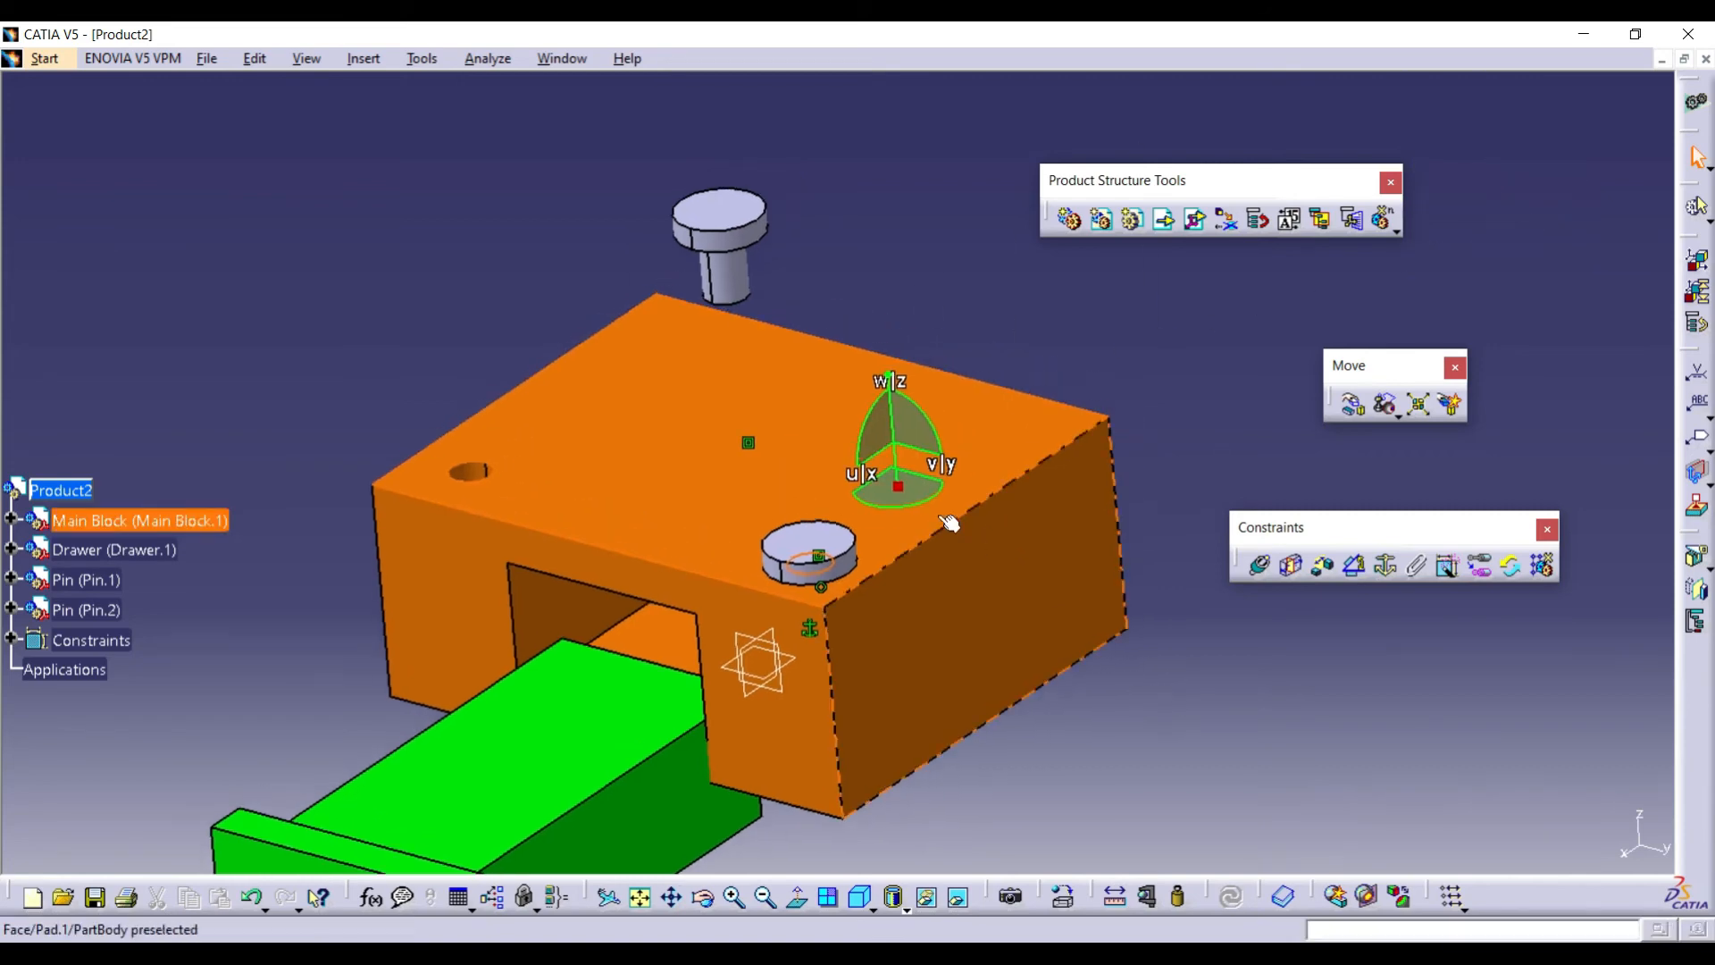
middle_drag(864, 437, 825, 336)
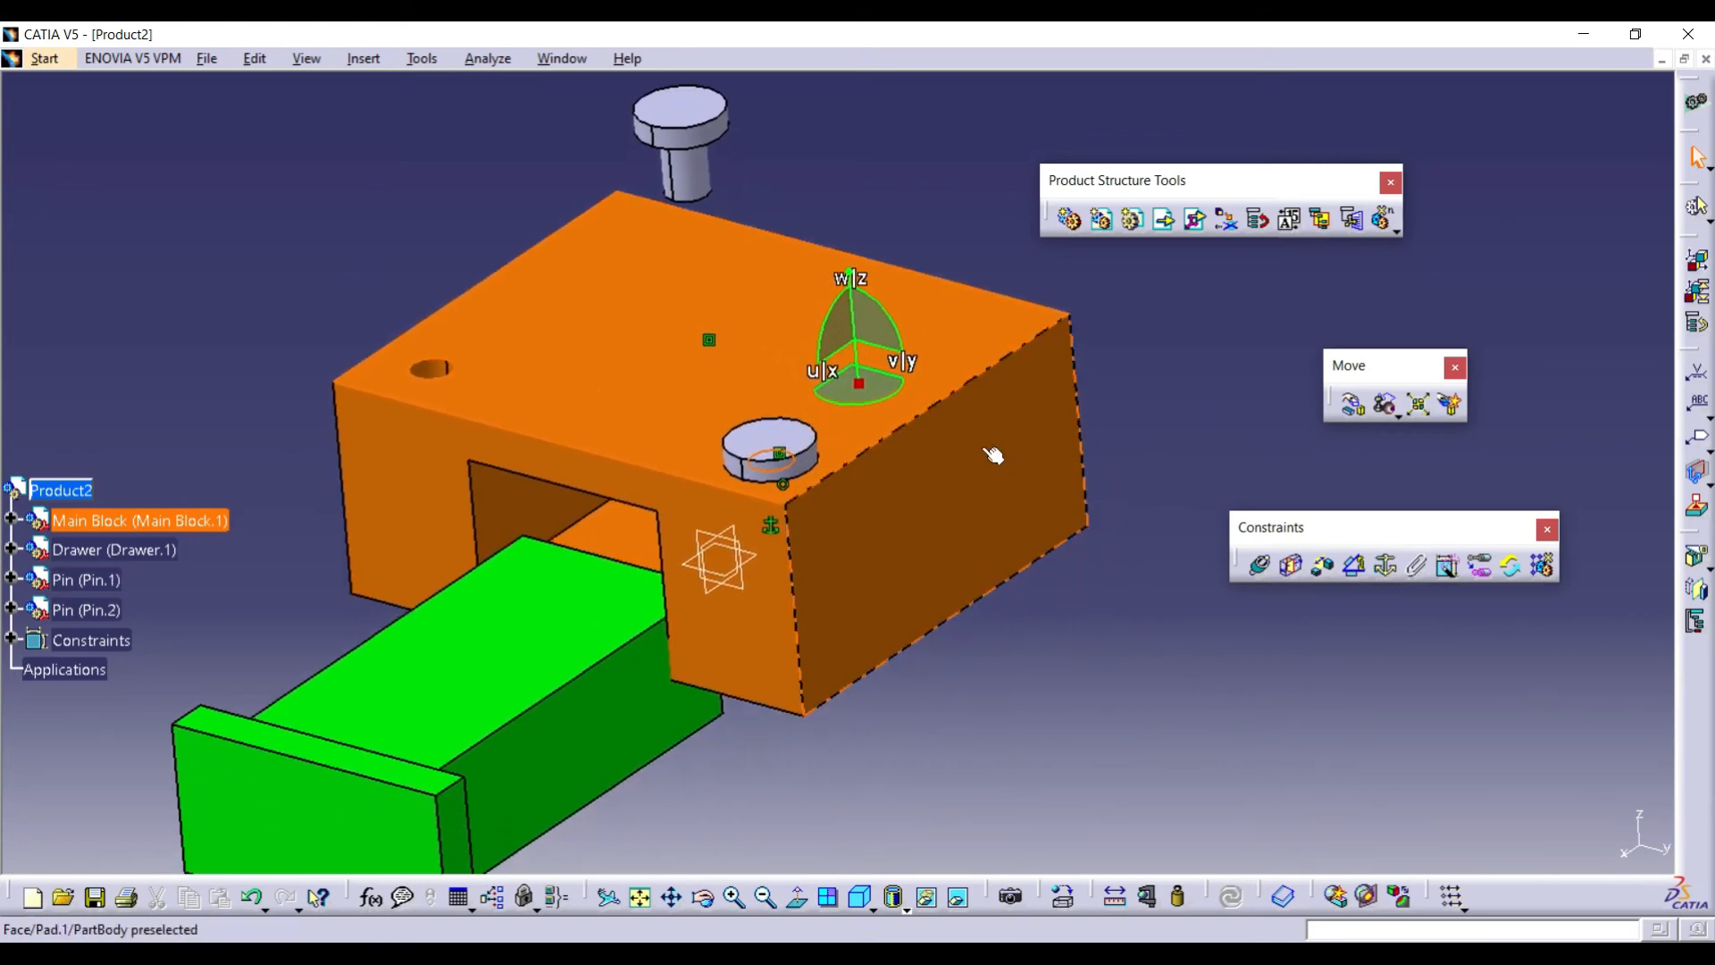
Snap the compass to the top of Pin.1's head, move the Pin up and away from the Main Block, and release the compass.
drag(876, 392, 775, 438)
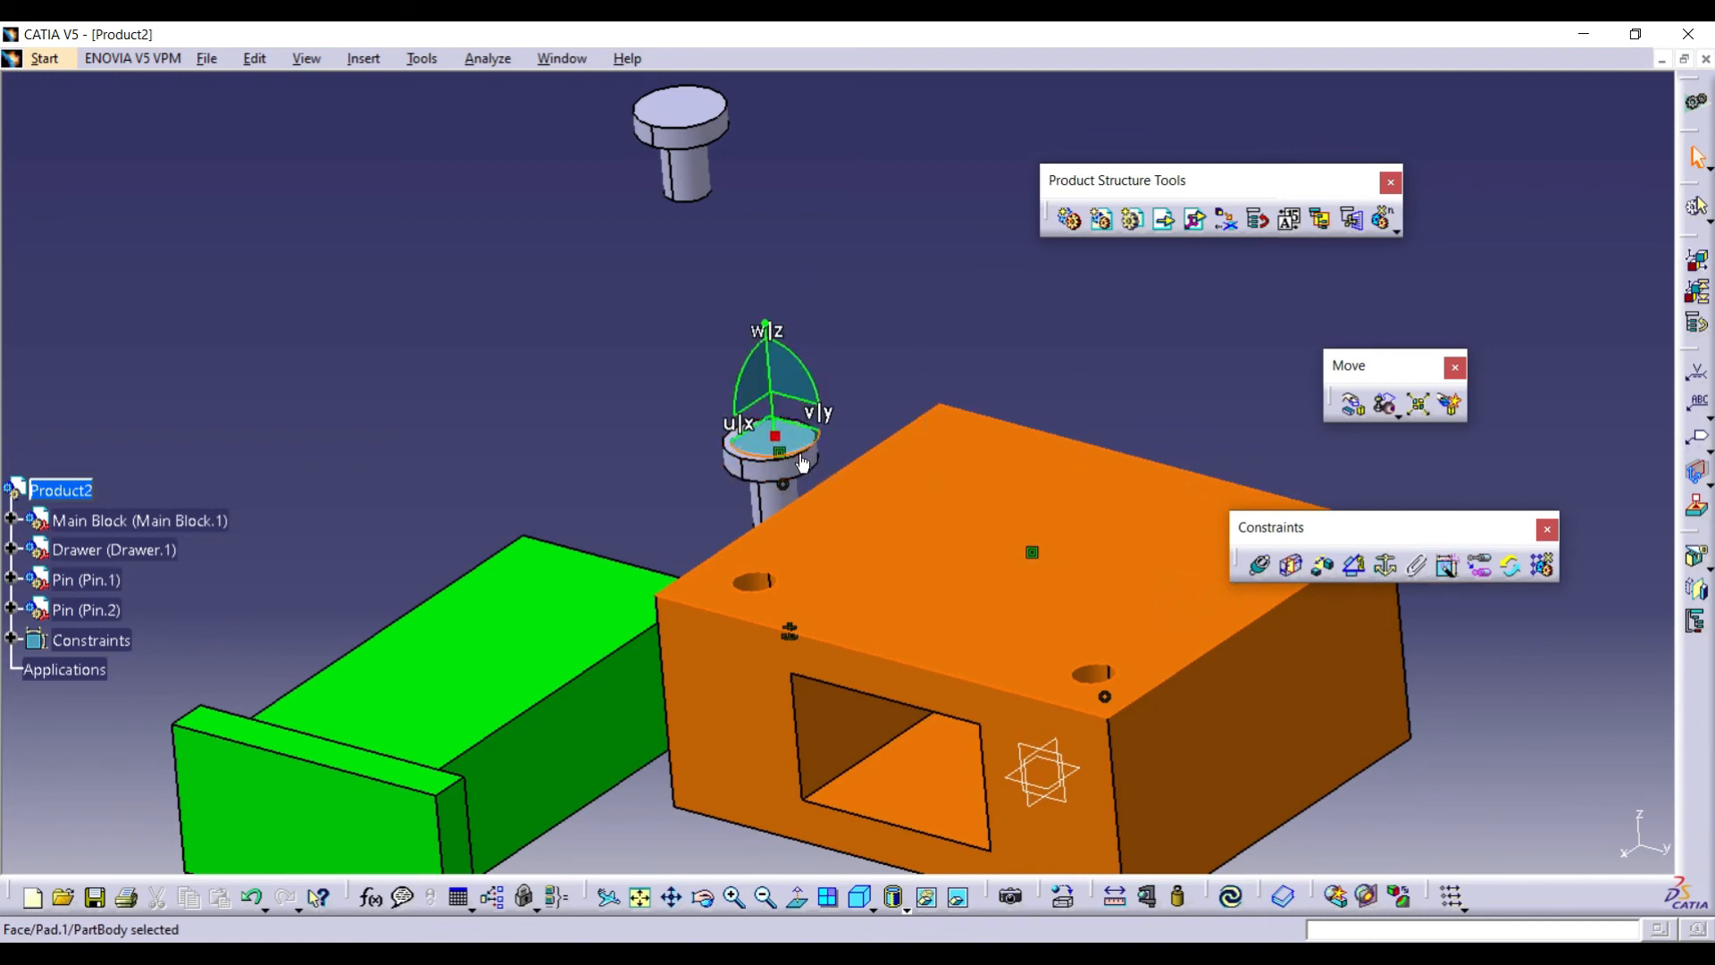
drag(788, 377, 625, 62)
click(764, 450)
middle_drag(747, 299, 766, 415)
drag(657, 228, 1569, 306)
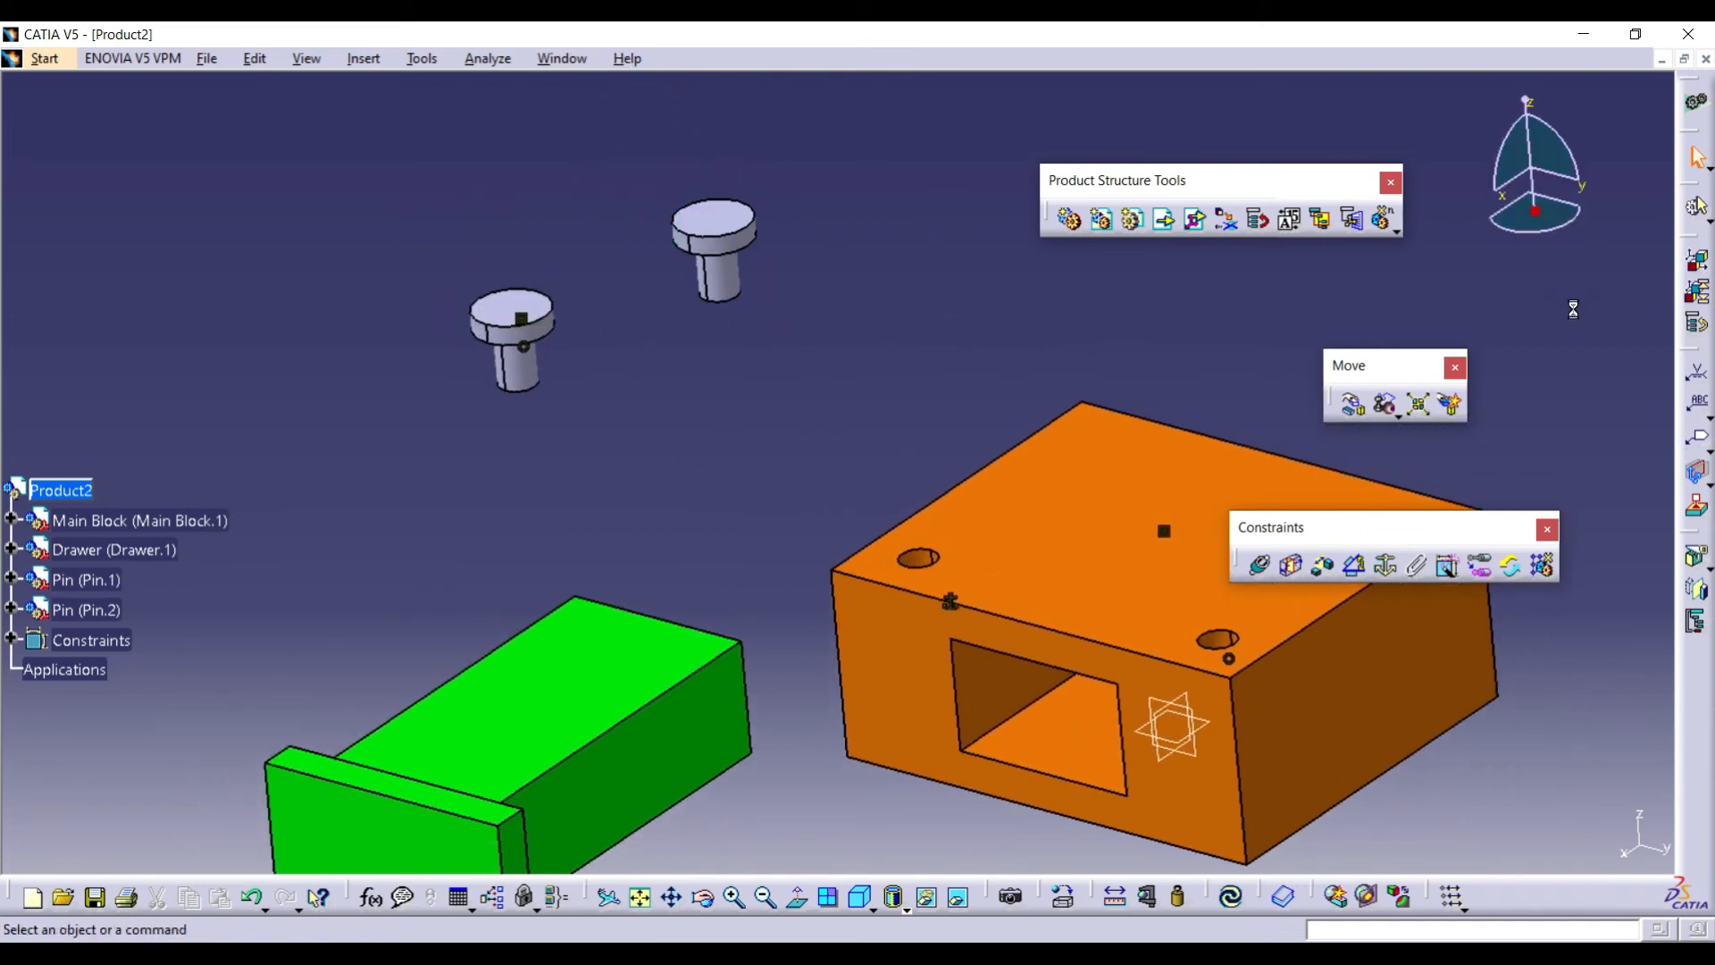
Update the assembly to return the Main Block and Pin.1 to their constrained positions beside the Drawer.
click(1232, 896)
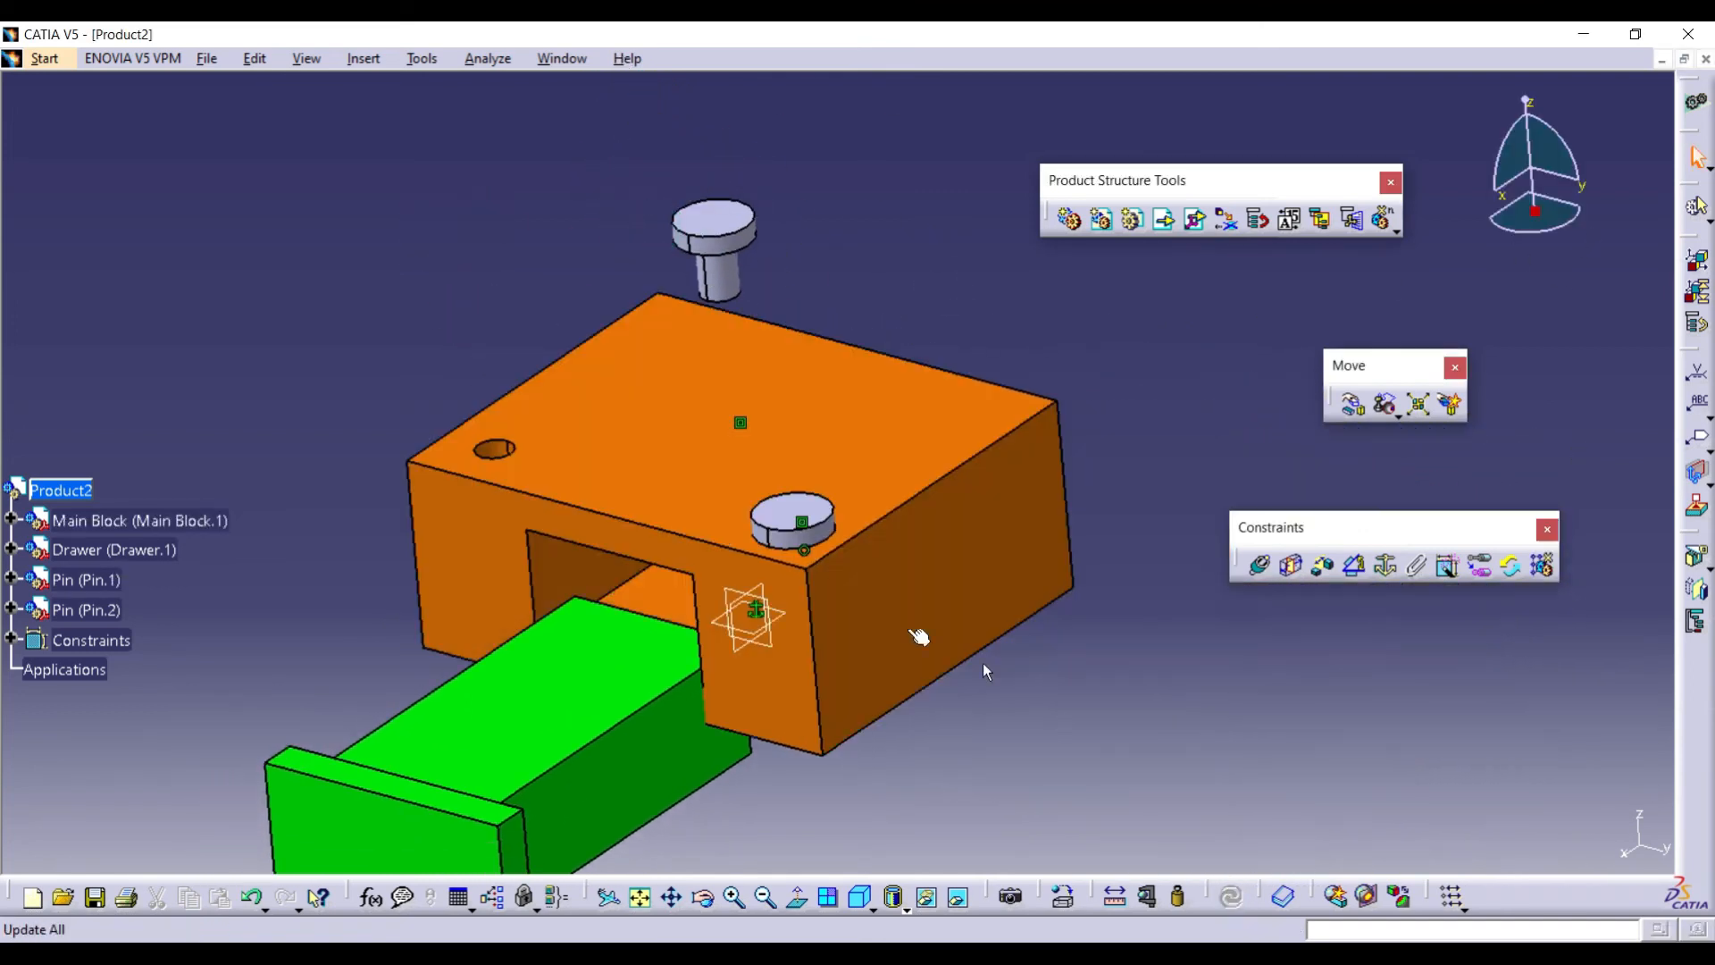
middle_drag(920, 636, 779, 626)
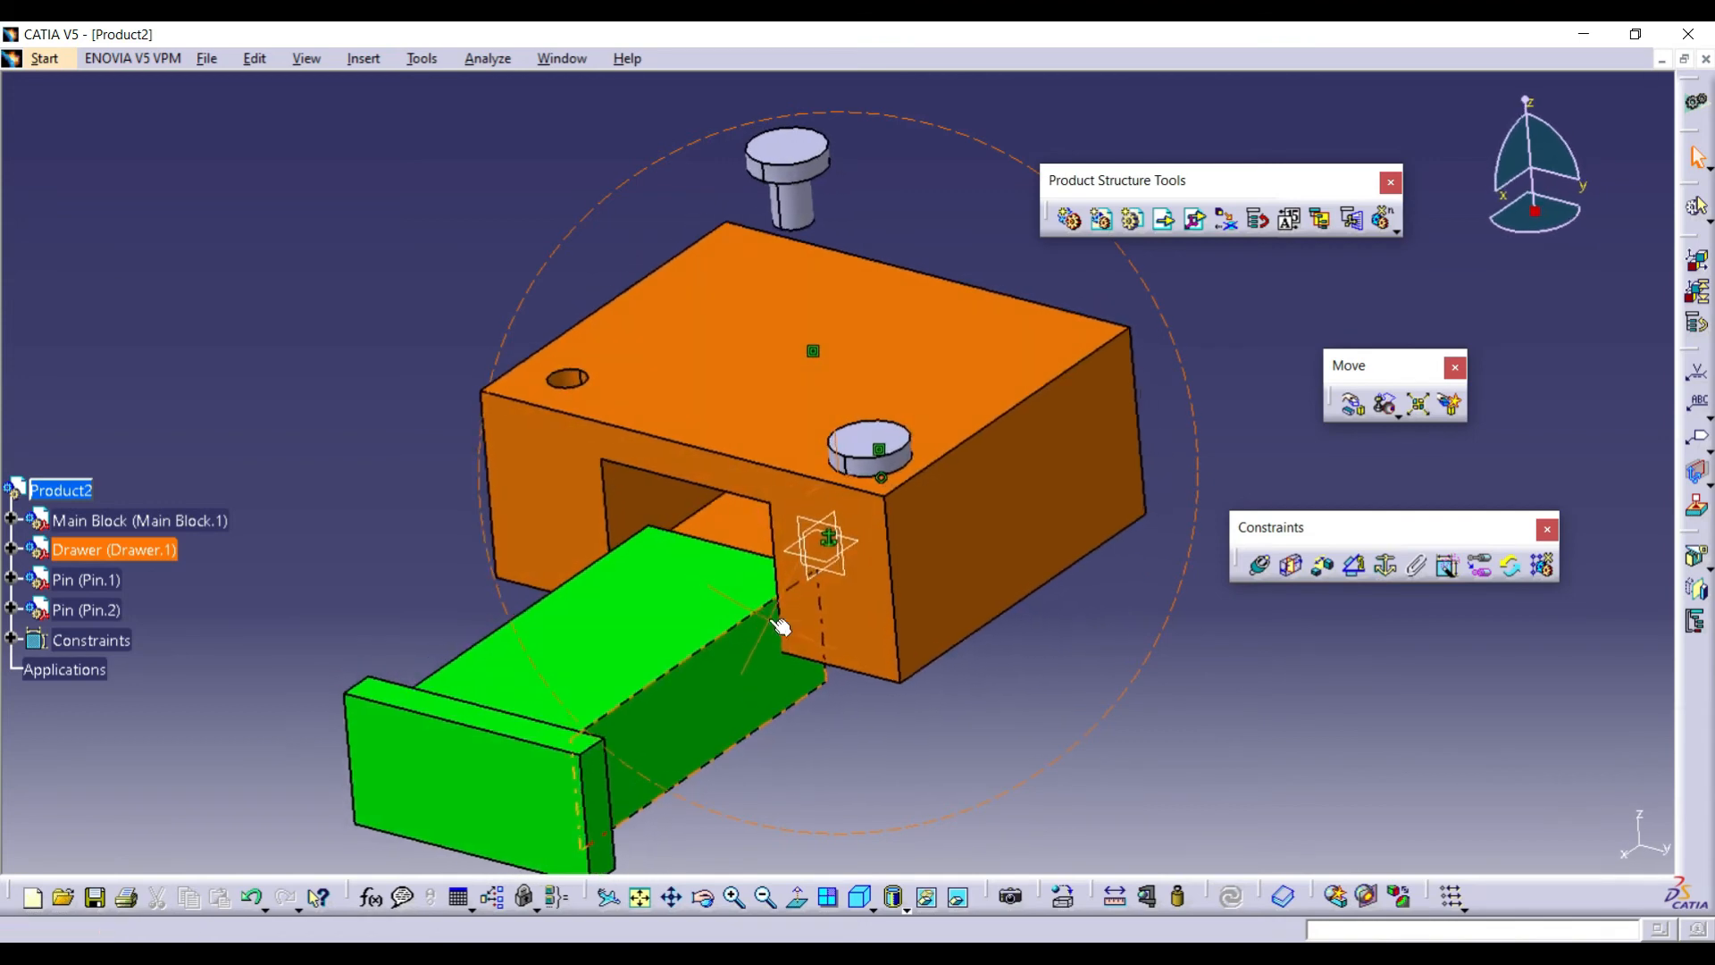
middle_click(800, 485)
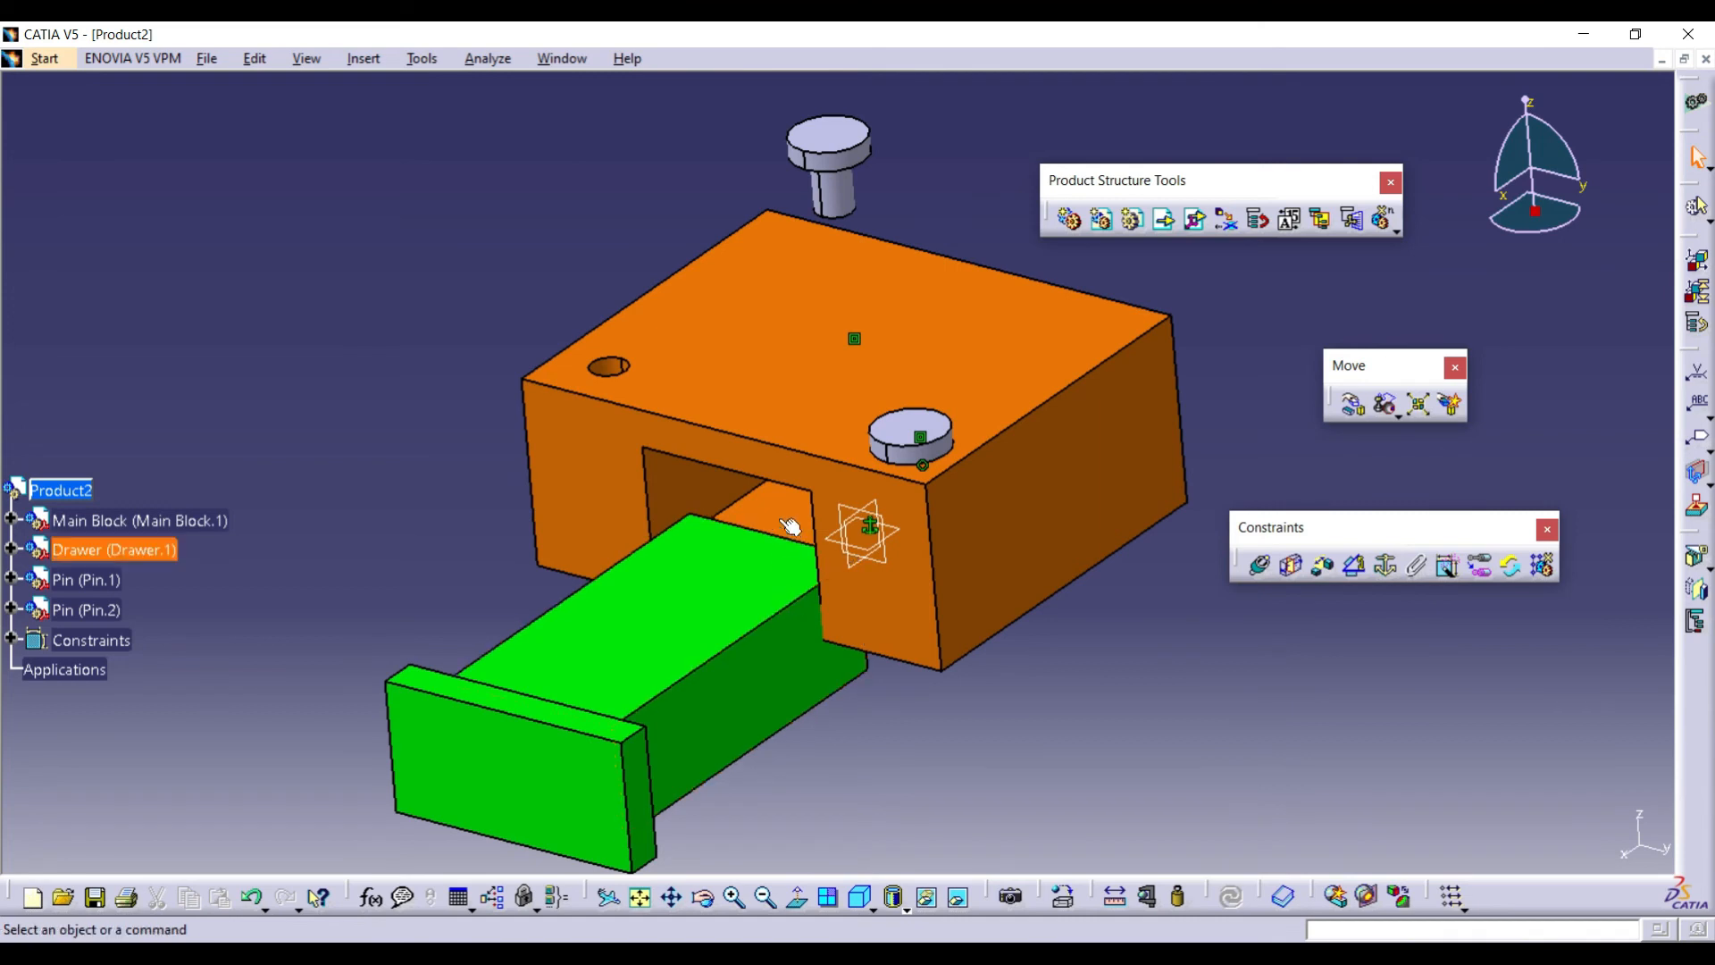
middle_drag(829, 533, 903, 497)
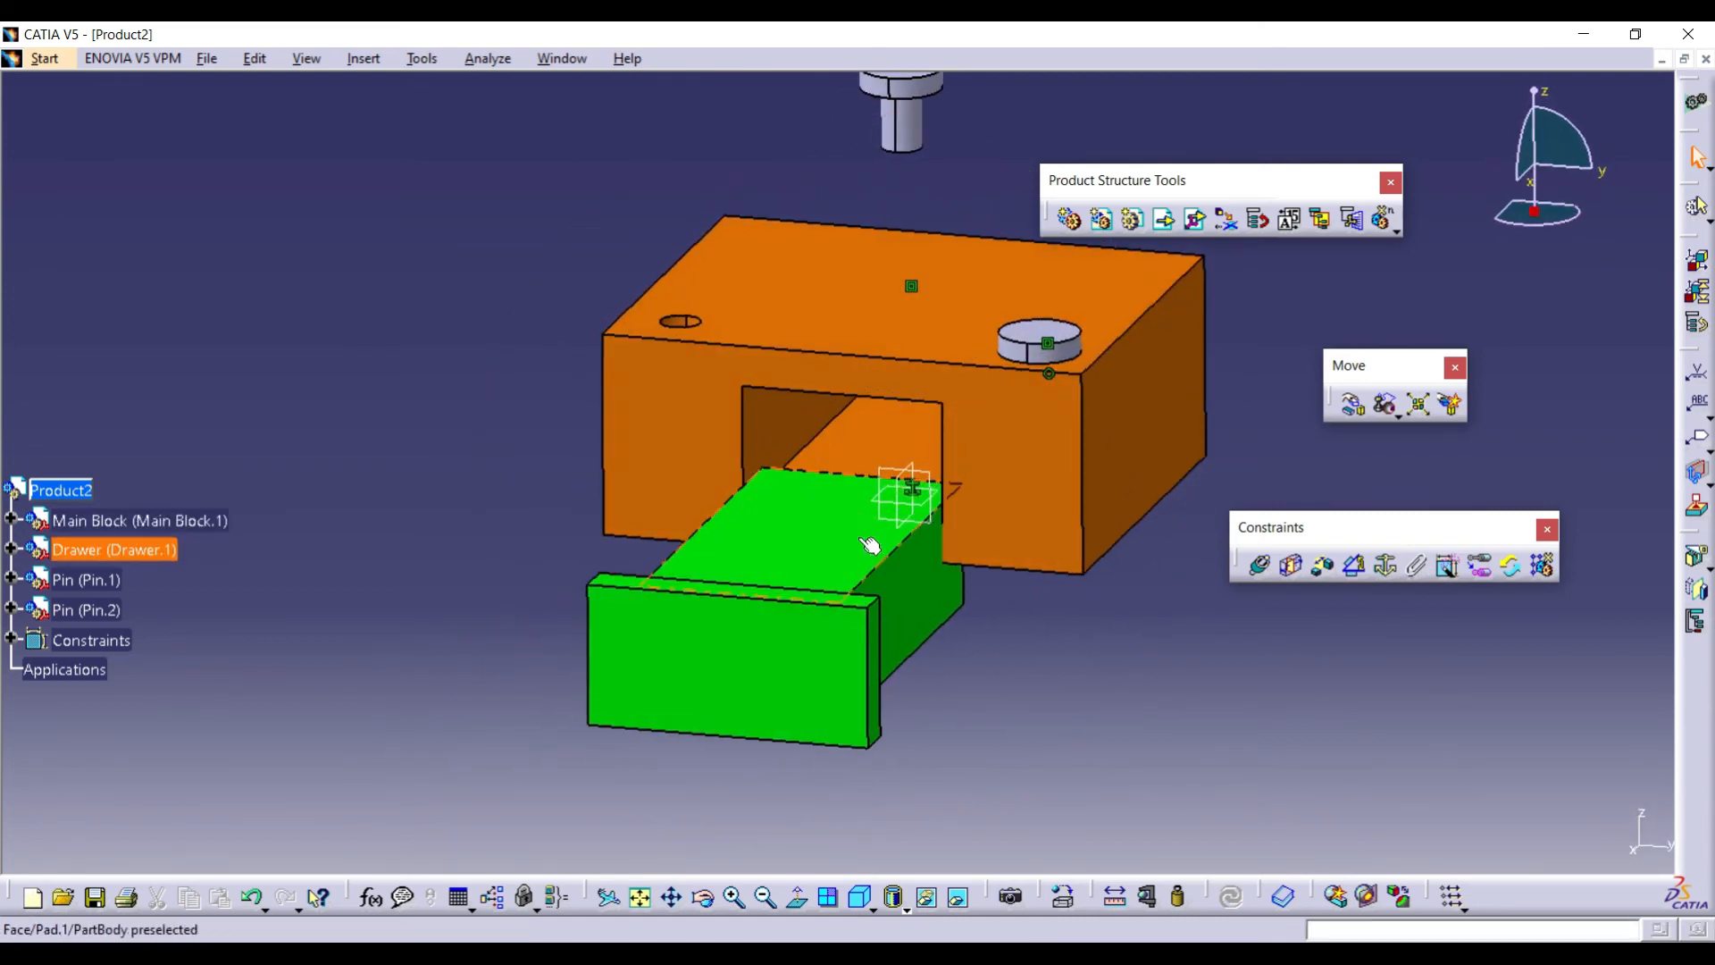
middle_drag(1020, 491, 1025, 536)
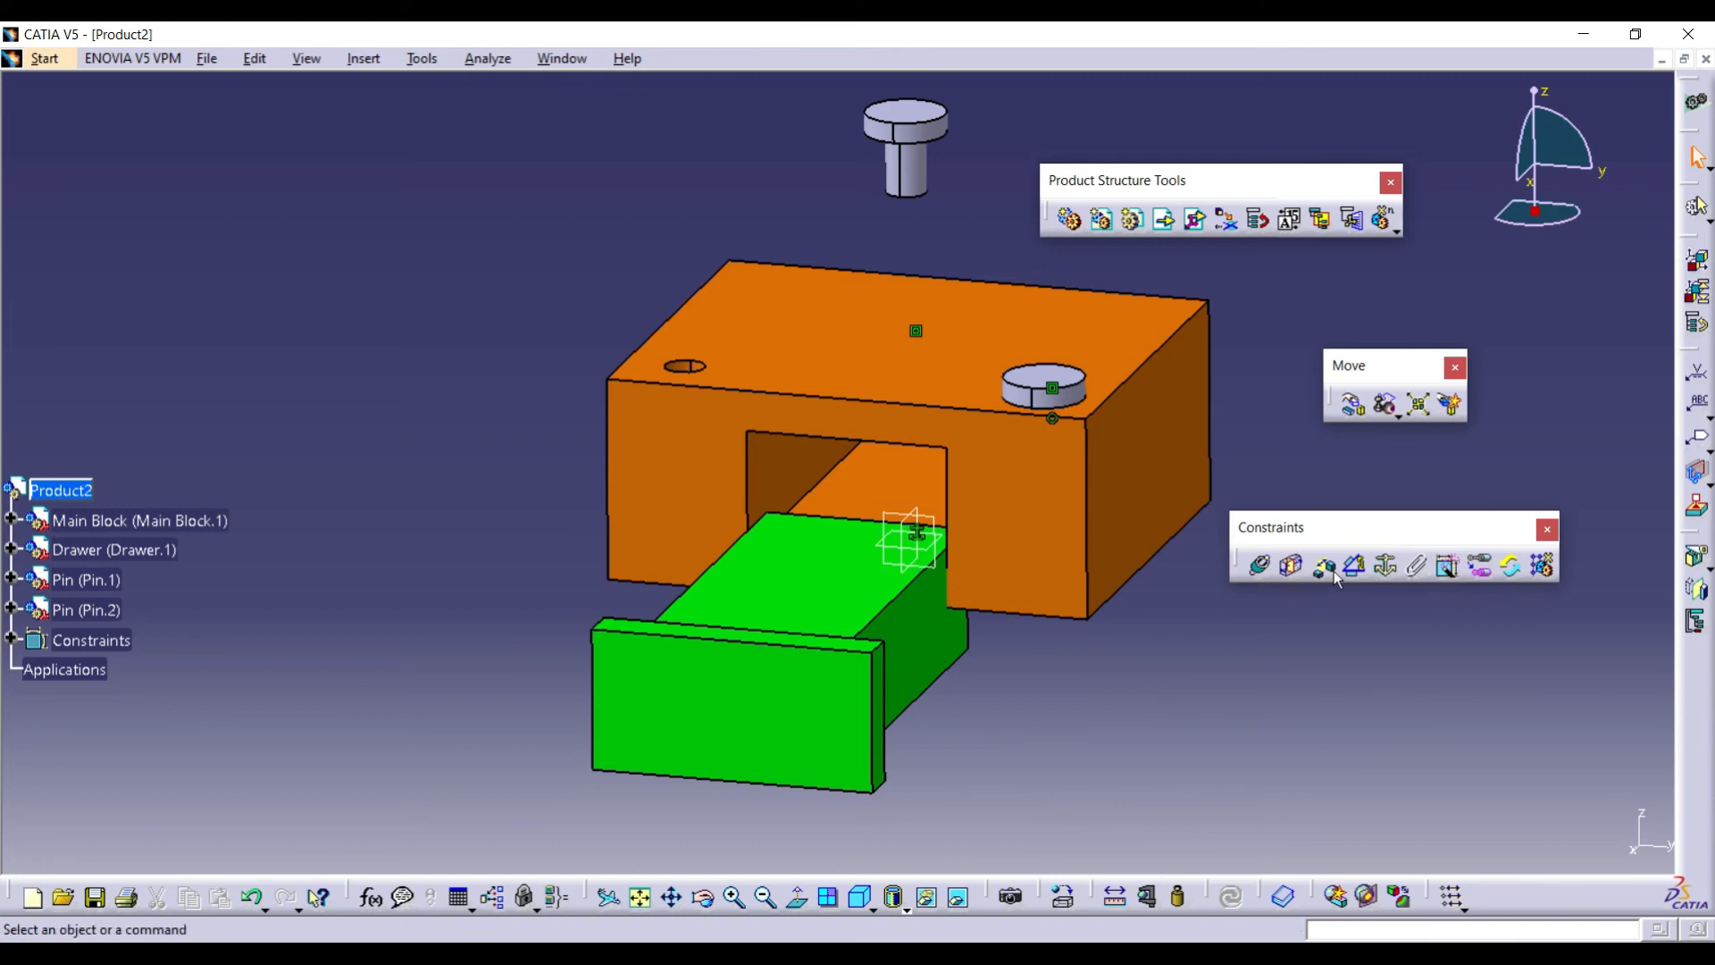
Try a coincidence constraint between the Drawer's upper side edge and the upper edge of the Main Block's opening, and undo it.
click(1265, 579)
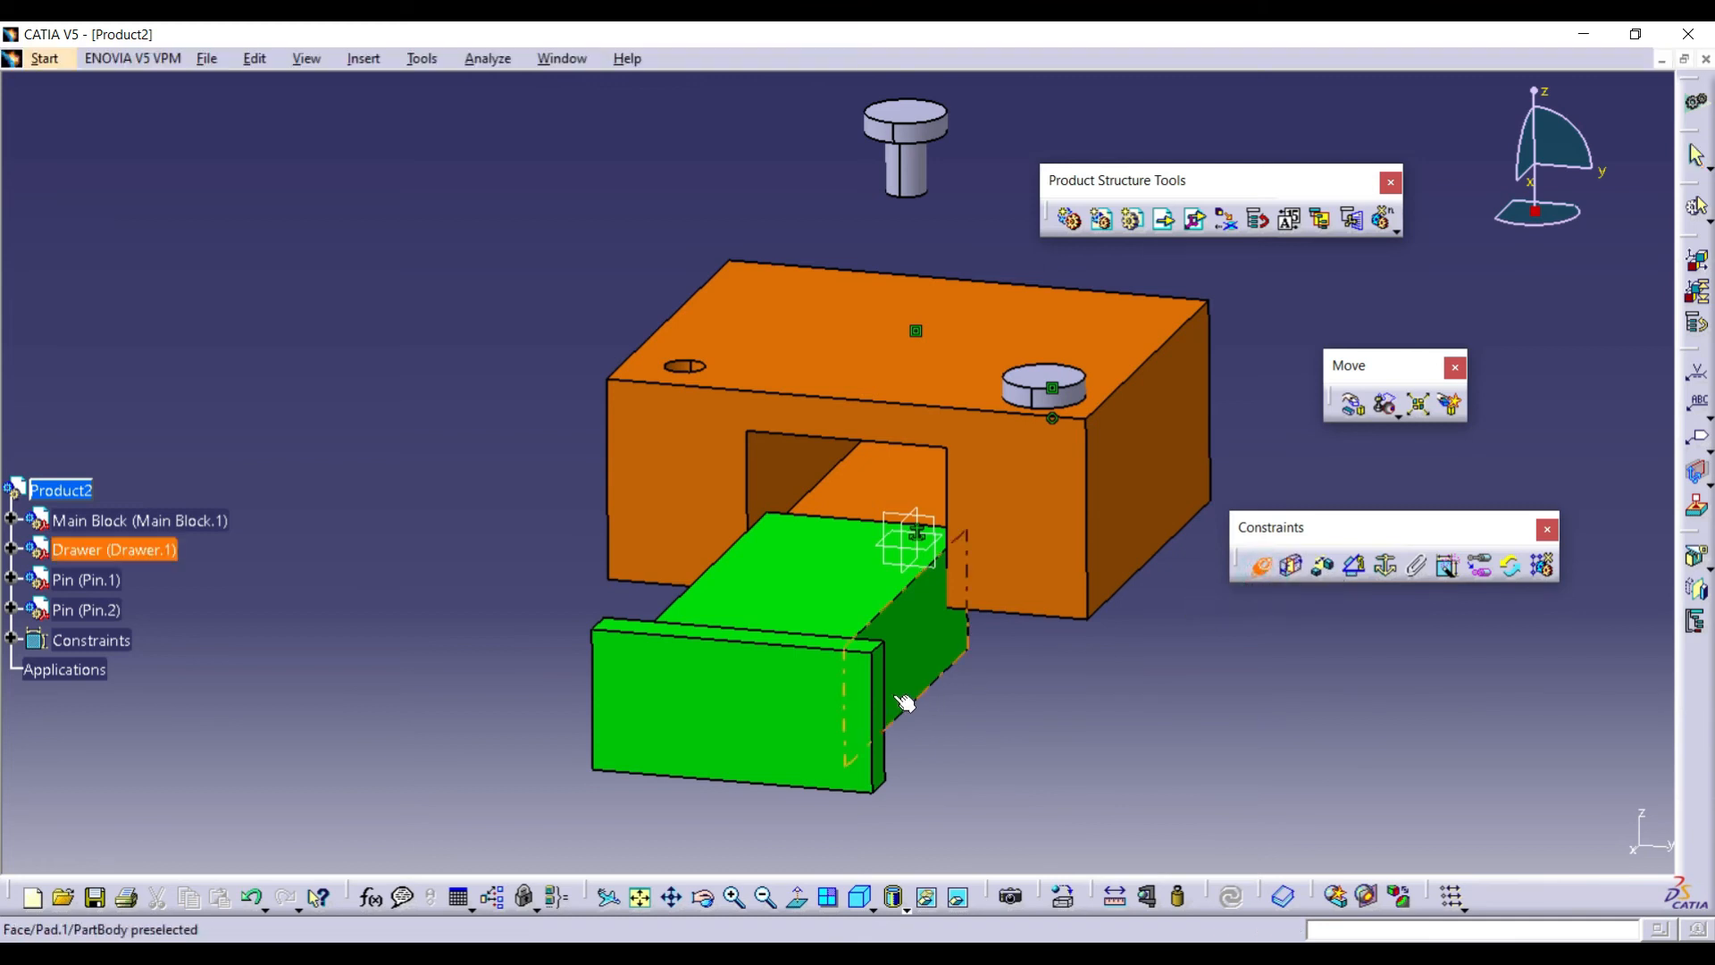
middle_click(925, 674)
middle_drag(876, 532, 842, 384)
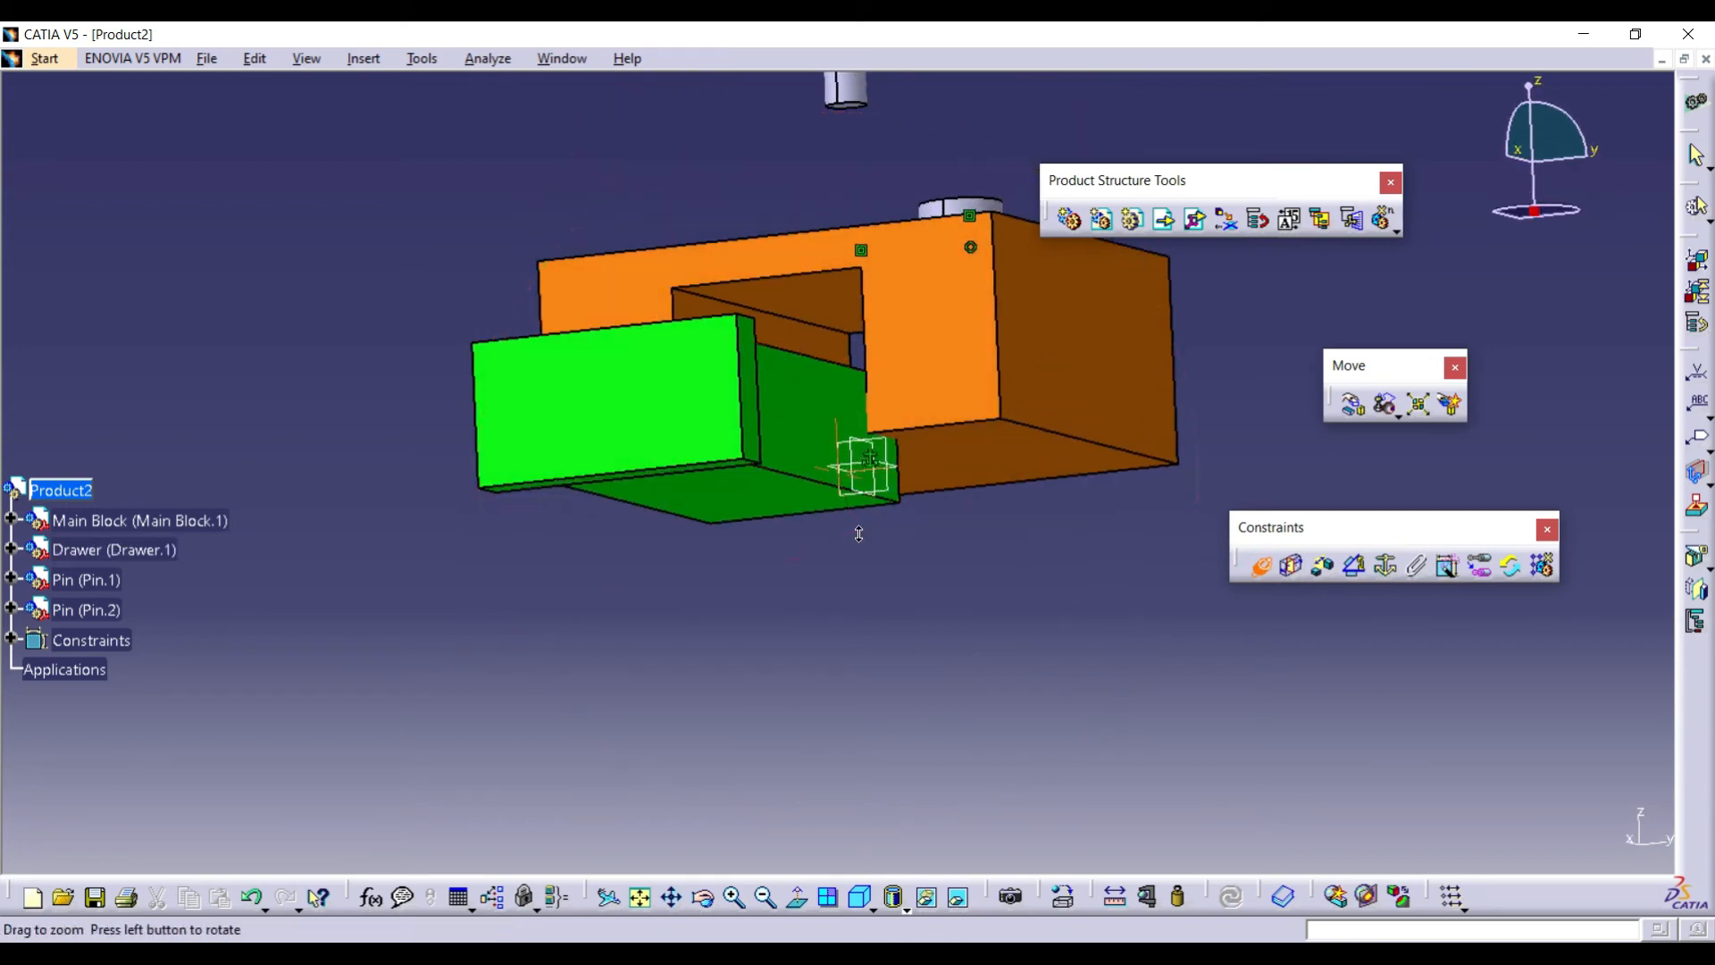
middle_drag(858, 532, 872, 486)
click(811, 322)
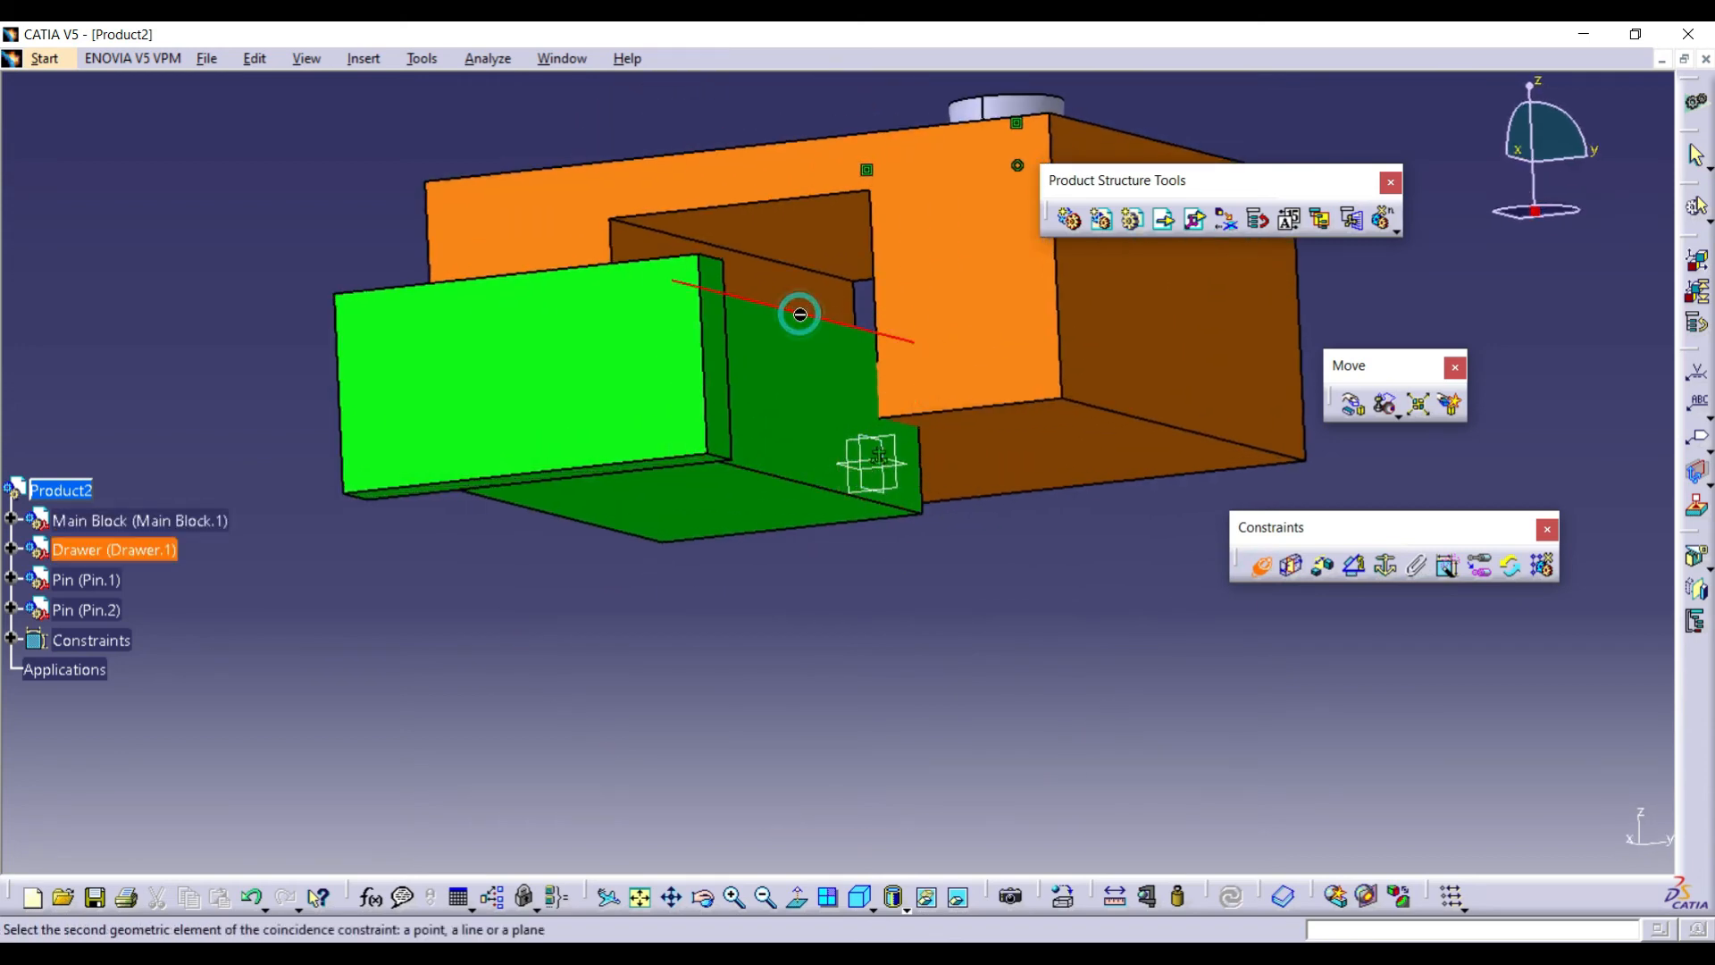
middle_drag(889, 229, 815, 455)
click(744, 487)
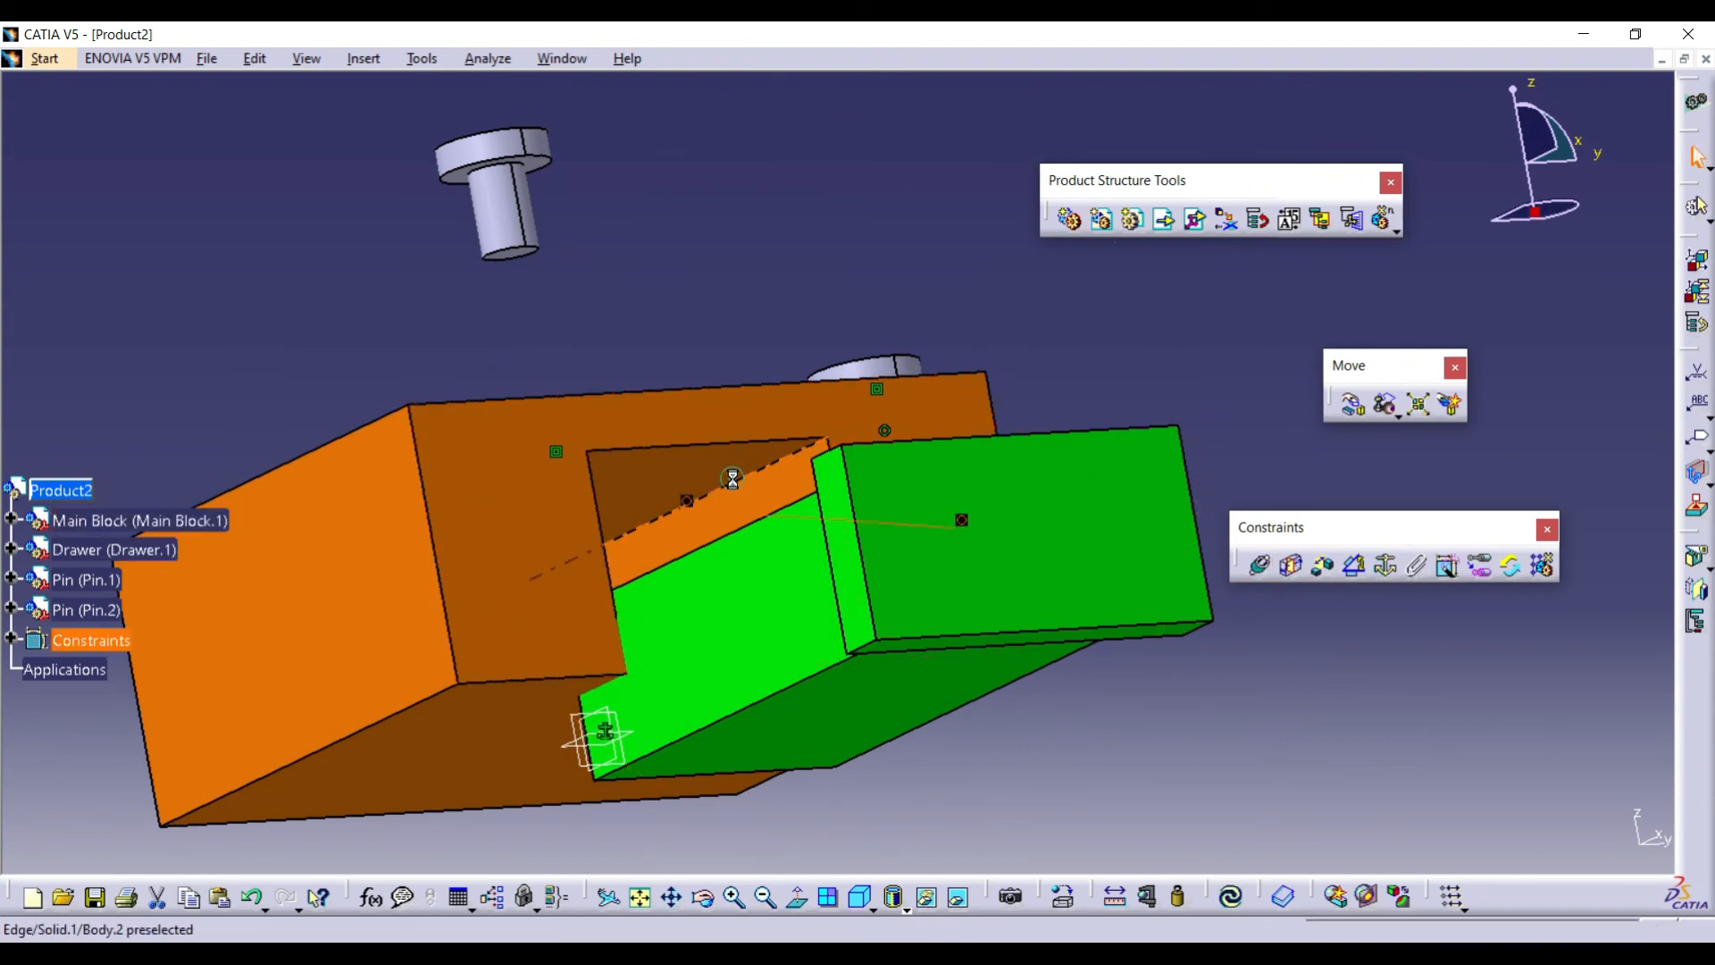
click(1230, 896)
middle_drag(919, 536, 891, 603)
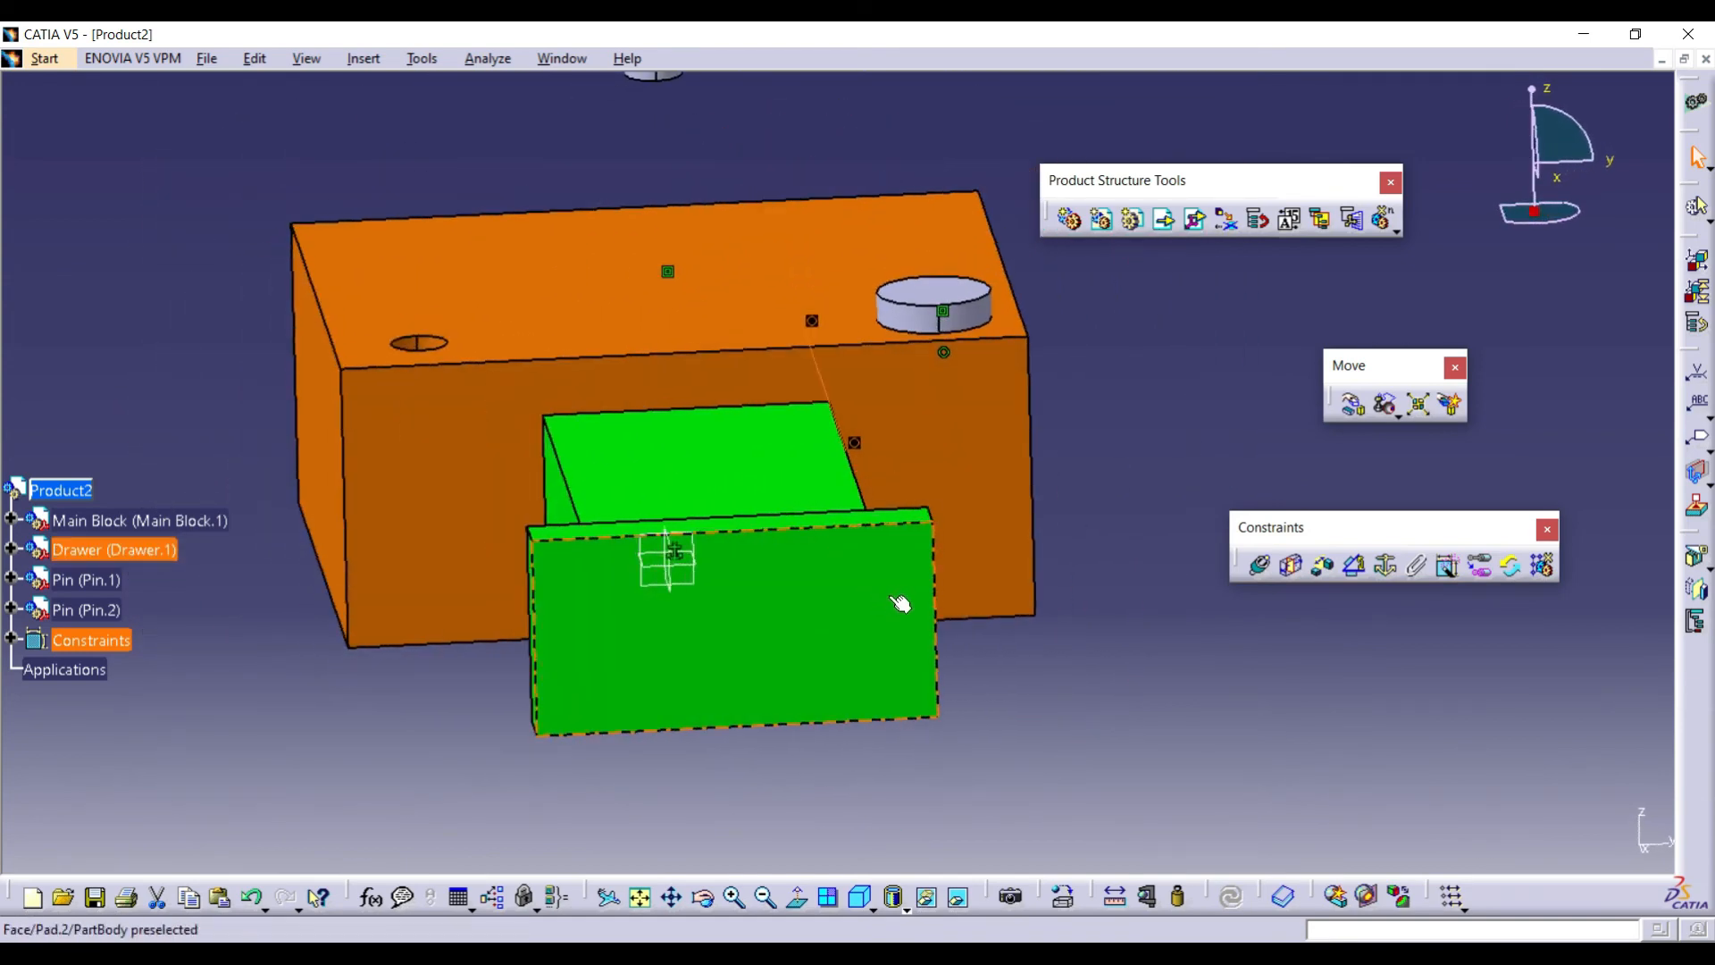
key(ctrl+z)
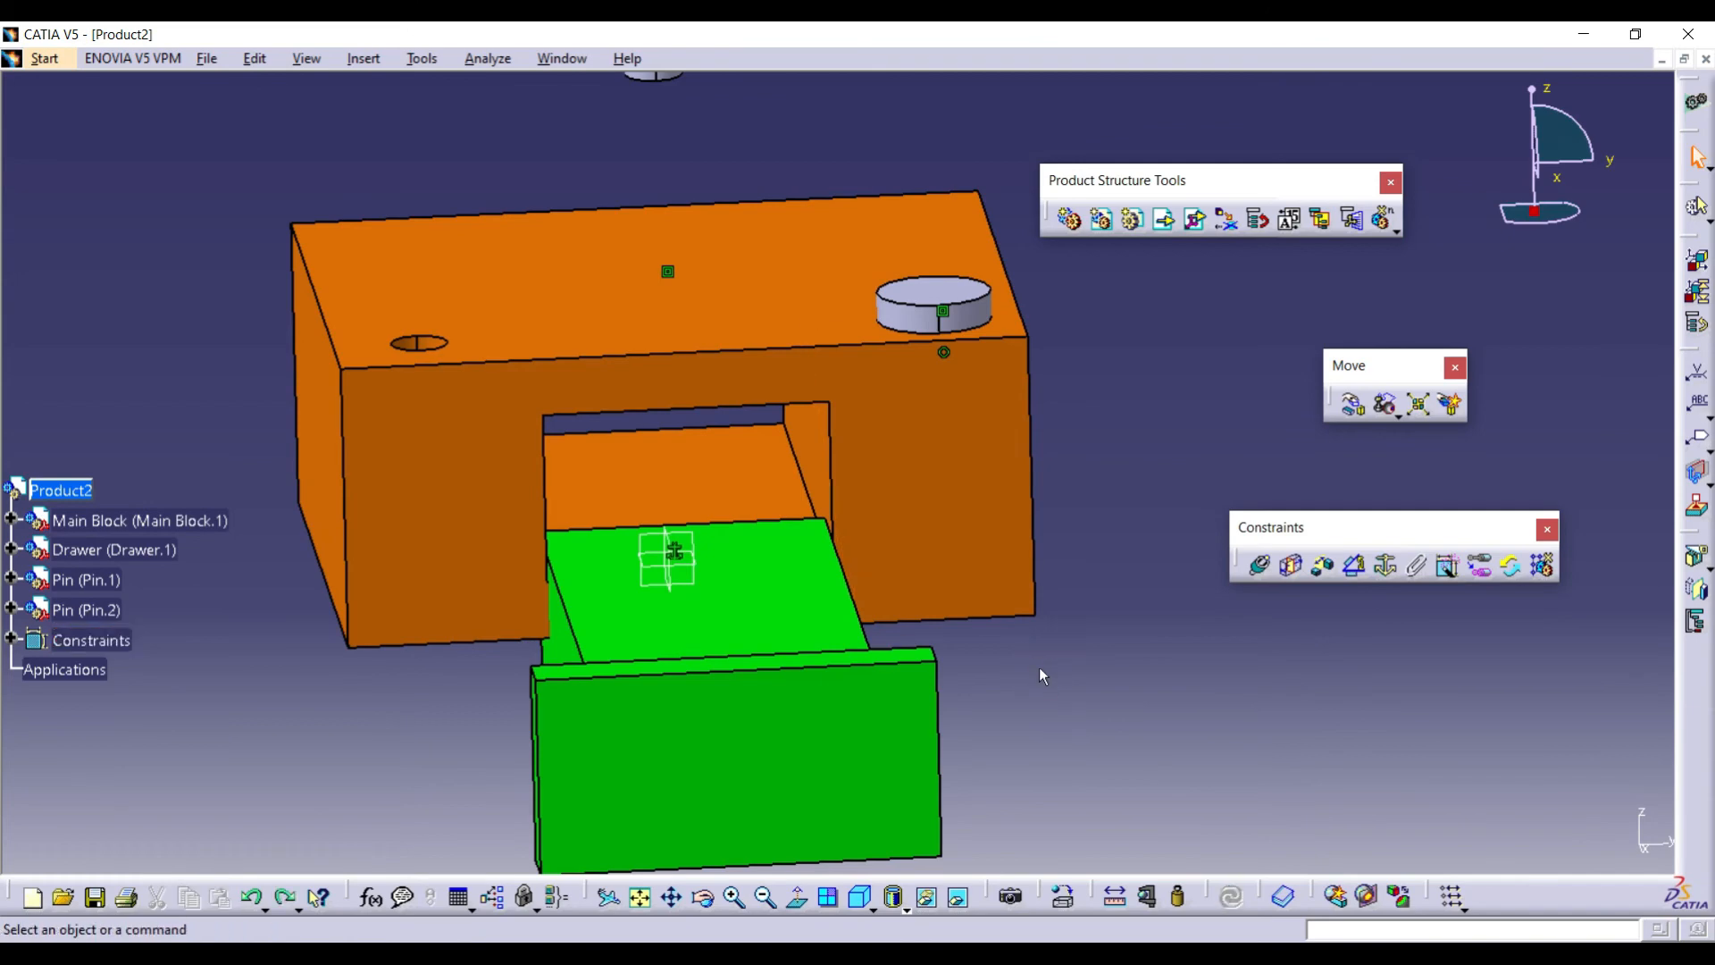
Add a contact constraint between the Drawer's top face and the upper inner face of the Main Block's opening, and update the assembly.
click(1291, 564)
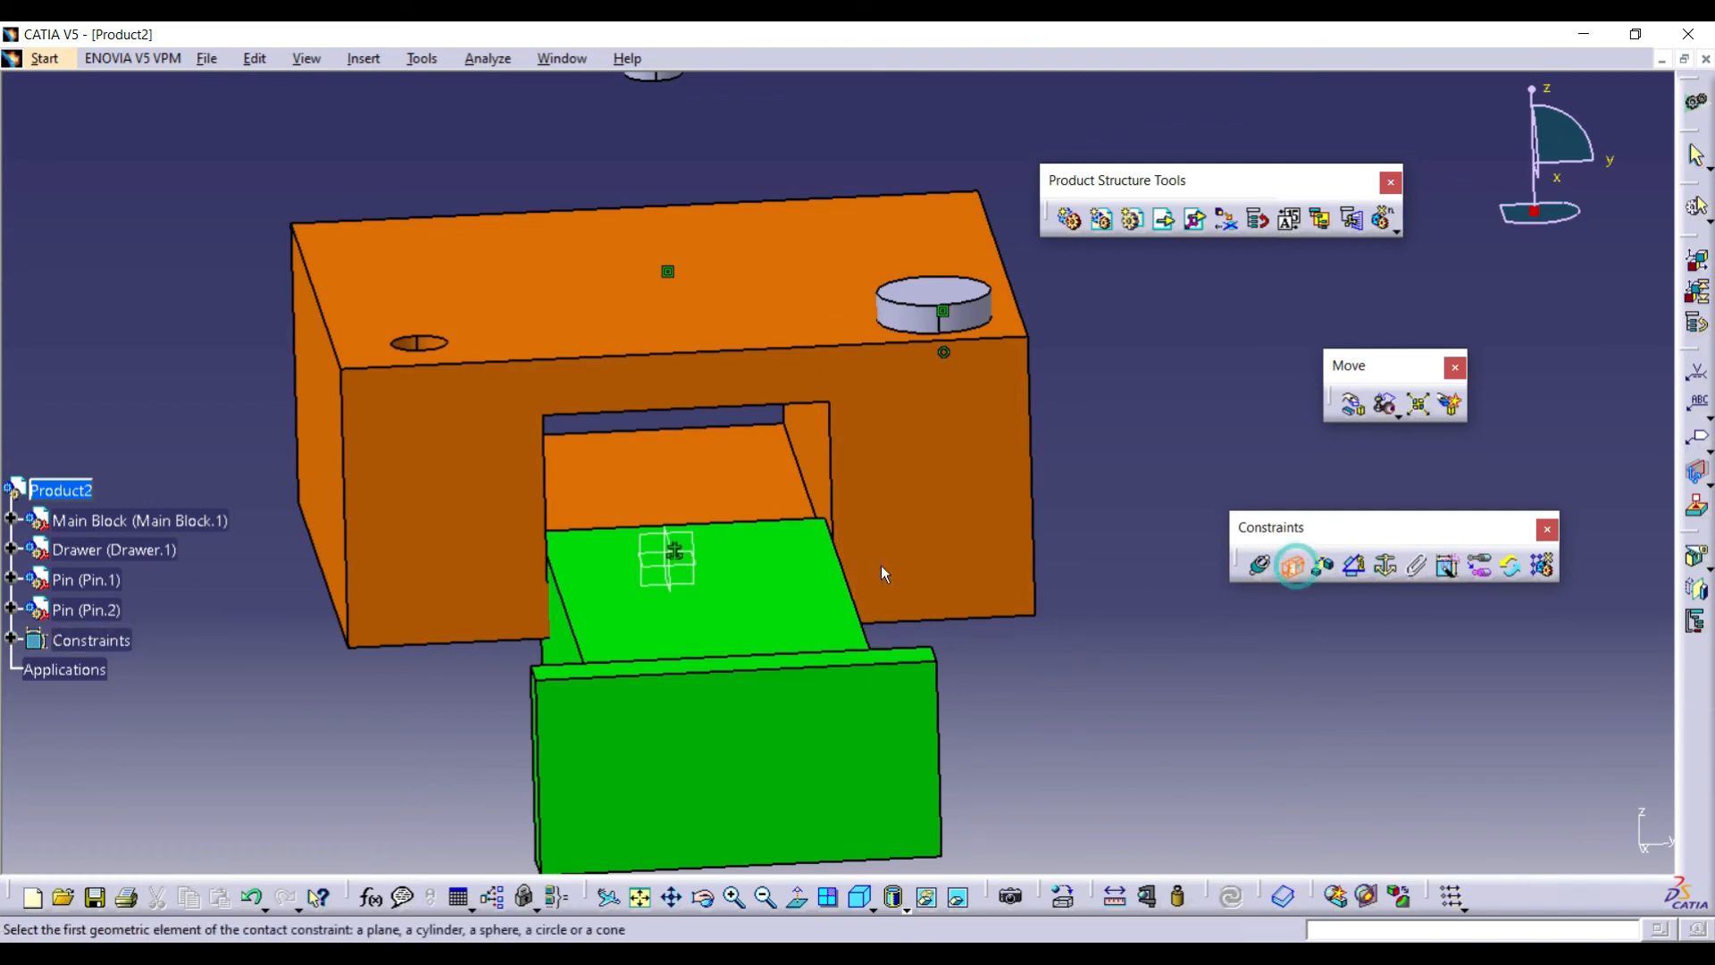
click(796, 576)
middle_drag(777, 605, 860, 458)
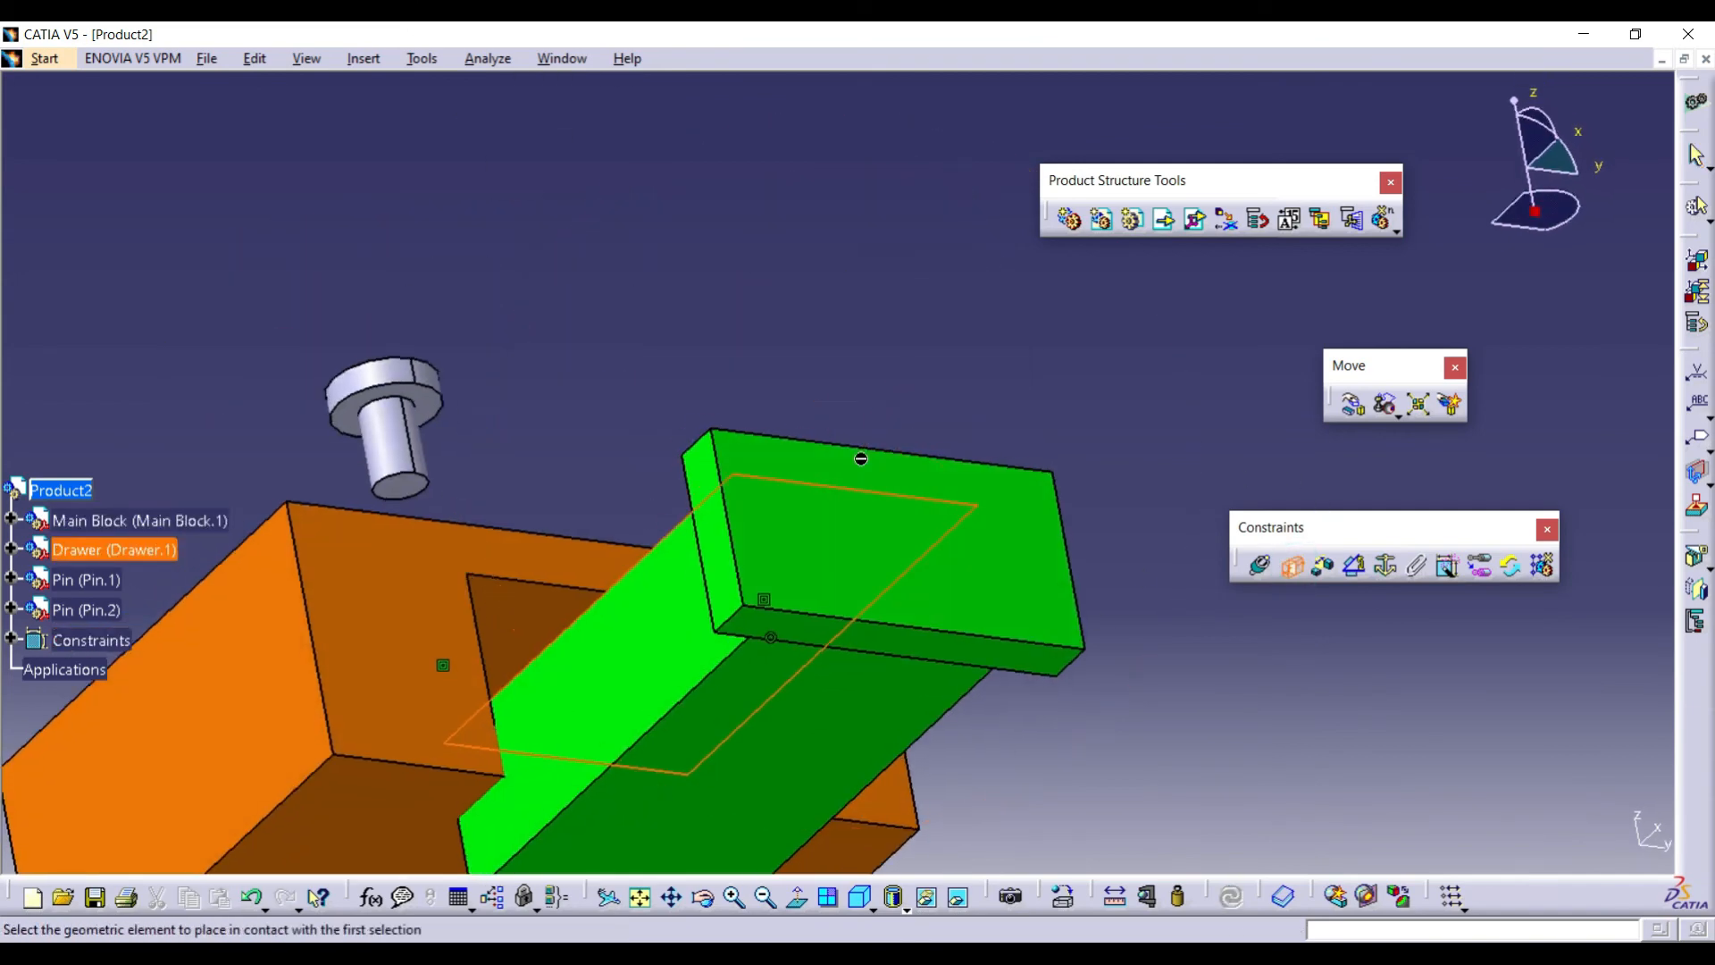
click(539, 620)
middle_drag(765, 566, 884, 658)
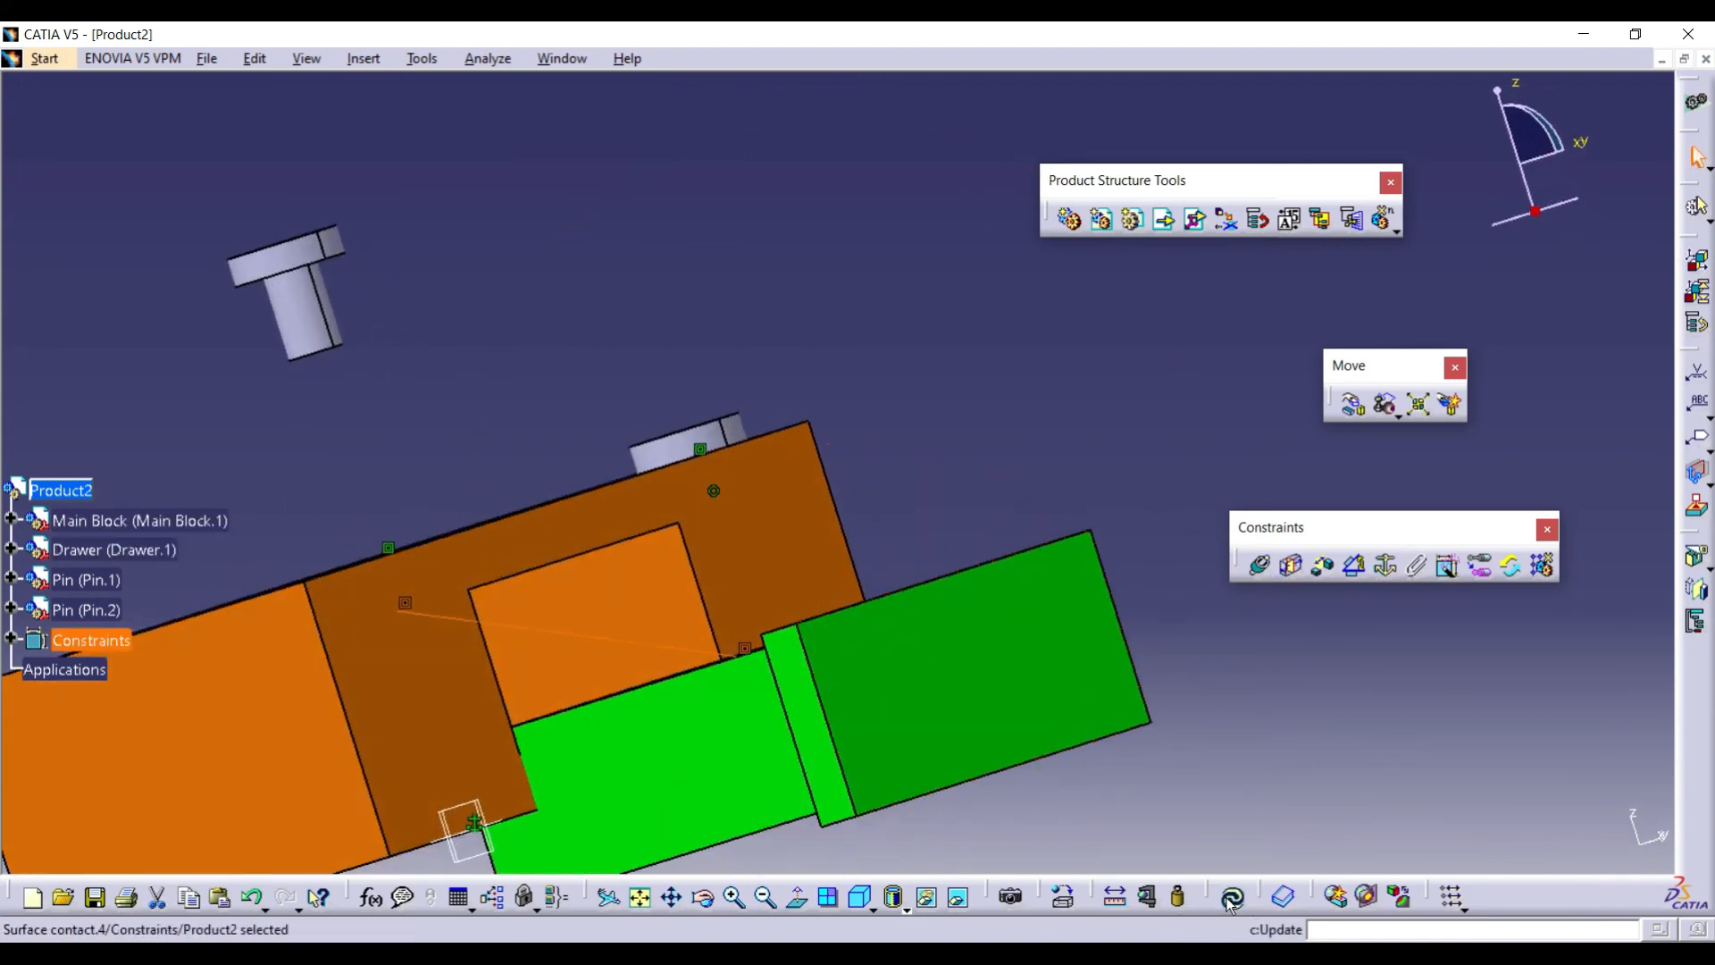
click(1230, 898)
middle_drag(670, 620, 958, 596)
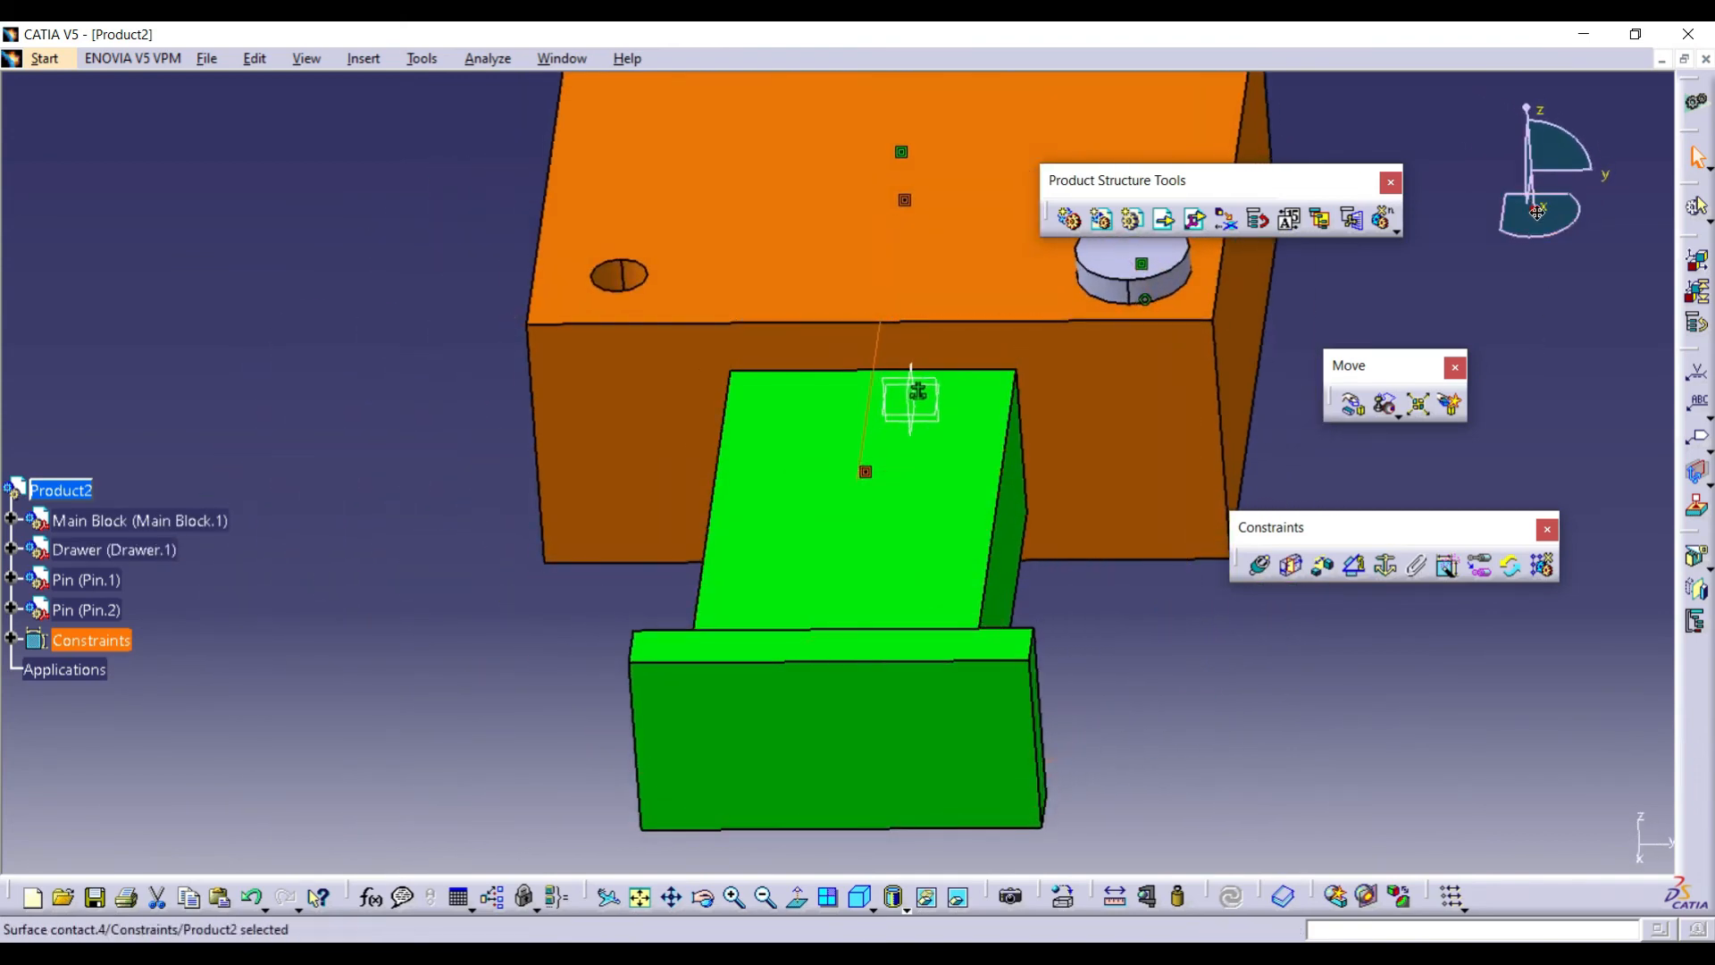
Test the contact by moving the Drawer sideways and down with the compass snapped to its top face, update the assembly, and release the compass.
drag(1536, 212, 581, 641)
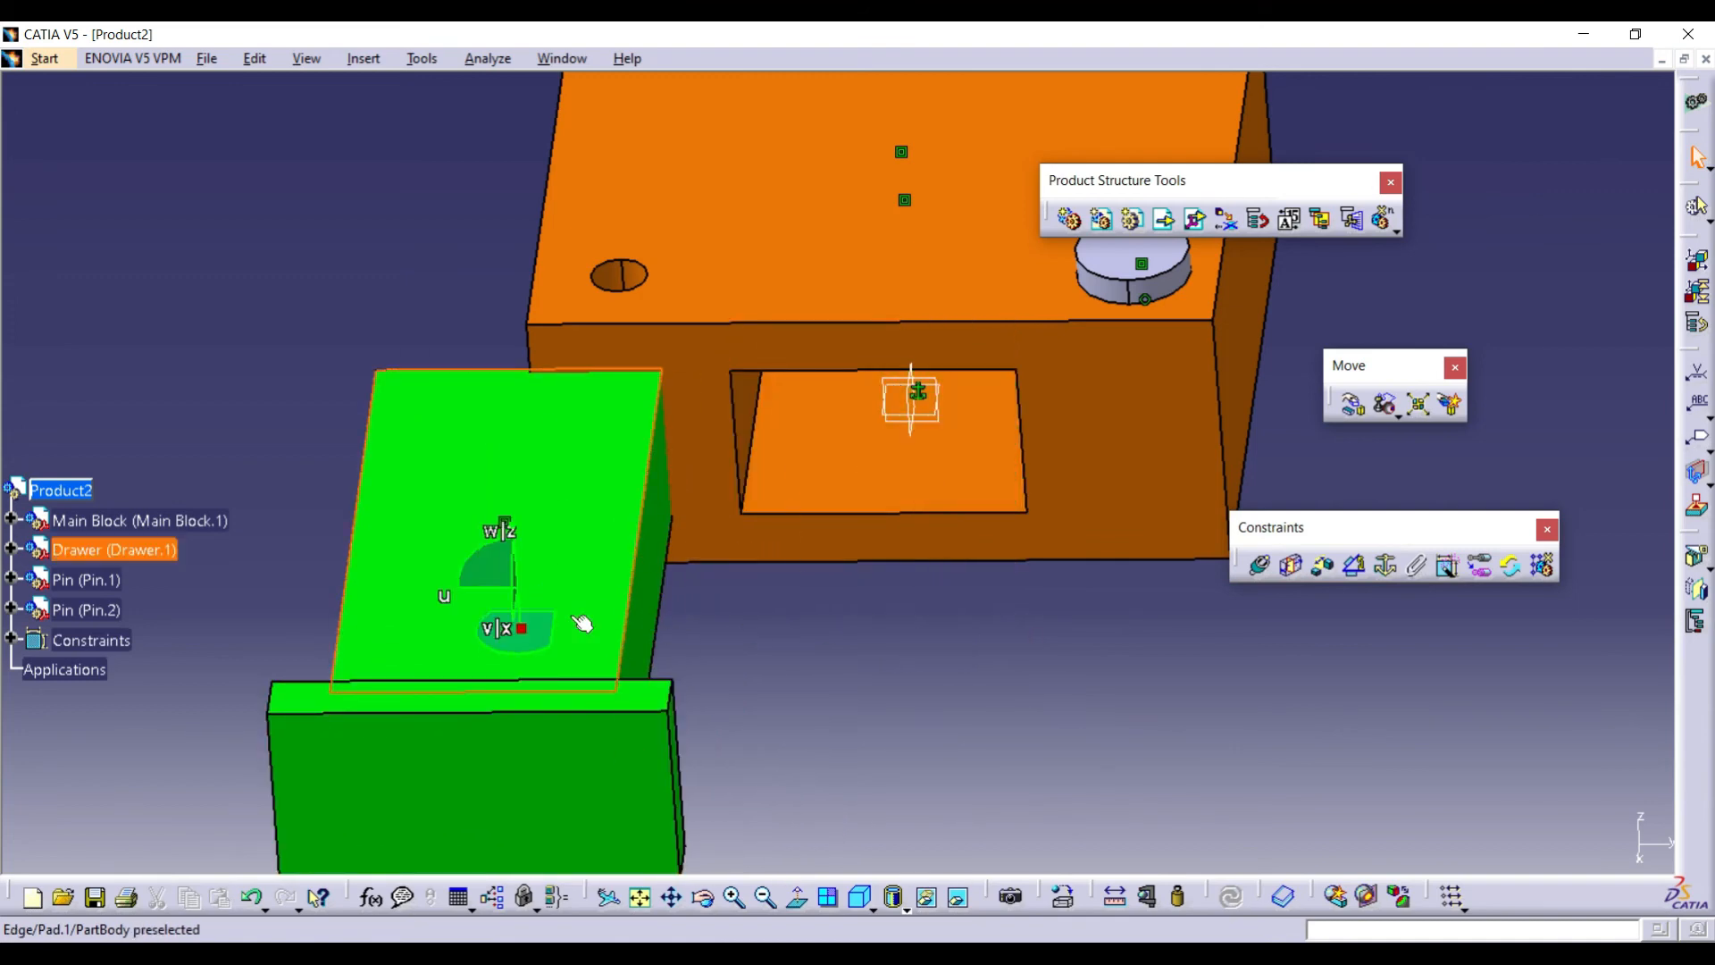
middle_drag(656, 714, 663, 476)
drag(594, 398, 576, 584)
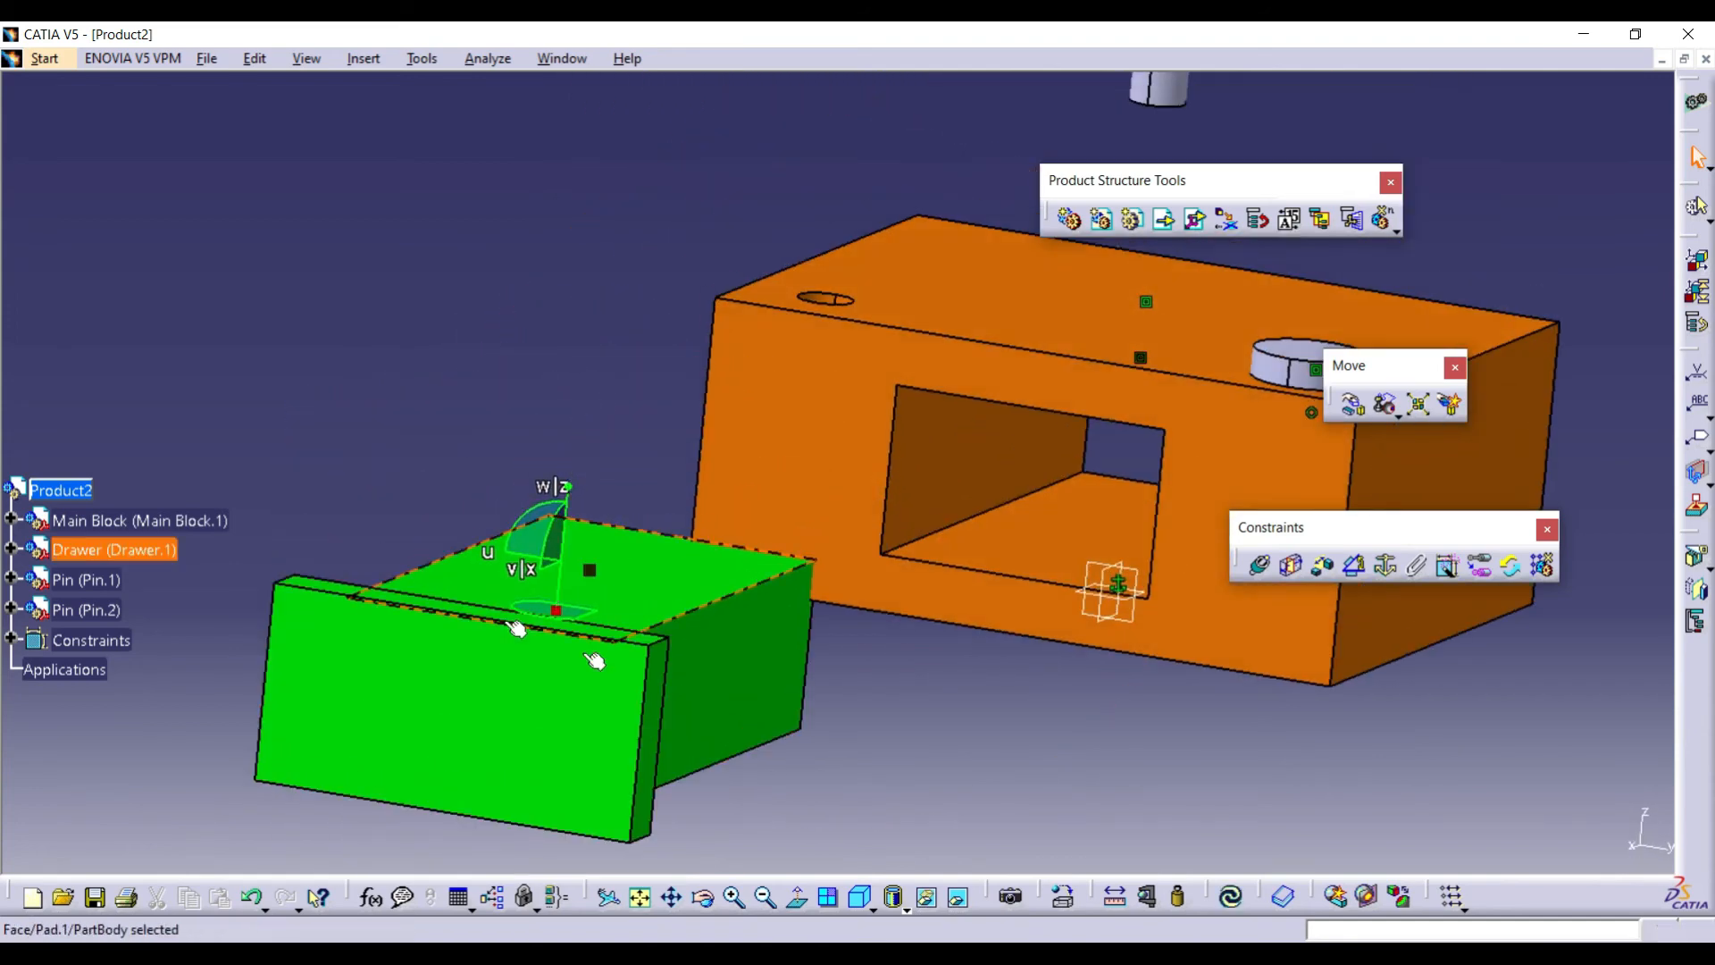
click(1230, 896)
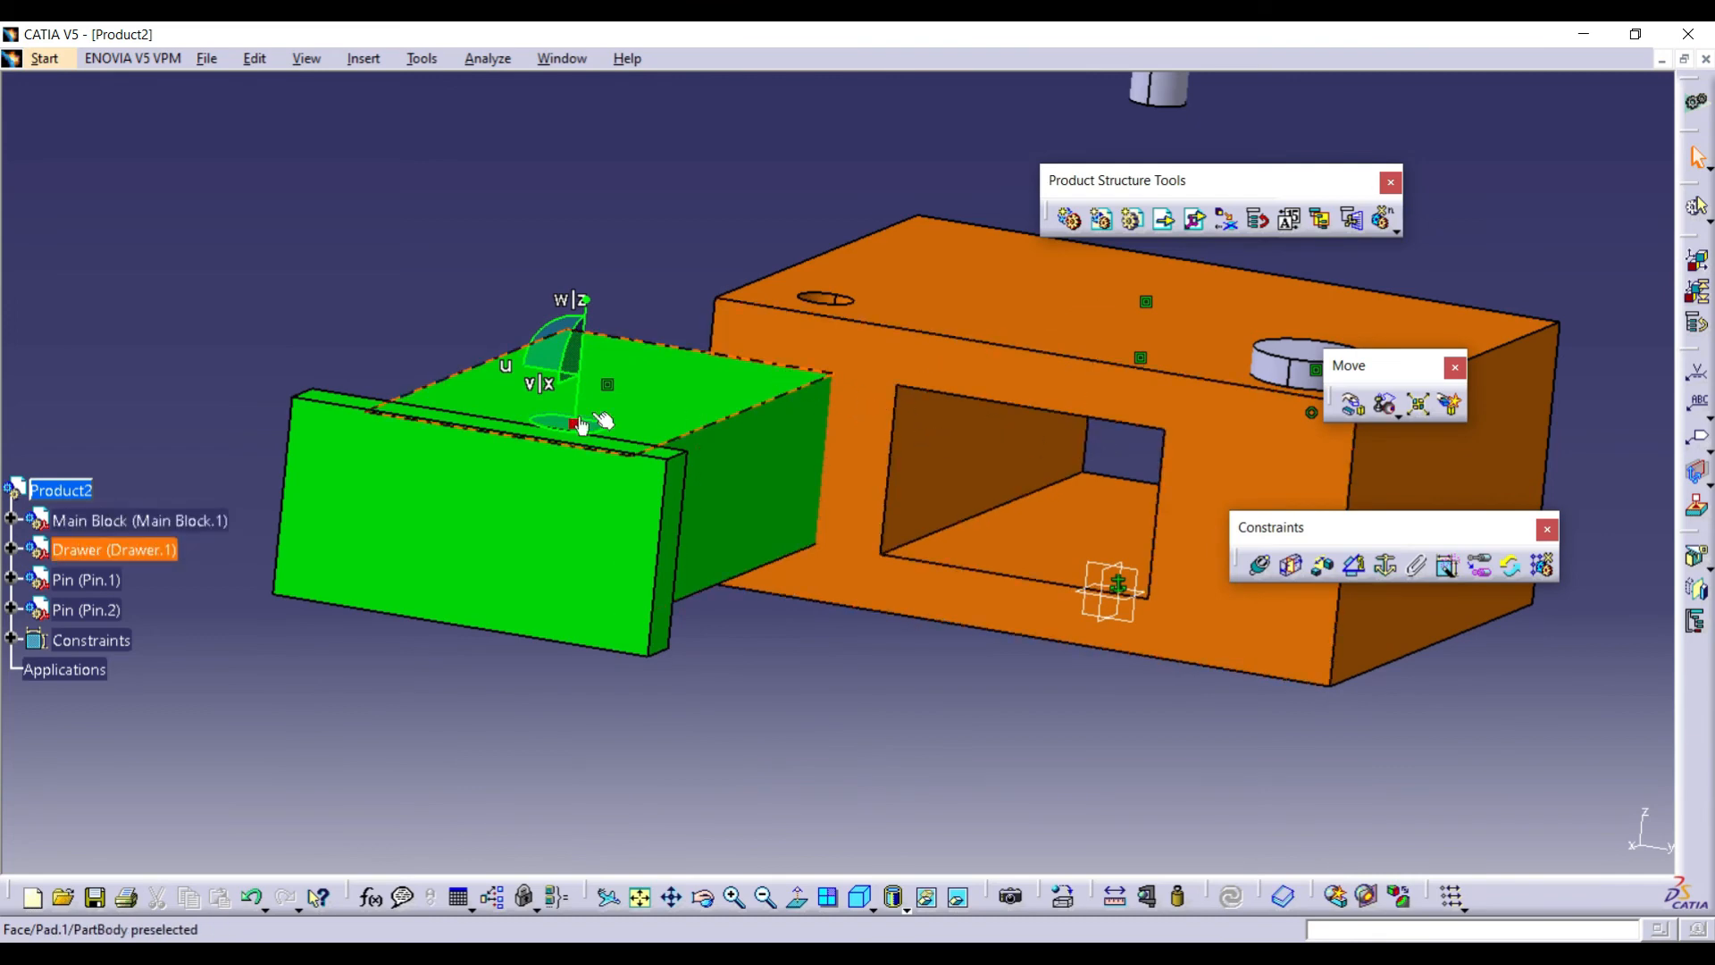
drag(574, 425, 990, 709)
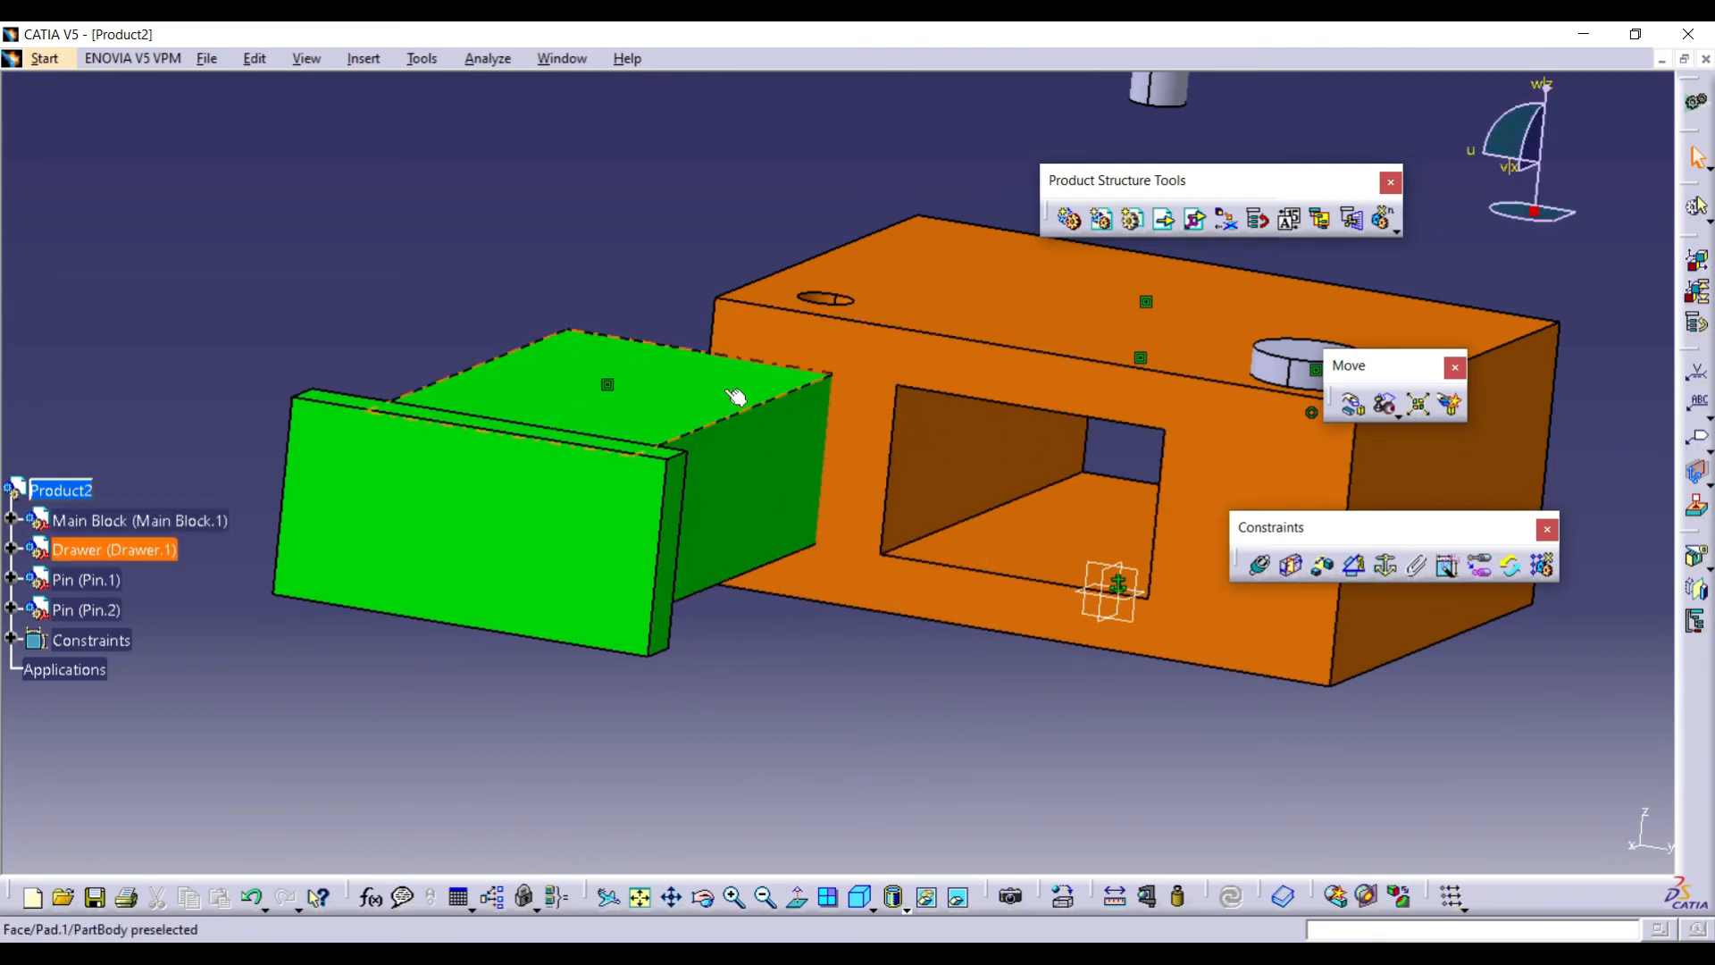
middle_drag(827, 425, 992, 518)
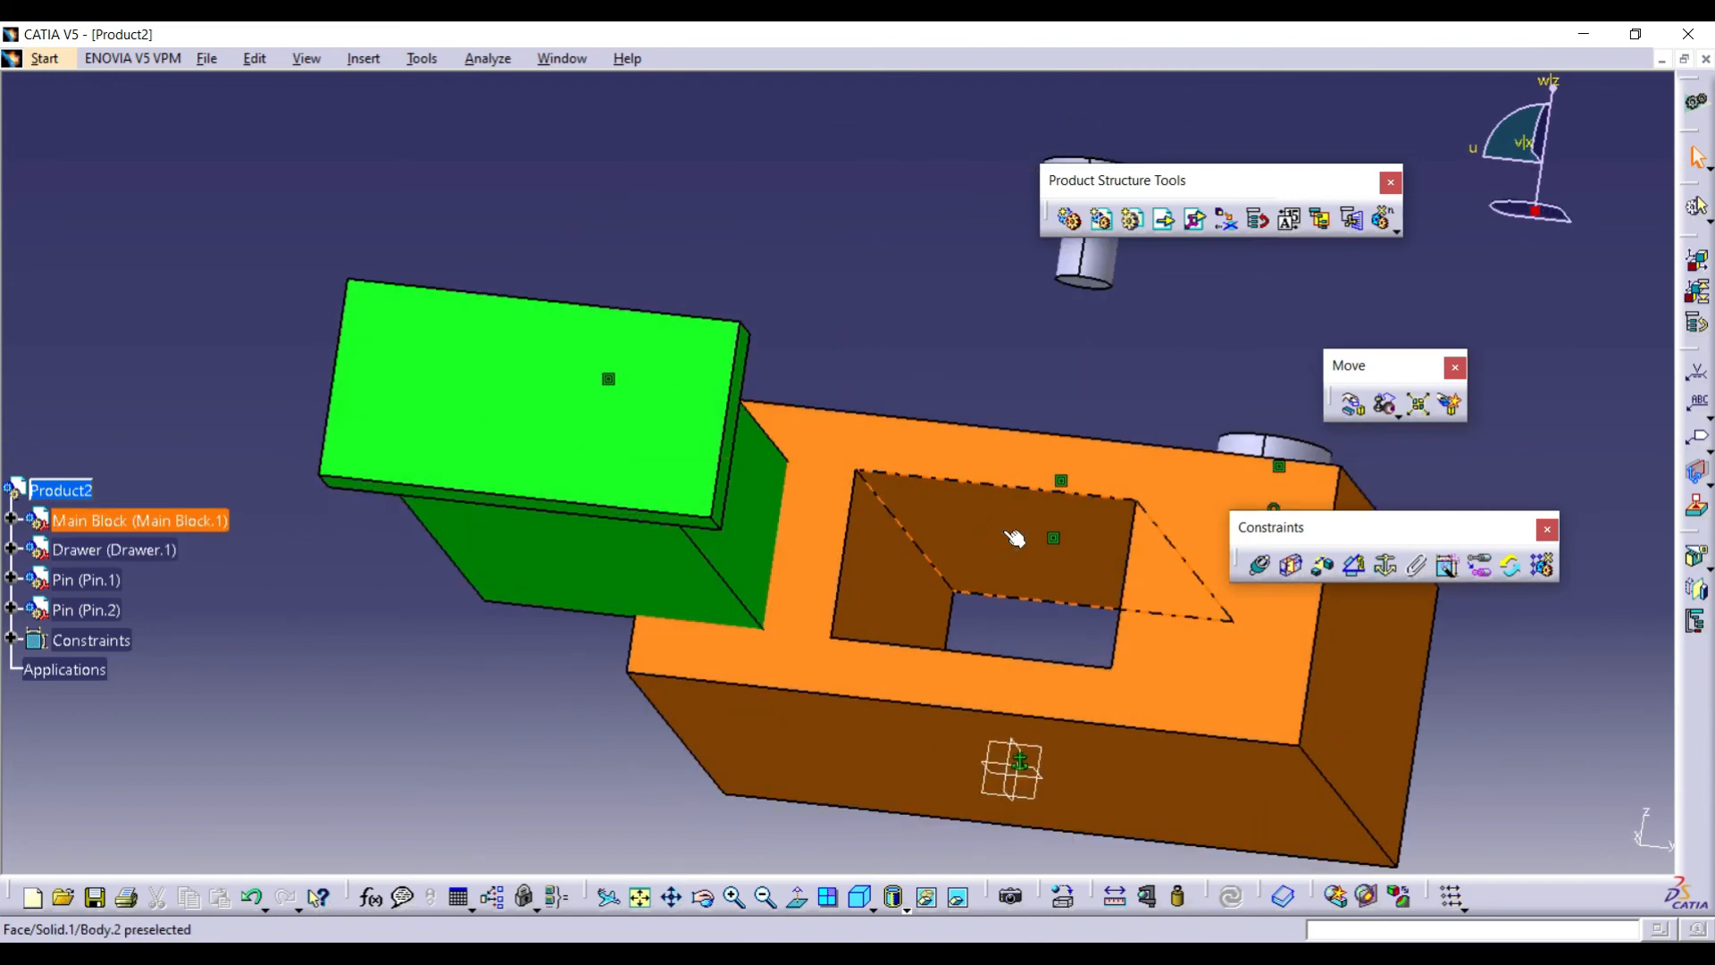
middle_drag(938, 459, 862, 663)
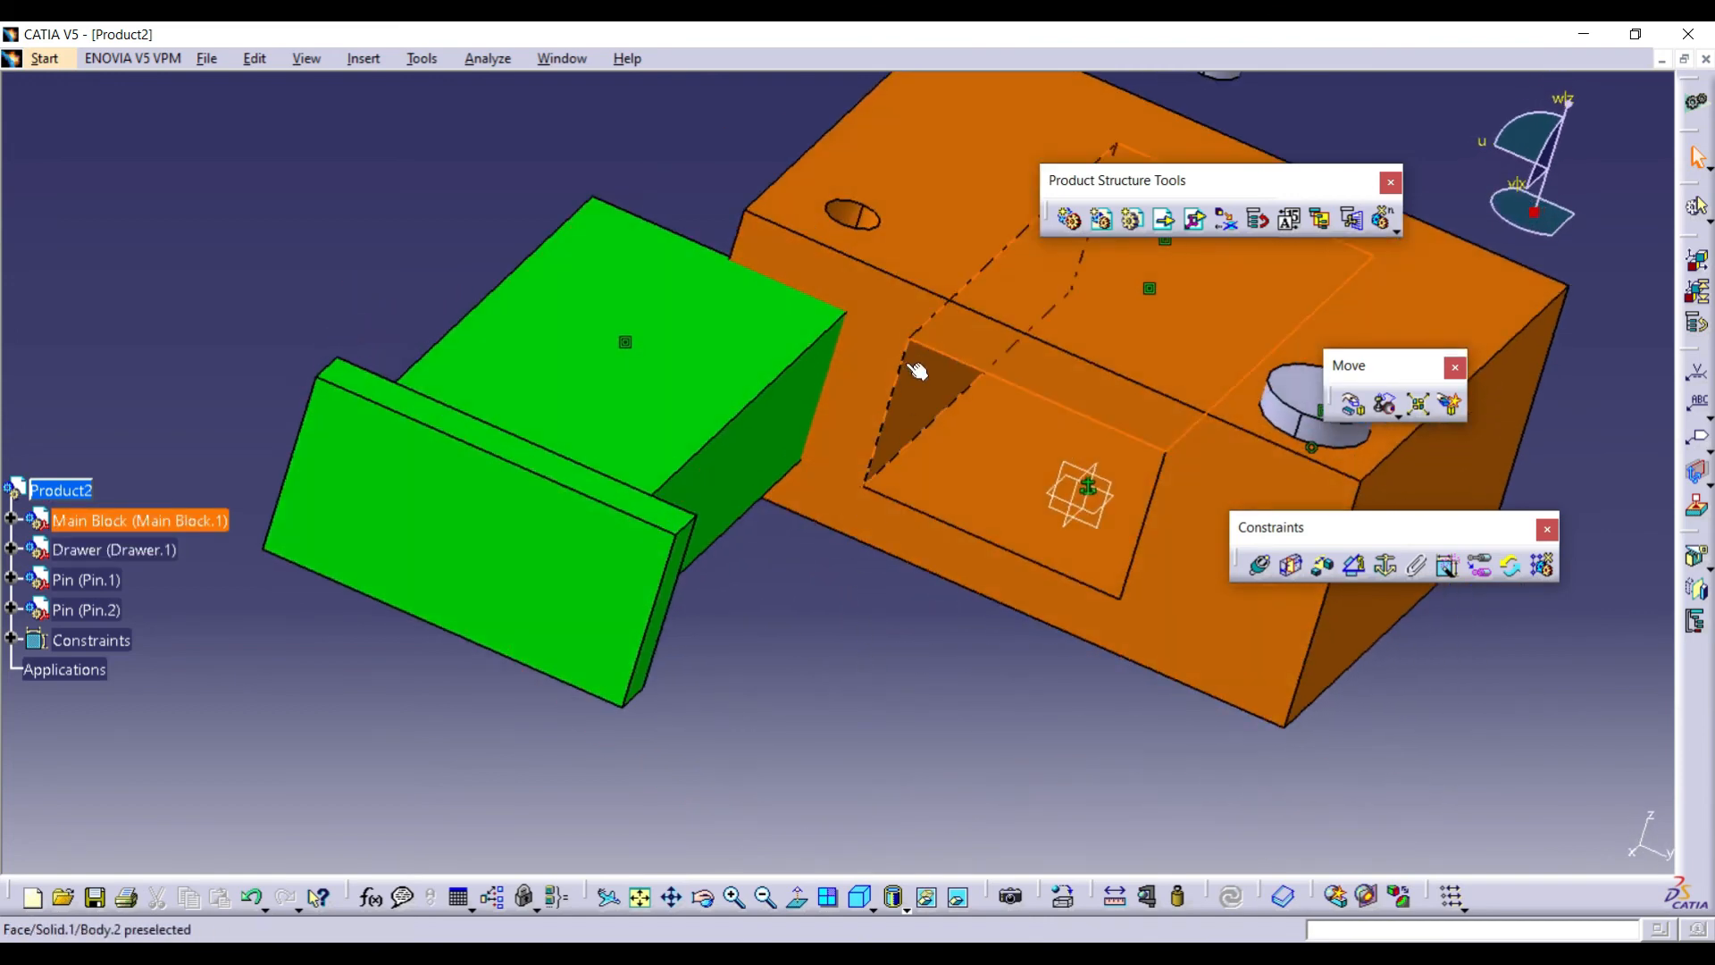
middle_drag(917, 370, 863, 465)
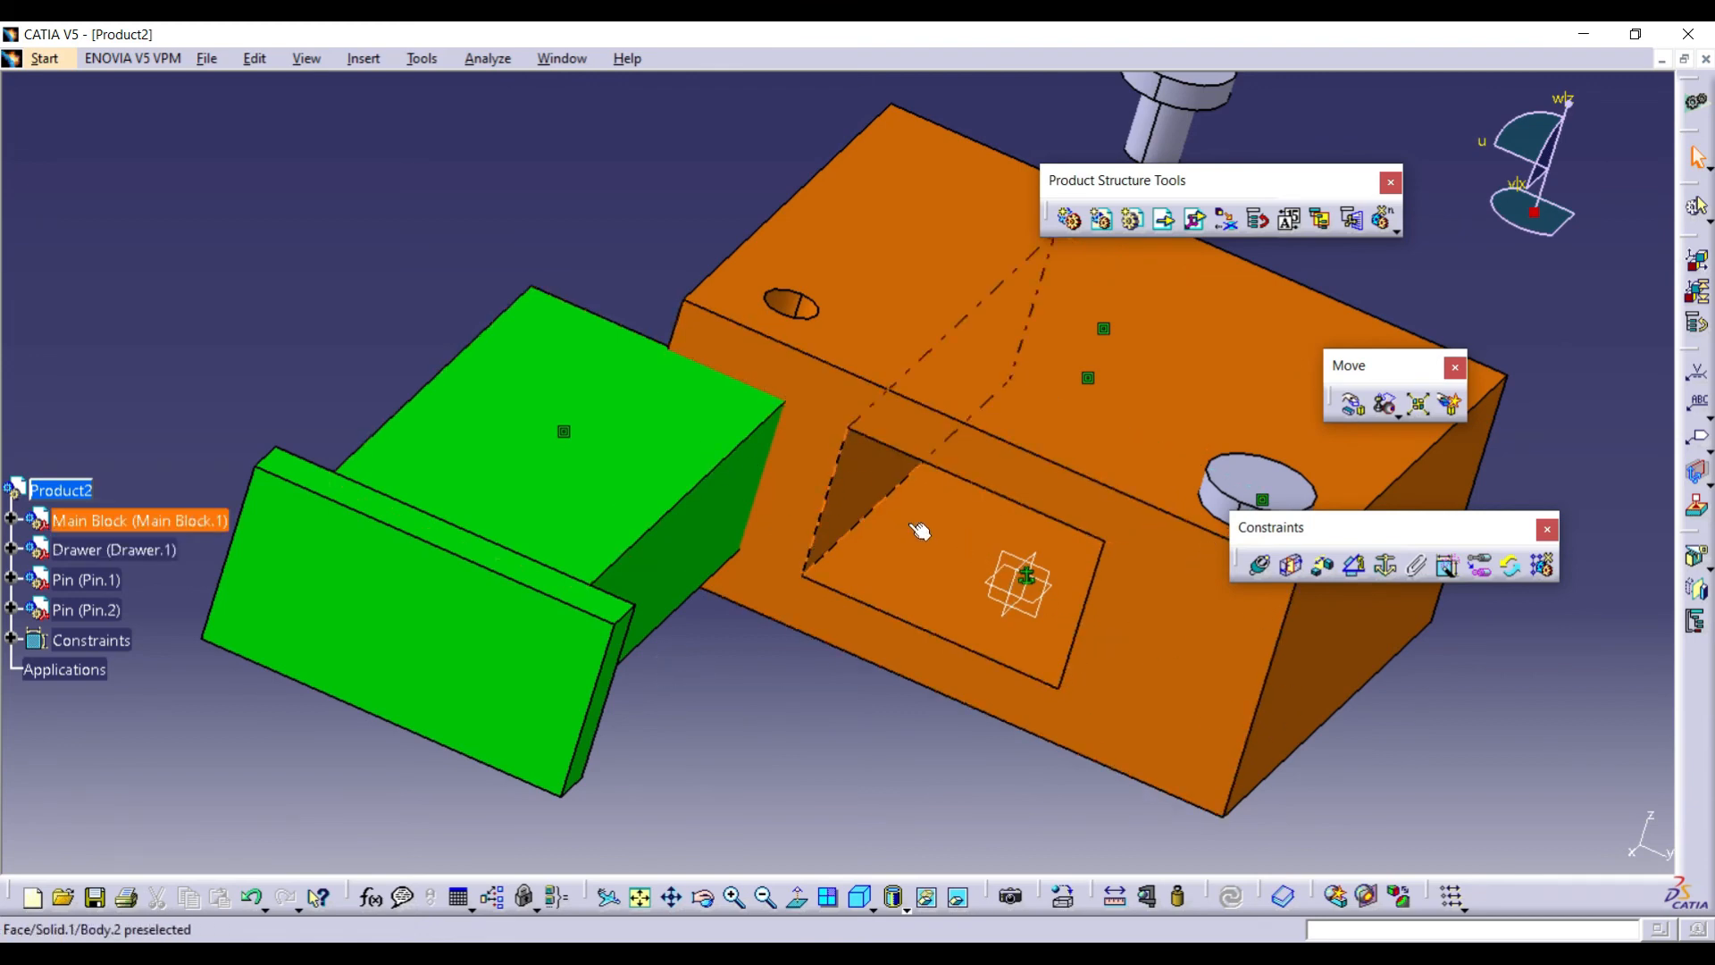
click(1286, 573)
click(698, 545)
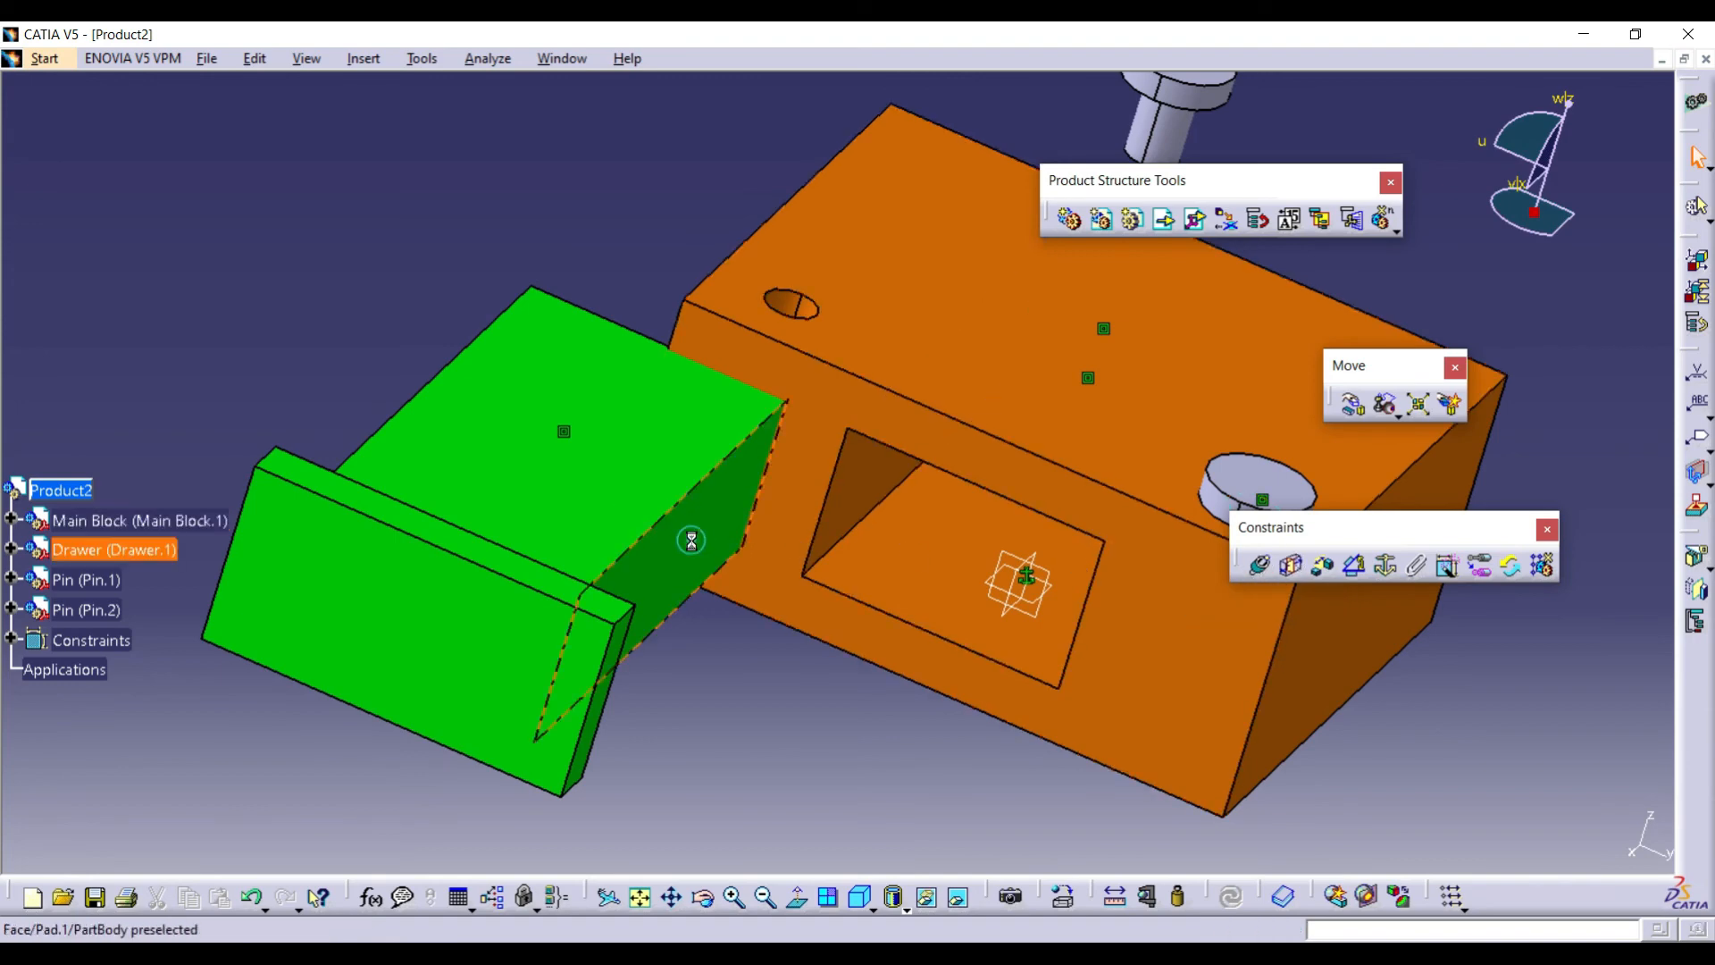
middle_drag(904, 536, 1266, 665)
click(949, 520)
click(1335, 681)
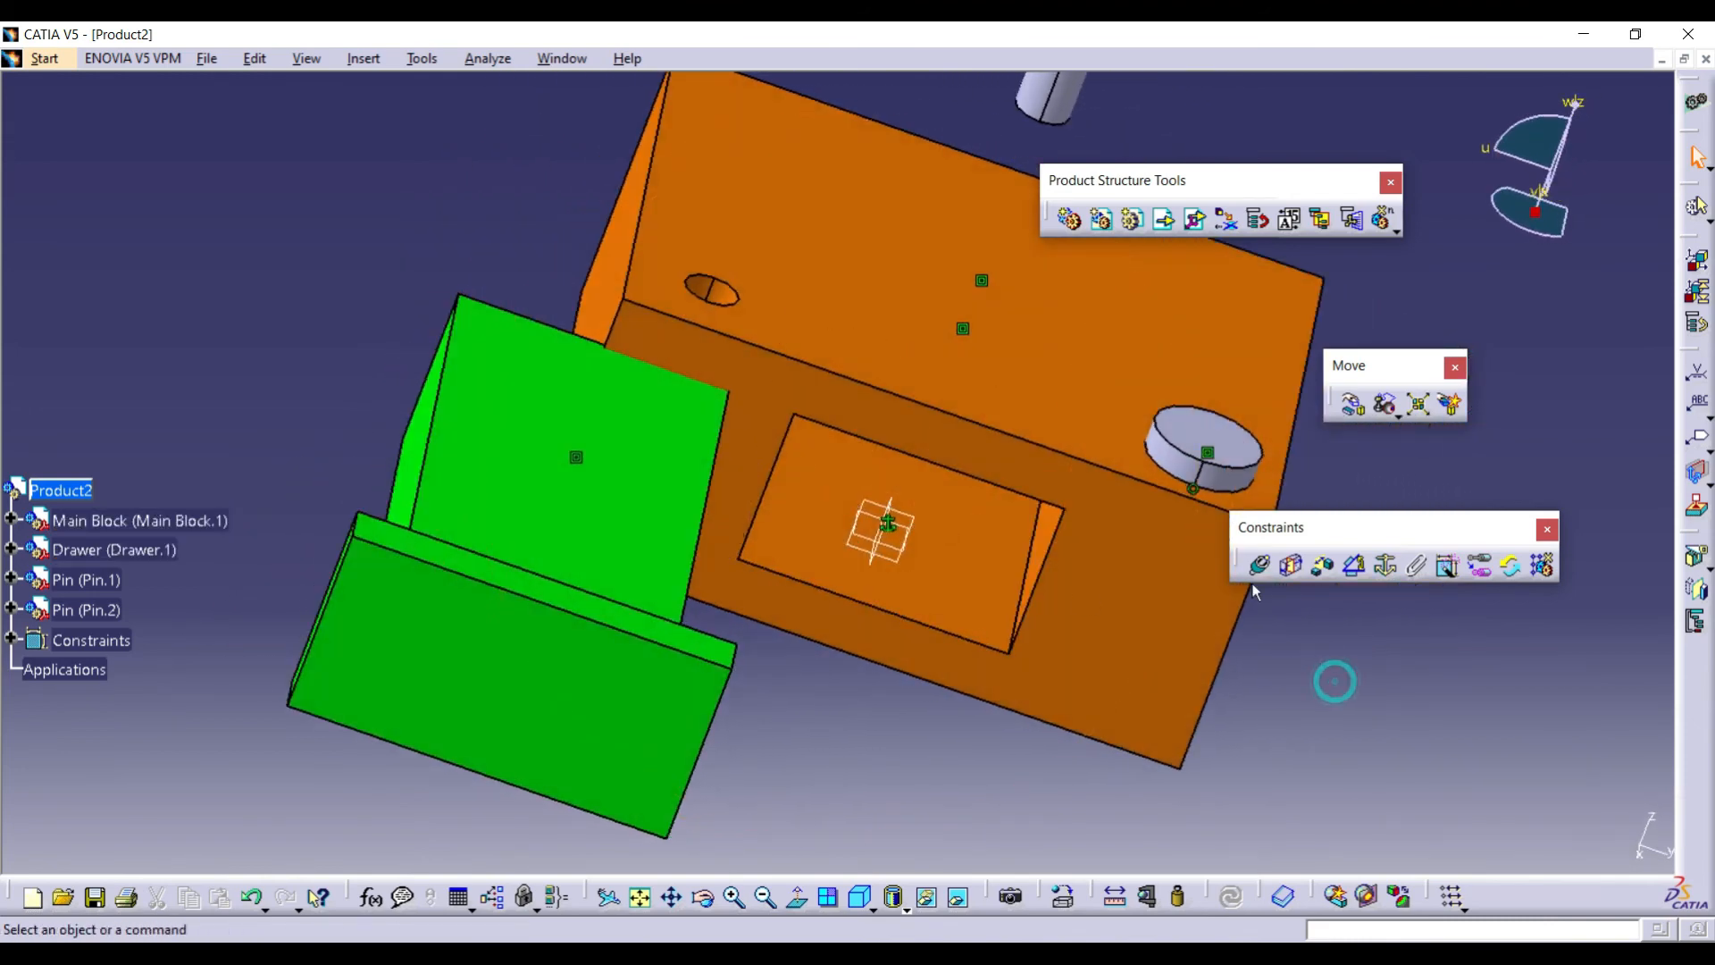
Add a coincidence constraint between the Drawer's lower side edge and the matching lower edge of the Main Block's opening, and update the assembly.
click(1260, 572)
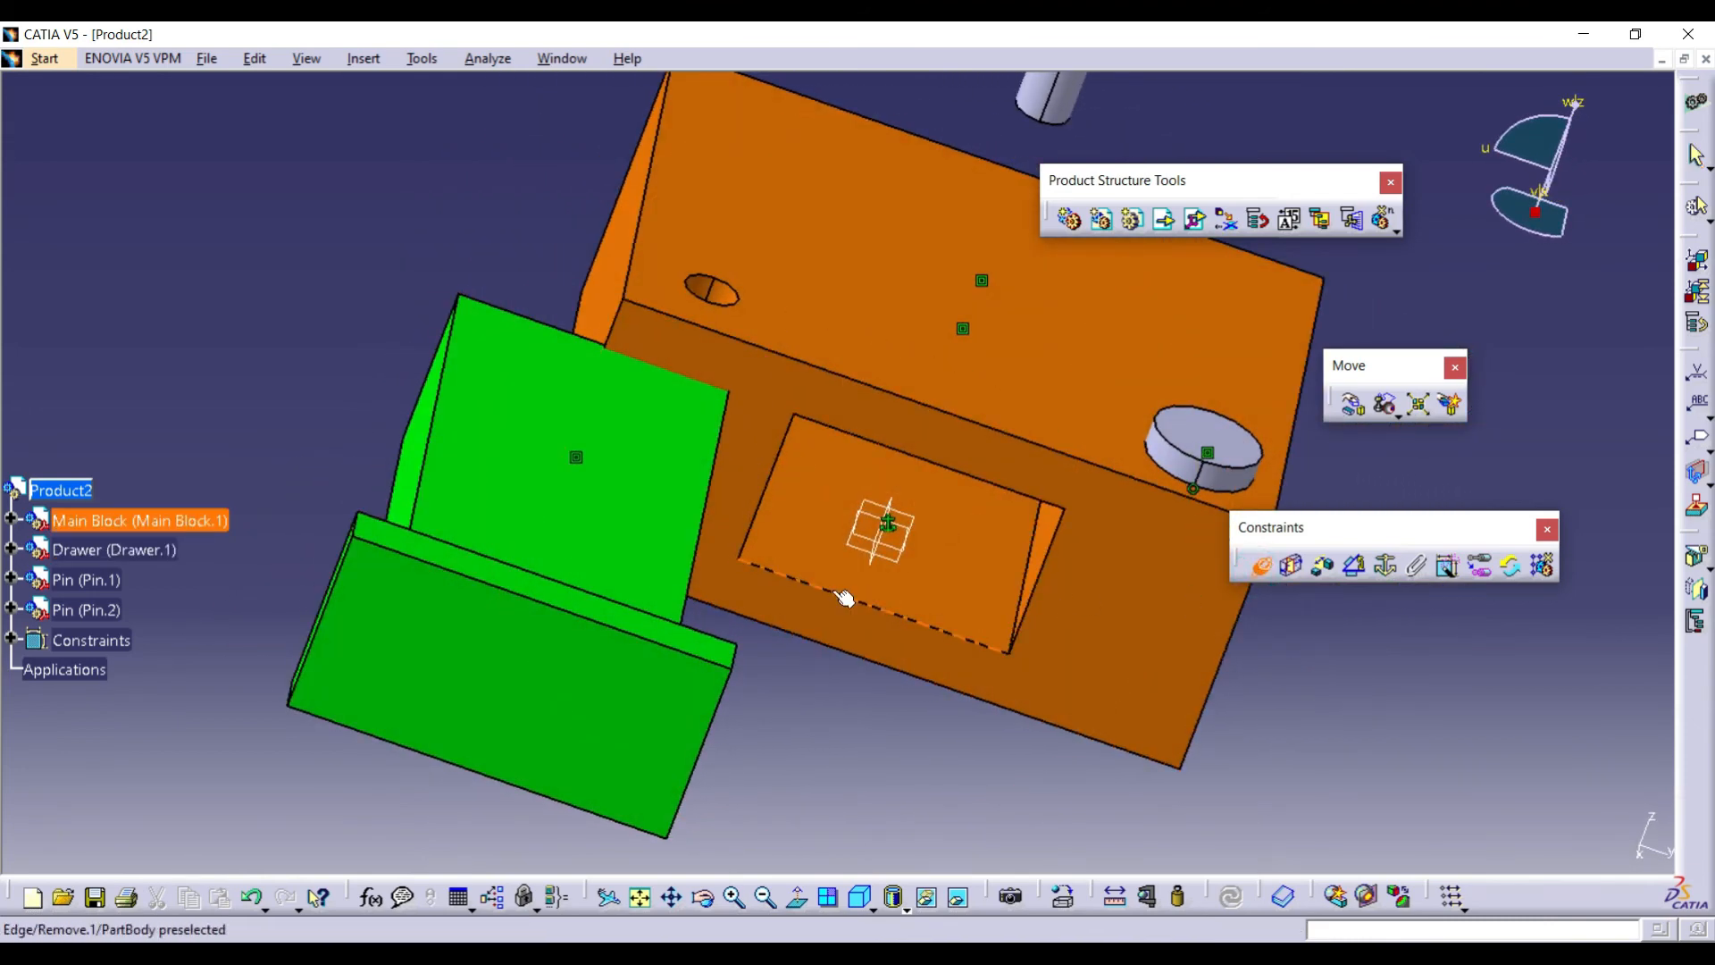
middle_drag(842, 593, 650, 510)
click(666, 620)
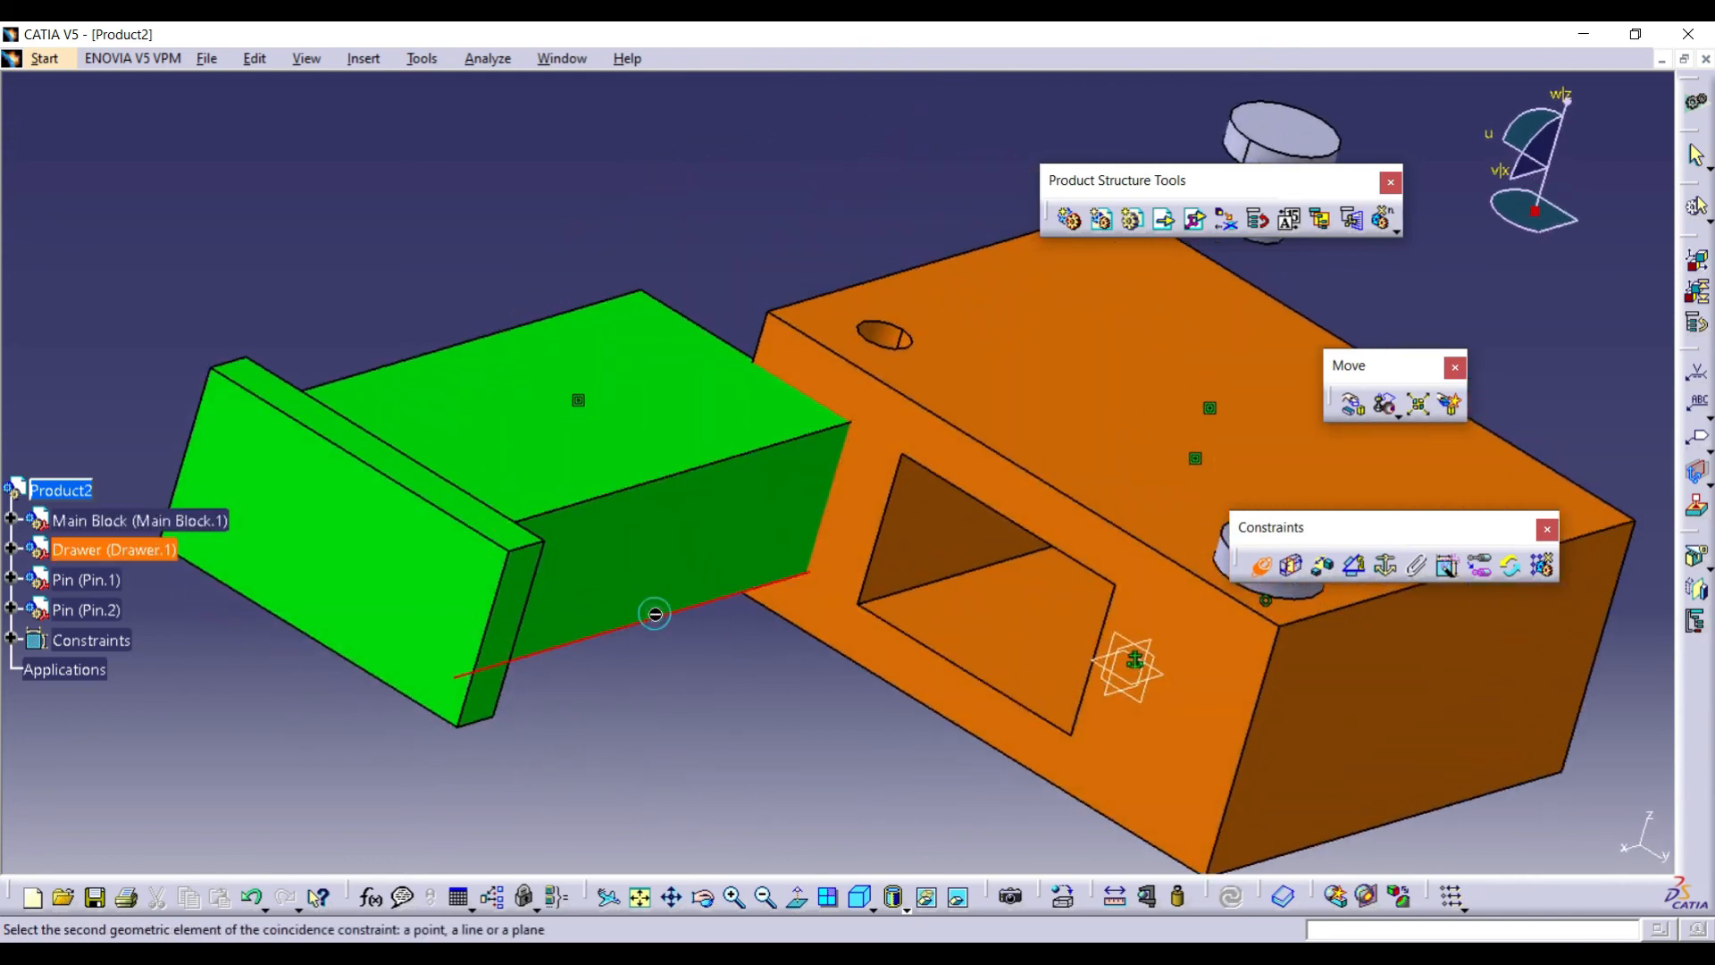
middle_drag(893, 581, 790, 532)
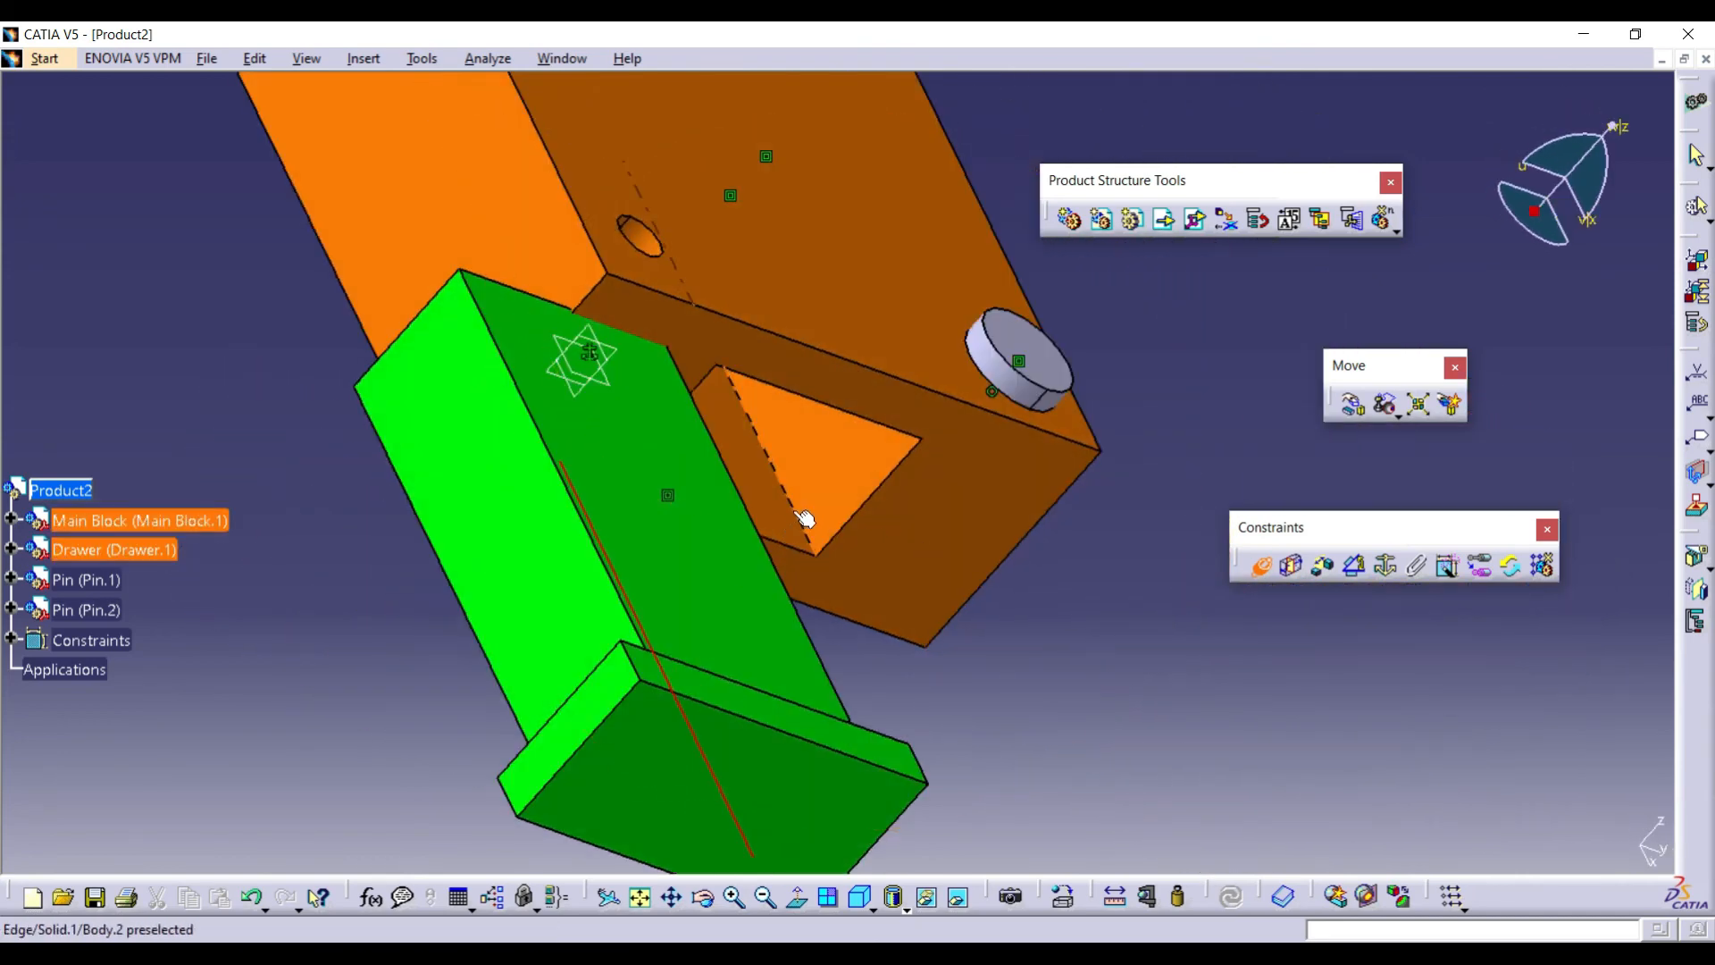
click(796, 518)
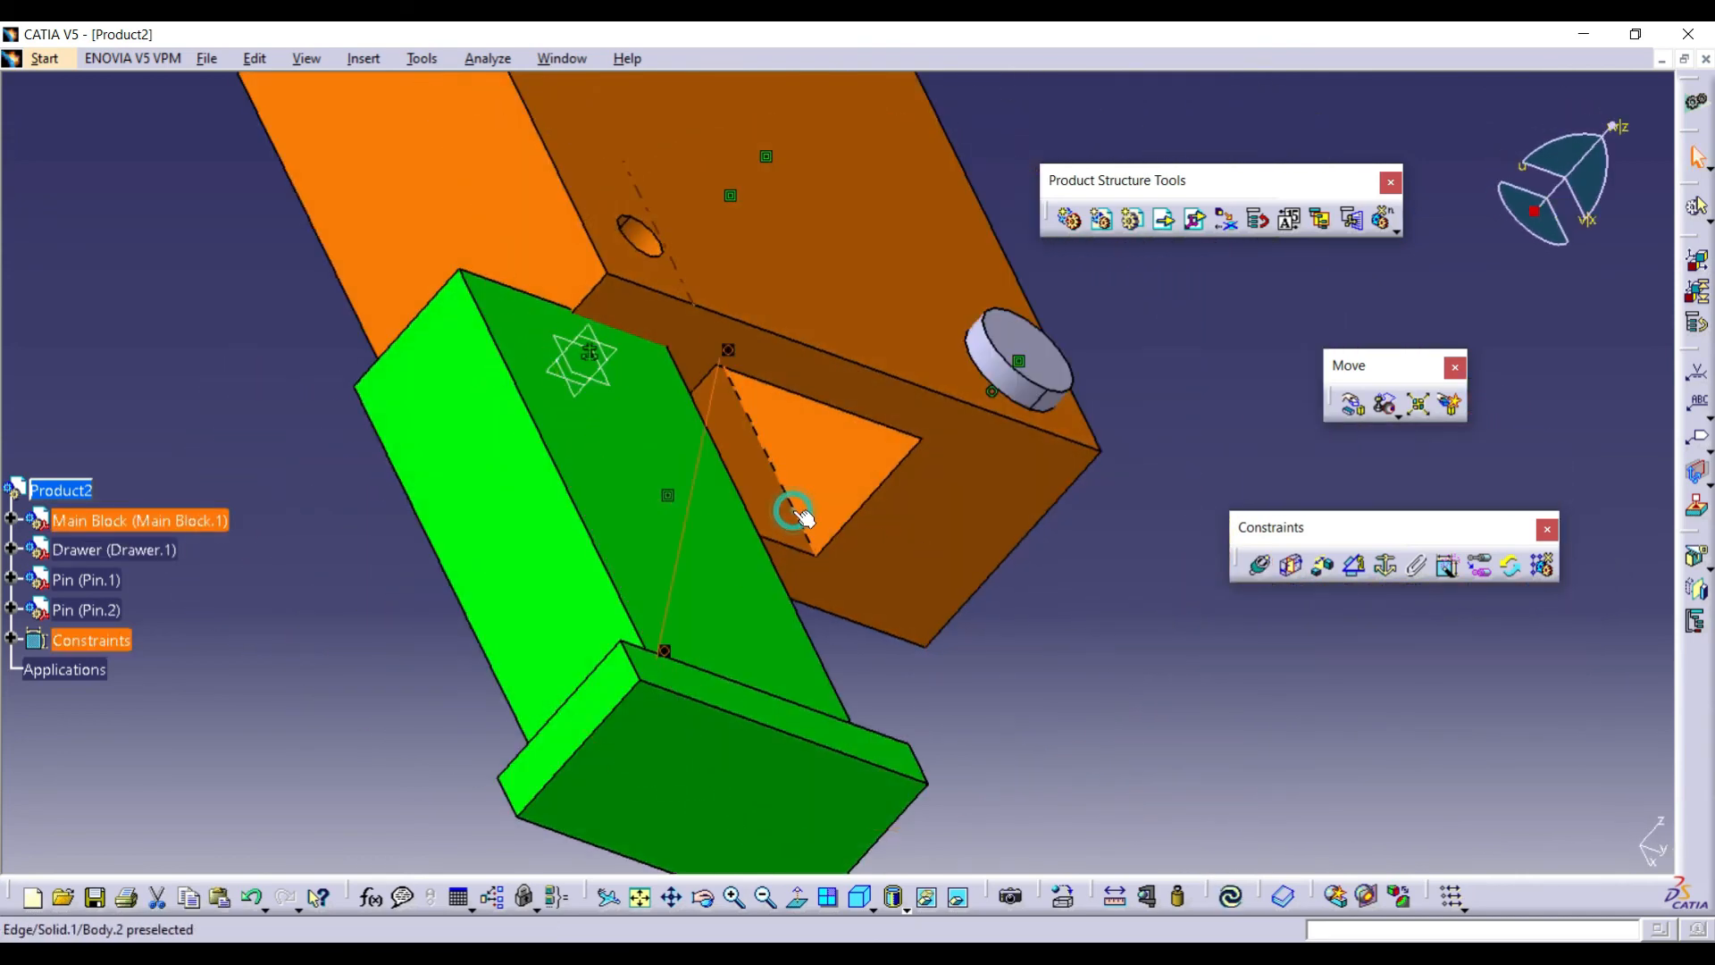
click(1233, 897)
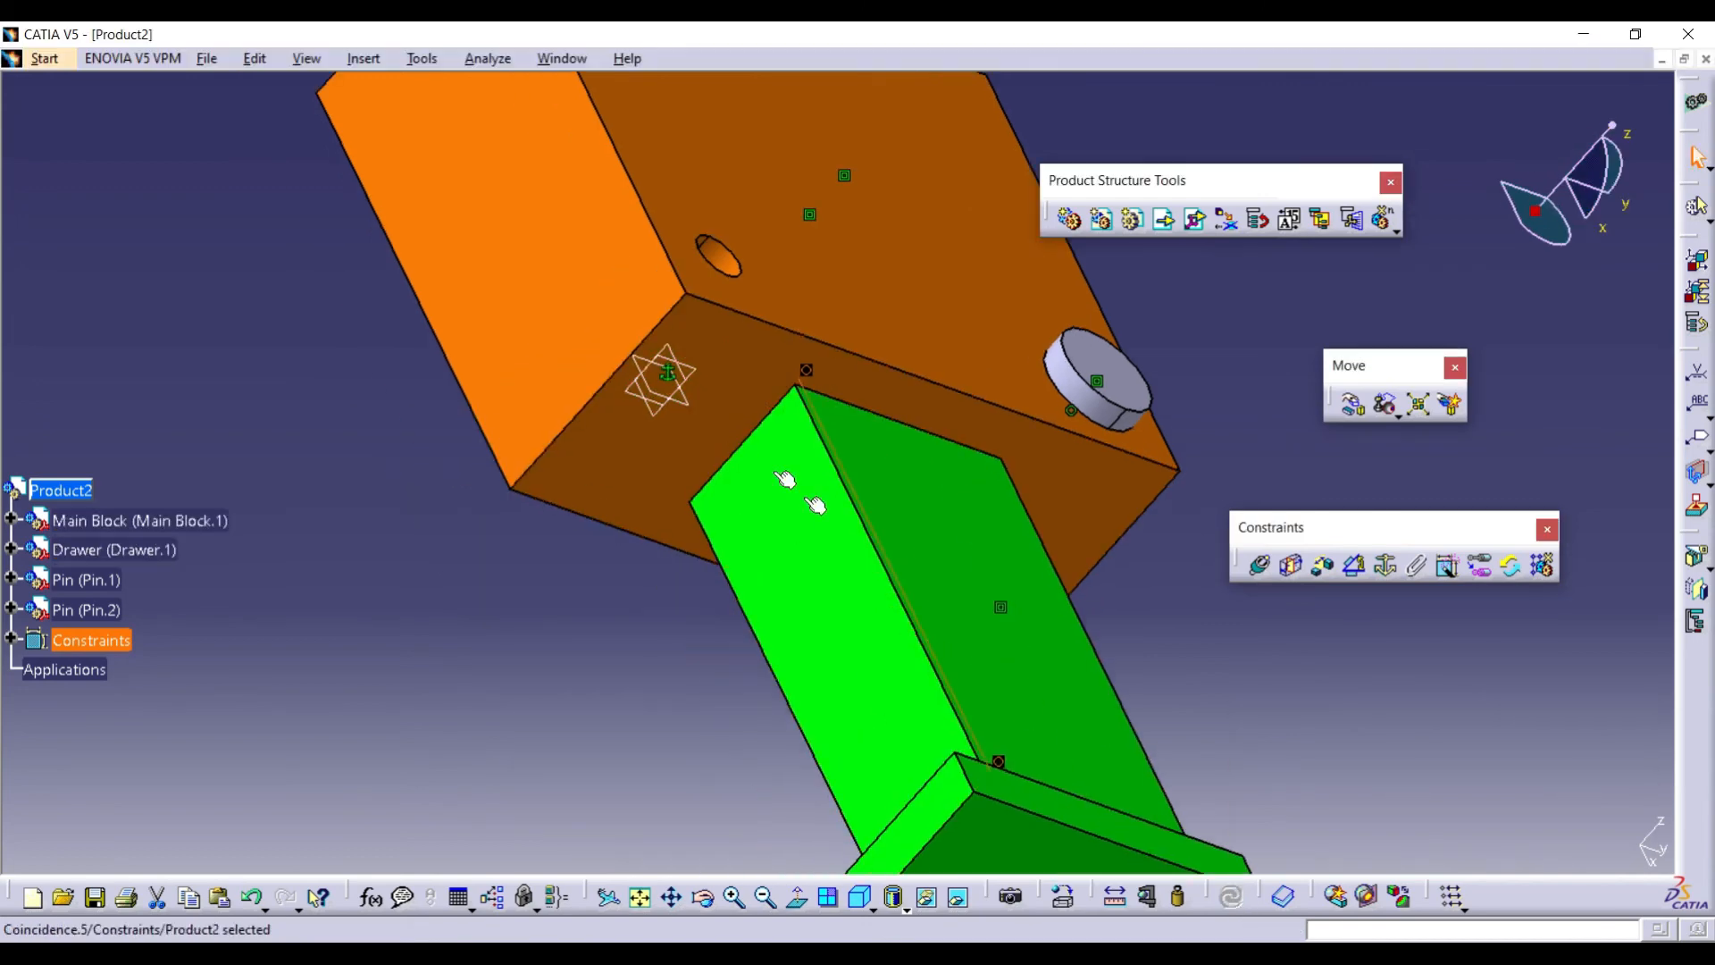
middle_drag(815, 505, 885, 509)
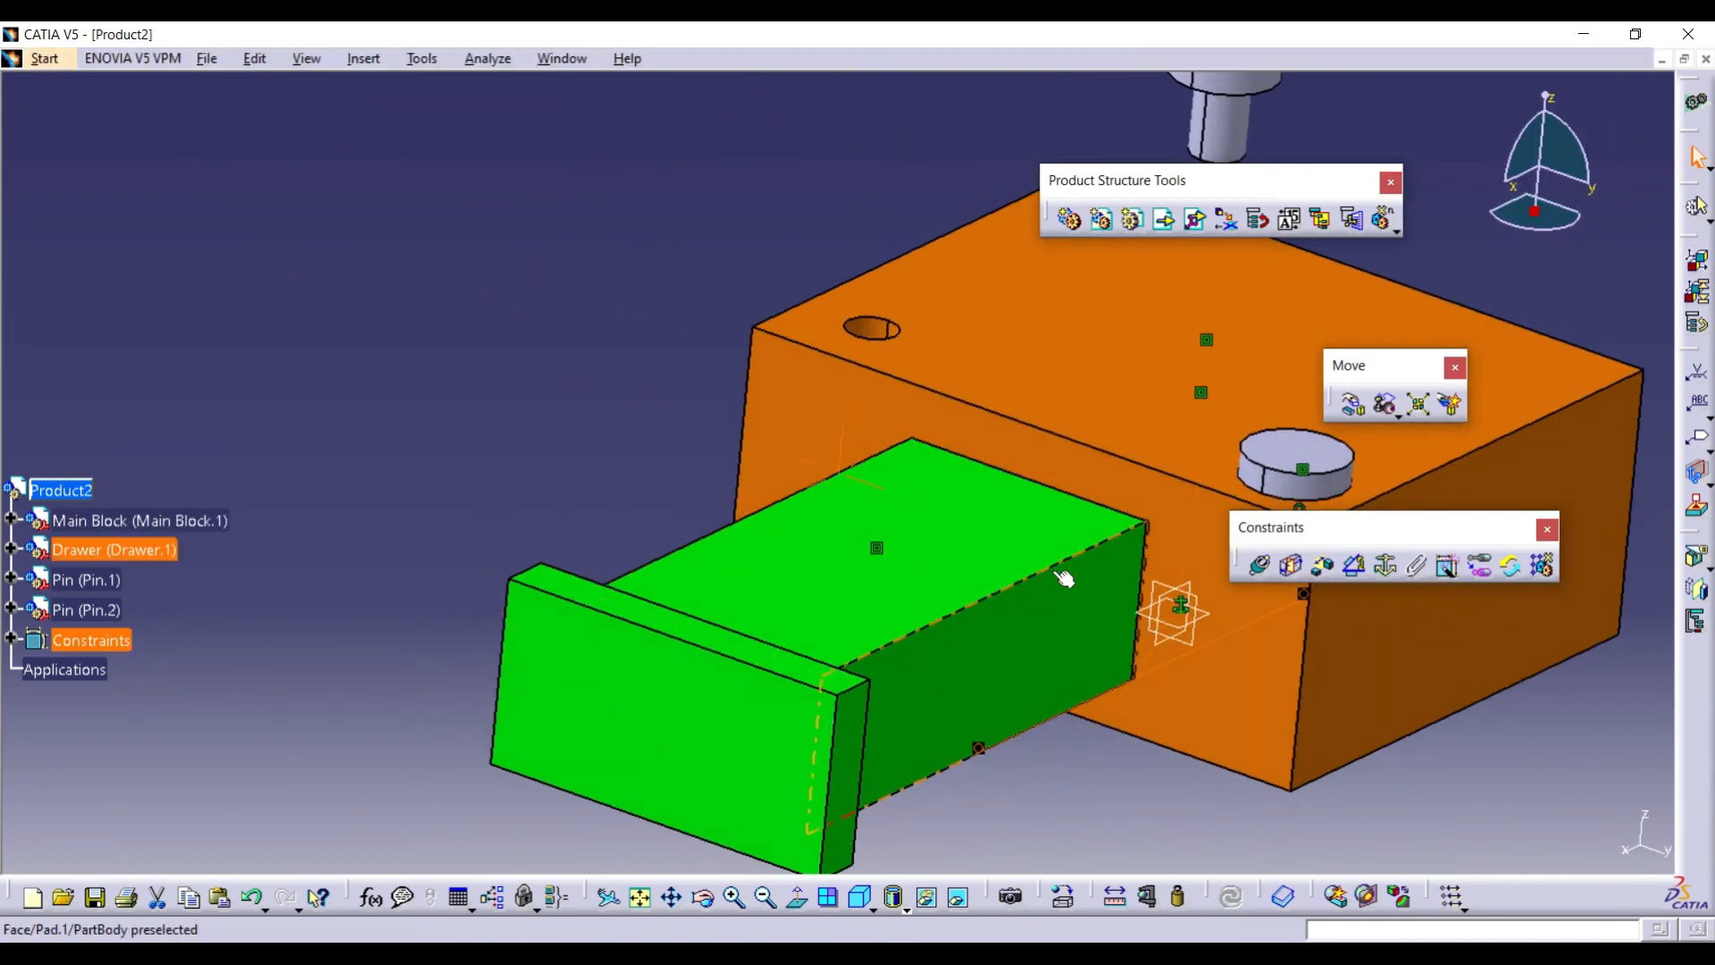
middle_drag(1063, 579, 770, 573)
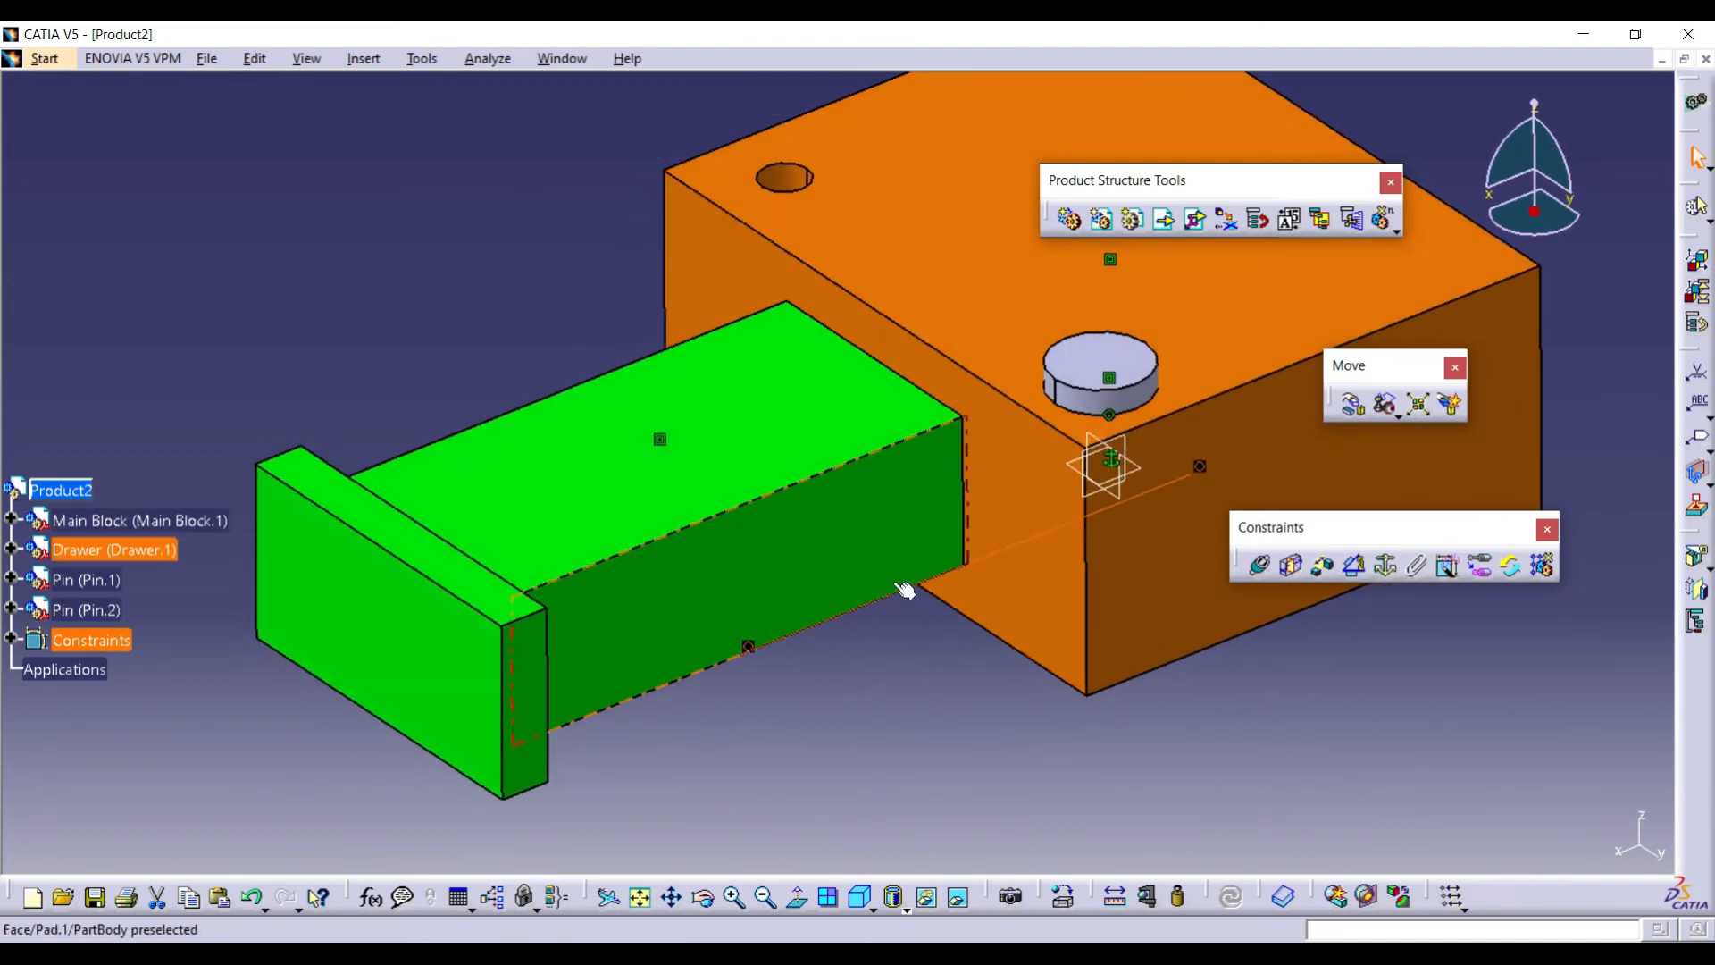
Examine the inner face of the Drawer's end plate and the Main Block's opening face, and release the compass from the Drawer.
middle_click(720, 523)
middle_drag(814, 604, 516, 589)
middle_drag(762, 517, 722, 560)
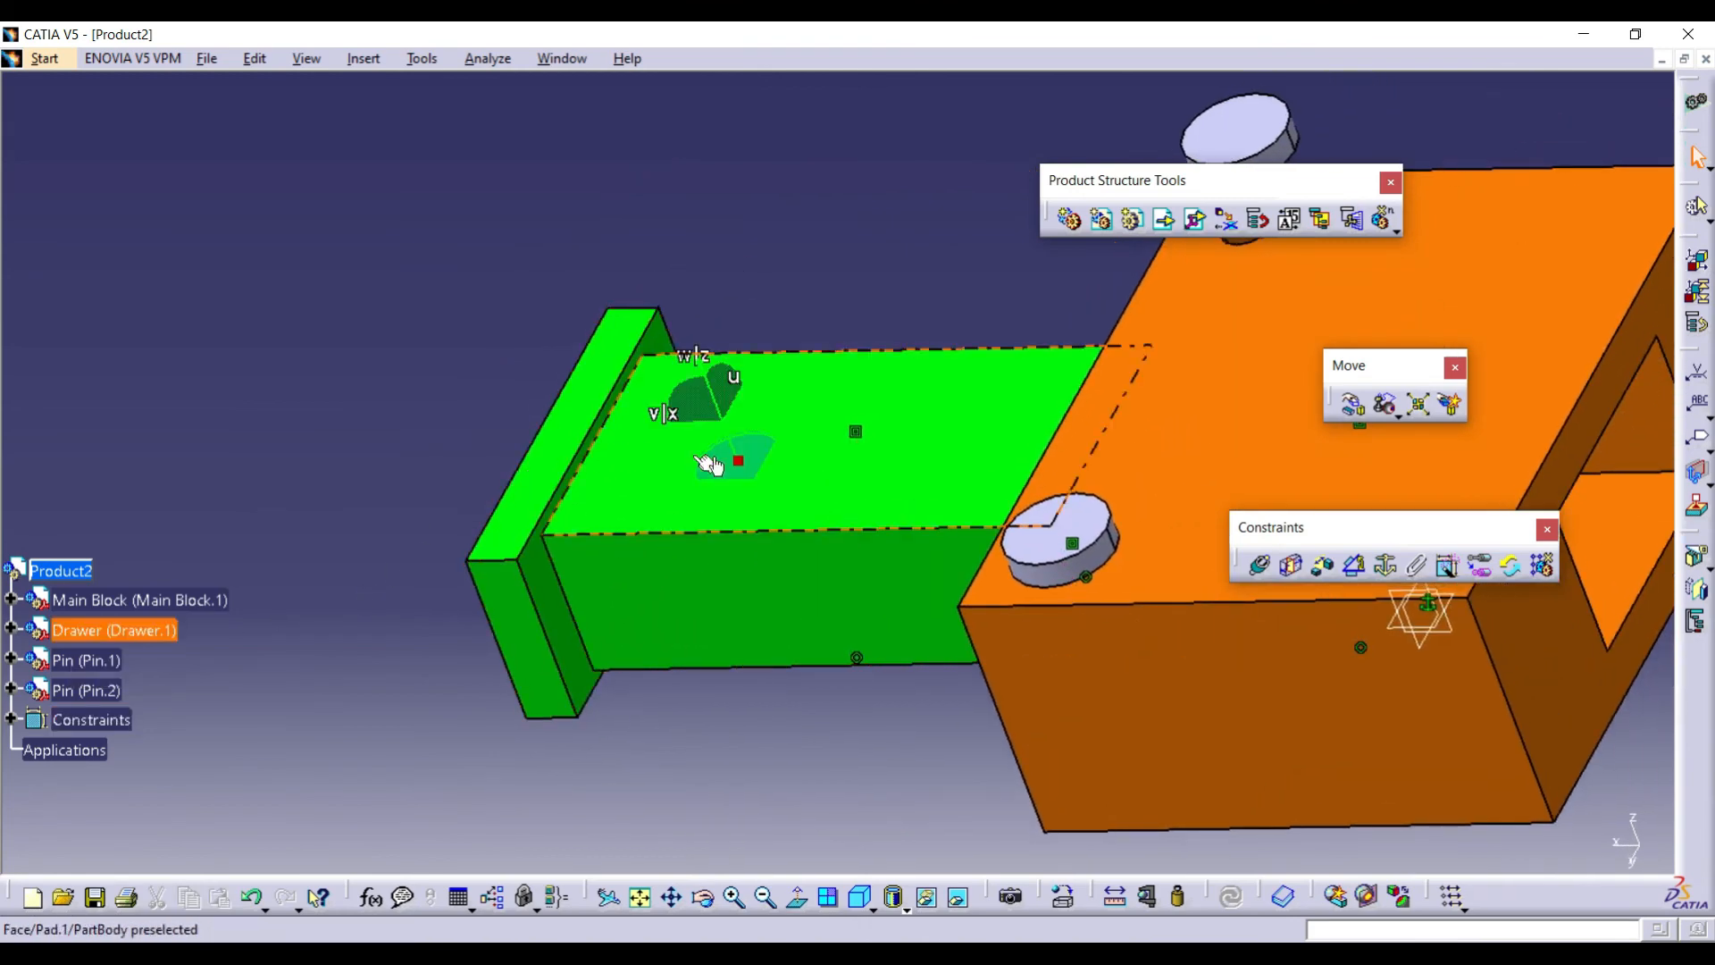
click(713, 477)
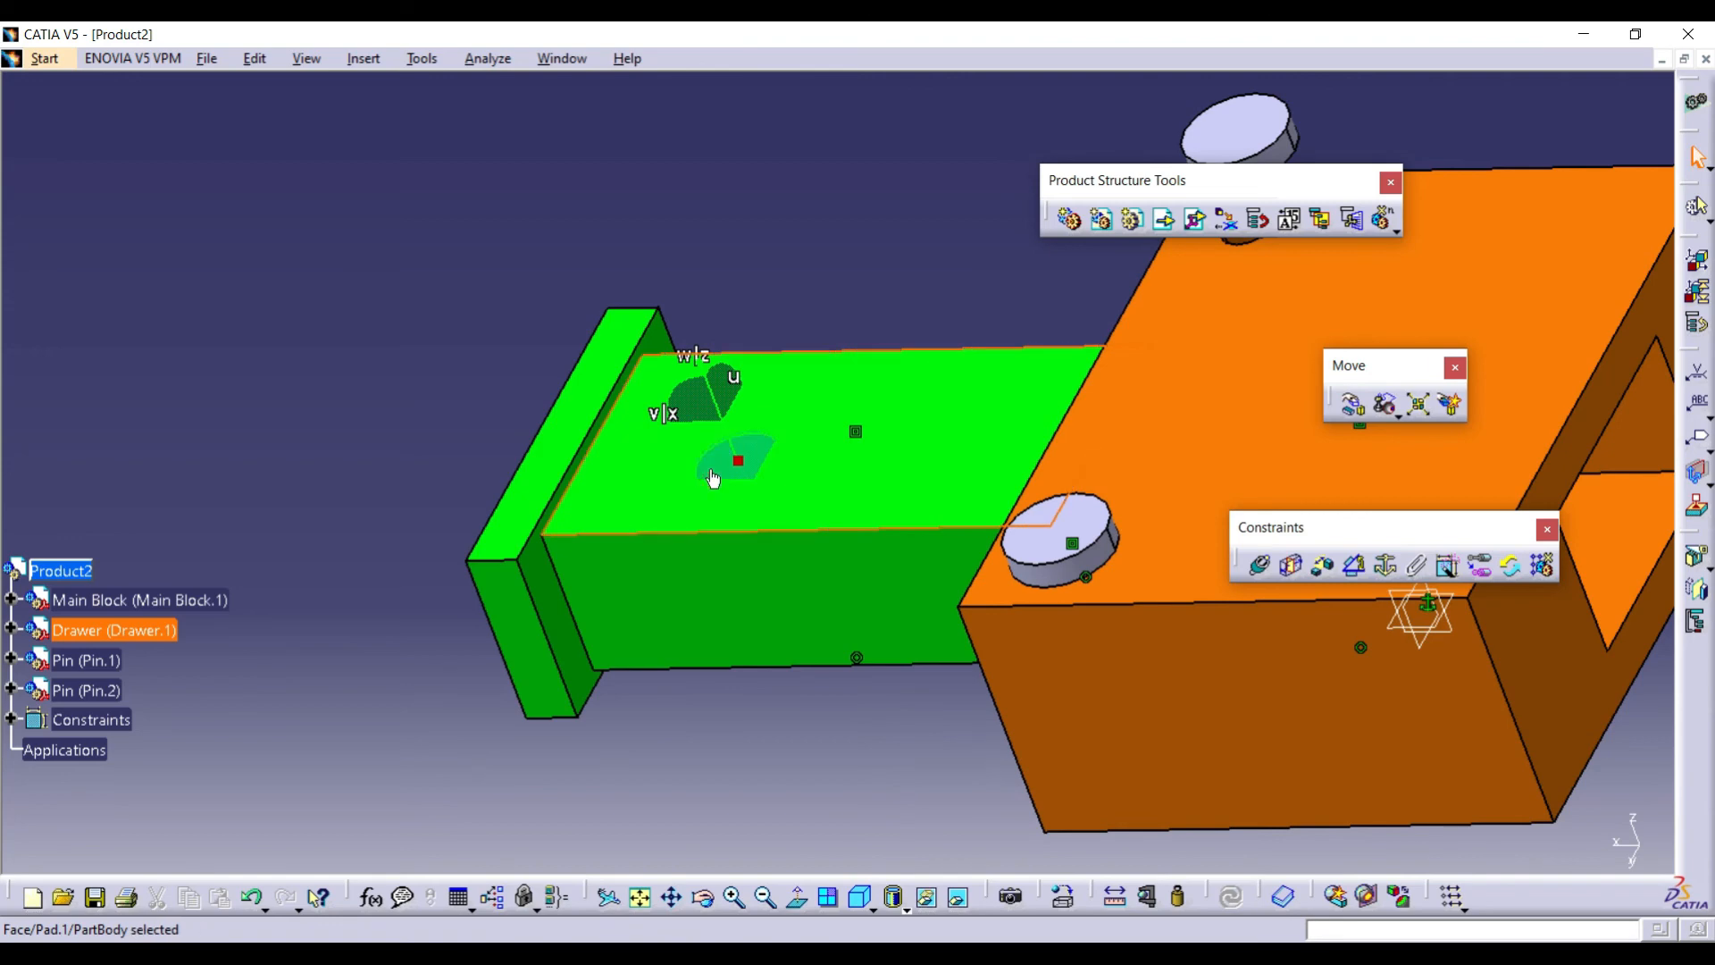
click(542, 610)
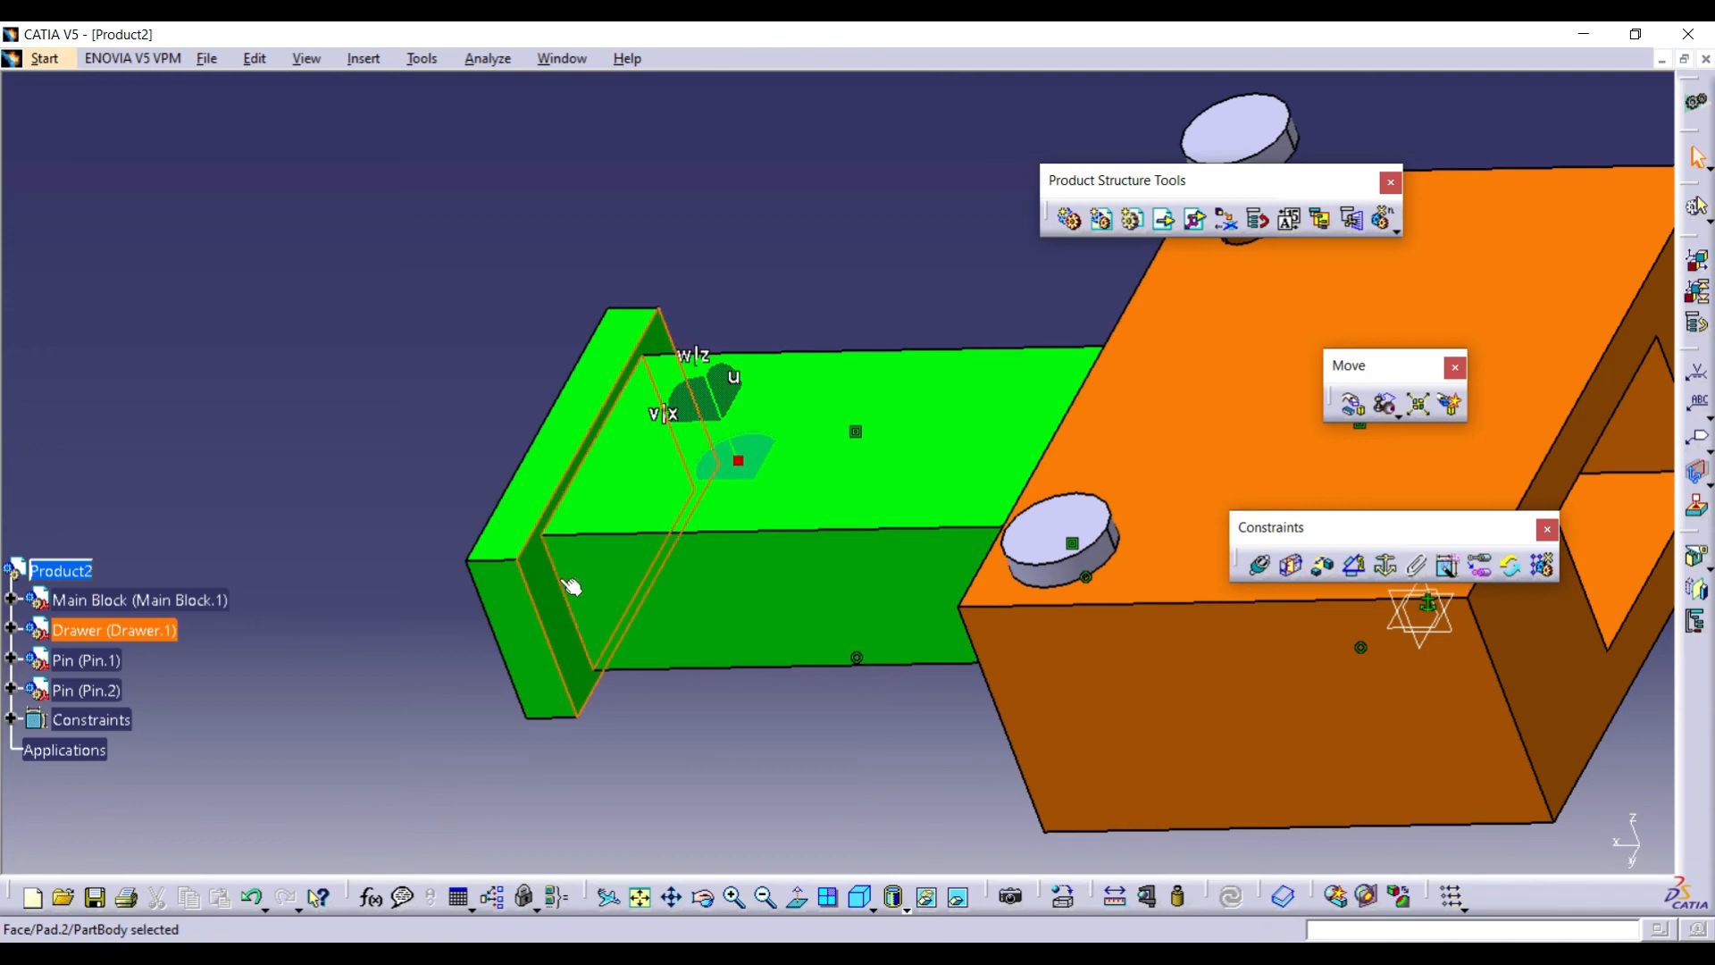
middle_drag(574, 586, 1076, 464)
click(1098, 422)
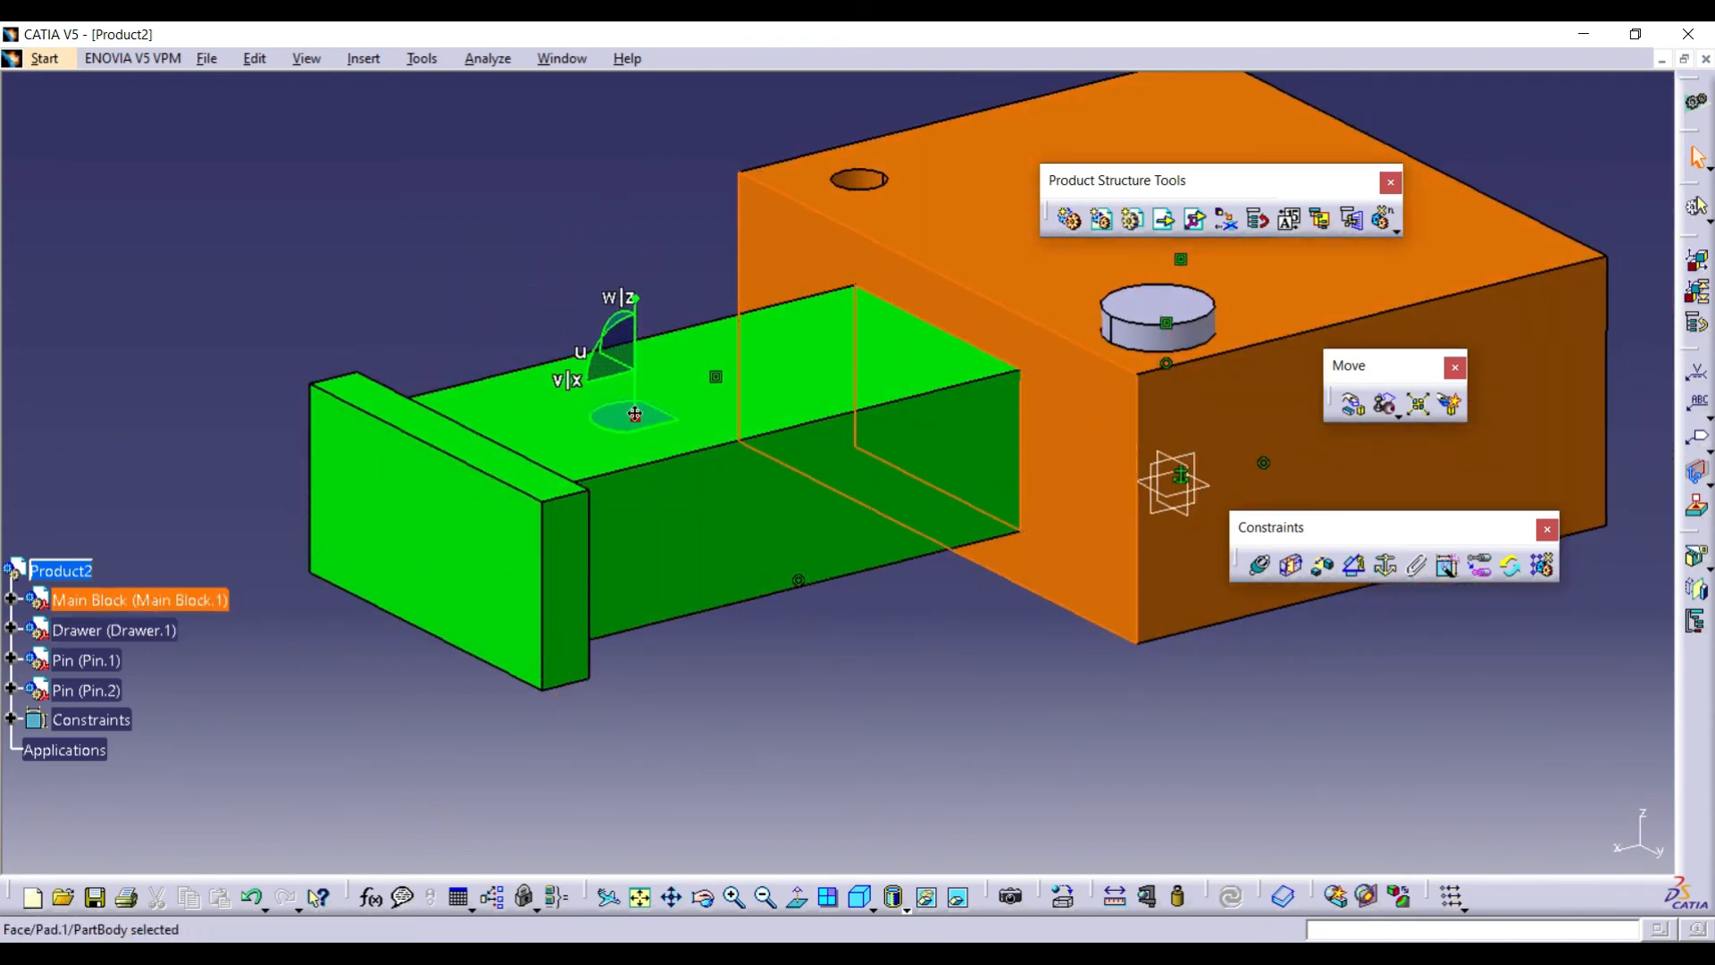
drag(635, 415, 764, 459)
drag(1643, 863, 1644, 862)
click(1395, 783)
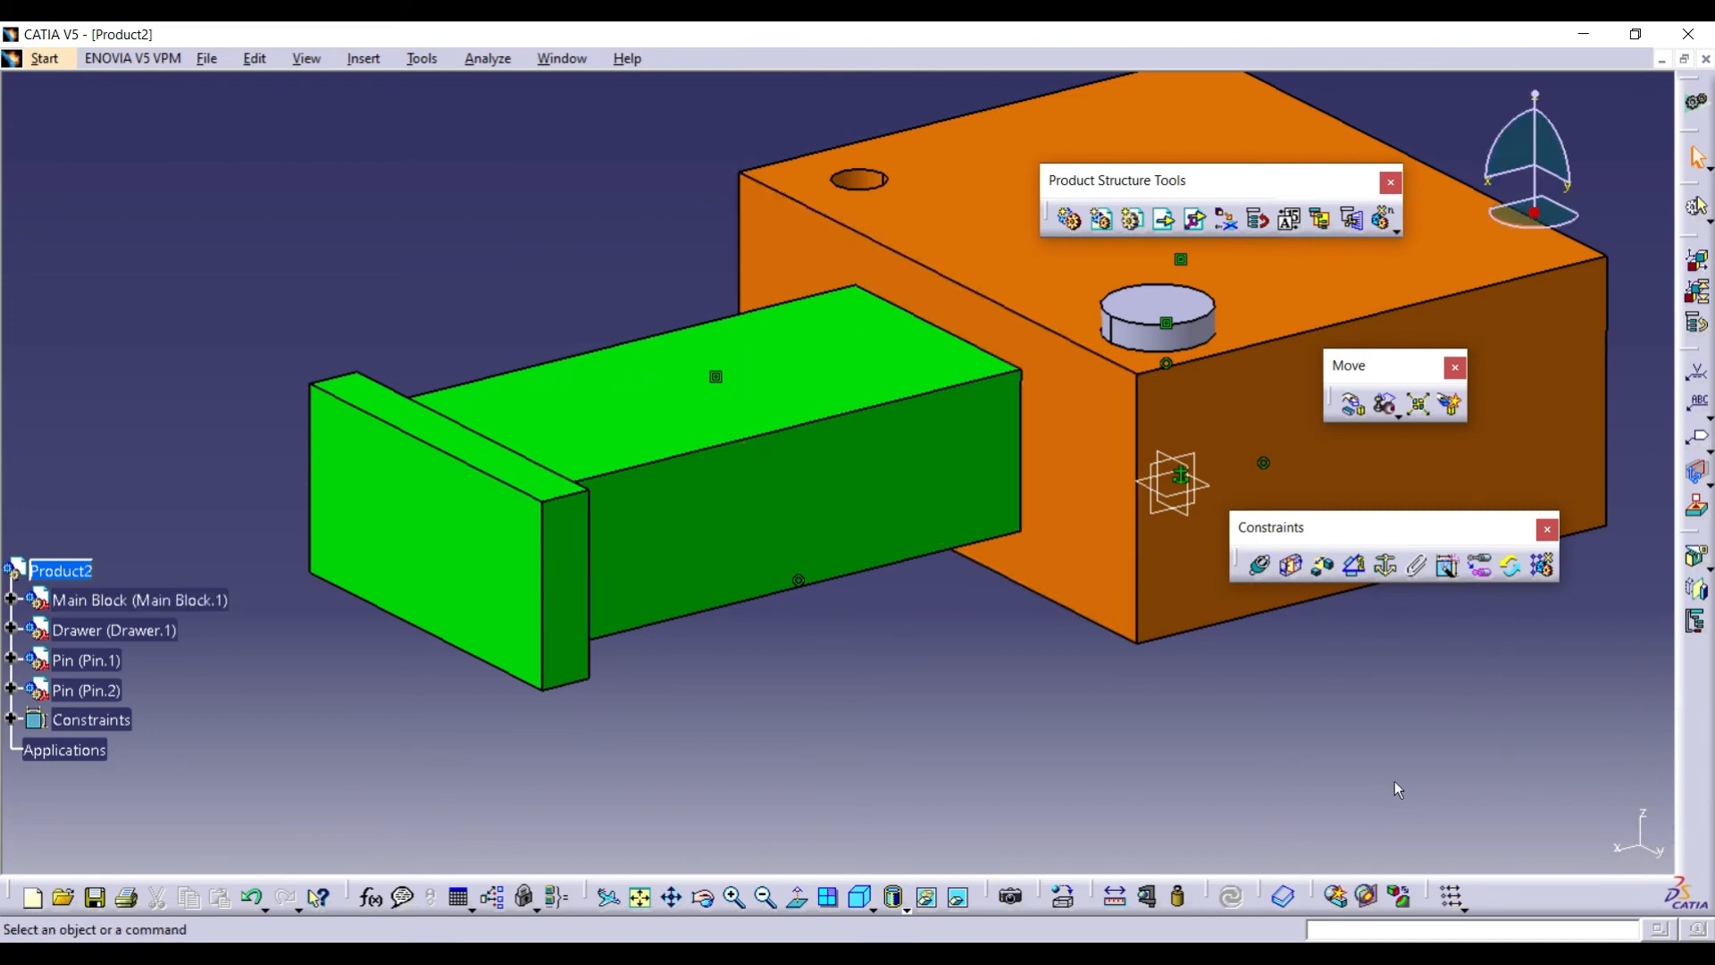
Try an offset constraint between the Main Block's opening face and the inner face of the Drawer's end plate, inspect its orientation arrows, and cancel it.
click(1325, 568)
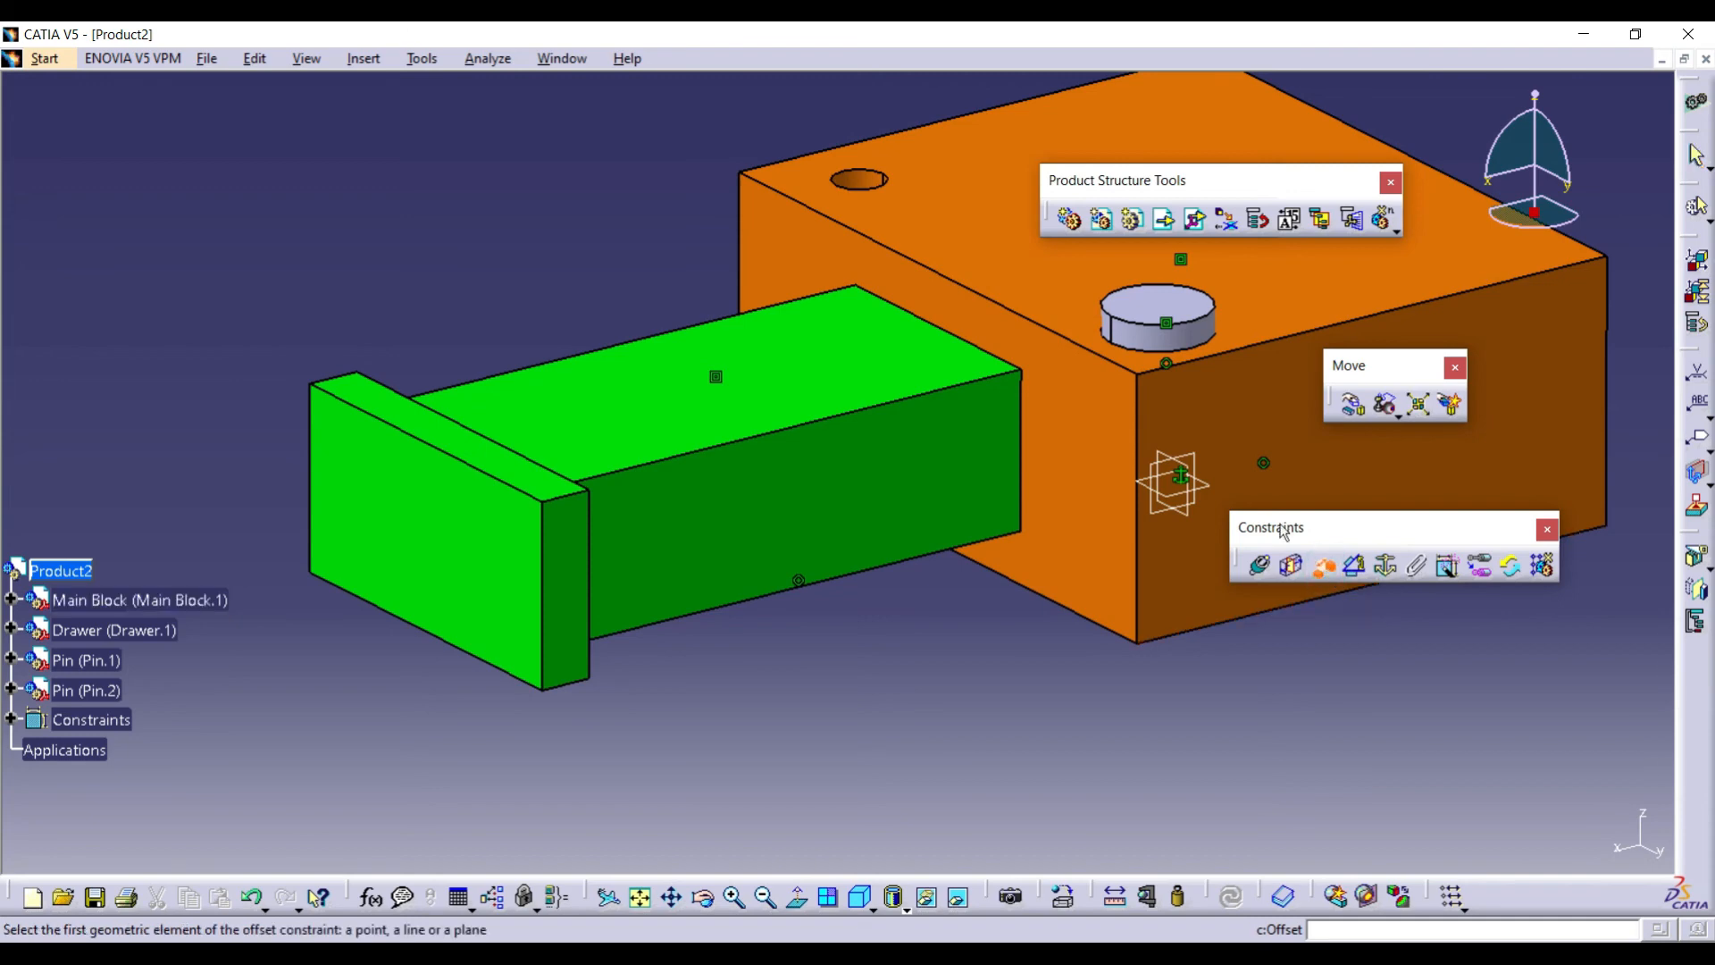
click(1260, 564)
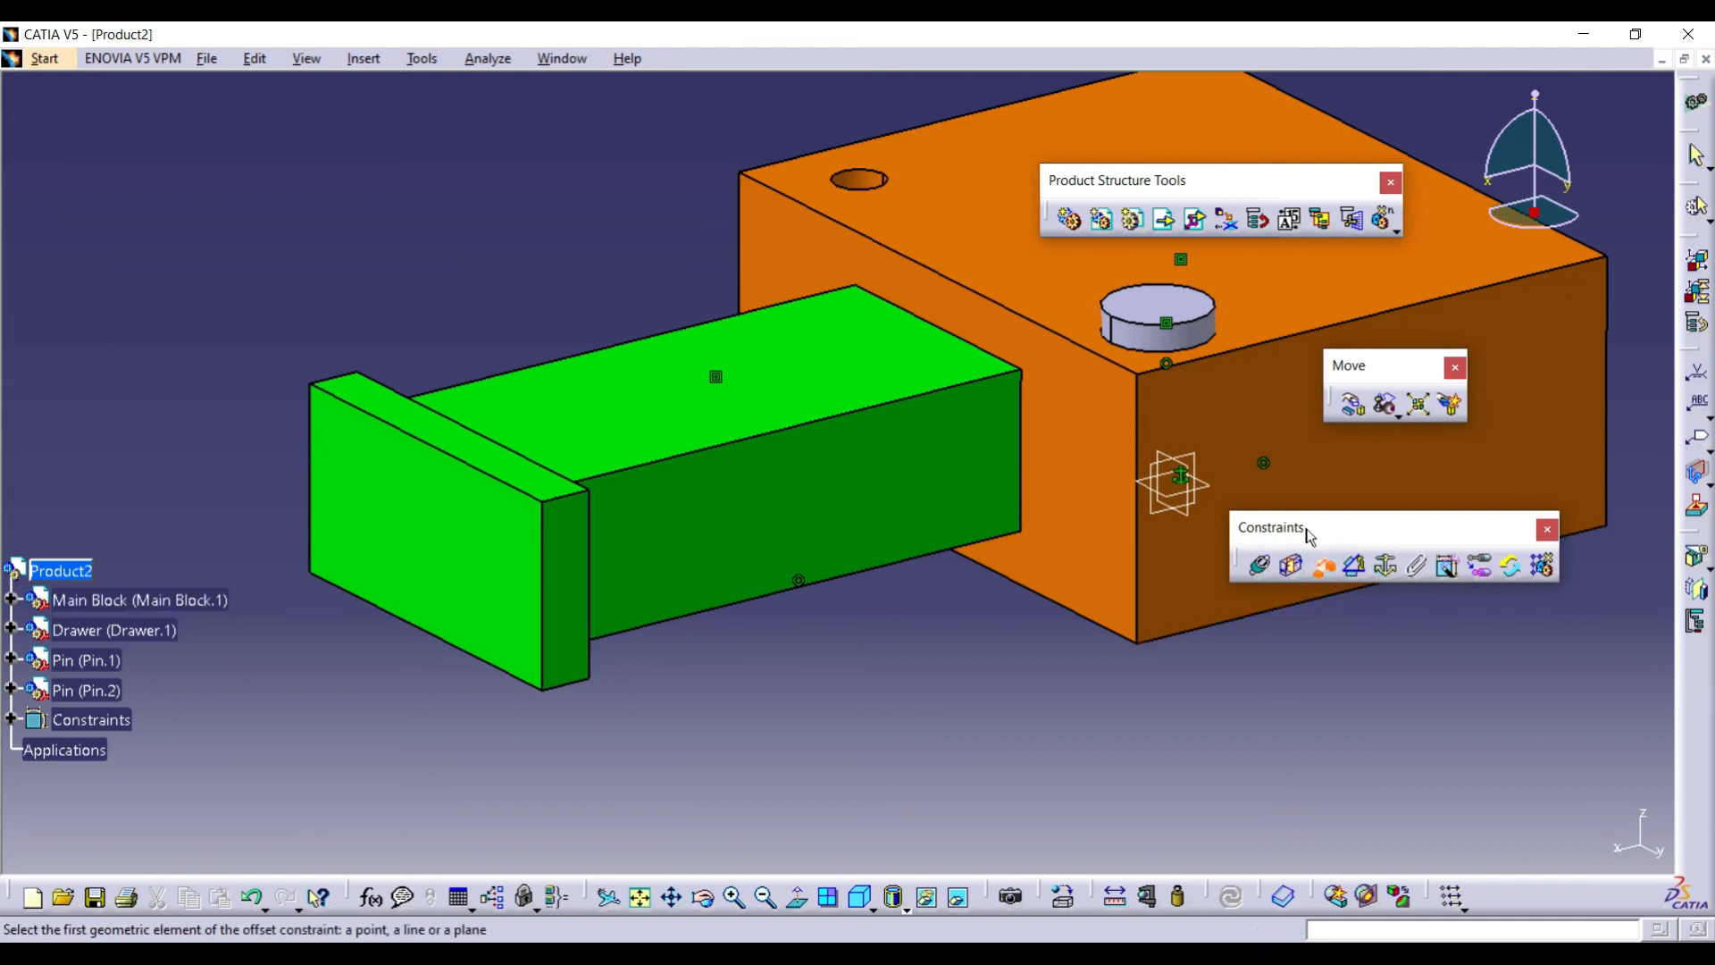
click(1076, 478)
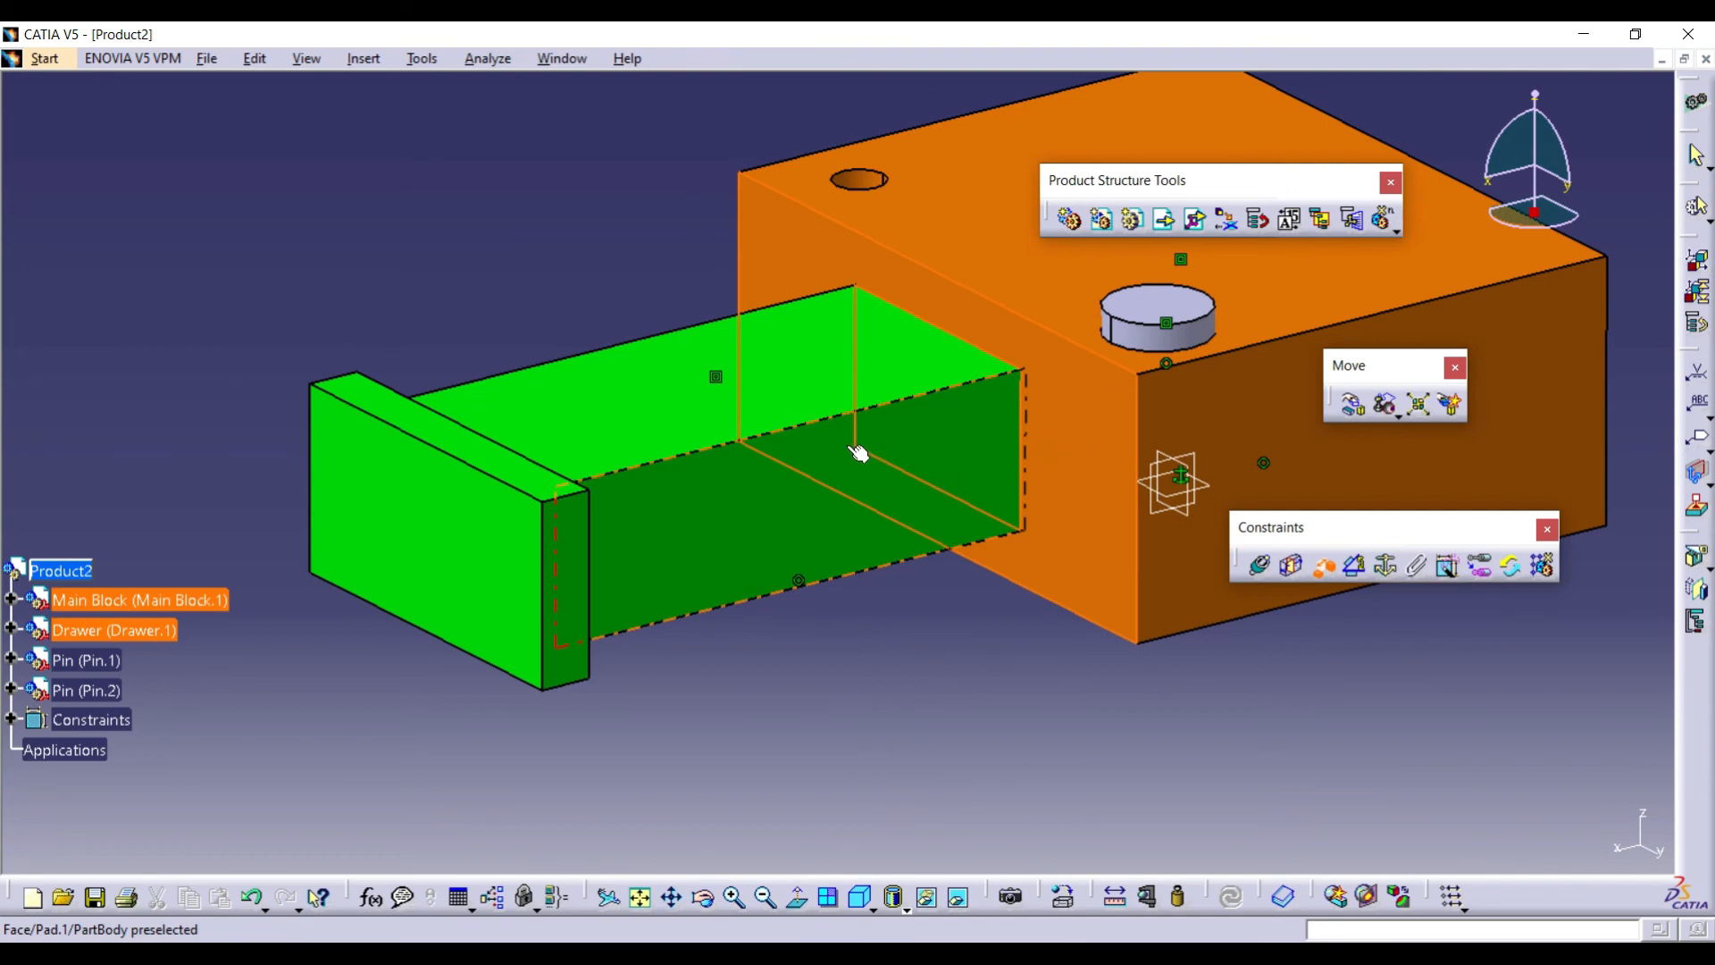
middle_drag(902, 509, 590, 548)
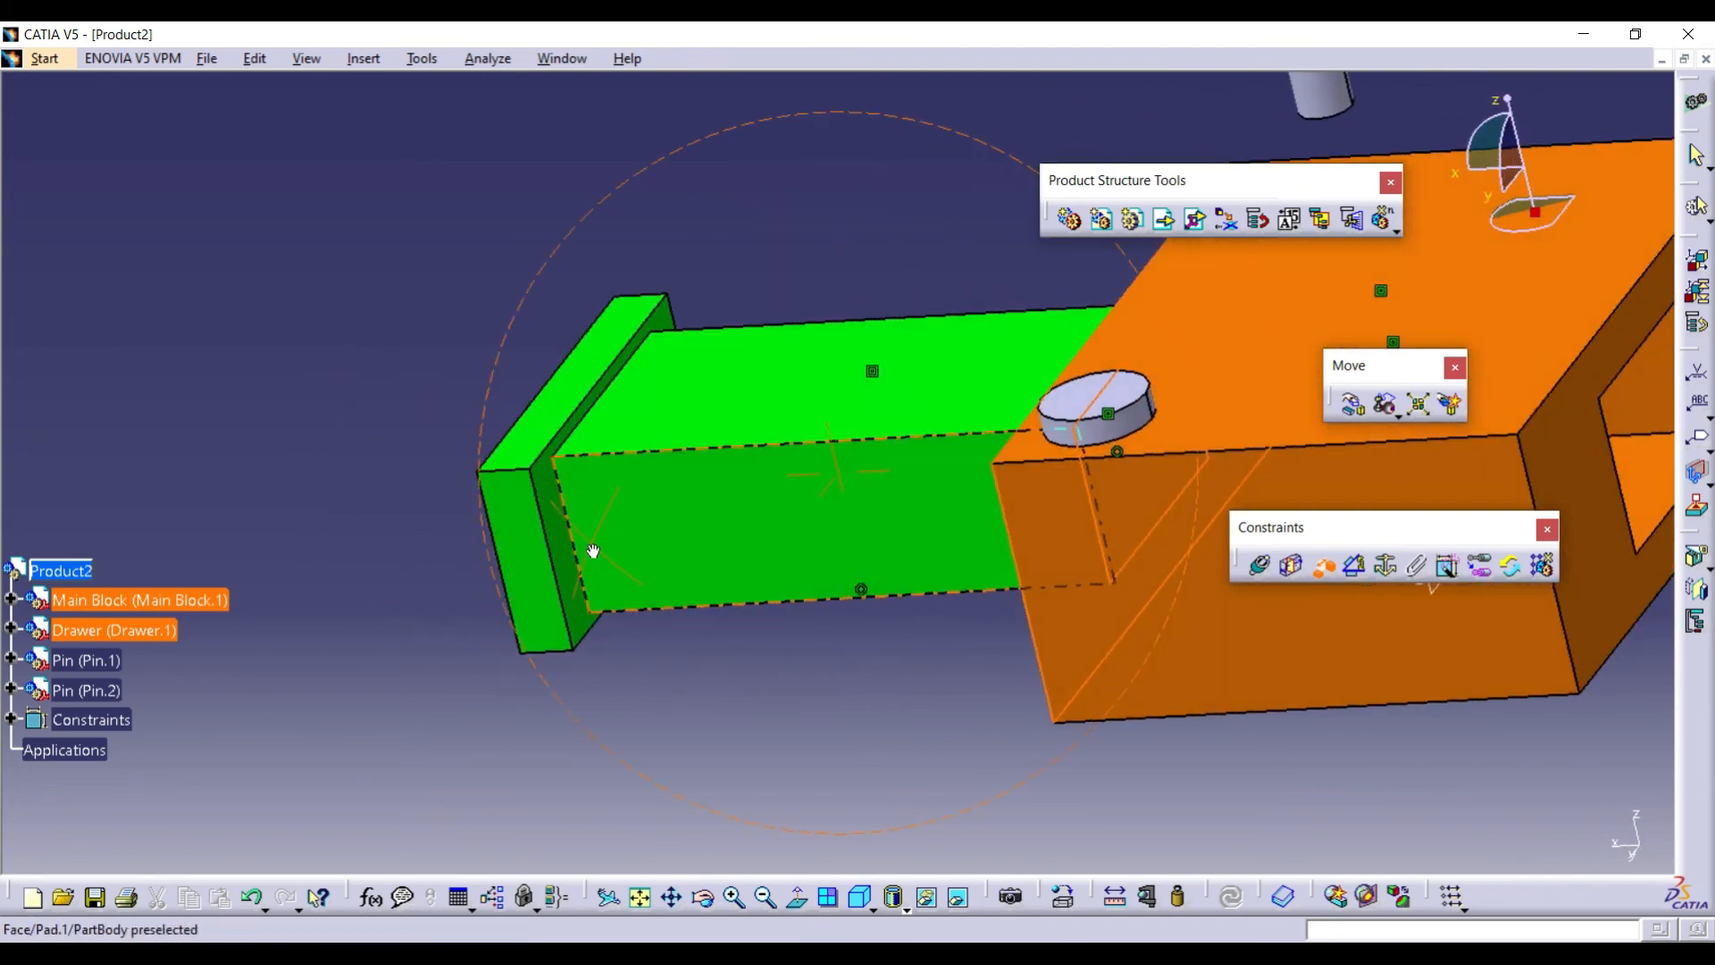
click(585, 585)
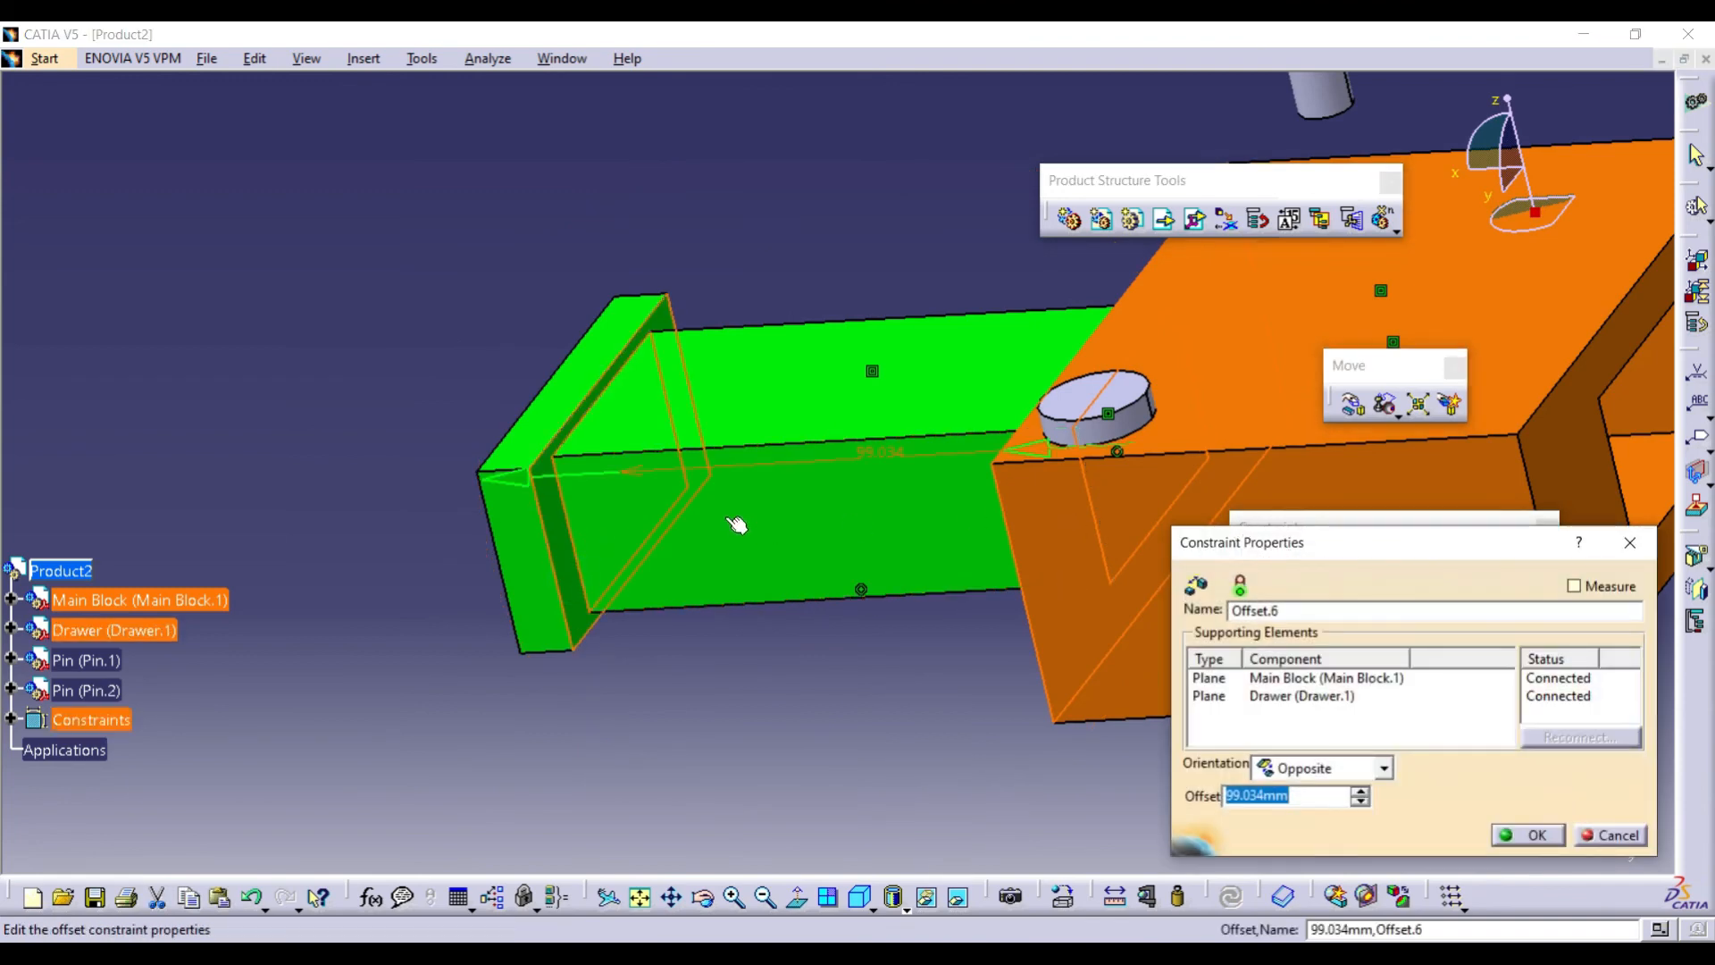
middle_drag(737, 525, 563, 547)
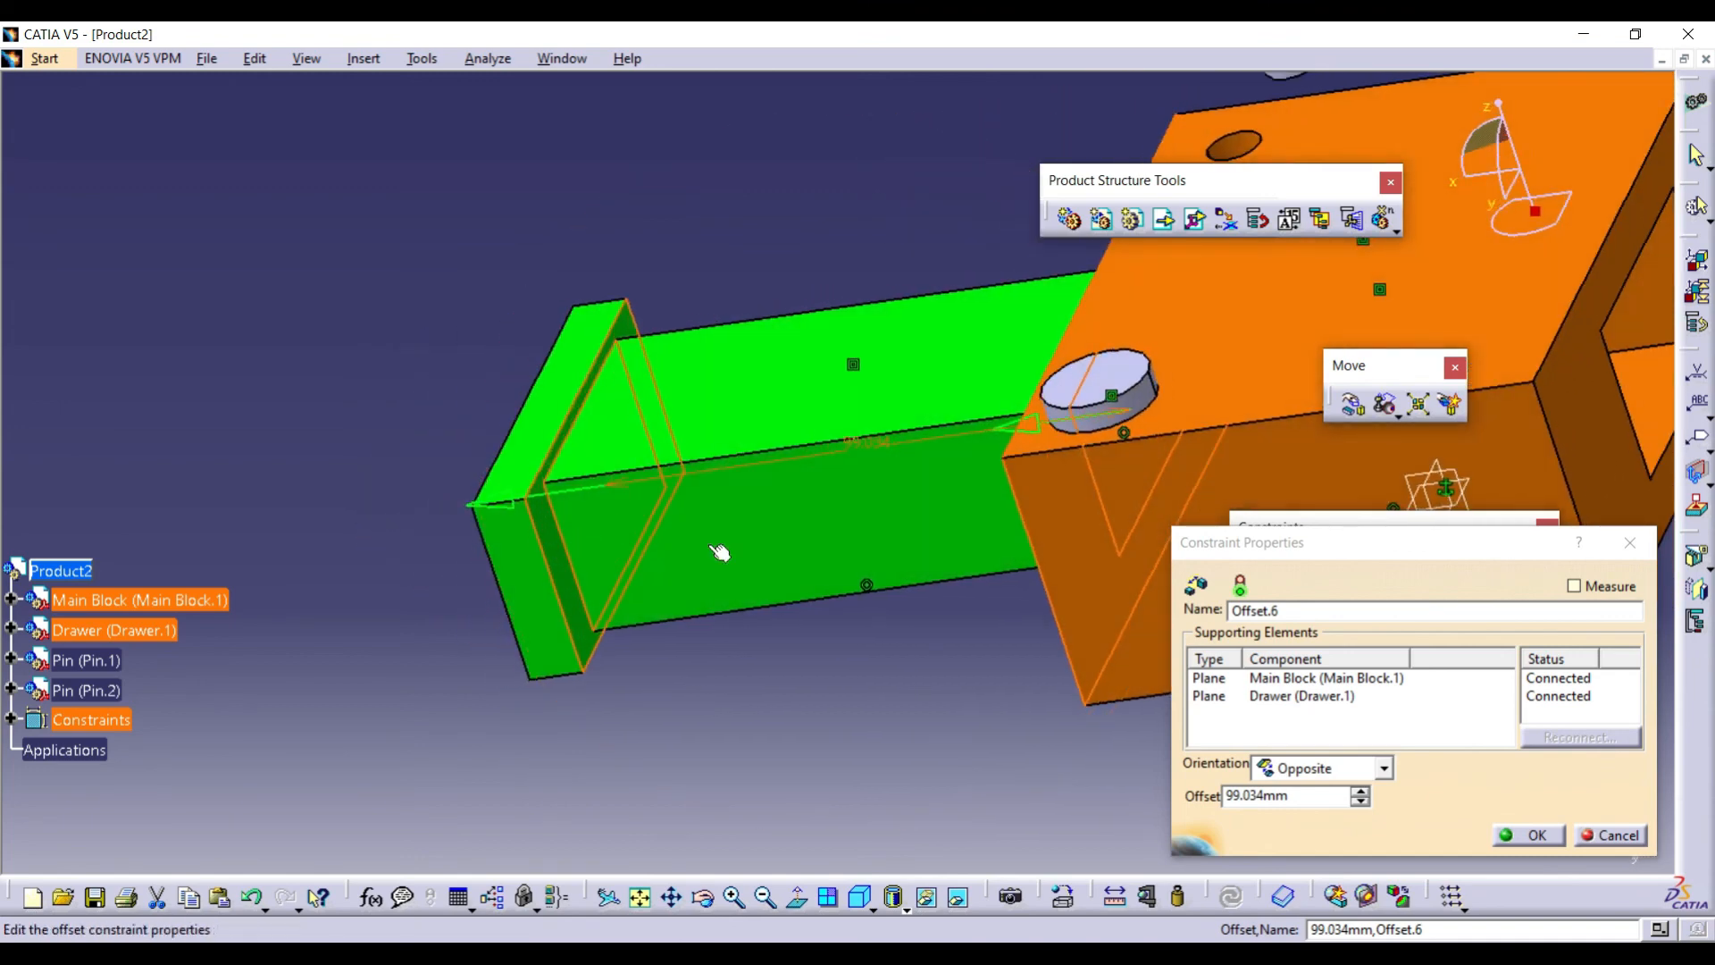
drag(1340, 556, 968, 442)
middle_drag(689, 500, 810, 494)
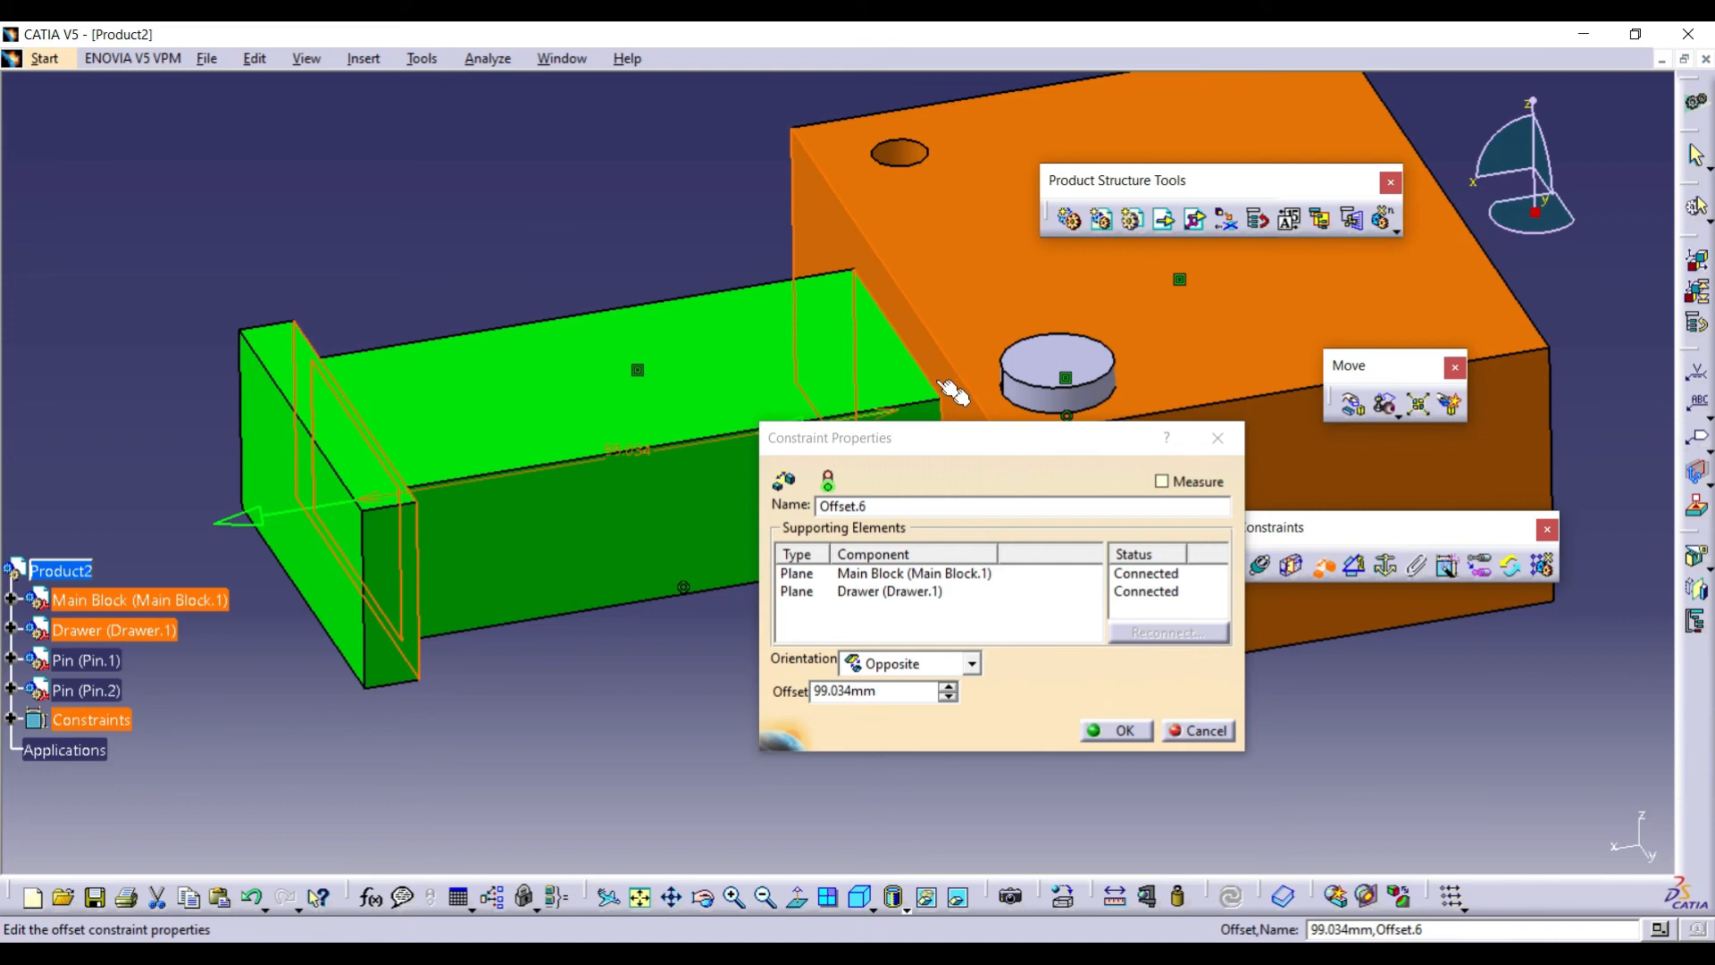
middle_drag(897, 322, 935, 304)
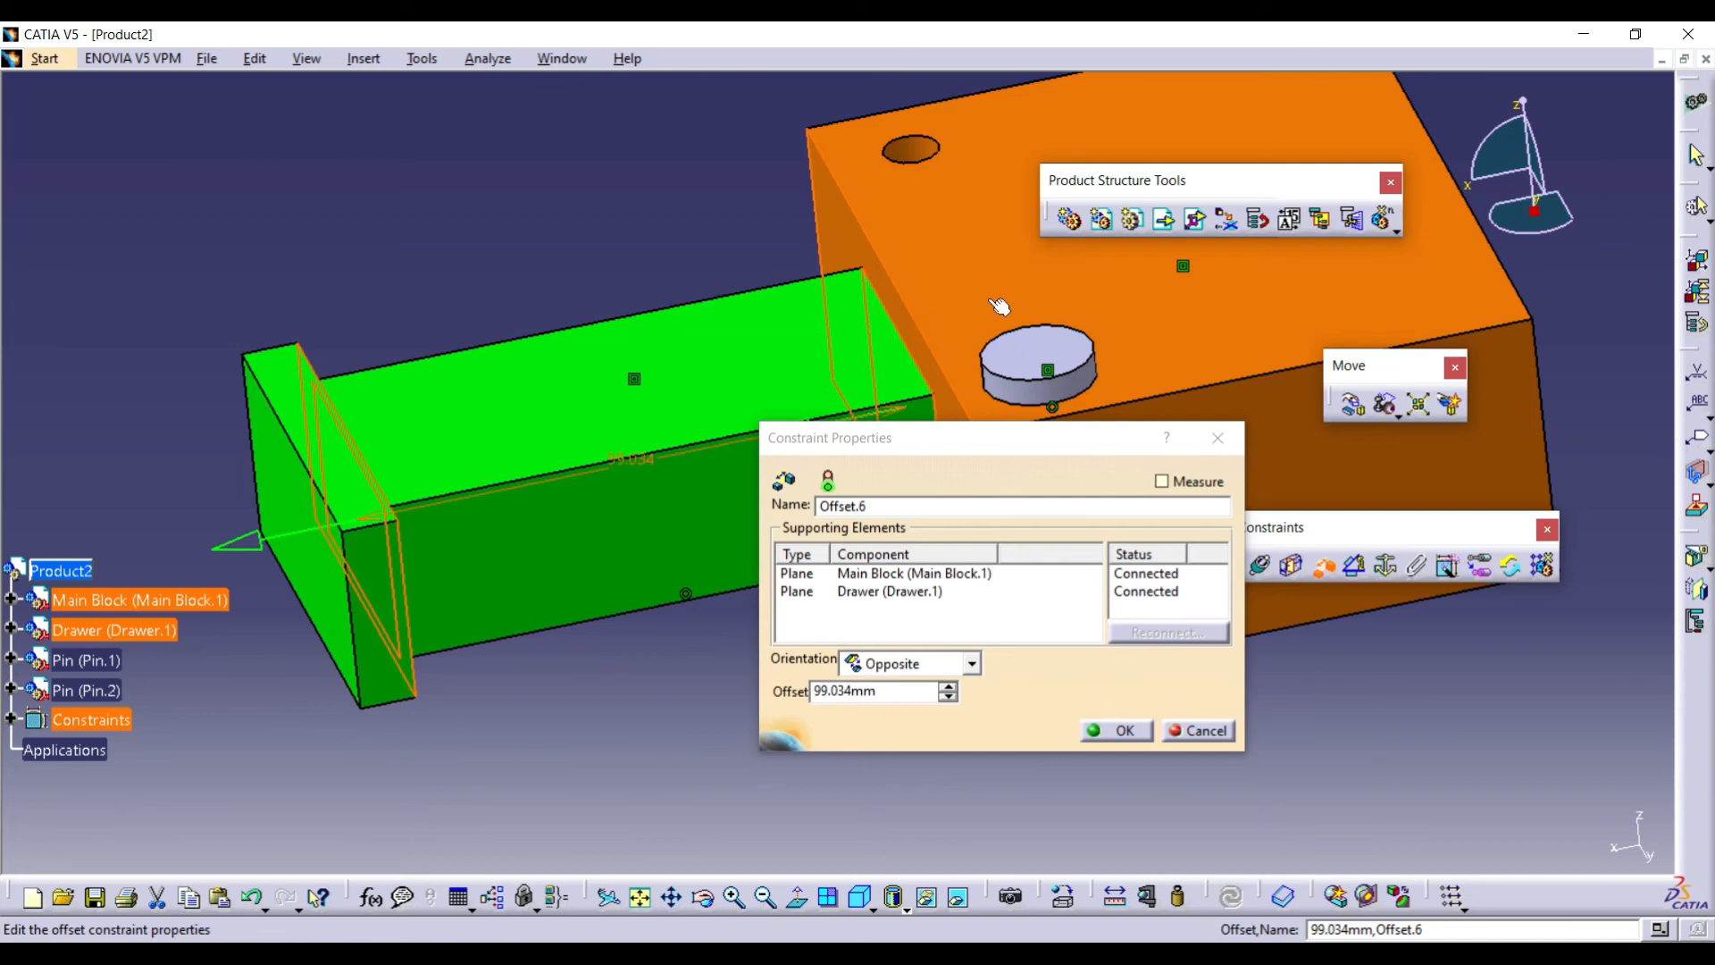
middle_drag(467, 605, 672, 400)
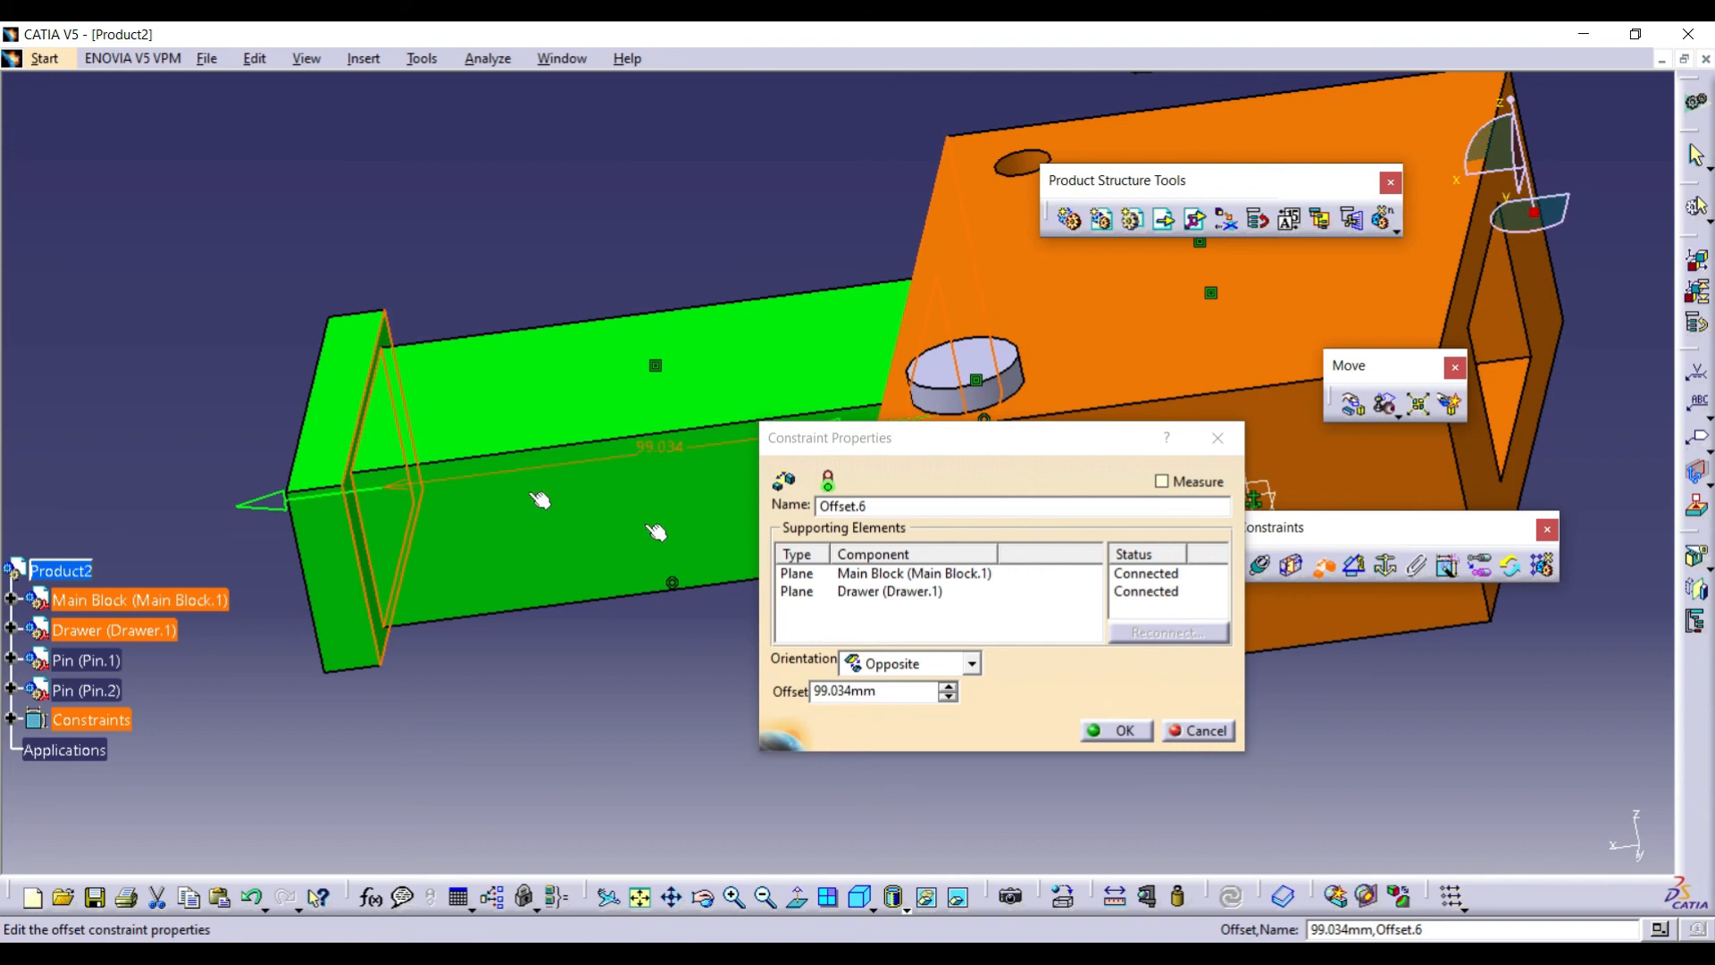
click(1197, 731)
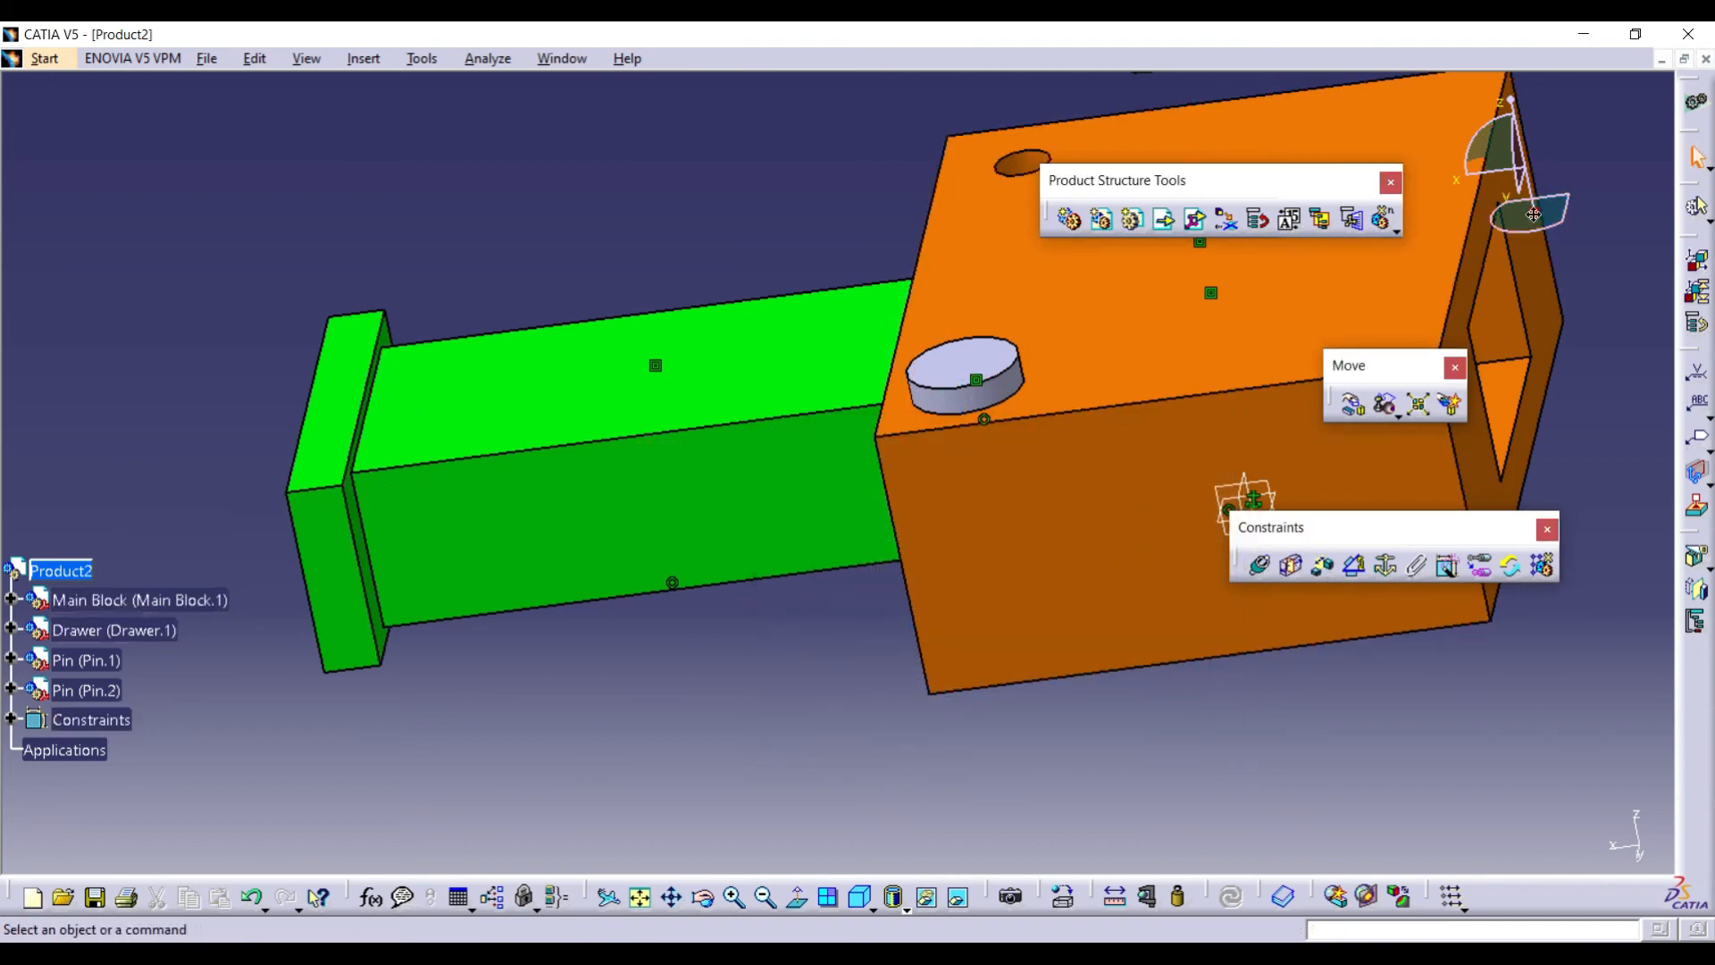
Move the Drawer lengthwise through the Main Block to its opposite side with the compass, and update the assembly.
drag(1534, 212, 1548, 336)
middle_drag(1345, 310, 767, 496)
drag(986, 451, 1117, 289)
click(1171, 274)
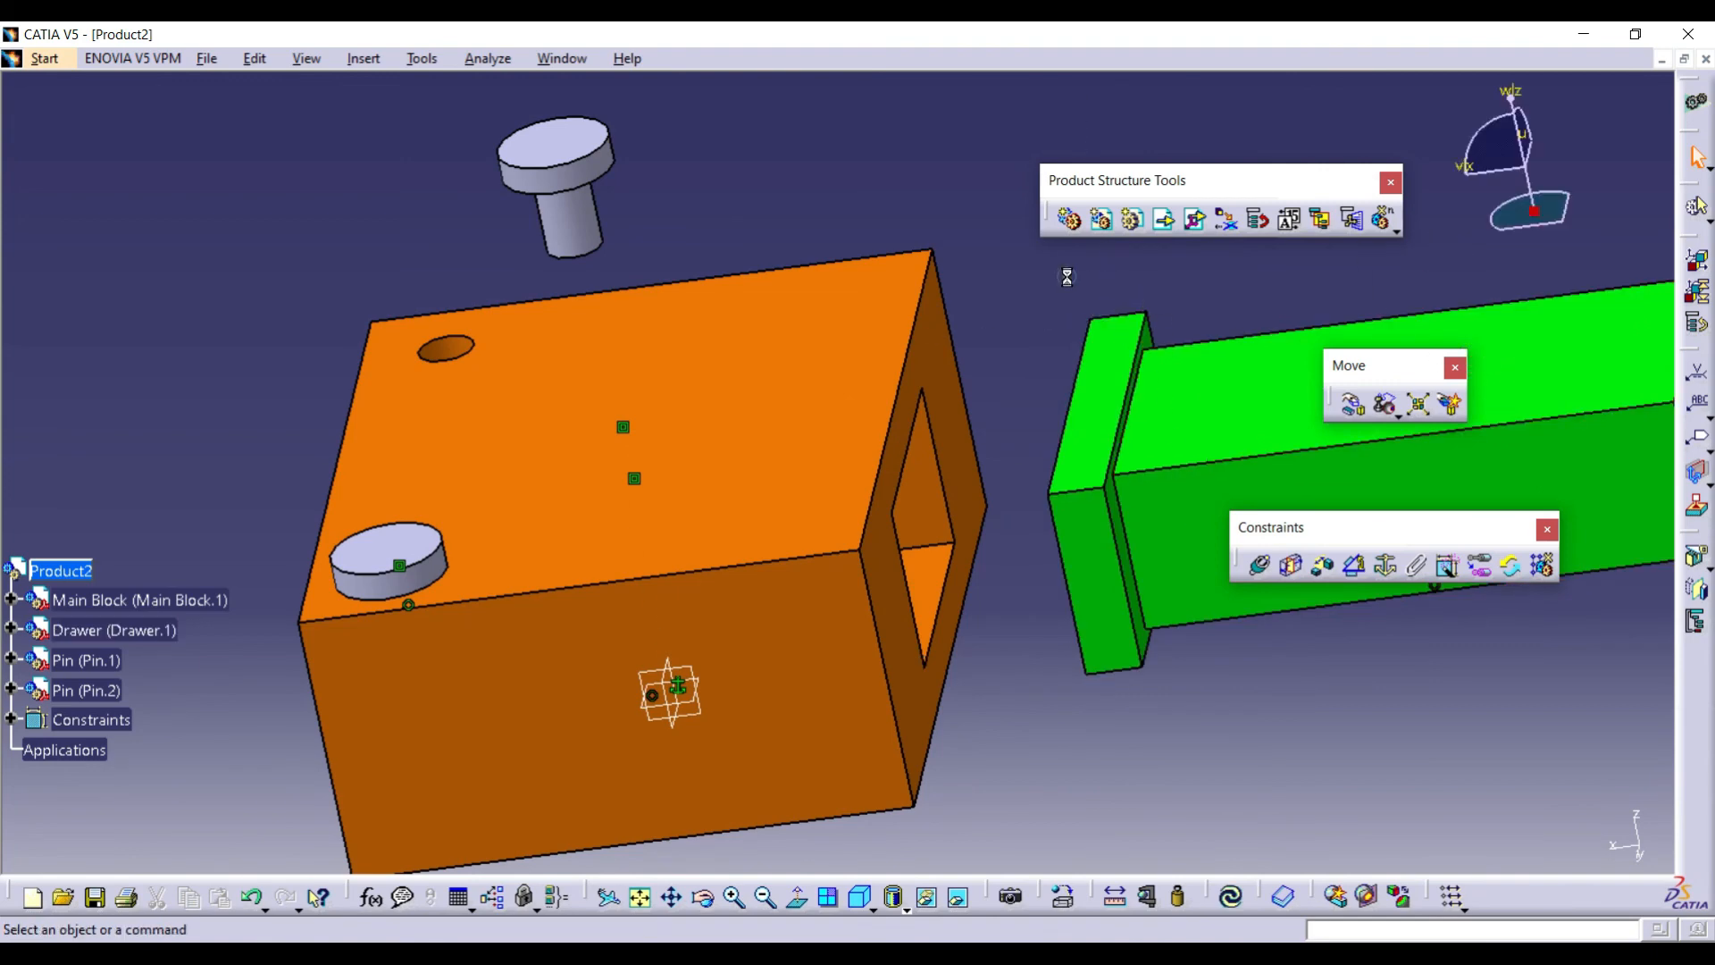
click(1233, 906)
Try an offset constraint between the inner face of the Drawer's end plate and the Main Block's opening face farthest from the Drawer.
middle_drag(1273, 670, 938, 697)
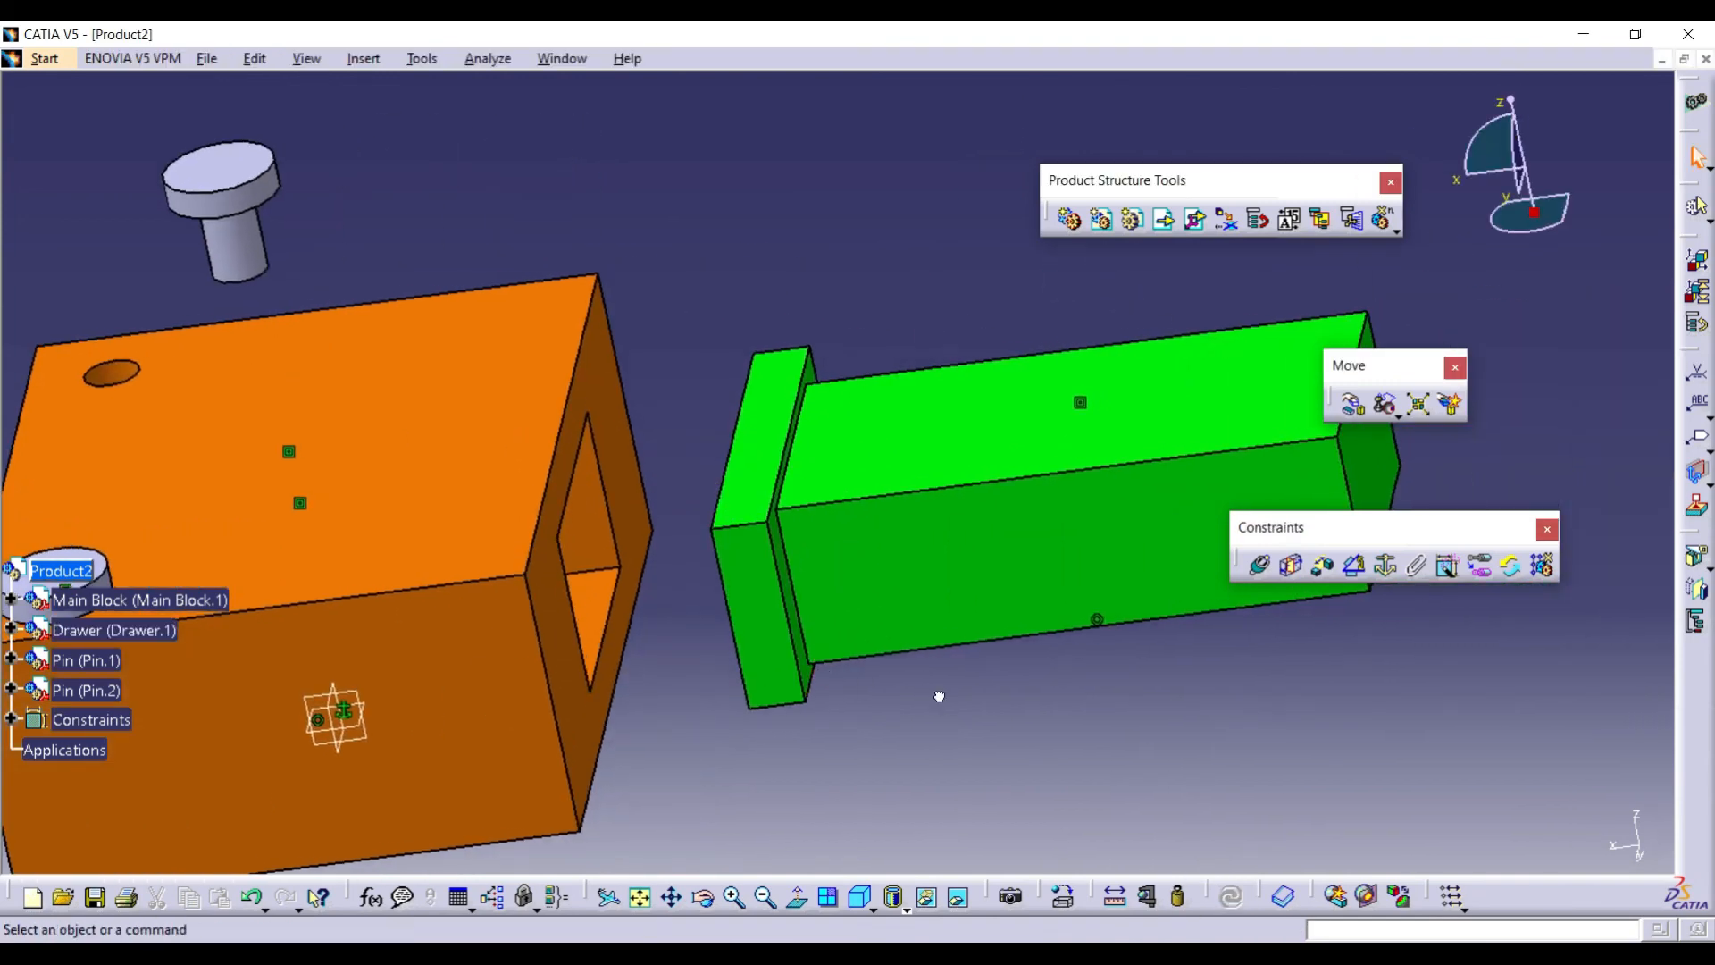
click(1325, 565)
middle_drag(888, 567, 806, 511)
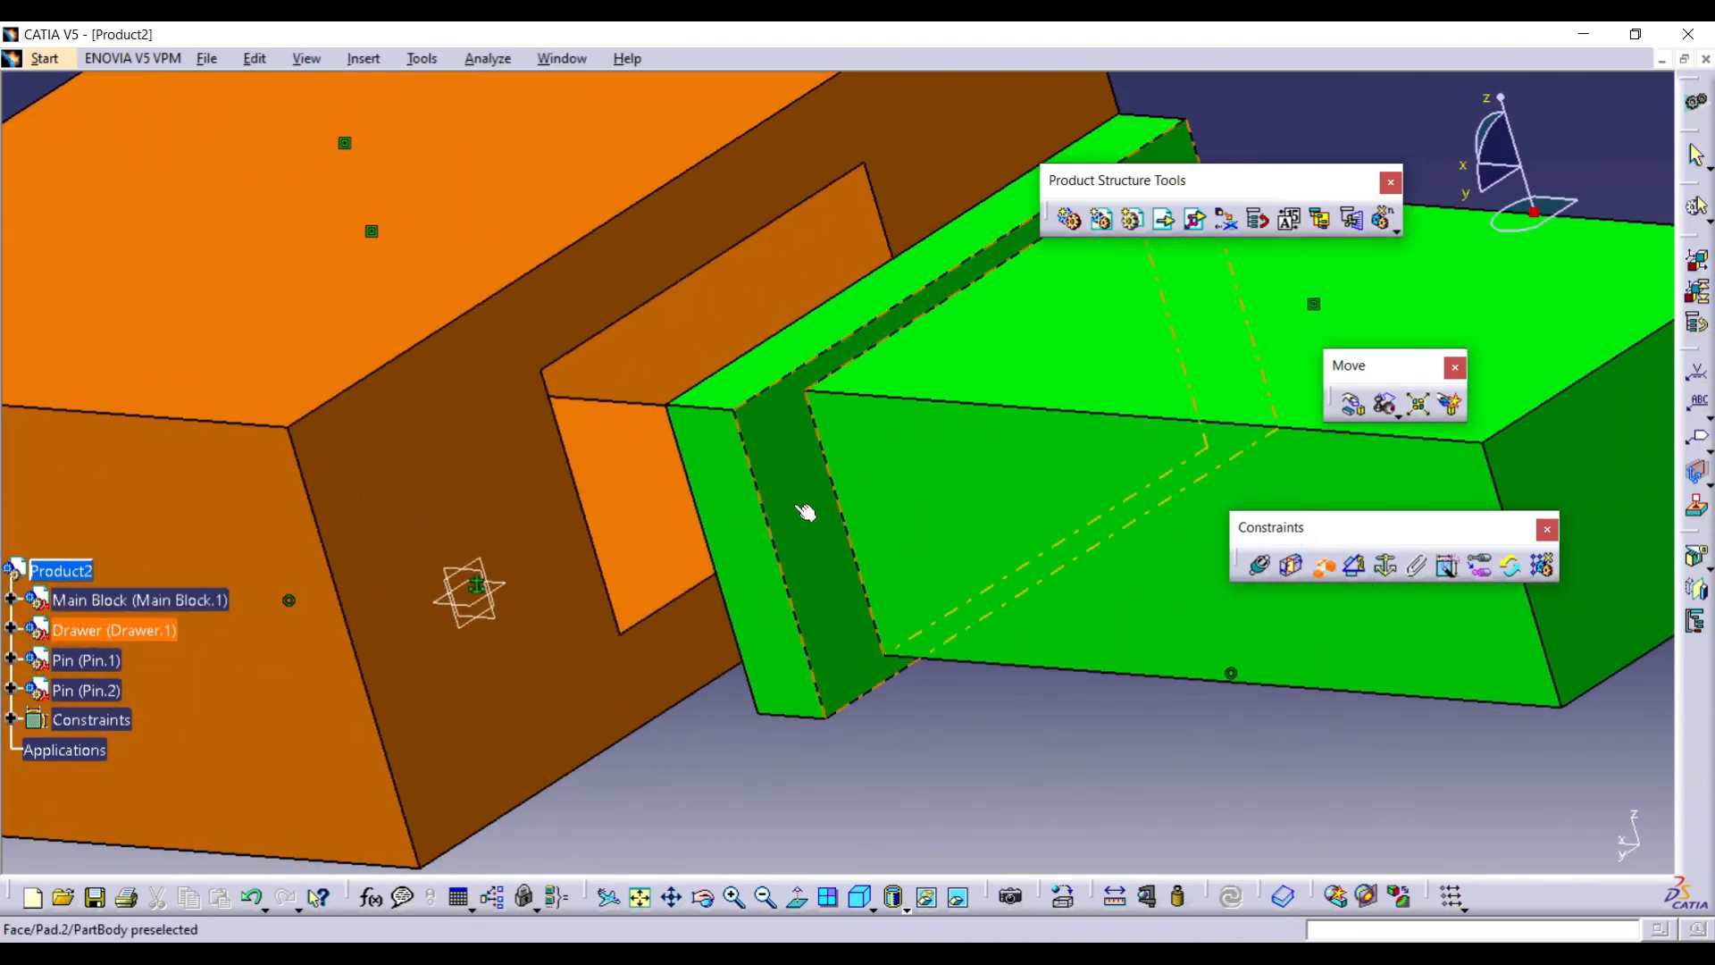
click(801, 488)
middle_drag(779, 413, 755, 572)
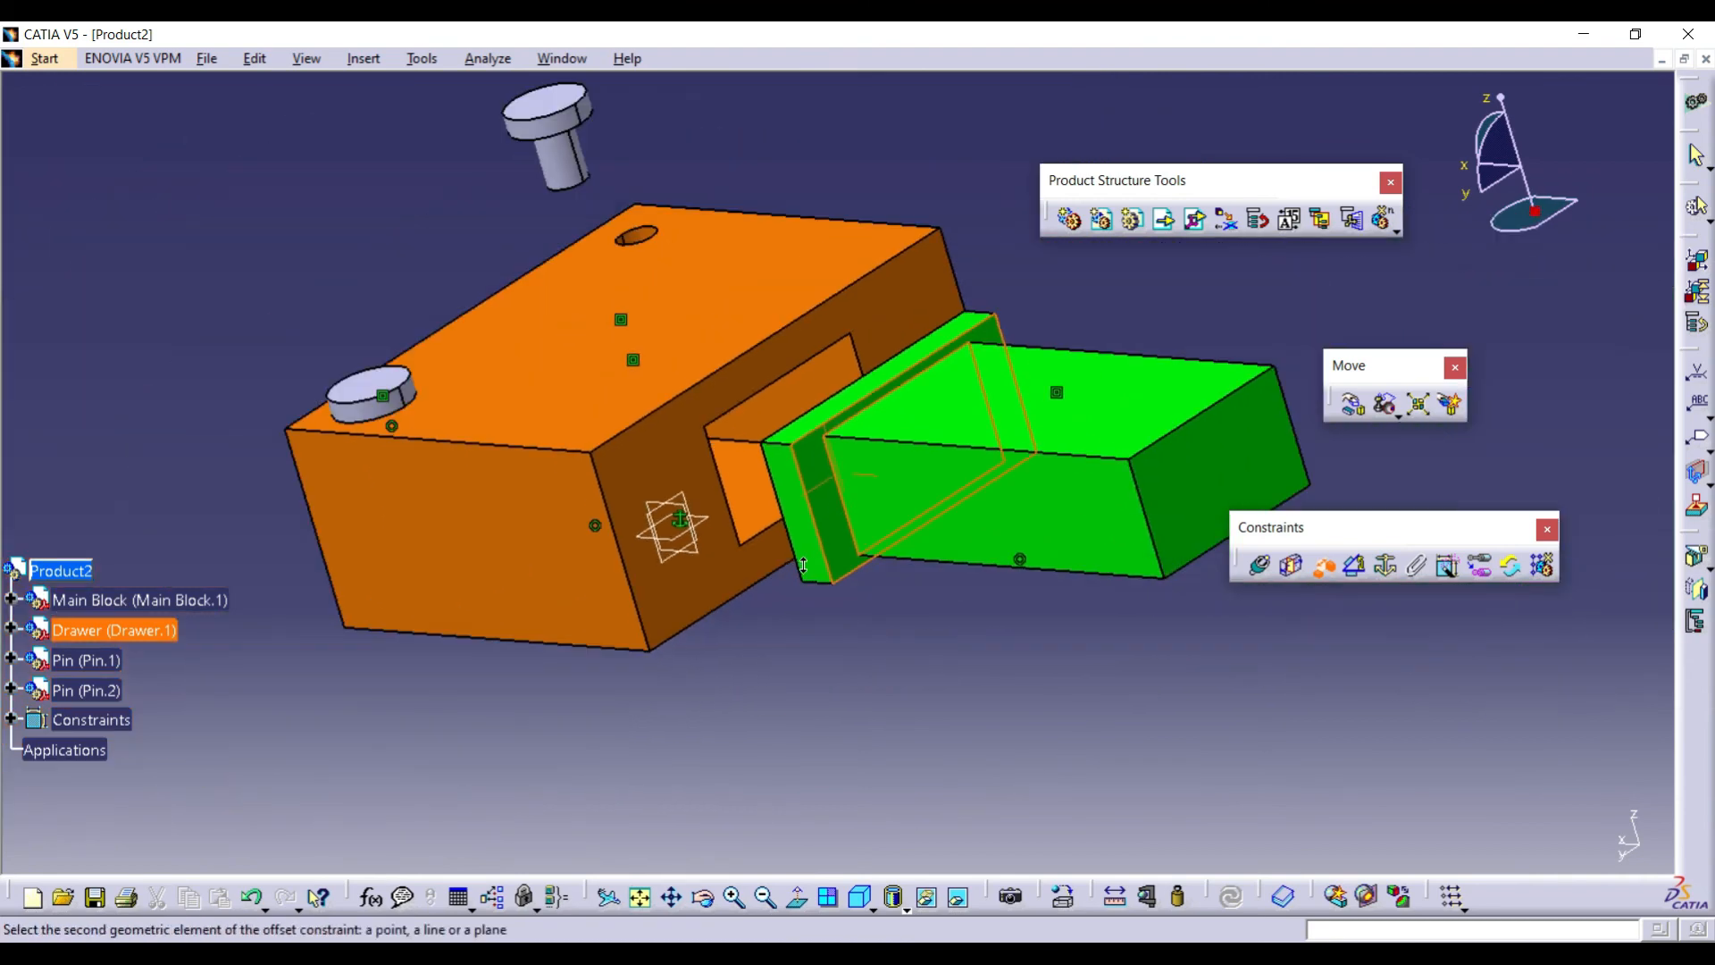
middle_click(564, 444)
middle_drag(524, 480, 607, 572)
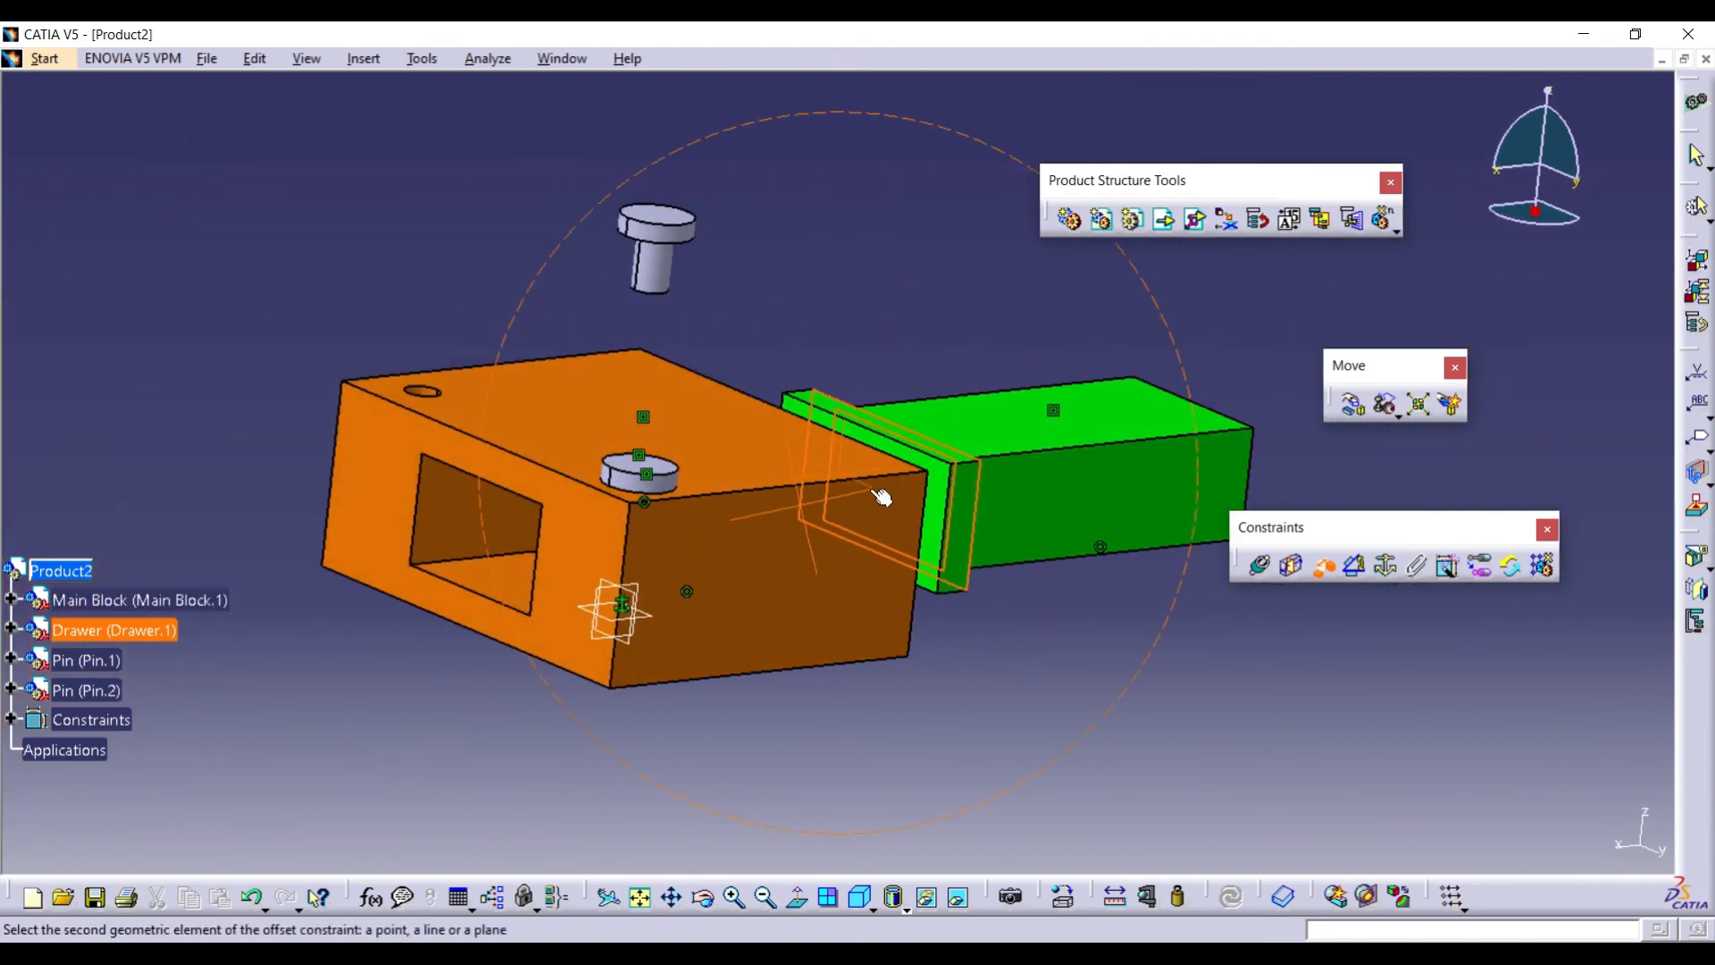
click(598, 539)
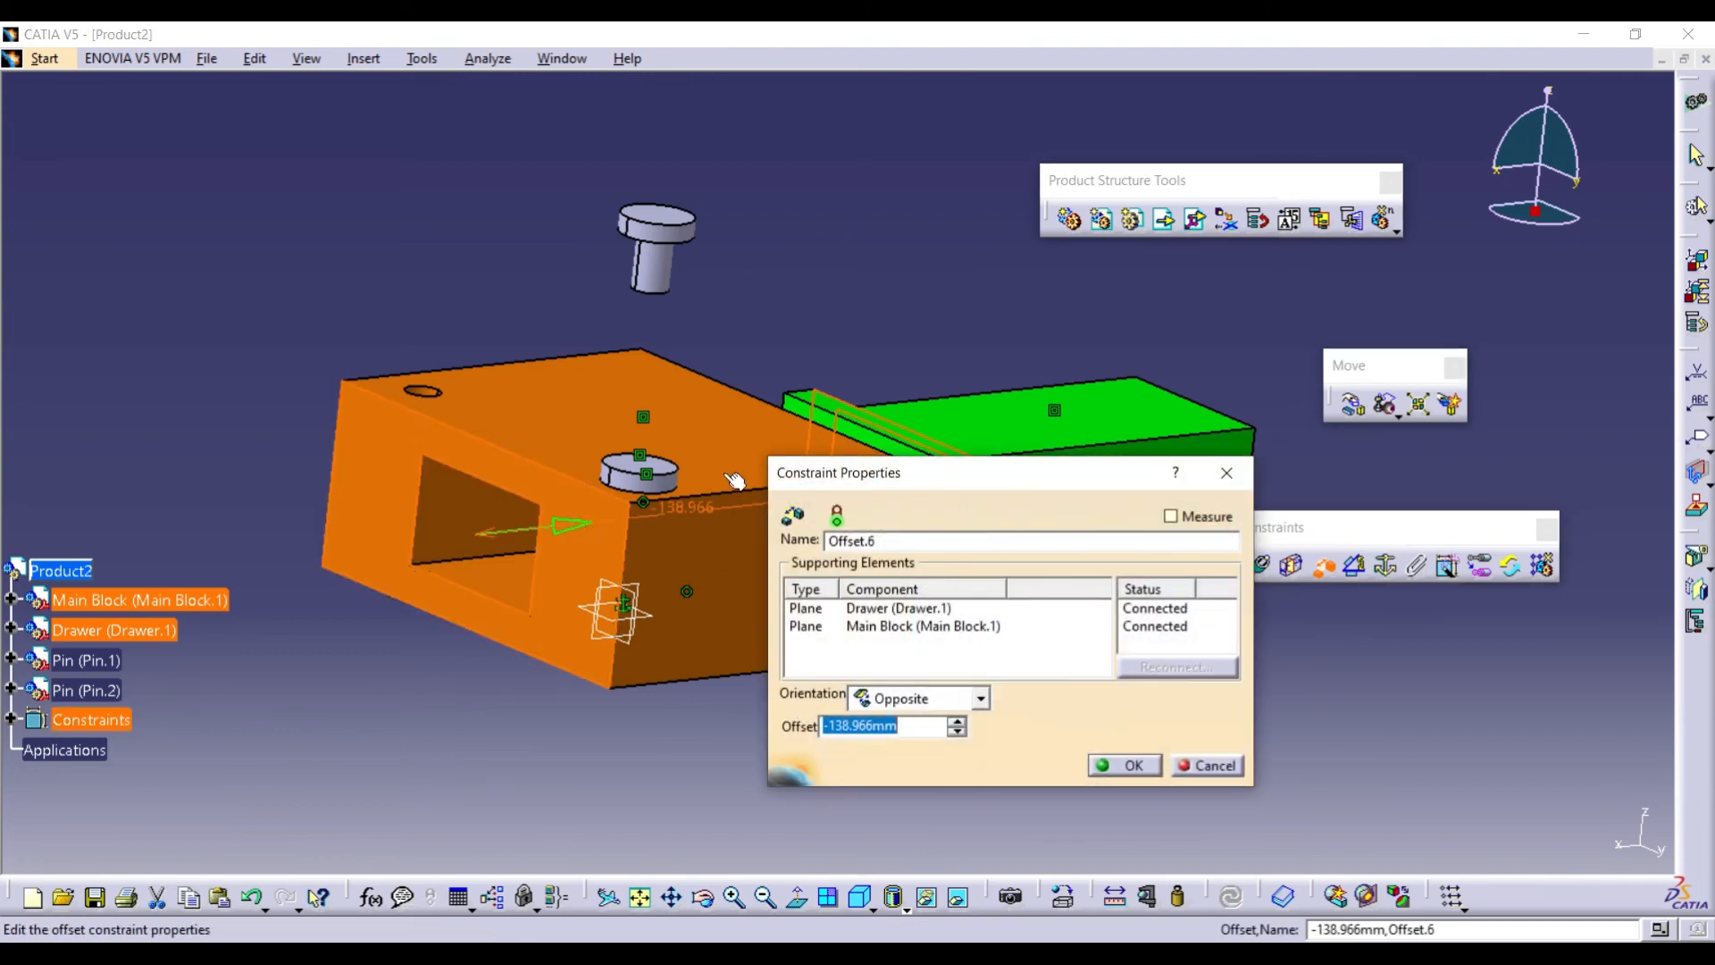
Try the Same orientation instead of Opposite for the offset constraint, inspect the direction arrows, and cancel the constraint.
middle_click(672, 480)
middle_click(967, 435)
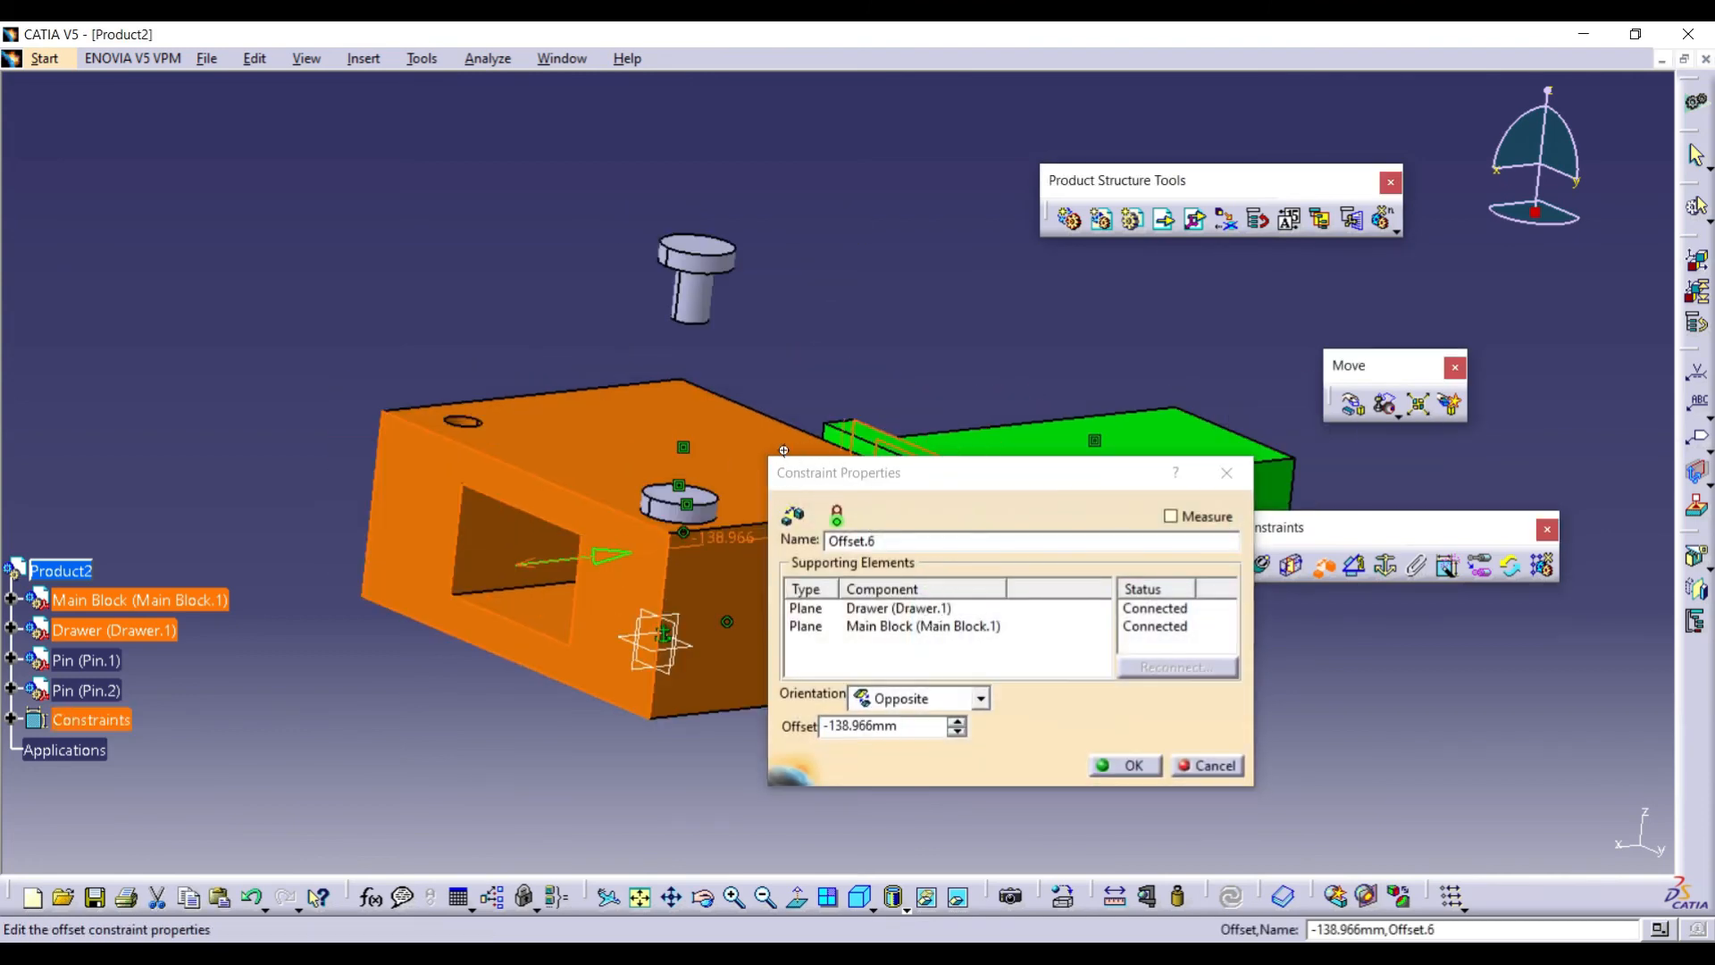
middle_drag(784, 450, 632, 474)
click(981, 699)
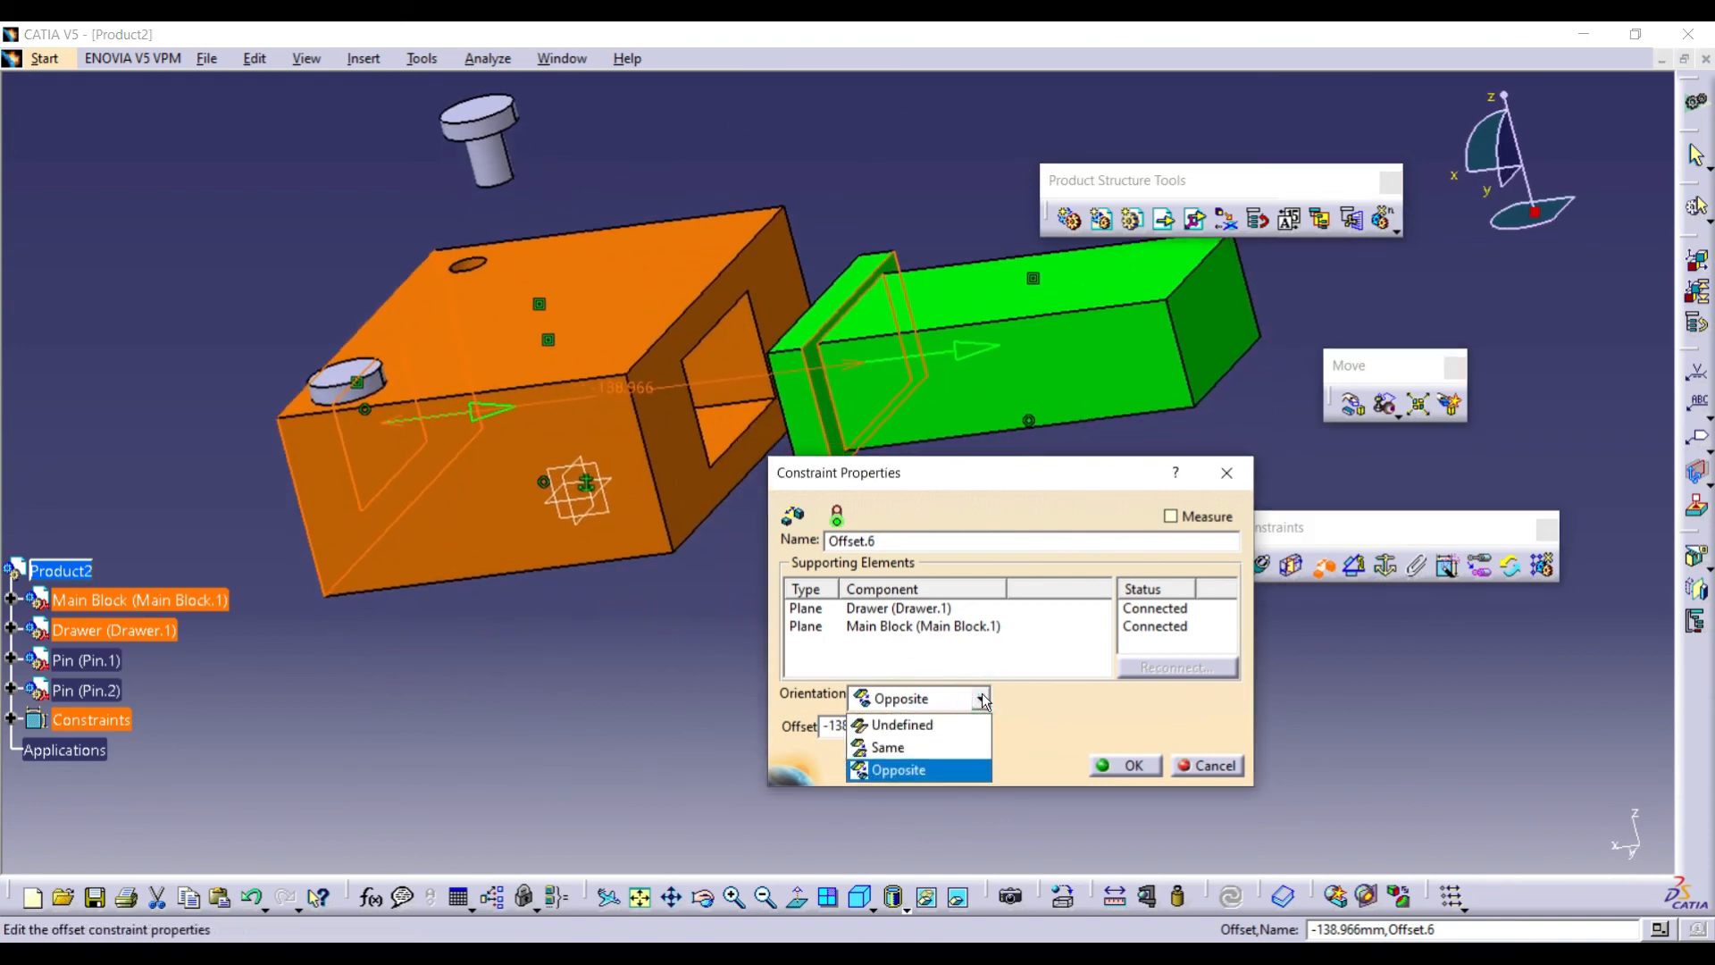
click(971, 748)
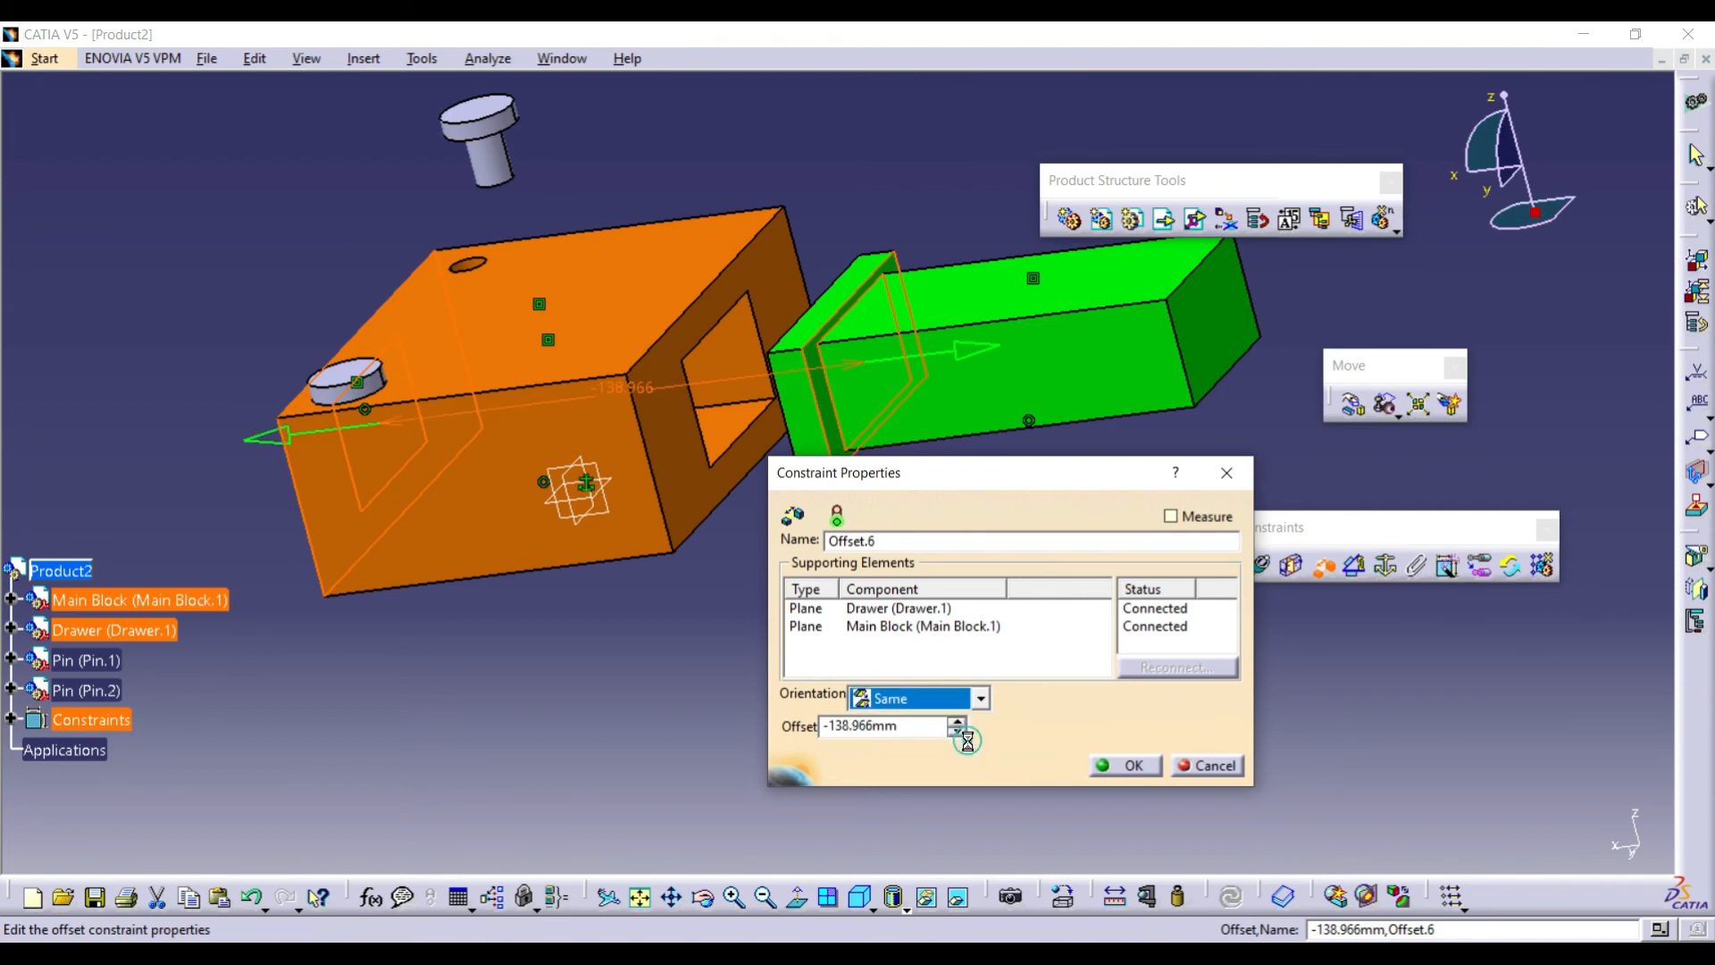
middle_drag(739, 396, 716, 424)
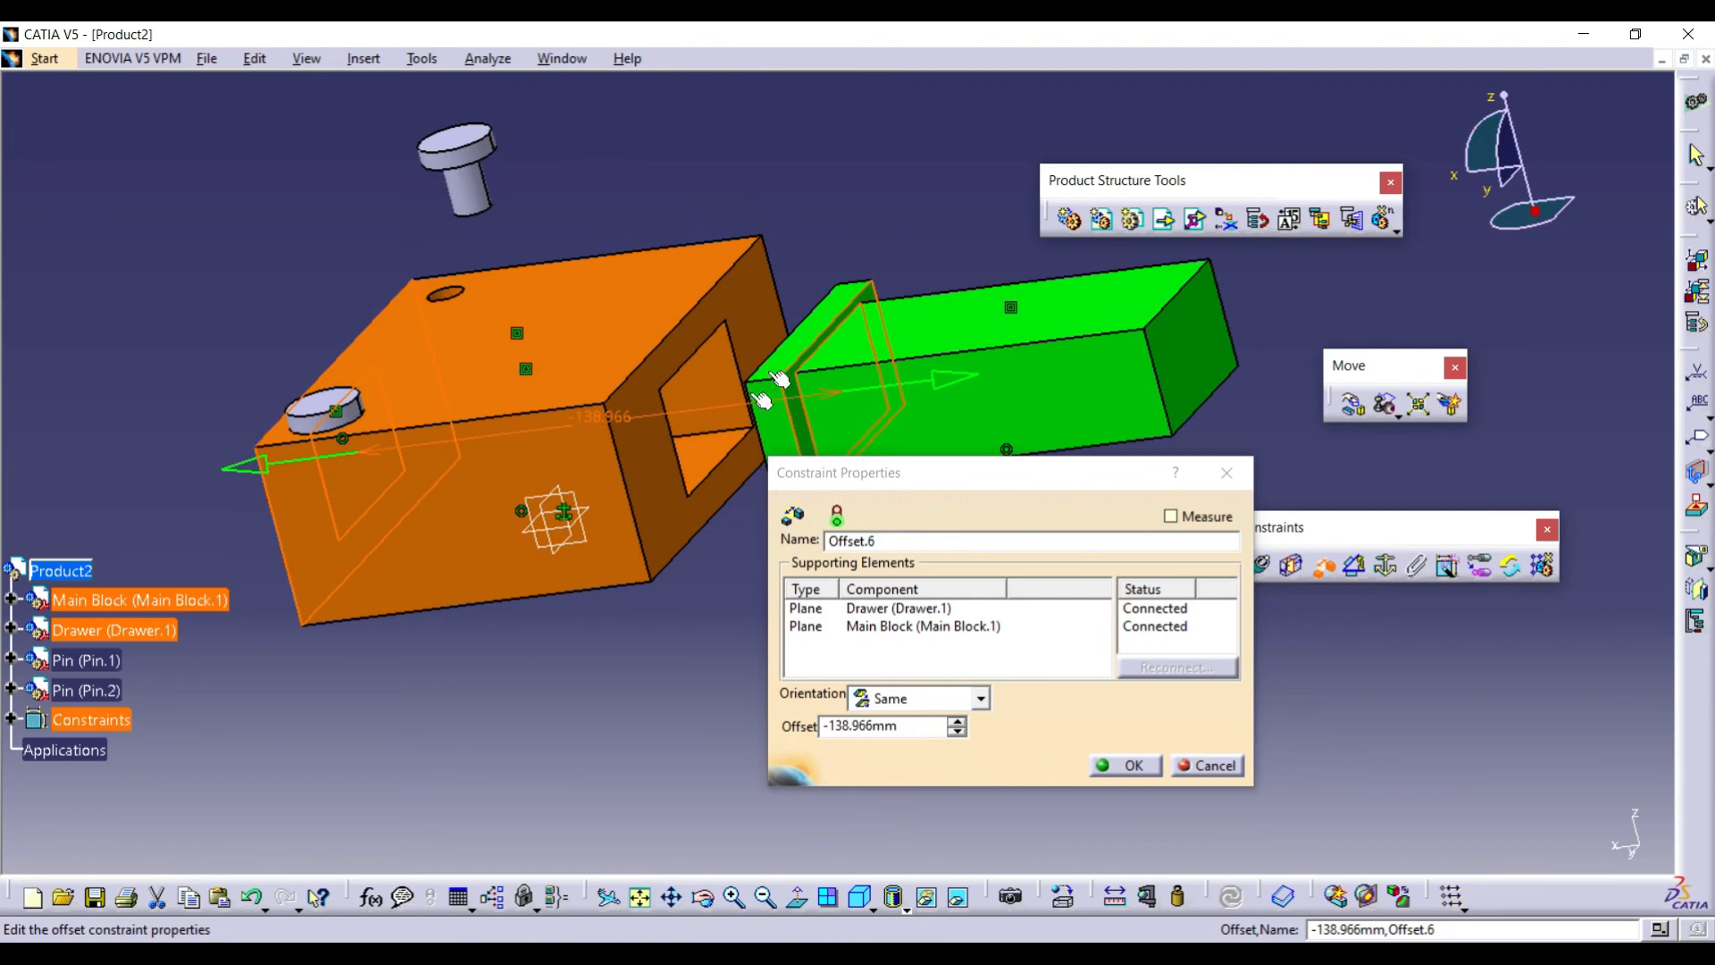
click(1213, 766)
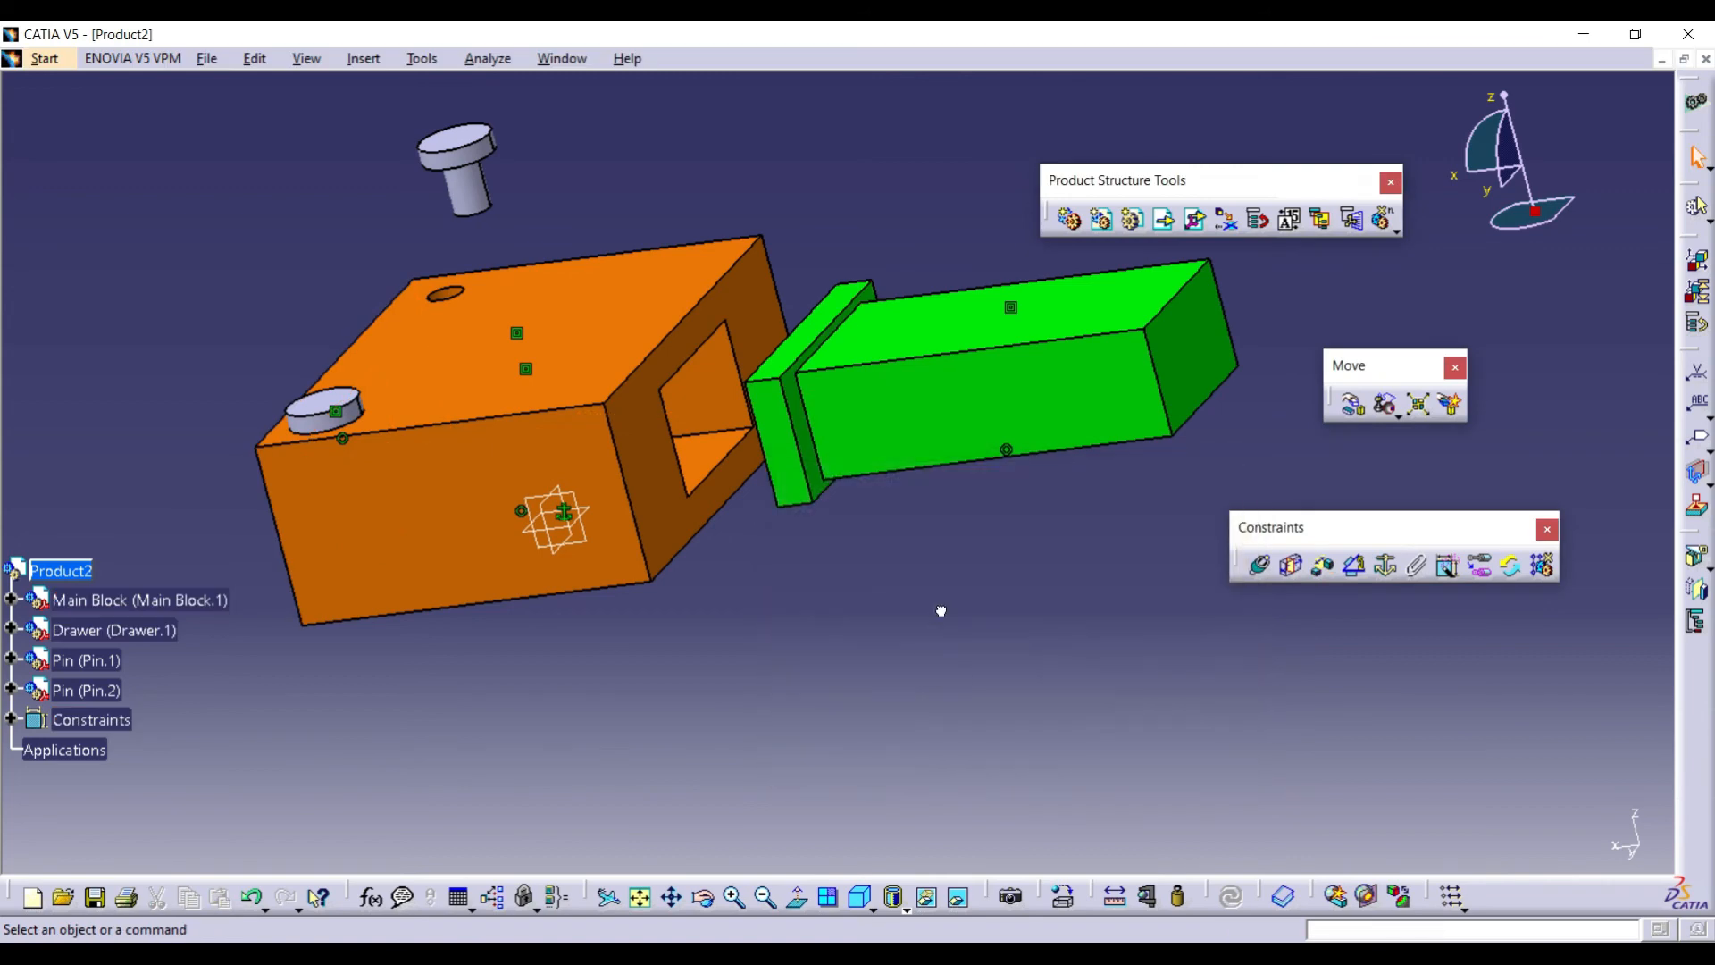
Examine the Main Block's opening face nearest the Drawer and the Drawer's free end face to compare their directions.
middle_drag(938, 605, 1070, 507)
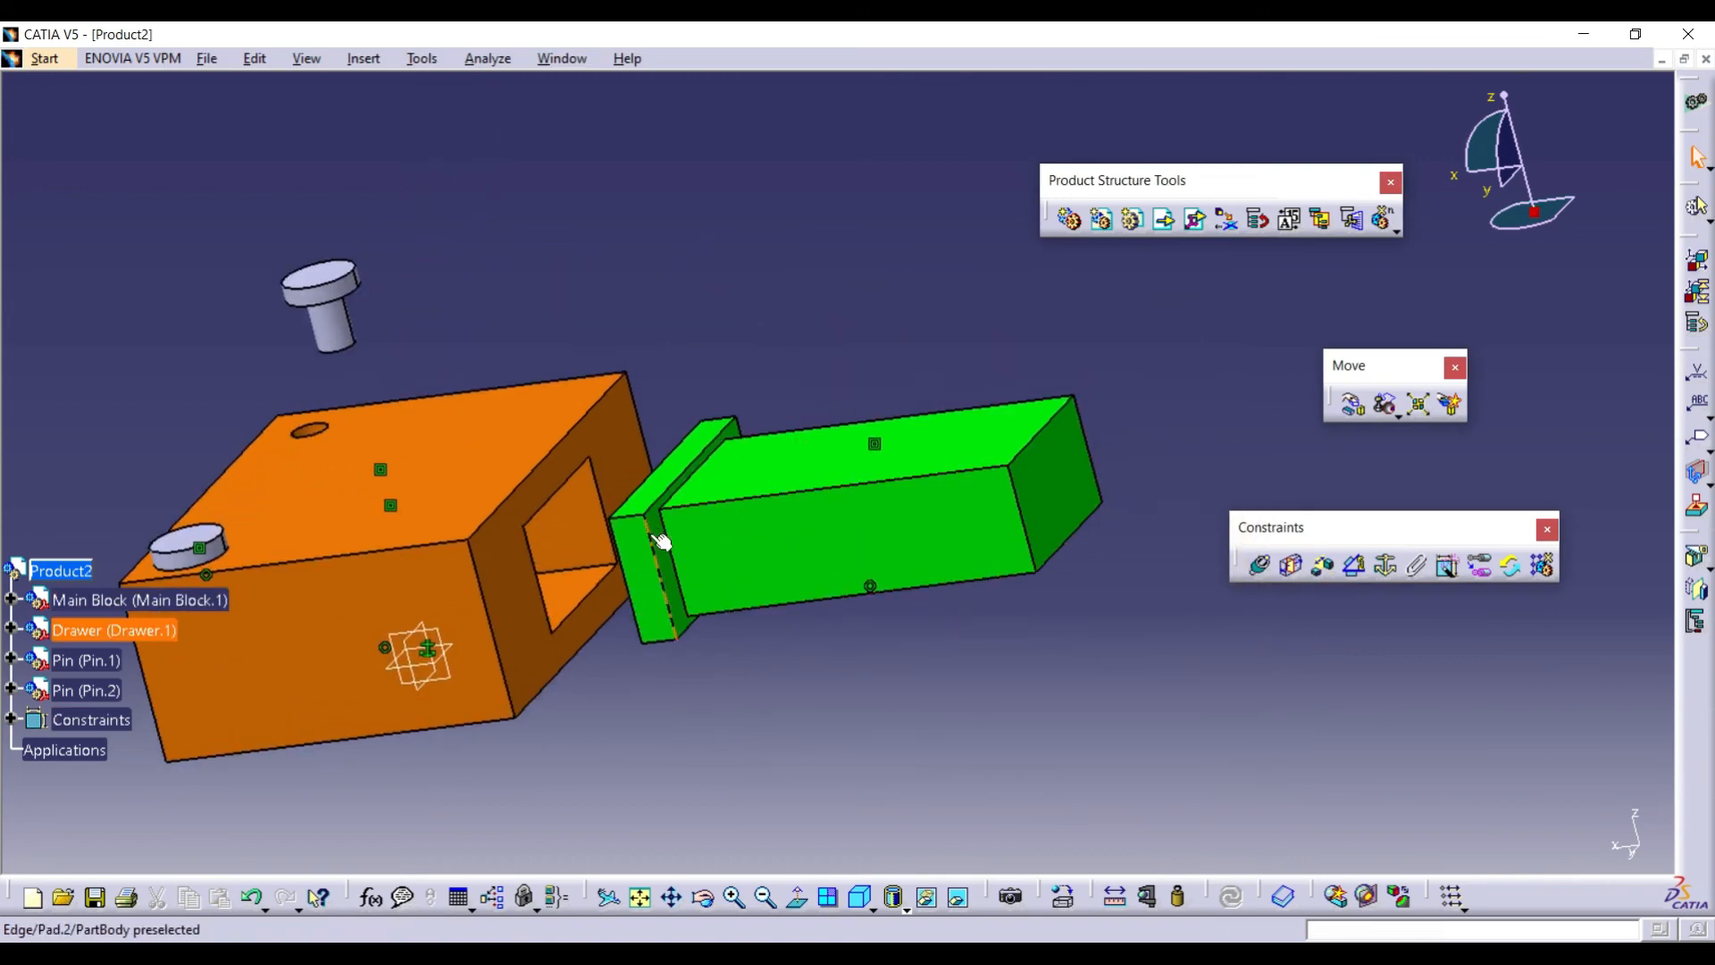
middle_drag(616, 532, 892, 437)
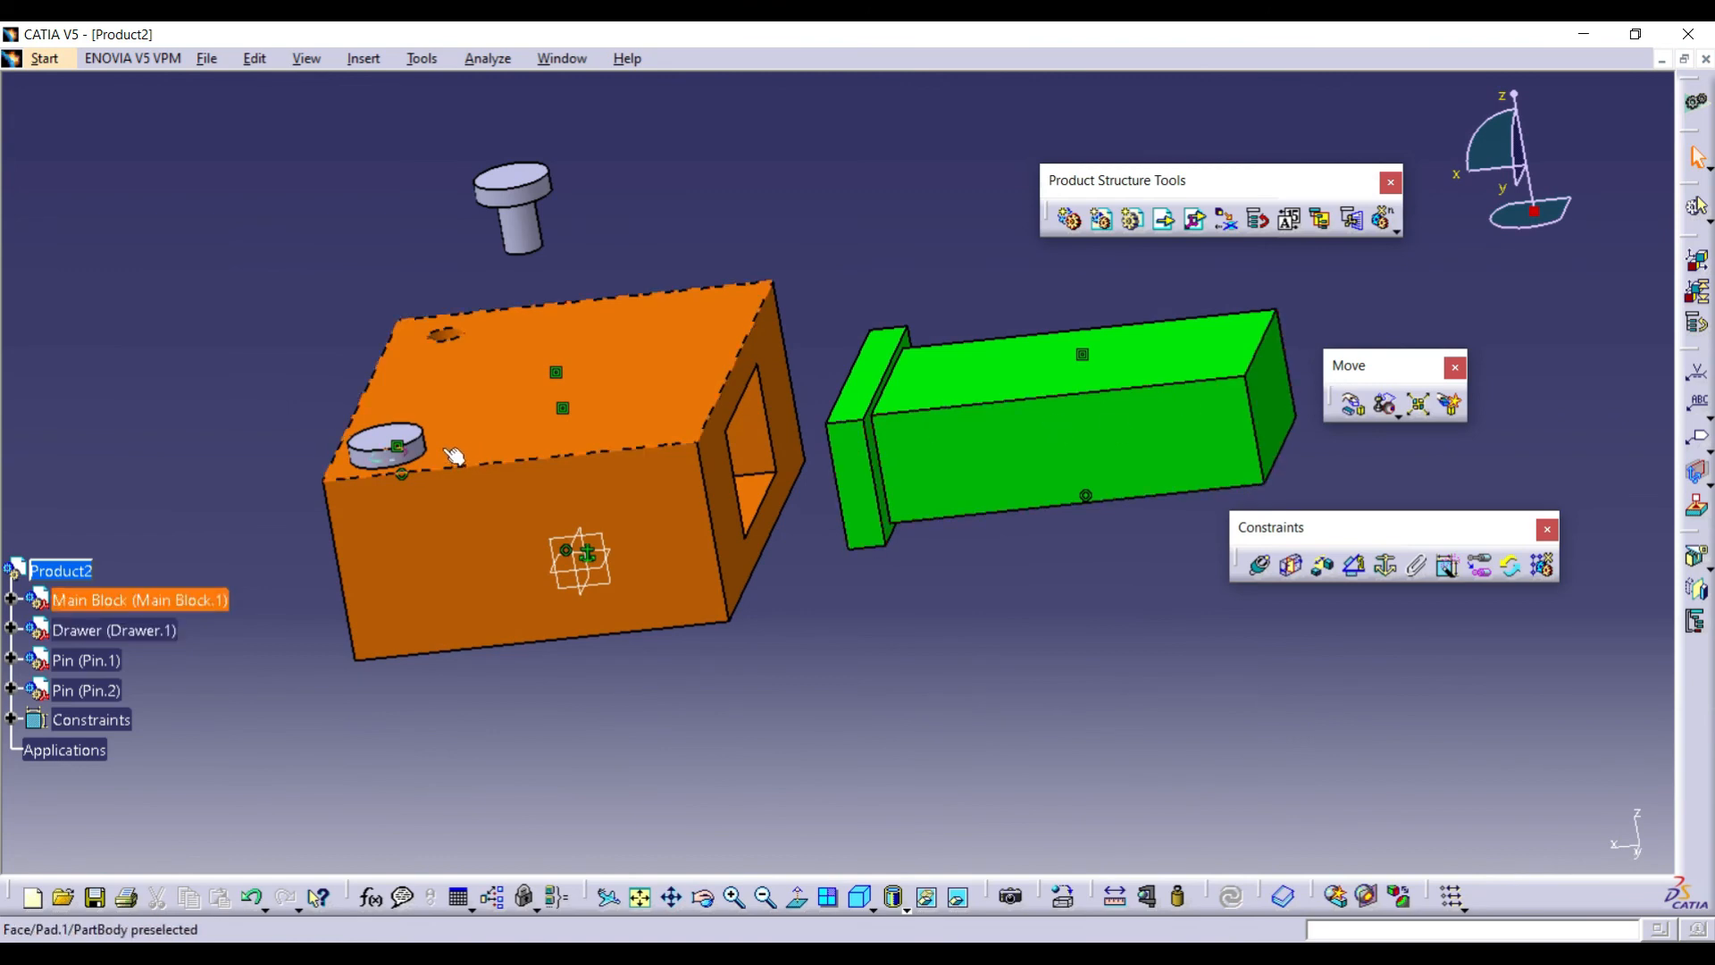
middle_drag(759, 522, 714, 532)
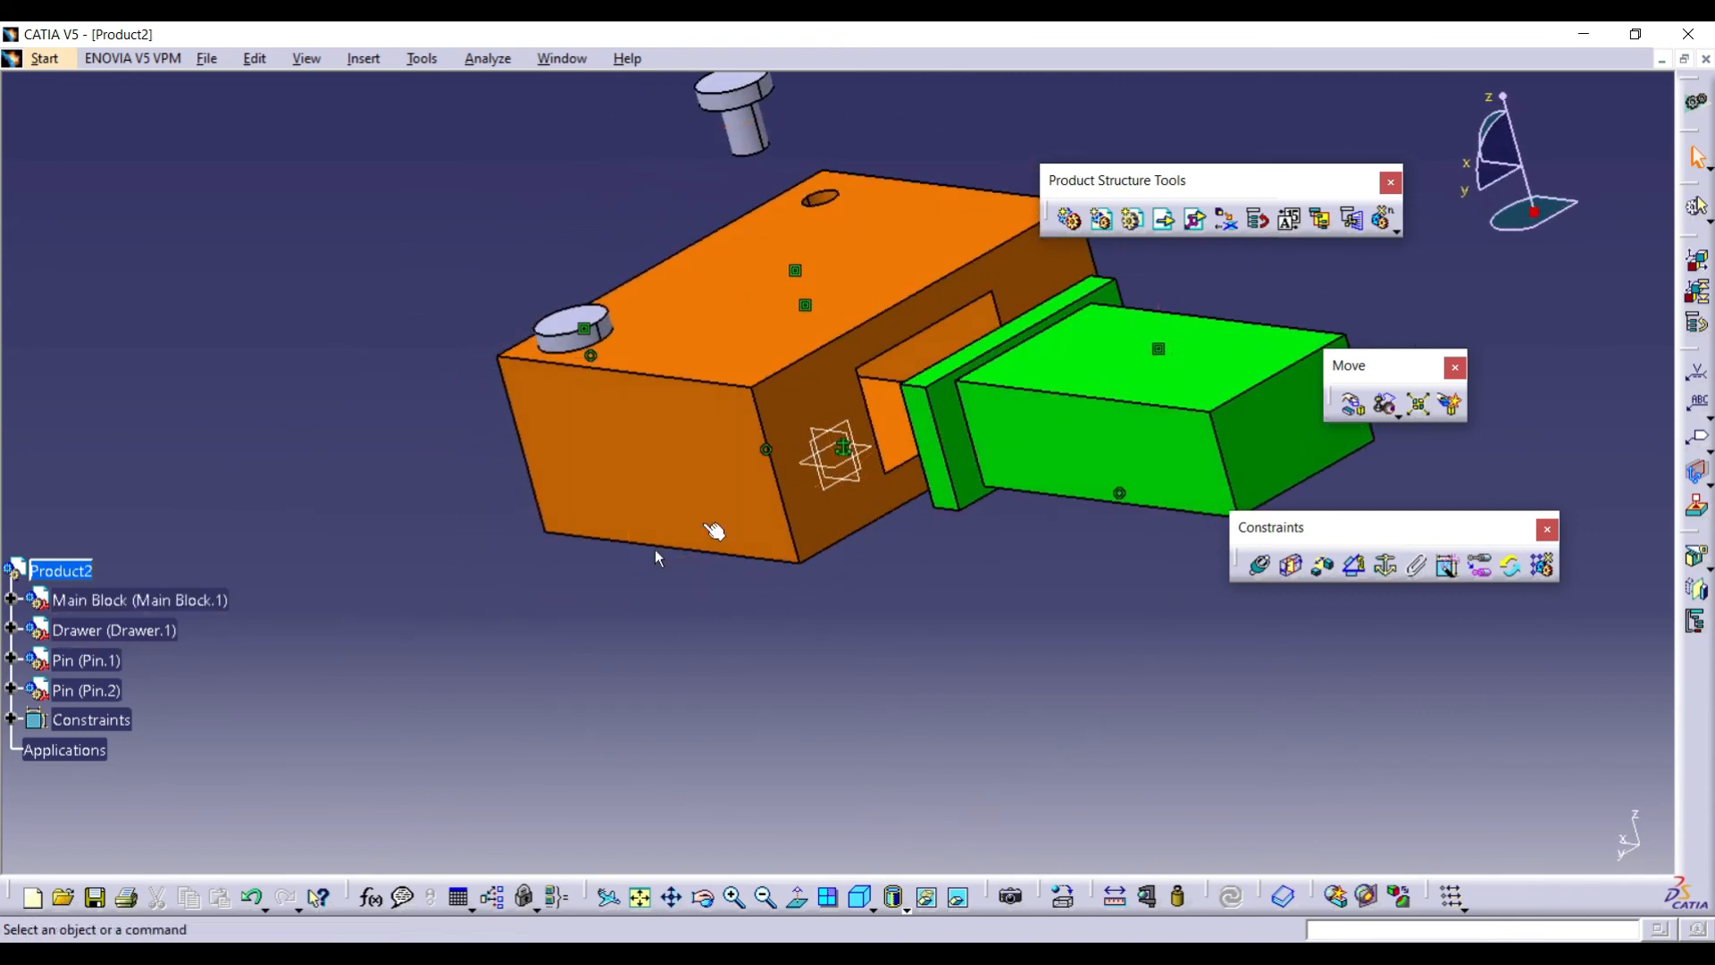
click(814, 392)
middle_drag(872, 466, 676, 526)
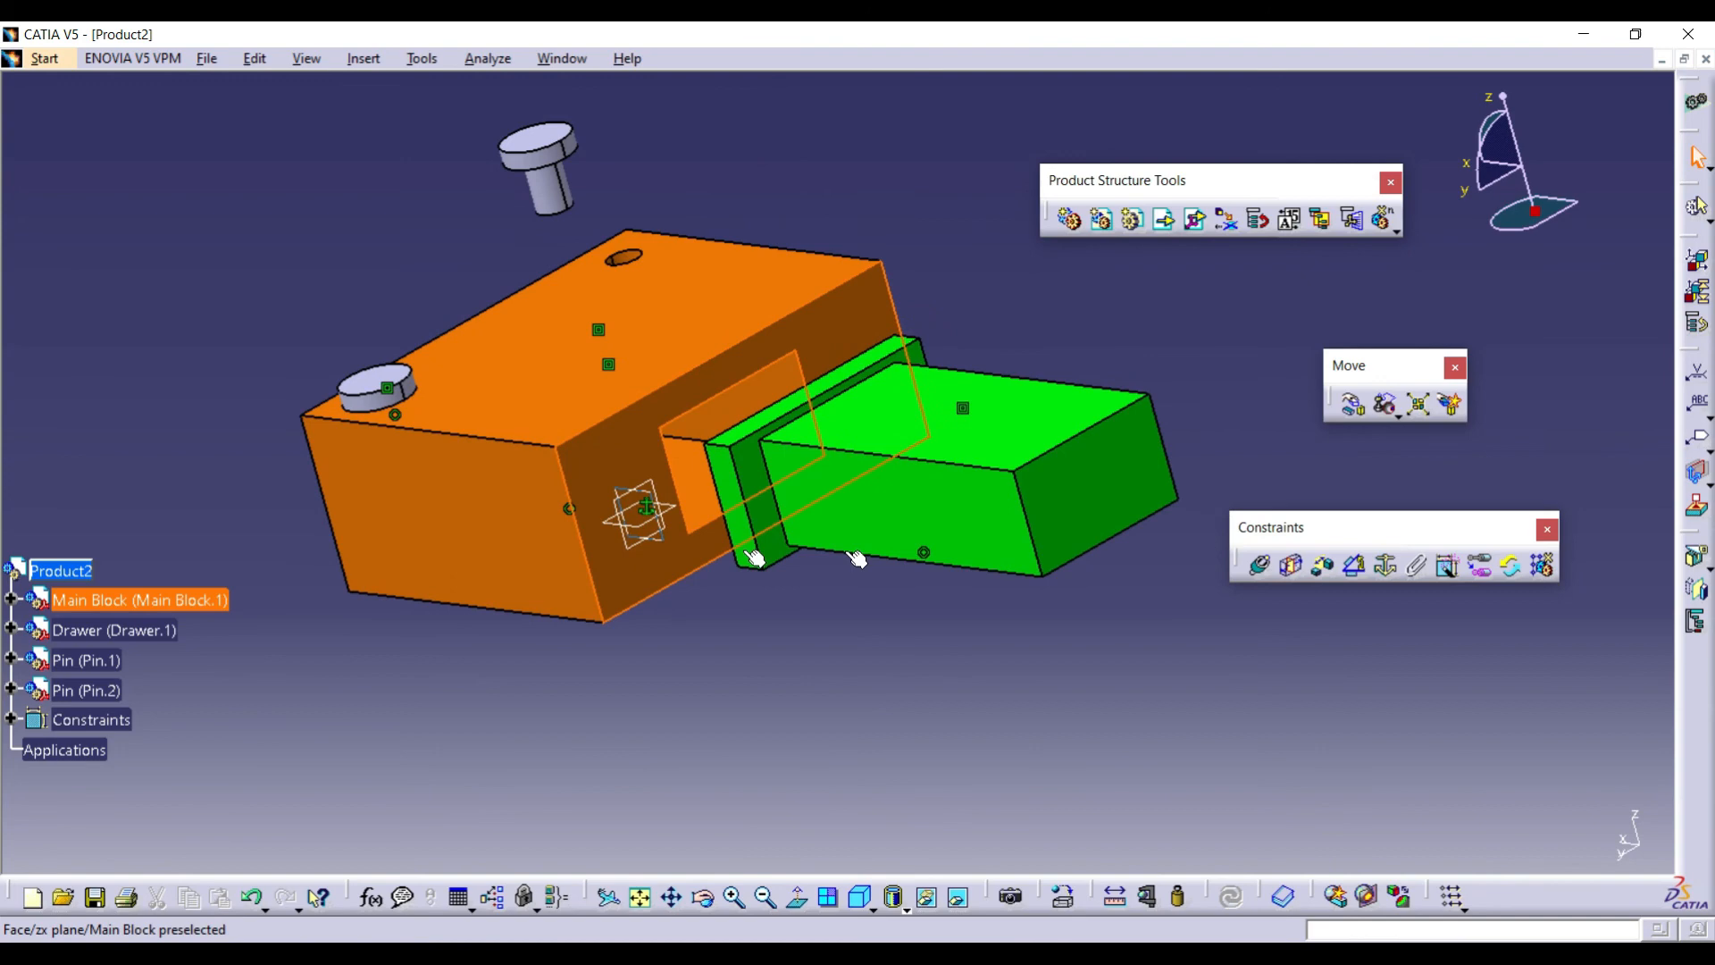
click(1112, 491)
click(1141, 611)
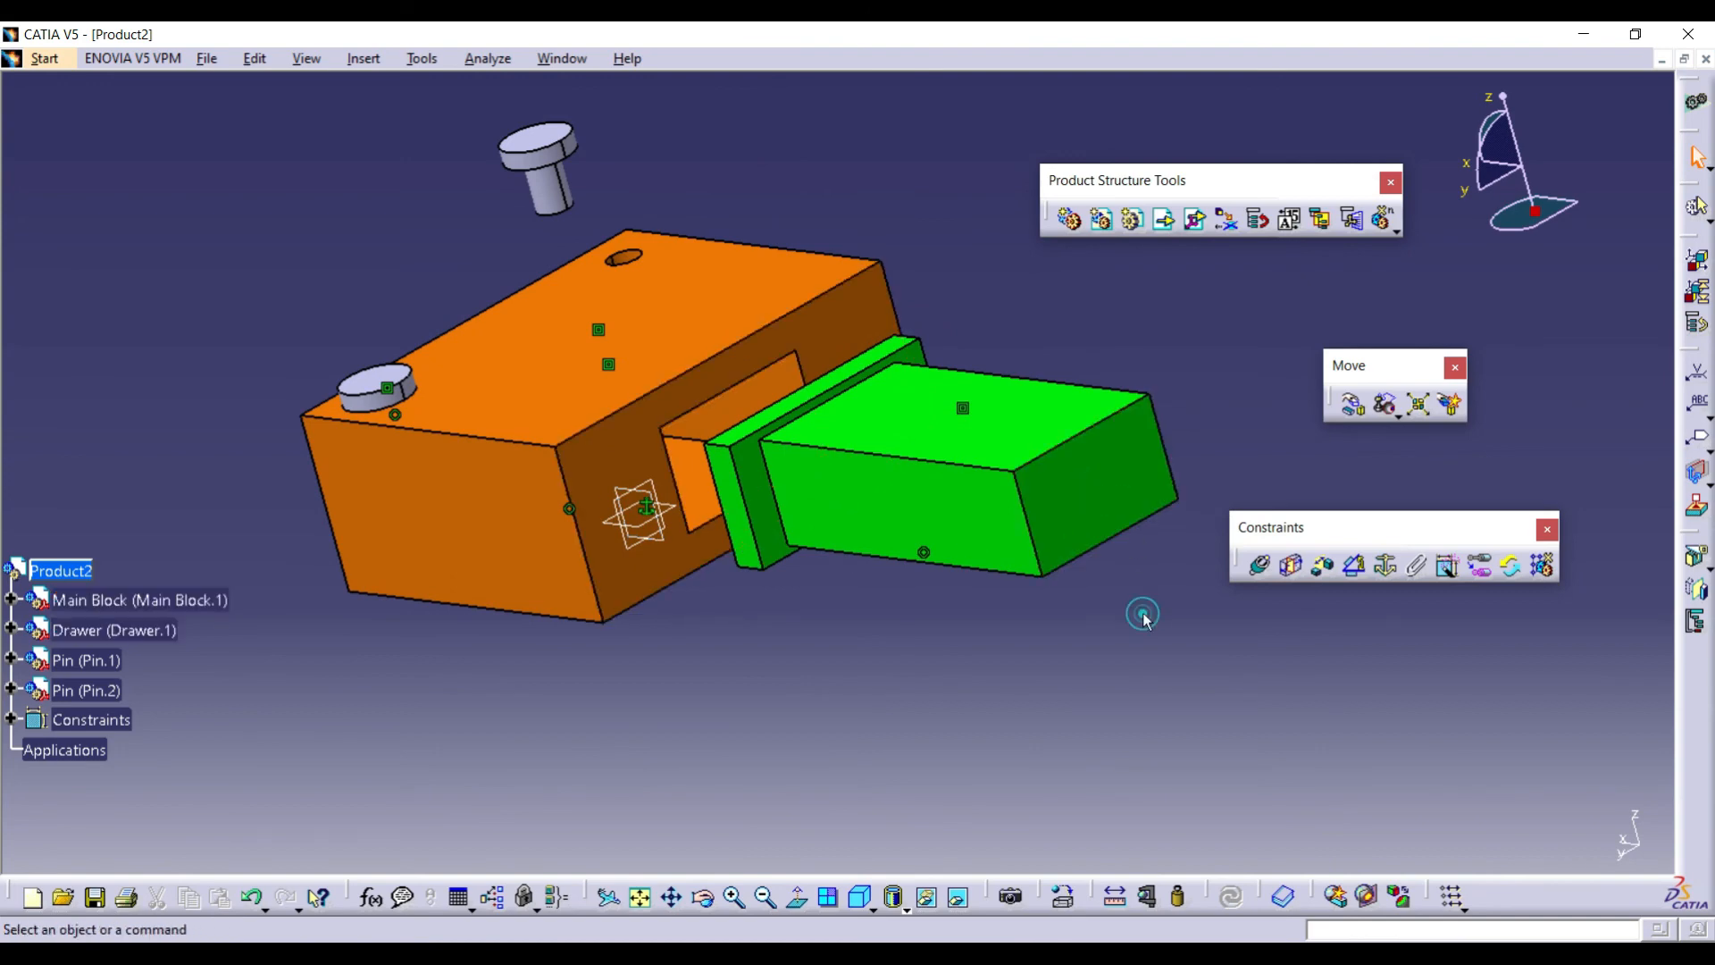
Start an offset constraint between the Main Block's opening face nearest the Drawer and the Drawer's free end face.
click(1322, 567)
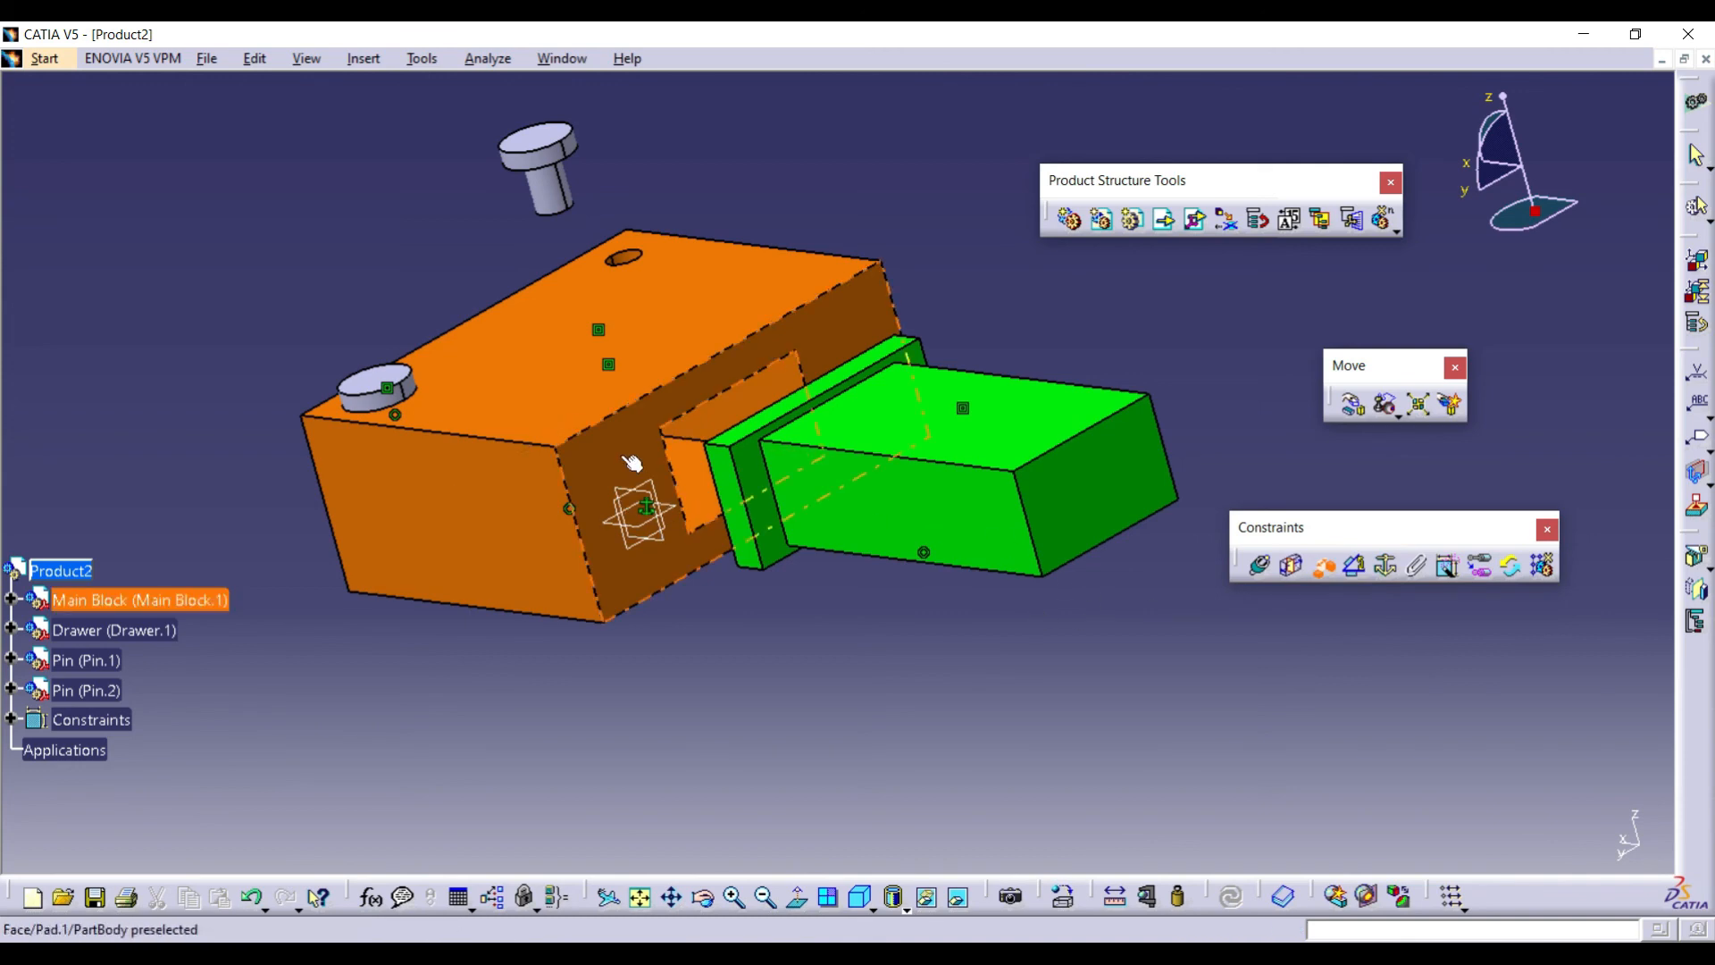
click(632, 462)
click(1083, 498)
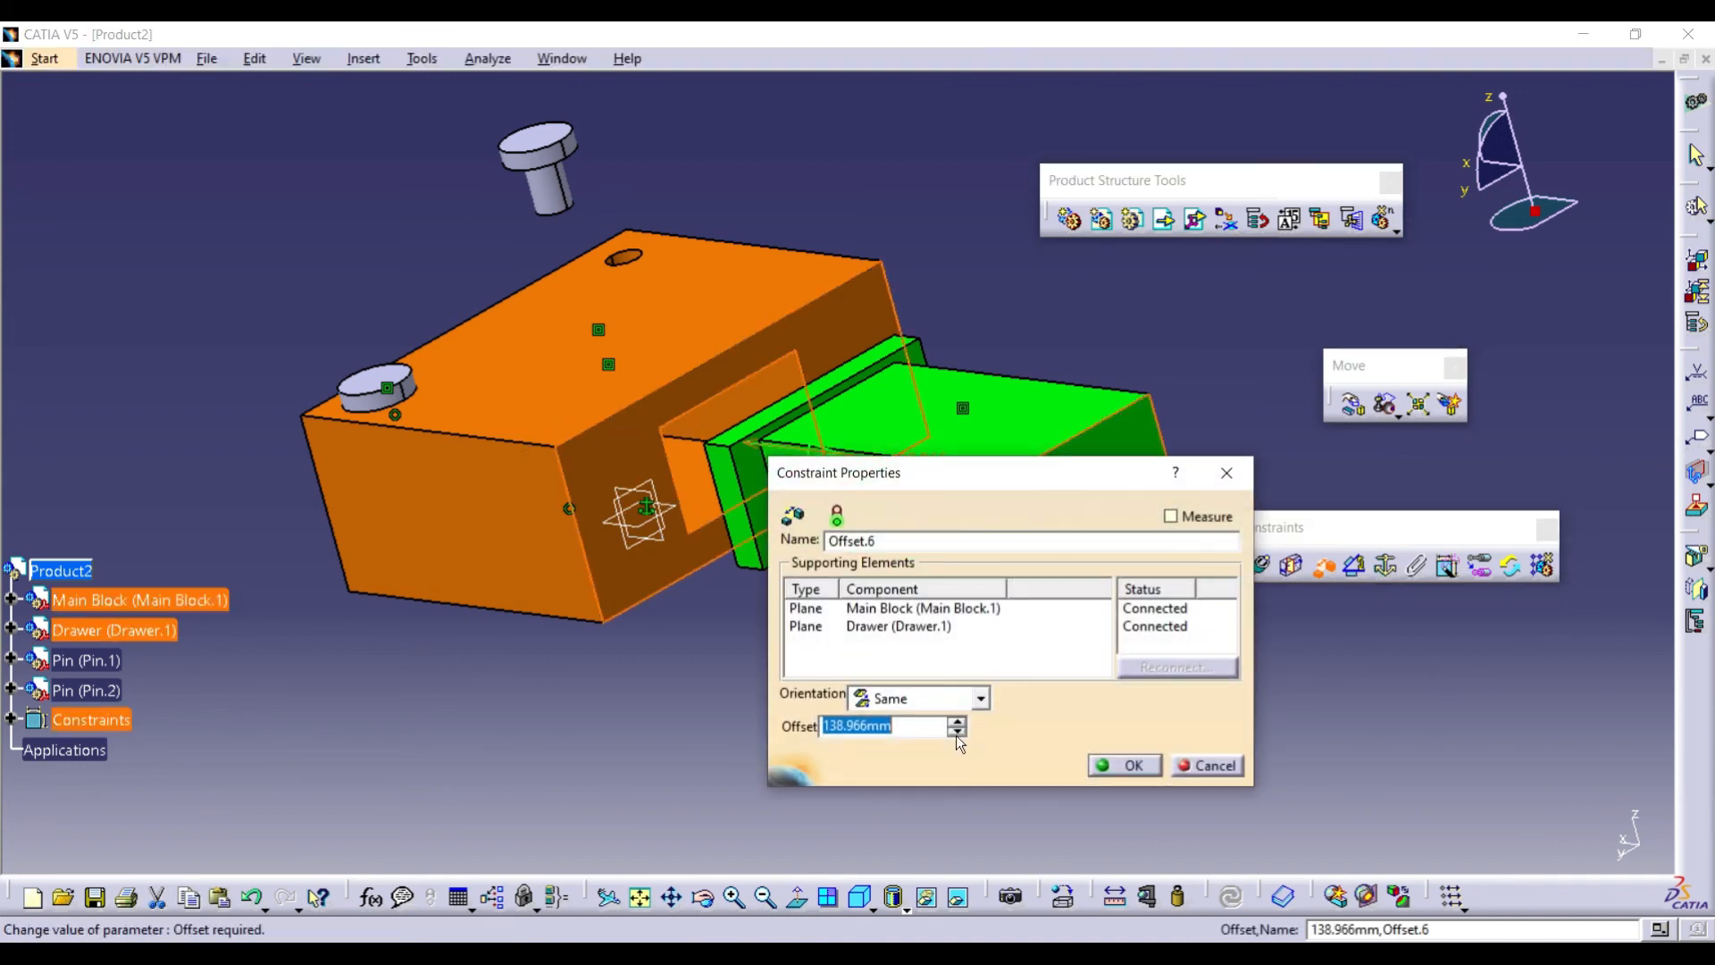
drag(979, 494, 1378, 430)
Examine the offset constraint's direction arrows on the Main Block's opening face and the Drawer's free end face.
middle_drag(1033, 642, 783, 500)
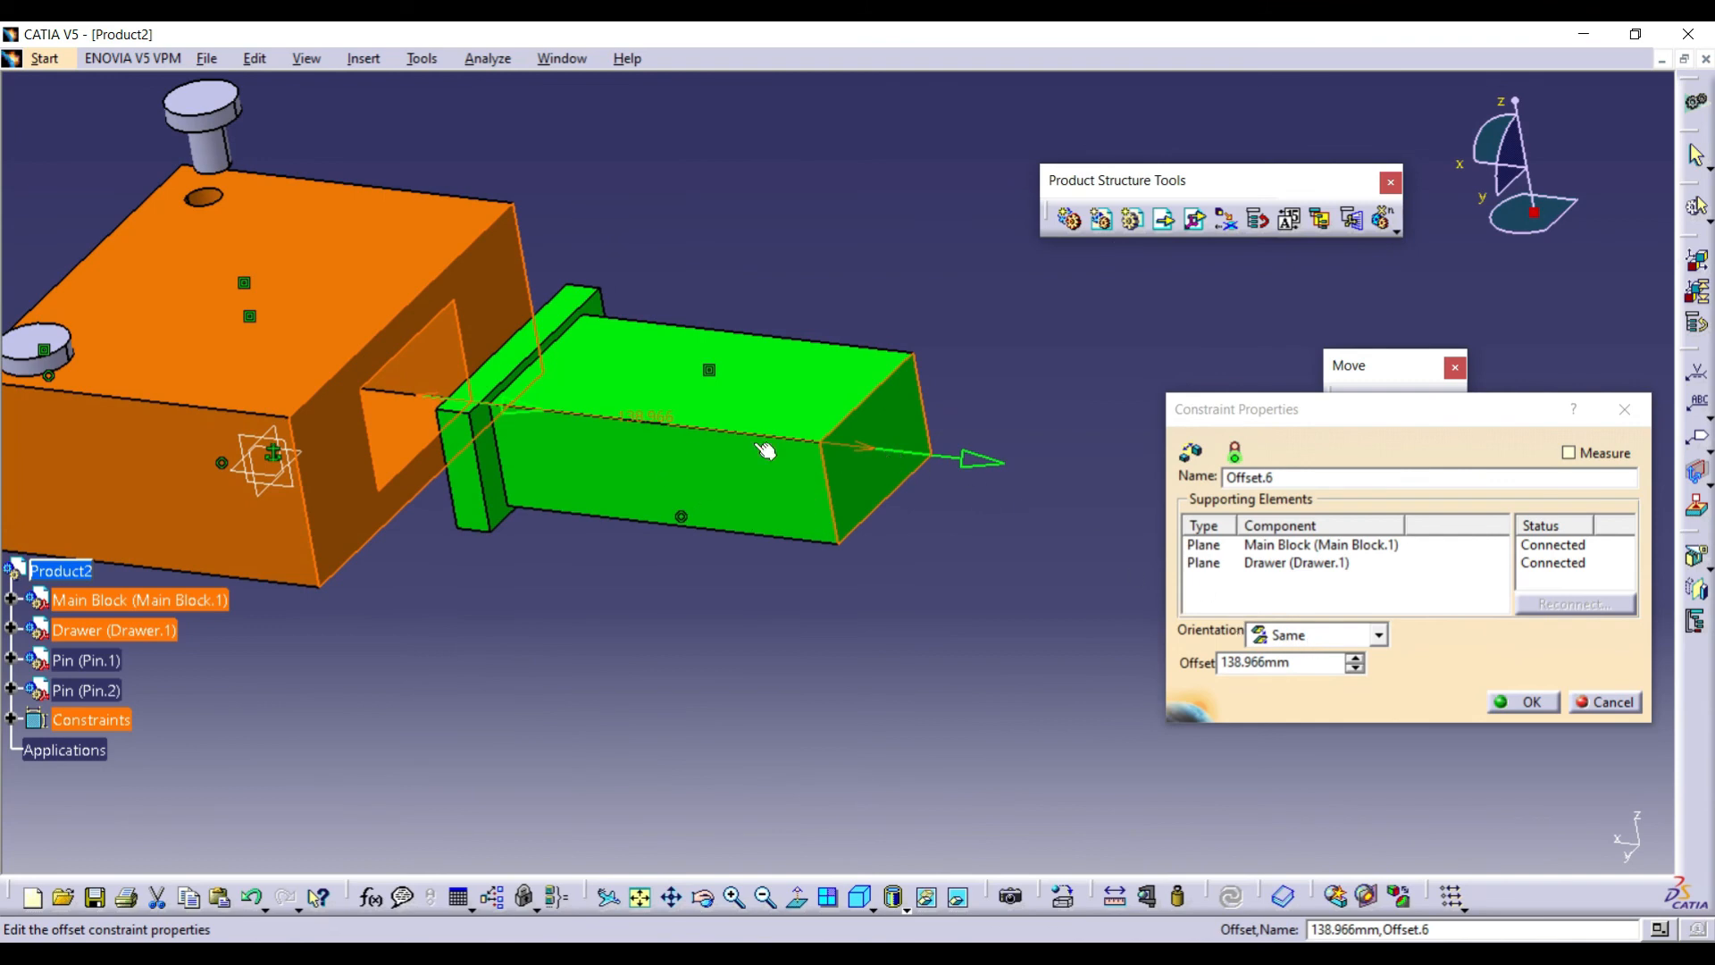
middle_click(810, 432)
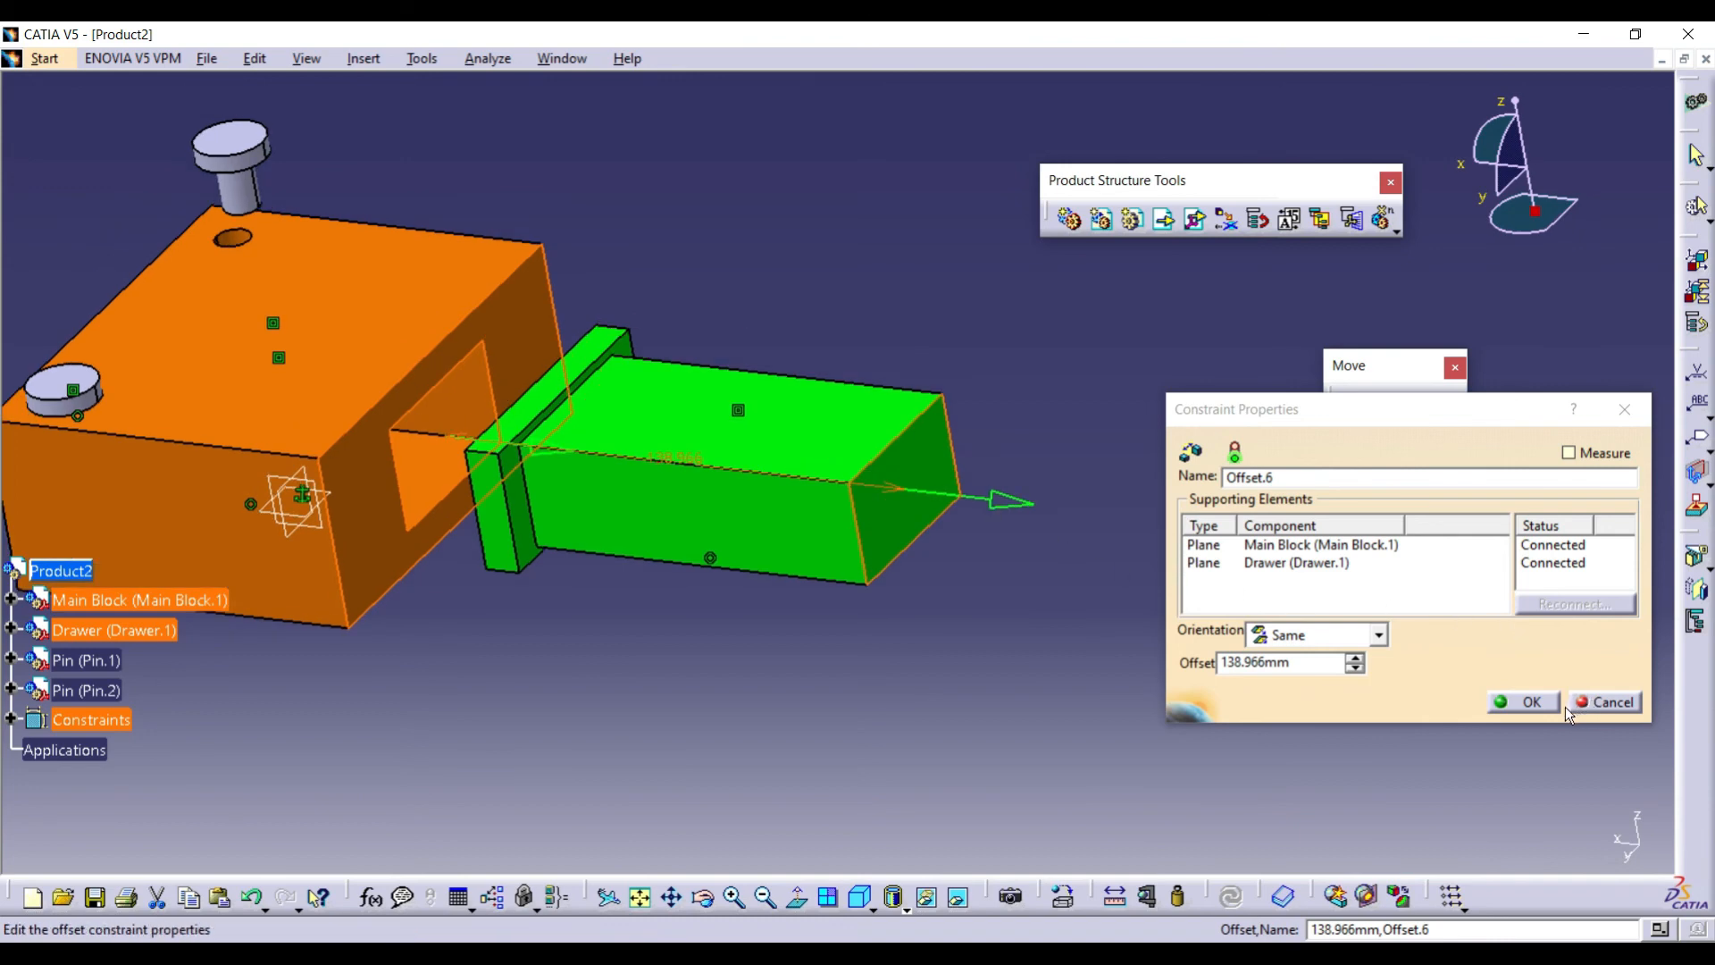
middle_drag(757, 536, 841, 589)
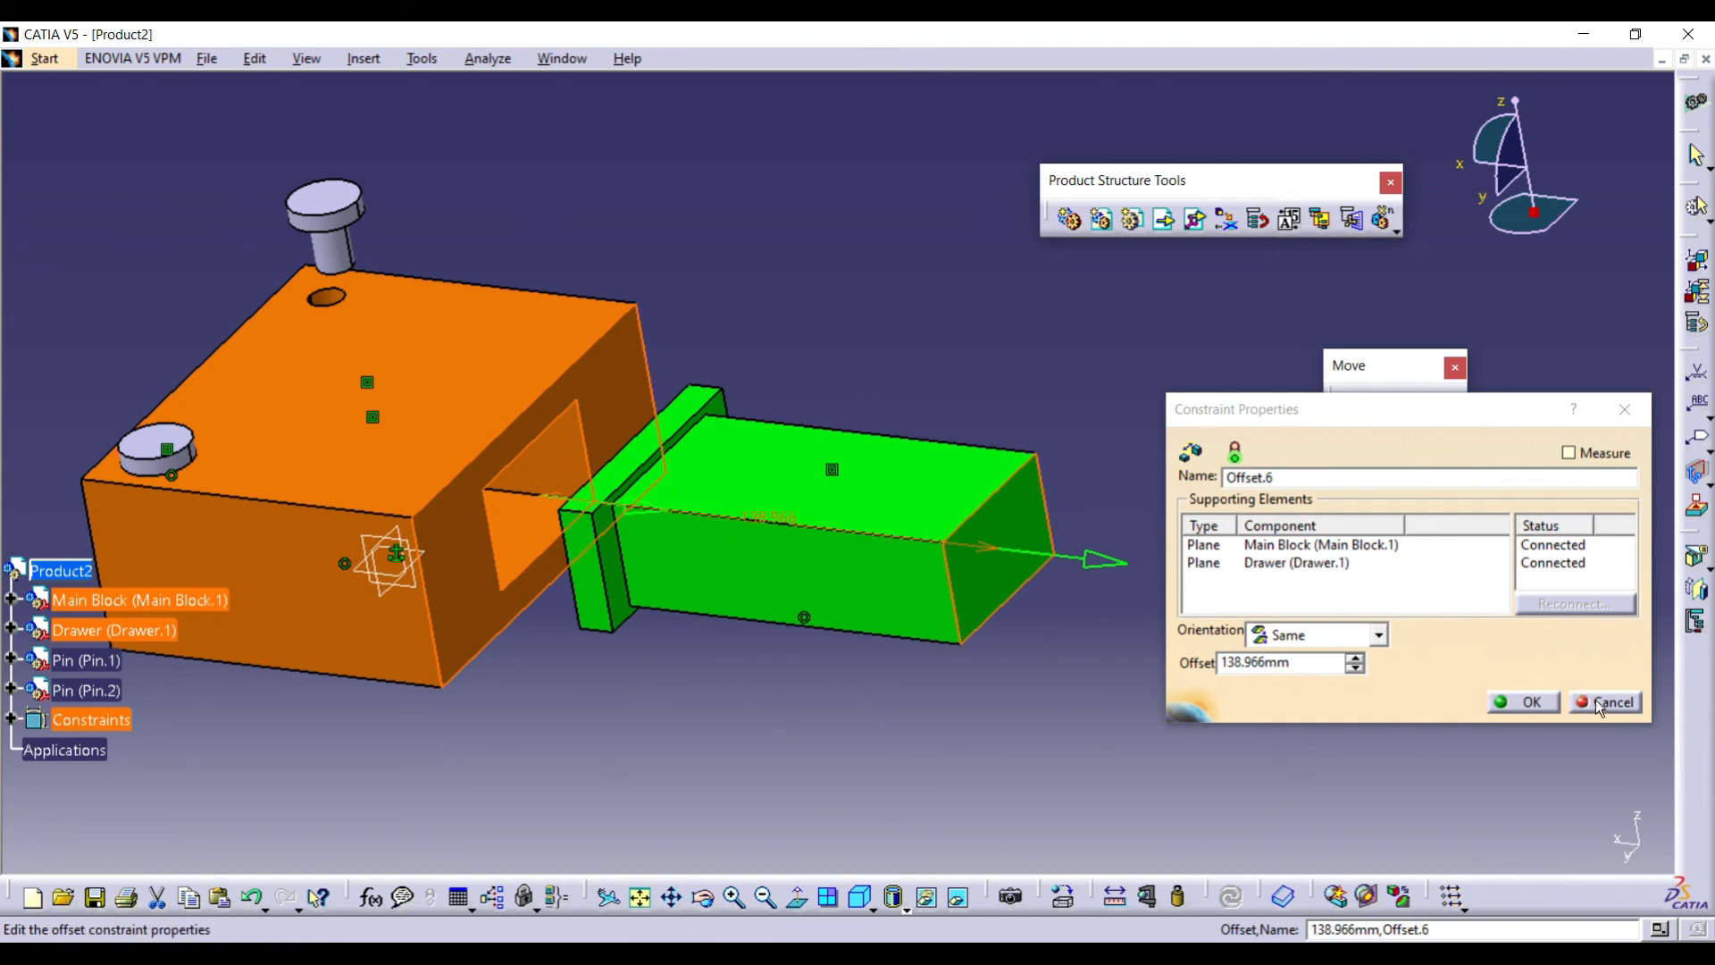
double_click(1321, 662)
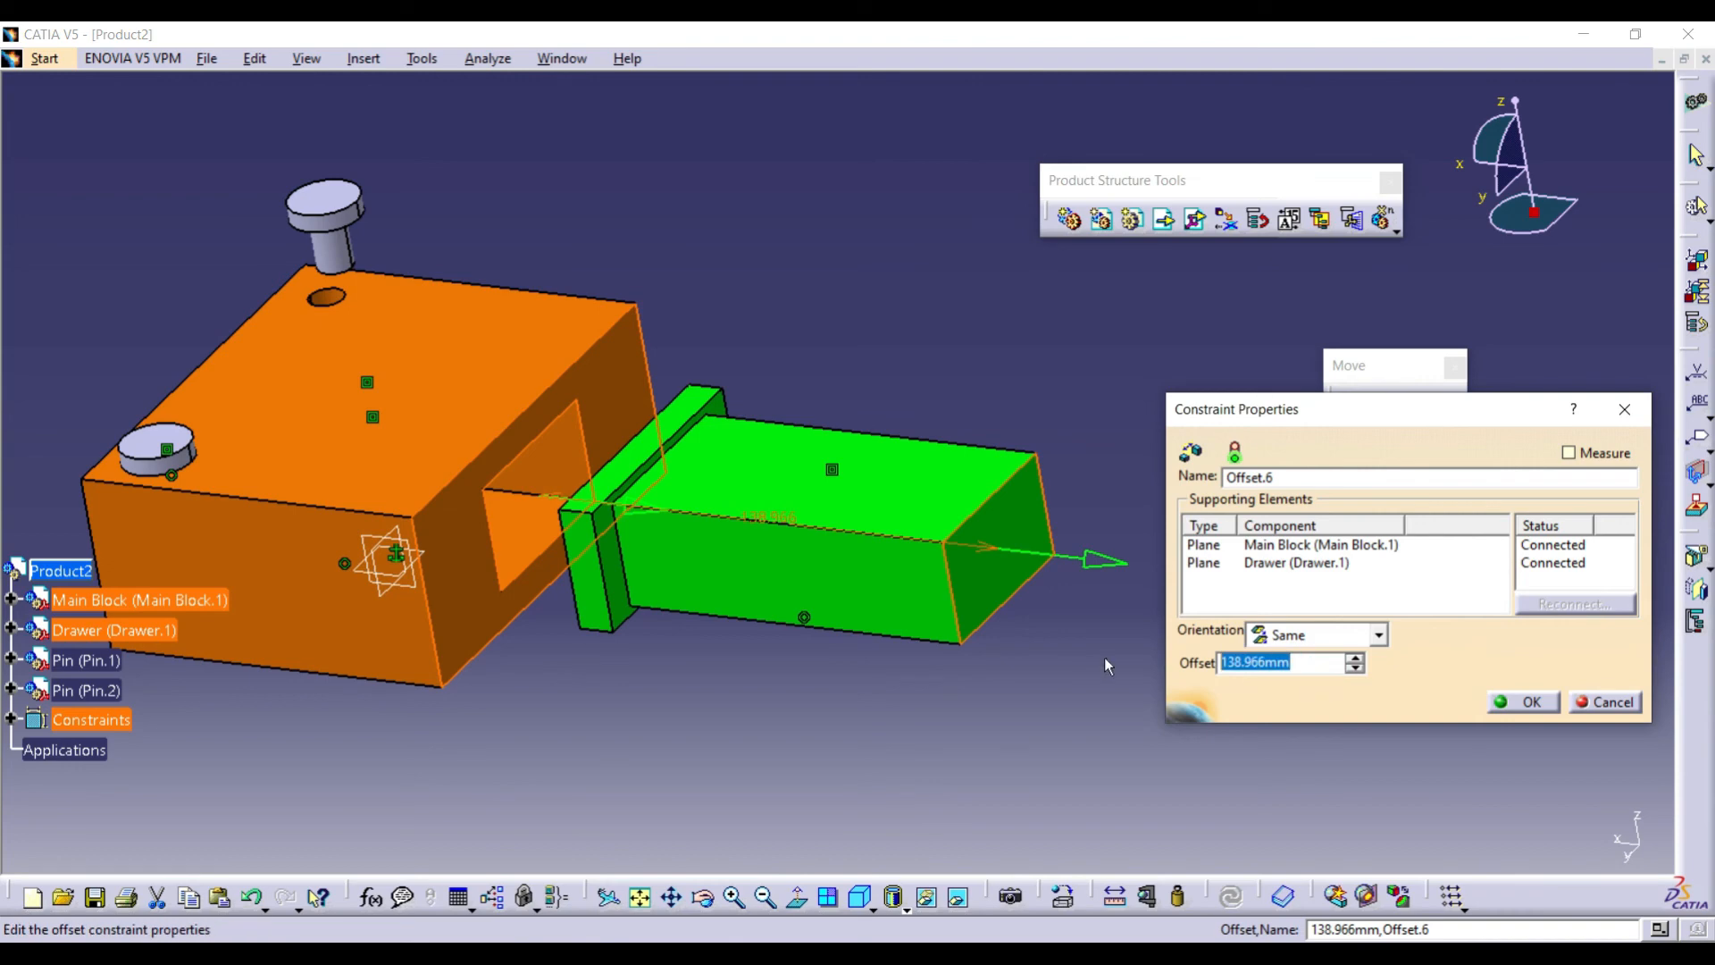
middle_click(570, 494)
middle_click(517, 455)
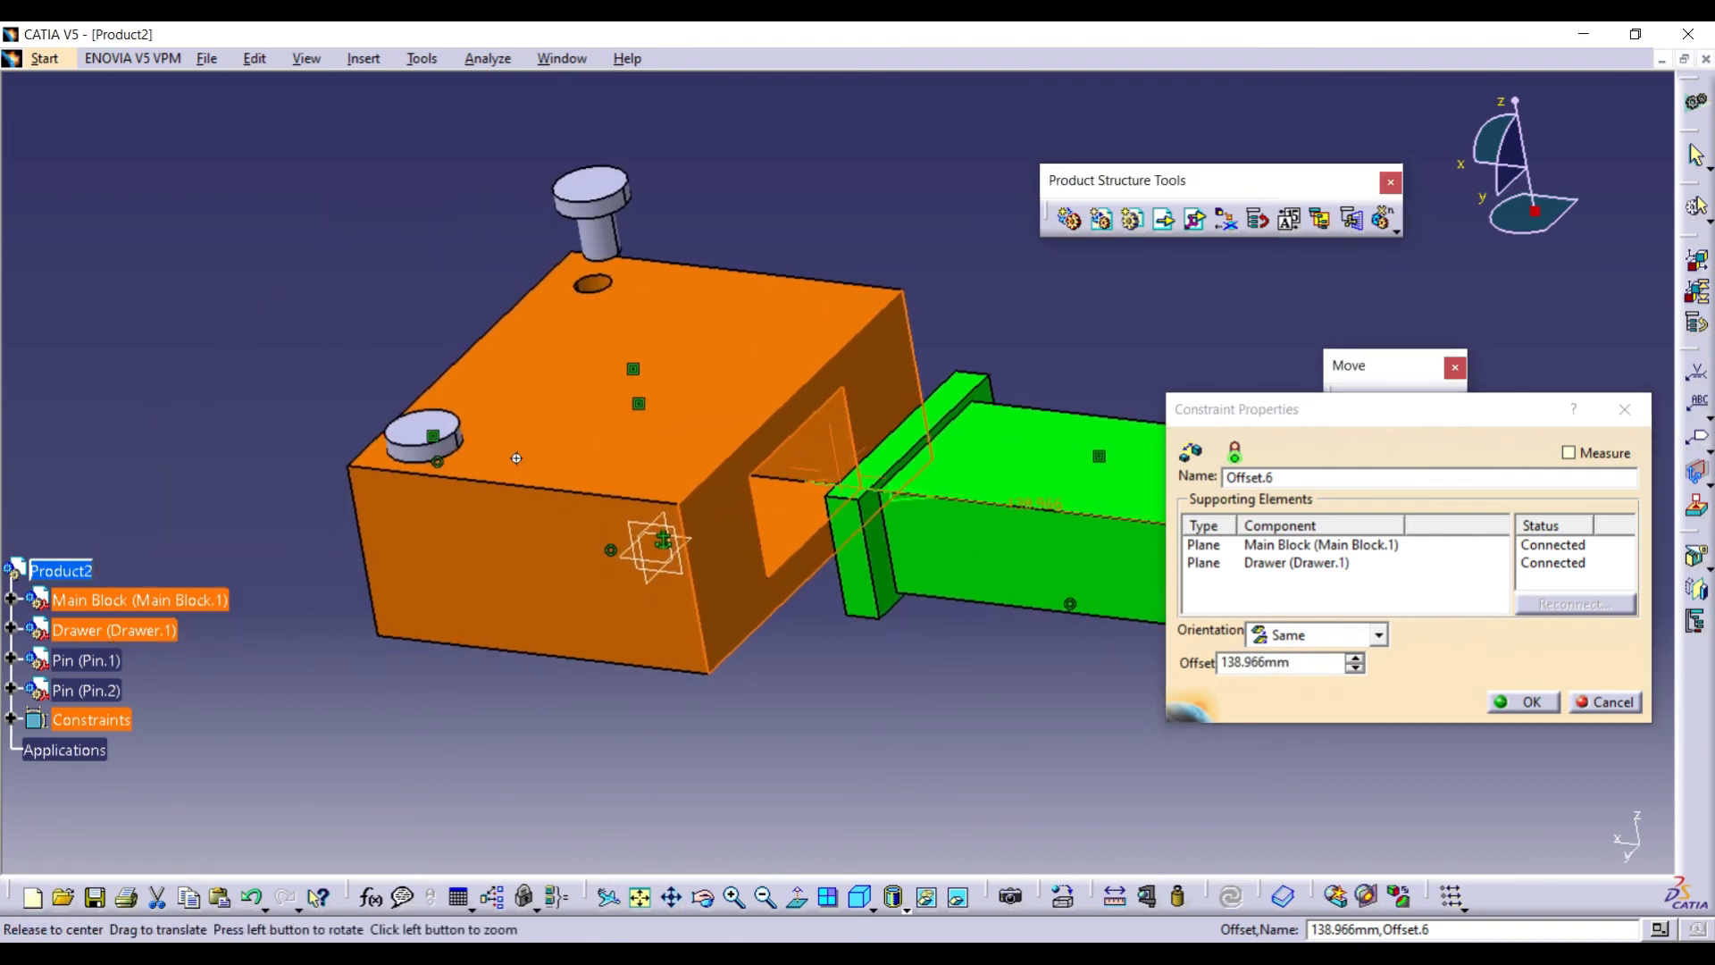
middle_drag(572, 505, 658, 522)
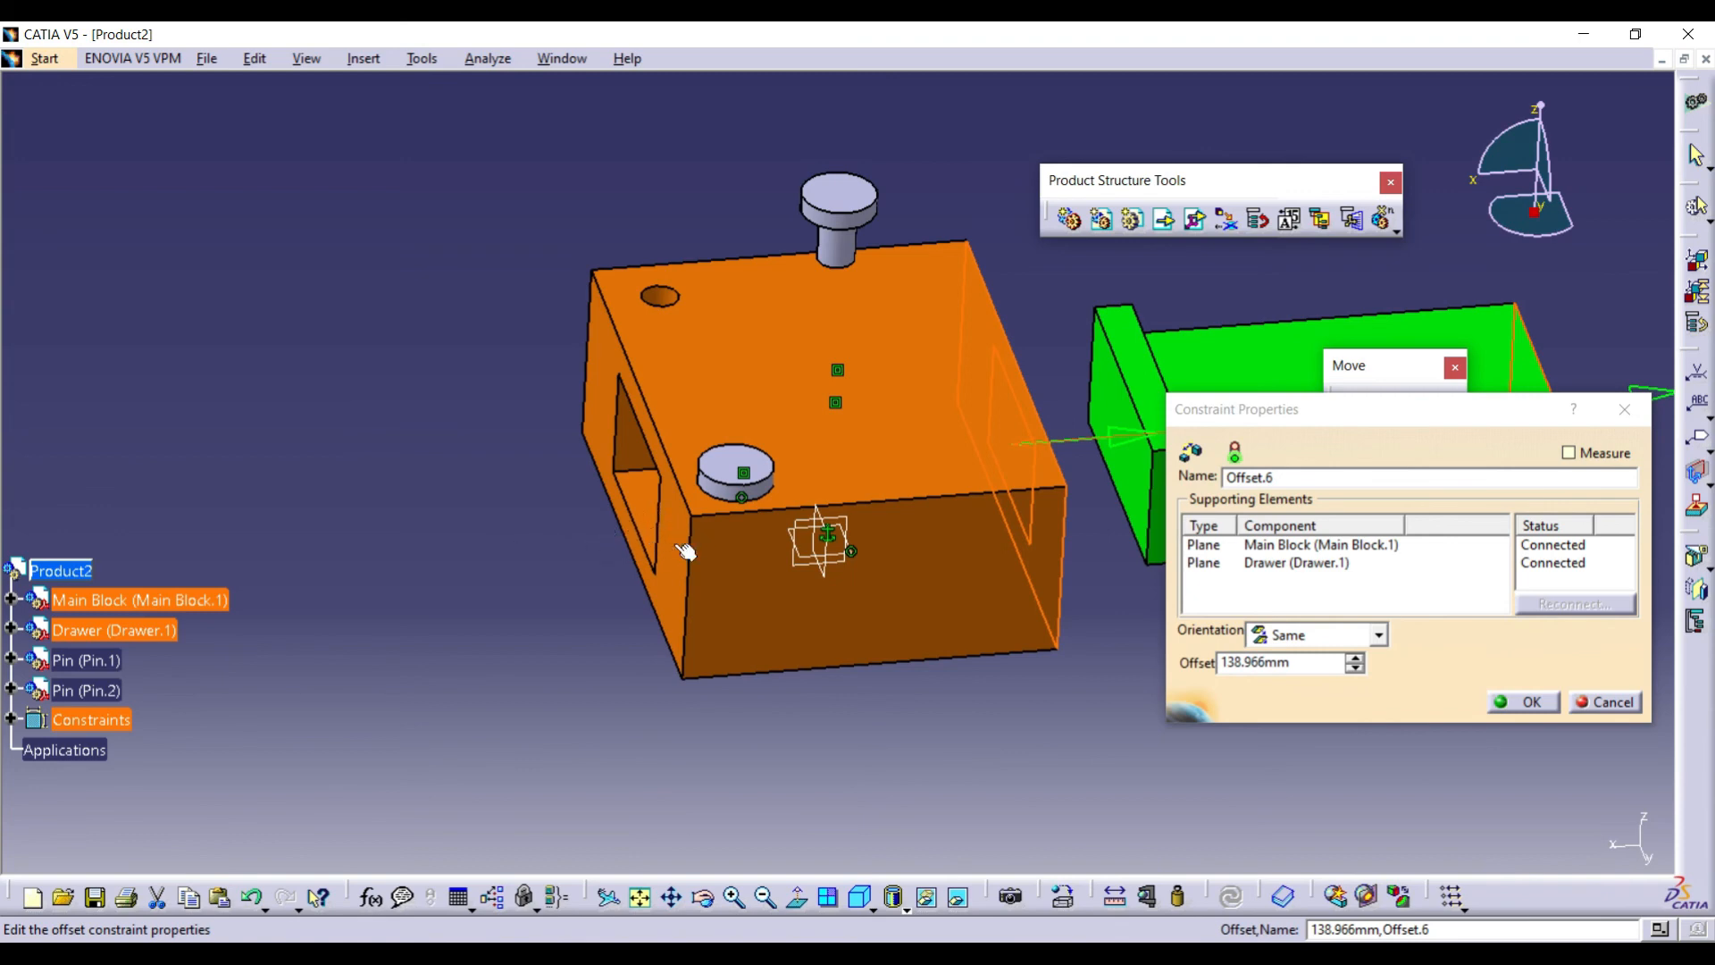
middle_click(1022, 479)
middle_click(1106, 429)
middle_drag(1002, 486, 959, 496)
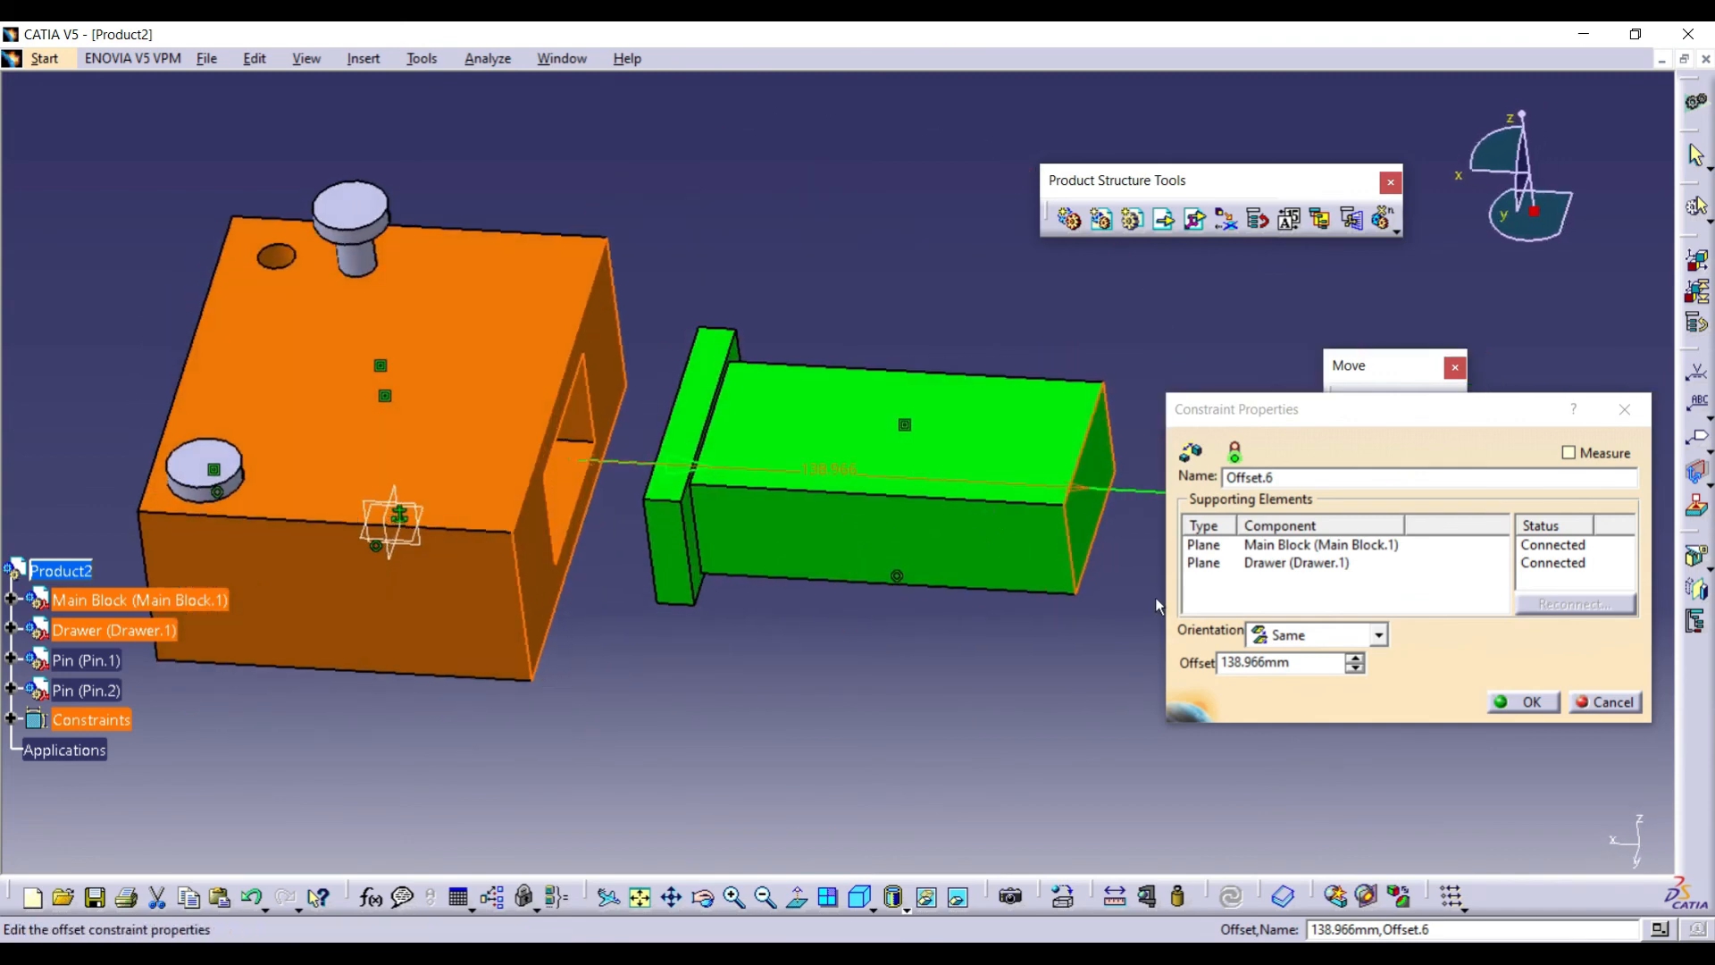
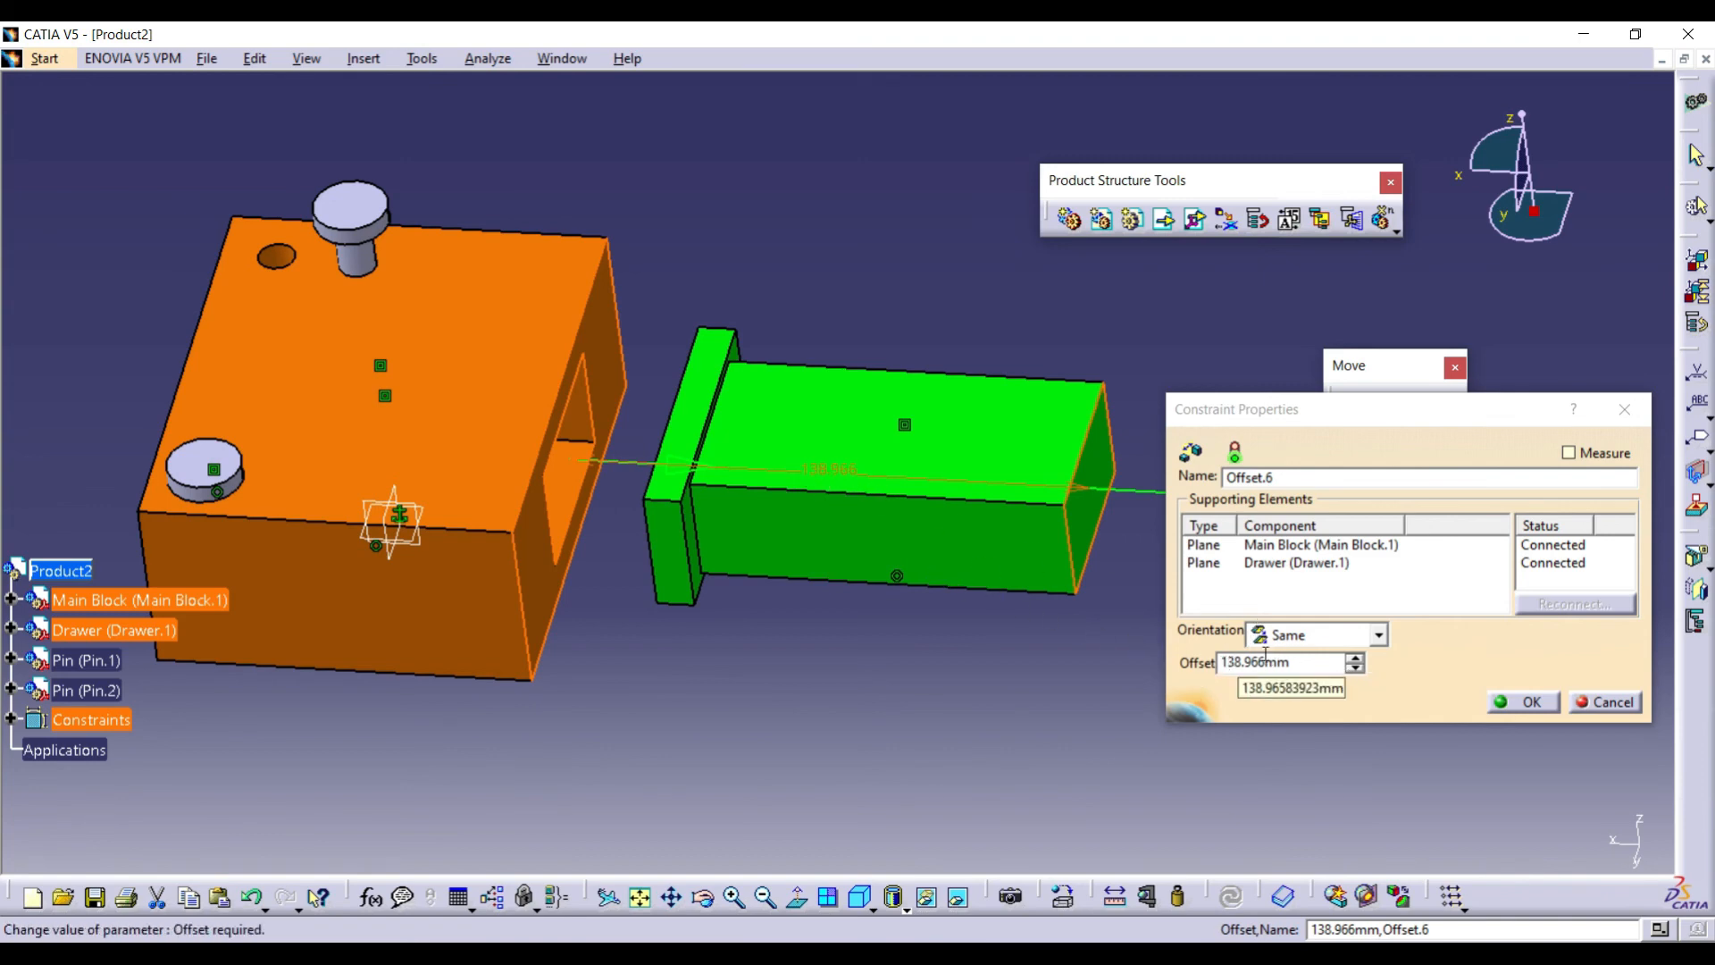
Set the offset to 50 mm with Same orientation and create the constraint.
click(1355, 658)
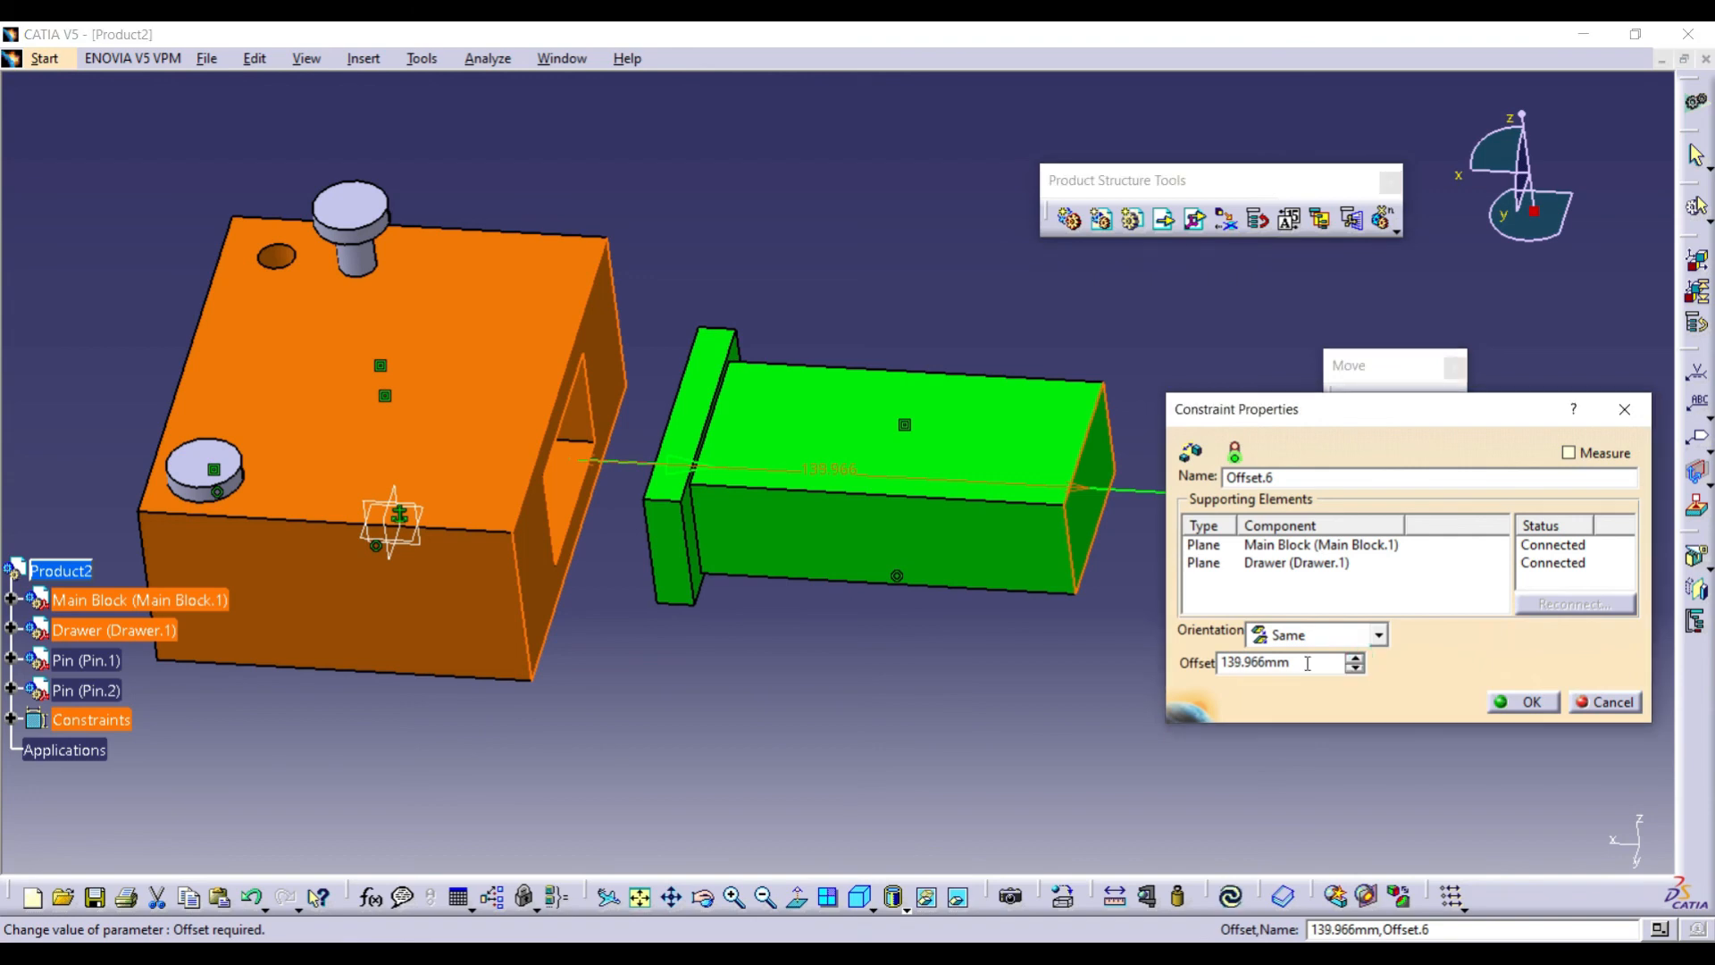
drag(1307, 662, 1197, 676)
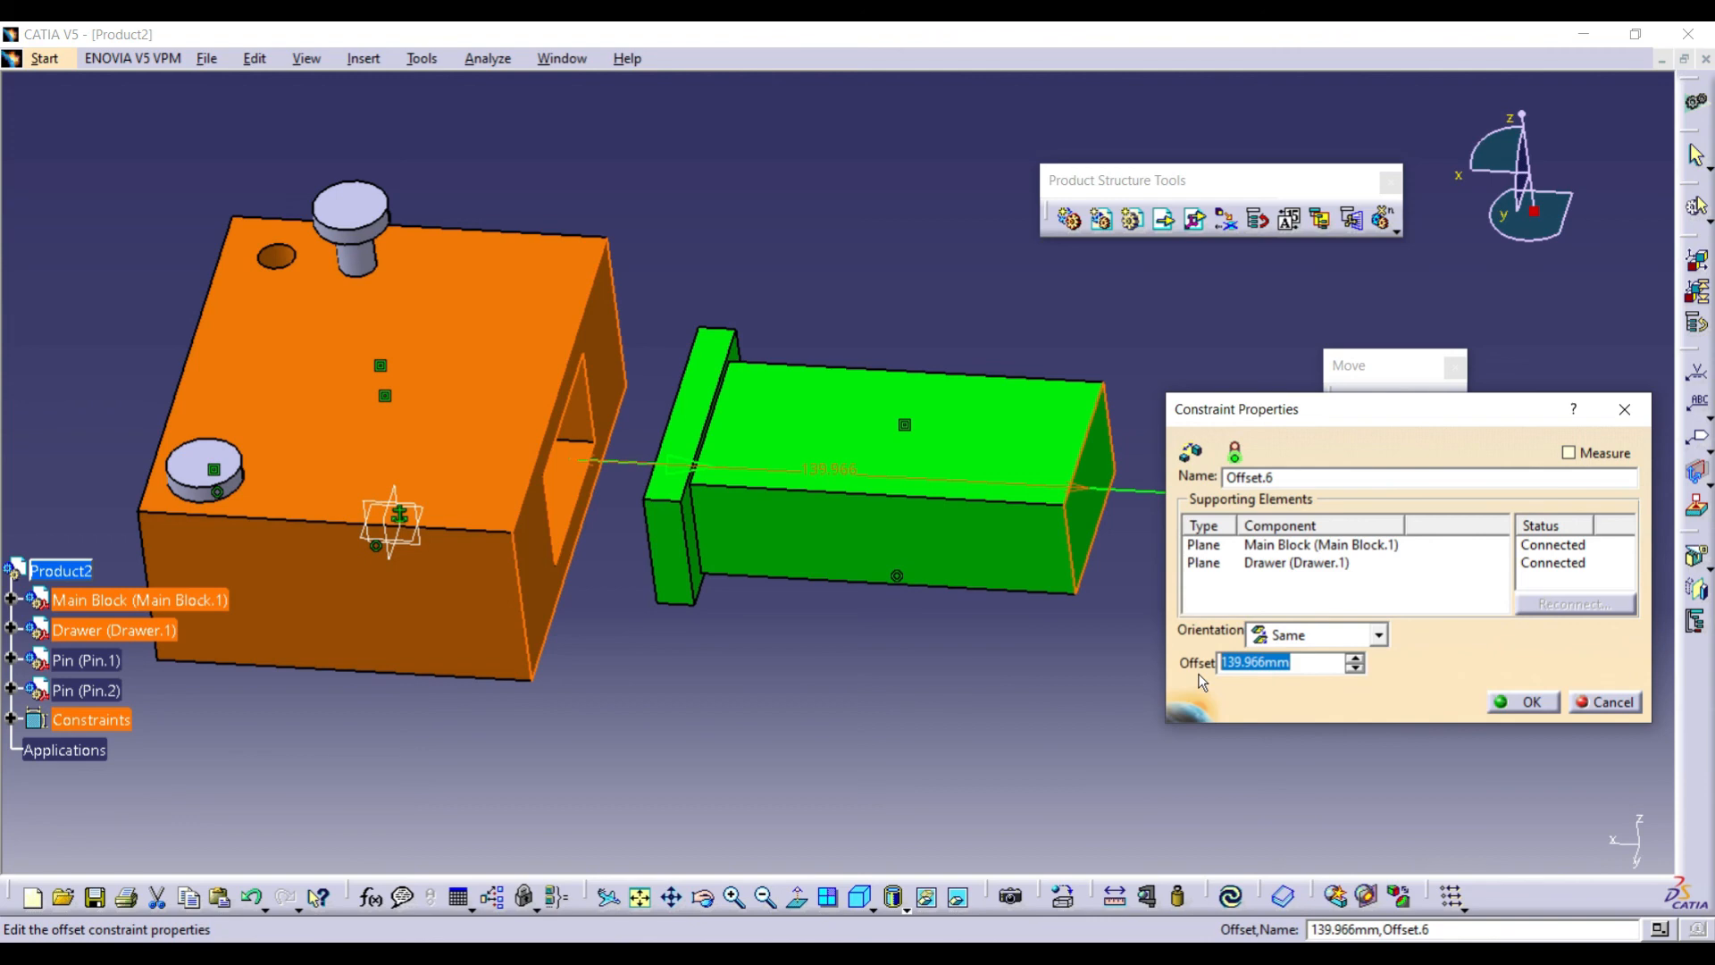
text(50mm)
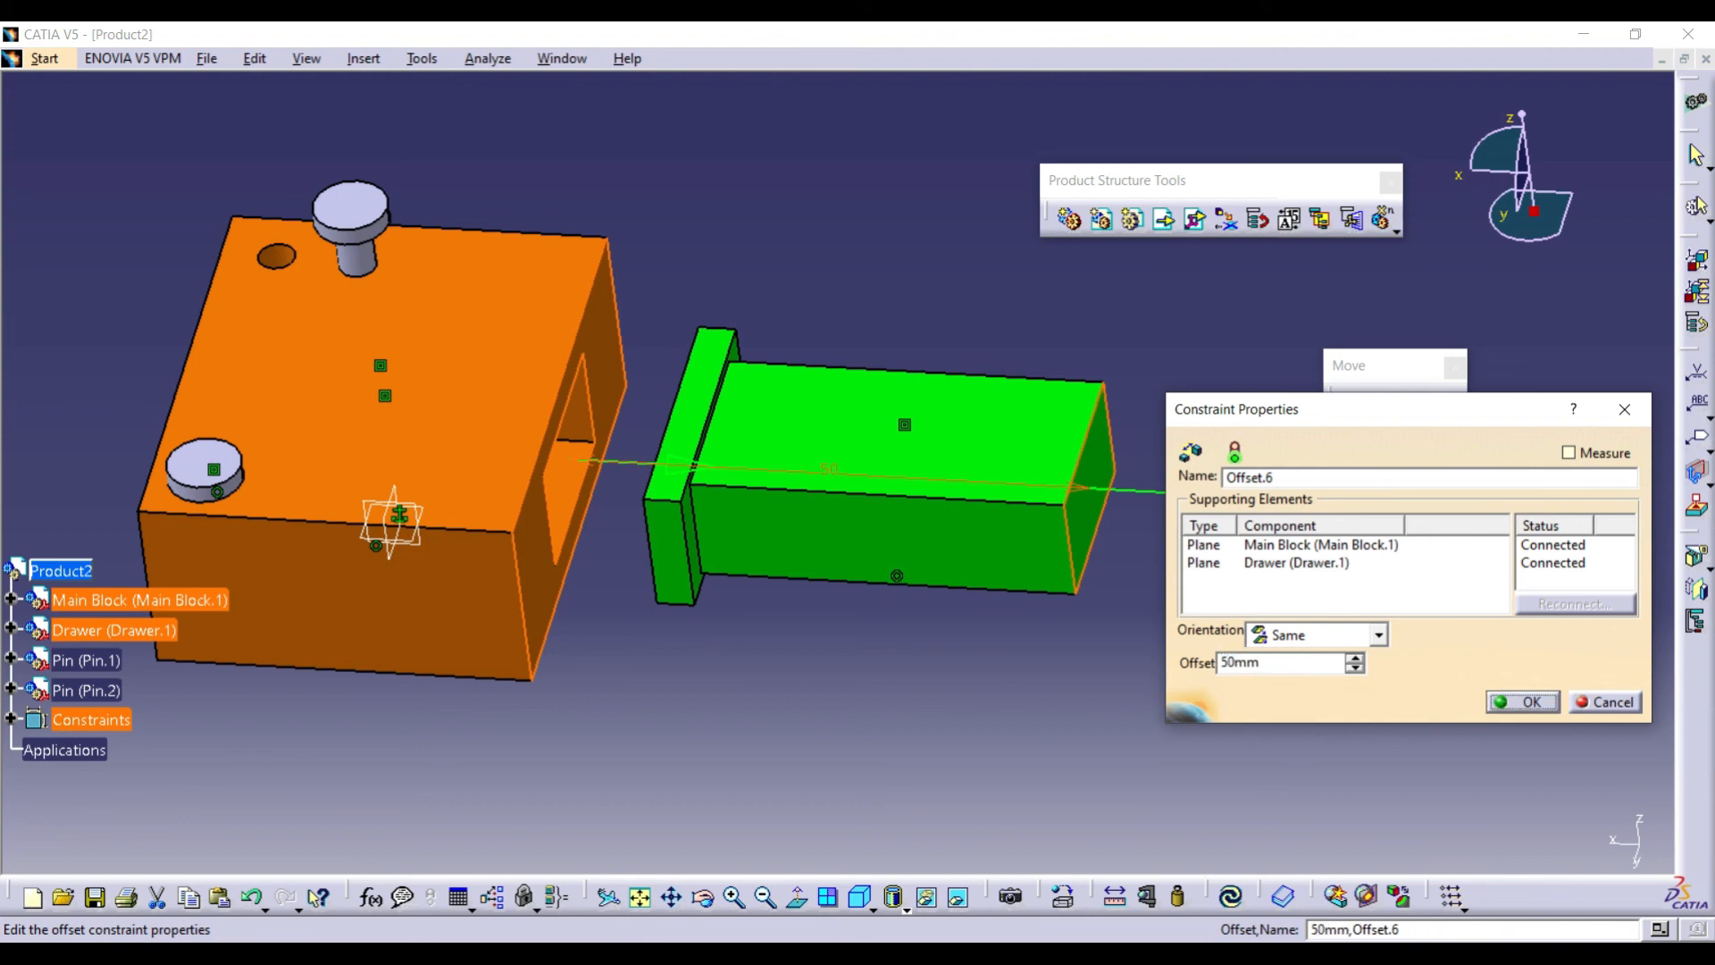
click(1525, 702)
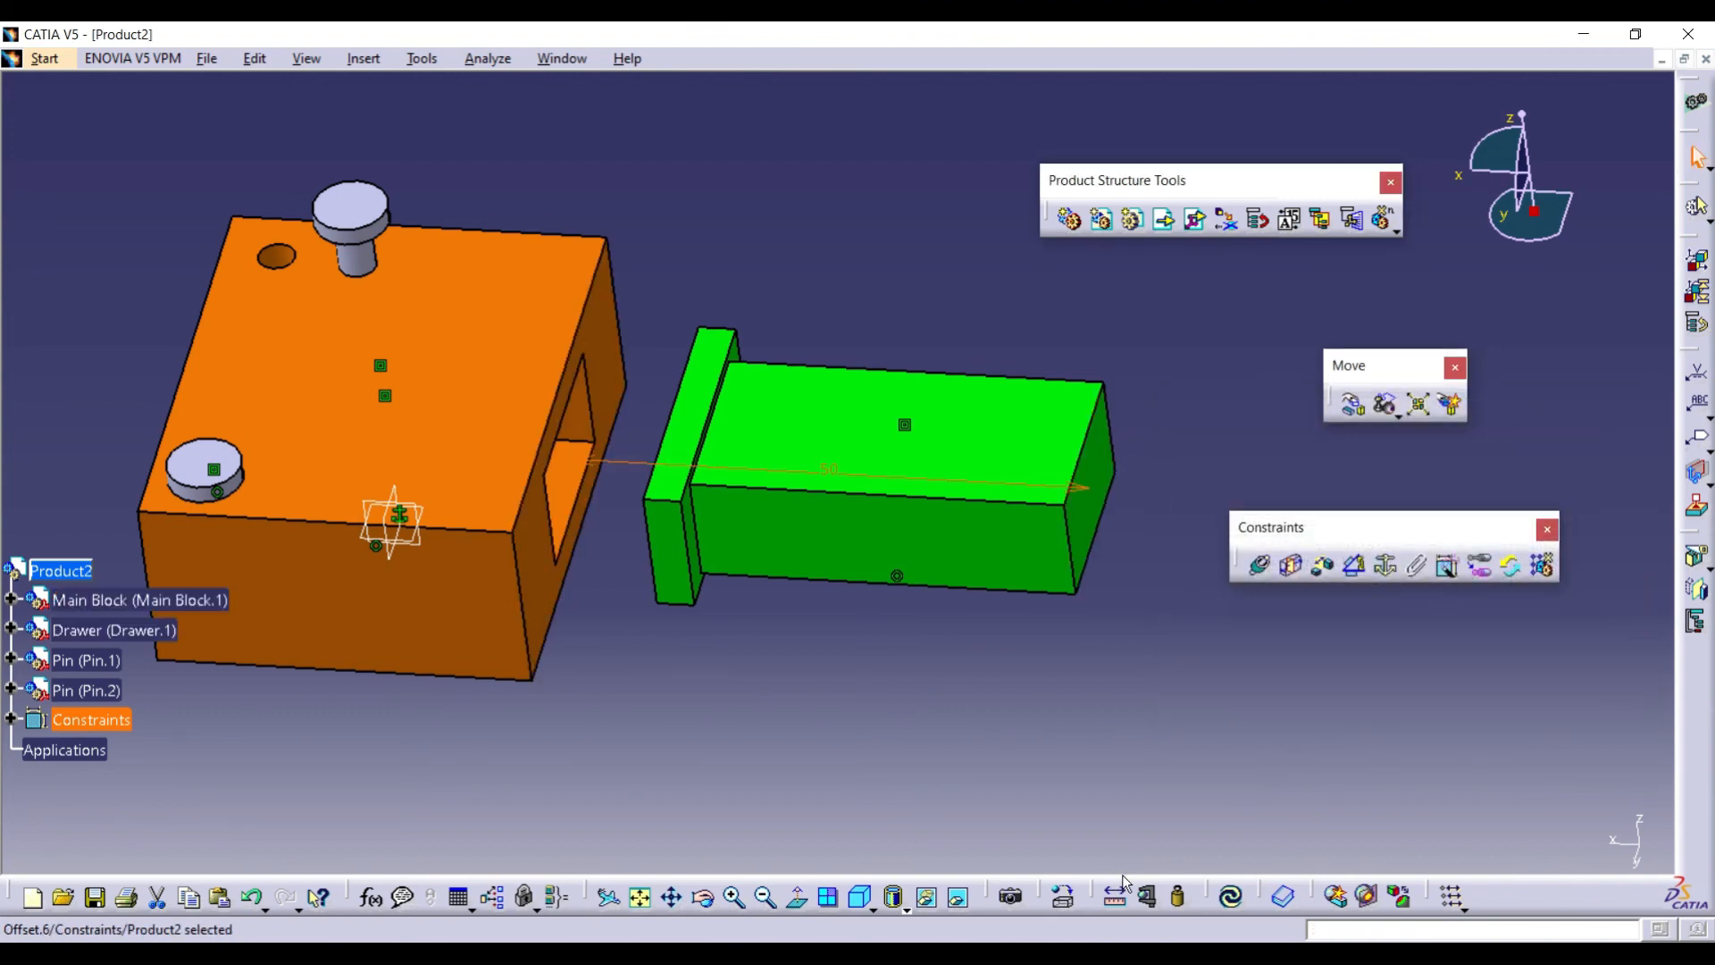
Update the assembly, inspect the Drawer's position and the 50 mm offset constraint's definition, and undo the update.
click(1232, 900)
middle_click(653, 435)
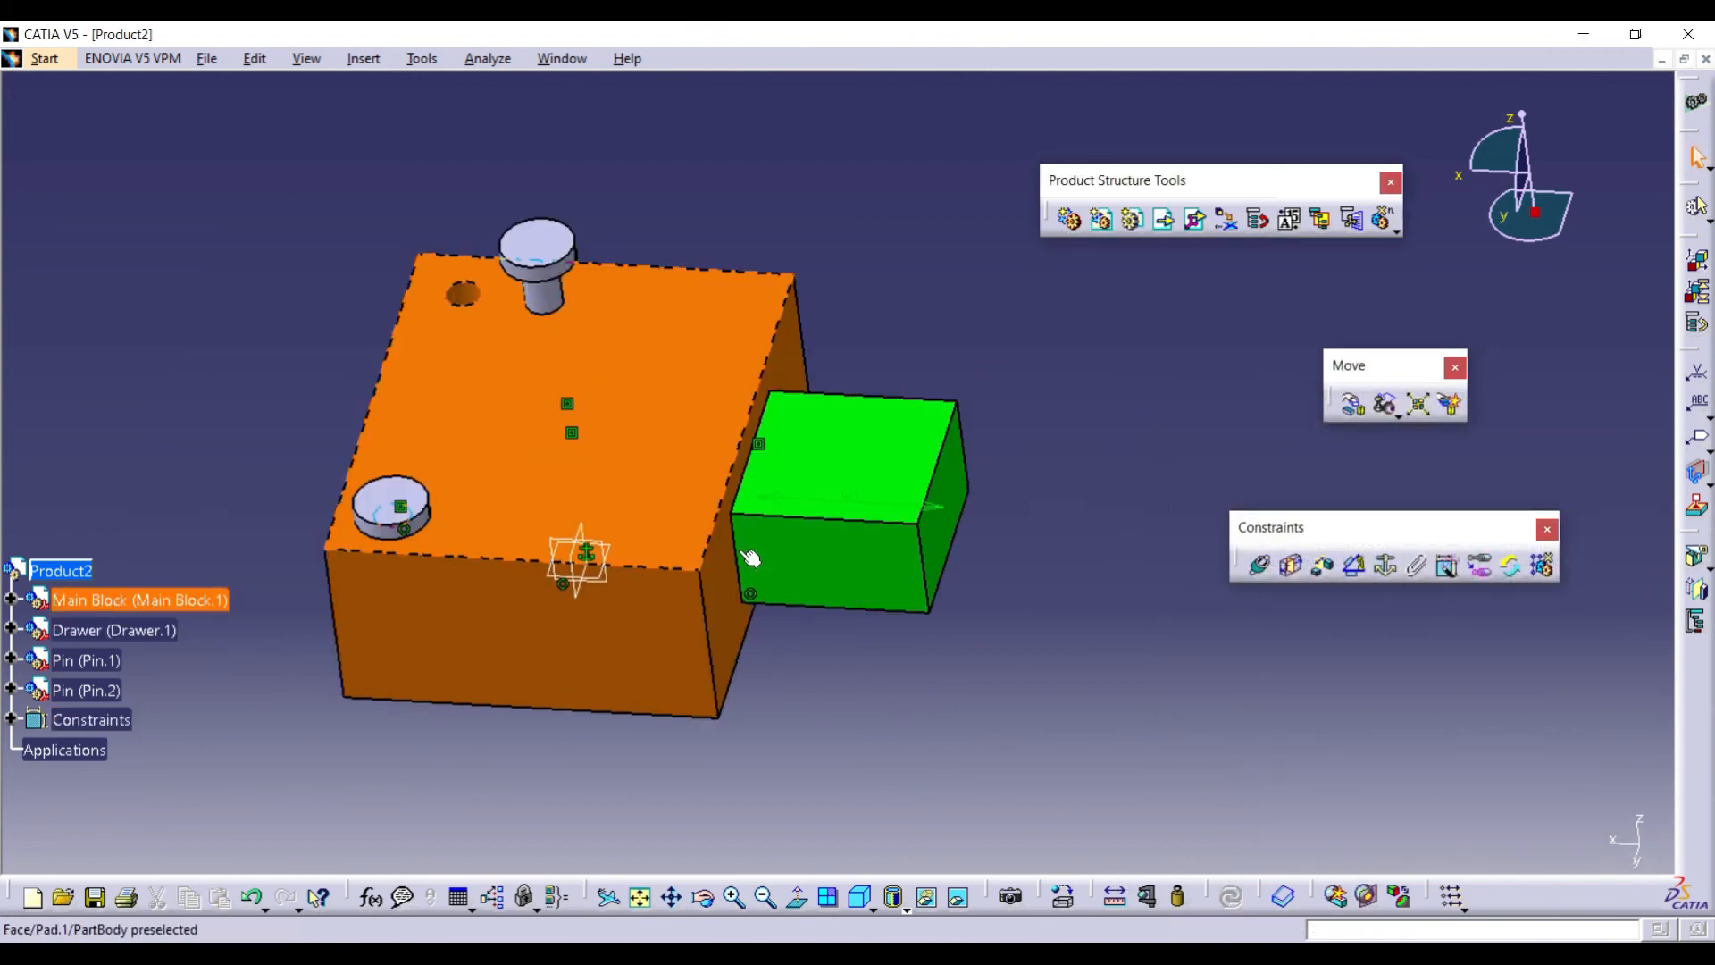
middle_drag(858, 558, 870, 502)
middle_drag(809, 594, 878, 570)
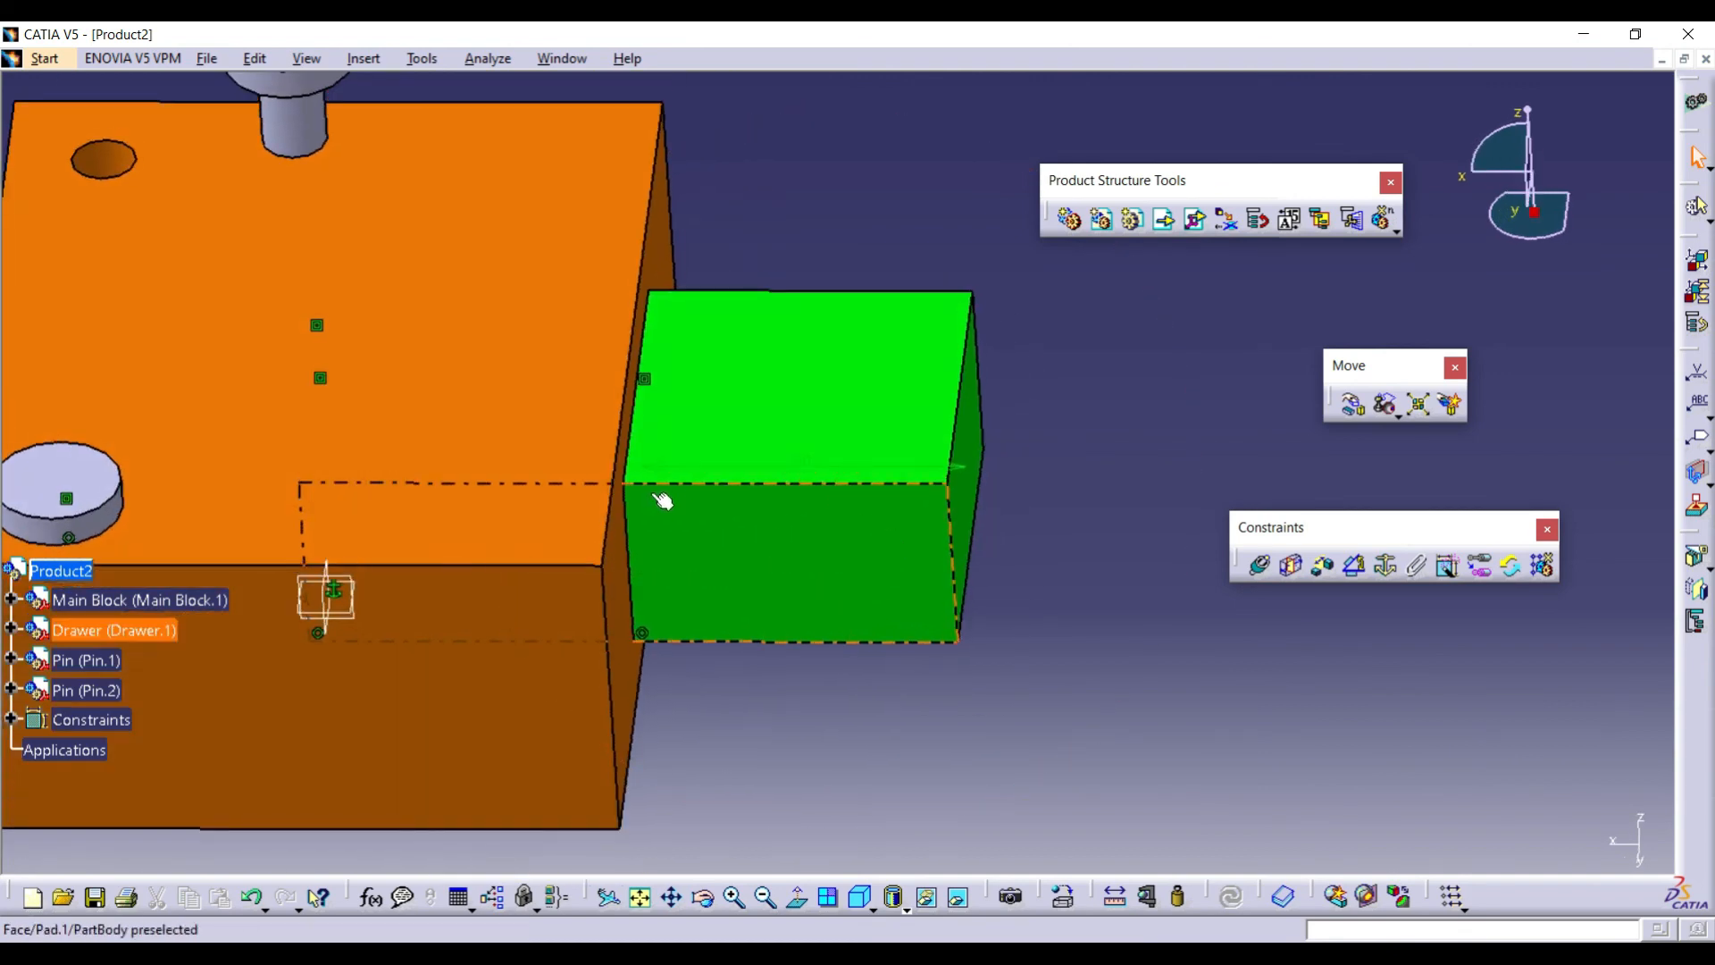
middle_drag(976, 498, 792, 467)
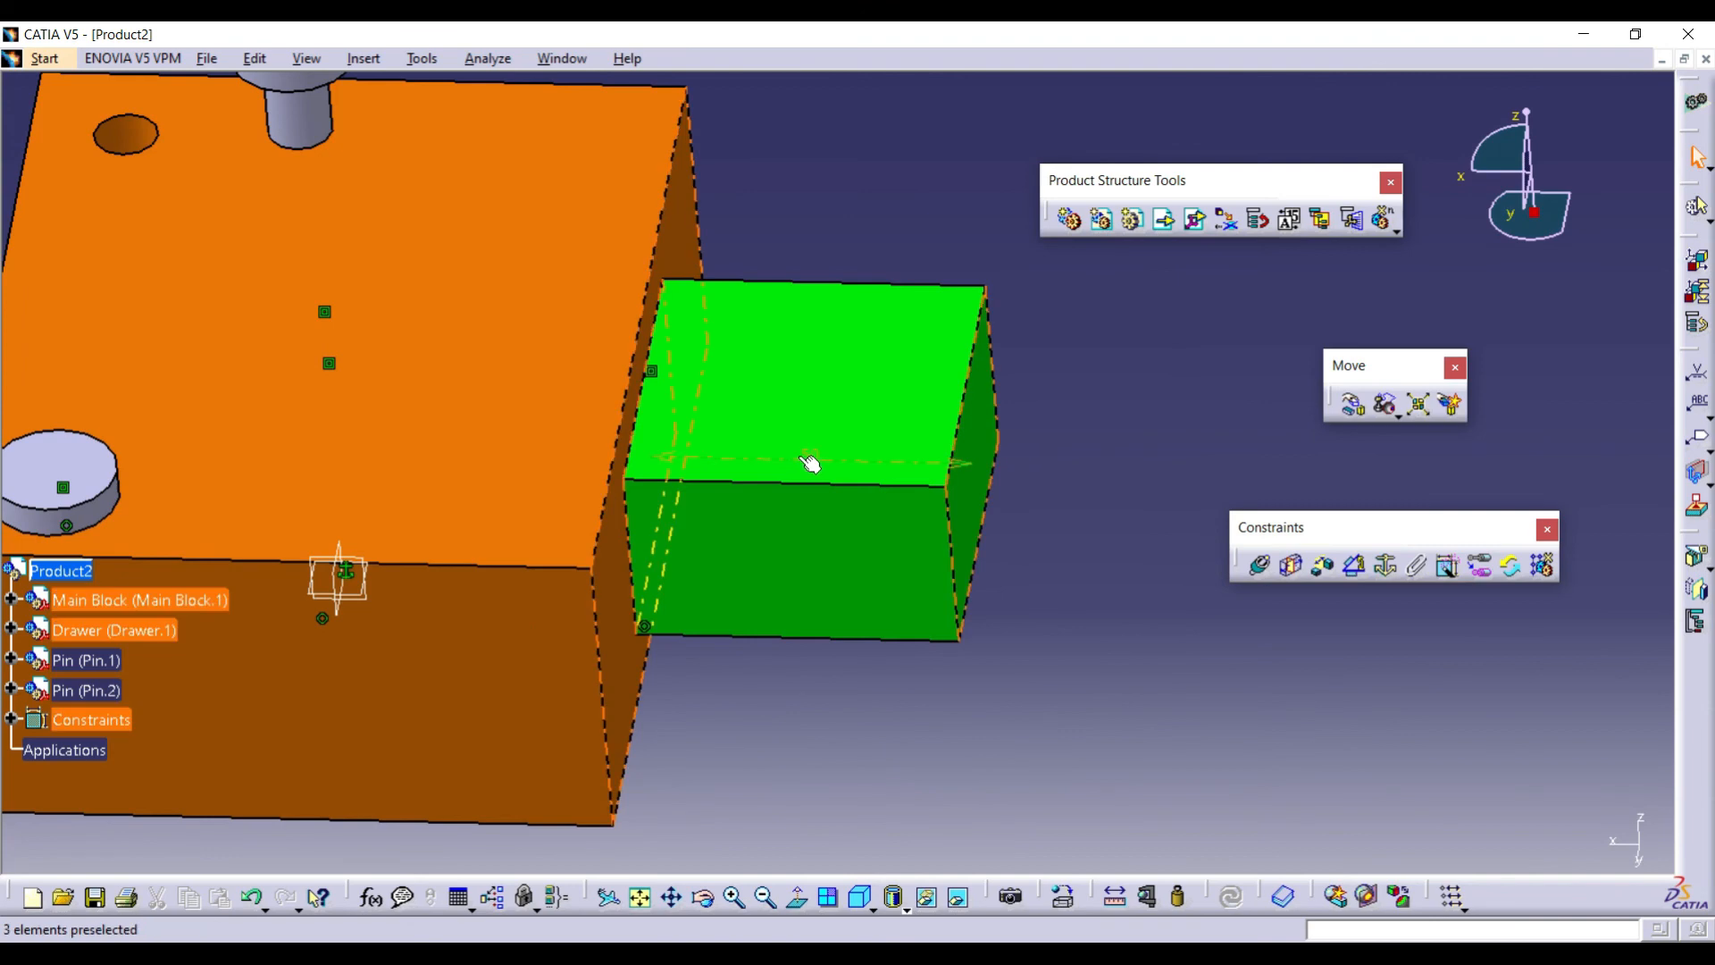
double_click(799, 457)
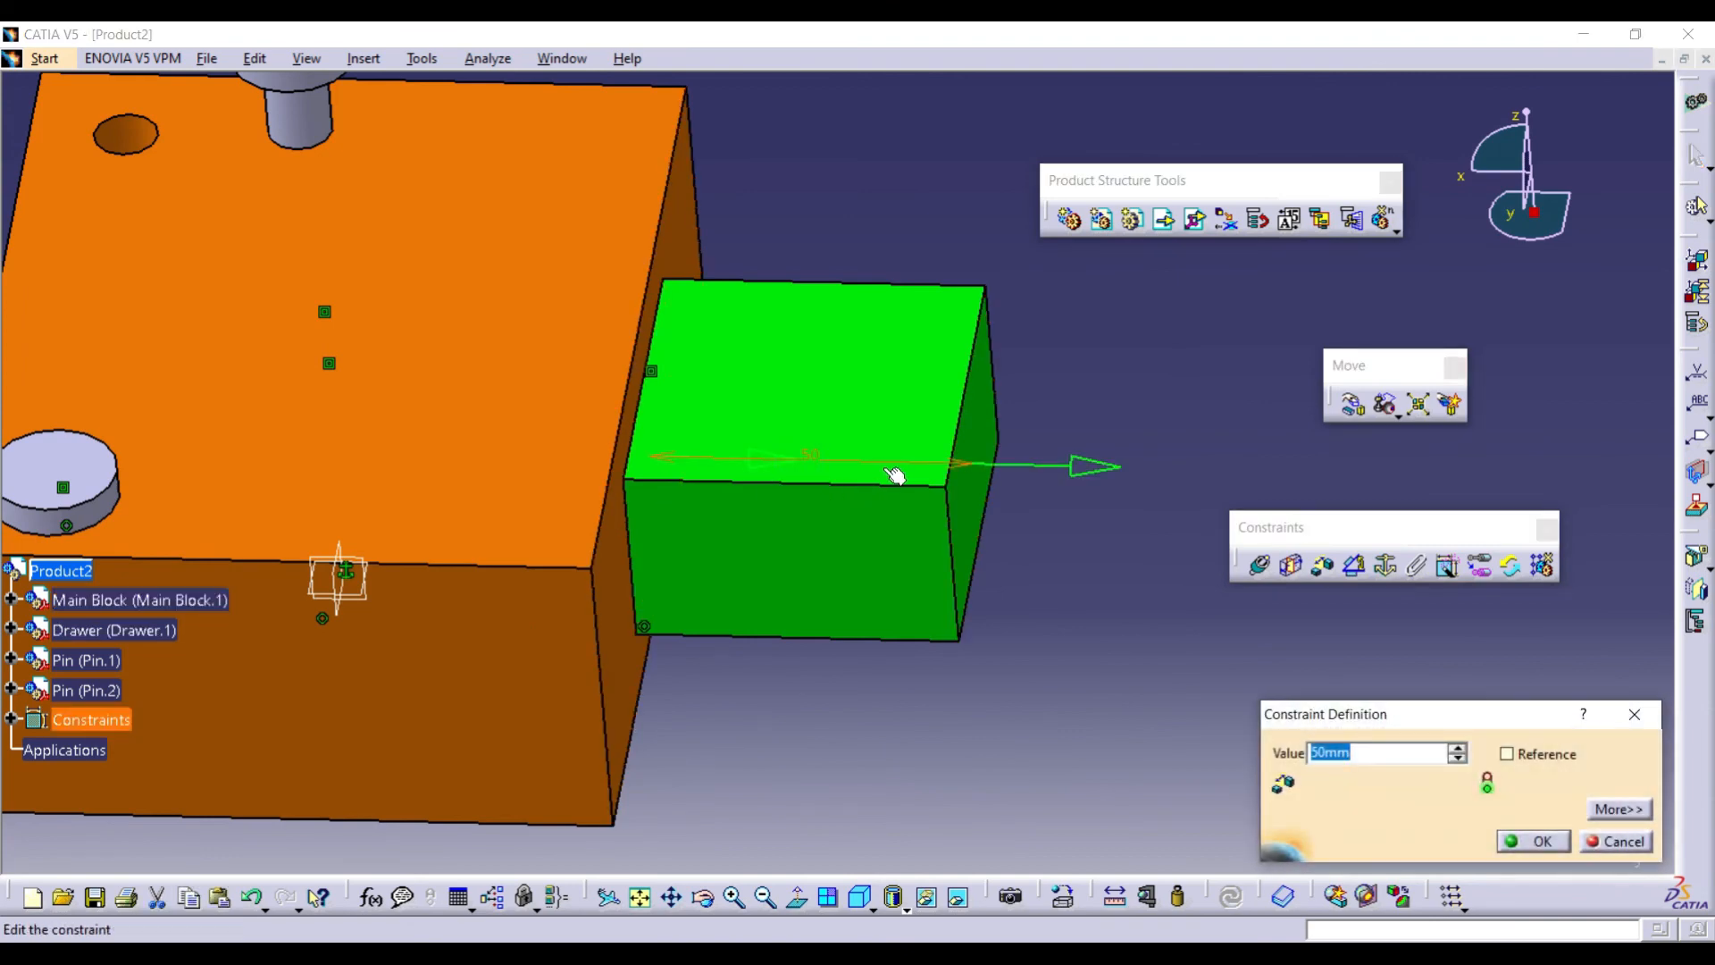
click(1537, 841)
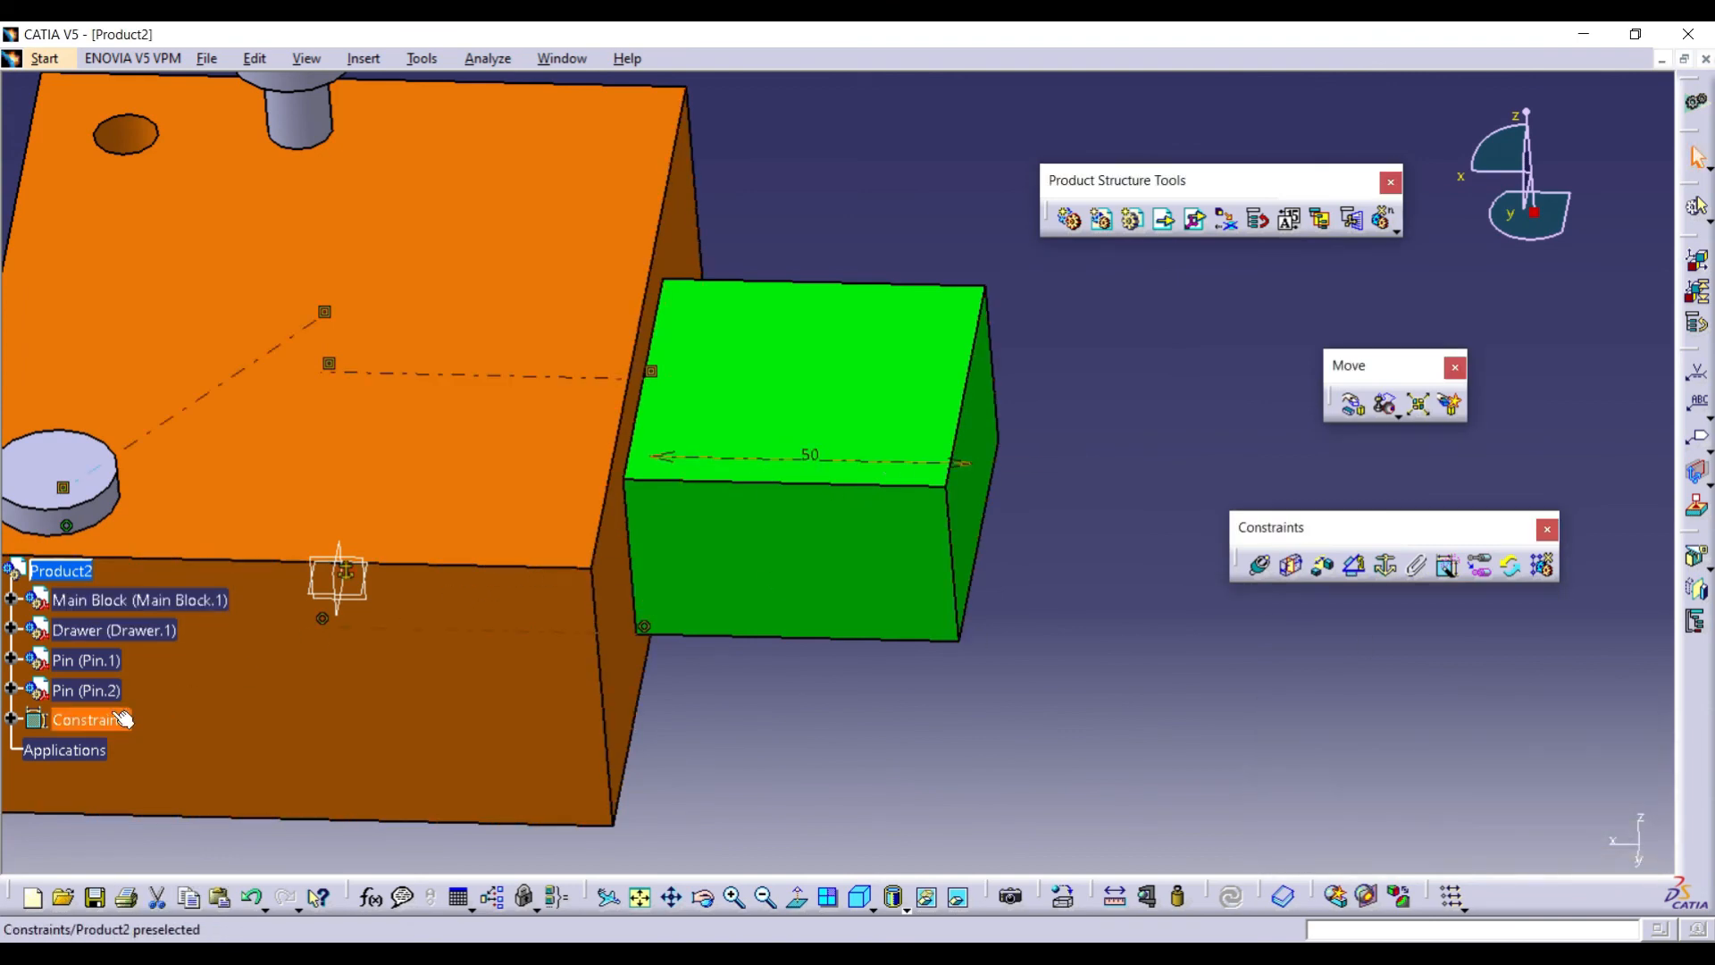
click(826, 464)
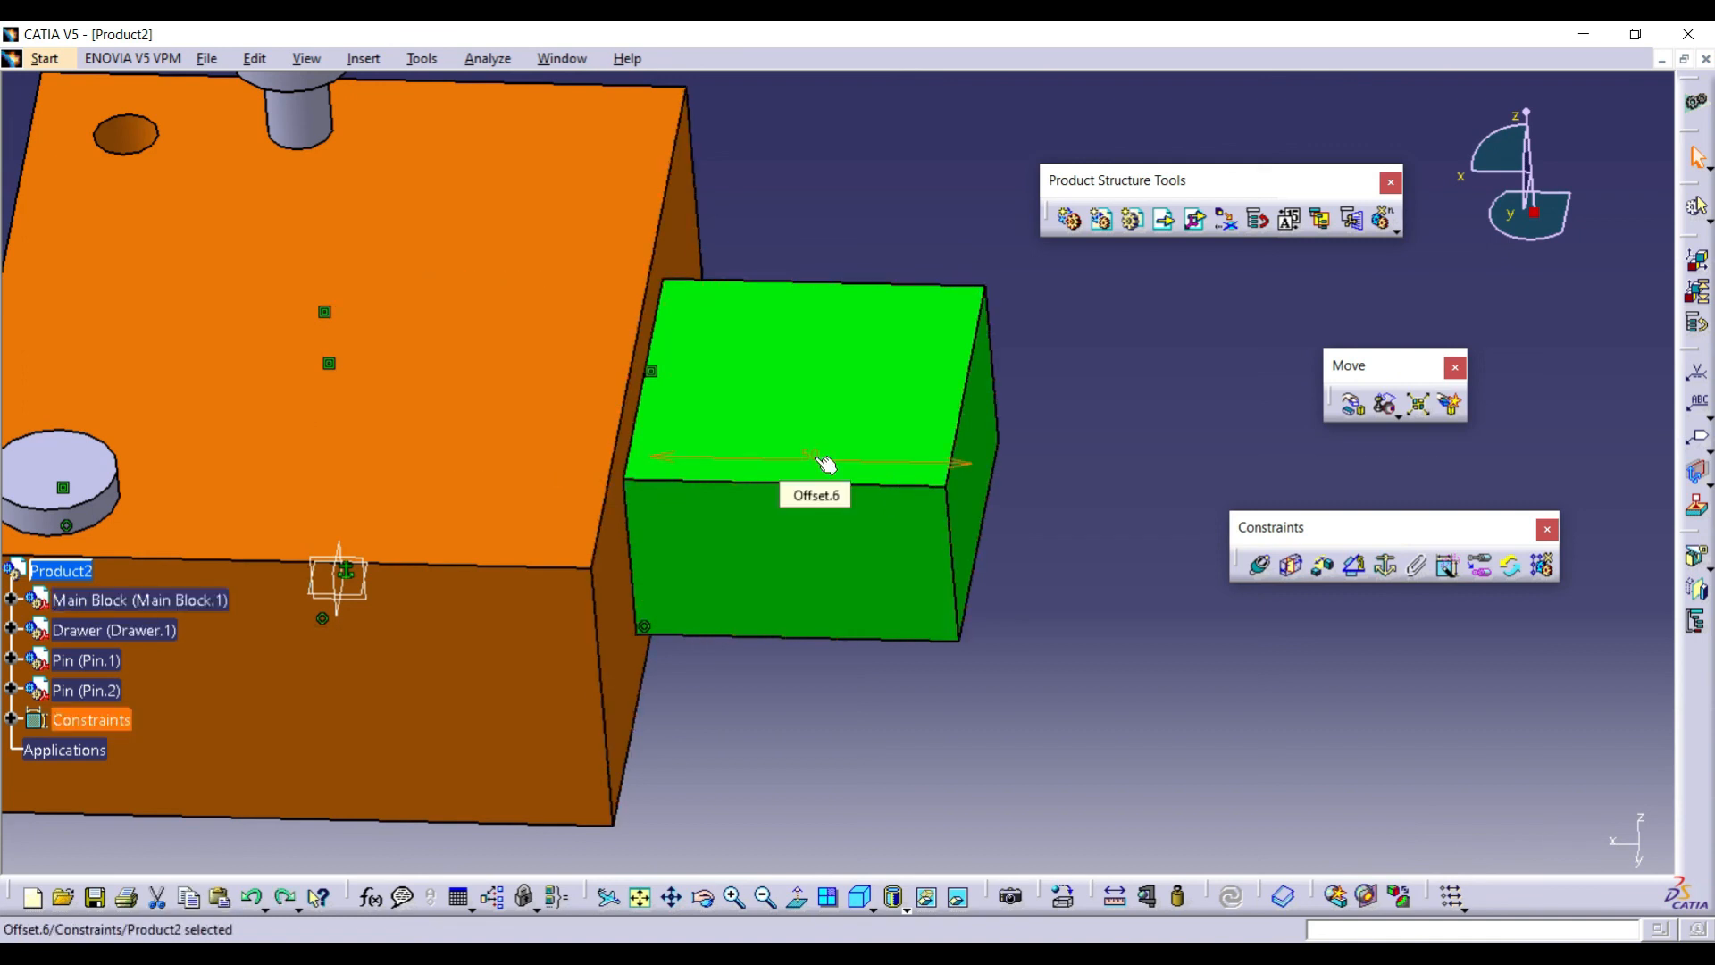
key(ctrl+z)
Change the offset between the Main Block's opening face and the Drawer's free end face to -50 mm, and update the assembly.
middle_drag(1063, 658, 907, 719)
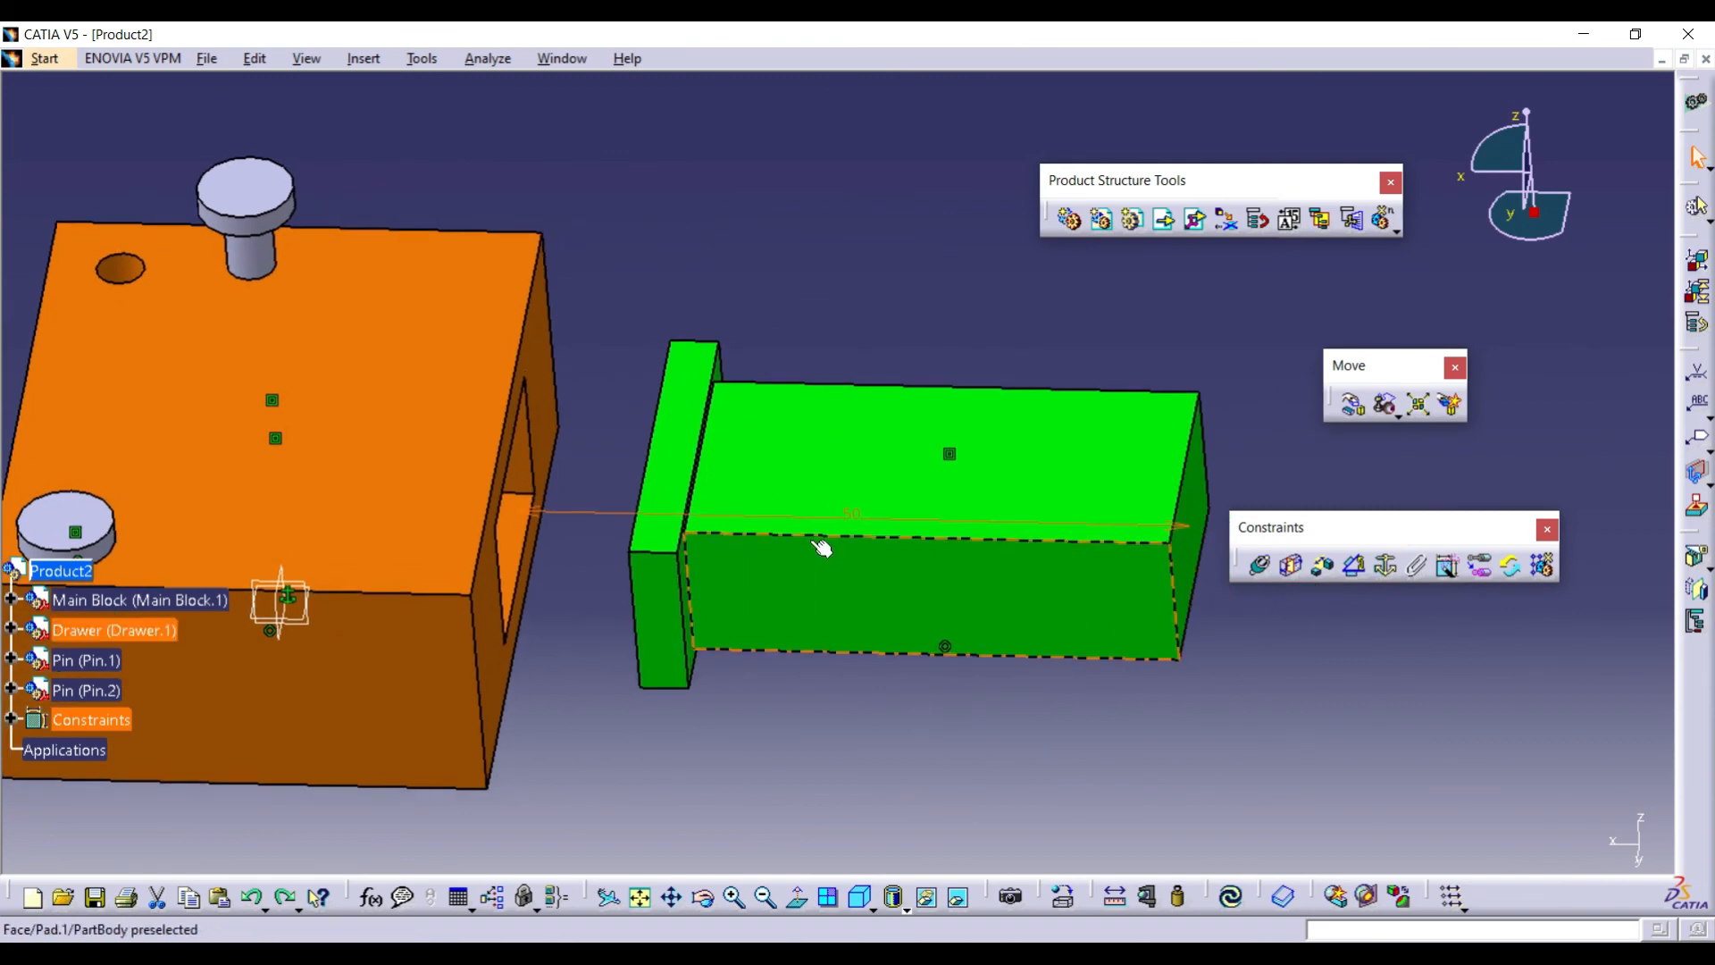
double_click(855, 525)
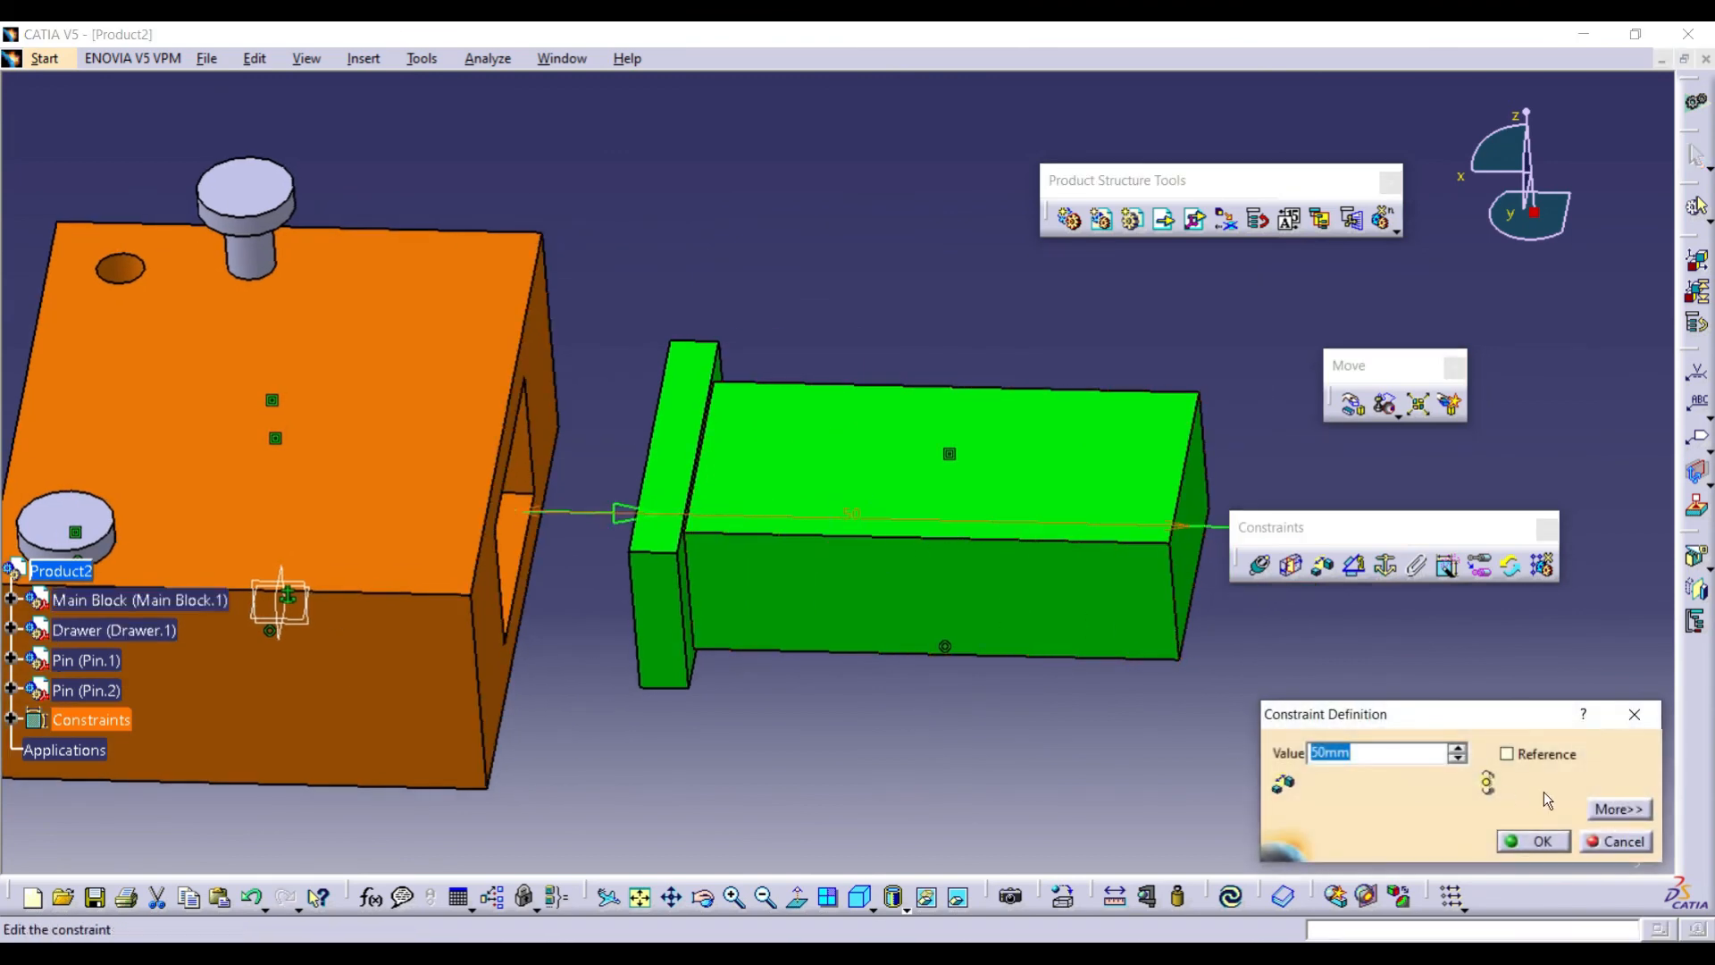
click(1608, 810)
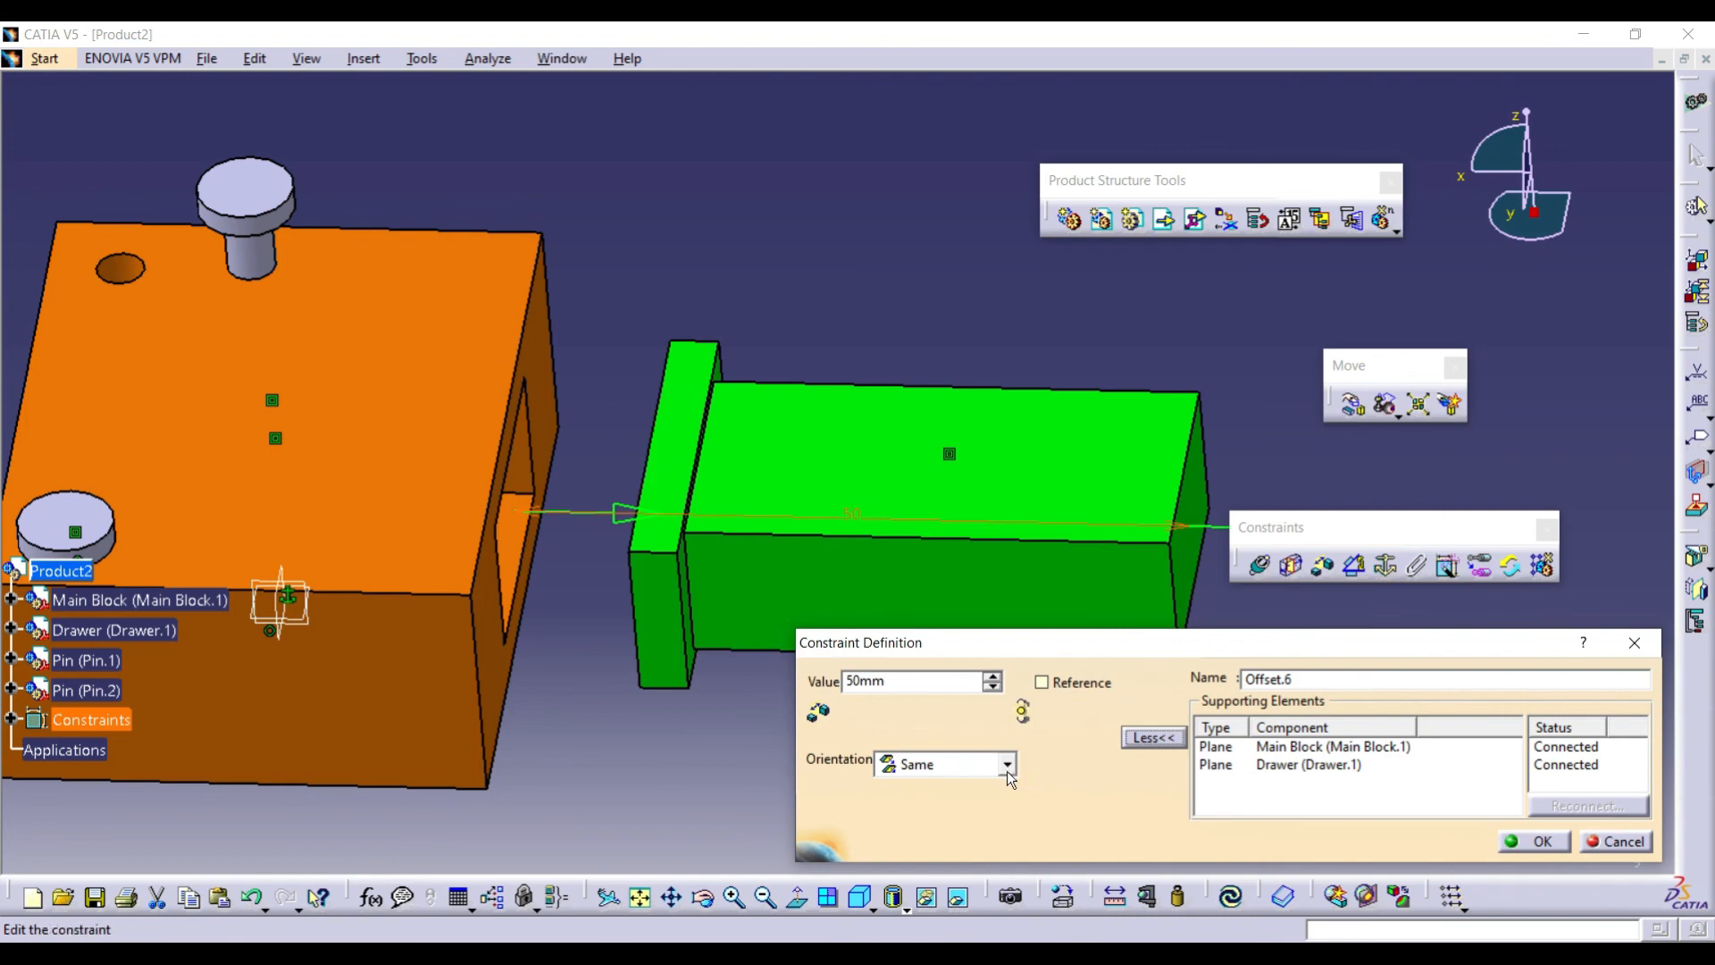
double_click(924, 680)
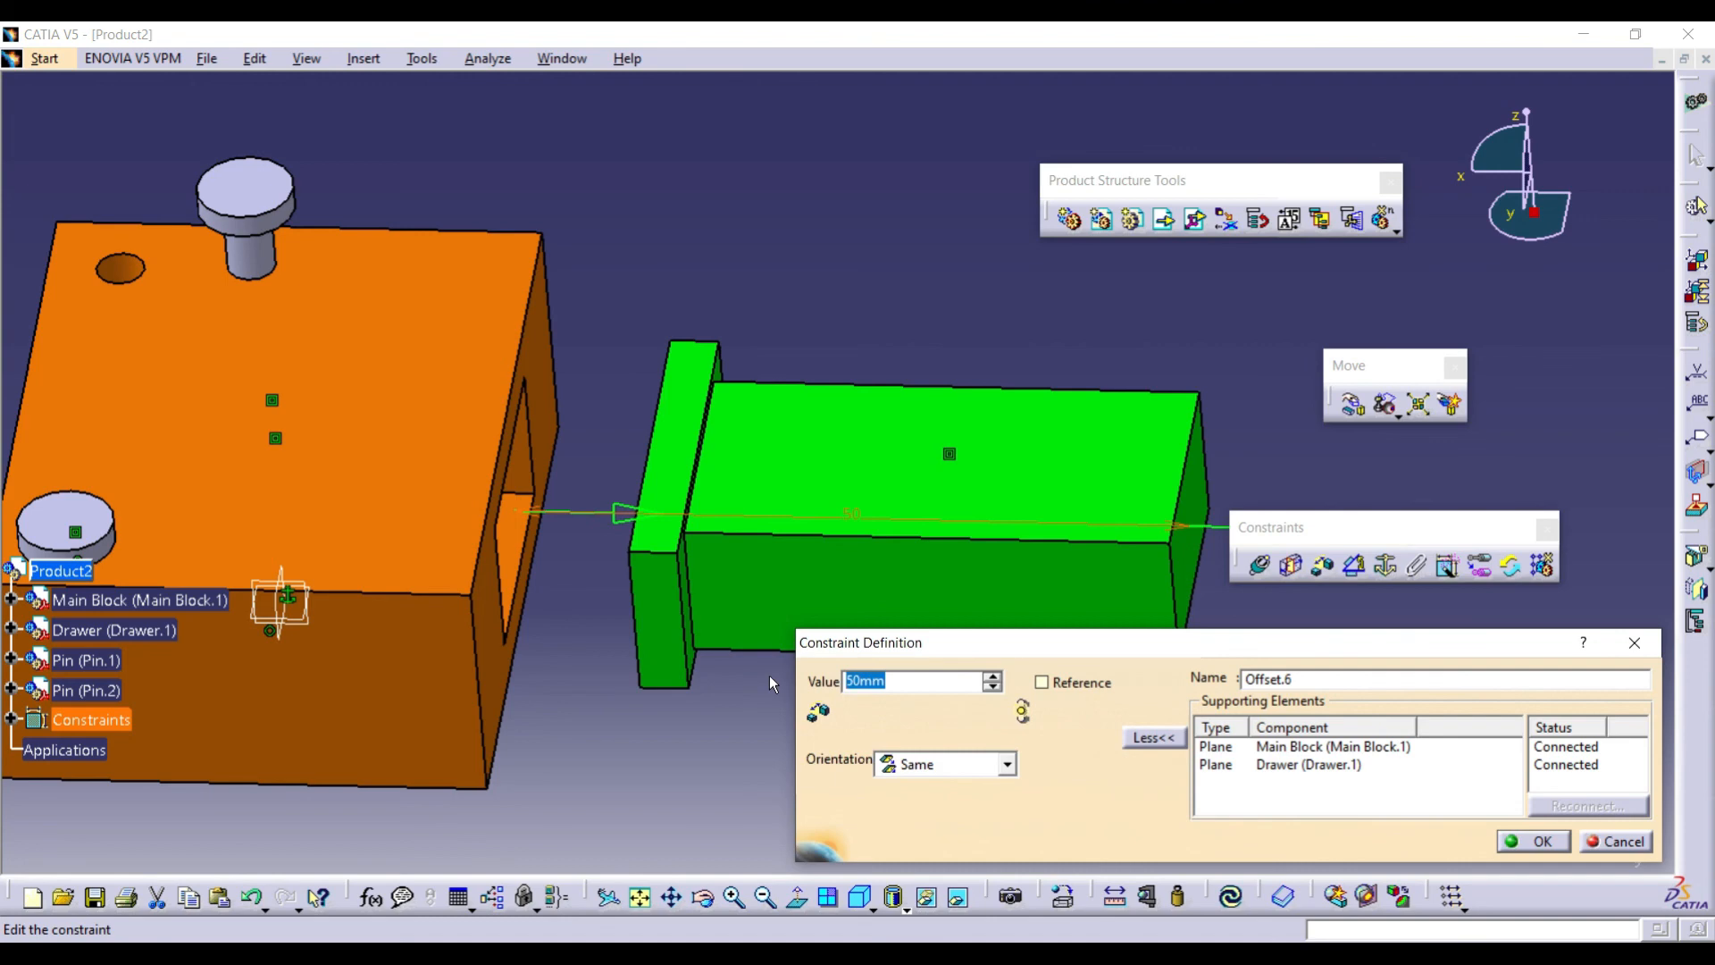
text(-)
key(Tab)
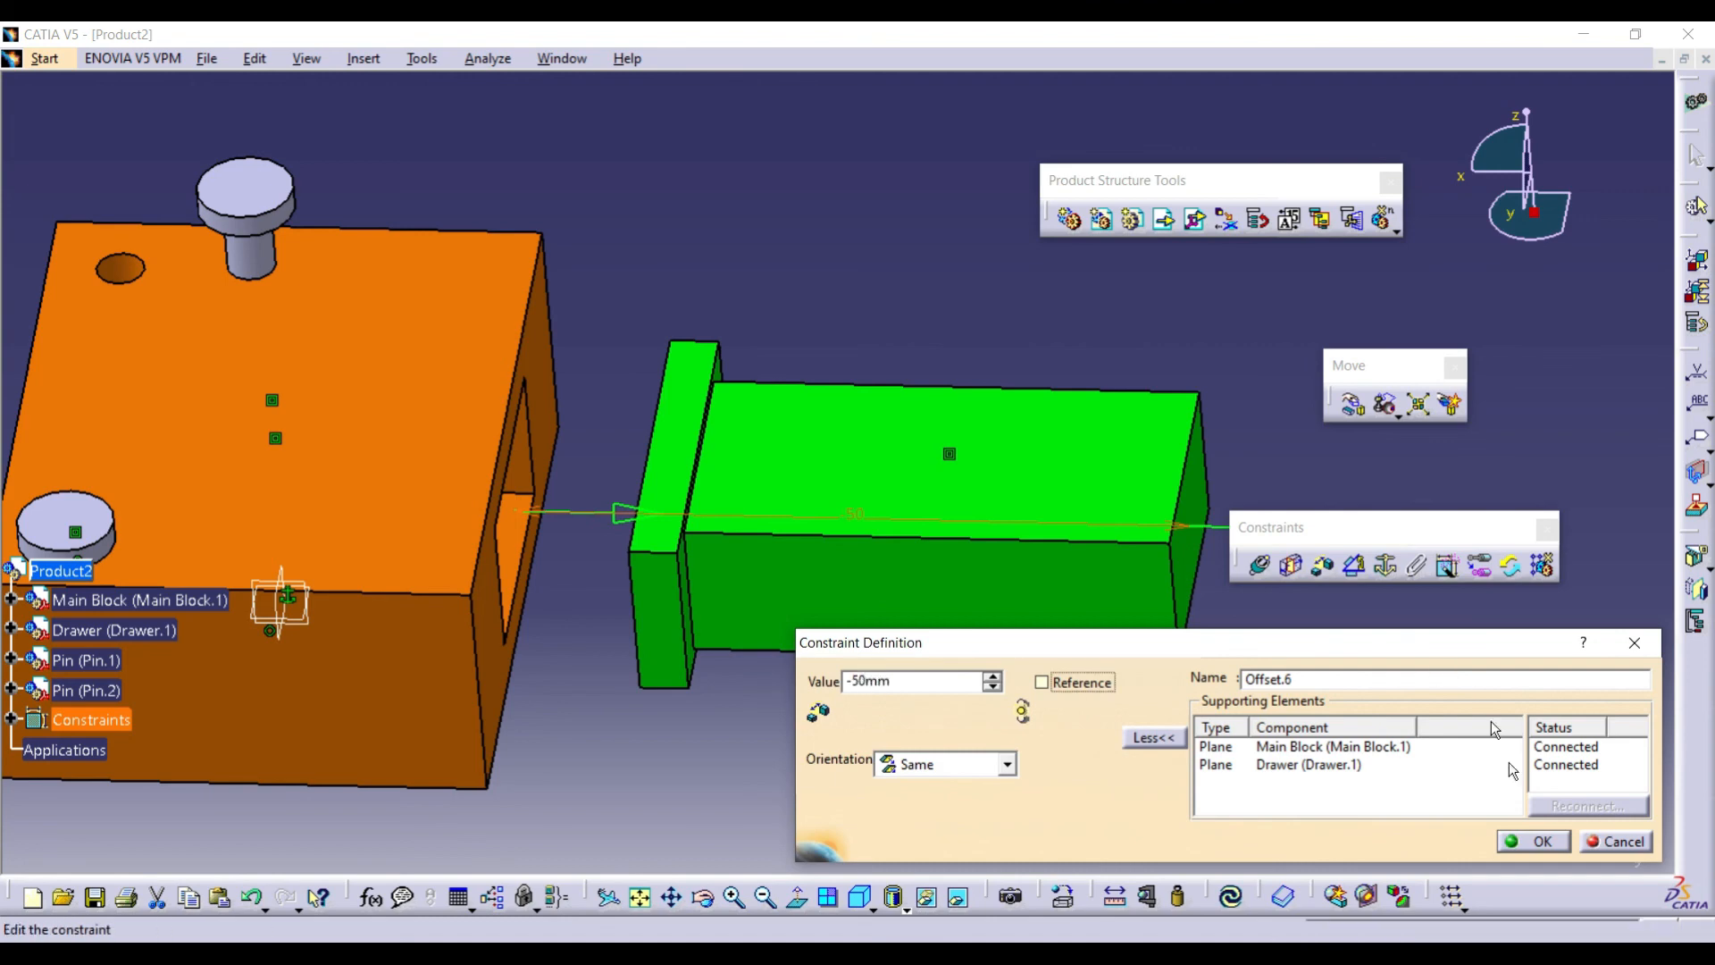
click(1529, 841)
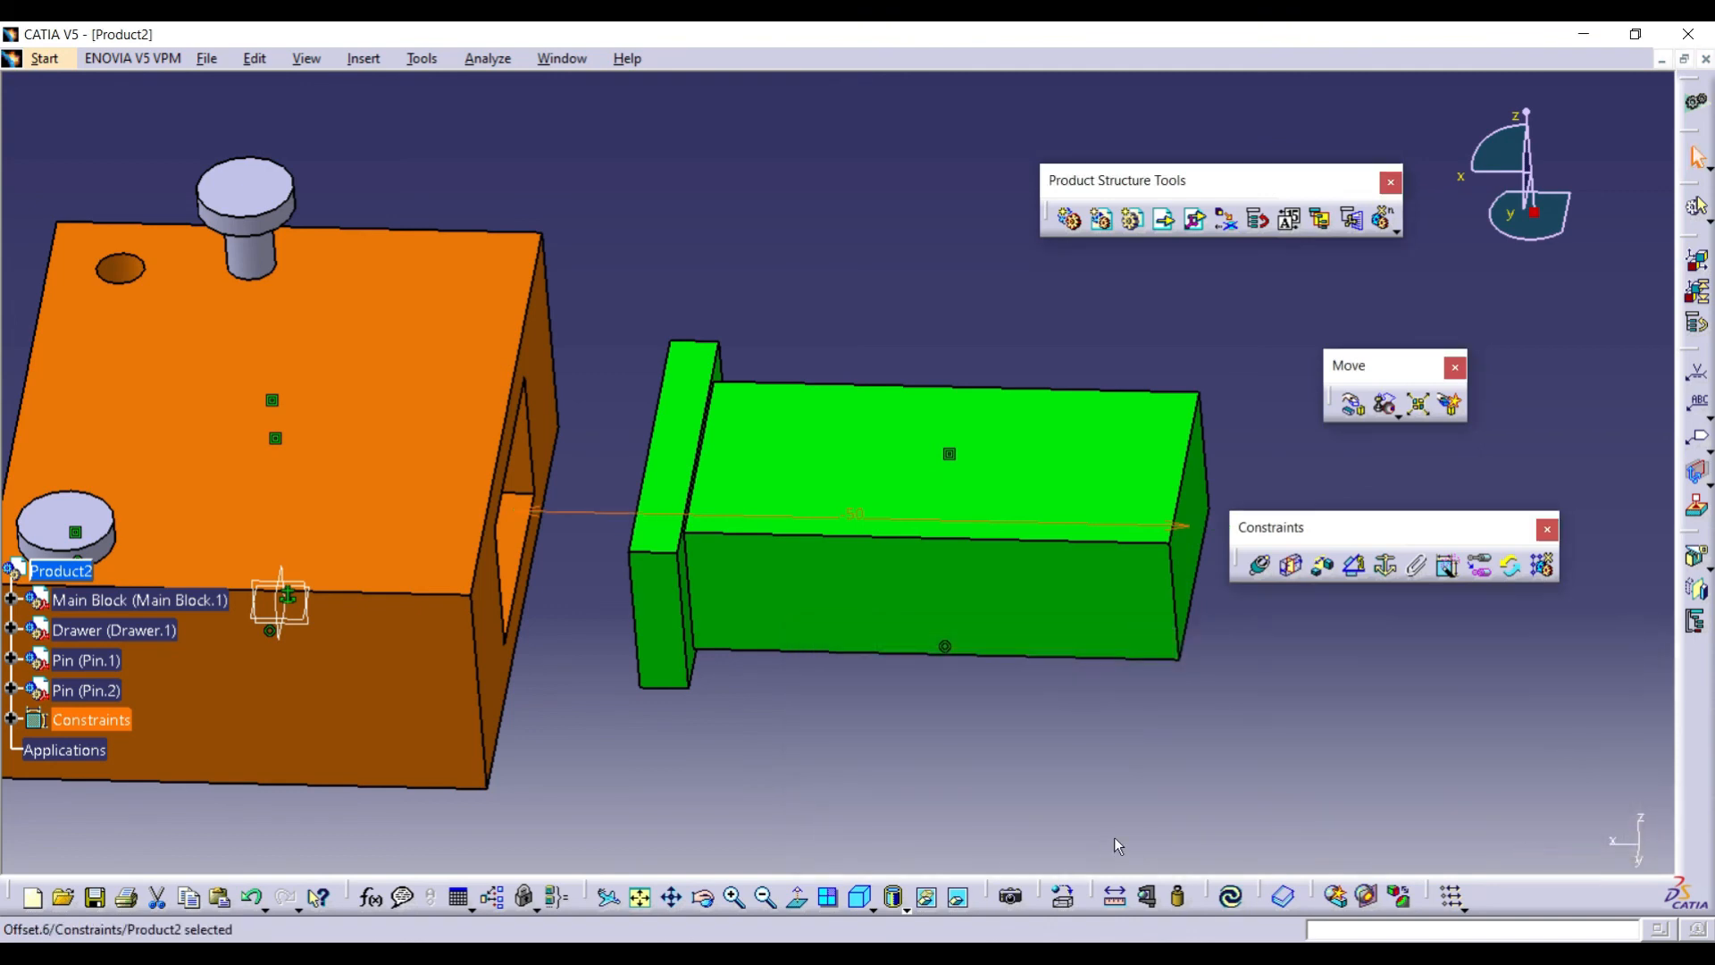
click(1233, 897)
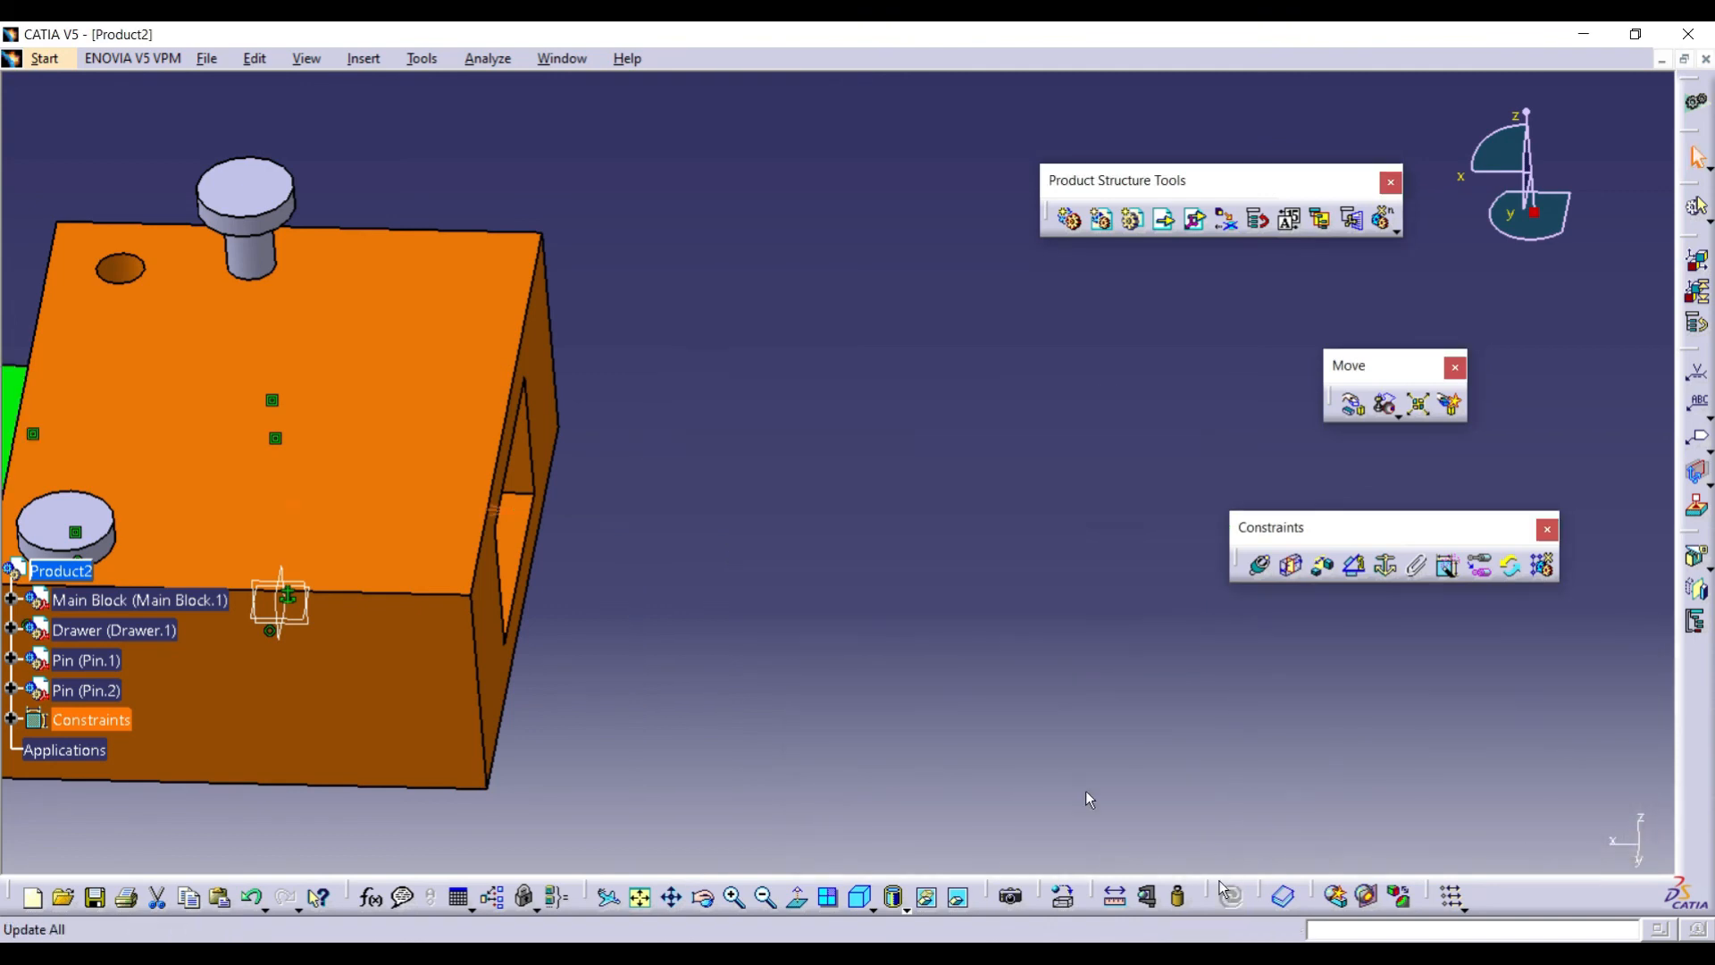
Examine from several sides how the Drawer sits in the Main Block relative to the offset constraint's direction.
middle_drag(401, 504, 796, 459)
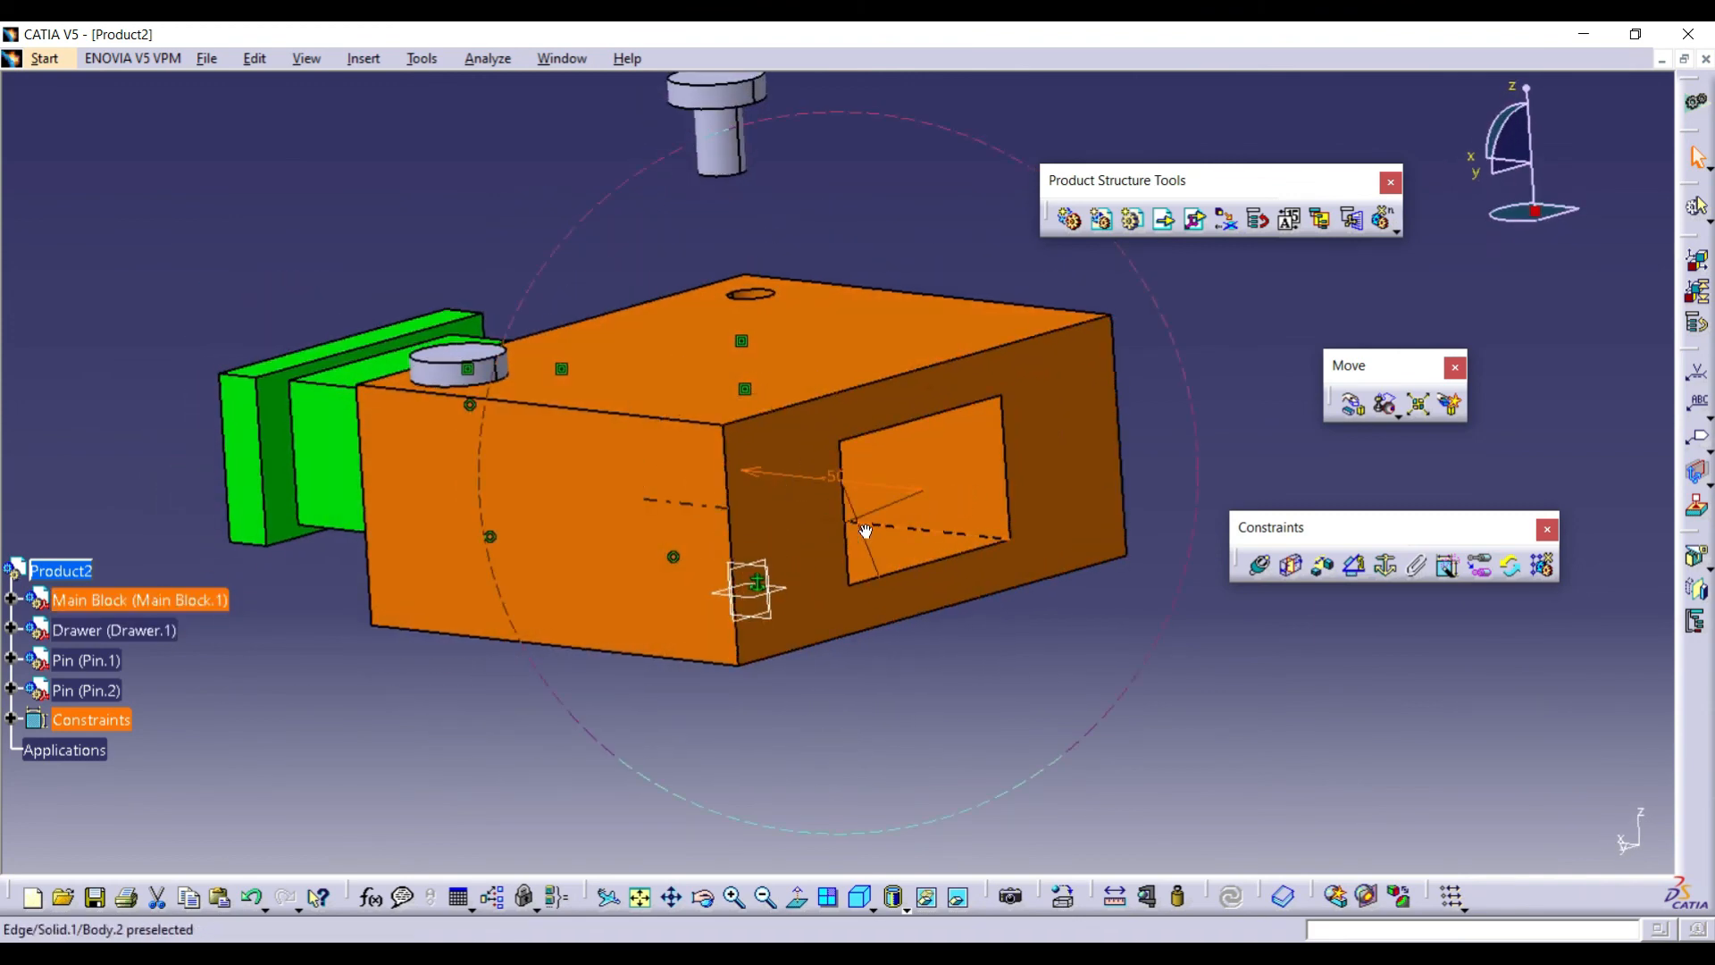
middle_drag(863, 528, 1031, 530)
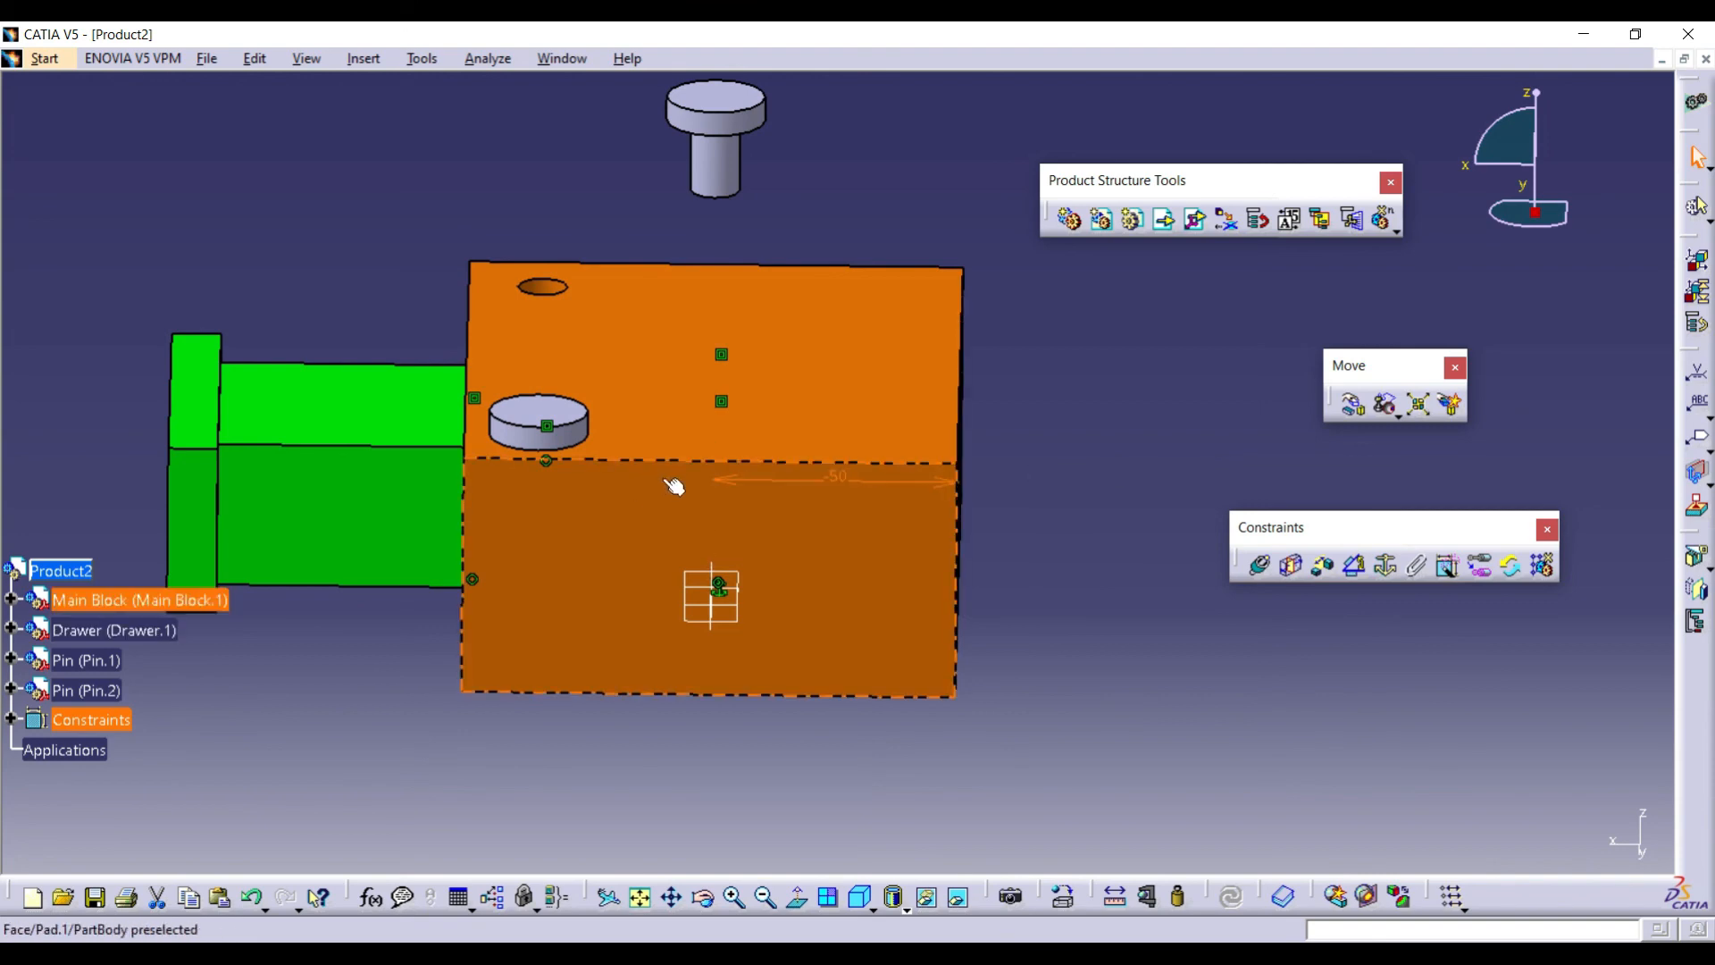
middle_click(817, 493)
middle_drag(817, 630, 932, 583)
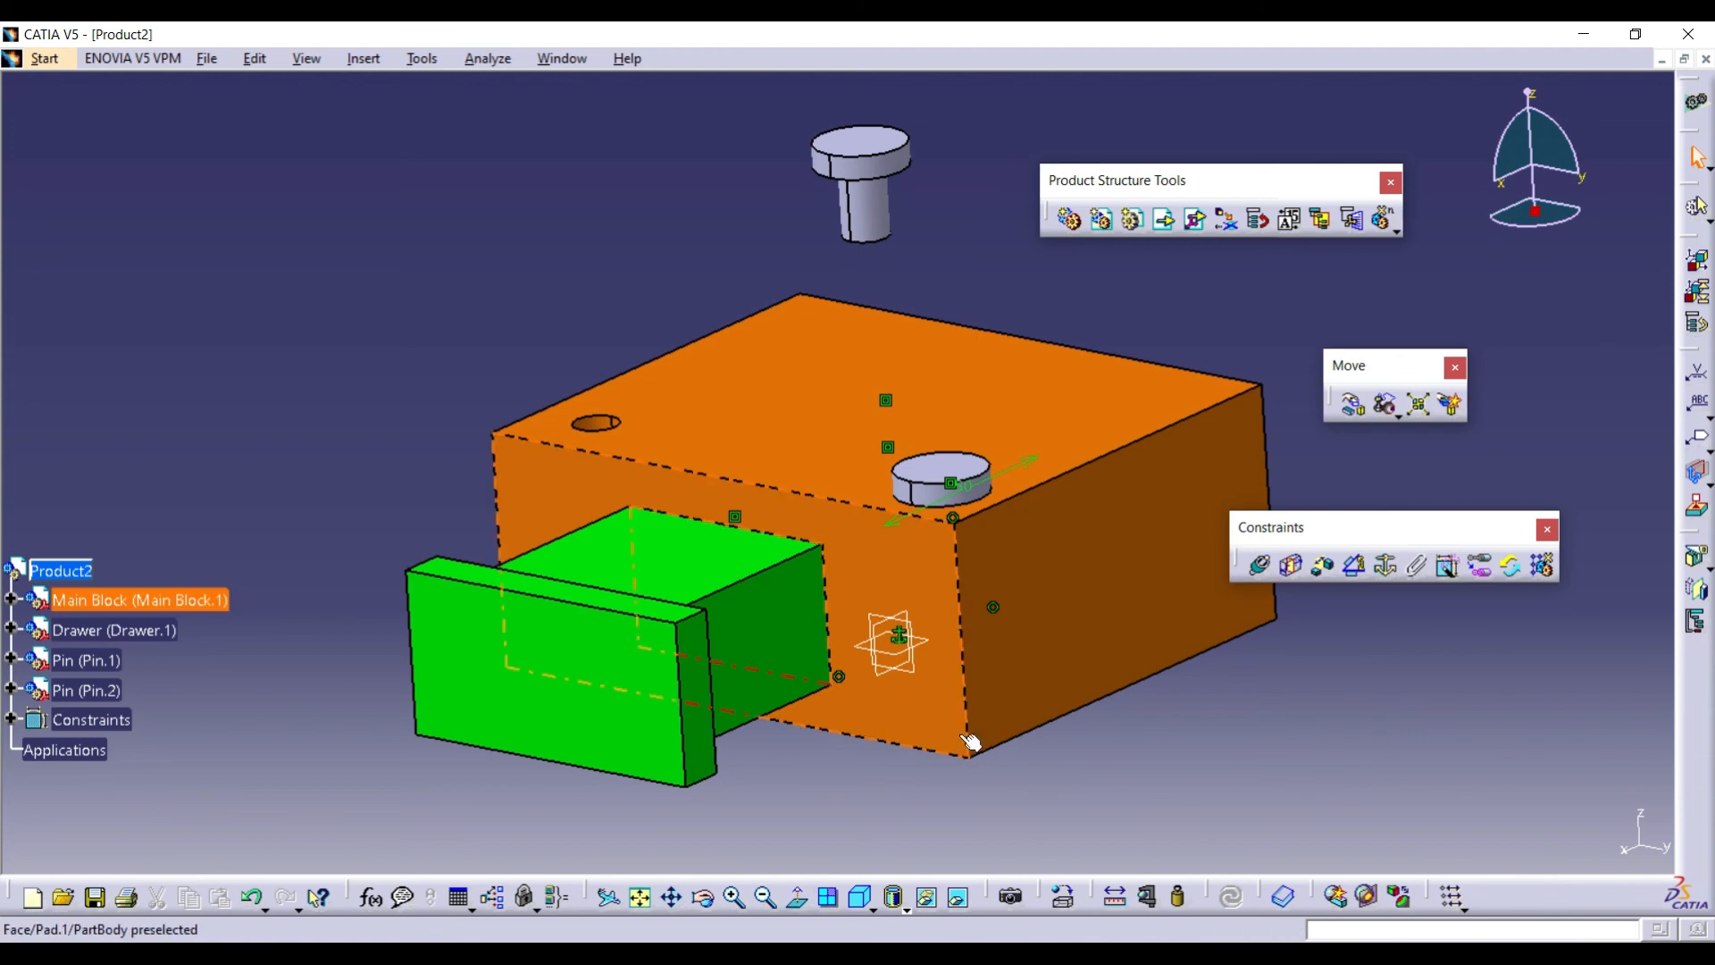
middle_drag(1102, 640, 1079, 587)
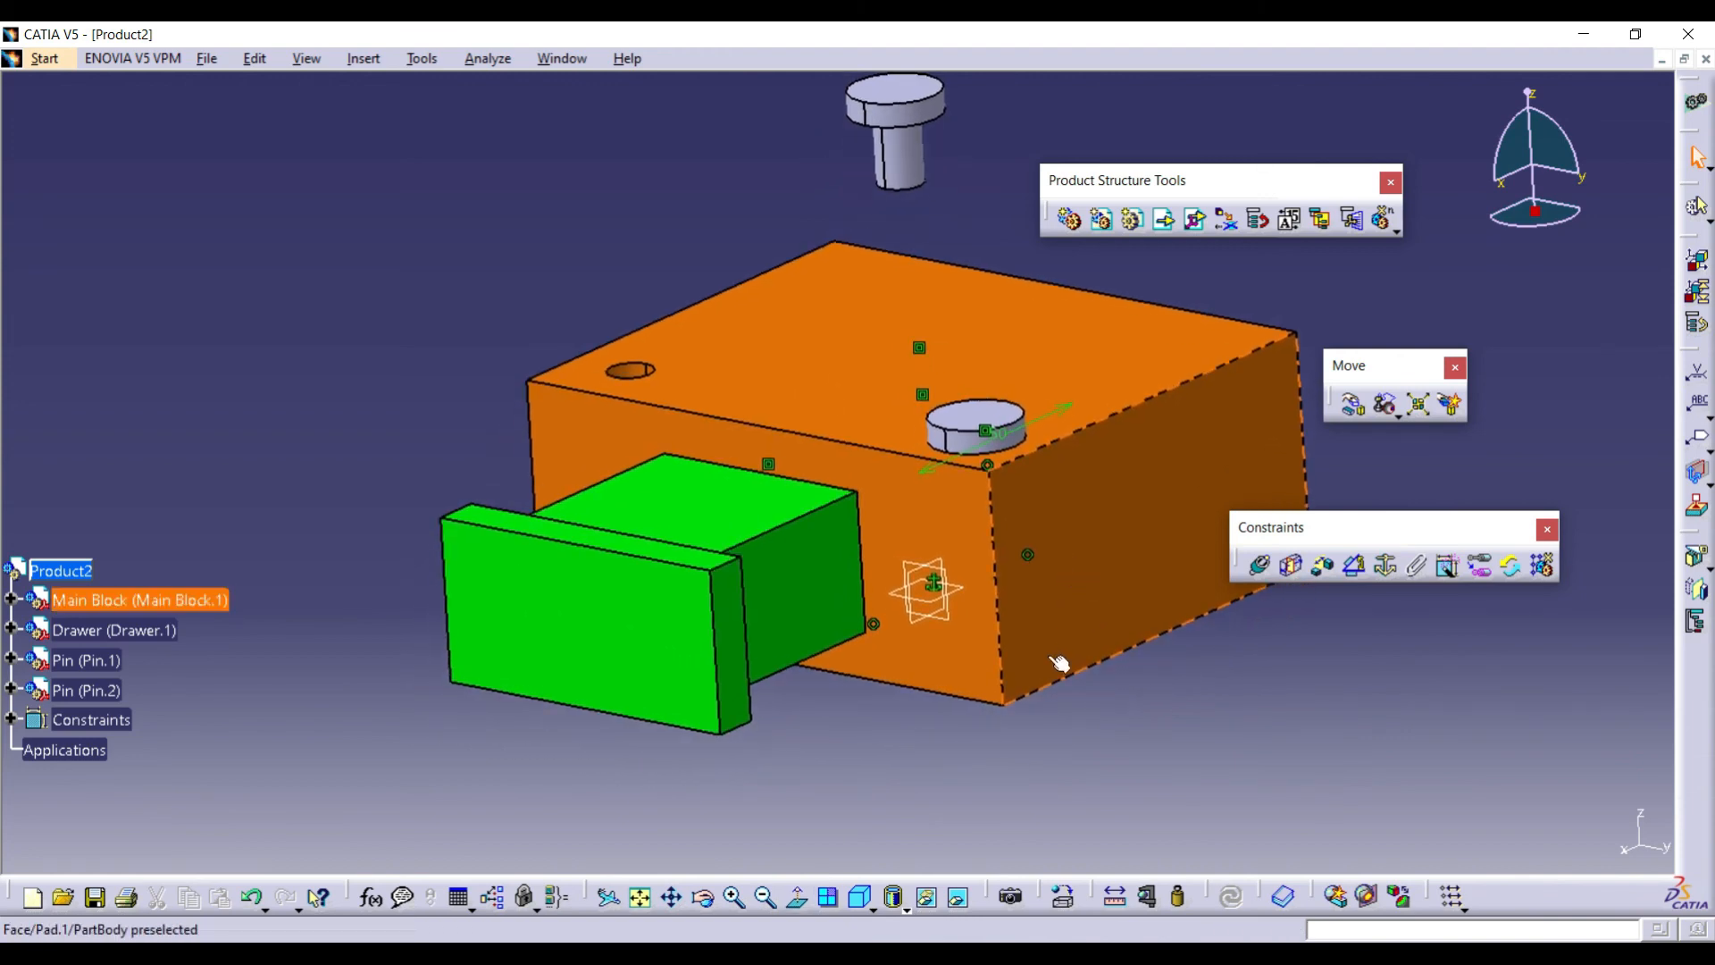
middle_drag(1060, 663, 790, 558)
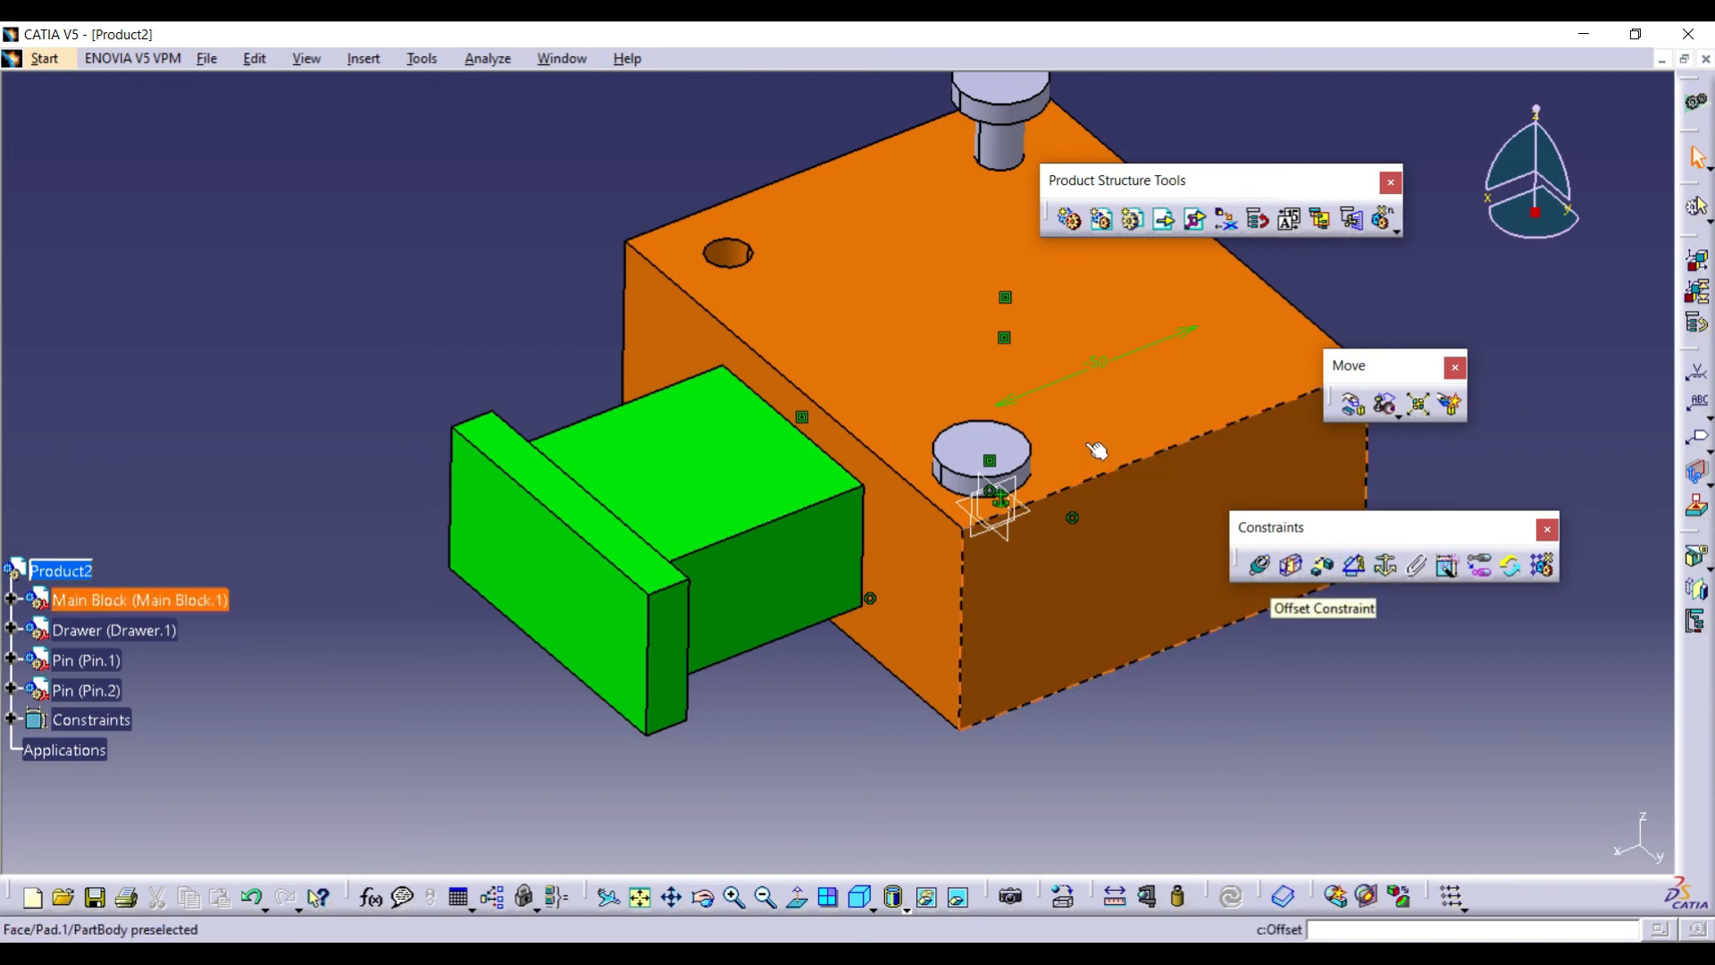
Remove the -50 mm offset constraint between the Drawer and the Main Block.
middle_drag(1090, 451, 1012, 458)
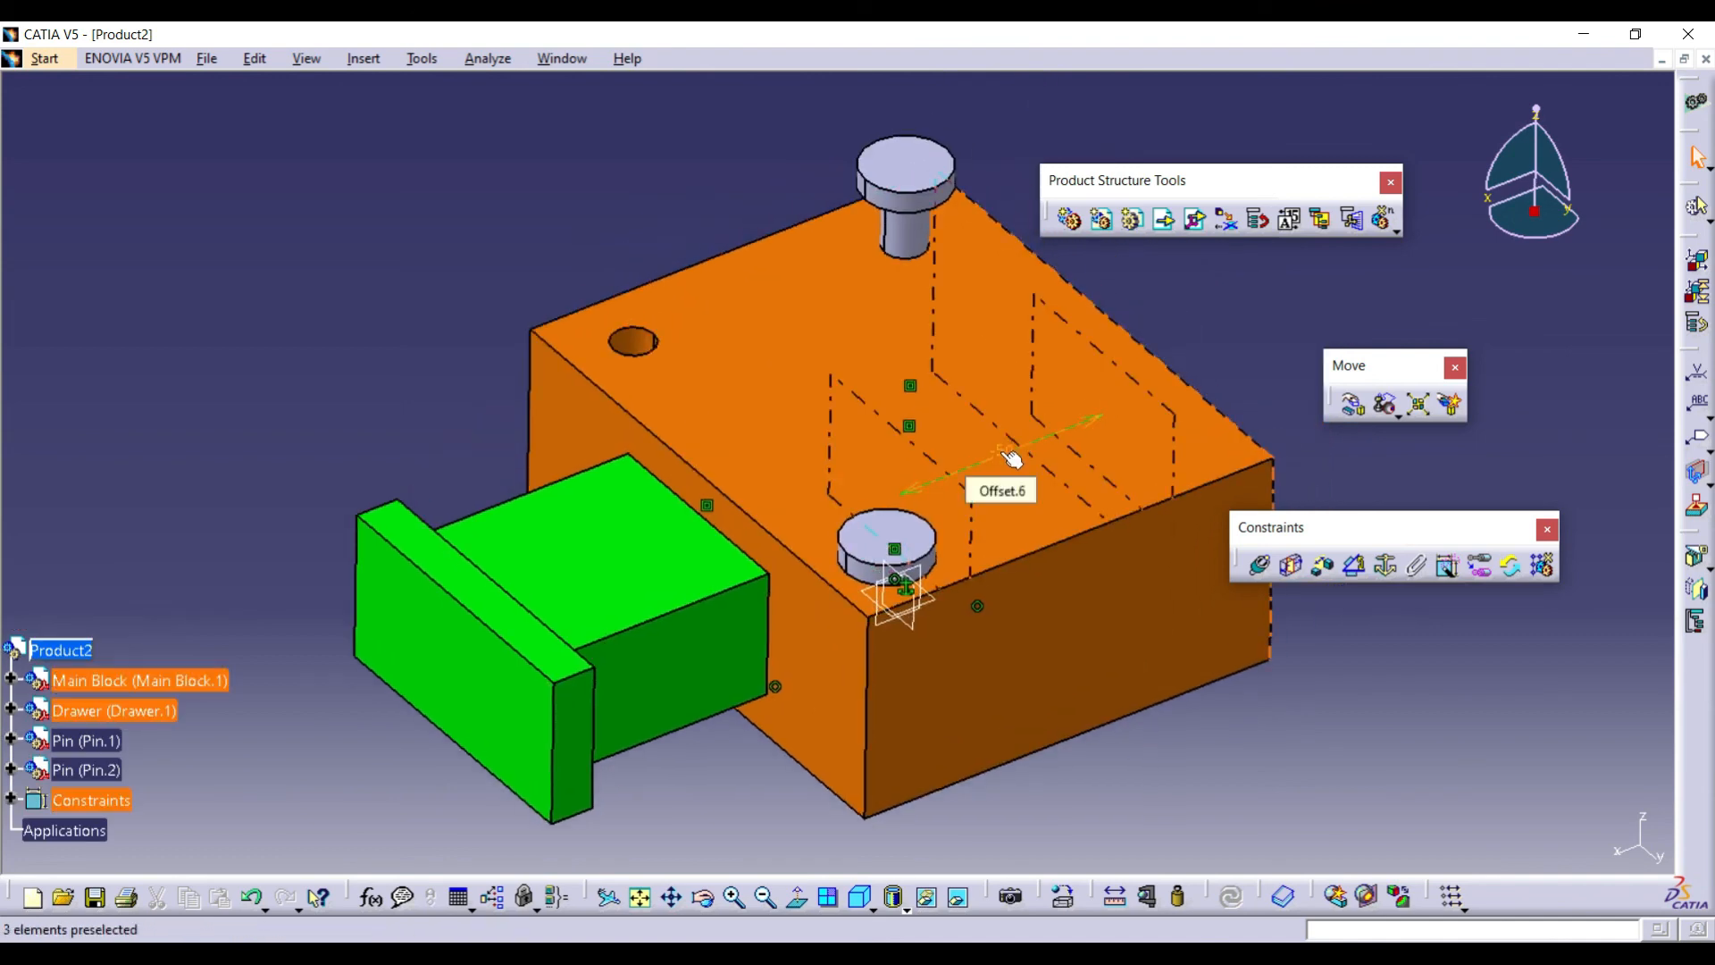
click(1013, 460)
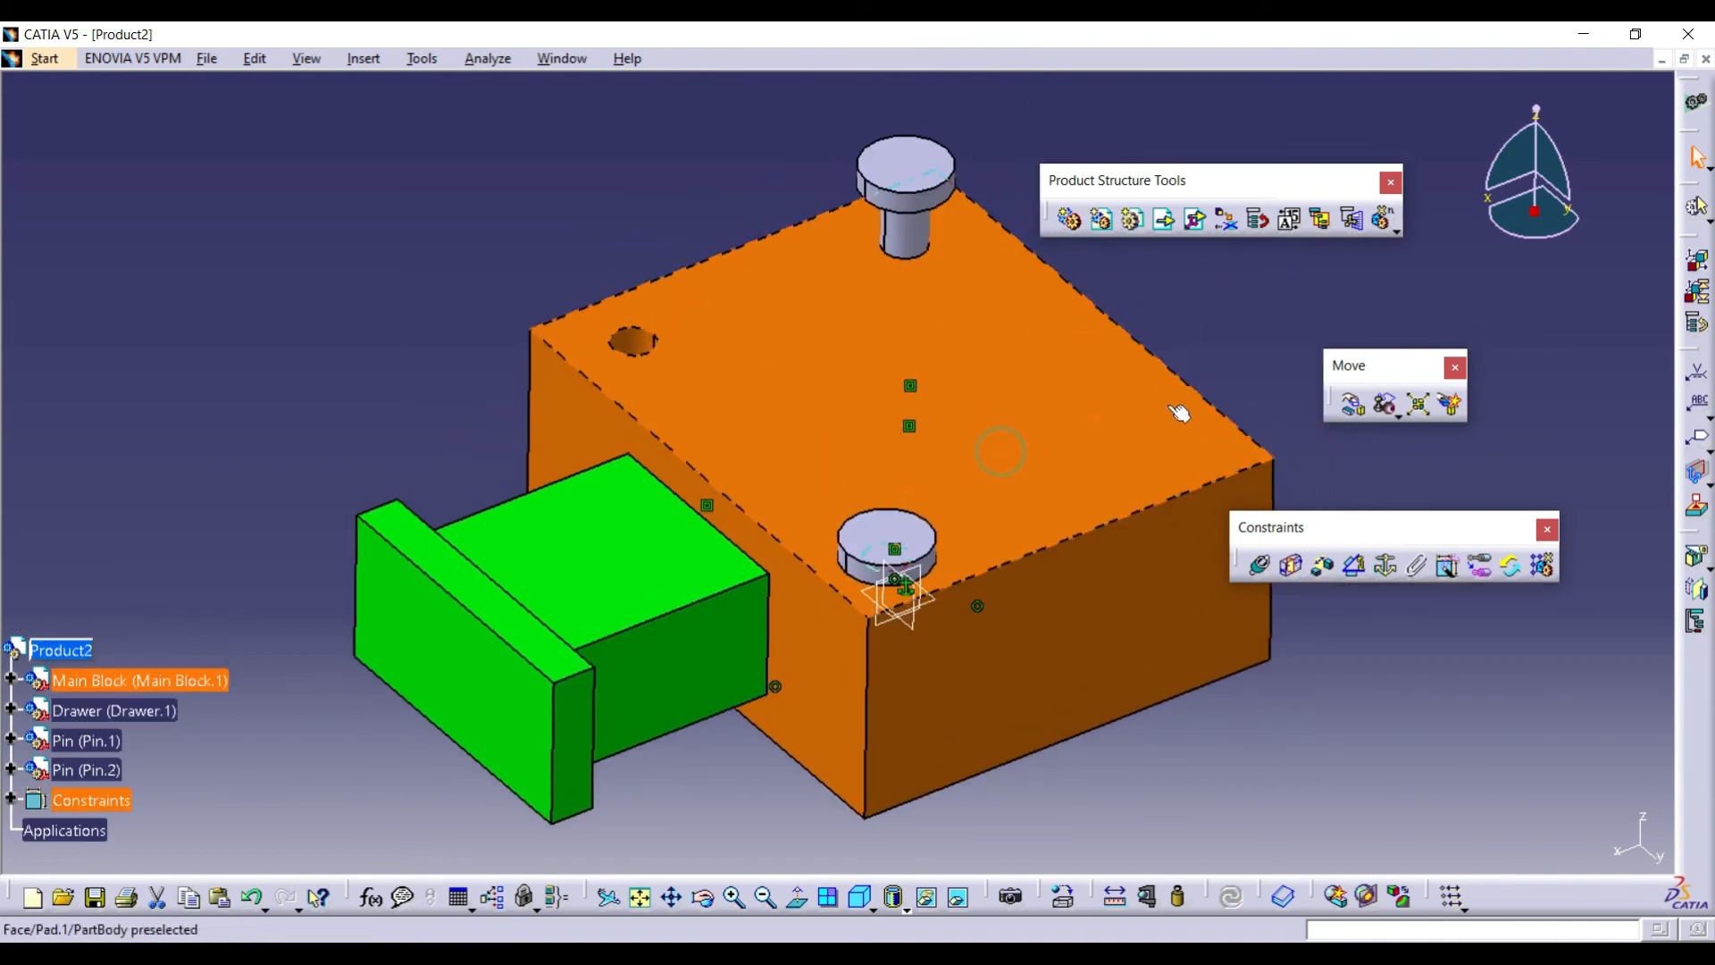
click(1244, 345)
middle_drag(800, 586, 961, 424)
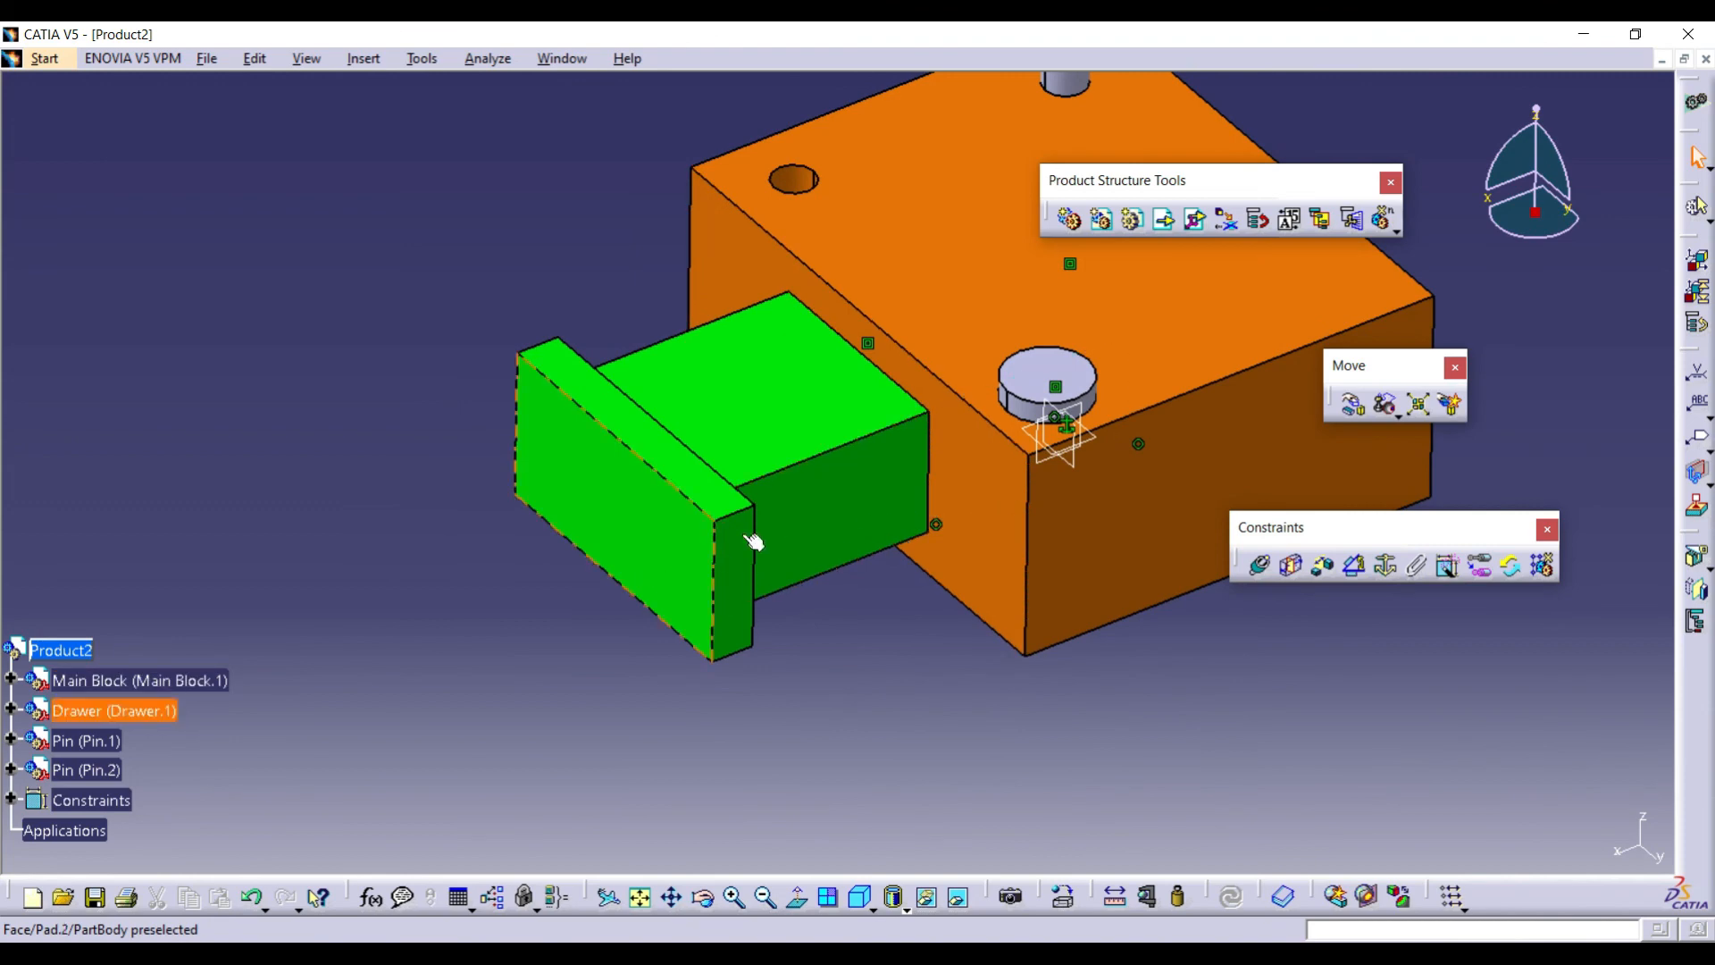
Start an offset constraint between the Main Block's drawer-opening face and the inner face of the Drawer's front plate.
middle_click(814, 474)
middle_click(880, 474)
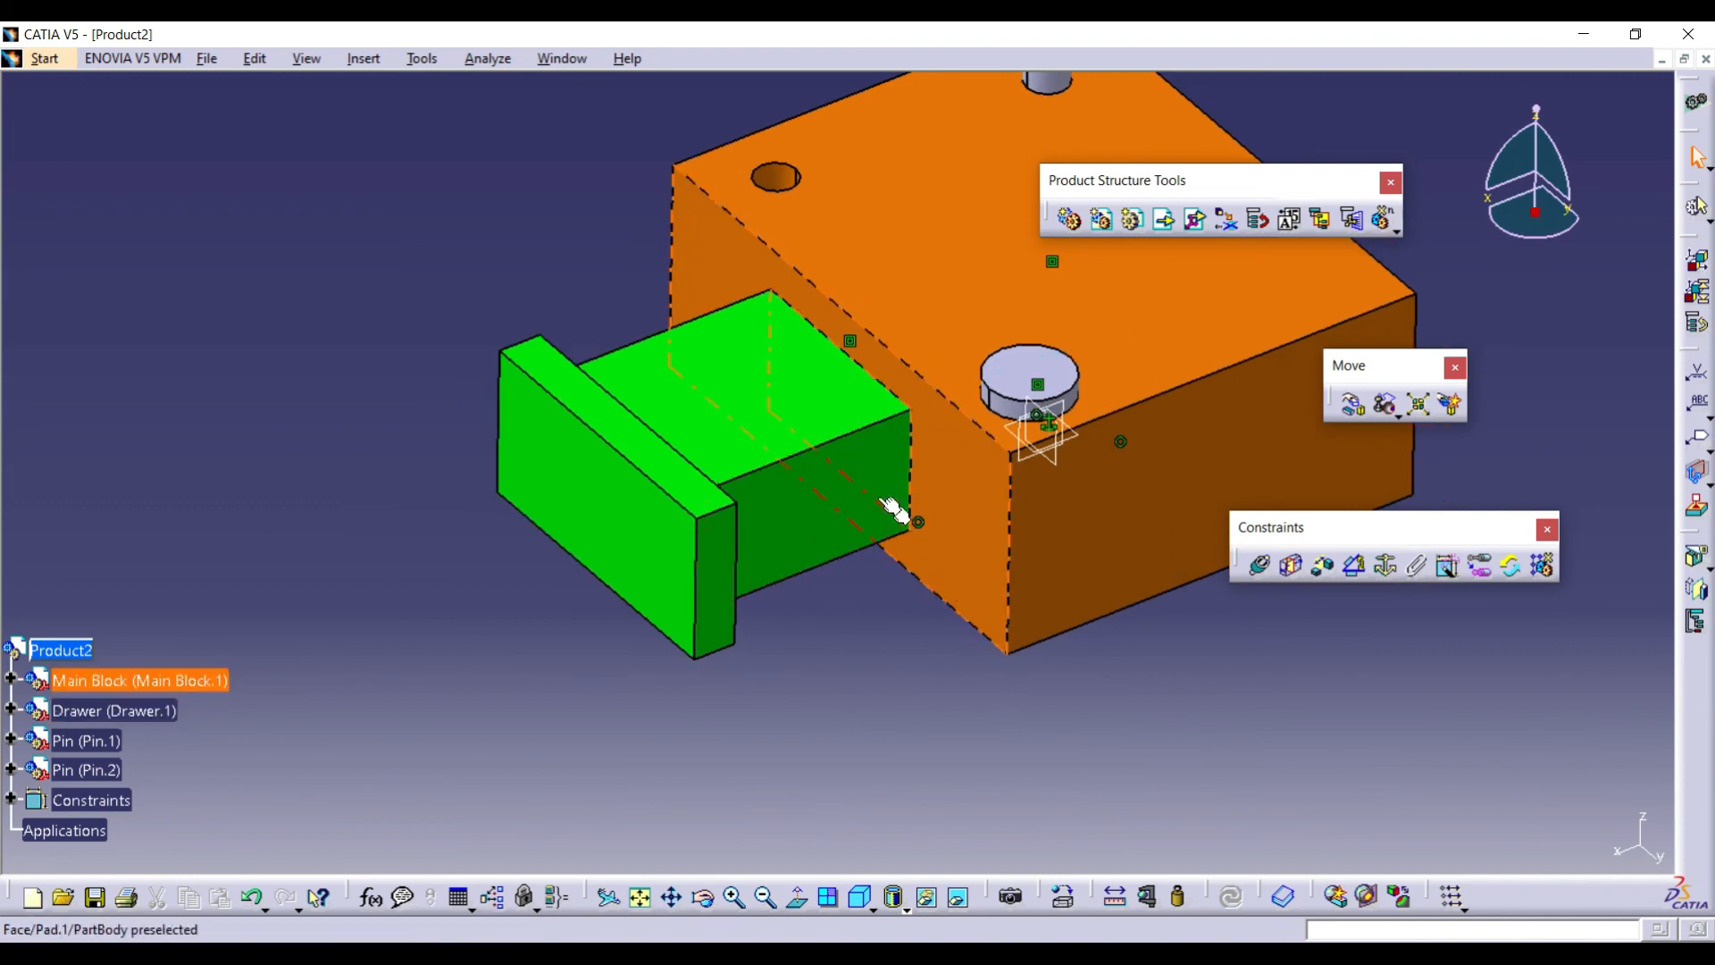
middle_drag(891, 507, 643, 519)
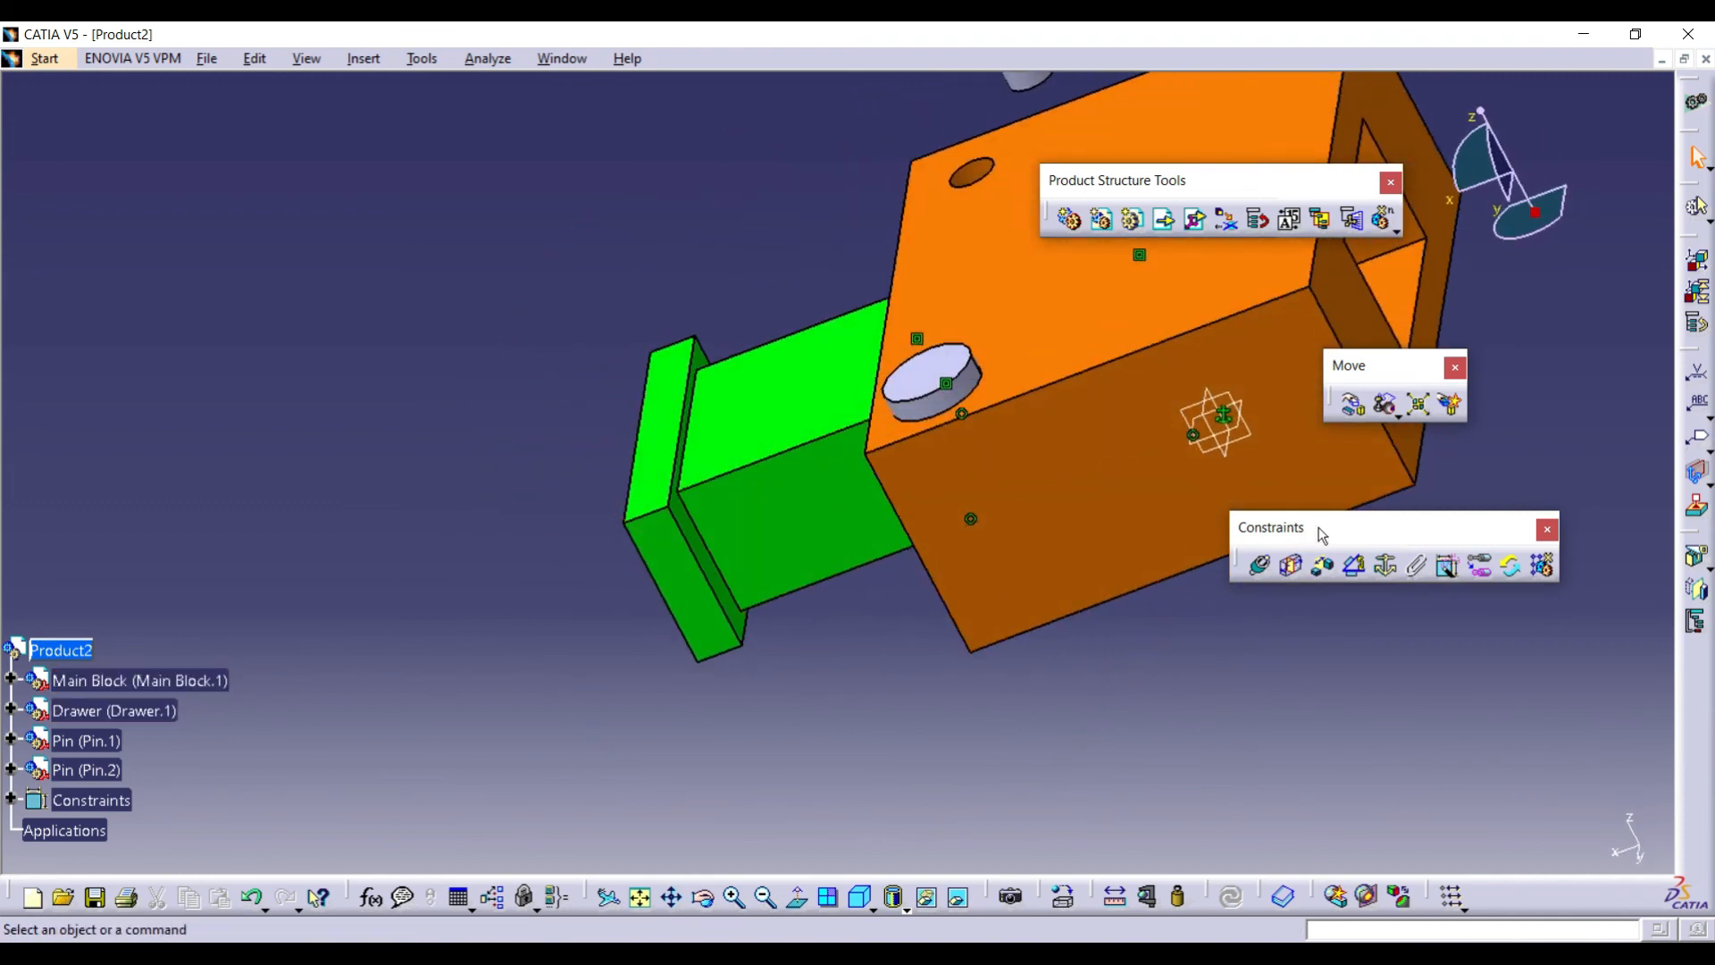
drag(1313, 526, 1366, 565)
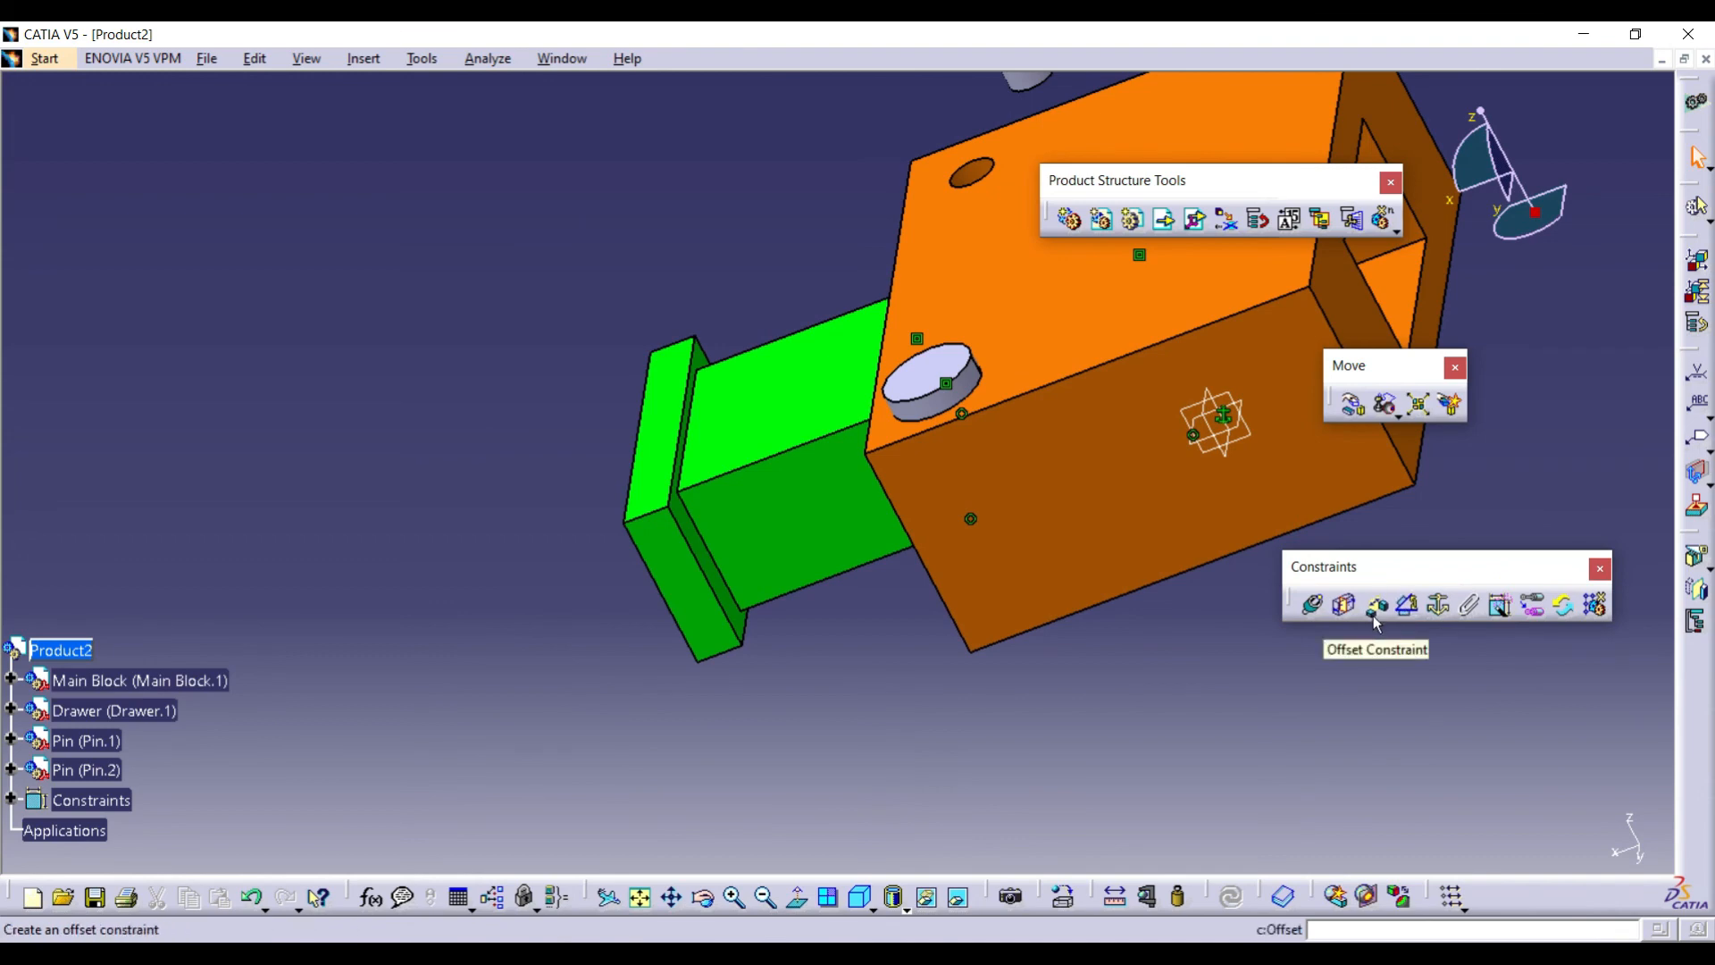
click(1375, 607)
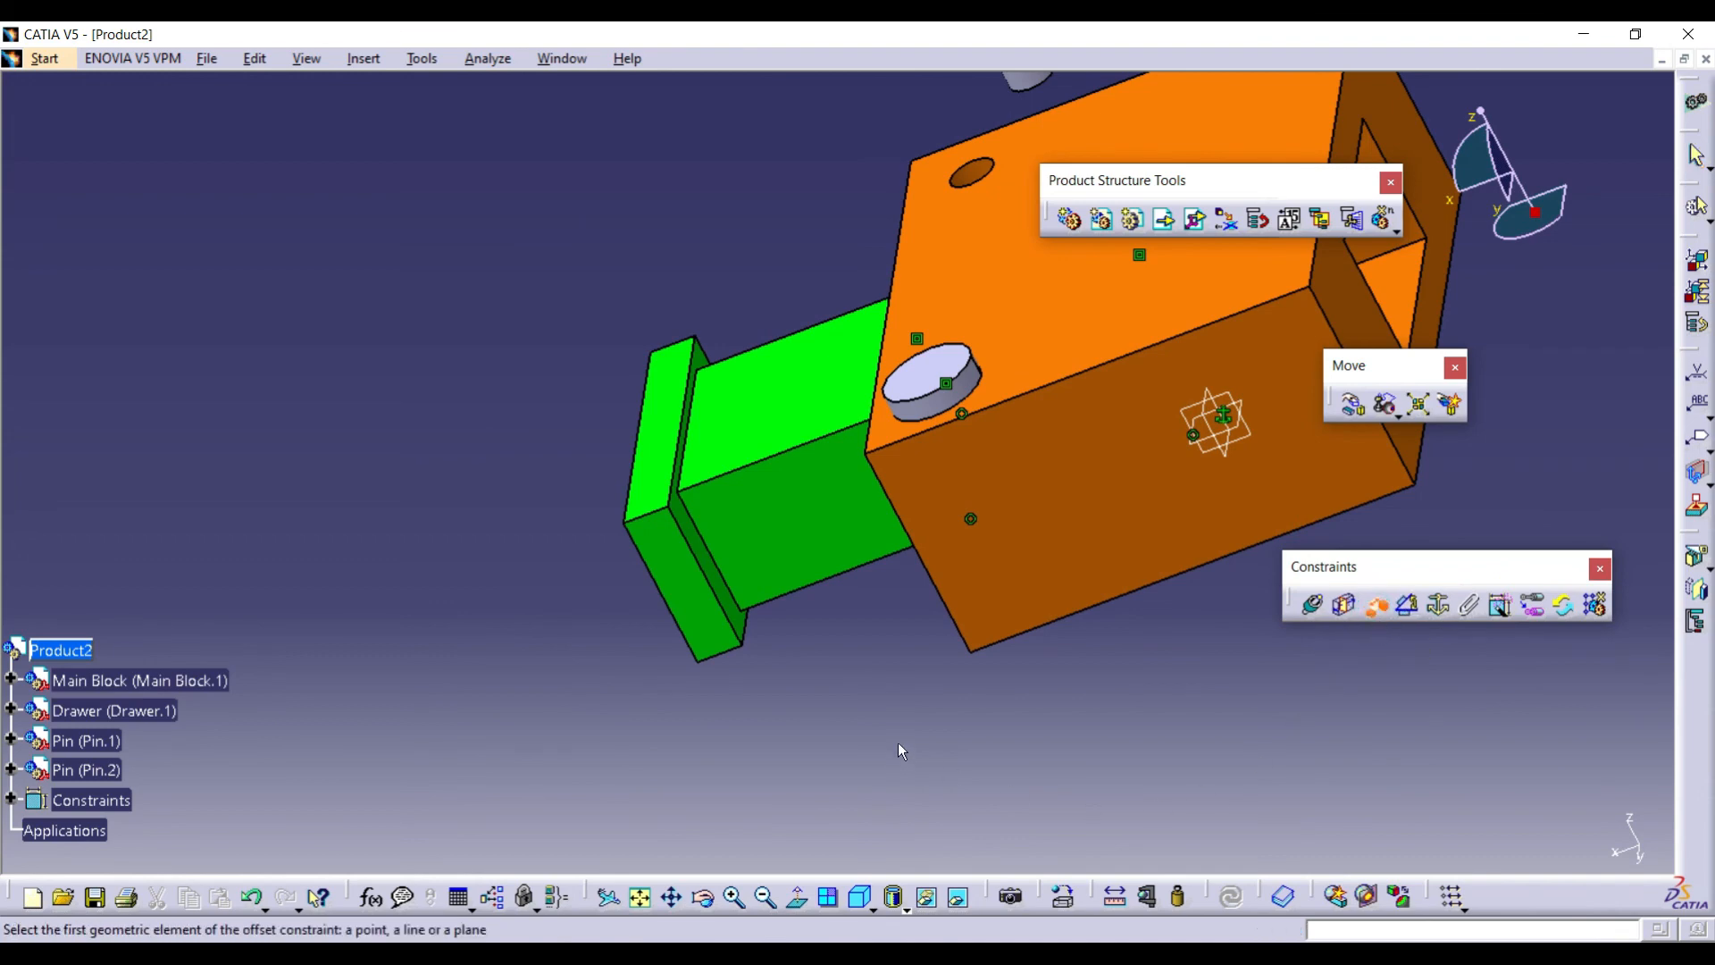
middle_drag(842, 536, 1097, 390)
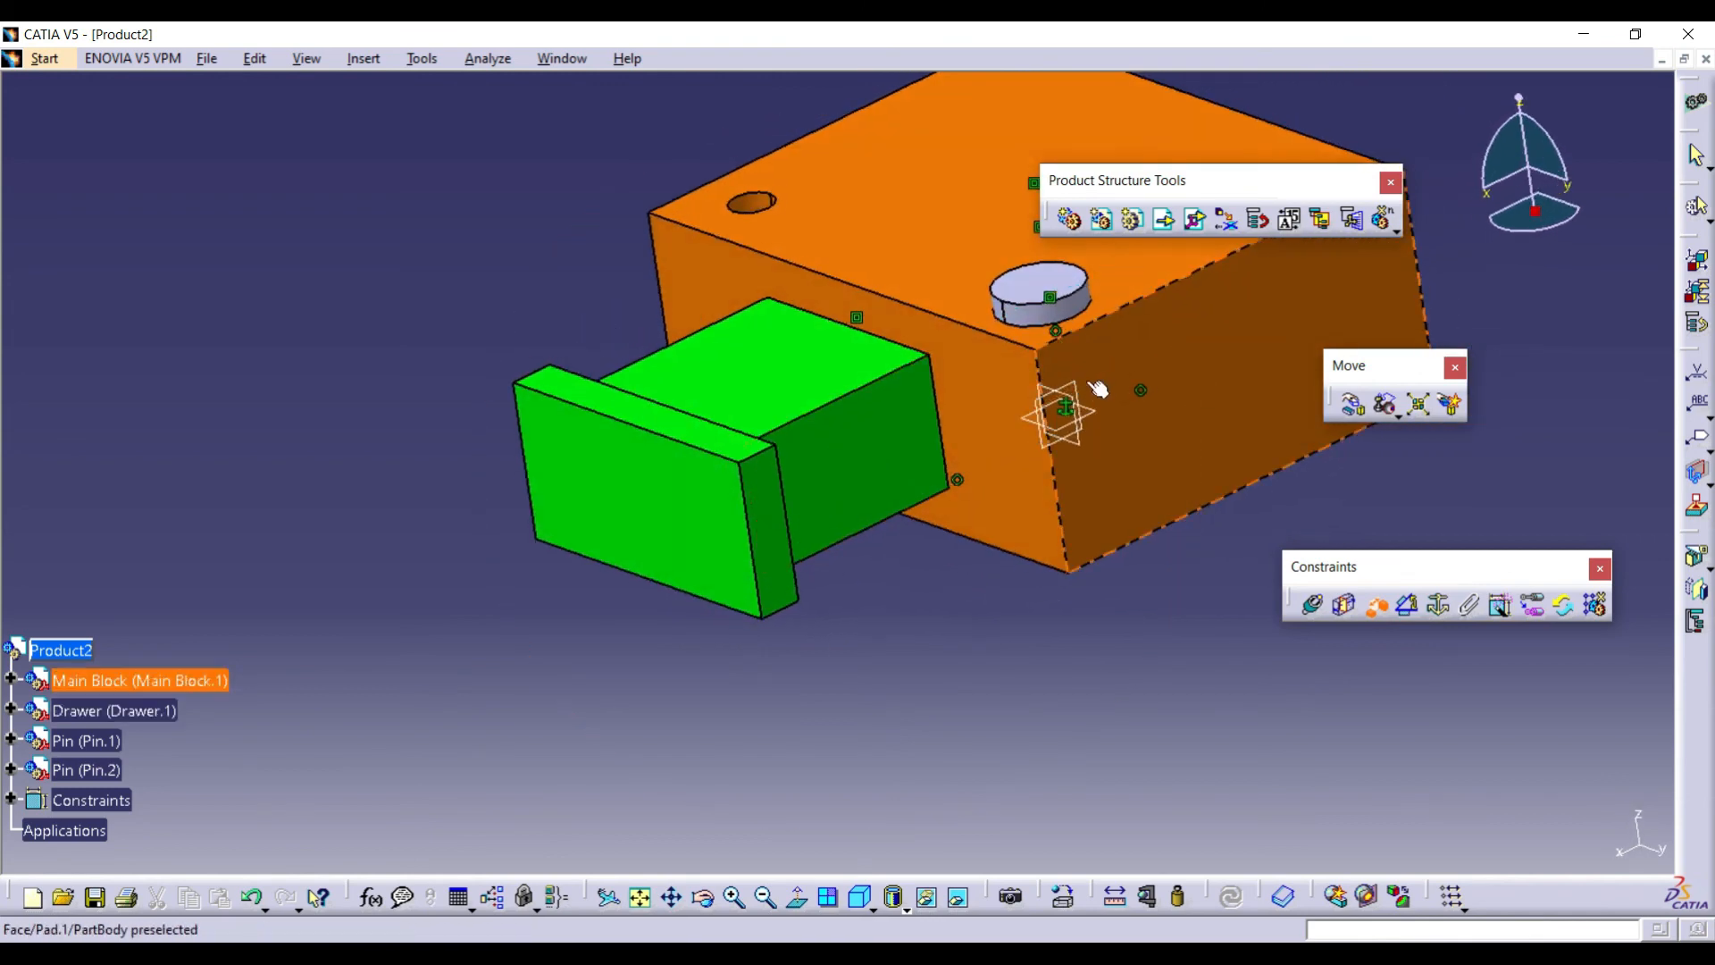
click(1003, 423)
middle_drag(811, 486, 640, 567)
middle_drag(901, 652, 765, 551)
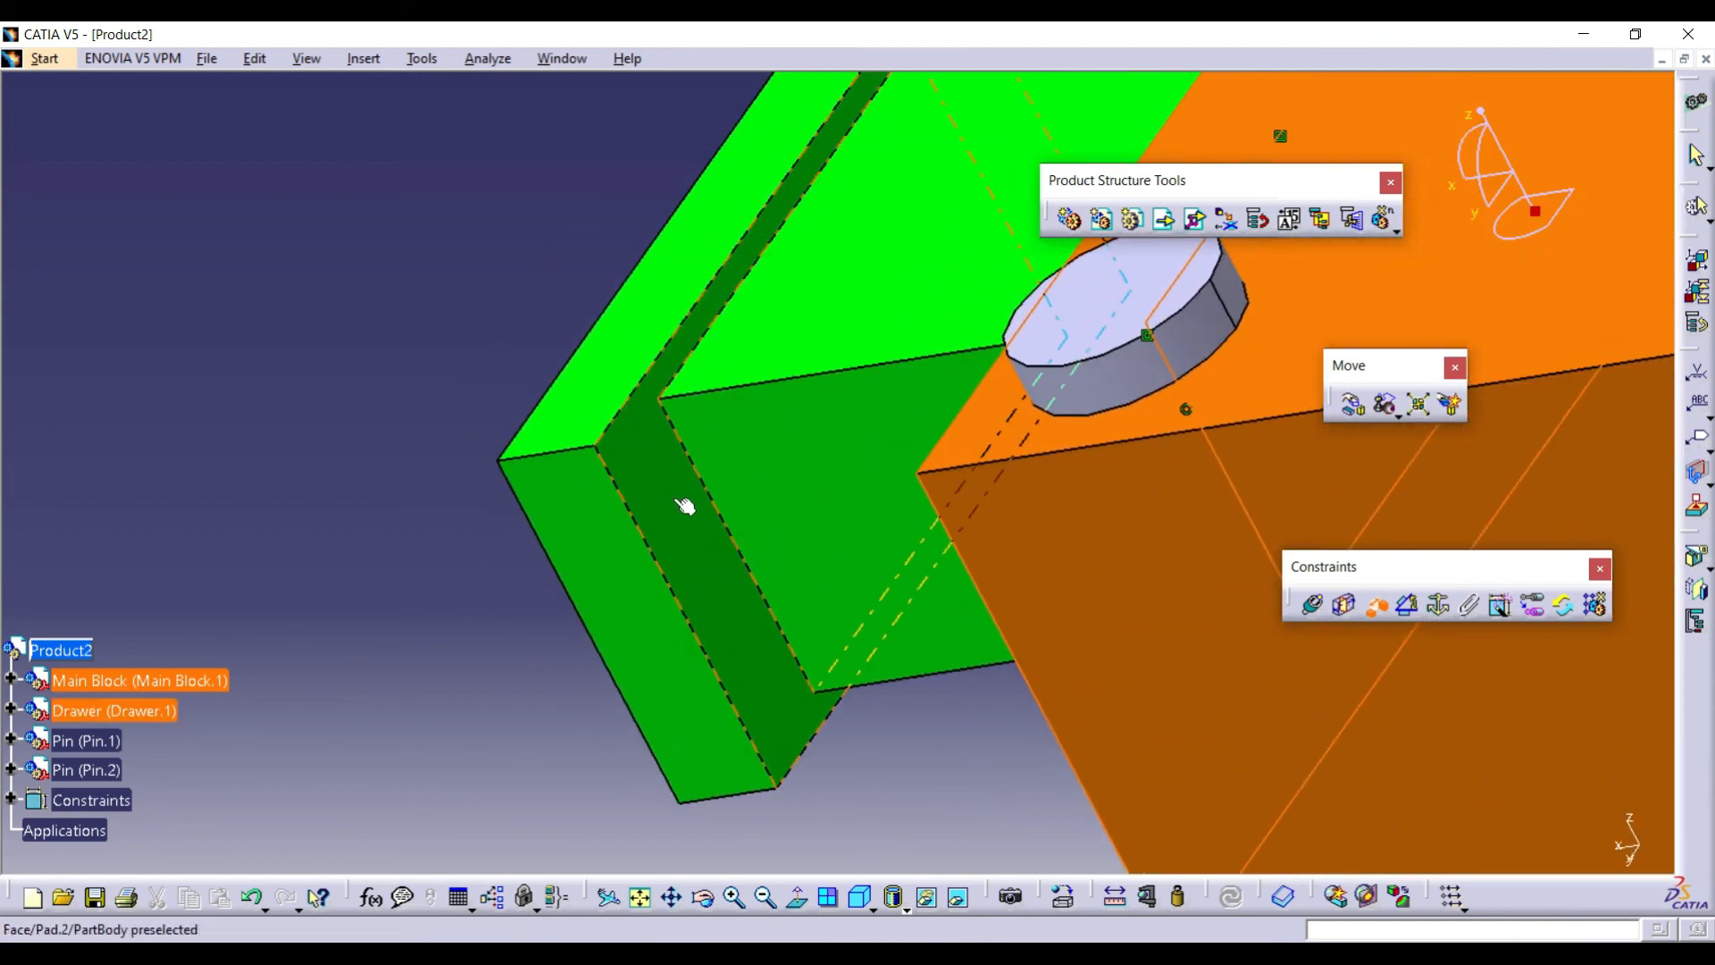
middle_drag(685, 505, 1005, 449)
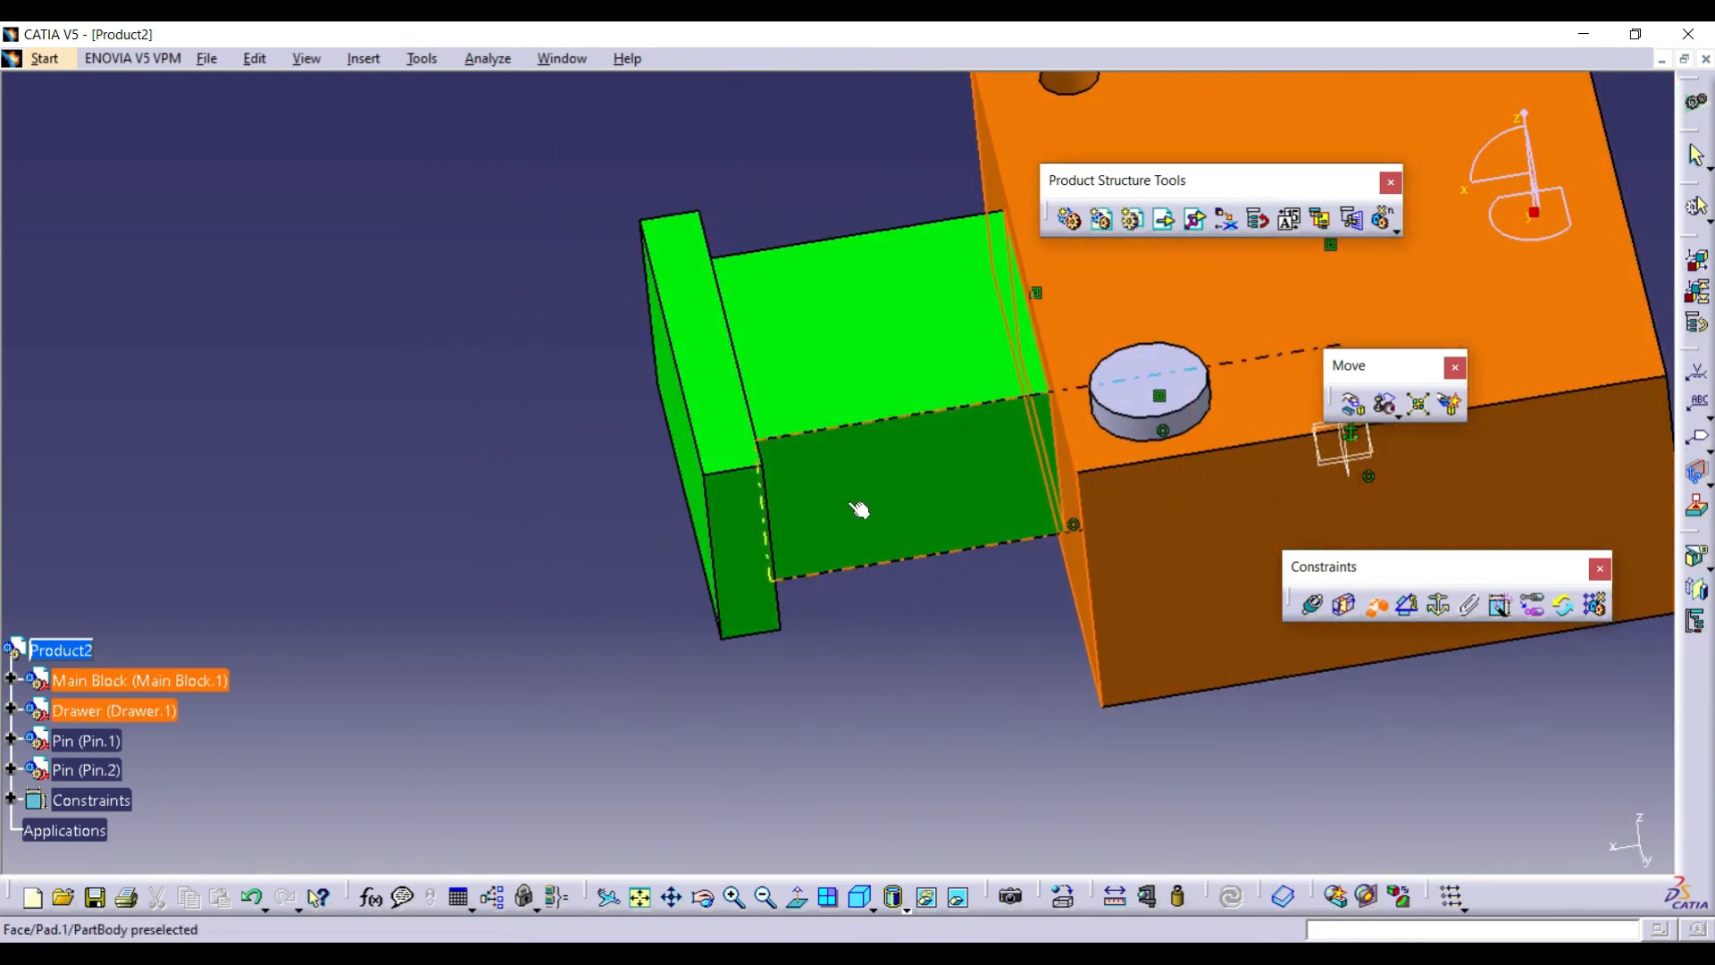
middle_drag(861, 509, 820, 536)
click(692, 541)
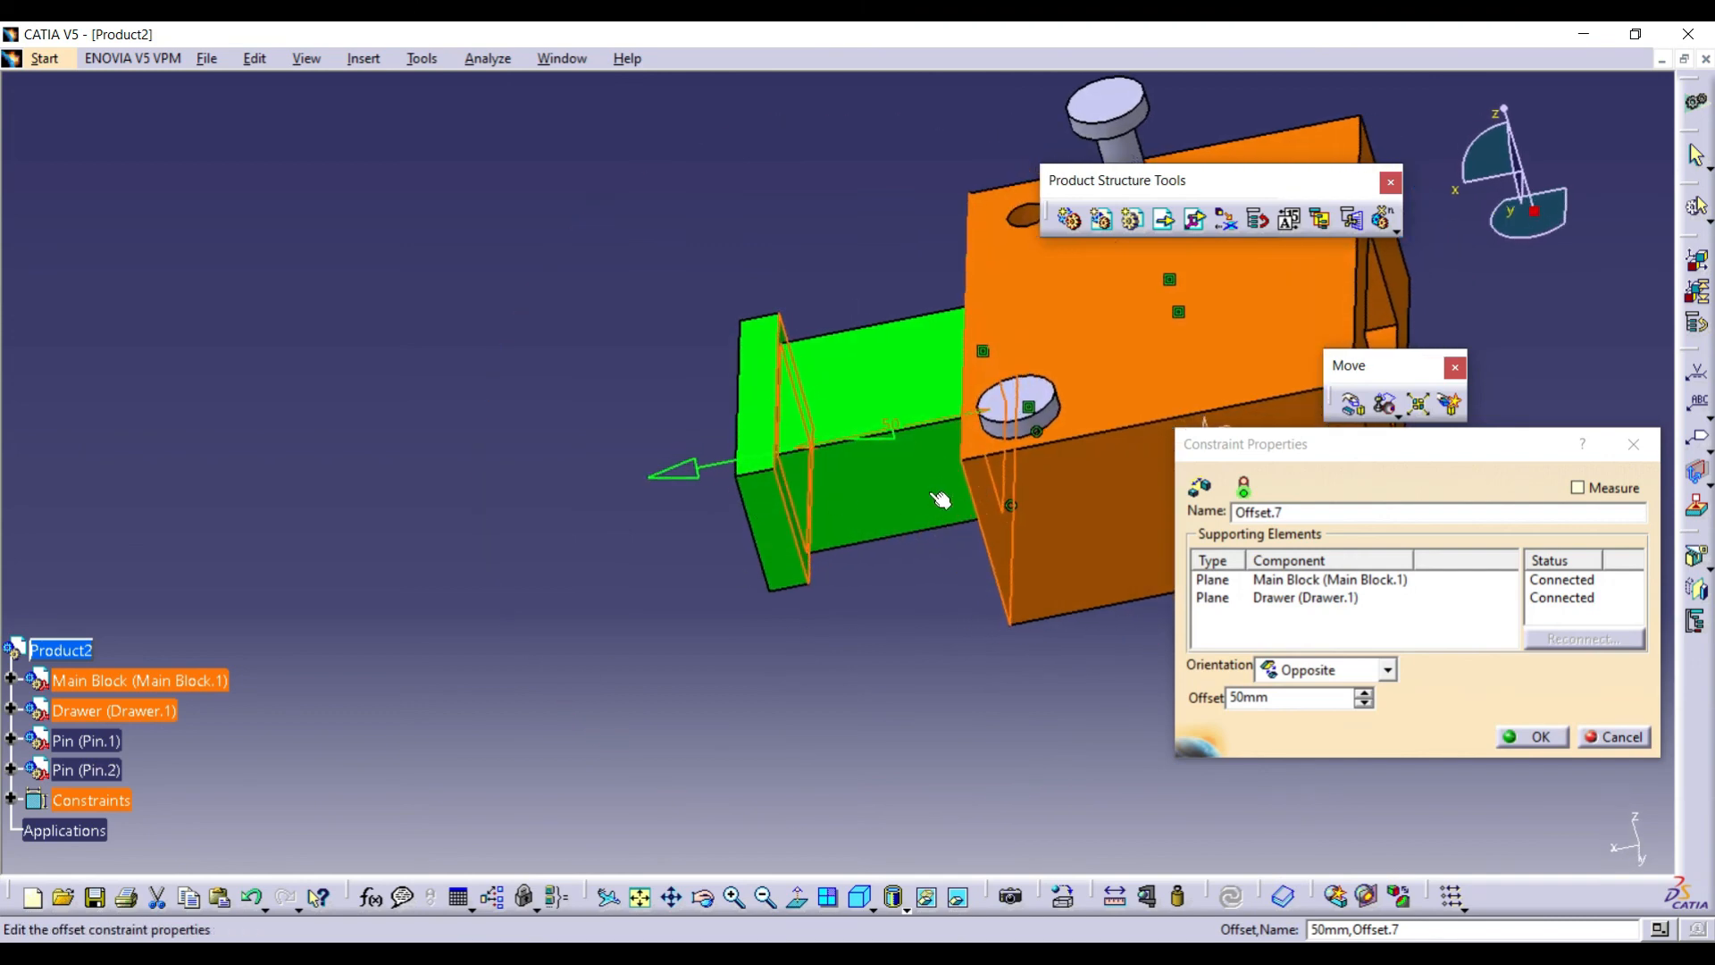
Review the constraint's orientation options and direction arrows, and accept the offset at 50 mm with Opposite orientation.
drag(1472, 443, 1388, 356)
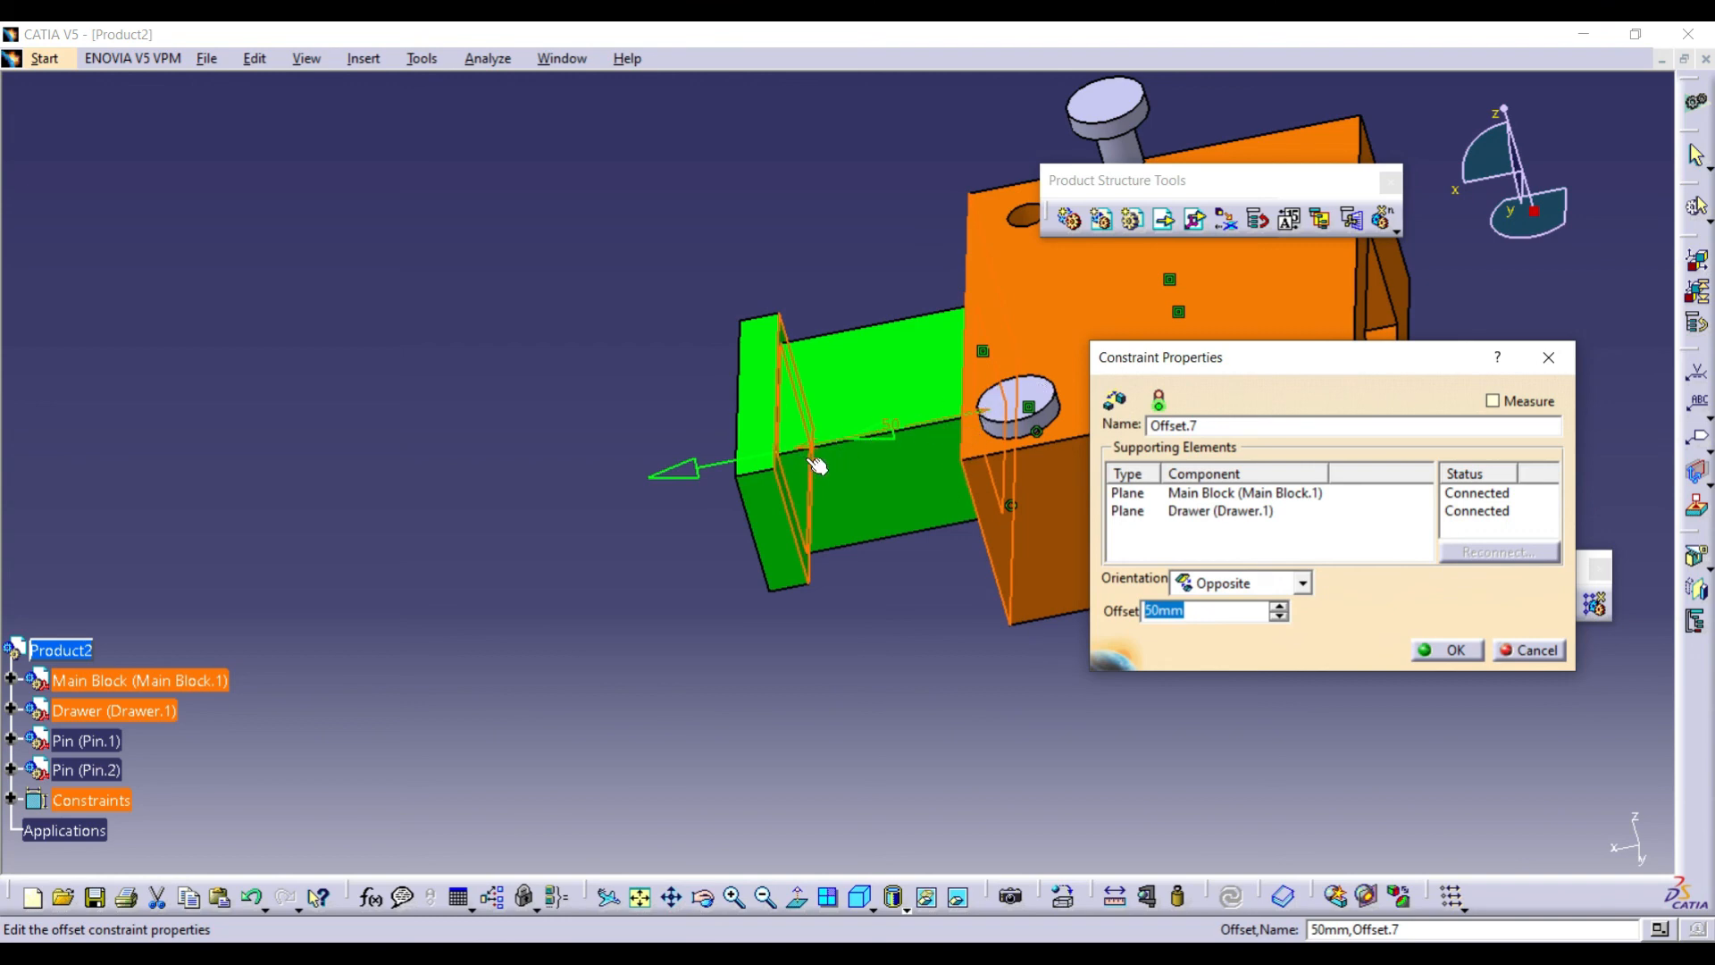
click(1301, 590)
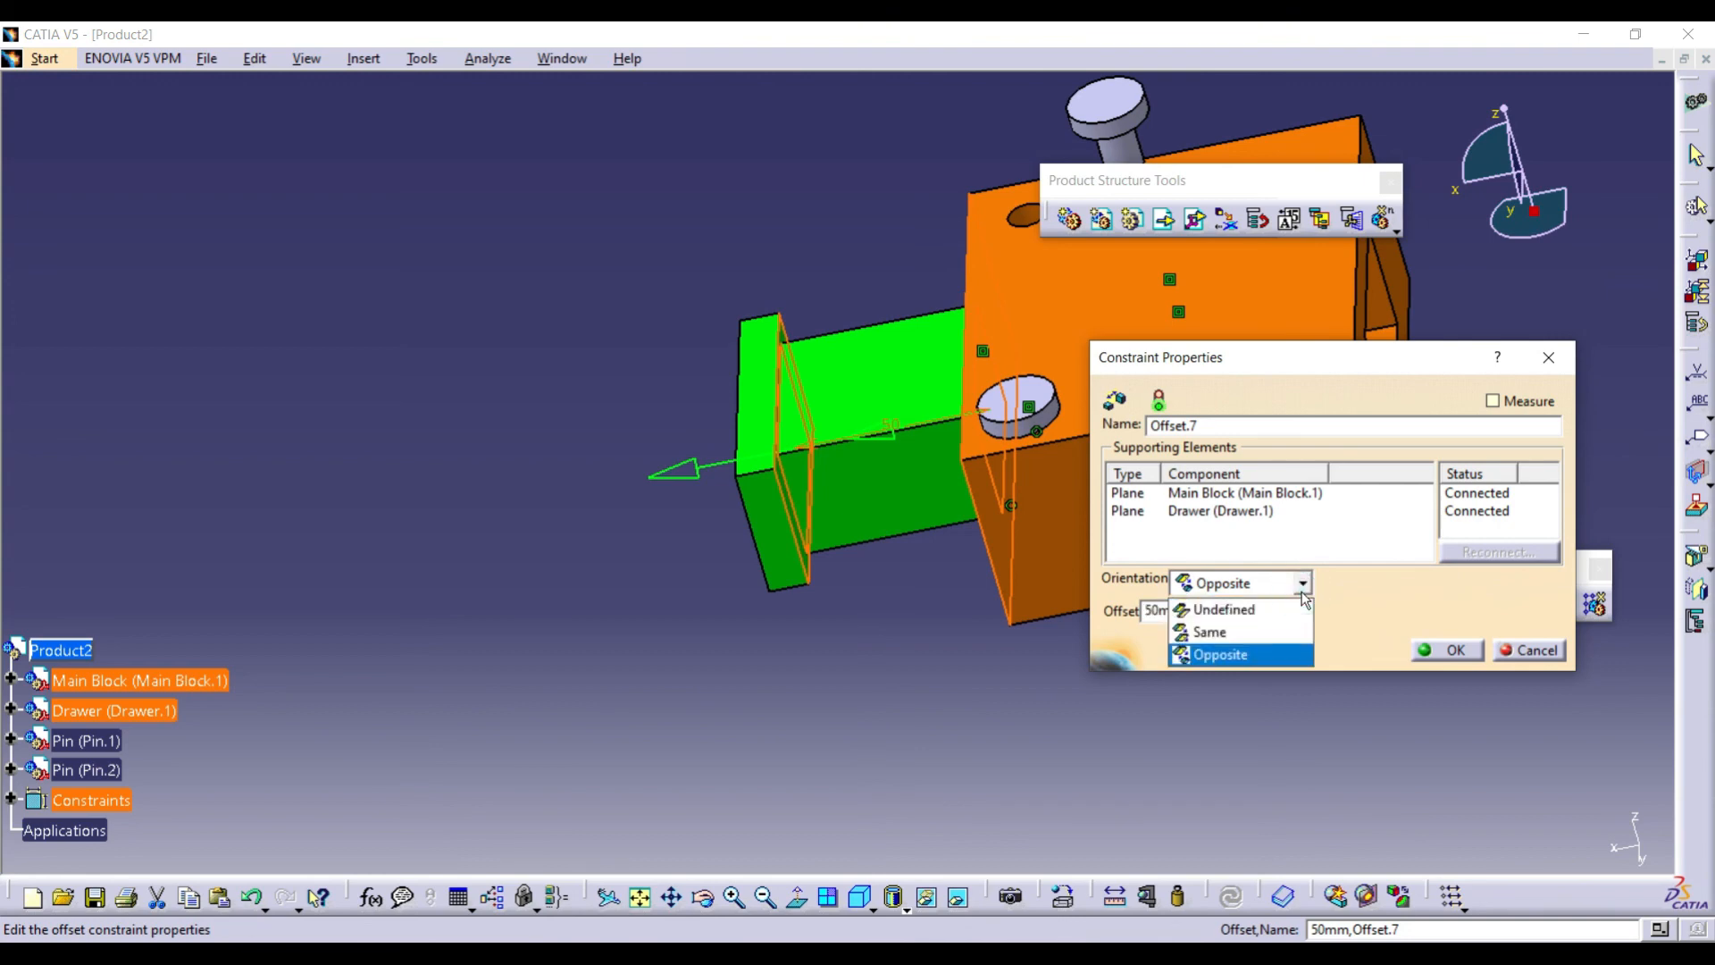
click(1302, 589)
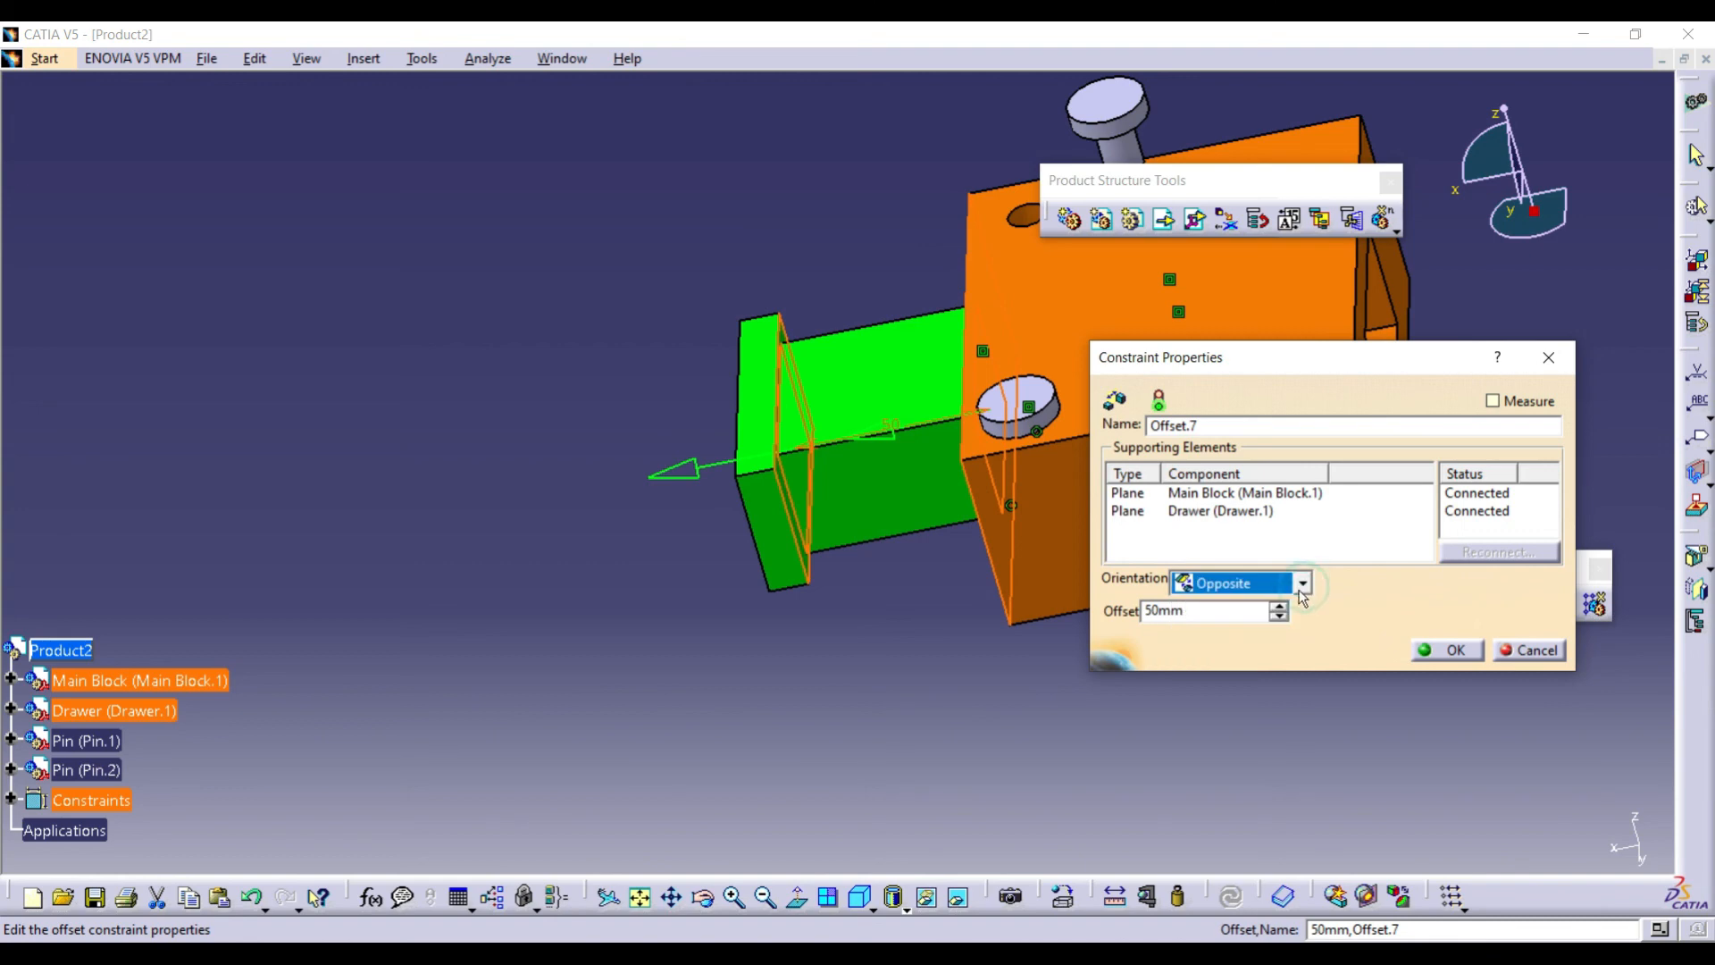
middle_click(920, 426)
middle_drag(855, 530, 834, 497)
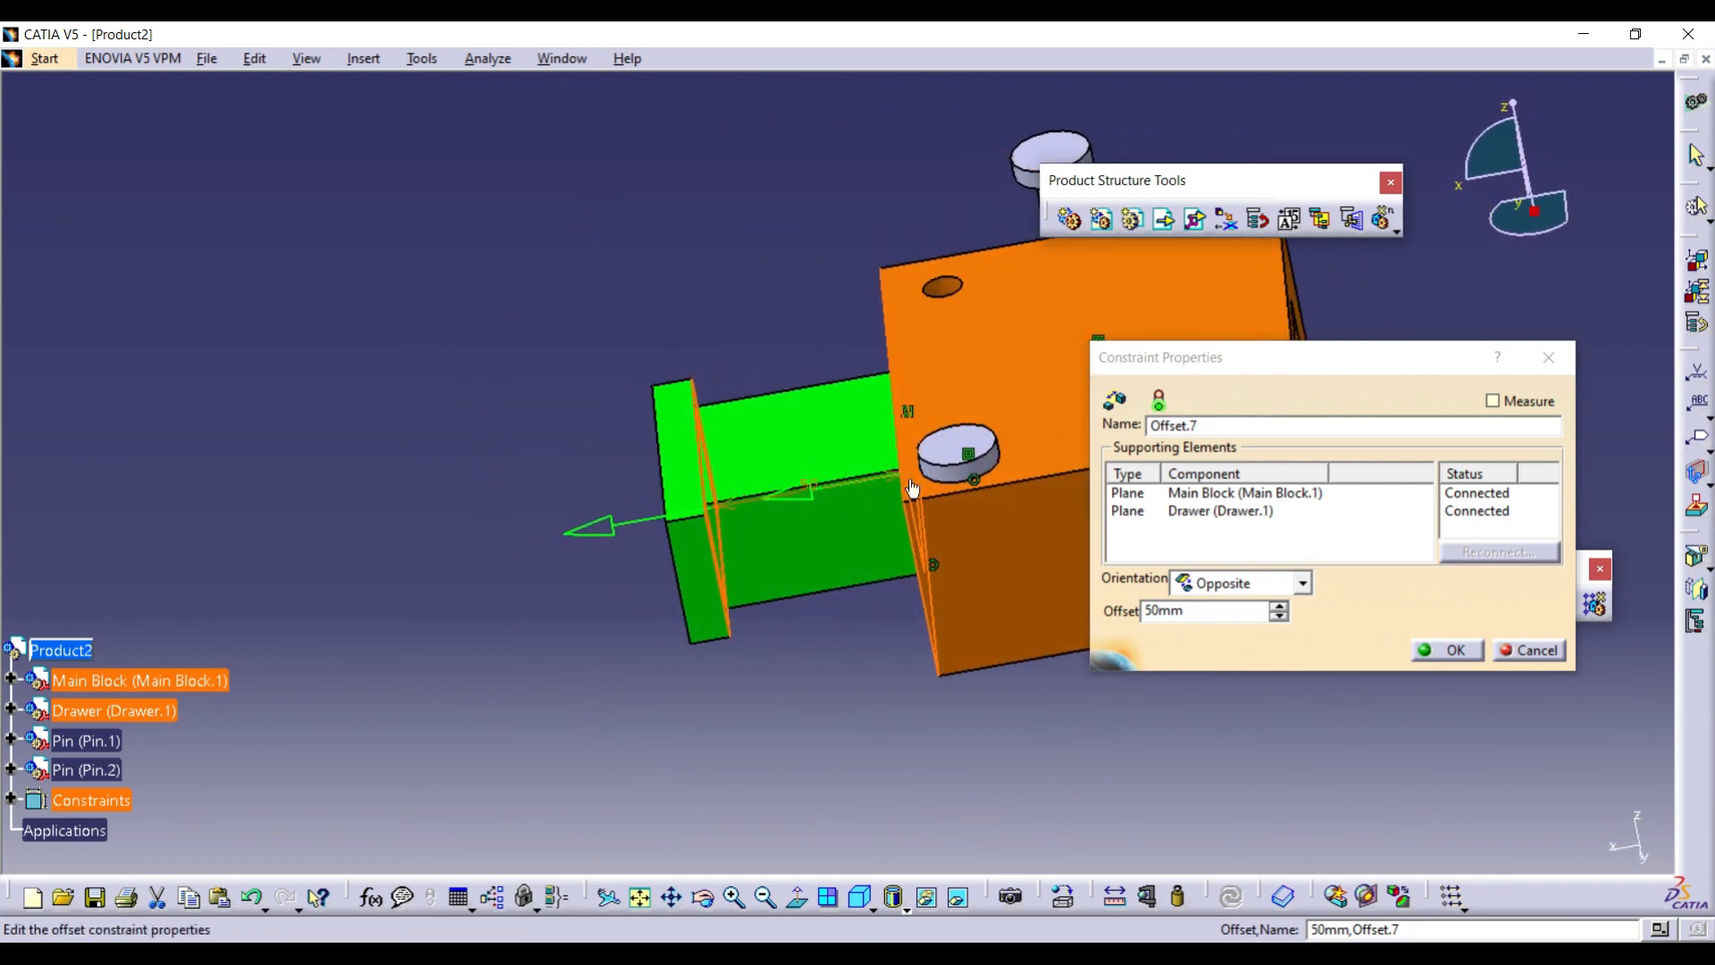
middle_drag(911, 486, 938, 482)
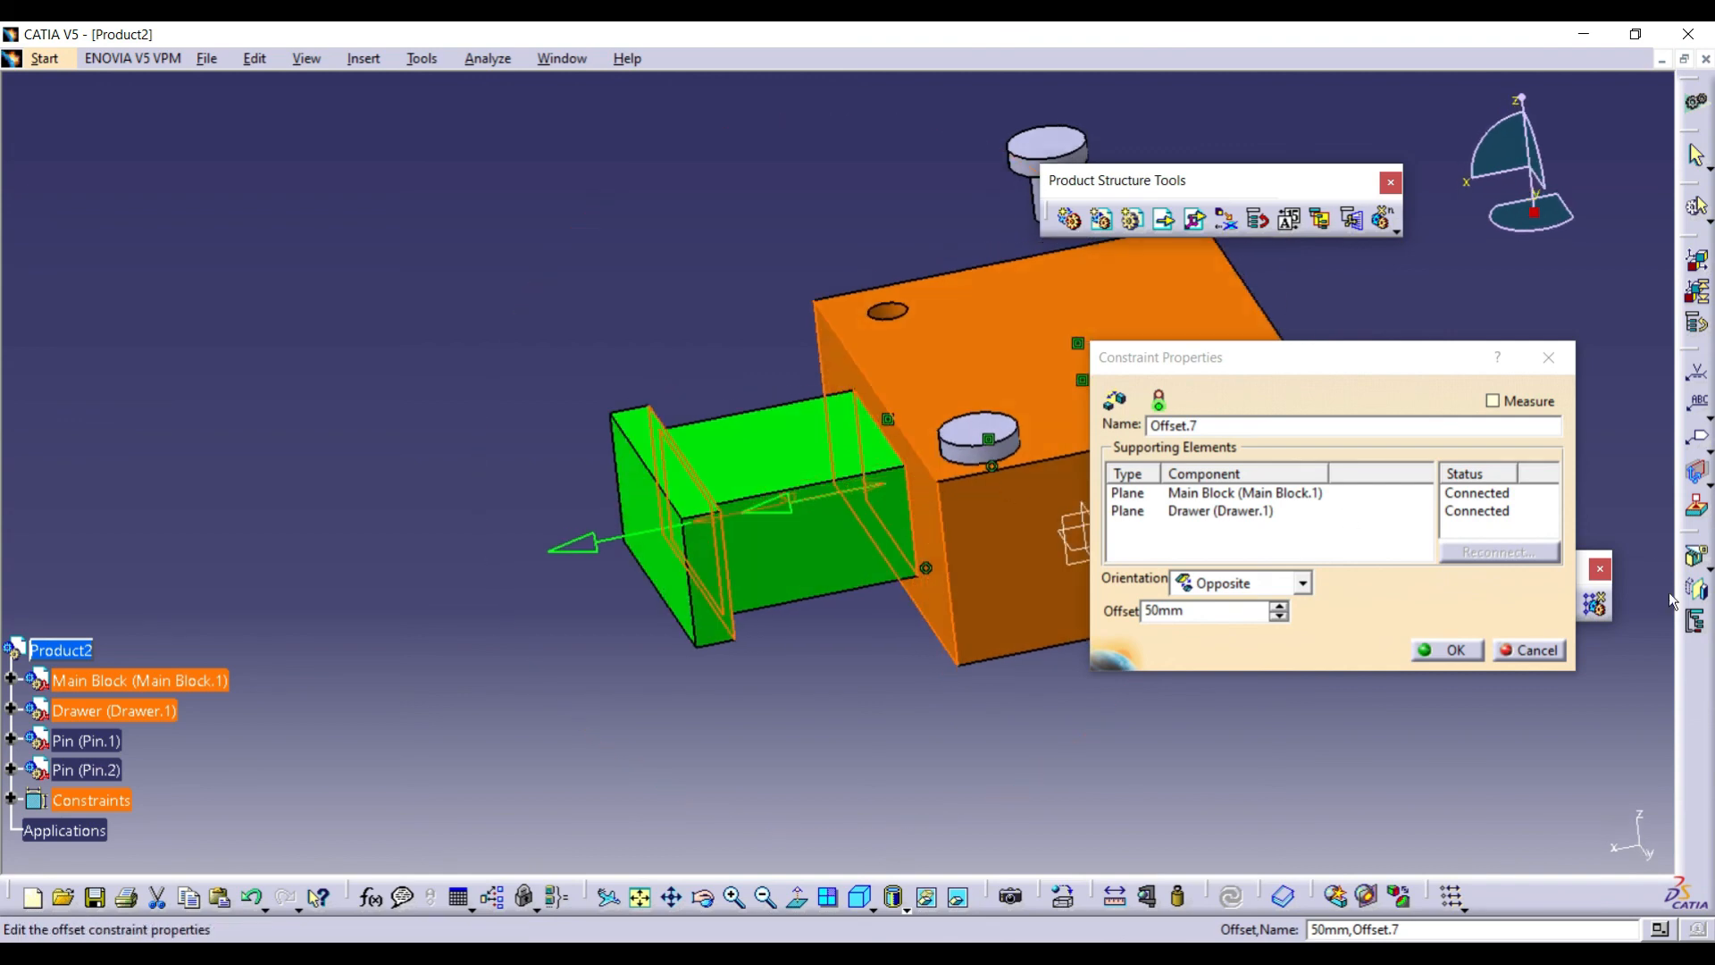
click(1423, 654)
Inspect the 50 mm offset constraint between the Drawer and the Main Block, and update the assembly.
click(1111, 717)
middle_drag(1011, 714, 1063, 684)
middle_drag(808, 684, 835, 636)
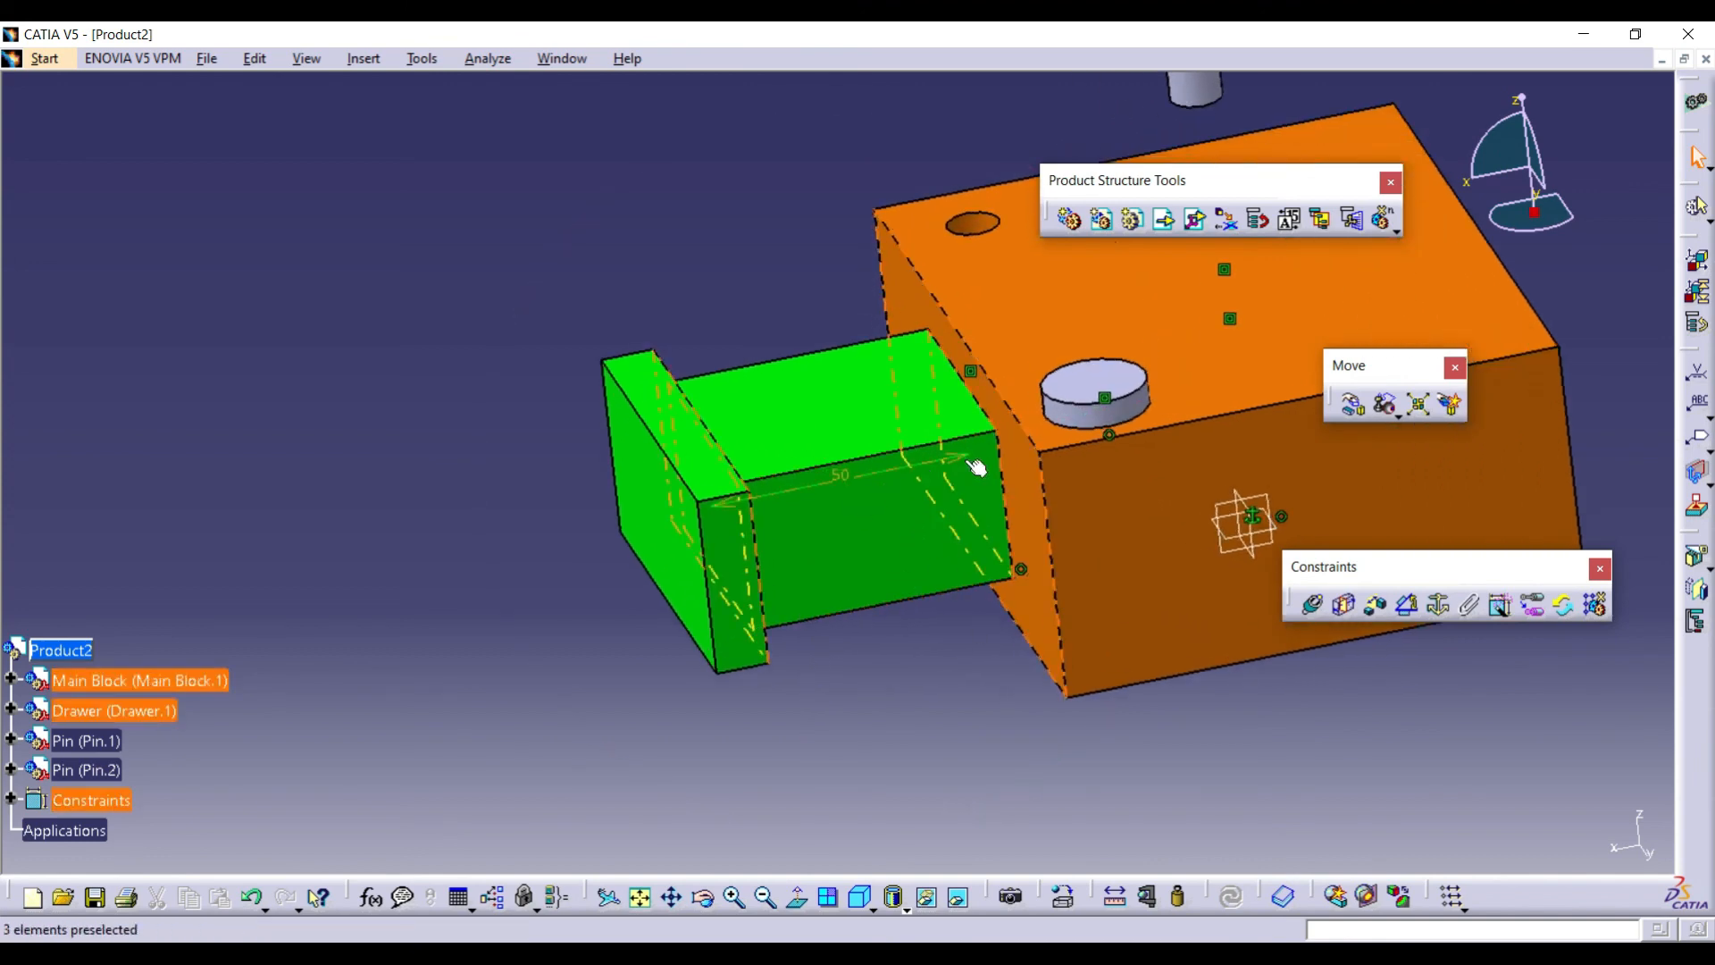
middle_drag(1315, 409, 974, 544)
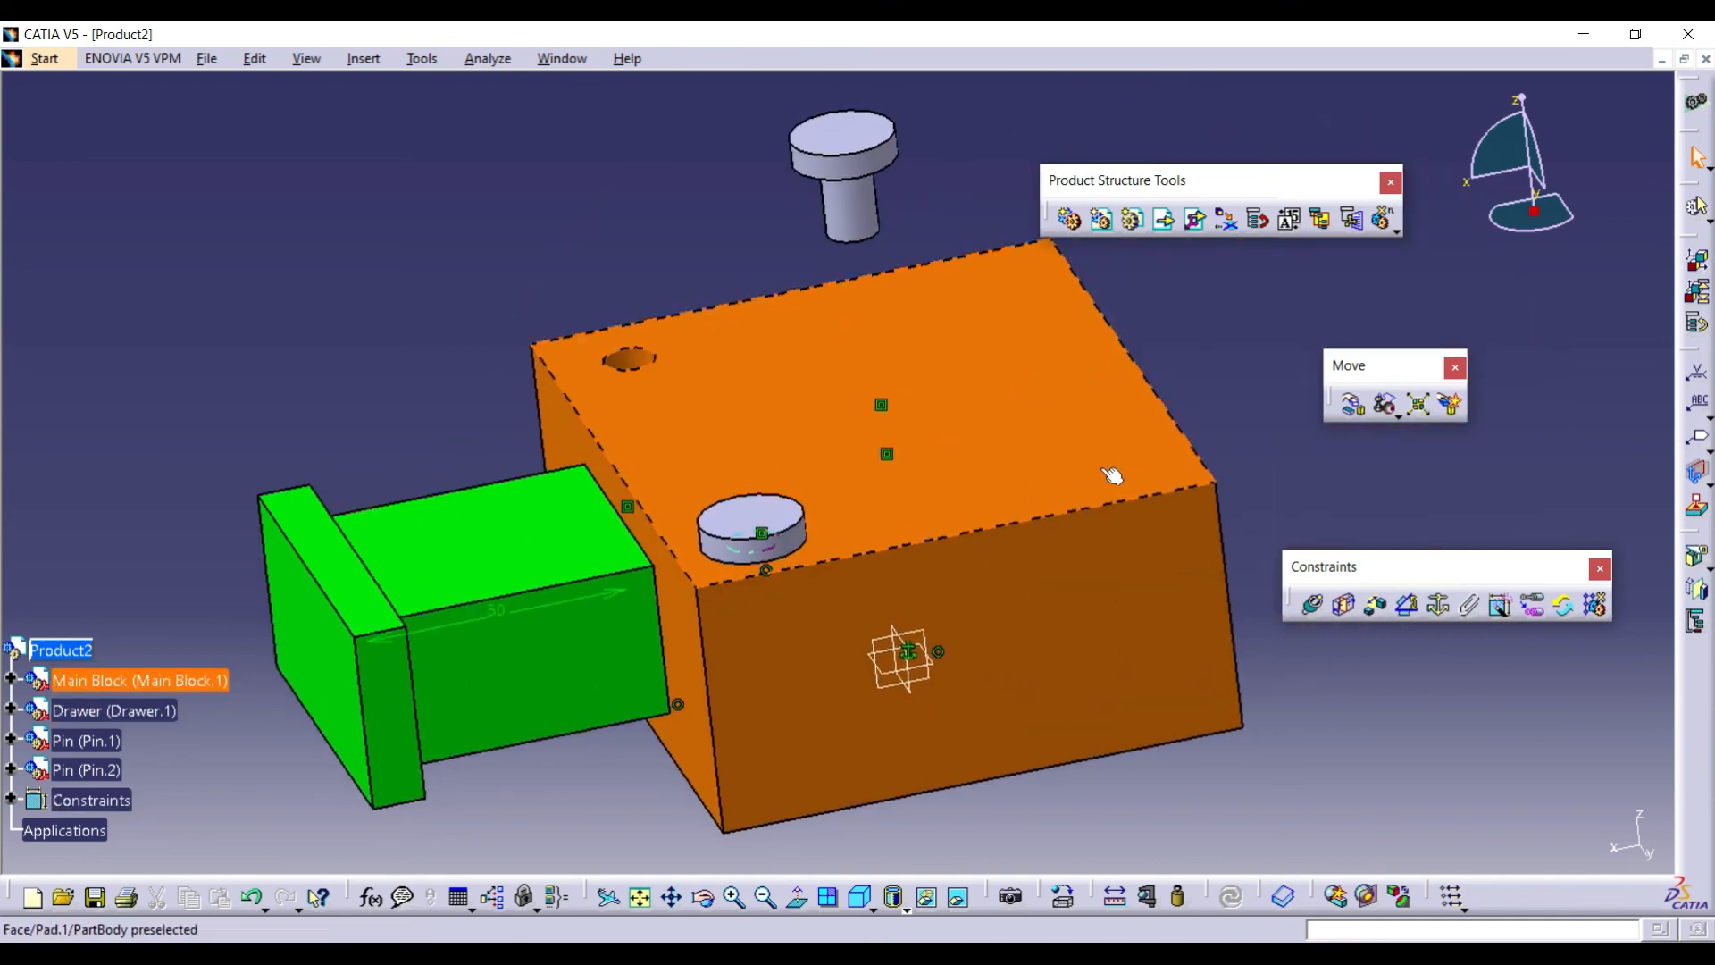
middle_drag(554, 632, 922, 475)
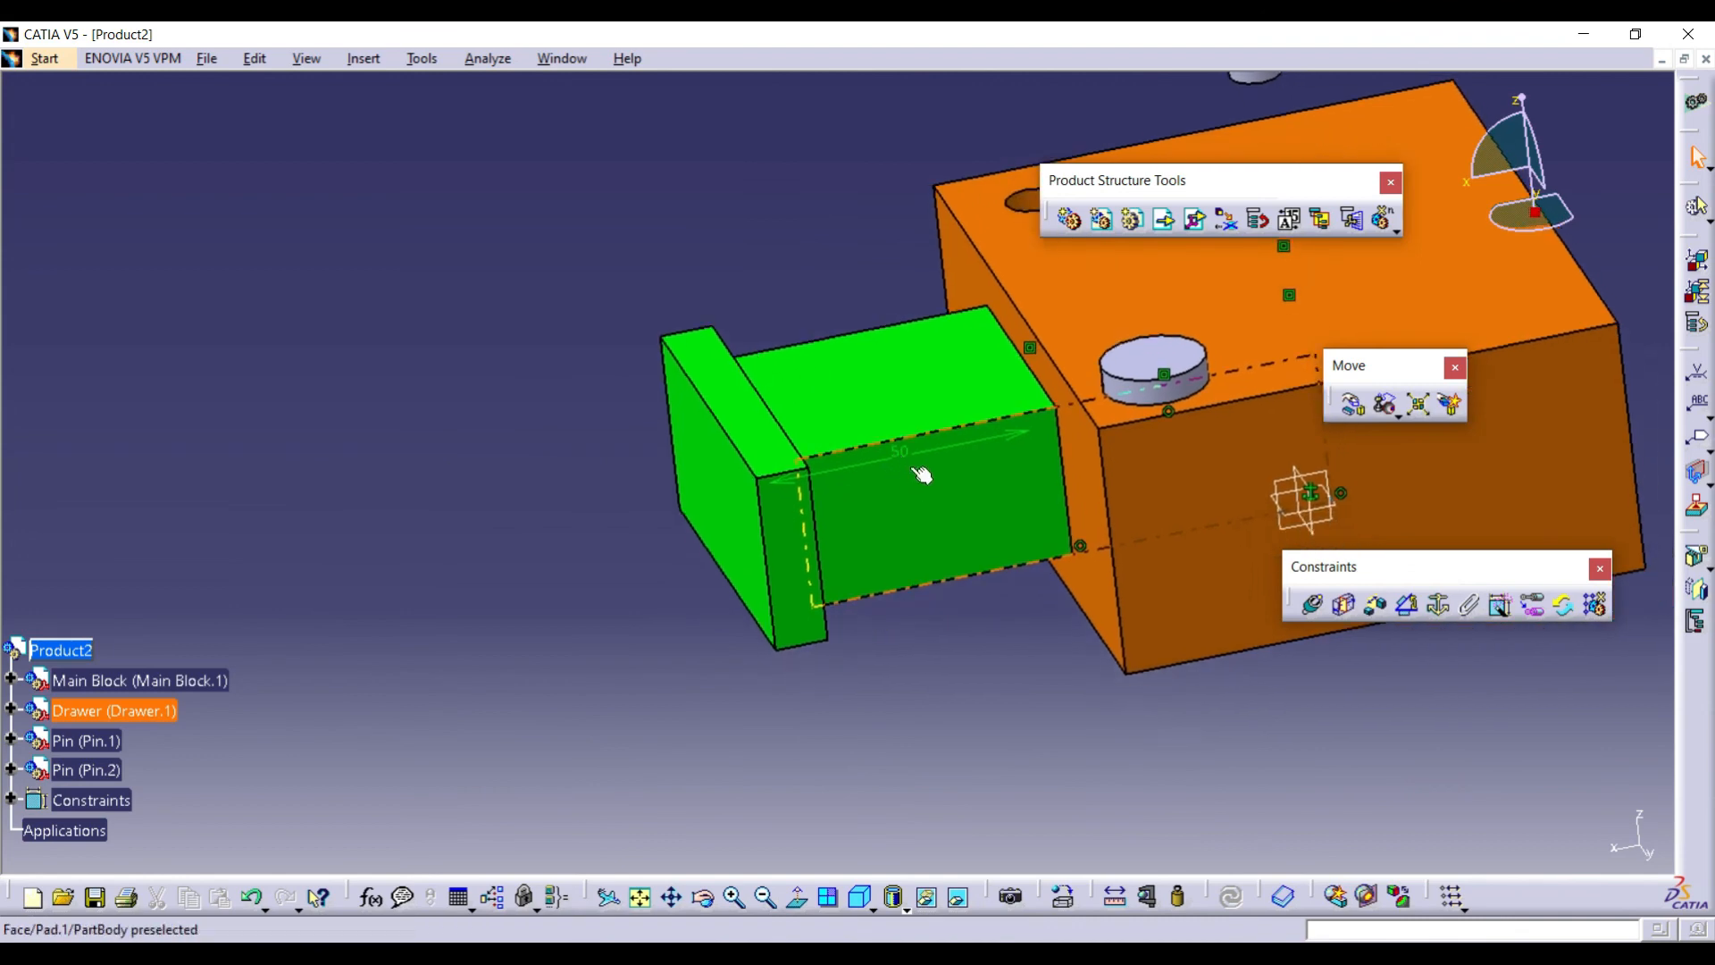
click(901, 465)
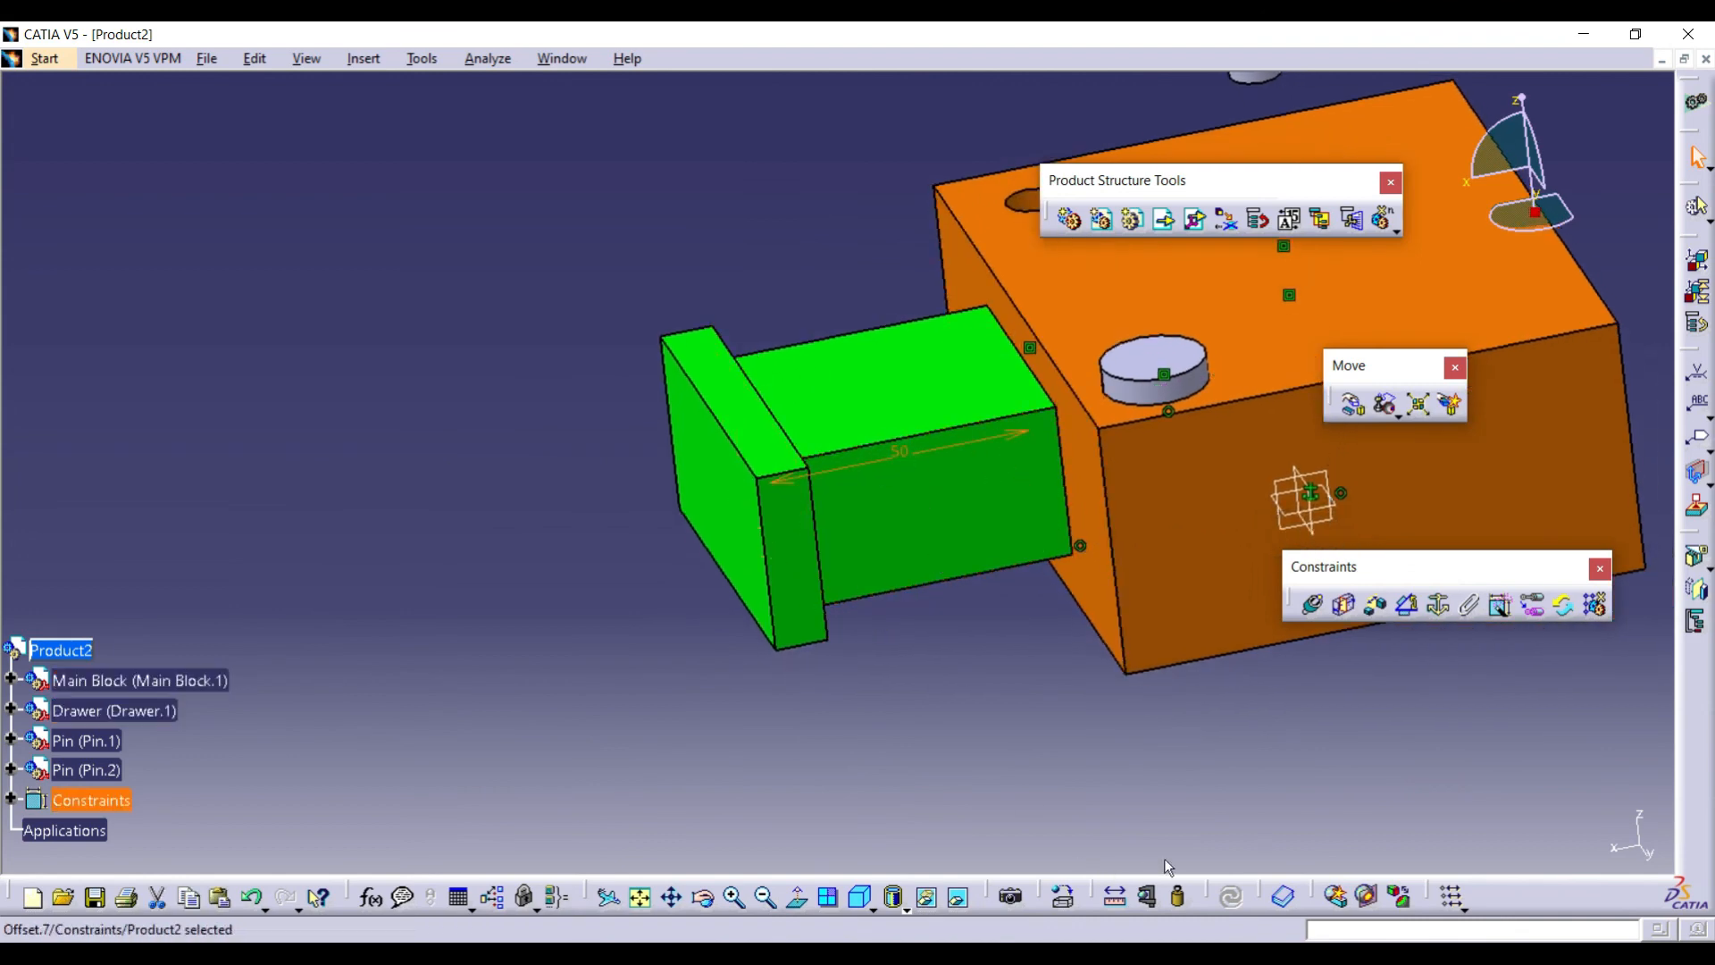
click(1232, 897)
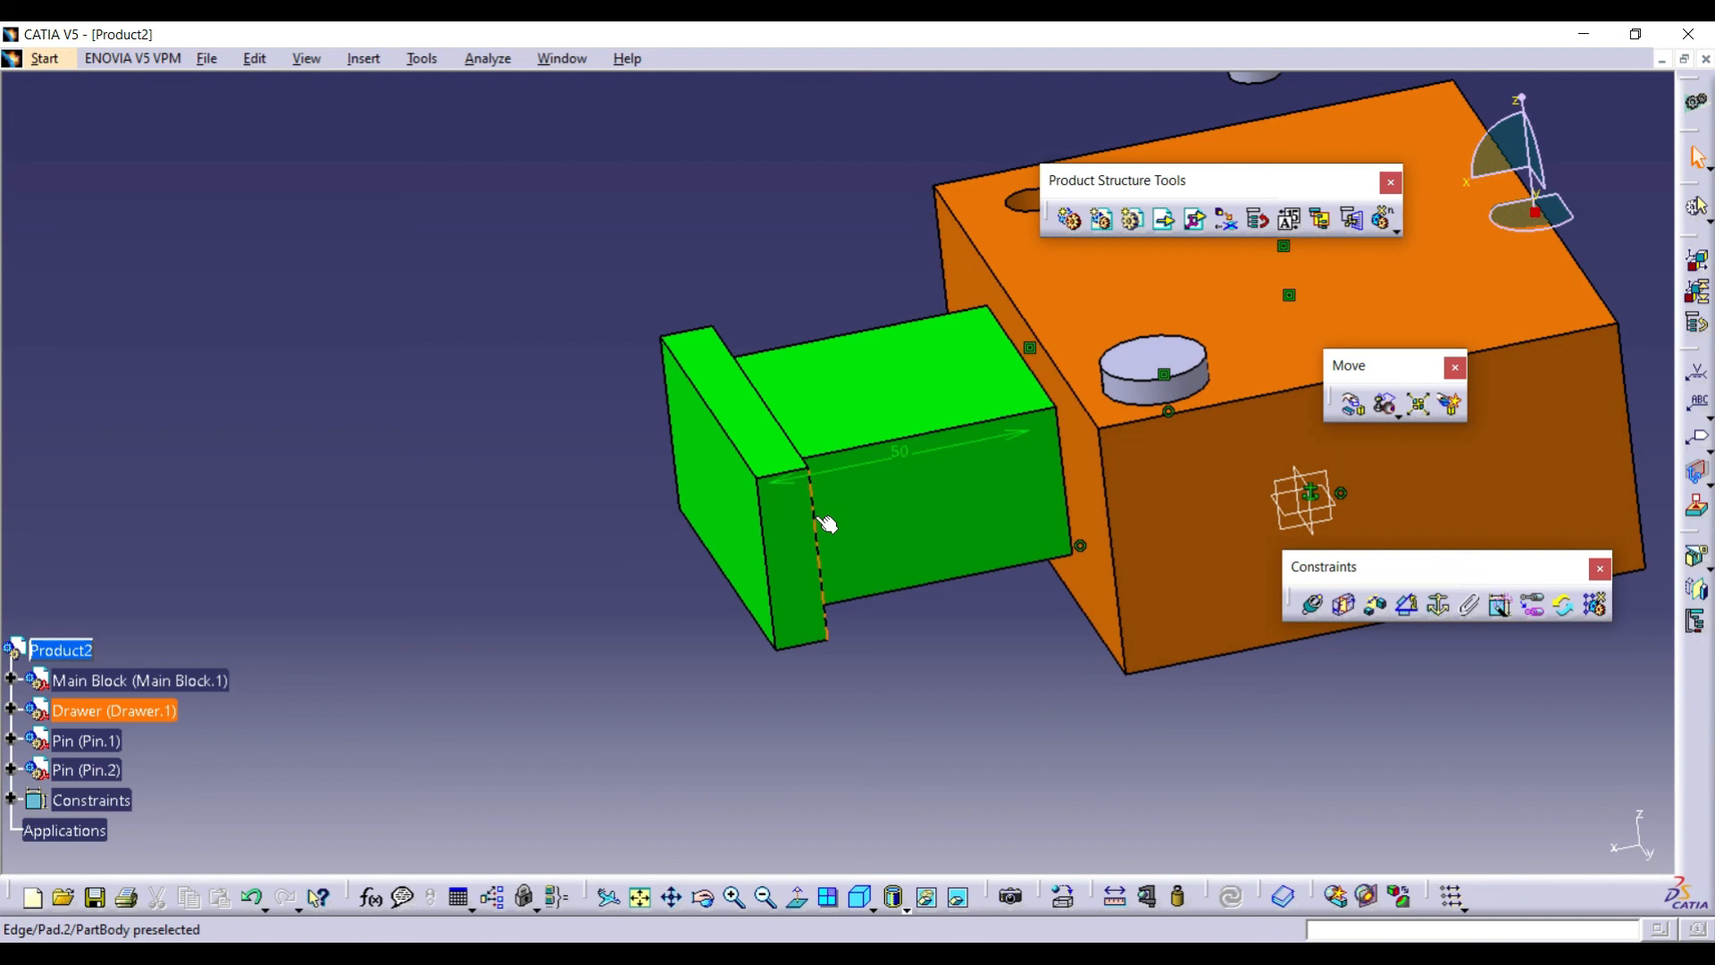
Check the list of open documents, and switch to the Google Meet call in the browser.
click(562, 58)
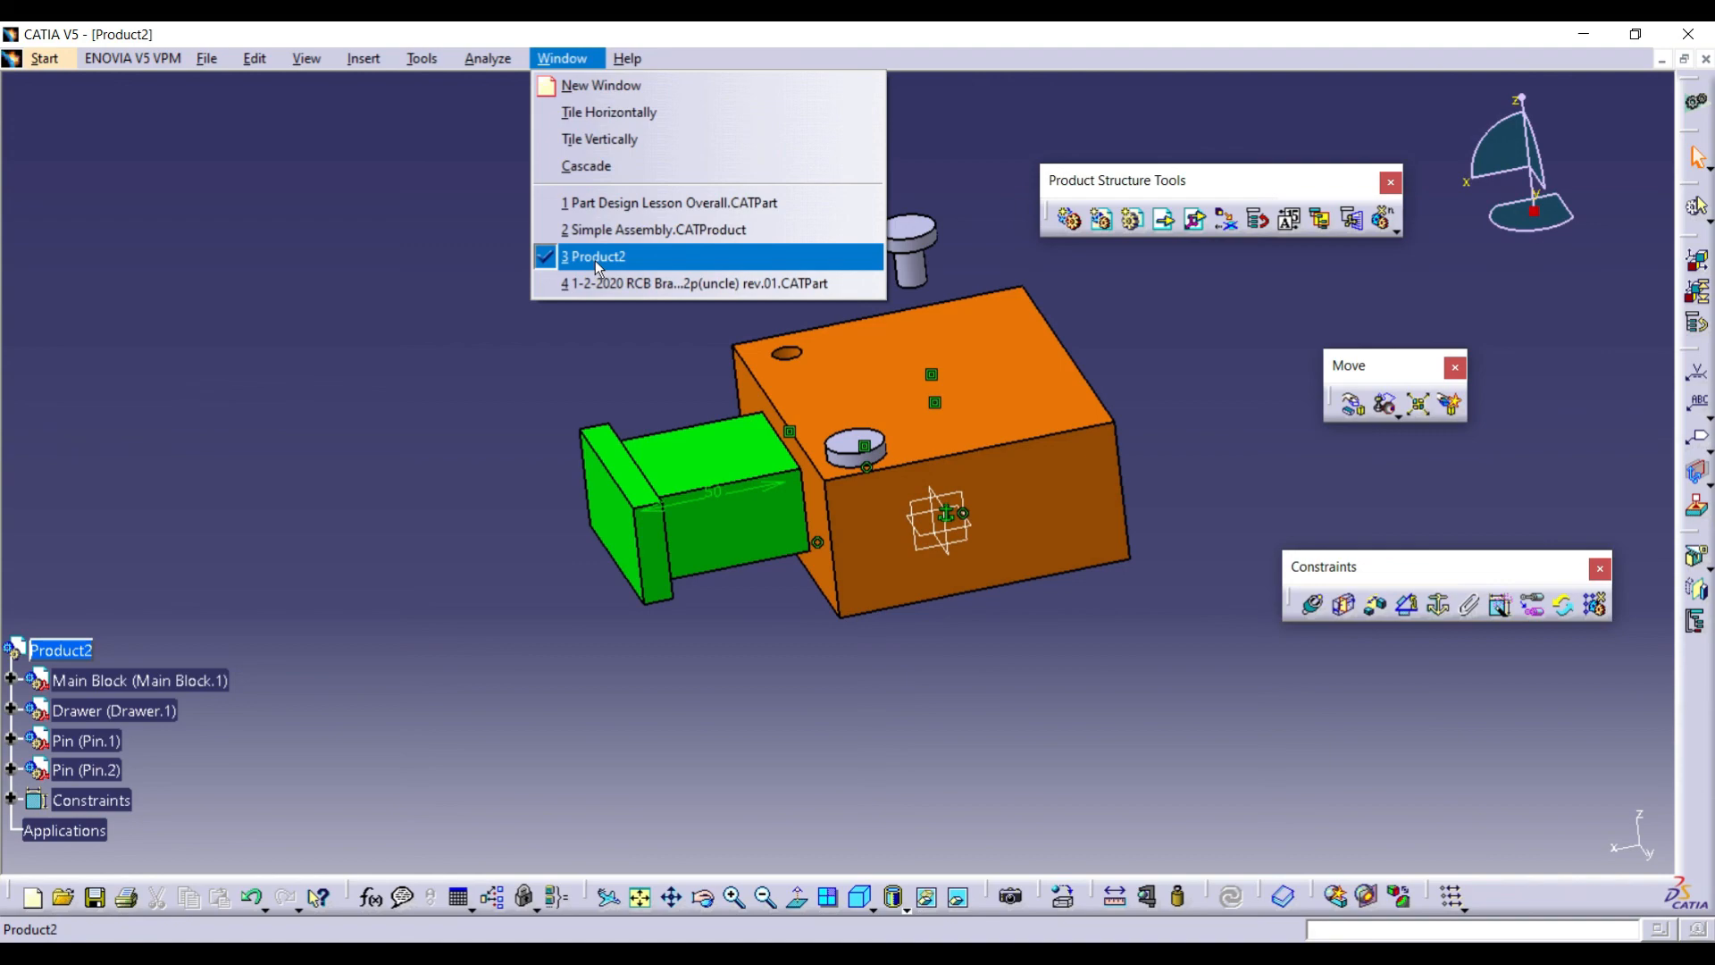
key(alt+Tab)
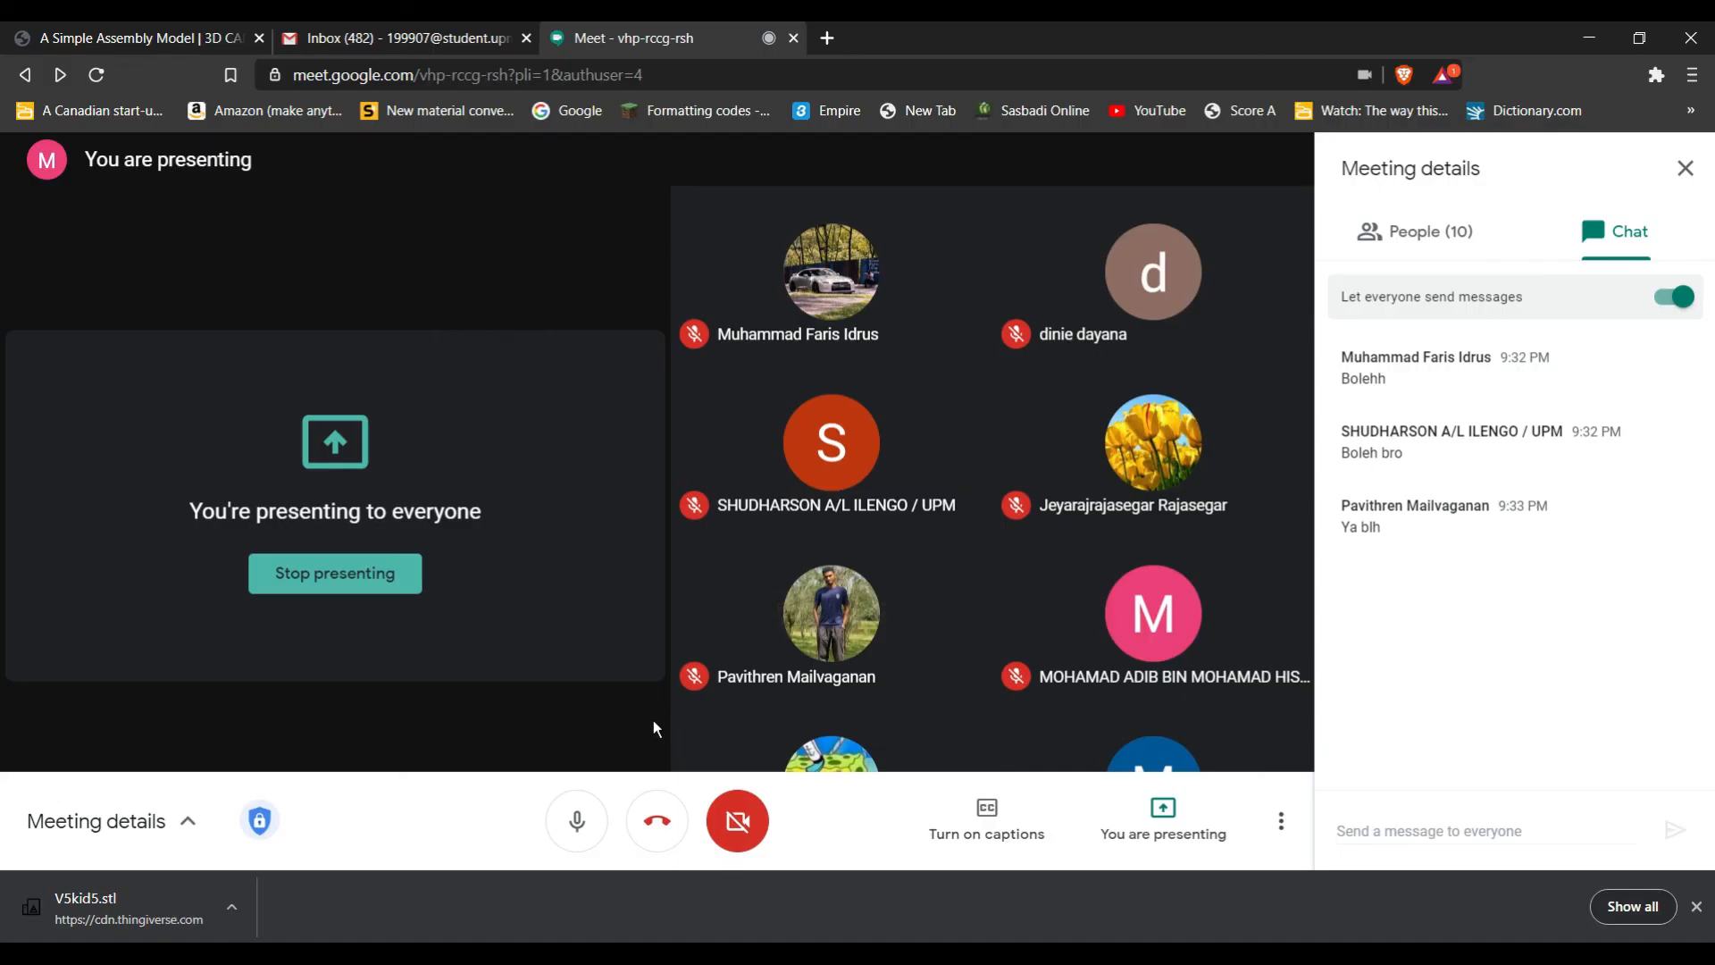